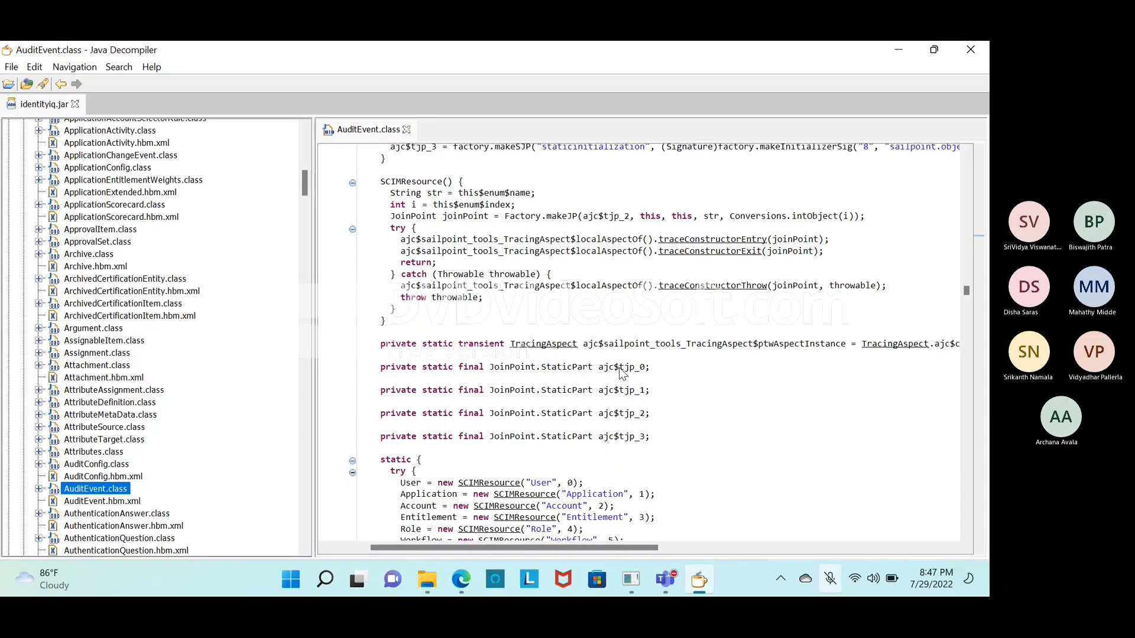
- Examine the decompiled AuditEvent.class code, from its static JoinPoint fields up to the class declaration and action constants
scroll(620, 372, "up", 10)
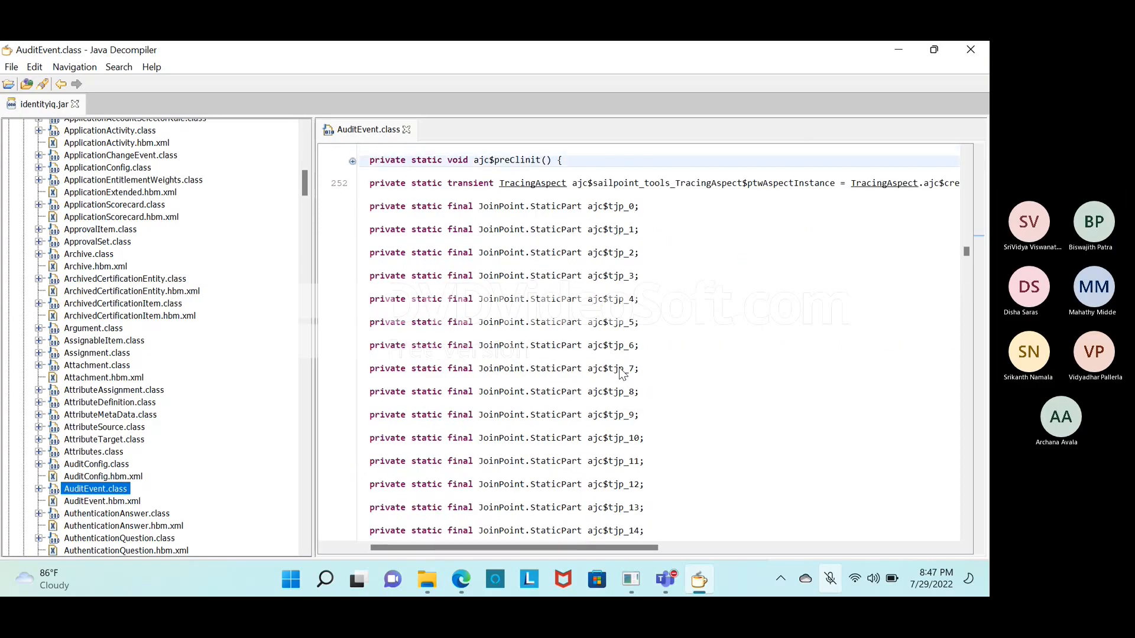
key("Down")
key("Down")
key("Down")
key("Down")
key("Down")
key("Down")
key("Down")
key("Down")
key("Down")
key("Down")
key("Down")
key("Down")
key("Down")
key("Down")
key("Down")
key("Down")
key("Down")
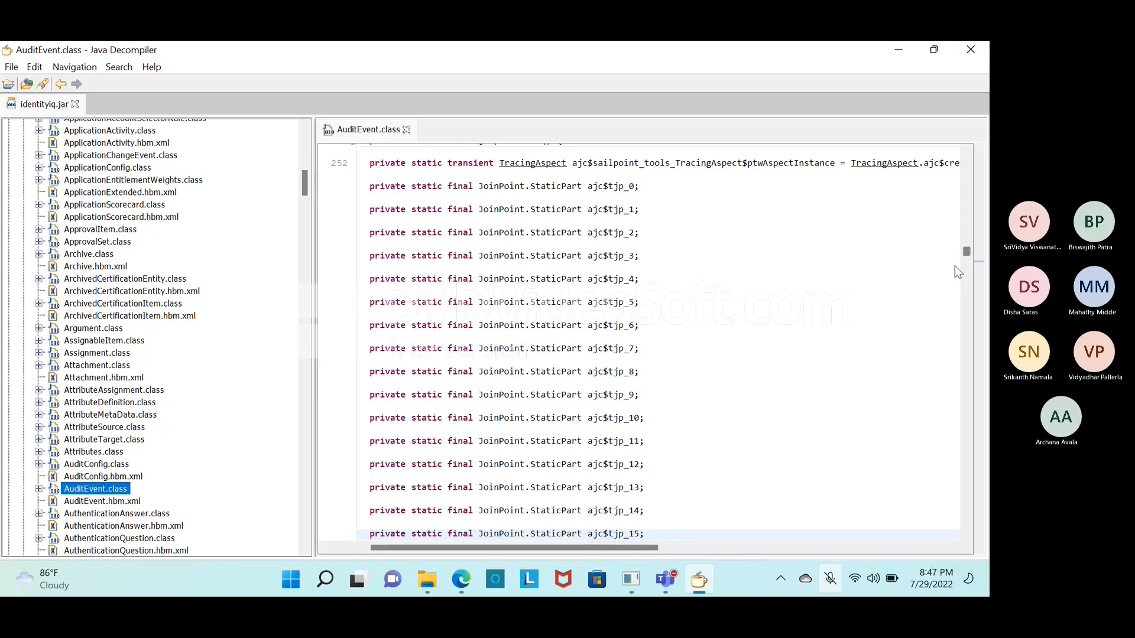
left_click_drag(967, 255, 967, 165)
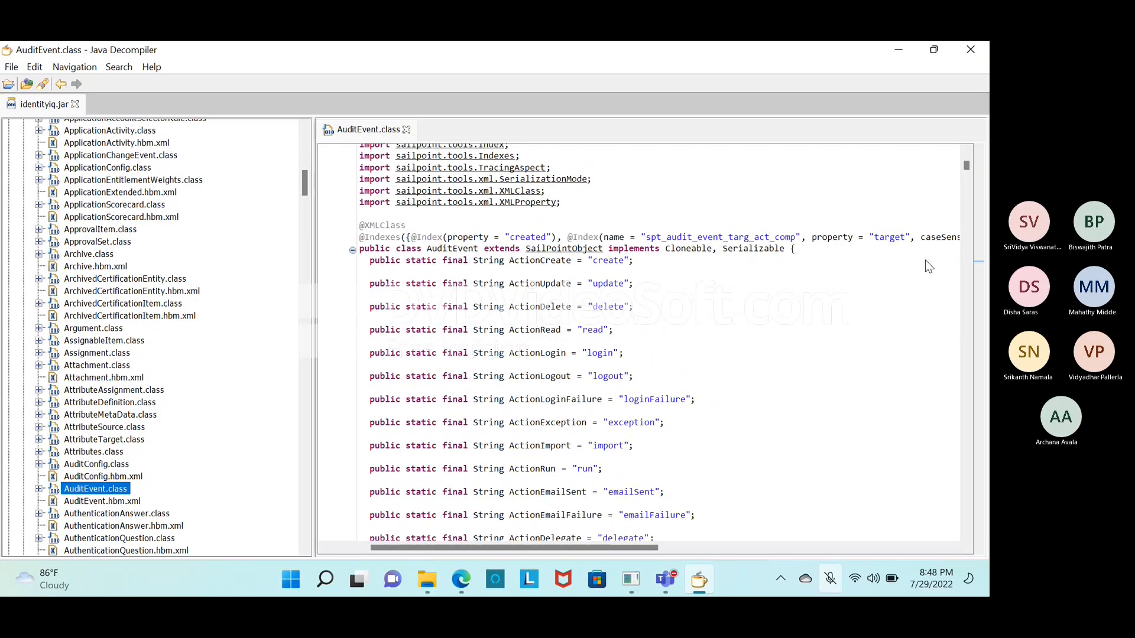
- Open AuditEvent.hbm.xml and review its Hibernate property mappings, highlighting the source property and reading through to clientHost
left_click(858, 524)
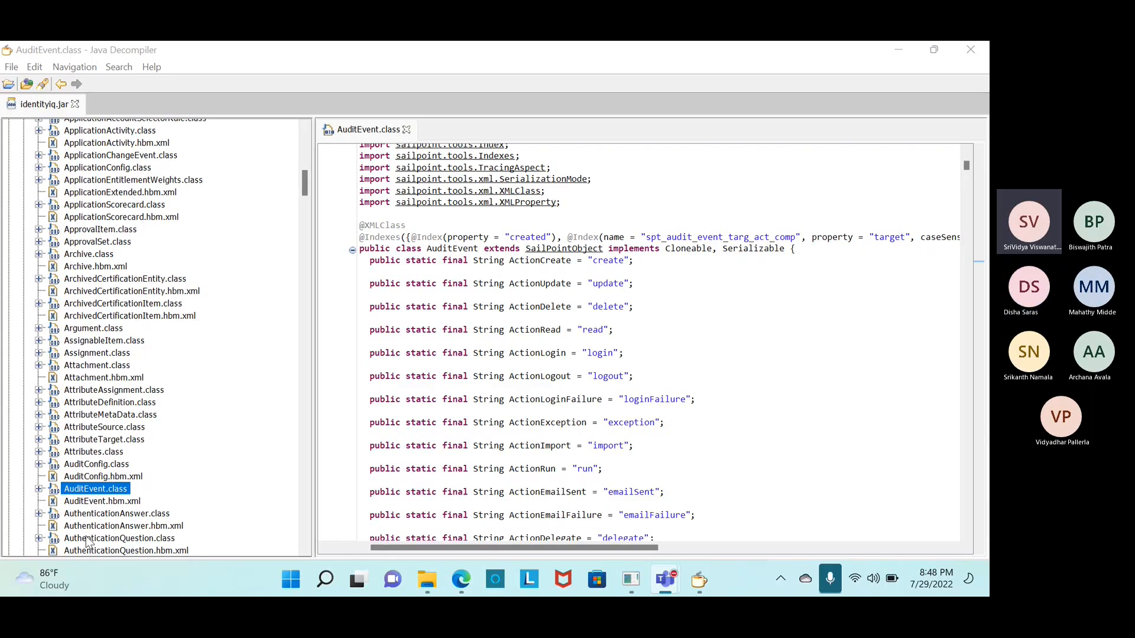
left_click(94, 503)
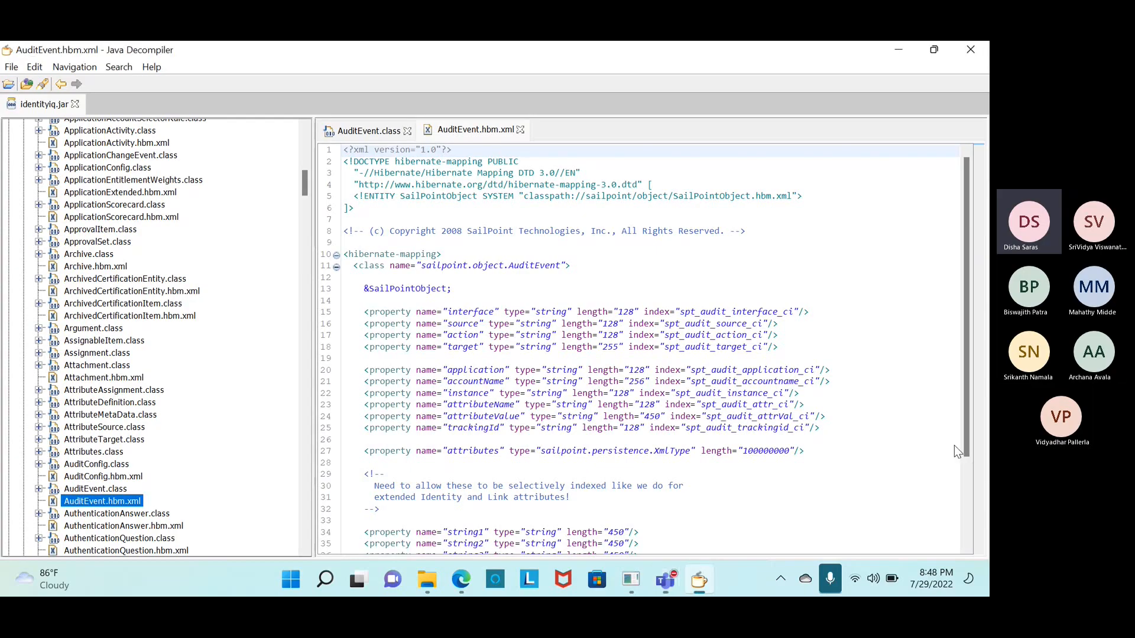
left_click_drag(970, 451, 975, 490)
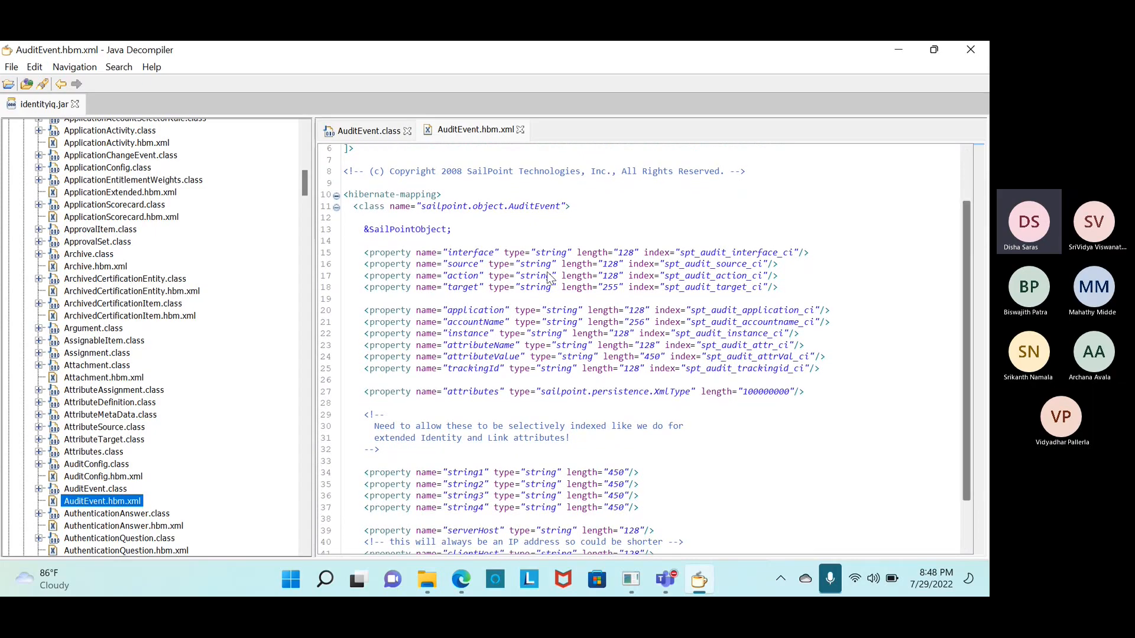
double_click(476, 266)
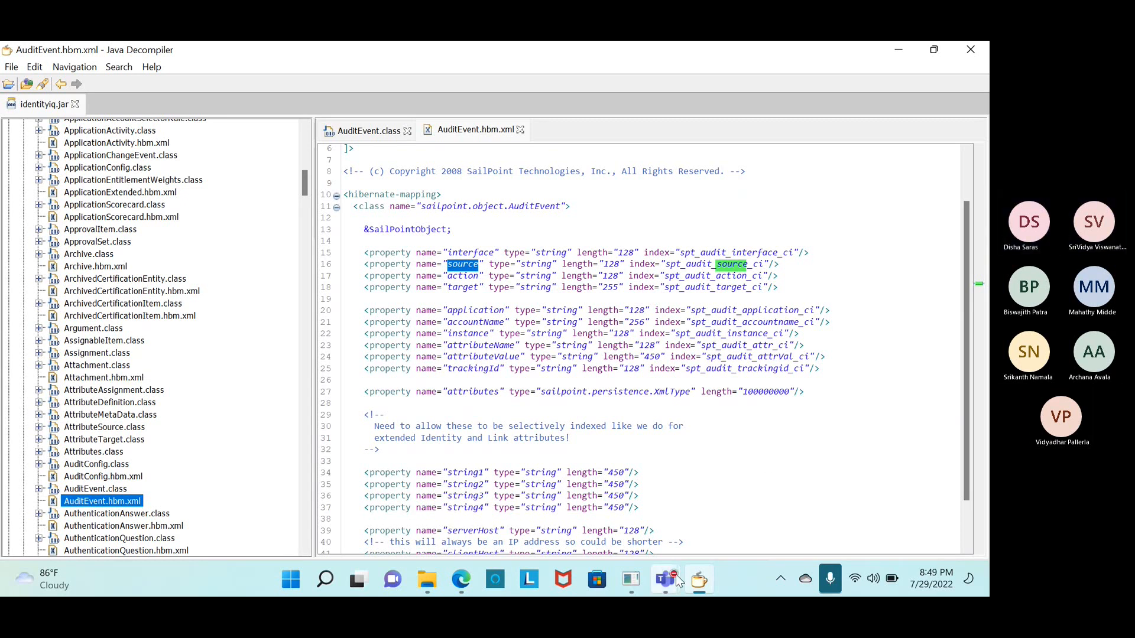
mouse_move(678, 582)
mouse_move(865, 428)
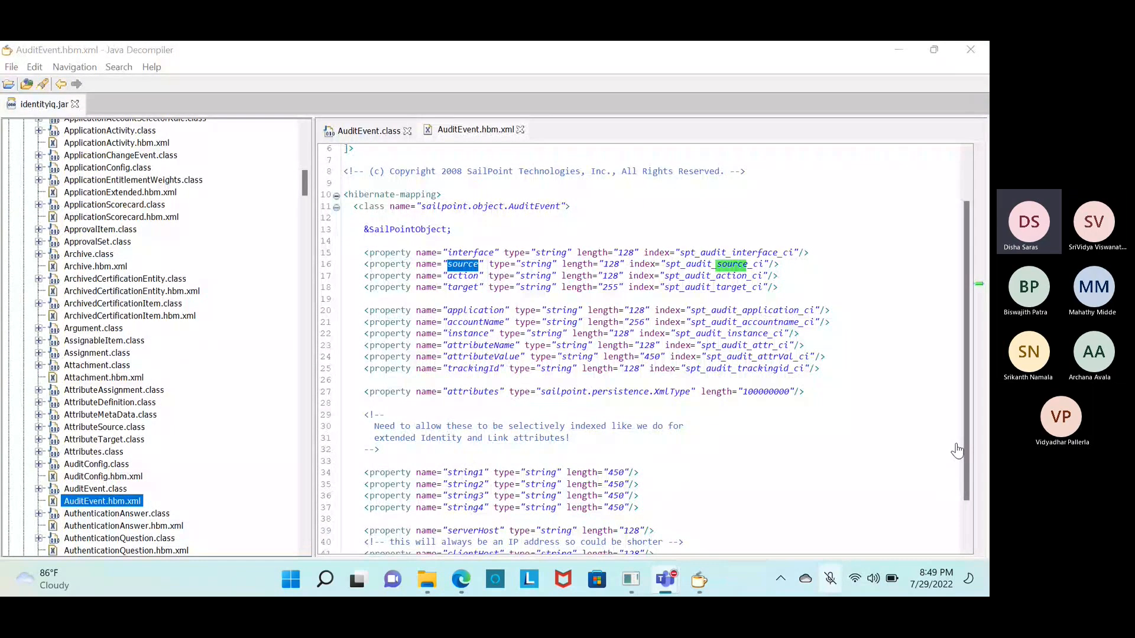
left_click(958, 451)
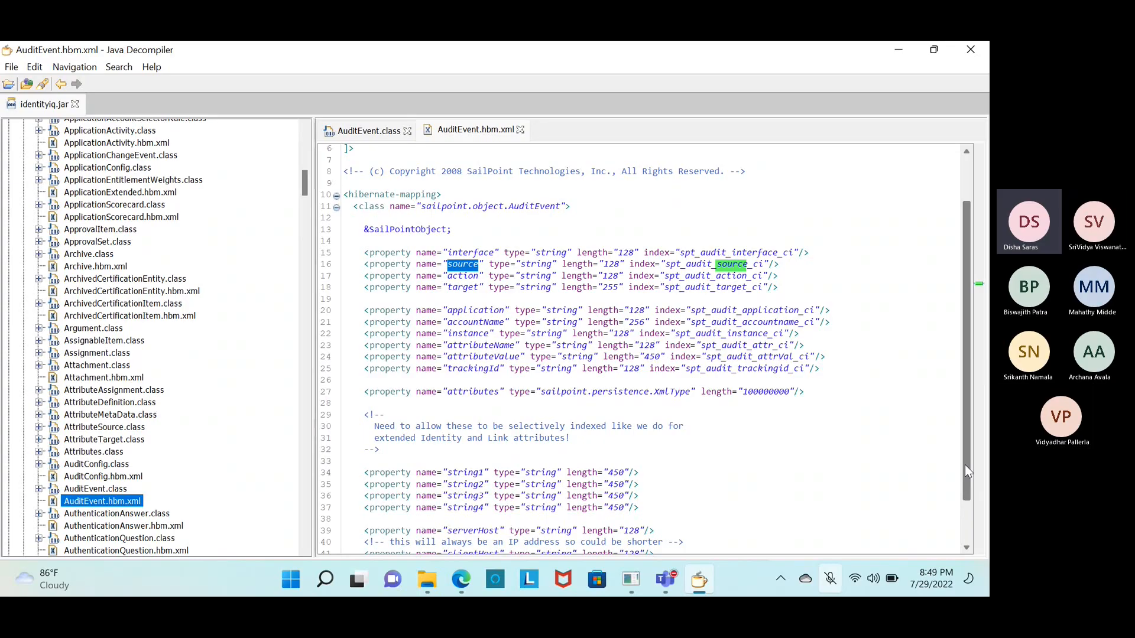
left_click_drag(965, 466, 970, 495)
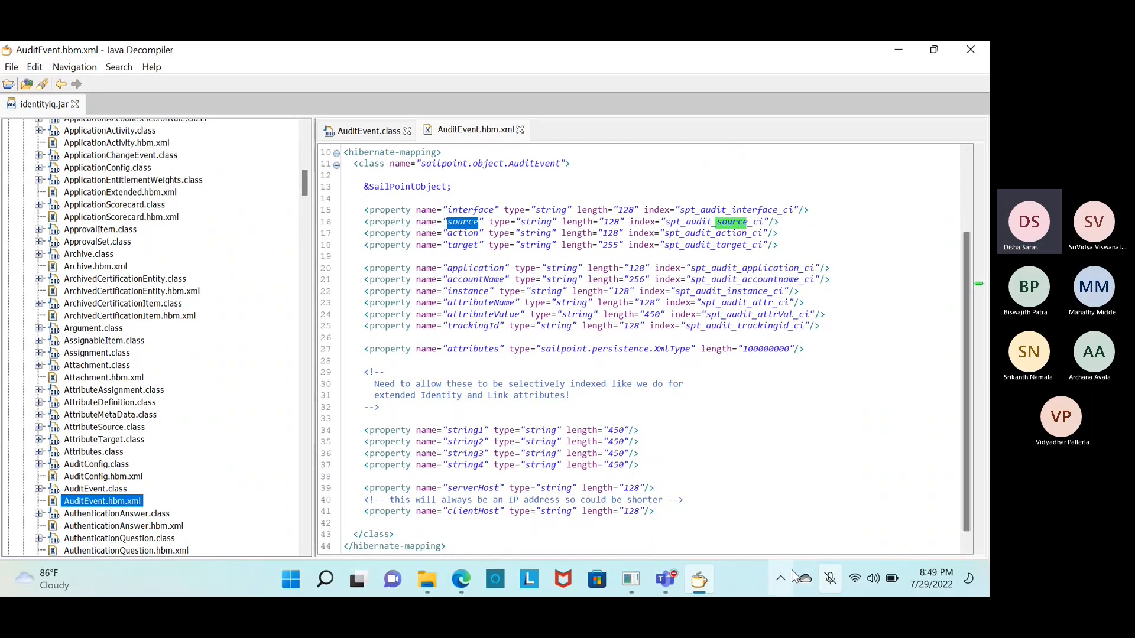
- Unmute the microphone in the ongoing Teams call
mouse_move(462, 585)
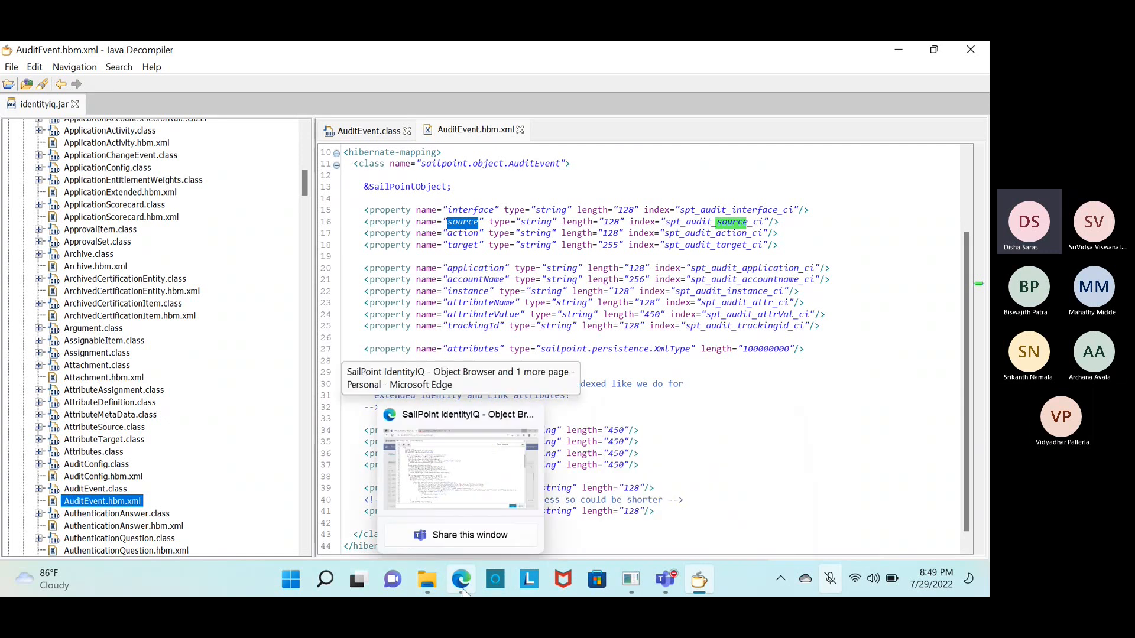
left_click(476, 505)
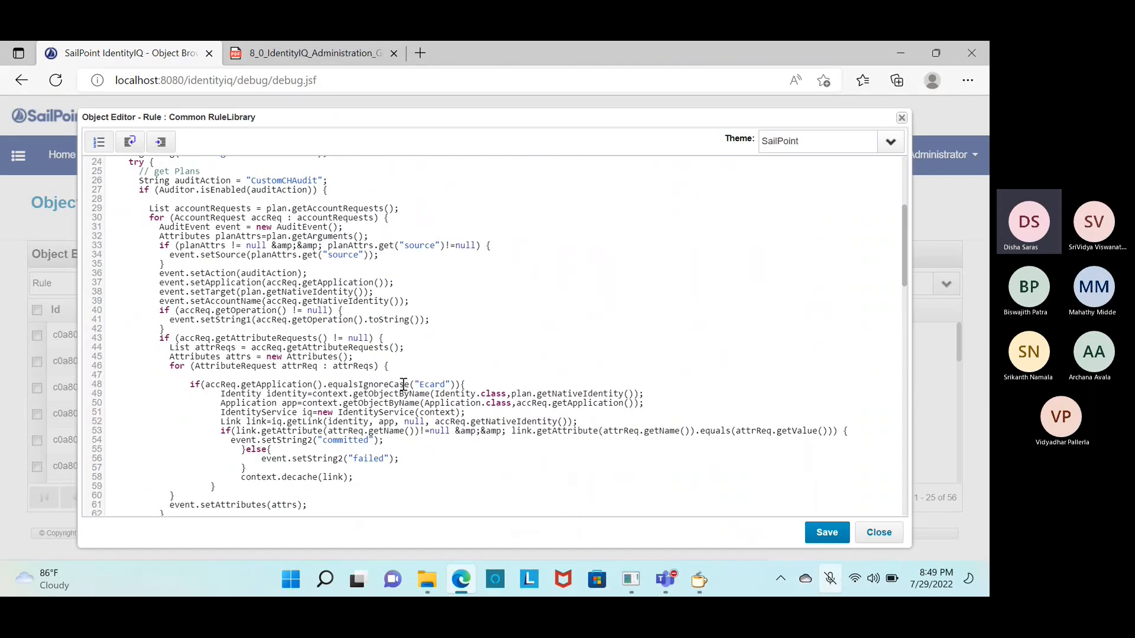
key("alt+Tab")
mouse_move(665, 582)
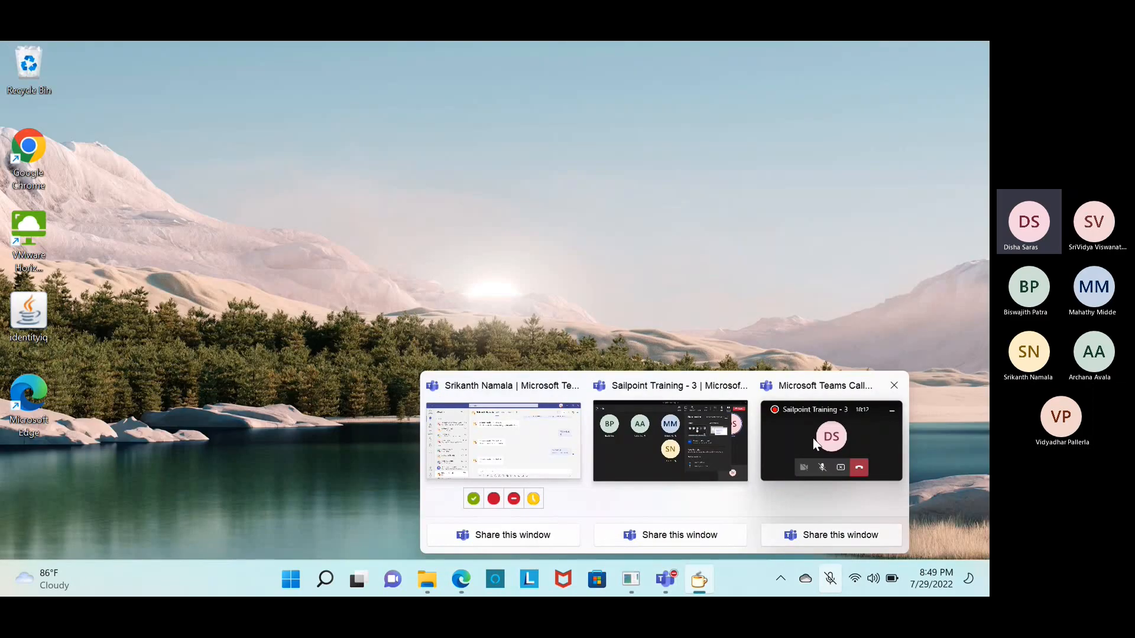
left_click(813, 439)
left_click(854, 526)
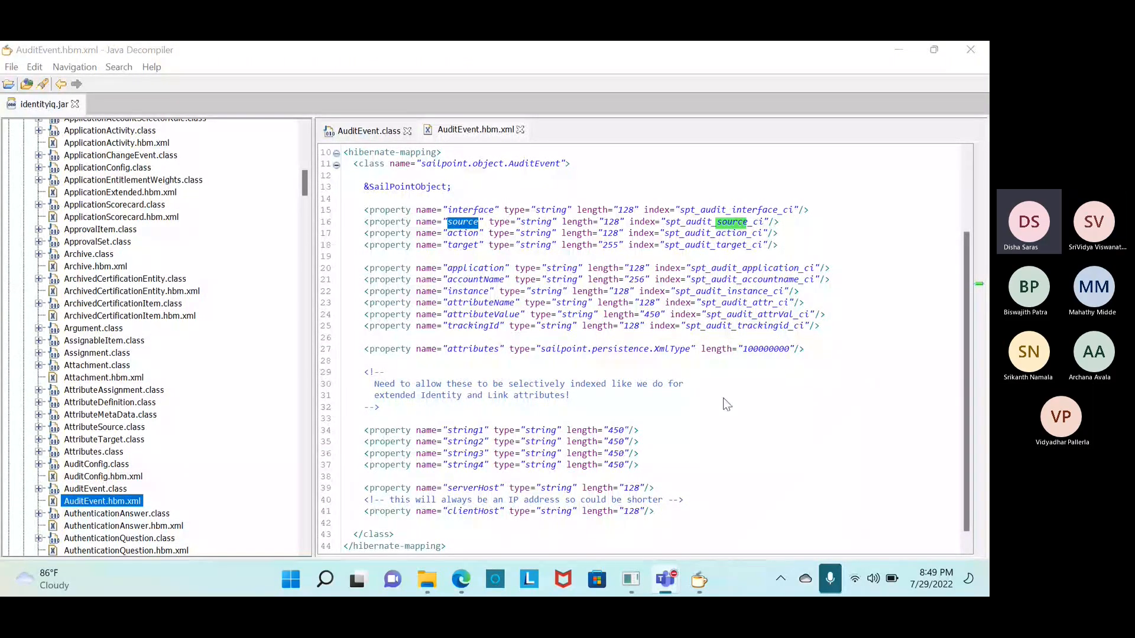
- Switch to Microsoft Edge and duplicate the SailPoint IdentityIQ Object Browser tab
mouse_move(463, 580)
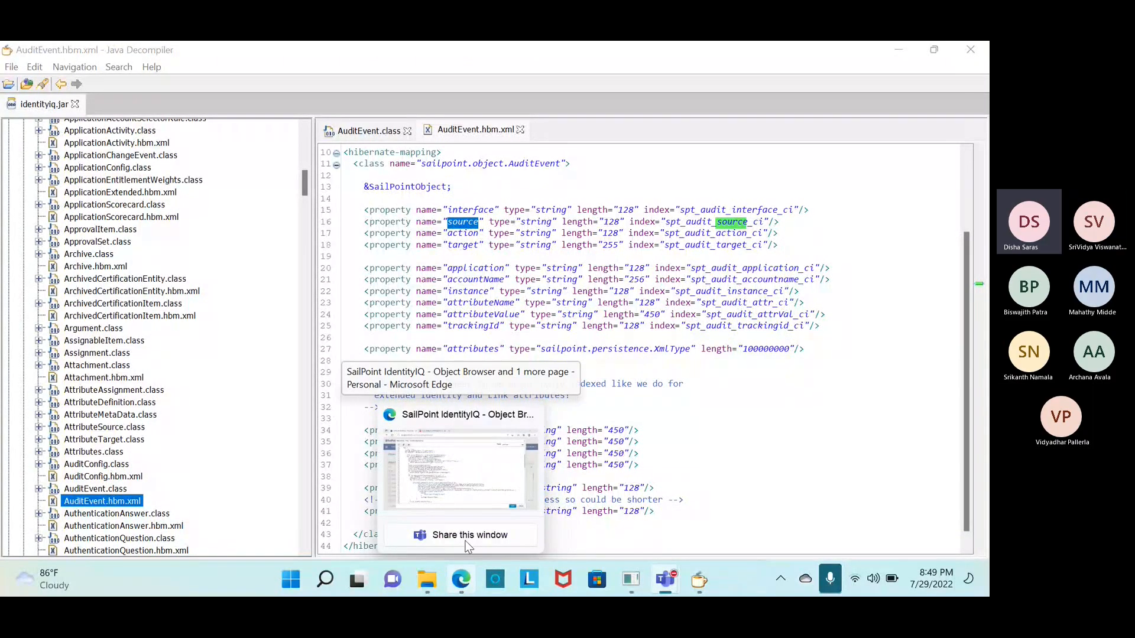
left_click(473, 497)
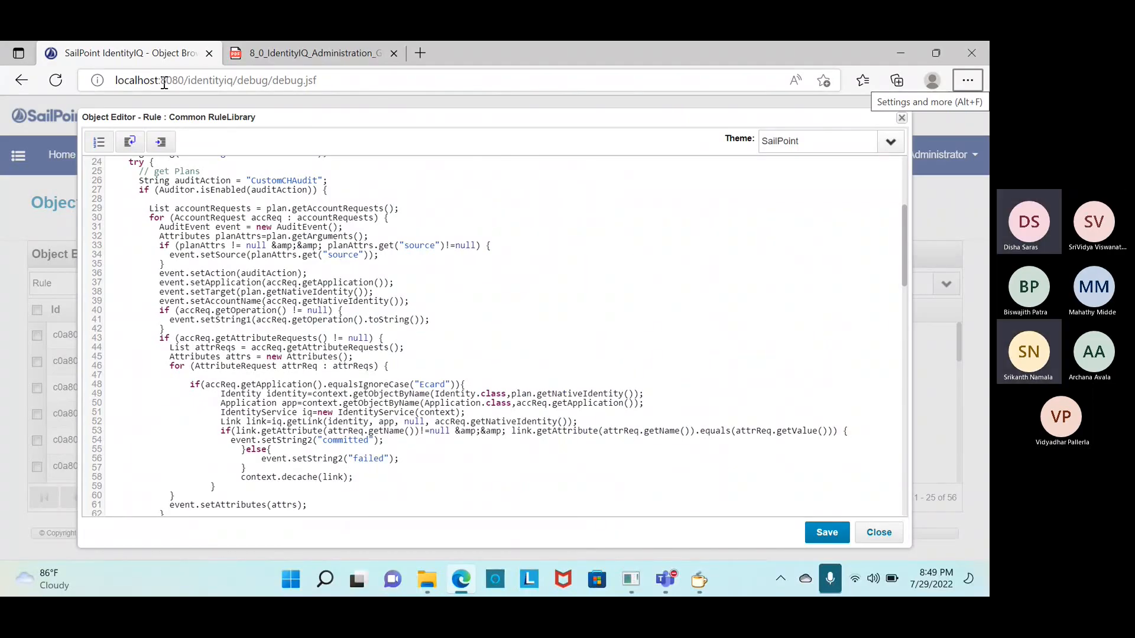
right_click(137, 52)
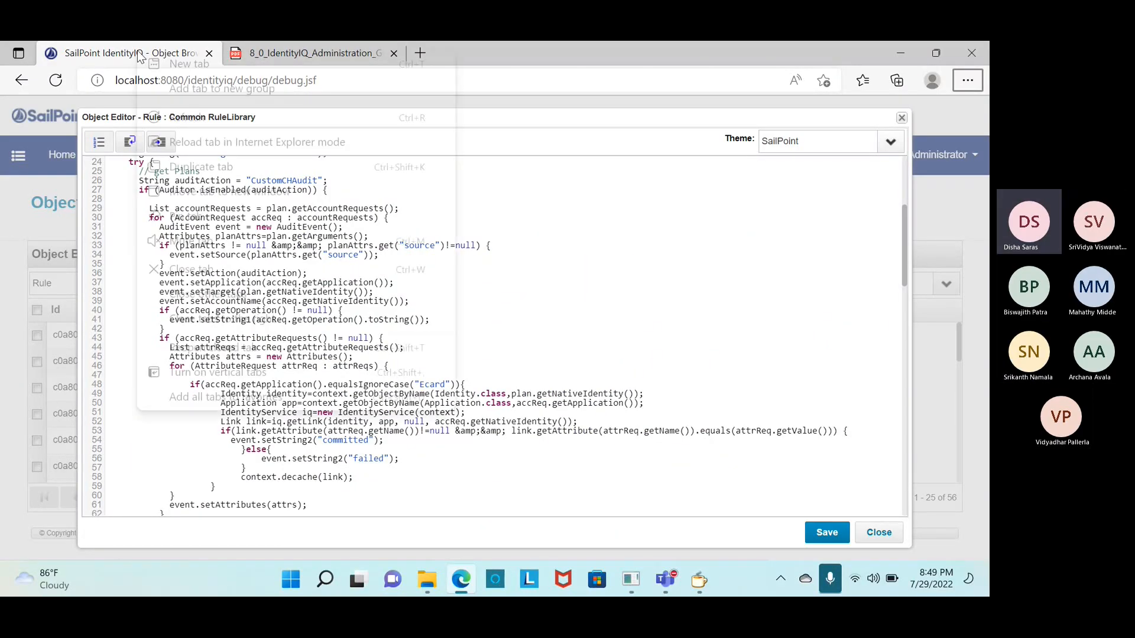
left_click(215, 167)
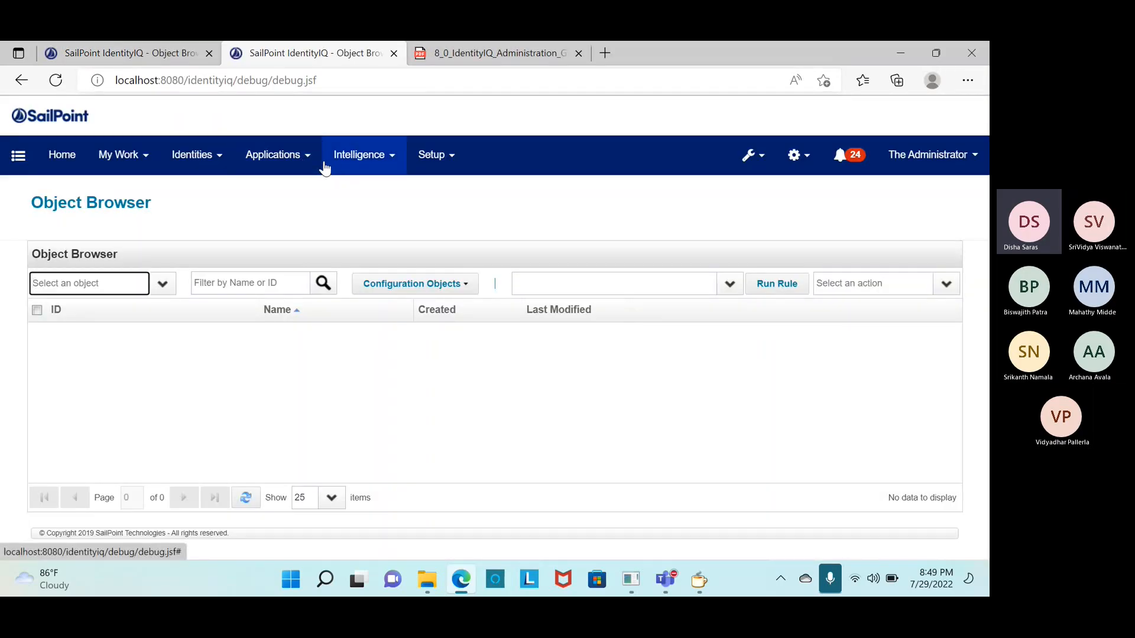
- Open Advanced Analytics in the duplicated tab and set the search type to Audit
left_click(344, 171)
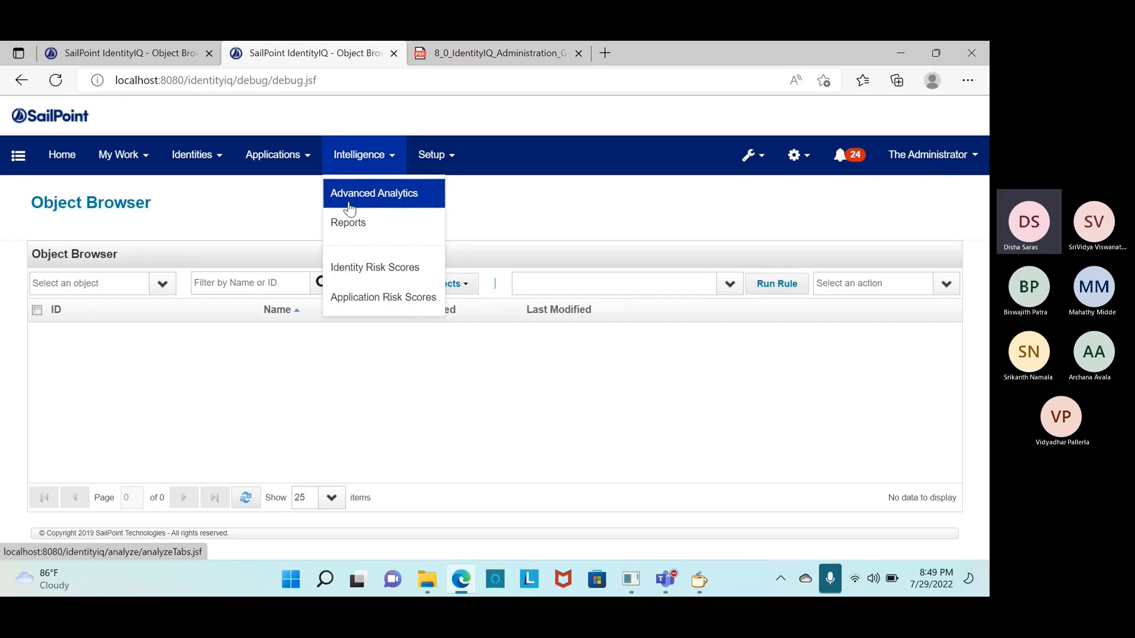
left_click(348, 201)
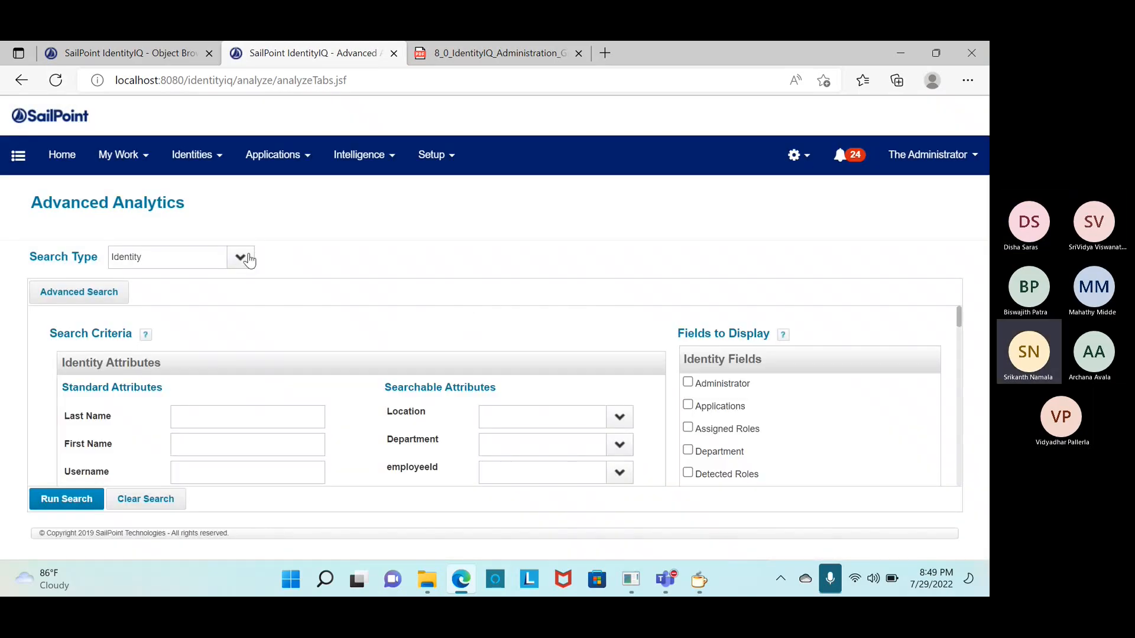
left_click(244, 258)
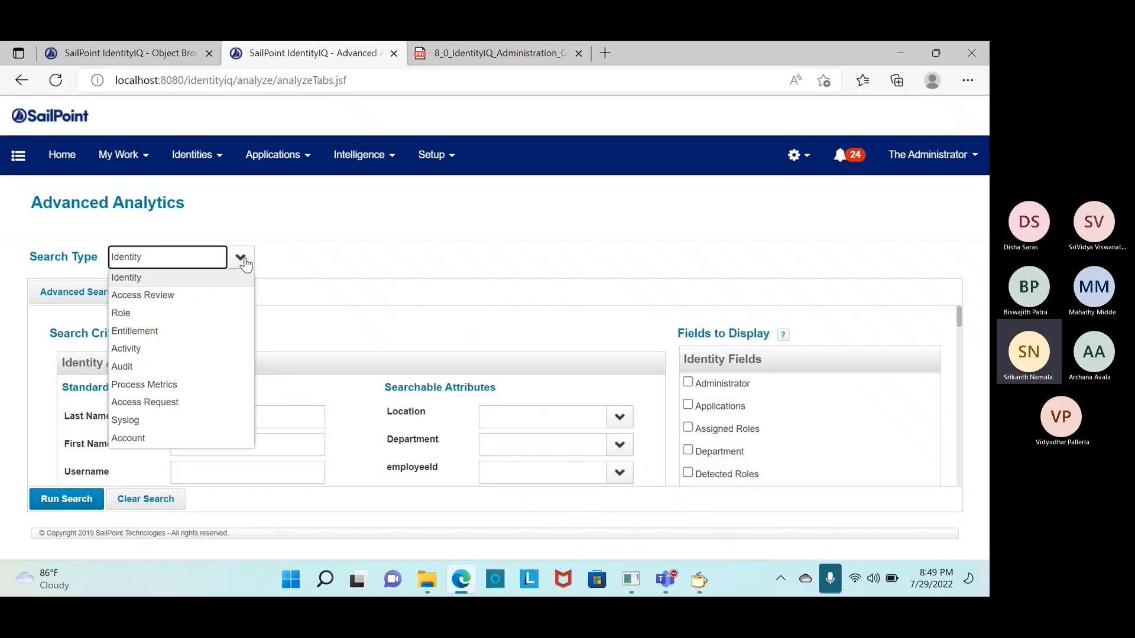
left_click(185, 366)
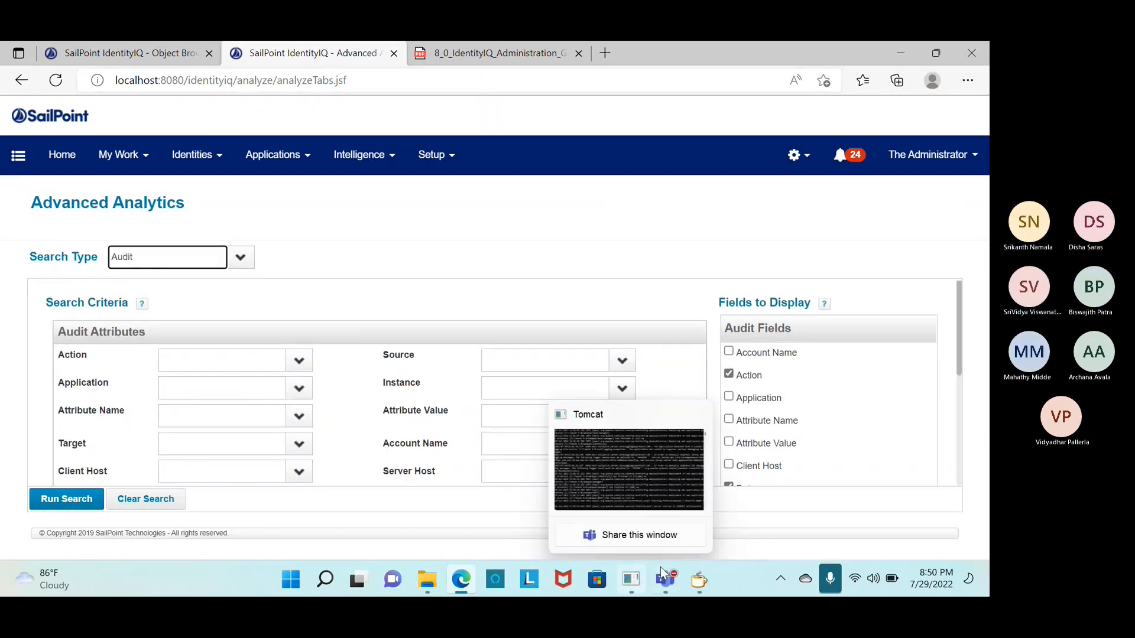
left_click(700, 585)
right_click(118, 504)
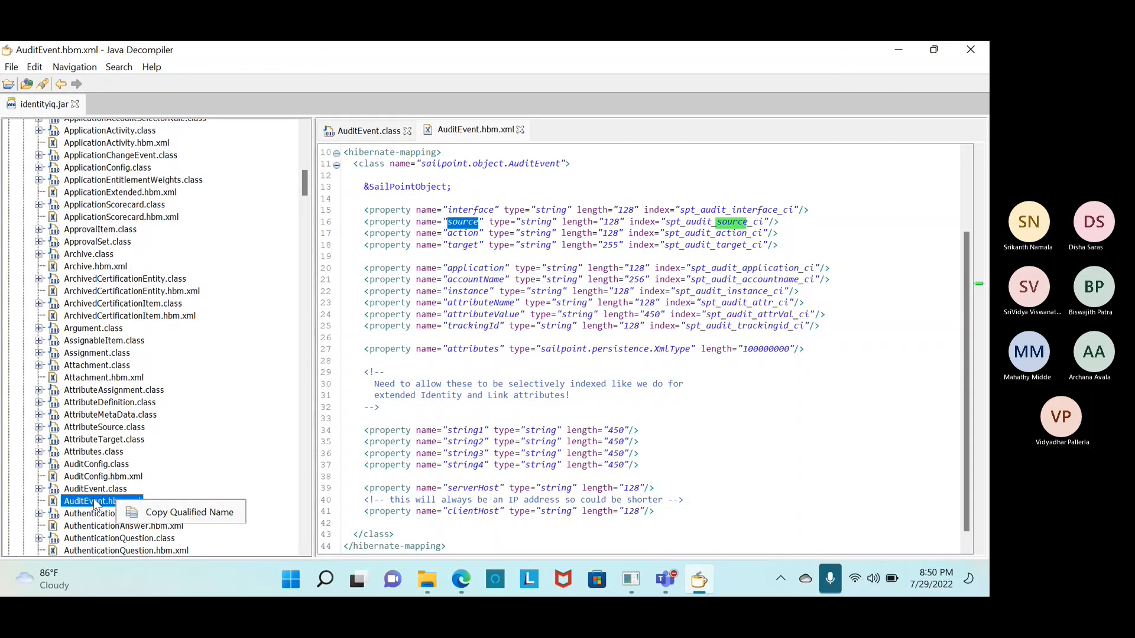
left_click(904, 59)
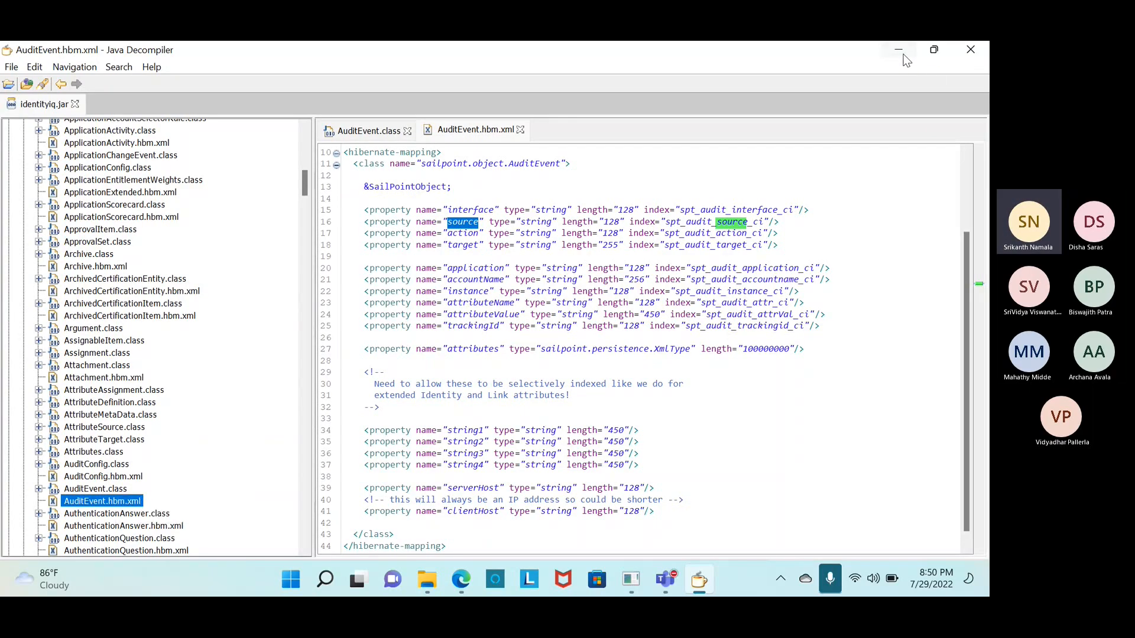
left_click(900, 52)
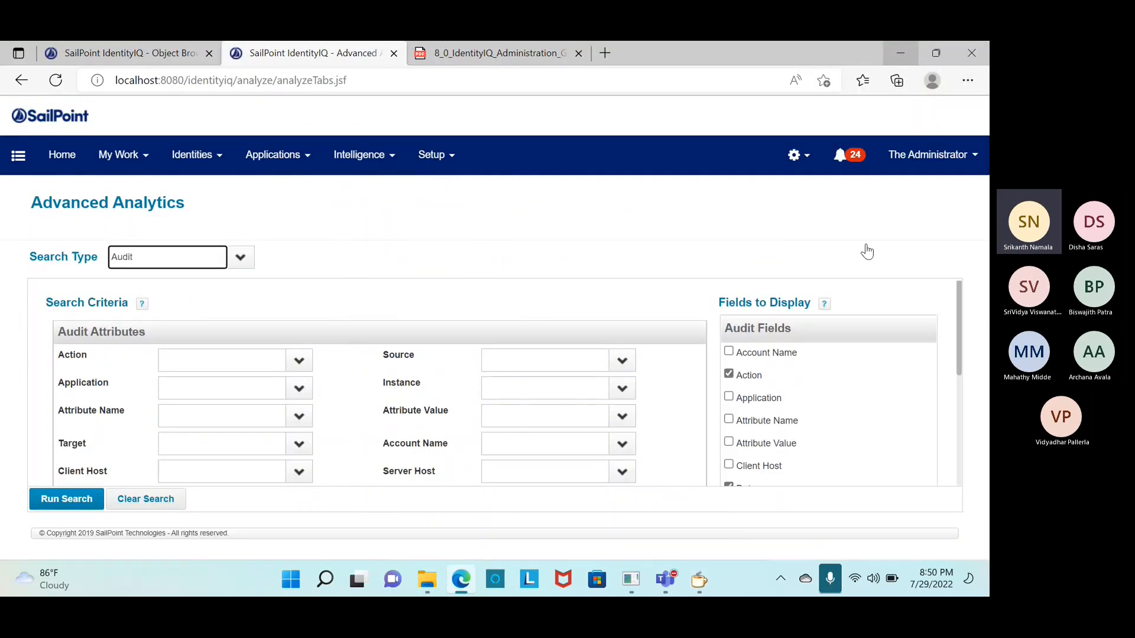
- Switch to Java Decompiler and copy the entire contents of AuditEvent.hbm.xml
left_click(698, 579)
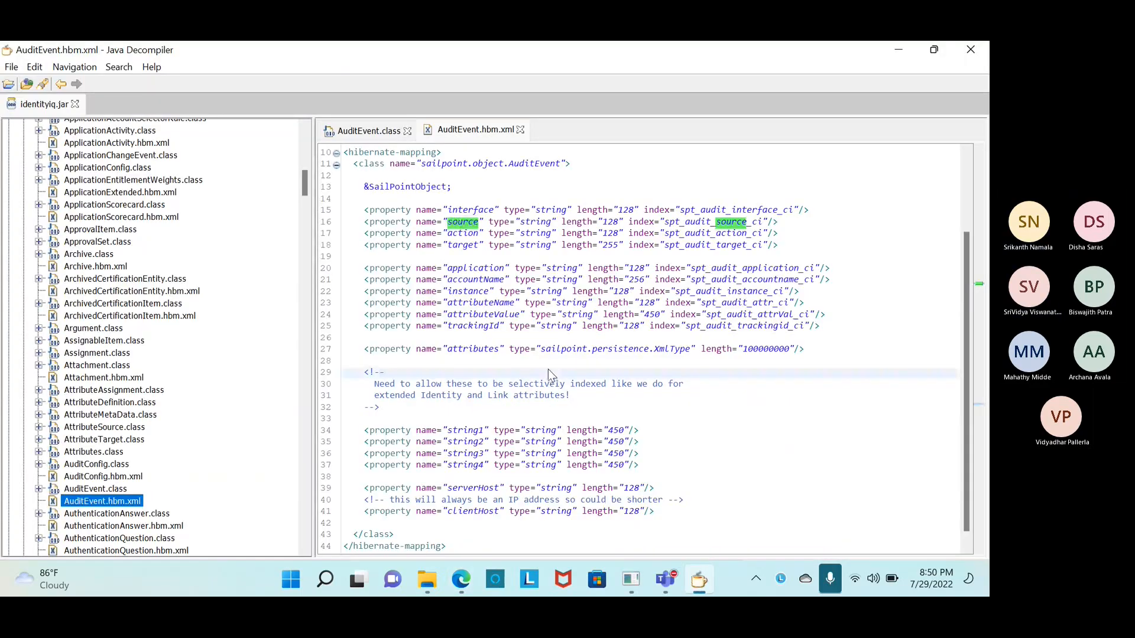
key("ctrl+a")
key("ctrl+c")
- Launch Notepad++ and paste the copied mapping into a new document
key("super")
type("note")
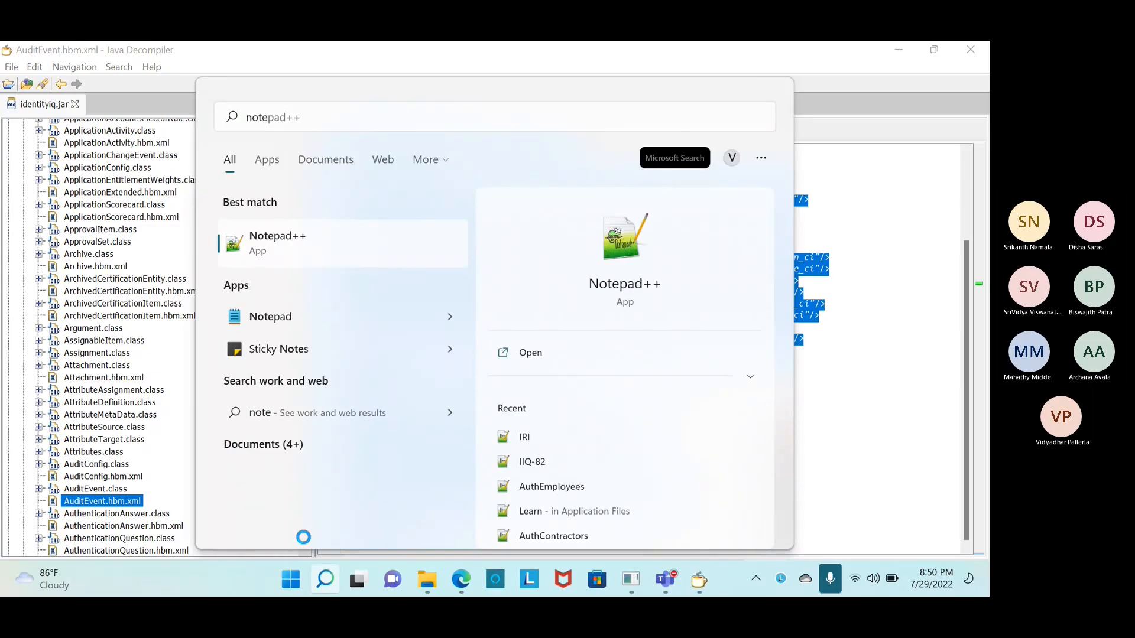
key("Return")
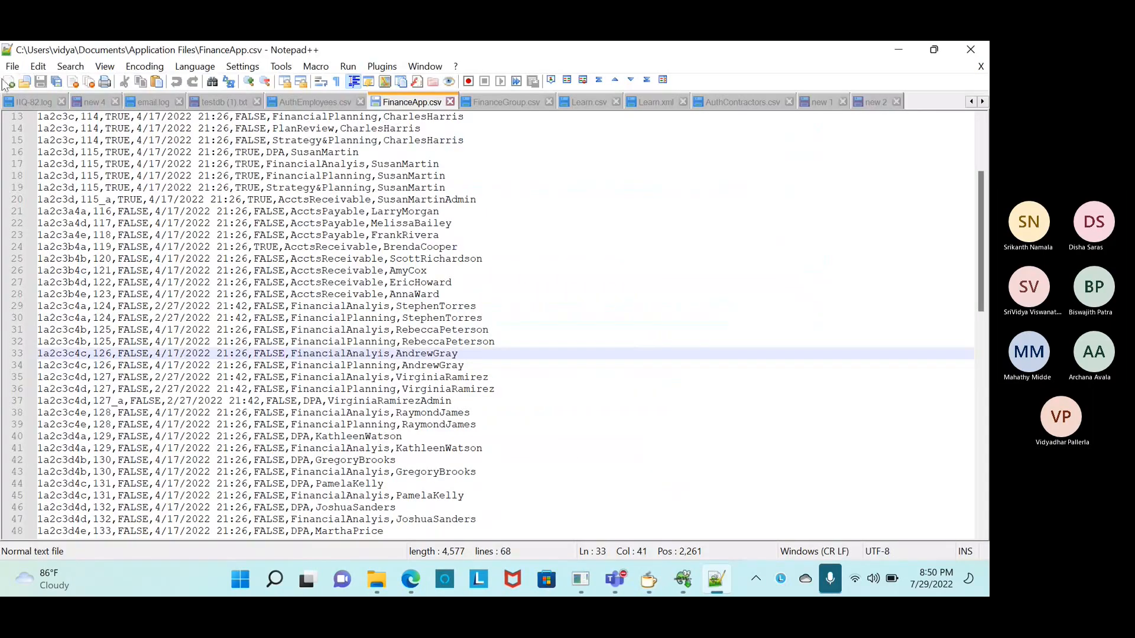
key("ctrl+n")
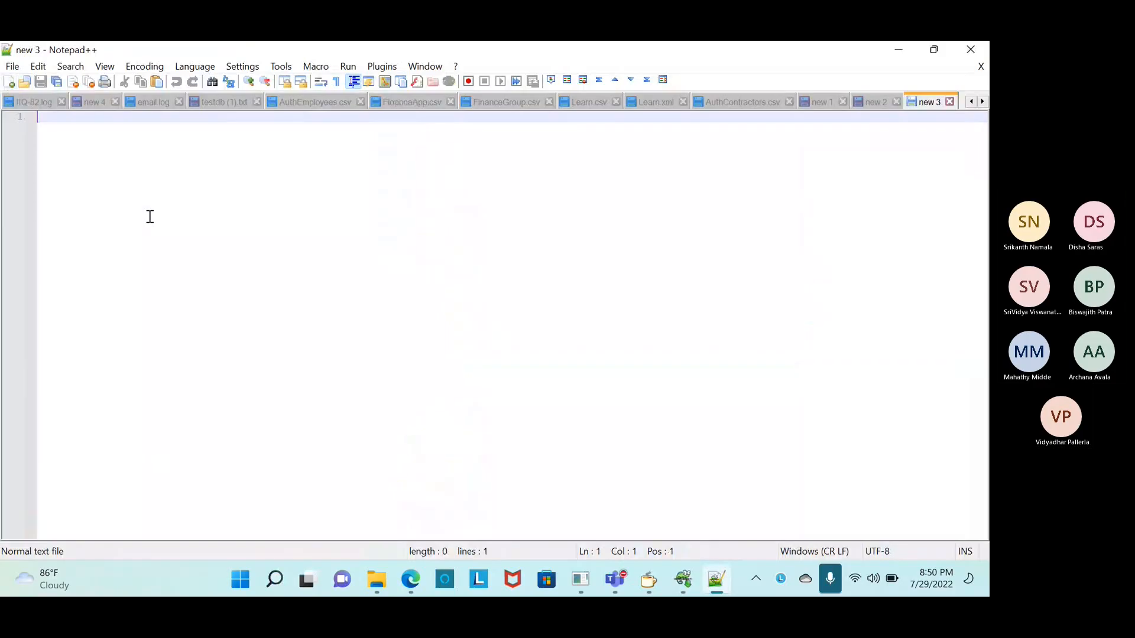
key("ctrl+v")
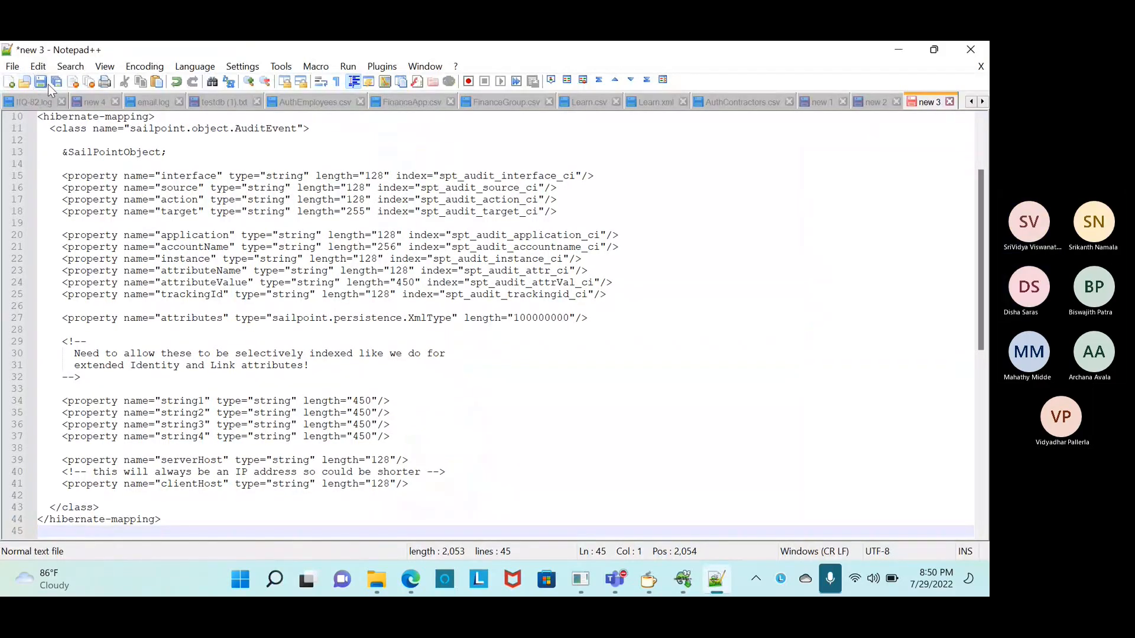
- Mute the Teams microphone and save the new document as AuditEvent.hbm in the Application Files folder
left_click(852, 528)
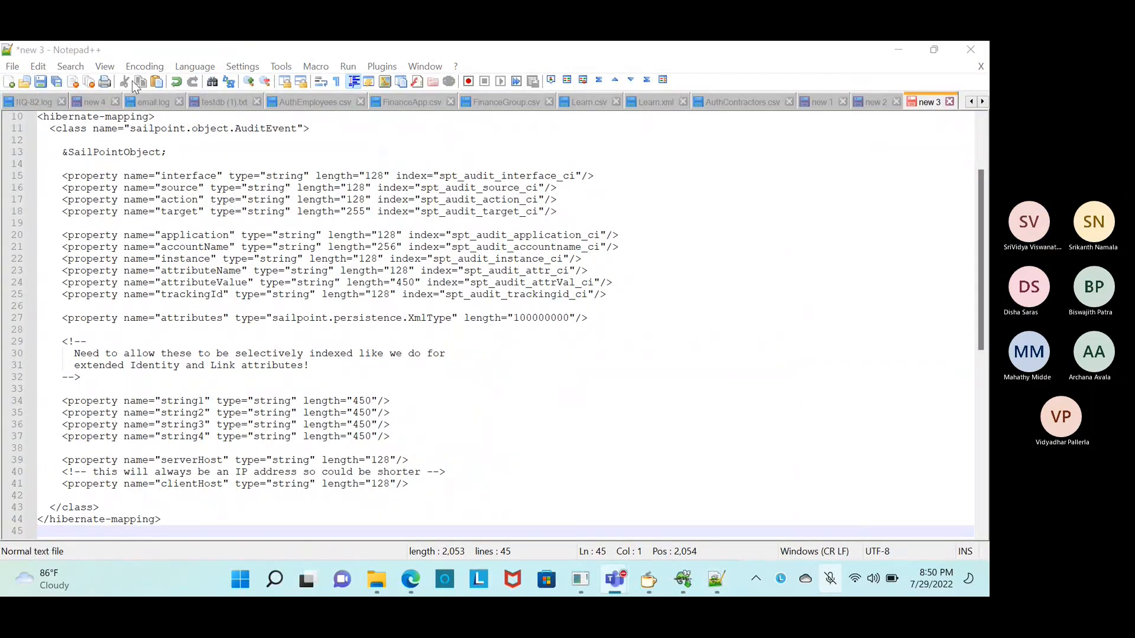
left_click(40, 83)
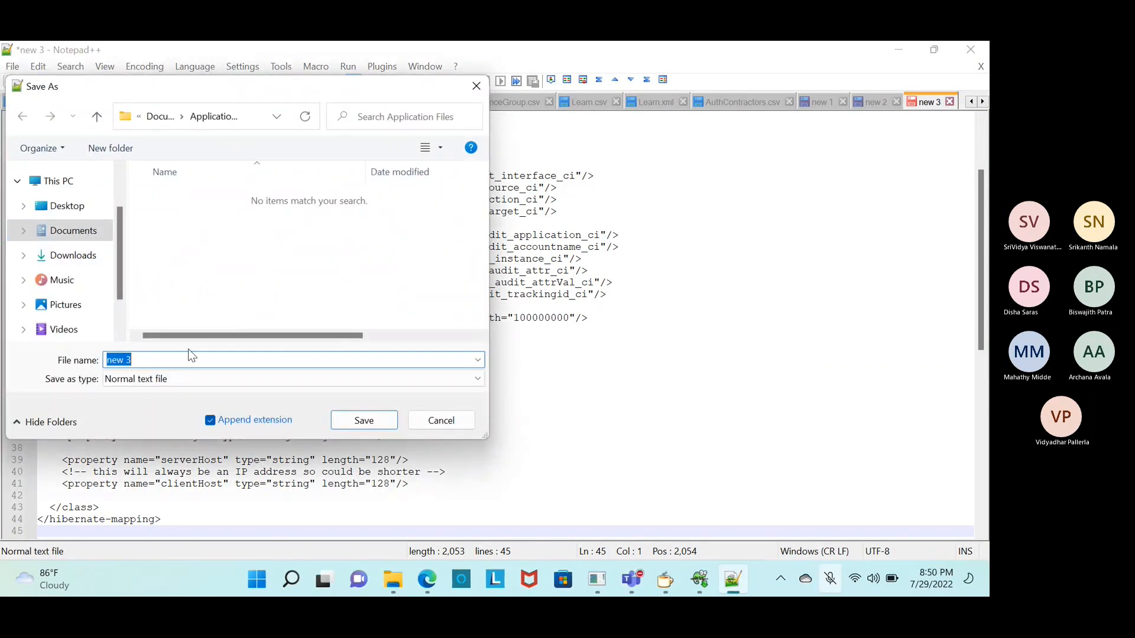
type("AuditEvent.hbm")
key("Return")
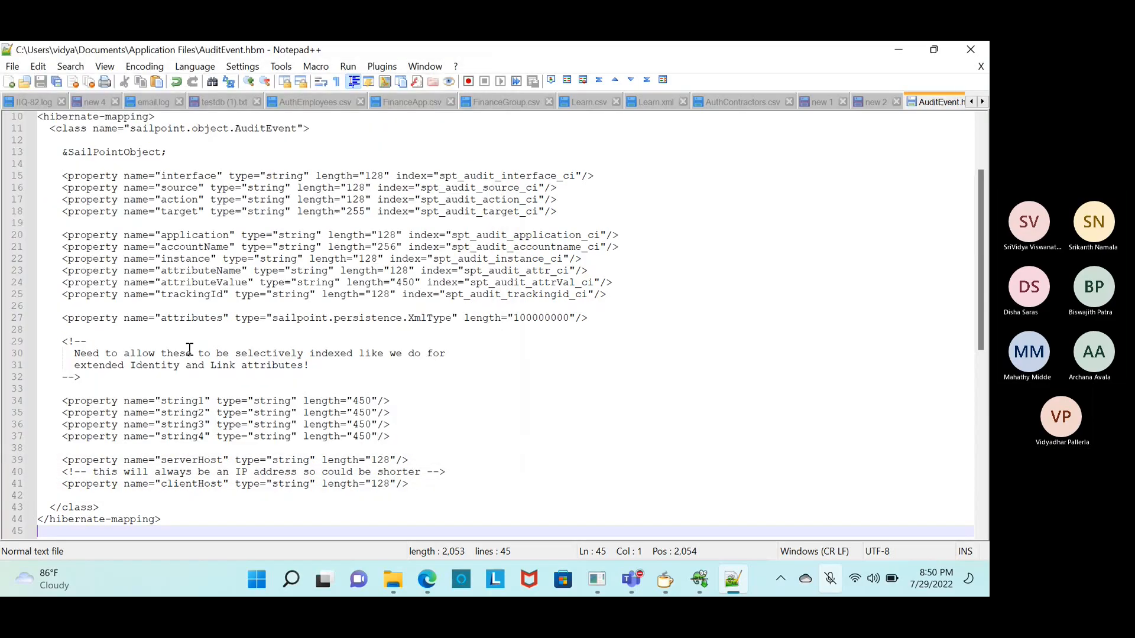
- Switch to the Teams meeting window, open the meeting chat and start attaching a file from the computer
left_click(837, 478)
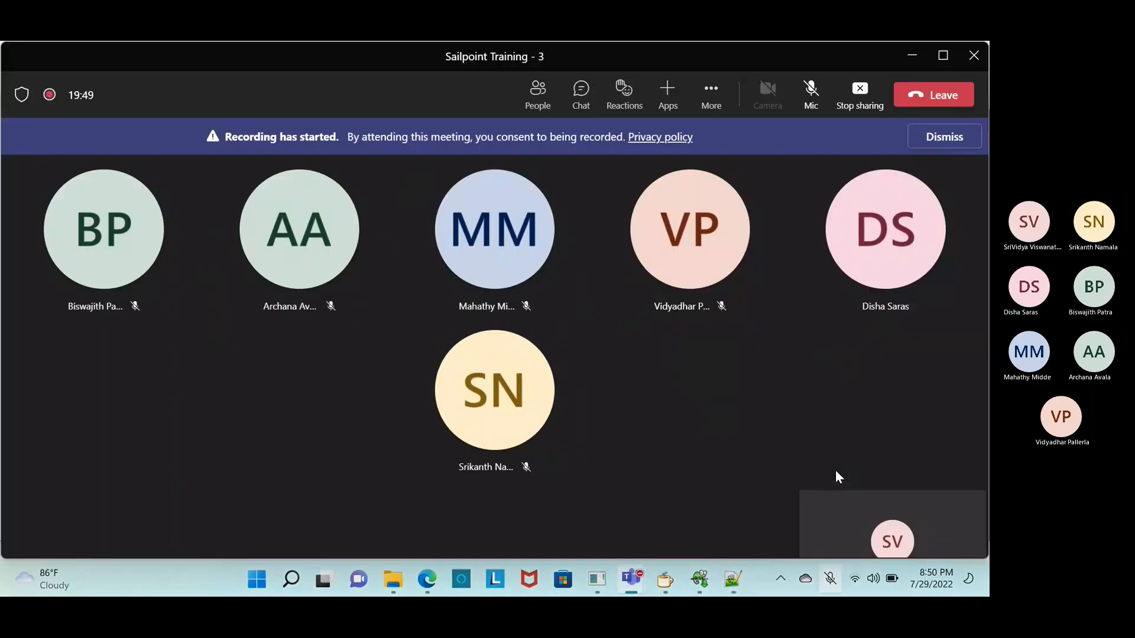
left_click(581, 92)
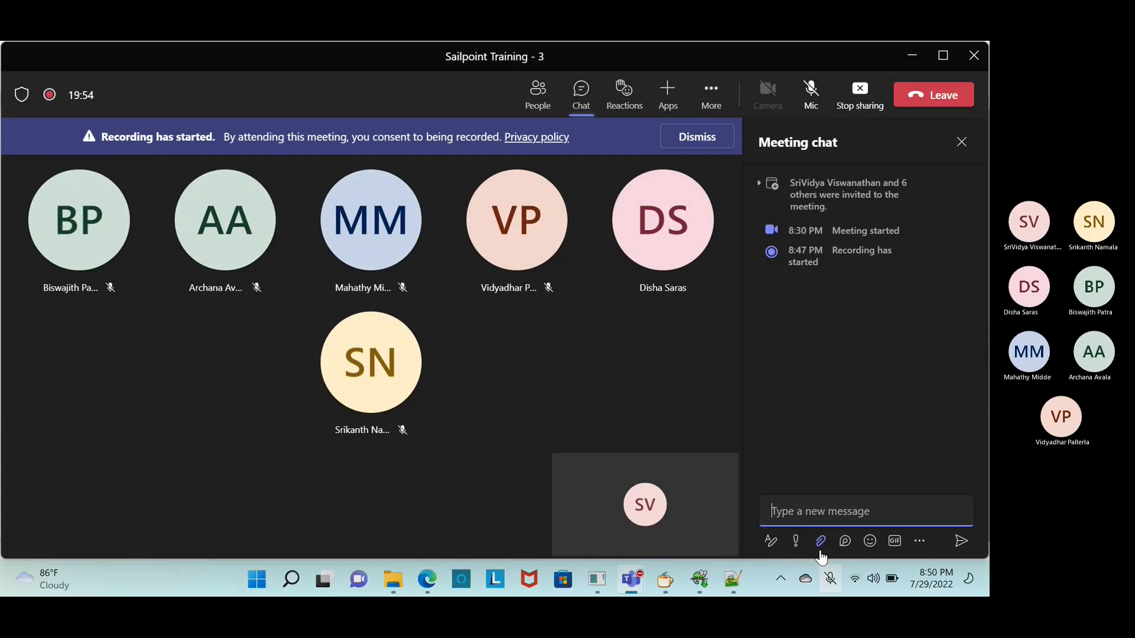
left_click(827, 544)
left_click(823, 514)
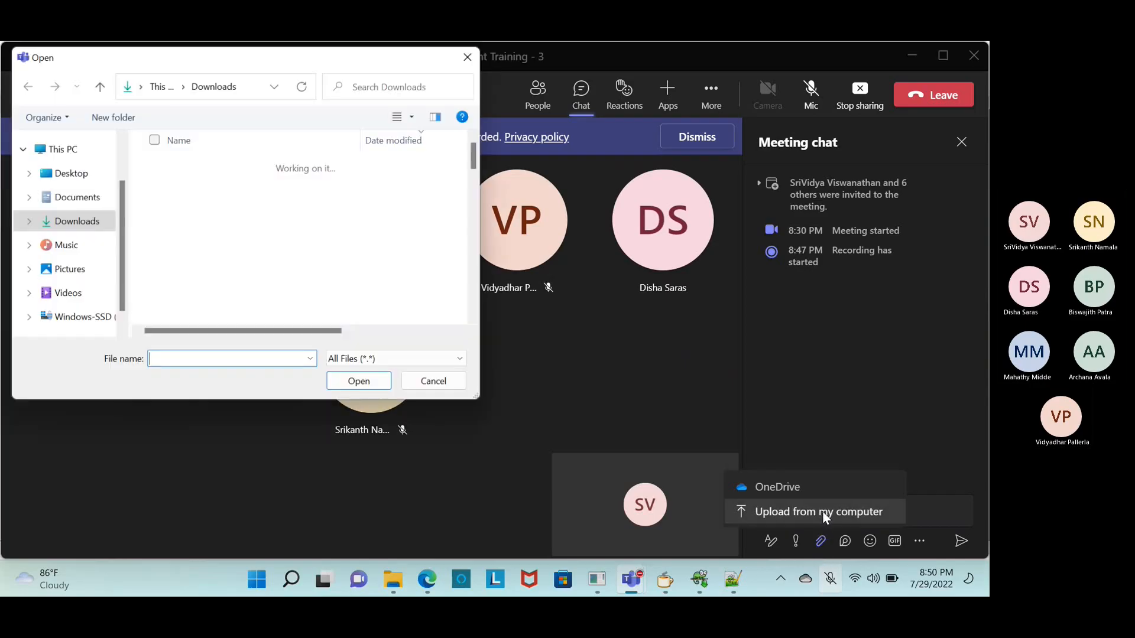
left_click(72, 198)
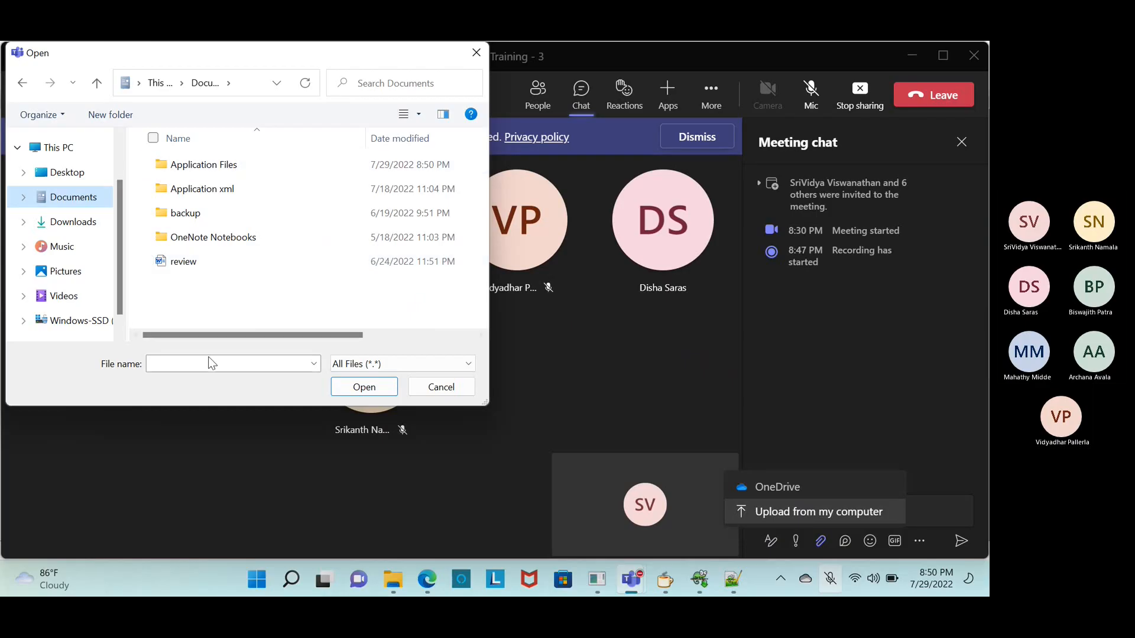
left_click(262, 364)
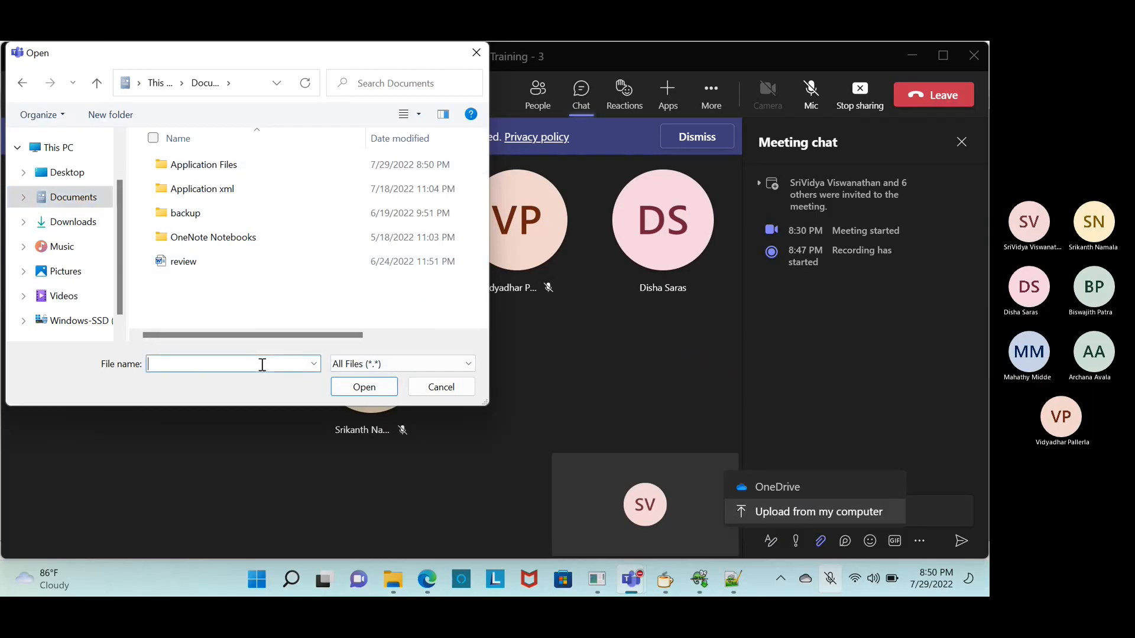
type("a")
key("BackSpace")
left_click(74, 222)
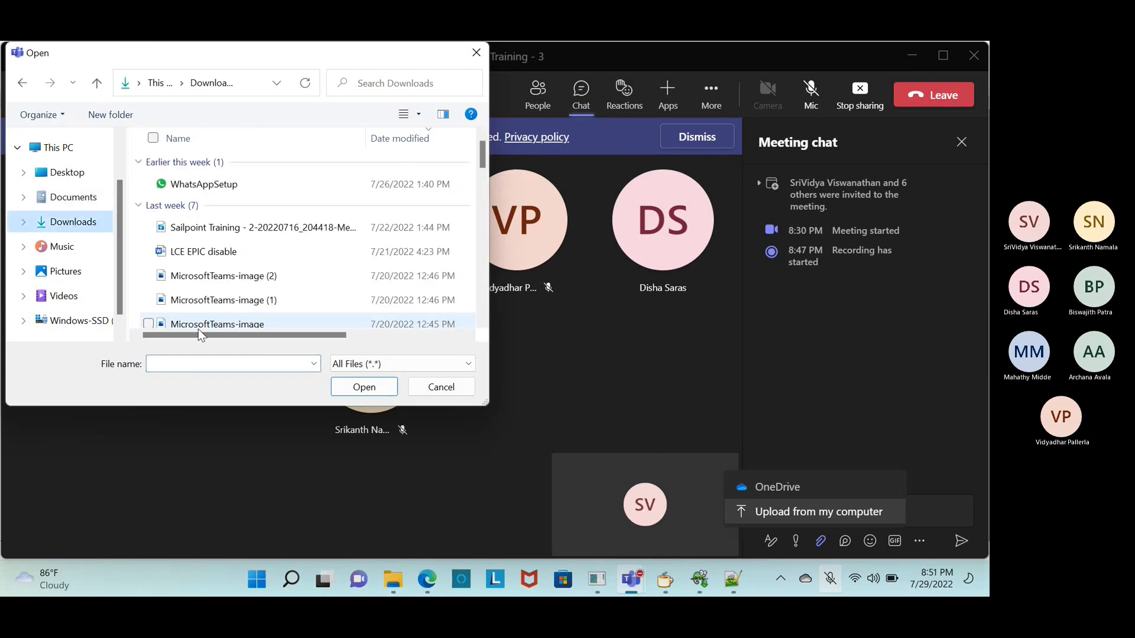
left_click(226, 365)
type("a")
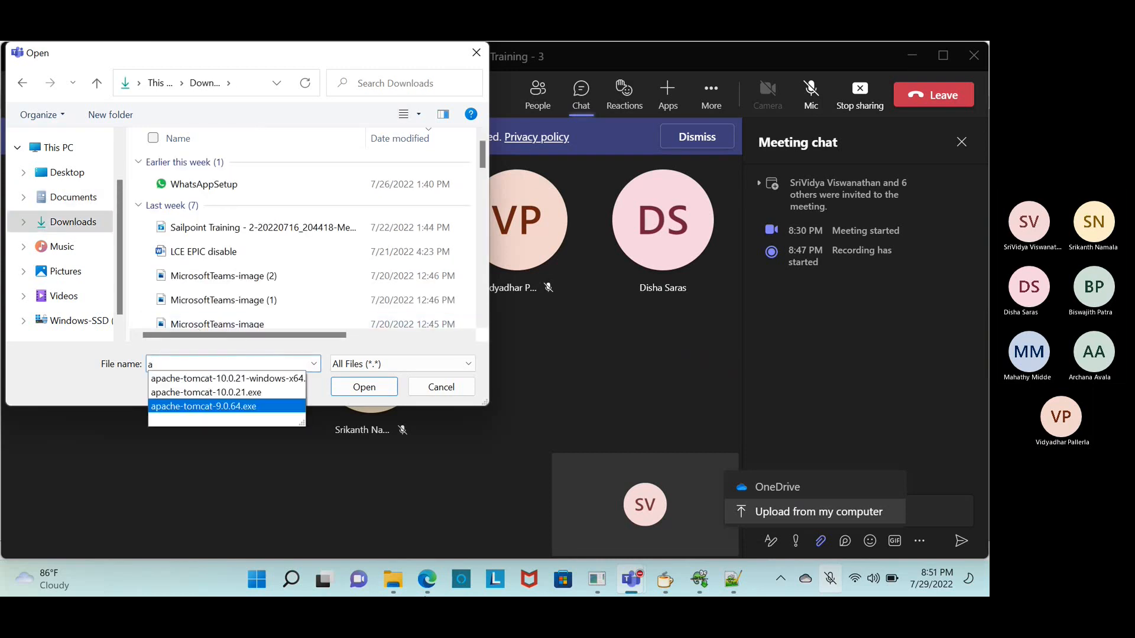
- Attach AuditEvent.hbm from the Application Files folder in Documents to the meeting chat and send it
left_click(743, 589)
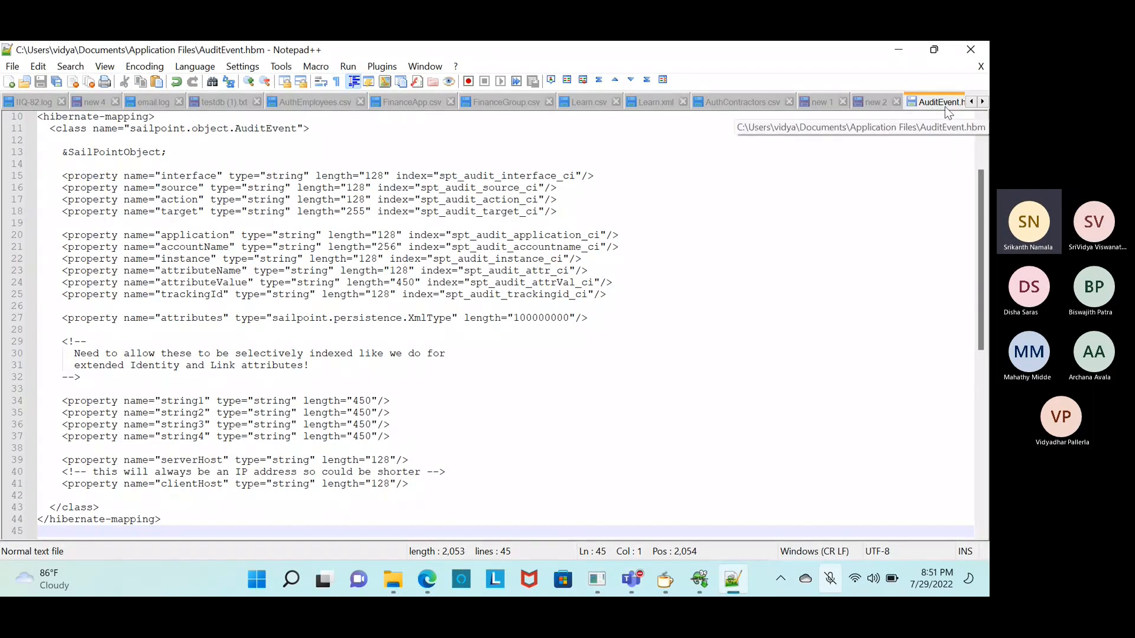
key("alt+Tab")
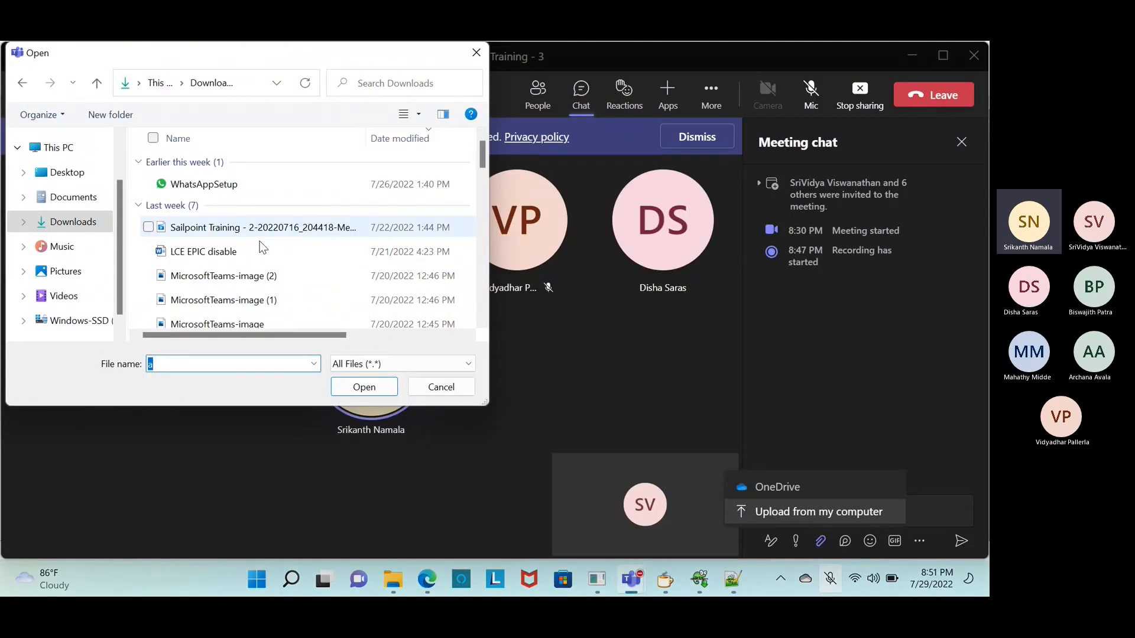
left_click(70, 197)
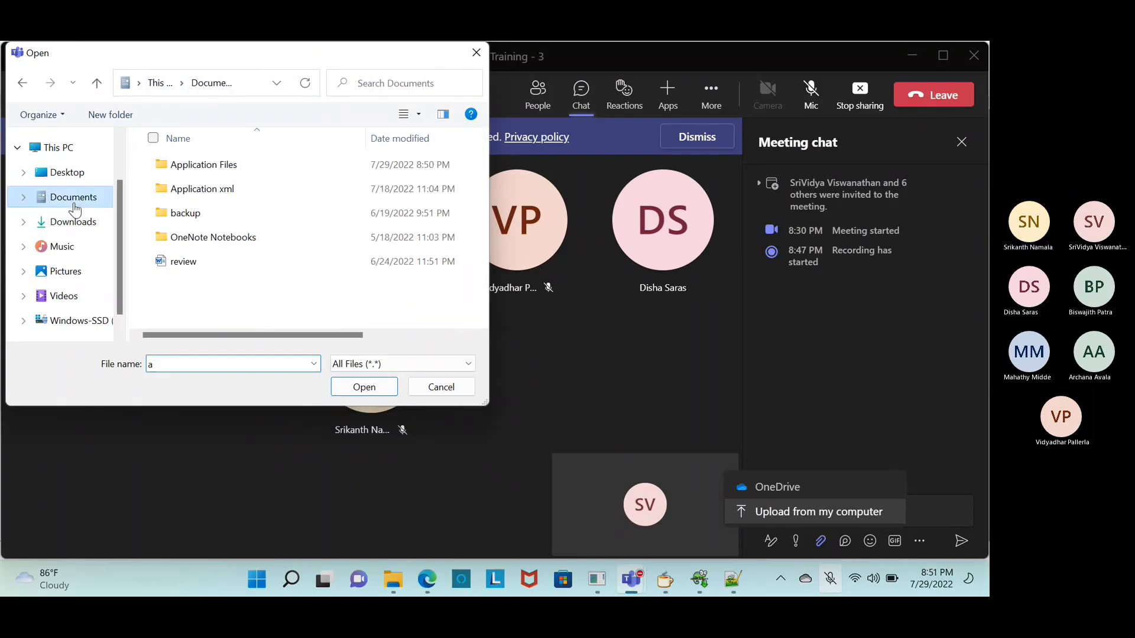
double_click(219, 190)
key("alt+Left")
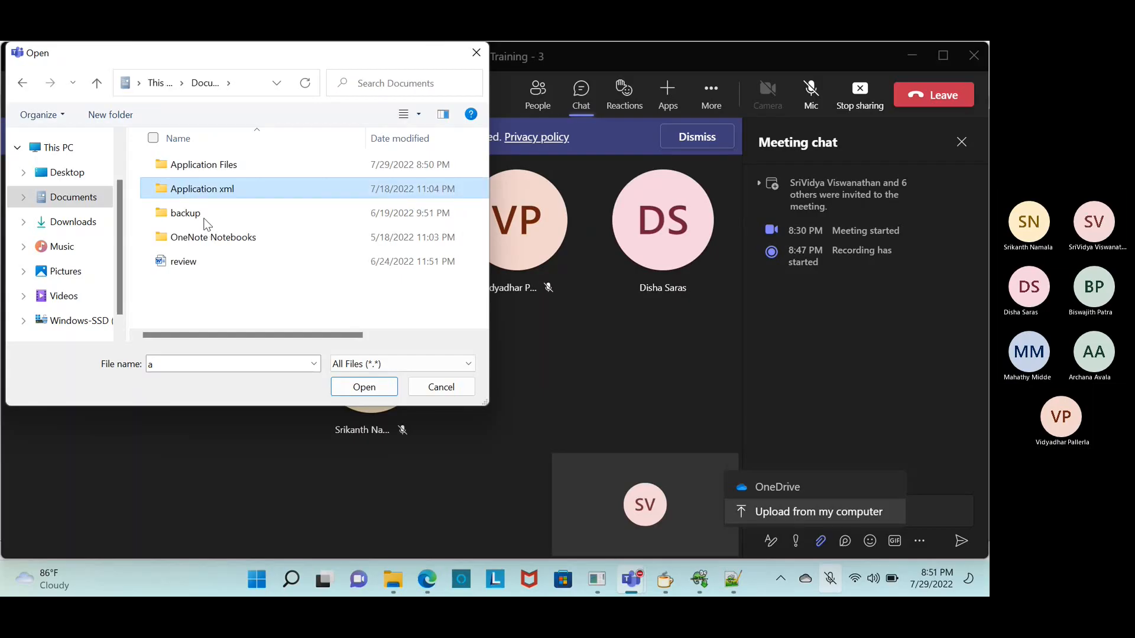
double_click(207, 166)
double_click(204, 164)
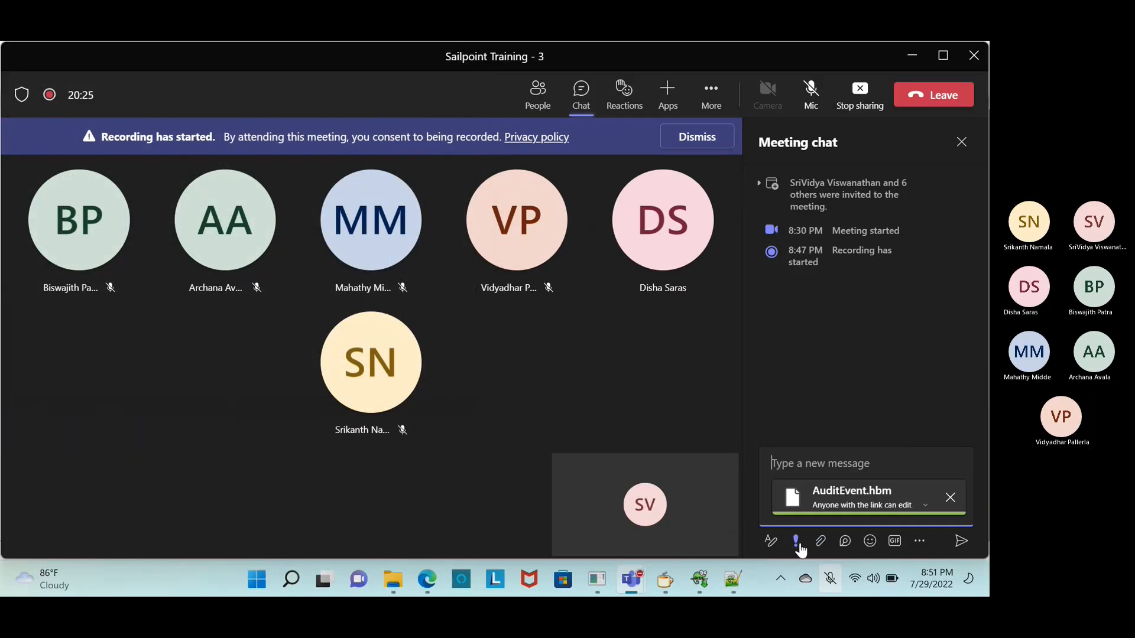
key("Return")
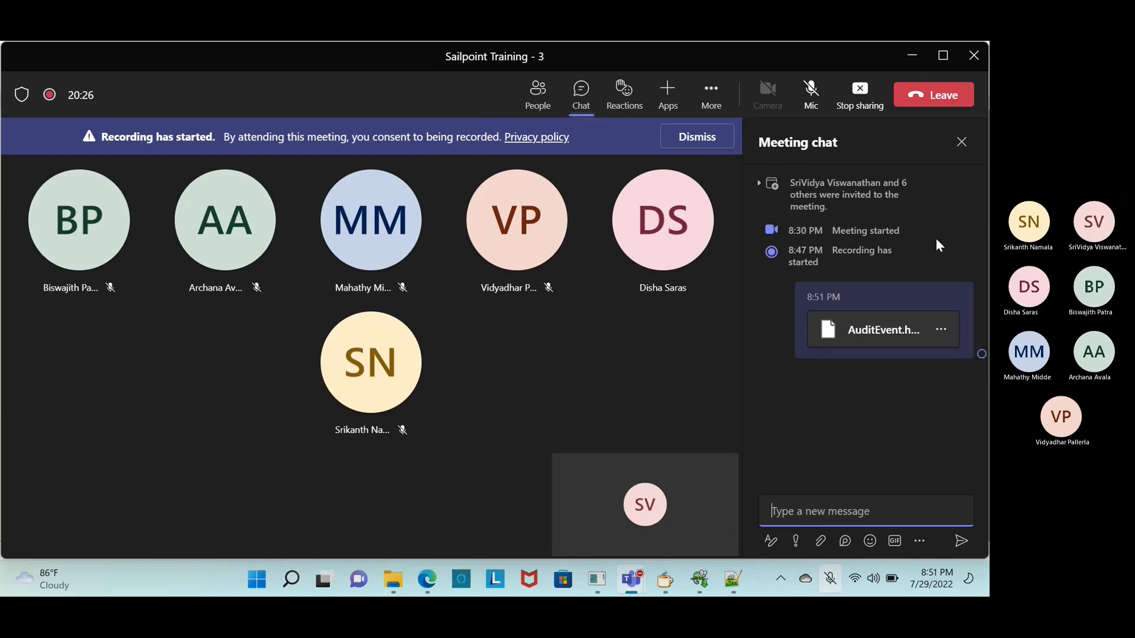
- Minimize Teams and Notepad++ to return to Java Decompiler, and decline the Notepad++ update
left_click(916, 59)
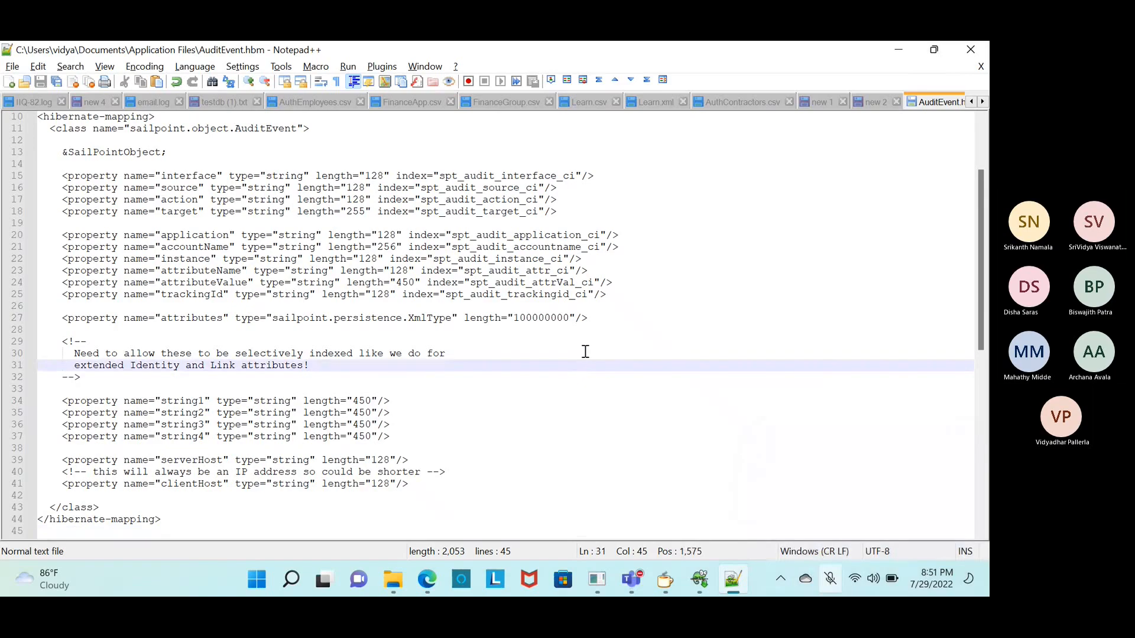
left_click(905, 51)
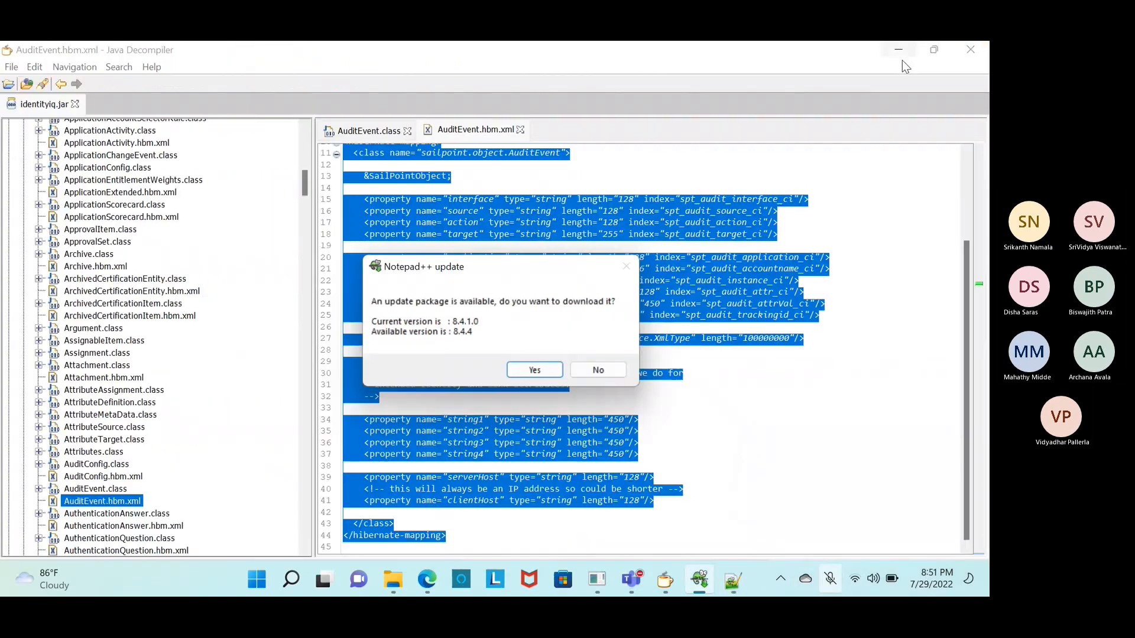
left_click(595, 369)
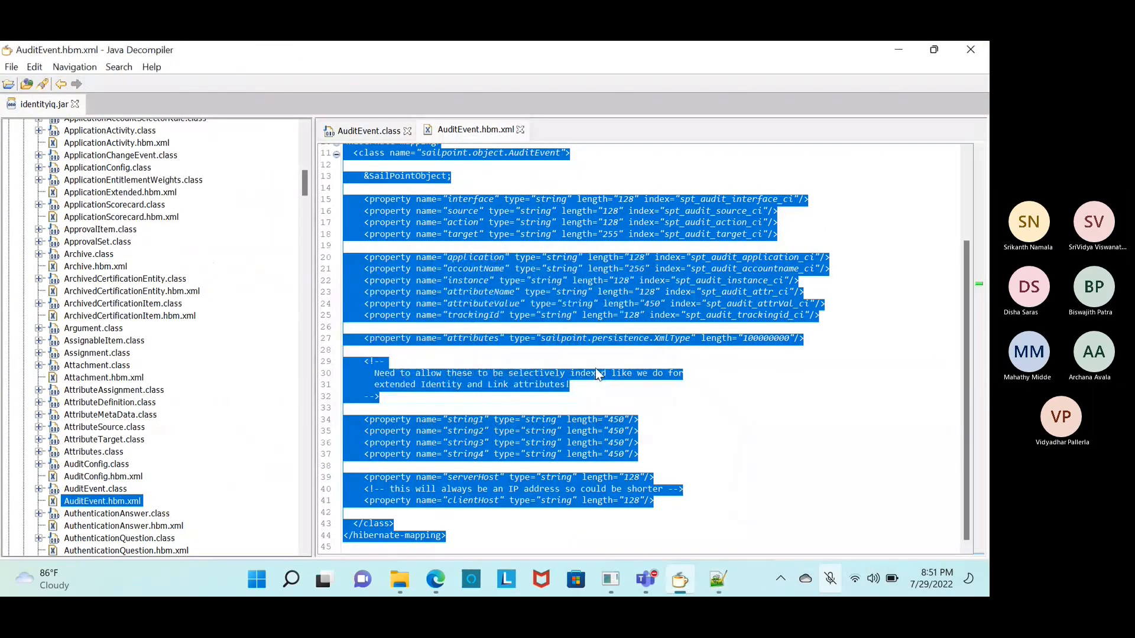
- Highlight the index names of the action and target properties in AuditEvent.hbm.xml, and close Notepad++
left_click(584, 282)
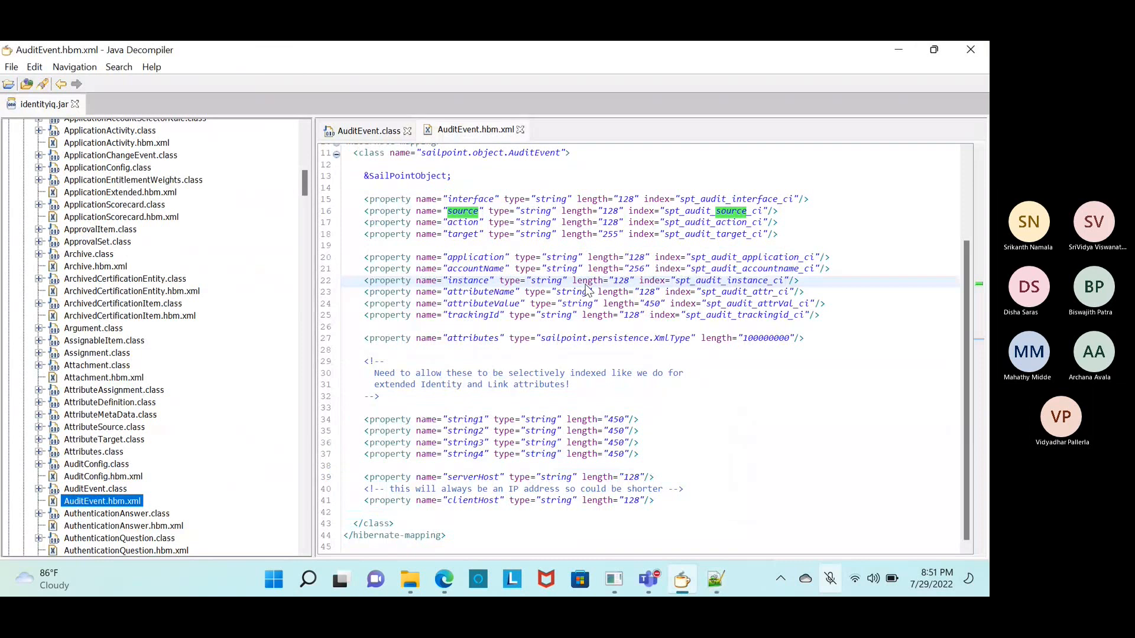
double_click(737, 225)
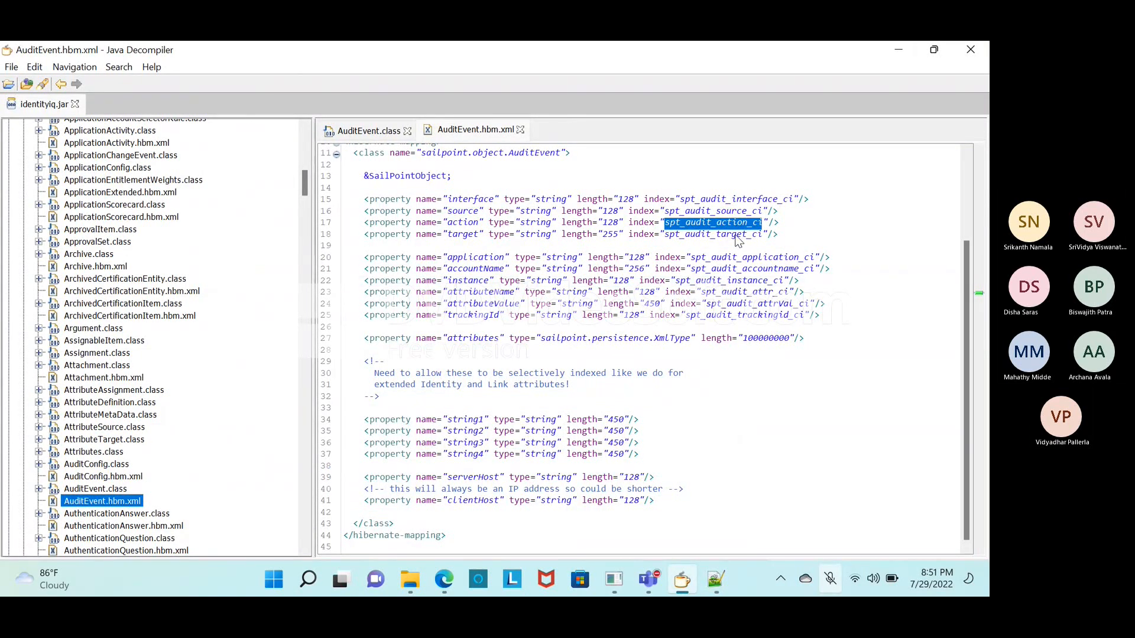
double_click(736, 236)
key("alt+Tab")
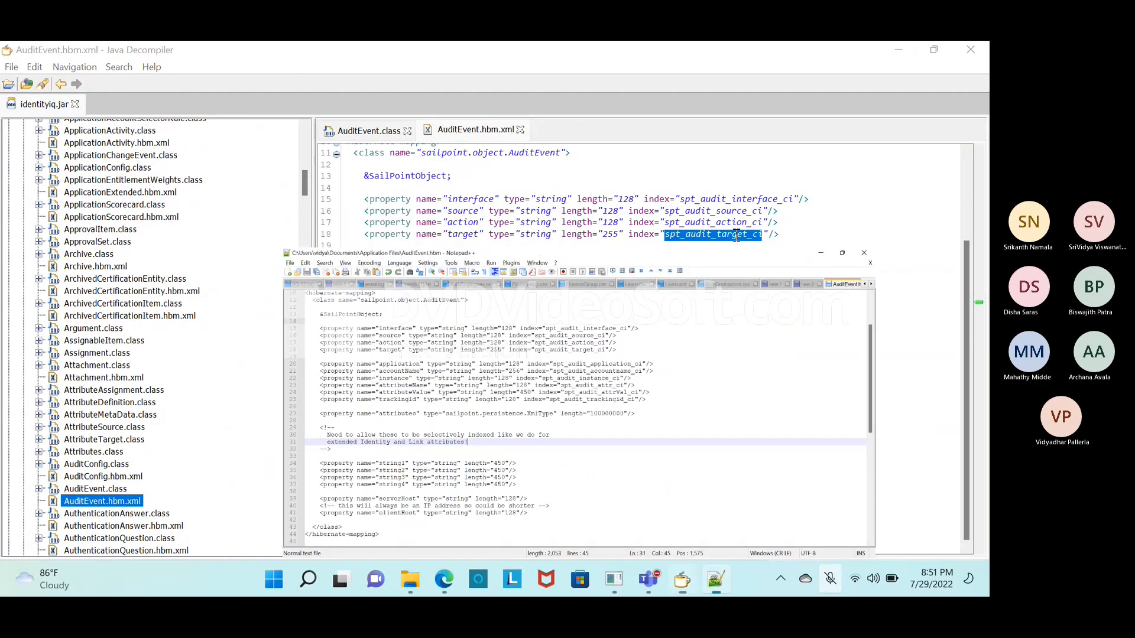
left_click(971, 52)
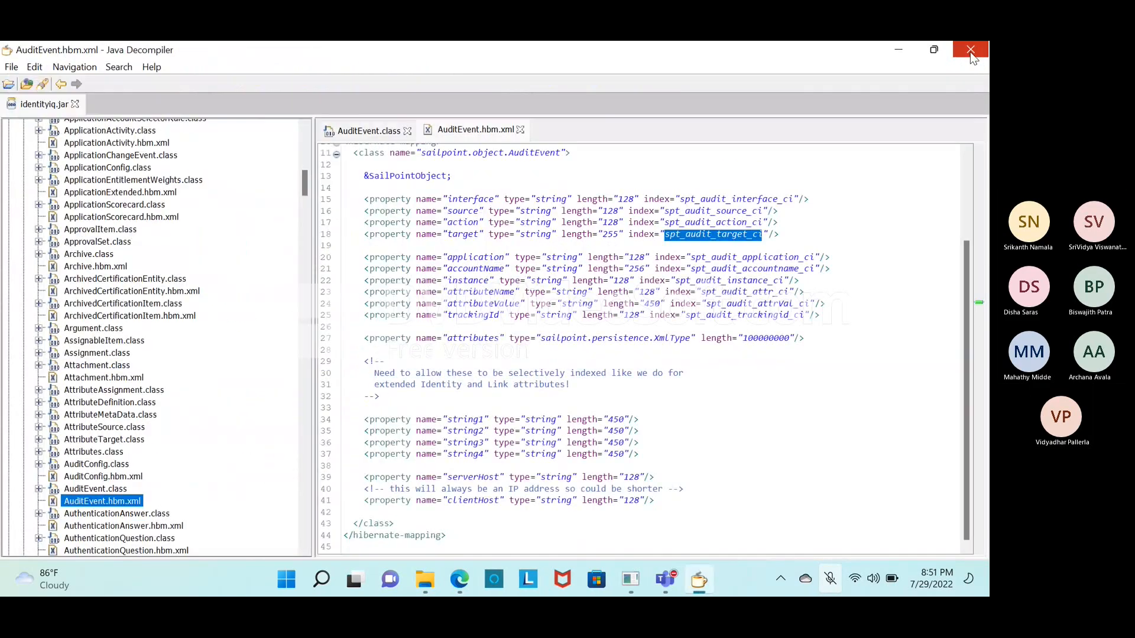
key("alt+Tab")
key("alt+Tab")
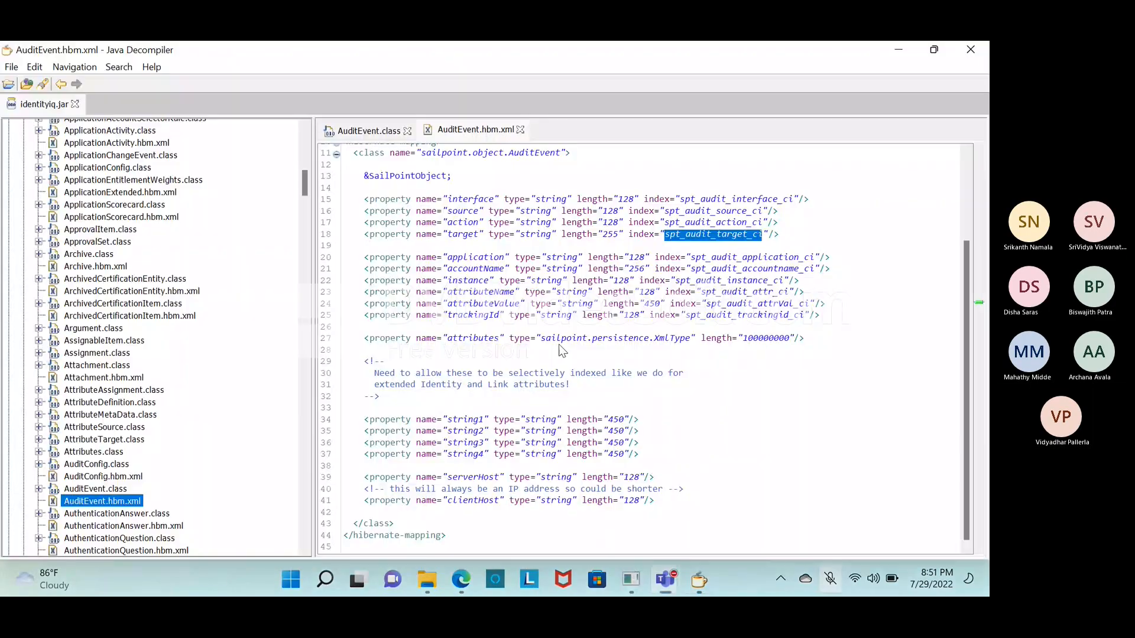
- Switch to Advanced Analytics in the browser and run the audit search with the action Create
left_click(462, 577)
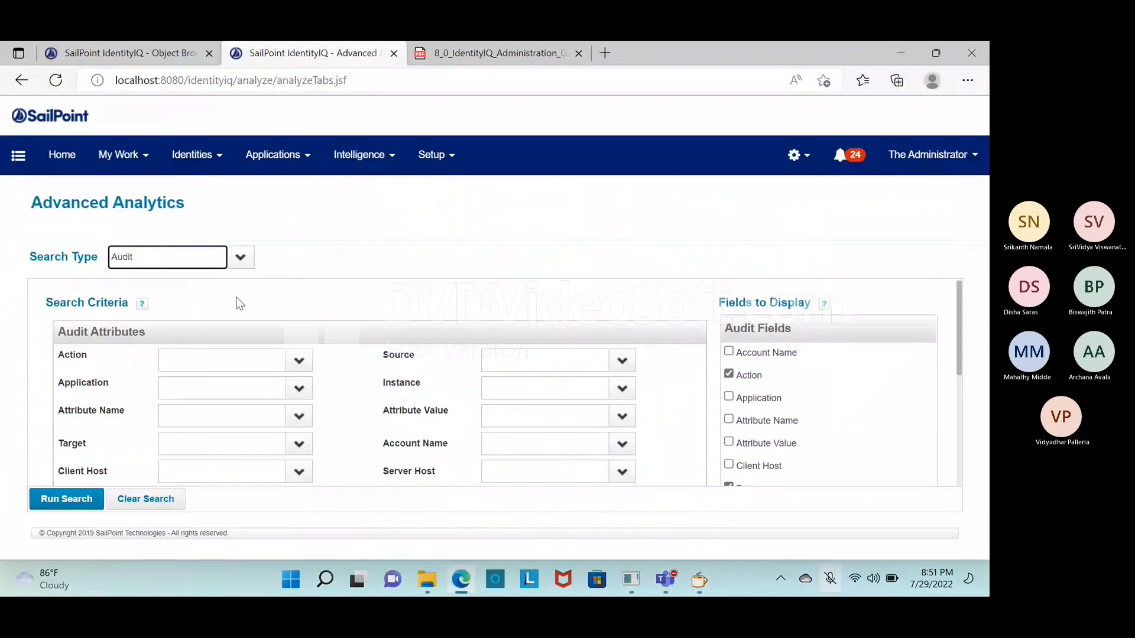
left_click(298, 361)
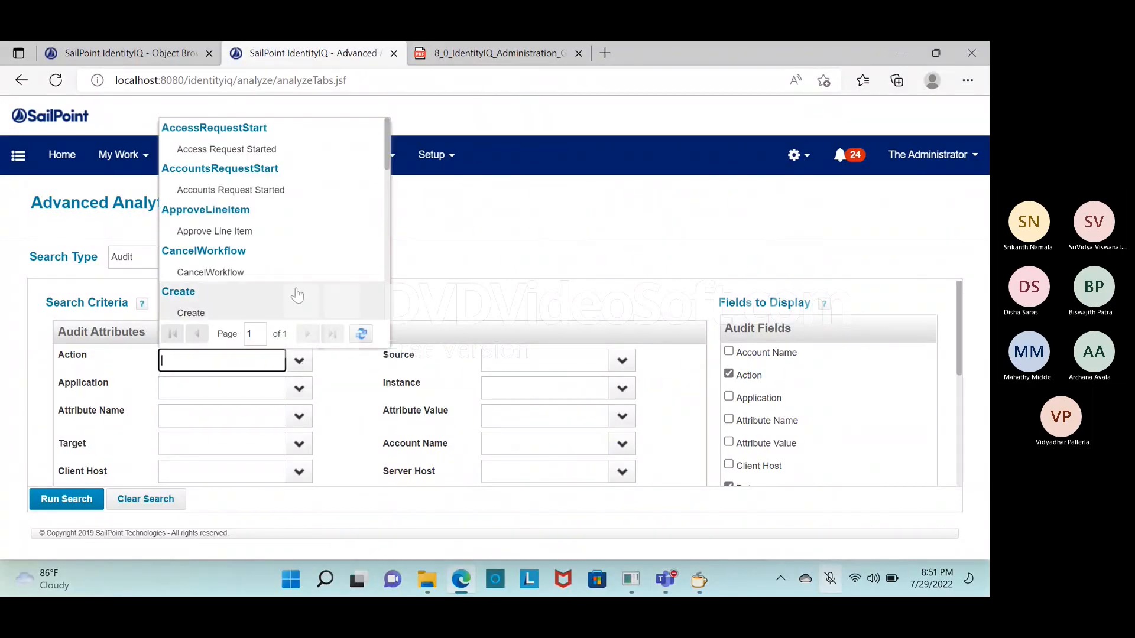
left_click(296, 296)
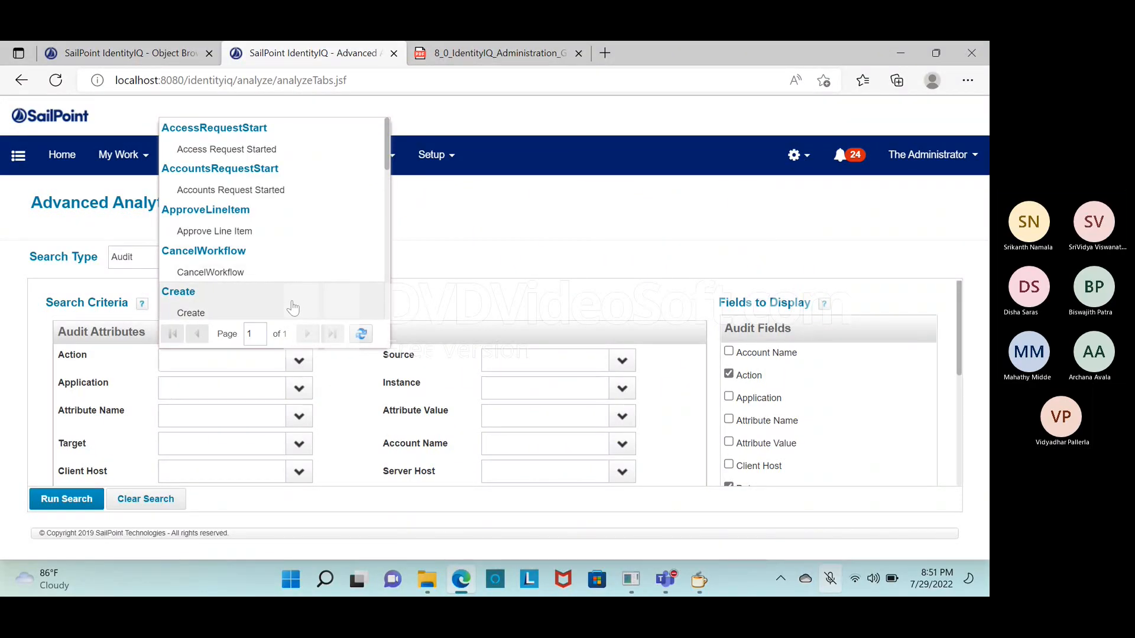
left_click(66, 499)
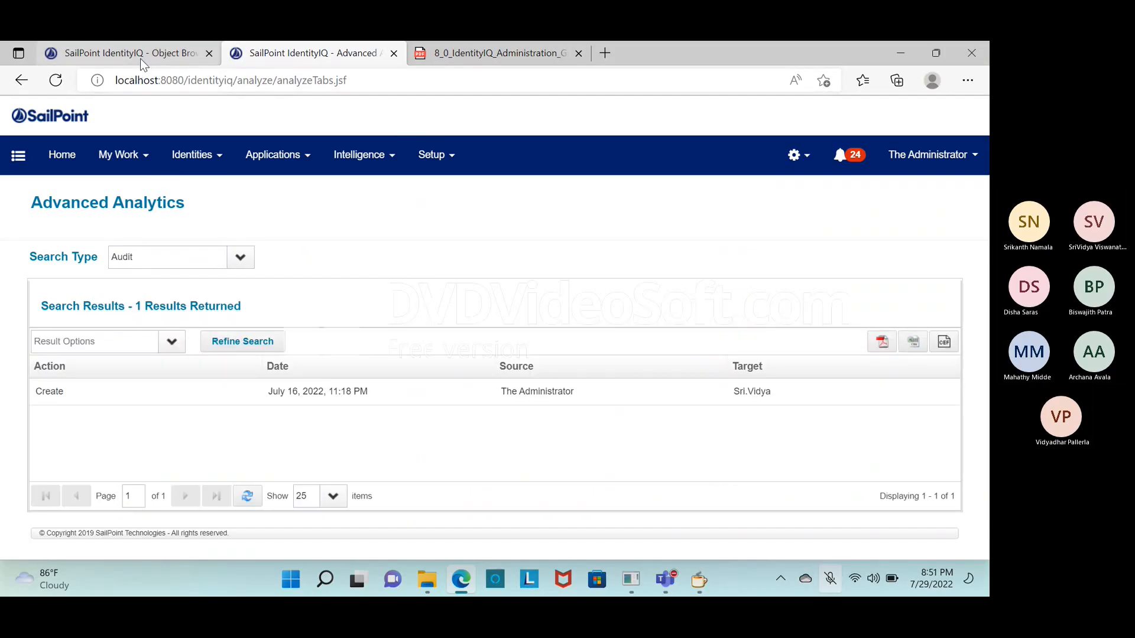
- Examine how the Common RuleLibrary rule sets the audit event's source, action and target, checking against the audit search results
left_click(140, 58)
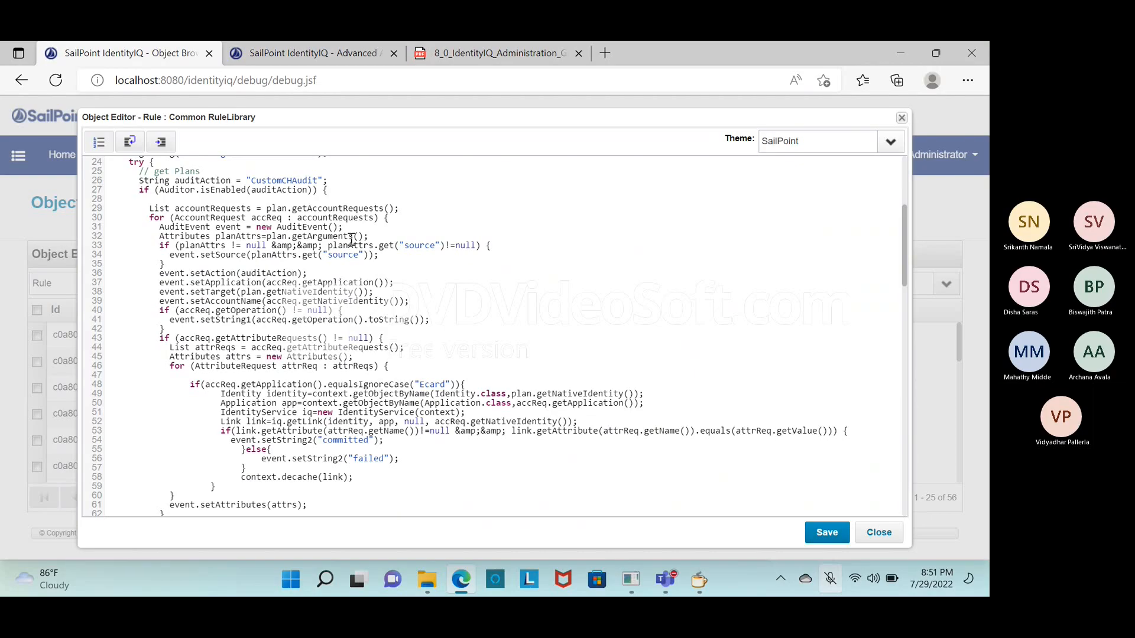
left_click(419, 248)
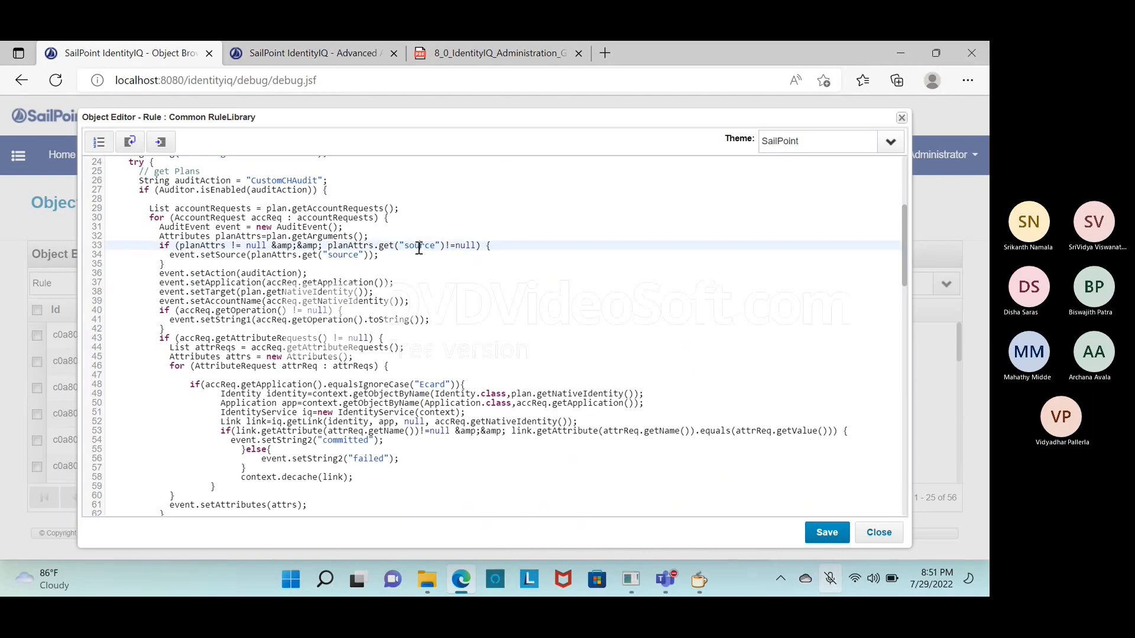
double_click(281, 272)
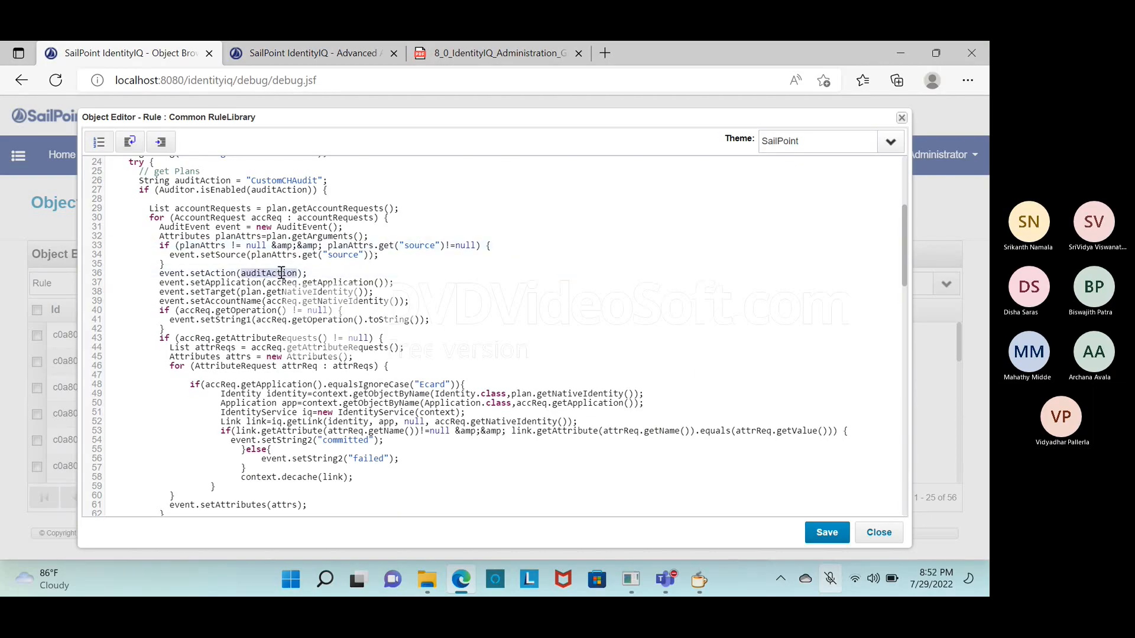
double_click(236, 275)
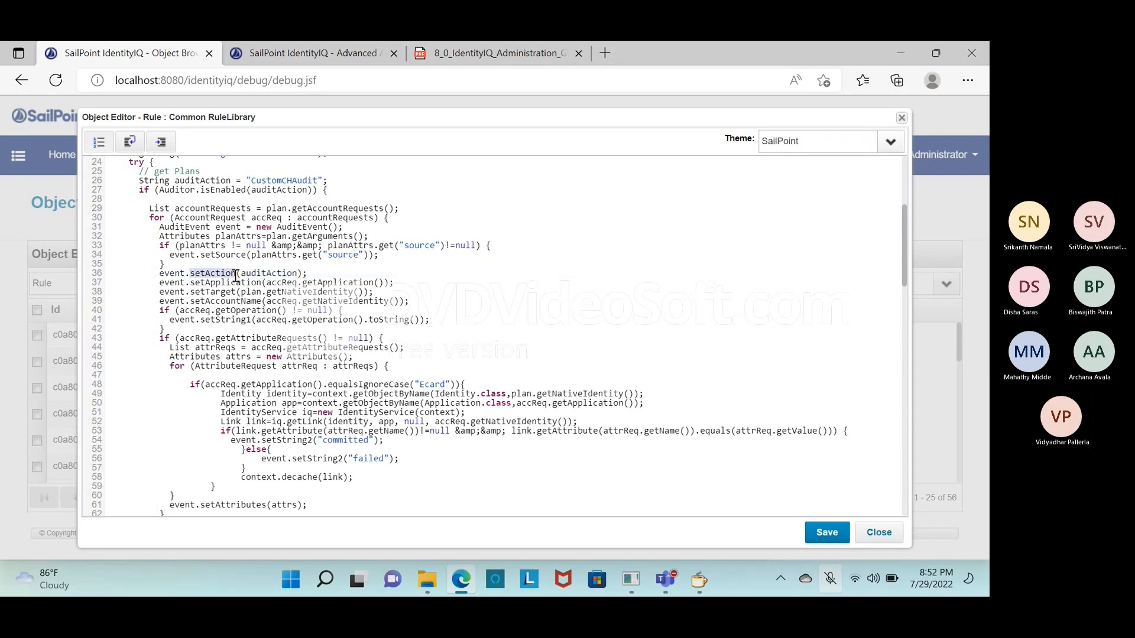
key("alt+Tab")
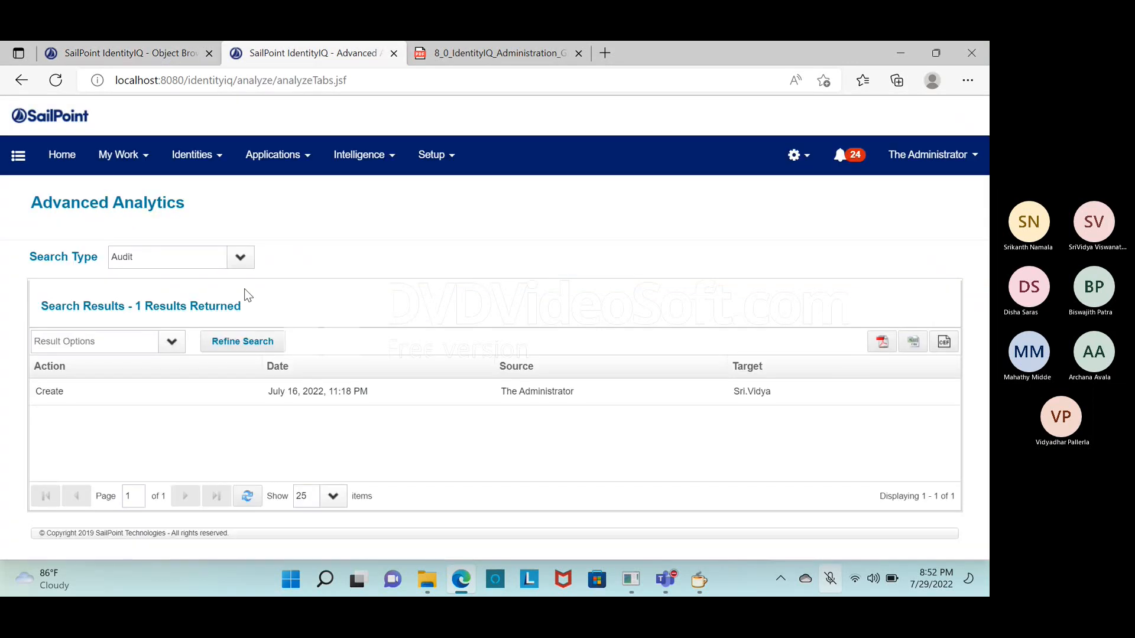
key("alt+Tab")
left_click(246, 289)
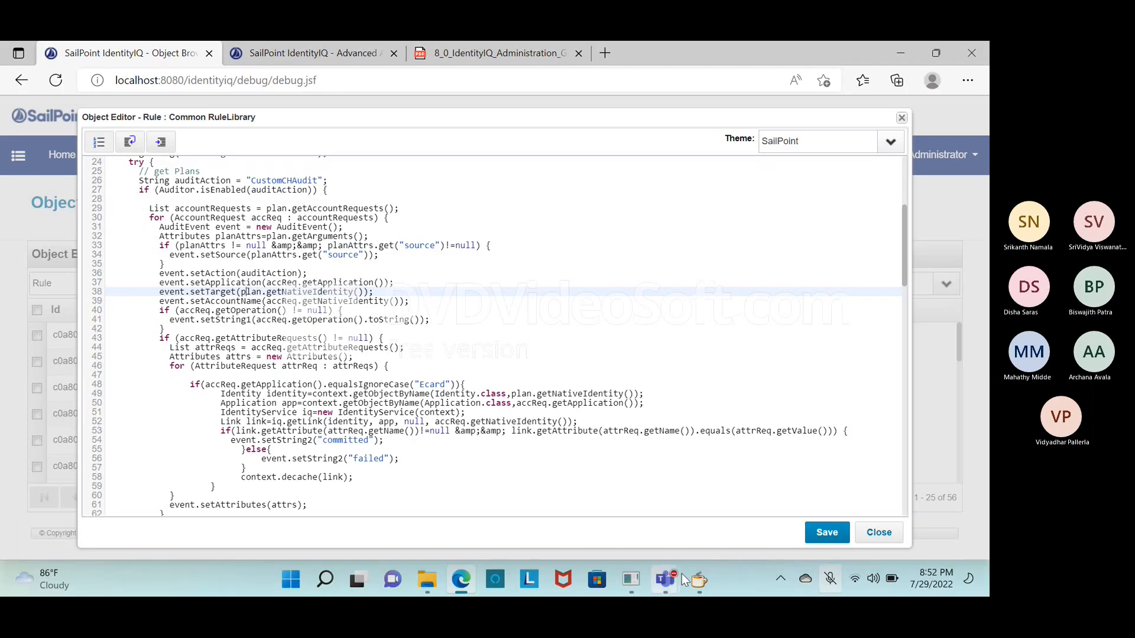
- Review the source and application properties in Java Decompiler's AuditEvent.hbm.xml, and return to the audit results in Advanced Analytics
left_click(704, 584)
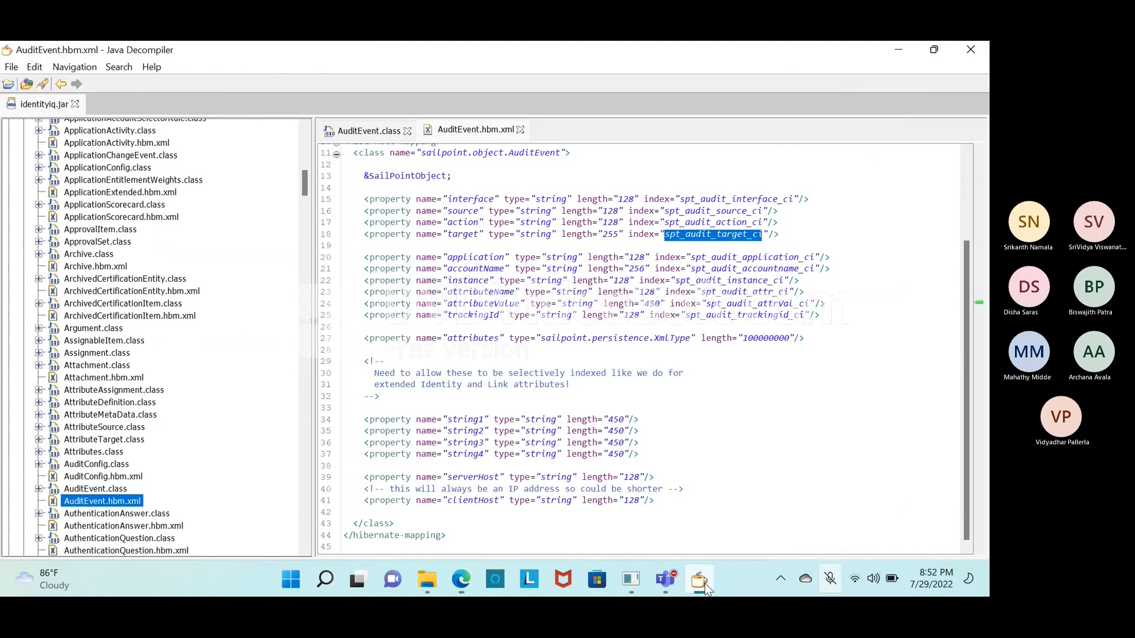
left_click(473, 216)
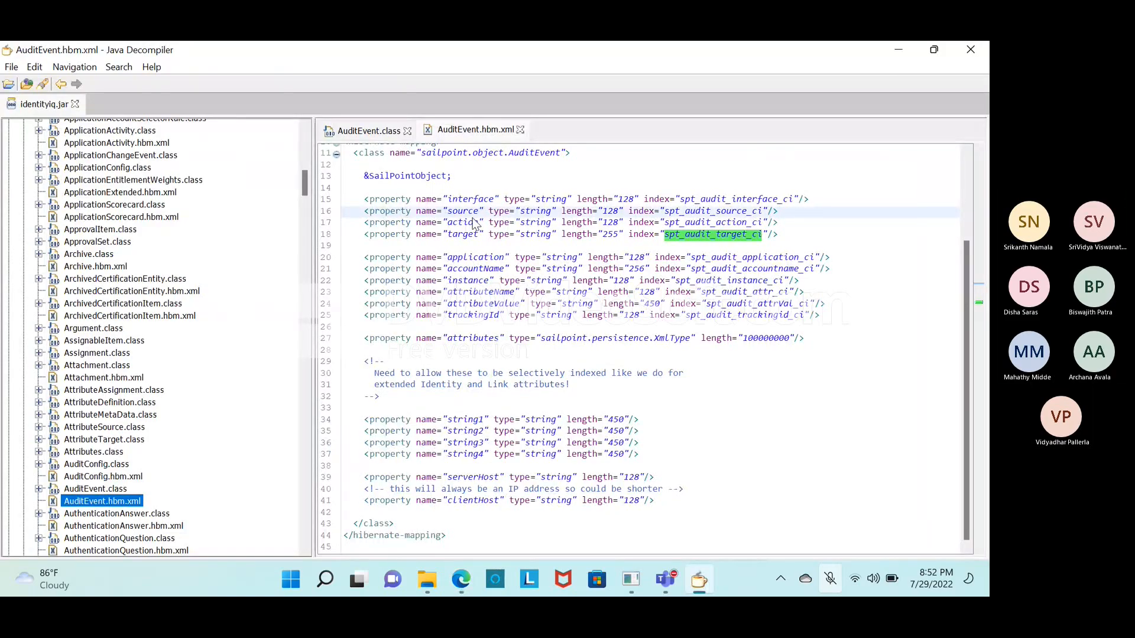
left_click(483, 258)
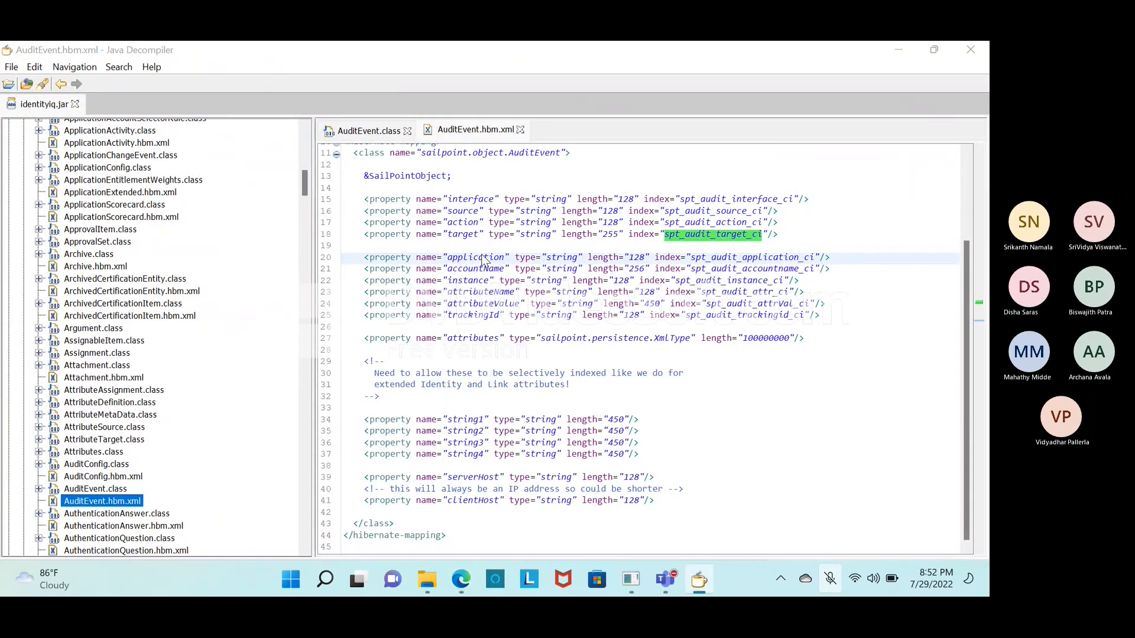
key("alt+Tab")
left_click(277, 51)
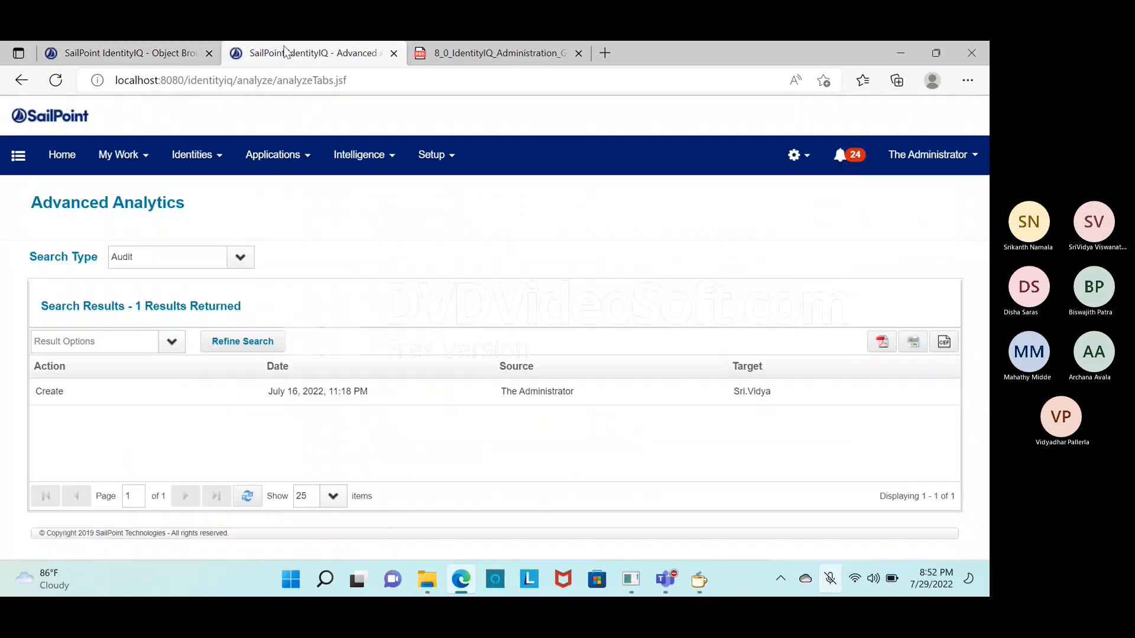
- Open the details of the Create audit event, and return to the Common RuleLibrary rule for comparison
left_click(326, 395)
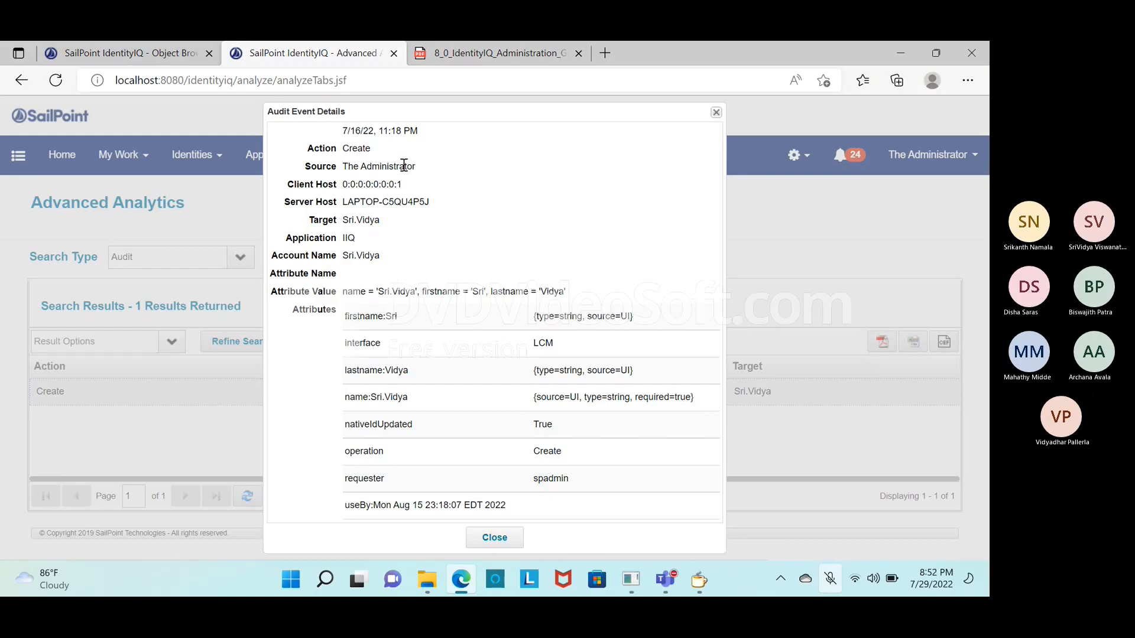
left_click(131, 57)
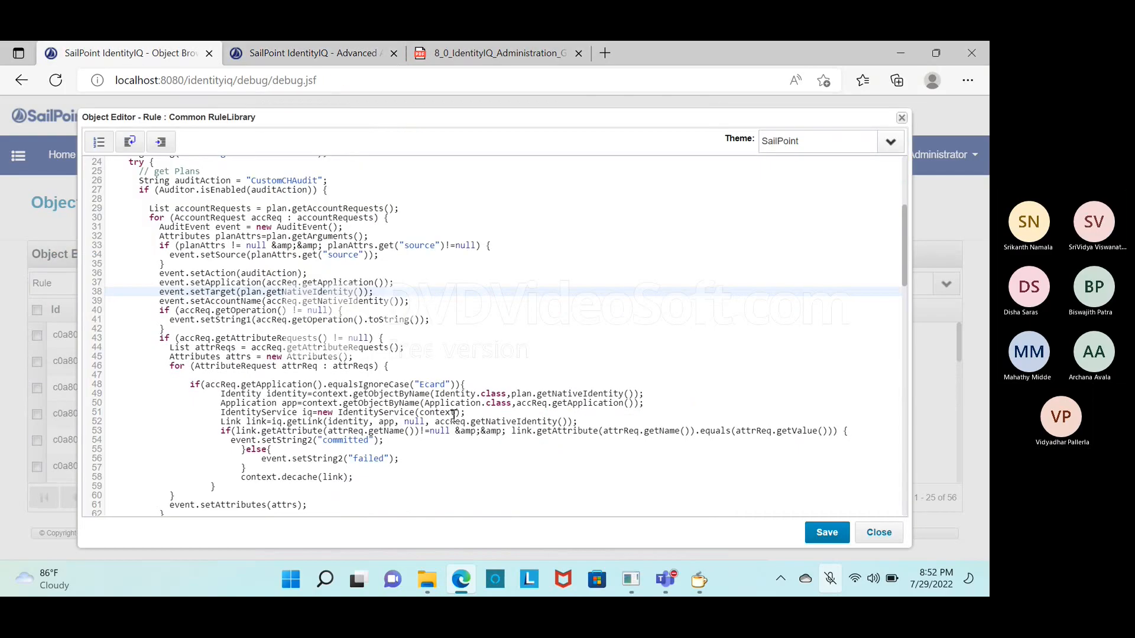
key("ctrl+Tab")
key("ctrl+shift+Tab")
- Check AuditEvent.hbm.xml in Java Decompiler, and search the Common RuleLibrary rule in the browser for "event"
left_click(697, 582)
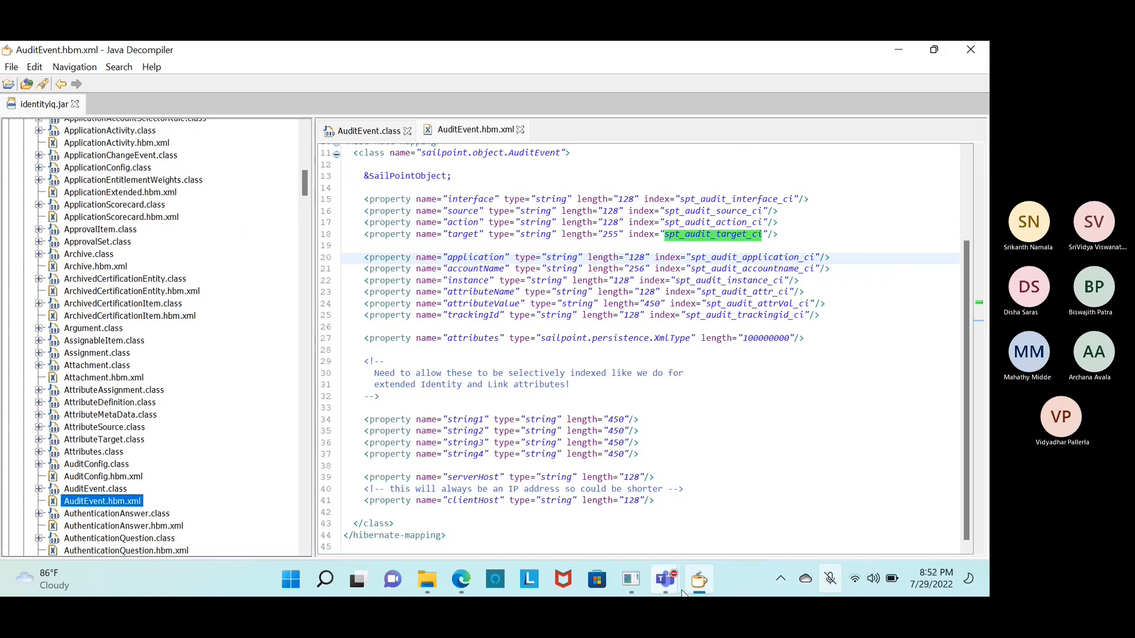
mouse_move(689, 592)
left_click(461, 580)
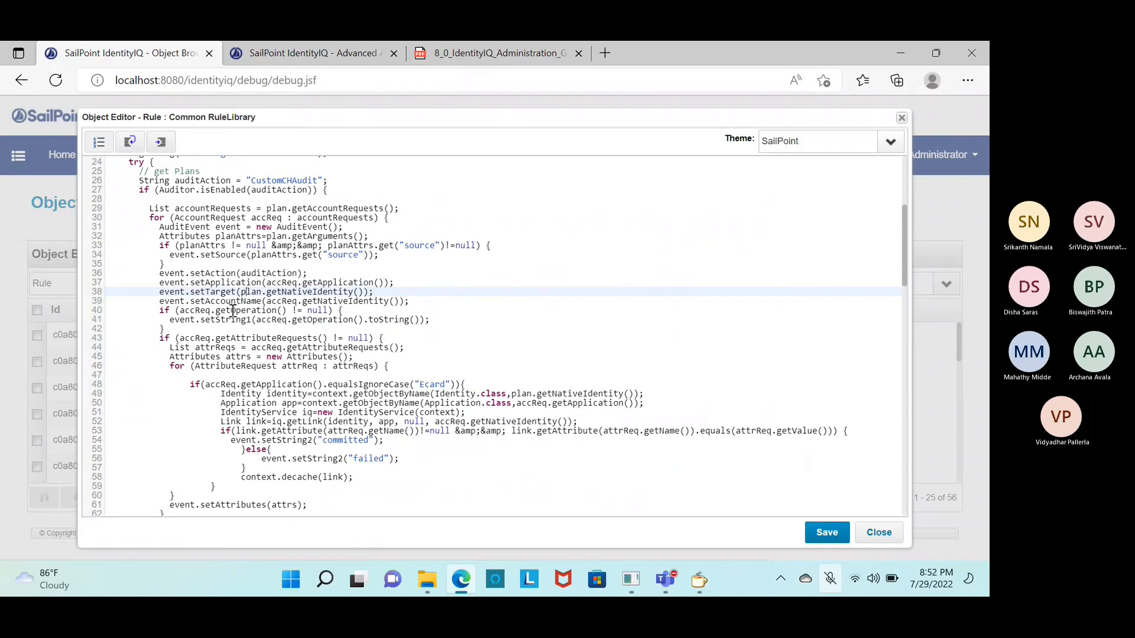
double_click(174, 291)
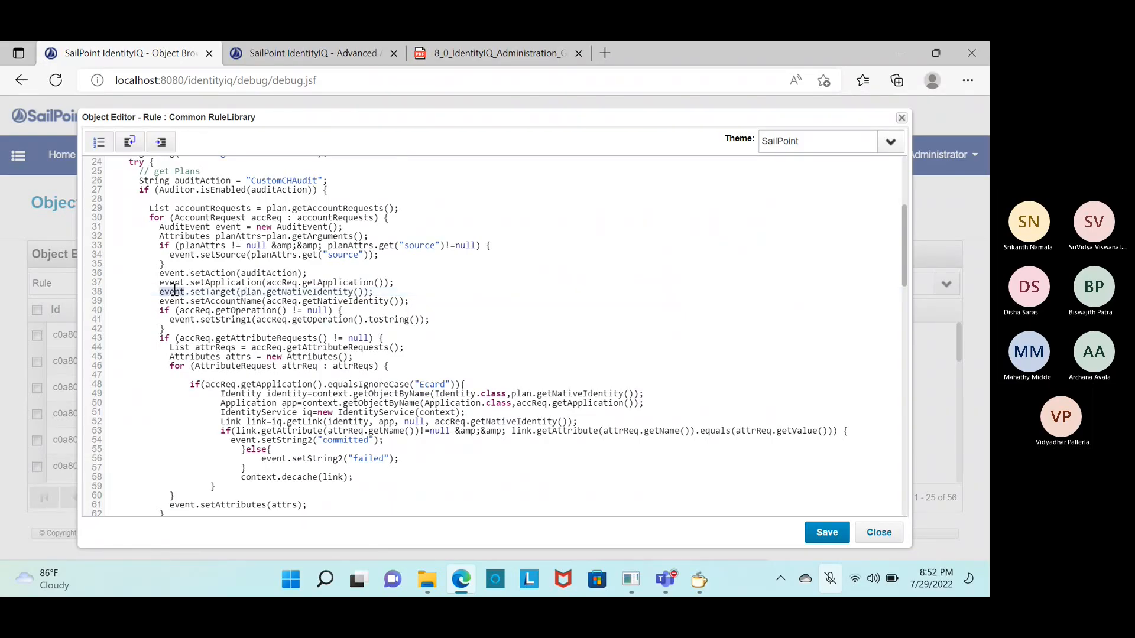
key("ctrl+f")
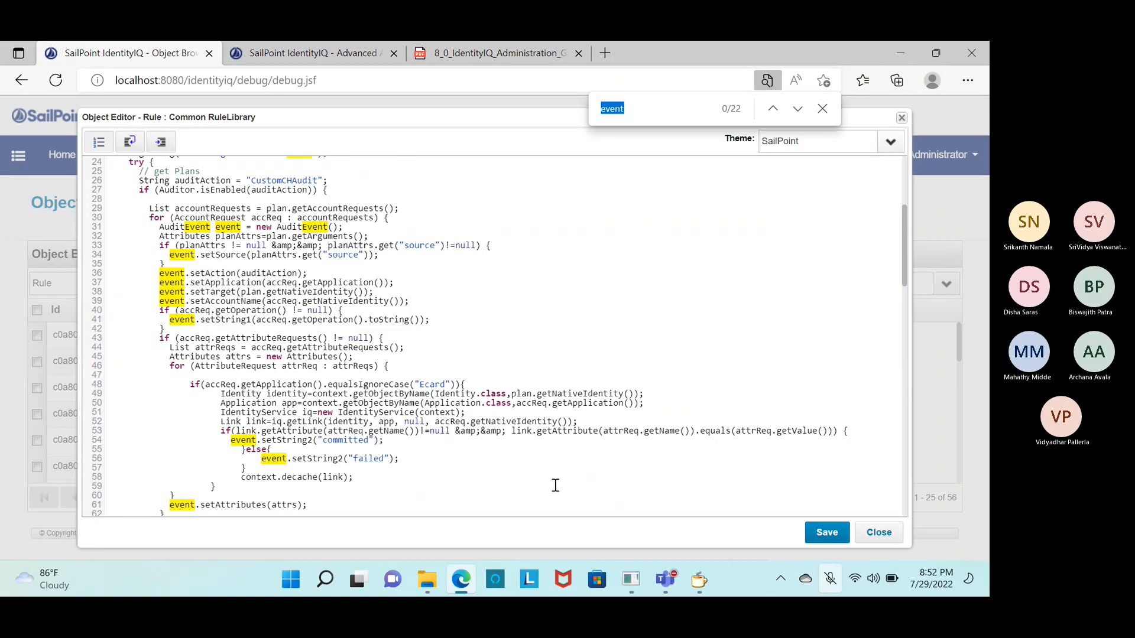
- Review the string1 to string4, serverHost and clientHost properties in Java Decompiler's AuditEvent.hbm.xml
left_click(700, 582)
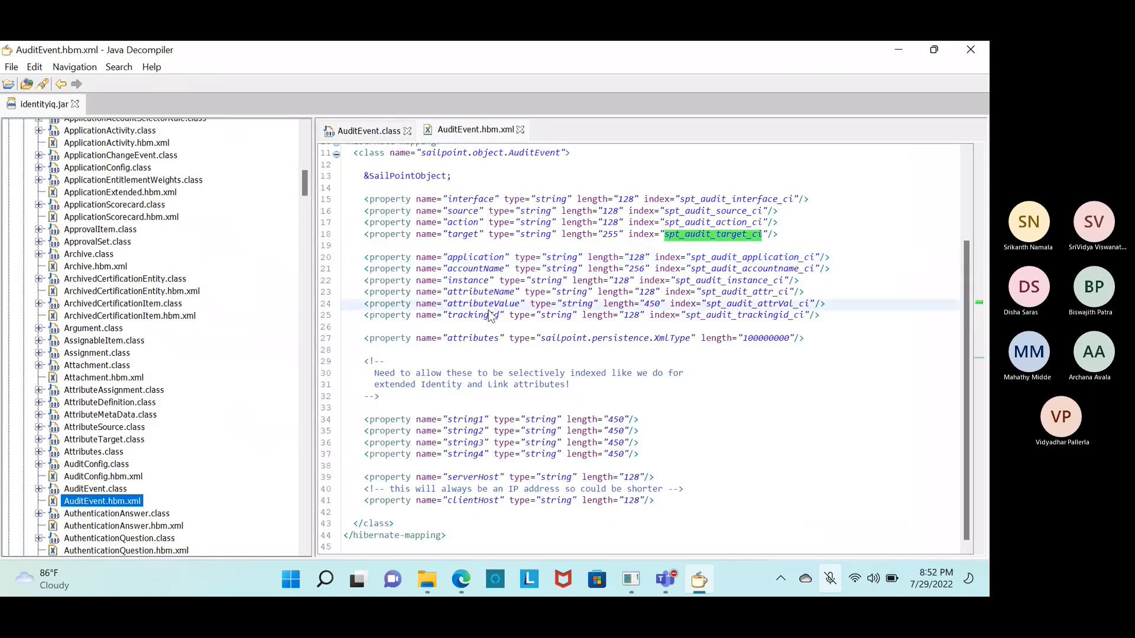
left_click(472, 421)
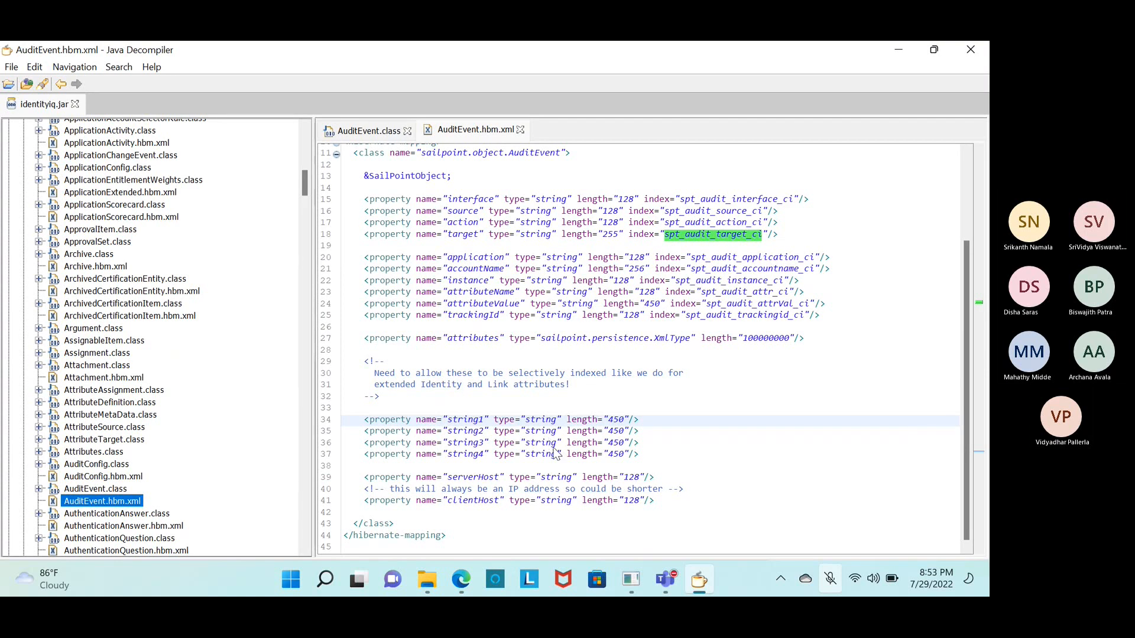
key("Down")
key("Down")
key("Down")
key("Down")
key("Down")
key("Down")
key("Down")
key("Down")
key("Down")
key("Down")
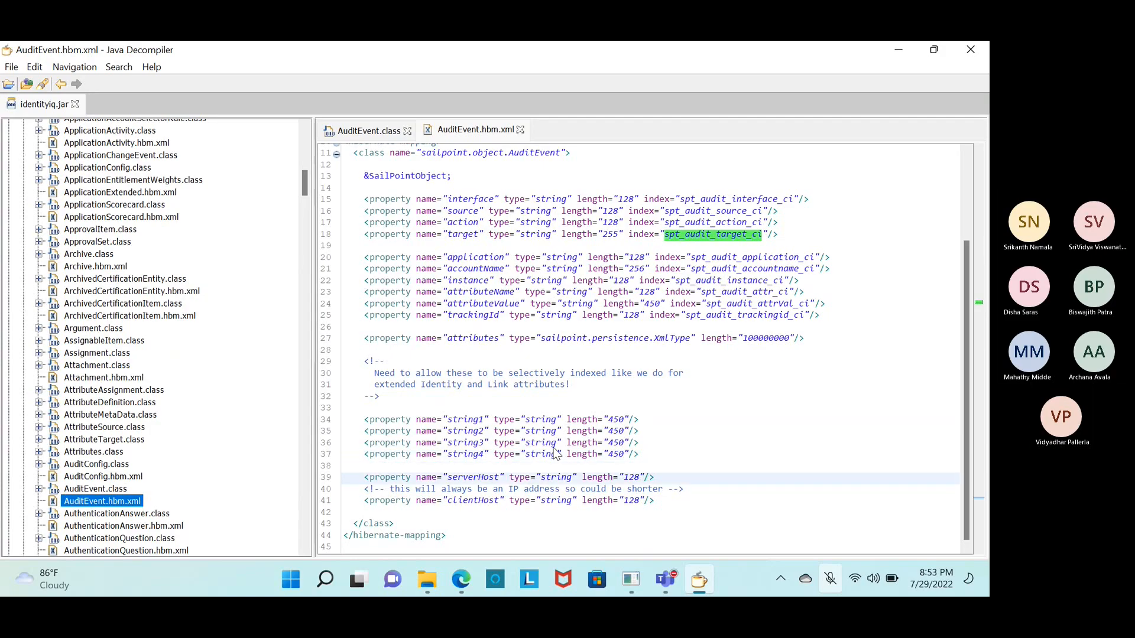
key("Down")
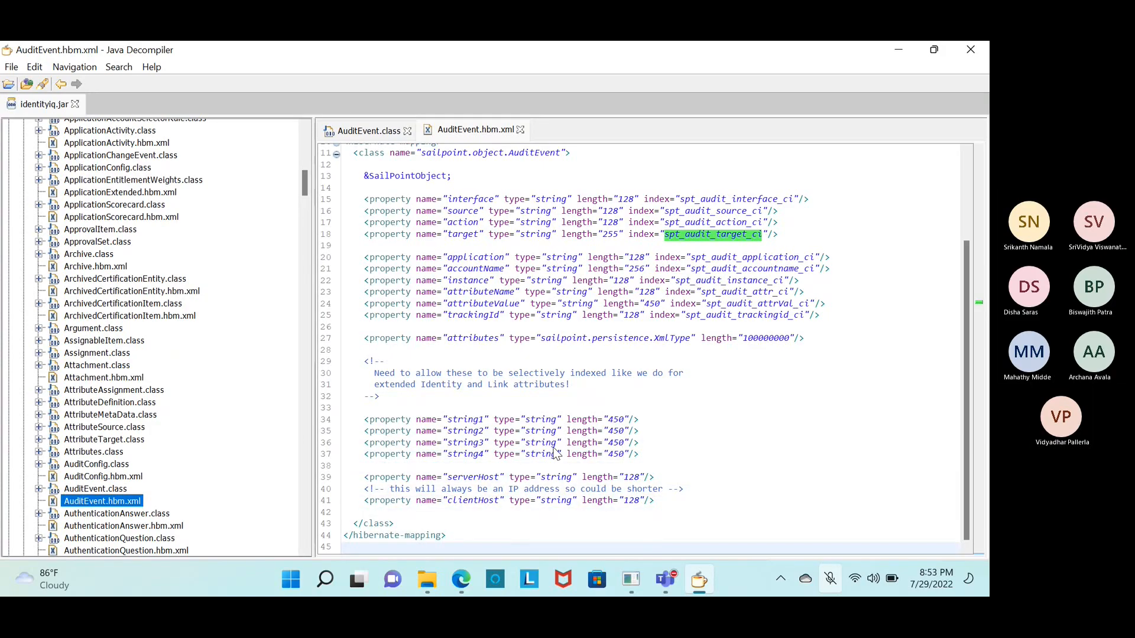
key("Up")
key("Up")
key("Up")
key("Up")
key("Up")
key("Up")
key("Up")
key("Up")
key("Up")
key("Up")
key("Up")
key("Up")
key("Up")
key("Up")
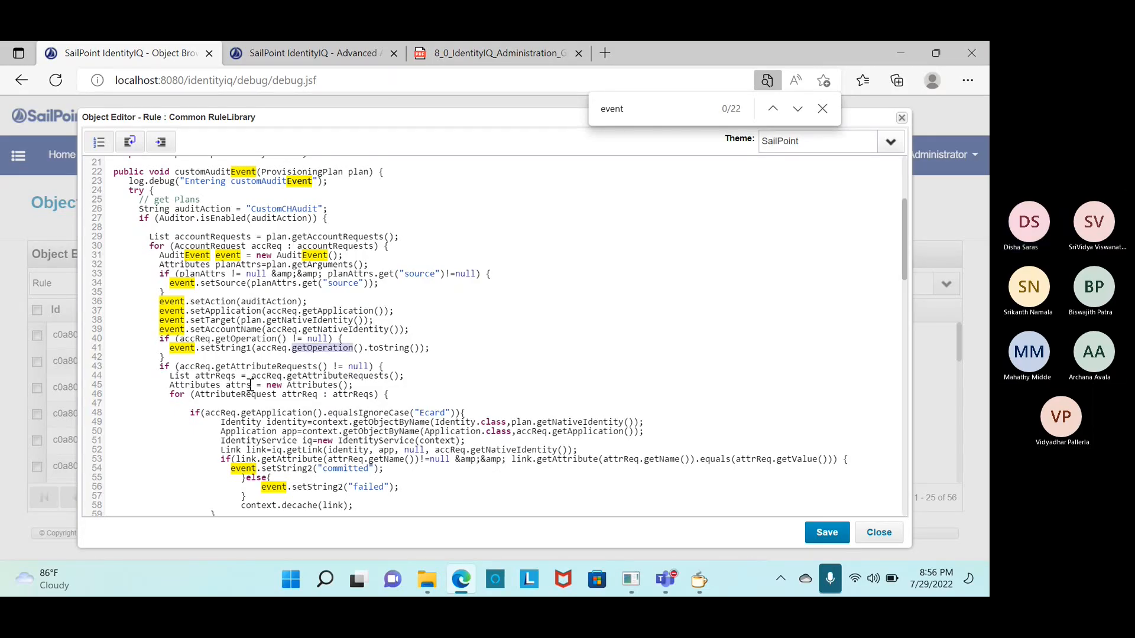
- Locate the setString1 call in the rule, and search AuditEvent.class in Java Decompiler for "string1"
left_click(247, 349)
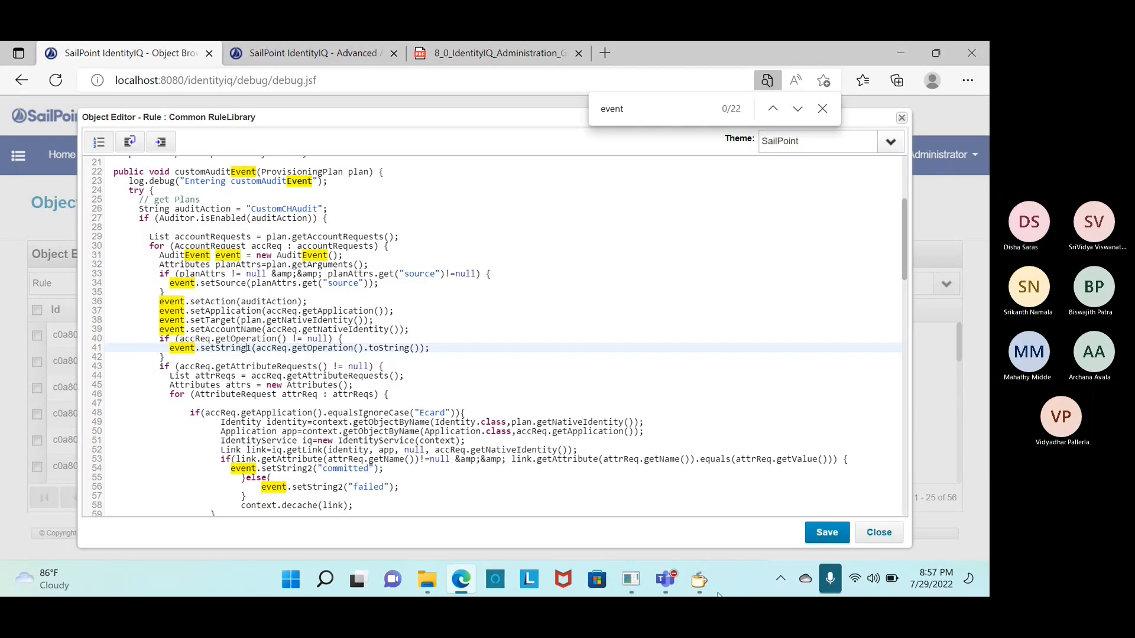
left_click(700, 585)
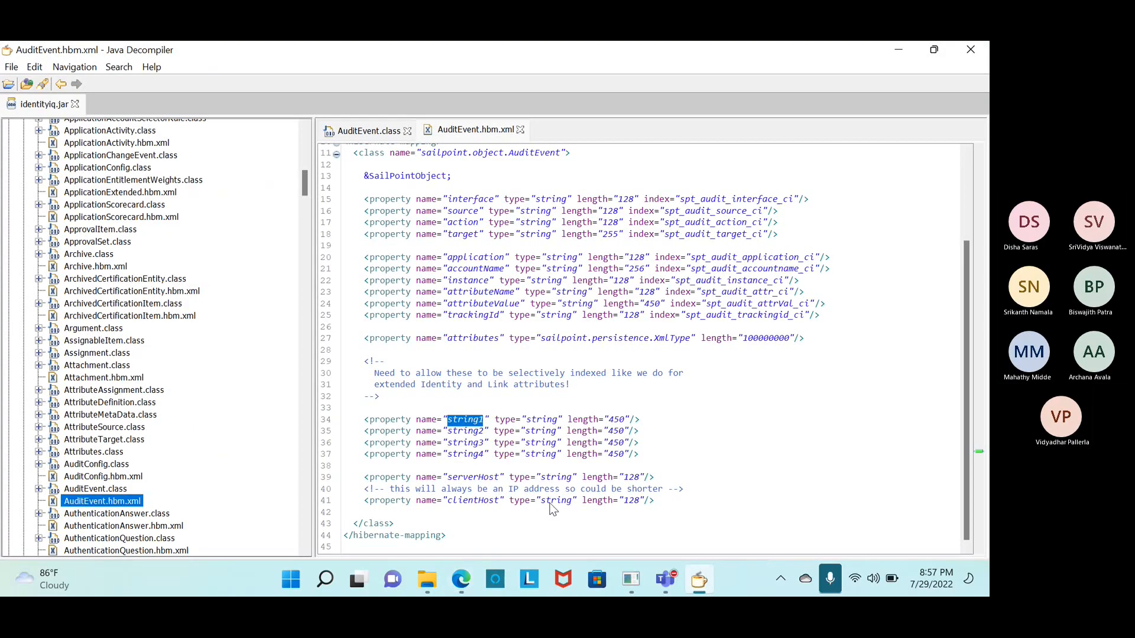
double_click(95, 488)
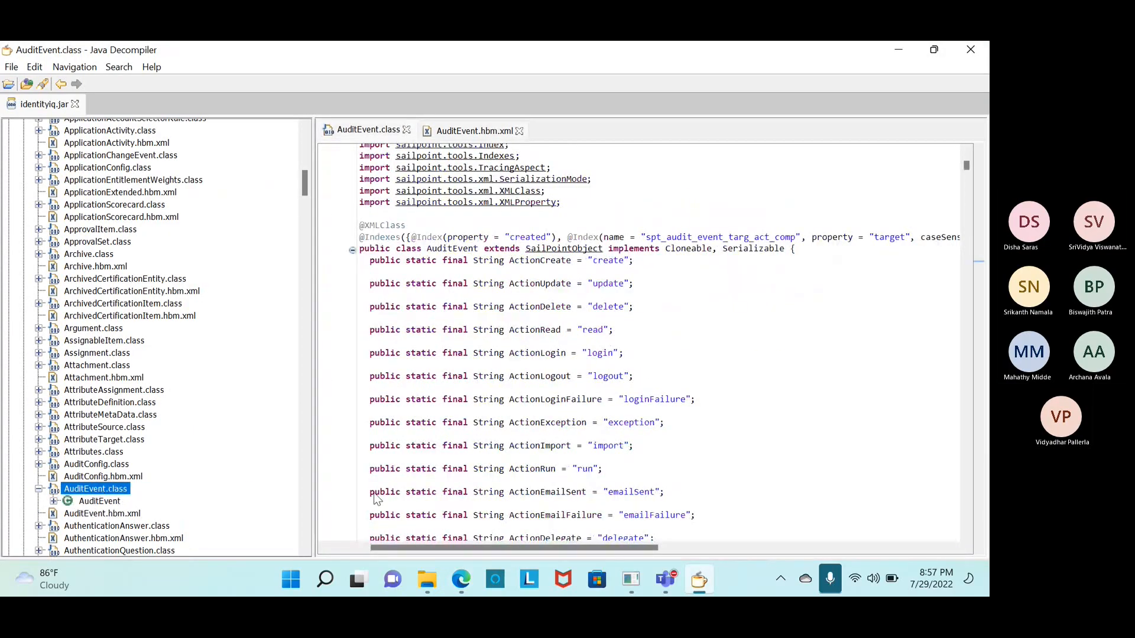
key("ctrl+f")
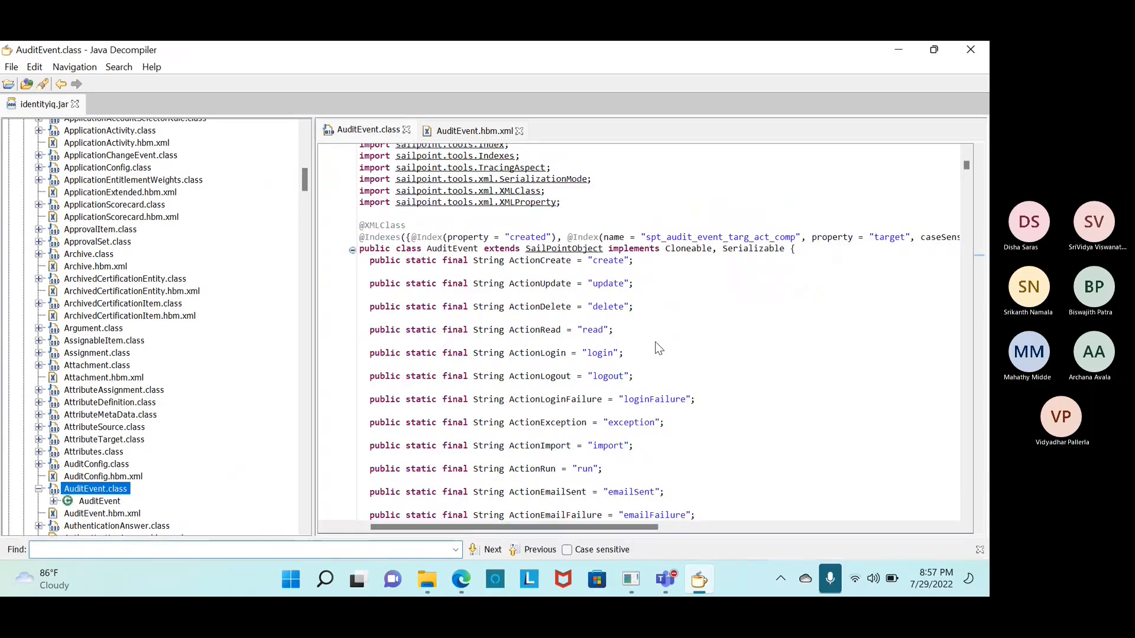
type("string")
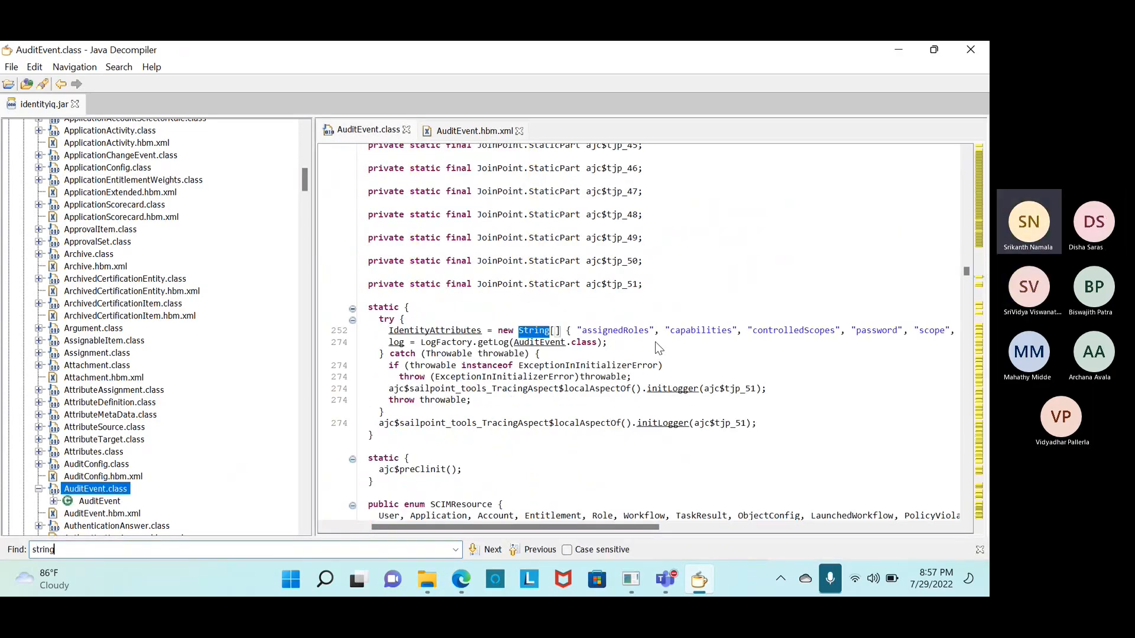
type("1")
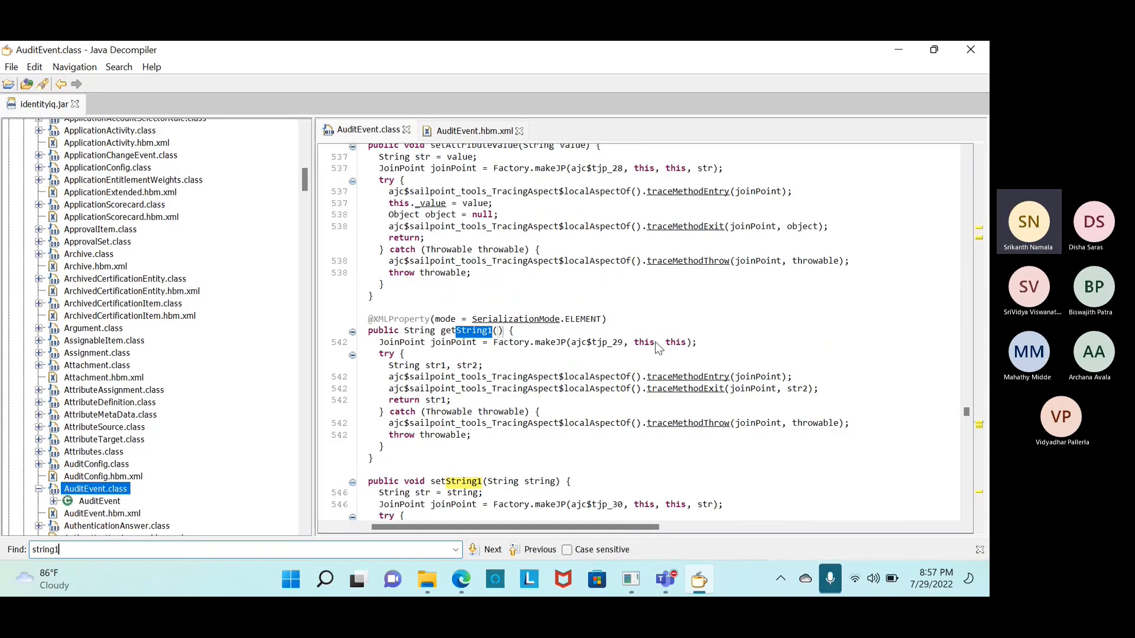
- Highlight the getString1 method in AuditEvent.class and examine it together with the setString1 method
left_click(445, 335)
double_click(445, 334)
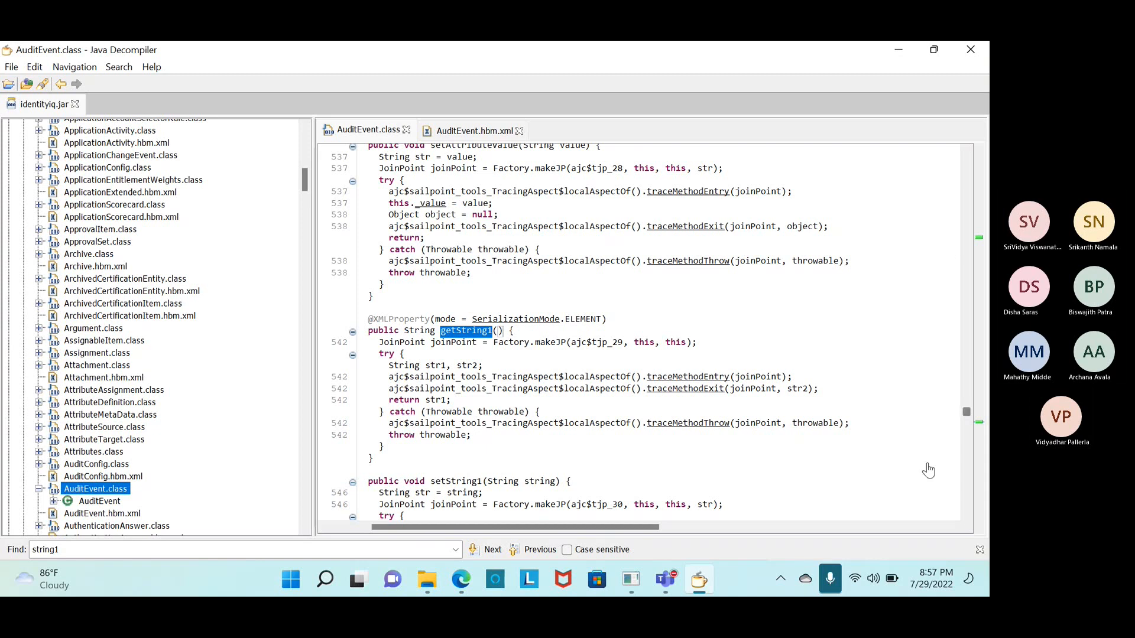
left_click(961, 444)
left_click_drag(967, 412, 964, 416)
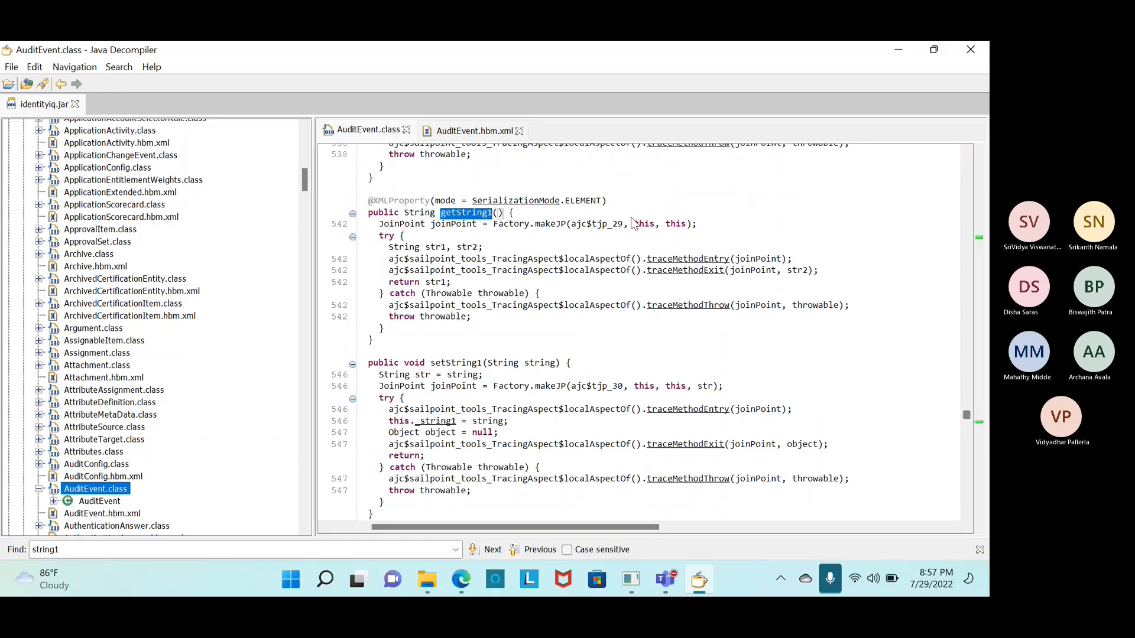
left_click(562, 228)
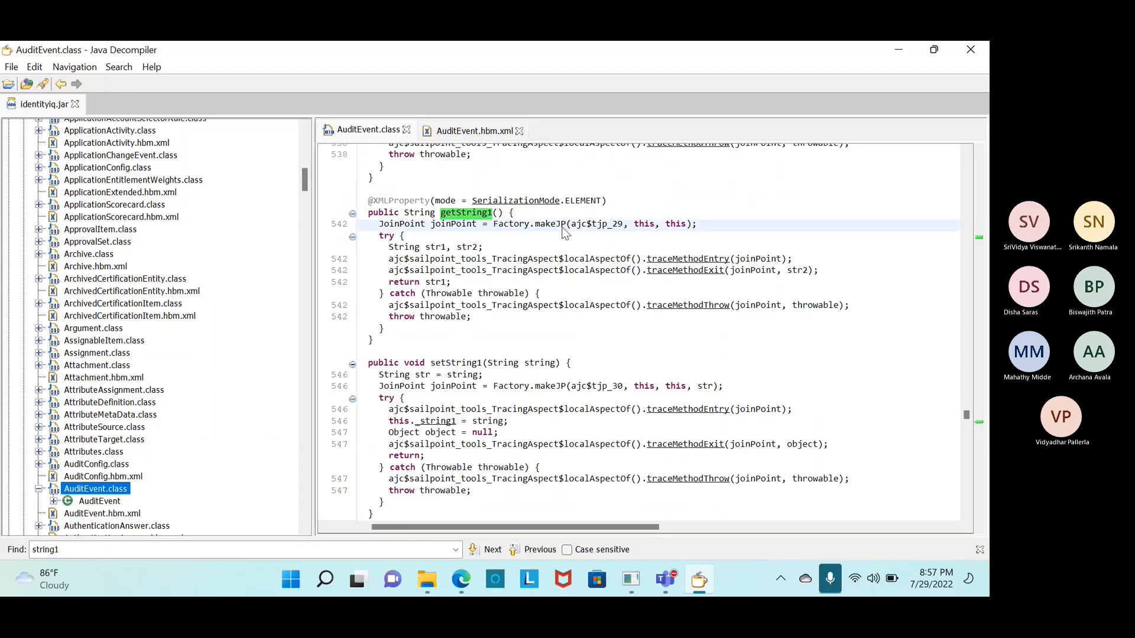
left_click(464, 214)
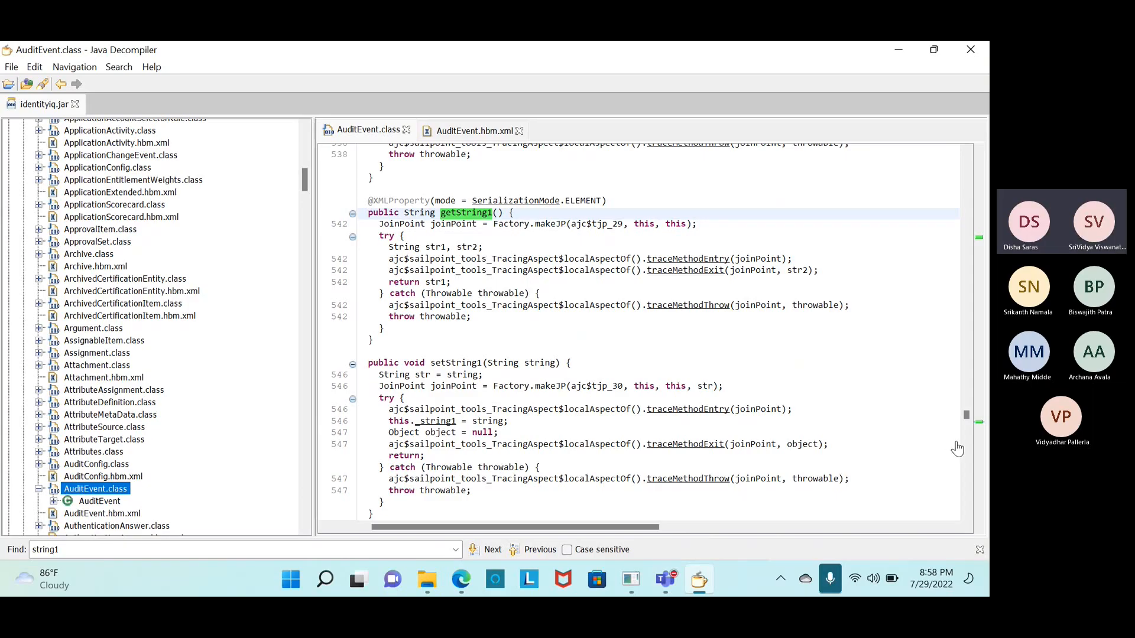
- Minimize Java Decompiler and examine how the custom audit rule sets string2 and string3 and saves the event
left_click(898, 50)
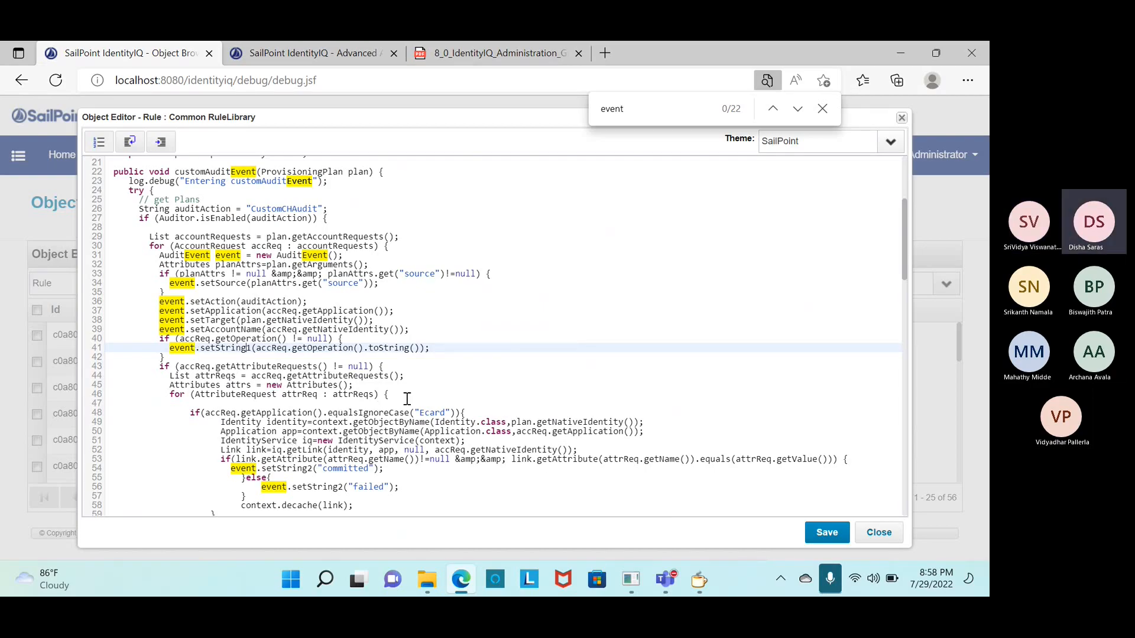
scroll(407, 399, "down", 1)
scroll(407, 399, "down", 2)
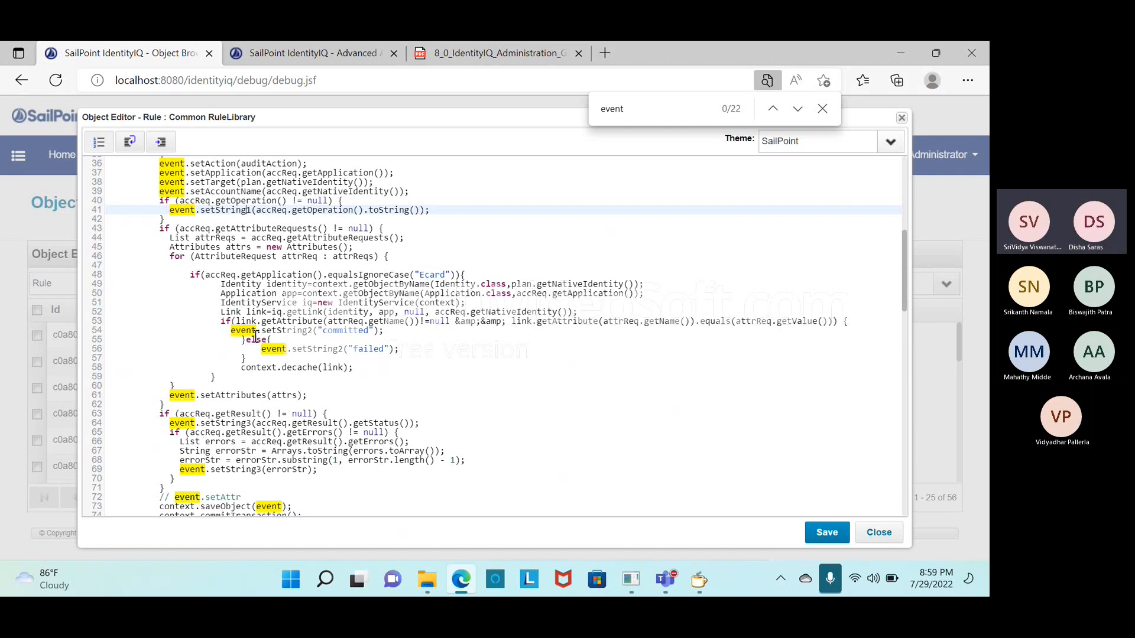
scroll(245, 196, "down", 1)
scroll(246, 197, "down", 1)
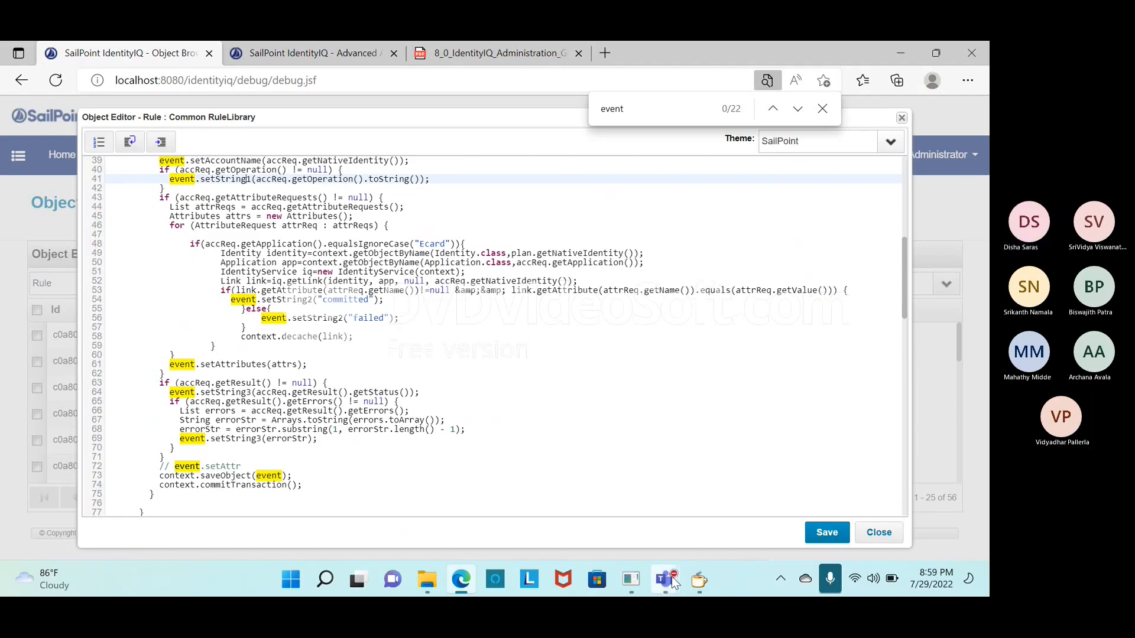
mouse_move(674, 583)
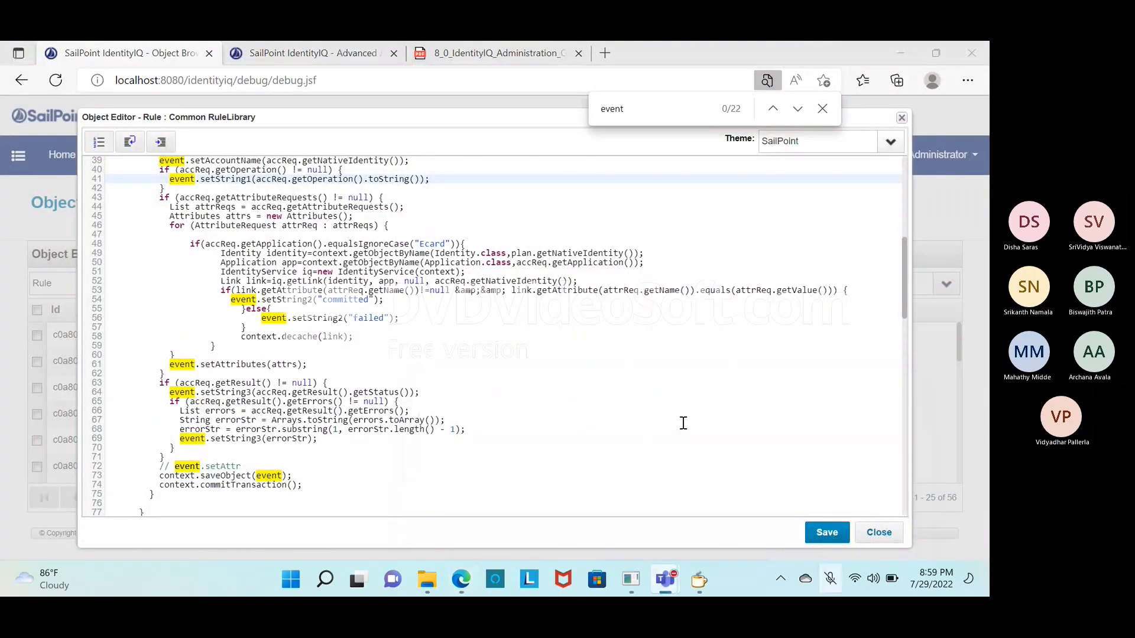
left_click(677, 416)
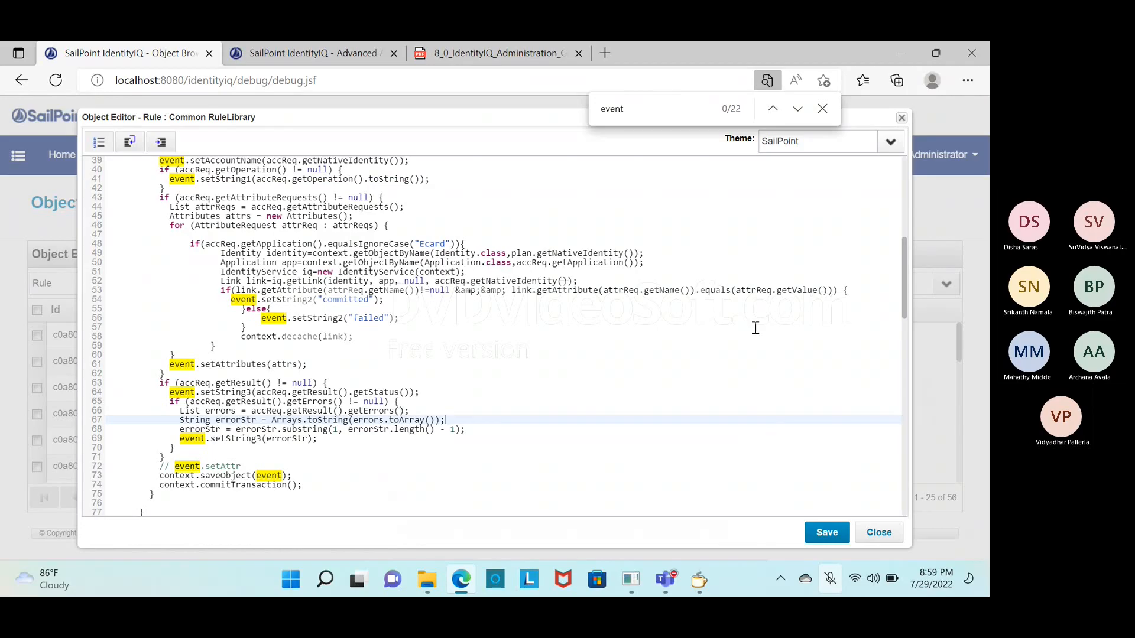
scroll(753, 328, "up", 2)
scroll(493, 336, "up", 2)
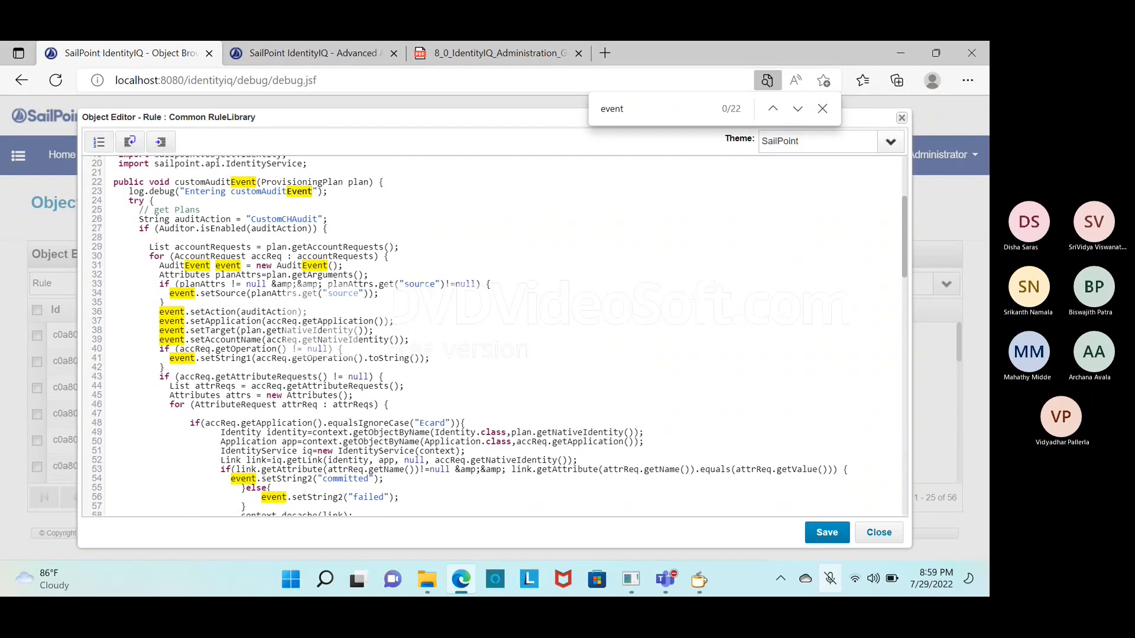
- Unmute the meeting microphone, and mute it again
left_click(665, 579)
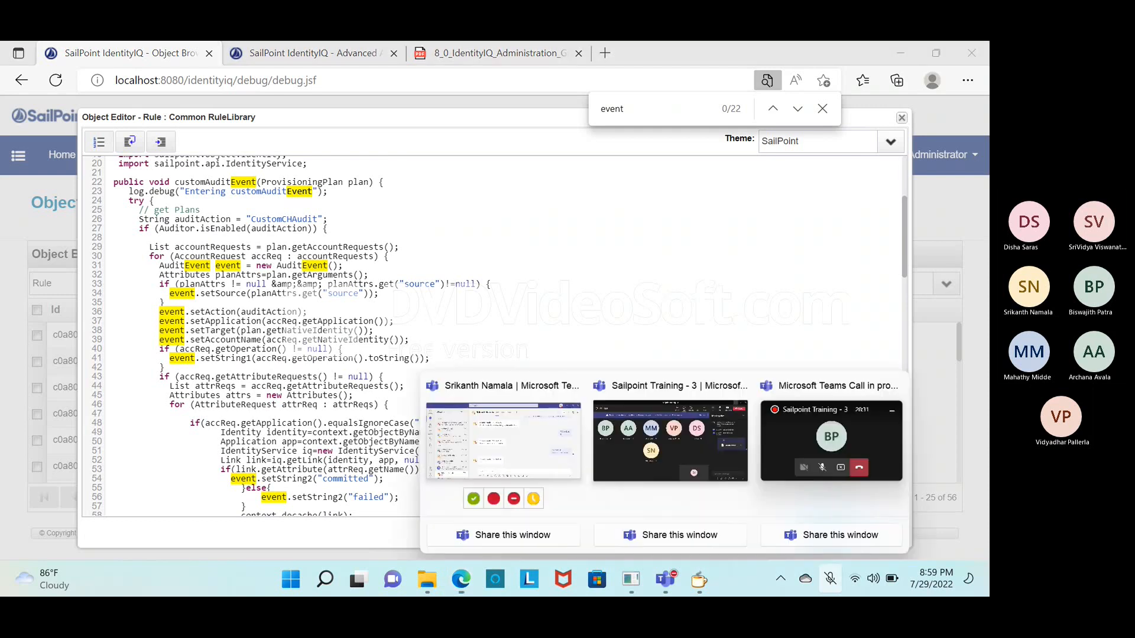
left_click(831, 579)
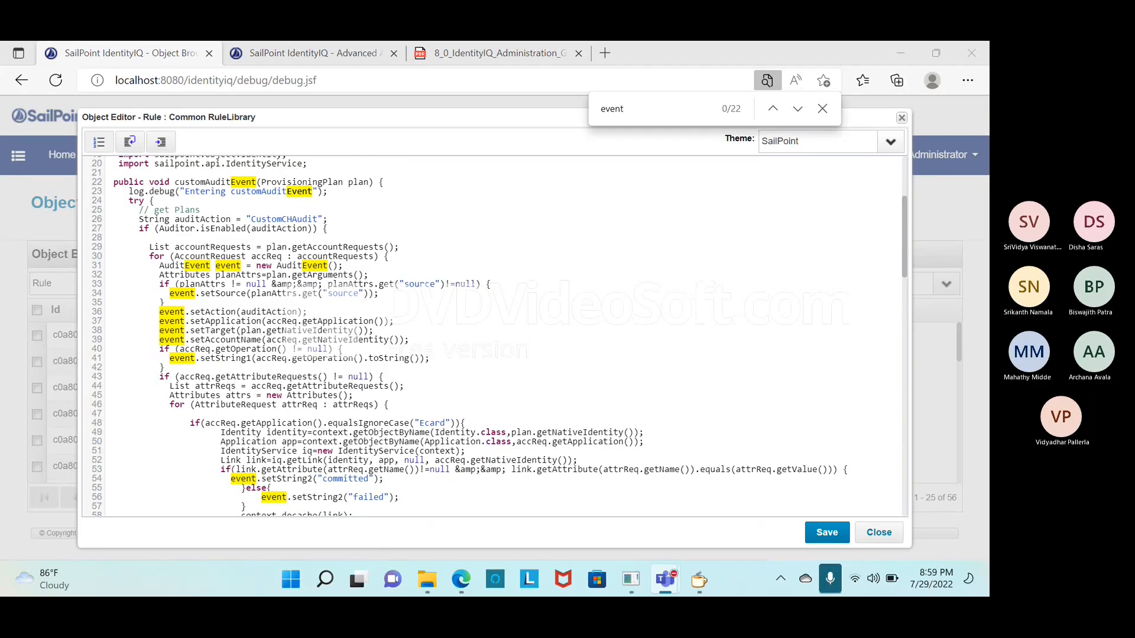
left_click(831, 579)
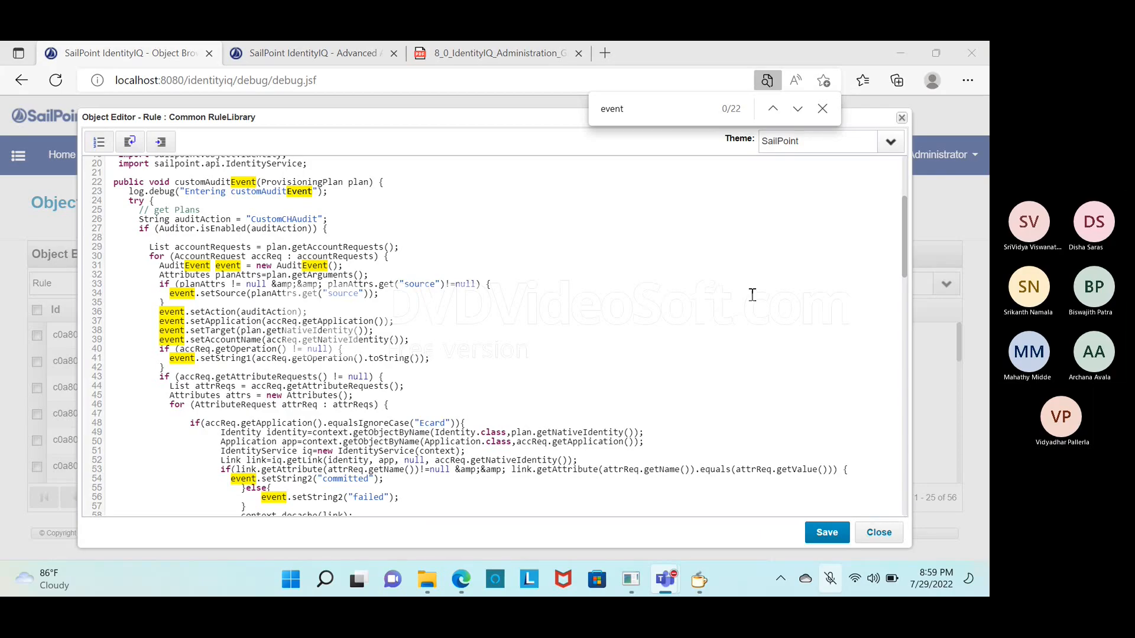
- Insert an empty line above the closing Source tag at the end of the Common RuleLibrary rule, and open the Start menu
left_click(432, 494)
key("Down")
key("Down")
key("Down")
key("Down")
key("Down")
key("Down")
key("Down")
key("Down")
key("Down")
key("Down")
key("Down")
key("Down")
key("Down")
key("Down")
key("Down")
key("Down")
key("Down")
key("Down")
key("Down")
key("Down")
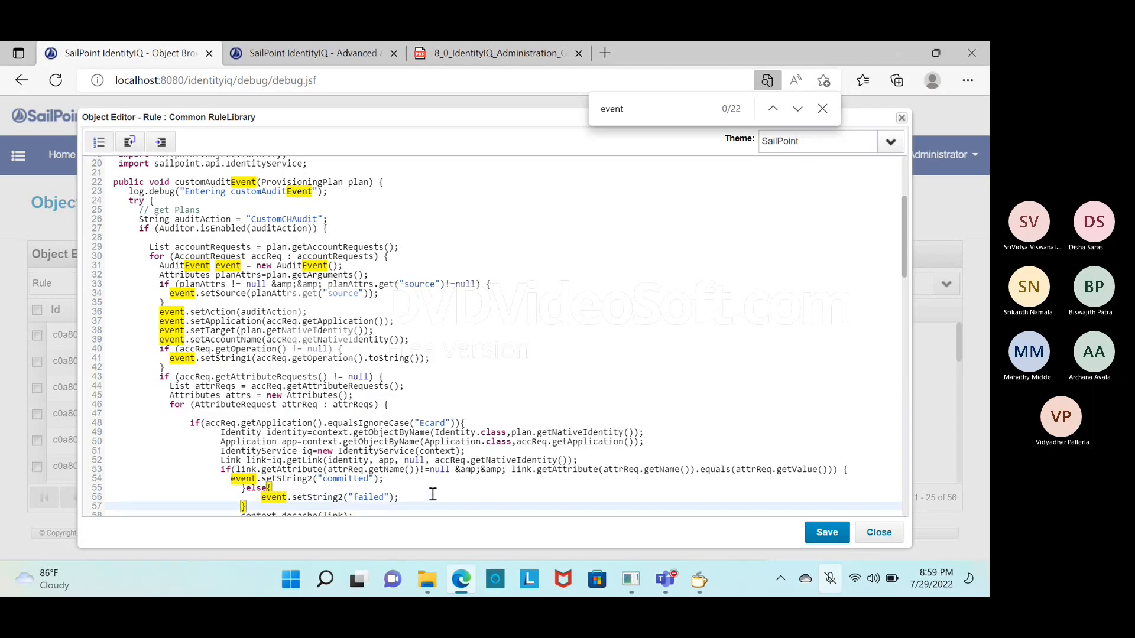
key("Down")
key("Down")
key("Down")
key("Down")
key("Down")
key("Down")
key("Down")
key("Down")
key("Down")
key("Down")
key("Down")
key("Down")
key("Down")
key("Down")
key("Down")
key("Down")
key("Down")
key("Down")
key("Down")
key("Down")
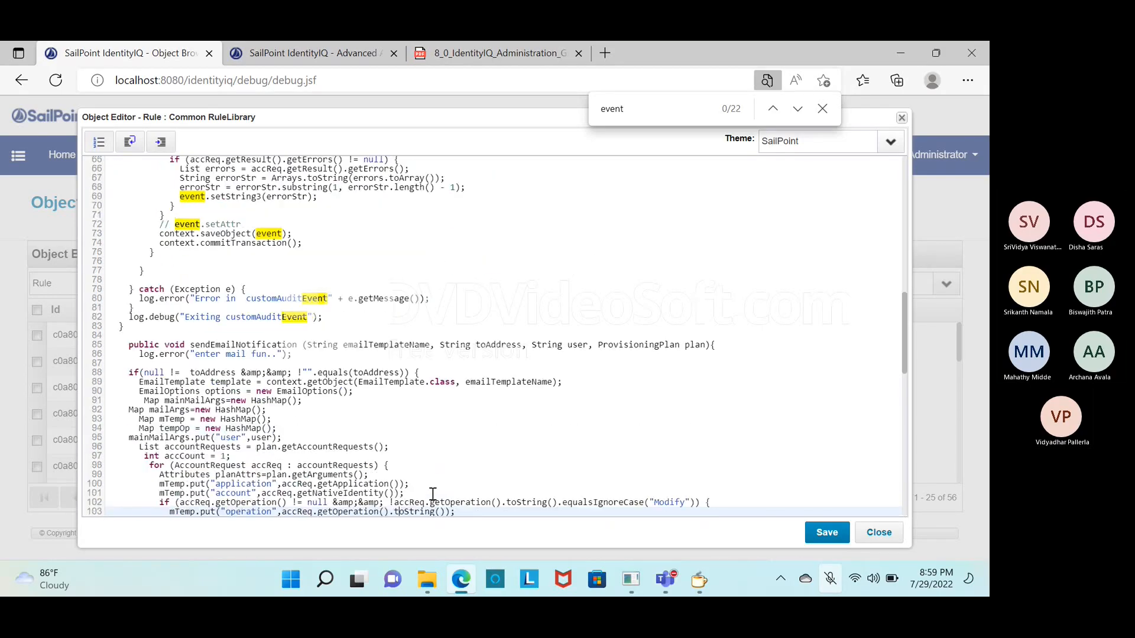
key("Down")
key("Down")
key("Down")
key("Down")
key("Down")
key("Down")
key("Down")
key("Down")
key("Down")
key("Down")
key("Down")
key("Down")
key("Down")
key("Down")
key("Down")
key("Down")
key("Down")
key("Down")
key("Down")
key("Down")
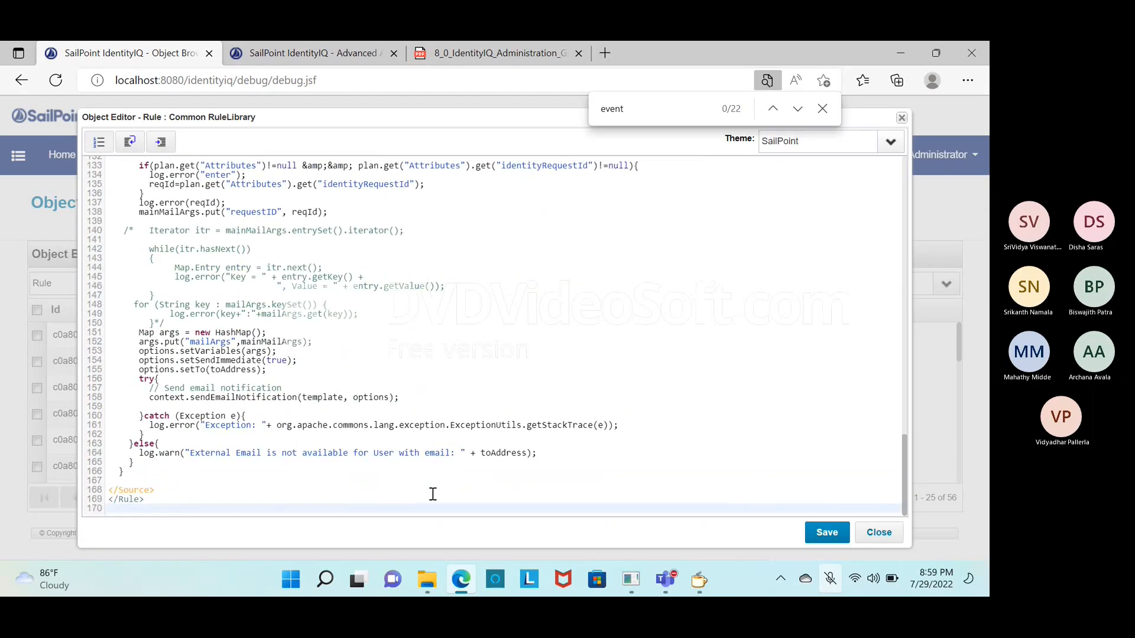
left_click(433, 494)
key("Up")
key("Return")
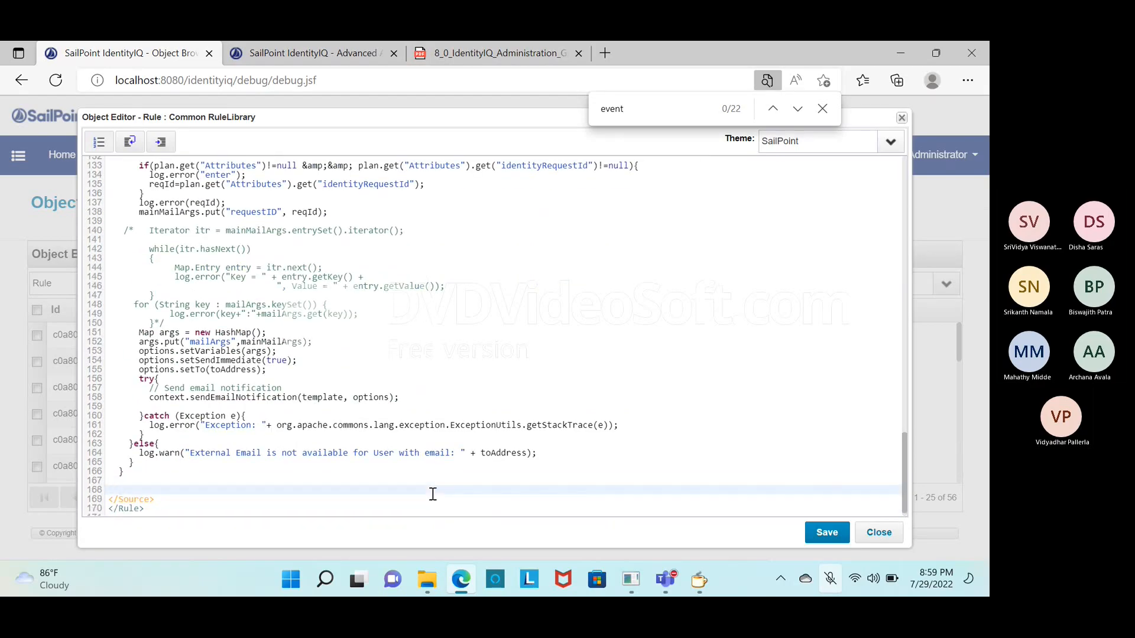
key("super")
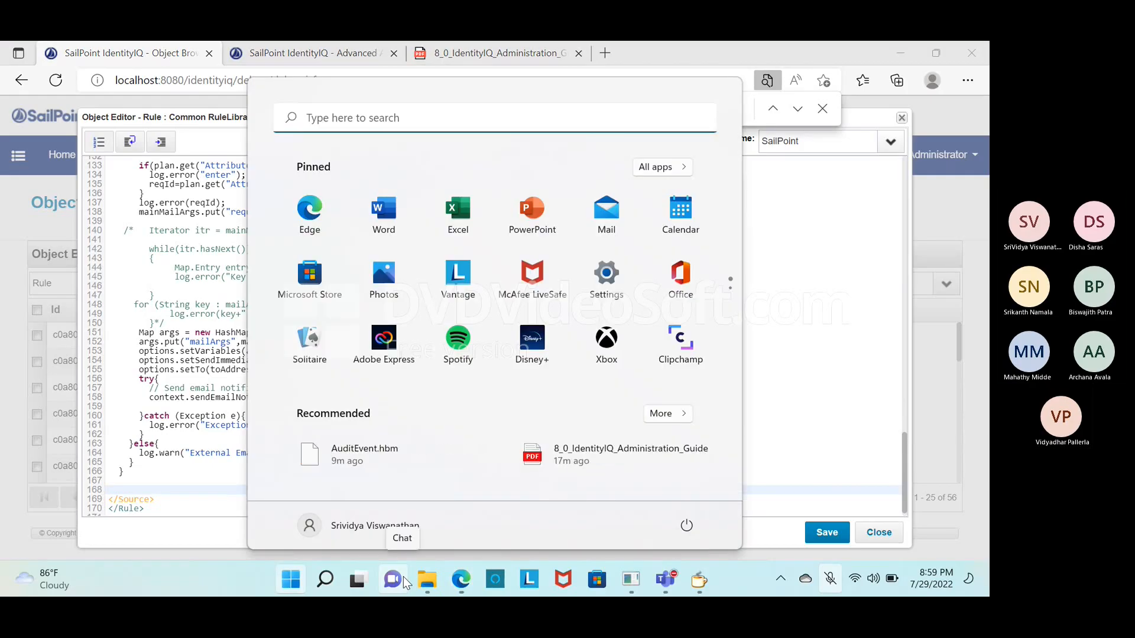
- Close the Start menu and begin a new method with "public void test" above the closing Source tag of the Common RuleLibrary rule
key("super")
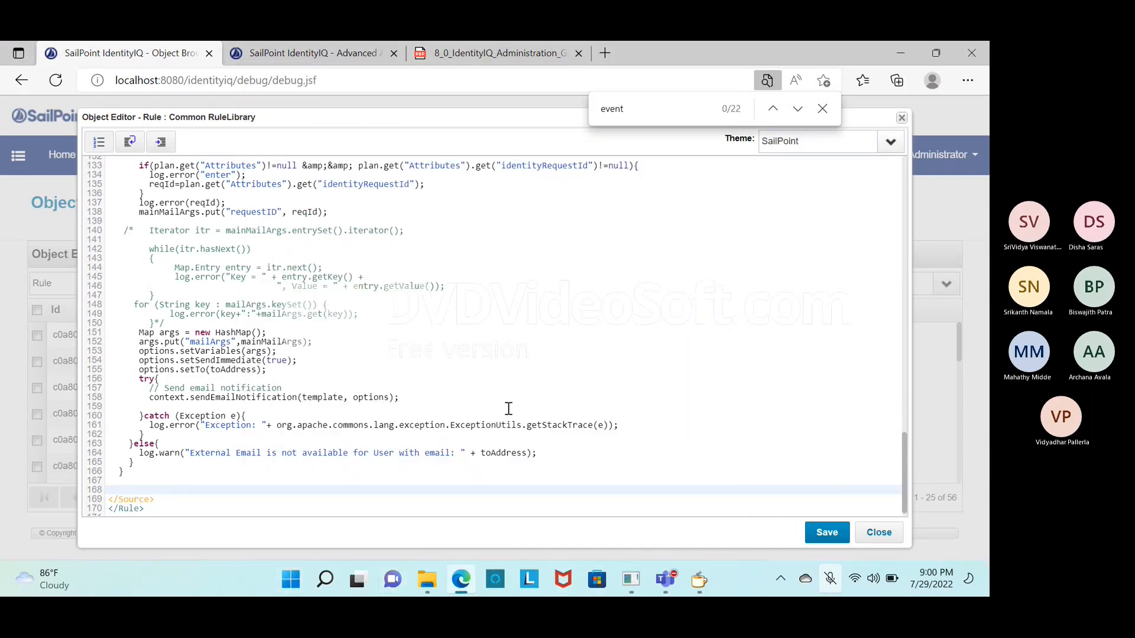
type("public void ")
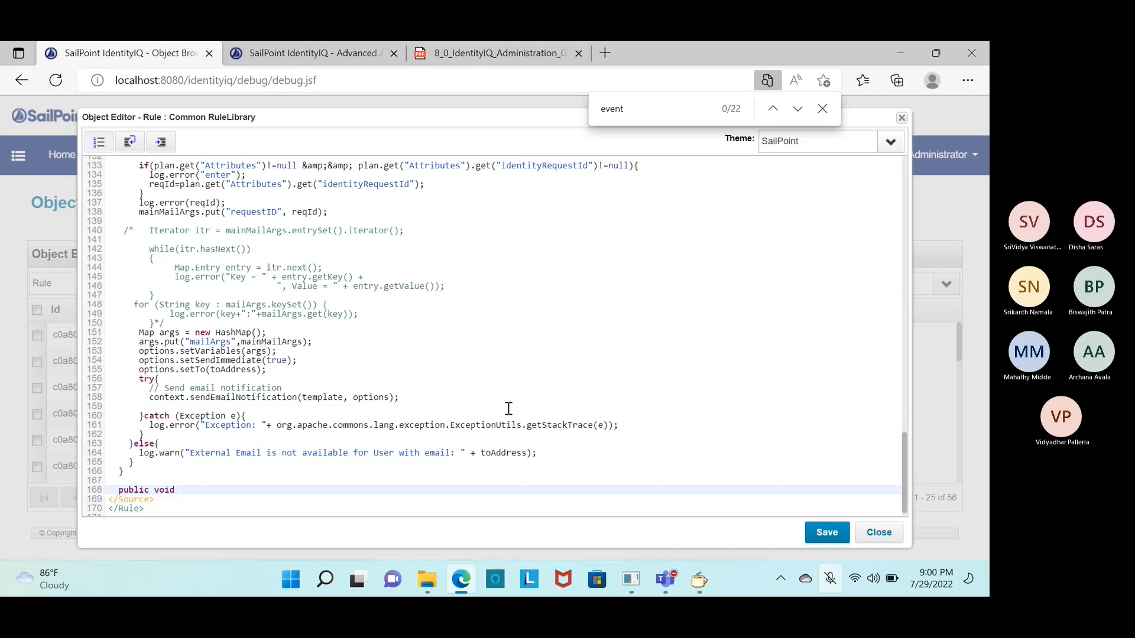
type("test")
- Examine how customAuditEvent creates the AuditEvent object and sets its source, and briefly check AuditEvent.class in Java Decompiler
scroll(508, 408, "up", 5)
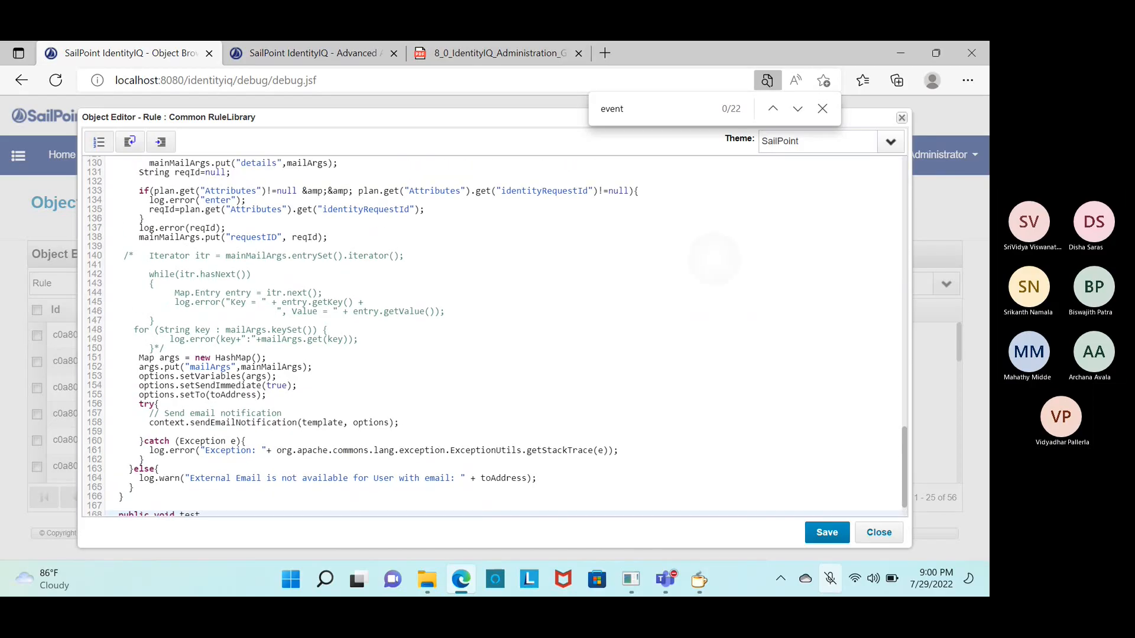
scroll(508, 408, "up", 4)
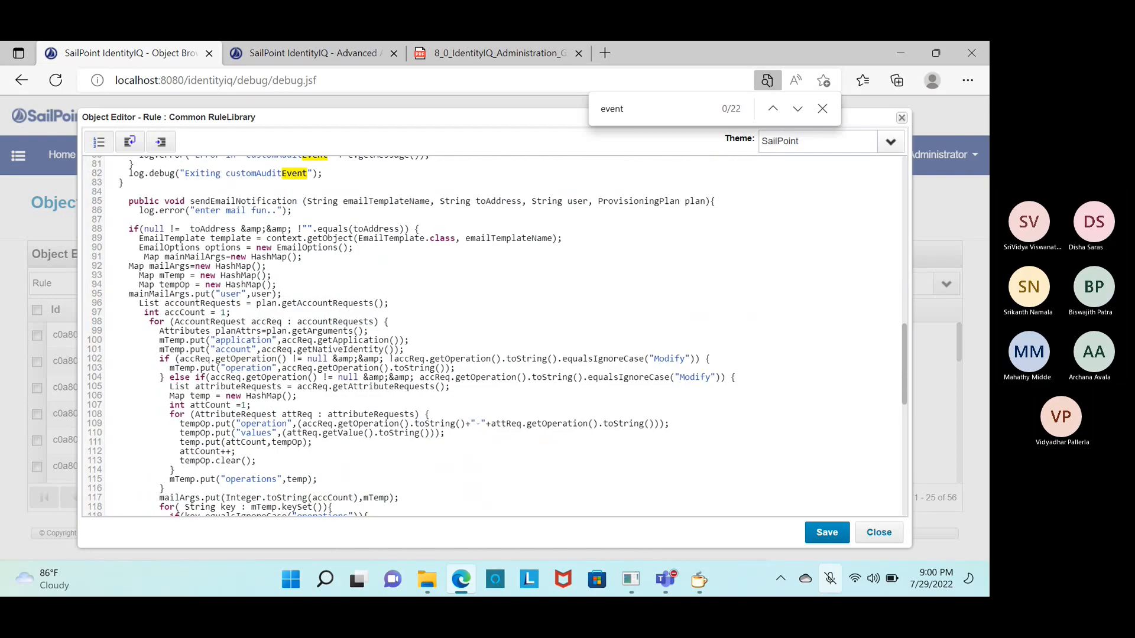
scroll(508, 408, "up", 11)
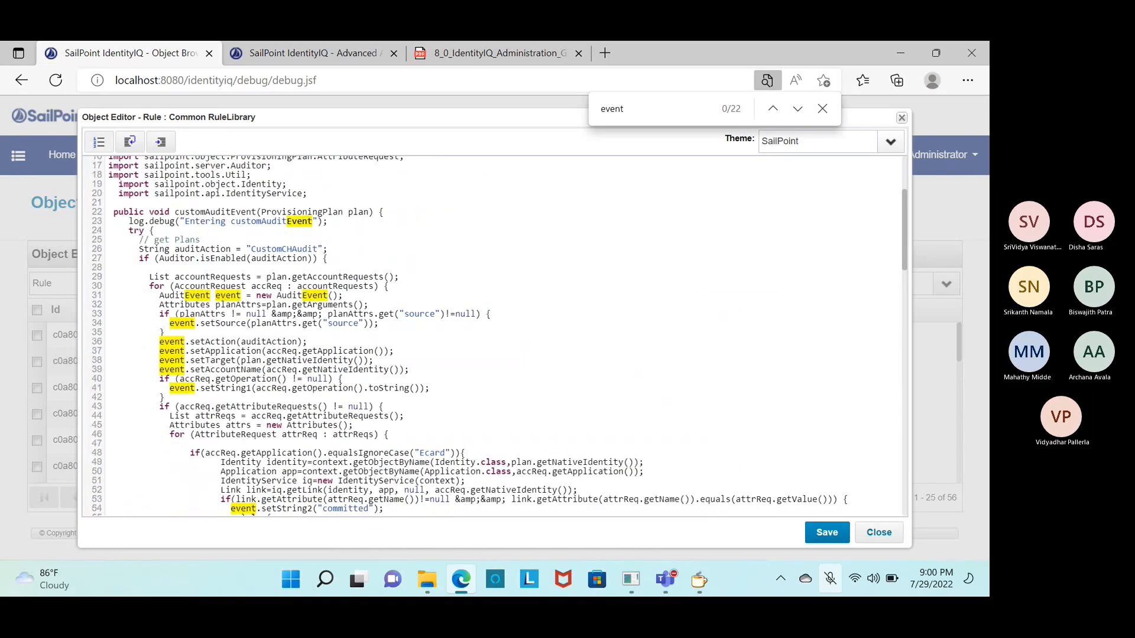
scroll(508, 408, "up", 1)
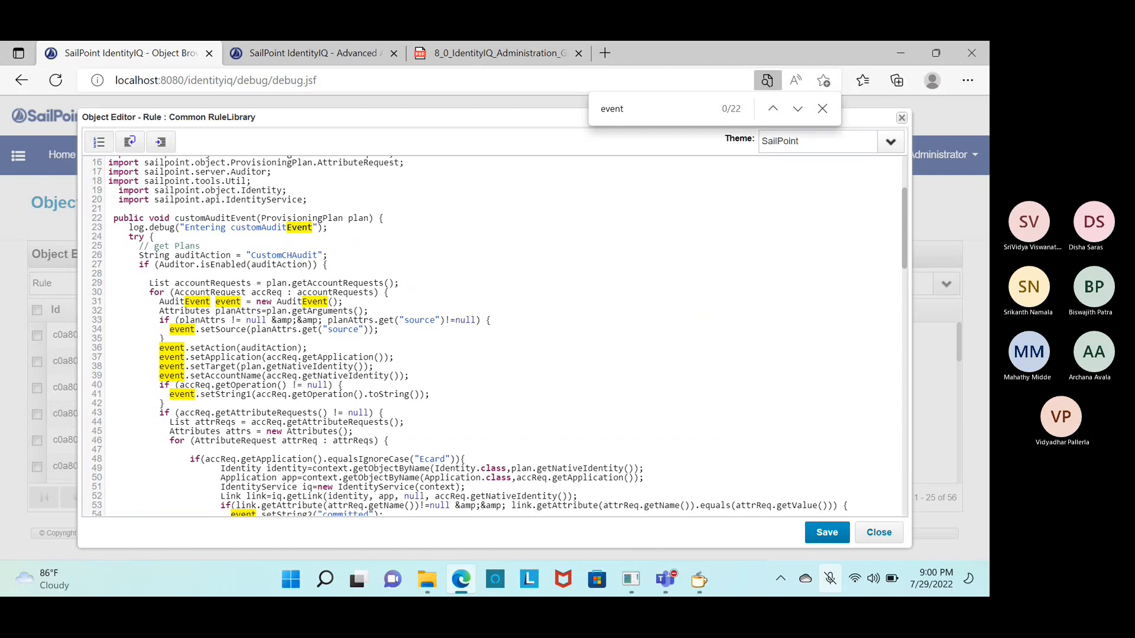
left_click(300, 302)
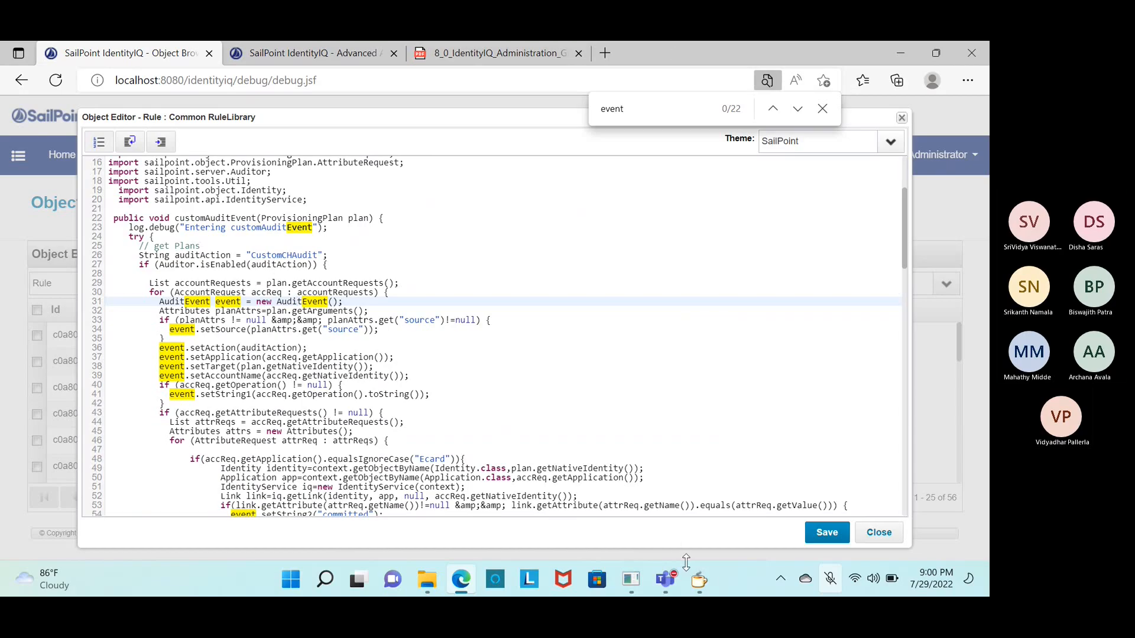
left_click(697, 584)
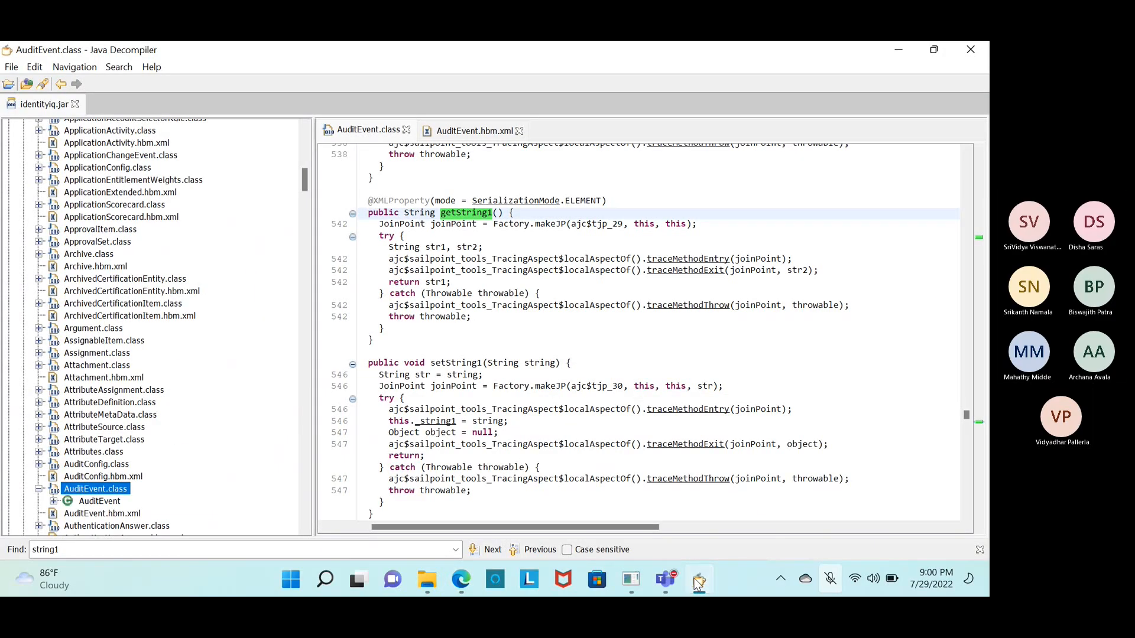
left_click(697, 584)
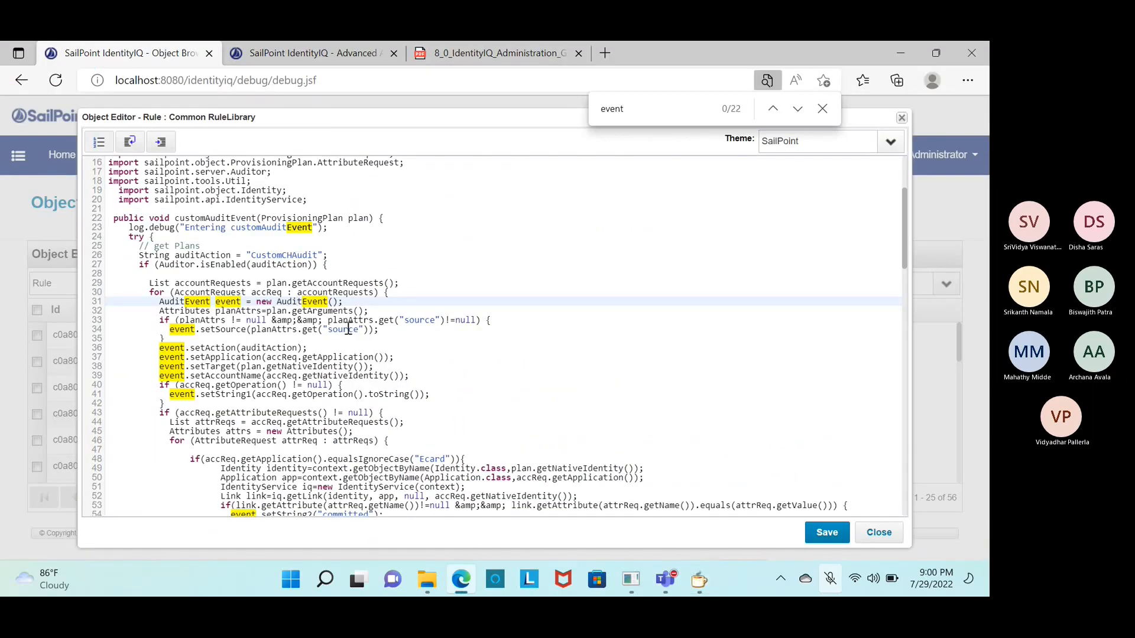
left_click(327, 329)
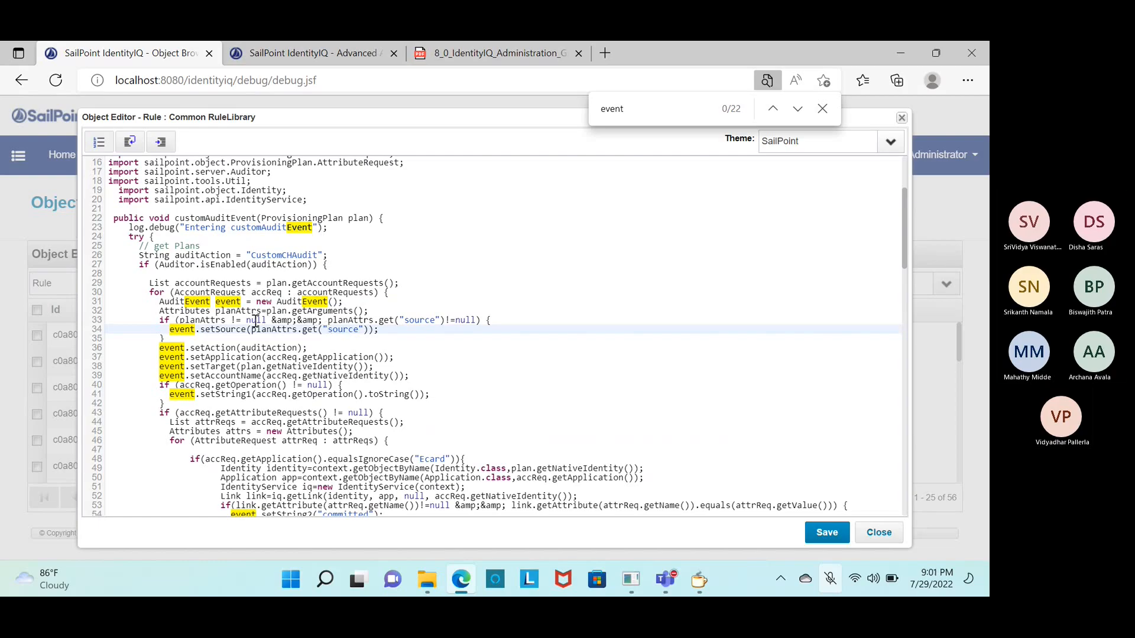
- Complete the new method at the end of the rule as testAudit() with no parameters and an empty body between braces
scroll(297, 312, "down", 12)
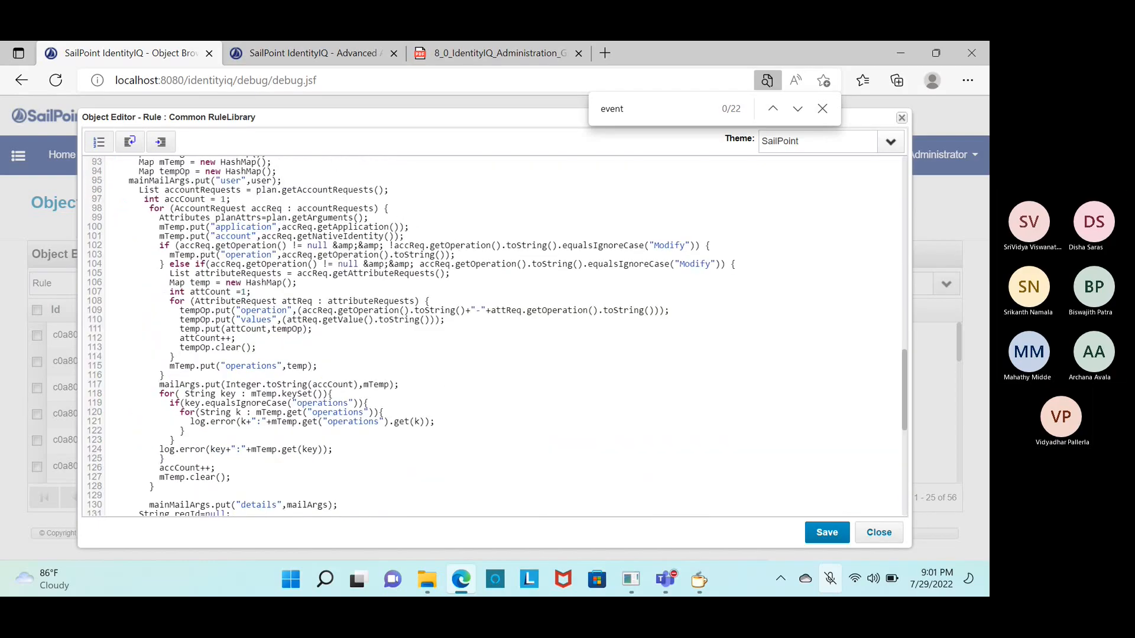
scroll(136, 363, "down", 8)
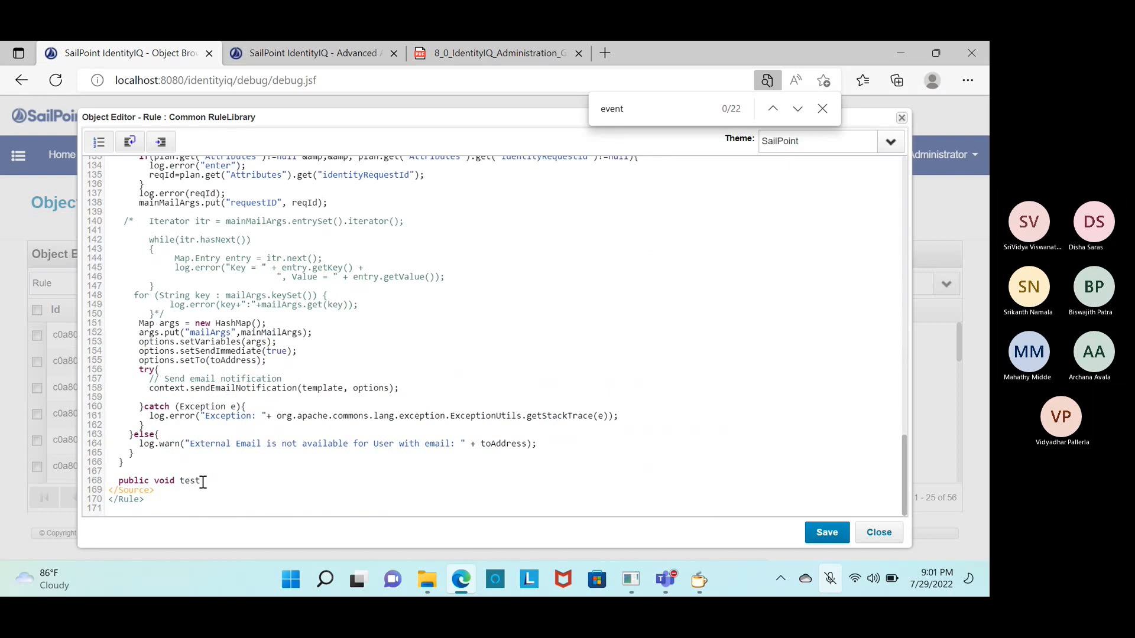
left_click(203, 483)
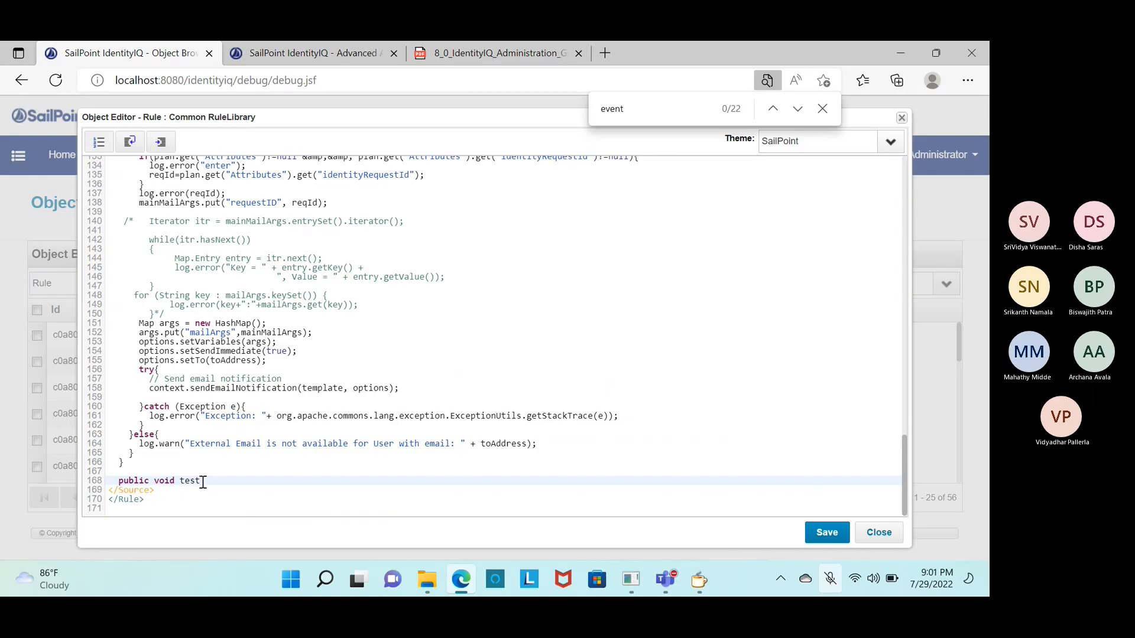
type("Audit(){")
key("Return")
type("}")
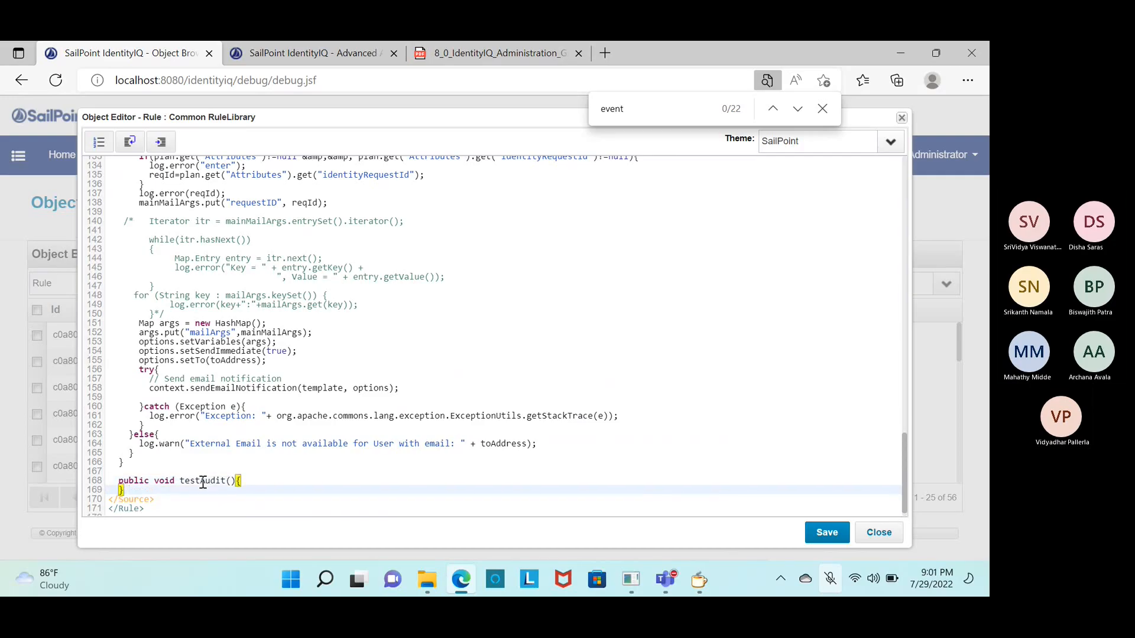
key("Return")
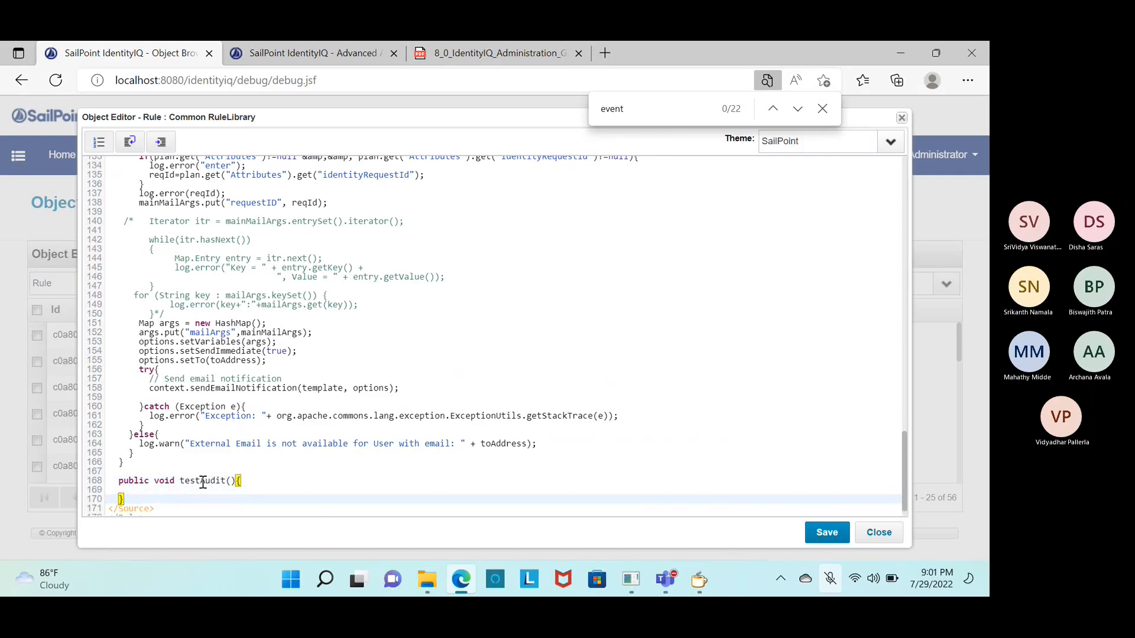
key("Return")
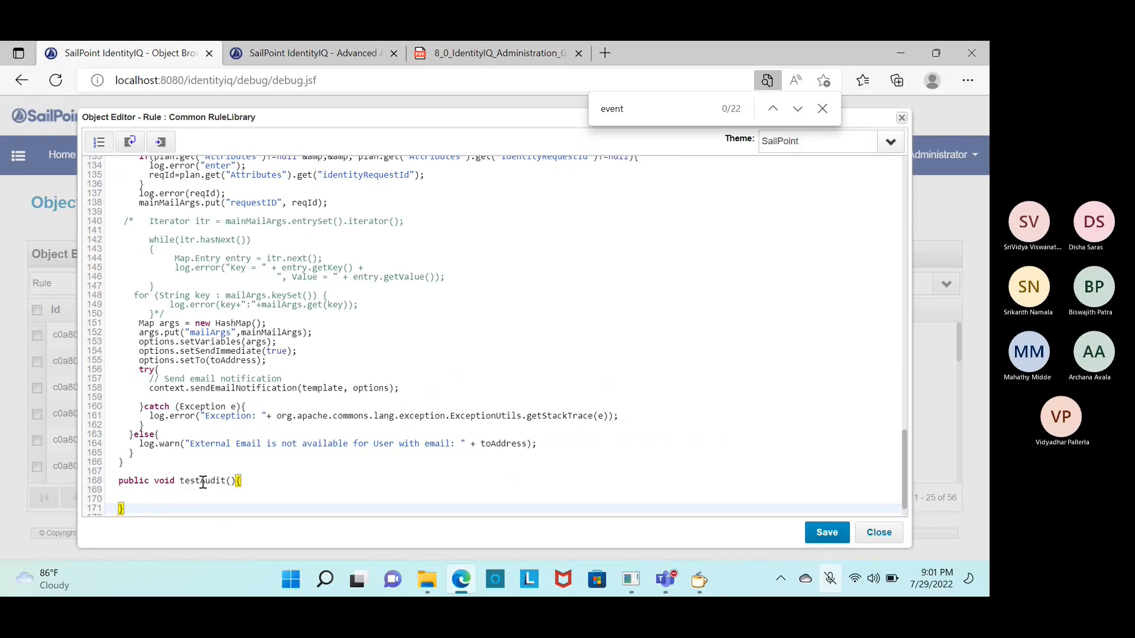
key("Up")
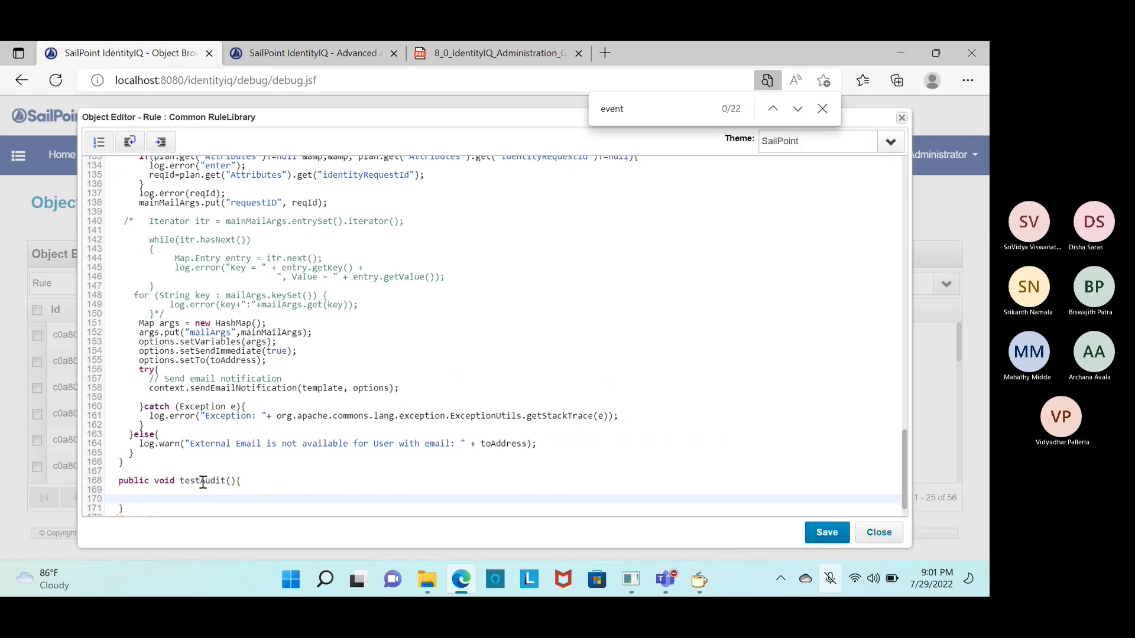
- Try to select the rule code from the customAuditEvent method onward, and clear the selection
scroll(203, 481, "up", 10)
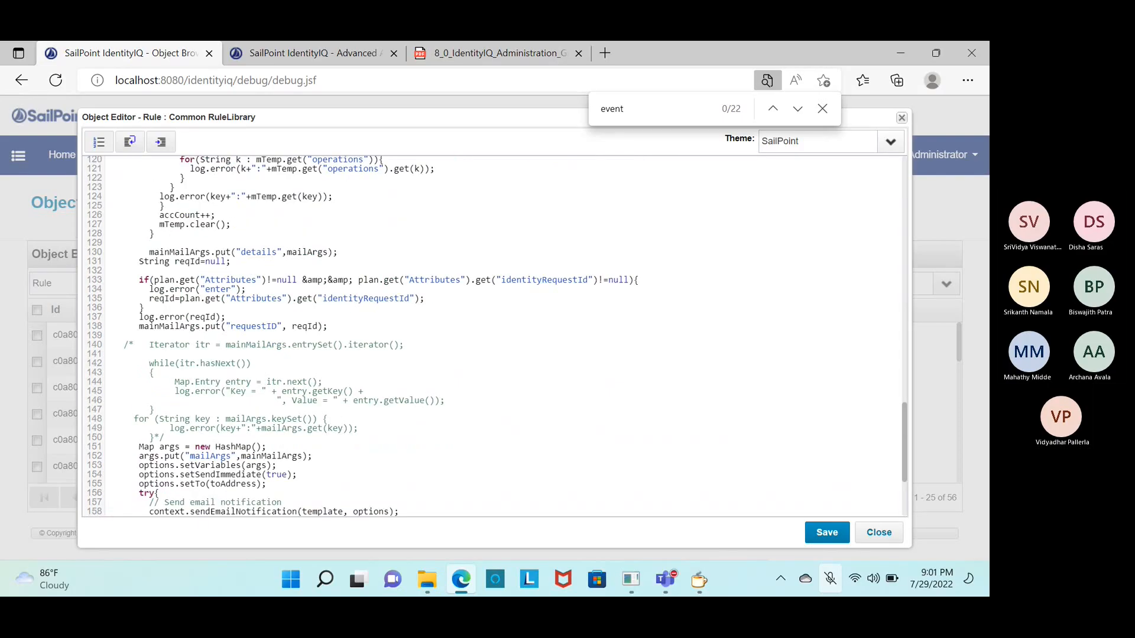
scroll(496, 337, "up", 7)
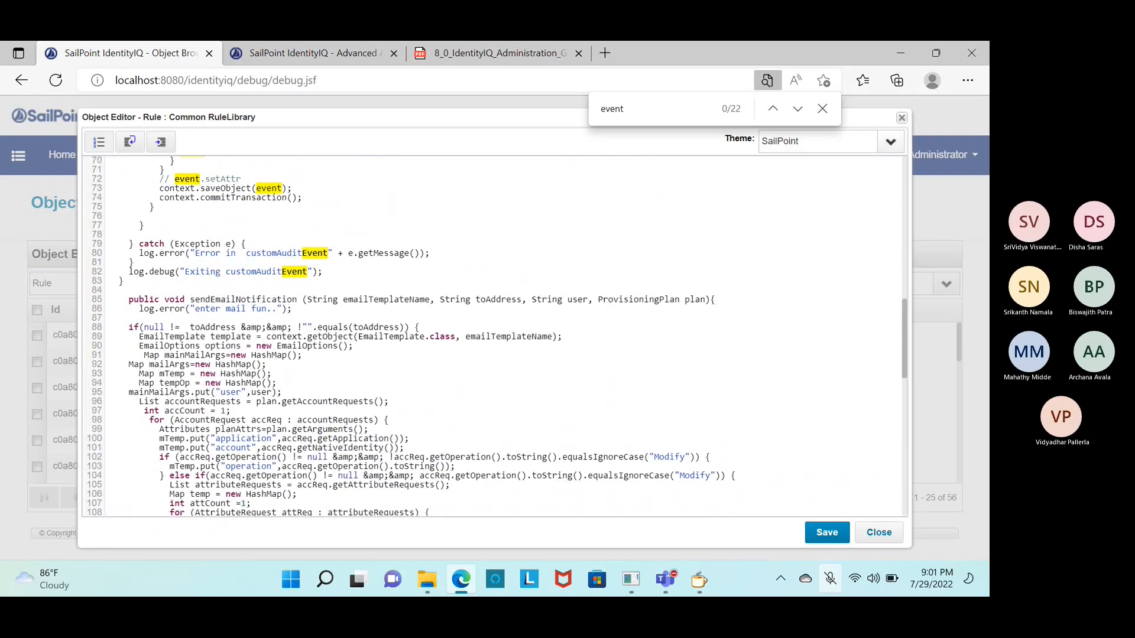
scroll(139, 216, "up", 3)
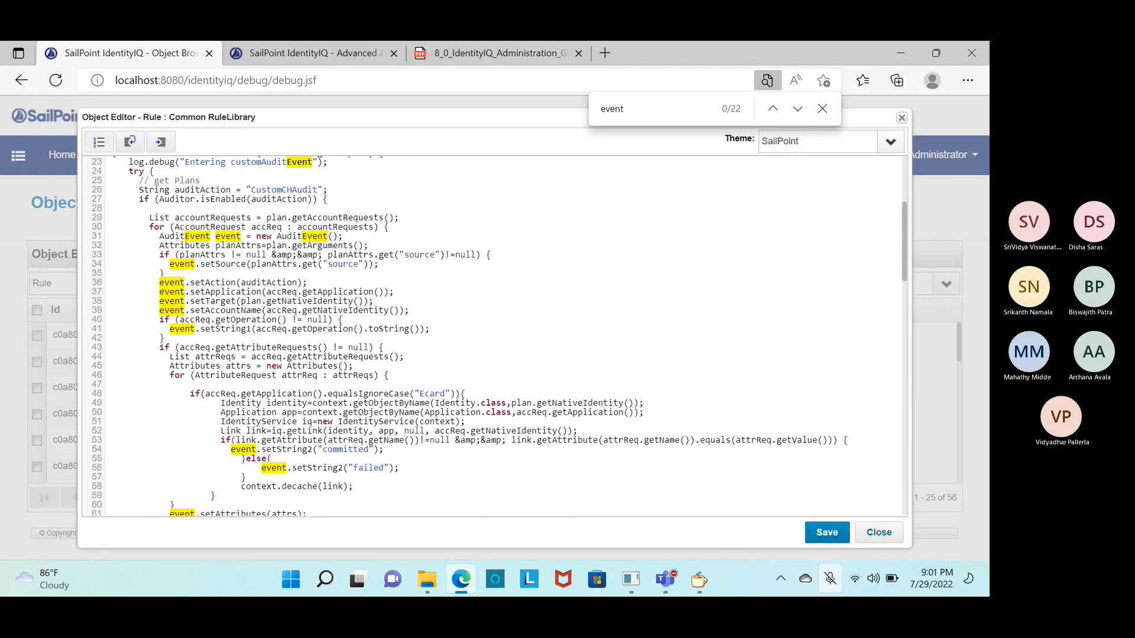
left_click_drag(115, 248, 232, 369)
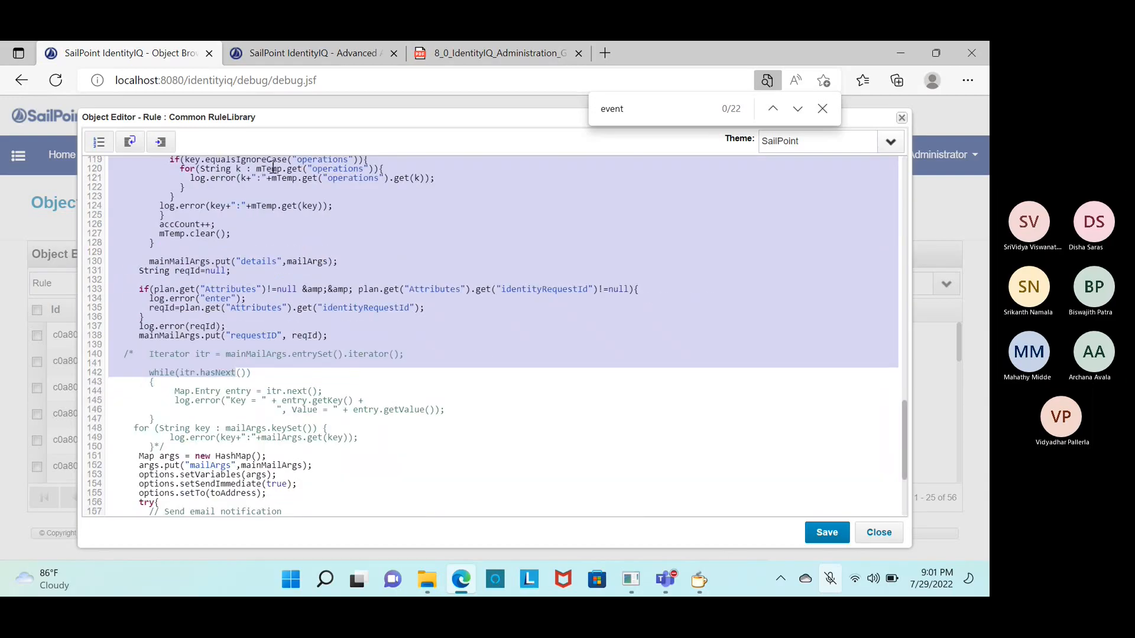
scroll(273, 165, "up", 4)
scroll(491, 337, "up", 3)
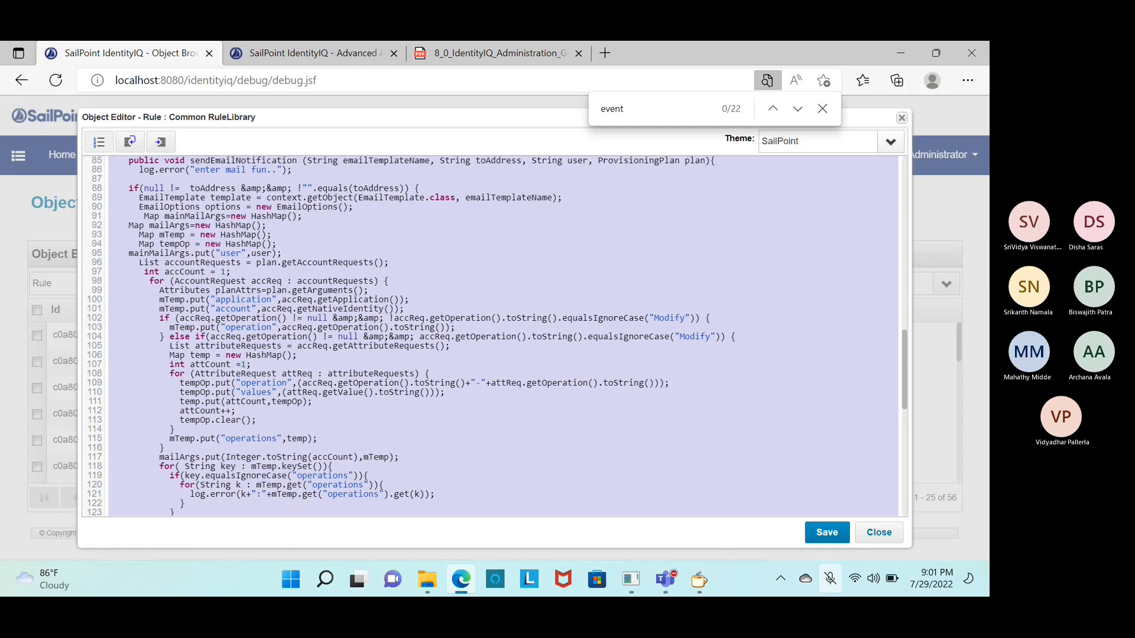
key("shift+Home")
key("ctrl+shift+Home")
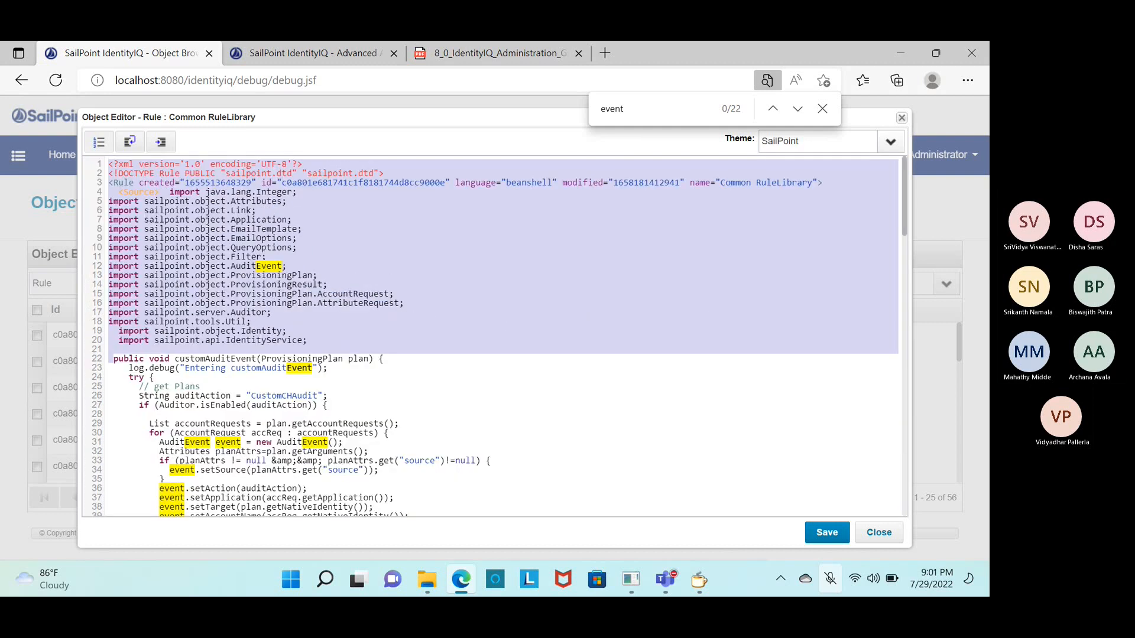
key("Right")
key("ctrl+shift+End")
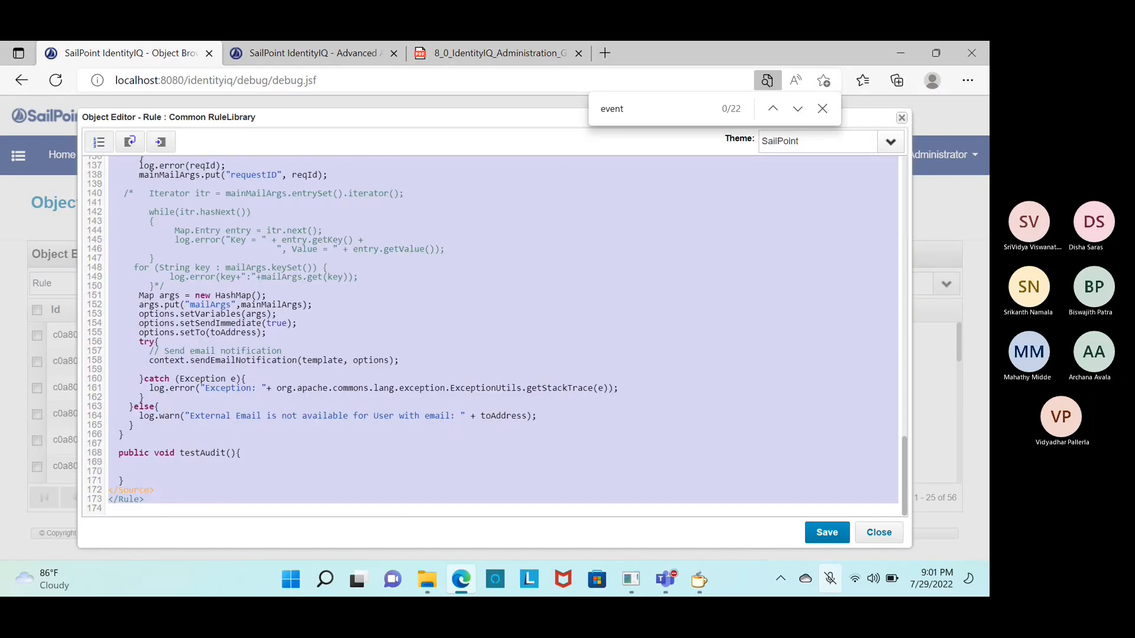
scroll(490, 337, "up", 20)
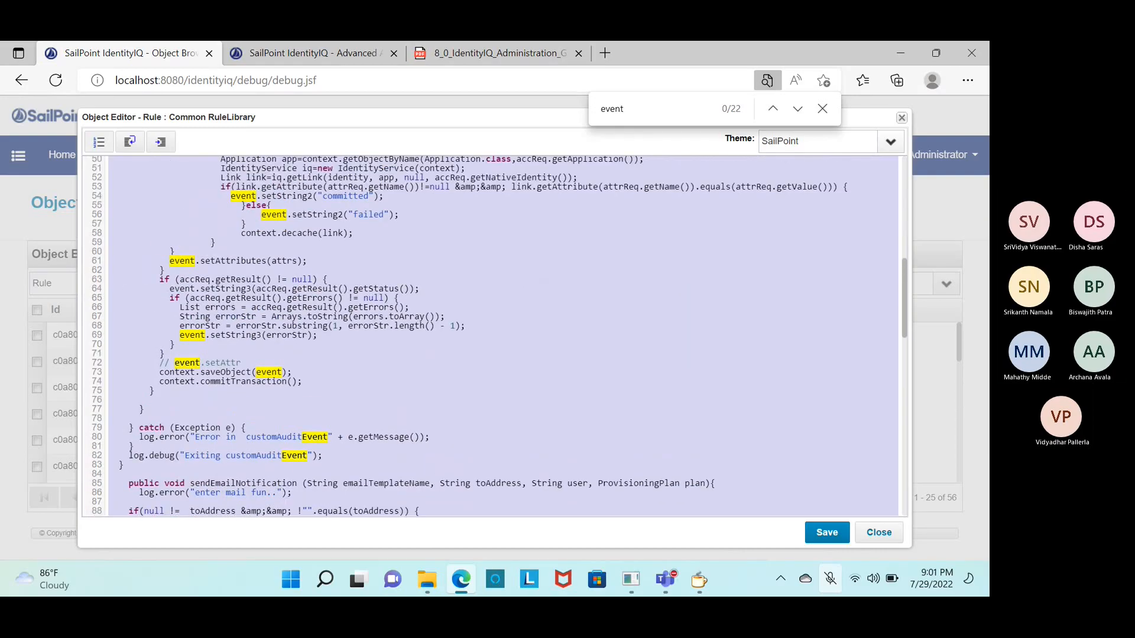
scroll(491, 337, "down", 1)
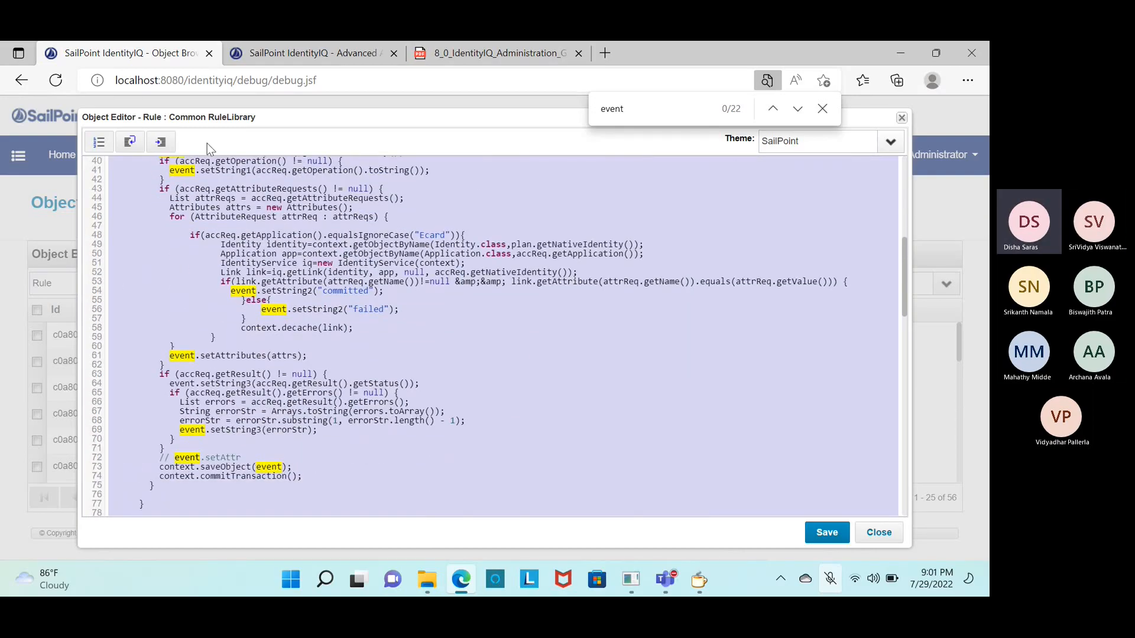
left_click(272, 238)
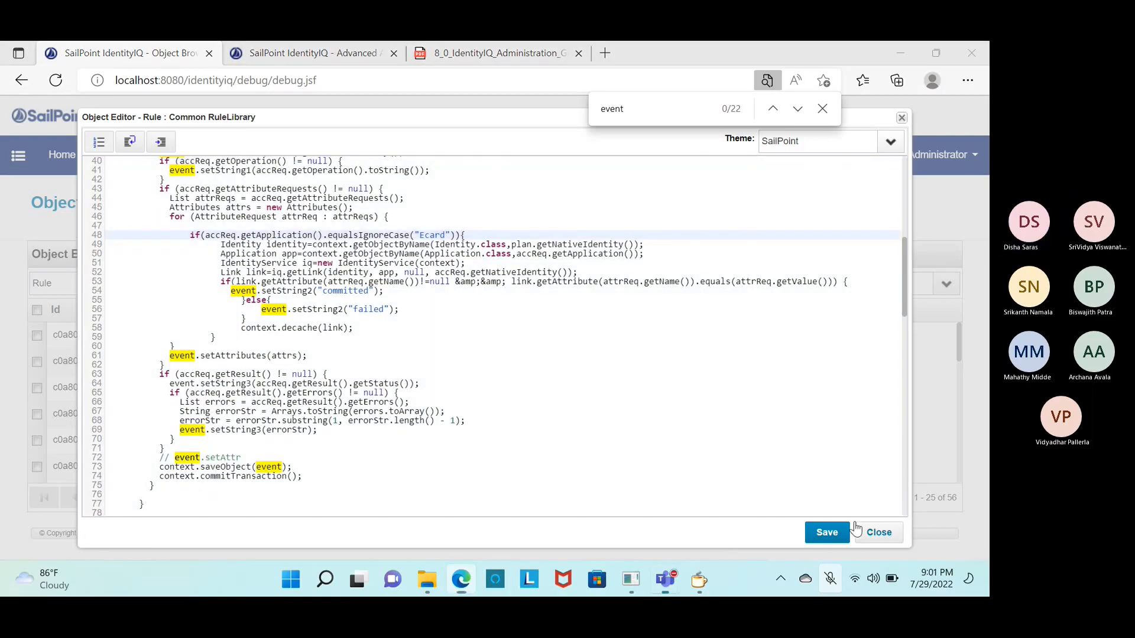
- Mute the meeting microphone and examine how customAuditEvent sets string2 and string3, saves the event and commits the transaction
scroll(490, 337, "up", 6)
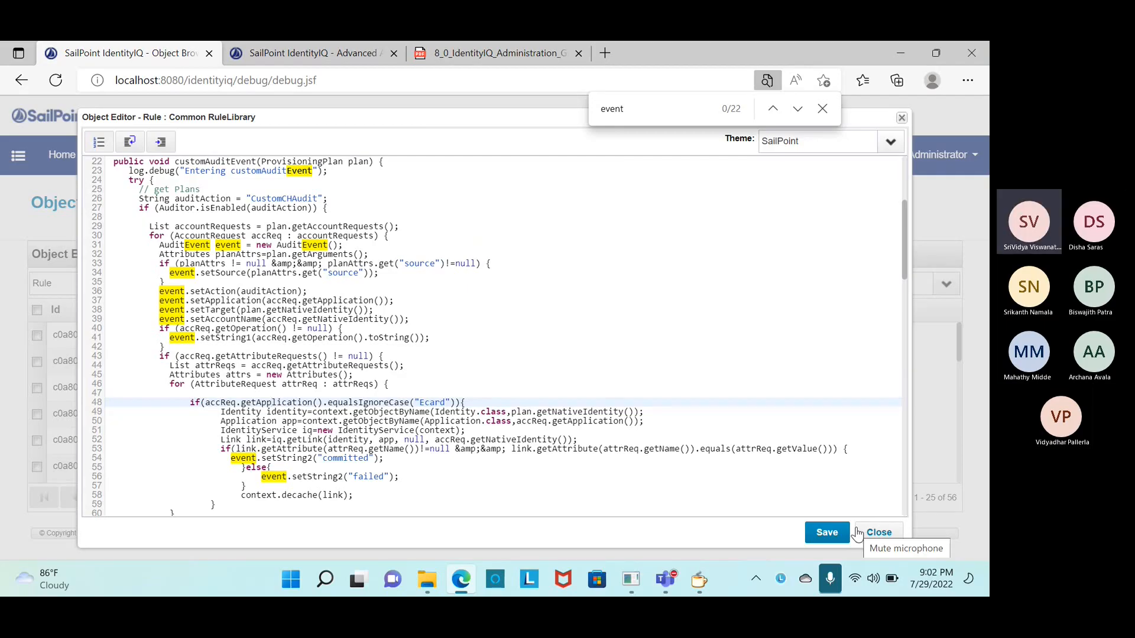
key("super+alt+k")
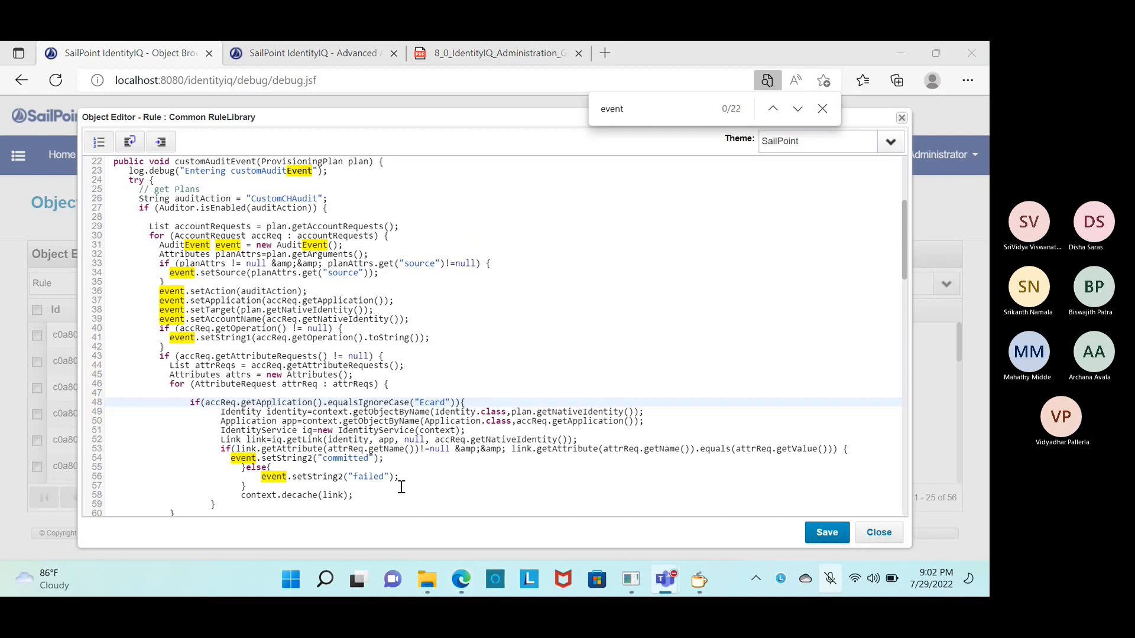
scroll(273, 344, "down", 1)
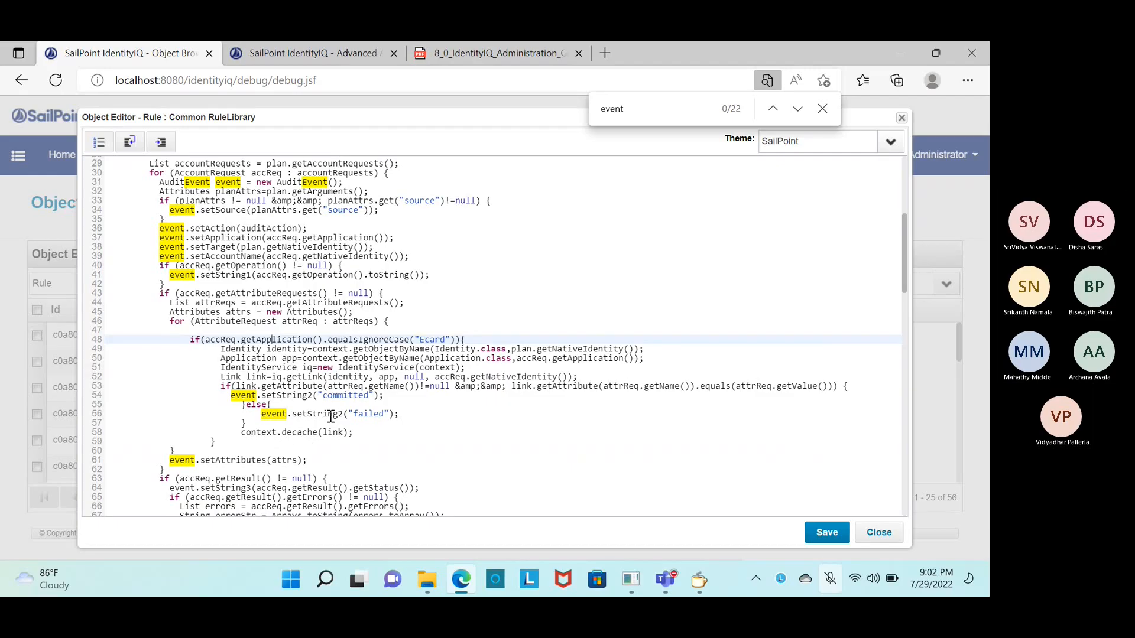
left_click(282, 378)
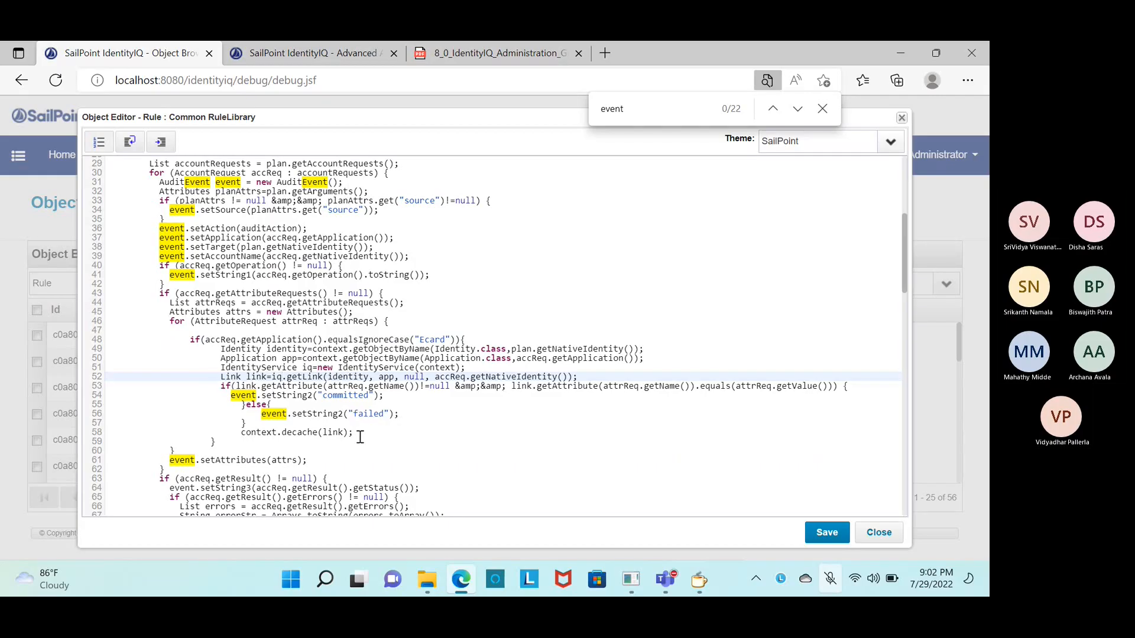
scroll(393, 455, "down", 1)
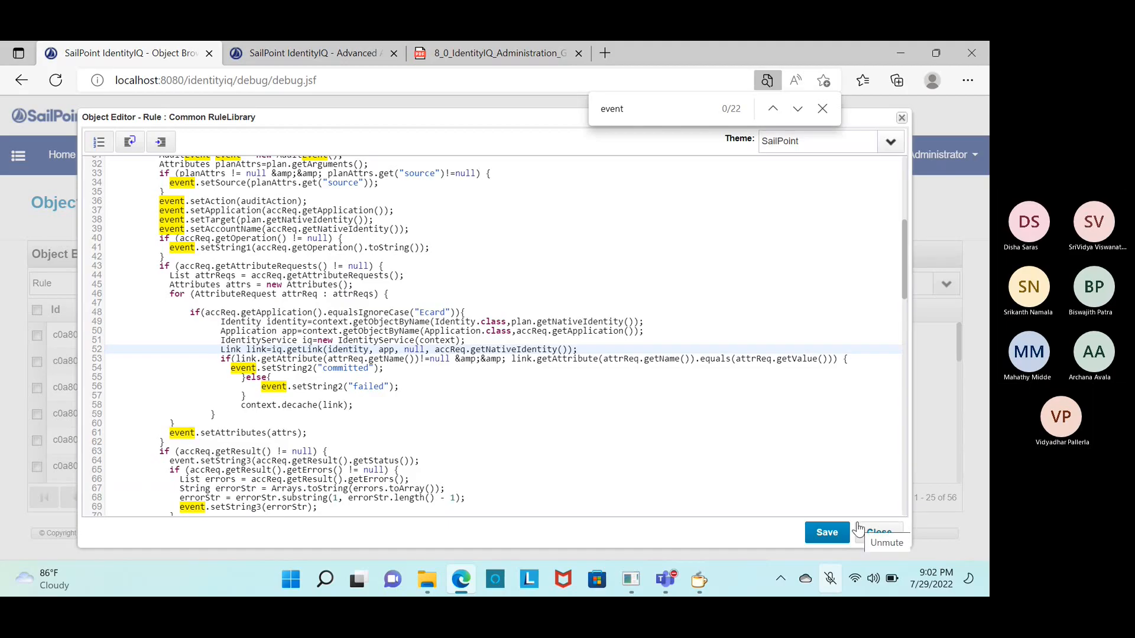
scroll(502, 387, "down", 5)
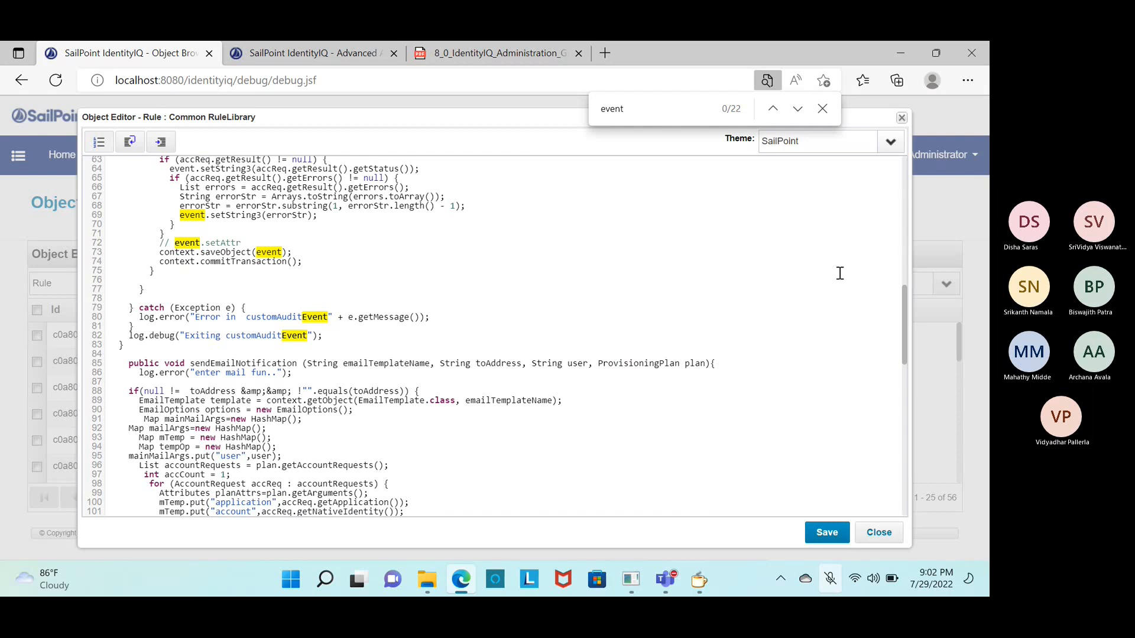
- Close the Common RuleLibrary rule without saving and look through the rule list in the Object Browser
left_click(880, 533)
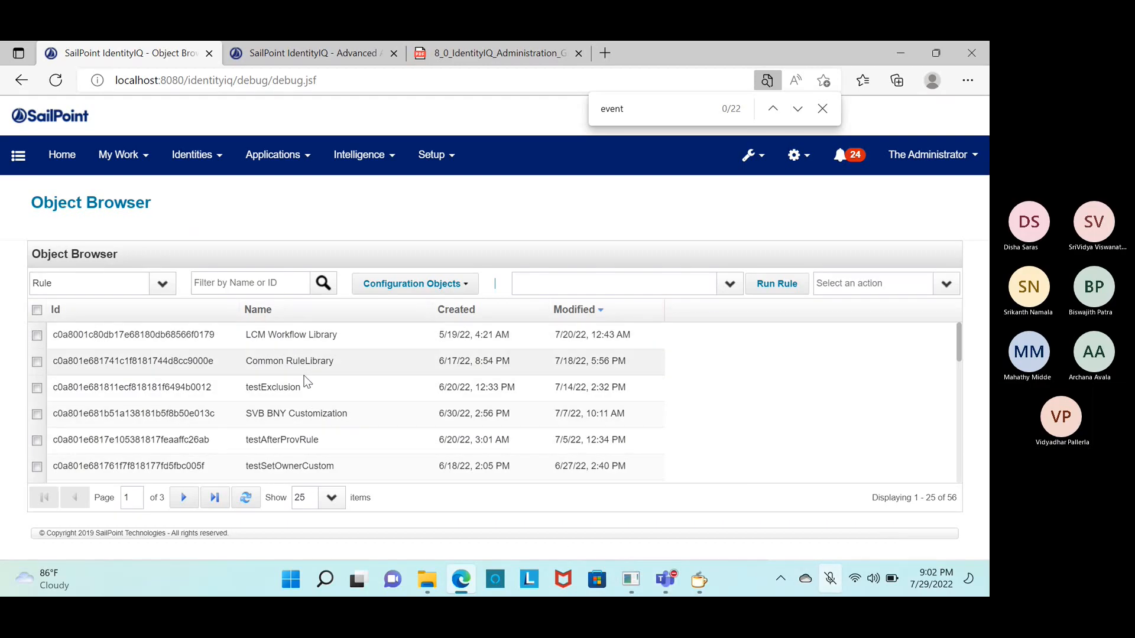
scroll(354, 402, "down", 1)
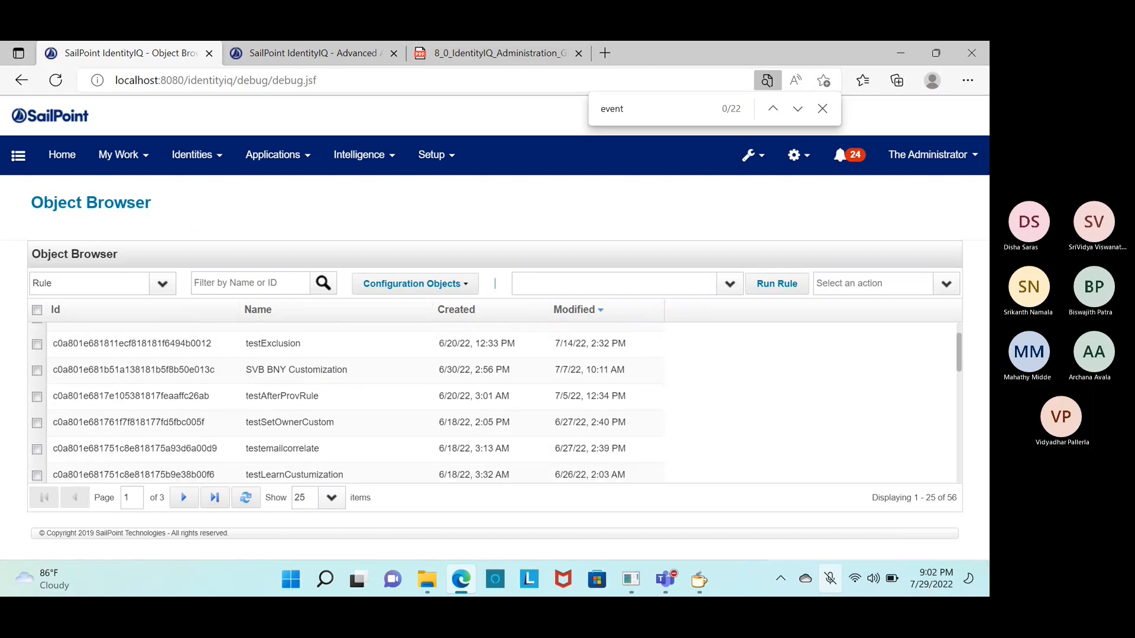
- Open the Common RuleLibrary rule and copy the customAuditEvent code from the method declaration through the event.setApplication line
scroll(355, 401, "down", 1)
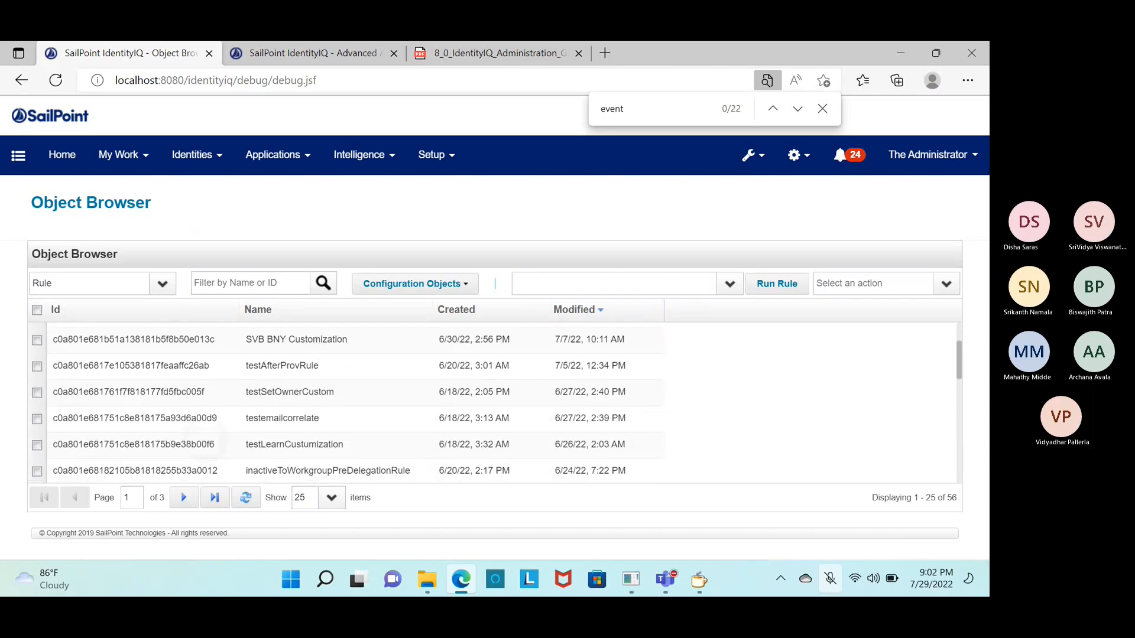
scroll(354, 402, "down", 1)
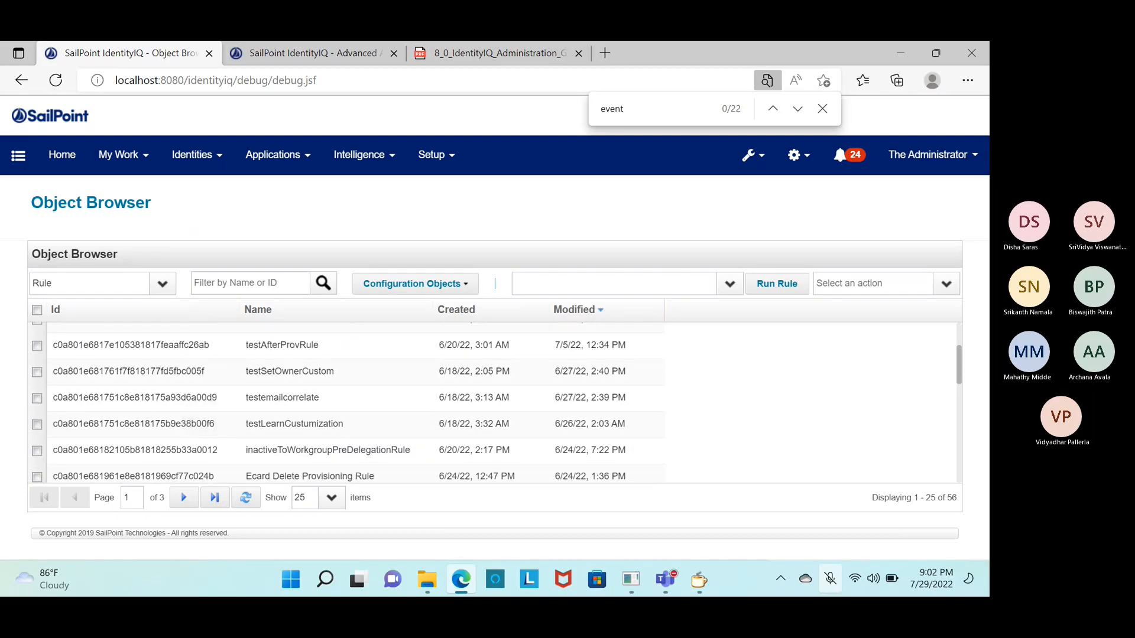
scroll(393, 422, "up", 4)
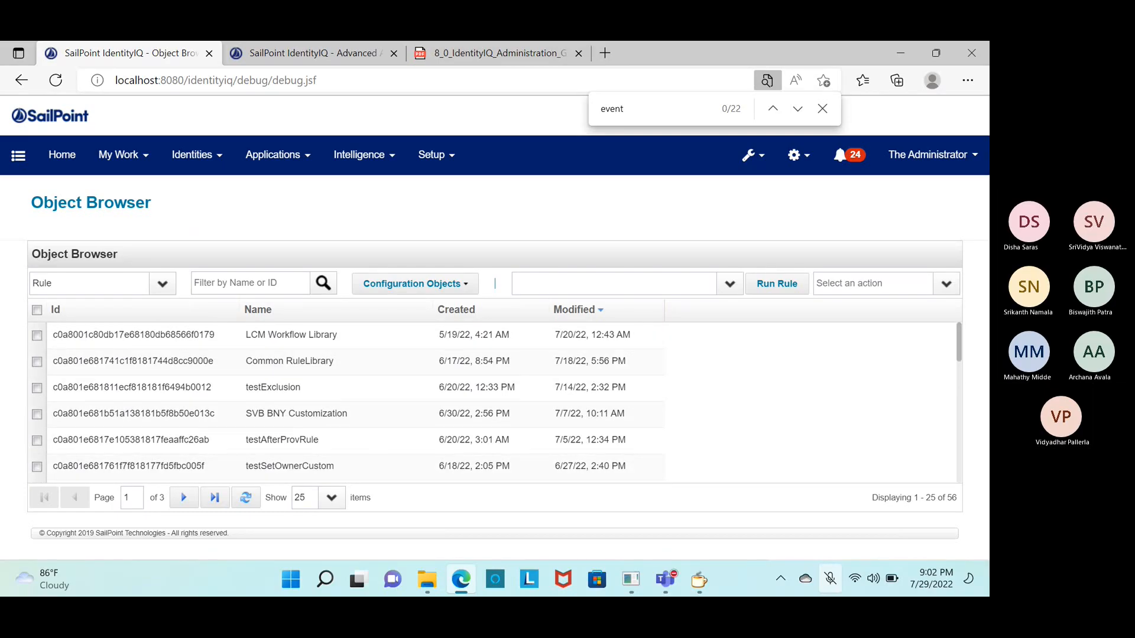
left_click(343, 361)
scroll(350, 303, "down", 3)
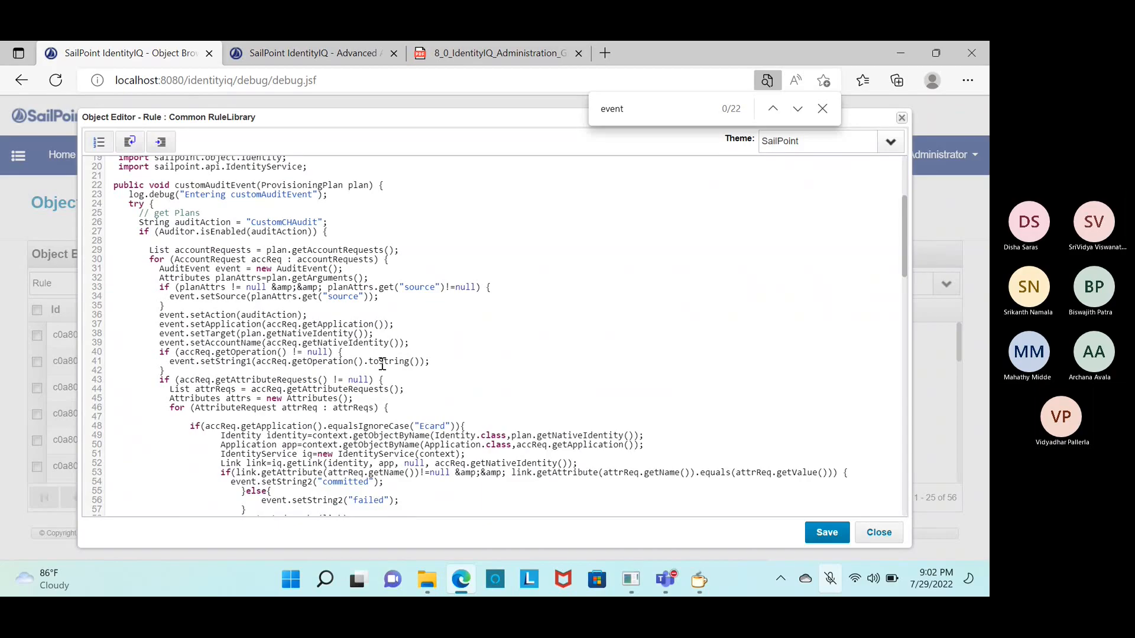
left_click(109, 186)
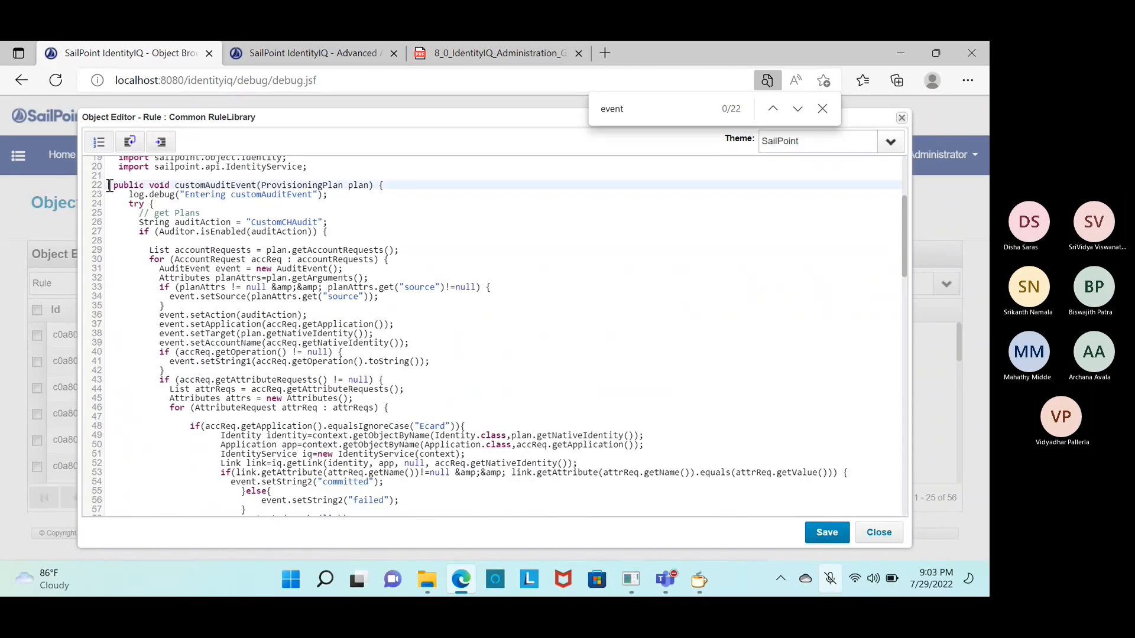
left_click_drag(109, 186, 414, 324)
key("ctrl+c")
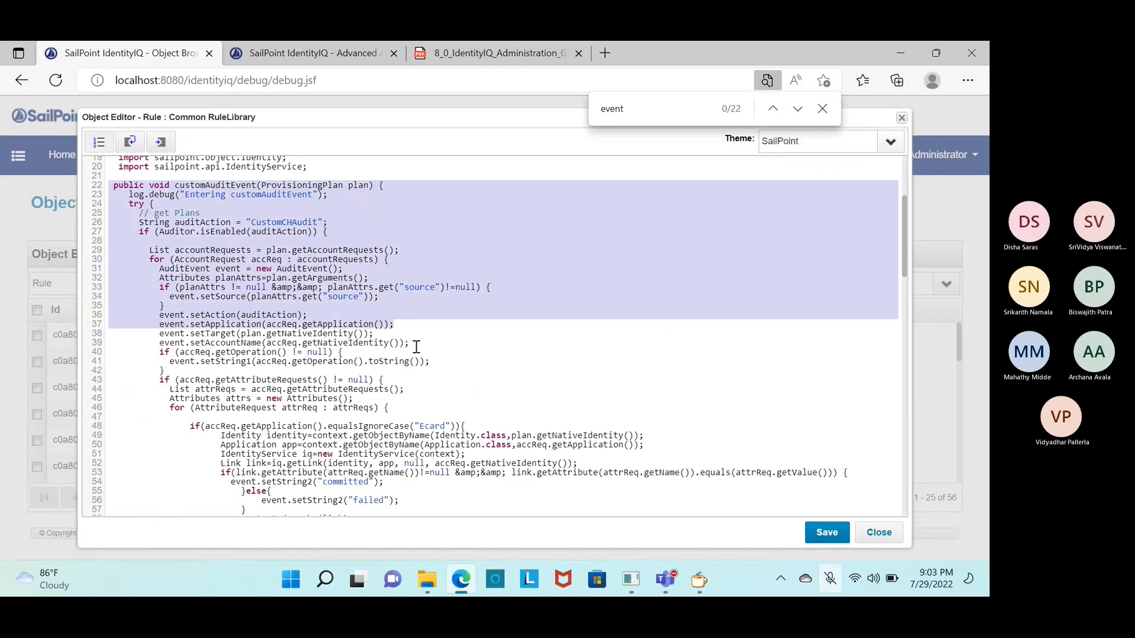
- Switch to Notepad++ and paste the copied customAuditEvent code into a new file
key("super")
type("note")
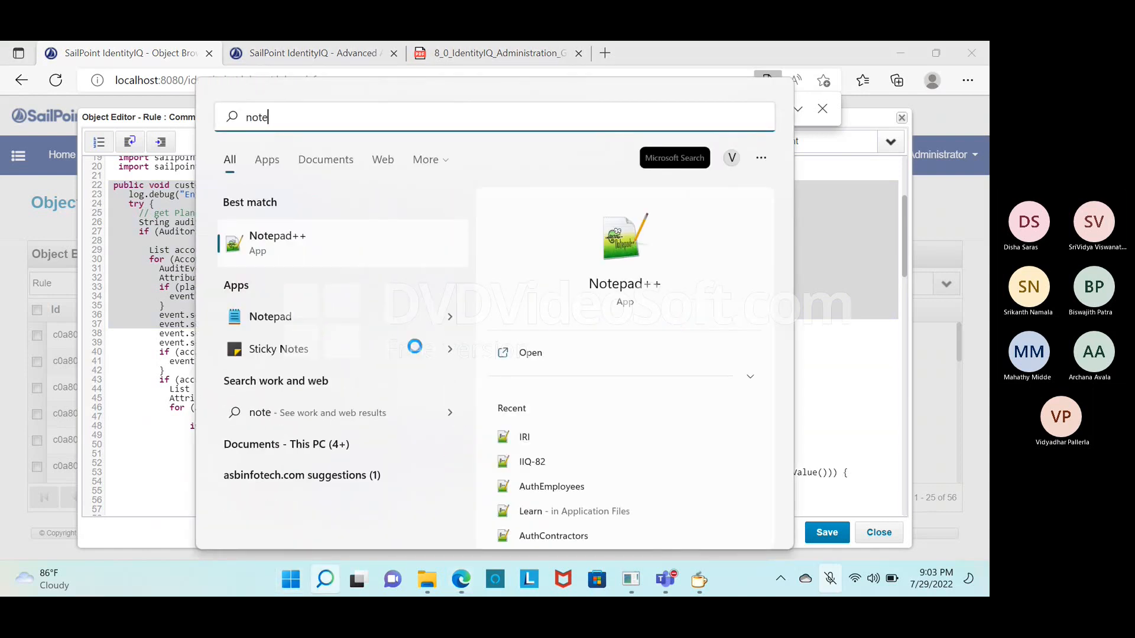
key("Return")
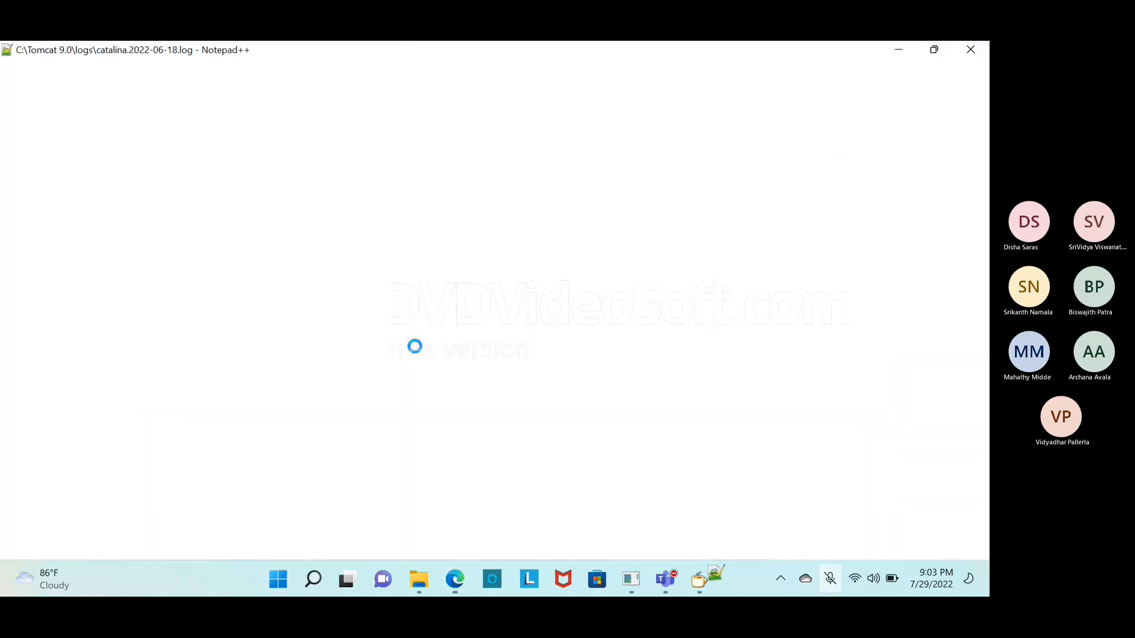
left_click(9, 82)
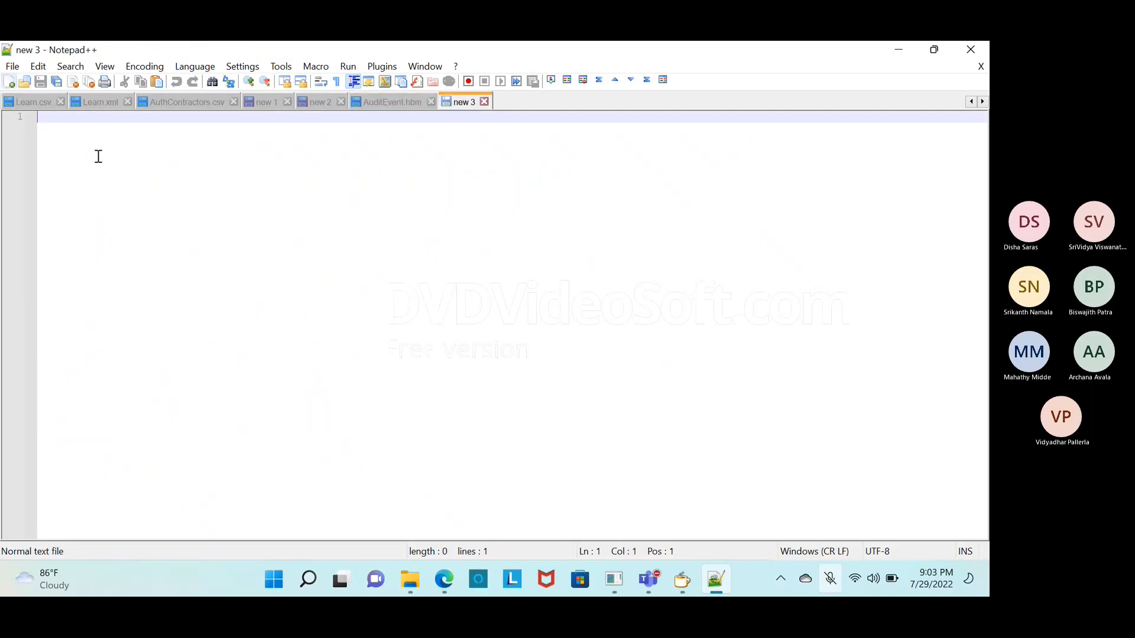
key("ctrl+v")
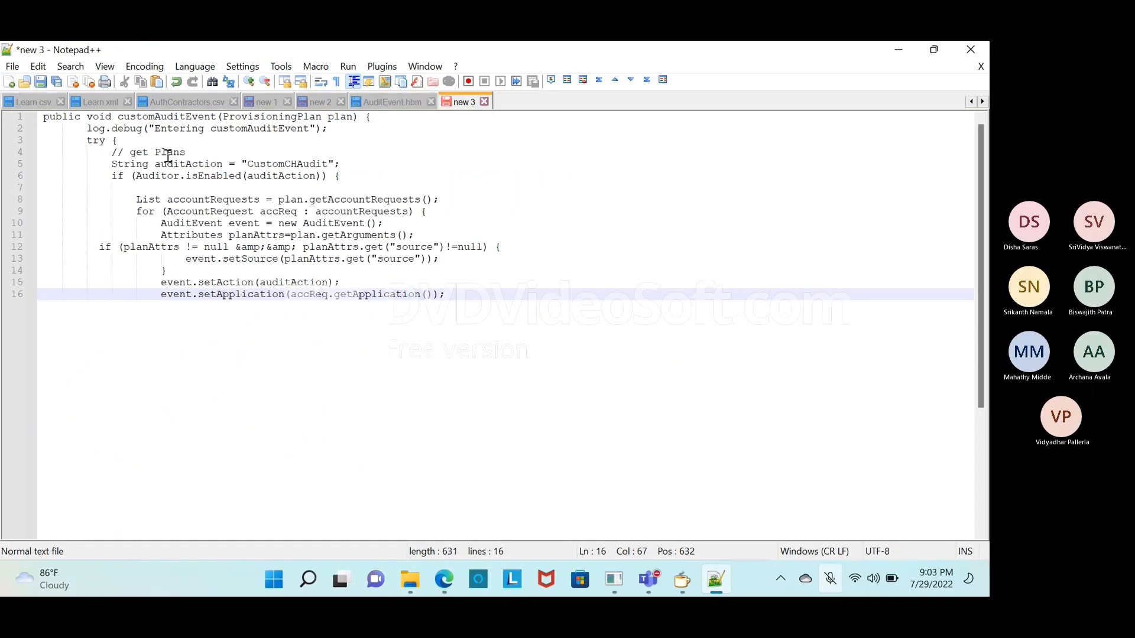
- Delete the pasted code from the planAttrs null check through the event.setApplication line
double_click(111, 151)
left_click(358, 178)
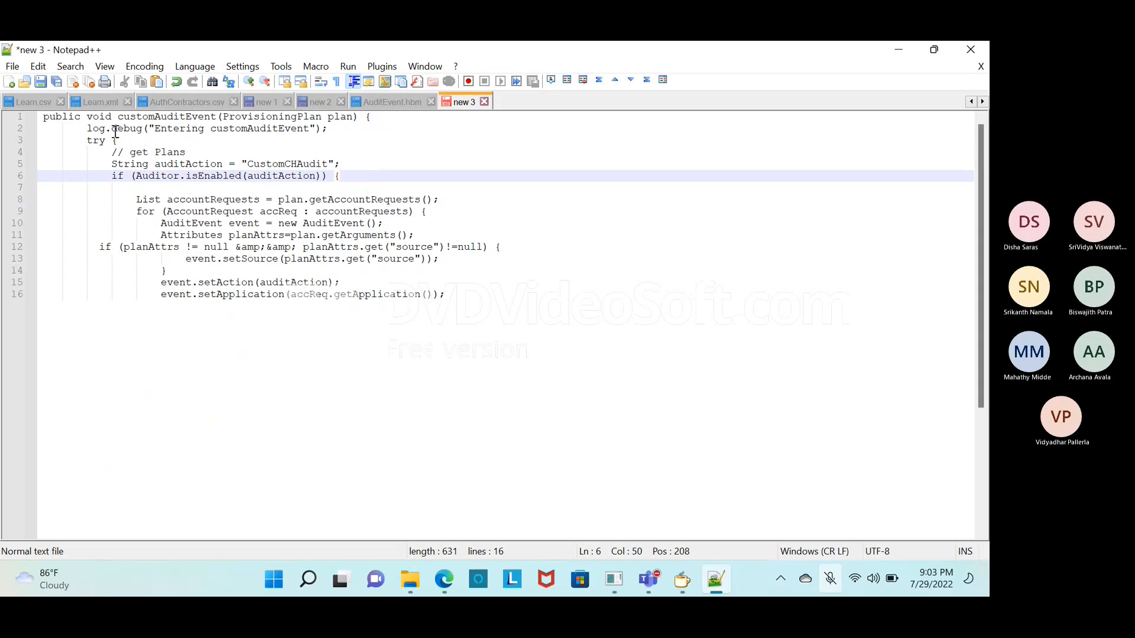
left_click(158, 118)
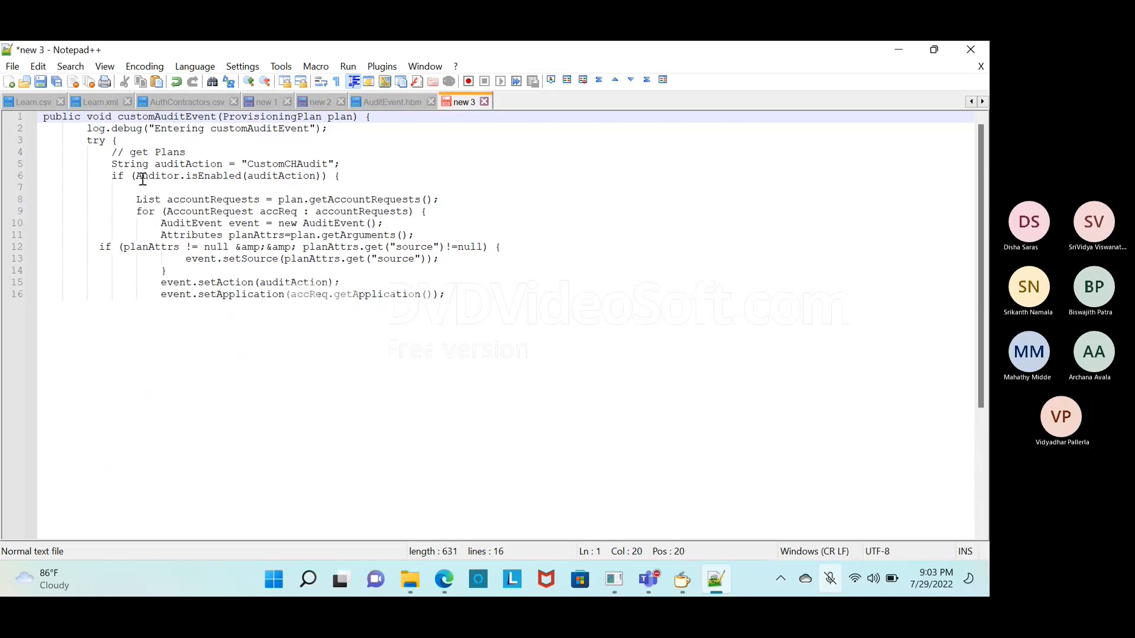
left_click(210, 165)
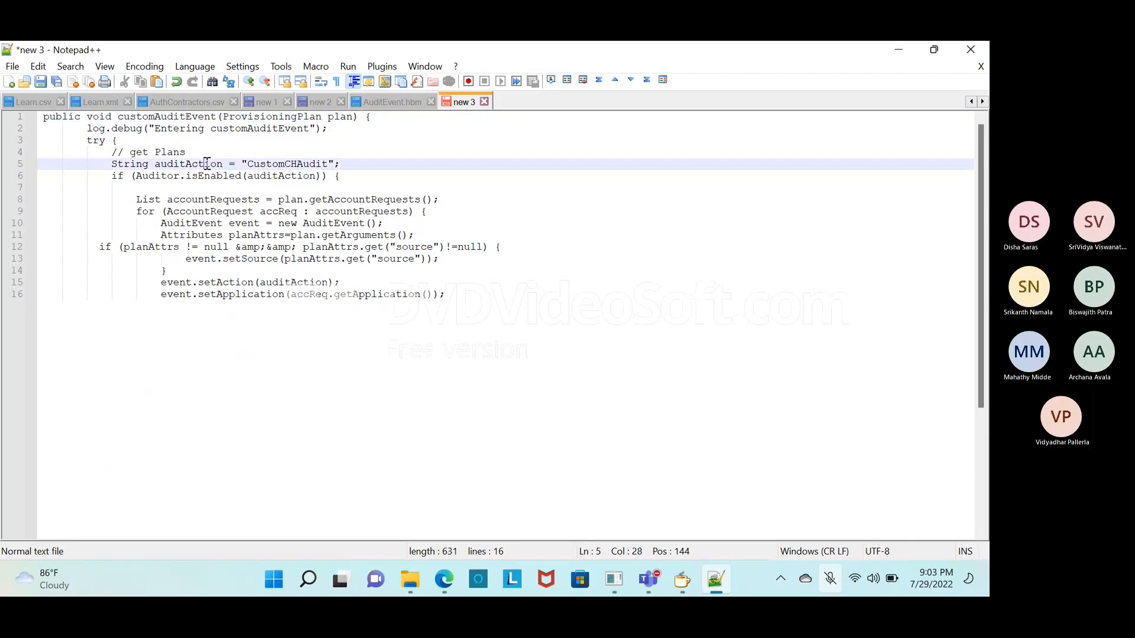
left_click(147, 178)
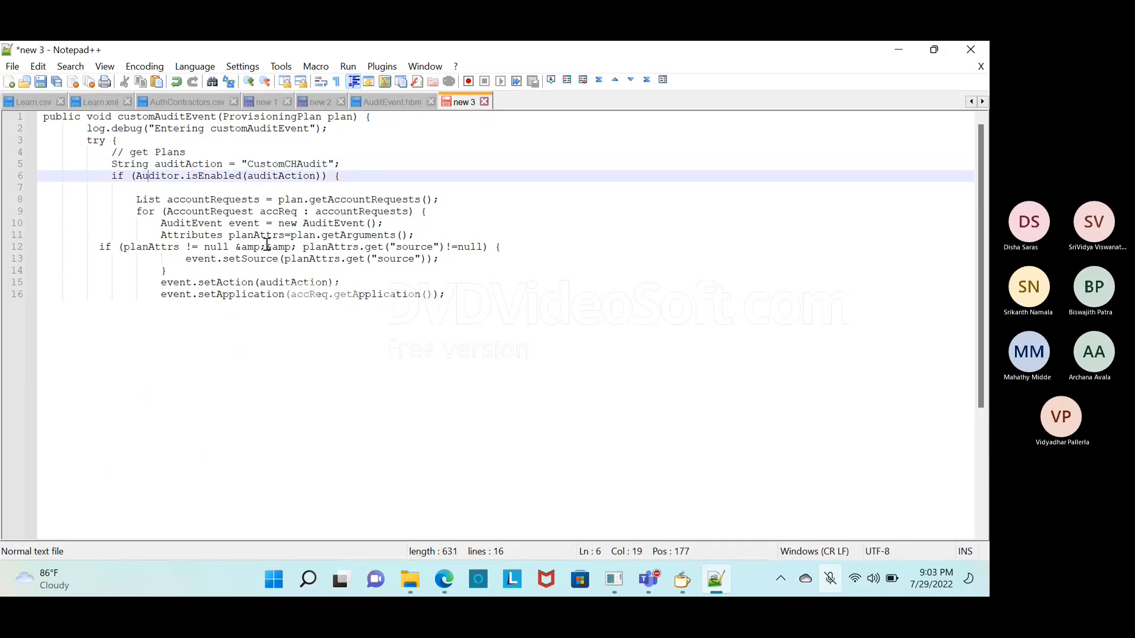
key("ctrl+End")
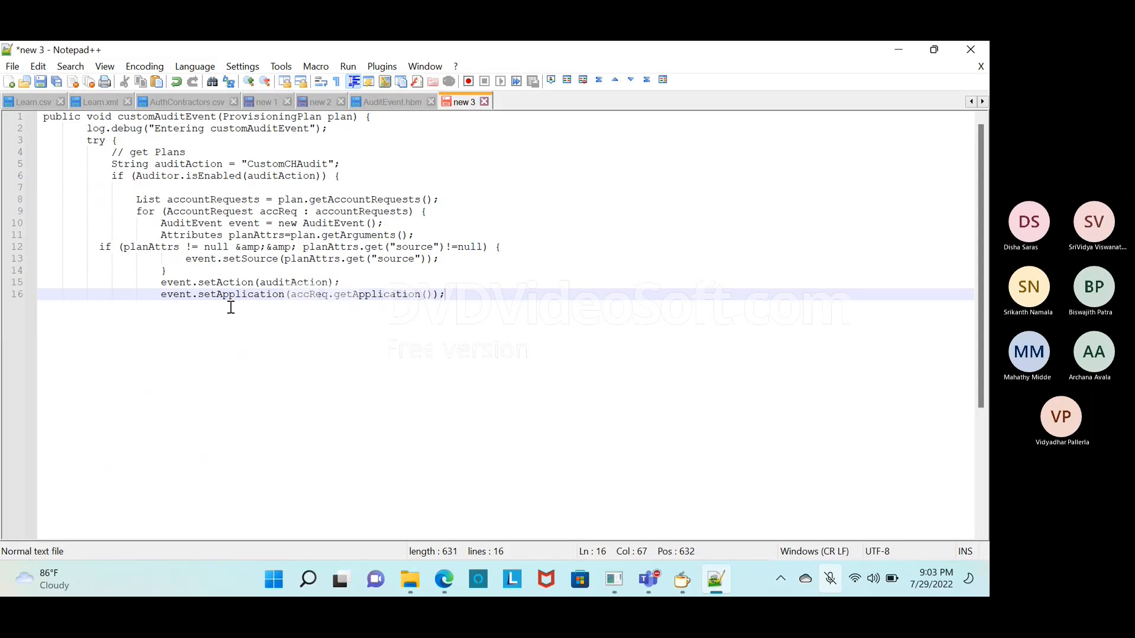
left_click_drag(459, 299, 102, 251)
key("Delete")
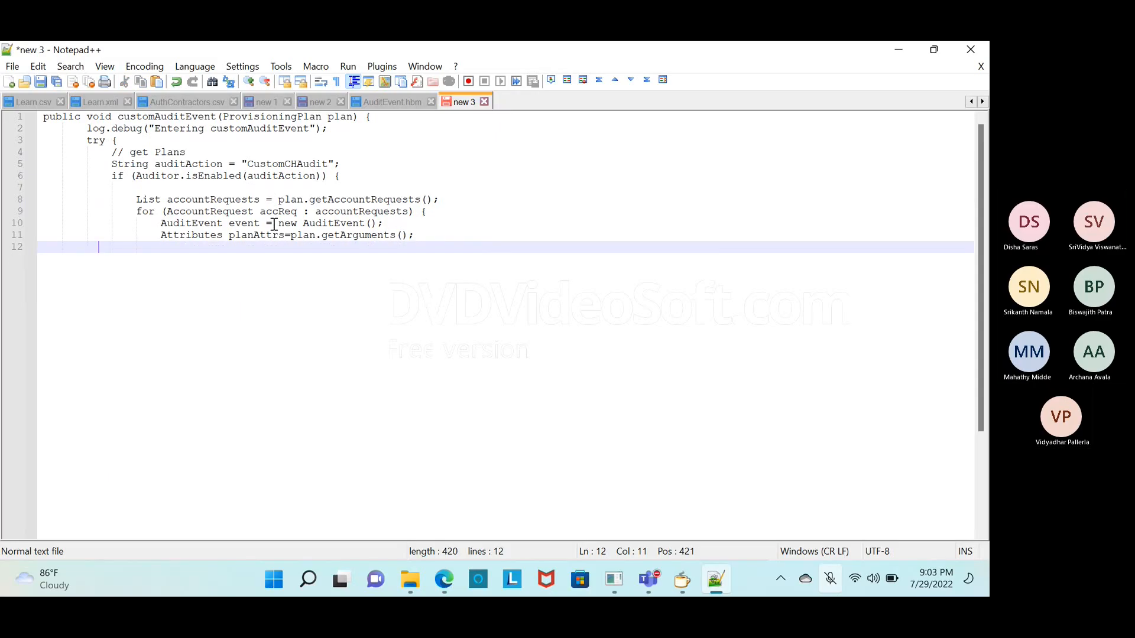
- Add two blank lines below the Auditor.isEnabled(auditAction) condition
left_click(354, 176)
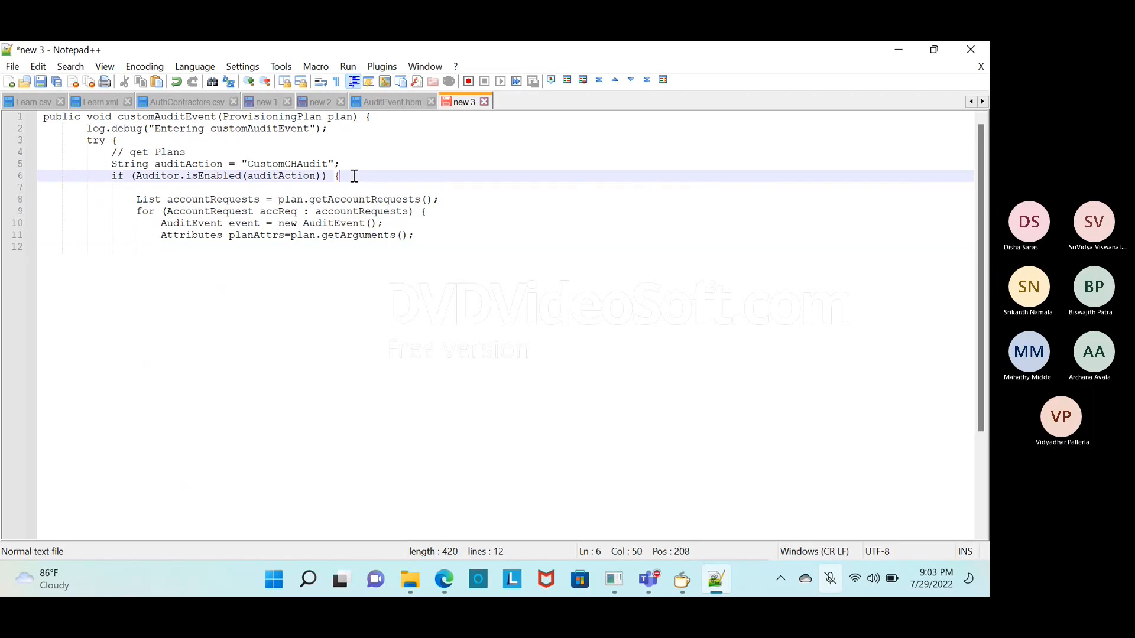
key("Return")
key("Return")
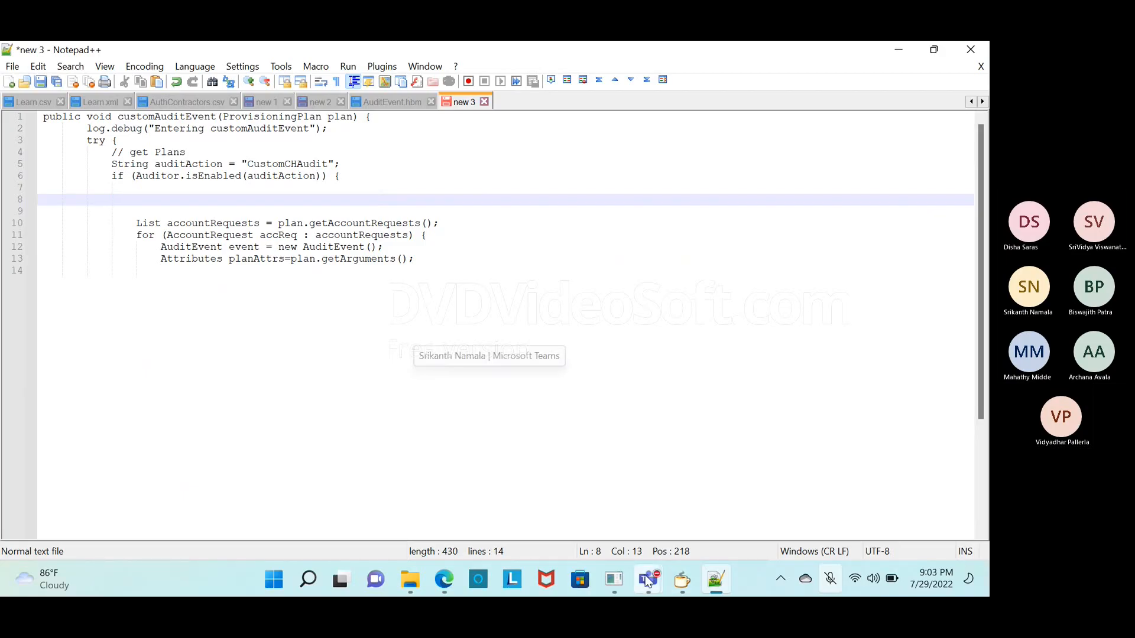
- Switch to the browser and copy the Identity, Application, IdentityService and Link declarations from the Ecard block of the Common RuleLibrary rule
key("alt+Tab")
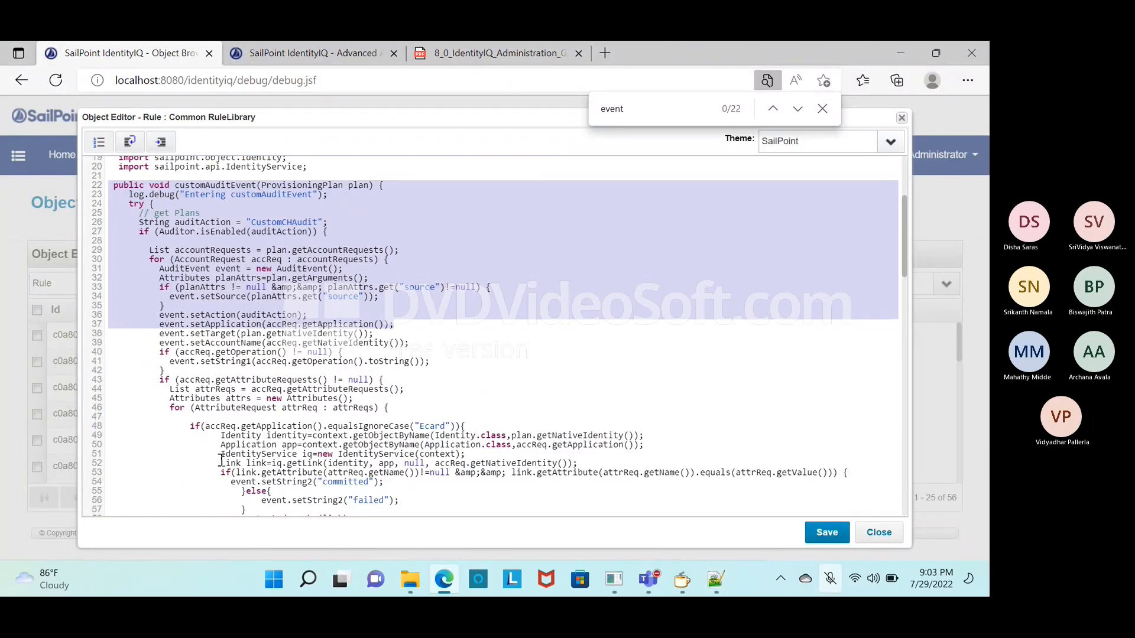
left_click_drag(220, 455, 390, 476)
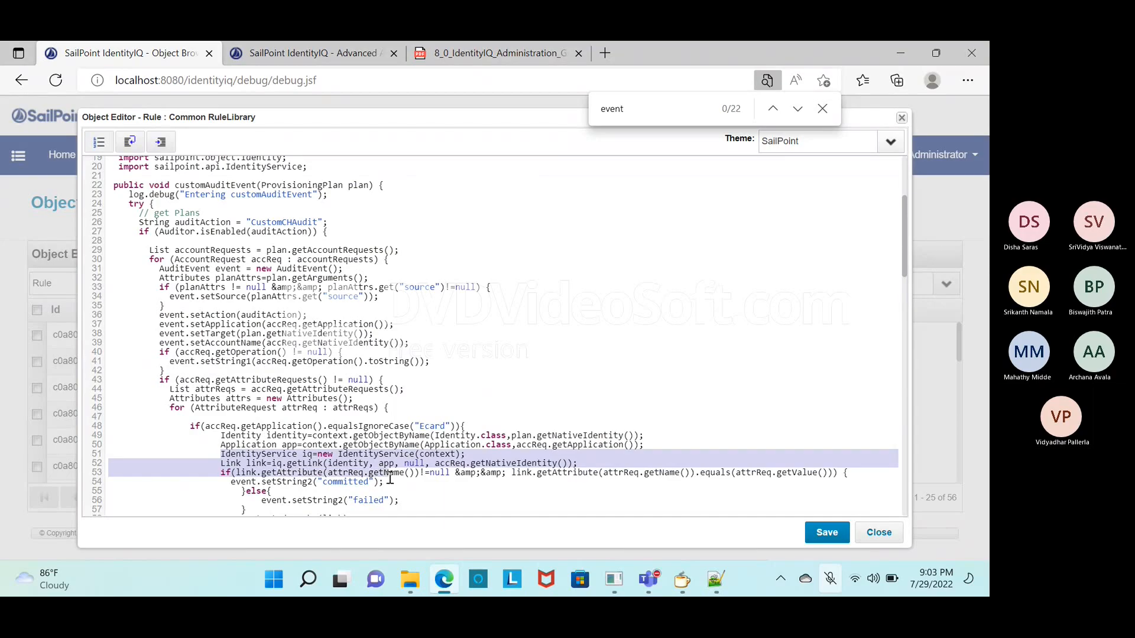
left_click_drag(211, 436, 774, 477)
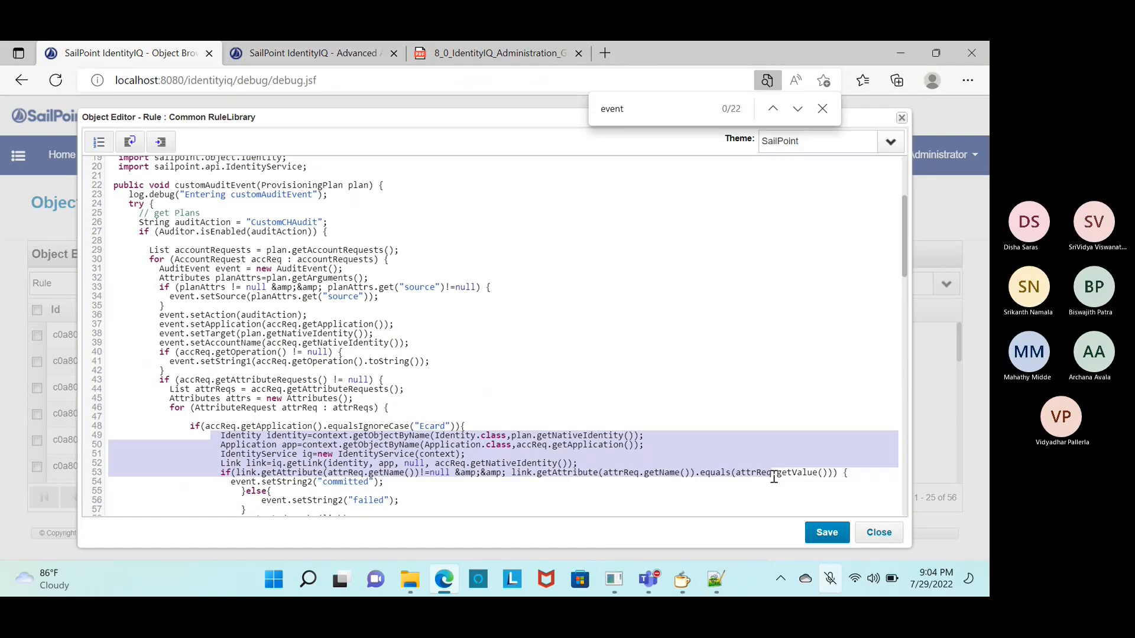
left_click_drag(774, 477, 634, 466)
key("ctrl+c")
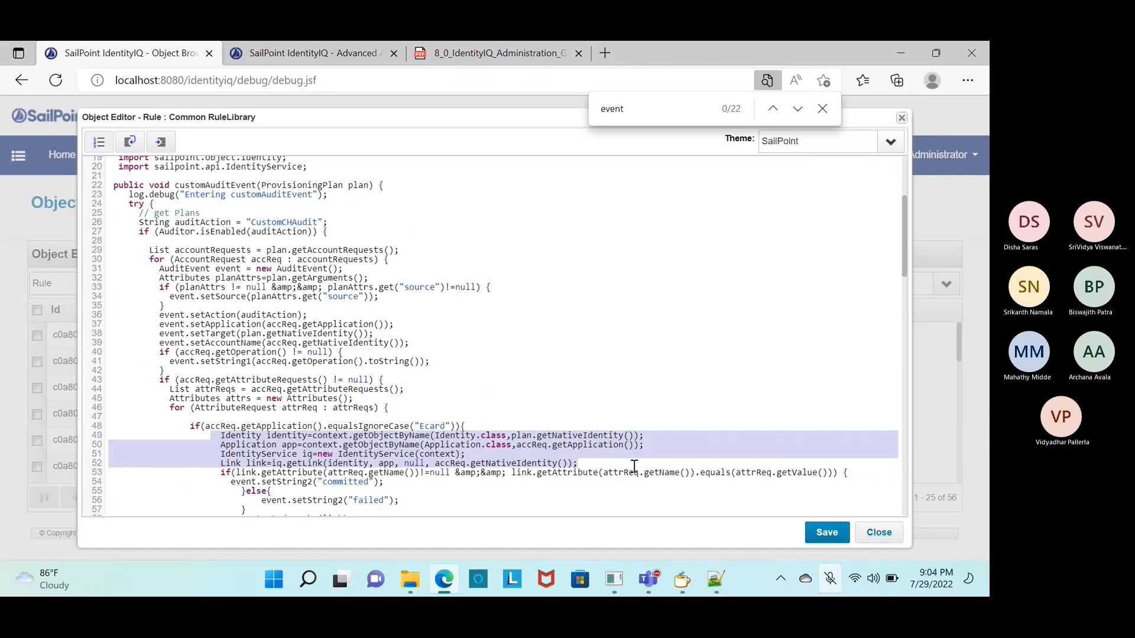
- Switch to Notepad++ and paste the four copied declarations inside the Auditor.isEnabled block, above the accountRequests list
key("alt+Tab")
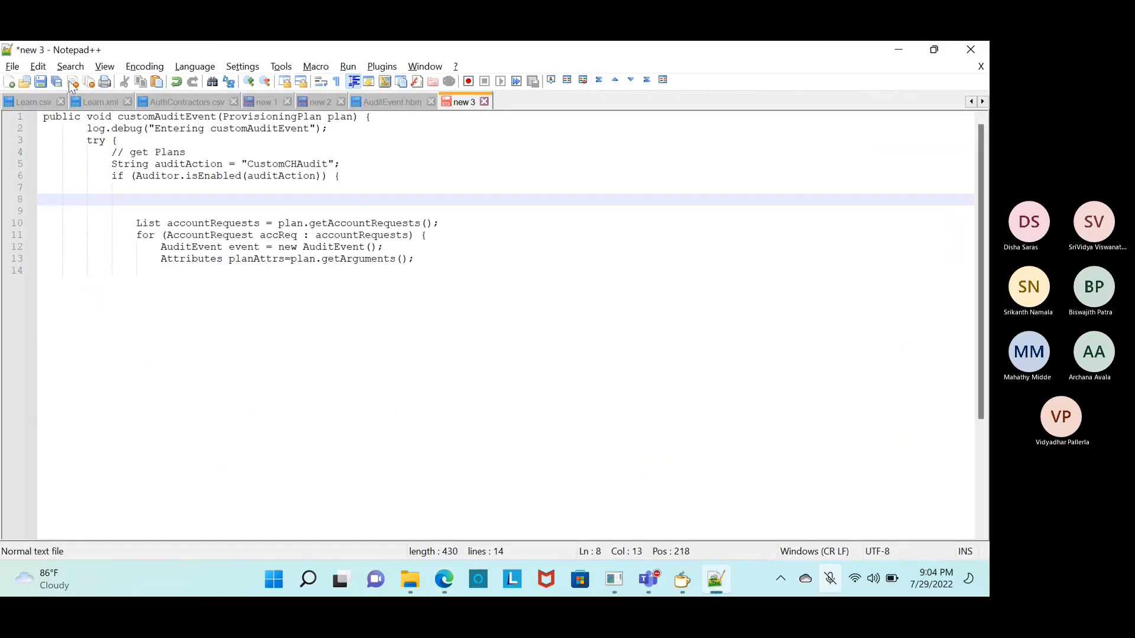
left_click(150, 207)
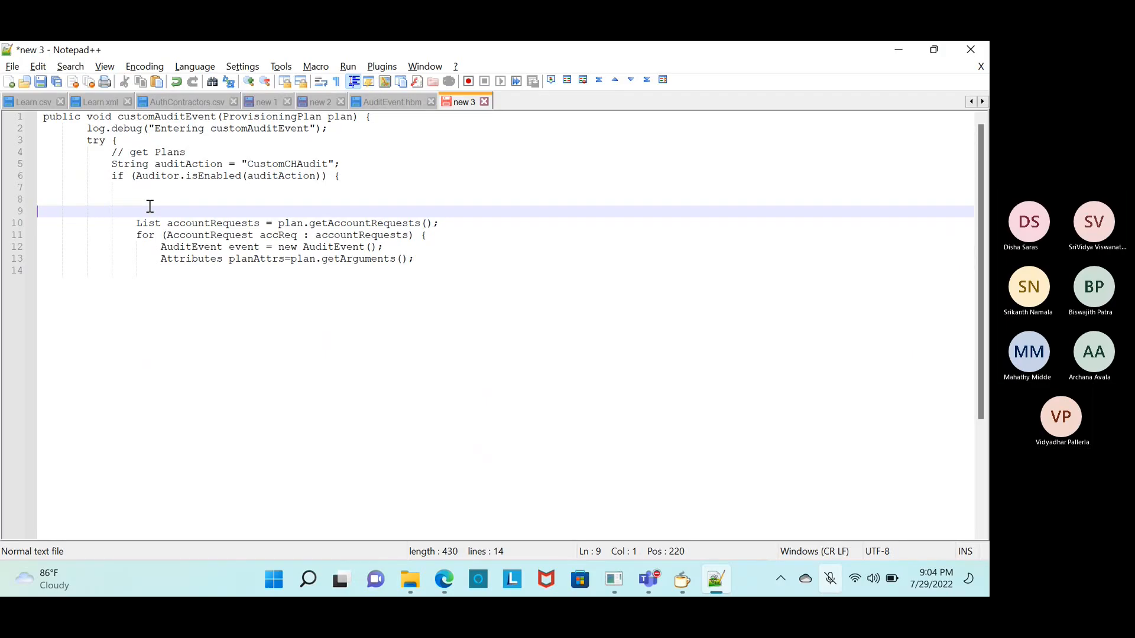
left_click(159, 188)
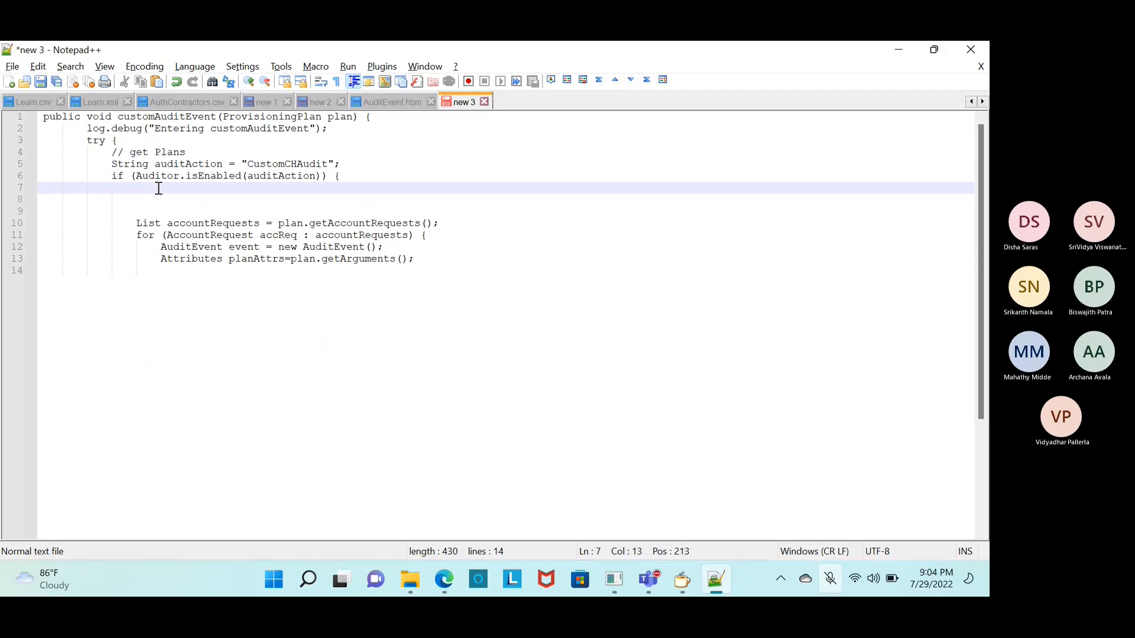
key("Return")
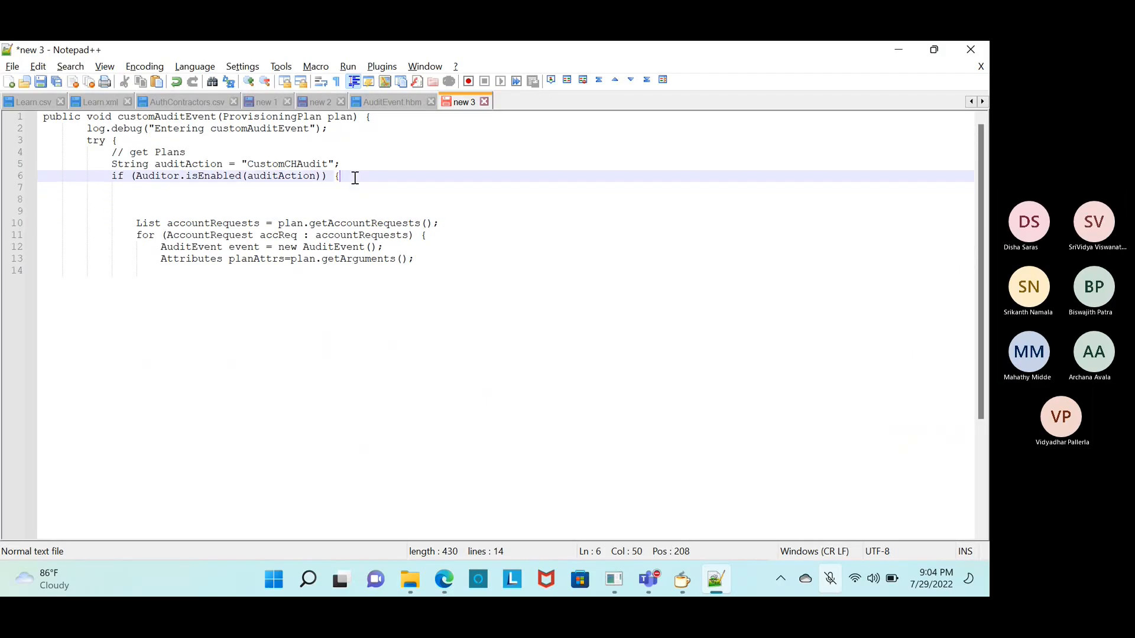
key("Up")
key("Return")
key("ctrl+v")
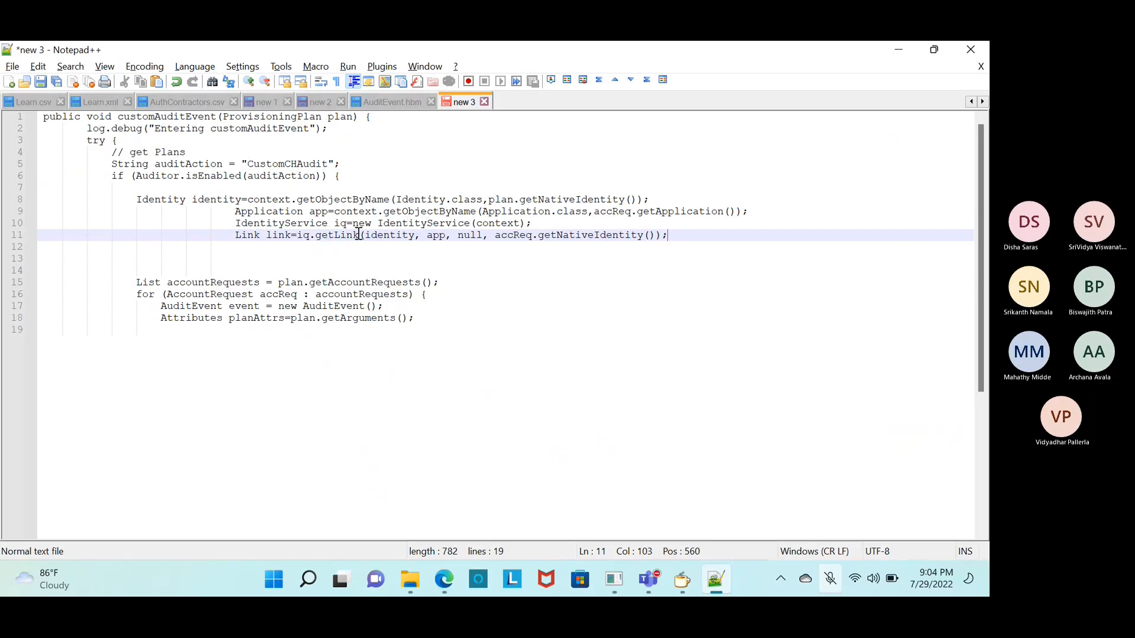
- Comment out the Link link=iq.getLink(...) line with //
left_click(241, 236)
type("//")
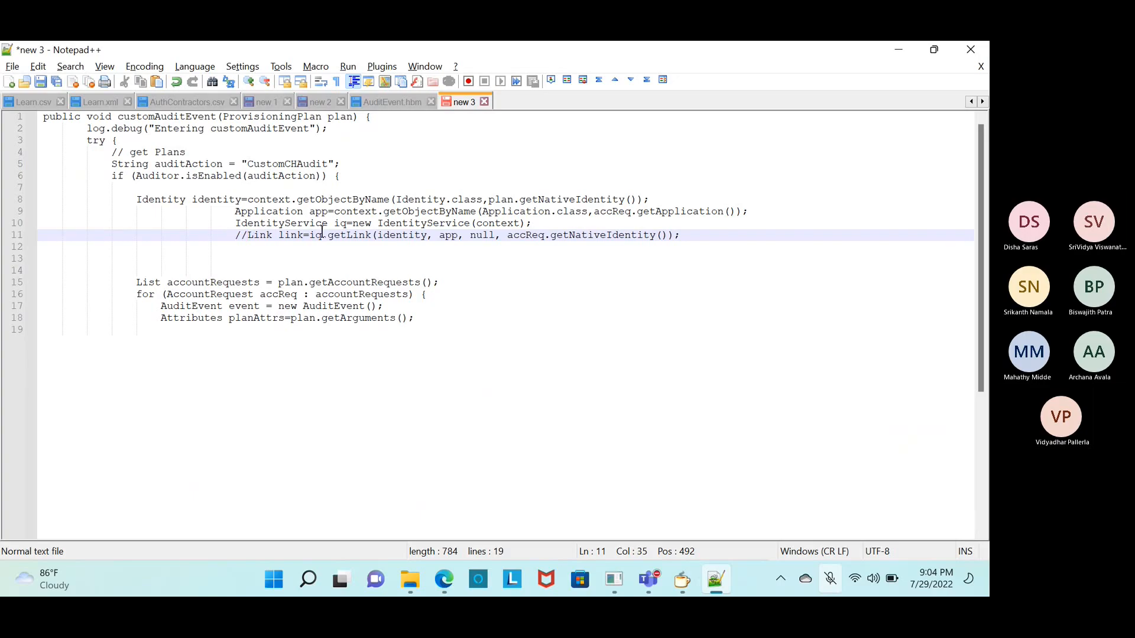
left_click(486, 228)
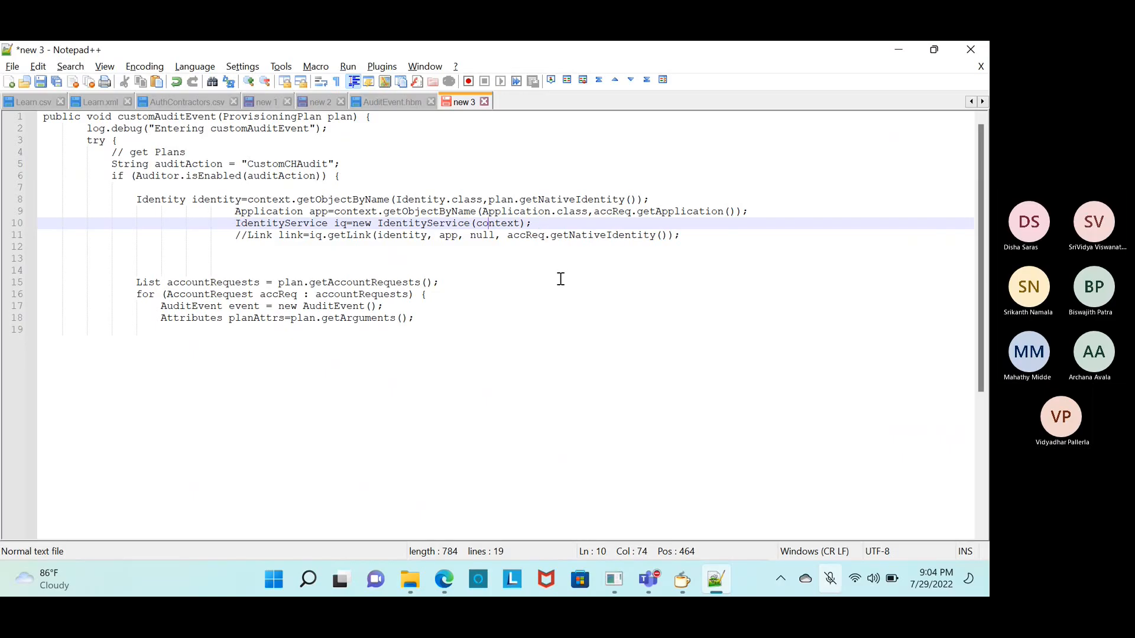
- Add the line event.getString1(); below the planAttrs declaration inside the for loop
left_click(429, 318)
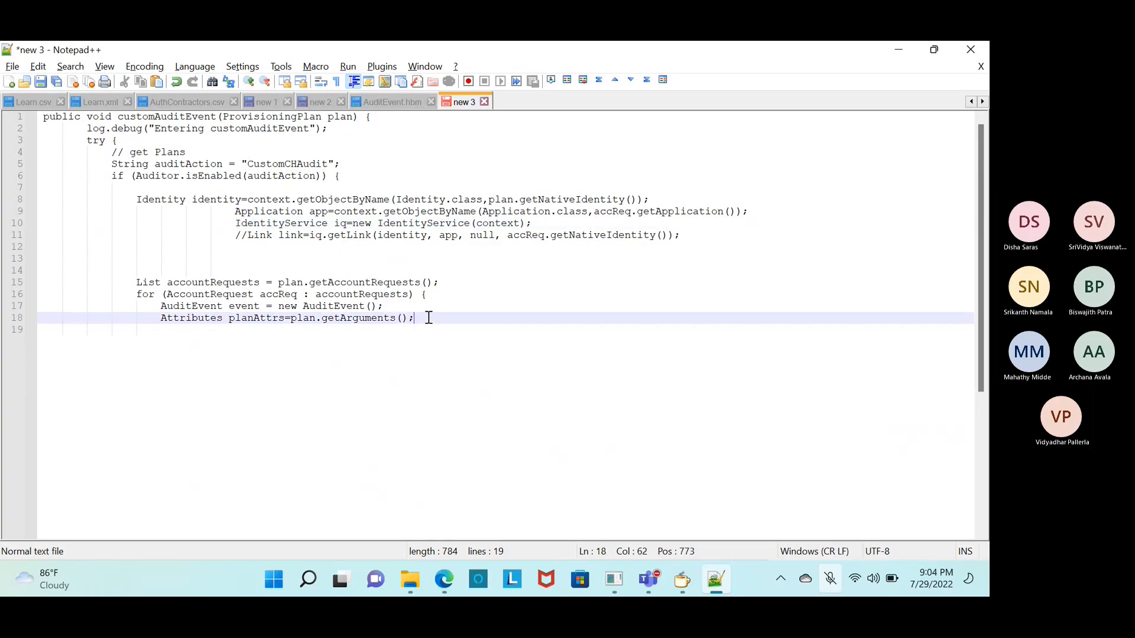
key("Return")
type("event")
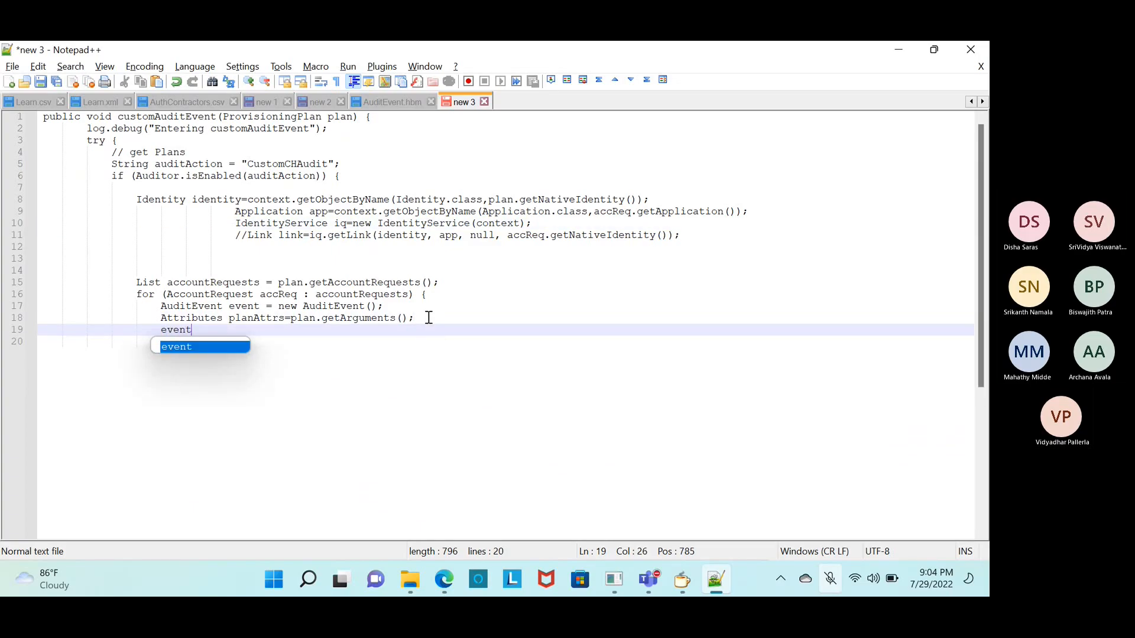
type(".get")
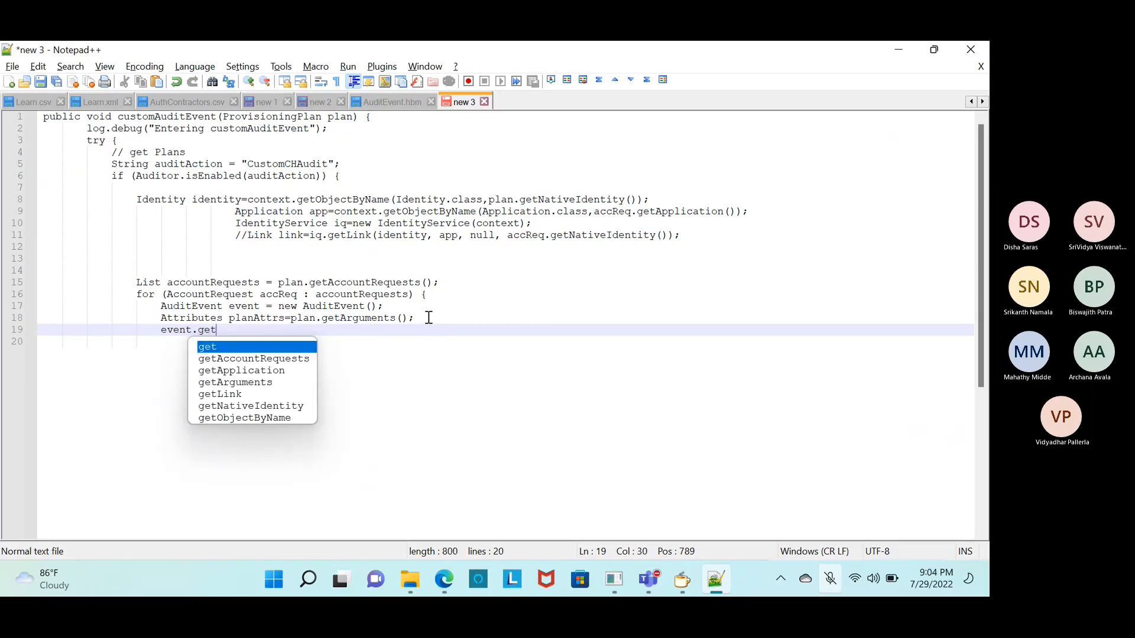
type("String1")
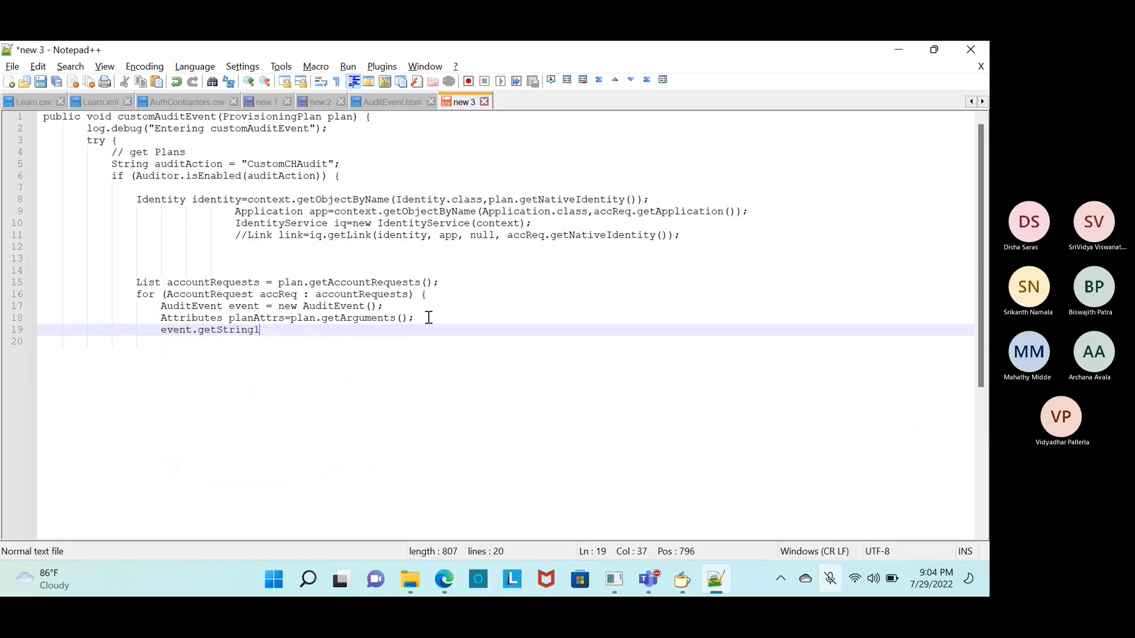
type("();")
- Wrap event.getString1() inside the for loop in a log.error() call, closing it with a second parenthesis before the semicolon
key("Left")
key("Left")
key("ctrl+Left")
key("ctrl+Left")
key("ctrl+Left")
type("log")
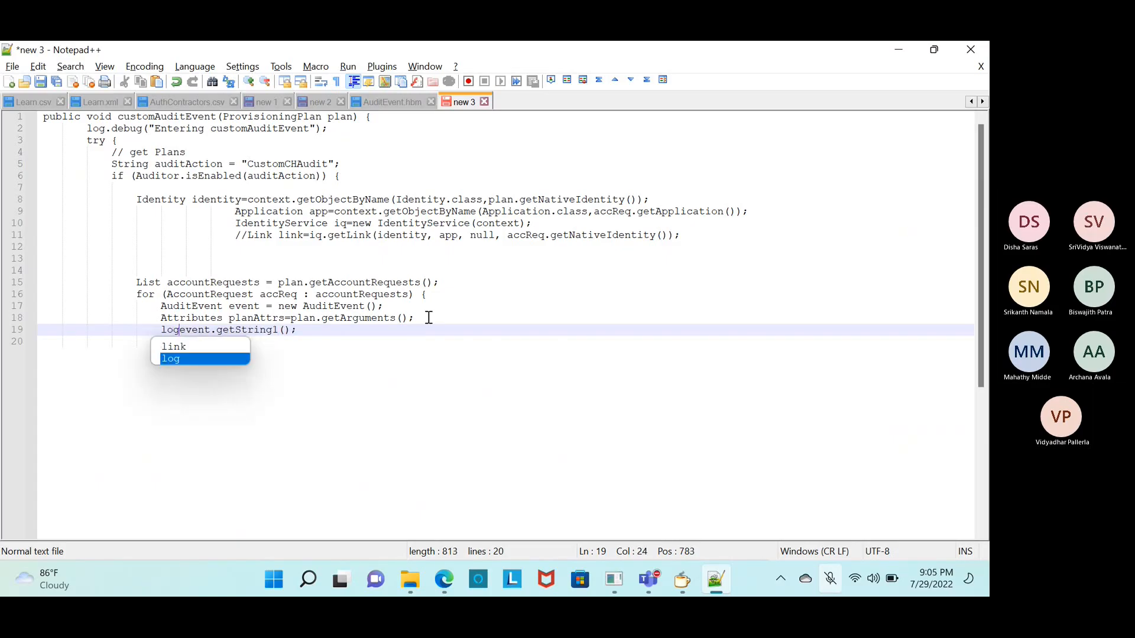
type(".error(")
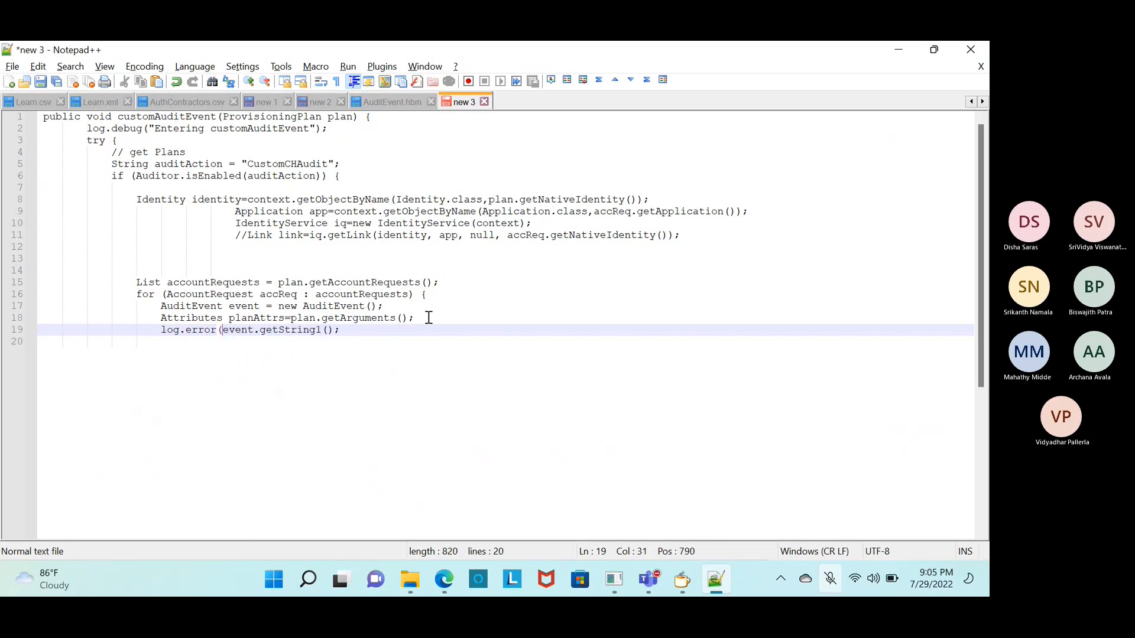
key("End")
type(")")
key("Left")
key("BackSpace")
type(")")
- Place the insertion point on the empty line between the commented Link line and the accountRequests list
key("Up")
key("Up")
key("Up")
key("Up")
key("Up")
key("Up")
key("Up")
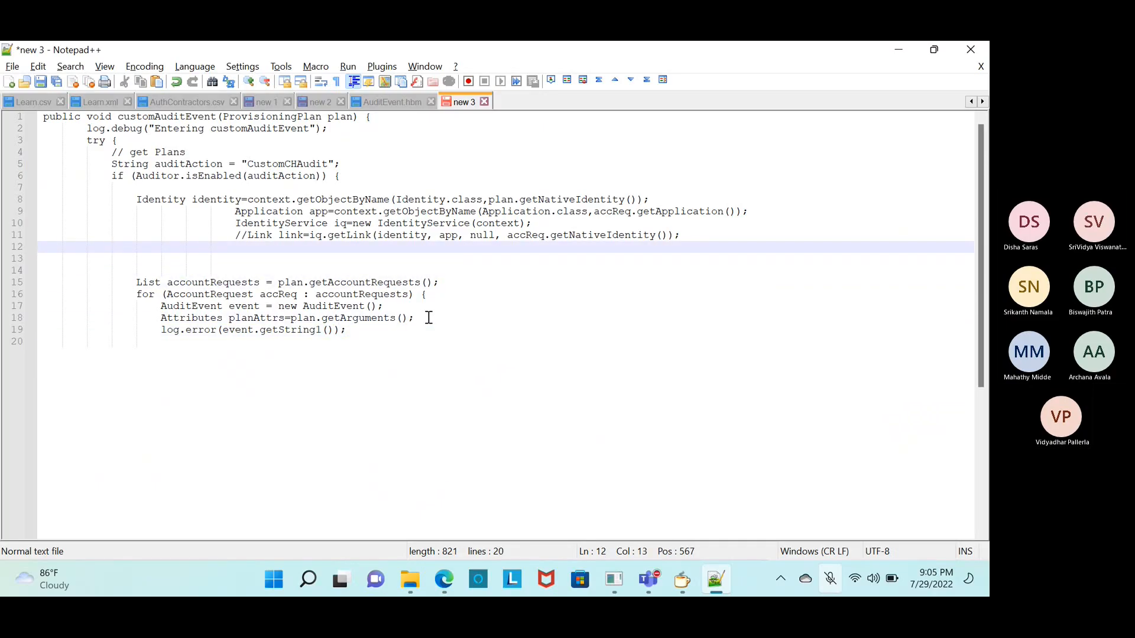
key("Up")
key("Down")
left_click(660, 212)
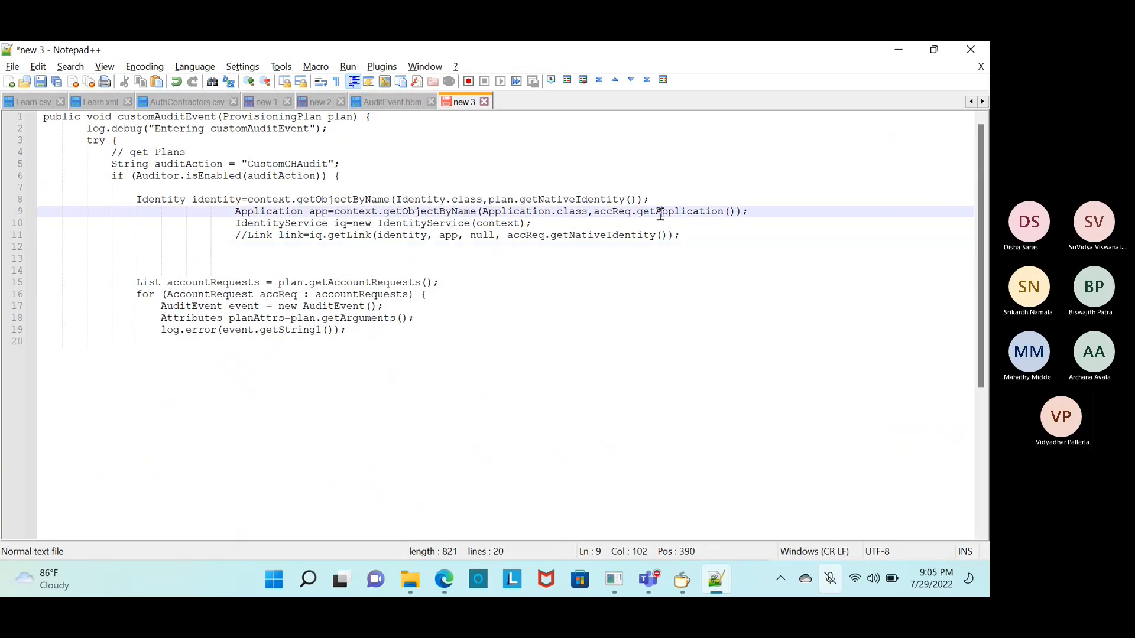
left_click(506, 215)
left_click(269, 255)
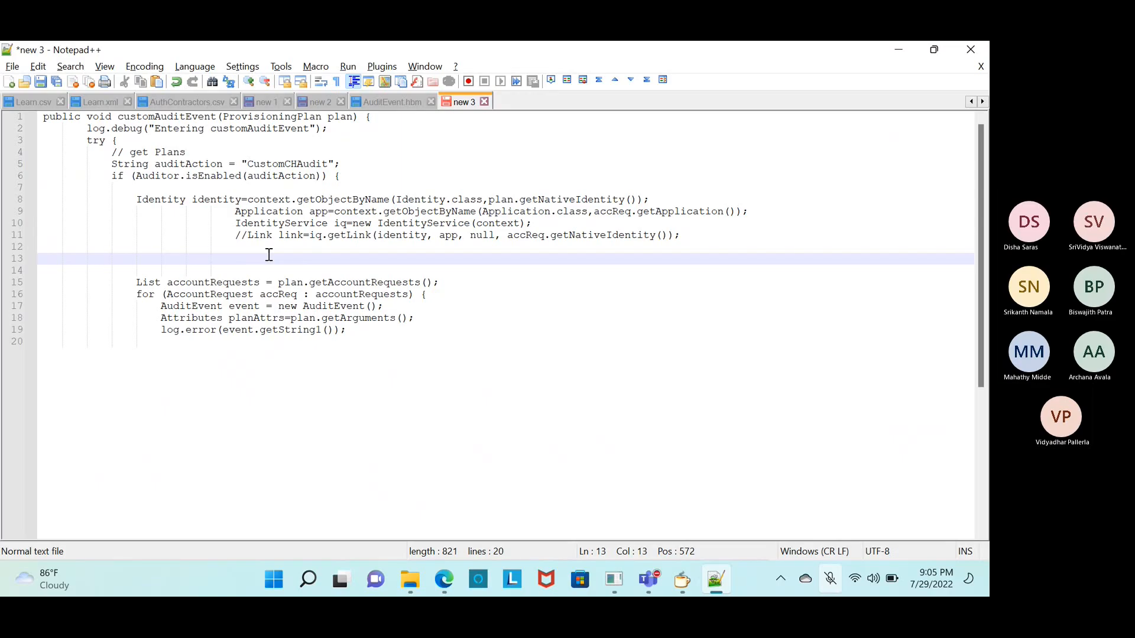
- Switch to the browser, close the Common RuleLibrary rule, and review the source code of the testExclusion rule before closing it
key("alt+Tab")
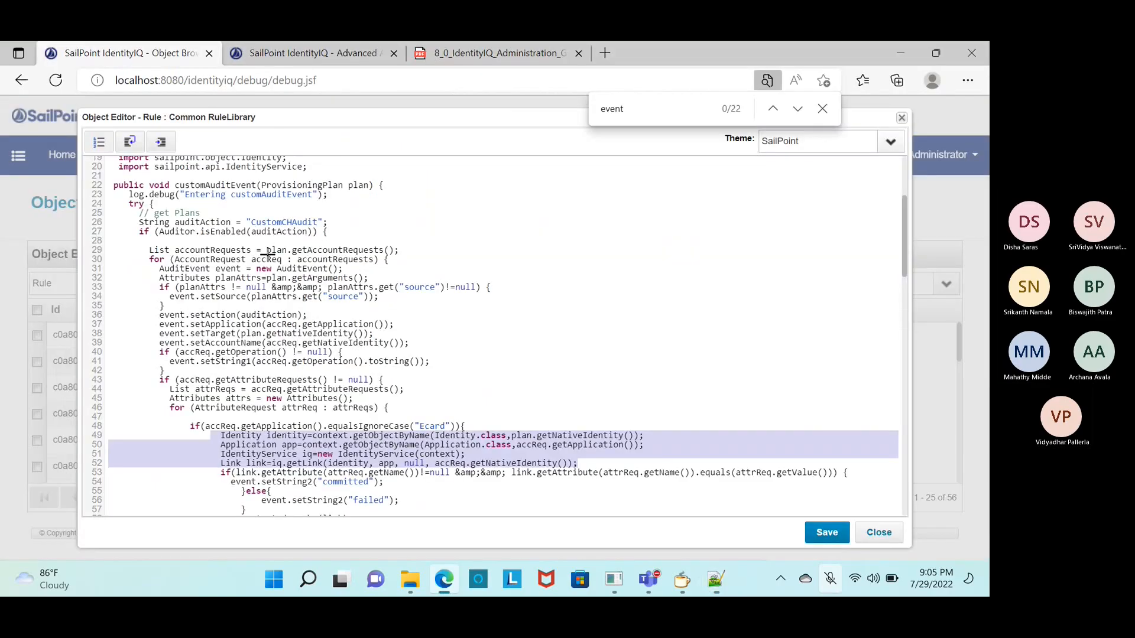
left_click(867, 539)
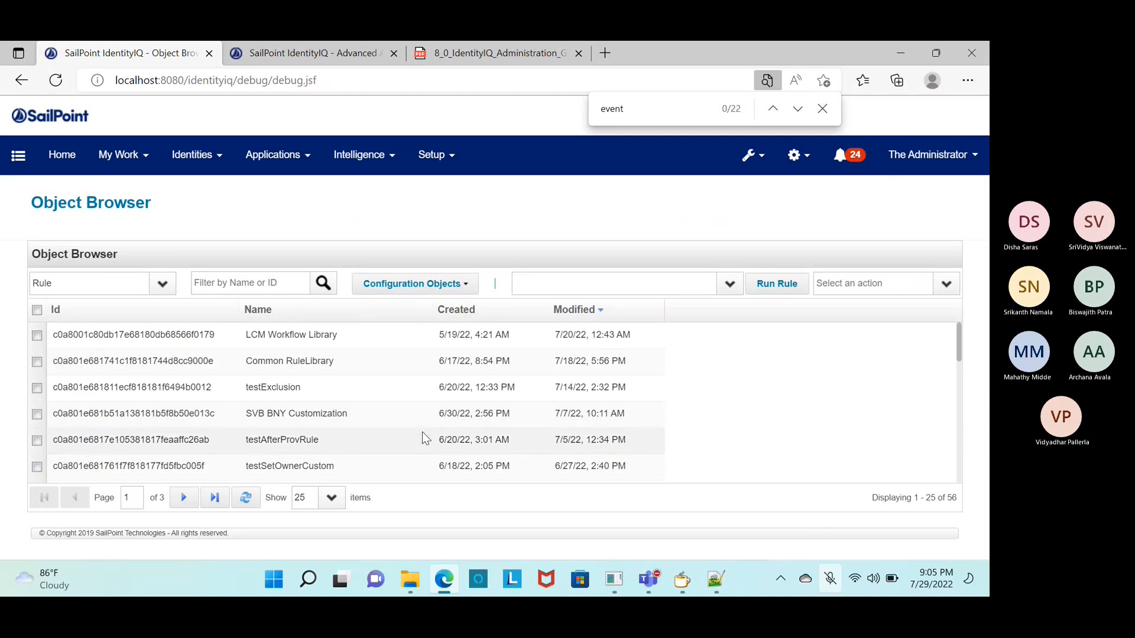
left_click(407, 399)
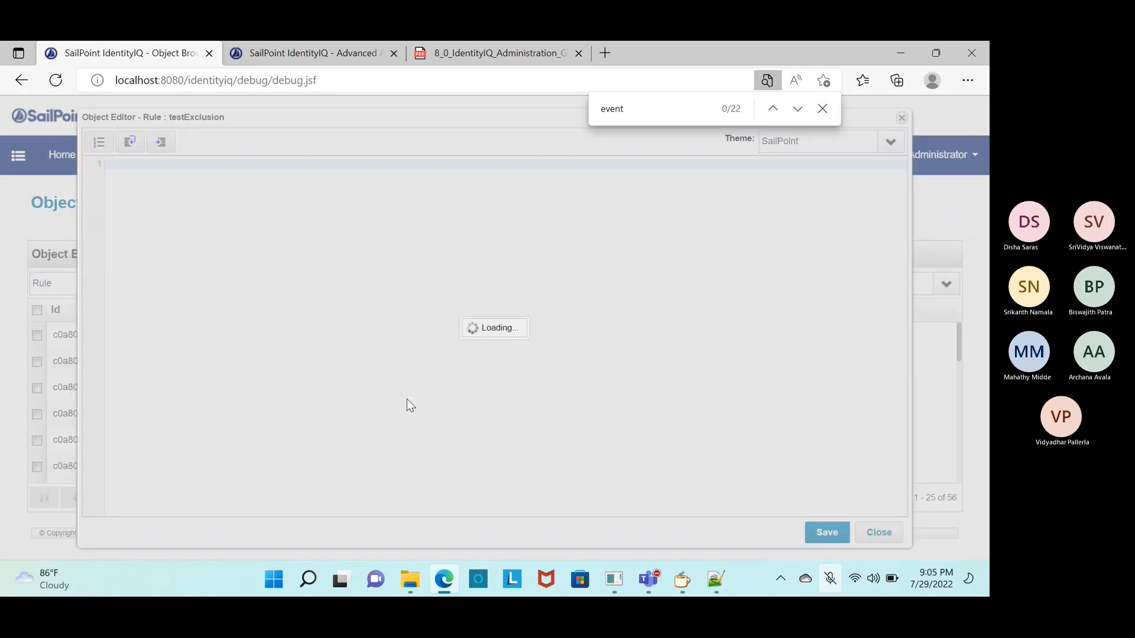
scroll(407, 398, "down", 5)
scroll(500, 334, "down", 6)
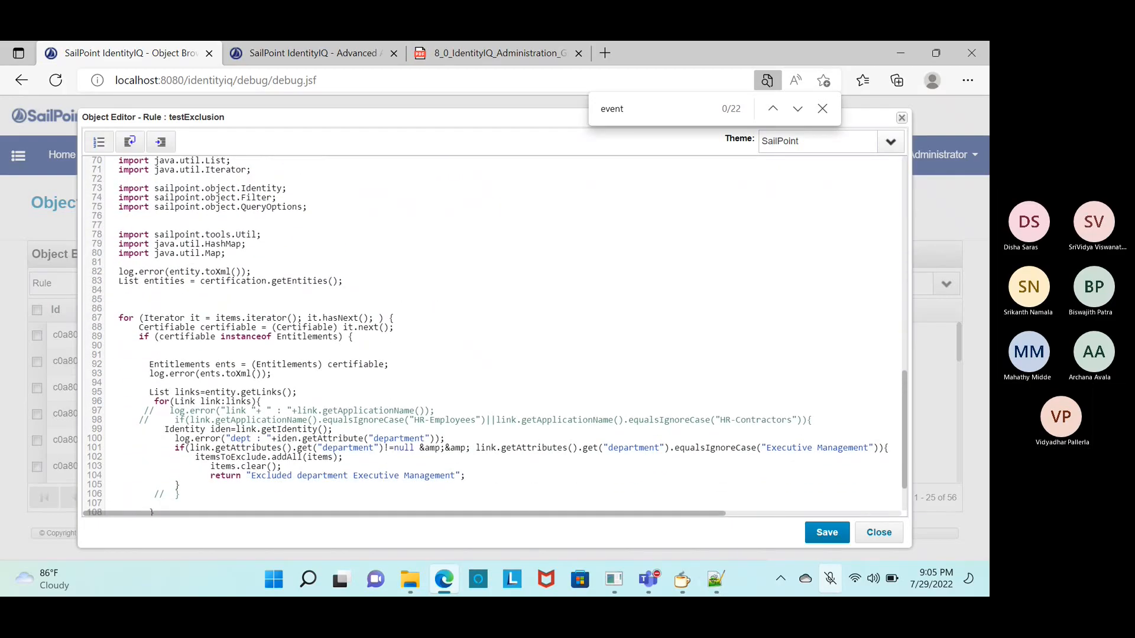
scroll(500, 334, "down", 1)
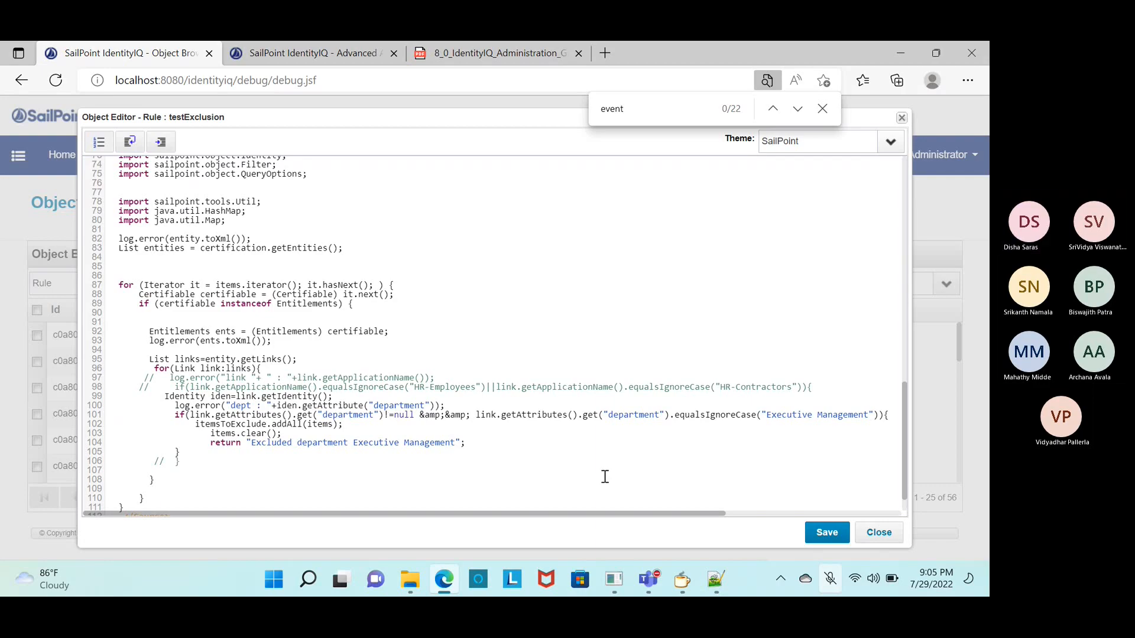
left_click(889, 532)
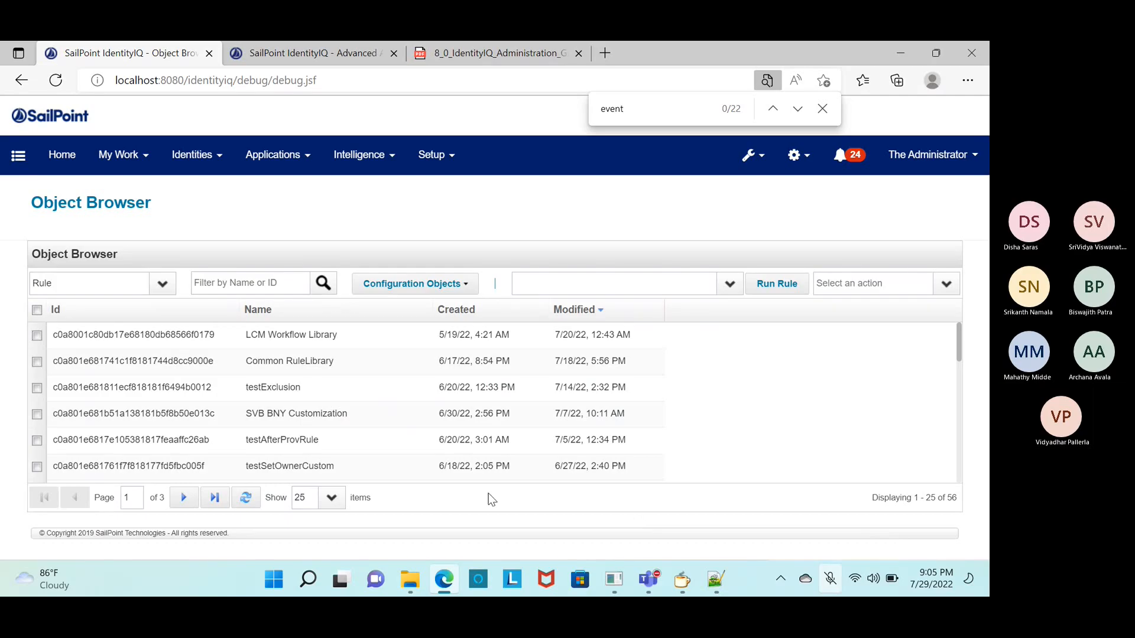
- Duplicate the Advanced Analytics page and load the IdentityIQ Javadoc at localhost:8080/identityiq/doc/javadoc/ in the copy
key("alt+Tab")
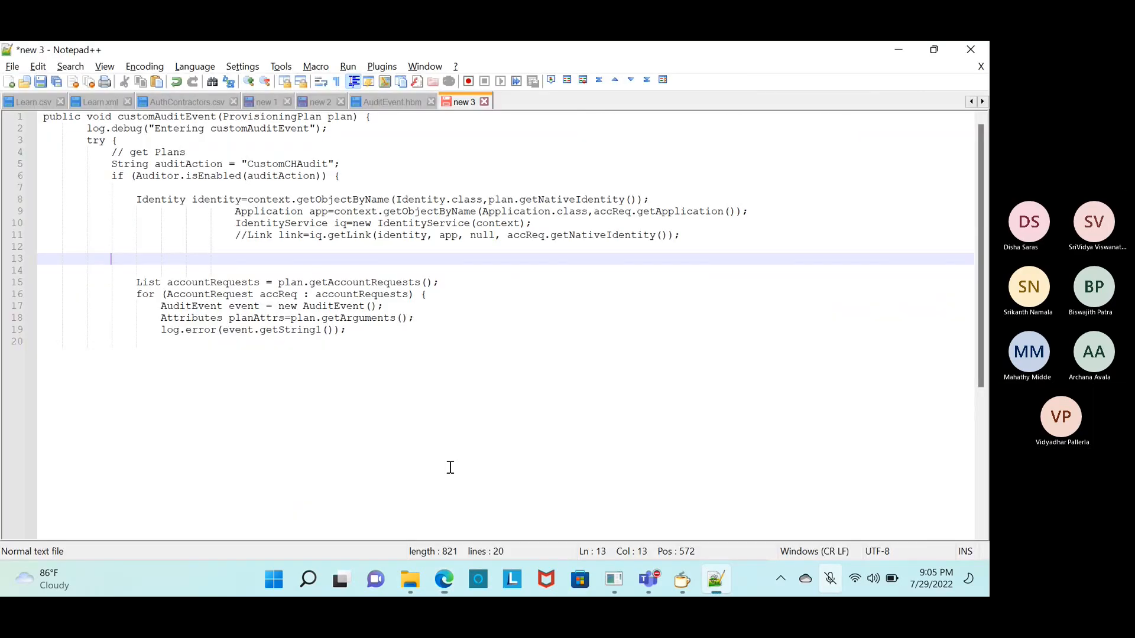
key("alt+Tab")
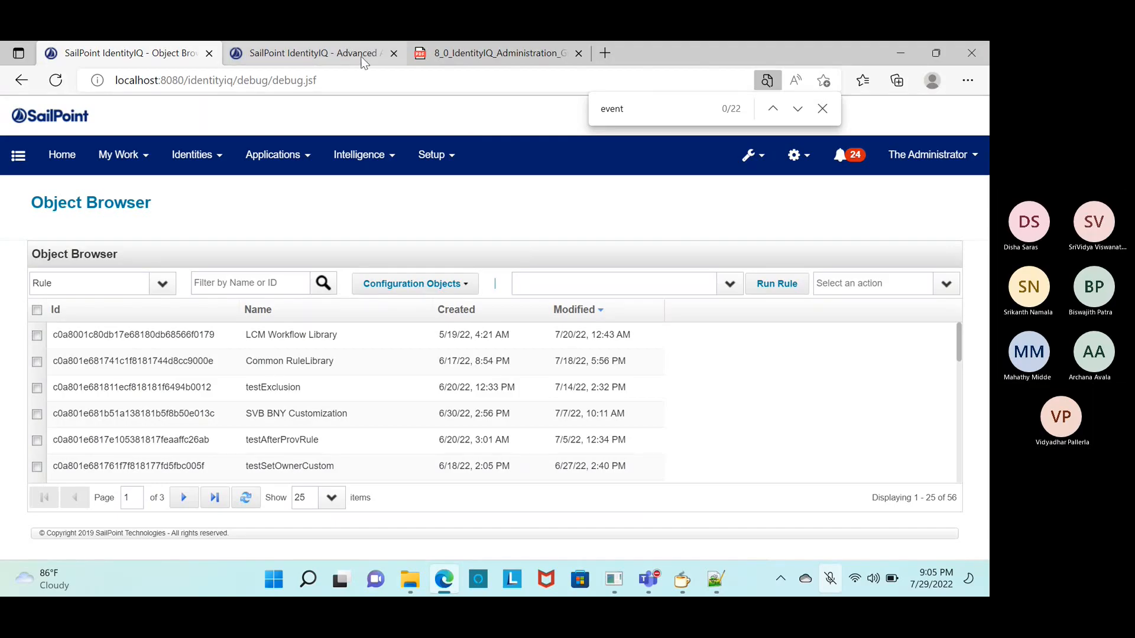
right_click(364, 62)
left_click(436, 173)
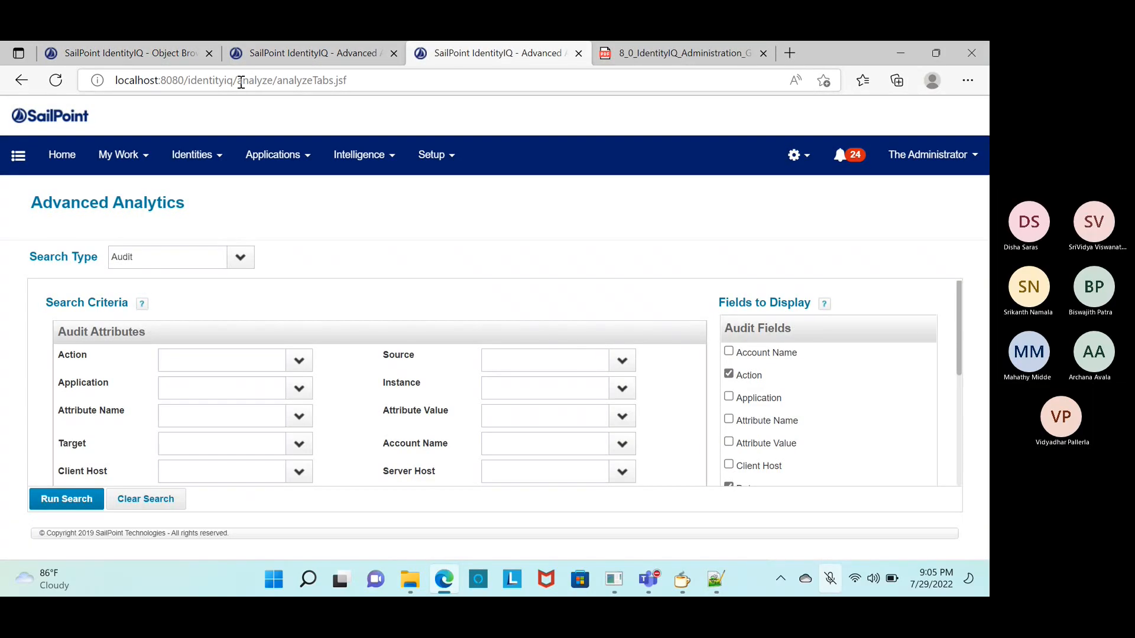
left_click_drag(238, 81, 571, 41)
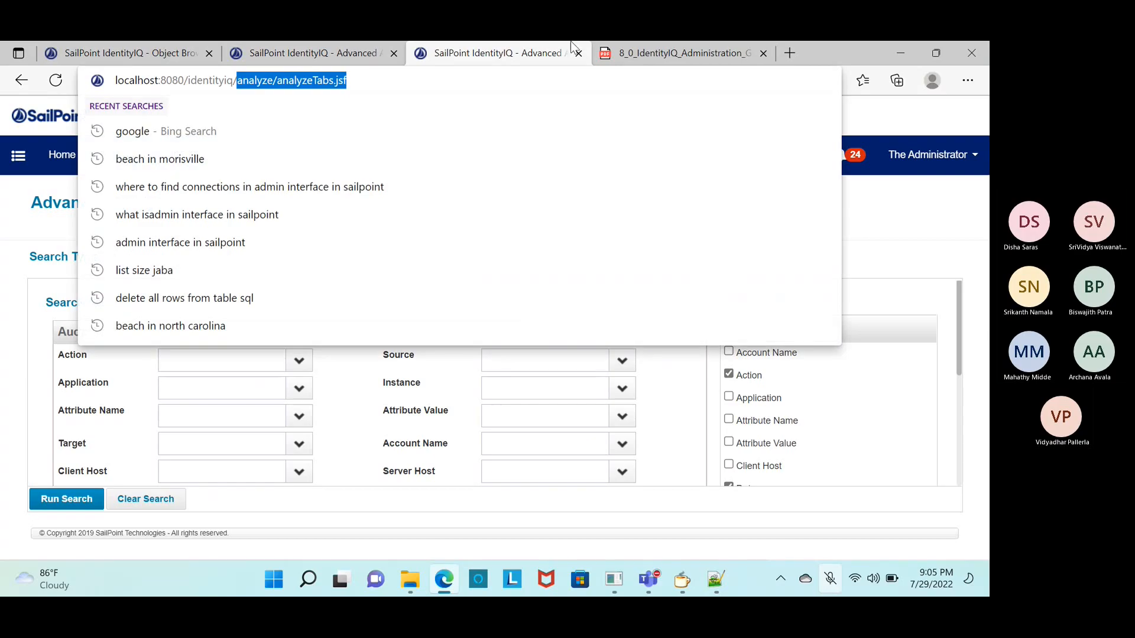
key("BackSpace")
type("doc")
key("Return")
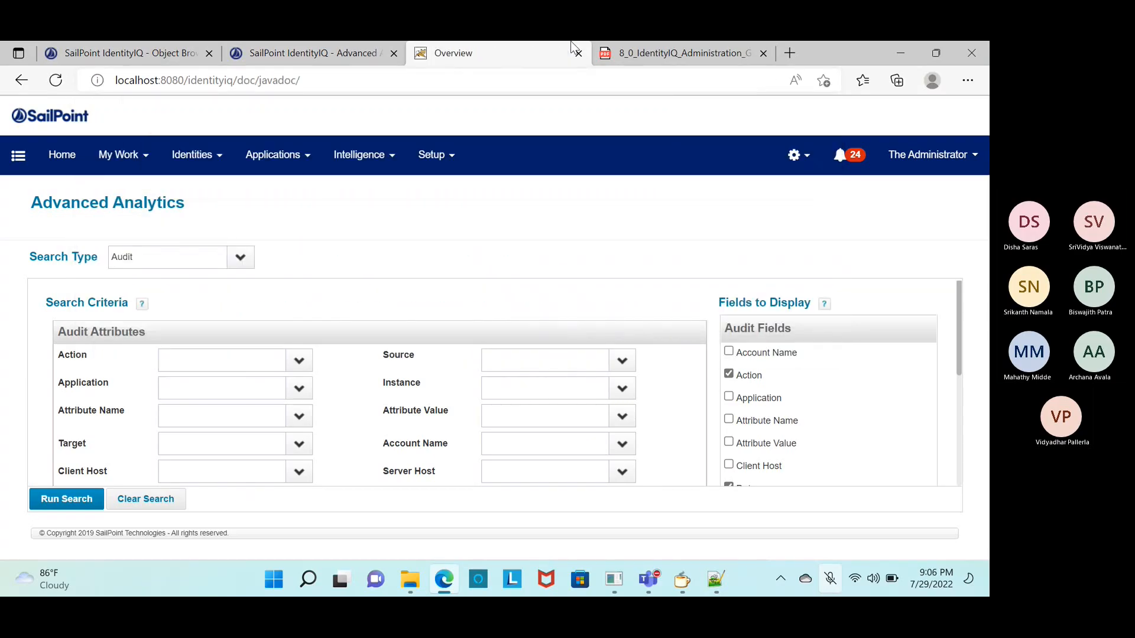
- Search the Javadoc class list for "audite" and open the AuditEvent class page
key("ctrl+f")
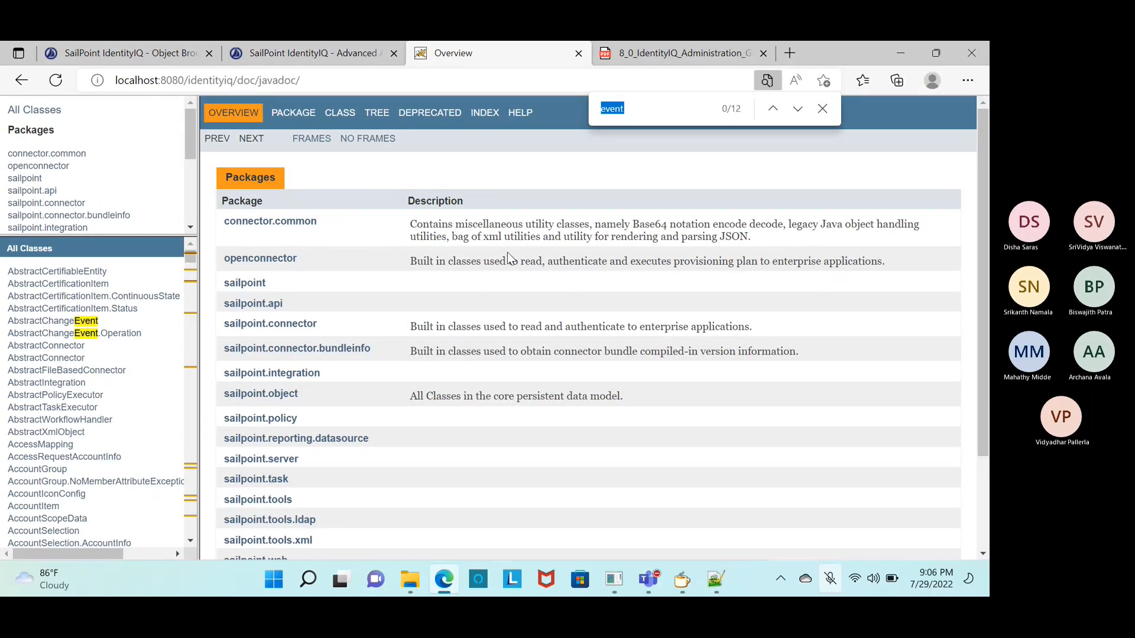
key("BackSpace")
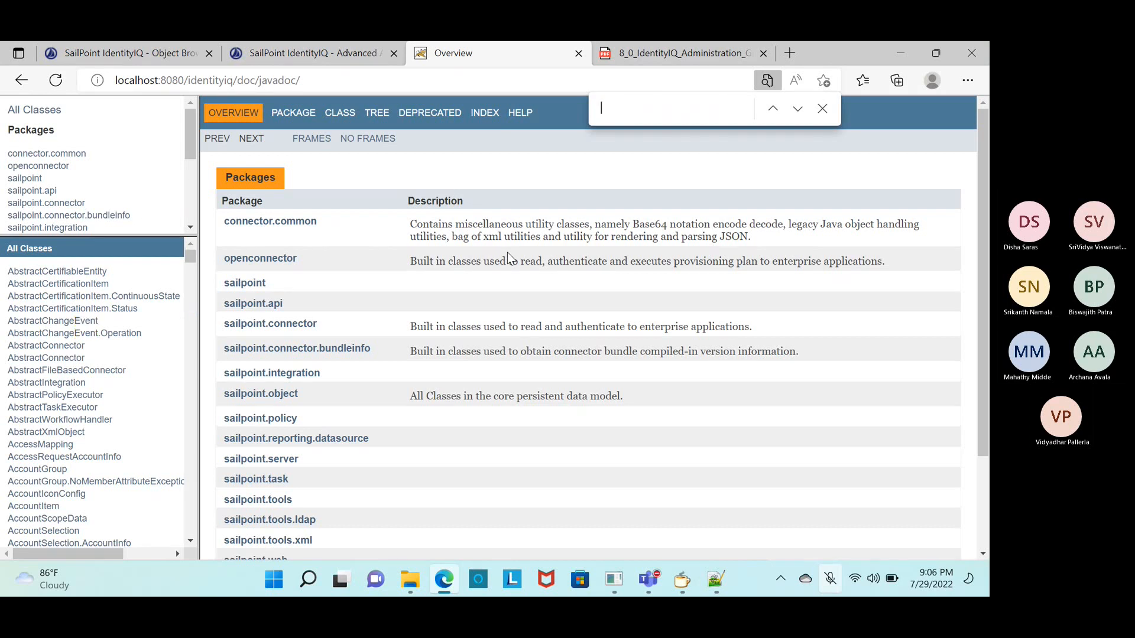
type("audite")
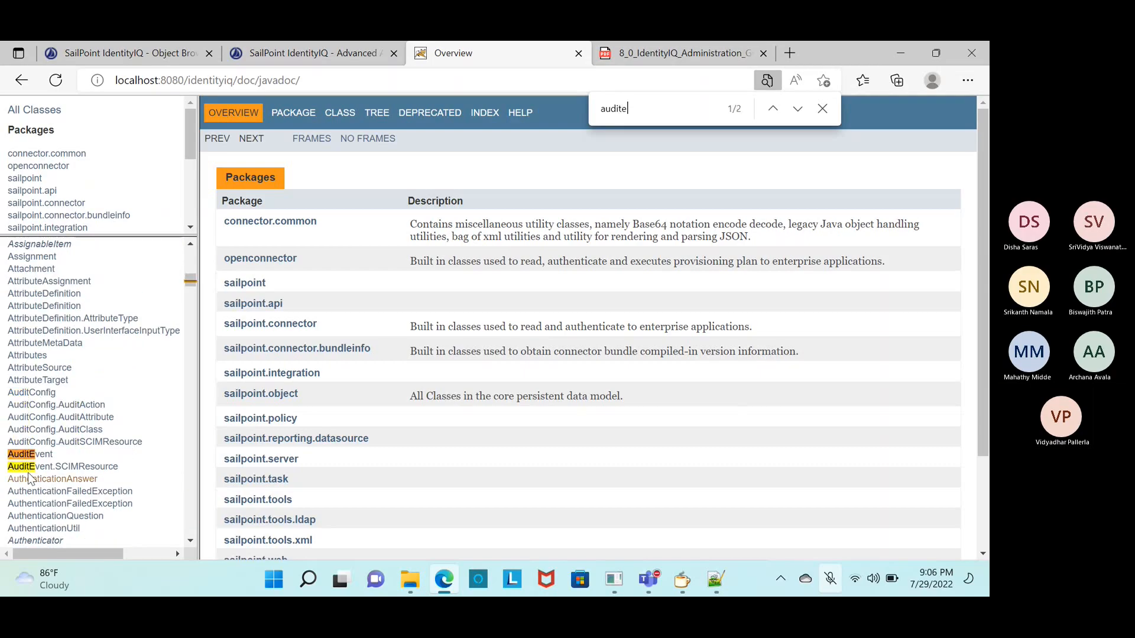
left_click(30, 455)
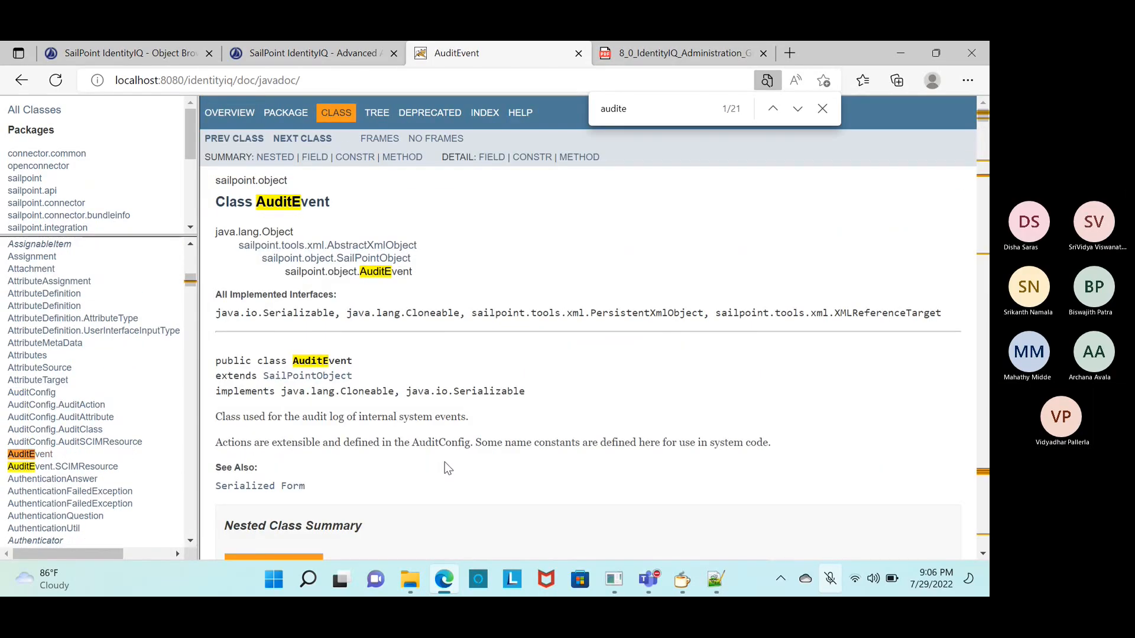
- Switch to Notepad++ and start the declaration "QueryOption qo =" on the empty line above the accountRequests list
key("ctrl+1")
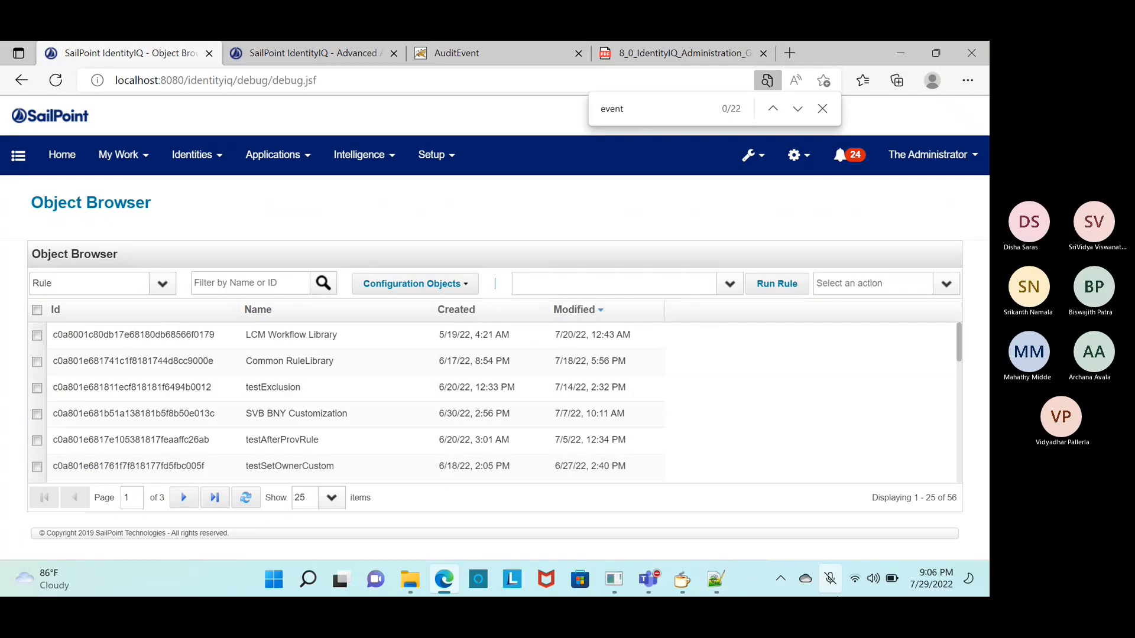
left_click(706, 583)
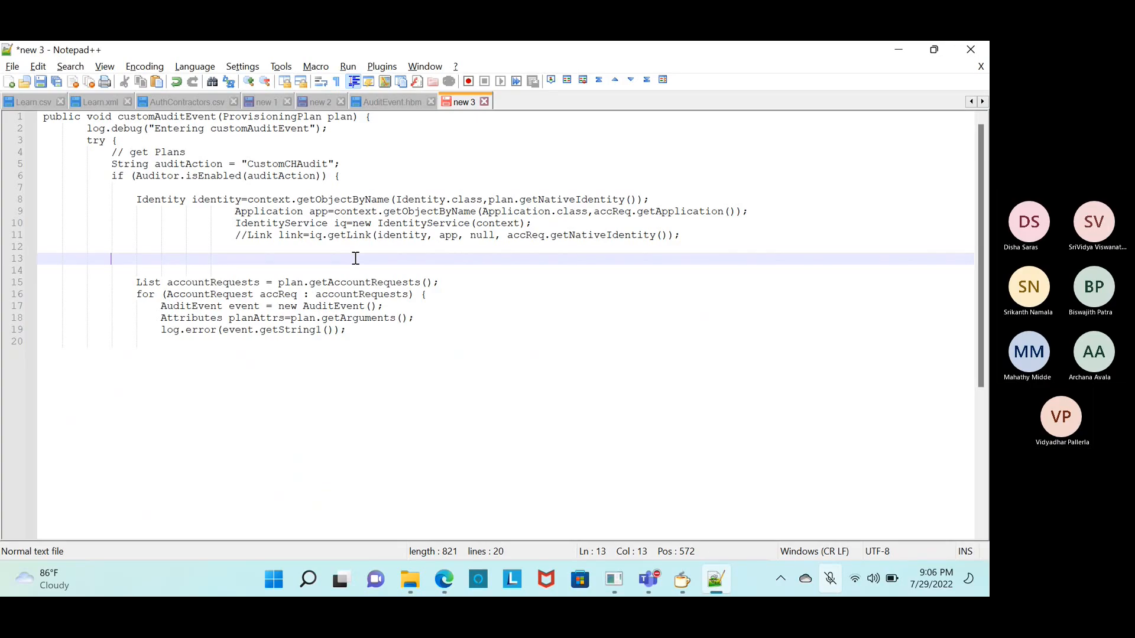
type("QueryOption qo =")
- Switch to the browser's Object Browser and examine the source of the SVB BNY Customization and DB Customization Rule rules for reusable query code
key("alt+Tab")
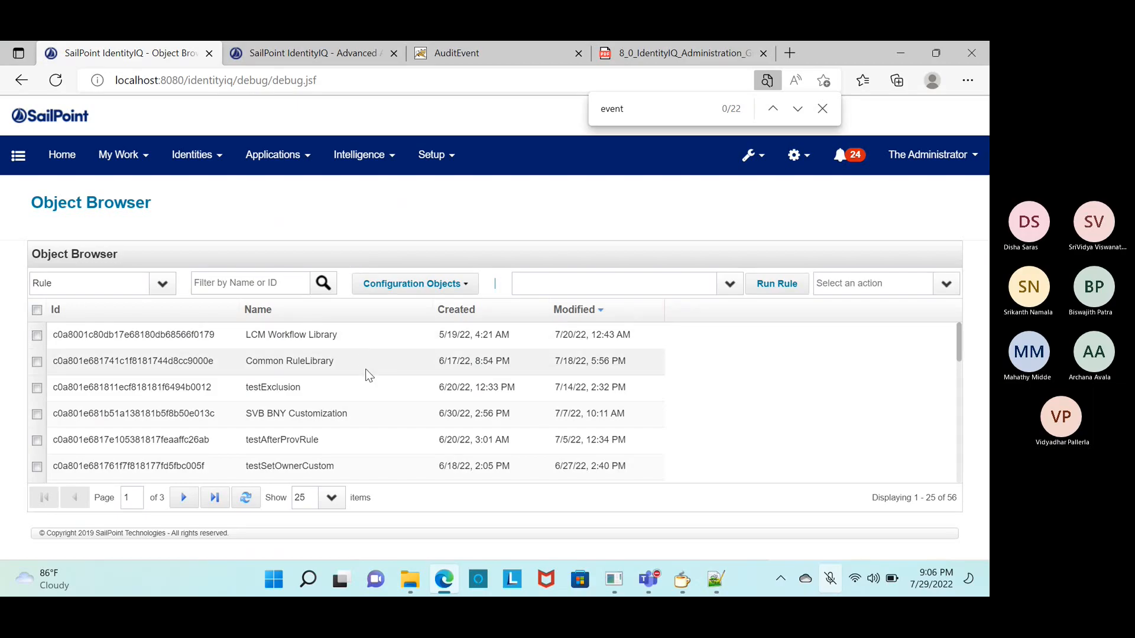
left_click(363, 411)
scroll(363, 409, "down", 10)
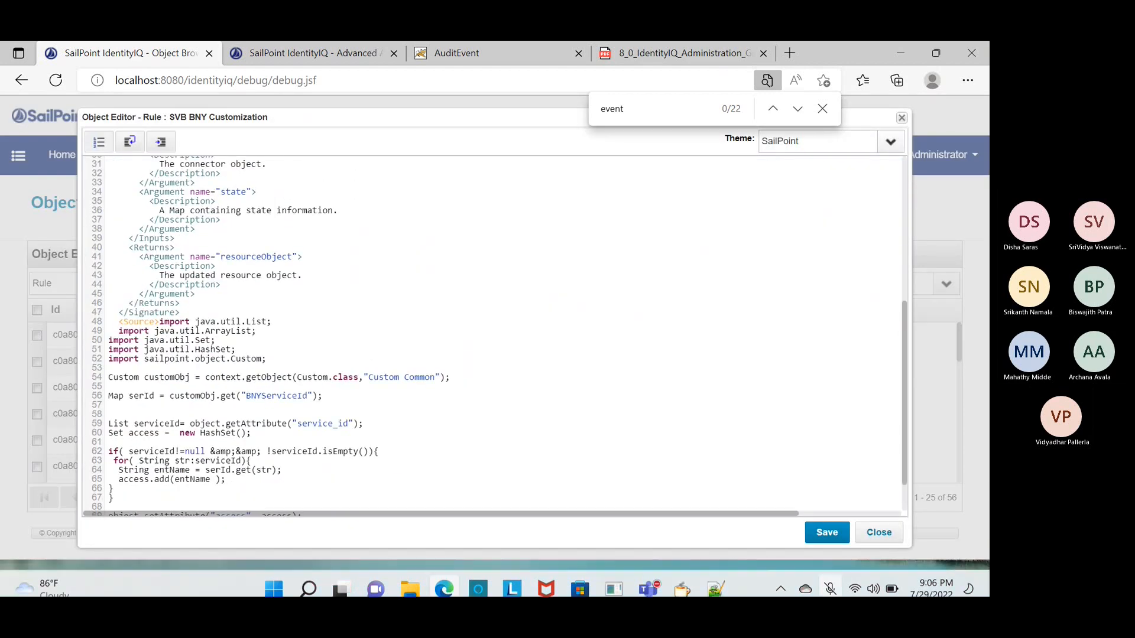
left_click(879, 532)
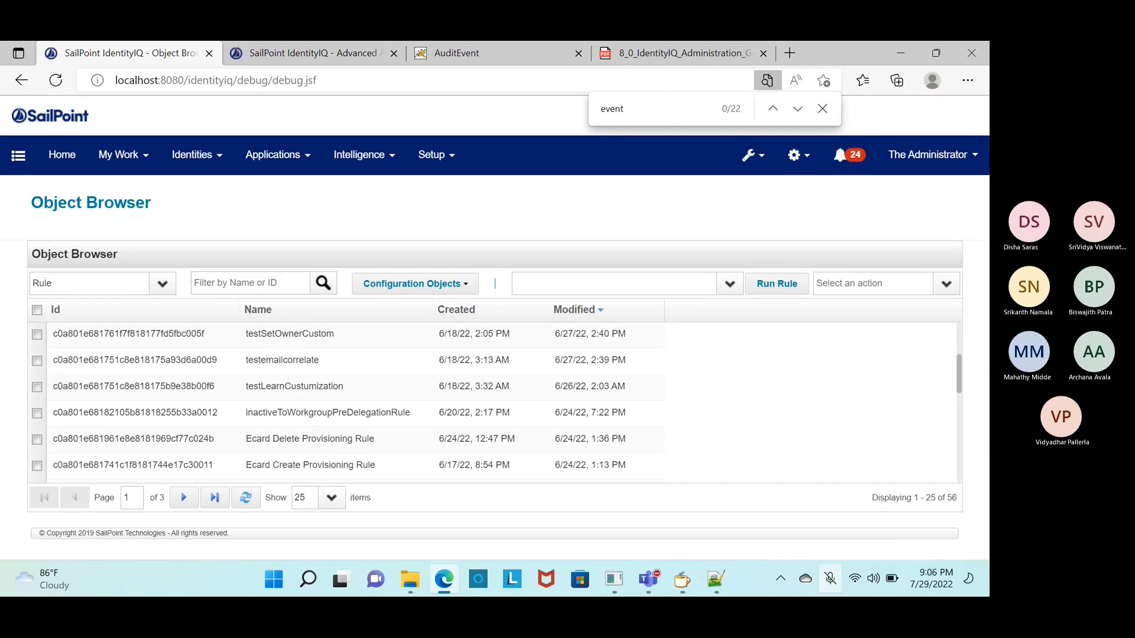
scroll(151, 396, "up", 1)
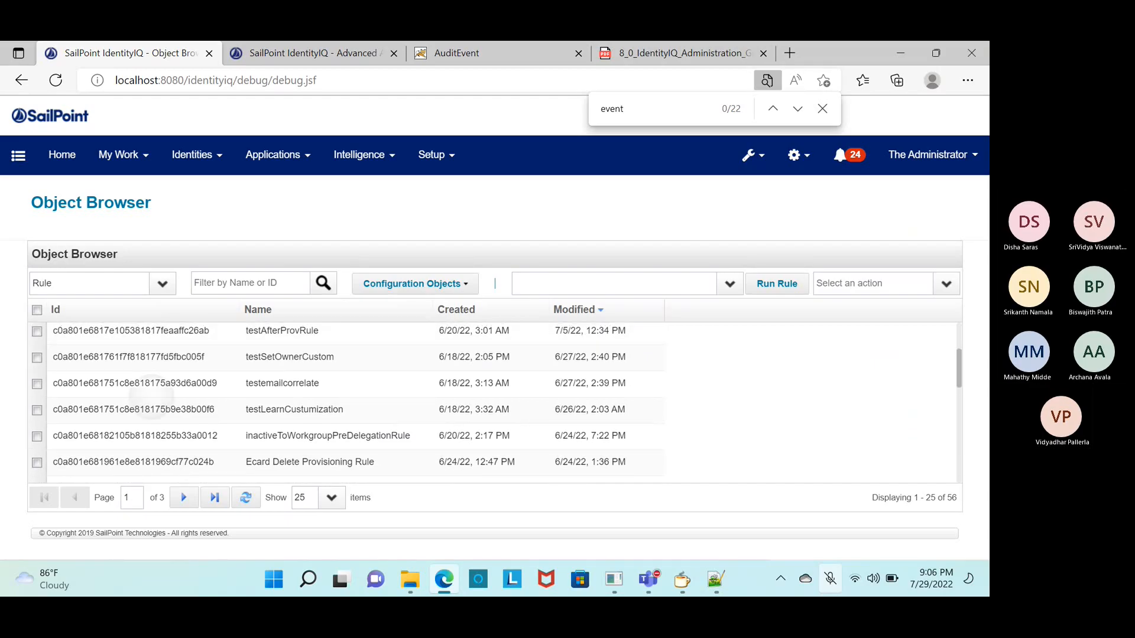
scroll(151, 396, "down", 1)
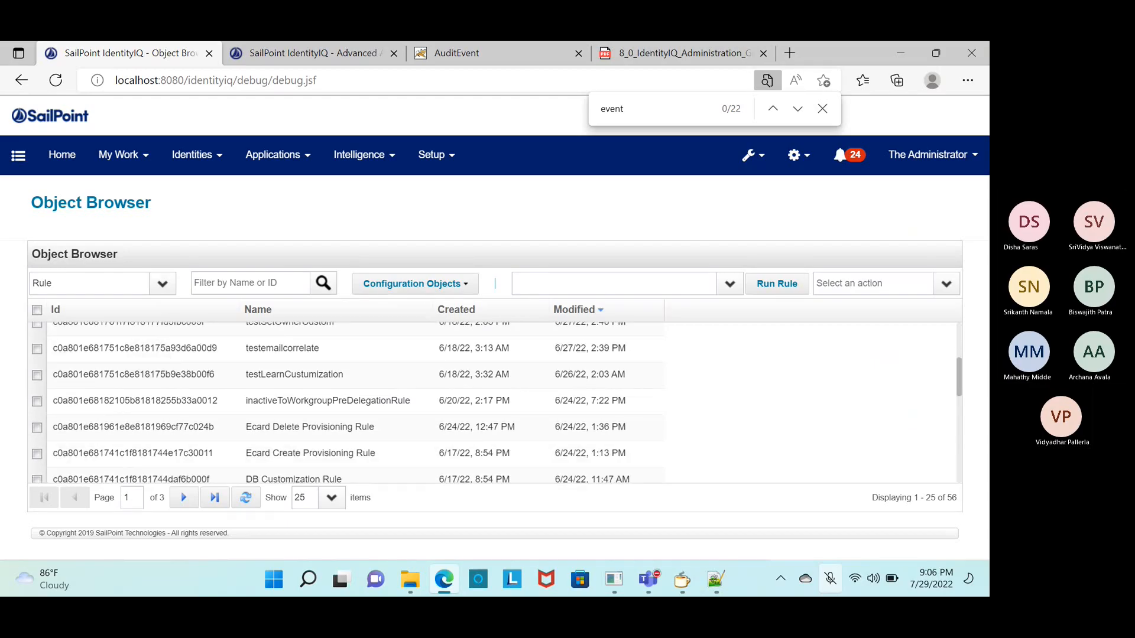
scroll(331, 403, "down", 2)
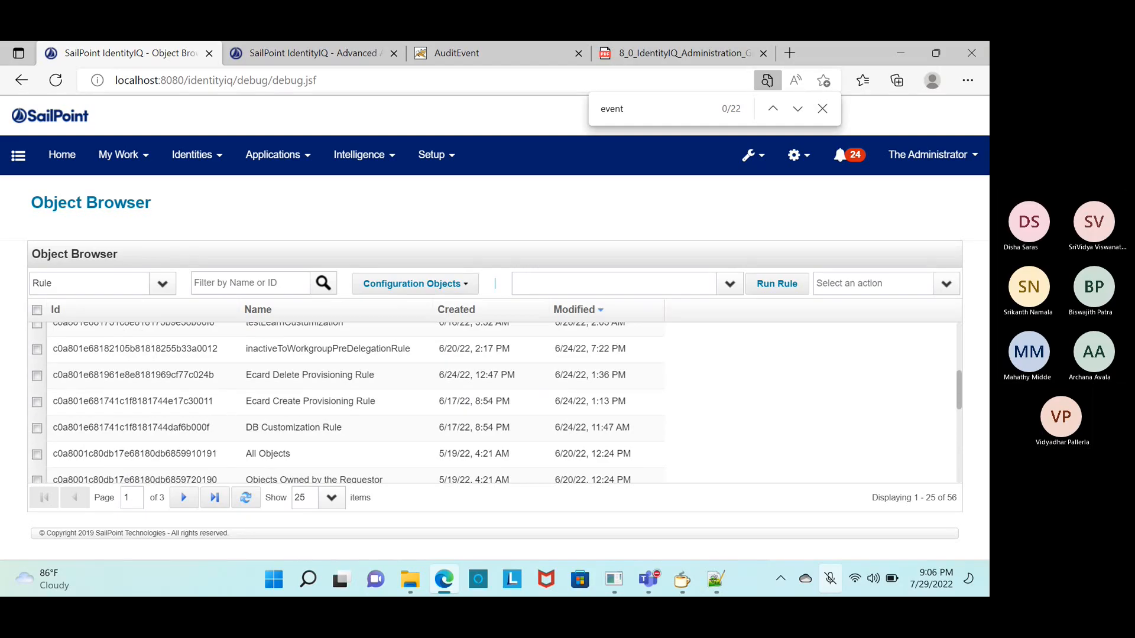
left_click(293, 427)
scroll(496, 331, "down", 5)
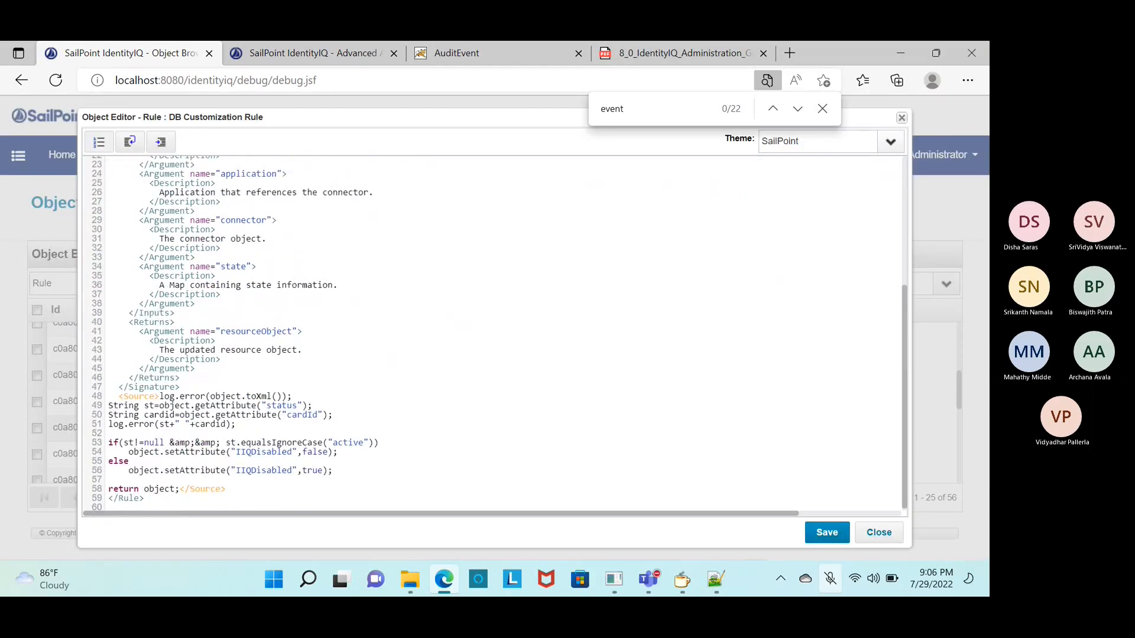
left_click(879, 532)
- Examine the source of the testLearnCustumization and testSetOwnerCustom rules for reusable query code
scroll(162, 375, "up", 1)
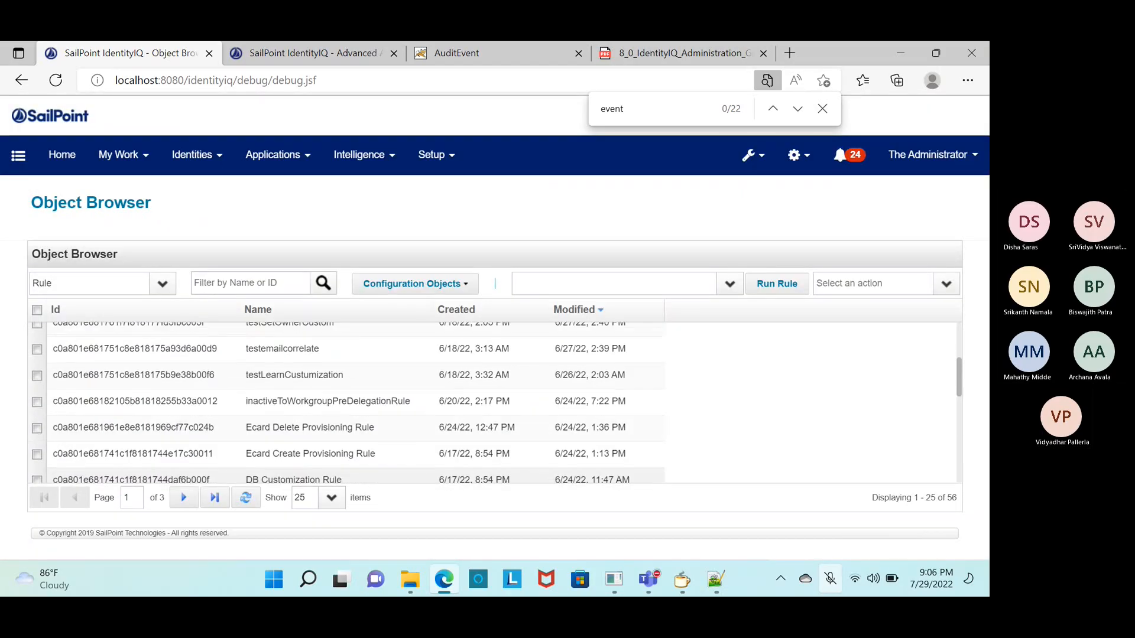
left_click(162, 375)
scroll(496, 331, "down", 5)
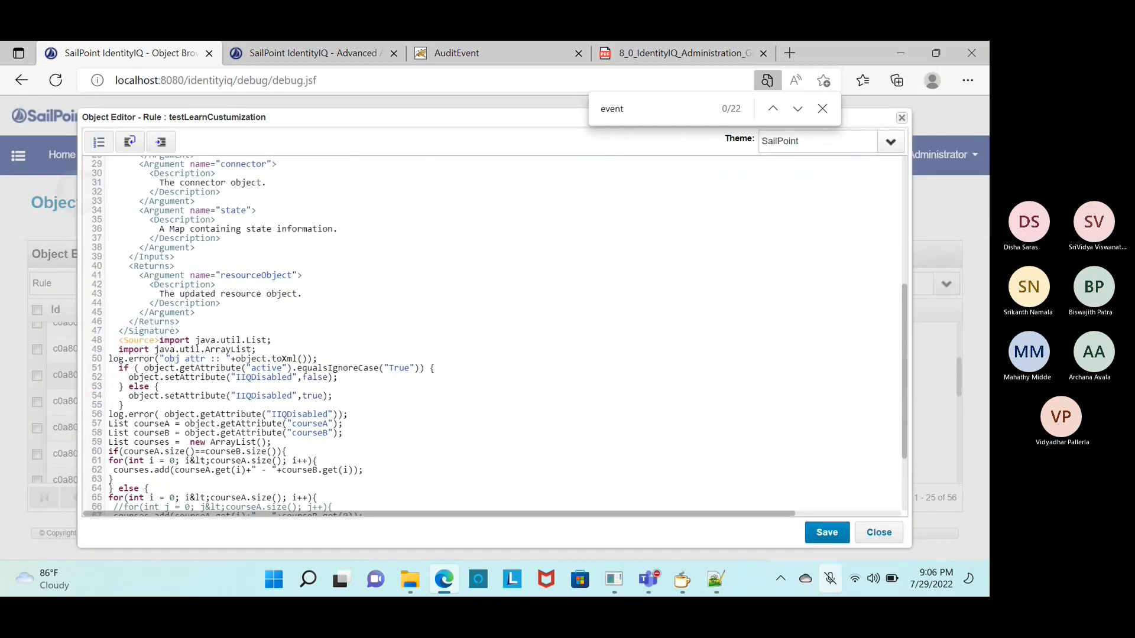
scroll(496, 335, "down", 1)
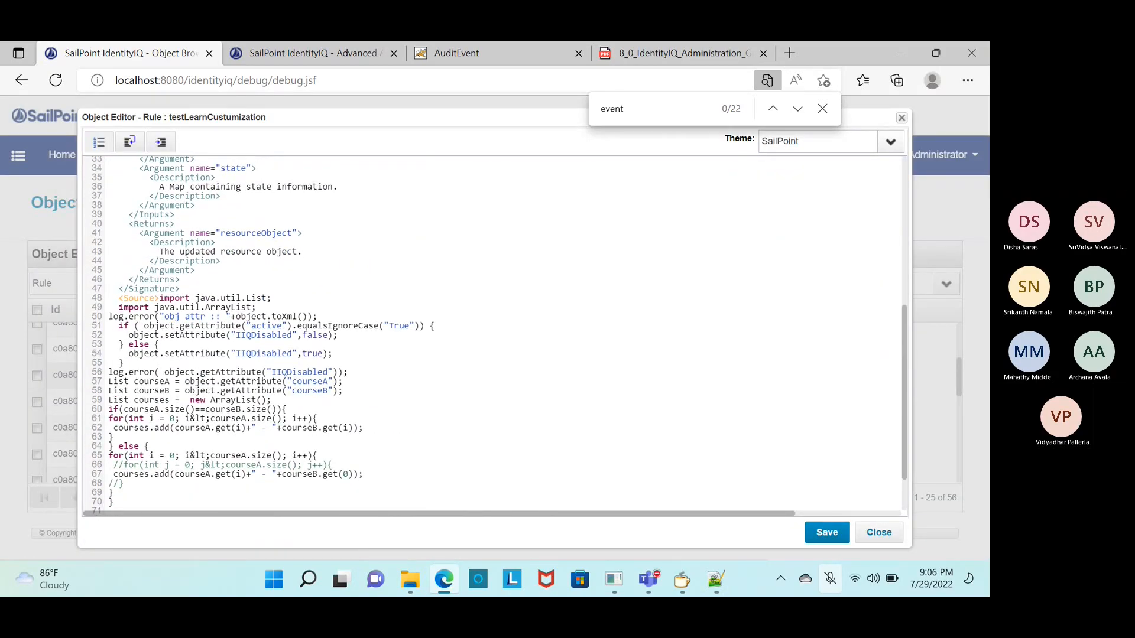
left_click(879, 532)
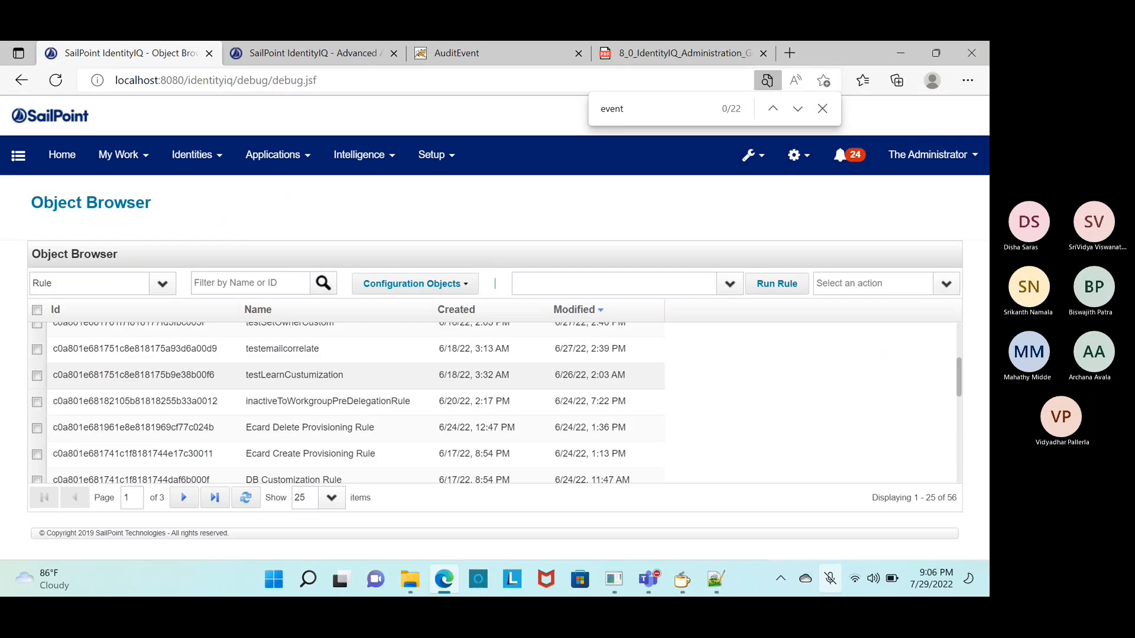
scroll(496, 402, "up", 1)
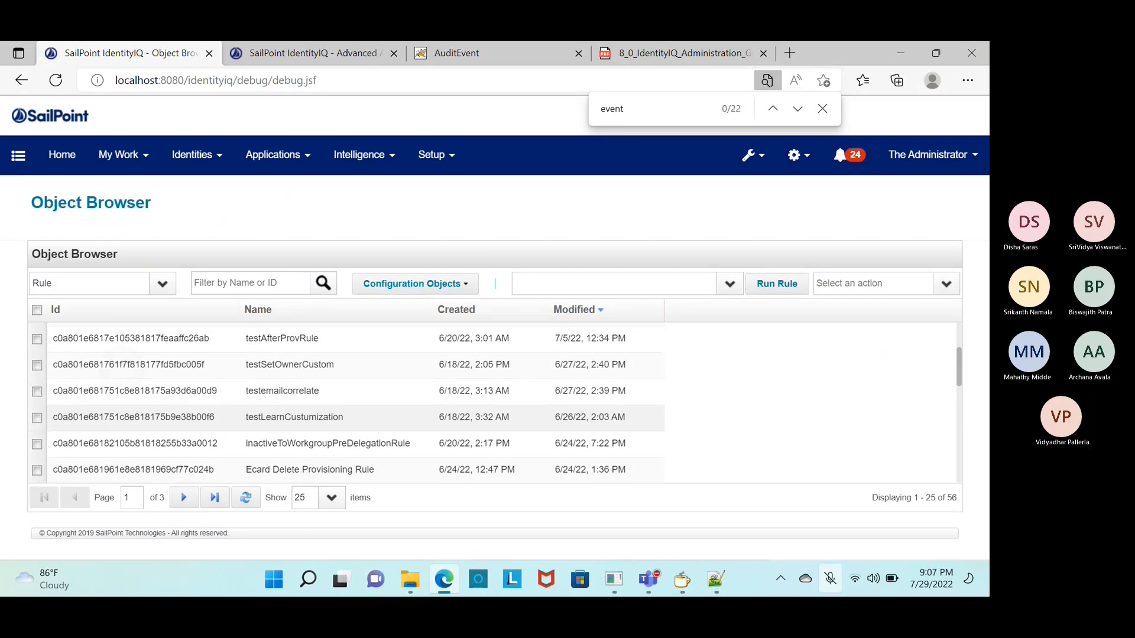
left_click(290, 364)
scroll(496, 336, "down", 5)
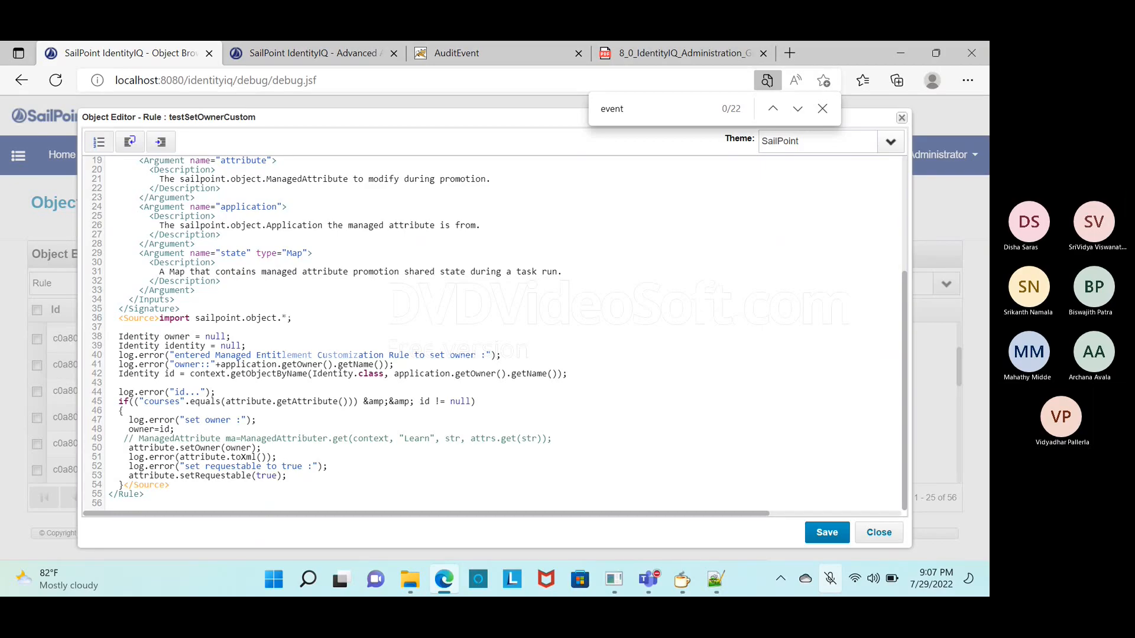
- Examine the source of the testAfterProvRule and Common RuleLibrary rules for reusable query code
key("Escape")
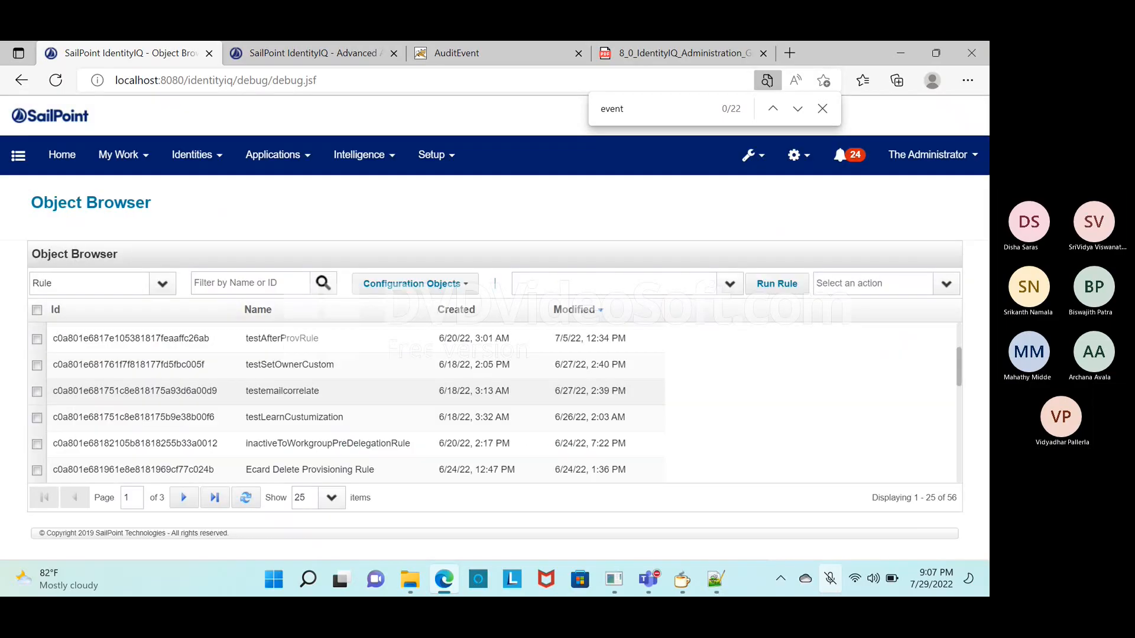
scroll(495, 402, "up", 2)
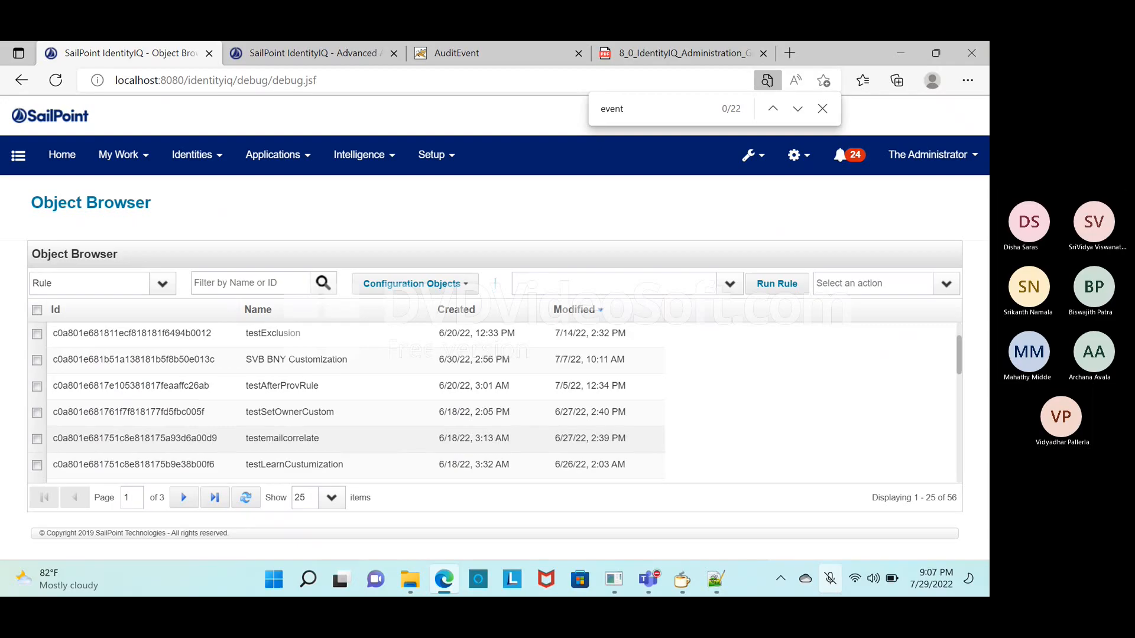
left_click(282, 385)
scroll(495, 386, "down", 4)
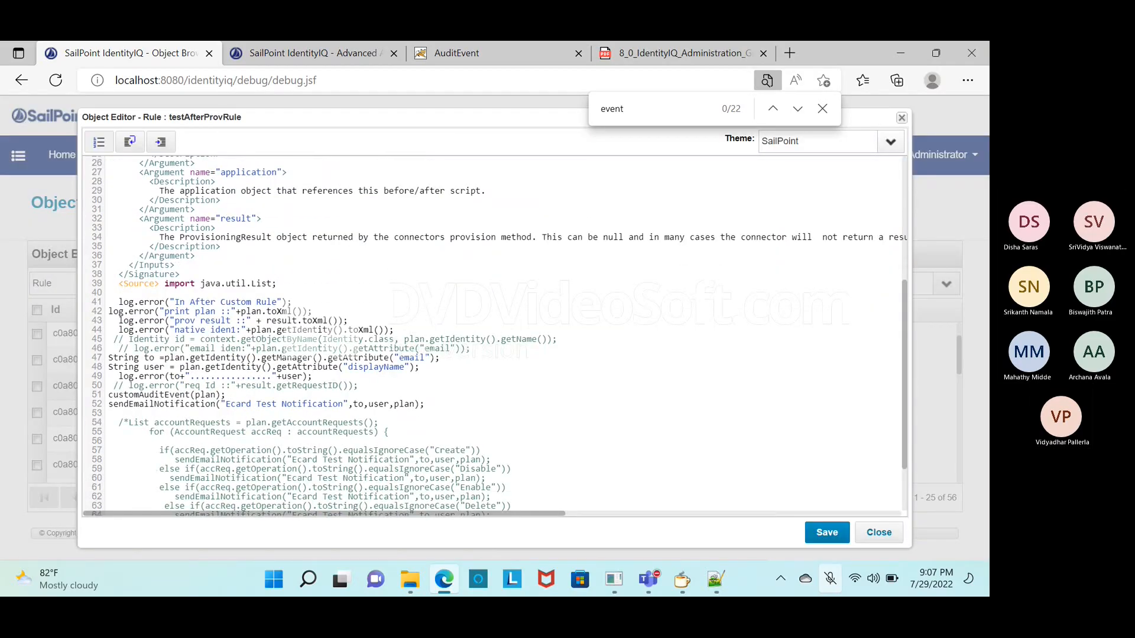
scroll(495, 337, "down", 3)
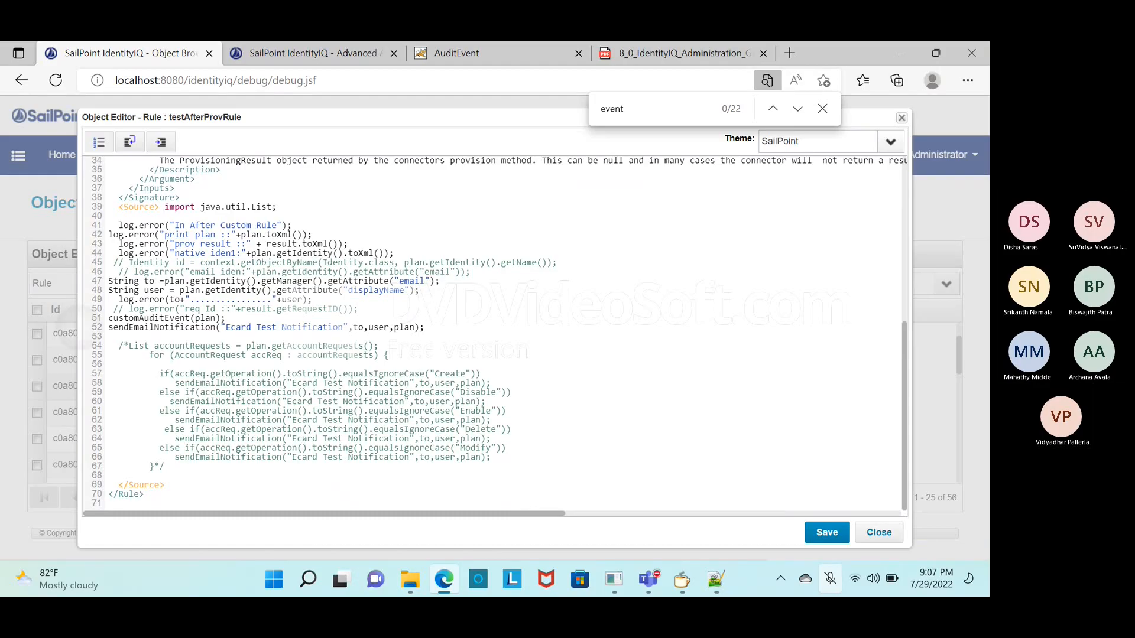
left_click(879, 532)
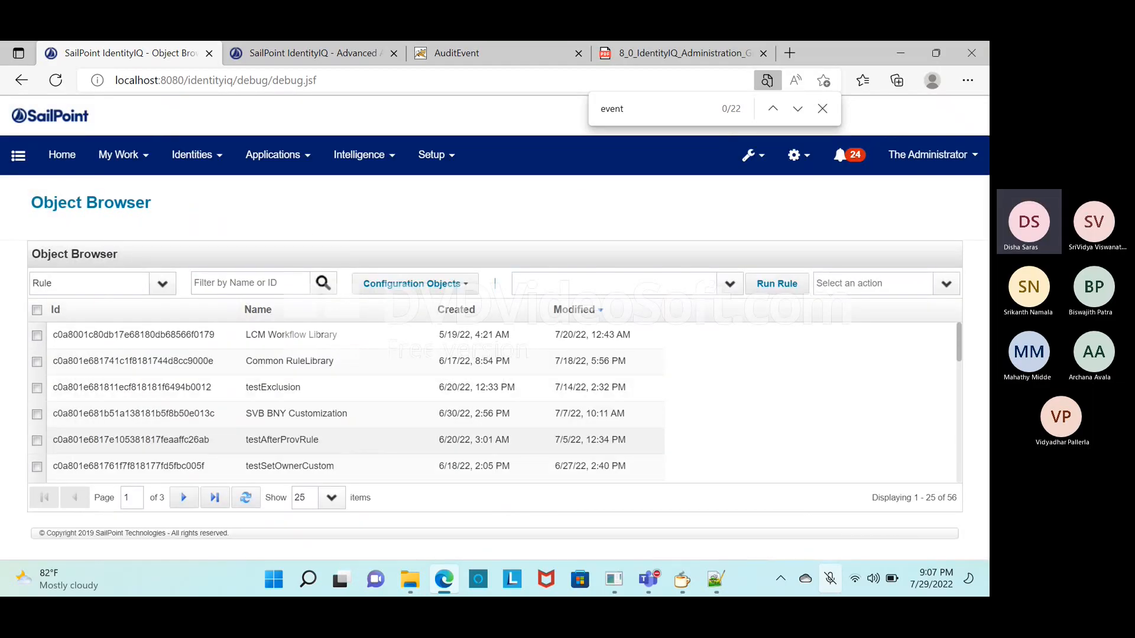
left_click(496, 361)
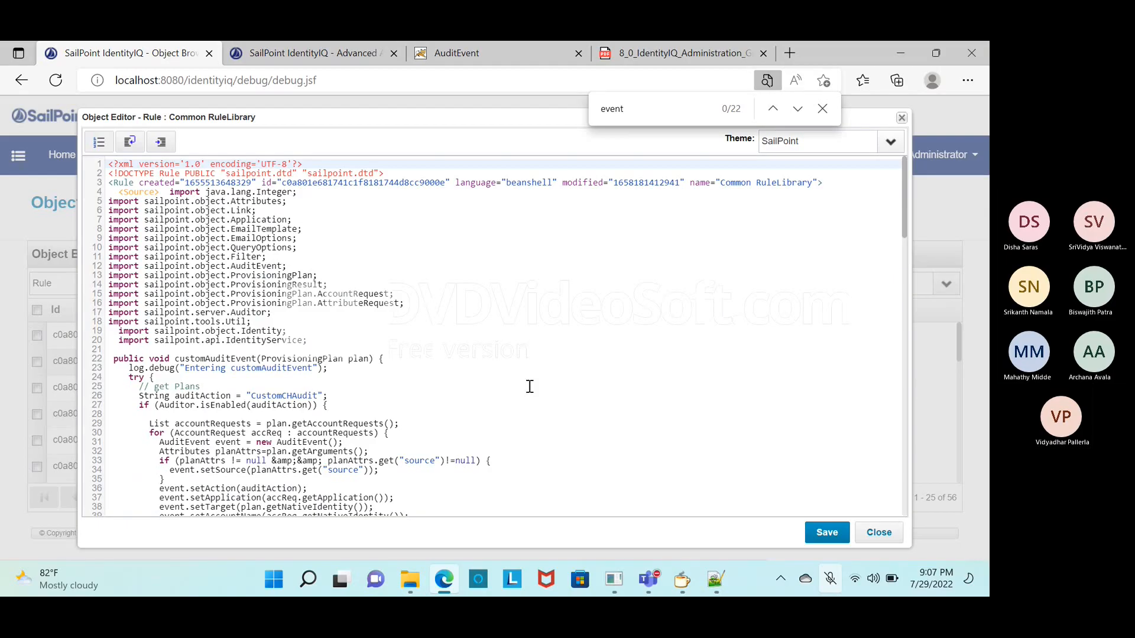
scroll(473, 473, "down", 1)
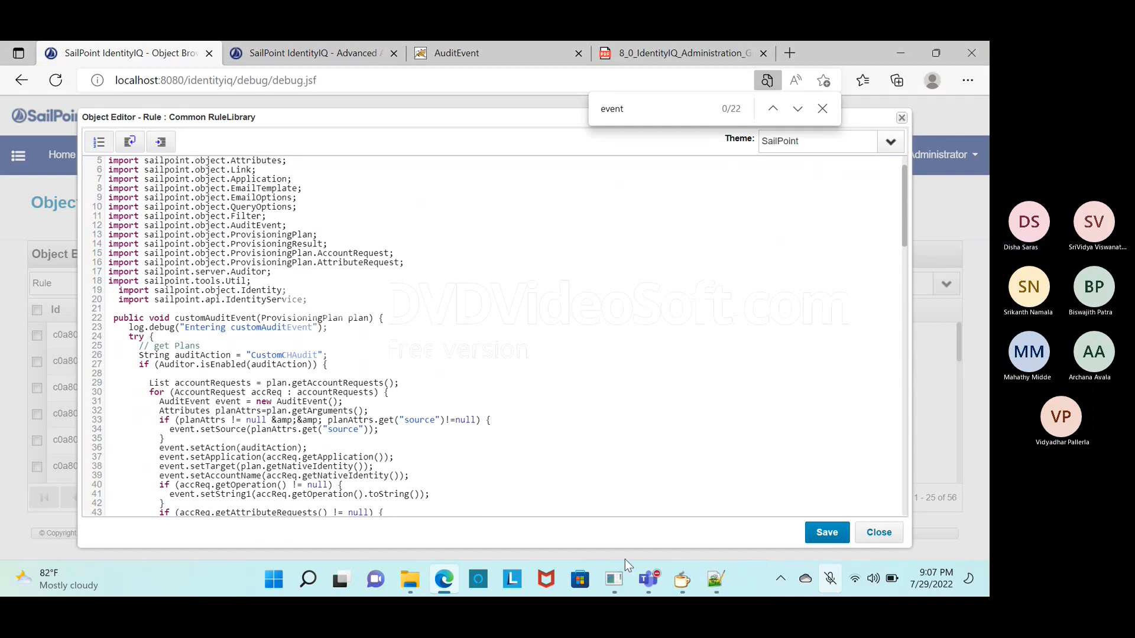
- Switch to AuditTest.java in Eclipse, end the getObjects(AuditEvent.class,qo) statement with a semicolon, and save the file
left_click(650, 579)
left_click(811, 424)
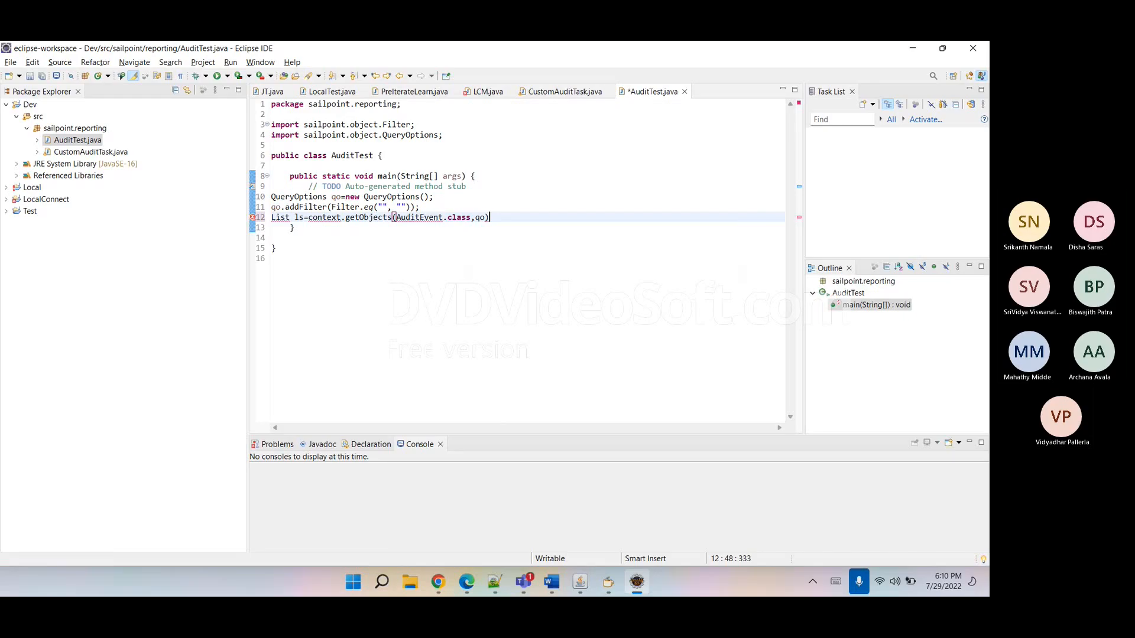
type(";")
key("Return")
key("ctrl+s")
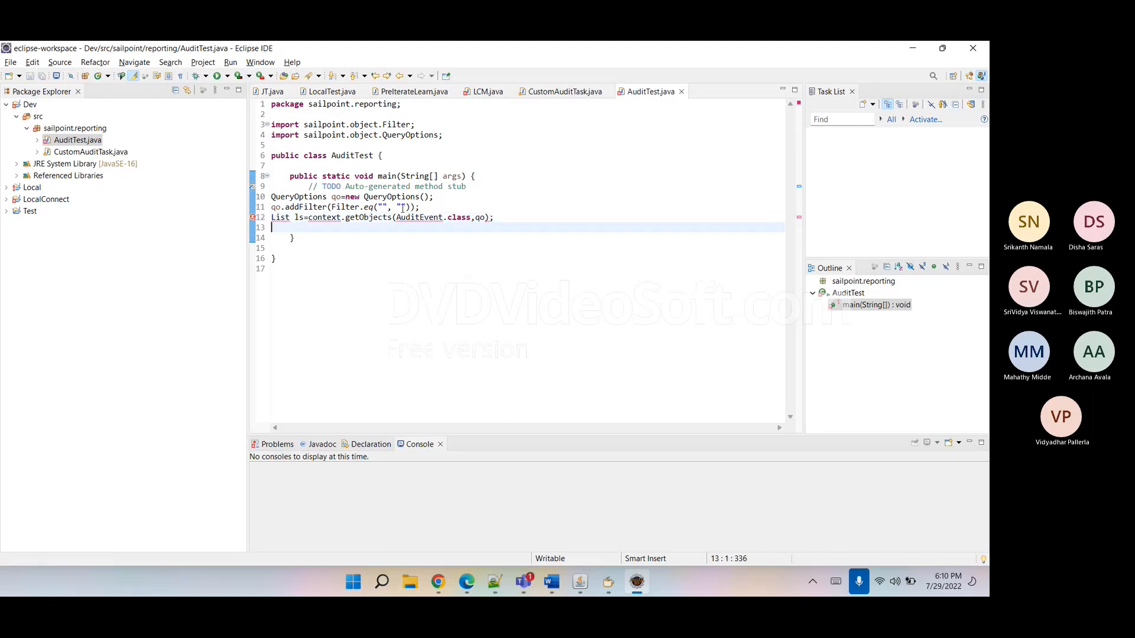
- Declare "SailPointContext context=null;" at the start of the main method, with its sailpoint.api import, and save the file
left_click(313, 217)
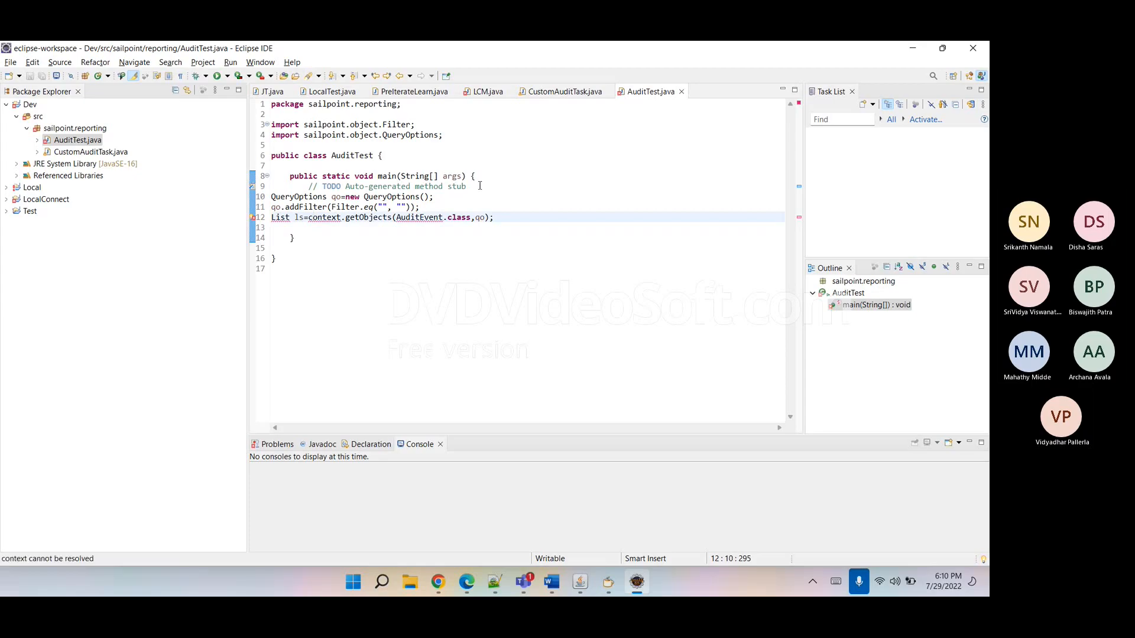
left_click(474, 186)
key("Return")
type("Sail")
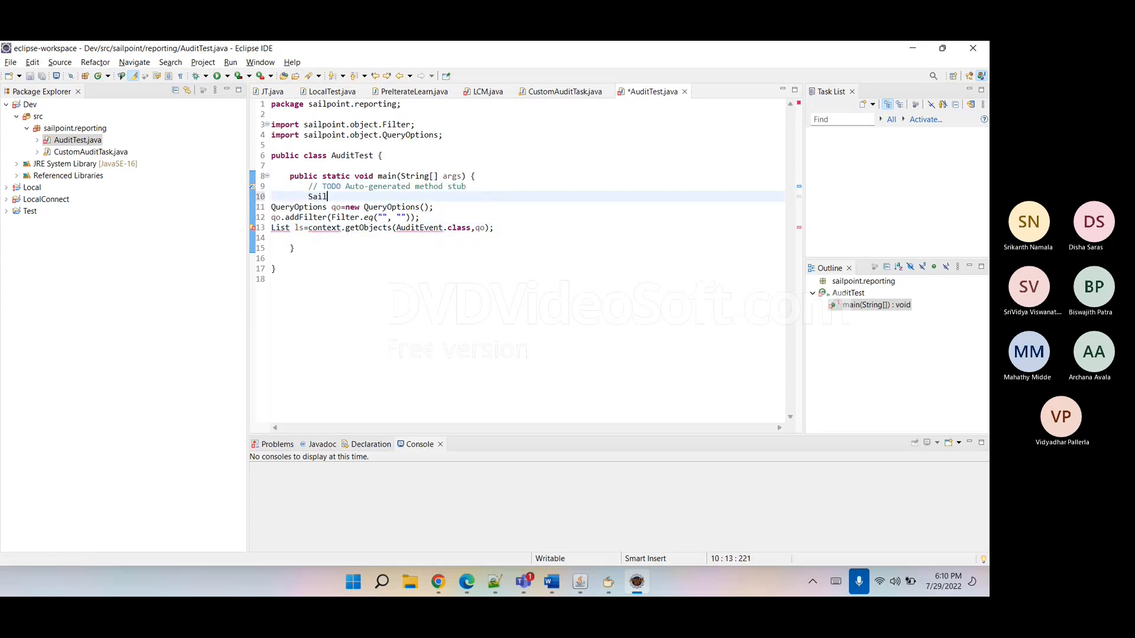
key("ctrl+space")
key("Return")
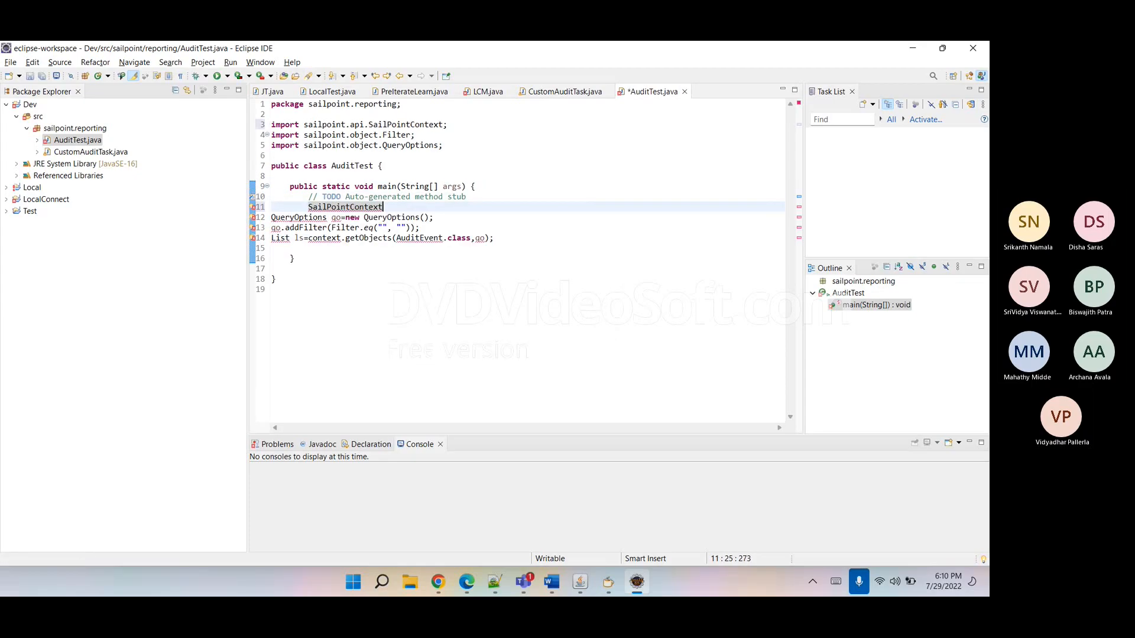
type("context=null;")
key("Return")
key("ctrl+s")
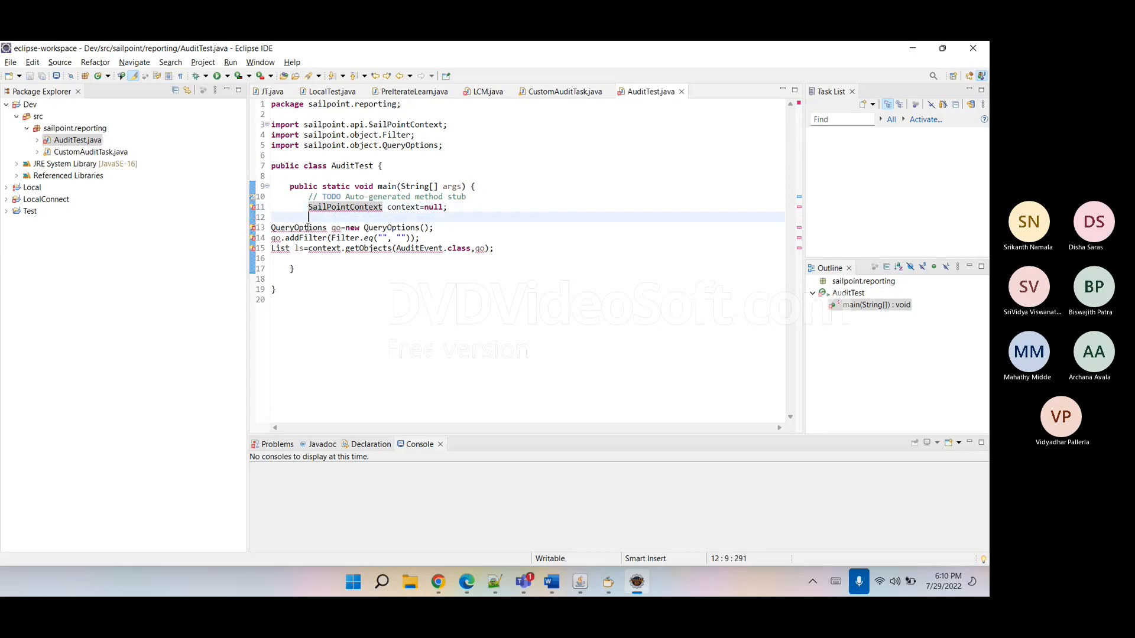
- Import AuditEvent from sailpoint.object and List from java.util for the unresolved types in the getObjects statement
left_click(307, 228)
left_click(425, 174)
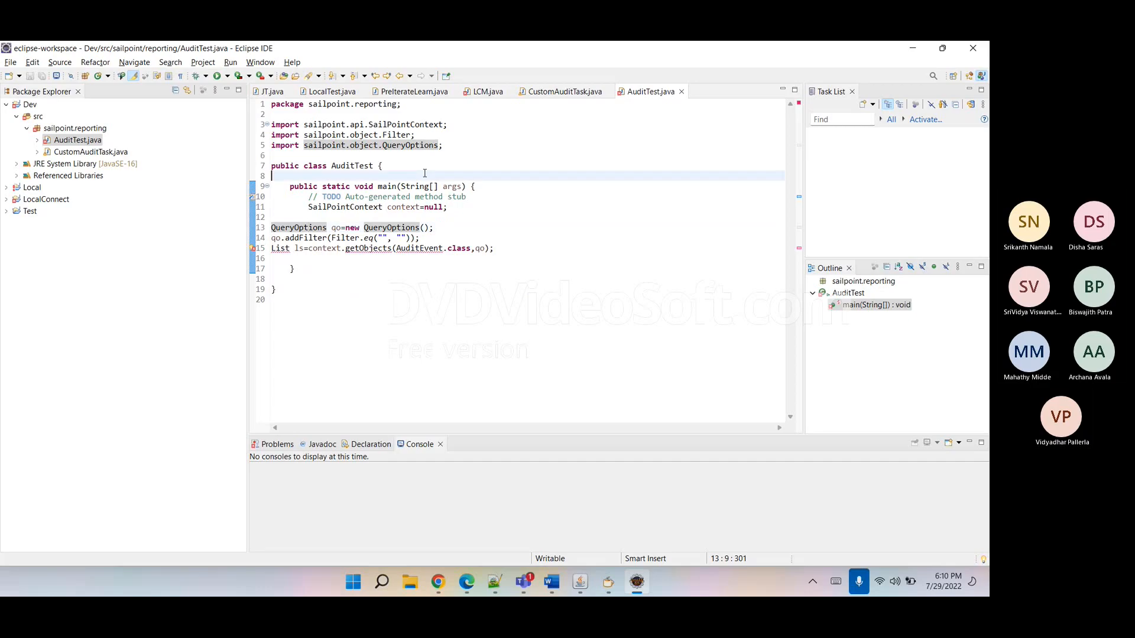
left_click(421, 238)
left_click(421, 248)
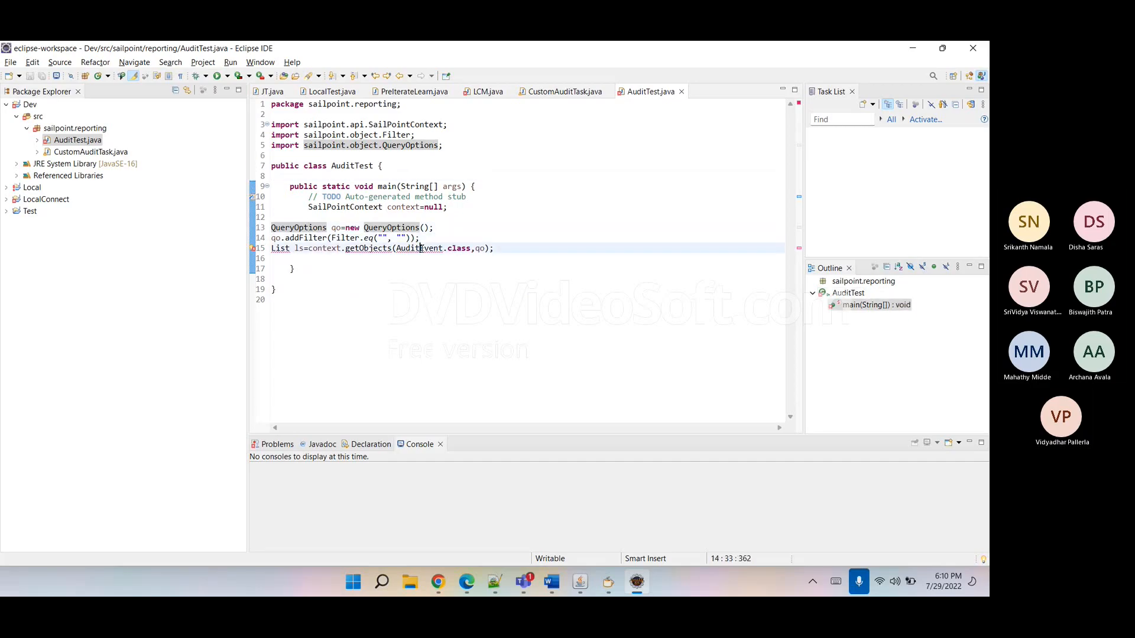
mouse_move(422, 248)
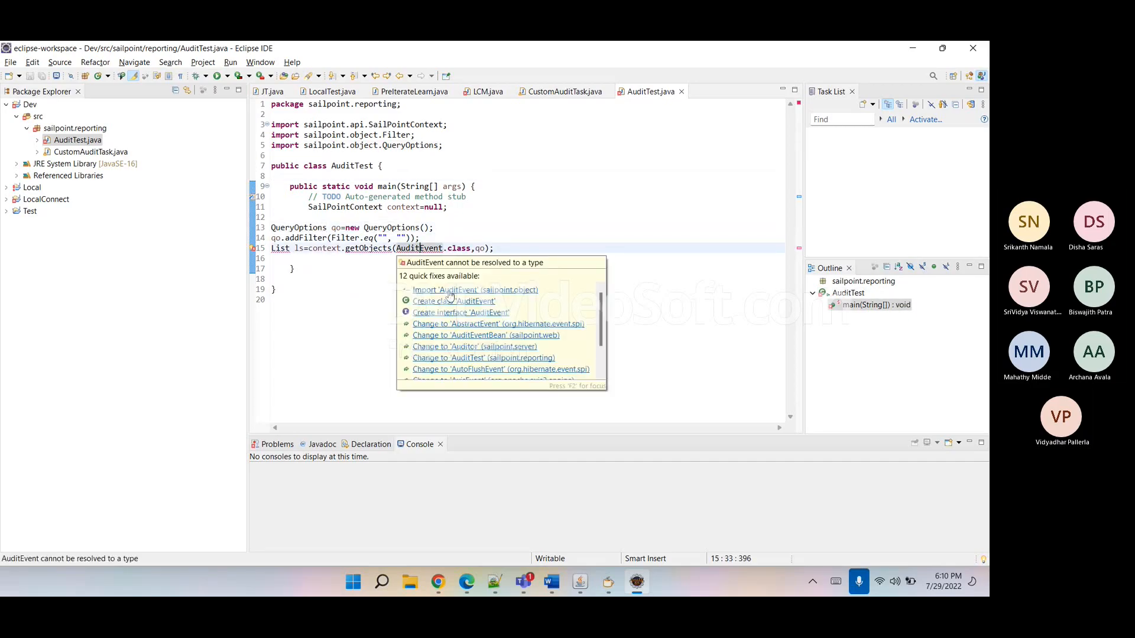
left_click(450, 293)
left_click(286, 259)
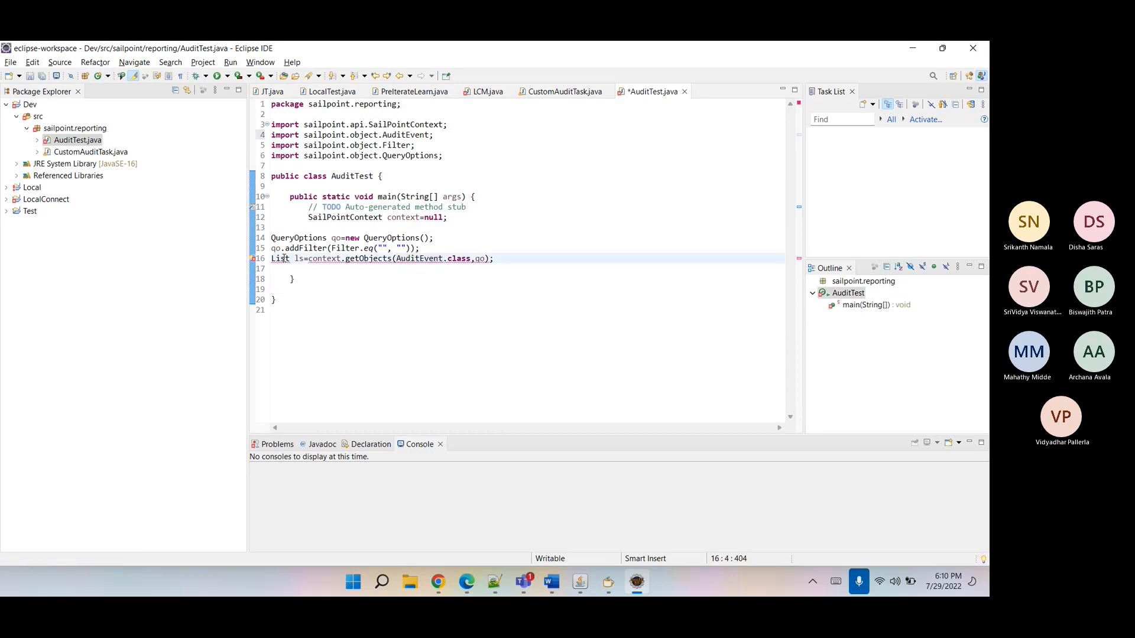
mouse_move(284, 259)
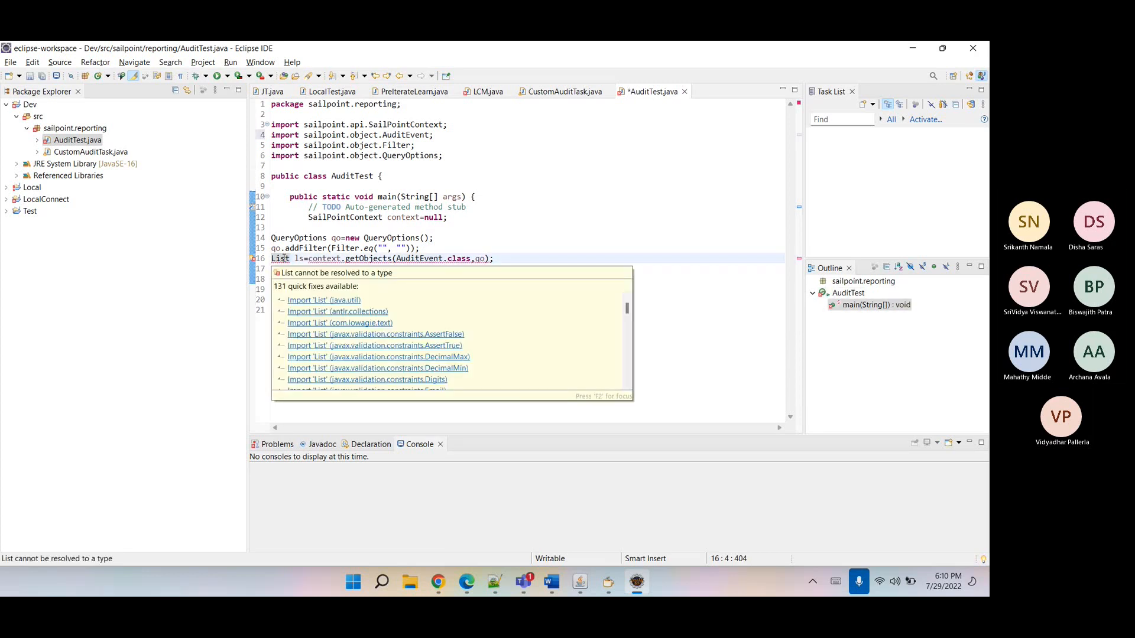
double_click(329, 302)
left_click(303, 279)
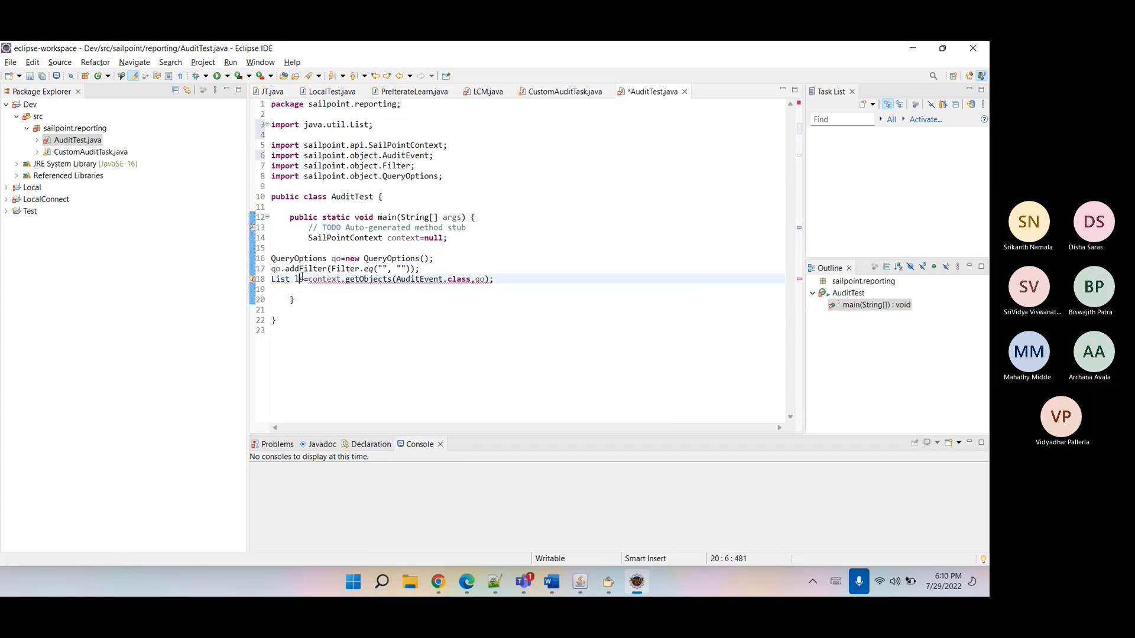
- Wrap the QueryOptions, addFilter and getObjects lines in a try block with a catch (Exception e) block, and save
left_click(387, 256)
left_click(387, 248)
type("try")
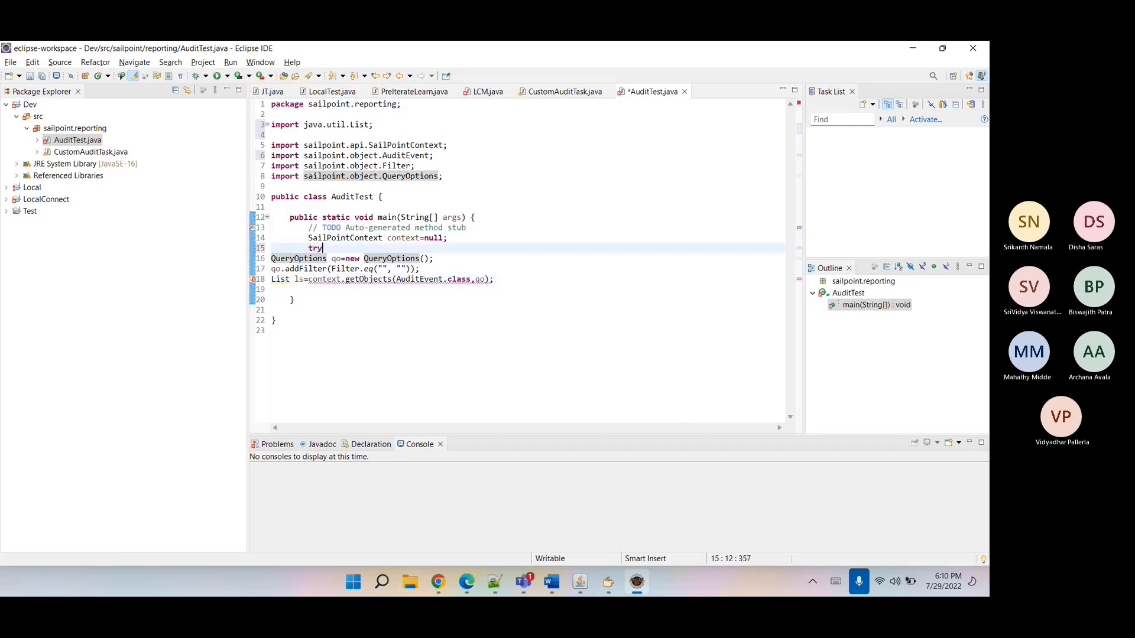
type(" {")
left_click(366, 290)
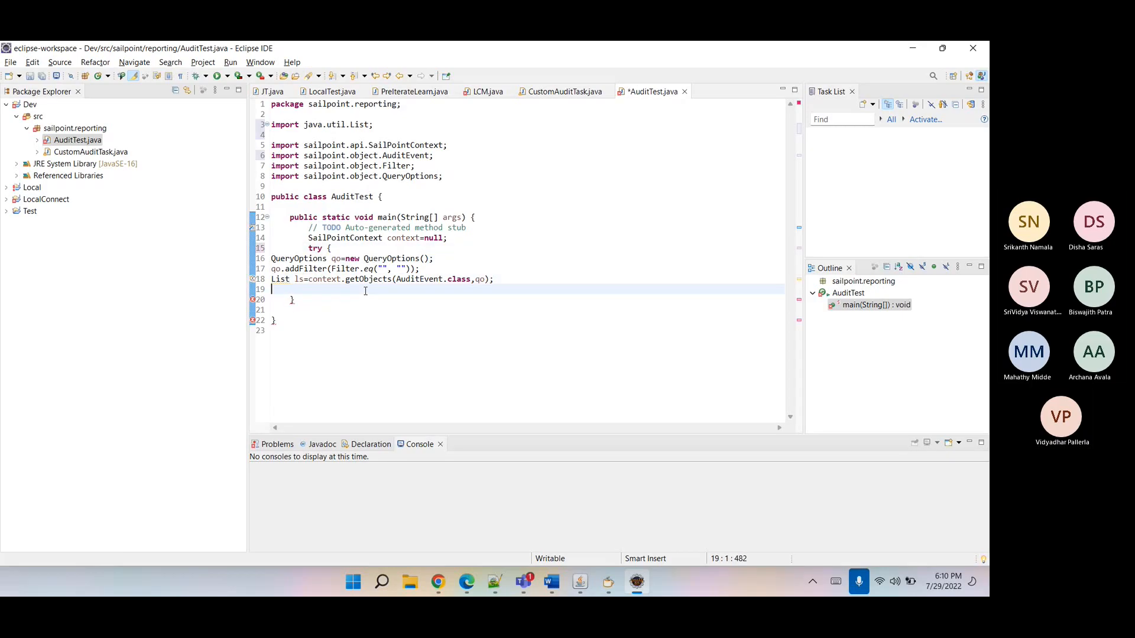
type("}catch")
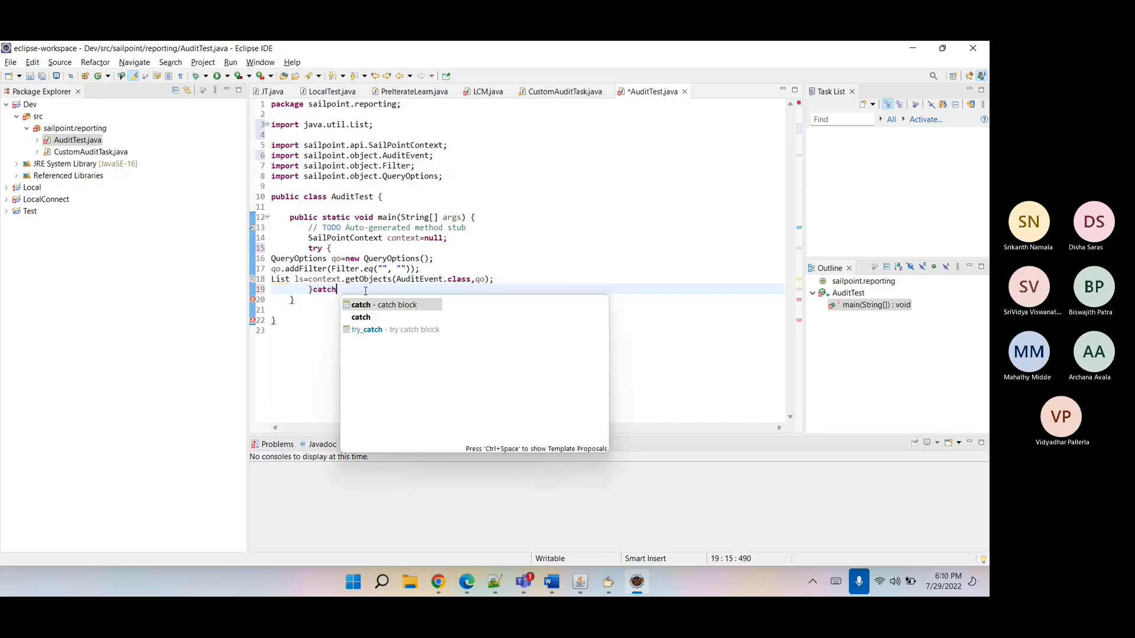
key("Return")
key("ctrl+s")
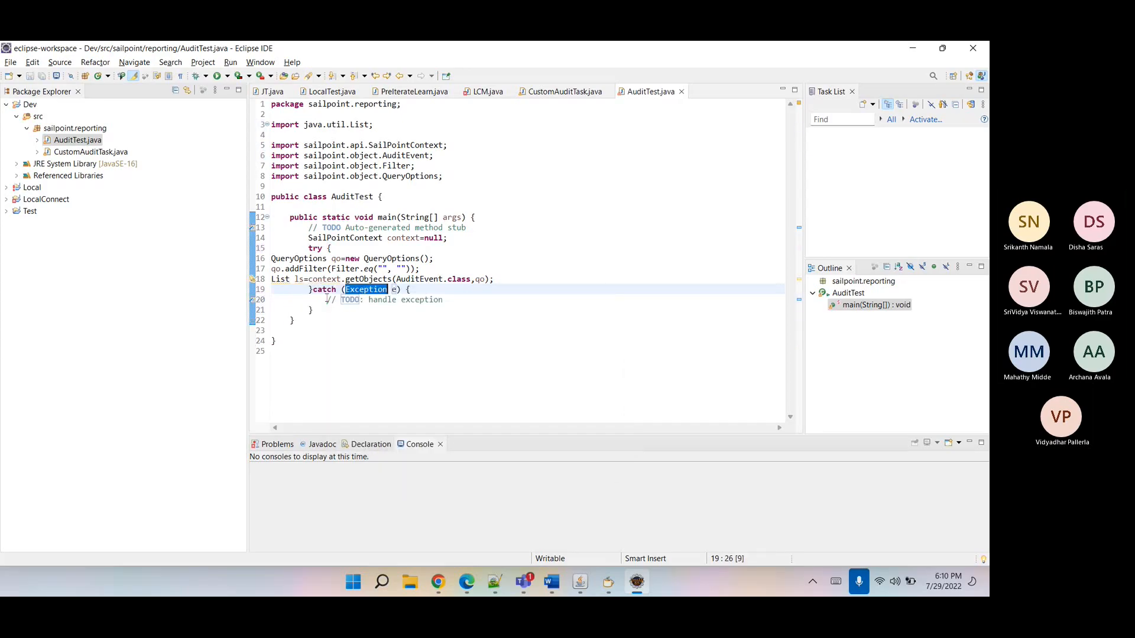
- Replace the TODO comment in the catch block with "System.out.println(e.getMessage());" and save the file
left_click_drag(327, 299, 463, 296)
type("syso")
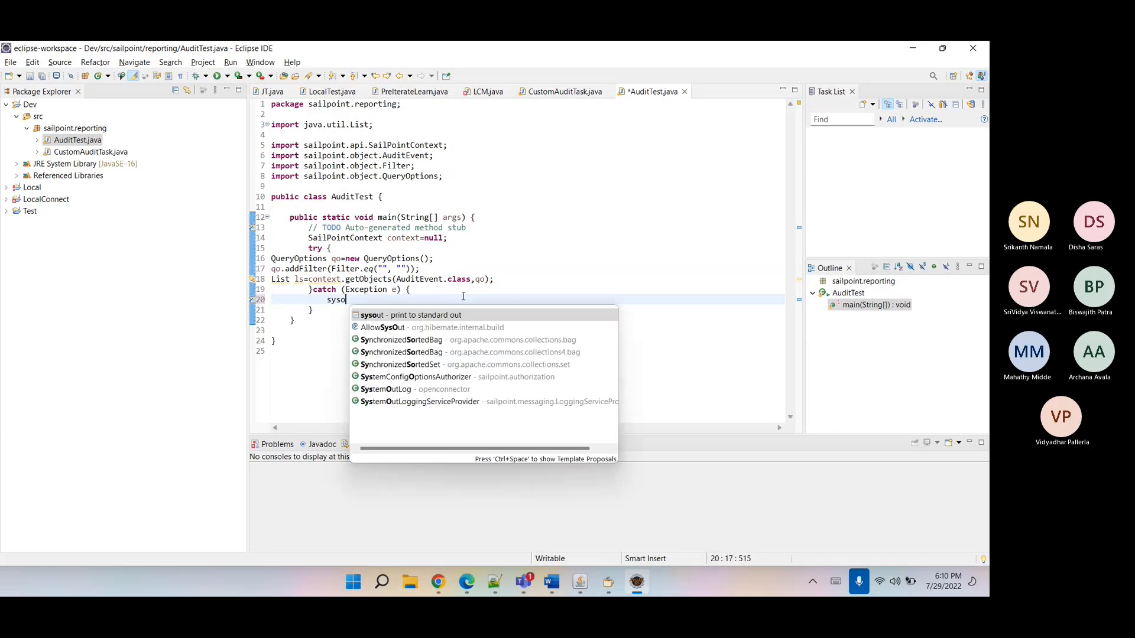
key("Return")
type("e.getMes);")
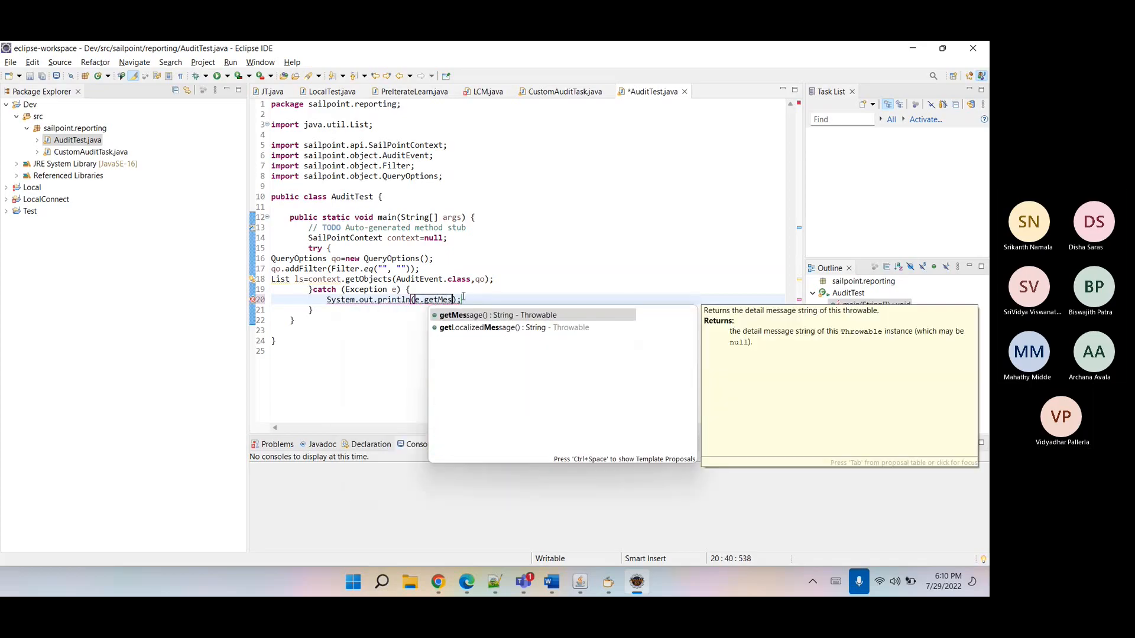
key("Return")
key("ctrl+s")
- Auto-format the entire AuditTest.java source and save it
key("ctrl+a")
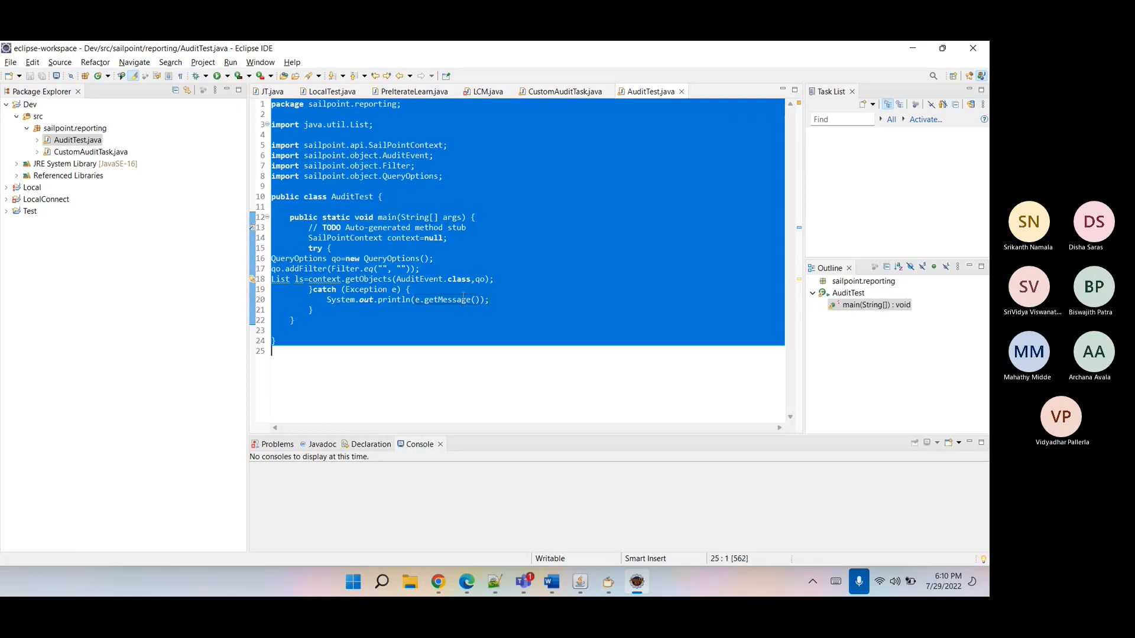
key("ctrl+shift+f")
key("ctrl+s")
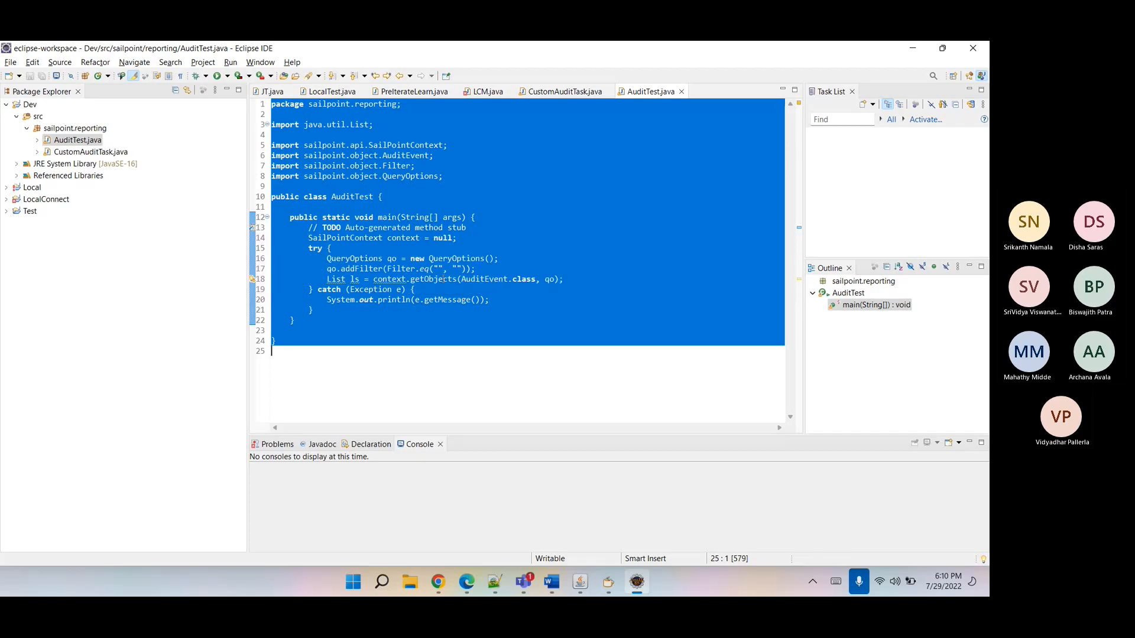
- Set the property name in the Filter.eq call to "application.name"
left_click(438, 259)
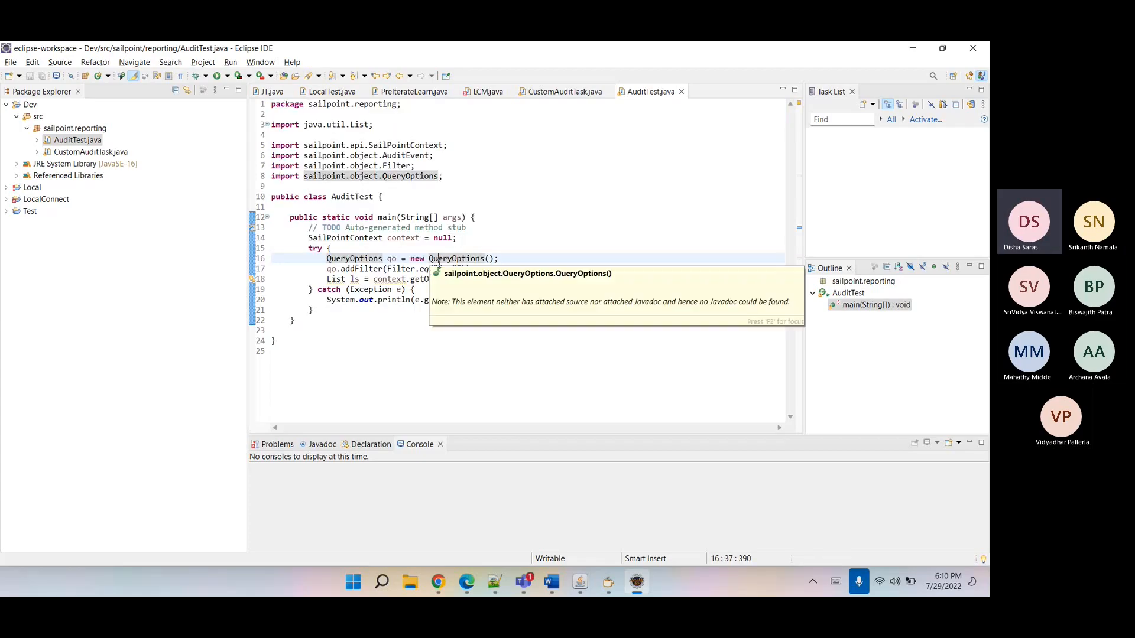
left_click(412, 269)
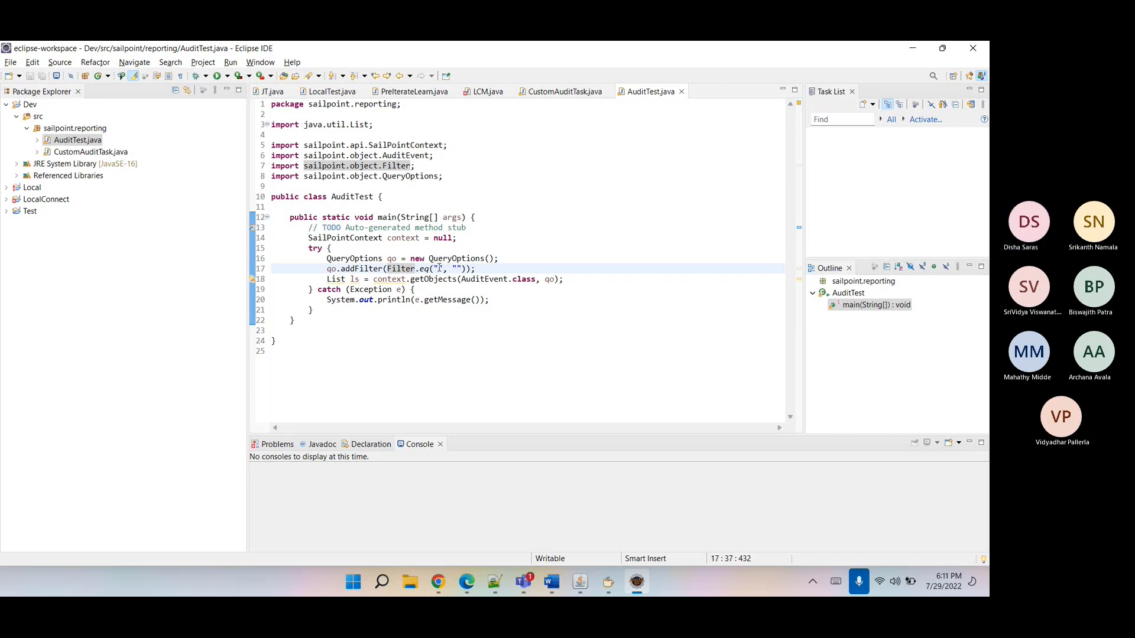
type("app")
type("lication,an")
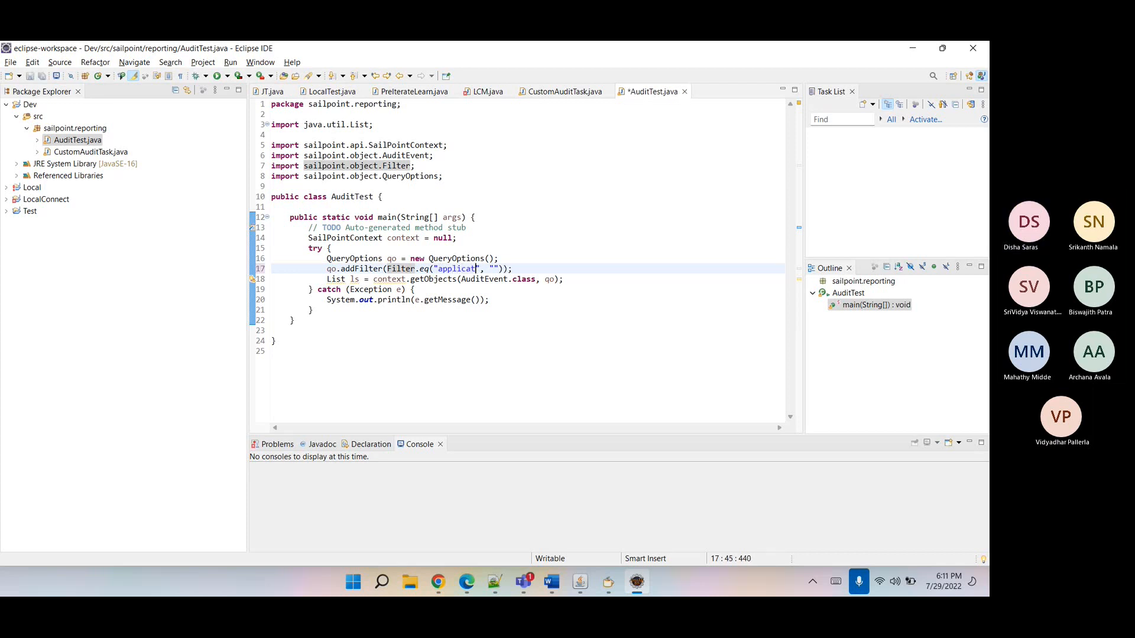
key("BackSpace")
key("BackSpace")
key("BackSpace")
type(".name")
- Set the comparison value in the Filter.eq call to "Ecard"
left_click(531, 269)
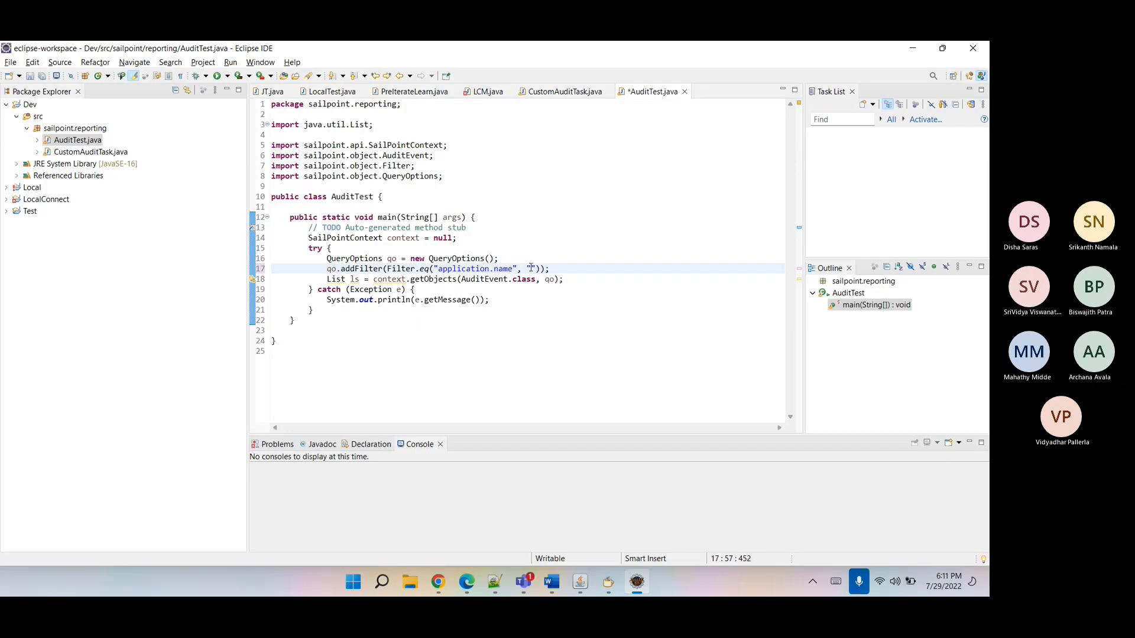
type("Test")
key("BackSpace")
key("BackSpace")
key("BackSpace")
key("BackSpace")
type("Ecard")
- Insert a new first line in the try block beginning "Application application-context.getObject"
left_click(442, 248)
key("Return")
type("Applic")
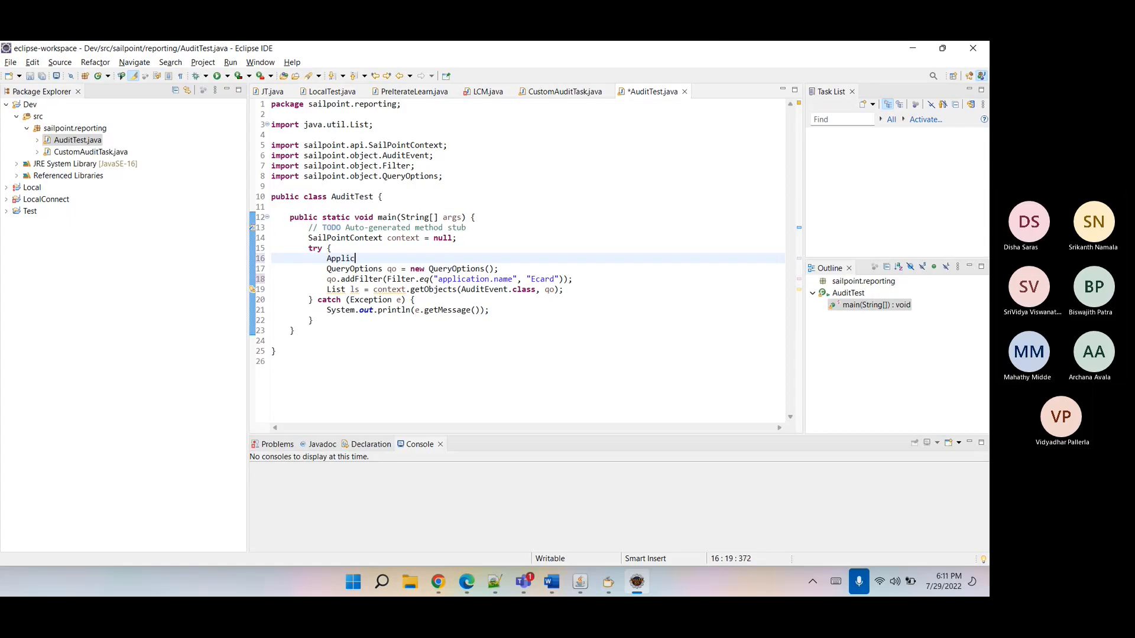
type("ation application-cn")
key("BackSpace")
key("BackSpace")
type("context.getOb")
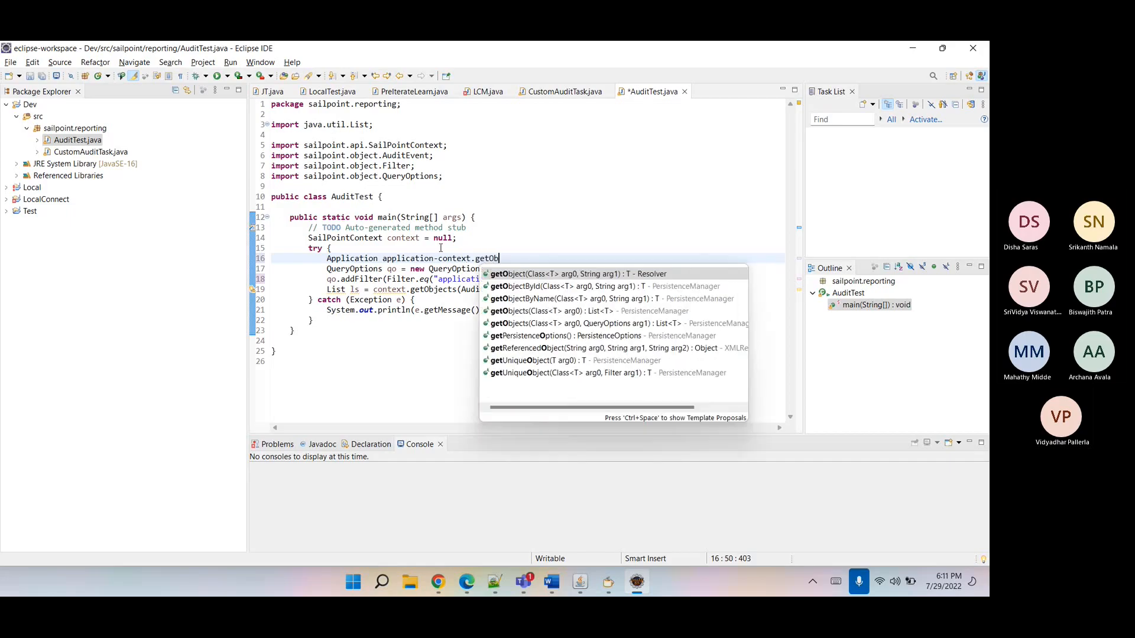
type("jecct")
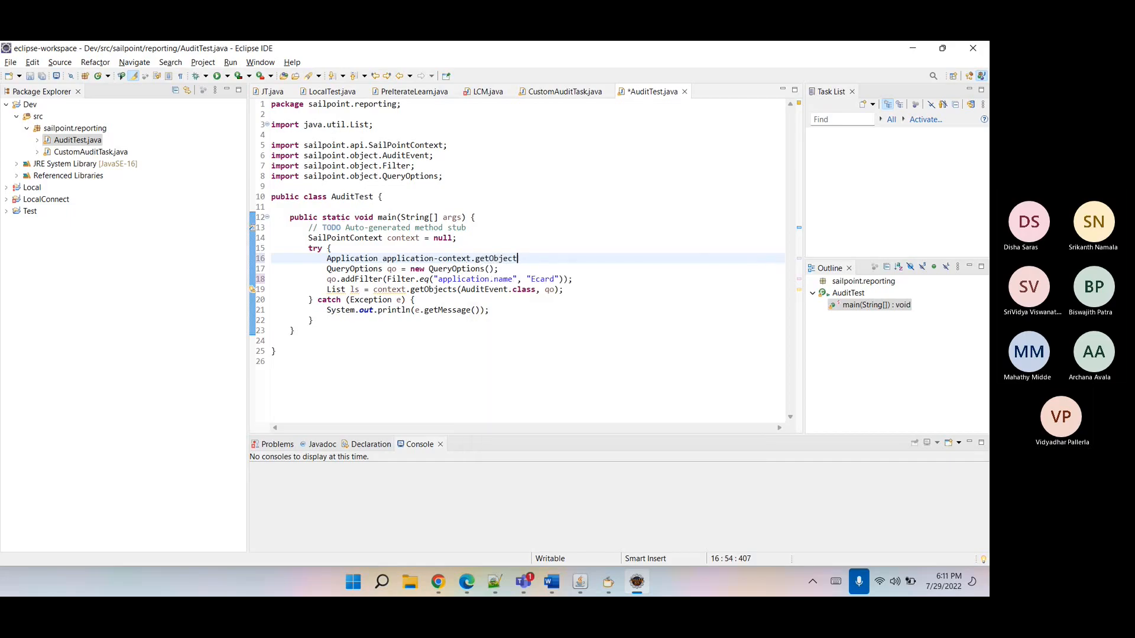
- Complete the new Application line's method call as getObjectByName(Application.class,"Ecard");
type("yName(App")
type("lciat")
key("BackSpace")
key("BackSpace")
key("BackSpace")
key("BackSpace")
type("ca")
key("BackSpace")
key("BackSpace")
type("ication.class,\"")
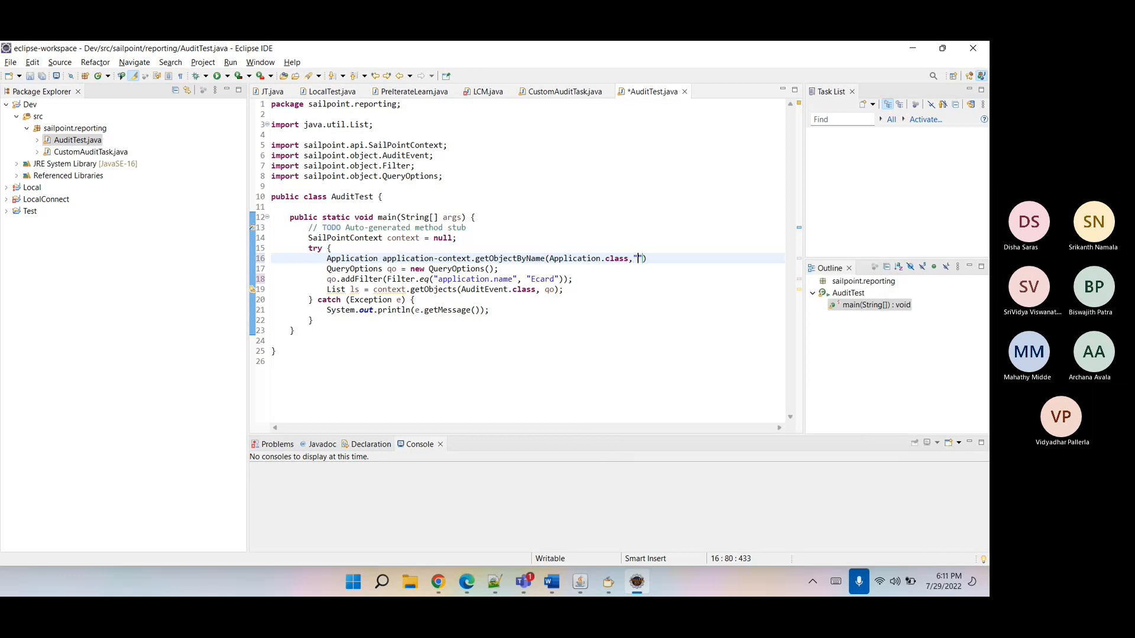
type("Ecard\")")
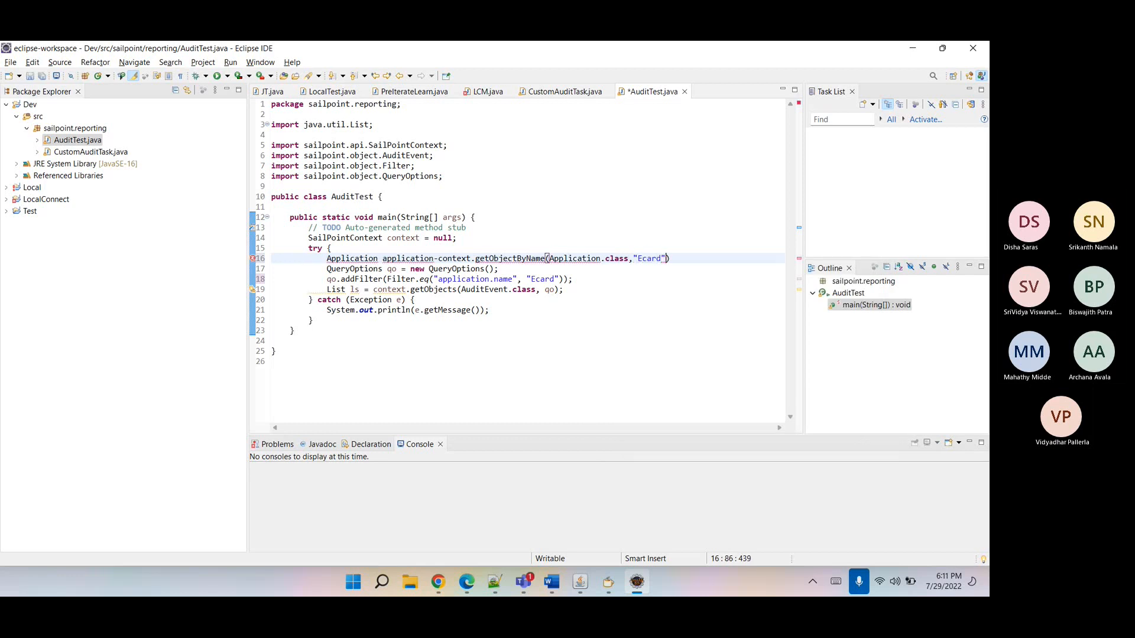
type(";")
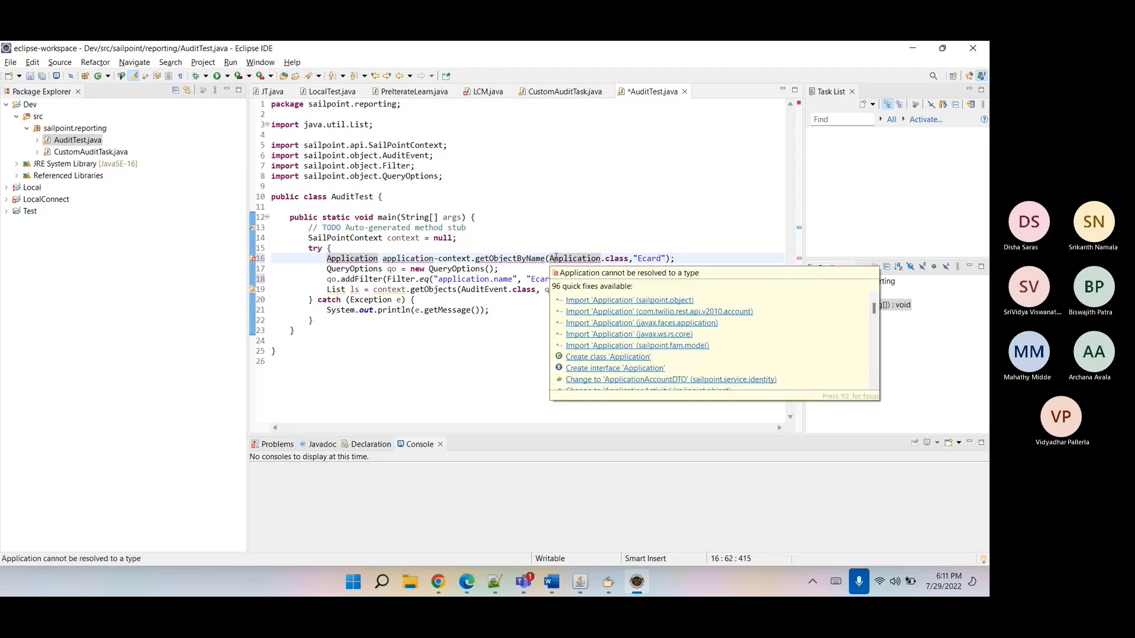
- Import sailpoint.object.Application by organizing the imports, and save AuditTest.java
key("ctrl+shift+o")
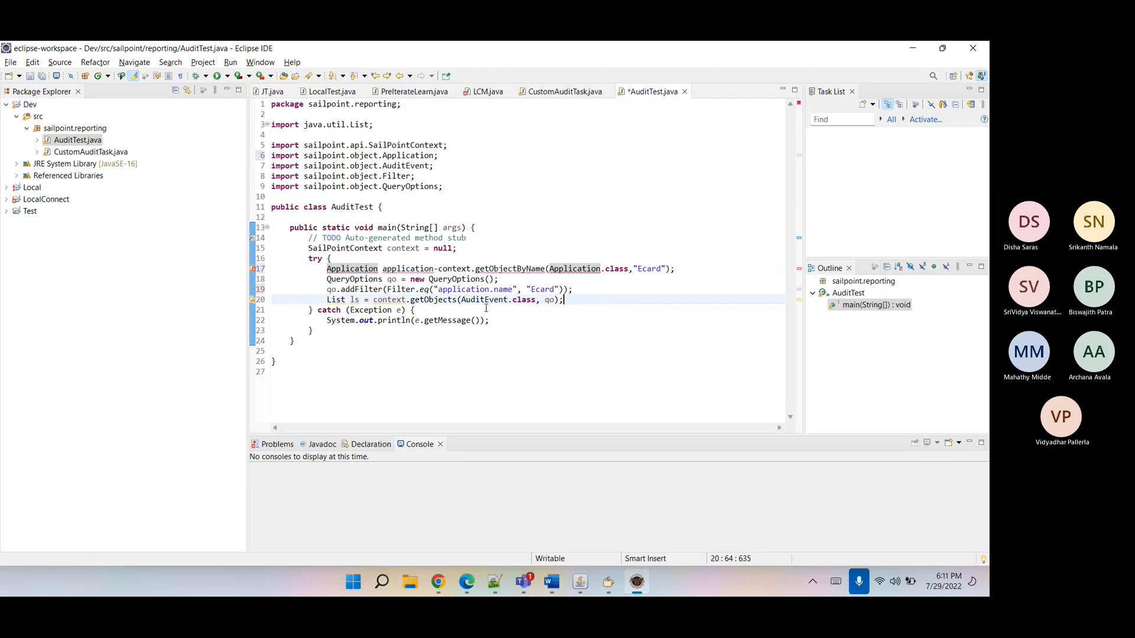
left_click(485, 308)
key("ctrl+s")
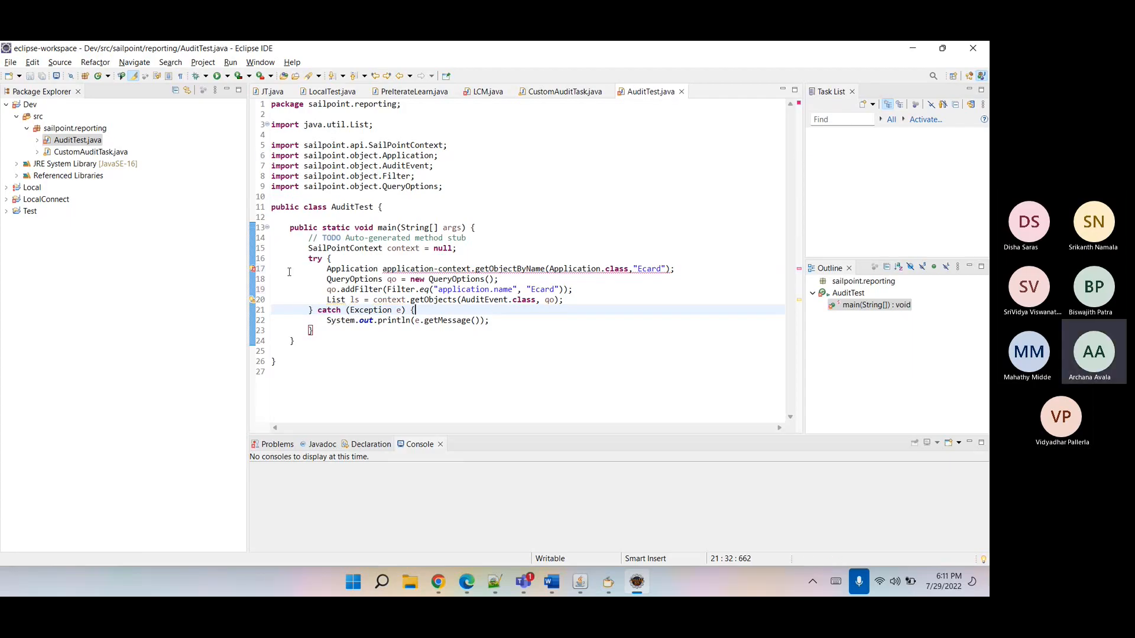
- Replace the hyphen in the Application declaration with "=" so it reads application=context.getObjectByName
mouse_move(254, 271)
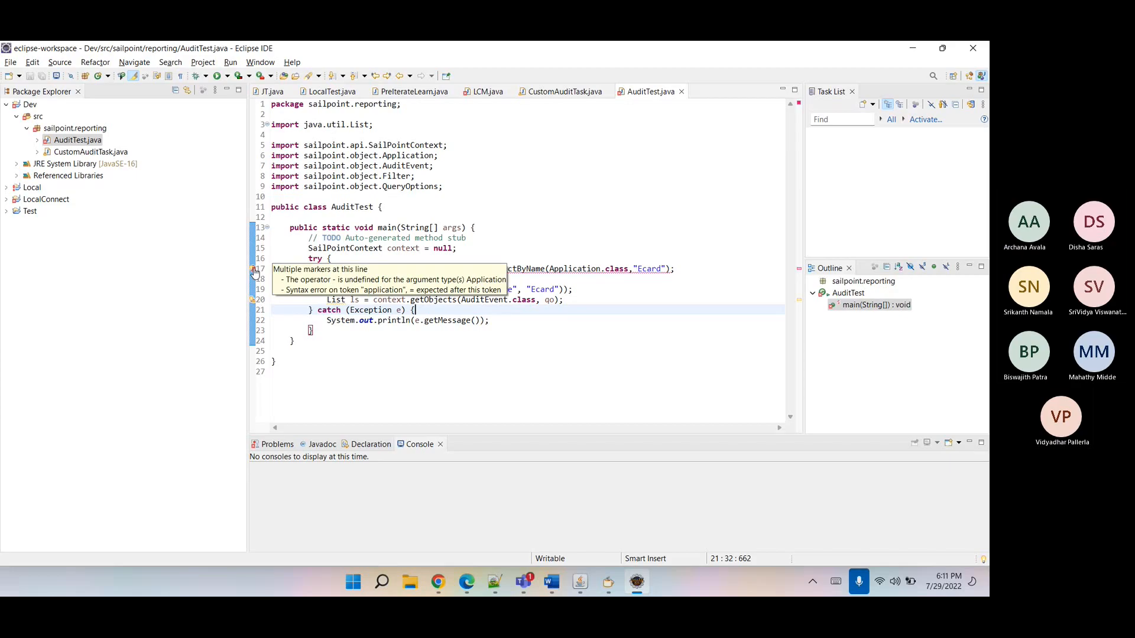
left_click(500, 227)
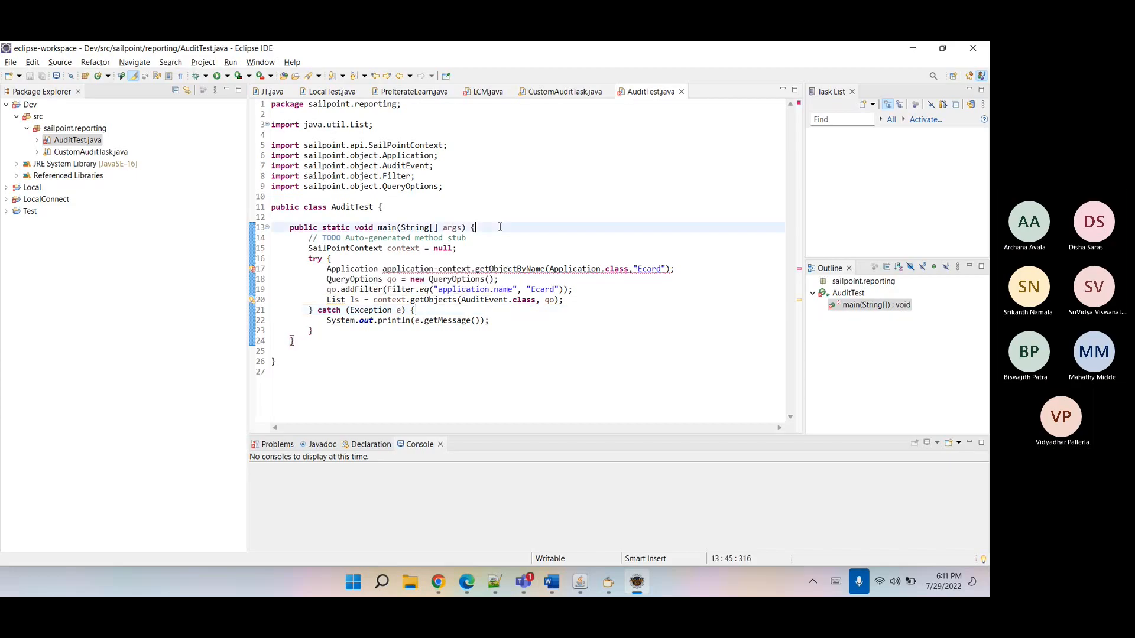
left_click(438, 269)
key("BackSpace")
type("=")
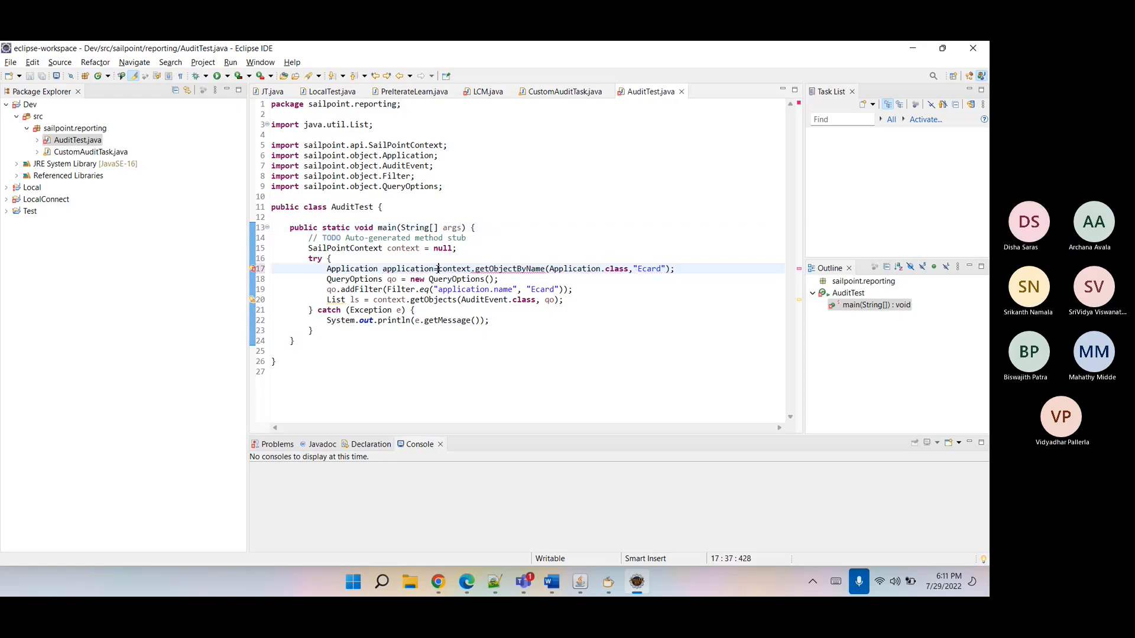
left_click(524, 319)
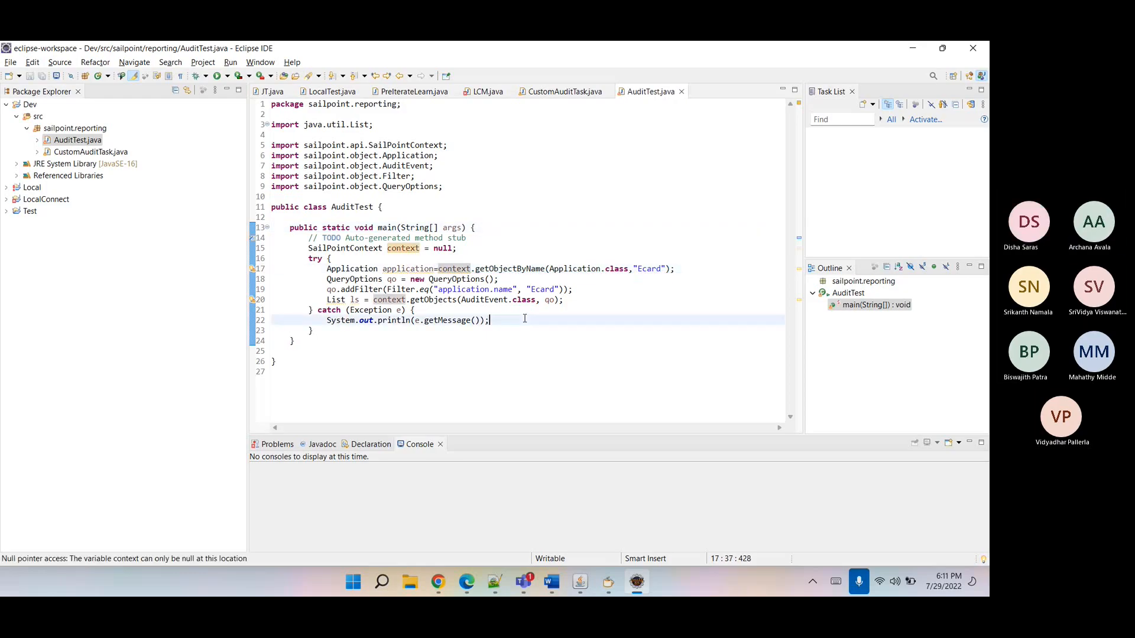
- Duplicate the qo.addFilter line containing "application.name" directly below itself
triple_click(490, 295)
triple_click(496, 292)
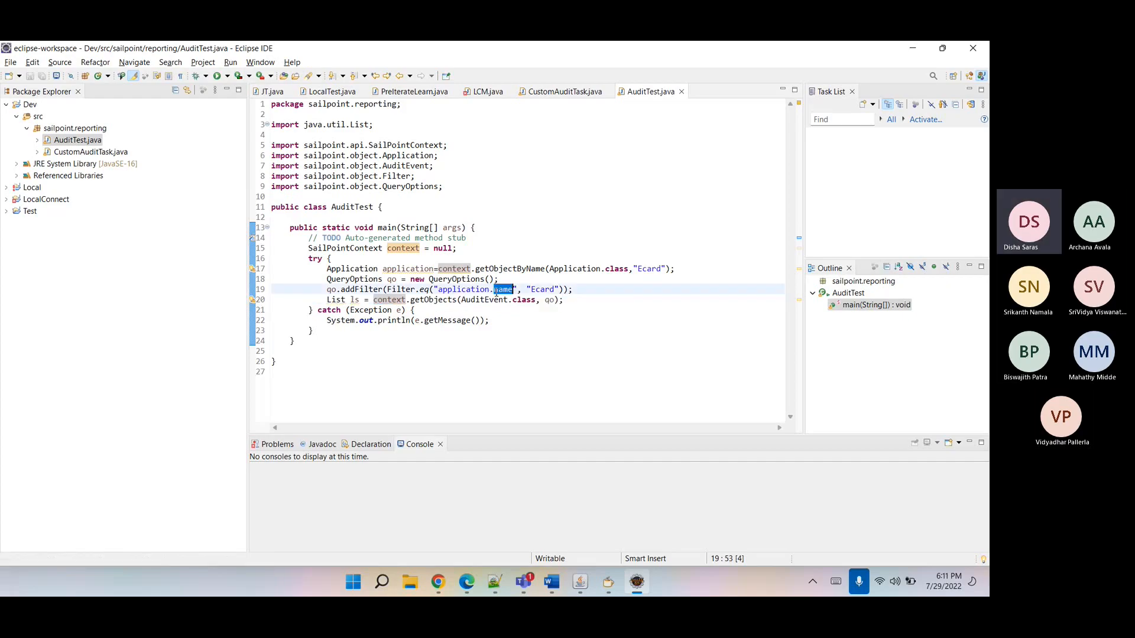
key("ctrl+c")
key("ctrl+v")
key("ctrl+v")
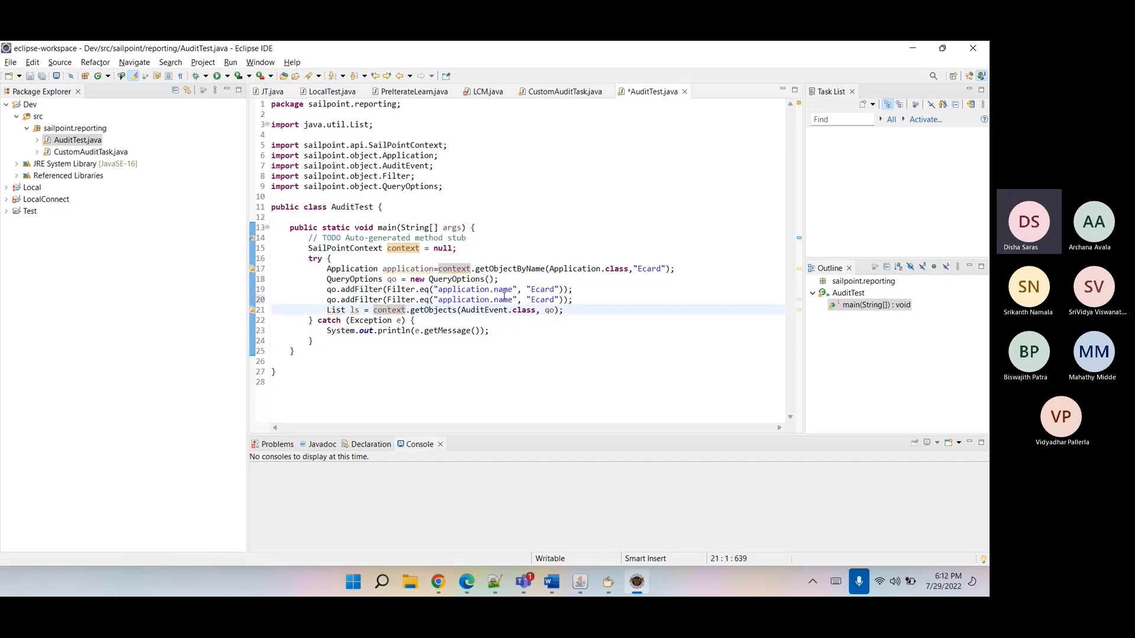
- Change the duplicated filter to Filter.eq("application", application) and save the file
double_click(504, 297)
key("BackSpace")
key("BackSpace")
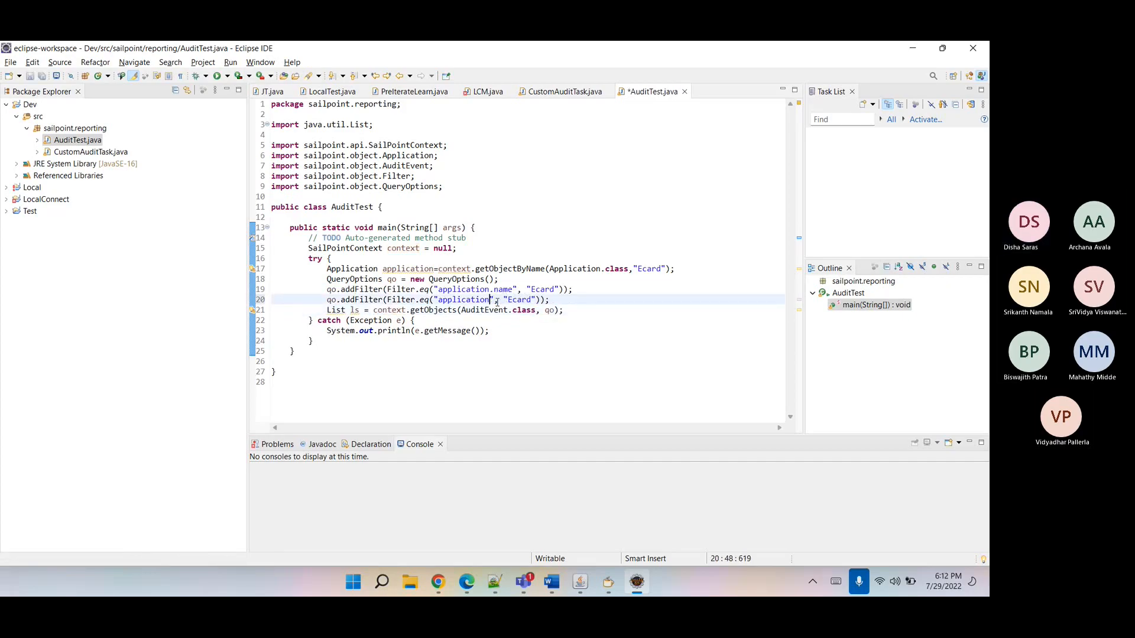
left_click_drag(502, 301, 537, 301)
type("application")
key("ctrl+s")
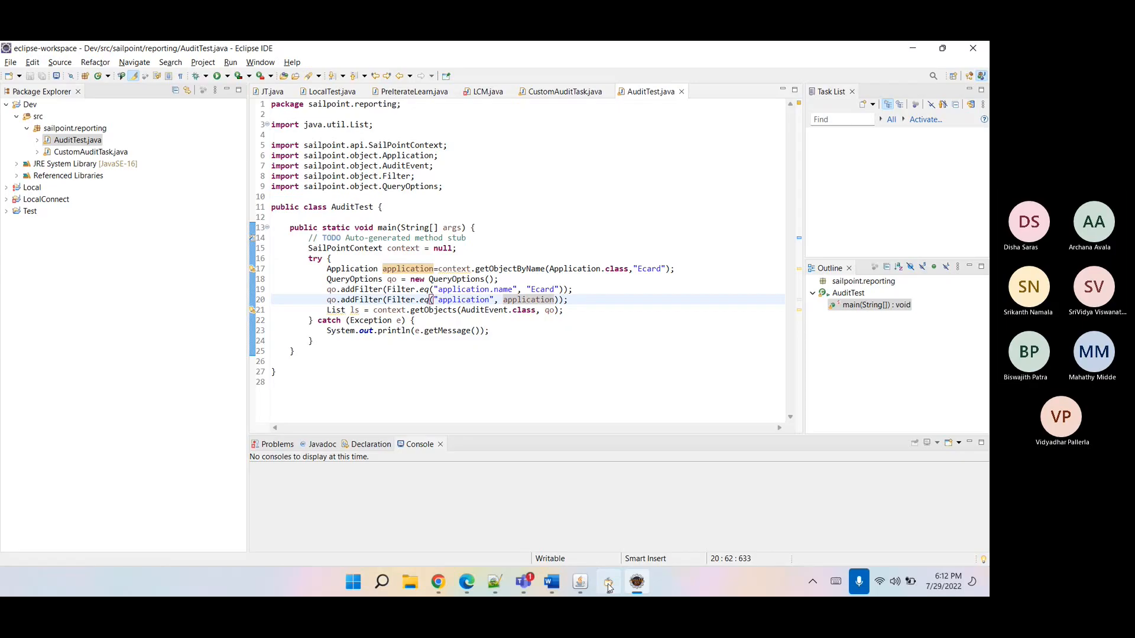
- Switch to Java Decompiler and open the recently used identityiq.jar from the identityiq-8.2 WEB-INF lib folder
left_click(609, 585)
left_click(8, 64)
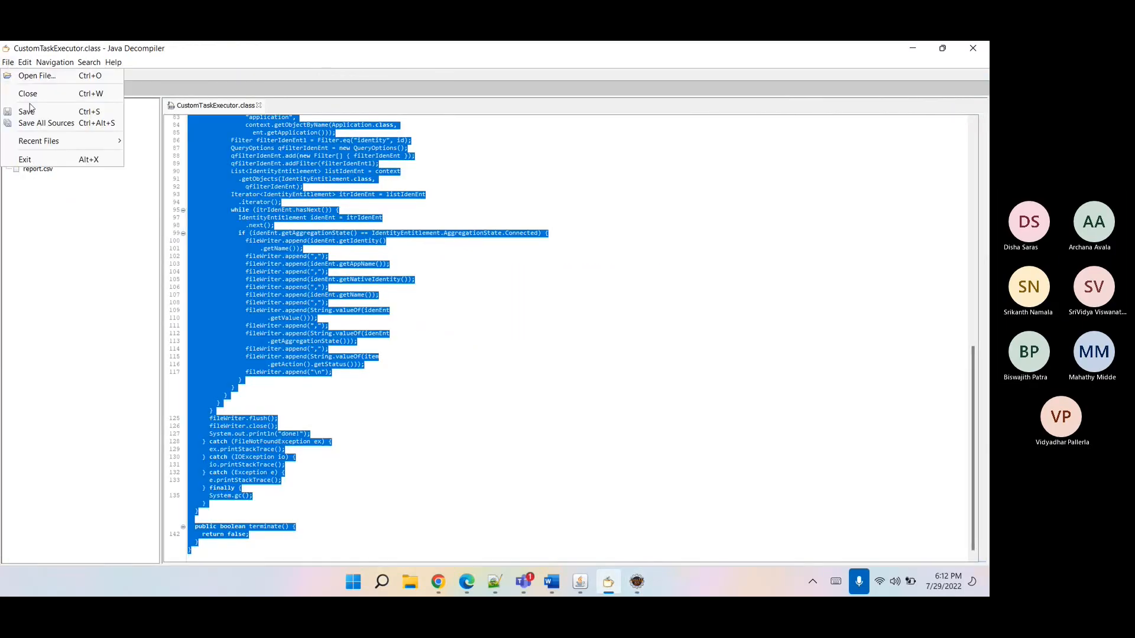
mouse_move(36, 143)
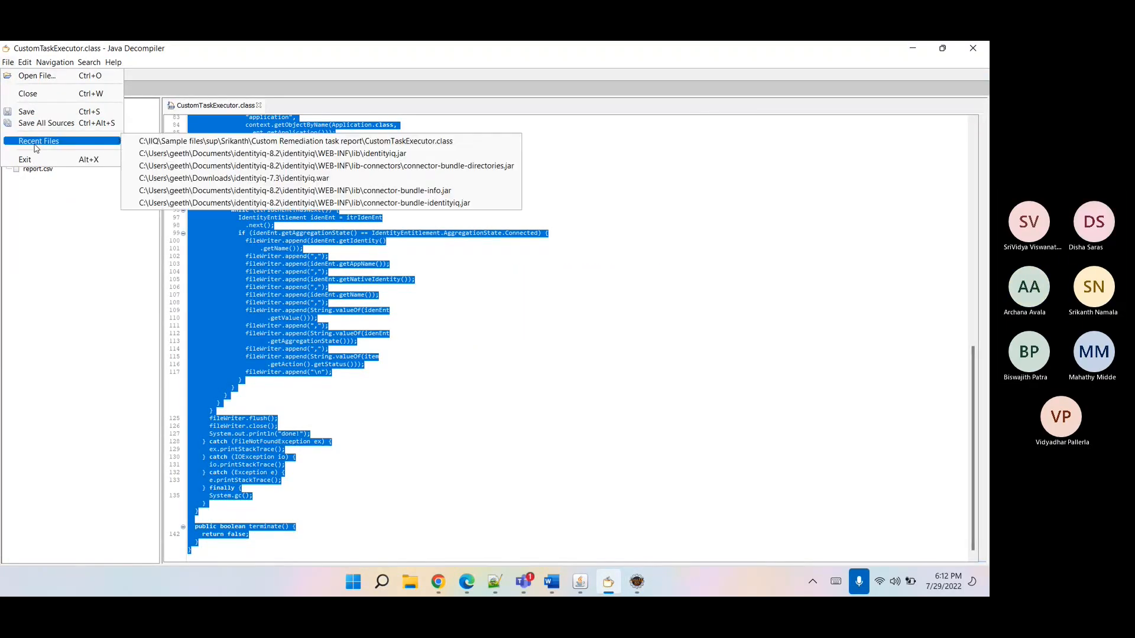
left_click(157, 154)
- Open AuditEvent.hbm.xml from the sailpoint.object package of identityiq.jar
left_click(7, 128)
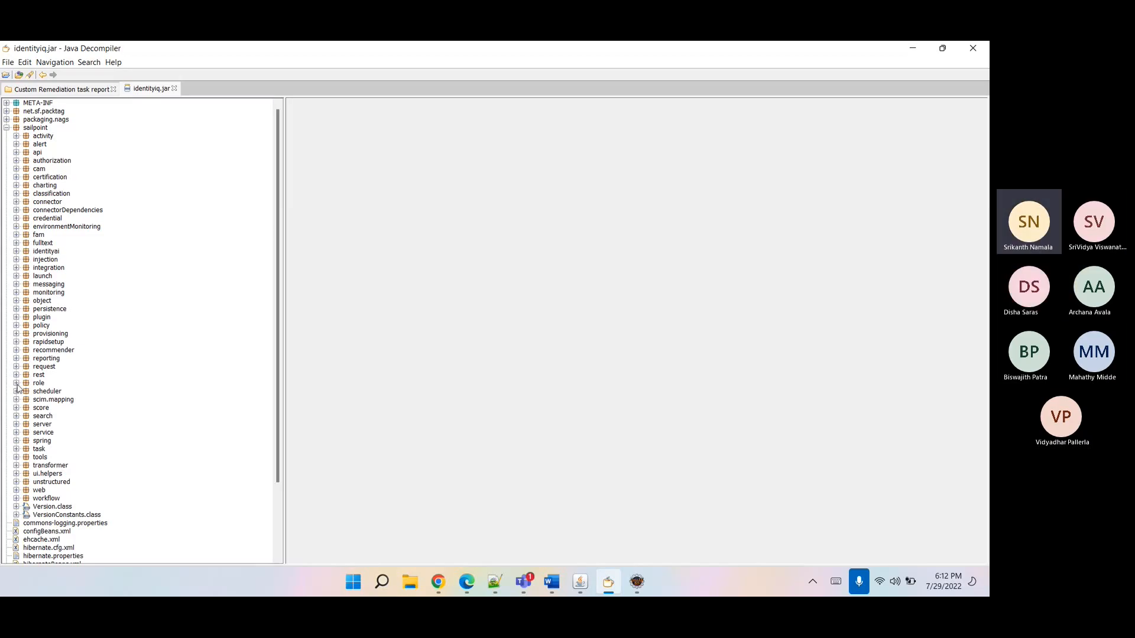
left_click(16, 302)
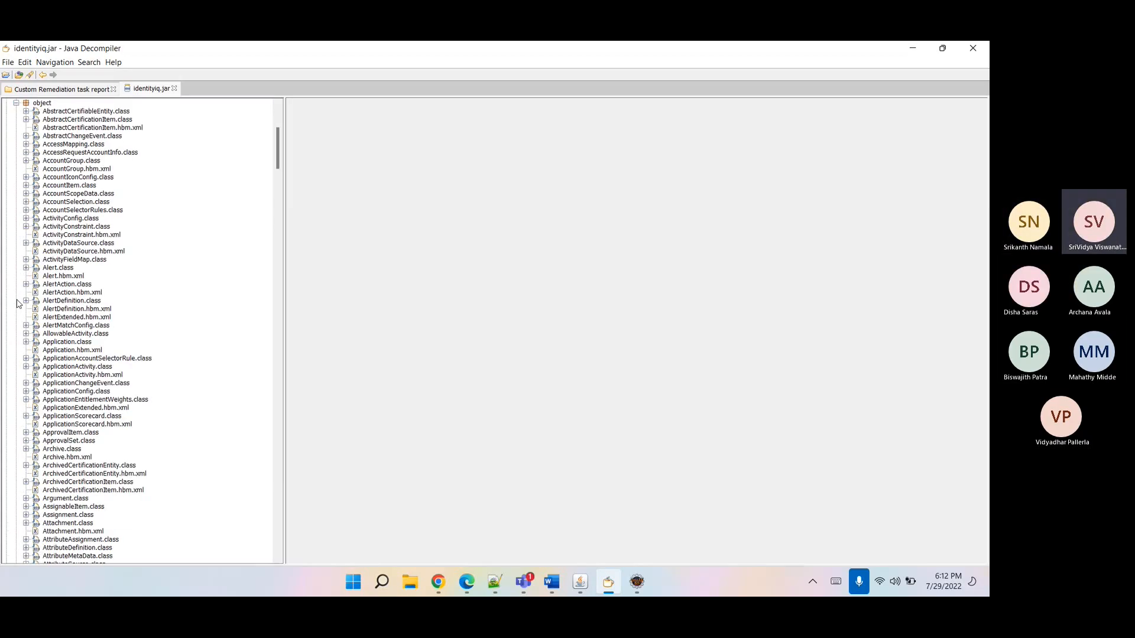
left_click_drag(276, 164, 278, 197)
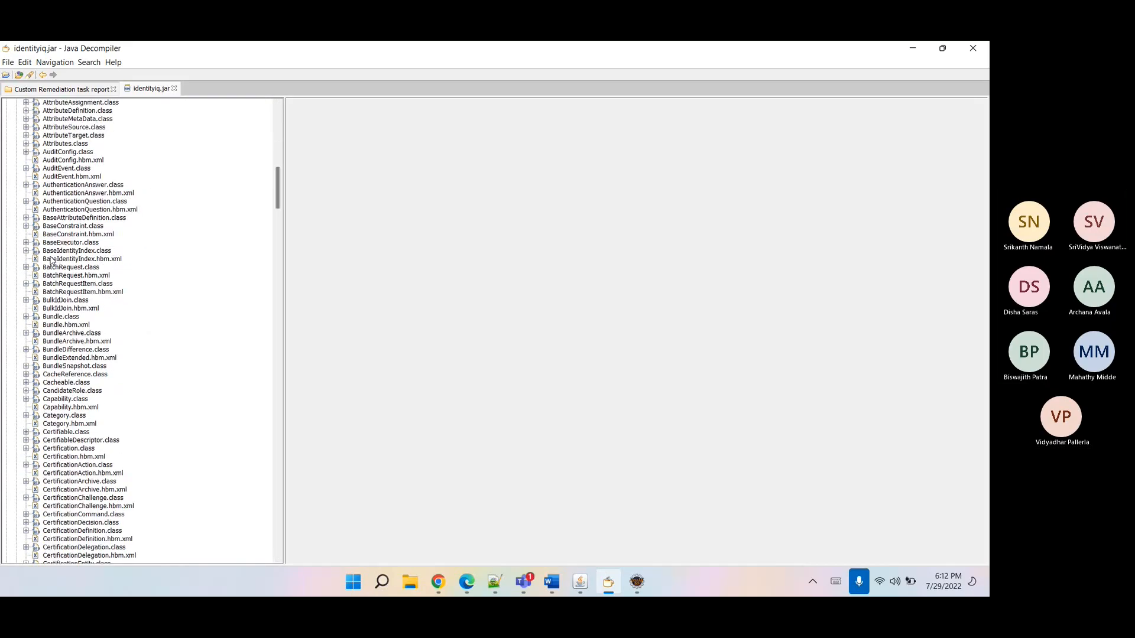
left_click(26, 169)
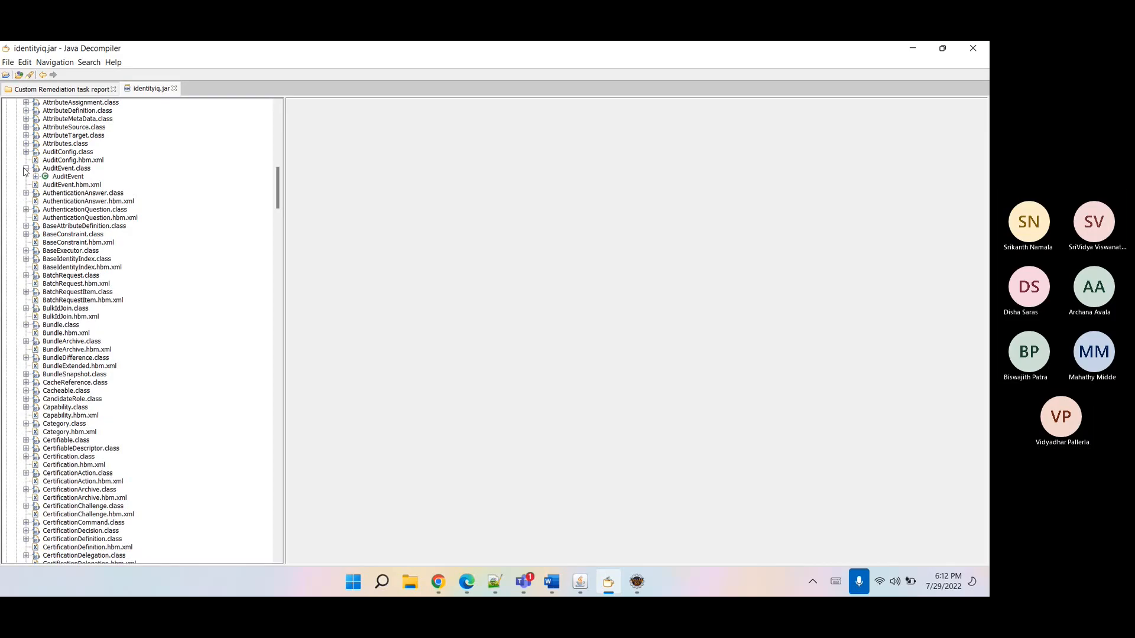
left_click(69, 185)
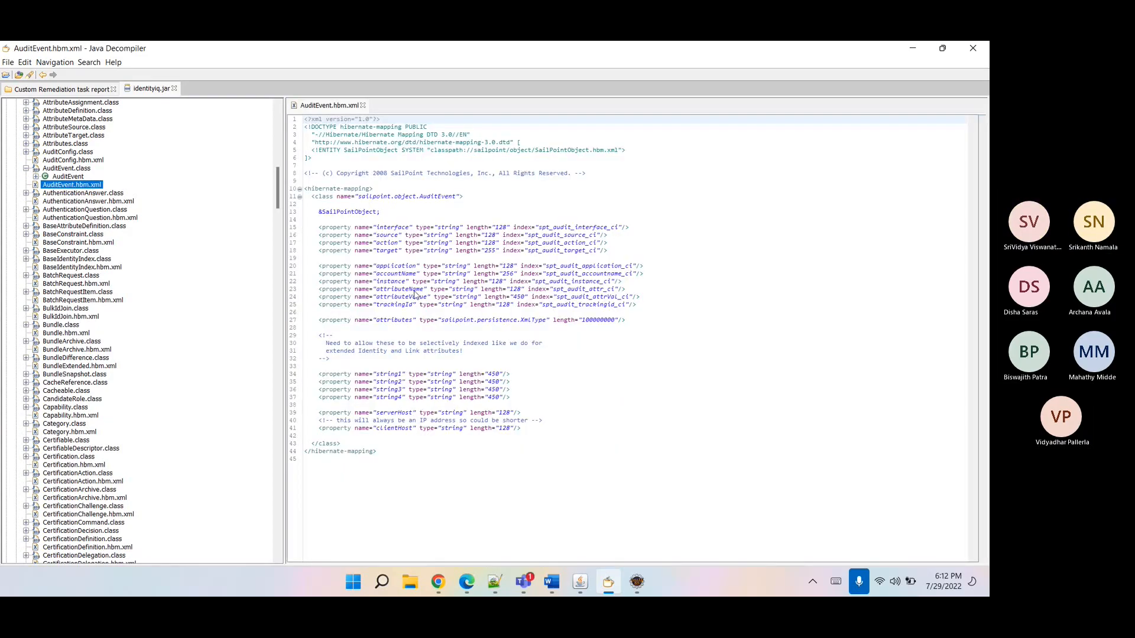
- Examine the definition and type of the application property in the AuditEvent Hibernate mapping
double_click(396, 266)
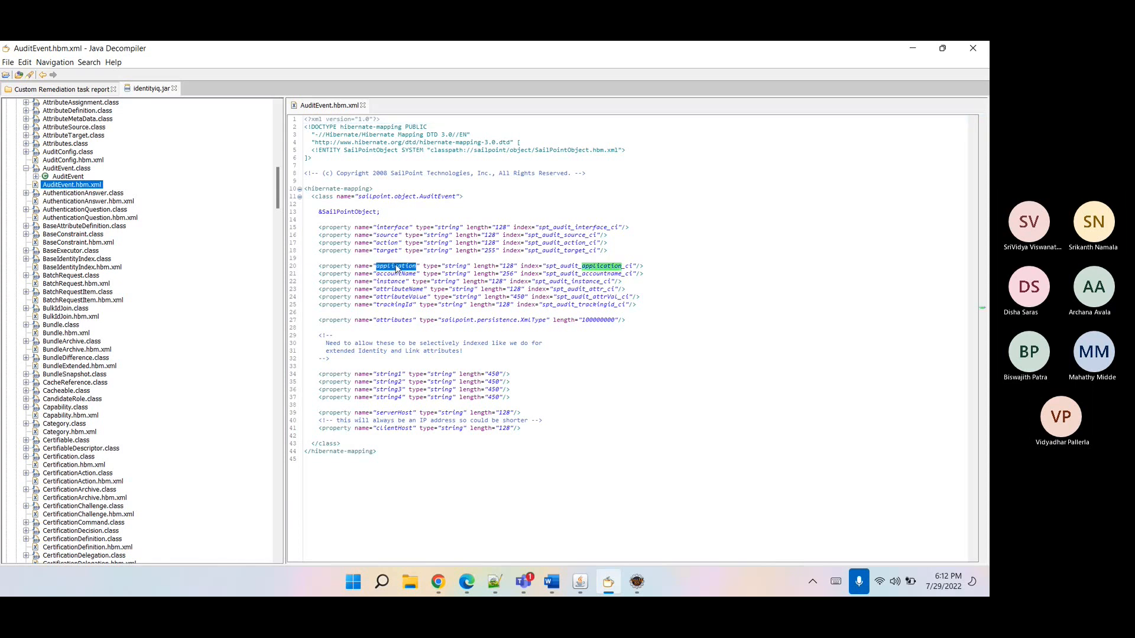
left_click(397, 268)
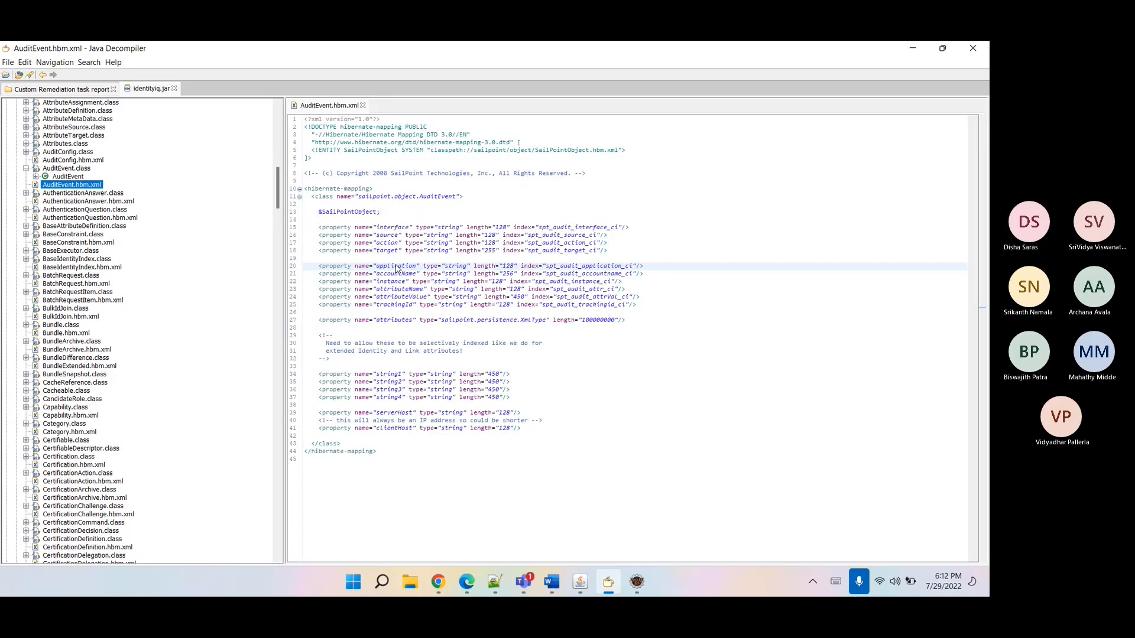
triple_click(397, 268)
double_click(397, 269)
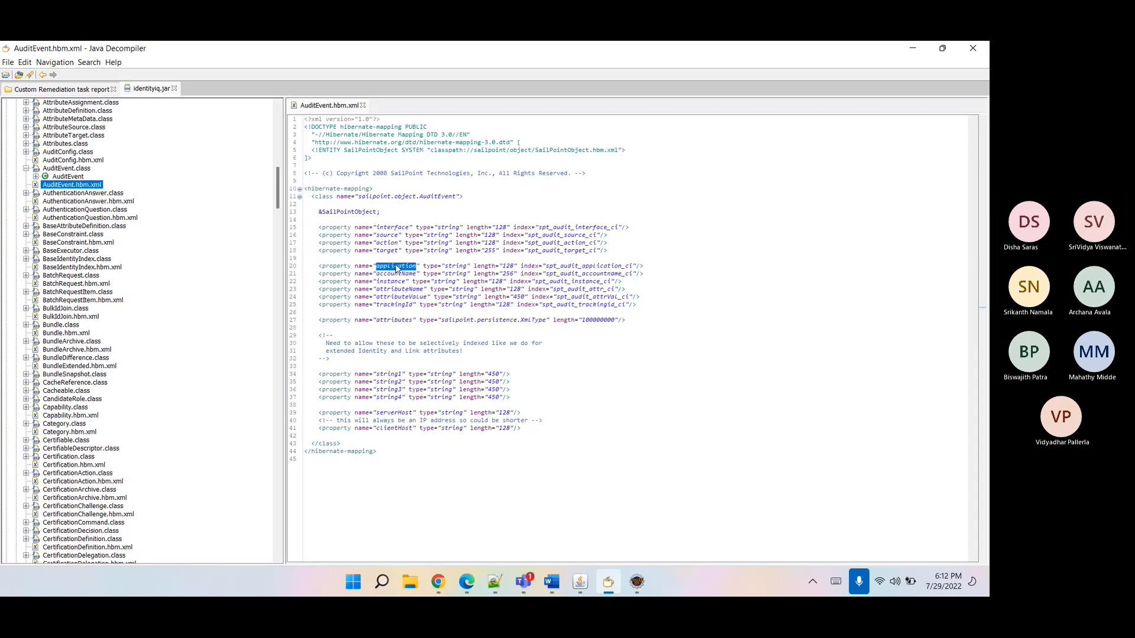
left_click(396, 268)
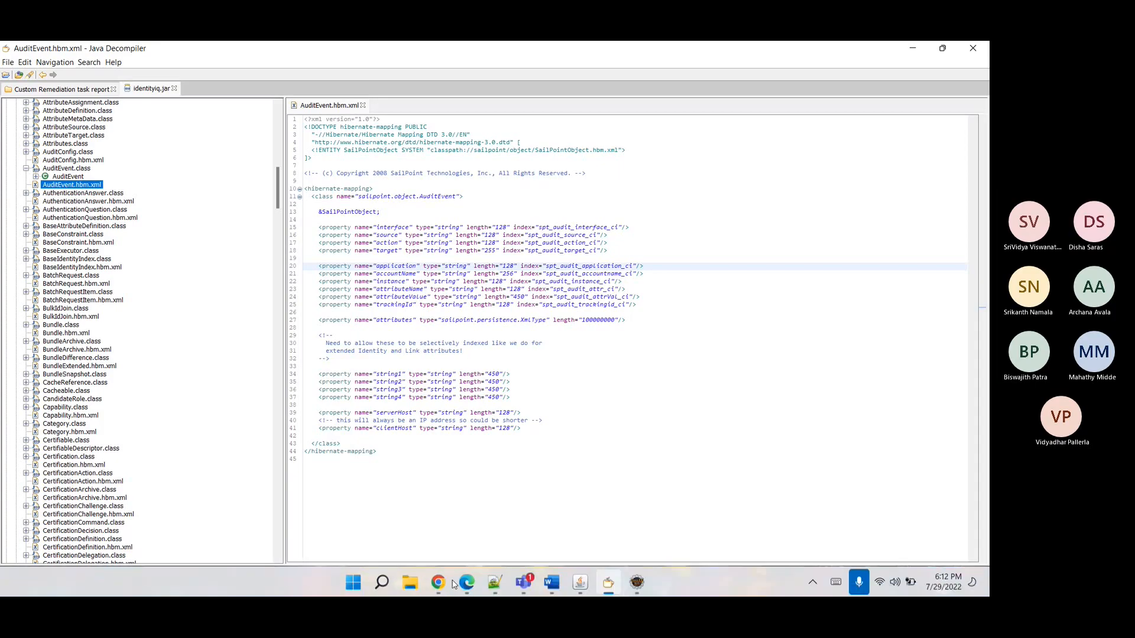
- Back in Eclipse, shorten the first filter's property name to "application" and comment out the second addFilter line with "//"
left_click(638, 585)
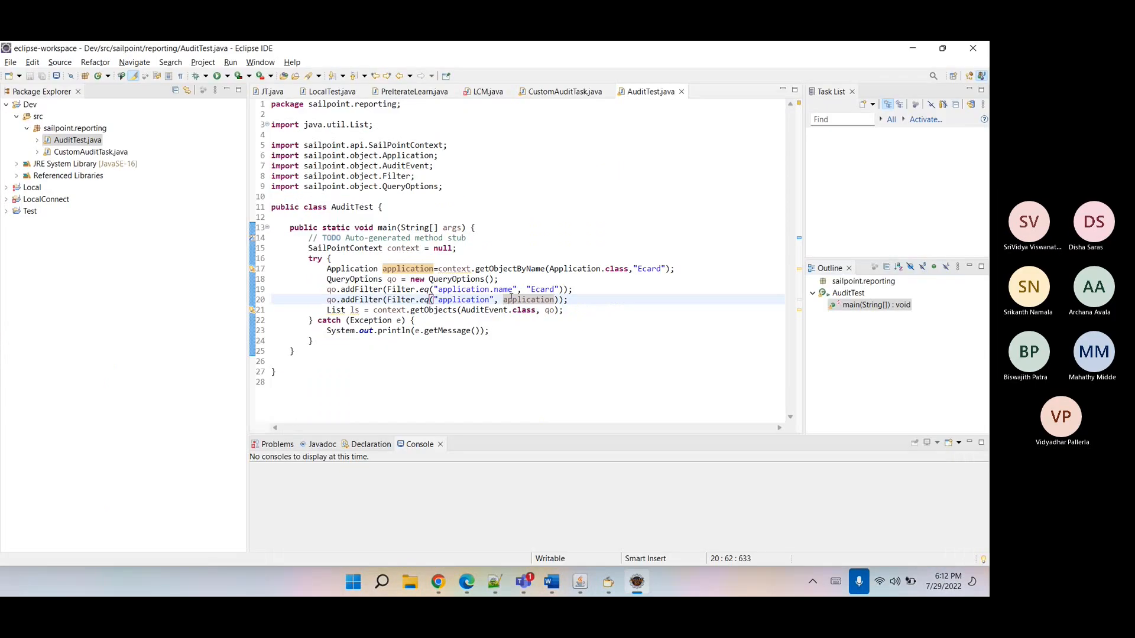
left_click(504, 290)
double_click(504, 289)
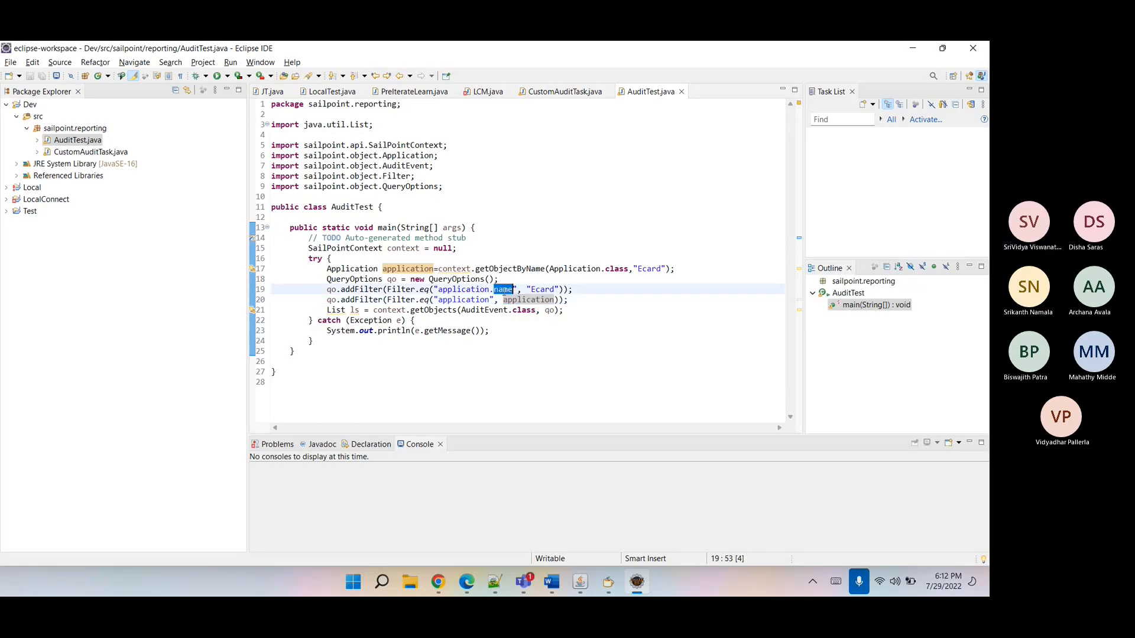
key("BackSpace")
key("BackSpace")
left_click(328, 300)
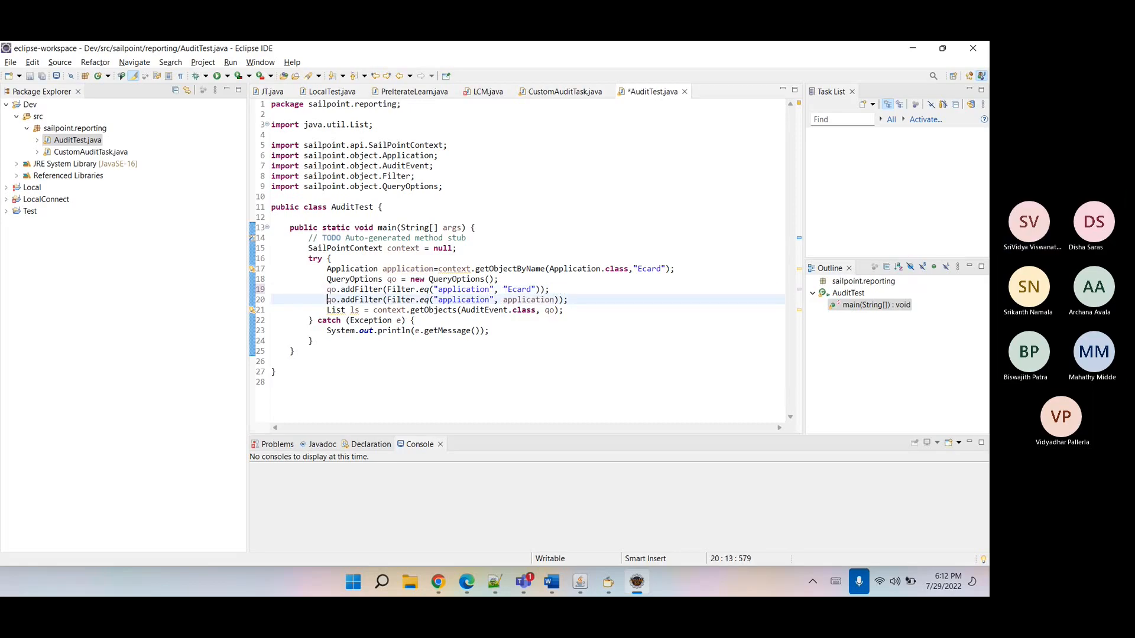
type("//")
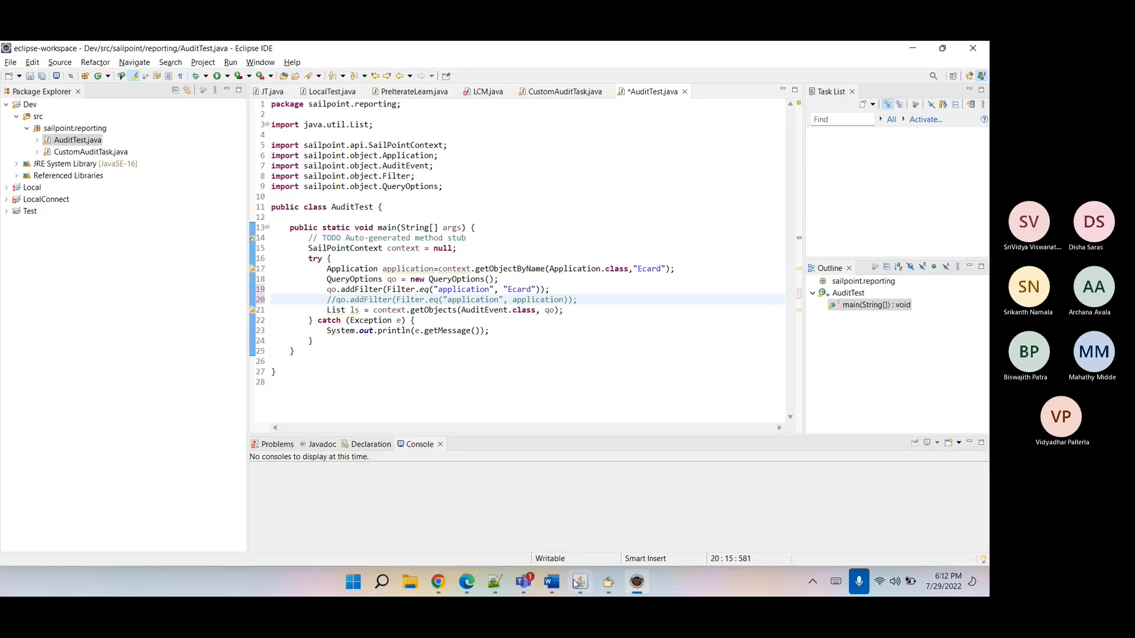
- Review the AuditEvent mapping properties in Java Decompiler, and compare the arguments of the two filter lines in Eclipse
left_click(607, 583)
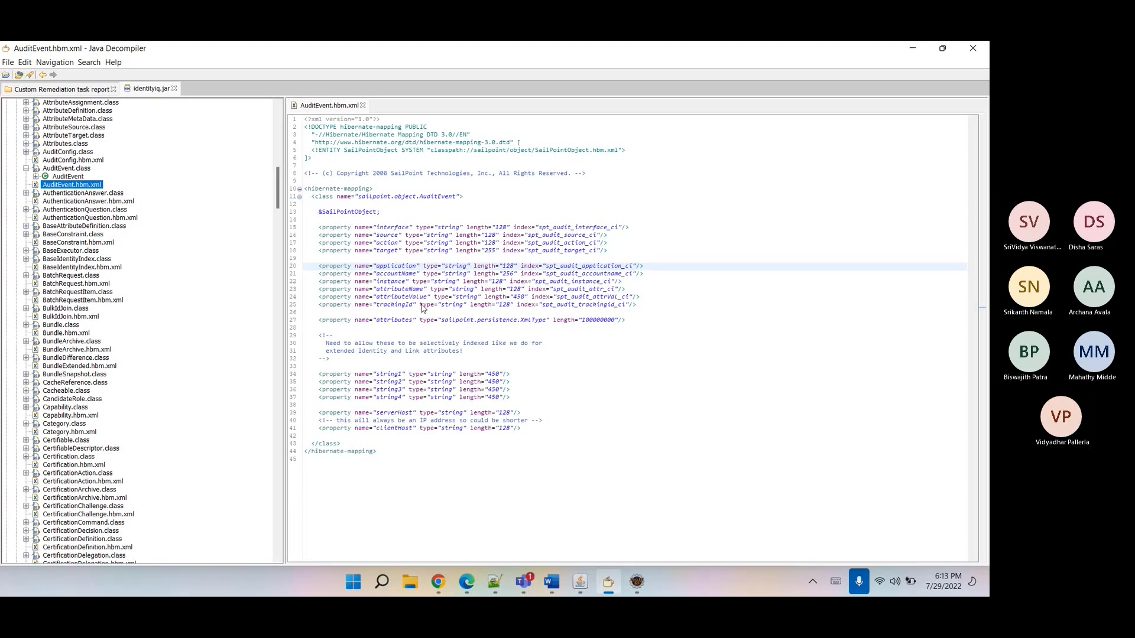
left_click(442, 399)
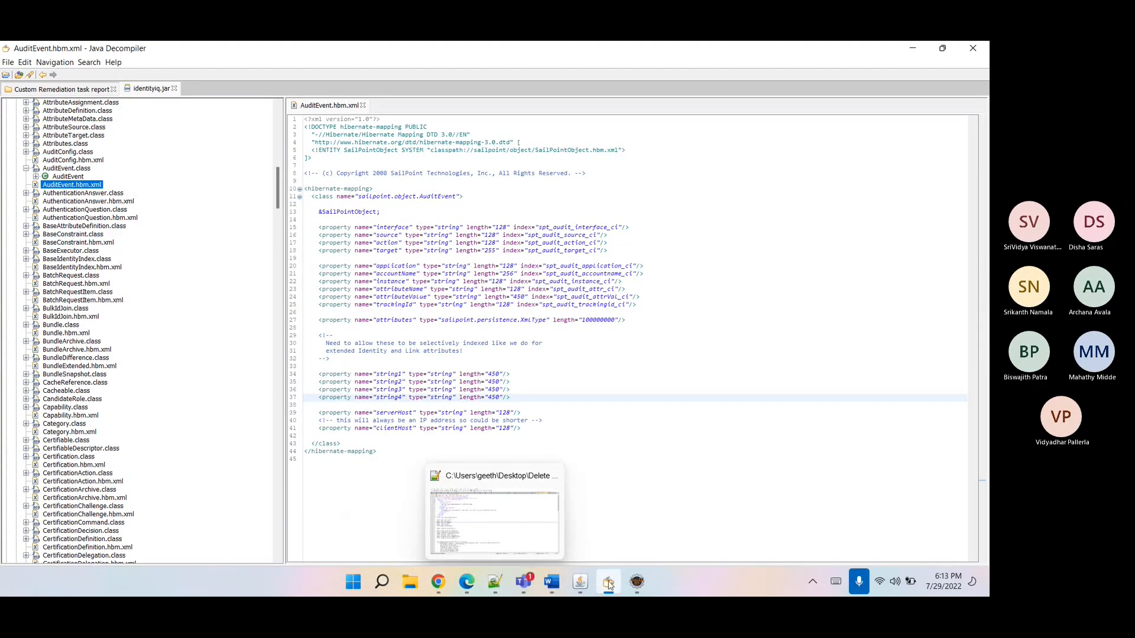
left_click(636, 582)
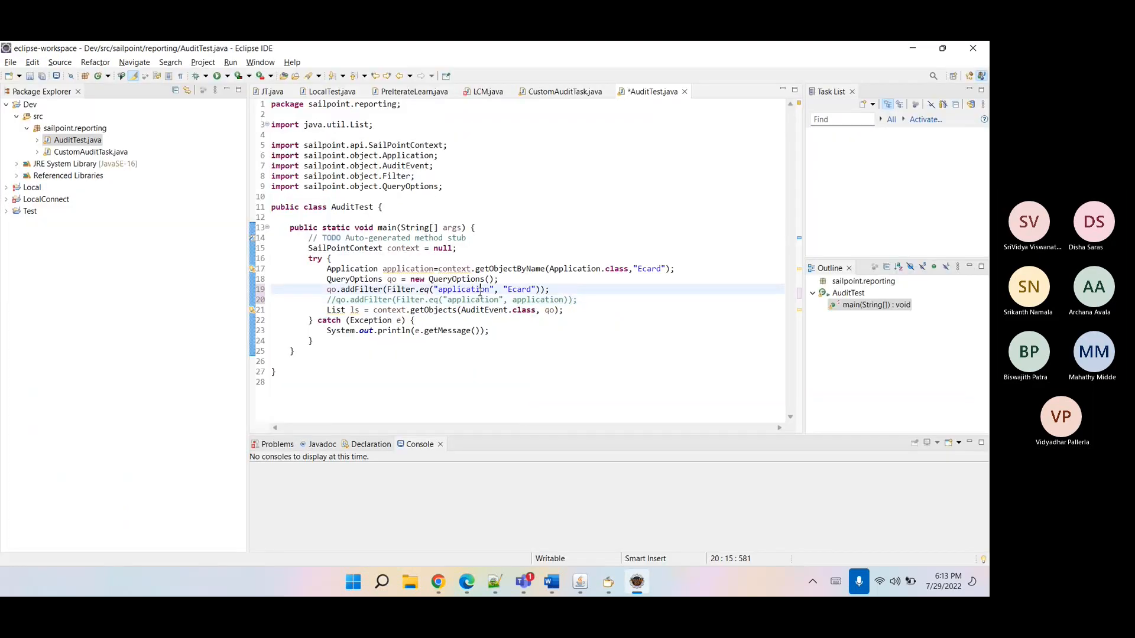
double_click(466, 290)
double_click(518, 299)
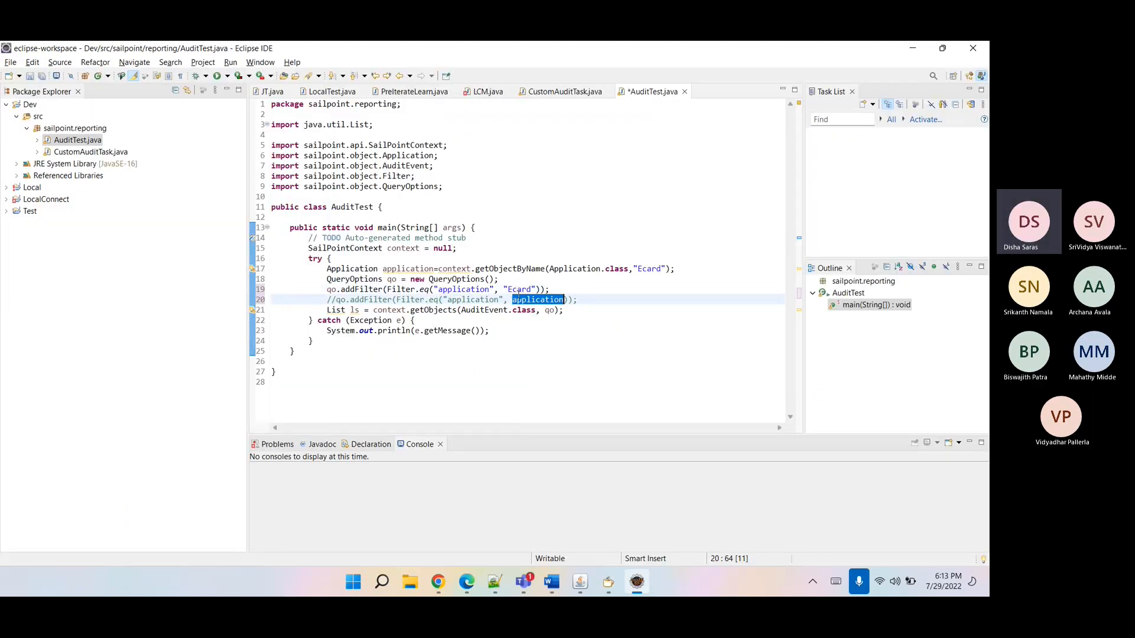
- Switch to the IdentityIQ Object Browser in Chrome and list the AuditEvent objects with the name filter cleared
left_click(518, 290)
double_click(518, 290)
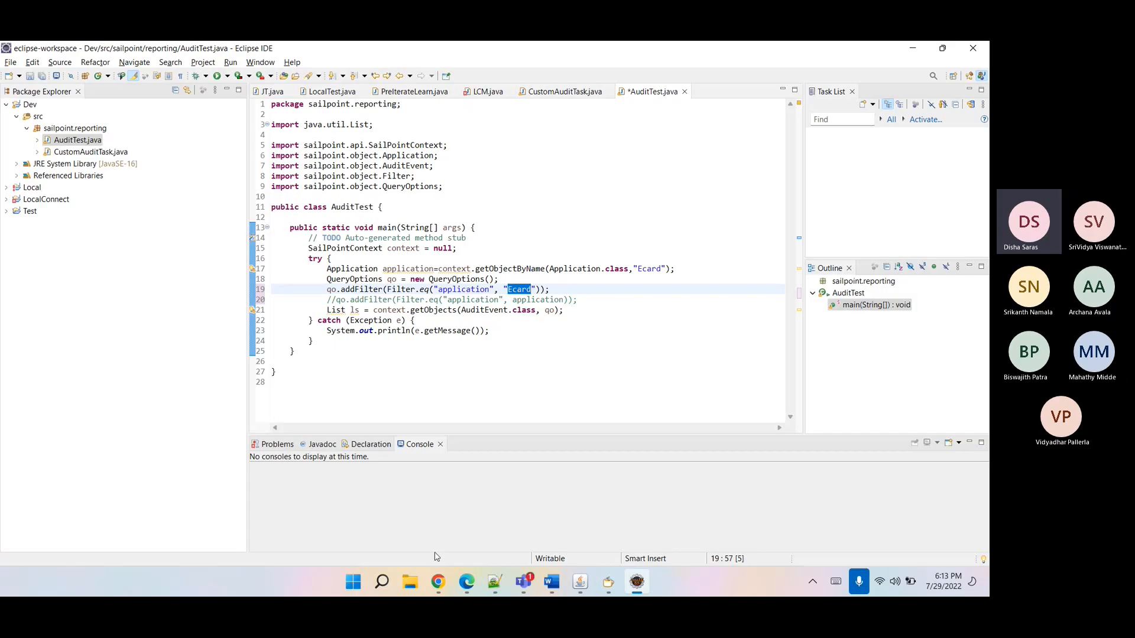
left_click(438, 582)
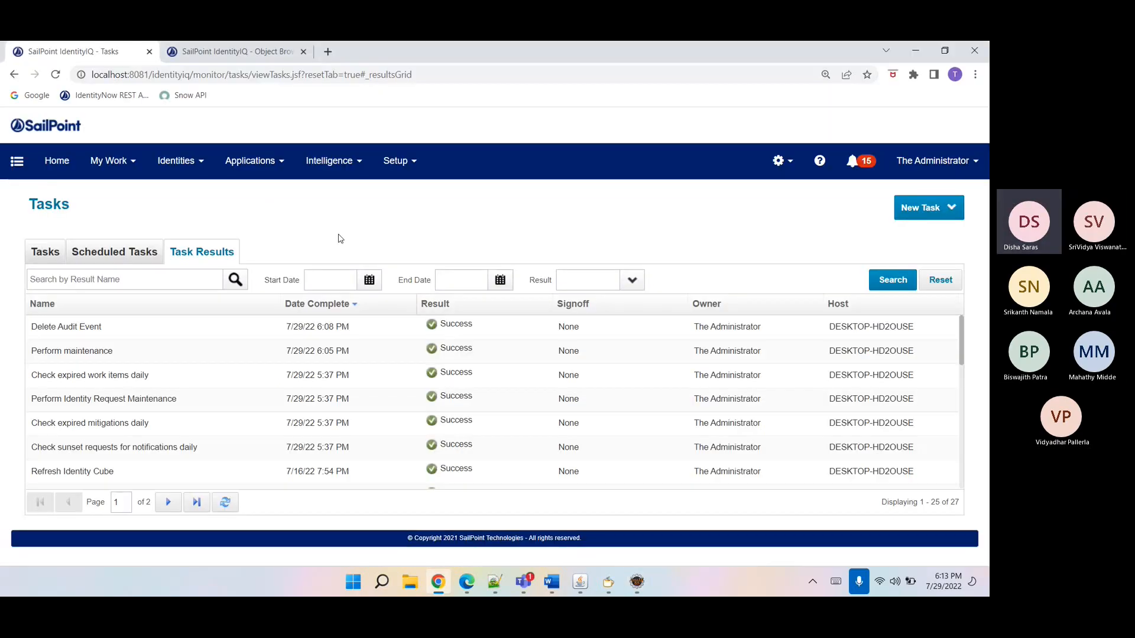
left_click(237, 52)
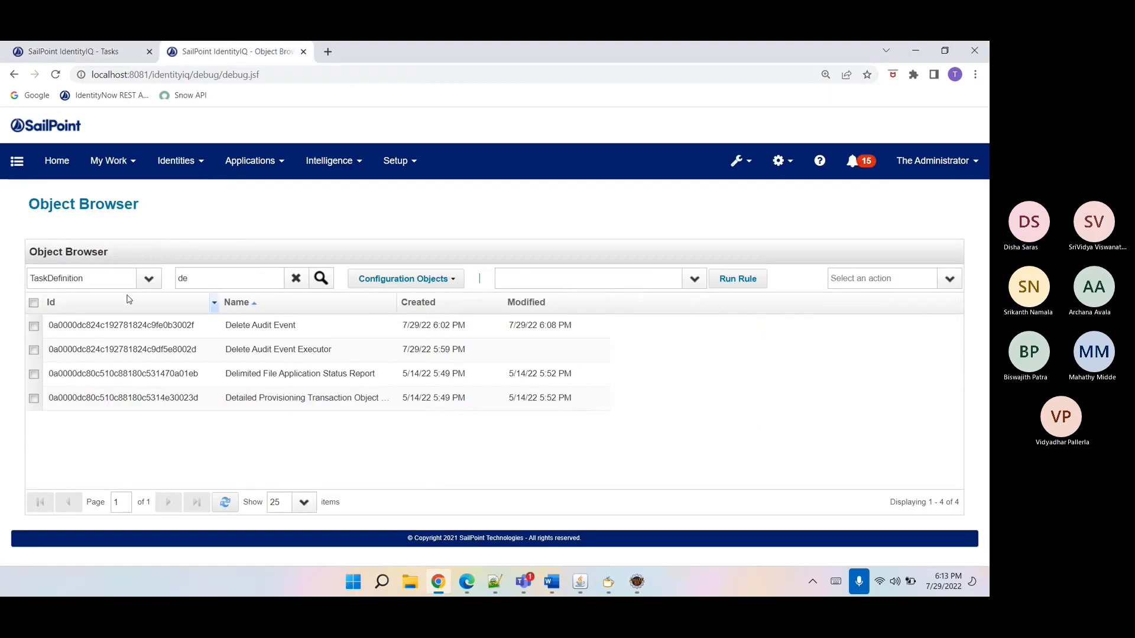
double_click(101, 282)
type("a")
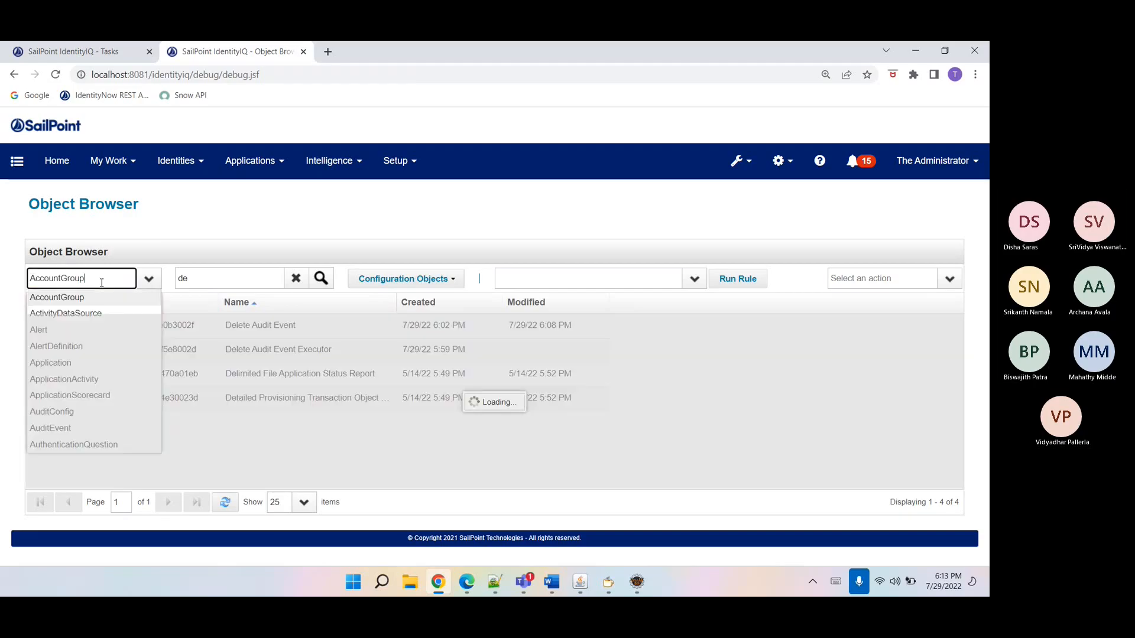
type("ud")
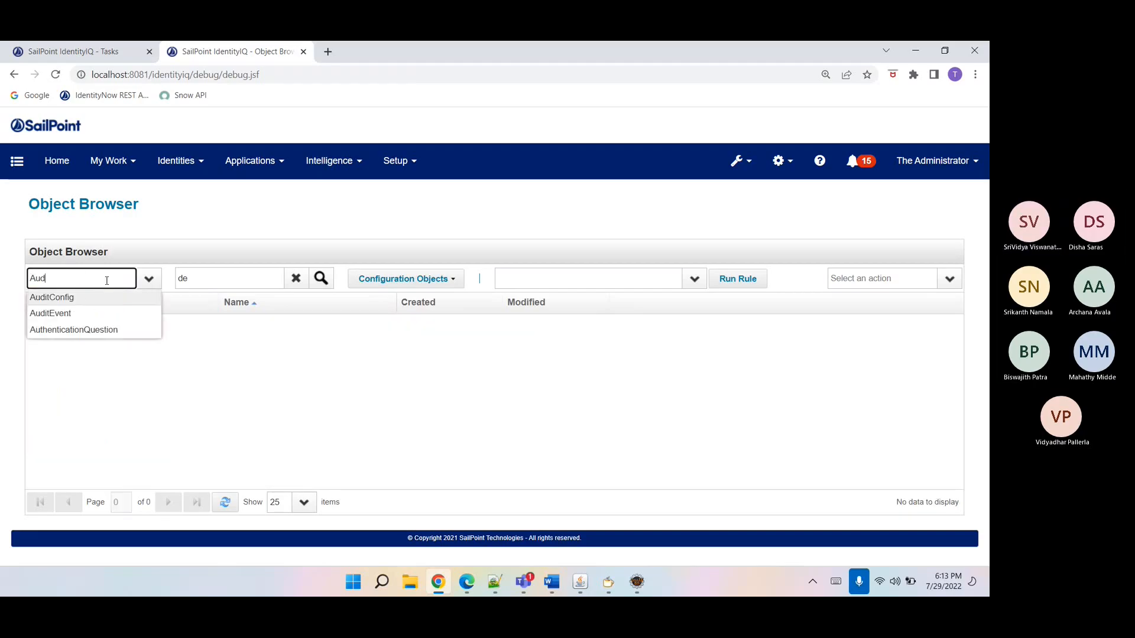
type("itConf")
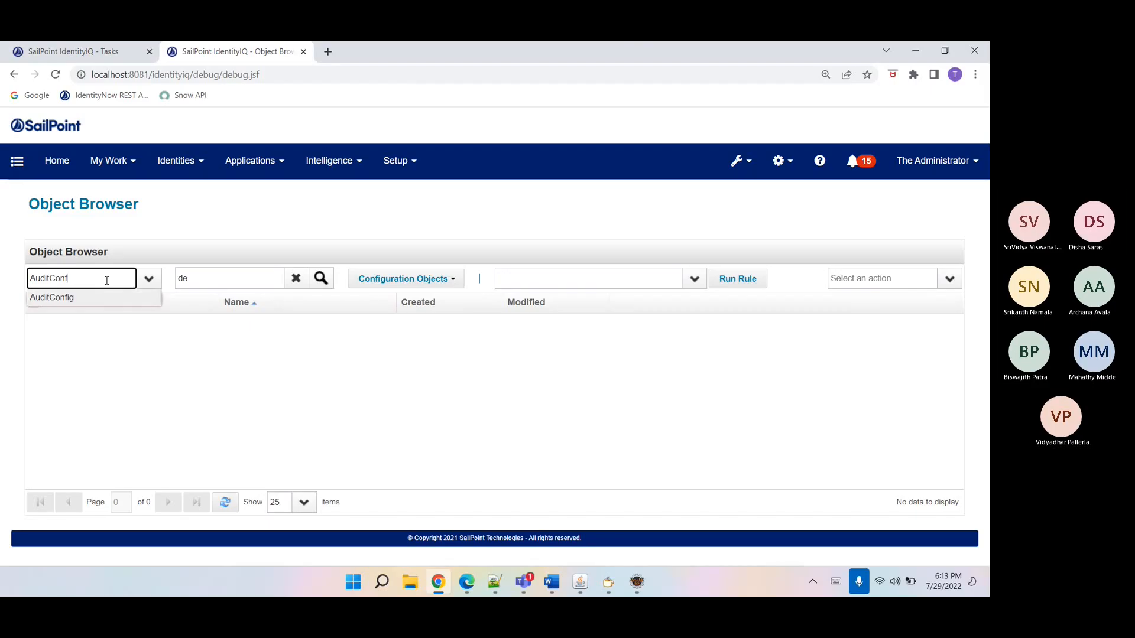
key("BackSpace")
type("Event")
key("Return")
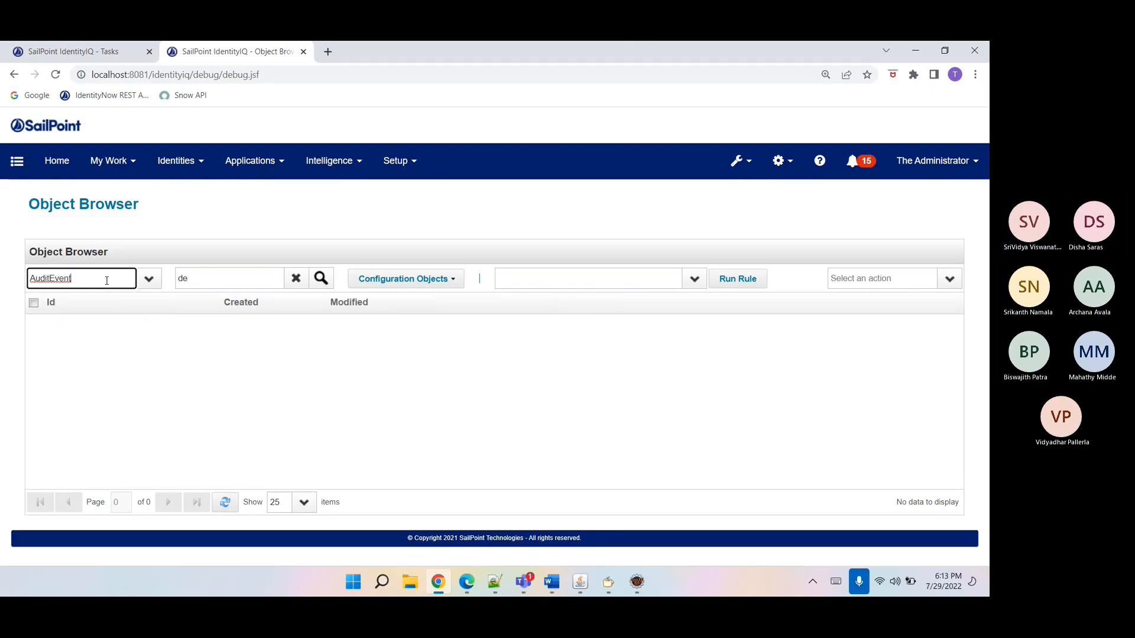
left_click(296, 279)
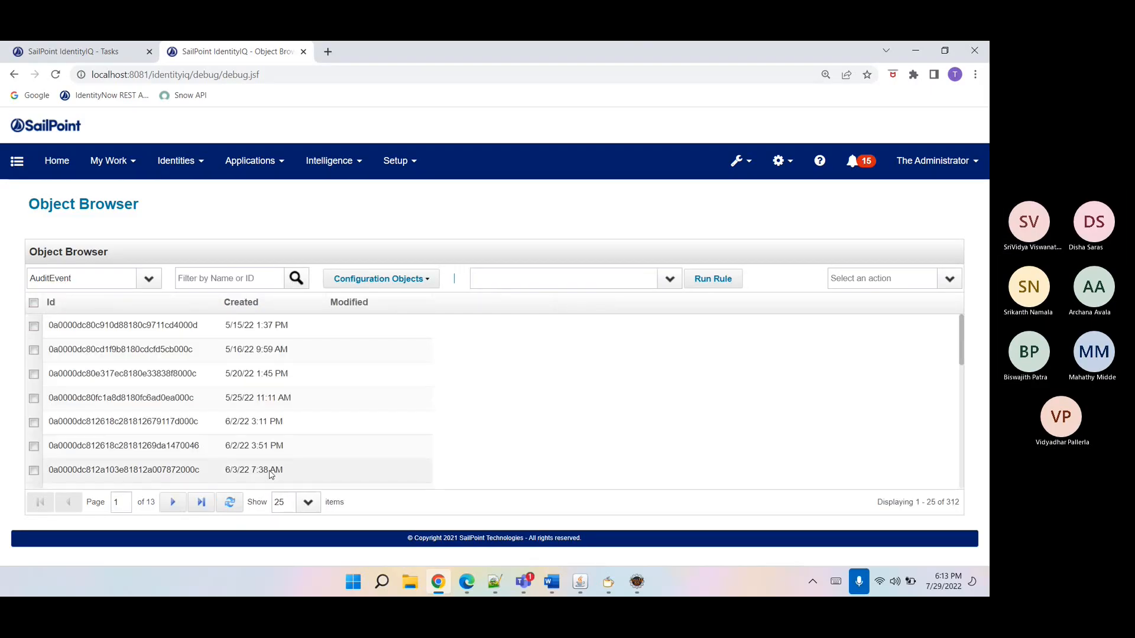
- Inspect the XML of the AuditEvent objects created 6/3/22 7:38 AM and modified 6/17/22 8:37 PM, closing each without saving
left_click(271, 470)
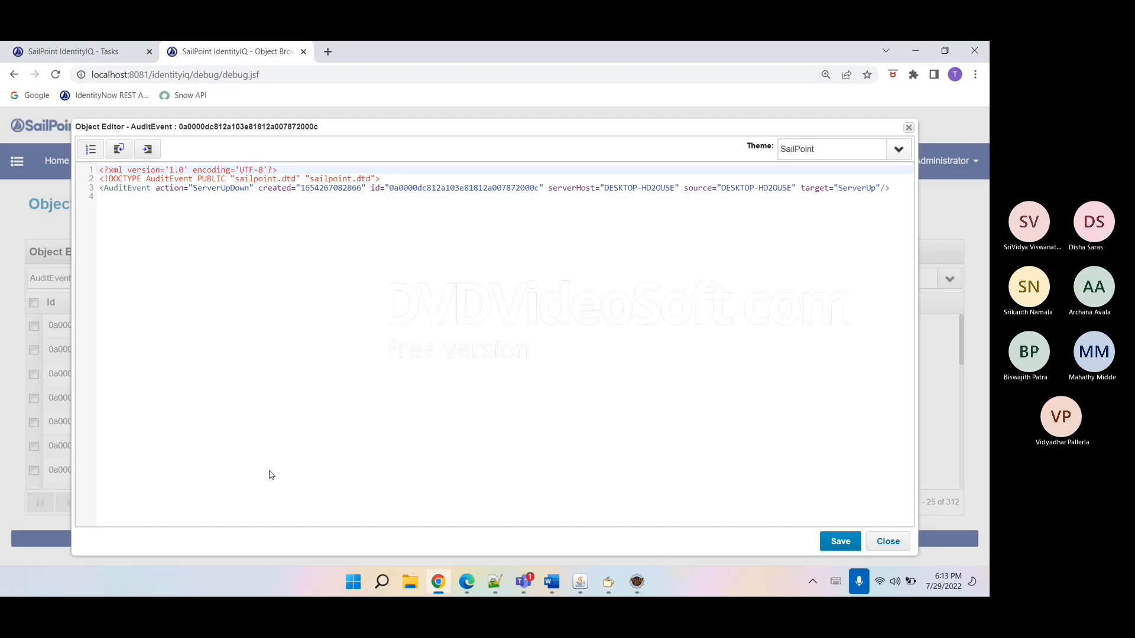
left_click(908, 129)
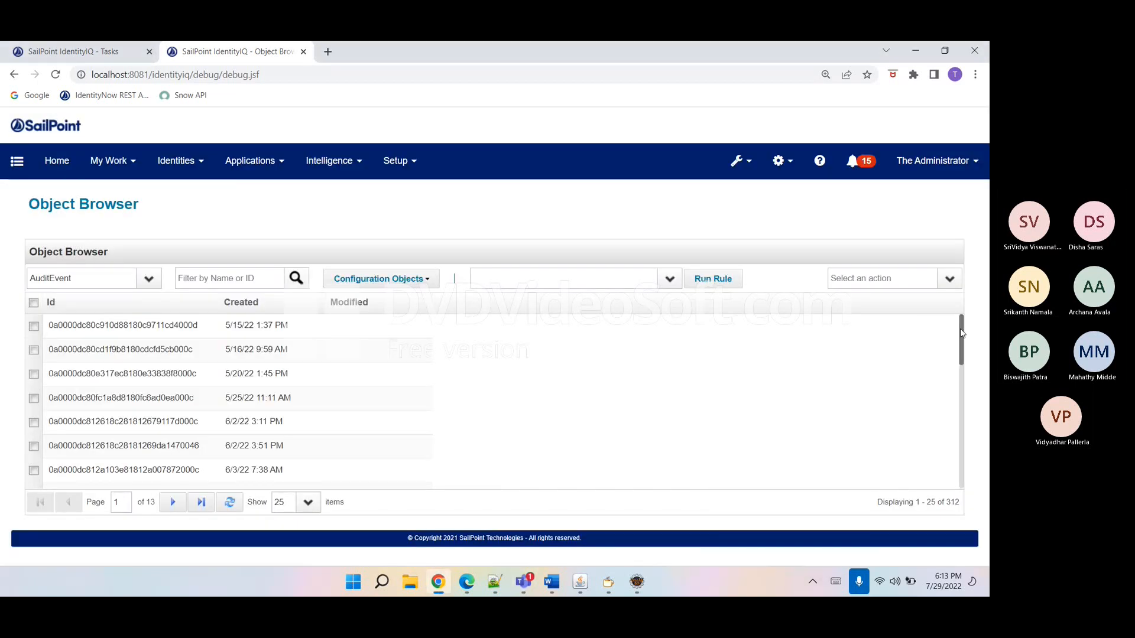
left_click_drag(961, 335, 967, 421)
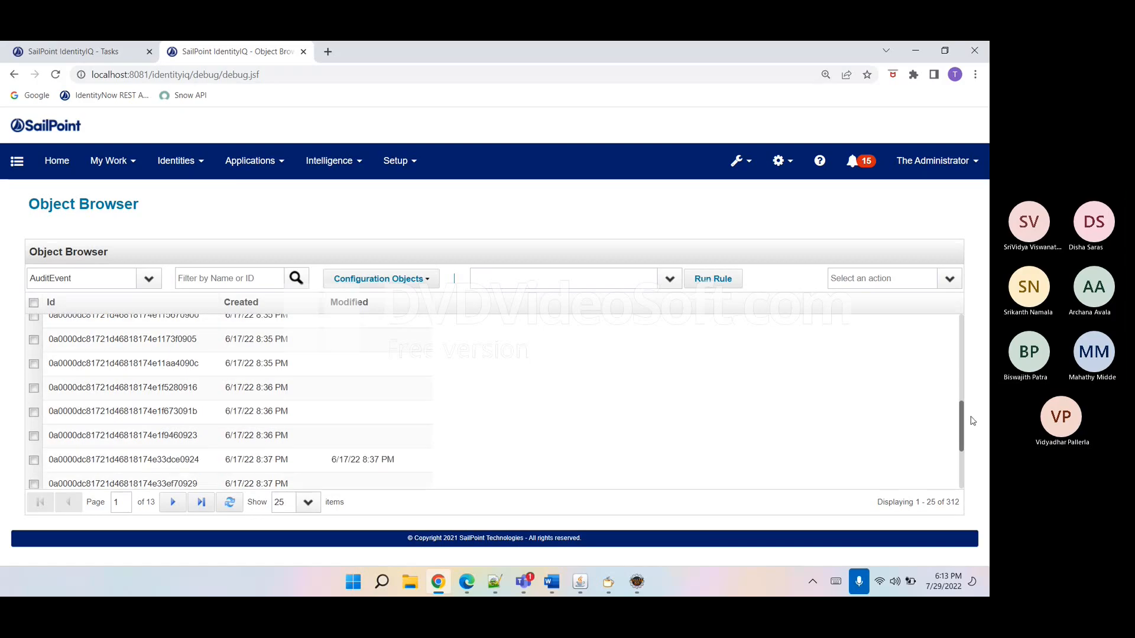
left_click(384, 459)
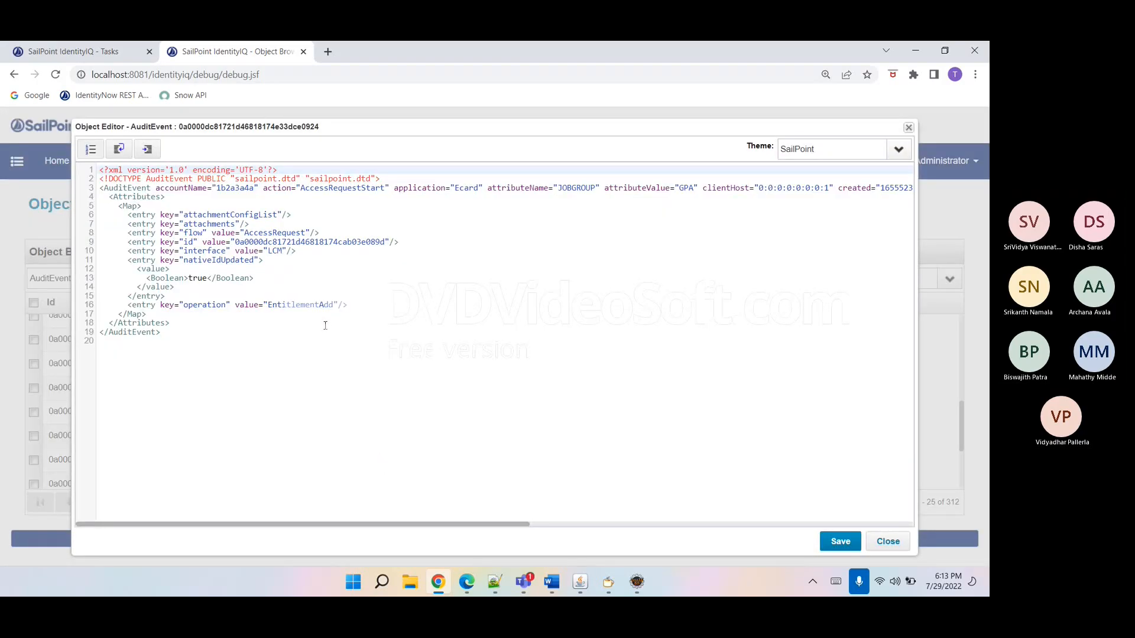
left_click(872, 546)
- On the second page of results, inspect the XML of the AuditEvent created 6/18/22 7:10 PM and close it
left_click_drag(961, 431, 958, 470)
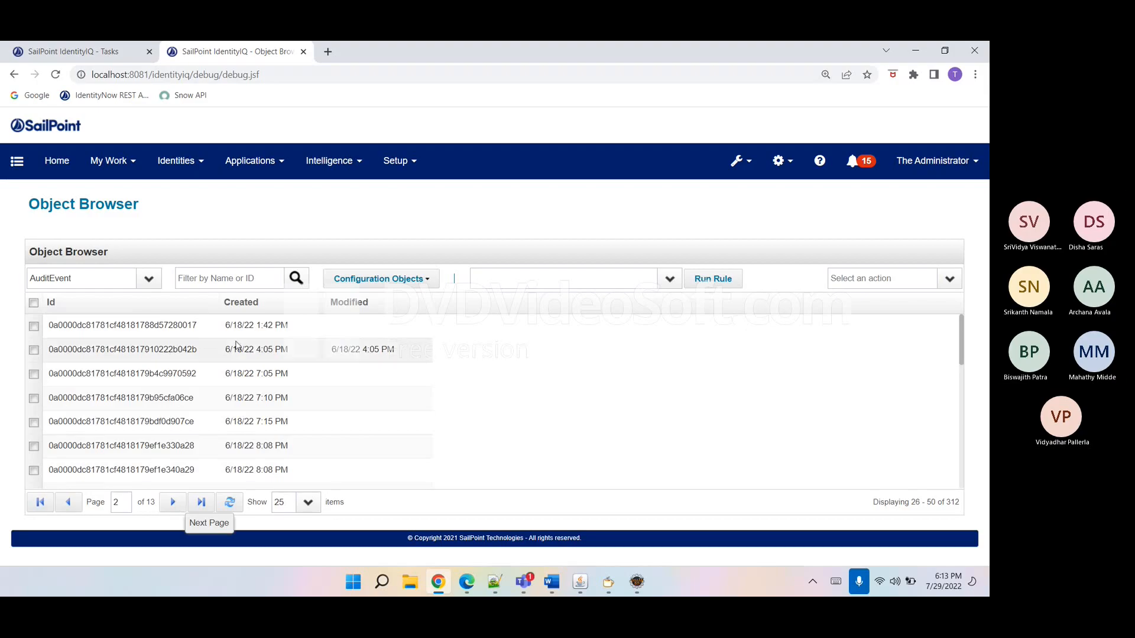
left_click(233, 396)
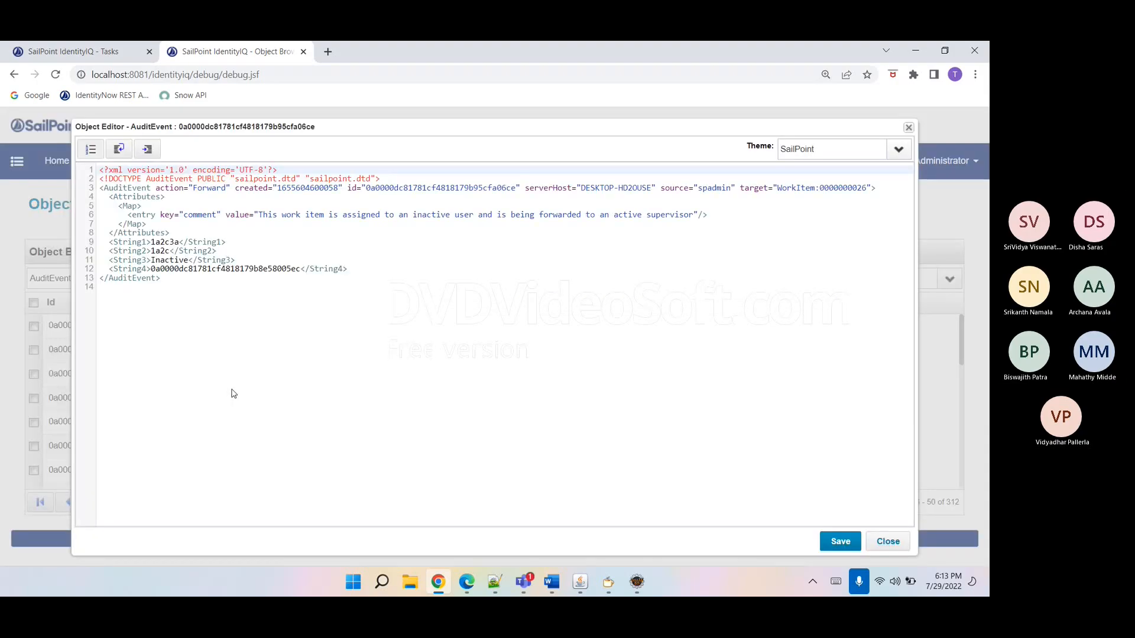
left_click(209, 264)
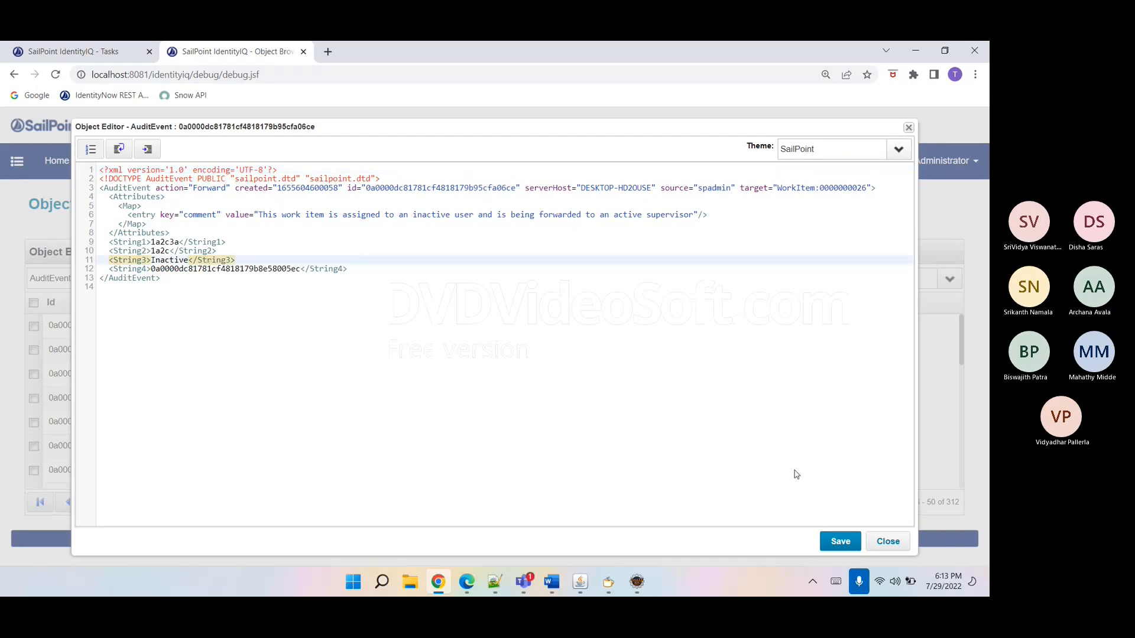
left_click(886, 541)
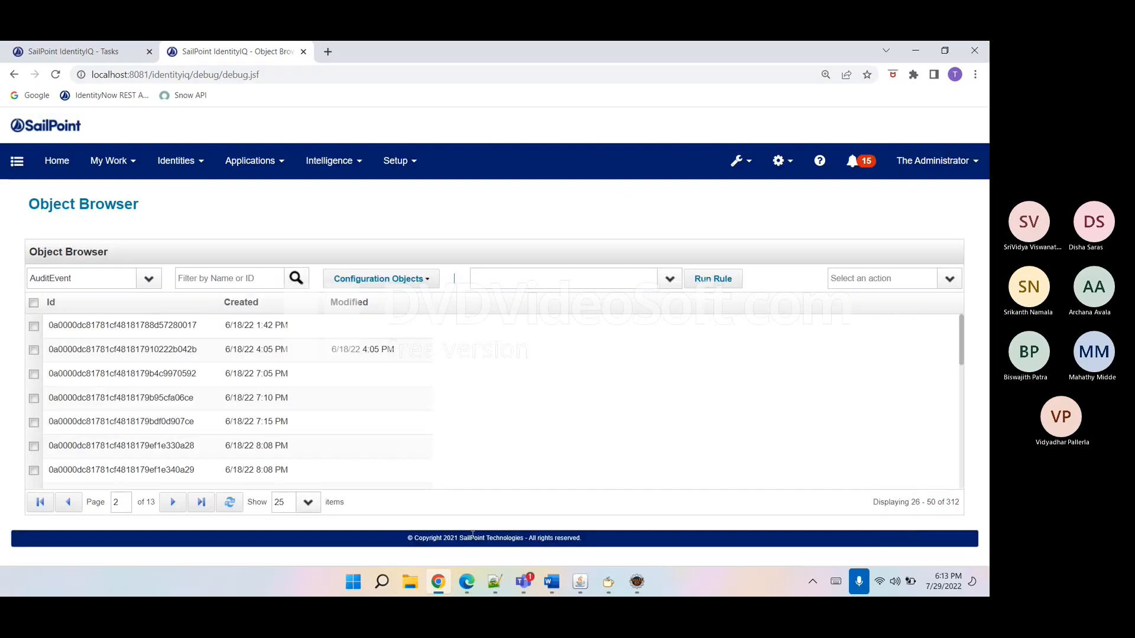
- Back in Eclipse, duplicate the addFilter line for "application" and "Ecard", and comment out the first copy with "//"
left_click(637, 582)
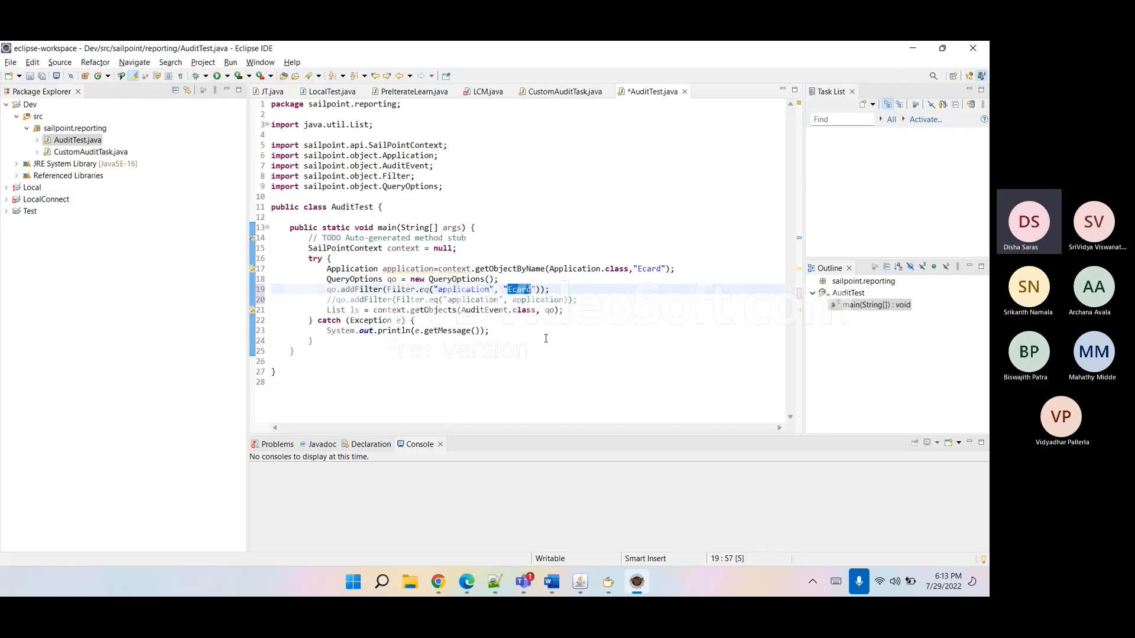
double_click(527, 311)
double_click(520, 290)
double_click(470, 289)
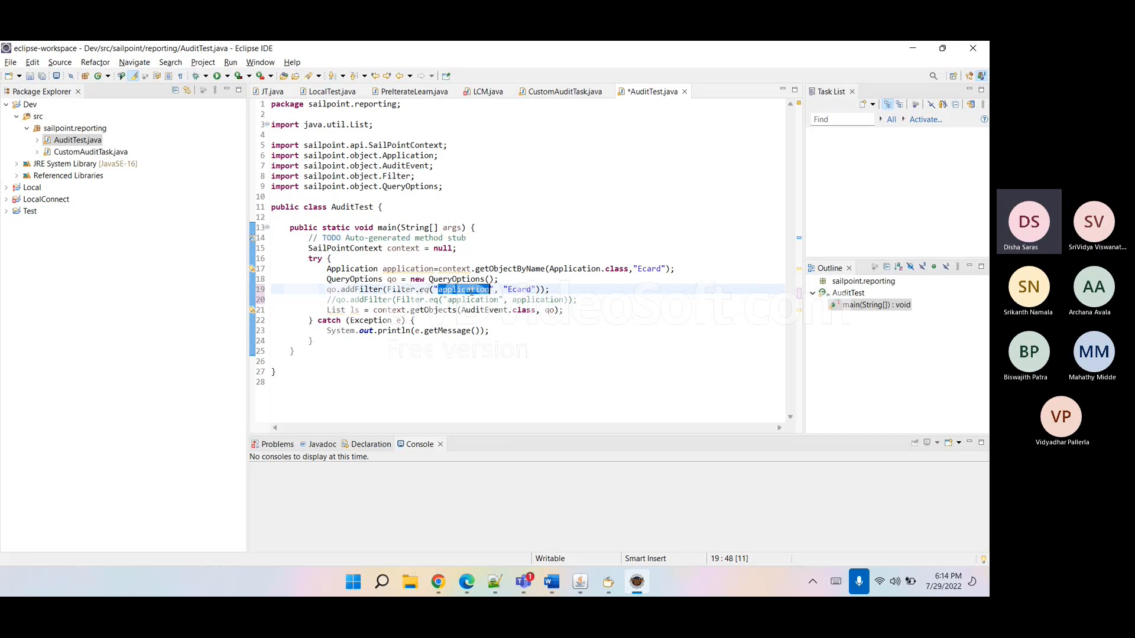
triple_click(470, 290)
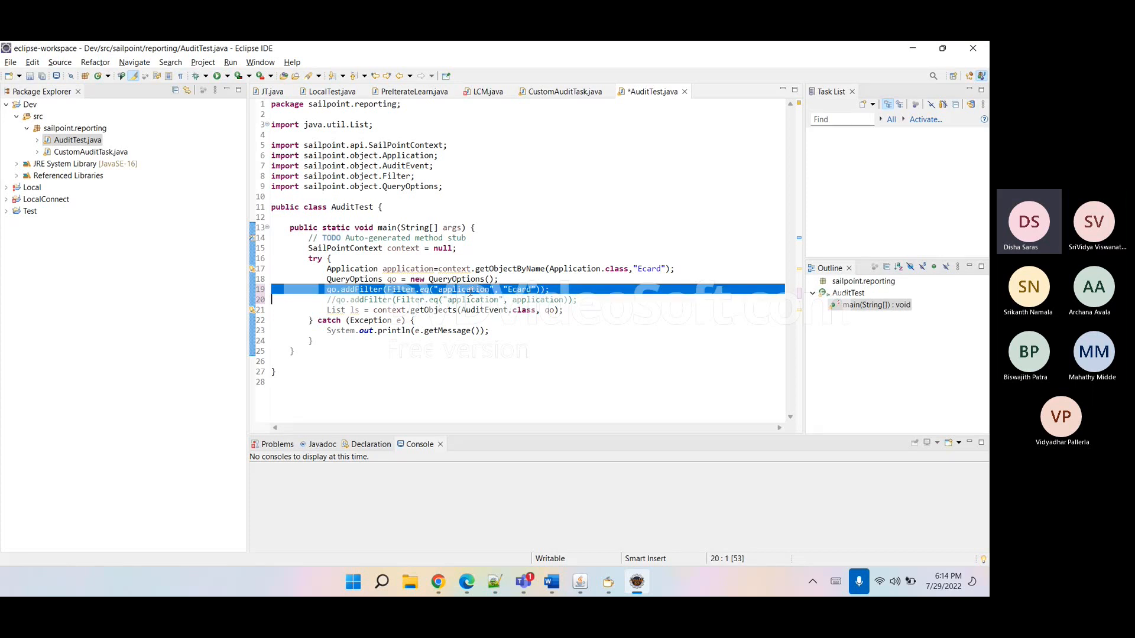
key("ctrl+c")
key("ctrl+v")
key("ctrl+v")
left_click(328, 289)
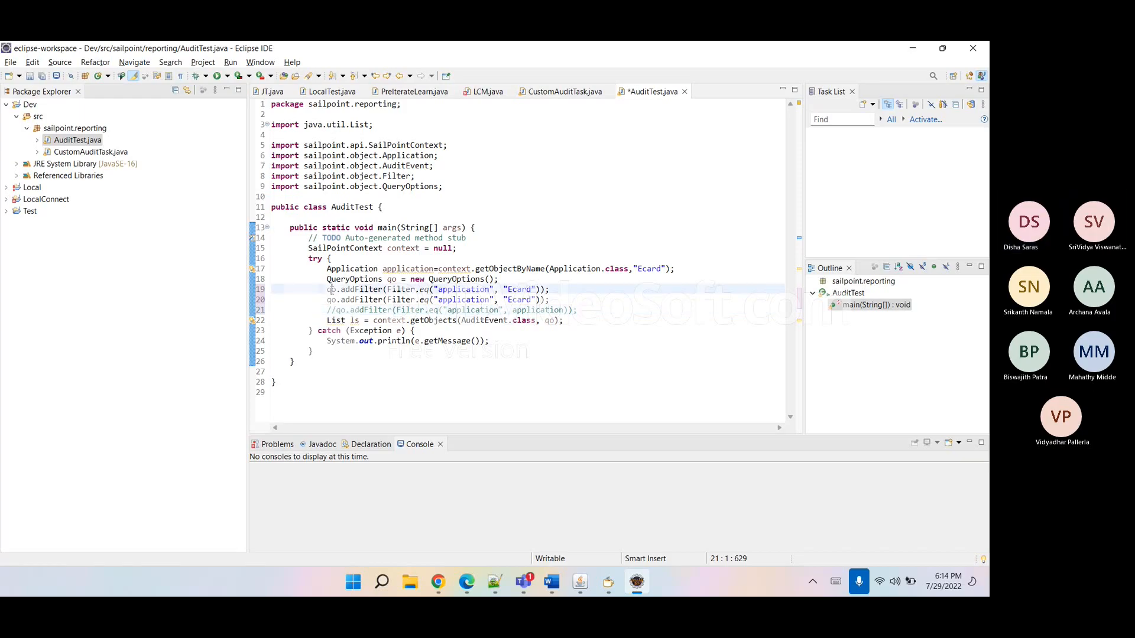
type("//")
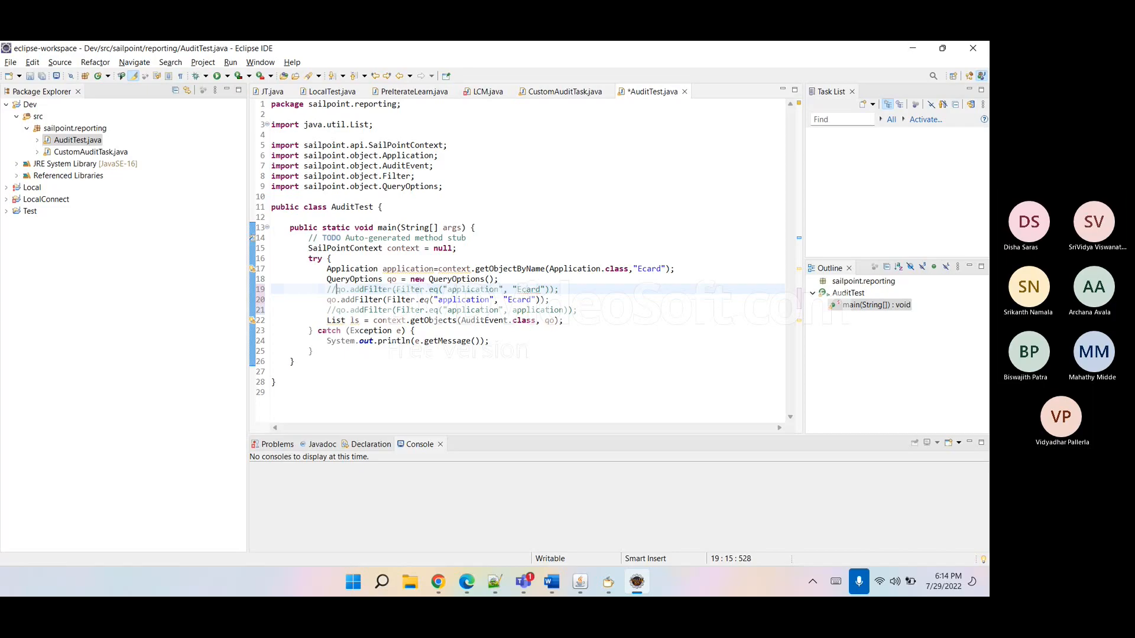
- Comment out the getObjectByName line for the Ecard application with "//" and review the active filter and getObjects arguments
left_click(327, 269)
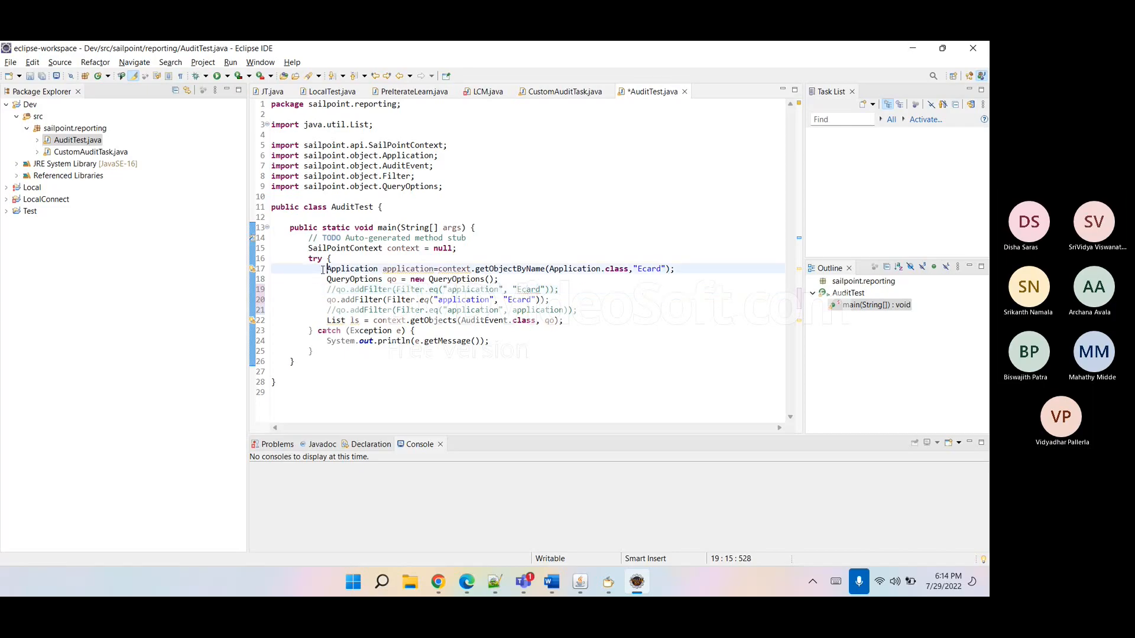
type("//")
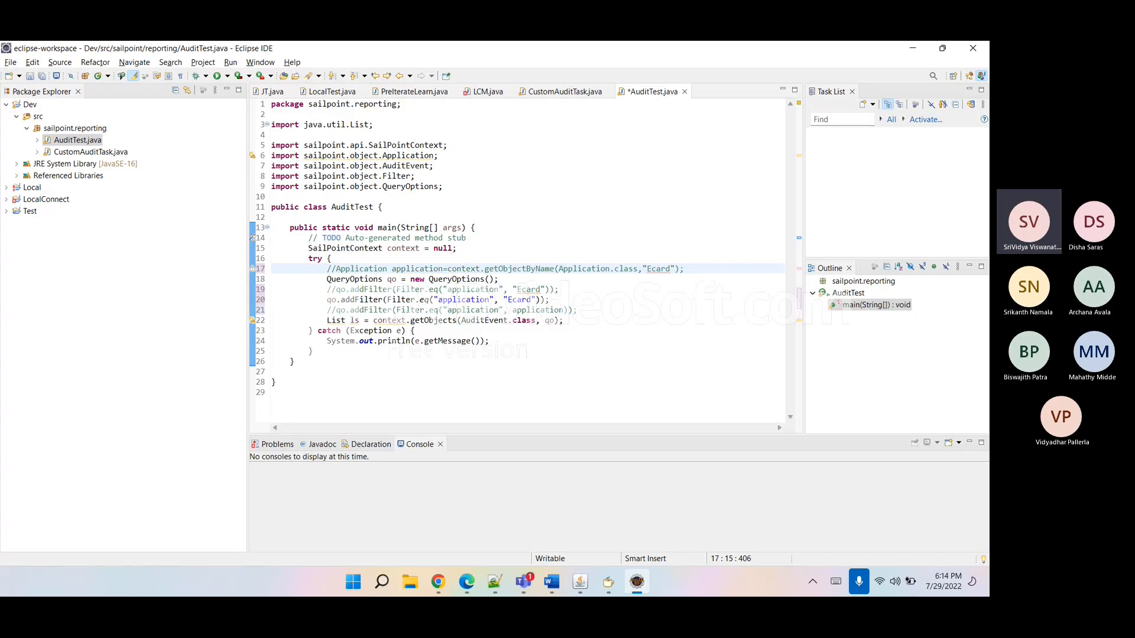
double_click(455, 298)
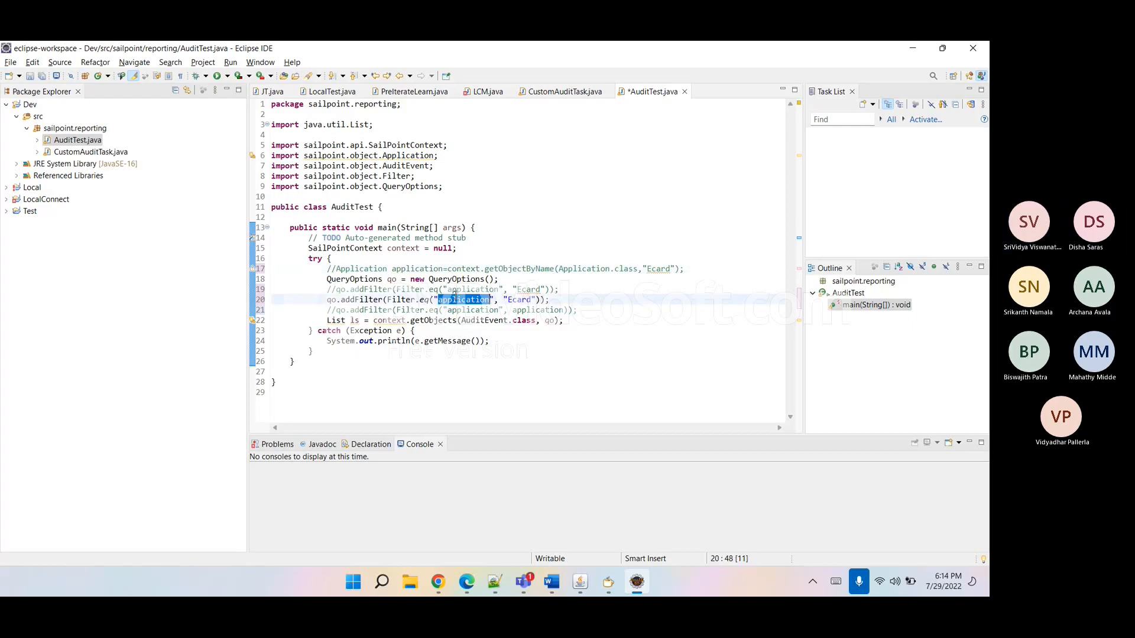
double_click(483, 320)
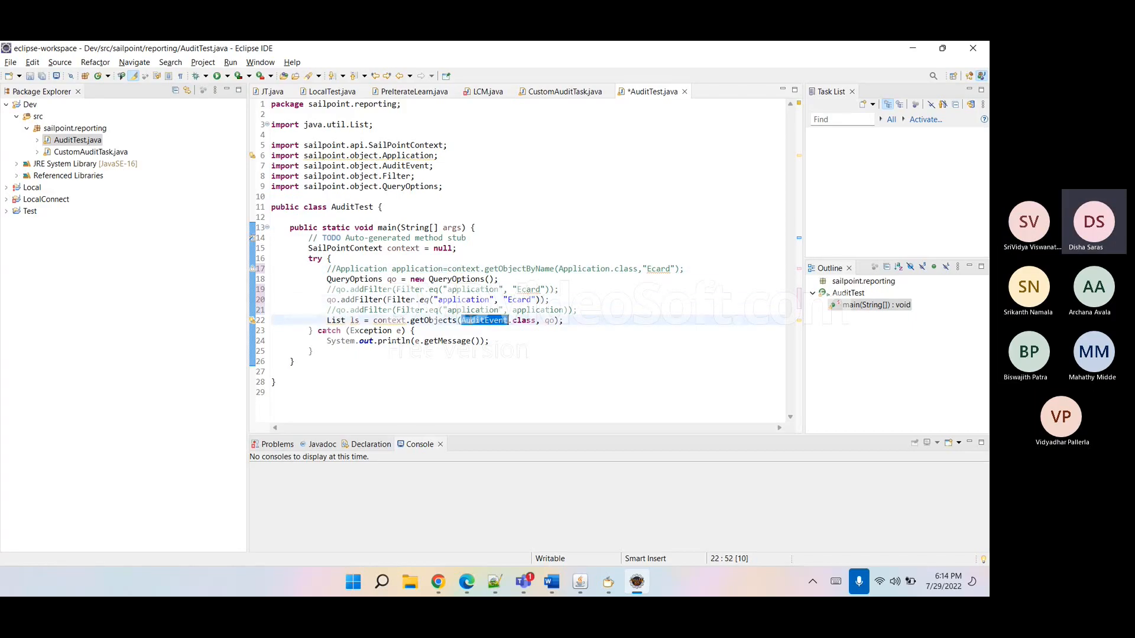
left_click_drag(540, 319, 557, 319)
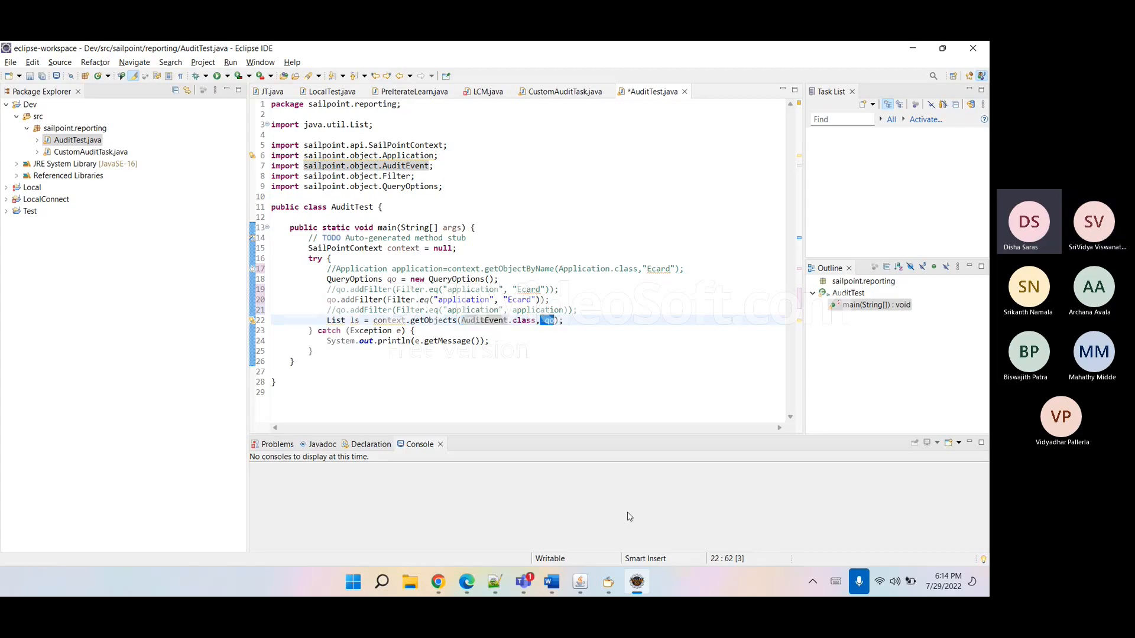
- In Java Decompiler, review the accountName, instance, target, source and action properties in the AuditEvent Hibernate mapping
left_click(599, 586)
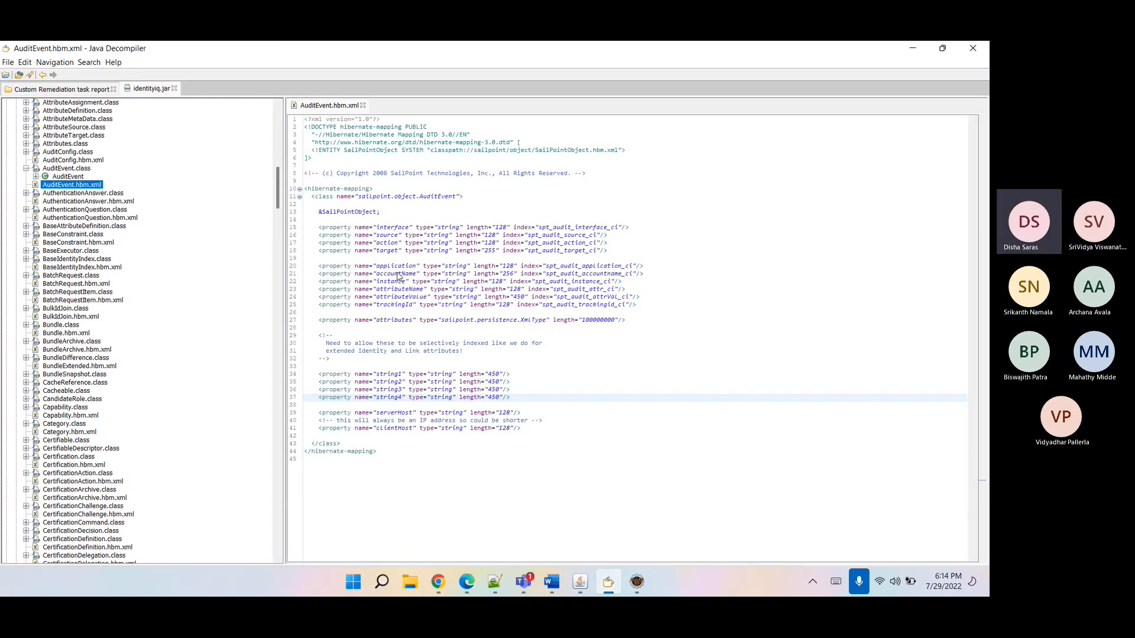
left_click(398, 275)
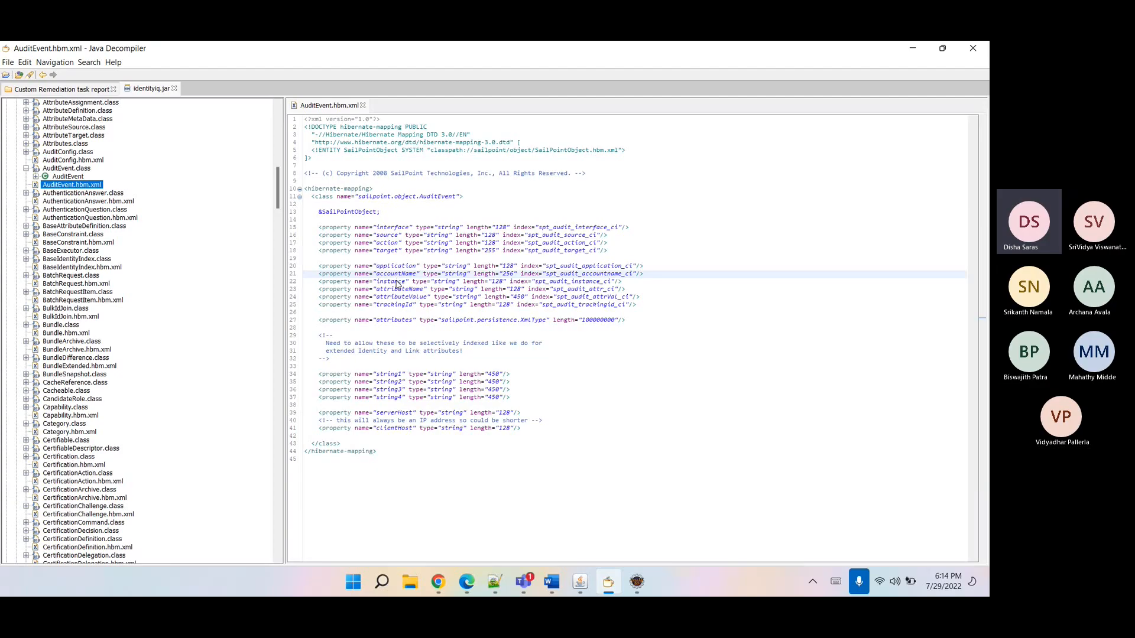
double_click(397, 282)
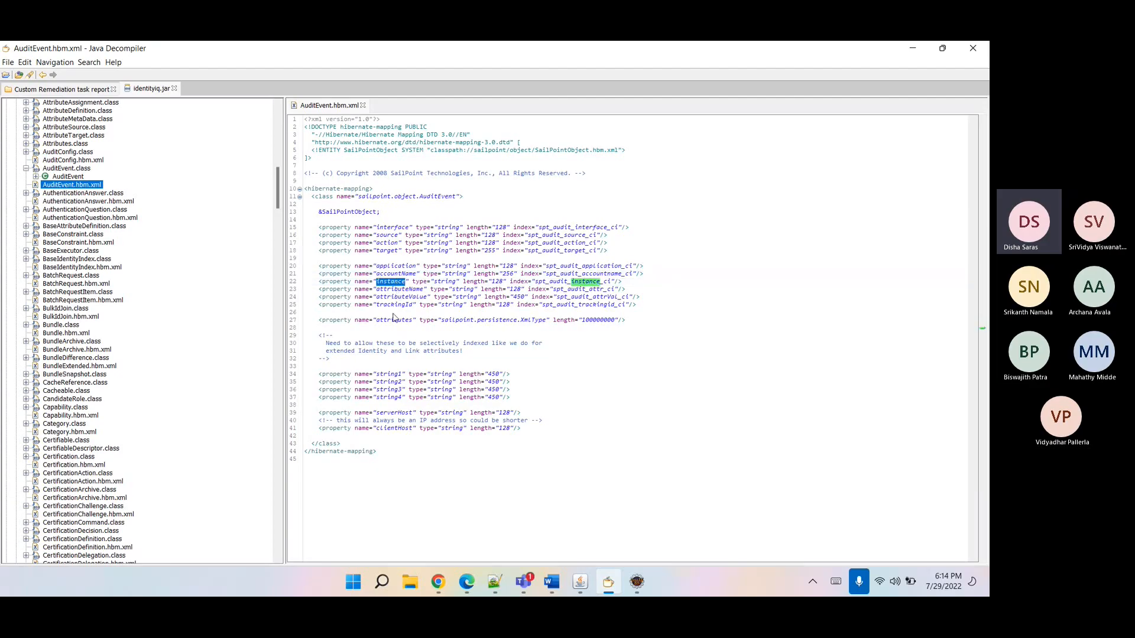
double_click(386, 252)
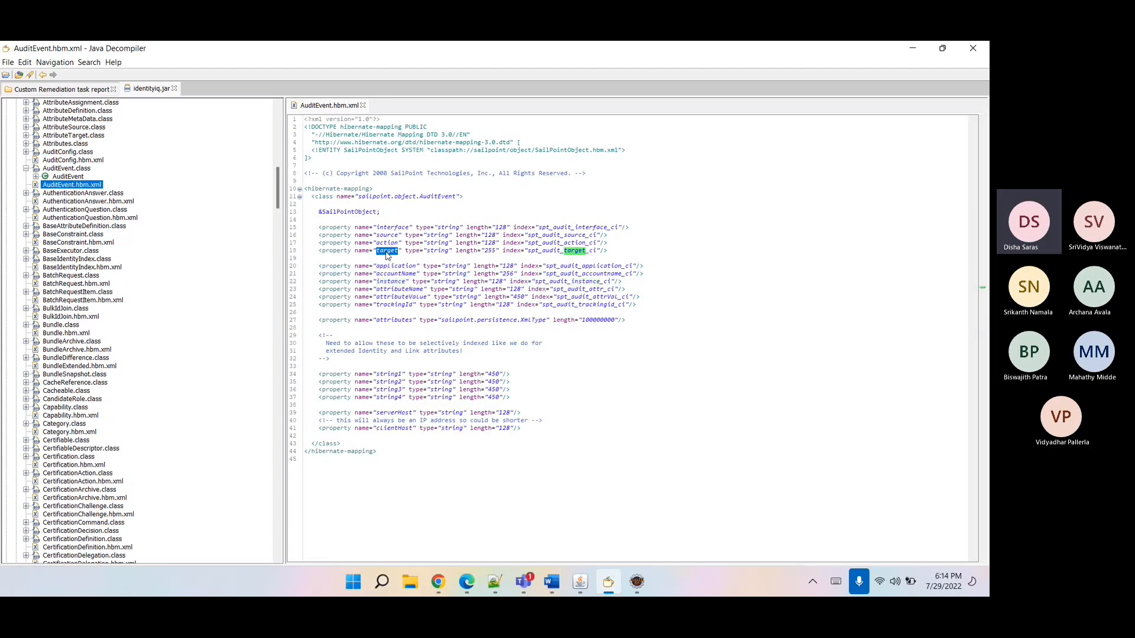
double_click(391, 236)
left_click(393, 244)
double_click(392, 244)
- Back in Eclipse, wrap the active addFilter line's "application"/"Ecard" condition in an opening Filter.and( call
left_click(636, 582)
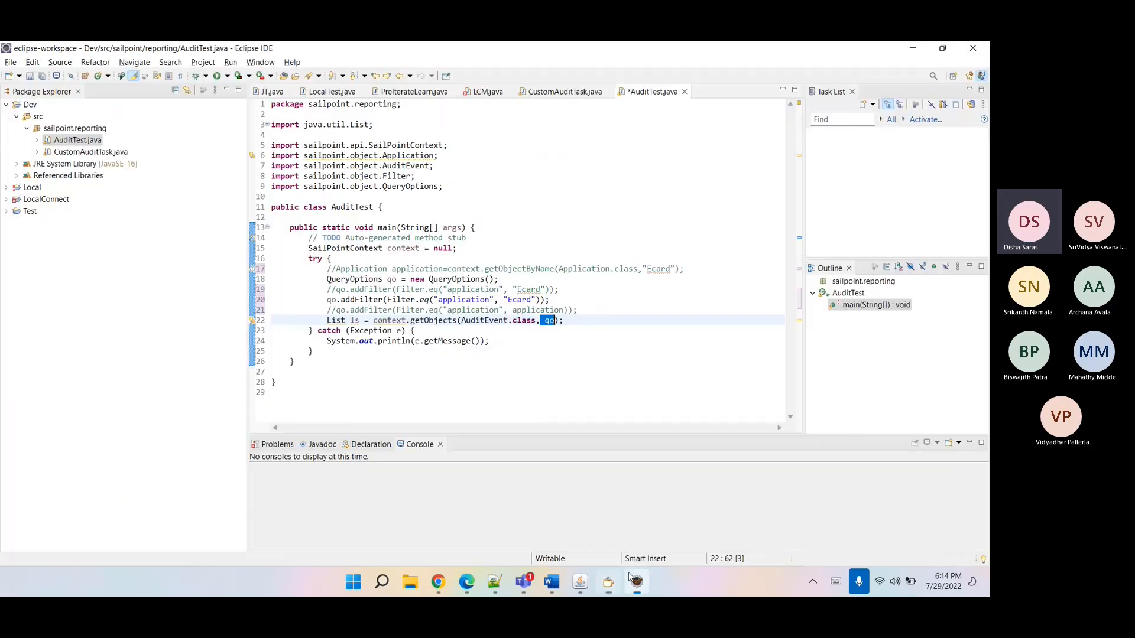
left_click(502, 330)
double_click(467, 300)
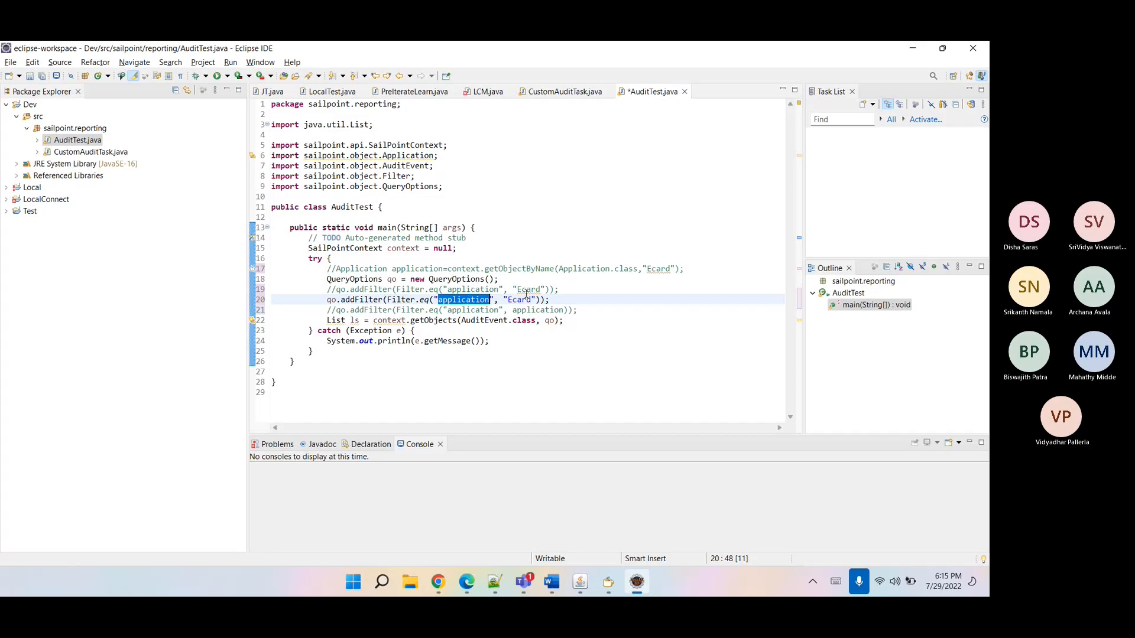
triple_click(520, 300)
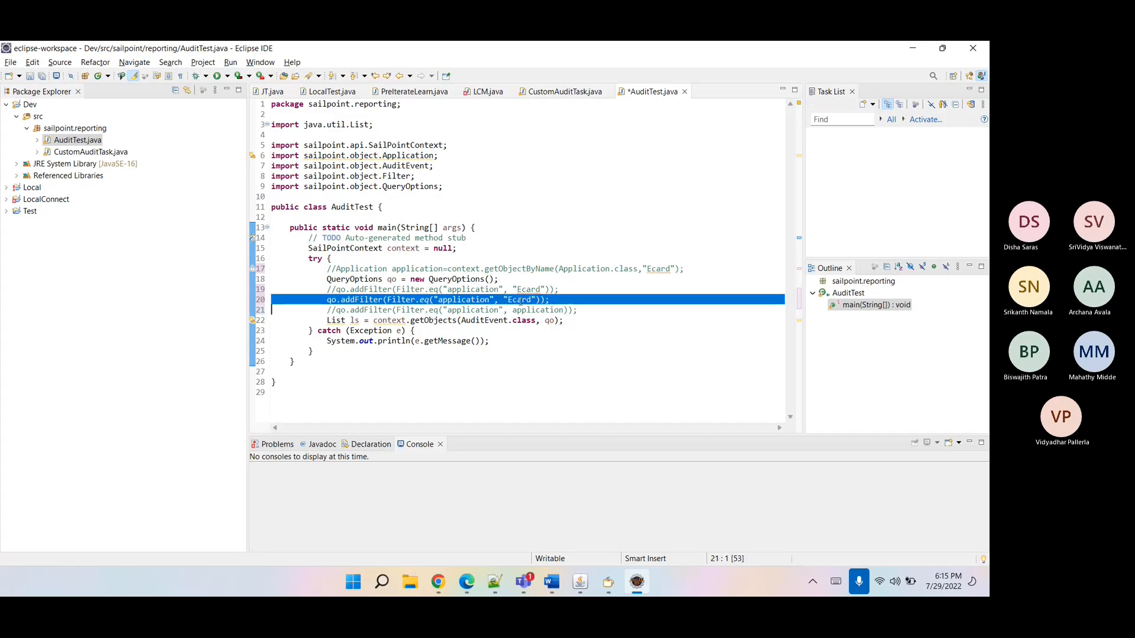
left_click(386, 299)
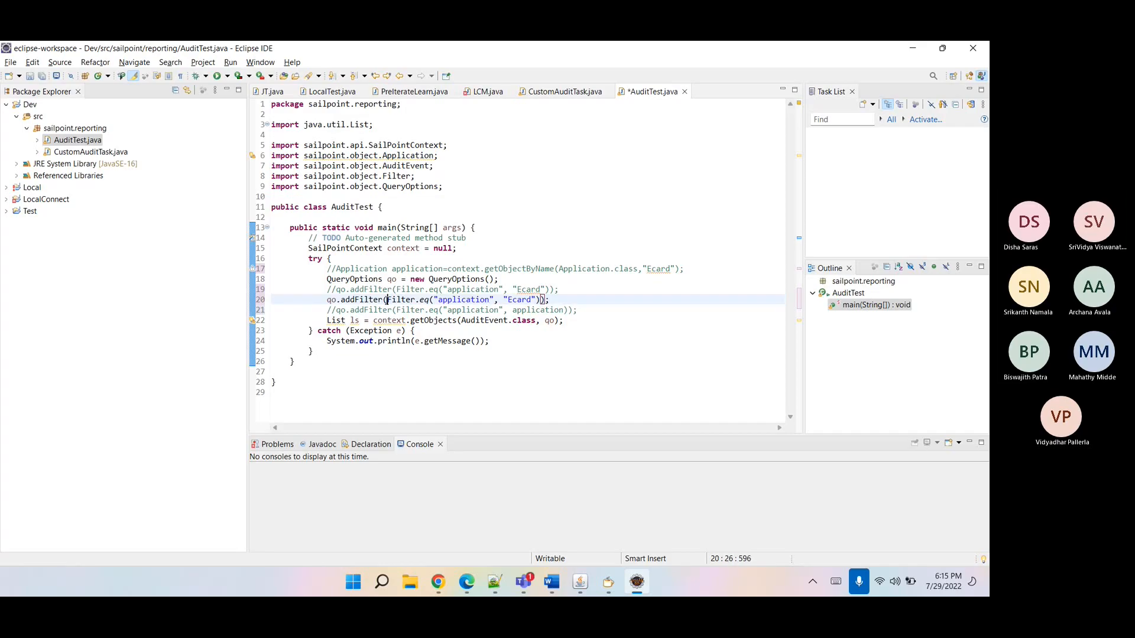
type("Filter.and(")
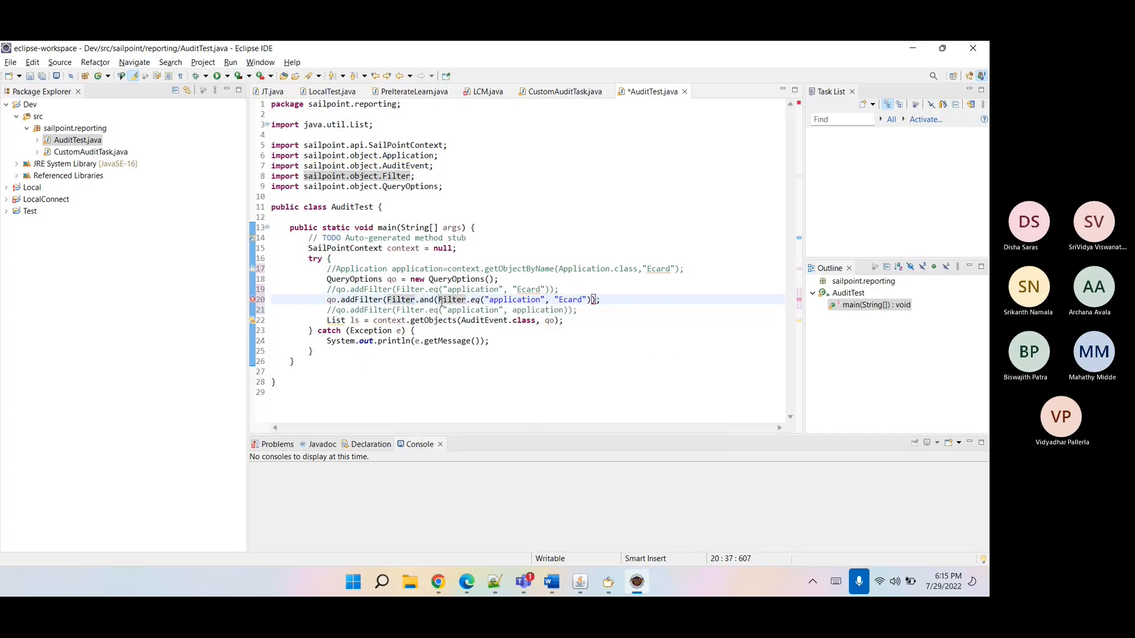
- Add a second Filter.eq condition with two empty string arguments inside Filter.and and close the parentheses
left_click(590, 301)
type(",")
type("Filter.")
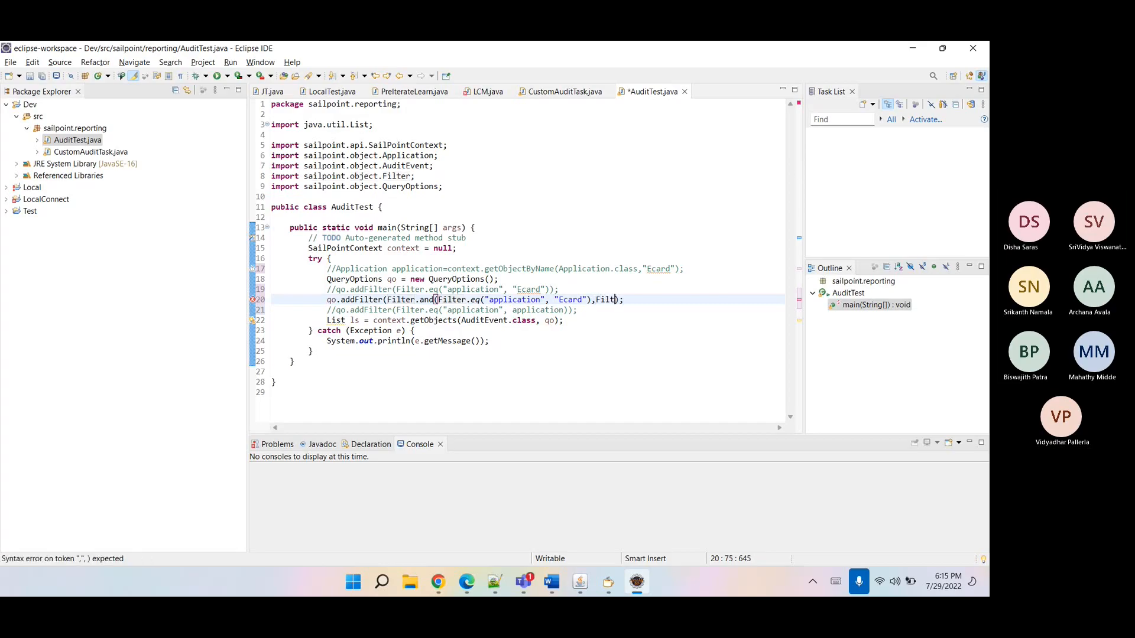
type("eq")
key("Return")
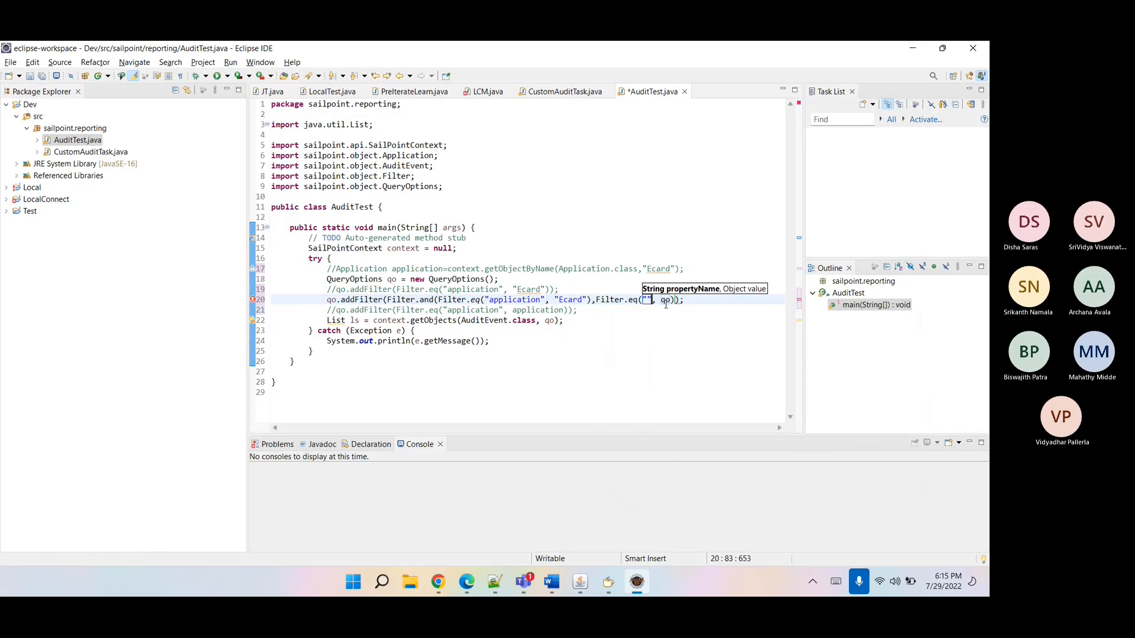
key("Tab")
key("BackSpace")
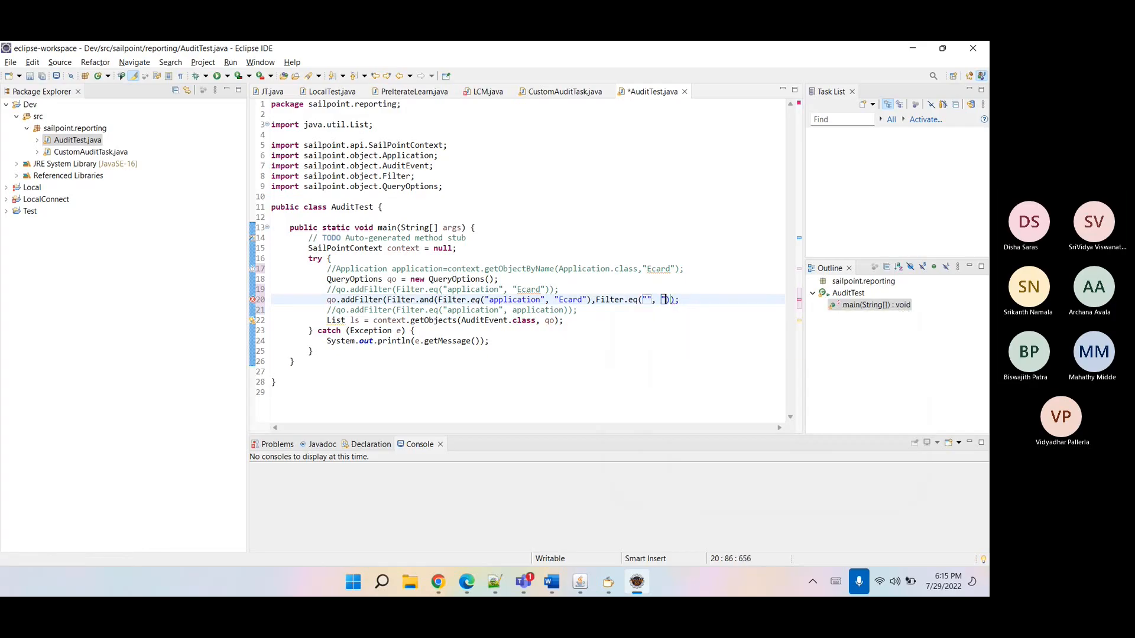
type("\"\"")
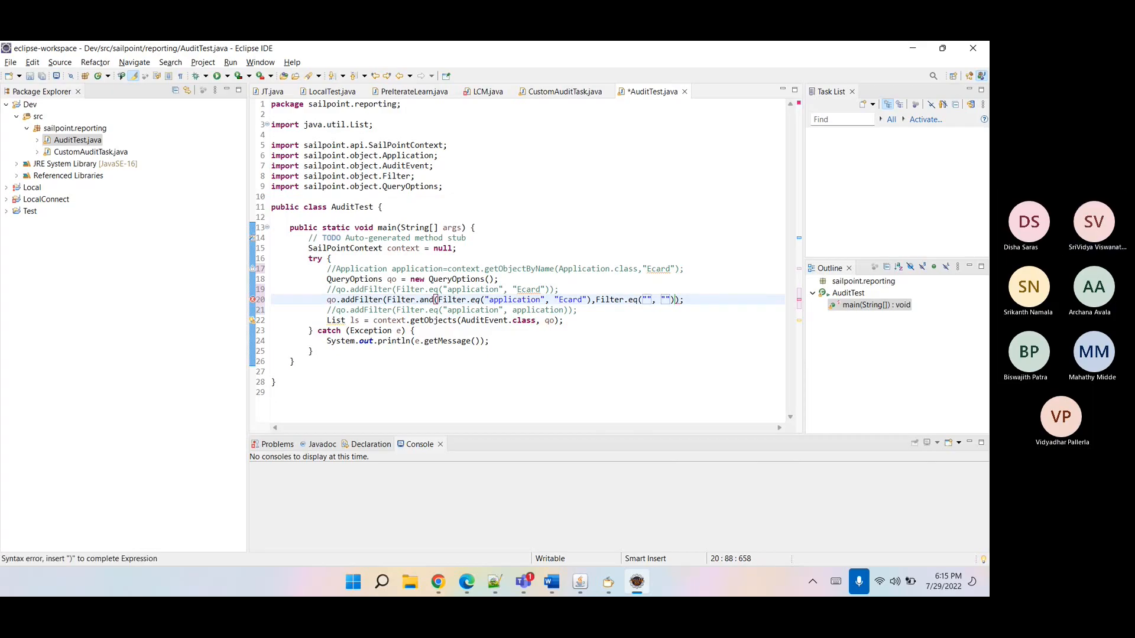
type(")")
- Set the first condition to "action" equals "Custom" and the second to "source" equals "LCM"
double_click(515, 300)
type("action")
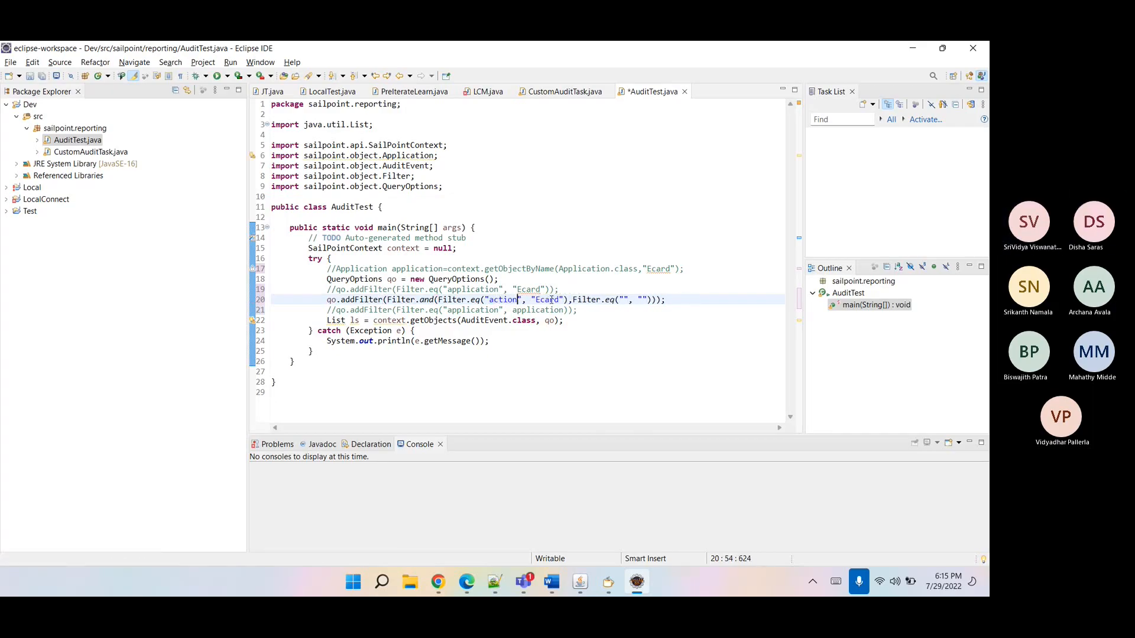
double_click(552, 299)
type("Custom")
left_click(627, 300)
type("sorce")
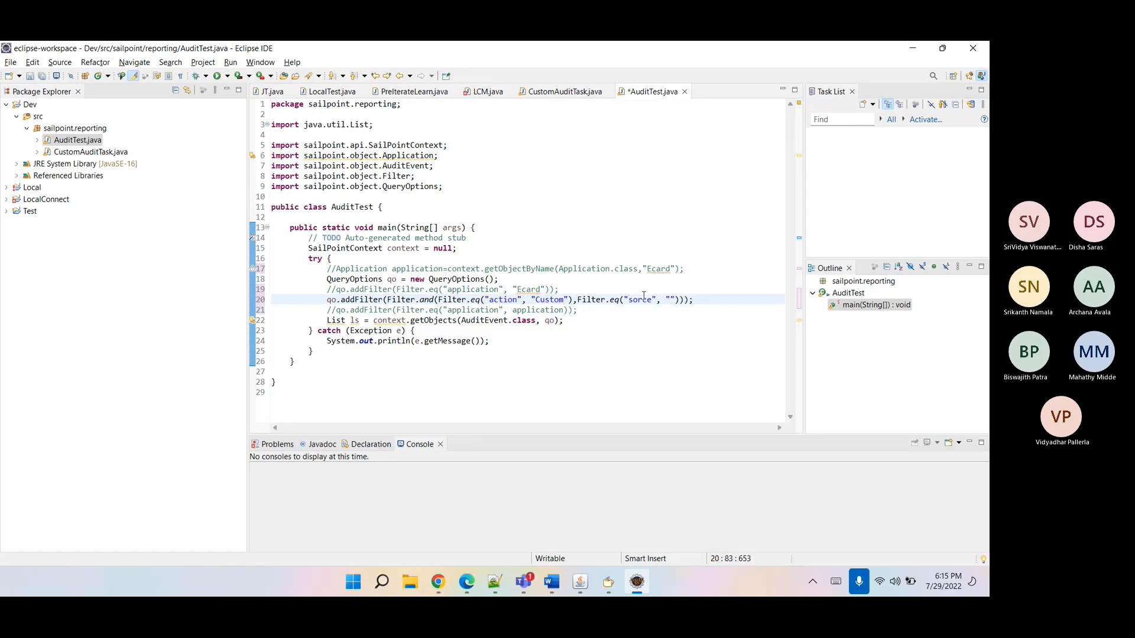
key("BackSpace")
key("BackSpace")
key("BackSpace")
type("urce\", \"LCM")
left_click(636, 362)
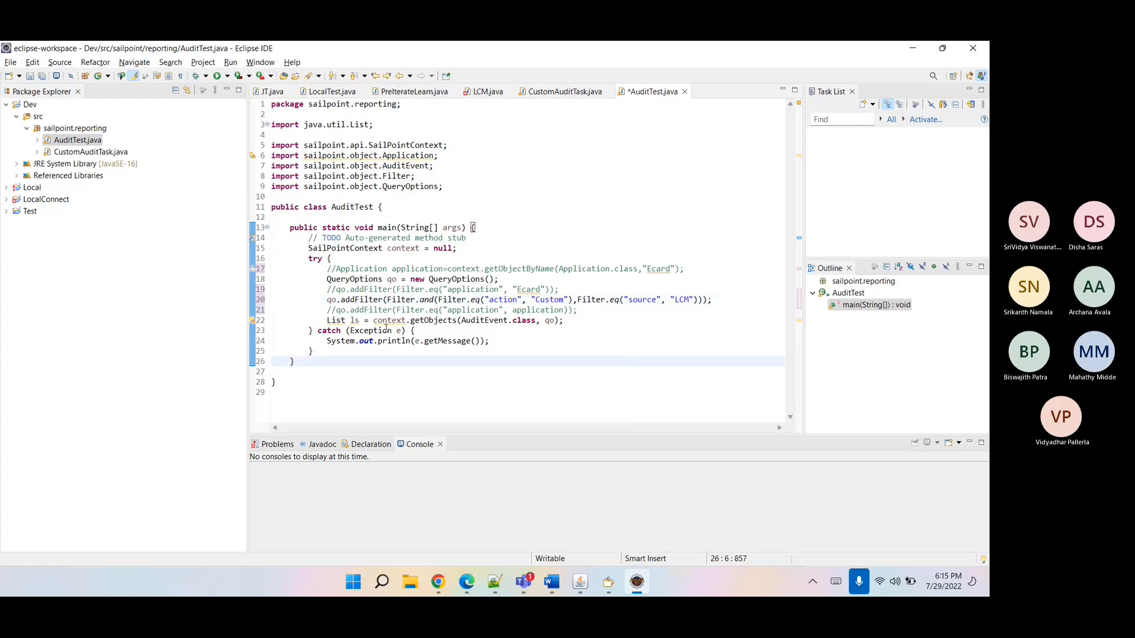
- Review the addFilter line's Filter.and and Filter.eq method signatures and the catch block's getMessage call
double_click(363, 299)
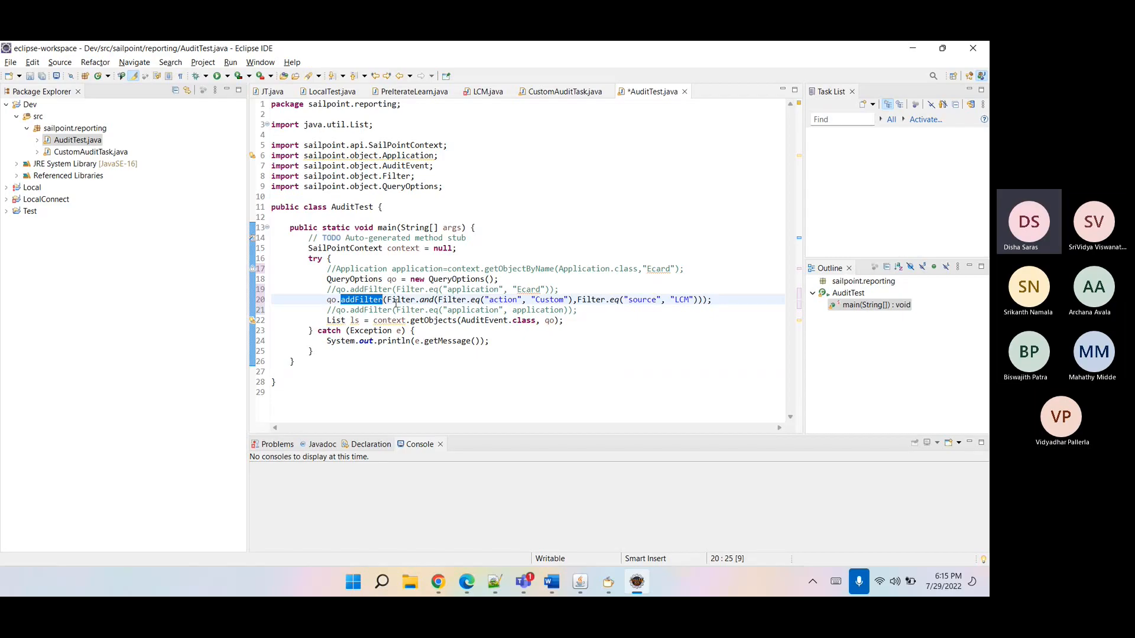
double_click(426, 299)
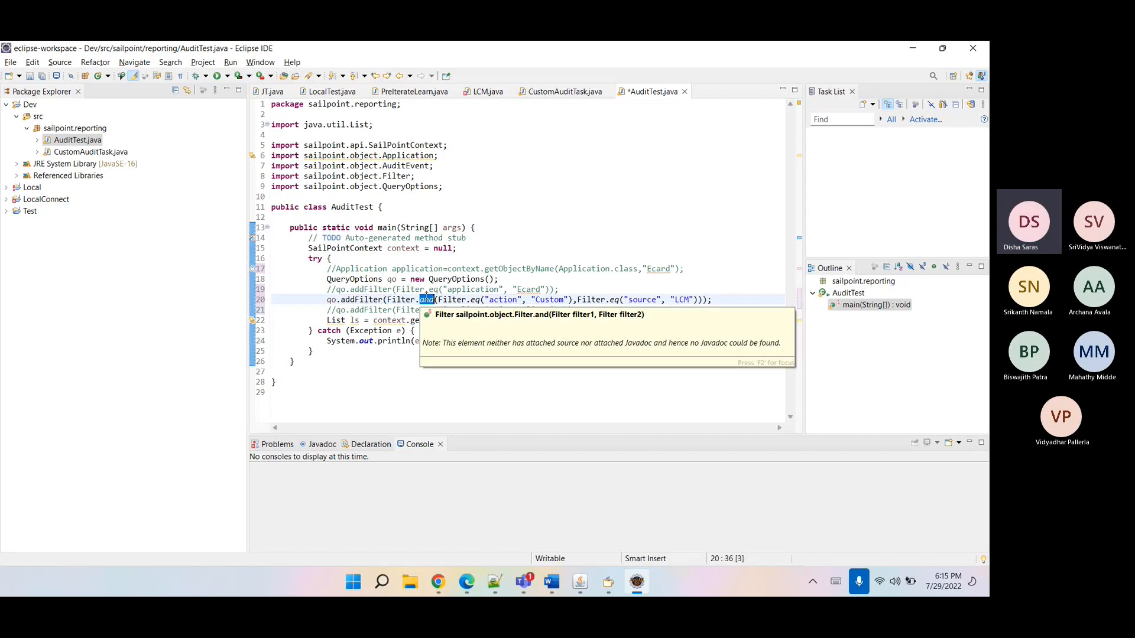
left_click(426, 299)
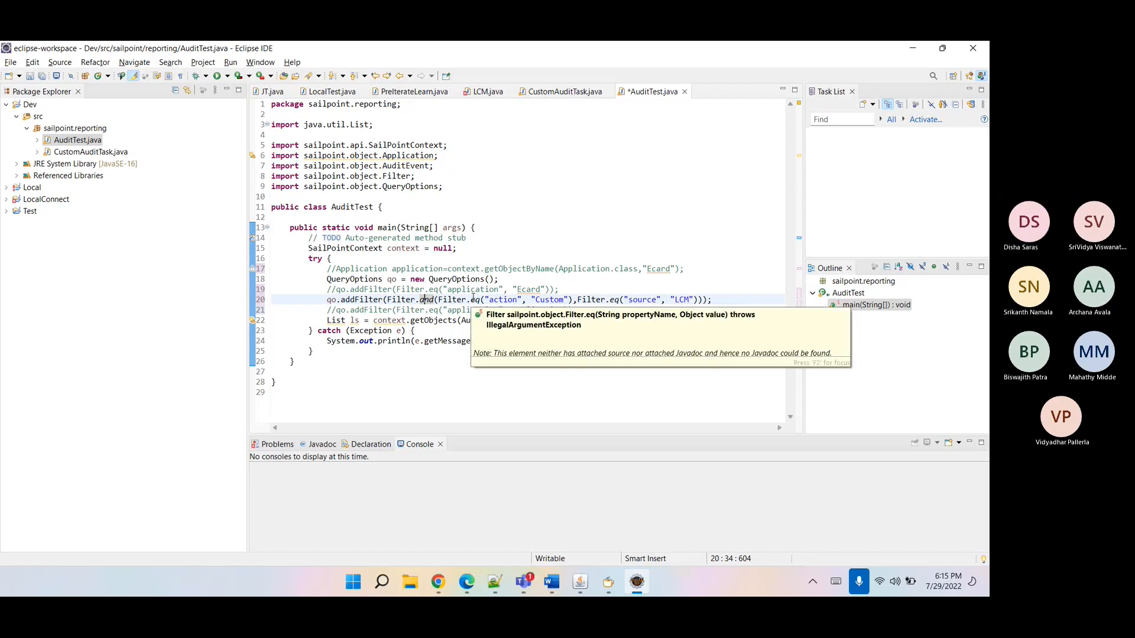
double_click(473, 299)
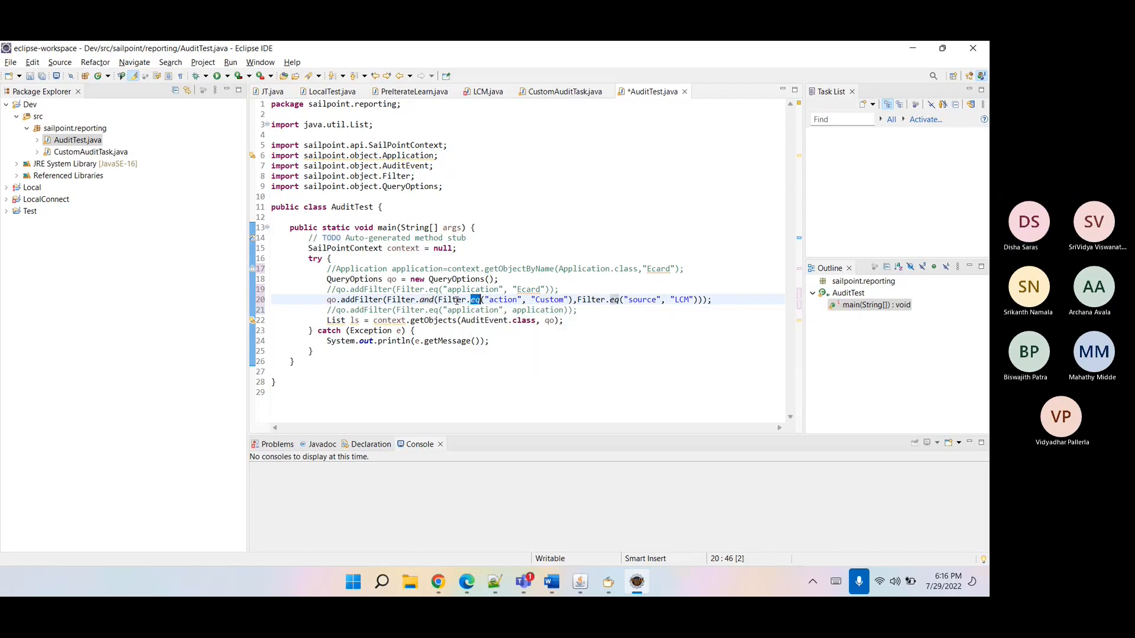
double_click(454, 300)
mouse_move(455, 302)
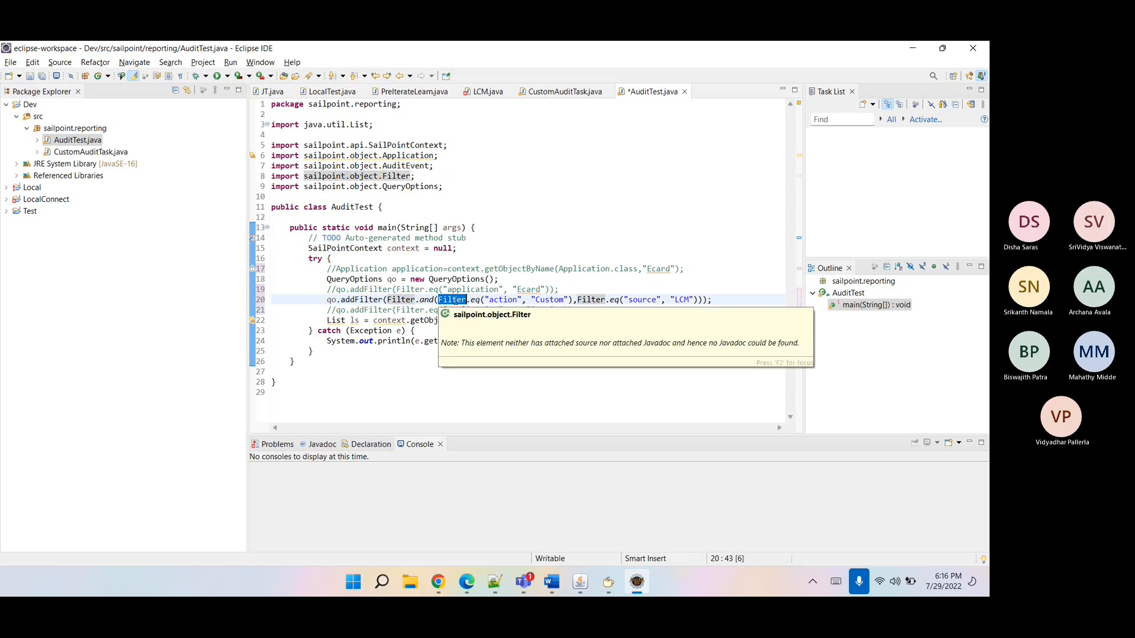
double_click(424, 332)
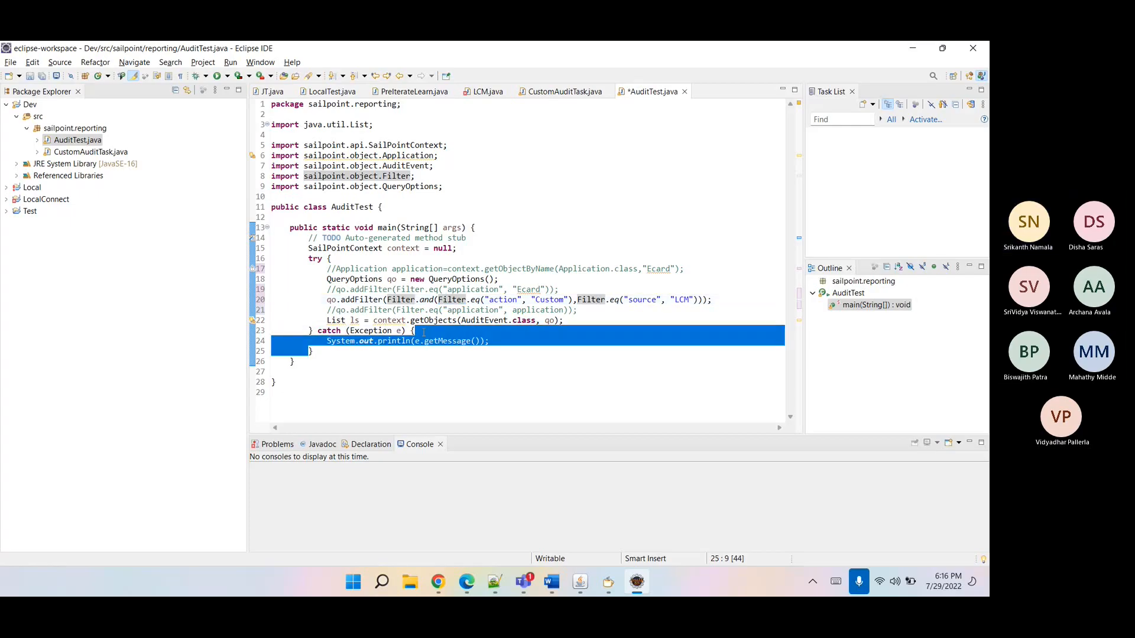
left_click(424, 332)
double_click(437, 341)
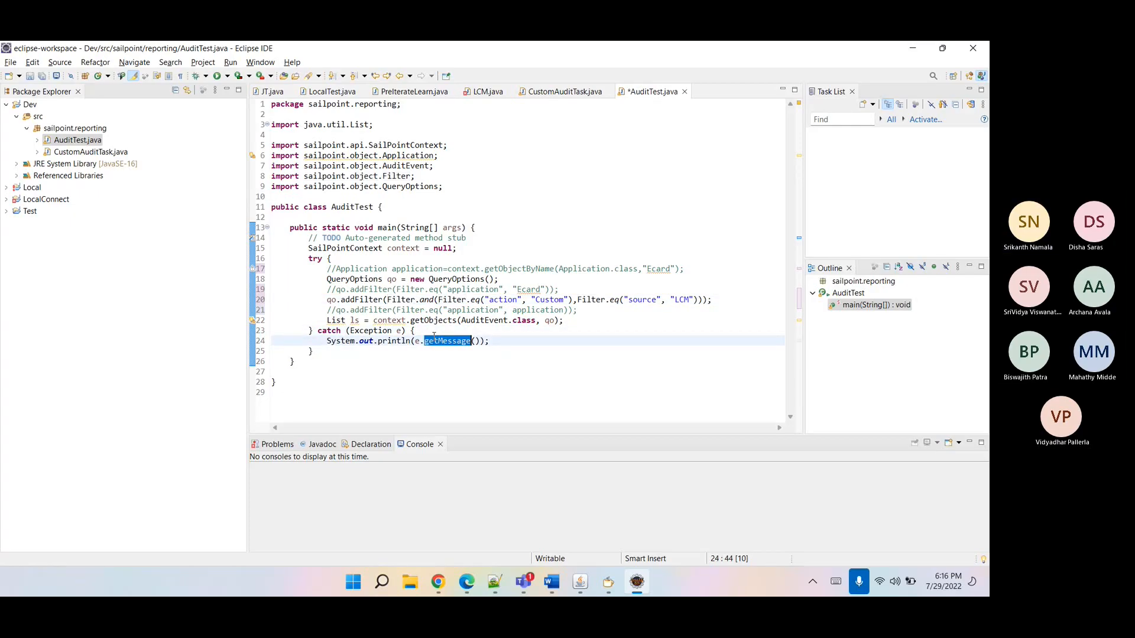
- Switch to IdentityIQ in Chrome, search the task list for "delete" and open the Delete Audit Event task
left_click(437, 582)
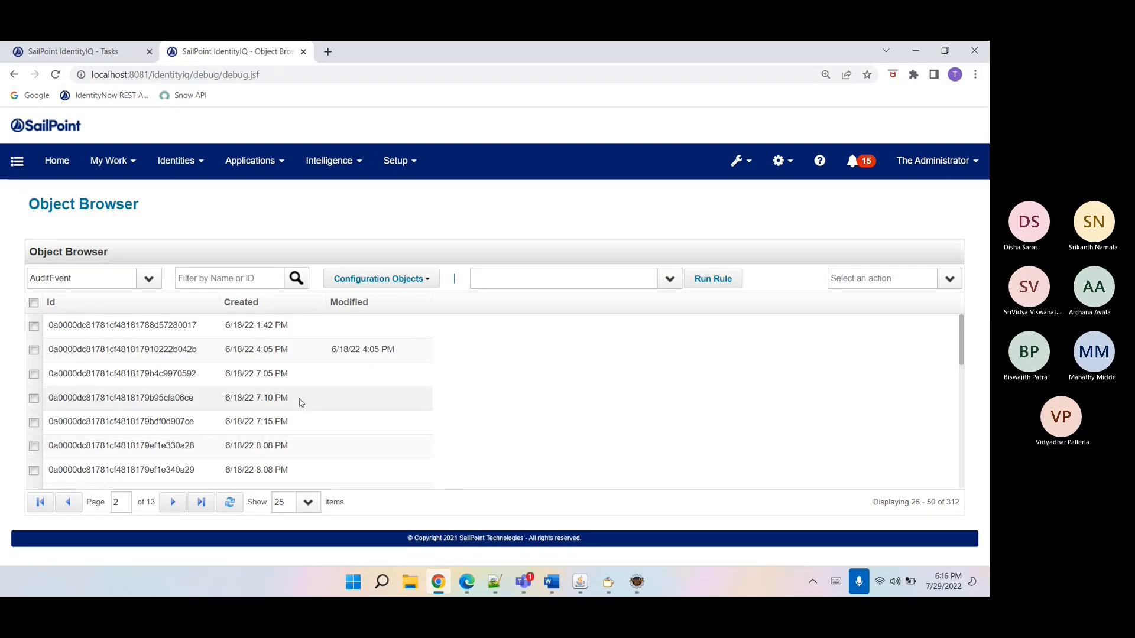
left_click(92, 70)
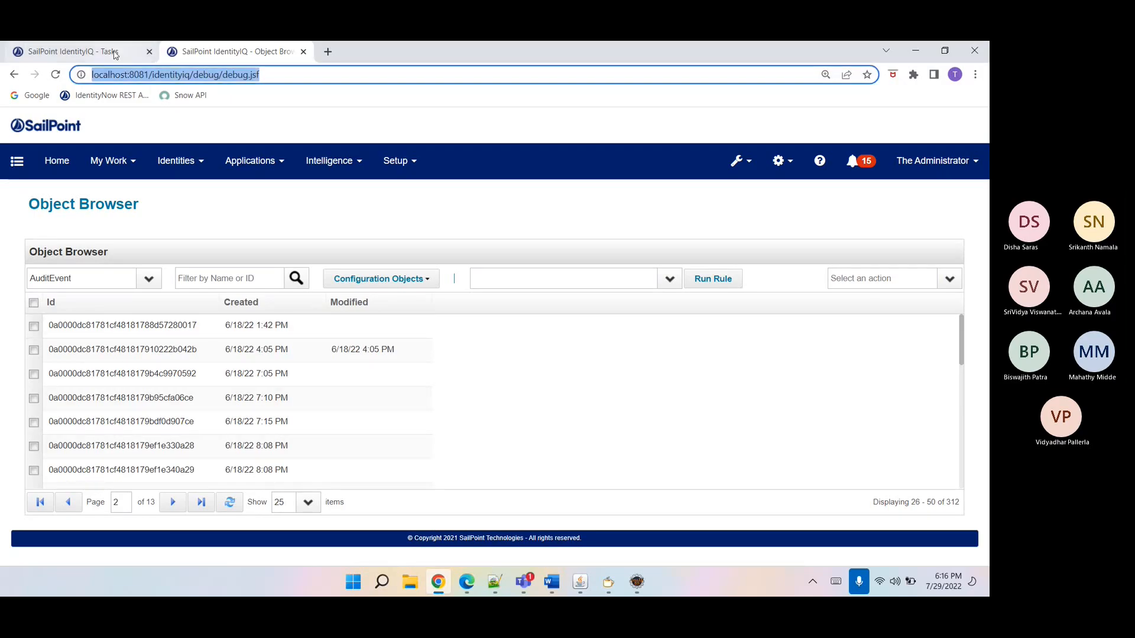
left_click(94, 52)
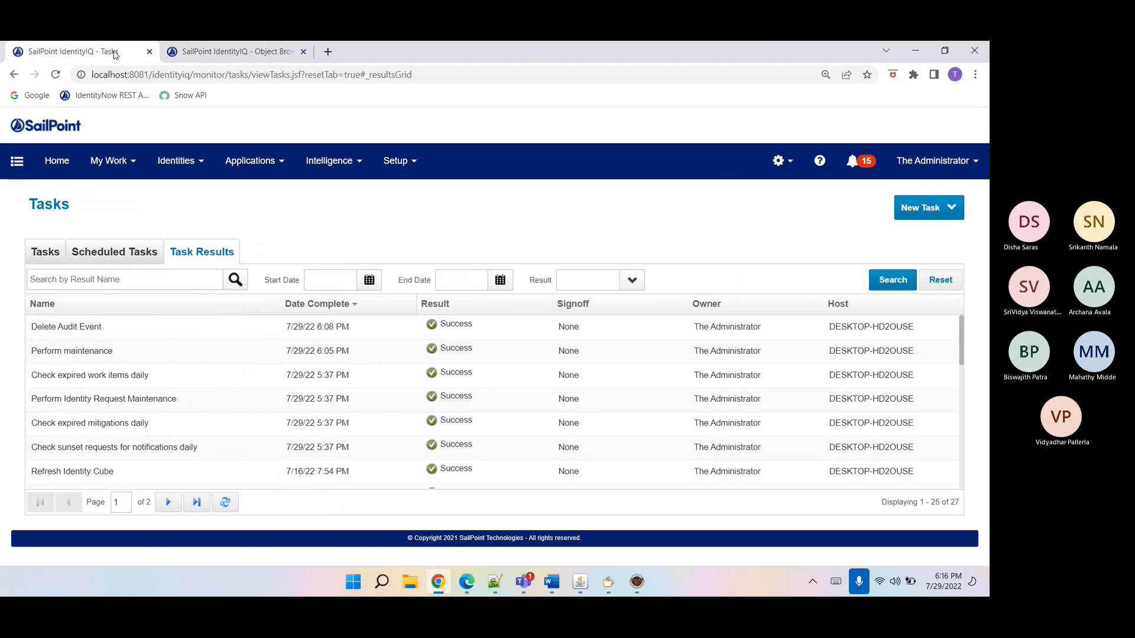
left_click(50, 254)
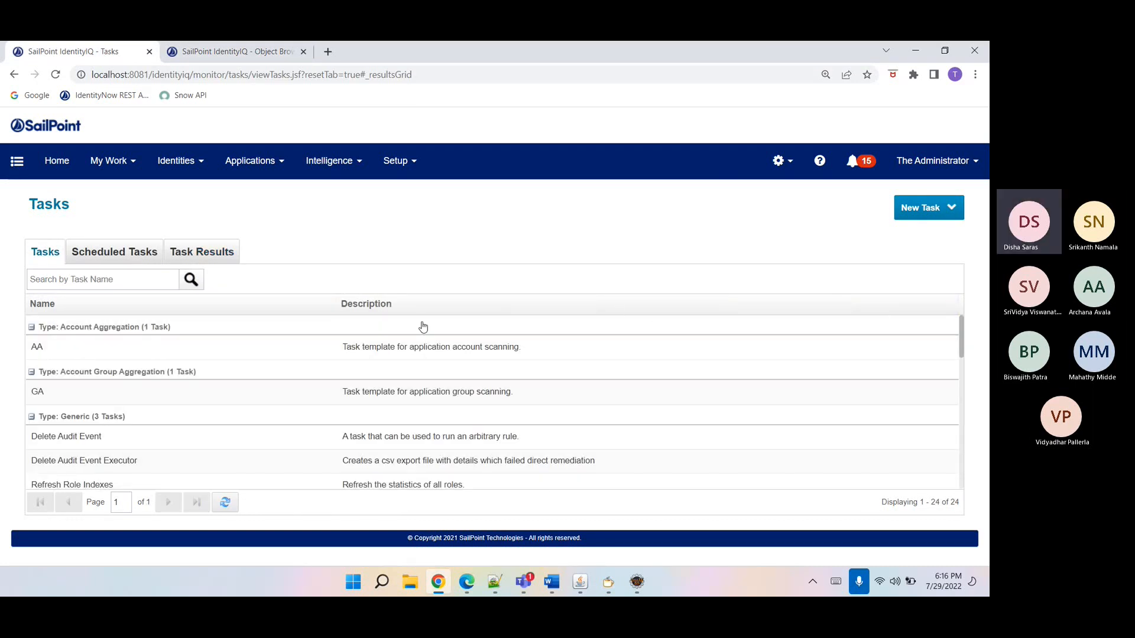
left_click(119, 282)
type("del")
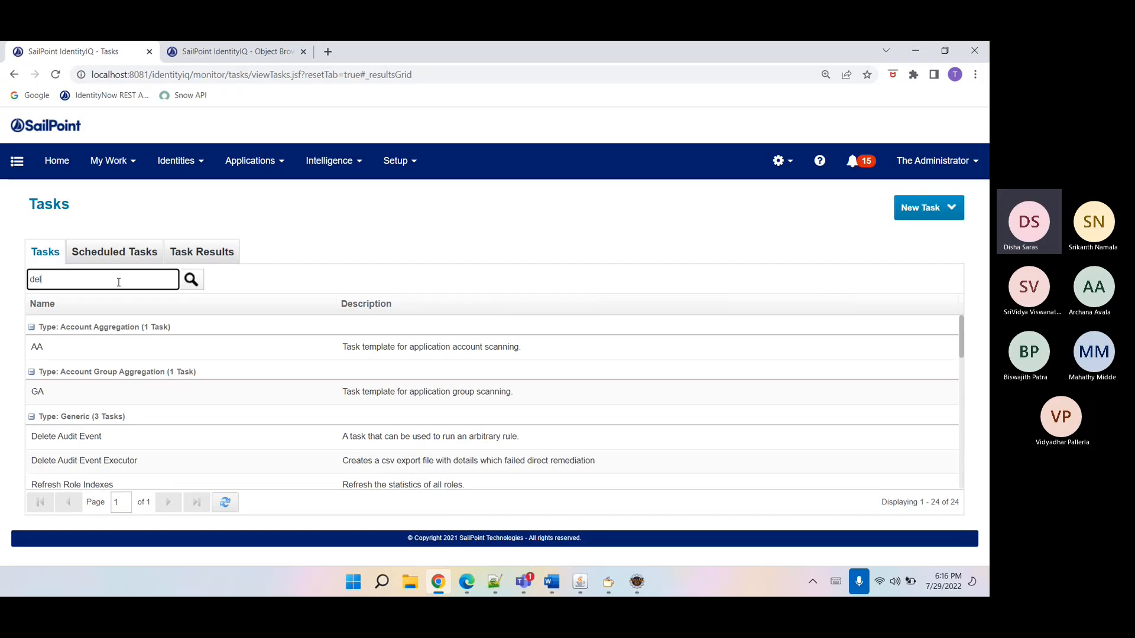
type("ete")
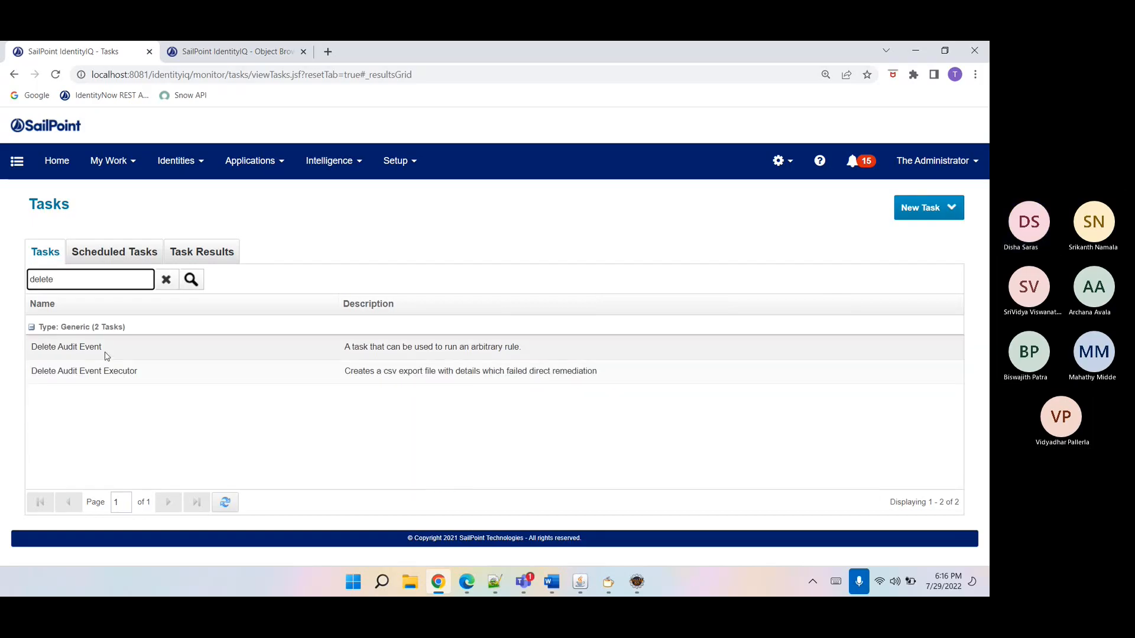
left_click(106, 354)
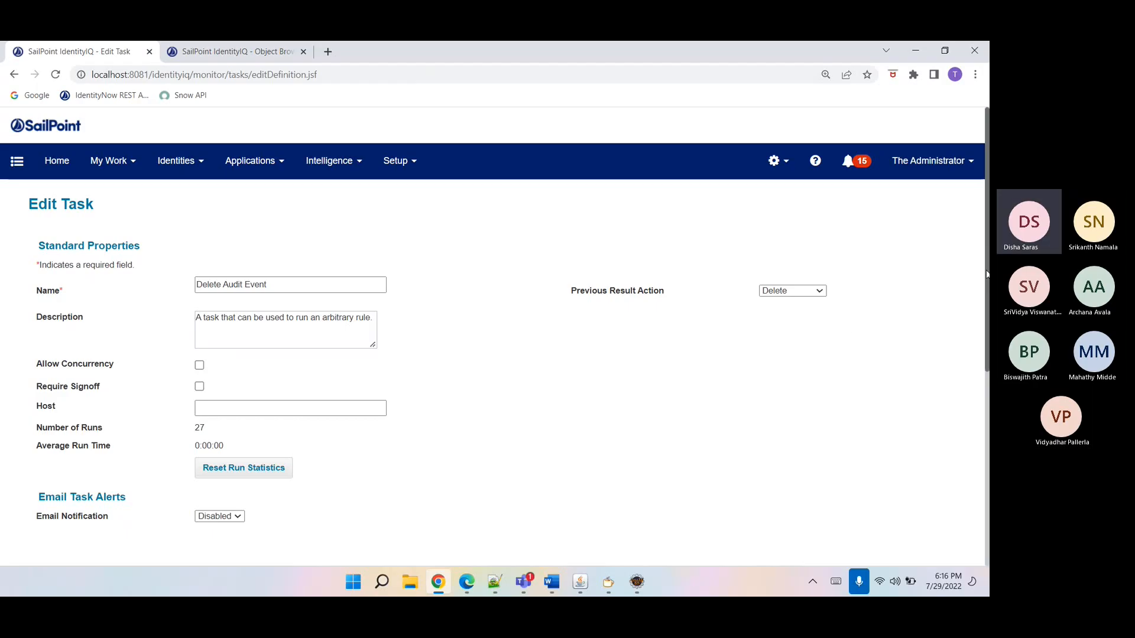
- Review the Audit Action, Audit Source, Audit Target, startDate and endDate fields in the Delete Audit Event options
left_click_drag(986, 274, 981, 488)
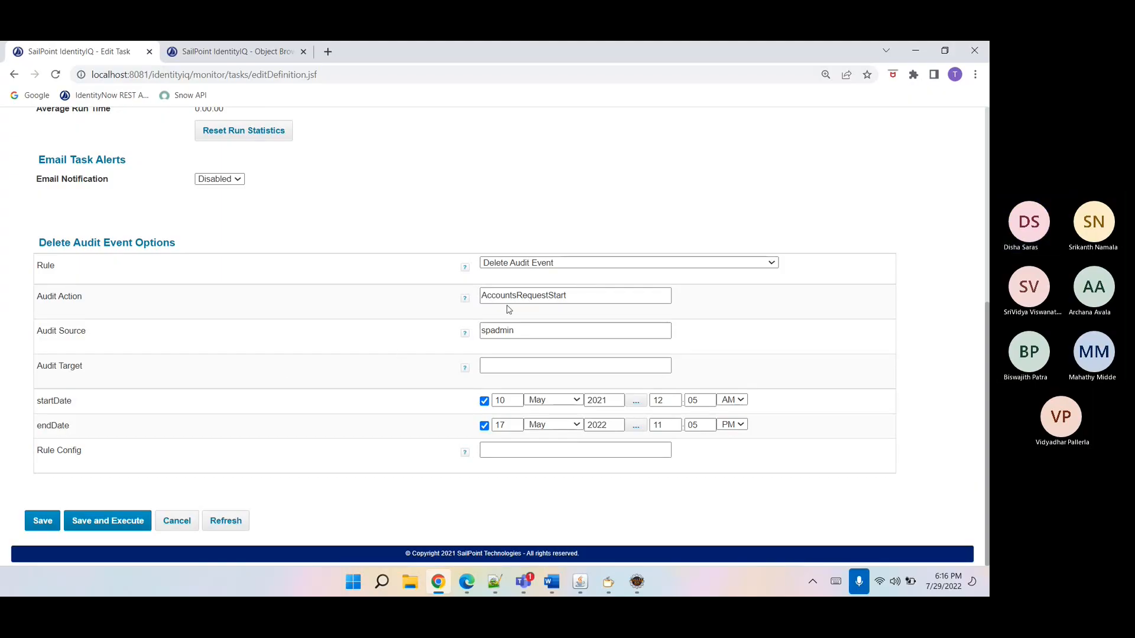
double_click(61, 296)
triple_click(62, 330)
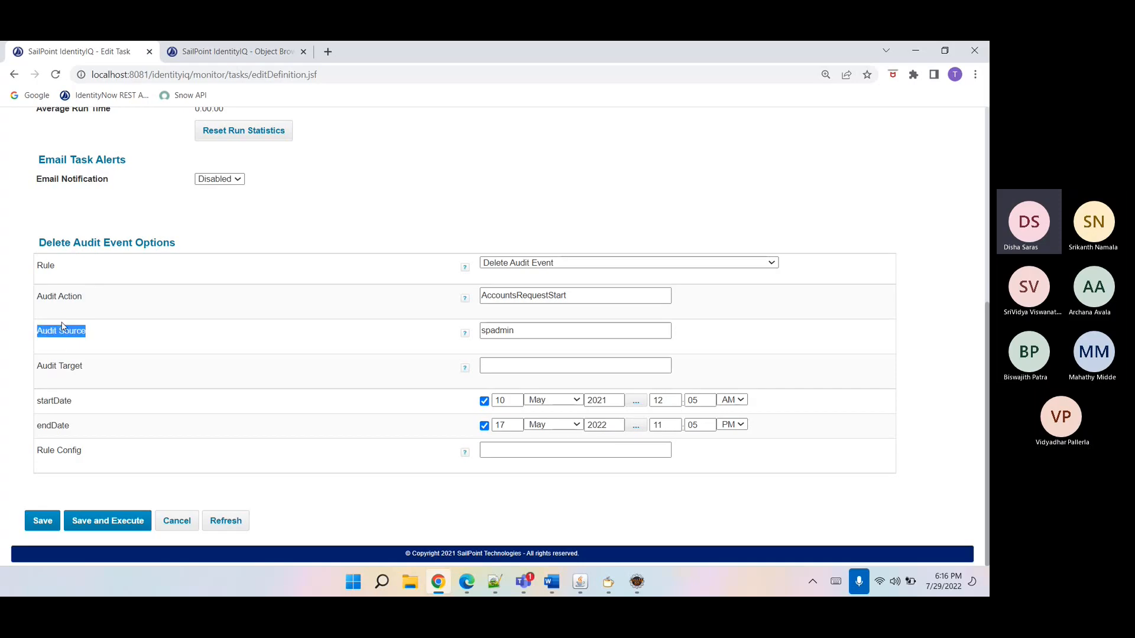
double_click(70, 367)
double_click(59, 404)
double_click(62, 423)
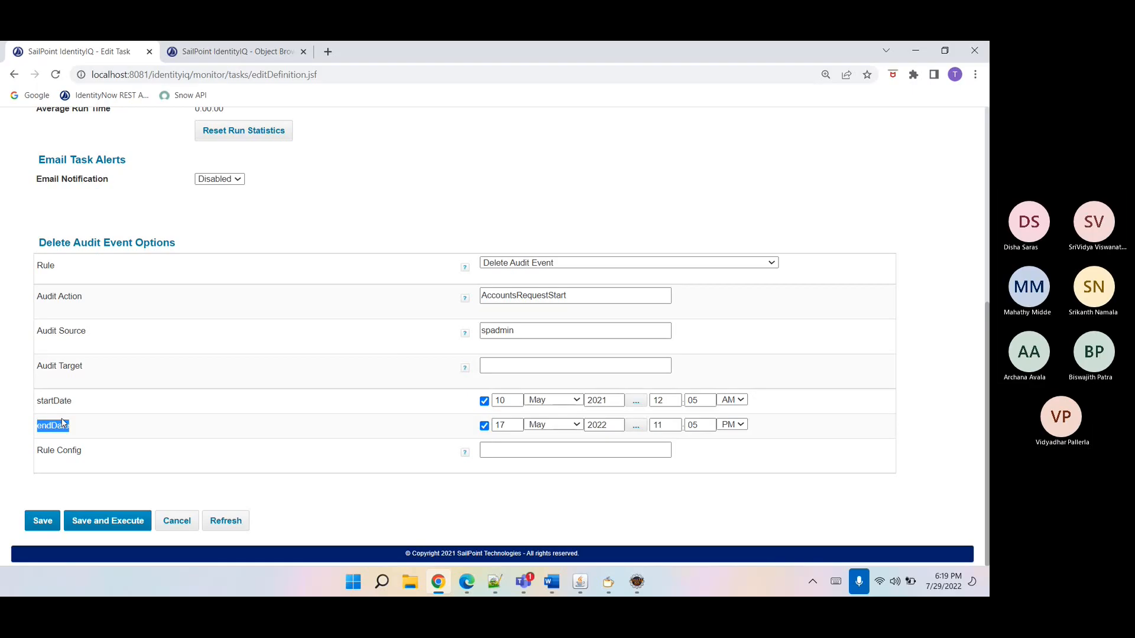
- Leave the task's edit page, create a new Run Rule task and begin its name with "Run r"
left_click(55, 75)
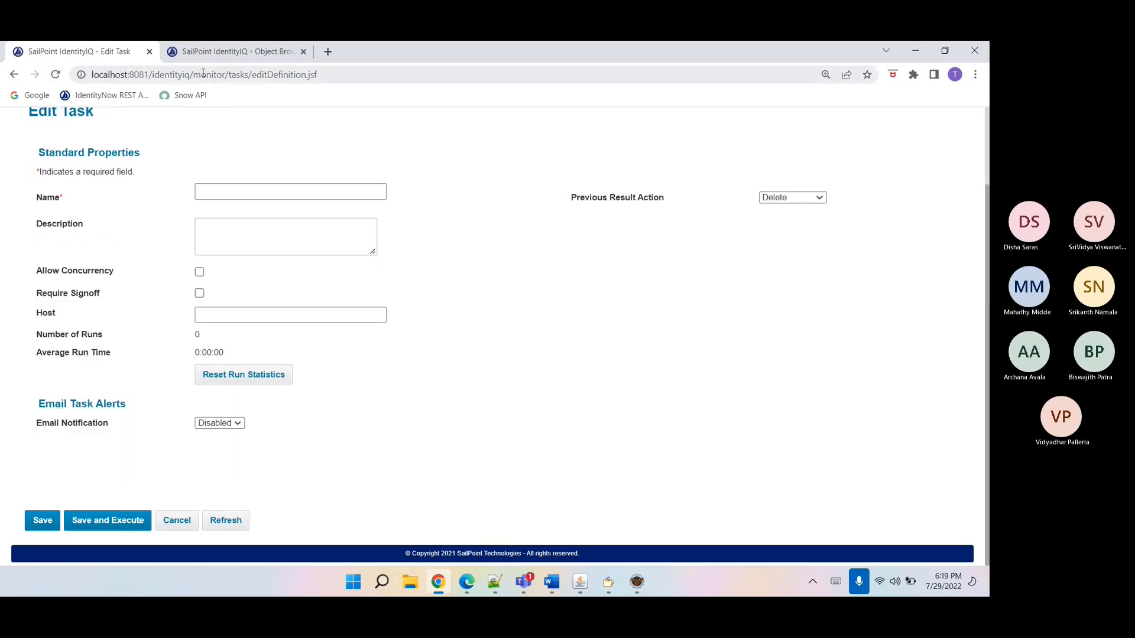
left_click_drag(196, 76, 398, 83)
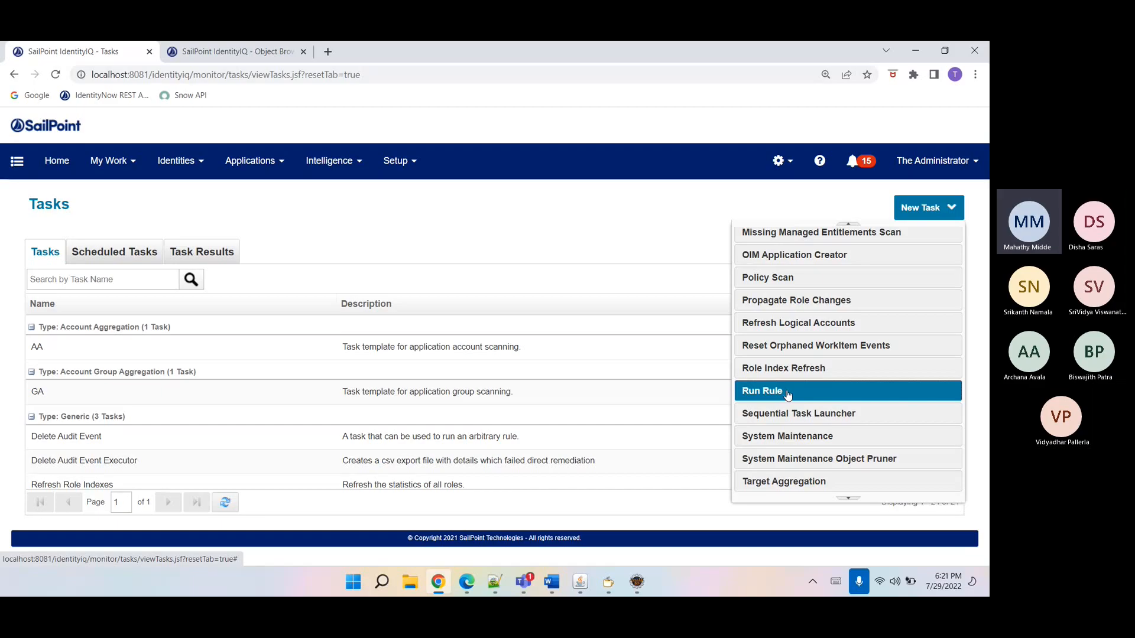
left_click(787, 395)
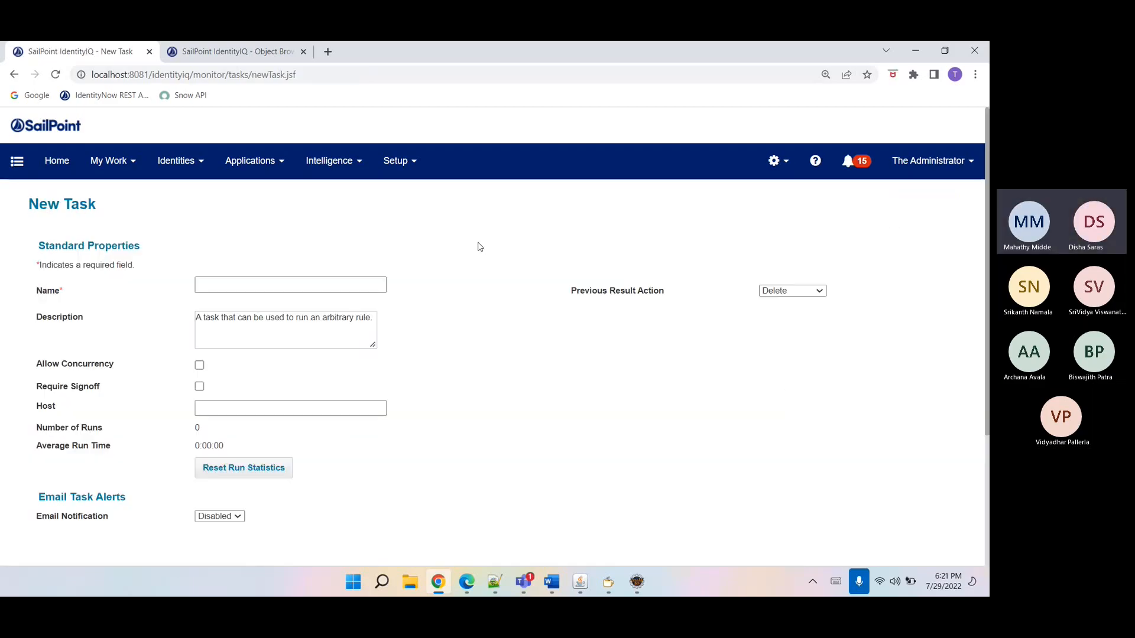
left_click(306, 286)
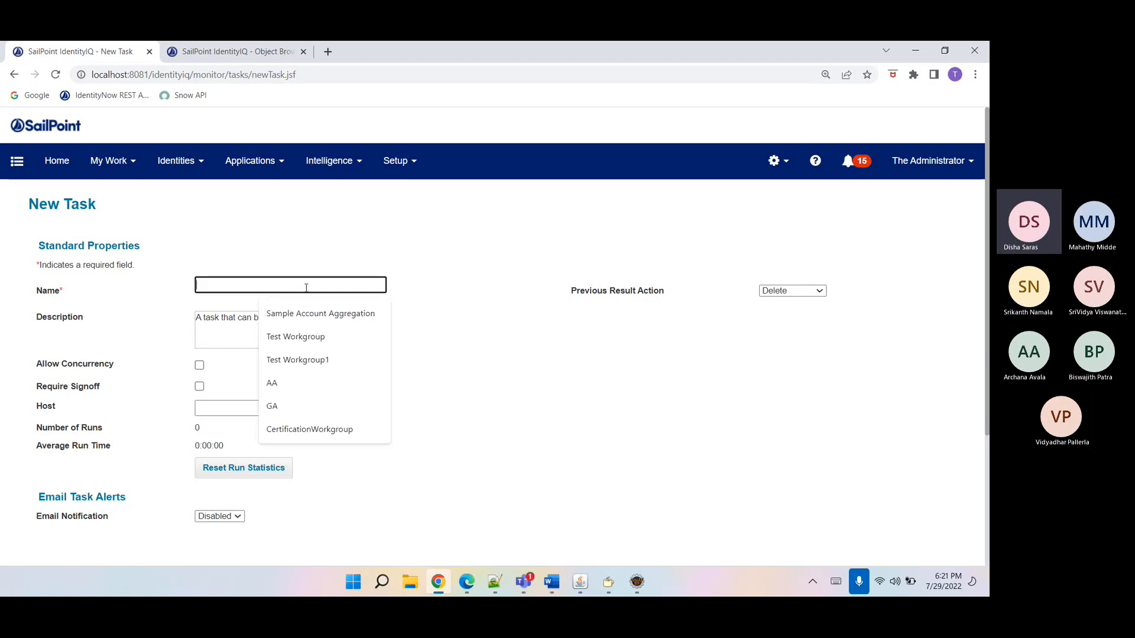
type("Run r")
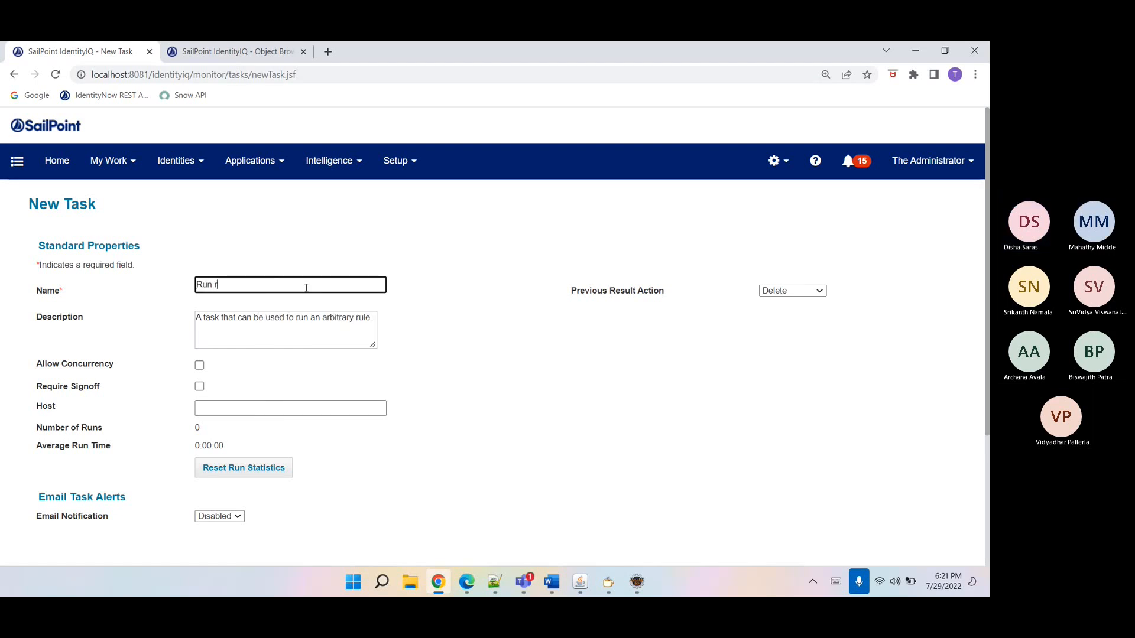
- Name the new task "Run rule test"
type("ule test")
left_click(407, 338)
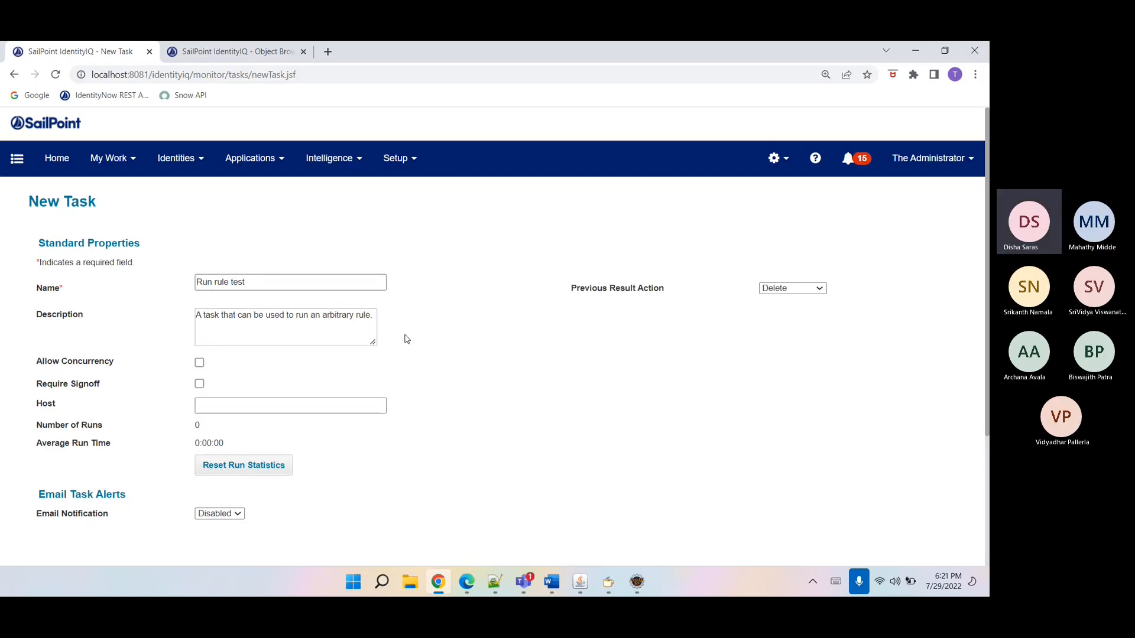
- Review the new task's Run Rule Options, including the list of selectable rules and the Rule Config field
scroll(407, 338, "down", 3)
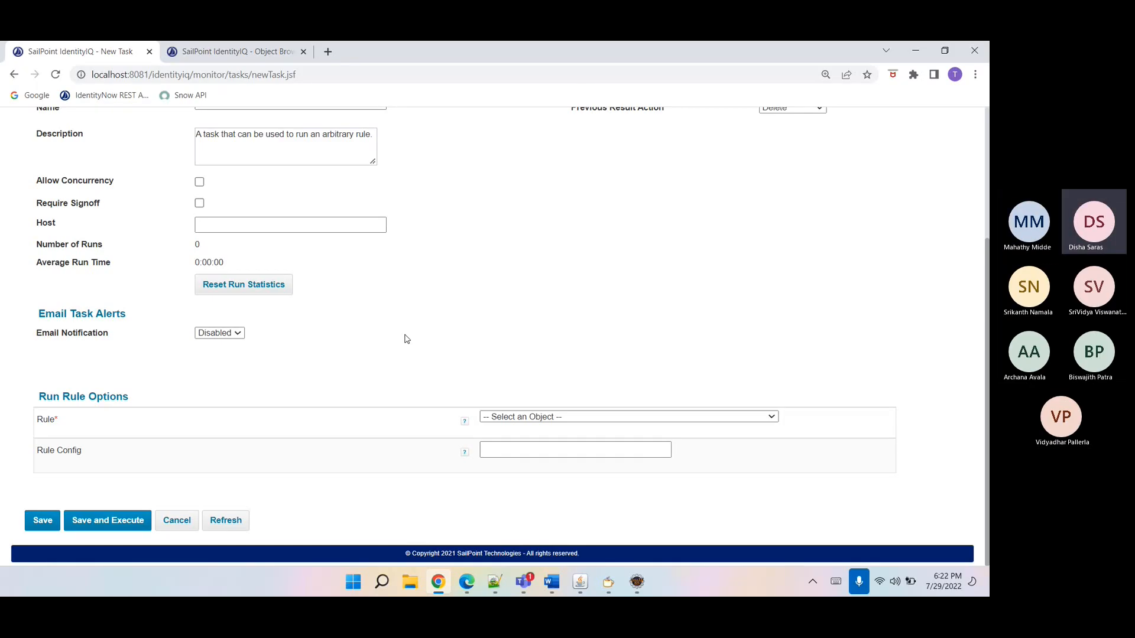
left_click(612, 418)
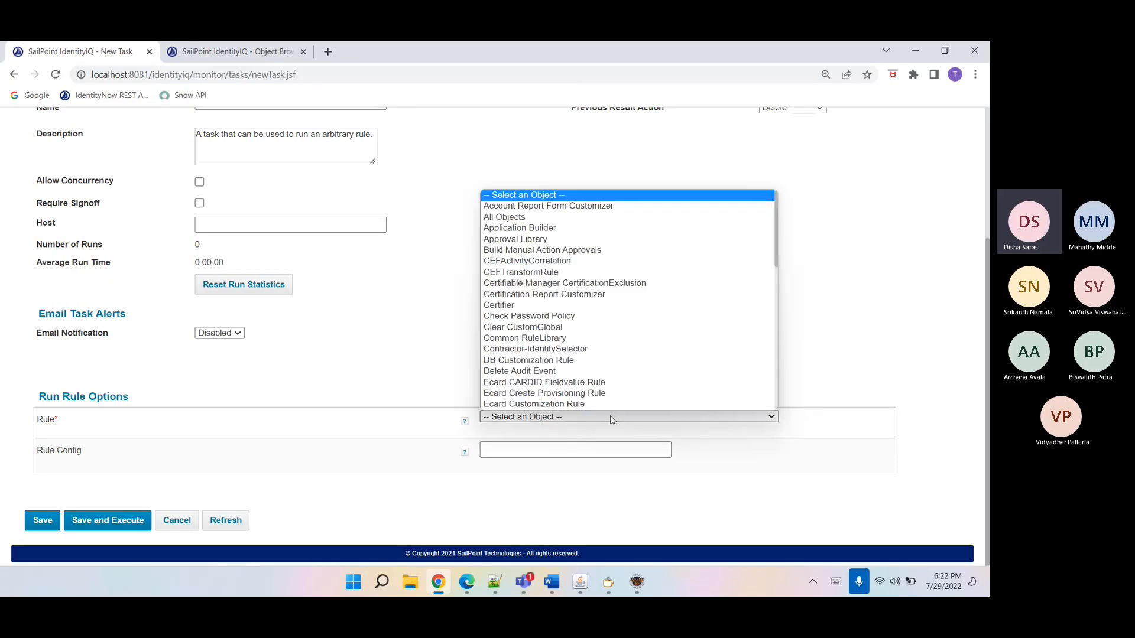
left_click(816, 388)
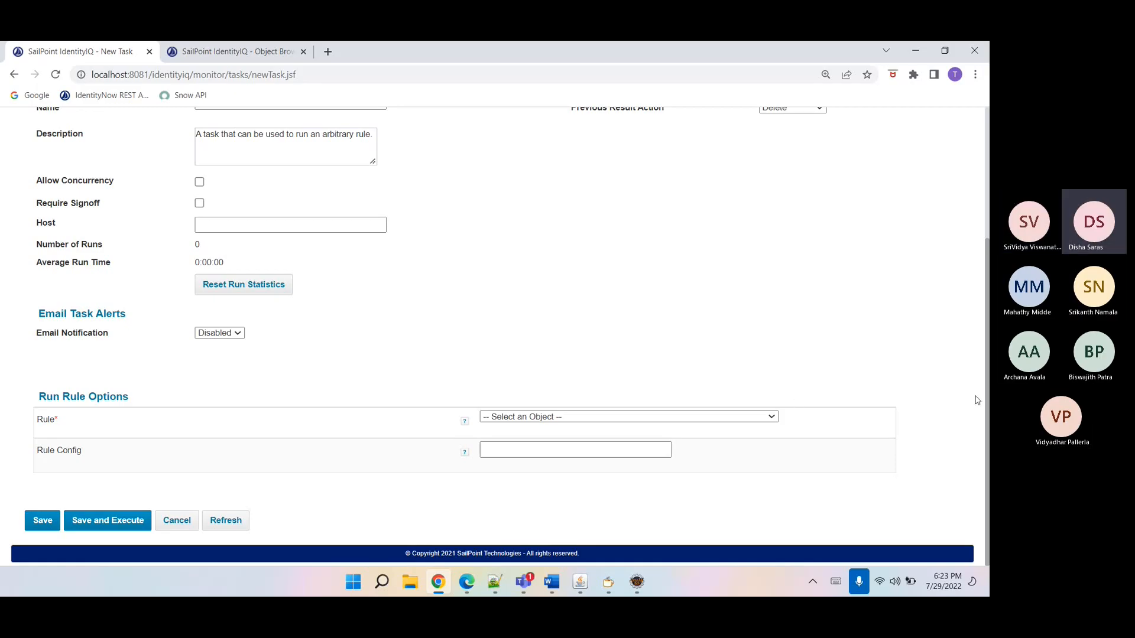
left_click_drag(985, 401, 981, 247)
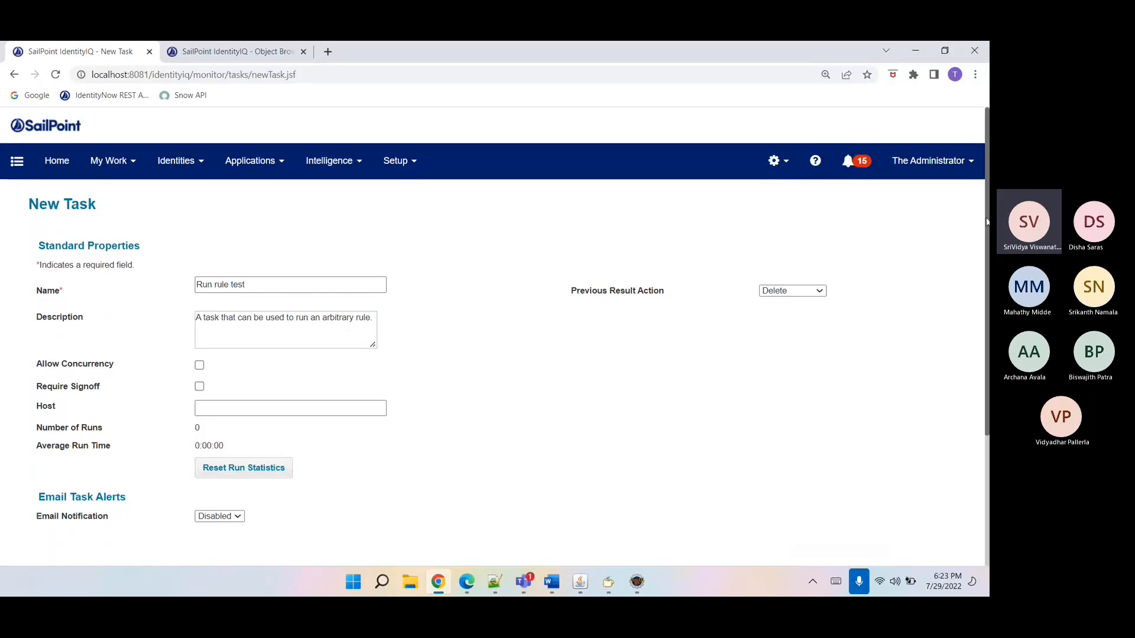
left_click_drag(985, 222, 984, 427)
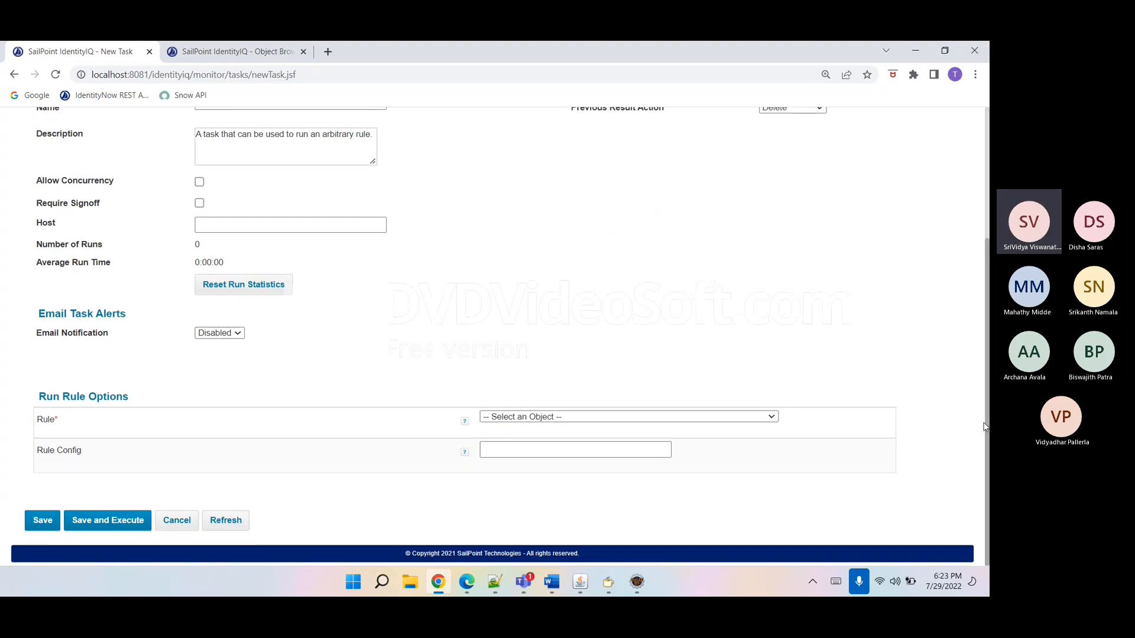
left_click(510, 447)
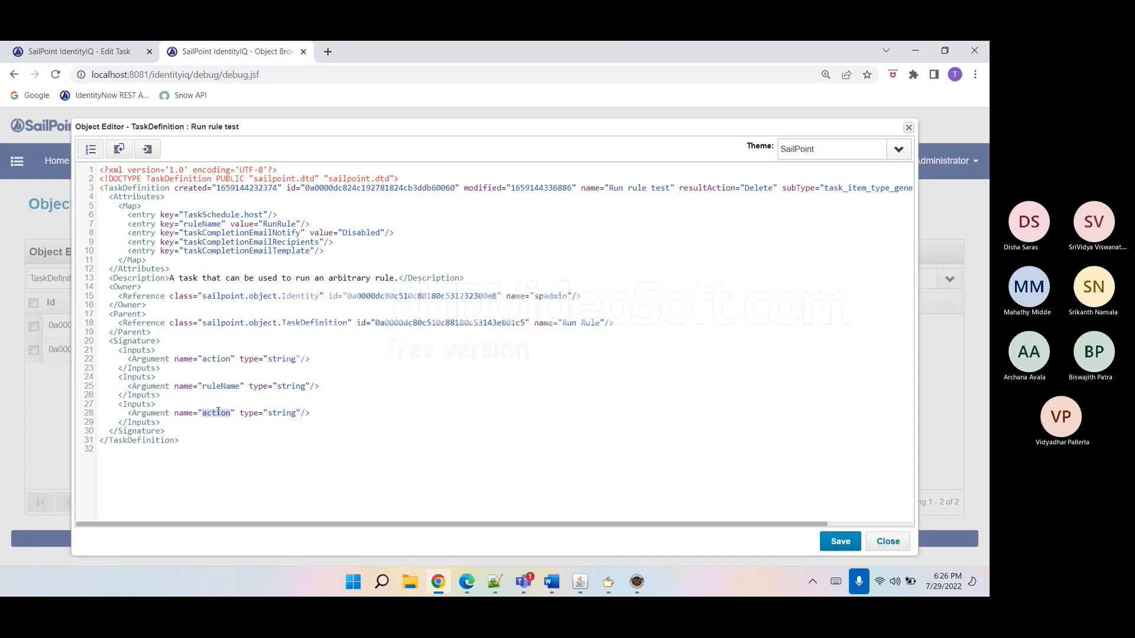
- Rename the third input argument in the Run rule test task definition to "ruleconfig" and save the definition
type("ruleConf")
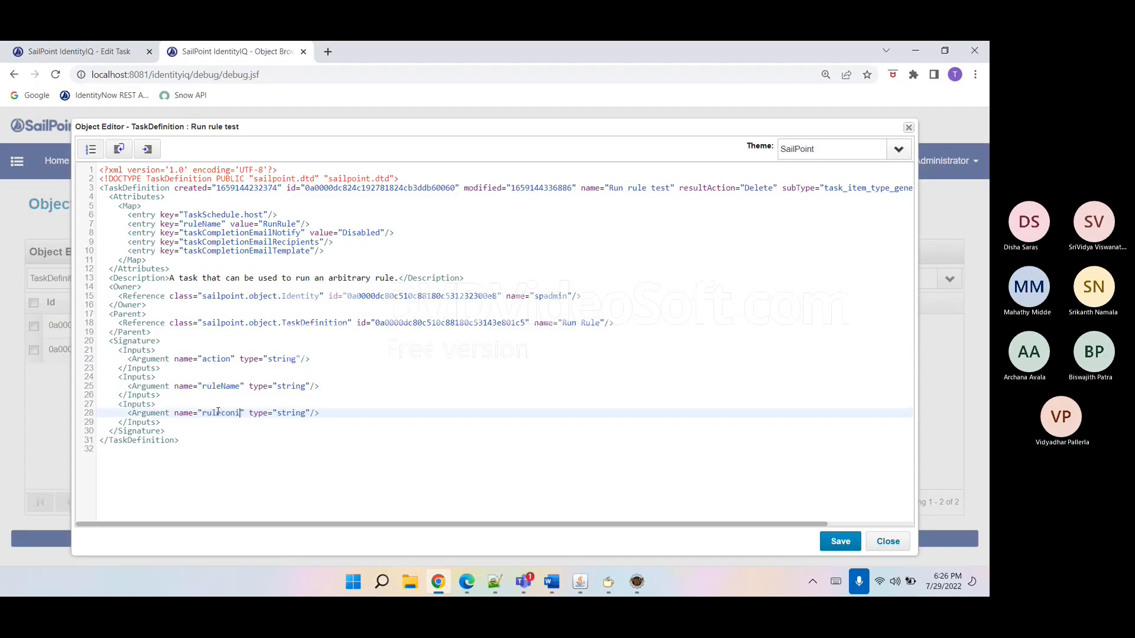
type("ig")
left_click(840, 541)
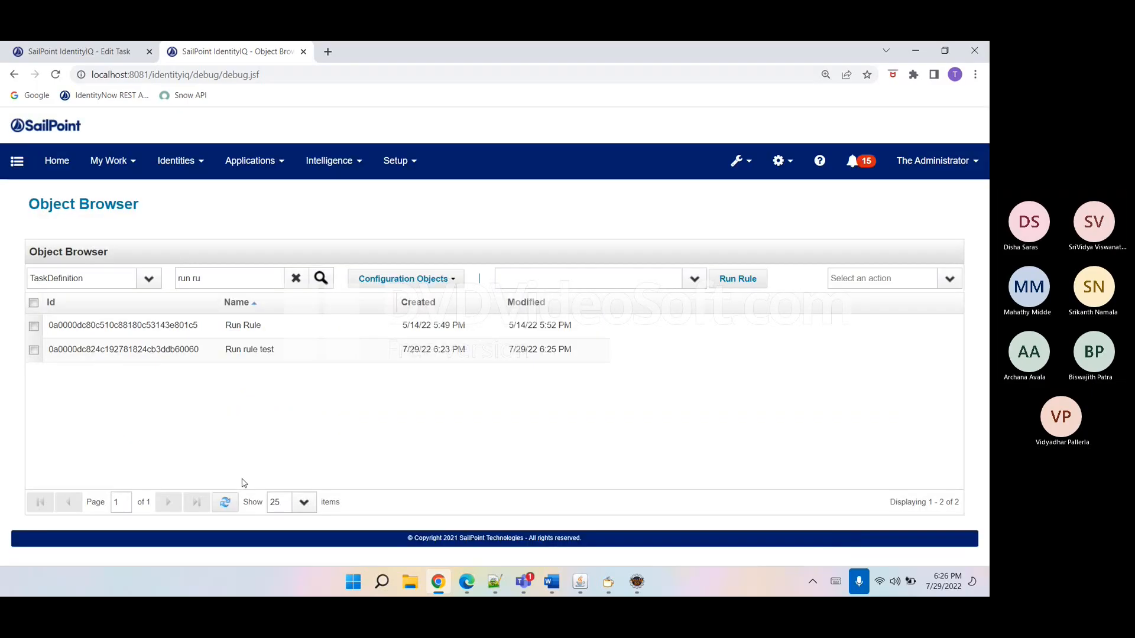
- Return to the task list, search for "run" and open the Run rule test task
left_click(89, 47)
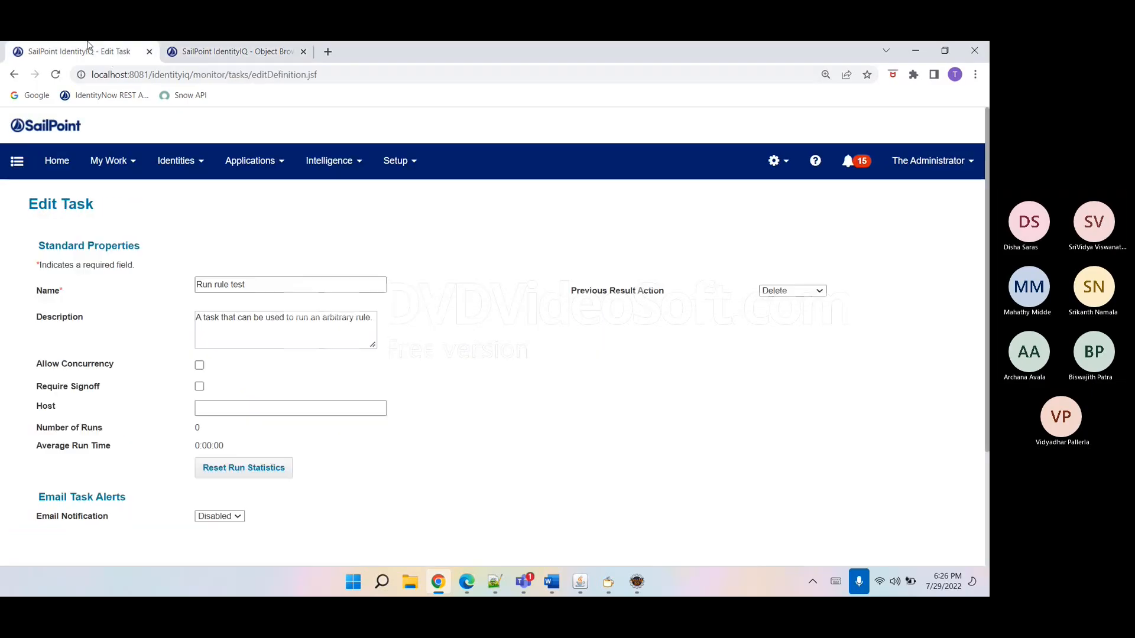
left_click(394, 160)
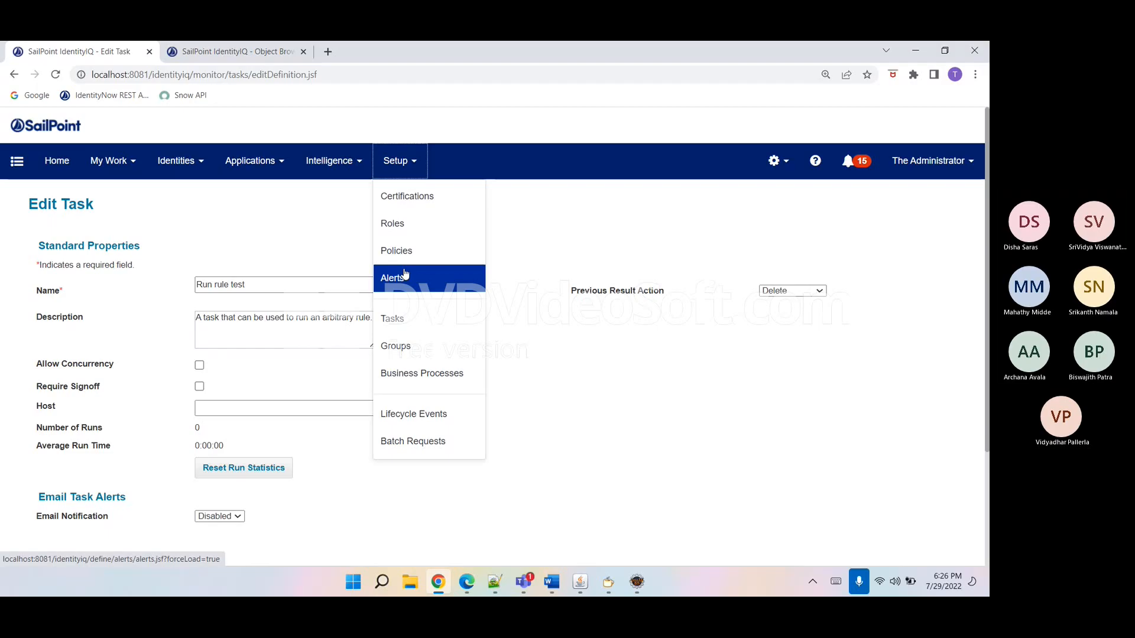
left_click(416, 324)
left_click(62, 284)
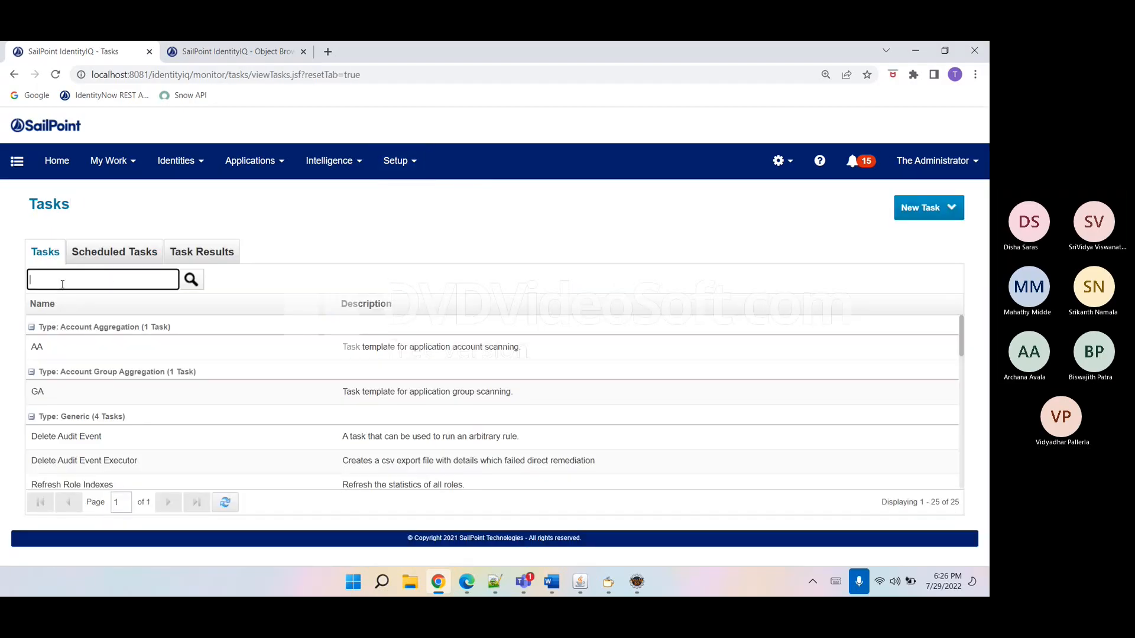
type("run")
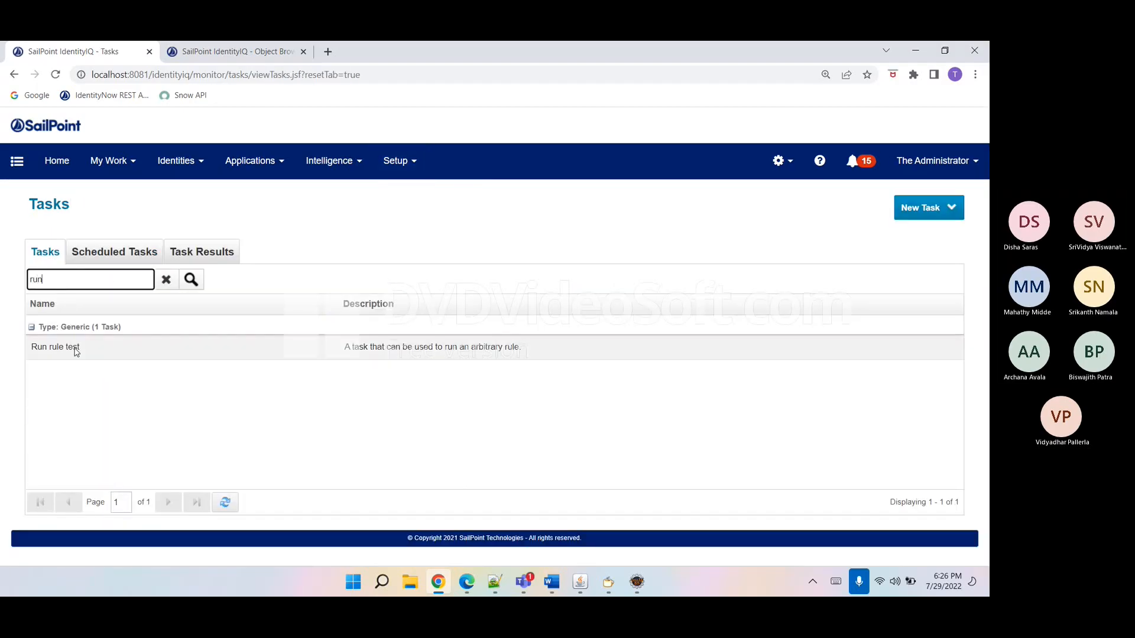
left_click(75, 352)
- Check the Action, ruleName and ruleconfig fields in the Run rule test options
scroll(522, 419, "down", 1)
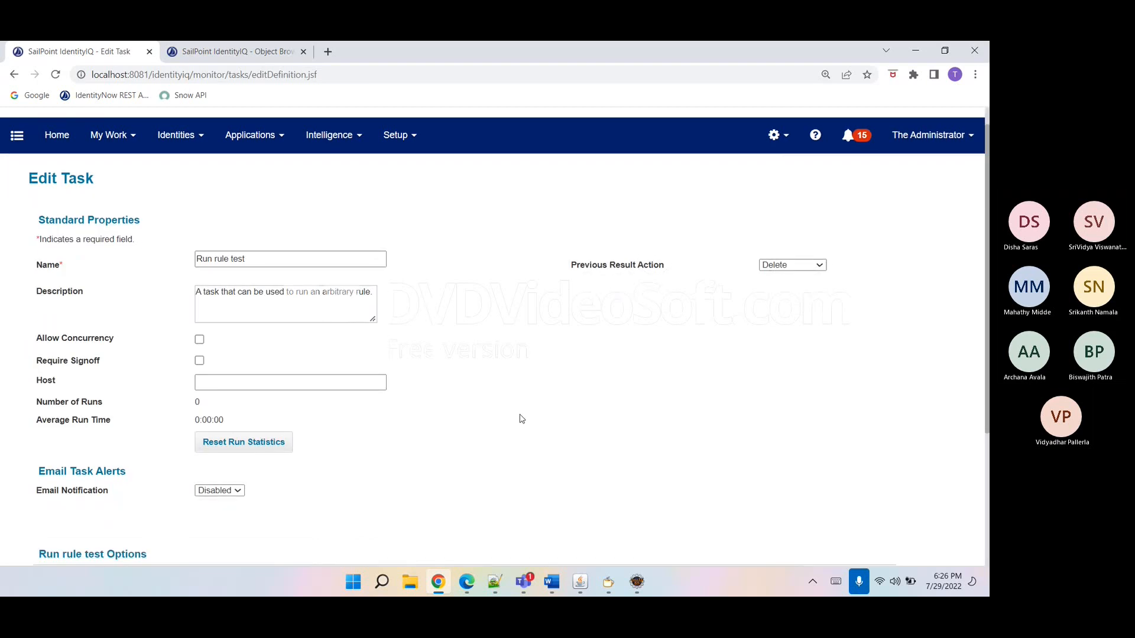
scroll(520, 418, "down", 3)
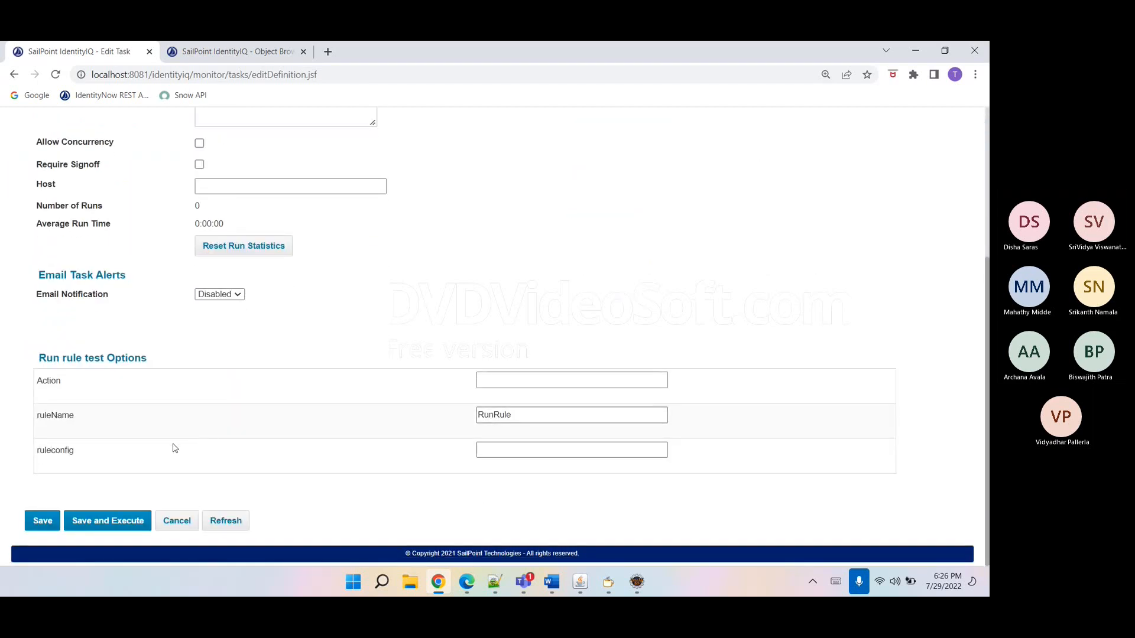
double_click(55, 450)
double_click(52, 431)
double_click(55, 388)
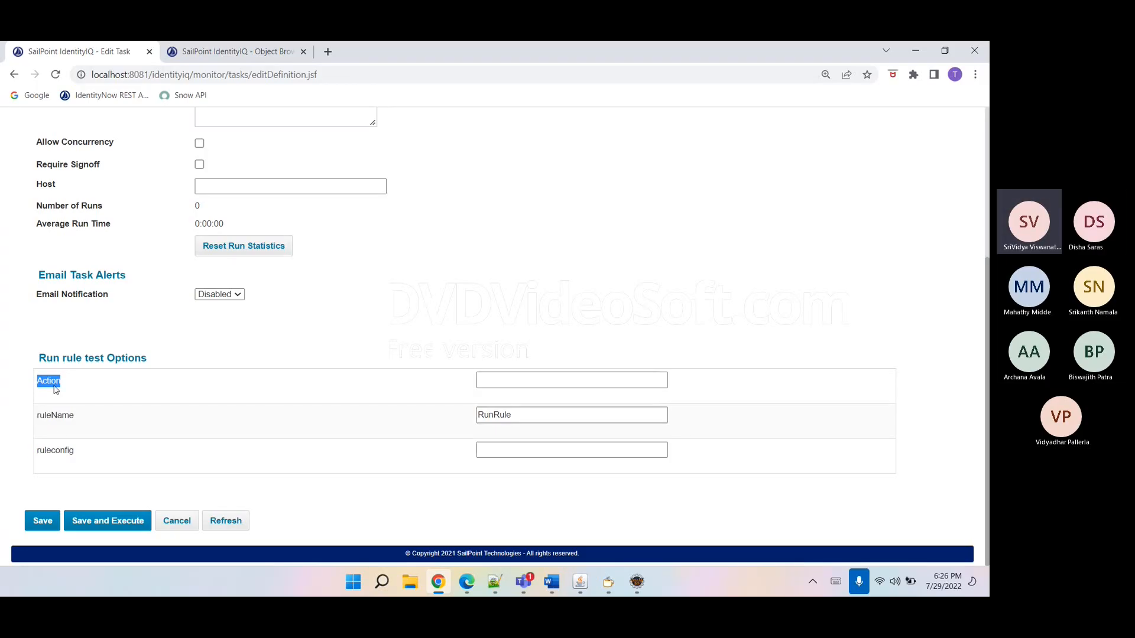
- Change the ruleName argument's type to "Rule" in the Run rule test task definition and save it
left_click(212, 52)
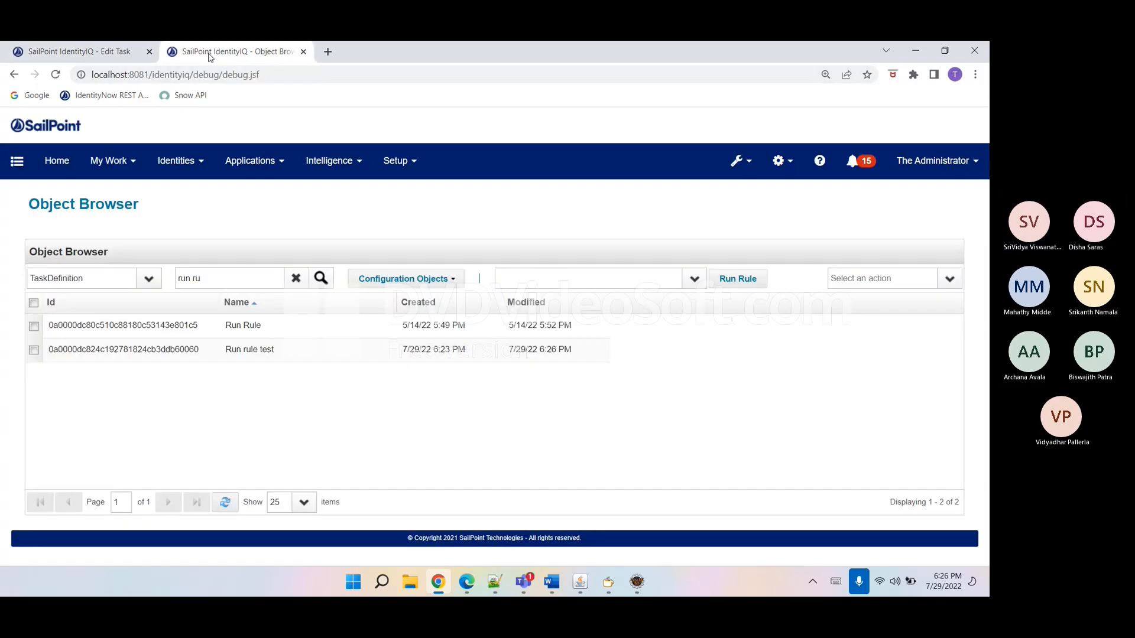
left_click(195, 350)
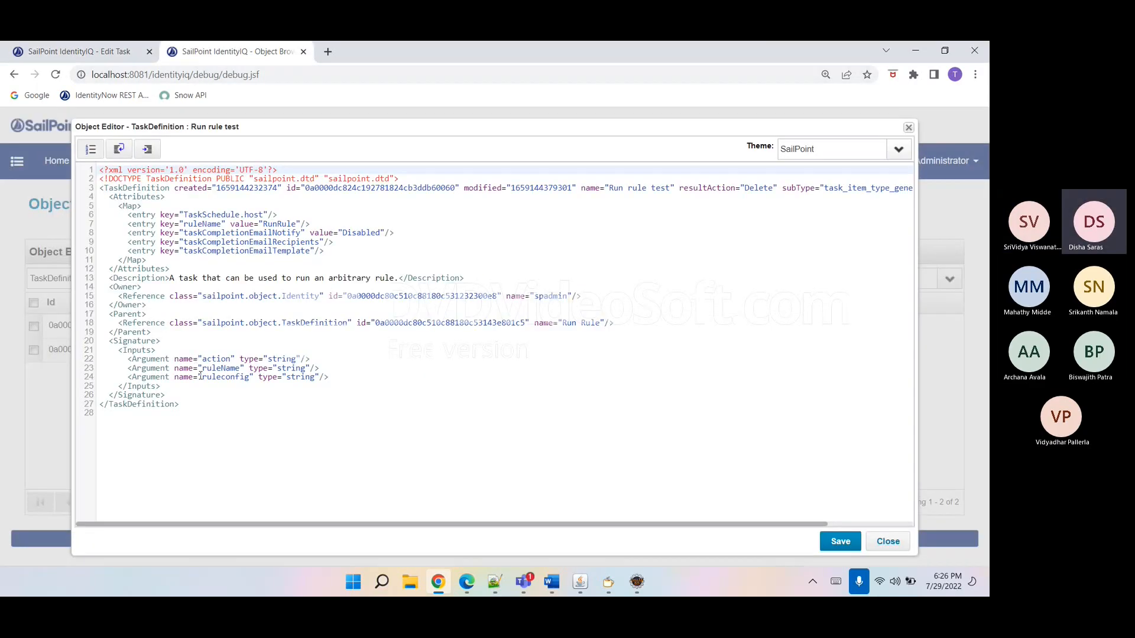
double_click(243, 368)
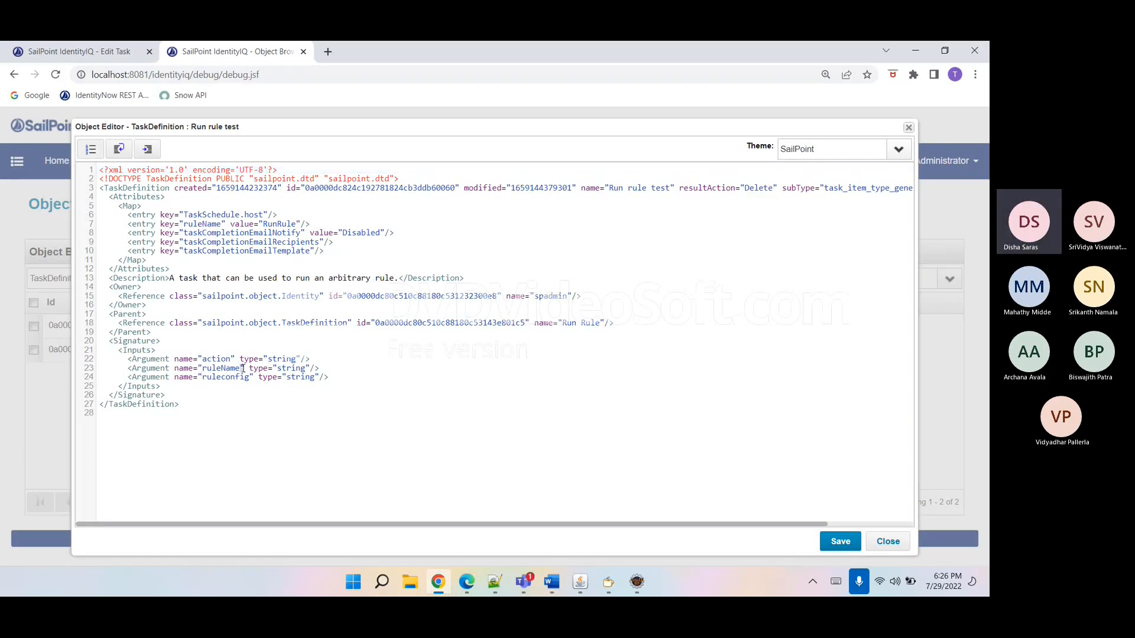
double_click(292, 367)
type("Rule")
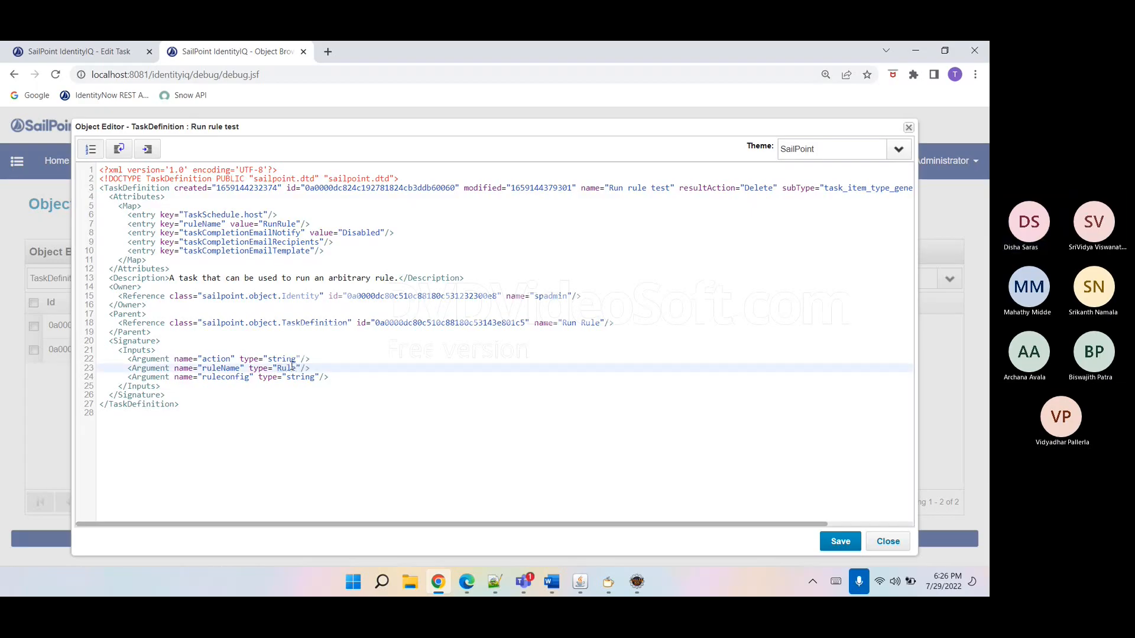
left_click(848, 541)
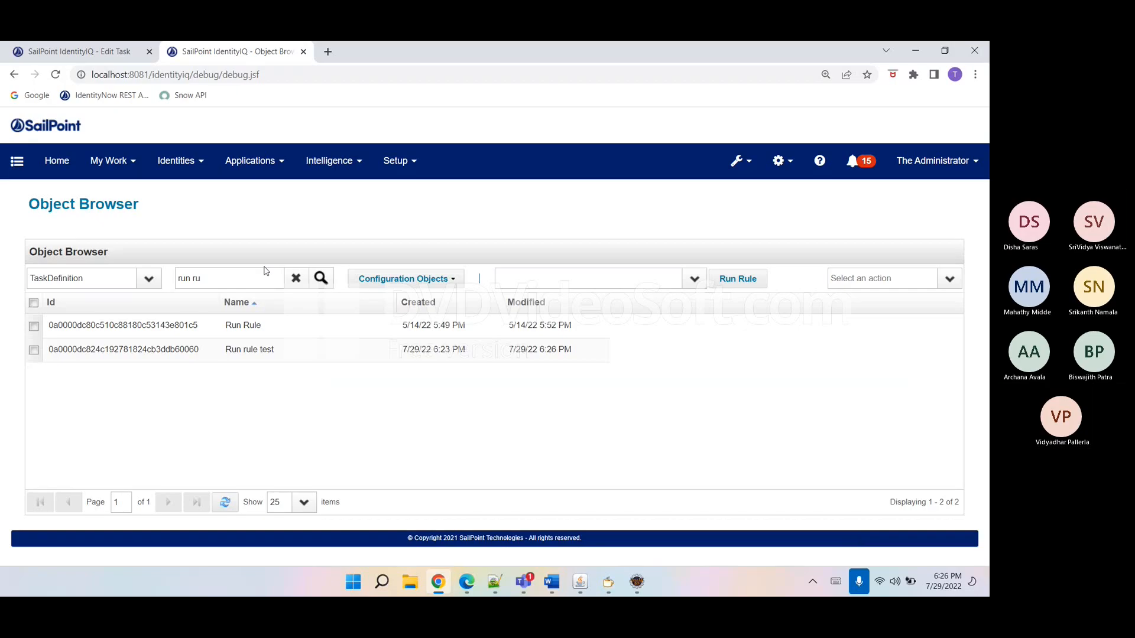
- Reload the Run rule test task by going back to the task list and searching for "run"
left_click(53, 49)
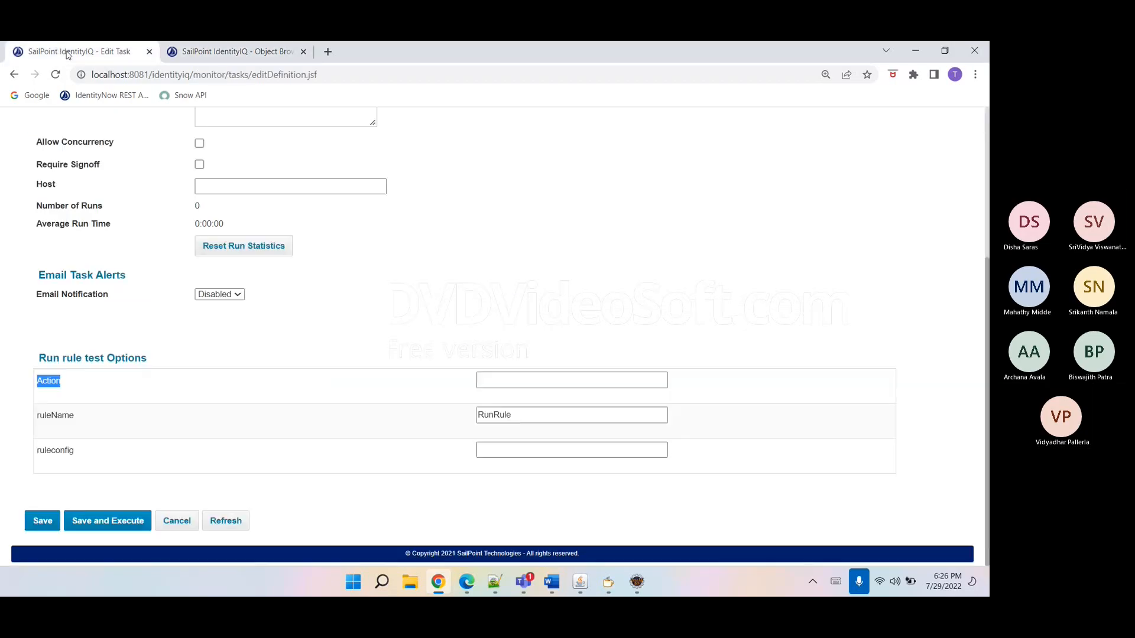
left_click(15, 74)
left_click(136, 281)
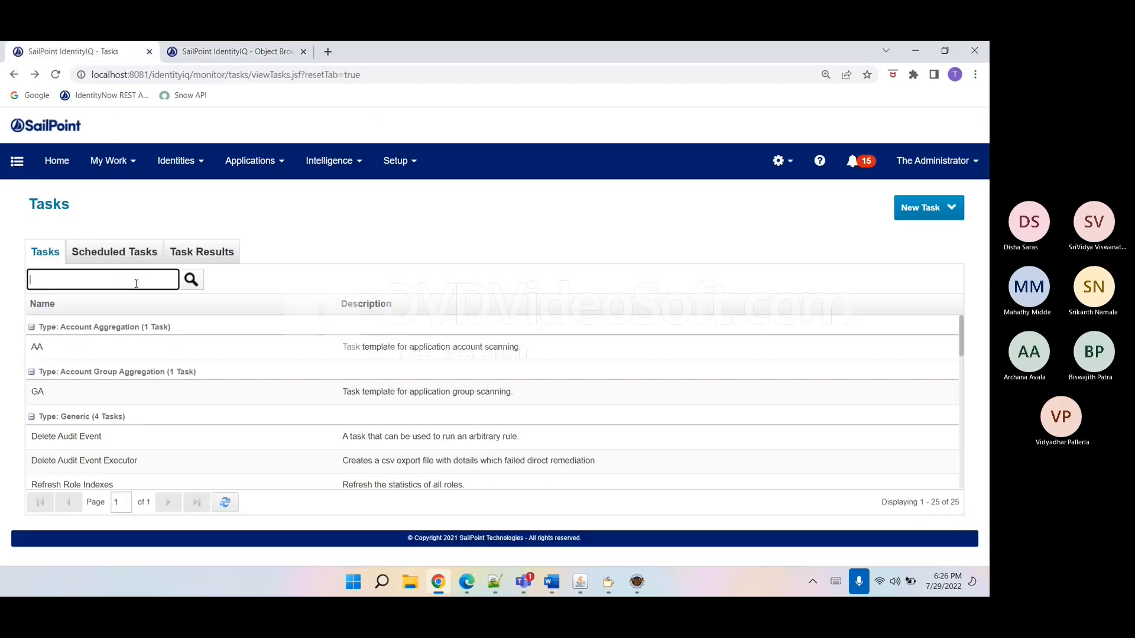
type("run")
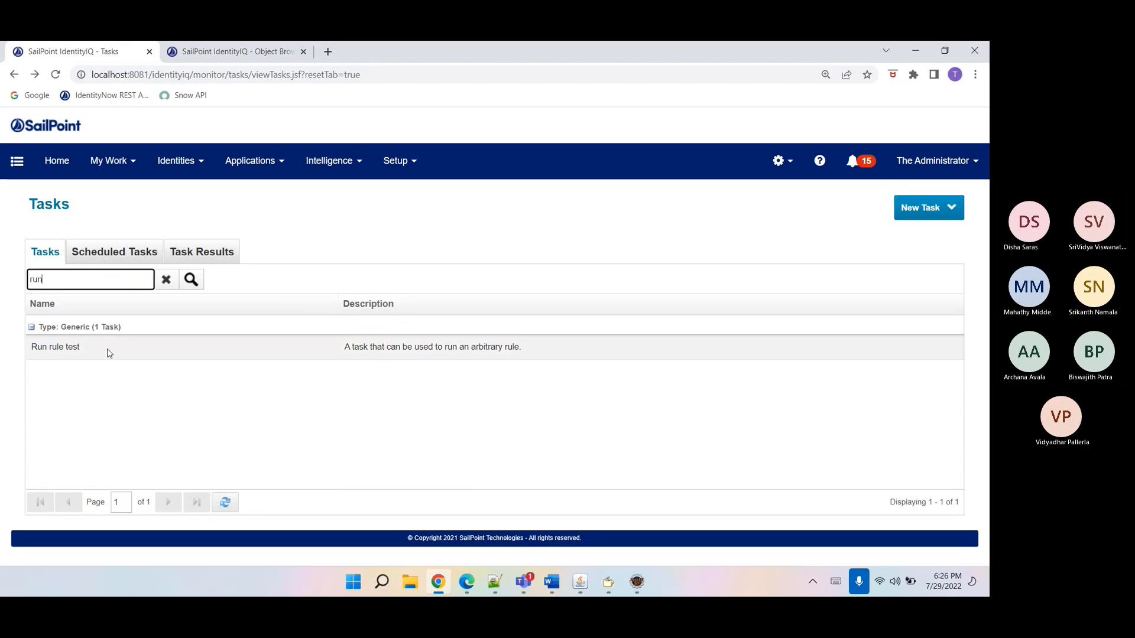
left_click(106, 352)
- Inspect the ruleName selection list in the task's options, then leave the task without saving
scroll(541, 405, "down", 3)
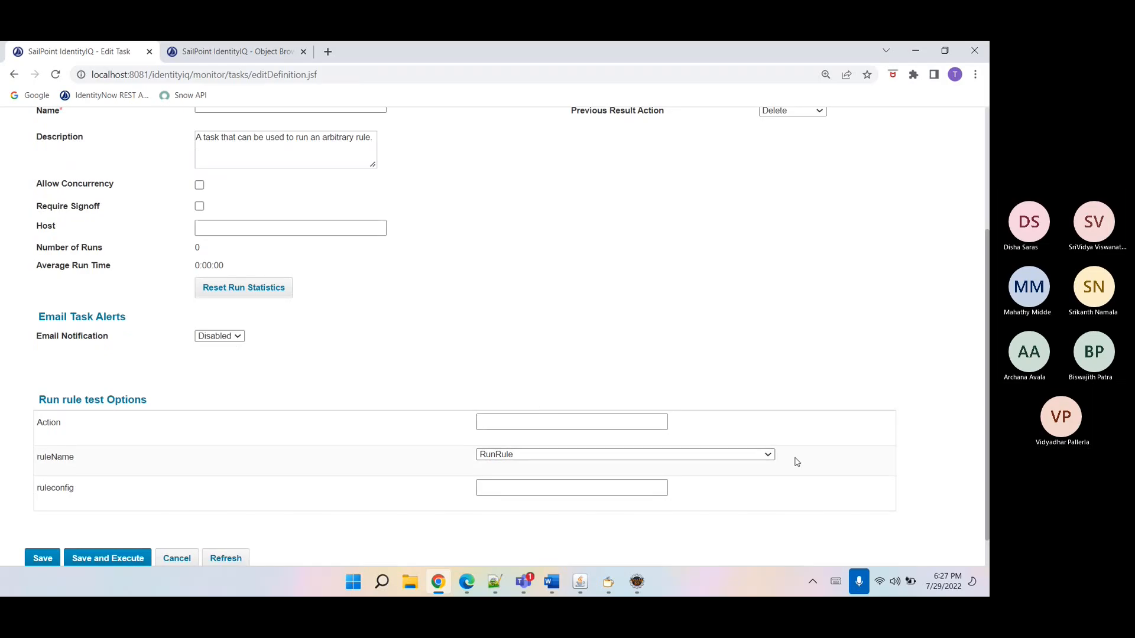
left_click(758, 455)
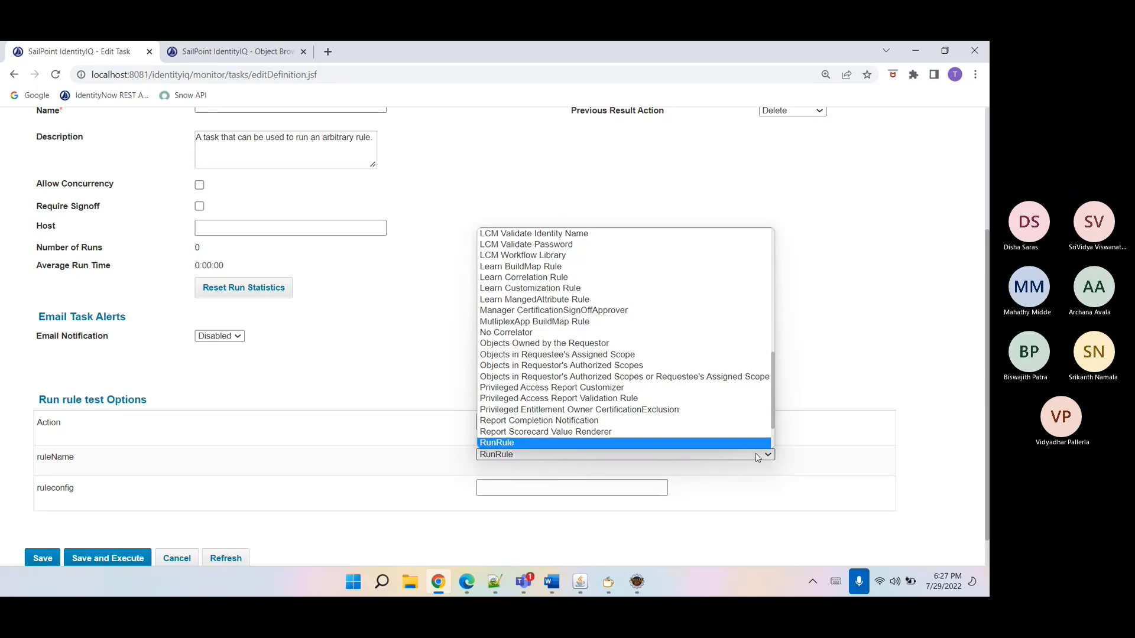
left_click(821, 474)
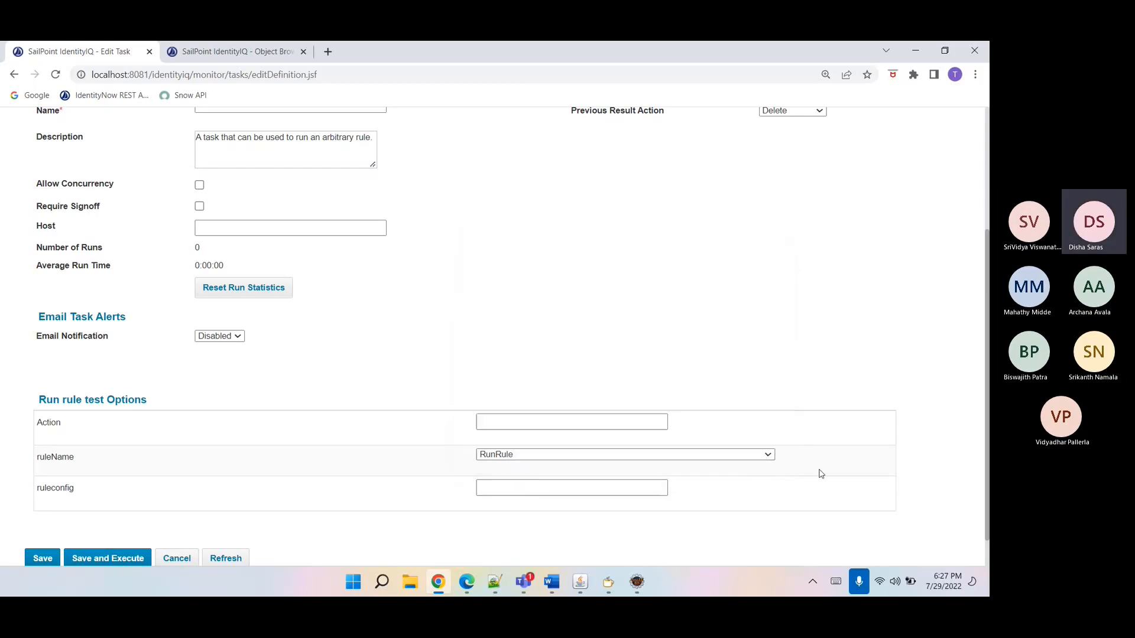
left_click(535, 483)
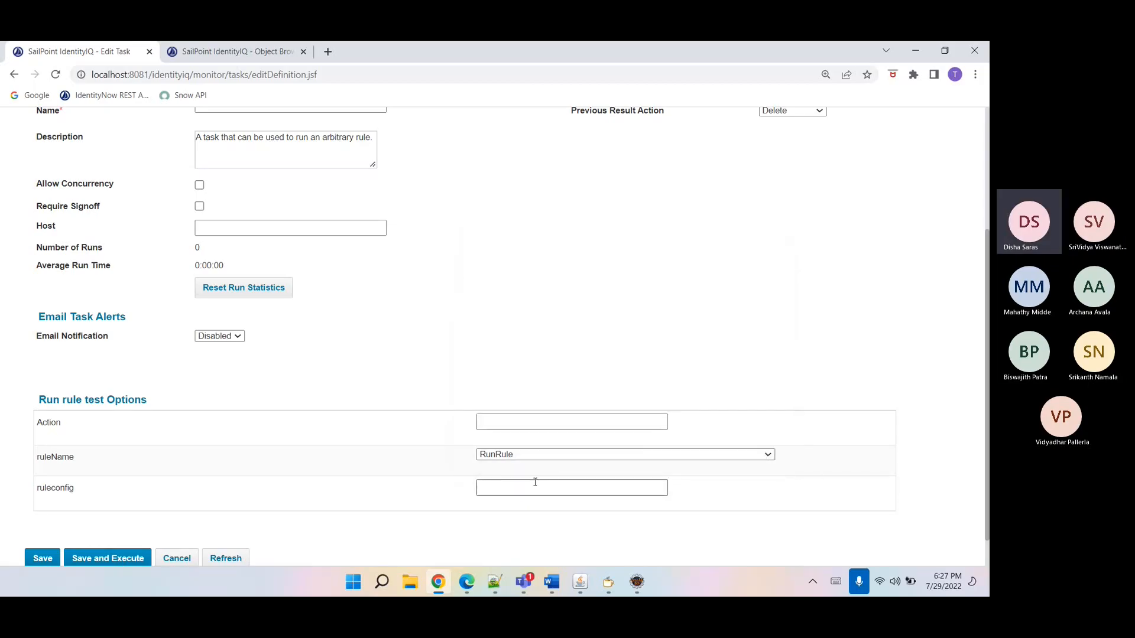
left_click(517, 454)
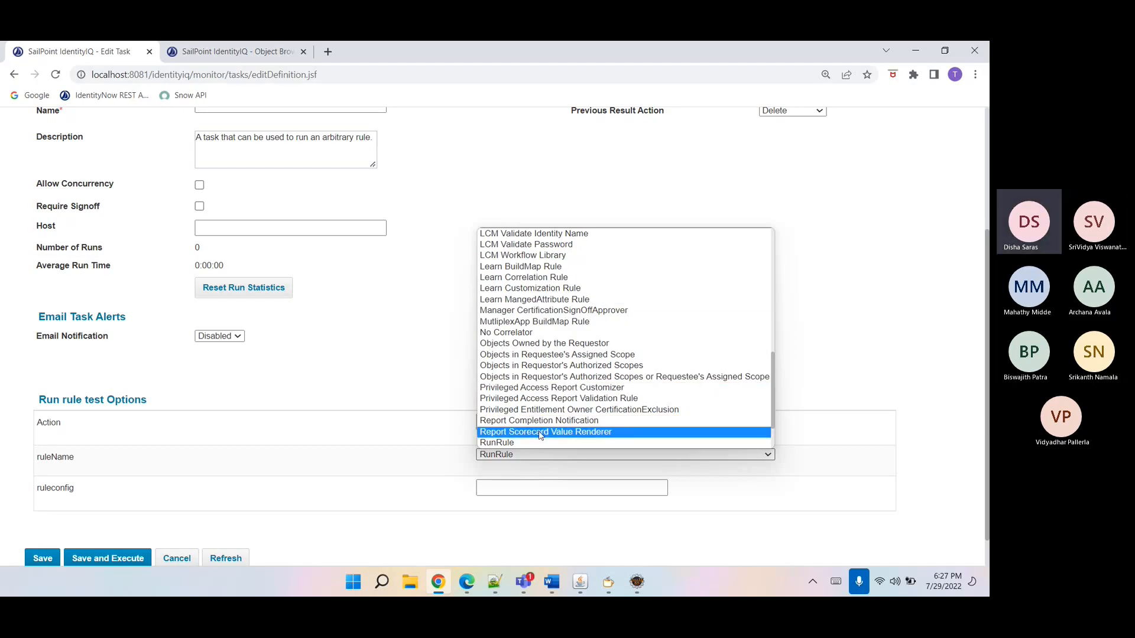
left_click(683, 513)
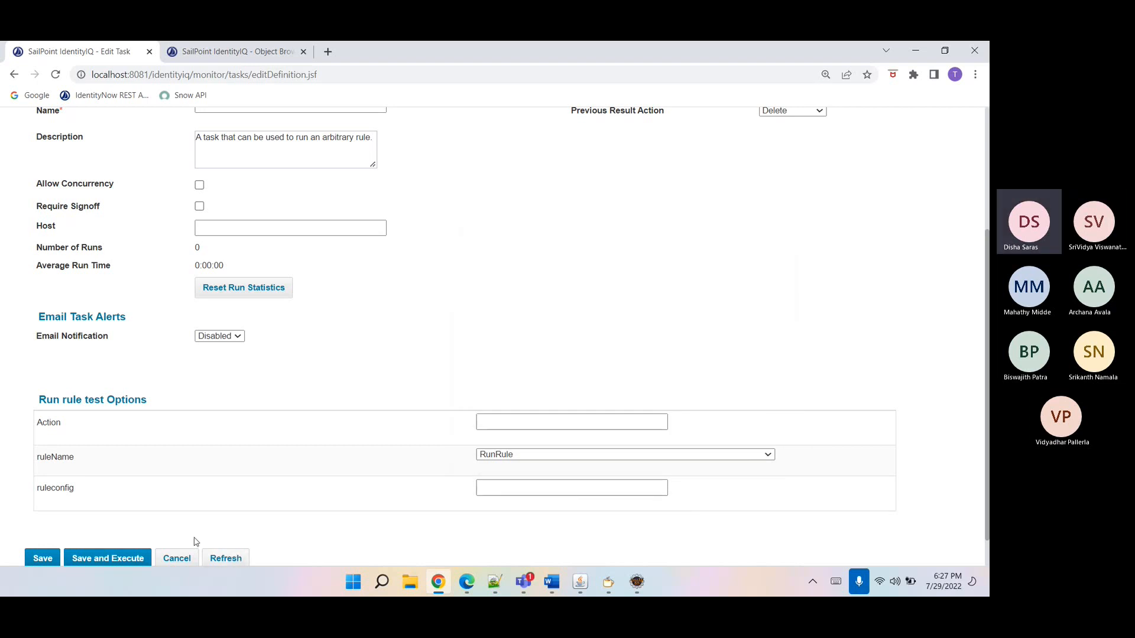
left_click(185, 557)
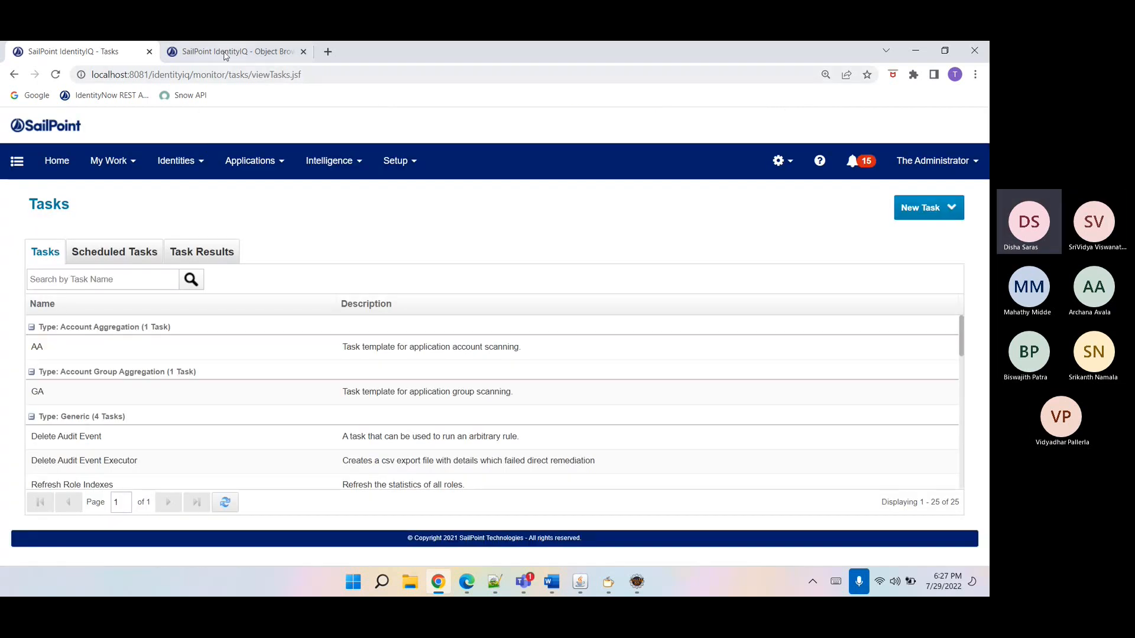
- Examine the input arguments in the Run rule test definition in the Object Browser, closing and reopening the definition
left_click(224, 54)
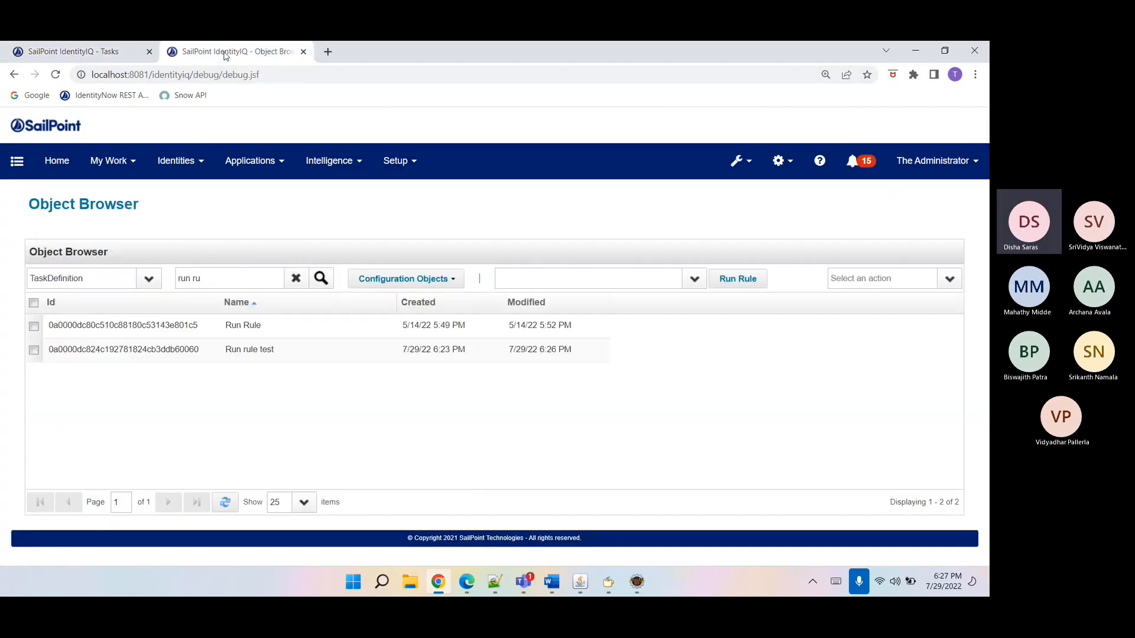
left_click(228, 348)
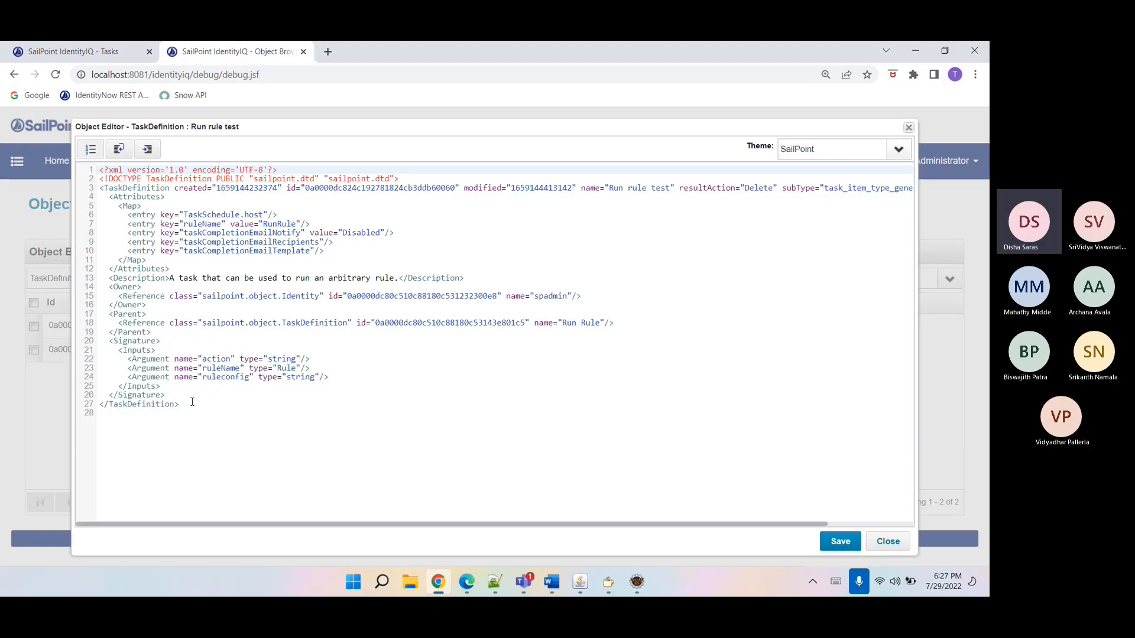
left_click(214, 359)
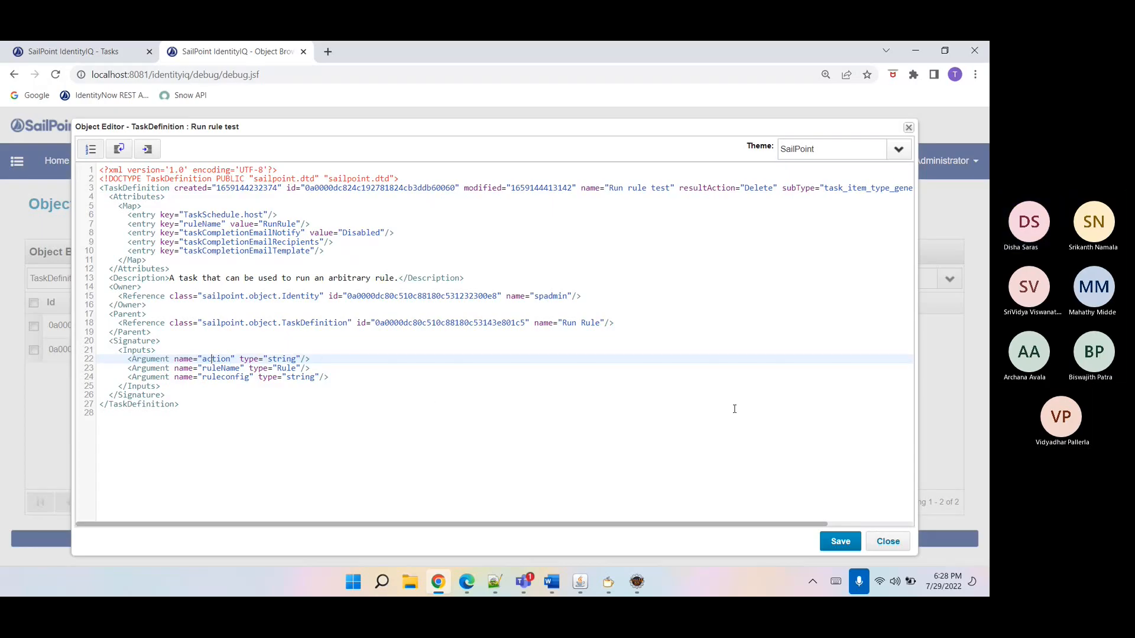
left_click(888, 542)
left_click(215, 349)
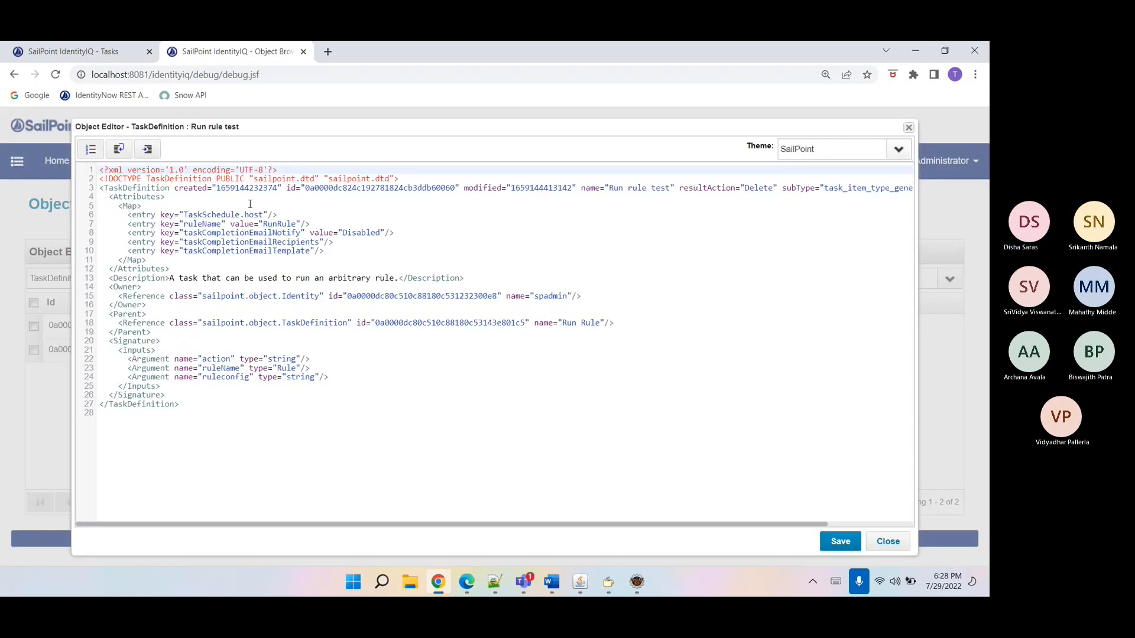
- Switch to Eclipse and declare a null AuditEvent variable named ae below the getObjects line in AuditTest.java
double_click(186, 180)
double_click(191, 188)
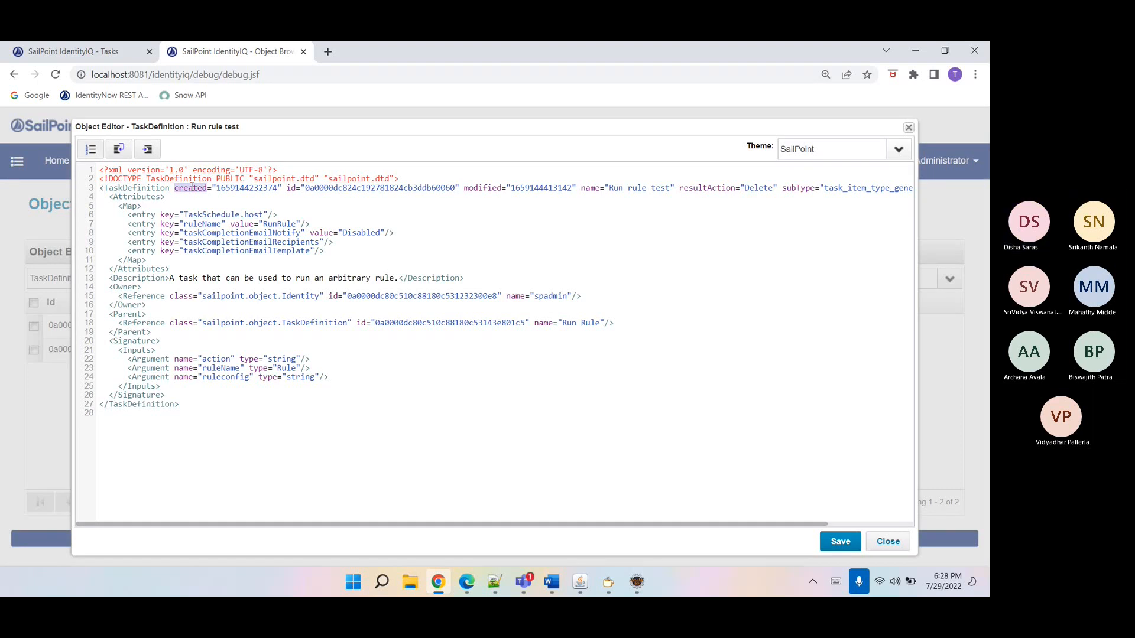
left_click(637, 583)
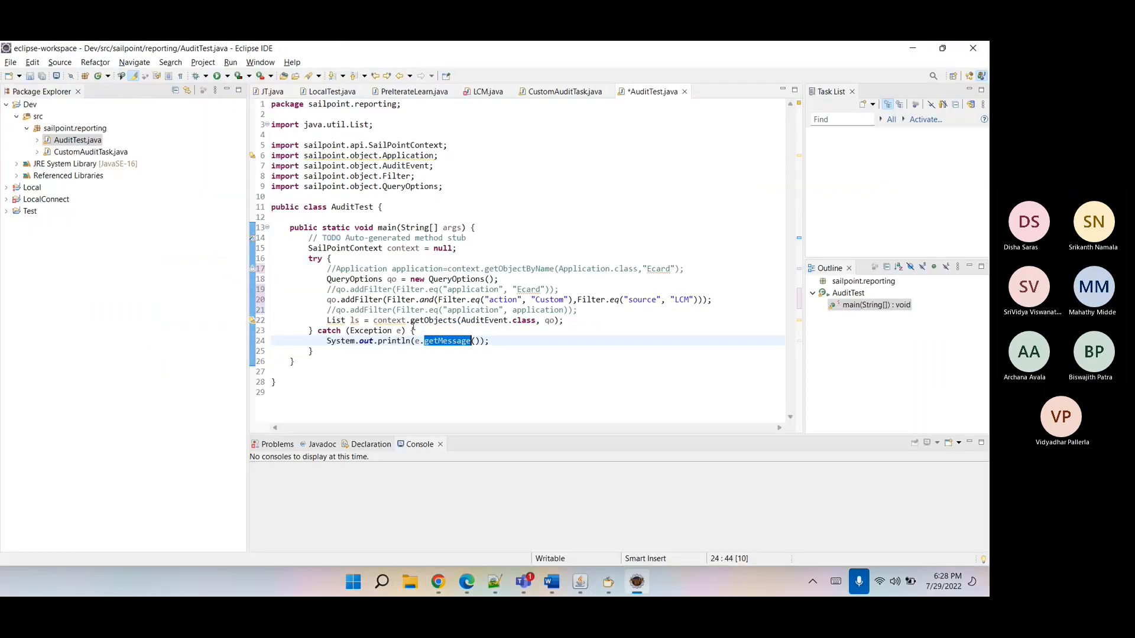
right_click(571, 321)
left_click(522, 322)
left_click(566, 323)
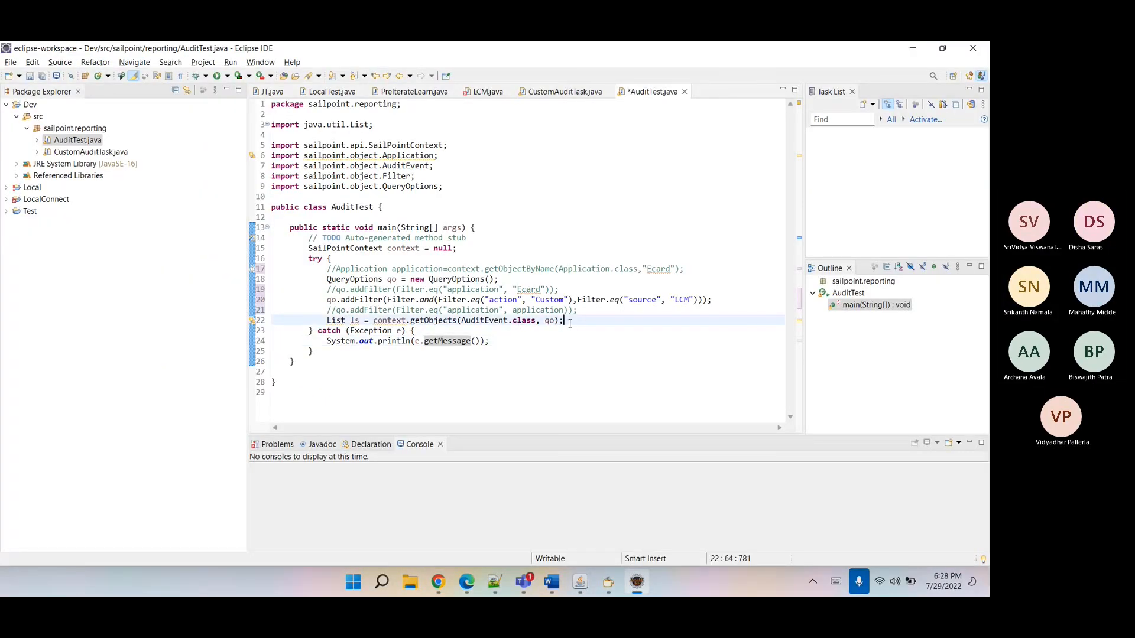
key("Return")
type("A")
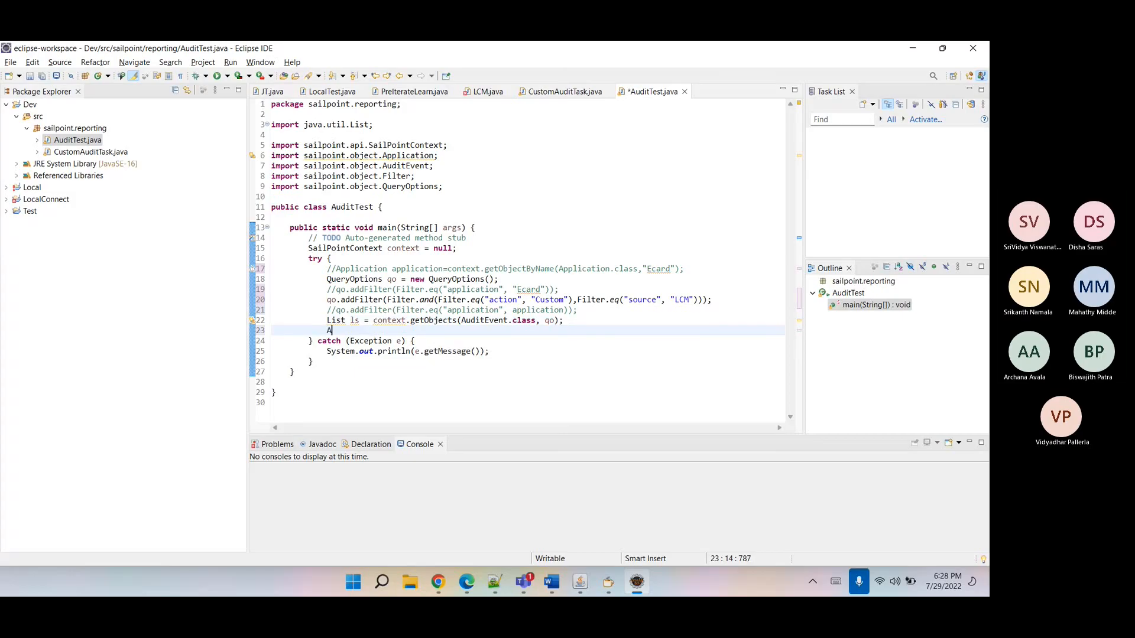
type("uditEvent ae=n")
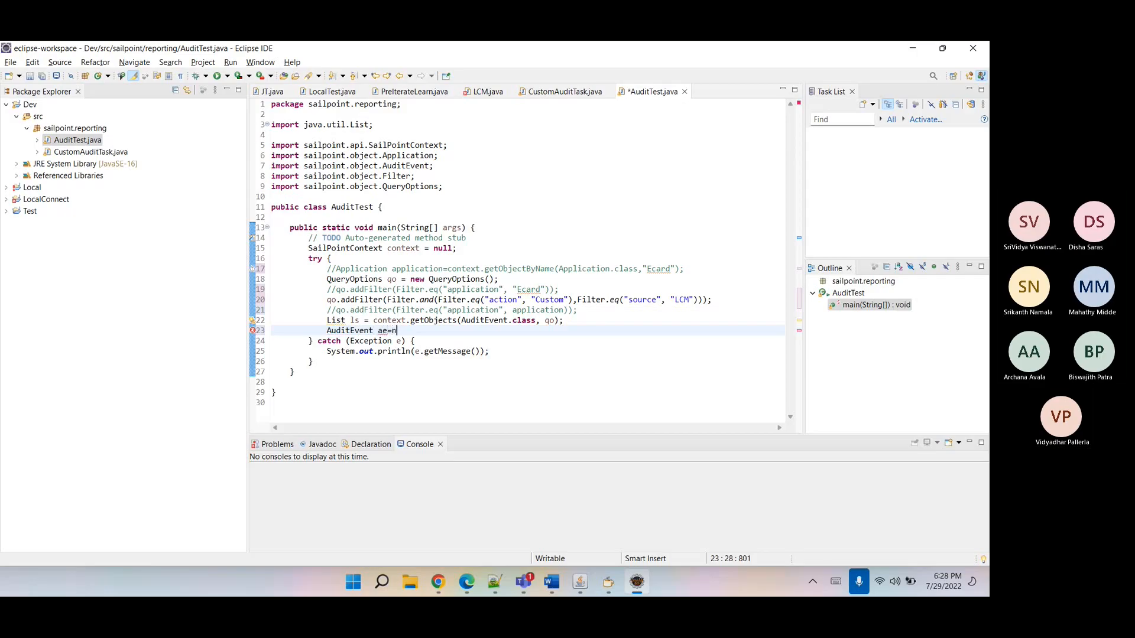
type("ull;")
key("Return")
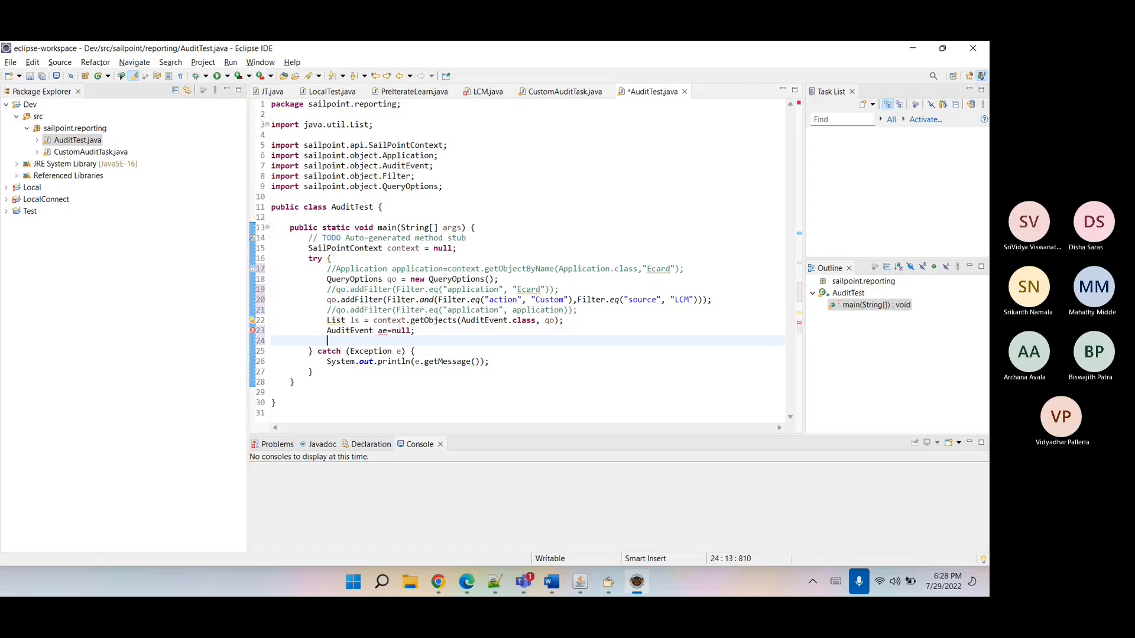
- Add the statement ae.getCreated(); below the AuditEvent declaration
type("ae.getCre")
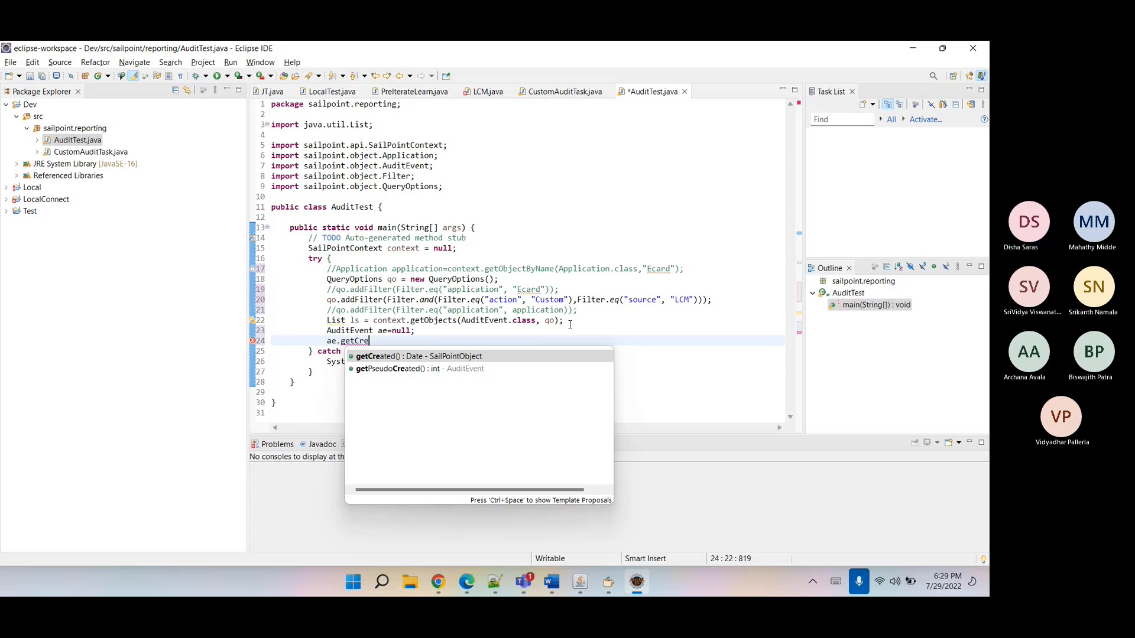
key("Return")
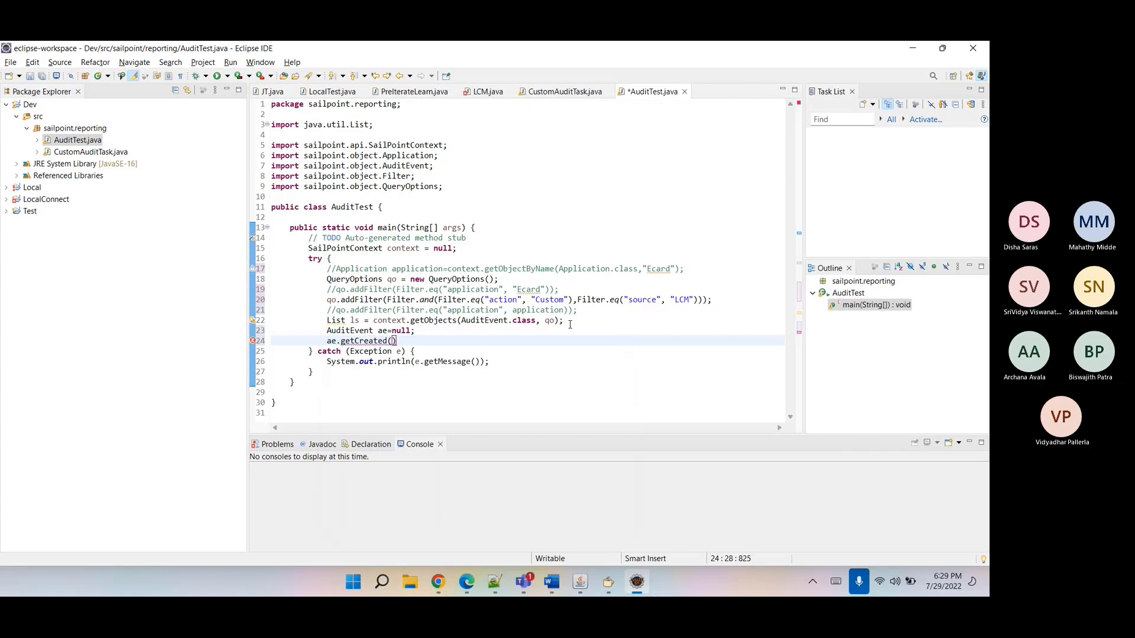
type(";")
key("Return")
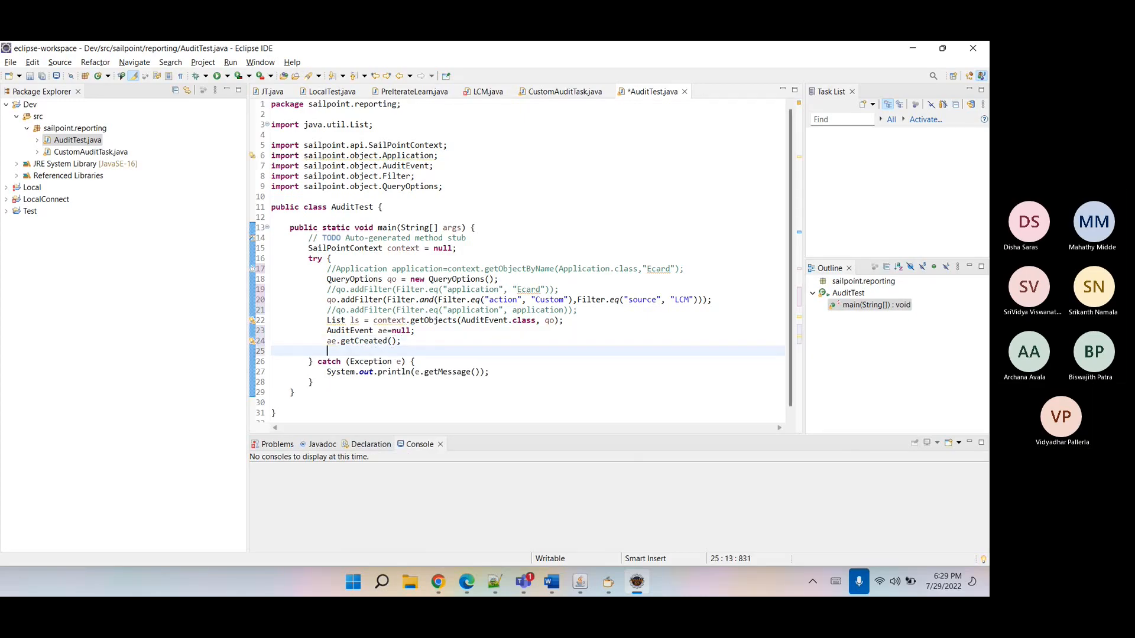
type("Date date=new Date(")
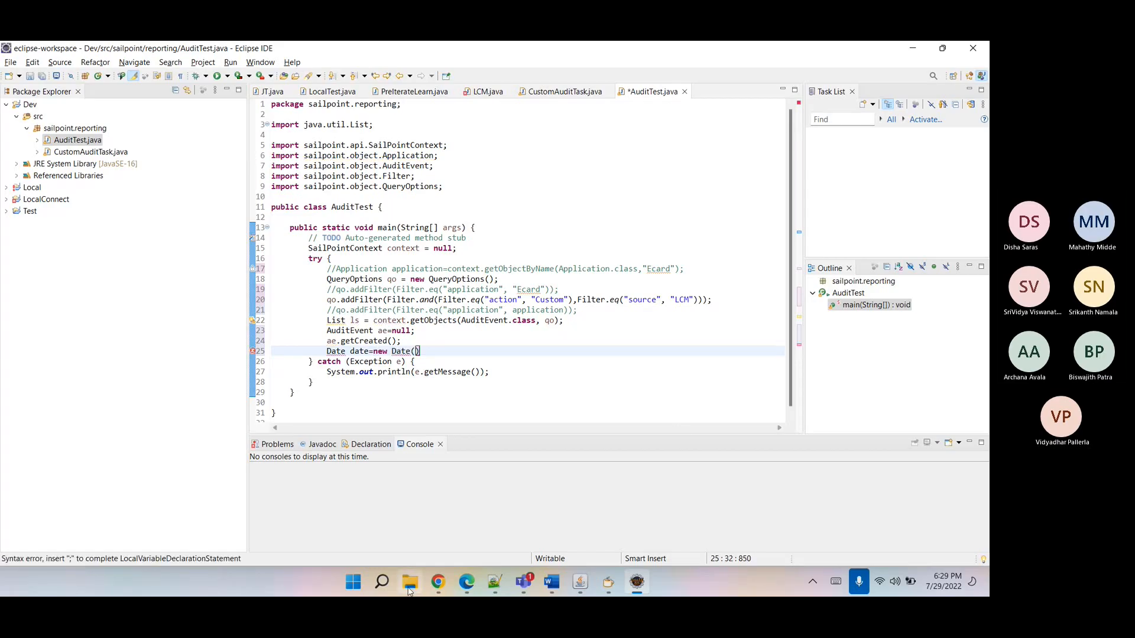
left_click(438, 582)
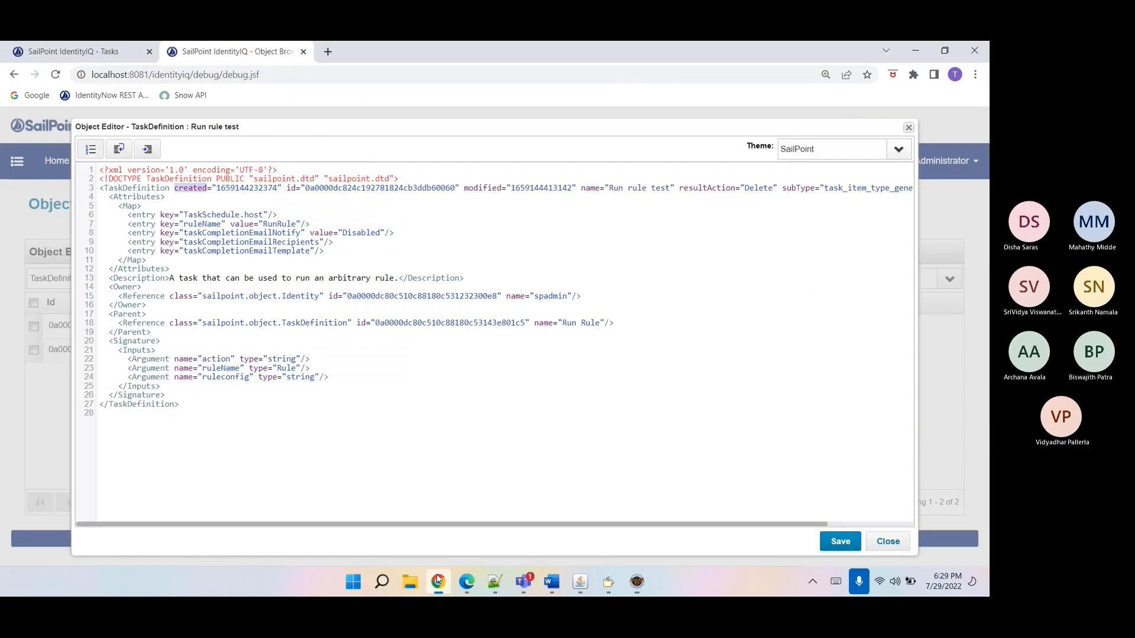
double_click(258, 188)
key("ctrl+c")
key("alt+Tab")
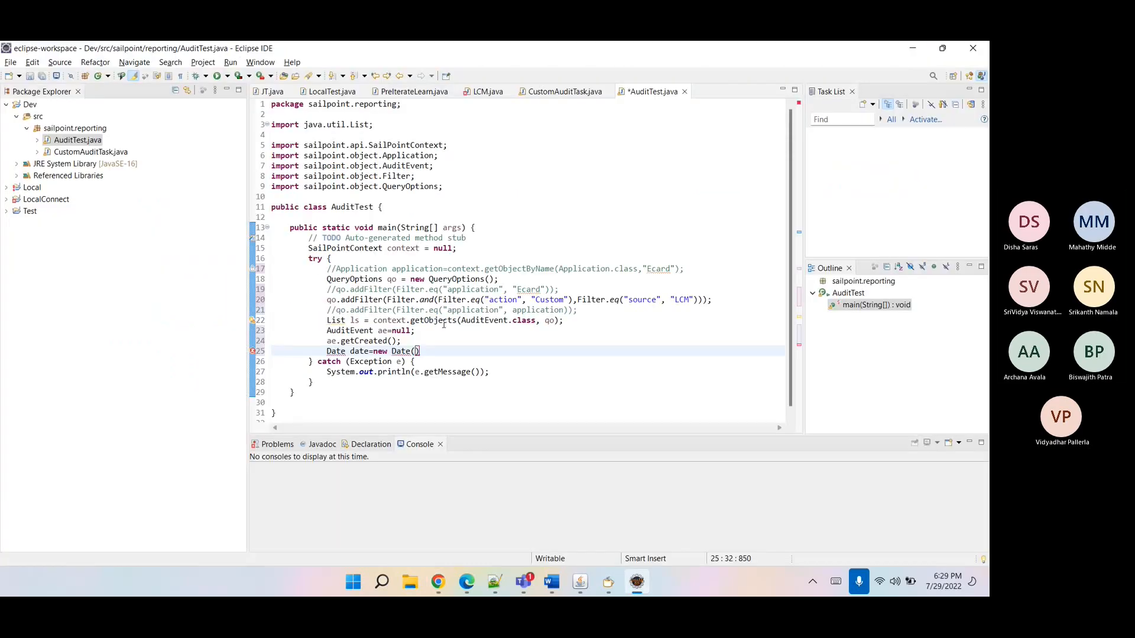
key("ctrl+v")
type("L)")
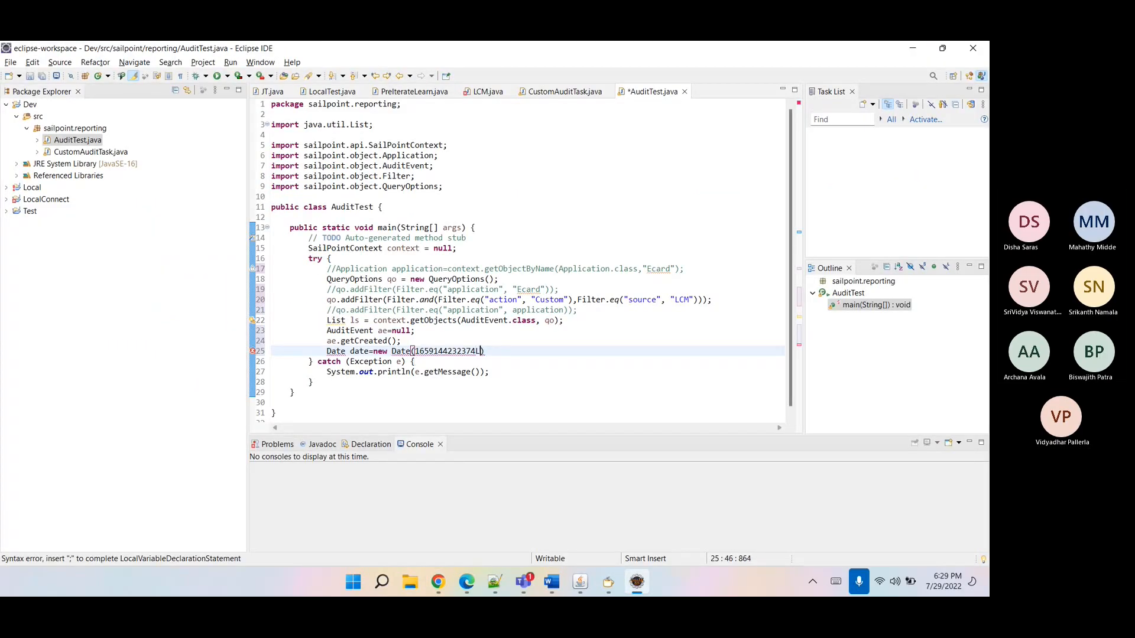
type(";")
key("Return")
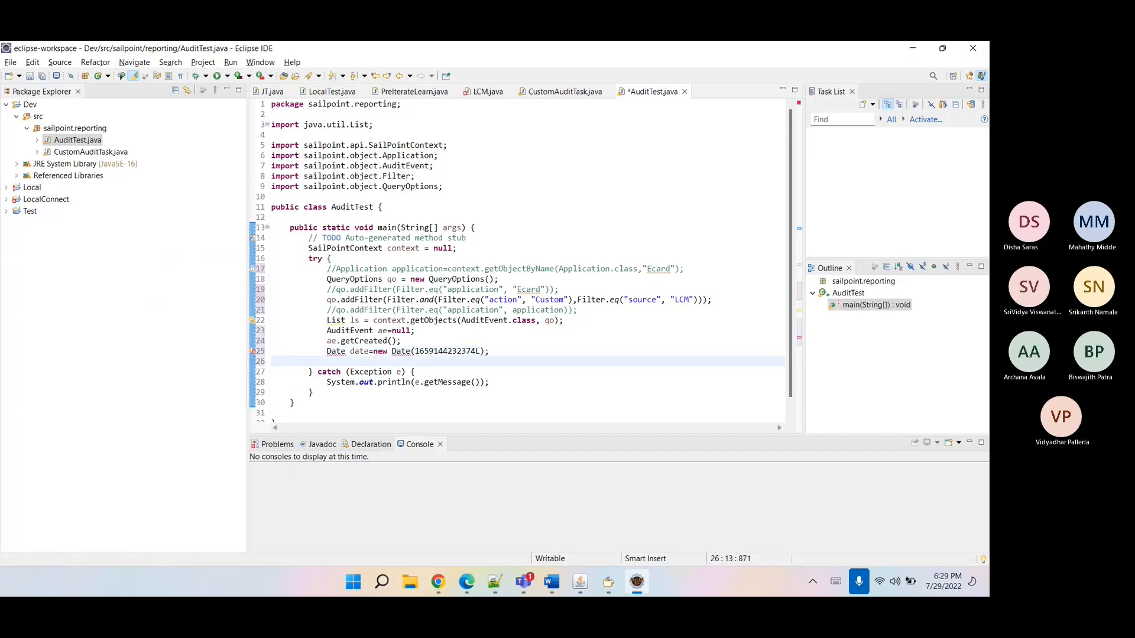
- Resolve the Date type in AuditTest.java by importing Date from java.util
left_click(333, 350)
mouse_move(334, 351)
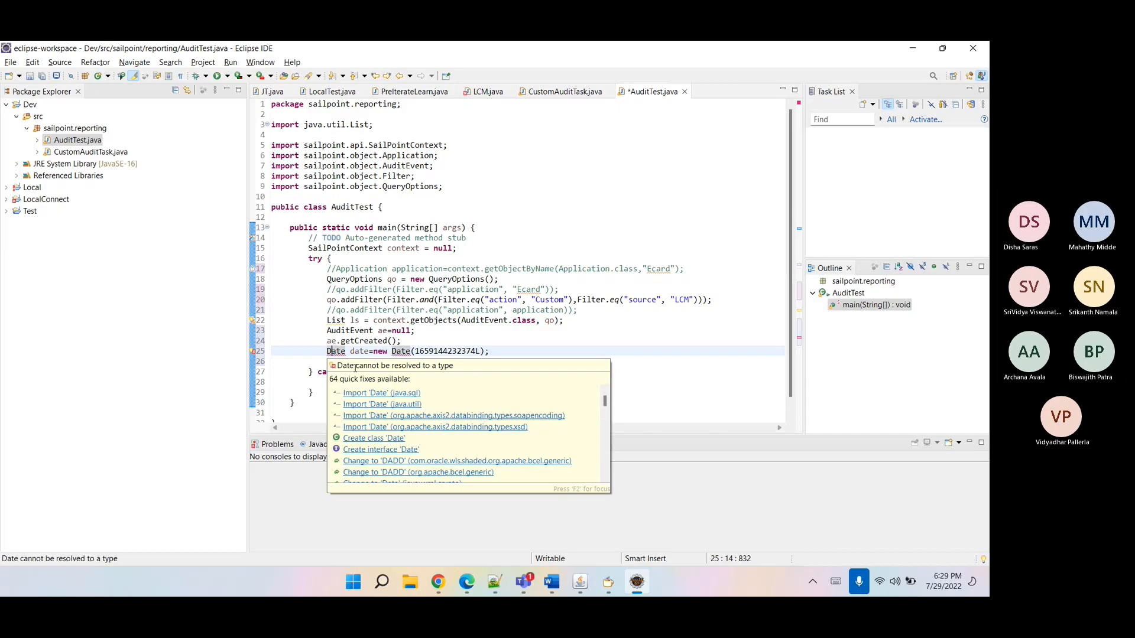
left_click(373, 404)
left_click(375, 402)
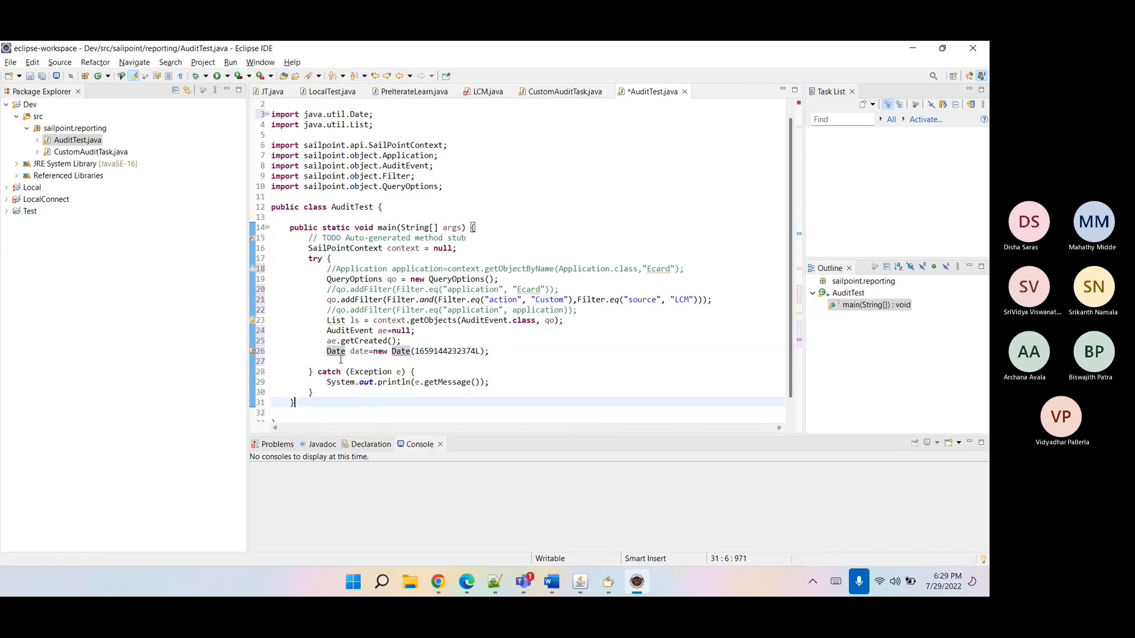
- Add a System.out.println(date); statement below the Date declaration
left_click(375, 361)
type("syso")
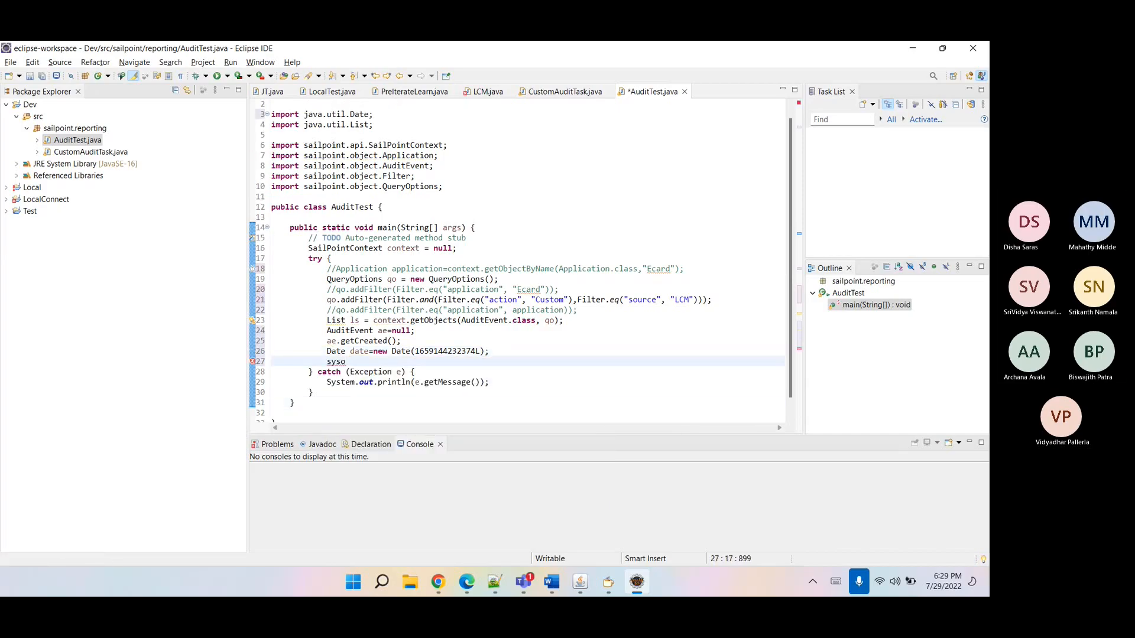
key("ctrl+space")
type("da")
key("BackSpace")
key("BackSpace")
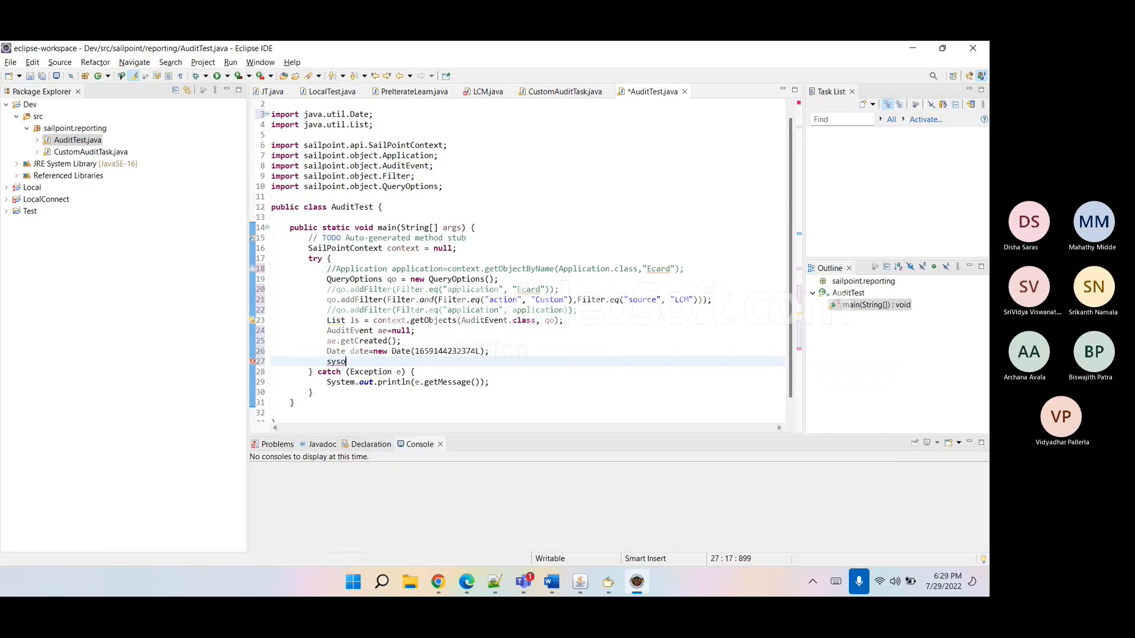
key("ctrl+space")
key("Return")
type("date);")
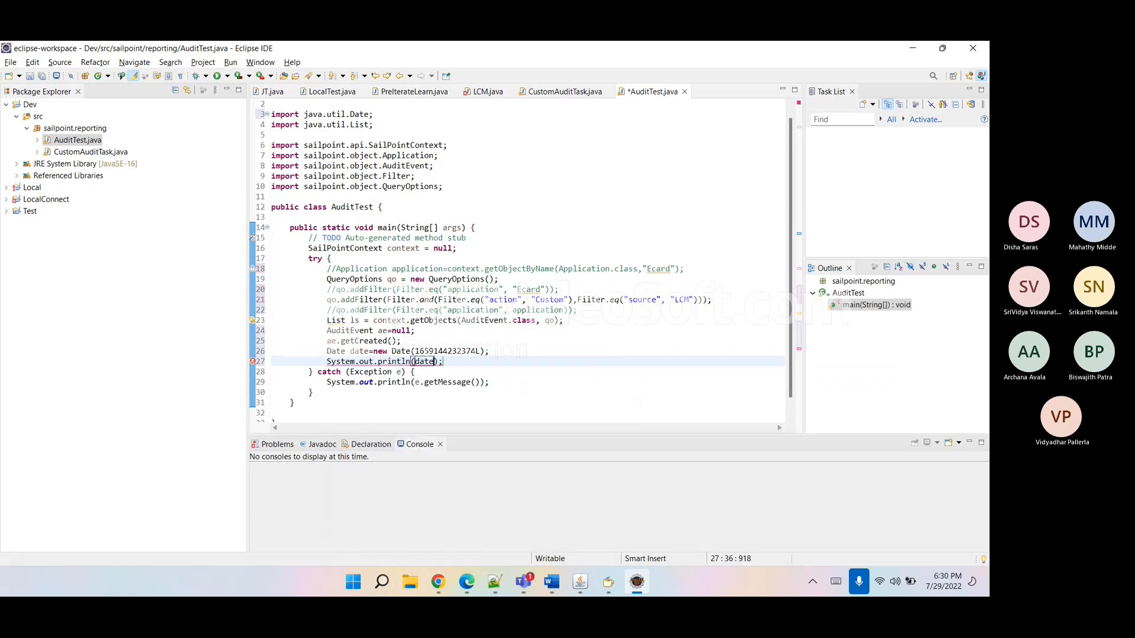
triple_click(418, 363)
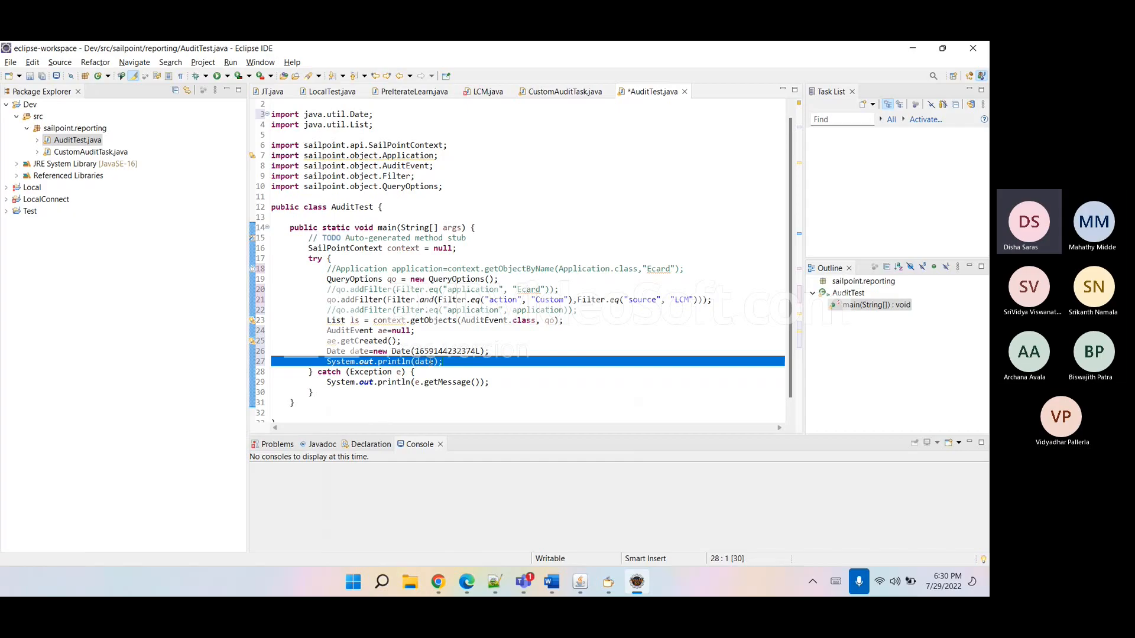
double_click(423, 362)
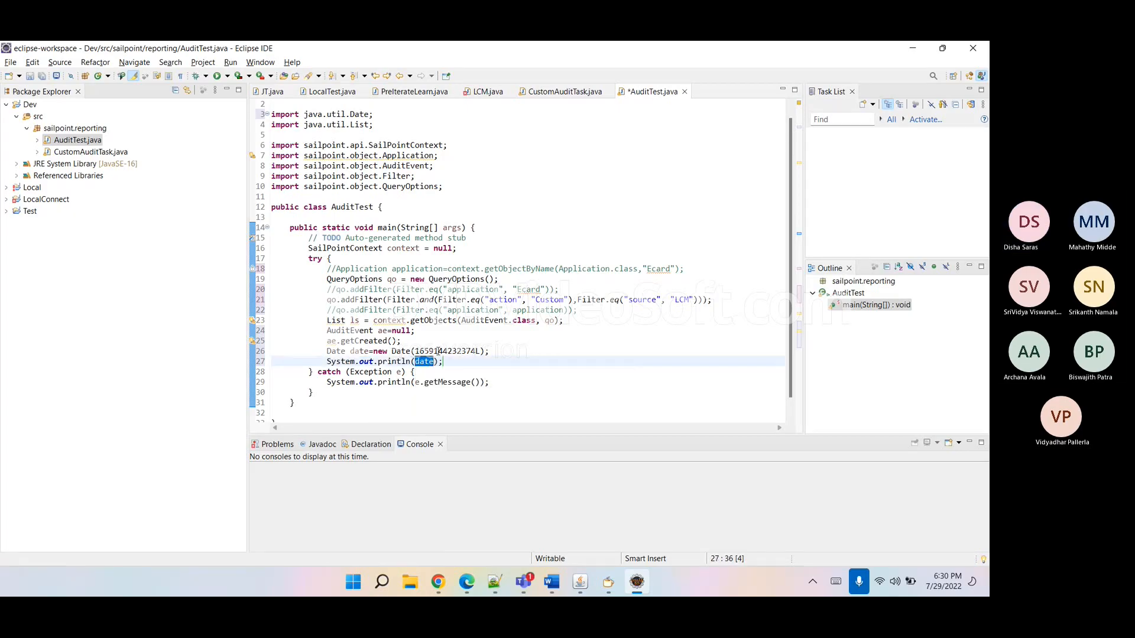
double_click(448, 351)
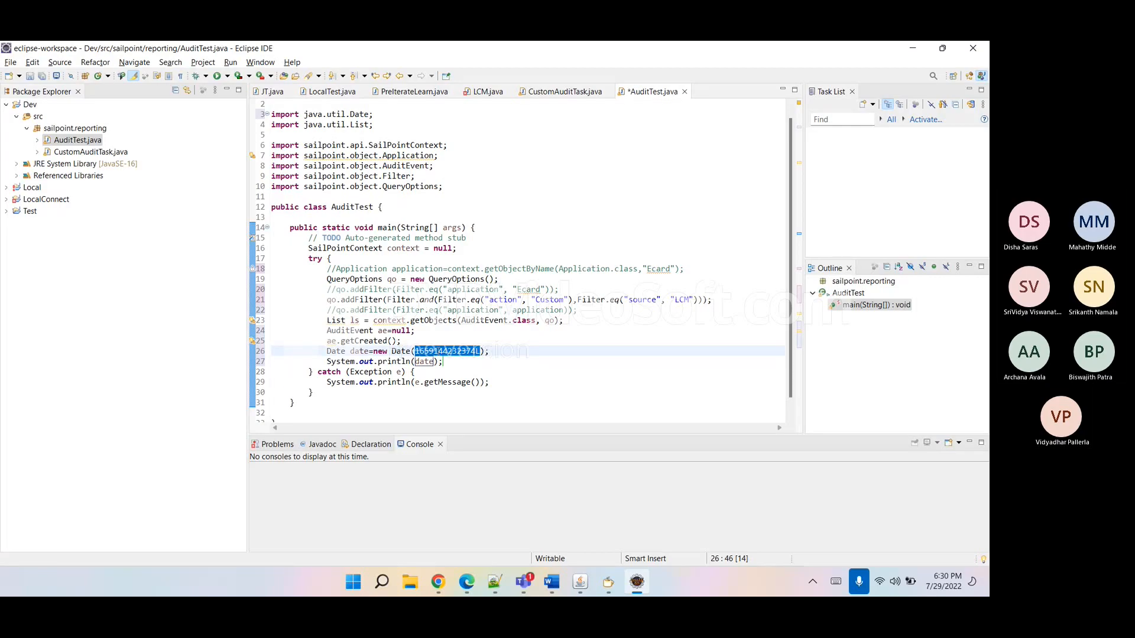
double_click(425, 361)
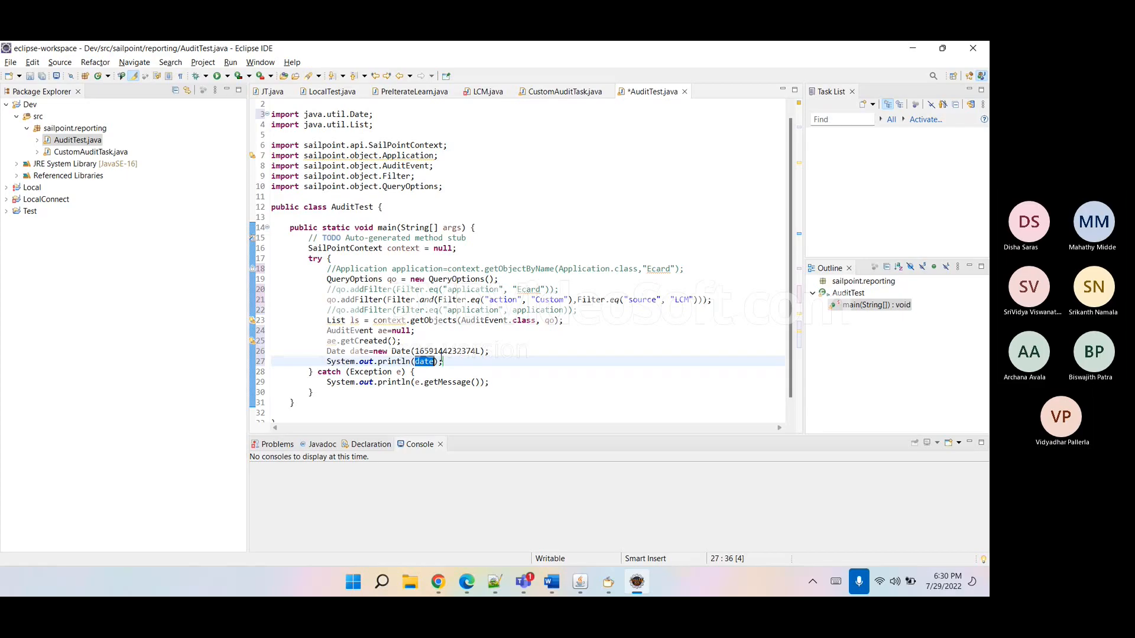
left_click(450, 355)
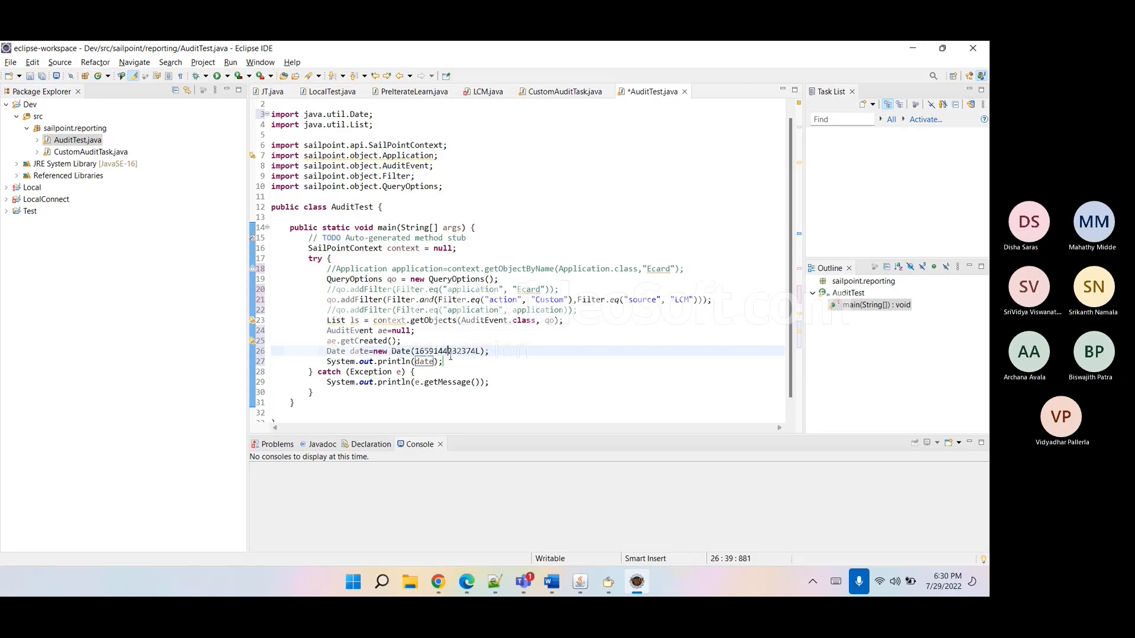
double_click(450, 355)
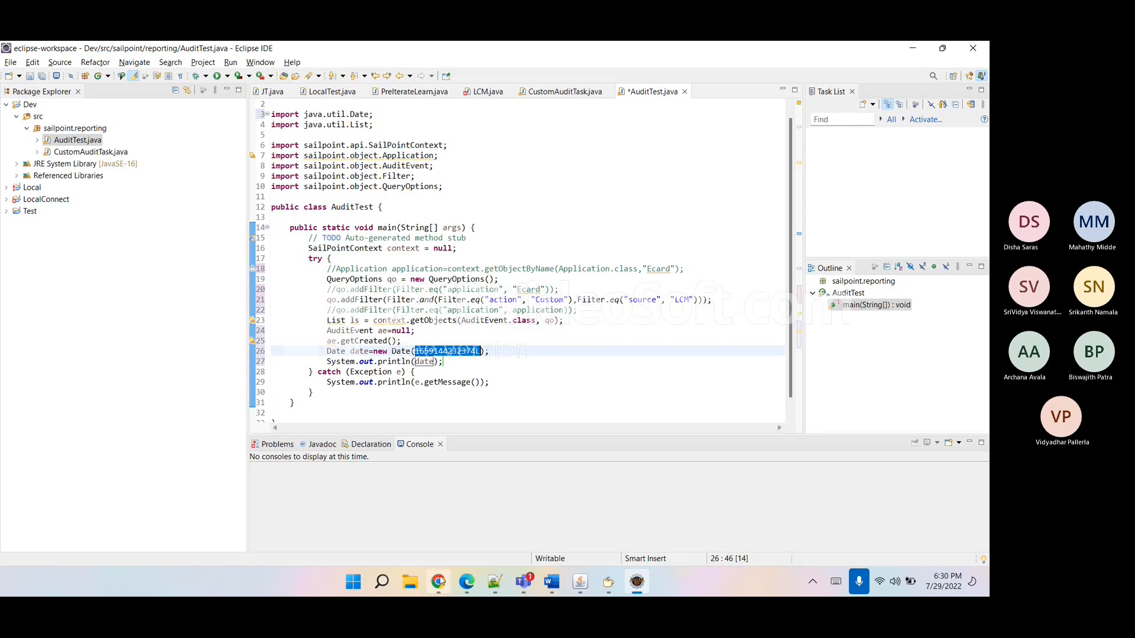
- Return to Chrome, close the Run rule test definition and search the task definitions for "delete"
left_click(438, 582)
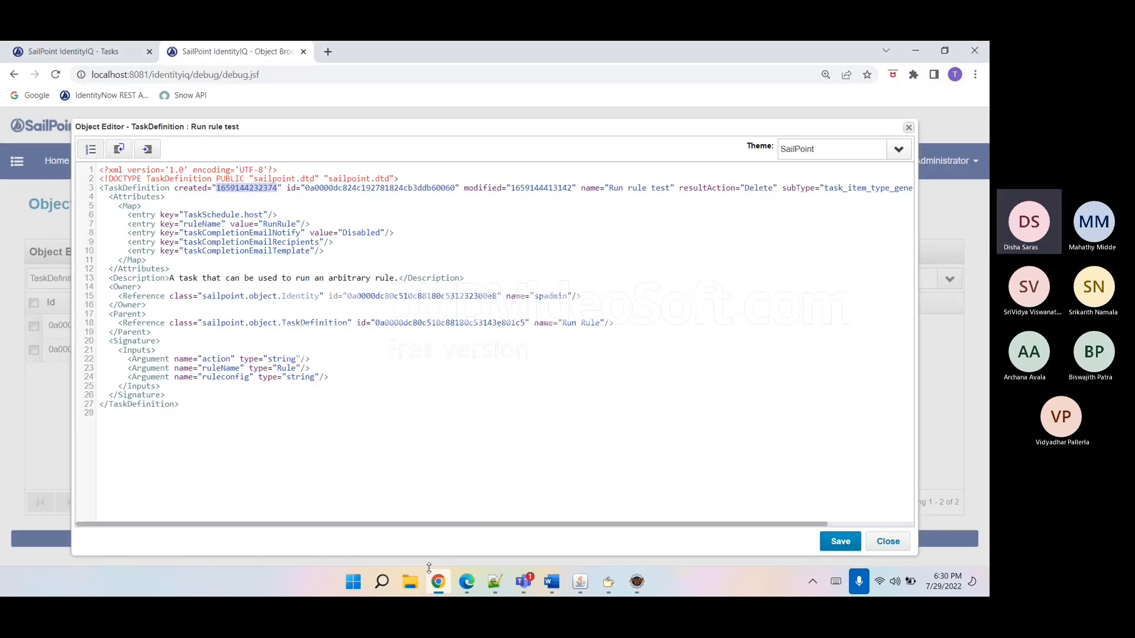
left_click(887, 541)
triple_click(212, 278)
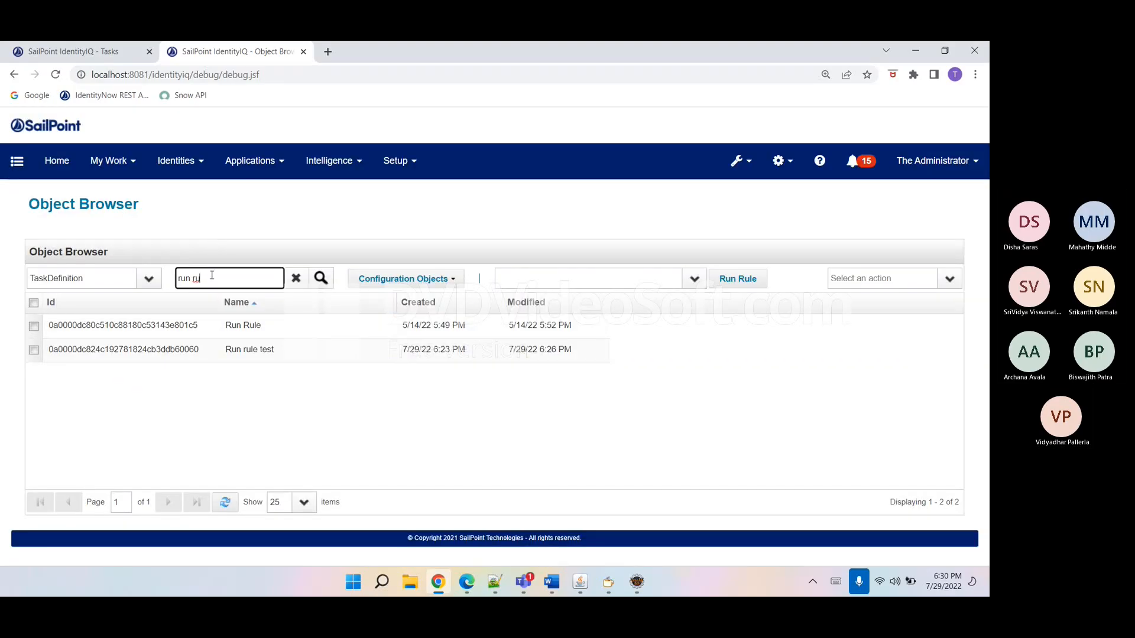
type("delete")
key("Return")
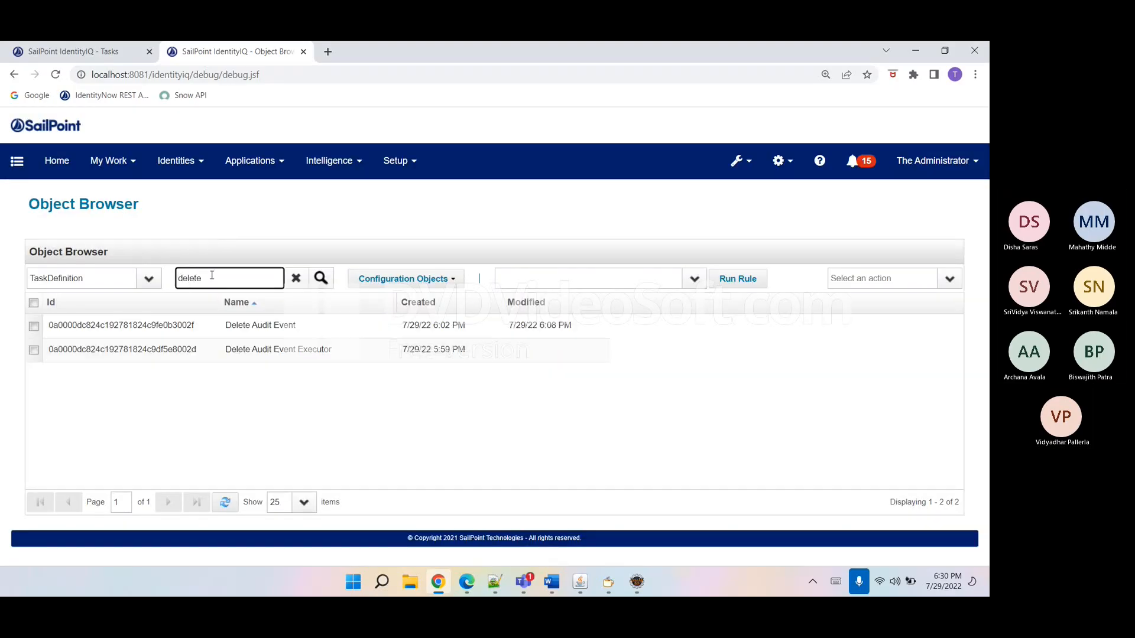
- Examine the input arguments in the Delete Audit Event definition, especially the ruleName argument and its type, and close it
left_click(251, 330)
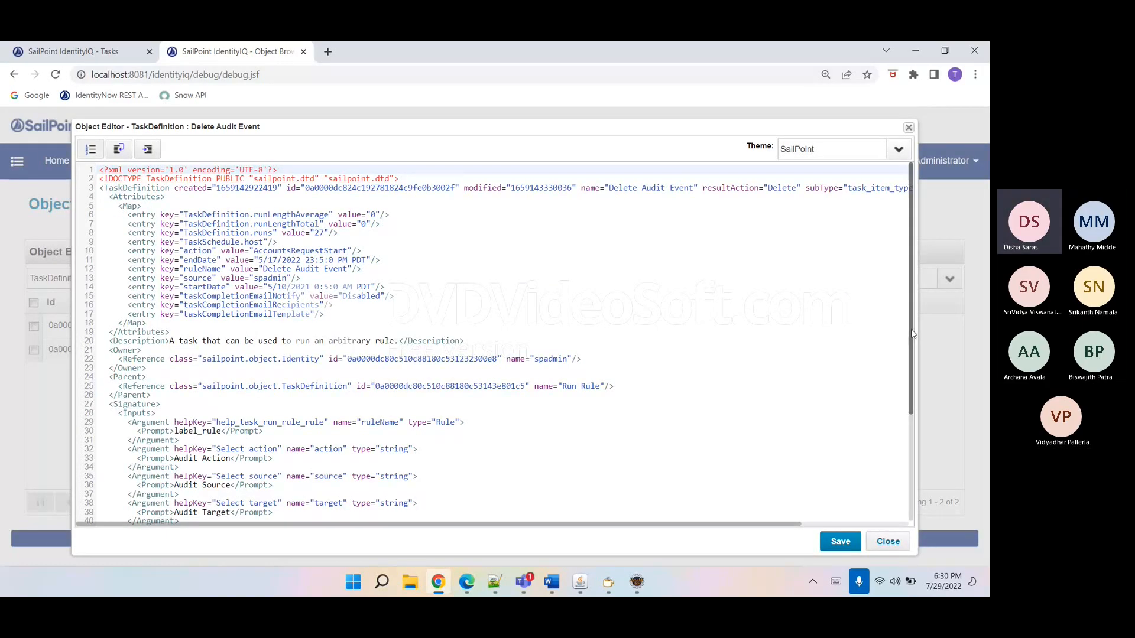
scroll(899, 422, "down", 2)
scroll(899, 421, "down", 1)
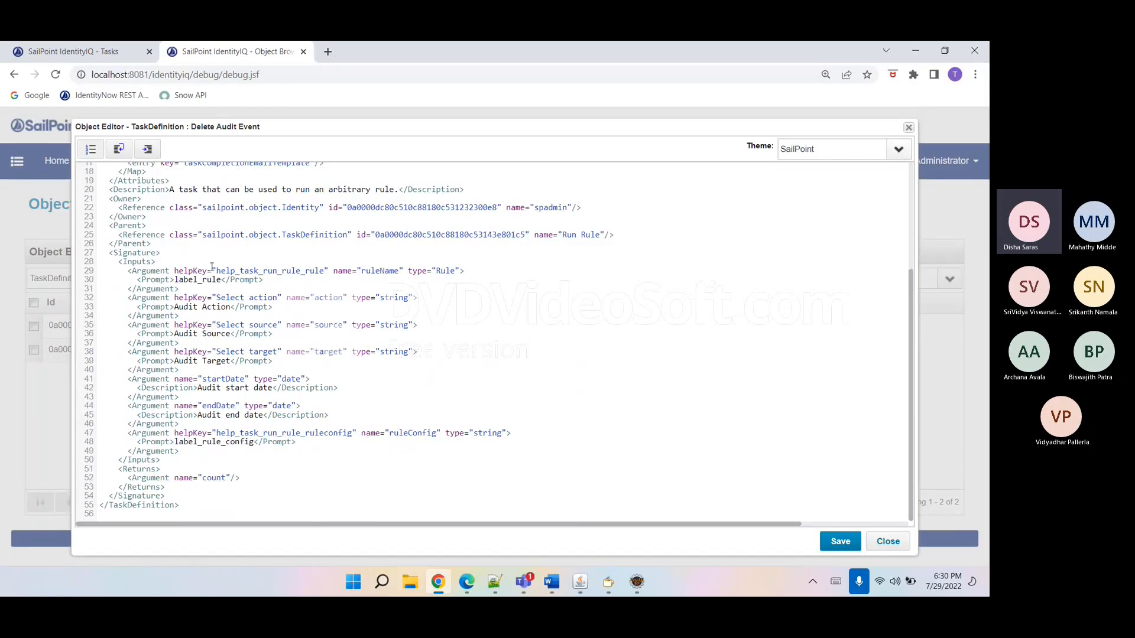
double_click(375, 270)
double_click(447, 270)
left_click(424, 270)
double_click(440, 272)
left_click(887, 541)
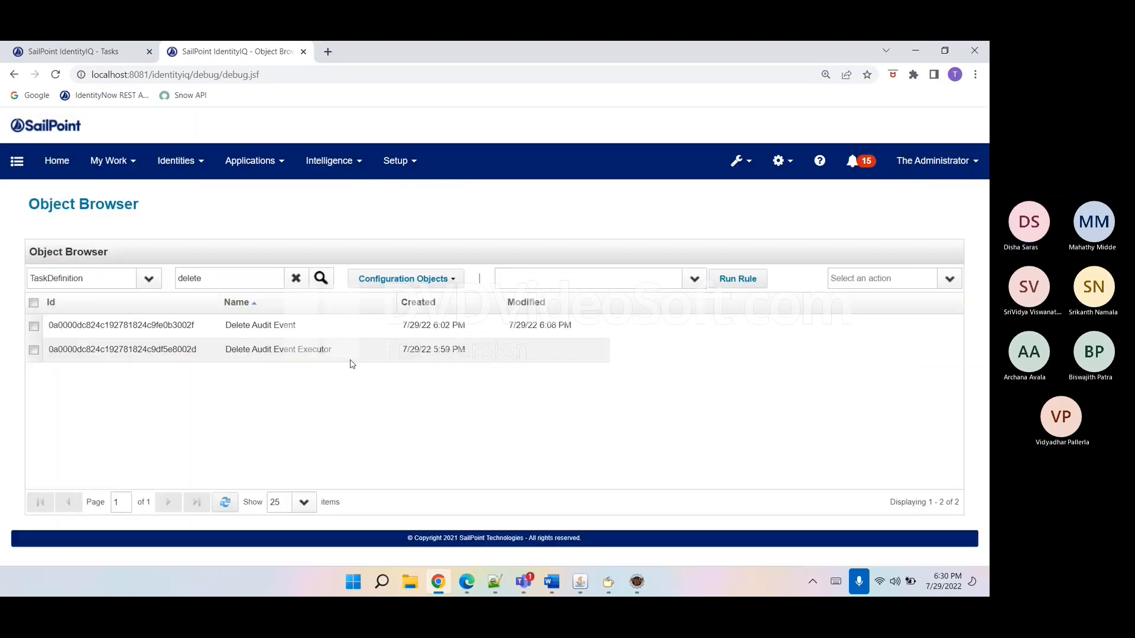
left_click(141, 281)
left_click(146, 281)
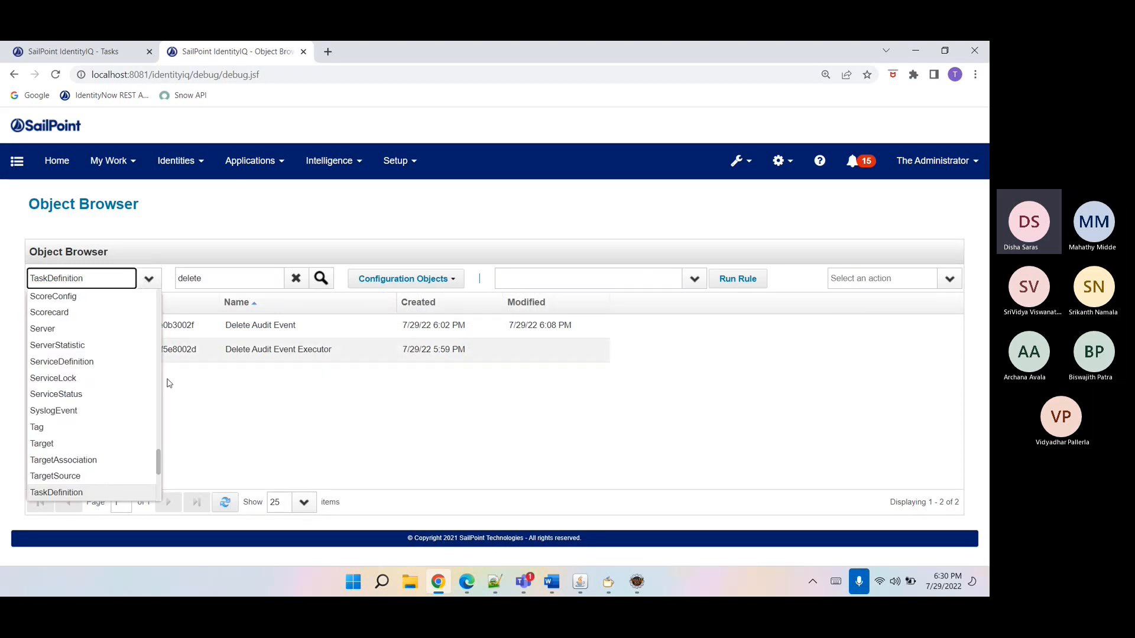
left_click_drag(158, 461, 158, 280)
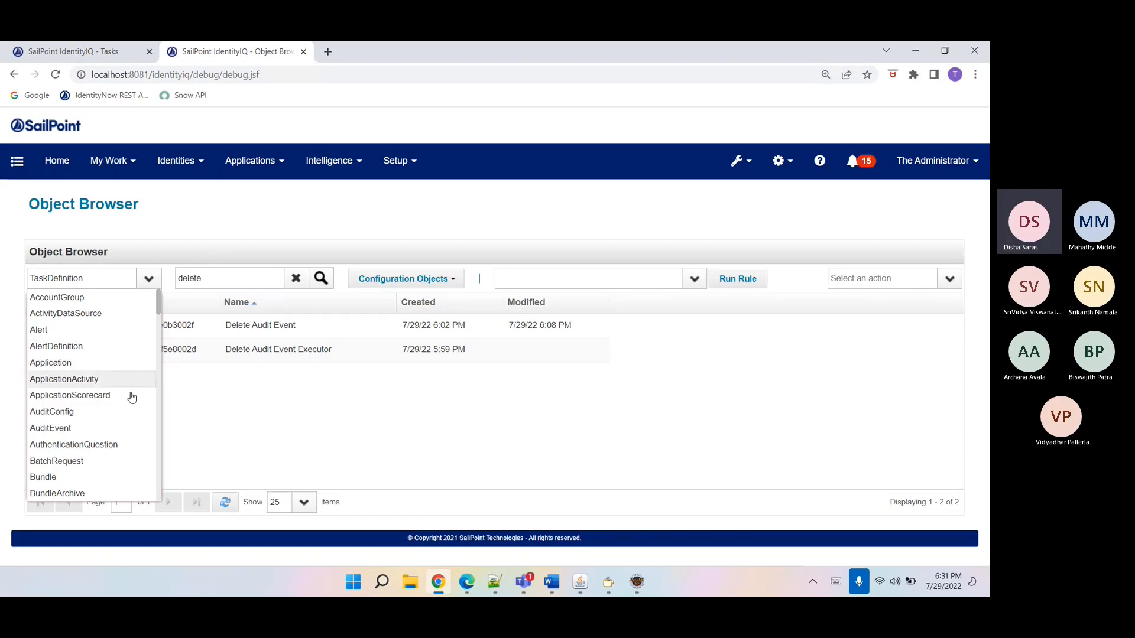
left_click(276, 452)
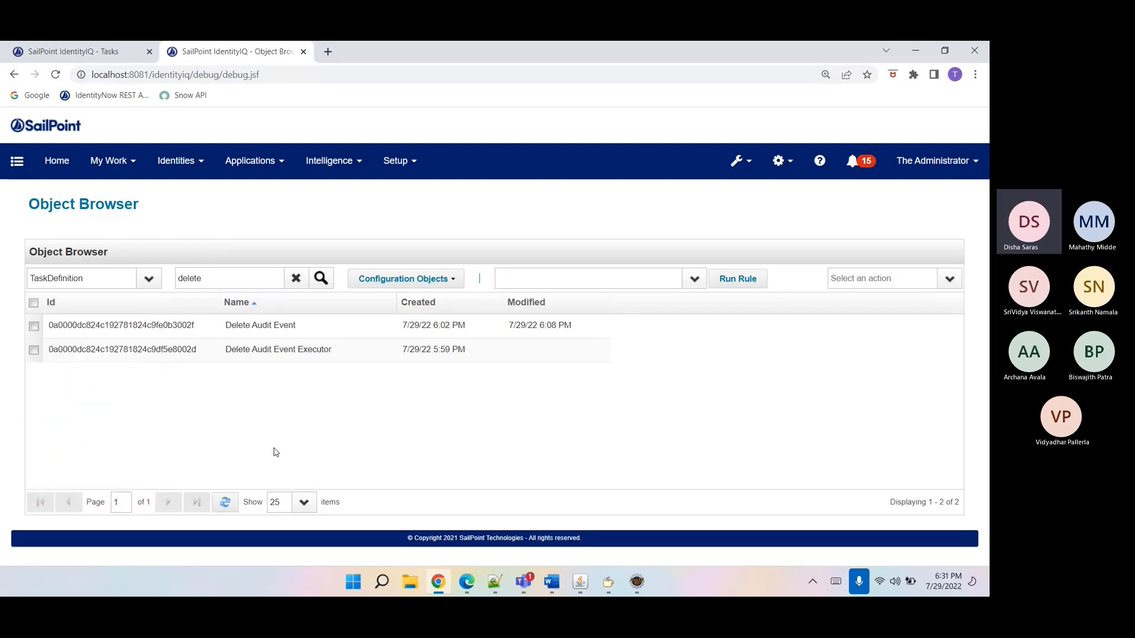
- Open the Delete Audit Event Executor task definition
left_click(231, 351)
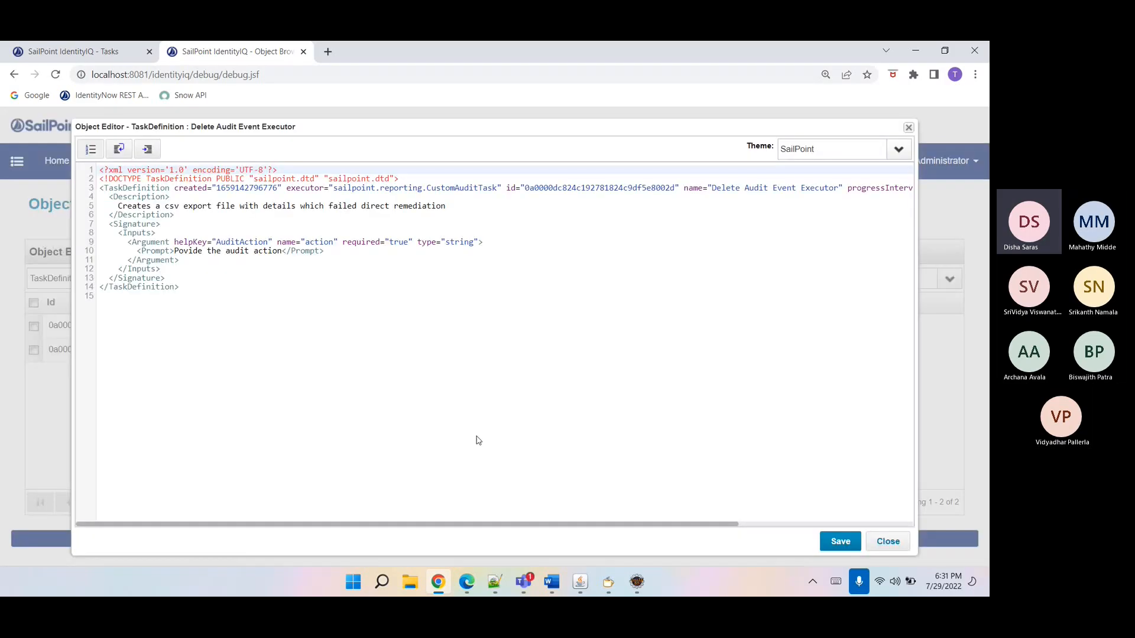
- Close the Delete Audit Event Executor definition, open Delete Audit Event and compare the types of its ruleName and action arguments
left_click(889, 546)
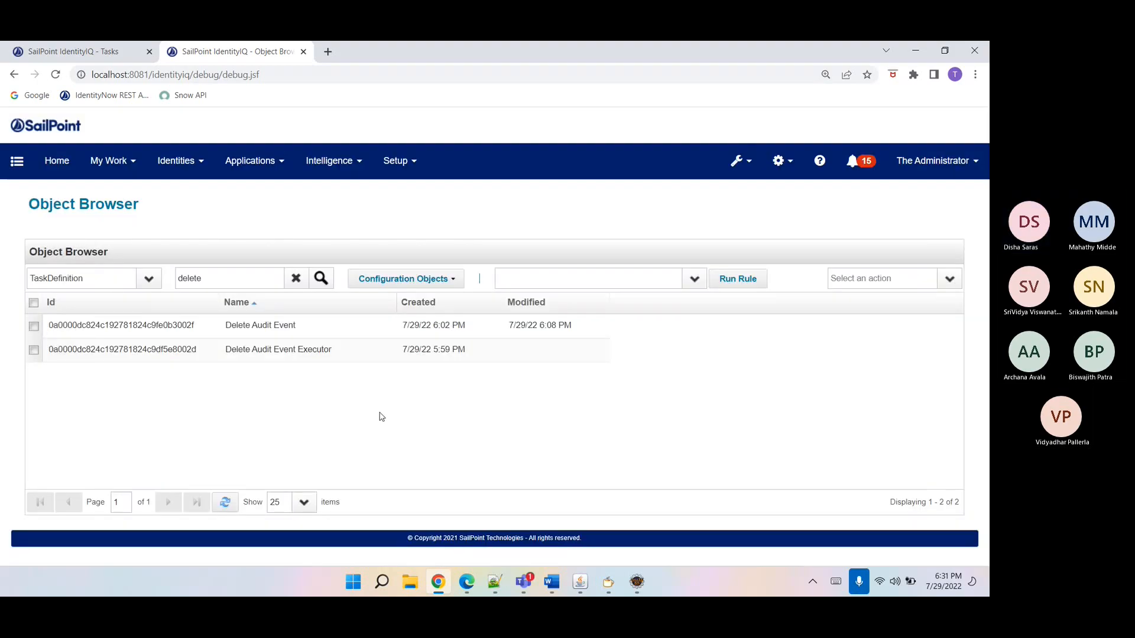
left_click(280, 331)
double_click(439, 424)
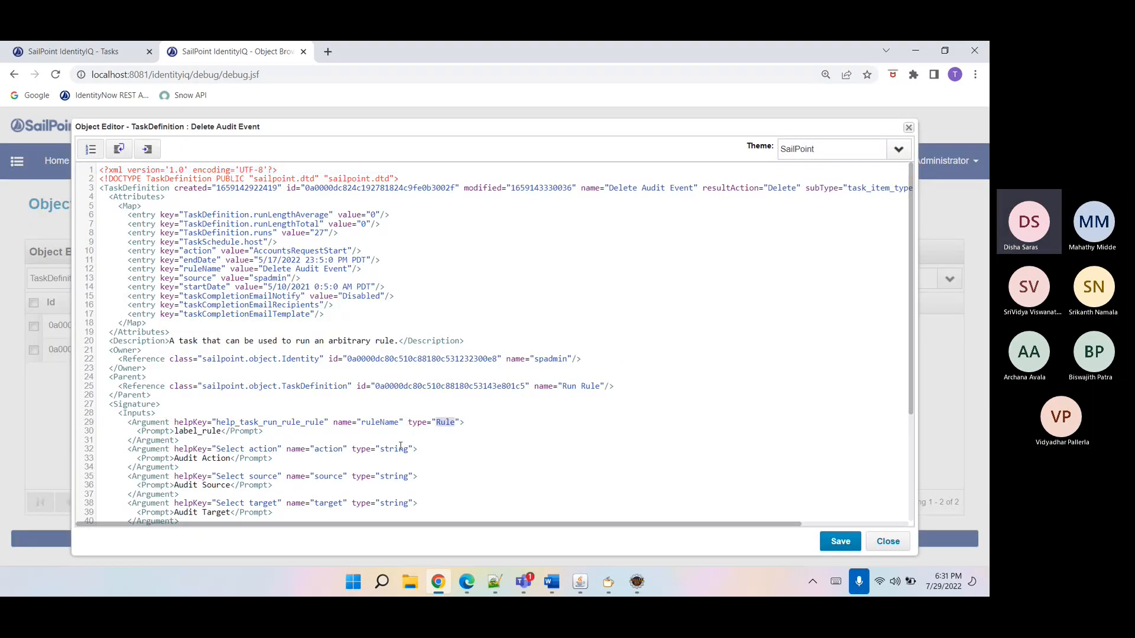
double_click(400, 449)
left_click(441, 424)
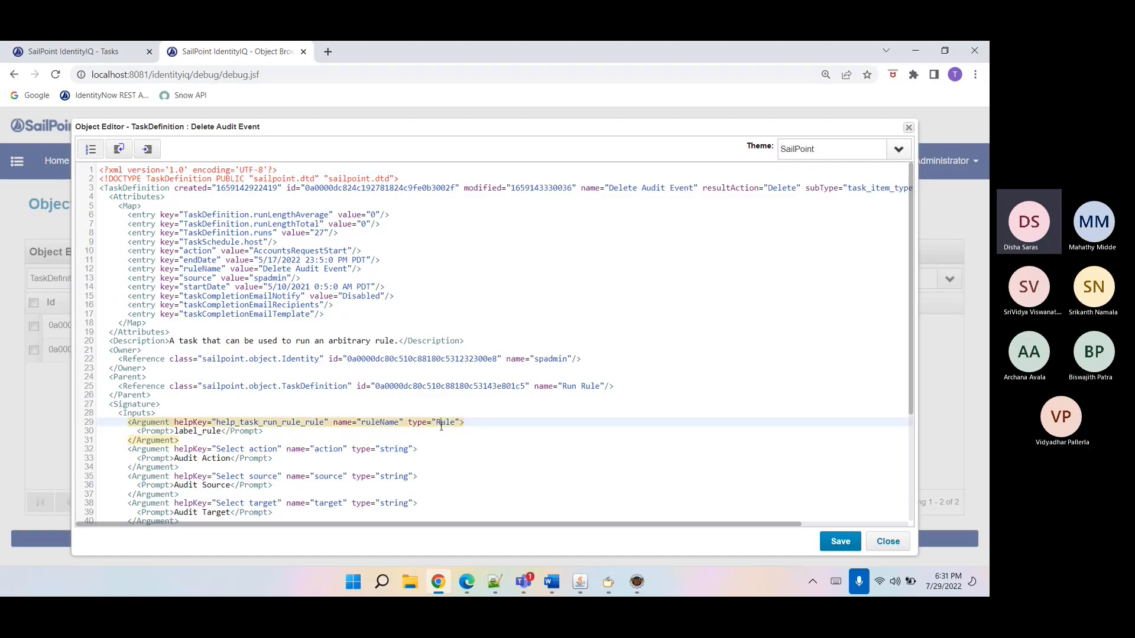
left_click(401, 450)
left_click(418, 450)
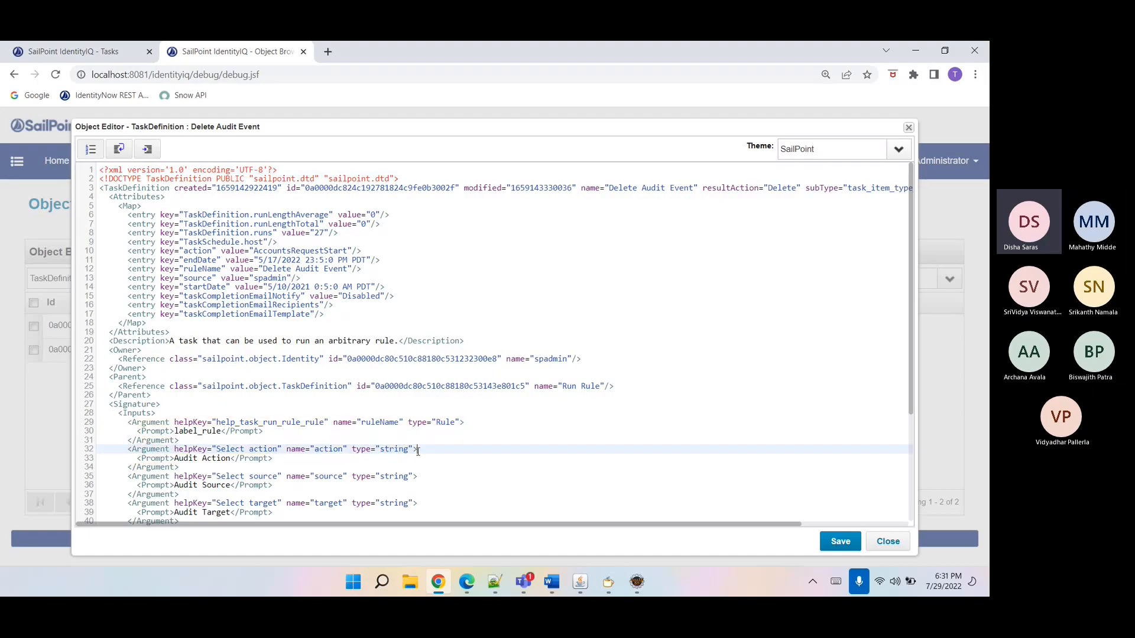
- Read through the input arguments from source to ruleConfig and examine the type attribute of the action argument
key("Down")
key("Down")
key("Down")
key("Down")
key("Down")
key("Down")
key("Down")
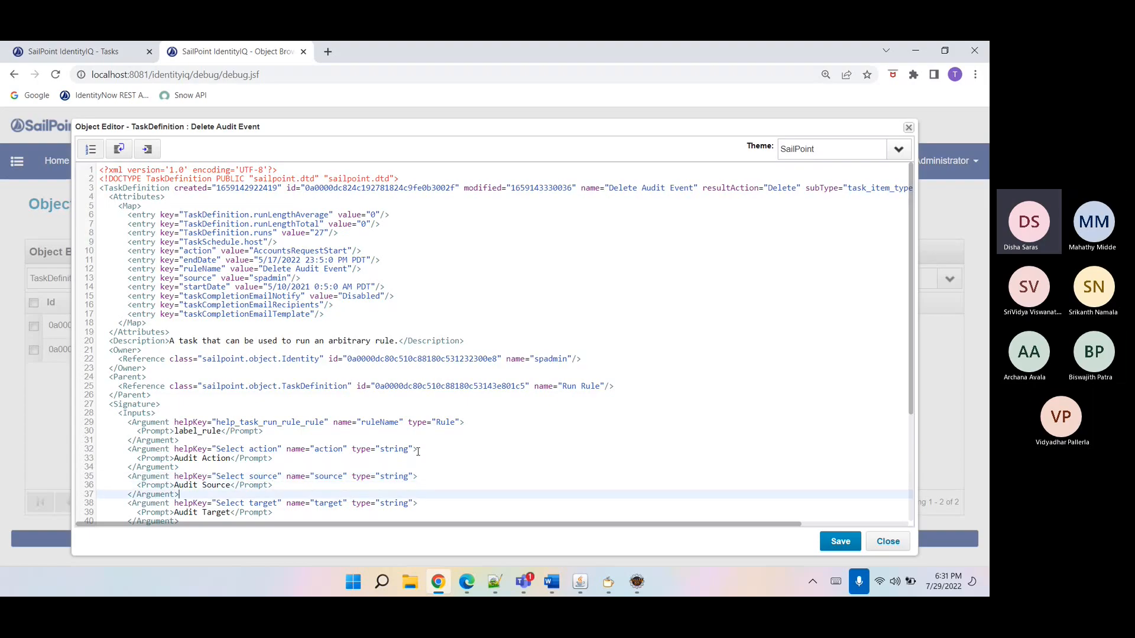
key("Down")
key("Down")
key("Down")
key("Down")
key("Down")
key("Down")
key("Down")
key("Down")
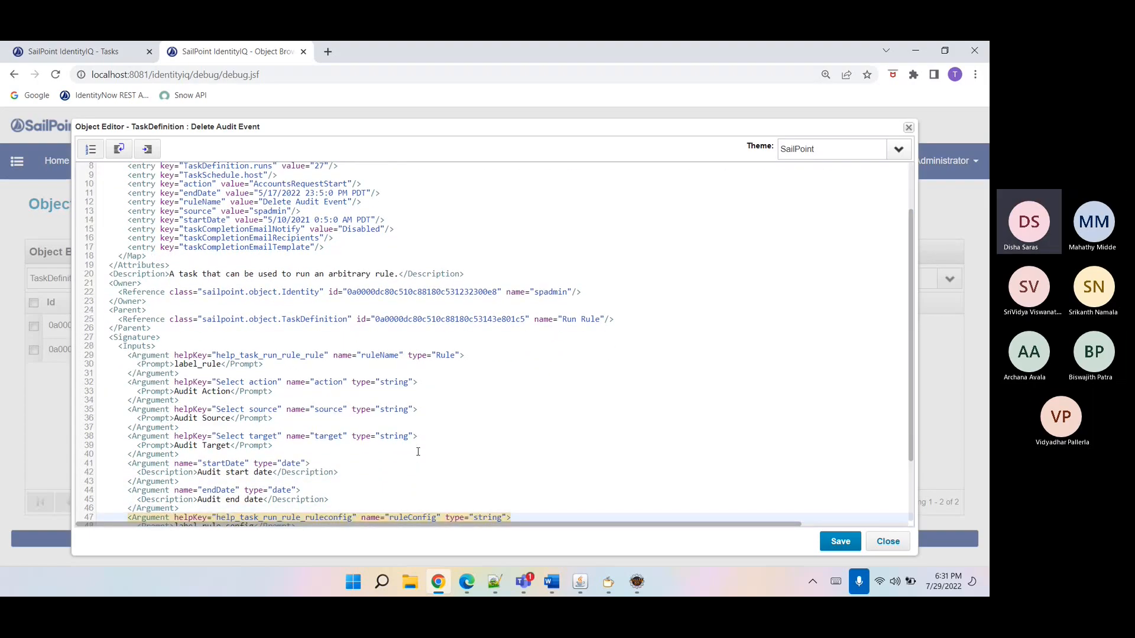
double_click(393, 383)
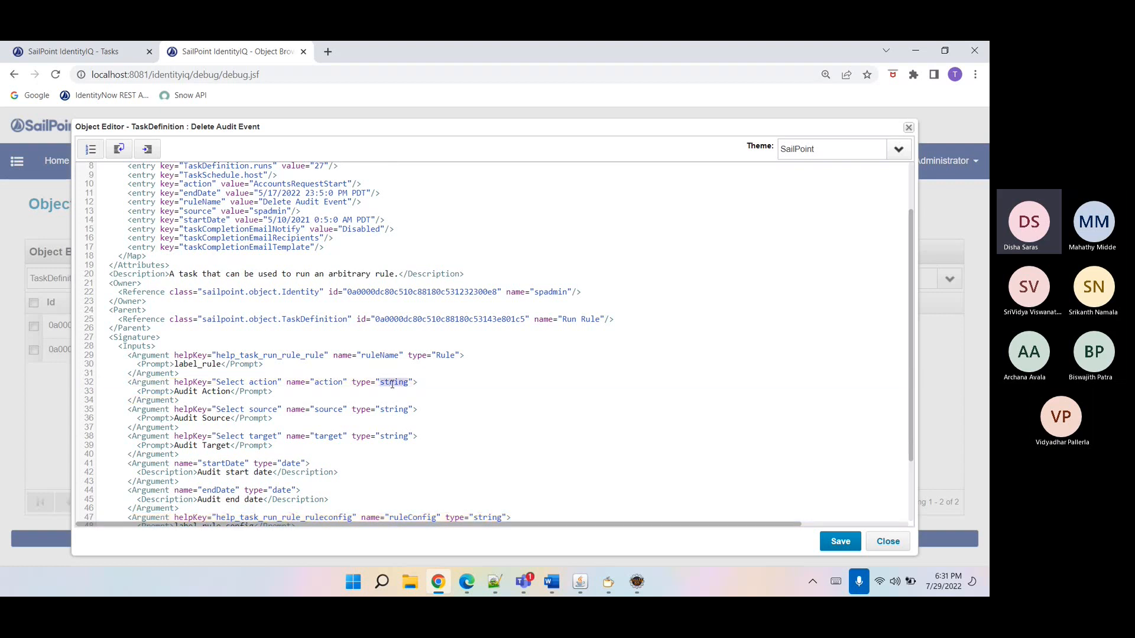
left_click(372, 383)
key("shift+Right")
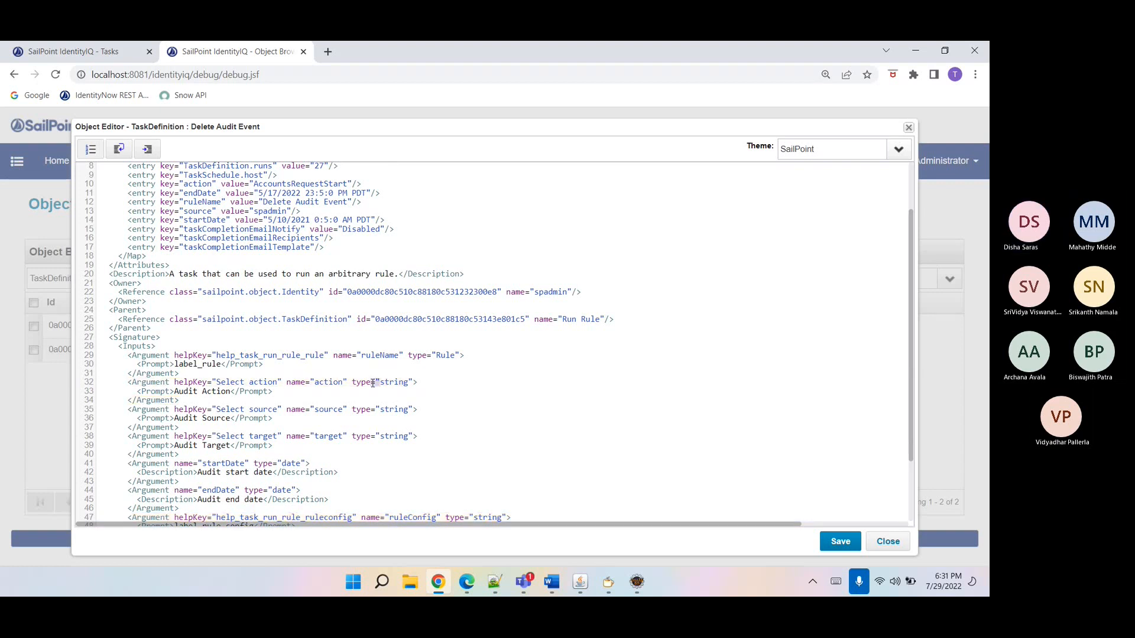
- Go through the rest of the definition XML to its end and examine the startDate argument's name and type
left_click(416, 438)
key("Down")
key("Down")
key("Down")
key("Down")
key("Down")
key("Down")
key("Down")
key("Down")
key("Down")
key("Down")
key("Down")
key("Down")
key("Down")
key("Down")
key("Down")
key("Down")
key("Down")
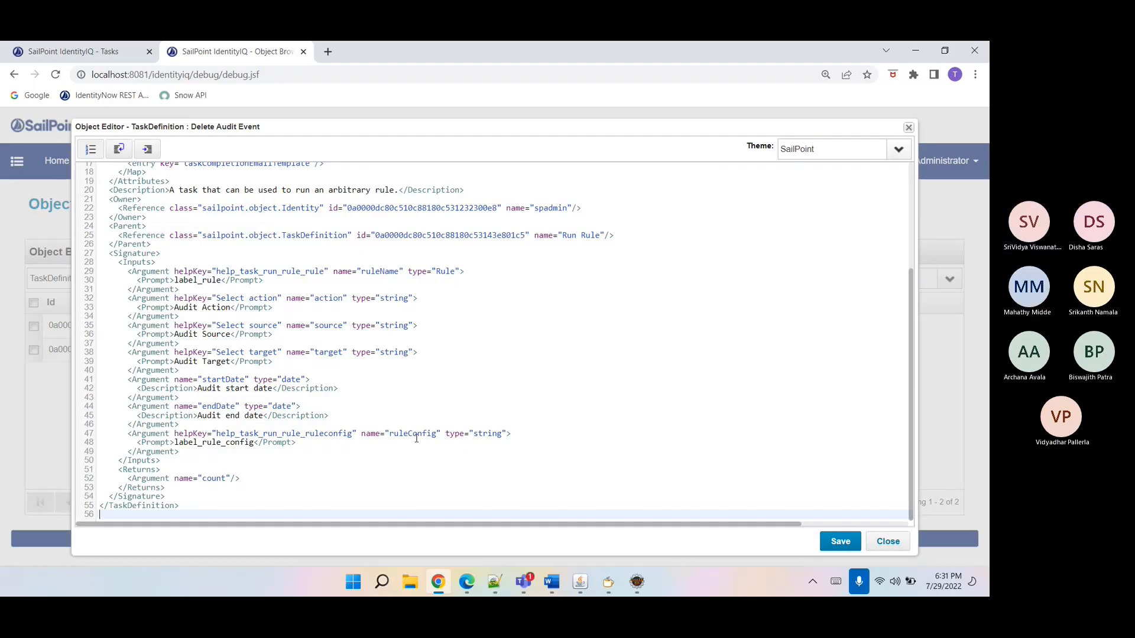
double_click(229, 378)
double_click(289, 379)
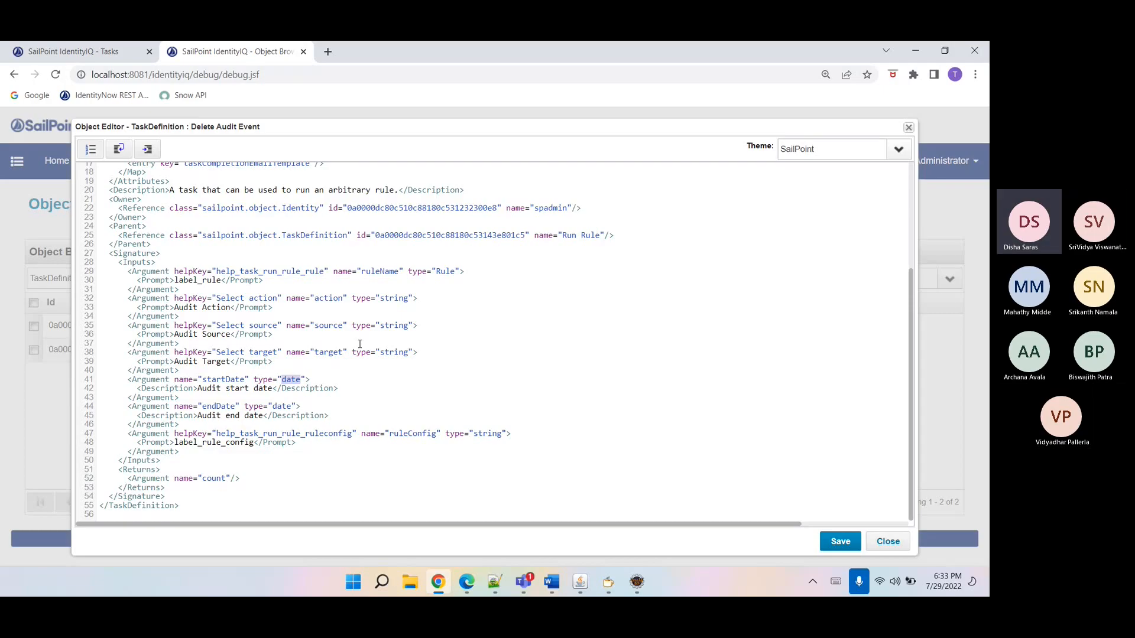
- Examine the ruleName and ruleConfig arguments and highlight the block of custom arguments between them, from action to endDate
double_click(389, 270)
left_click(388, 270)
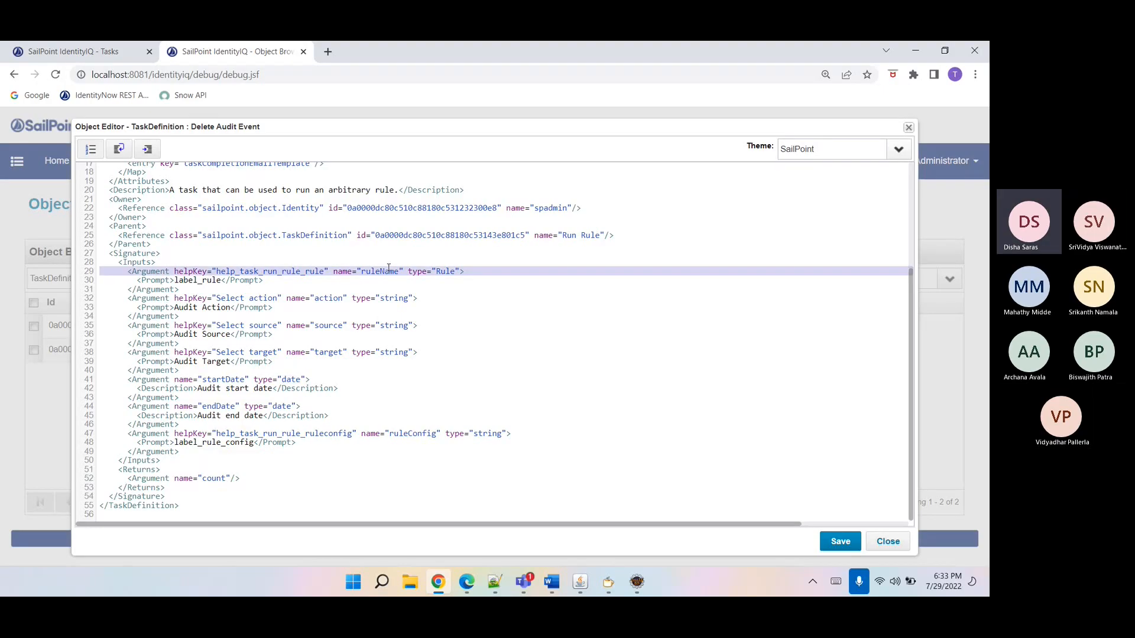
double_click(406, 435)
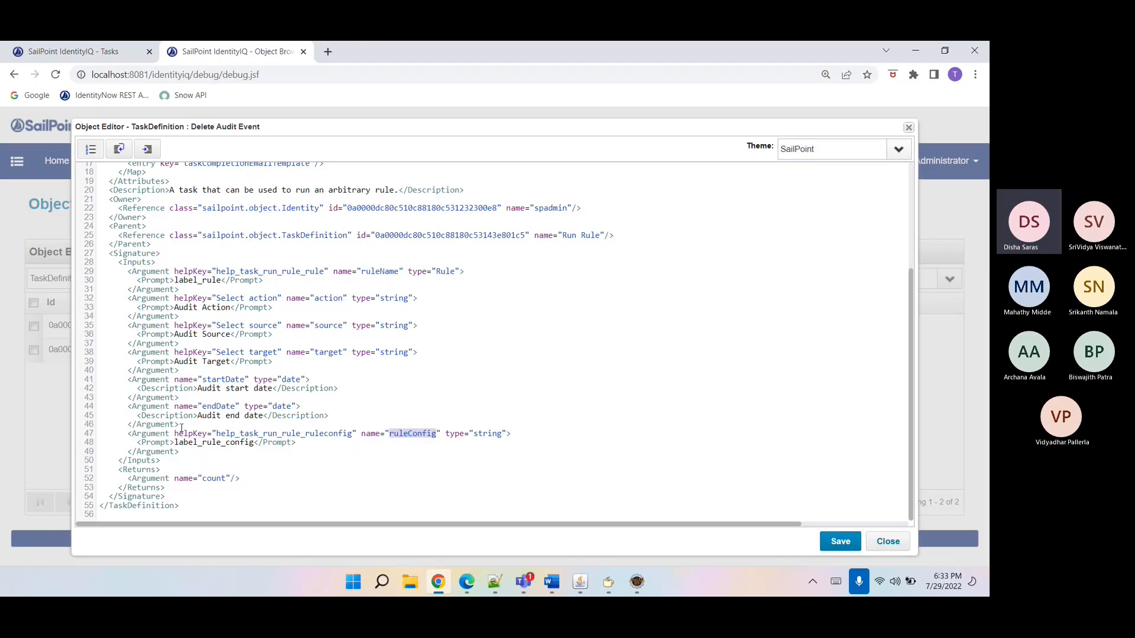
left_click_drag(181, 425, 90, 303)
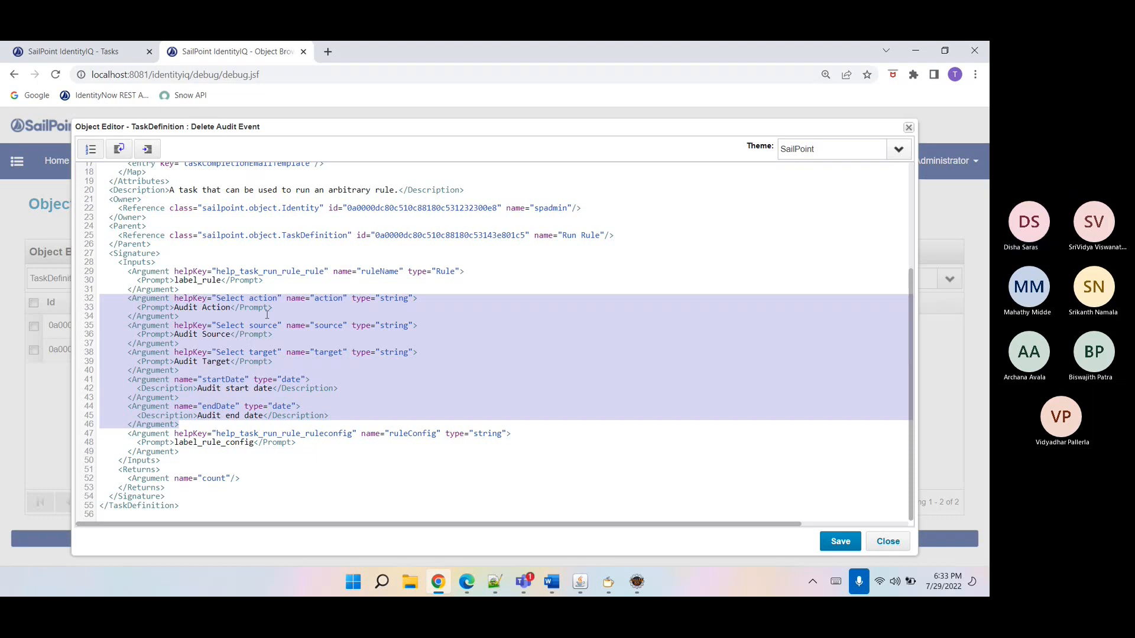
left_click(324, 325)
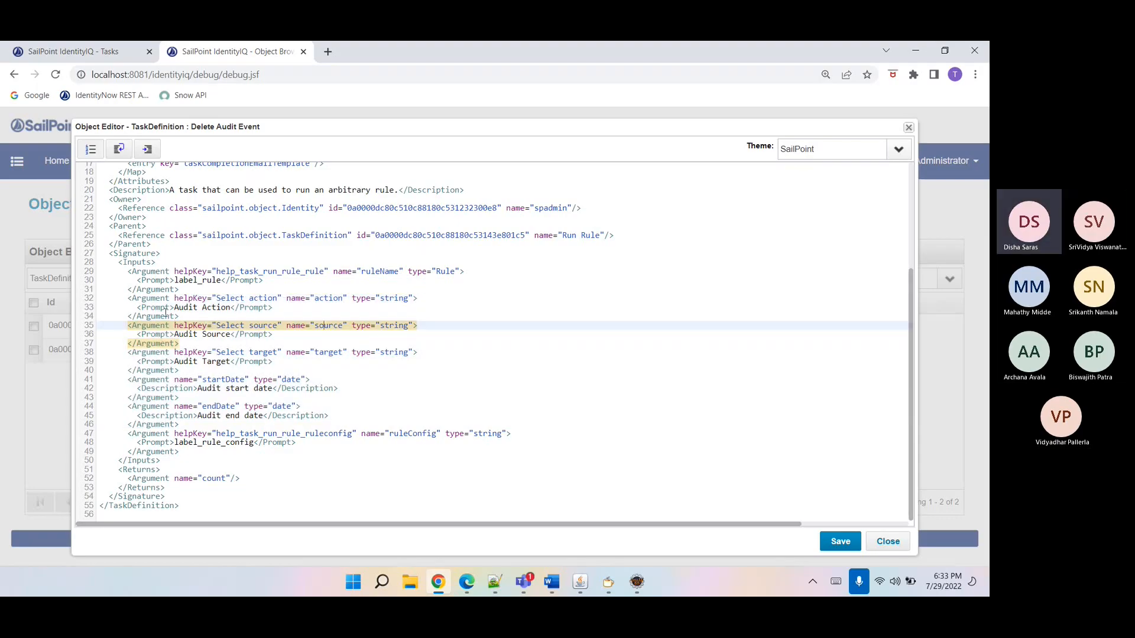
- Examine the action argument's helpKey, name and type attributes, including its "Select action" help text
double_click(152, 298)
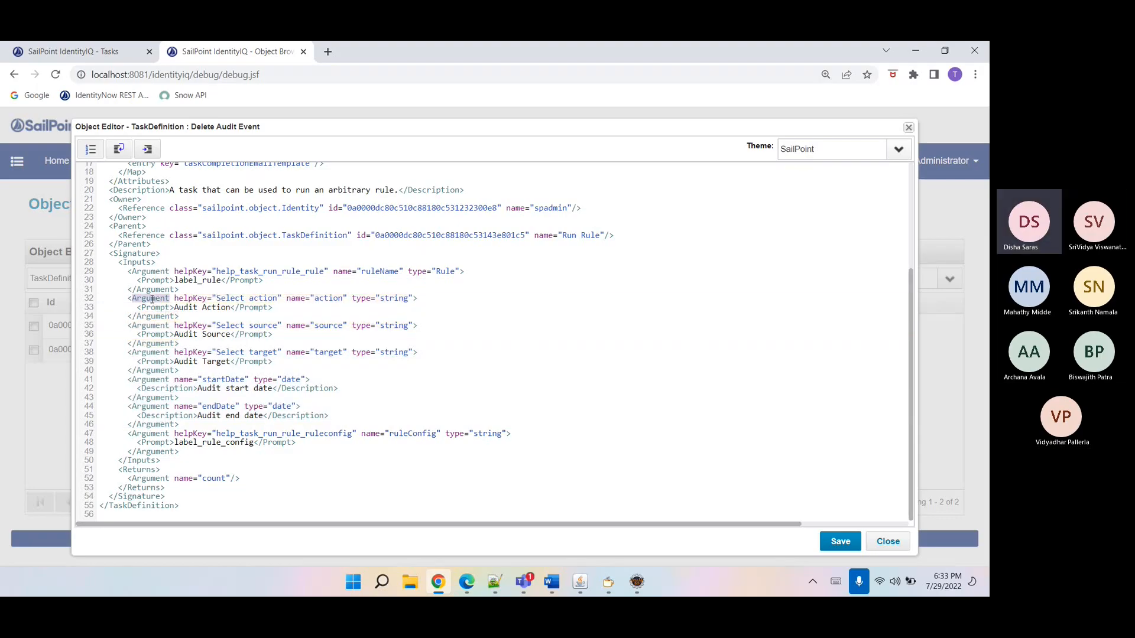
double_click(294, 299)
double_click(361, 299)
double_click(185, 298)
double_click(293, 298)
left_click_drag(310, 299, 413, 298)
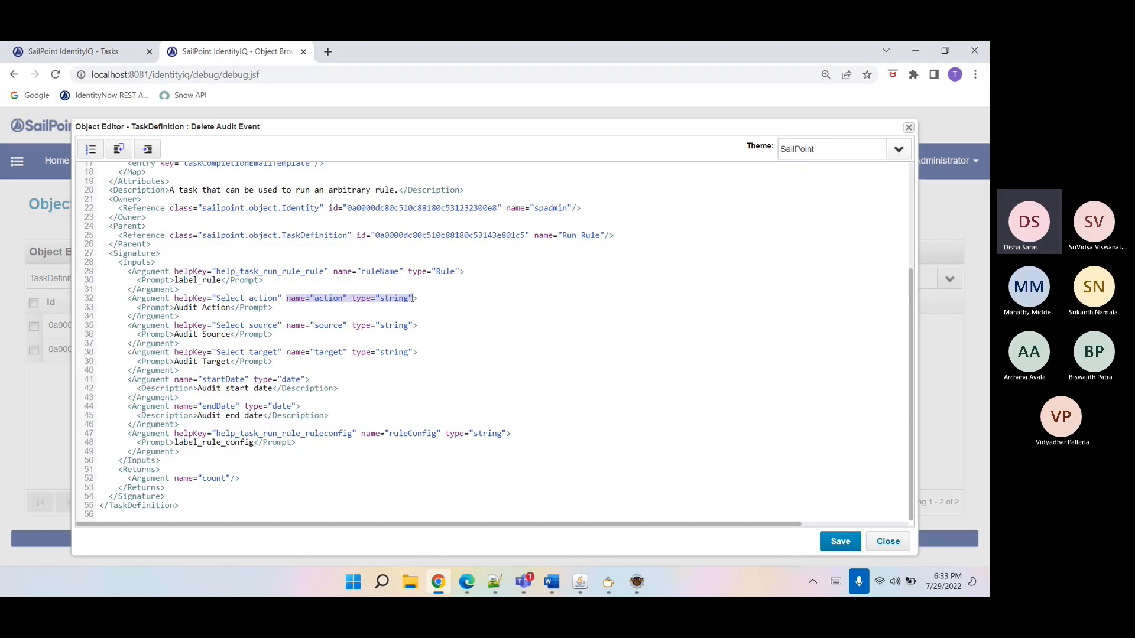
double_click(185, 300)
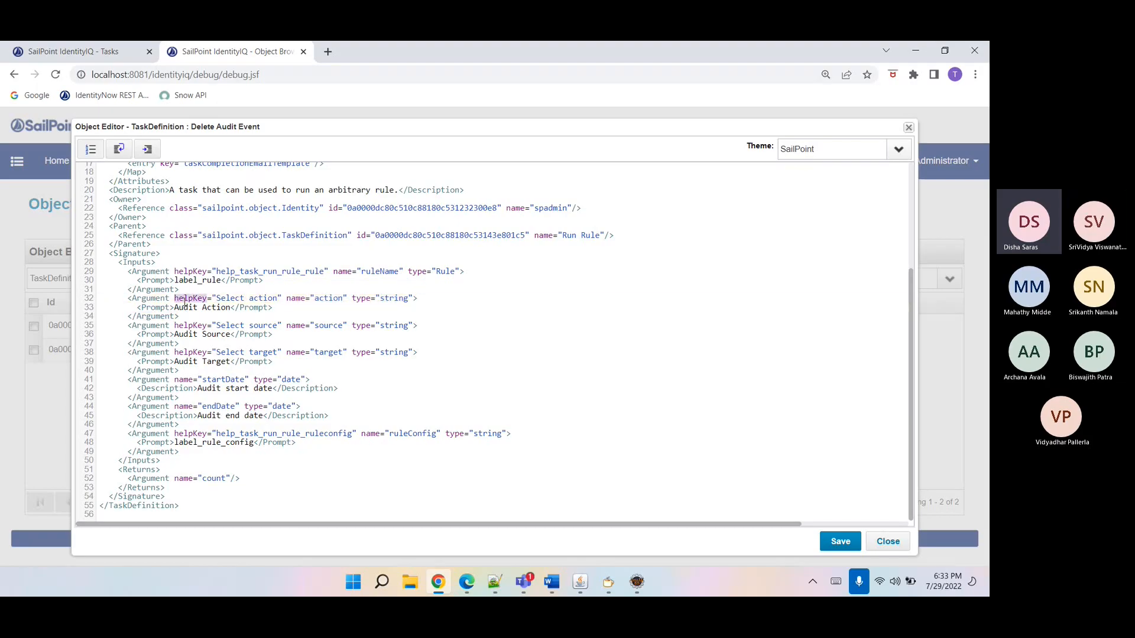
double_click(321, 299)
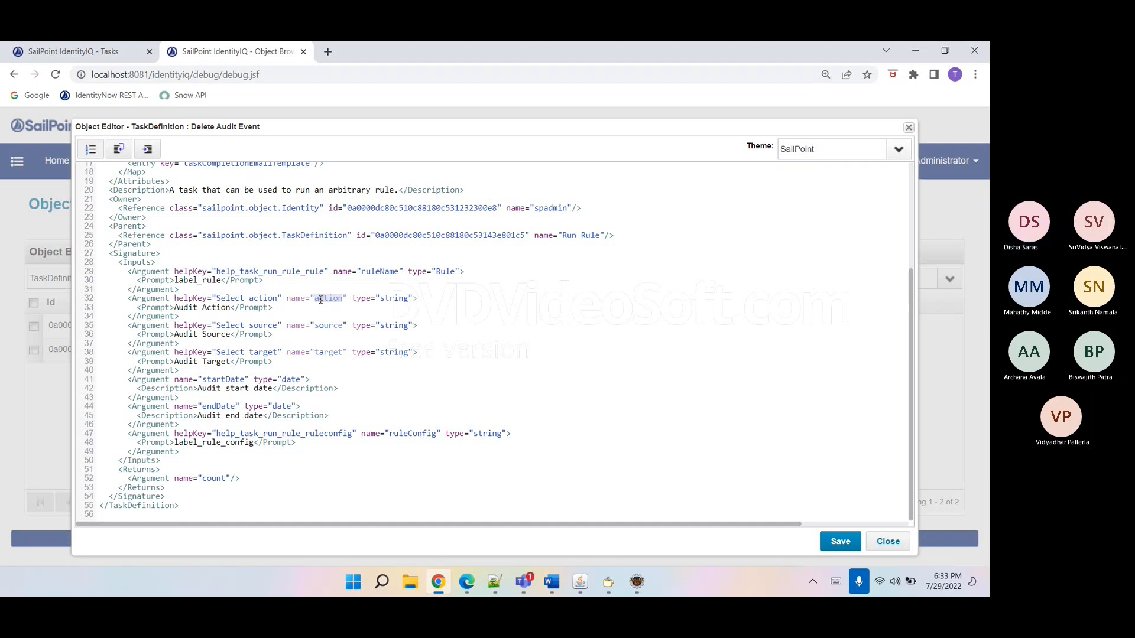
left_click_drag(218, 300, 279, 299)
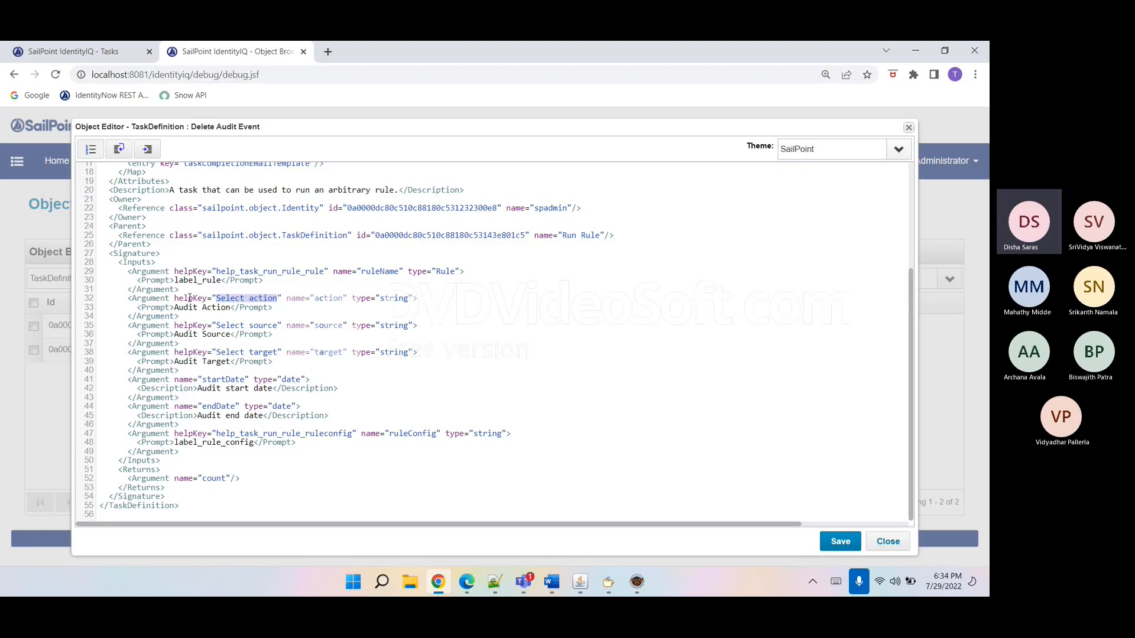
- Switch to the Tasks page, search the tasks for "del" and open the Delete Audit Event task
left_click(103, 53)
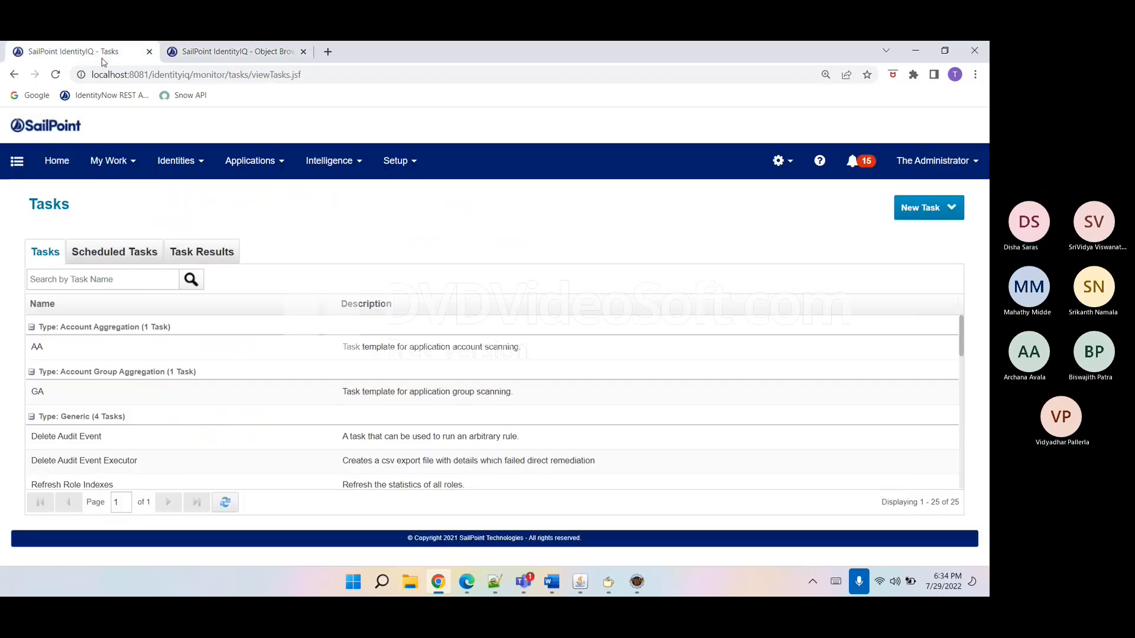
left_click(96, 286)
type("del")
key("Return")
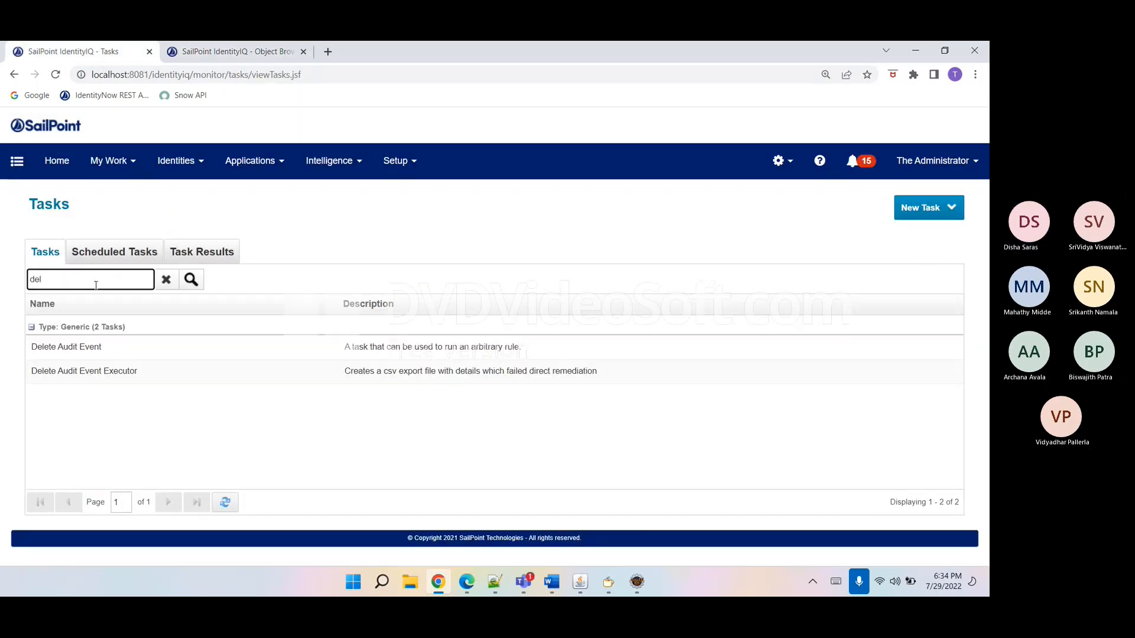
left_click(83, 353)
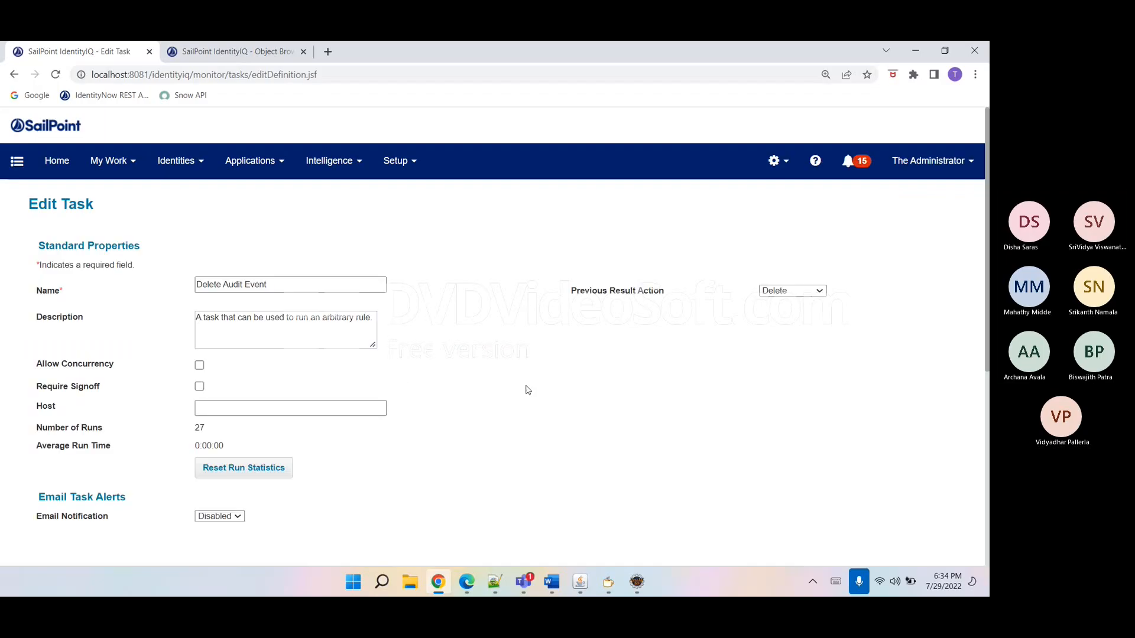
- Examine the Delete Audit Event Options, checking the Audit Action help text and the Audit Source label
scroll(527, 390, "down", 4)
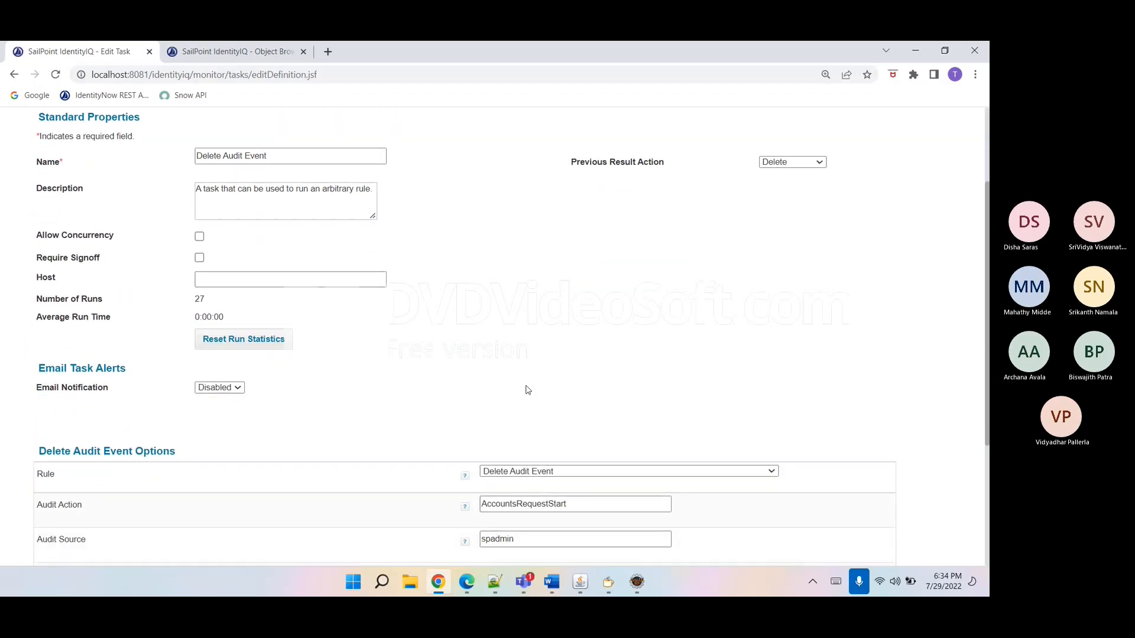
scroll(528, 390, "down", 2)
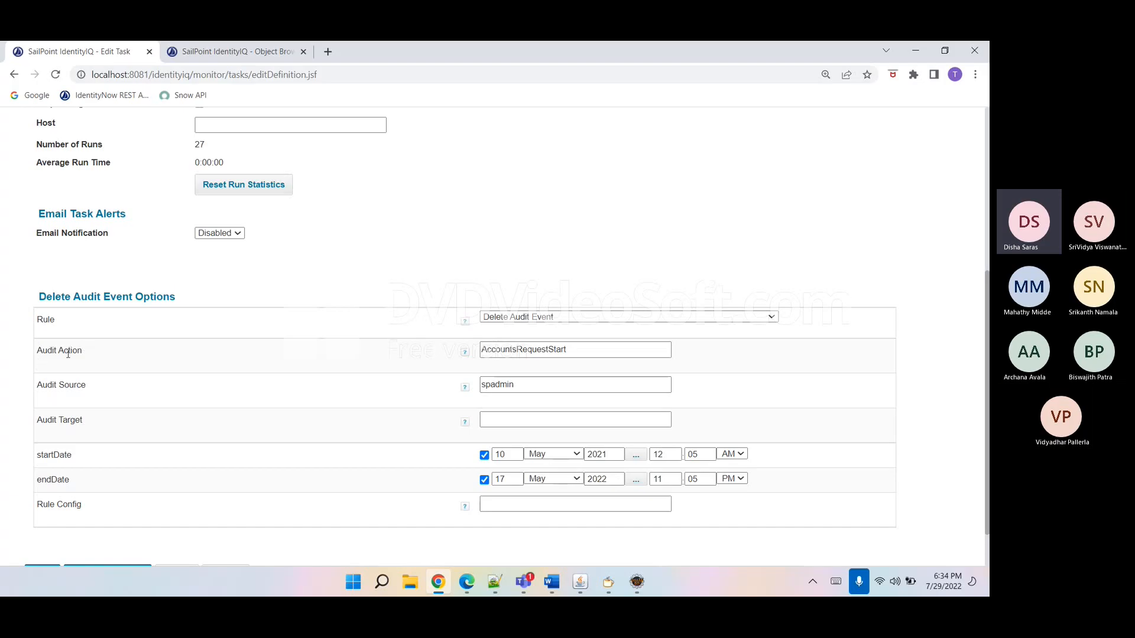
mouse_move(464, 354)
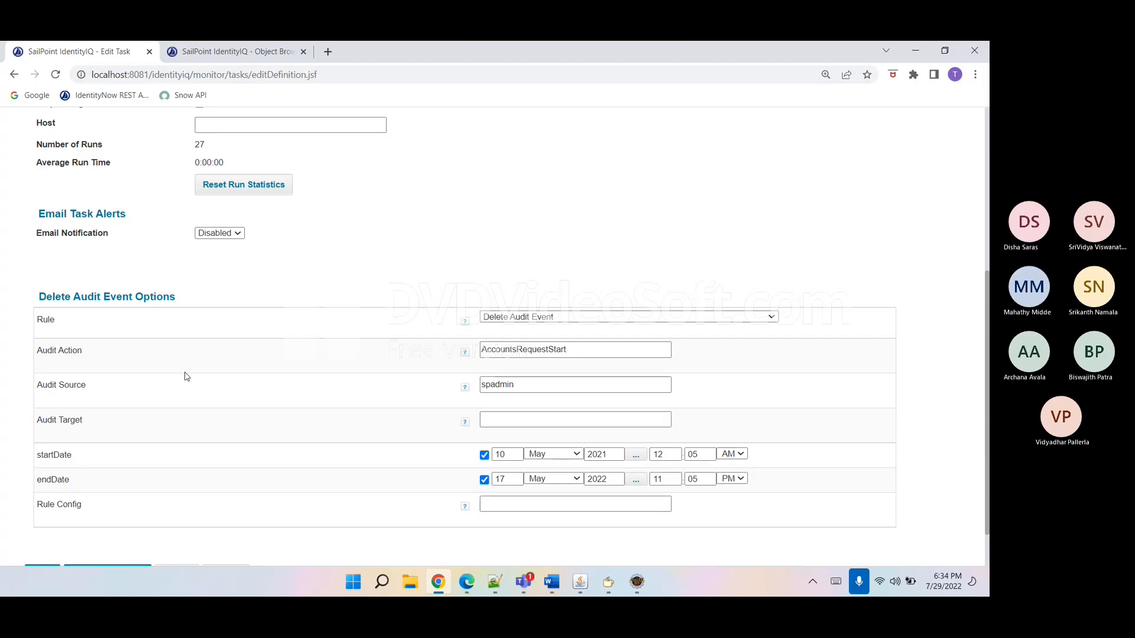
double_click(50, 385)
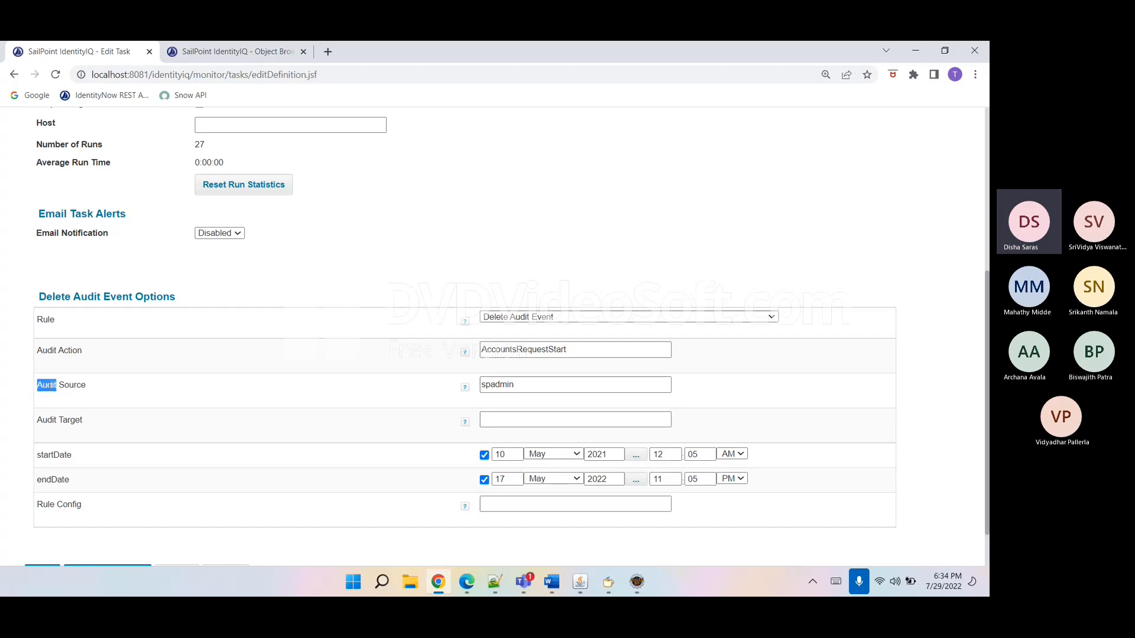
double_click(59, 385)
left_click(59, 386)
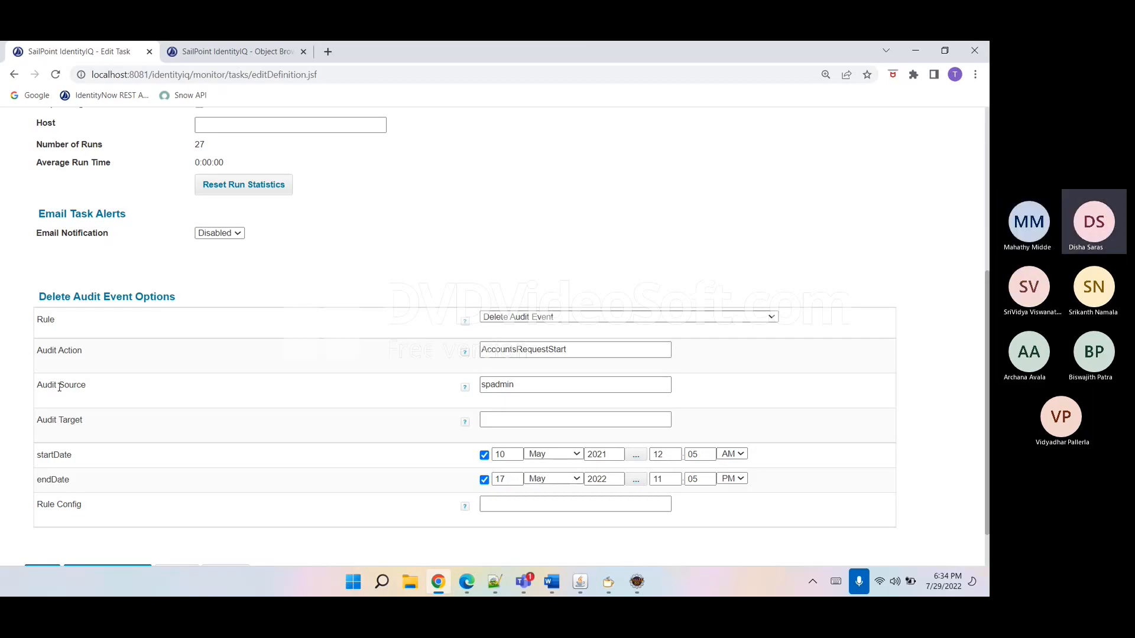
- Return to the task definition XML and examine the source argument's helpKey, name and type attributes and its Audit Source prompt
left_click(250, 53)
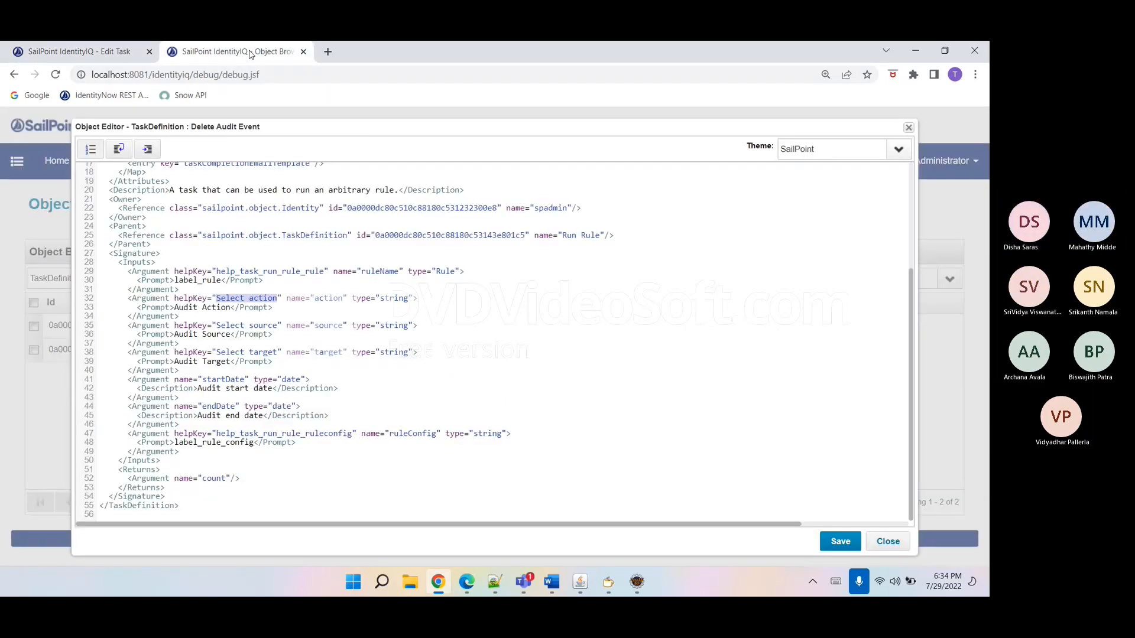
double_click(193, 325)
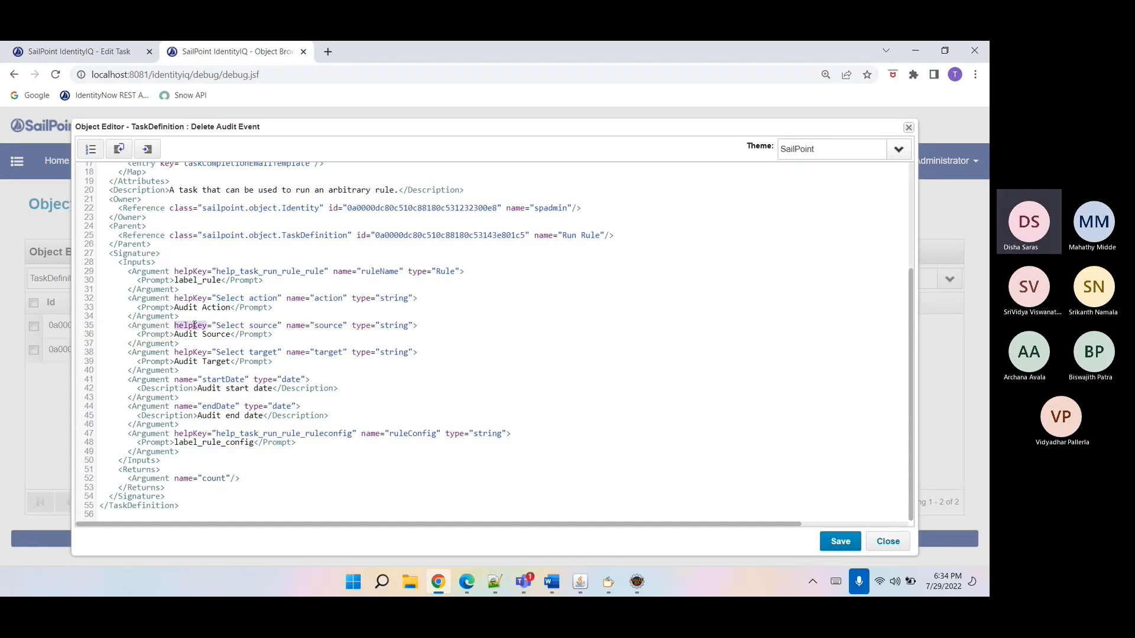
left_click_drag(213, 325, 283, 323)
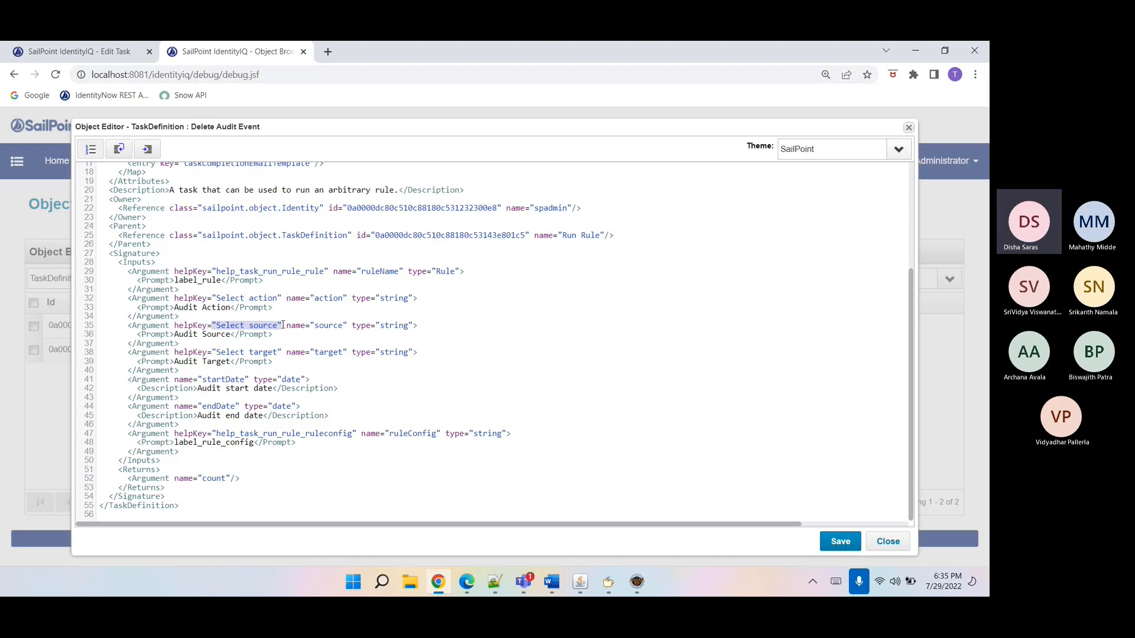
left_click_drag(136, 332, 272, 335)
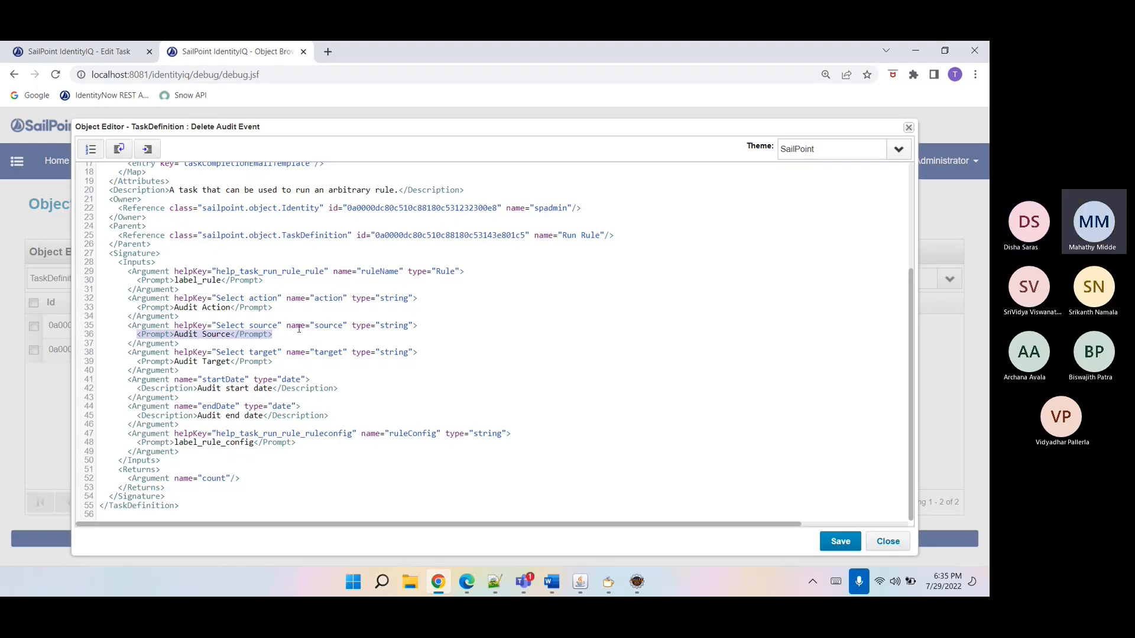
double_click(298, 326)
double_click(358, 325)
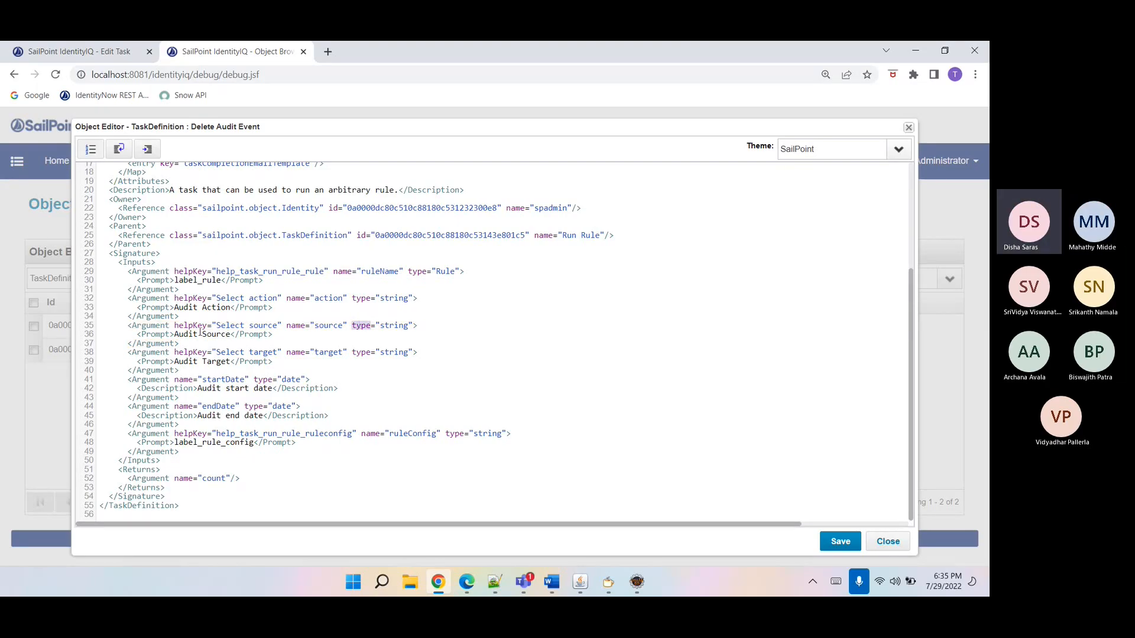
double_click(154, 335)
double_click(185, 326)
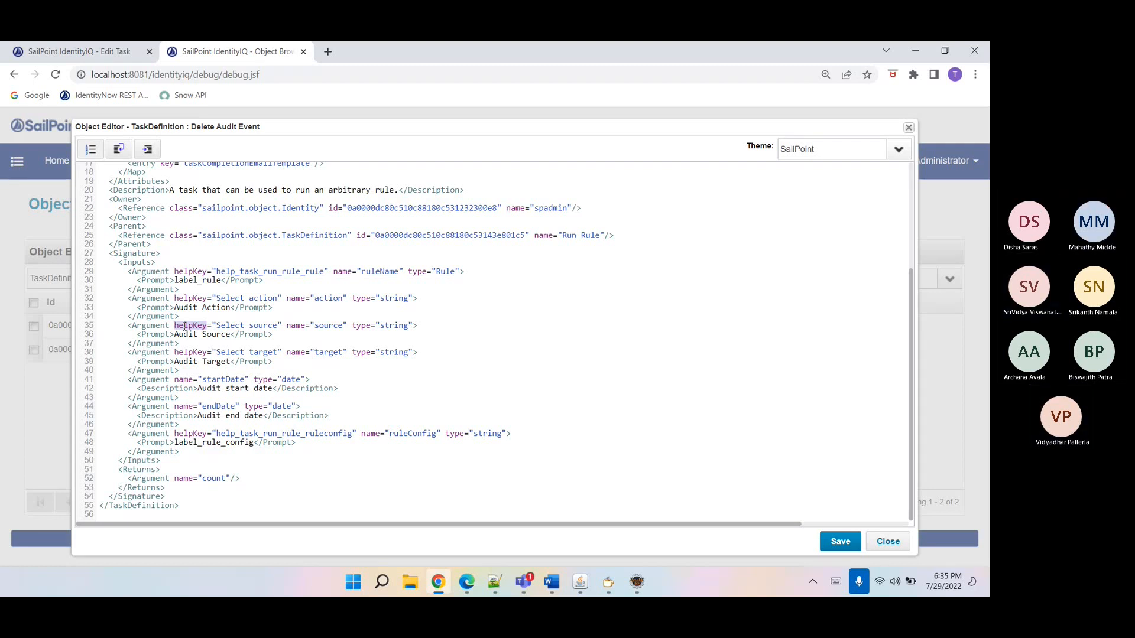
- Compare the startDate and endDate arguments in the XML with their labels on the Delete Audit Event task page
left_click(238, 426)
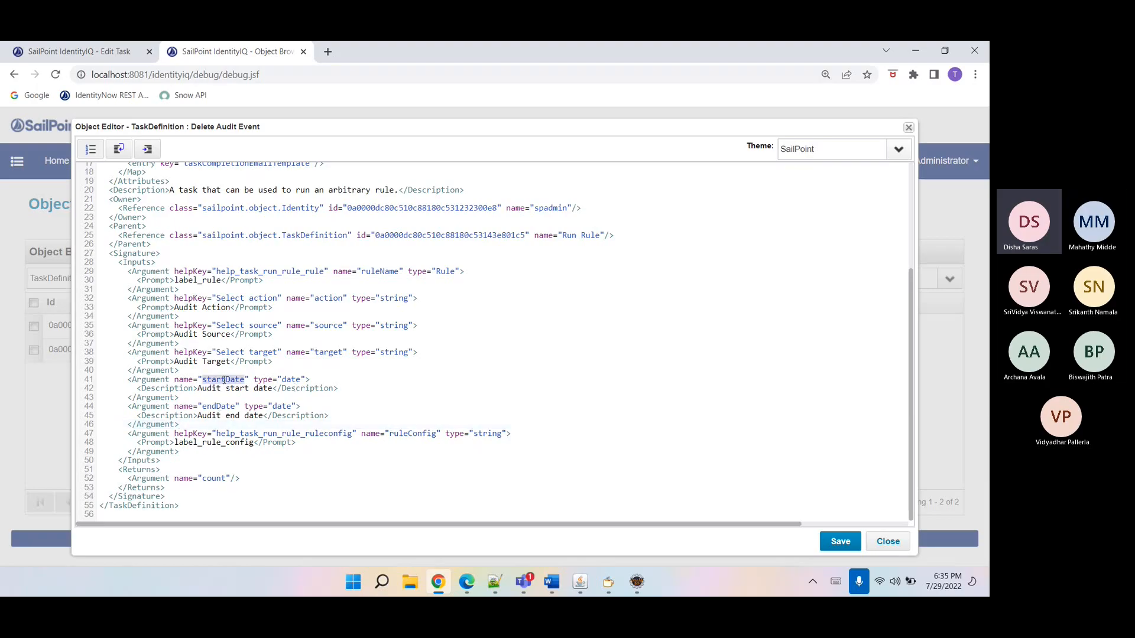
left_click(117, 53)
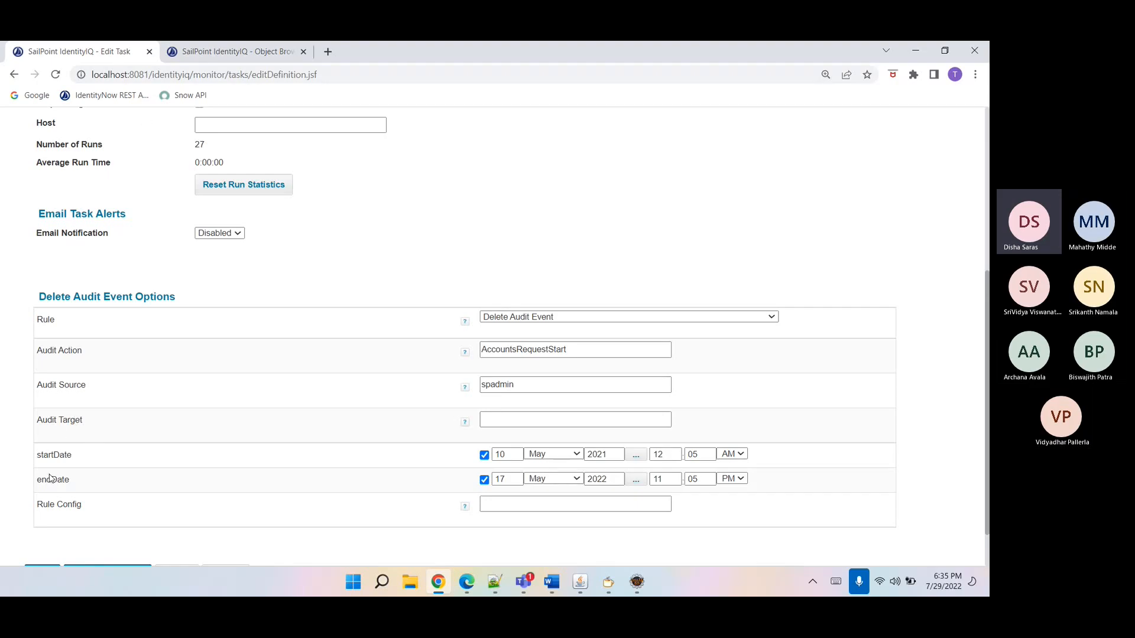
left_click(227, 51)
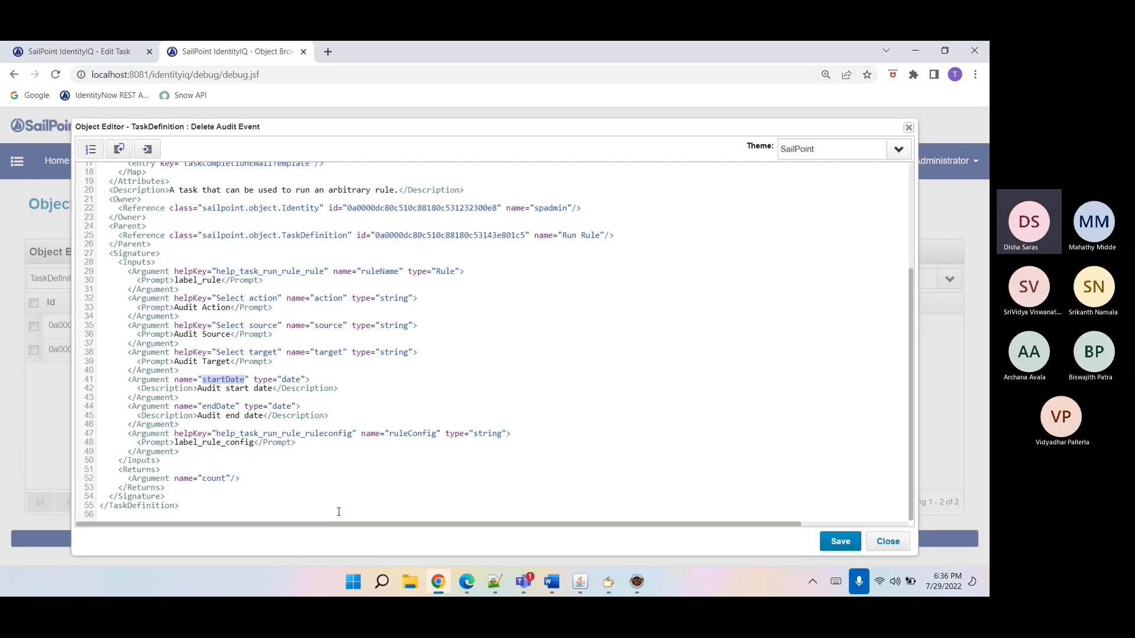
- Examine the startDate argument's name and its Description element with the text "Audit start date" within the Inputs section
left_click_drag(197, 389, 270, 387)
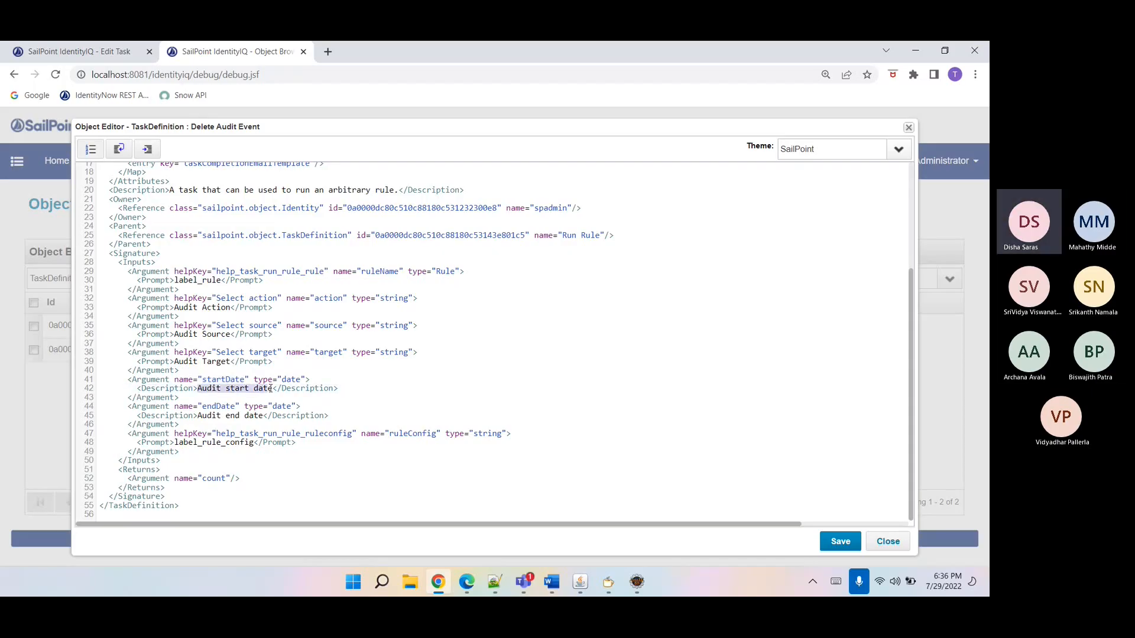
double_click(235, 380)
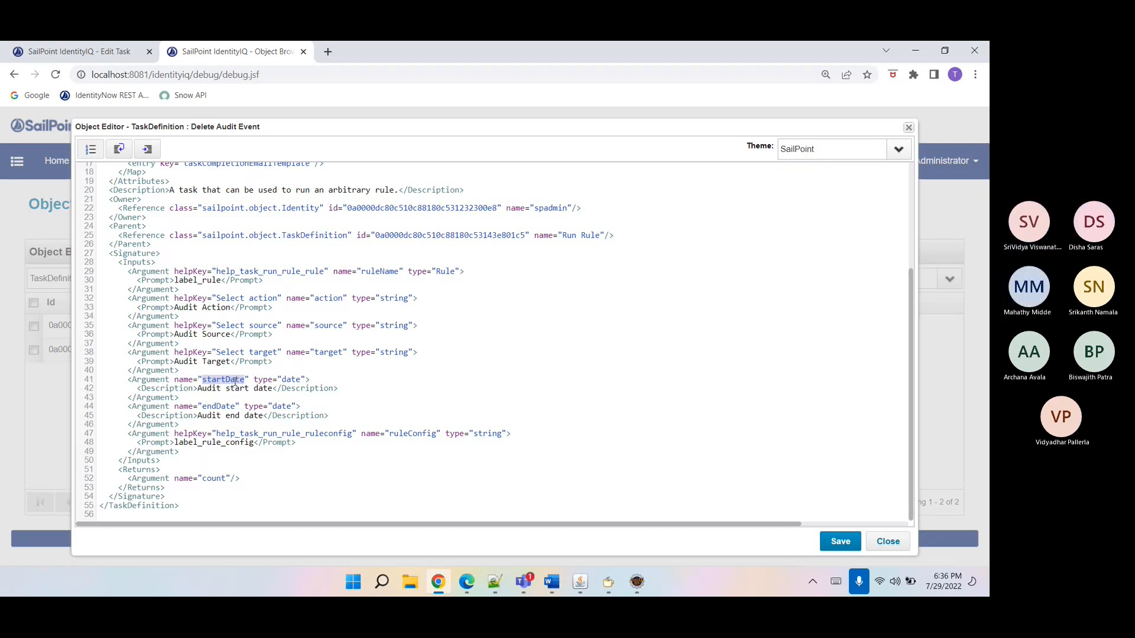
double_click(155, 388)
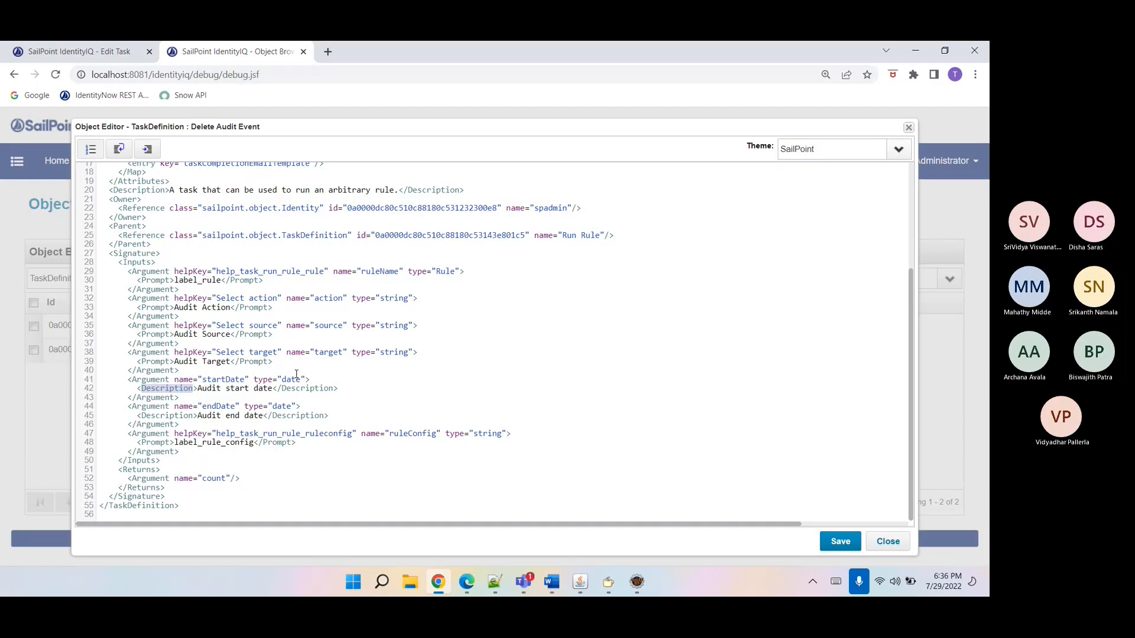
left_click(320, 382)
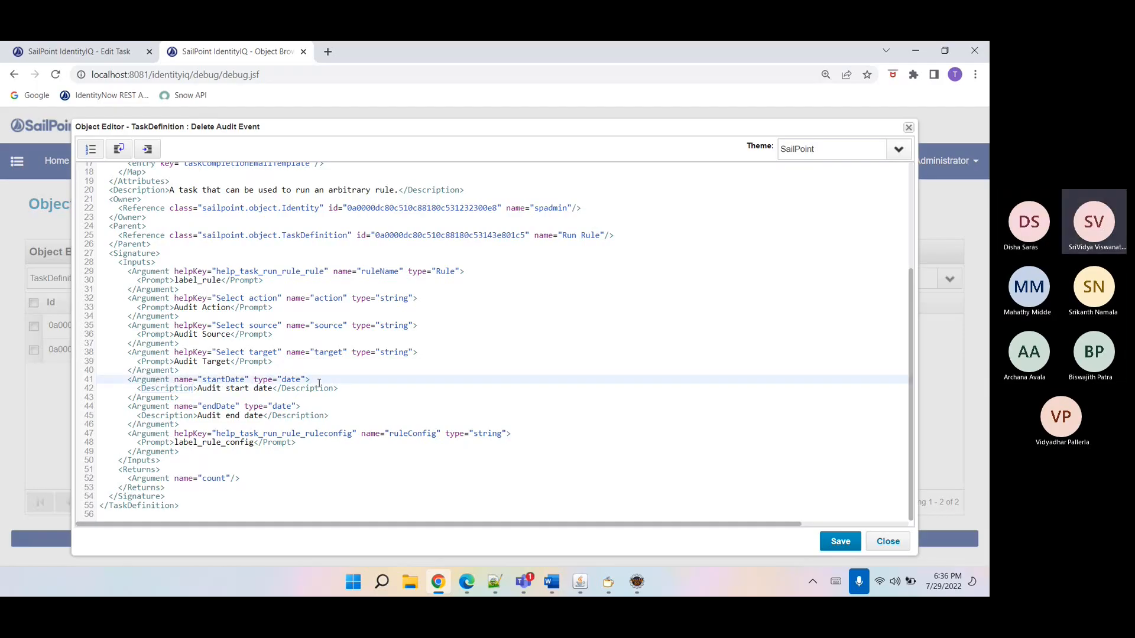
double_click(307, 389)
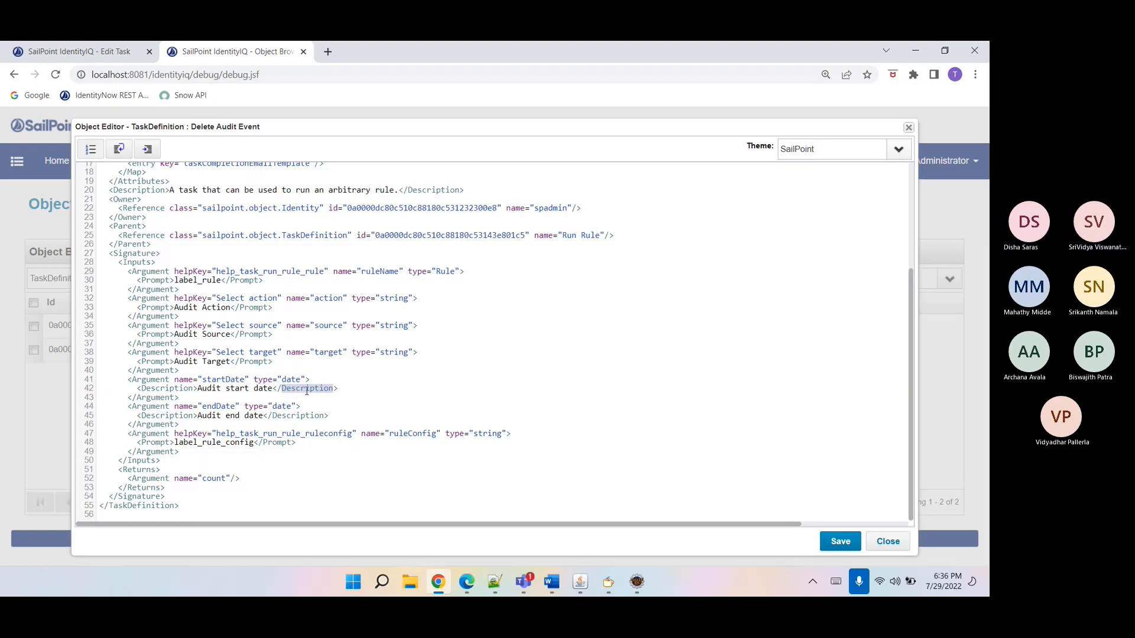
double_click(136, 262)
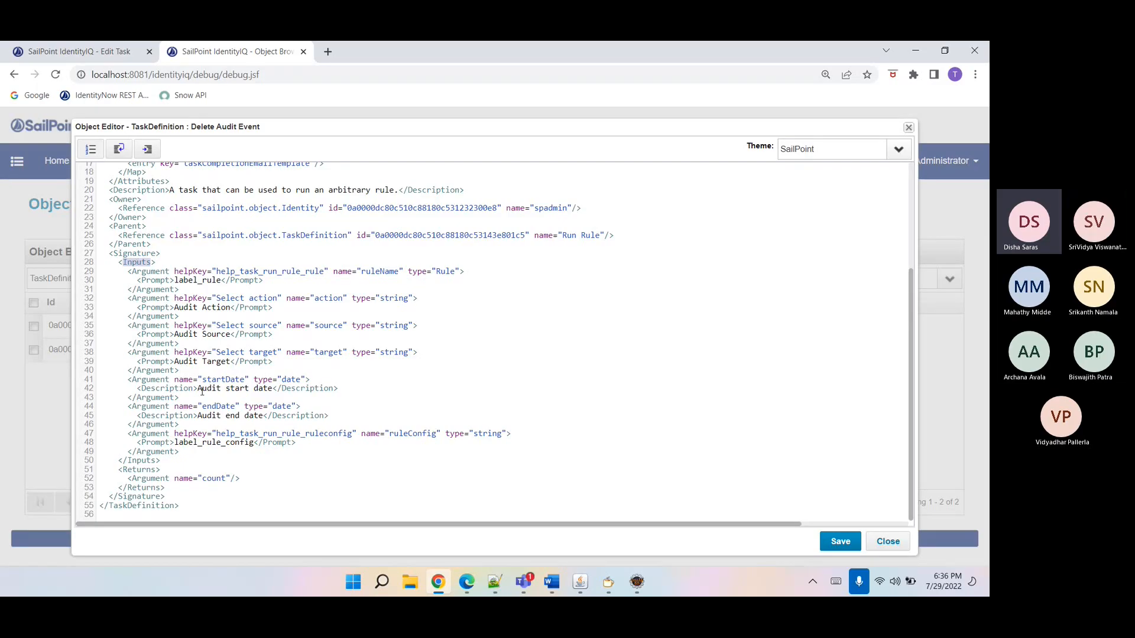
left_click(182, 451)
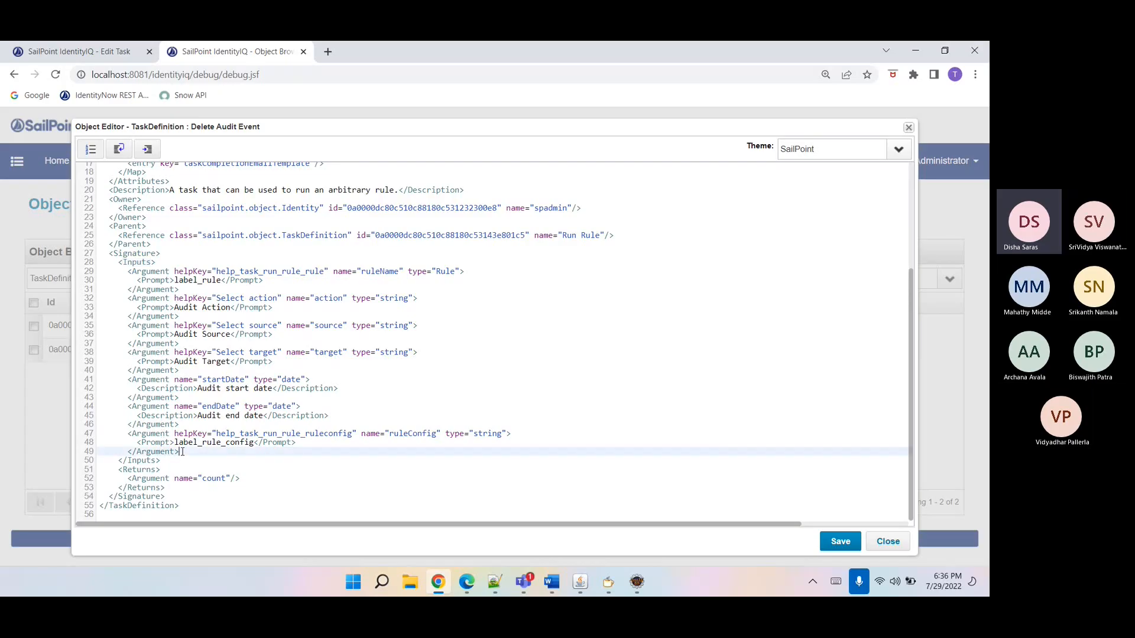
key("Return")
type("<")
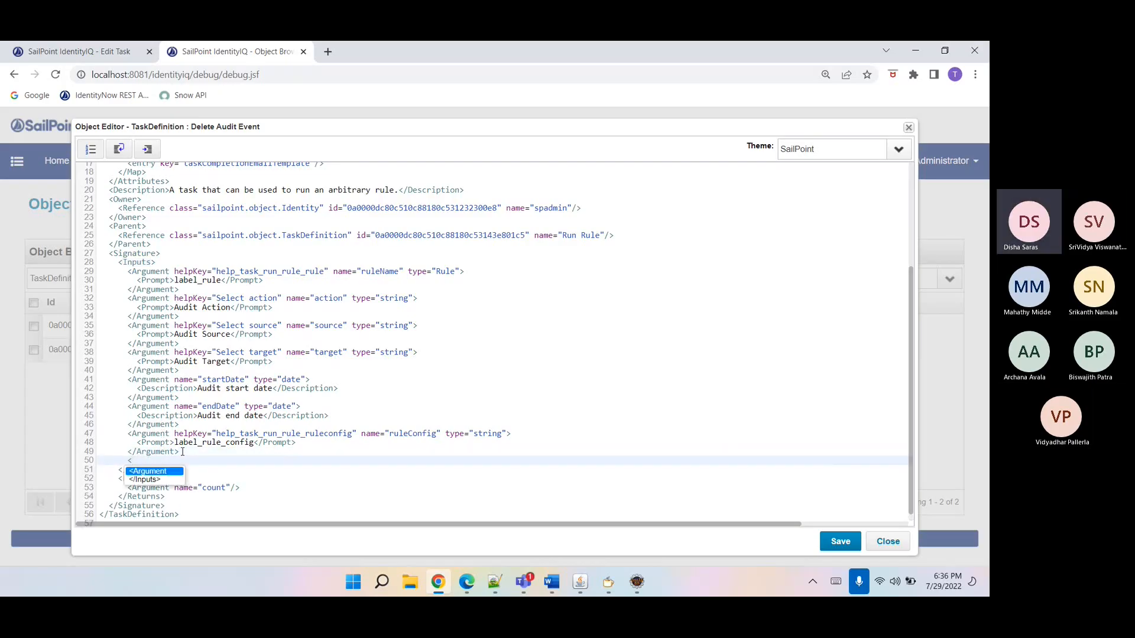
left_click(155, 471)
type("></Argument>")
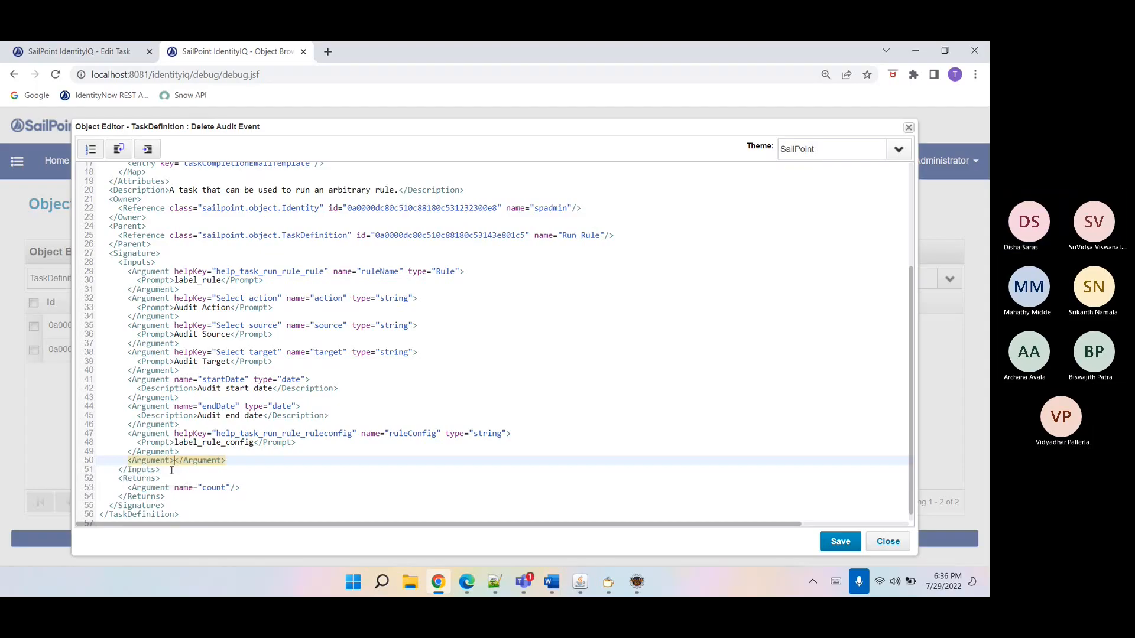
key("Return")
key("Return")
key("Up")
type("<")
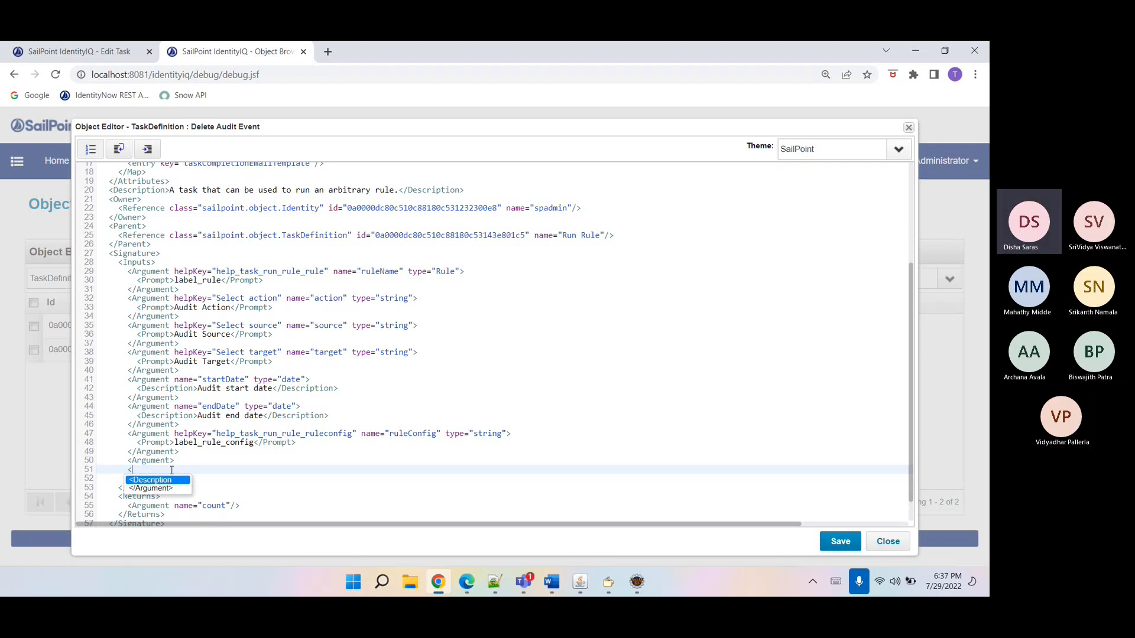
left_click(170, 461)
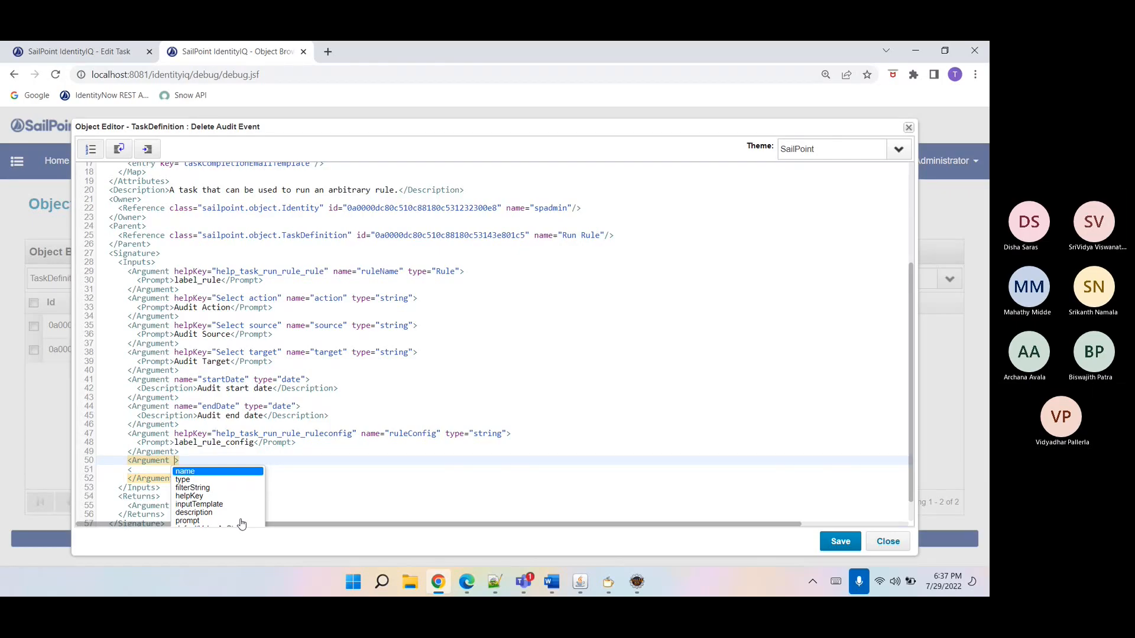
left_click(289, 507)
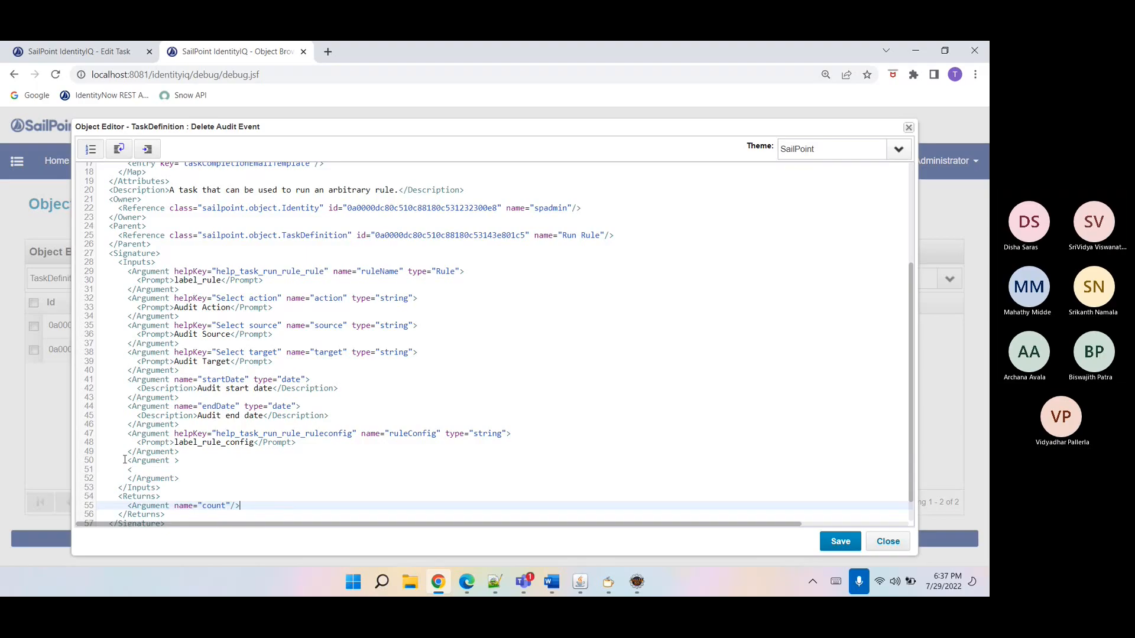
left_click_drag(128, 460, 194, 480)
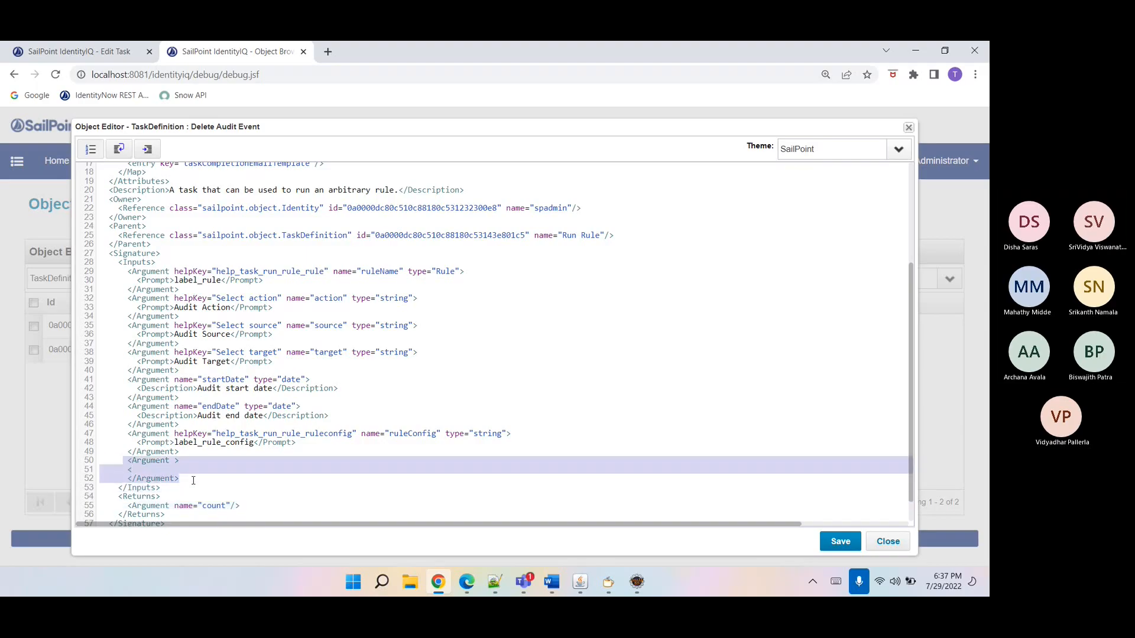
key("BackSpace")
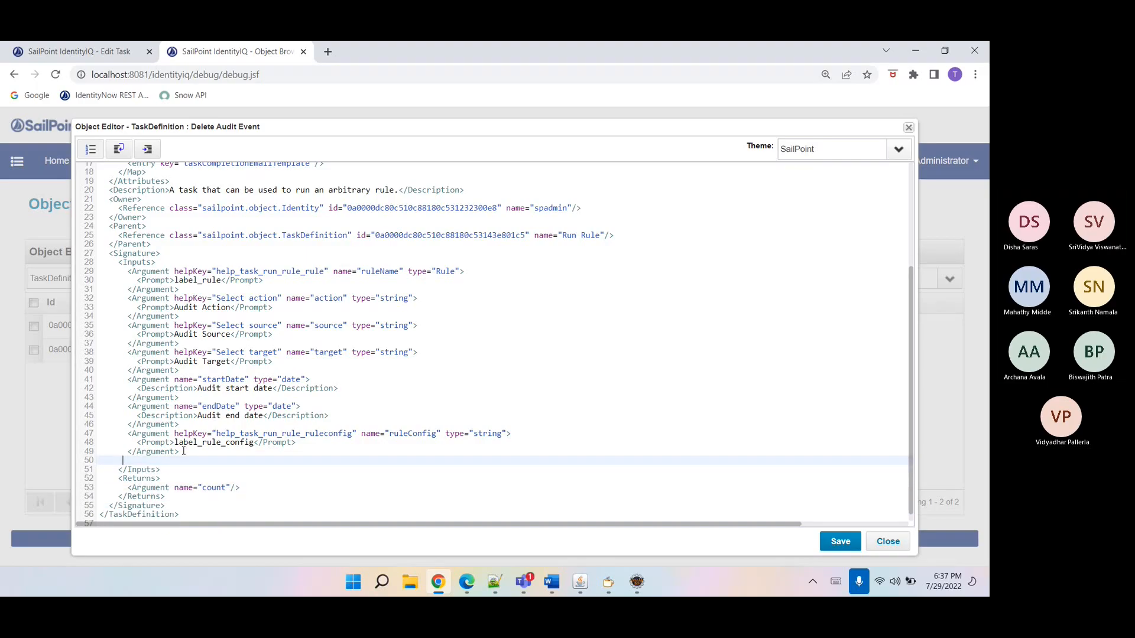
left_click(183, 451)
key("Delete")
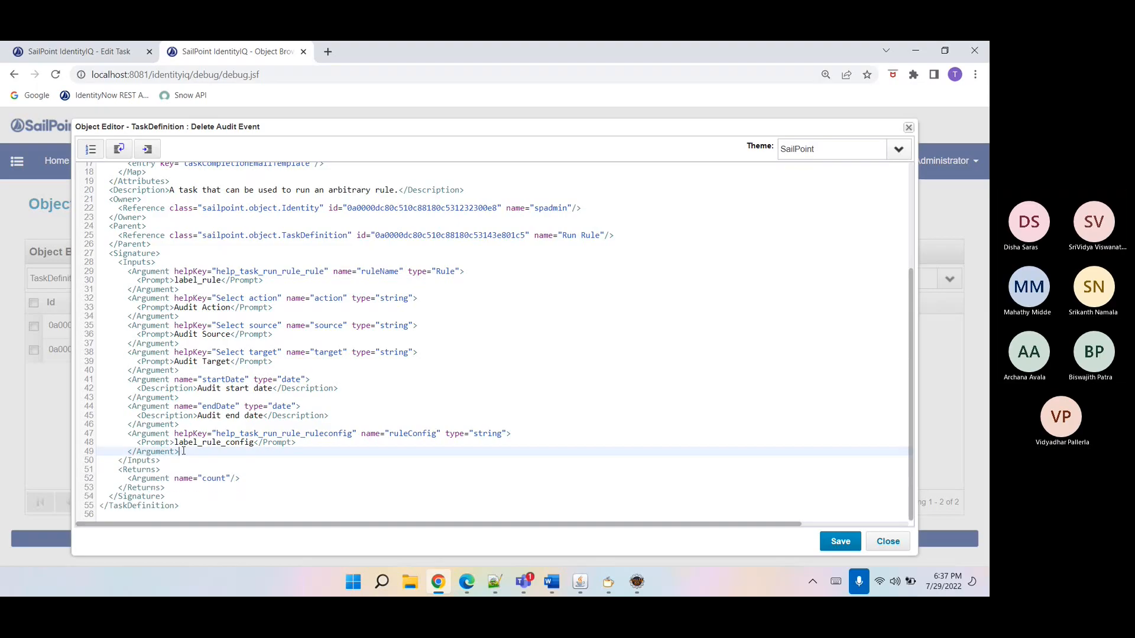
- Replace the startDate argument's opening and closing Description tags with Prompt tags around "Audit start date"
double_click(153, 443)
key("ctrl+c")
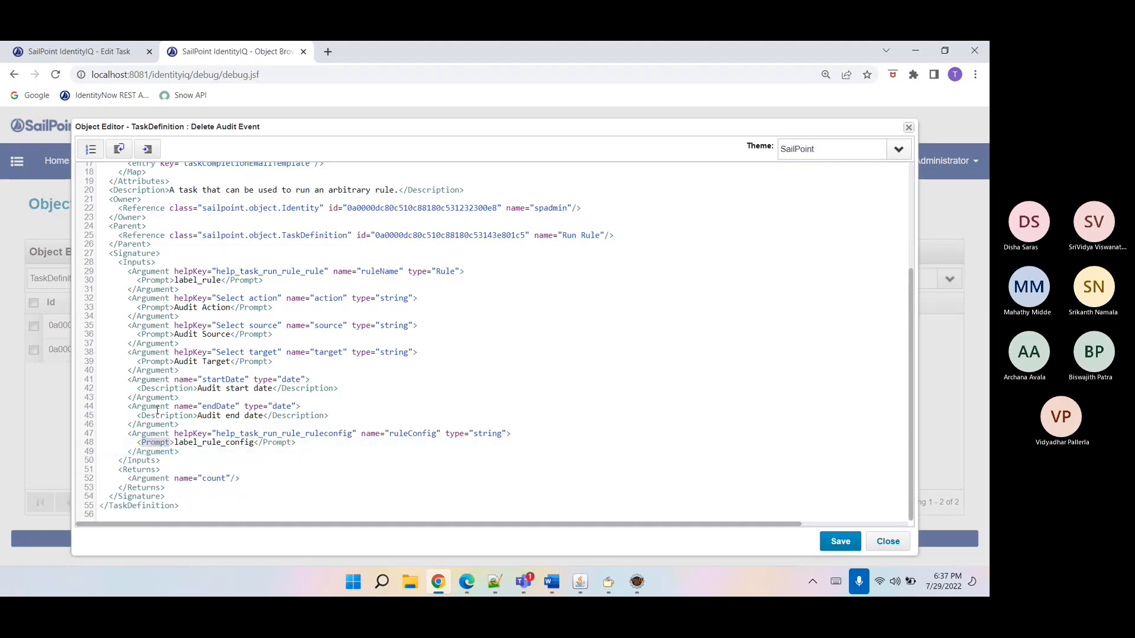
double_click(160, 388)
key("ctrl+v")
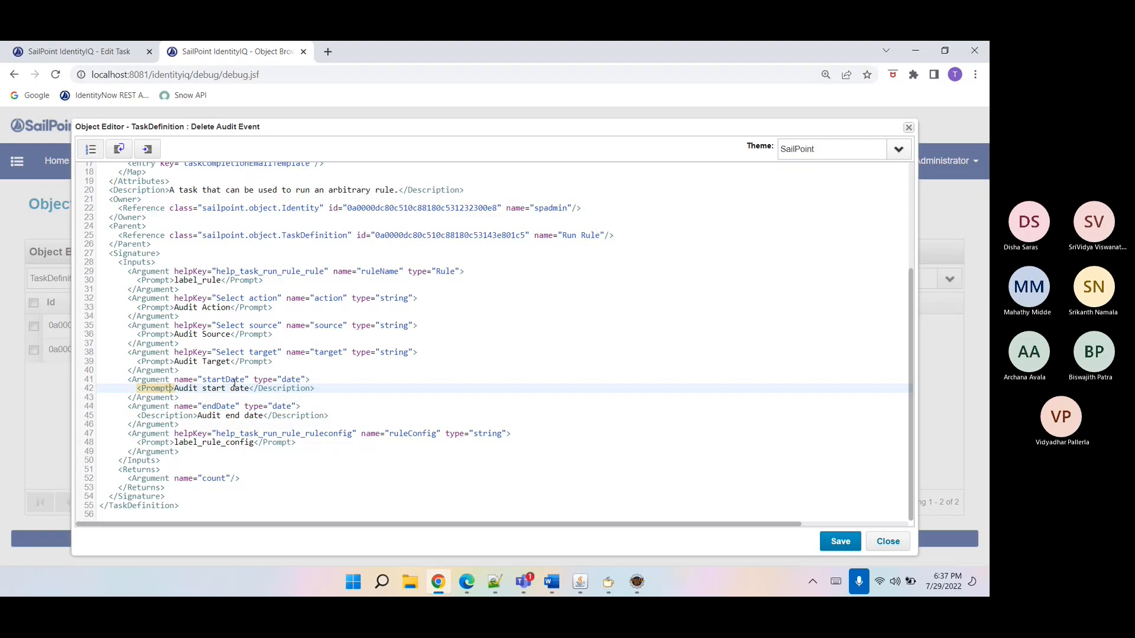
double_click(279, 388)
key("ctrl+v")
- Change the endDate argument's Description tags around "Audit end date" to Prompt and save the task definition, refreshing the object list
double_click(298, 417)
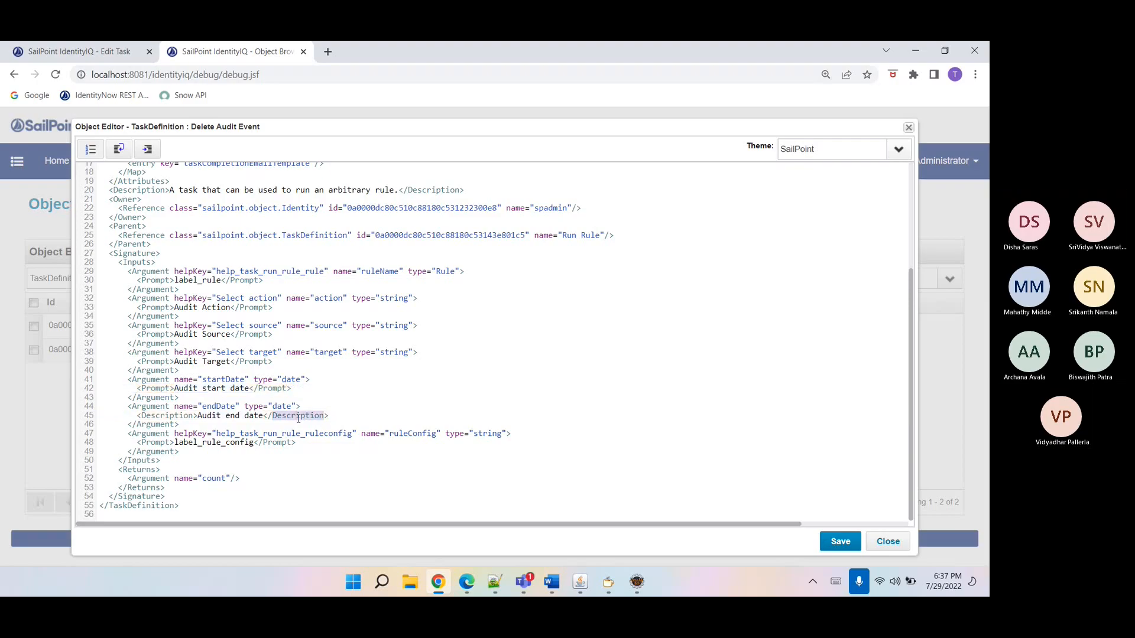
key("ctrl+v")
double_click(172, 417)
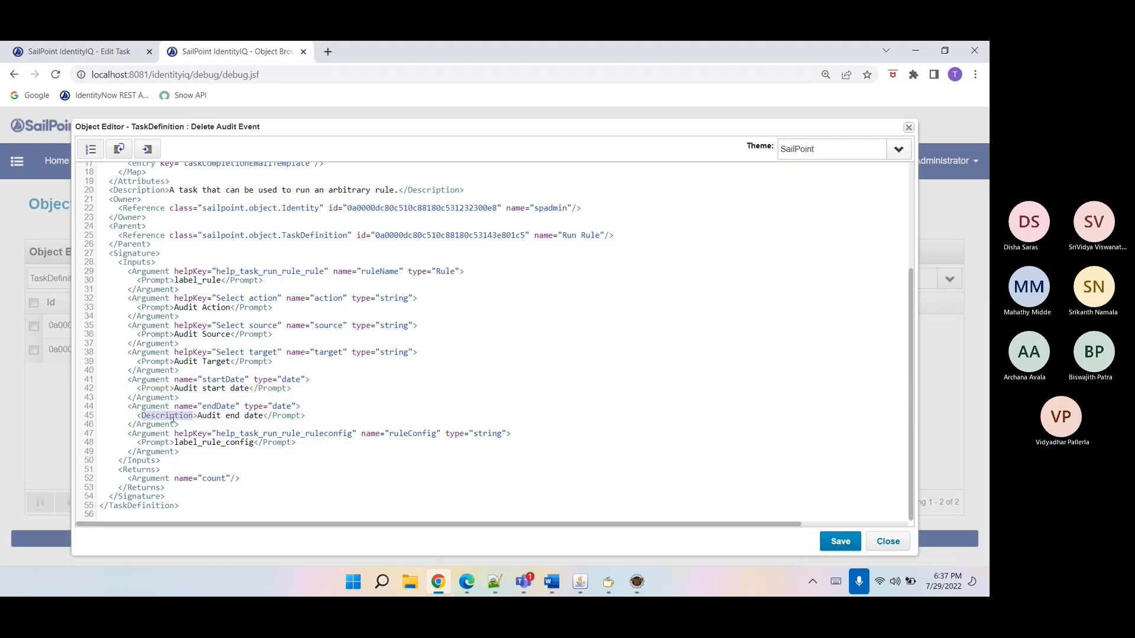
key("ctrl+v")
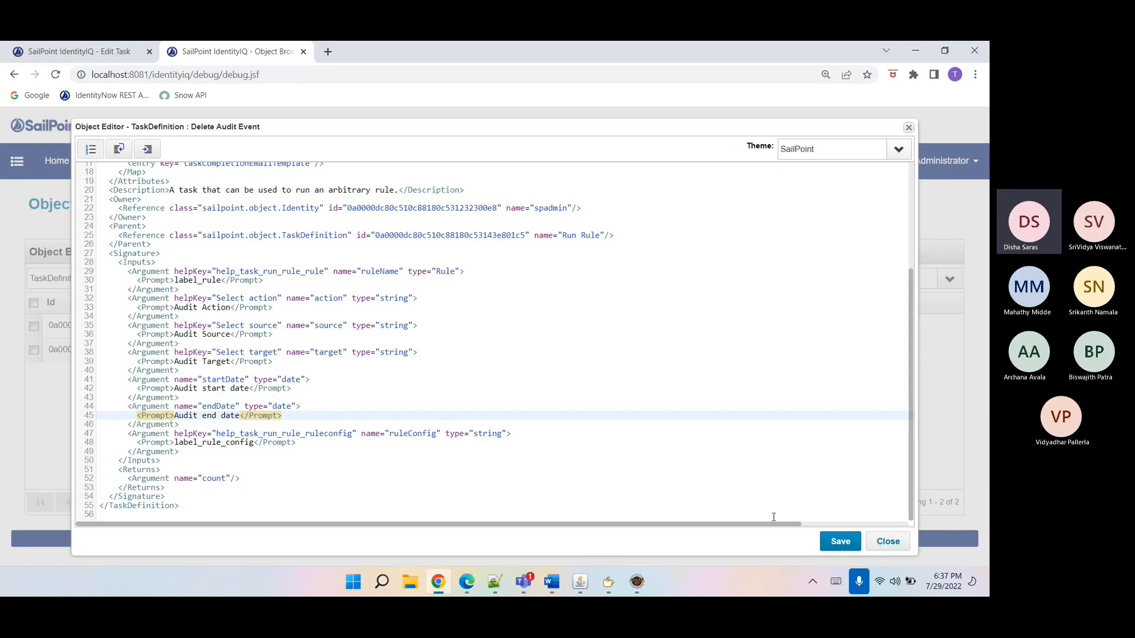
left_click(853, 545)
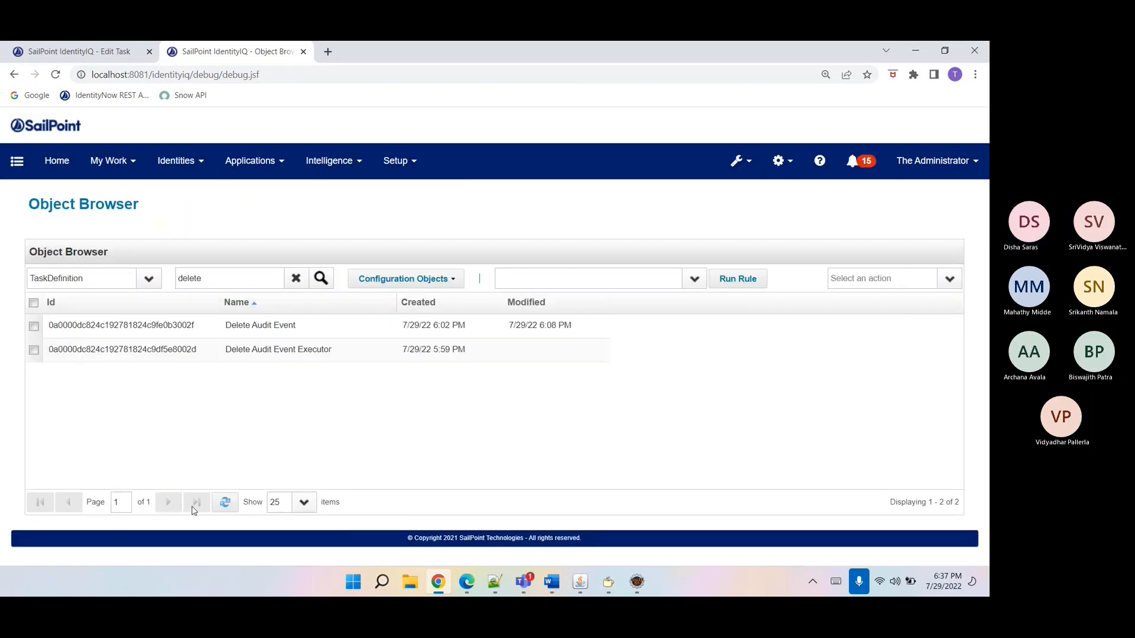
left_click(224, 501)
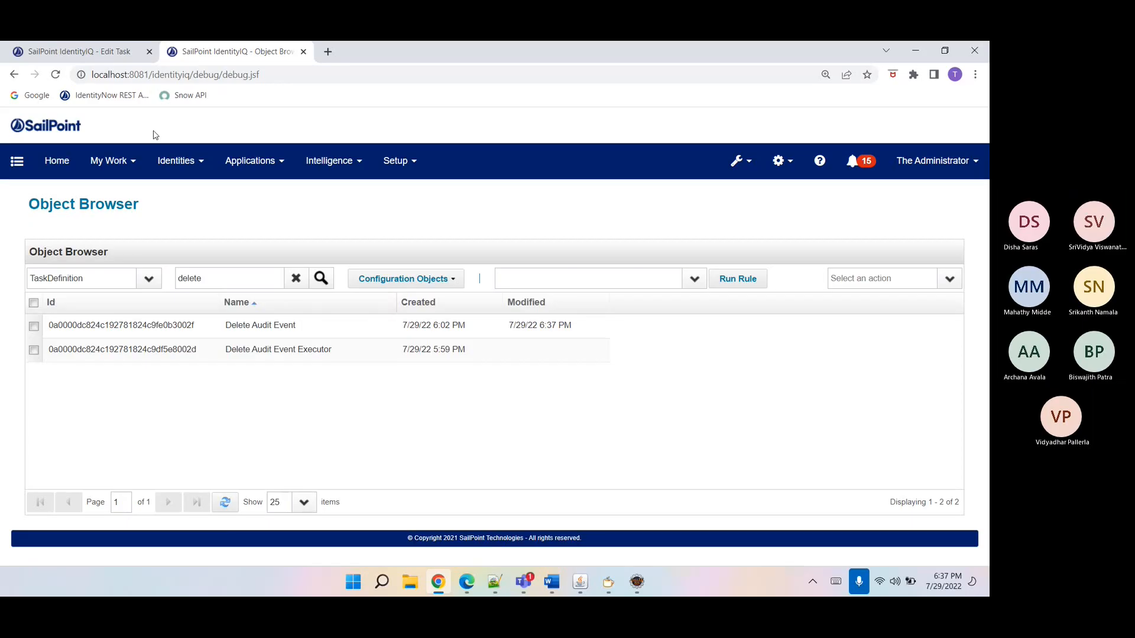
- Search the tasks for "de", reopen the Delete Audit Event task and check the two date labels in its options
left_click(80, 51)
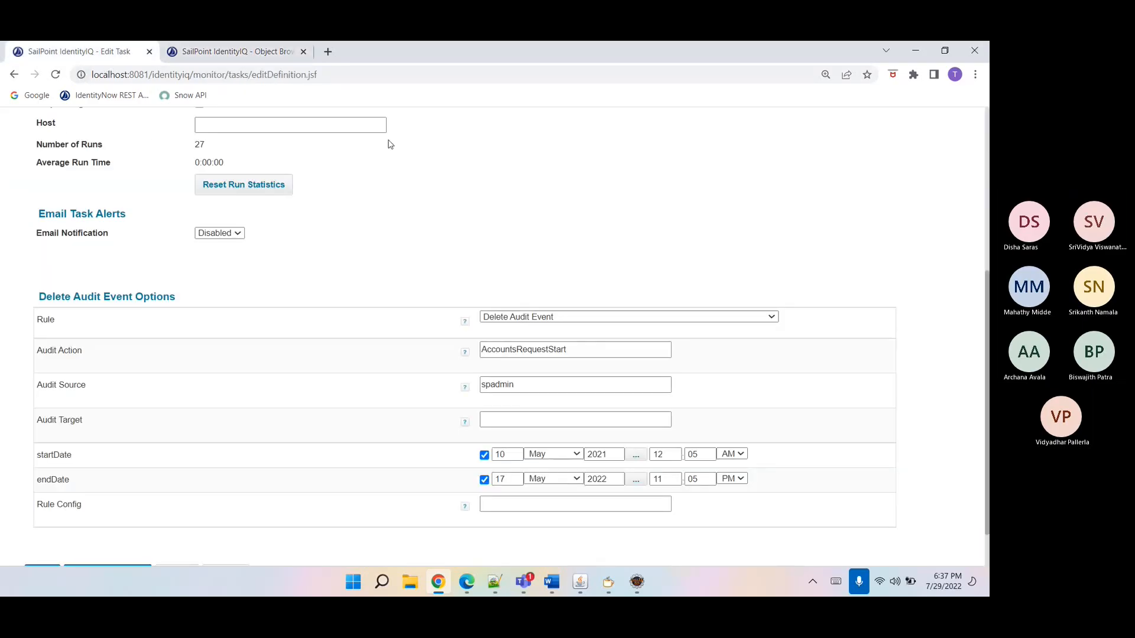
scroll(646, 232, "up", 5)
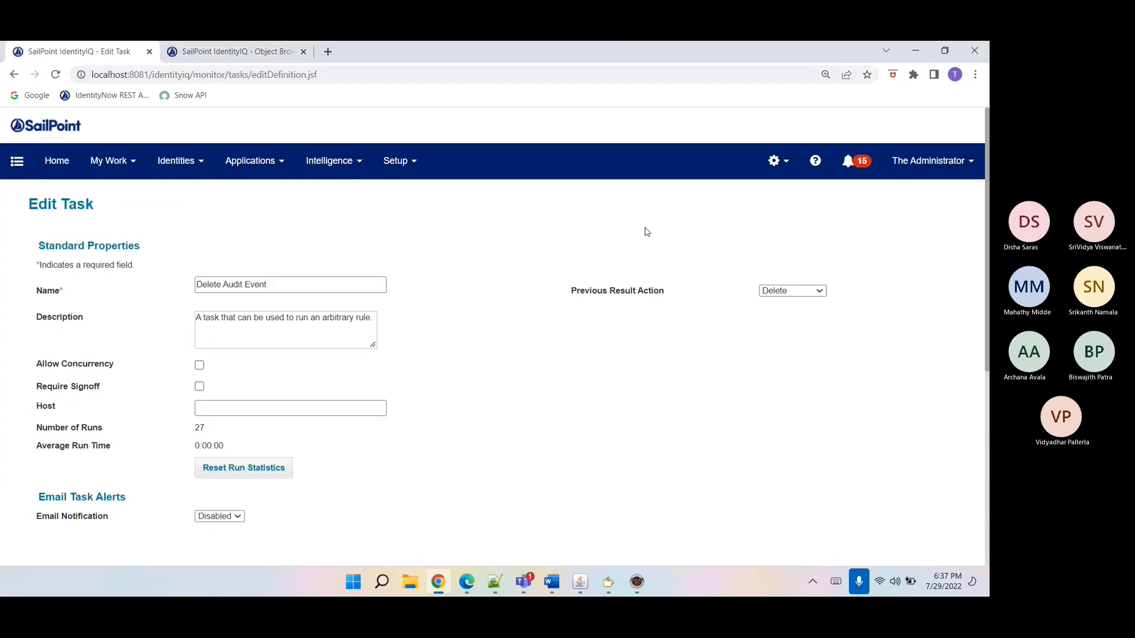
left_click(399, 160)
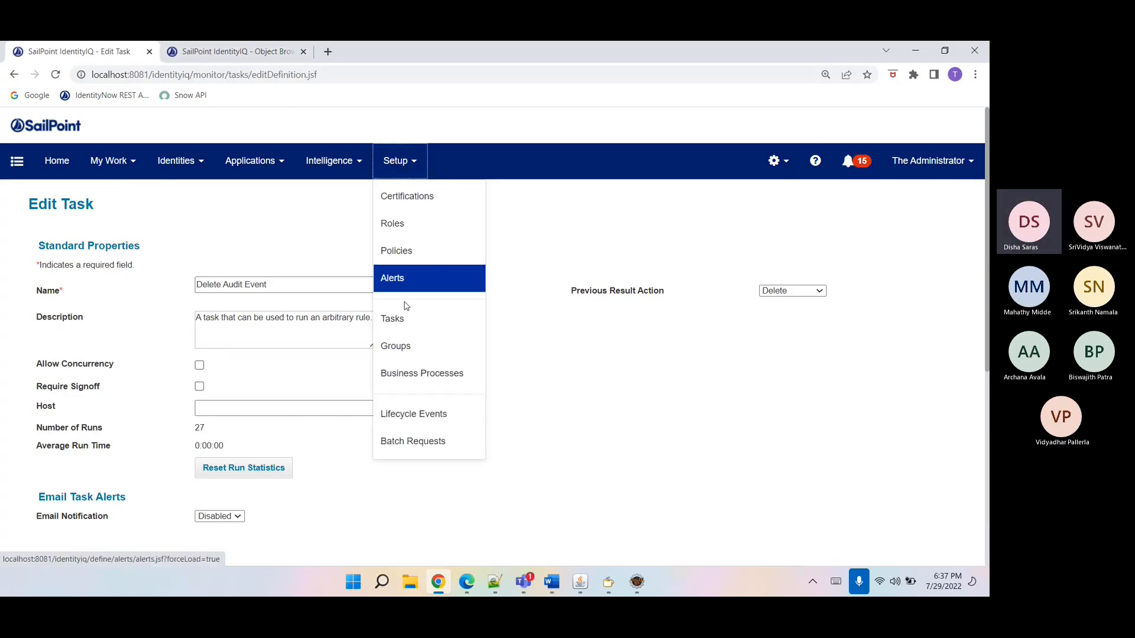
left_click(397, 318)
left_click(101, 275)
type("d")
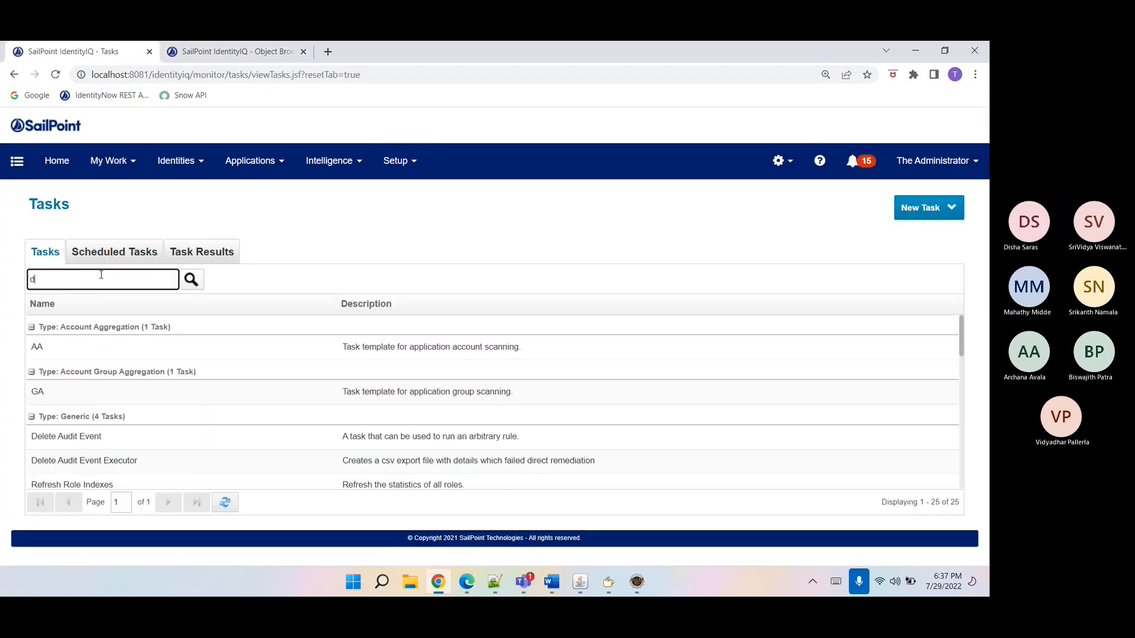
type("e")
left_click(105, 353)
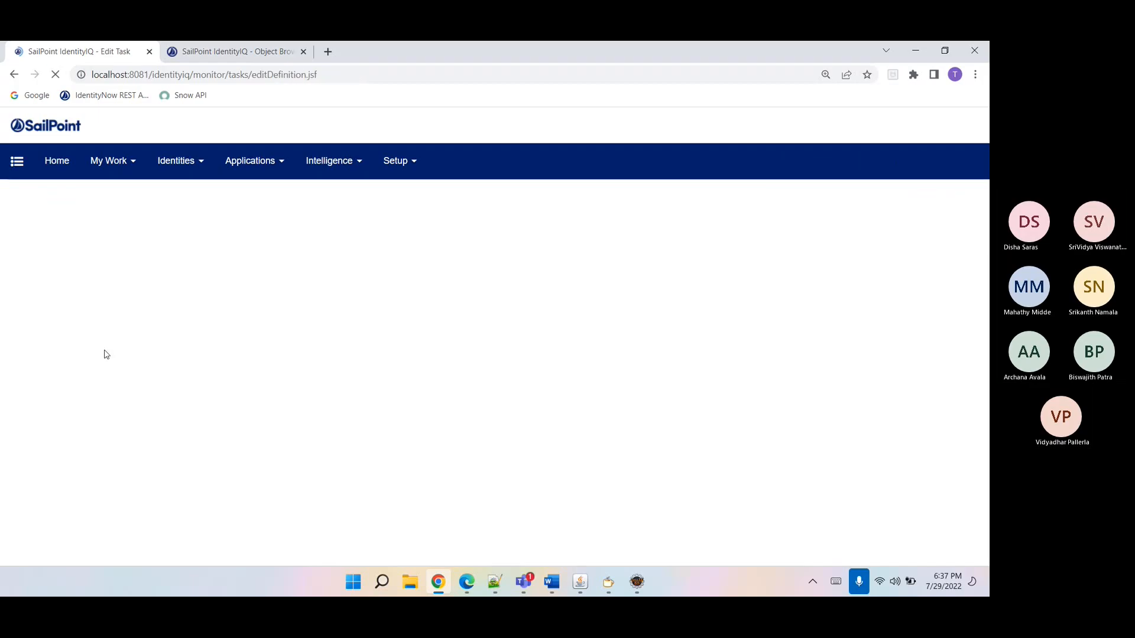
scroll(454, 396, "down", 6)
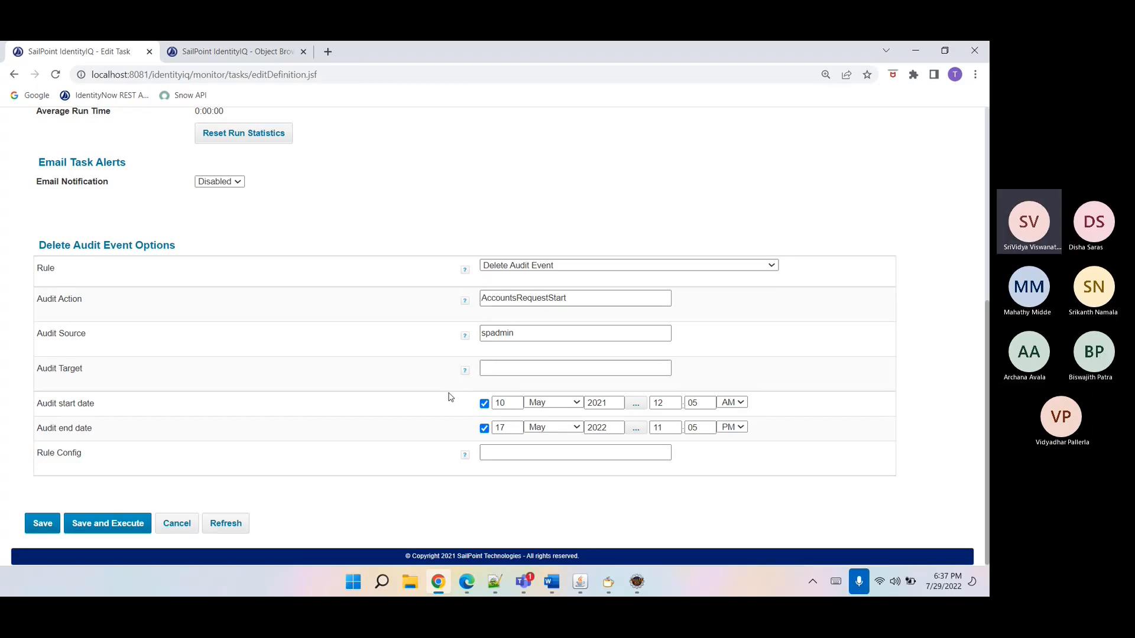
- Reopen the Delete Audit Event task definition XML and examine the arguments in the Inputs section of its signature
left_click(264, 53)
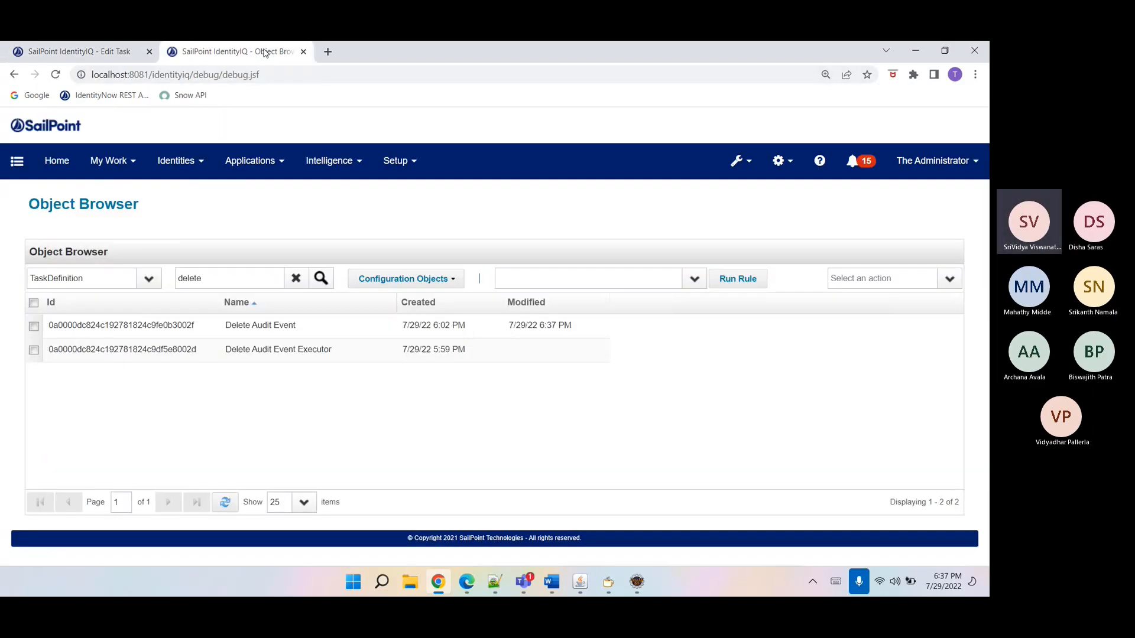
left_click(240, 323)
left_click(443, 396)
key("Down")
key("Down")
key("Down")
key("Down")
key("Down")
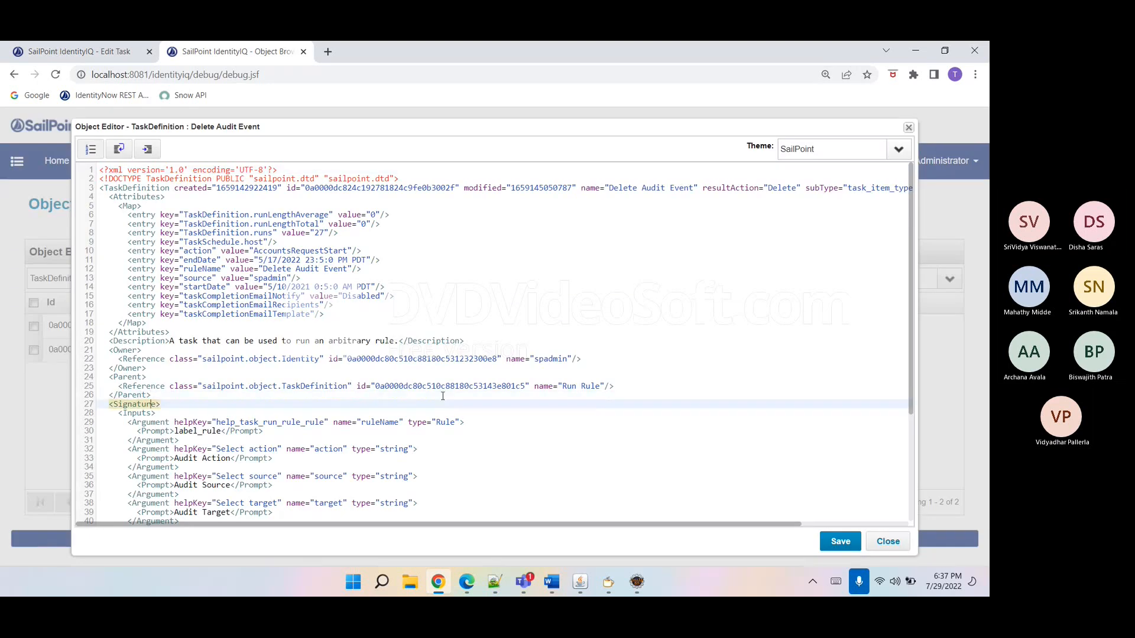
key("Down")
key("Down")
key("Down")
key("Down")
key("Down")
key("Down")
key("Down")
key("Down")
key("Down")
key("Down")
key("Down")
key("Down")
key("Down")
key("Down")
key("Down")
key("Down")
key("Down")
key("Down")
key("Down")
key("Down")
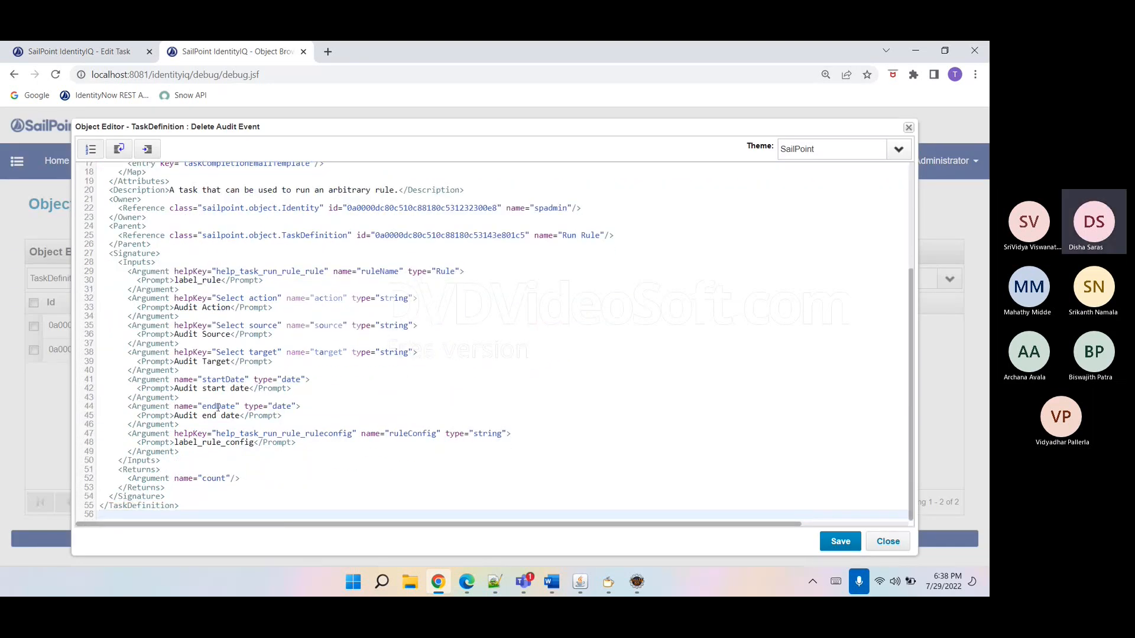
double_click(147, 461)
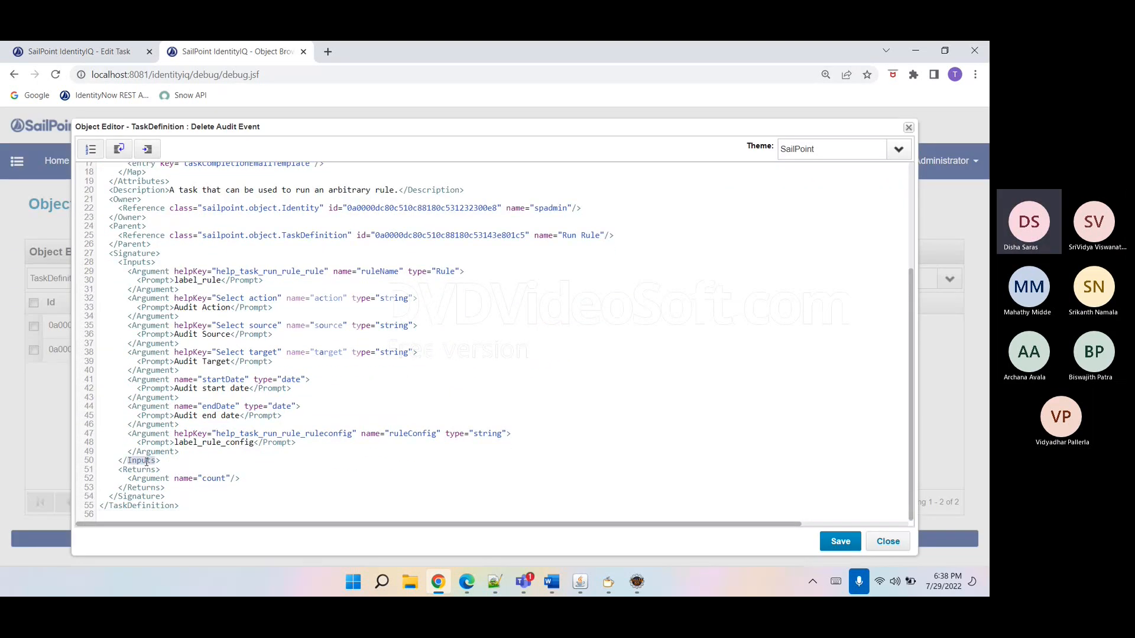
- Examine the Inputs arguments and the count argument under Returns in the task definition's signature, and close the editor
double_click(130, 255)
double_click(133, 262)
double_click(139, 469)
double_click(152, 478)
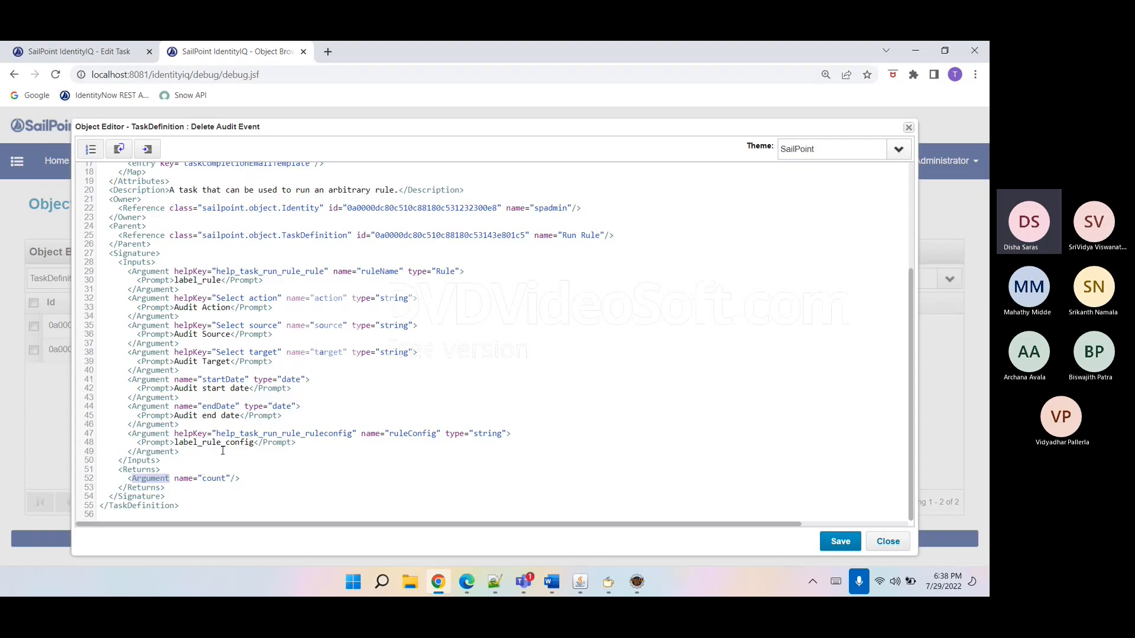
double_click(187, 478)
left_click_drag(126, 269, 218, 464)
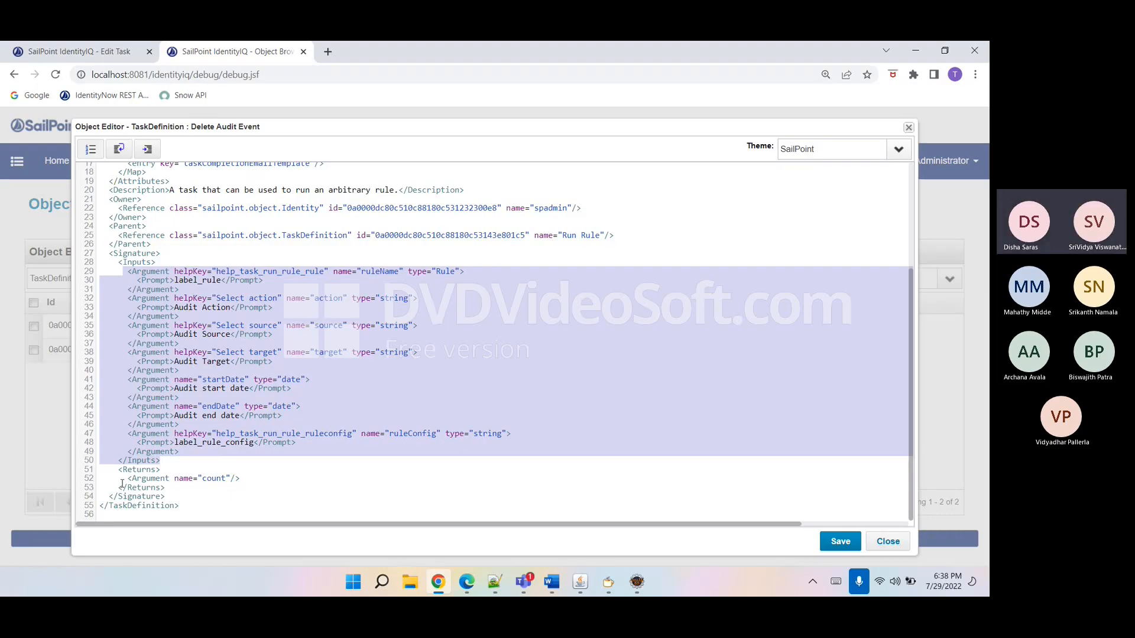
double_click(148, 469)
double_click(151, 478)
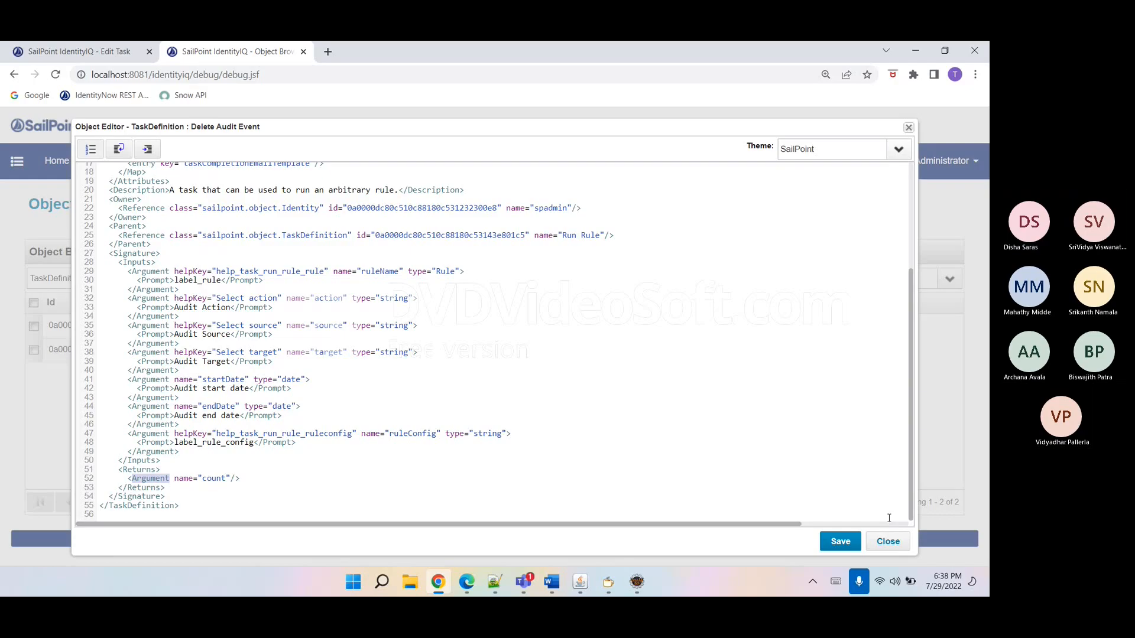
left_click(885, 539)
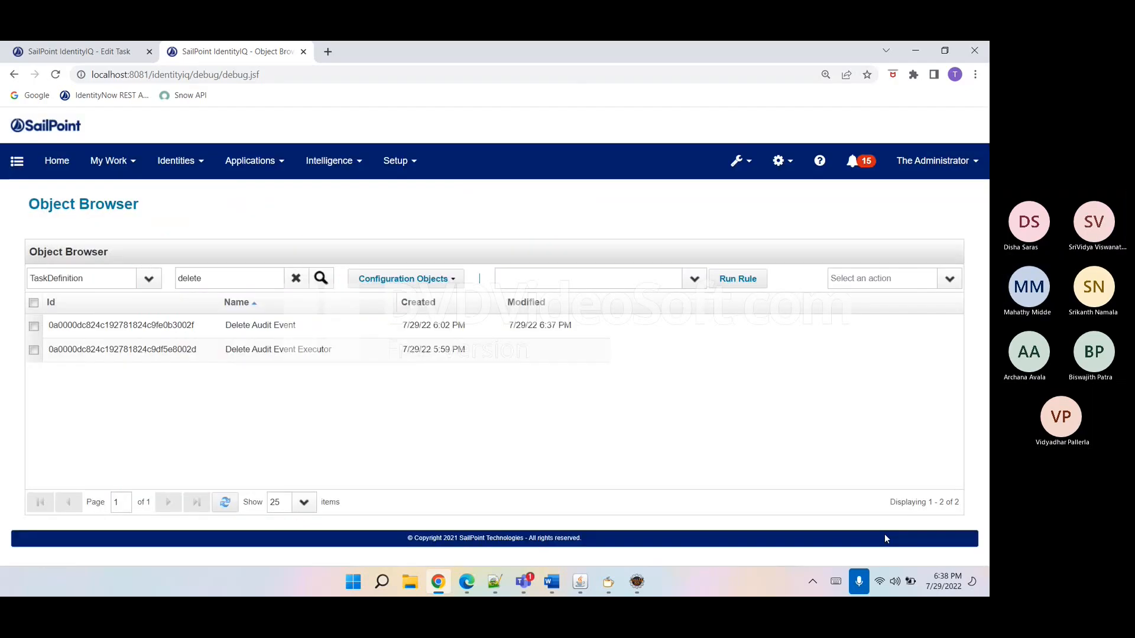
- Save and execute the Delete Audit Event task with its current options, and acknowledge the background execution
left_click(108, 62)
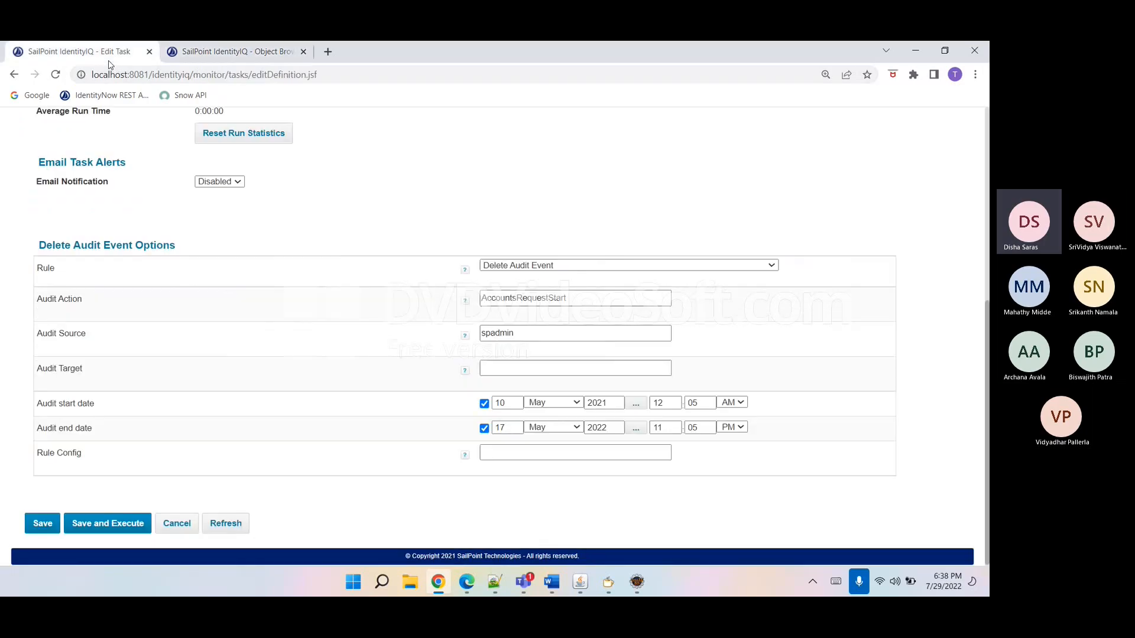
left_click(108, 521)
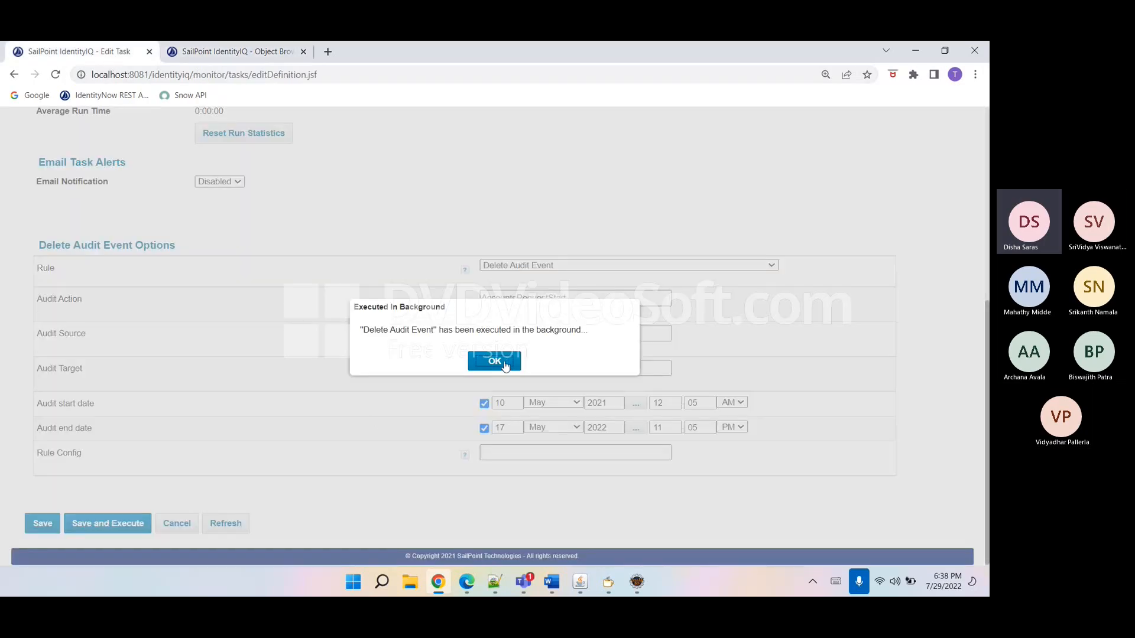
left_click(505, 362)
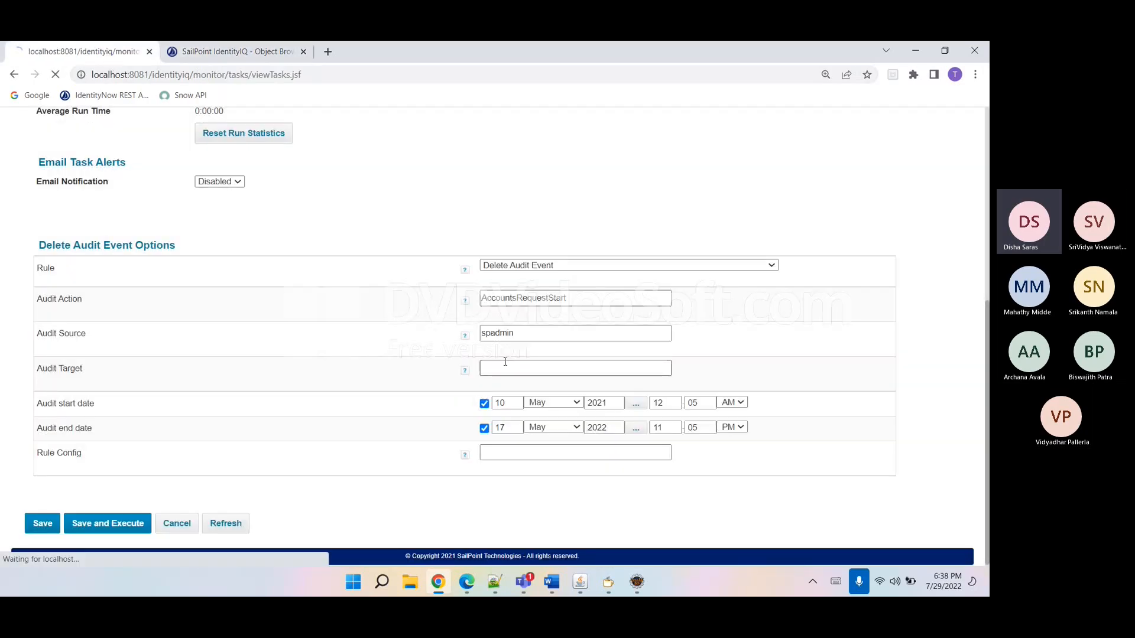
- Open the latest Delete Audit Event task result and check its task name and count attribute
left_click(207, 254)
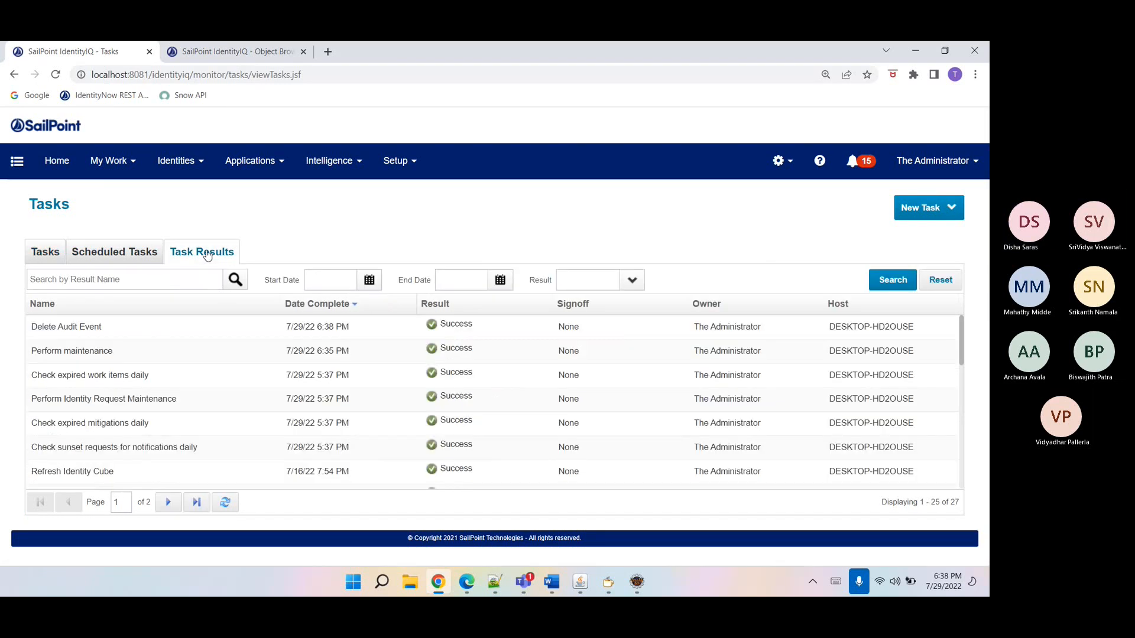
left_click(261, 326)
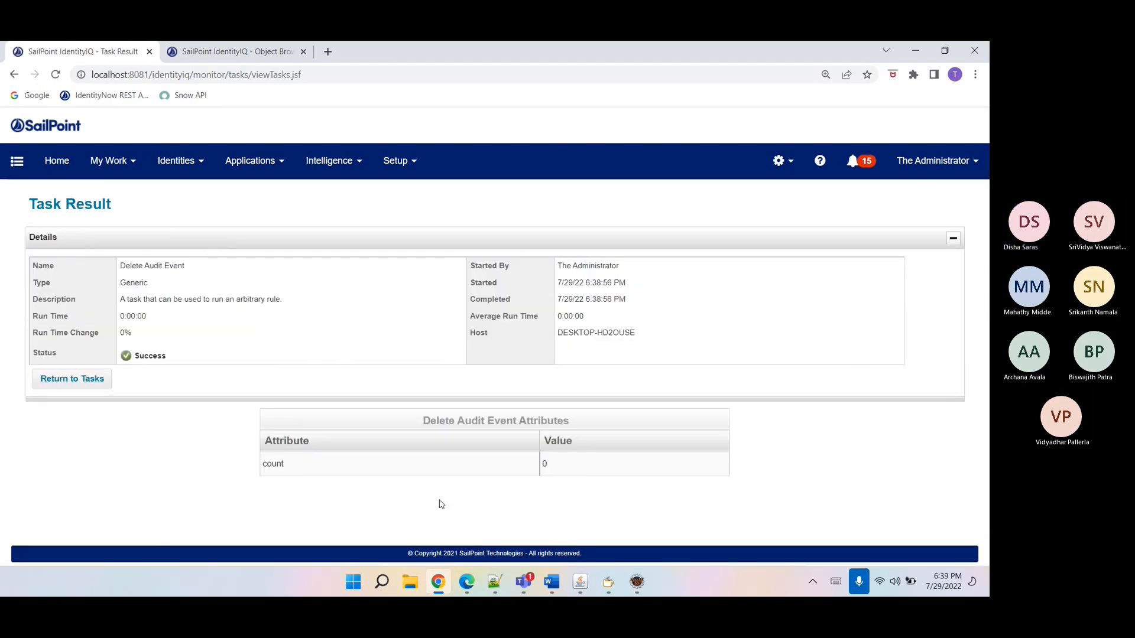
double_click(273, 463)
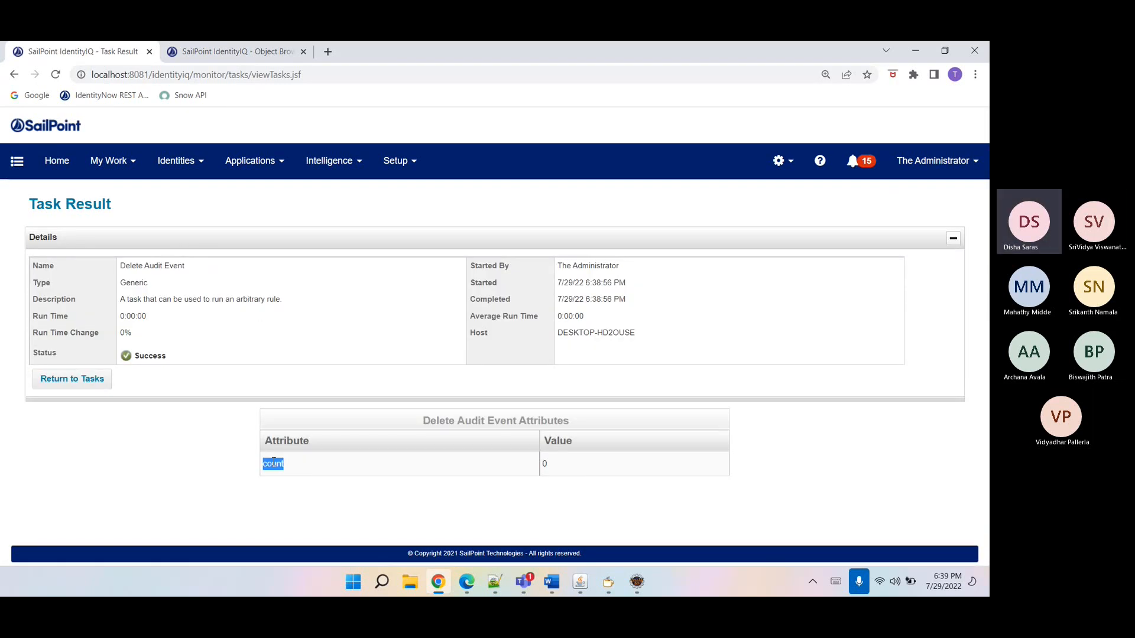
double_click(580, 474)
left_click(319, 472)
double_click(275, 472)
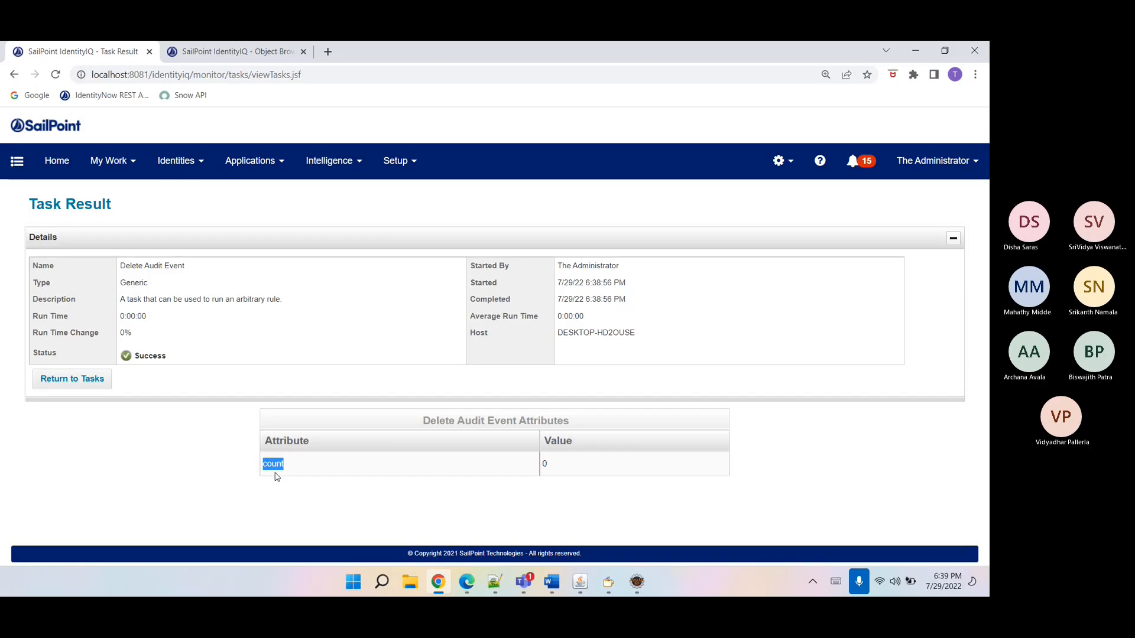
left_click(306, 477)
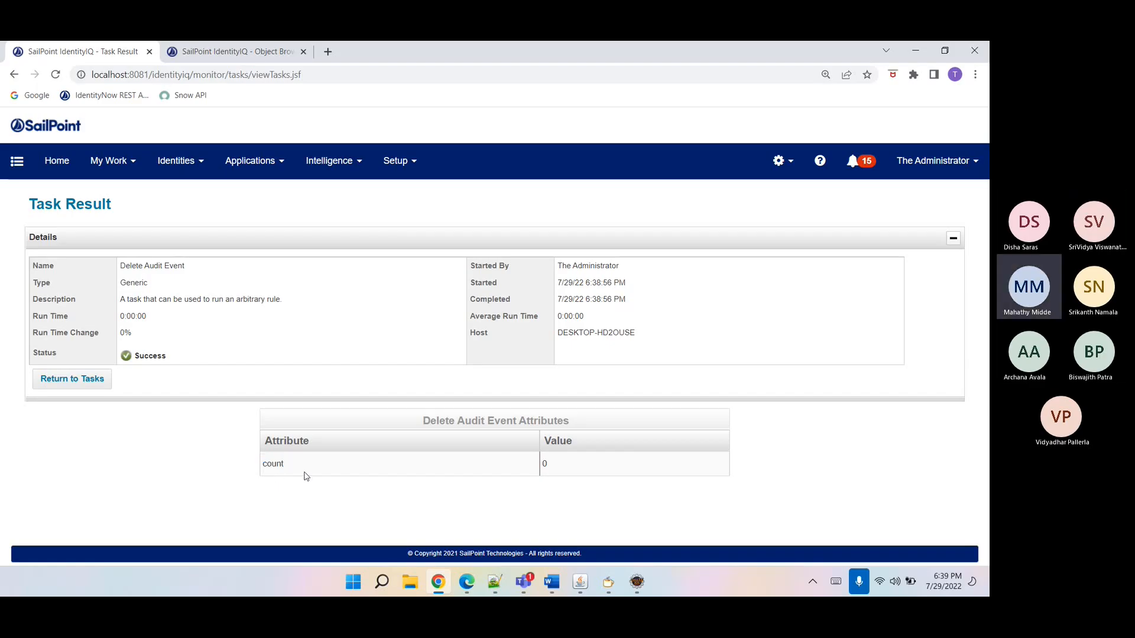
left_click(260, 52)
left_click(114, 49)
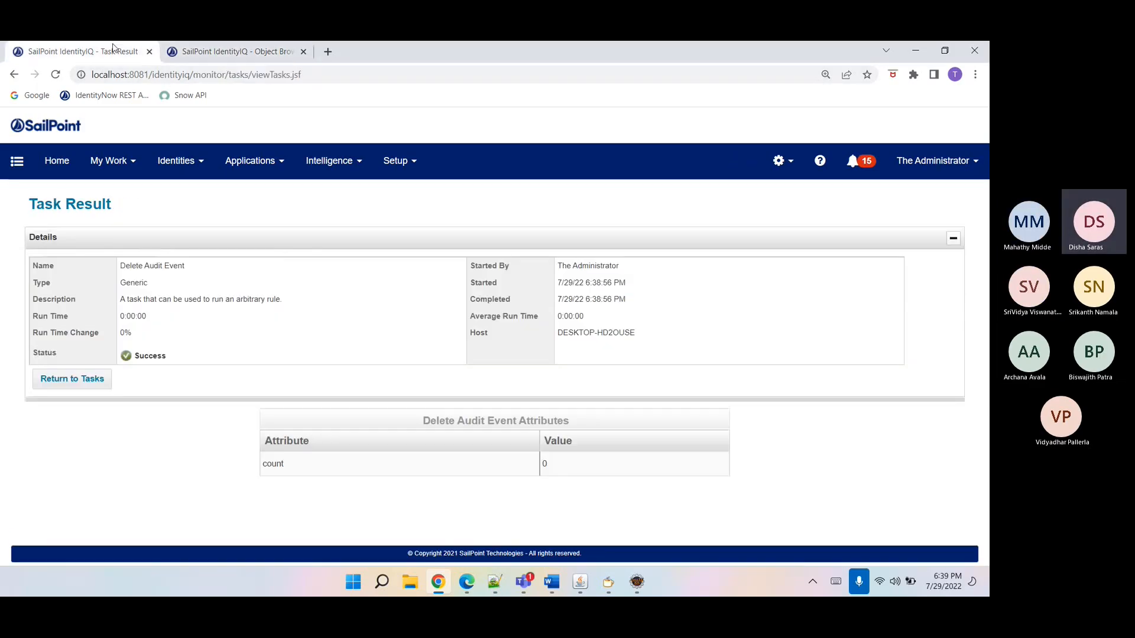
double_click(153, 266)
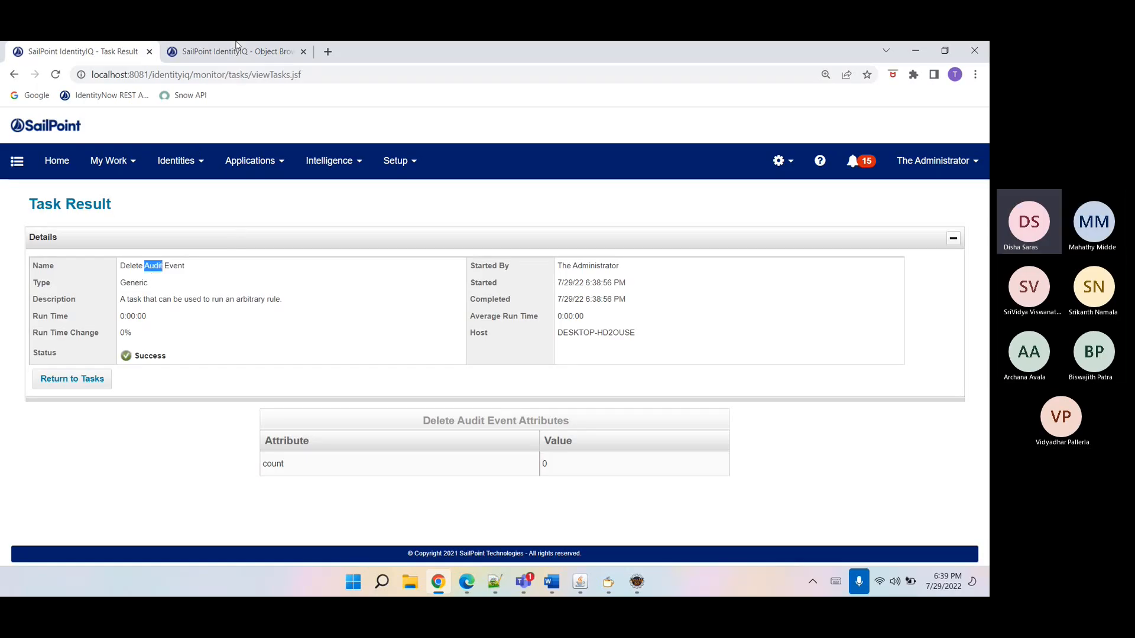
- List the Rule objects in the Object Browser with the "delete" filter and open the Delete Audit Event rule
left_click(236, 51)
left_click(110, 276)
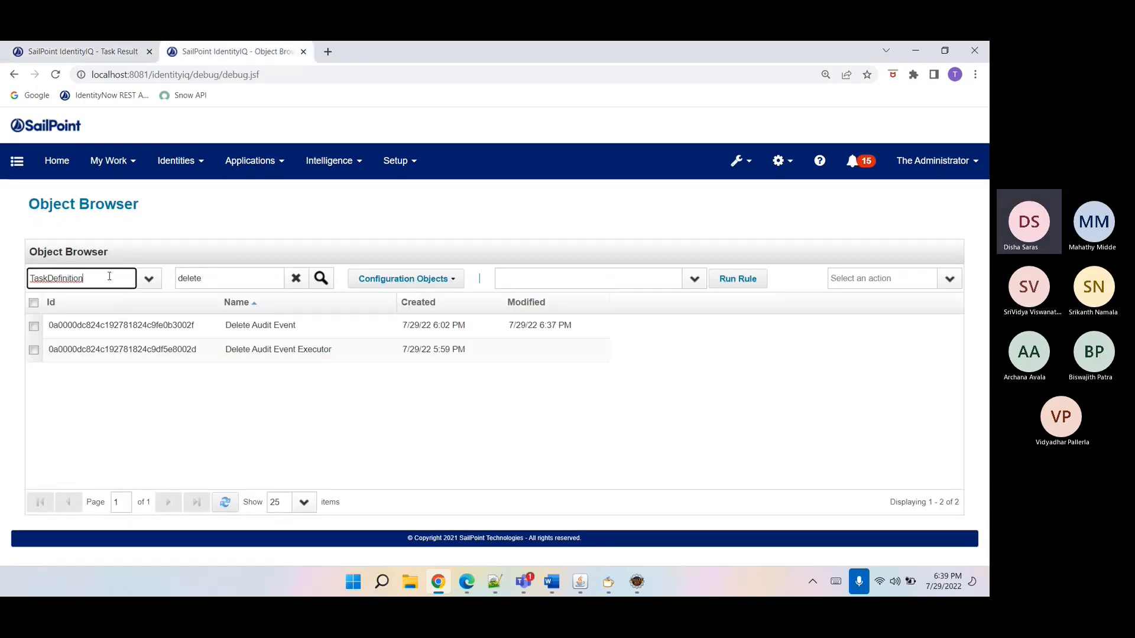
double_click(109, 276)
type("Rule")
key("Tab")
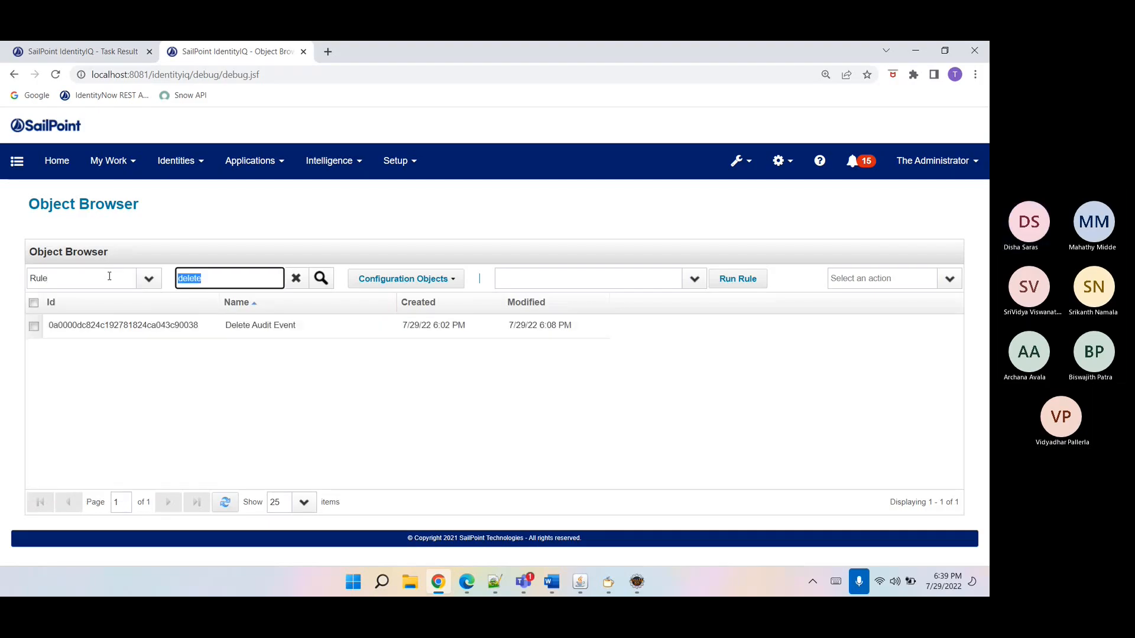
left_click(213, 304)
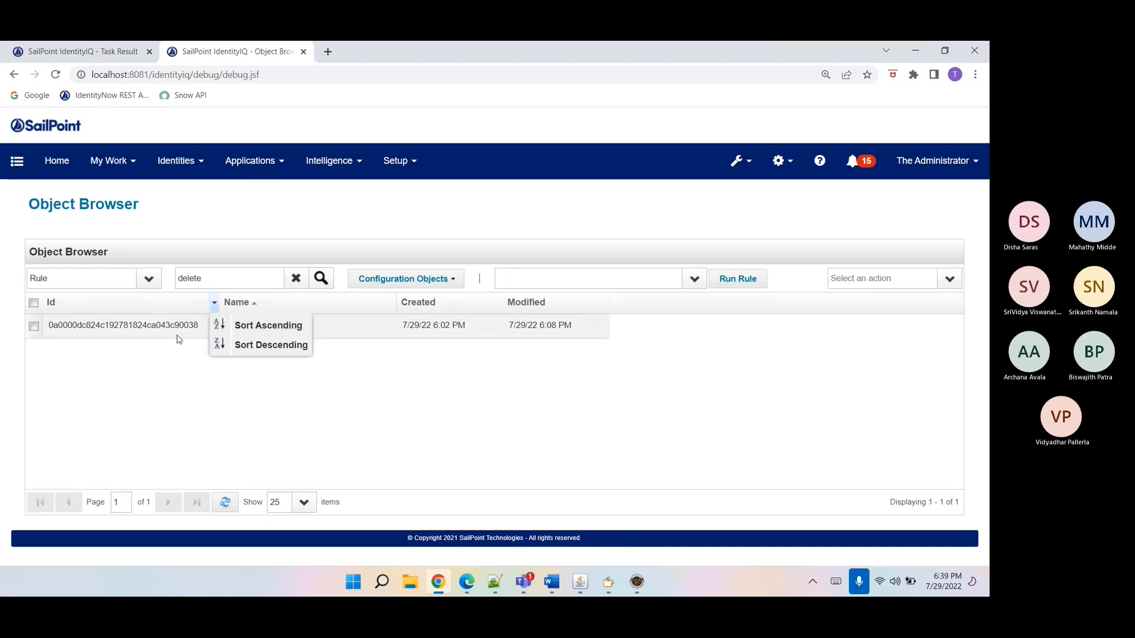
left_click(177, 334)
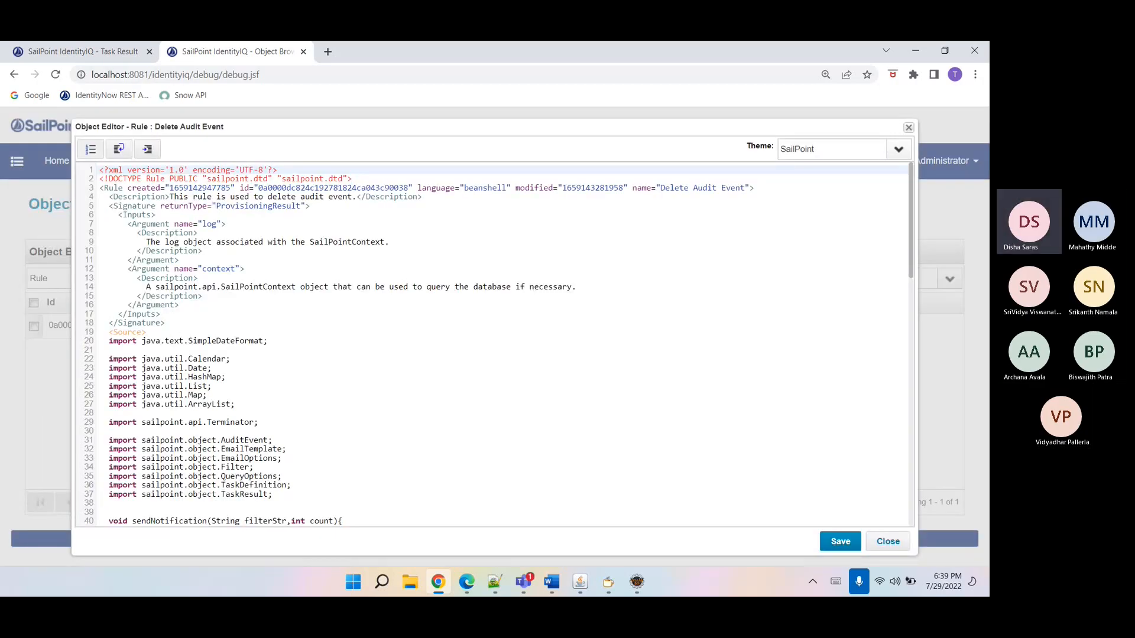
- Examine the rule's log and context arguments, its sendNotification method and the lines that read the task definition
double_click(207, 224)
double_click(222, 268)
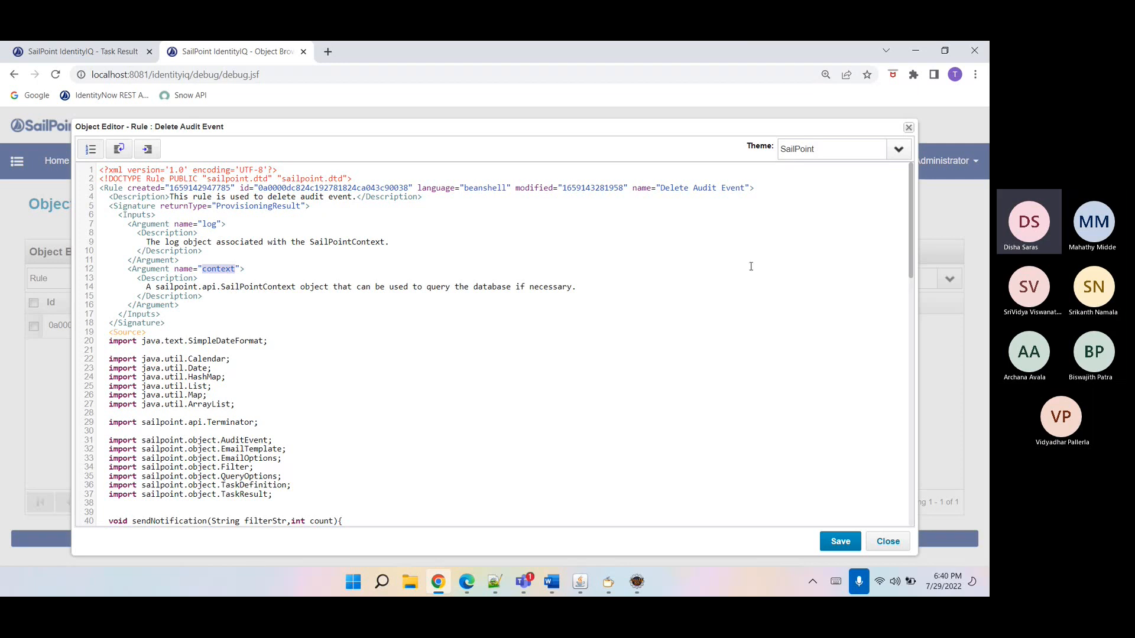
scroll(903, 268, "down", 2)
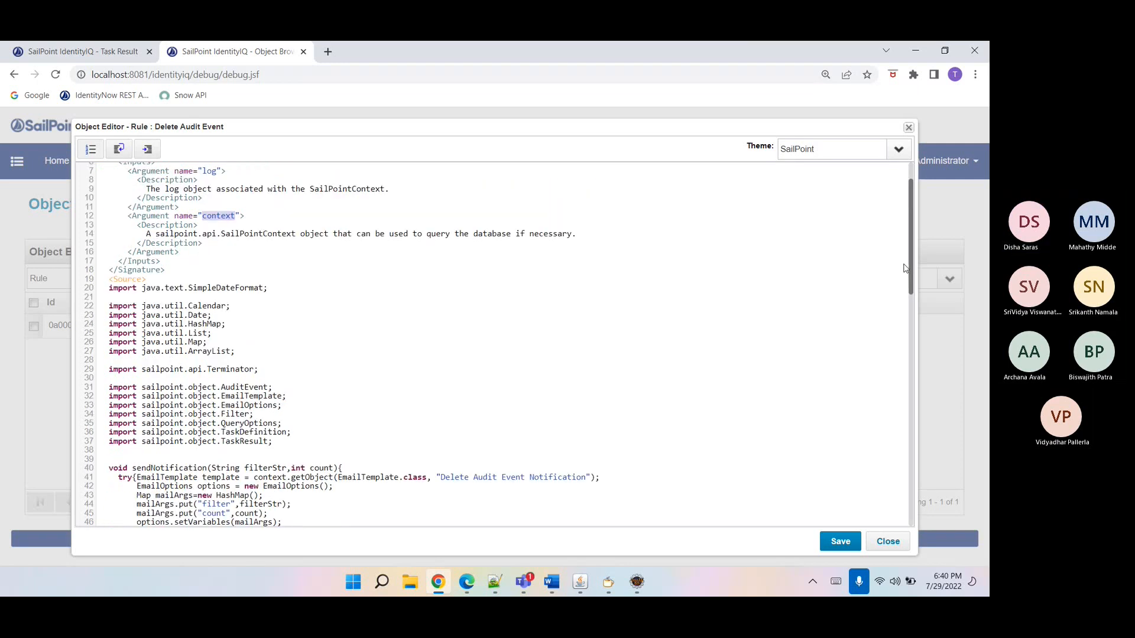
scroll(903, 268, "down", 9)
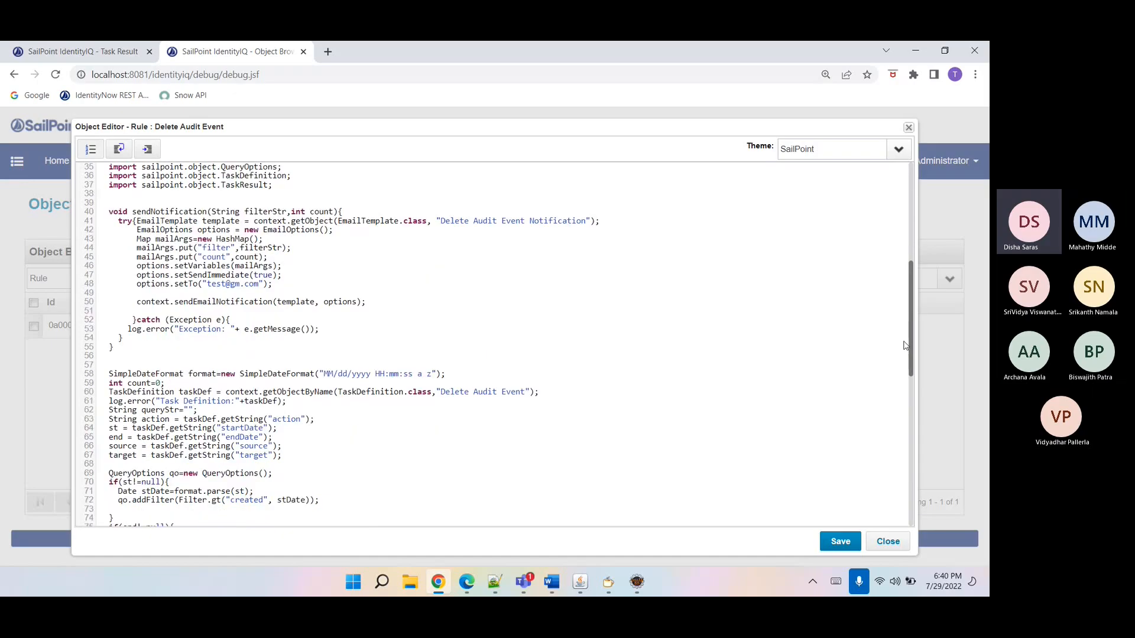
left_click_drag(903, 345, 874, 357)
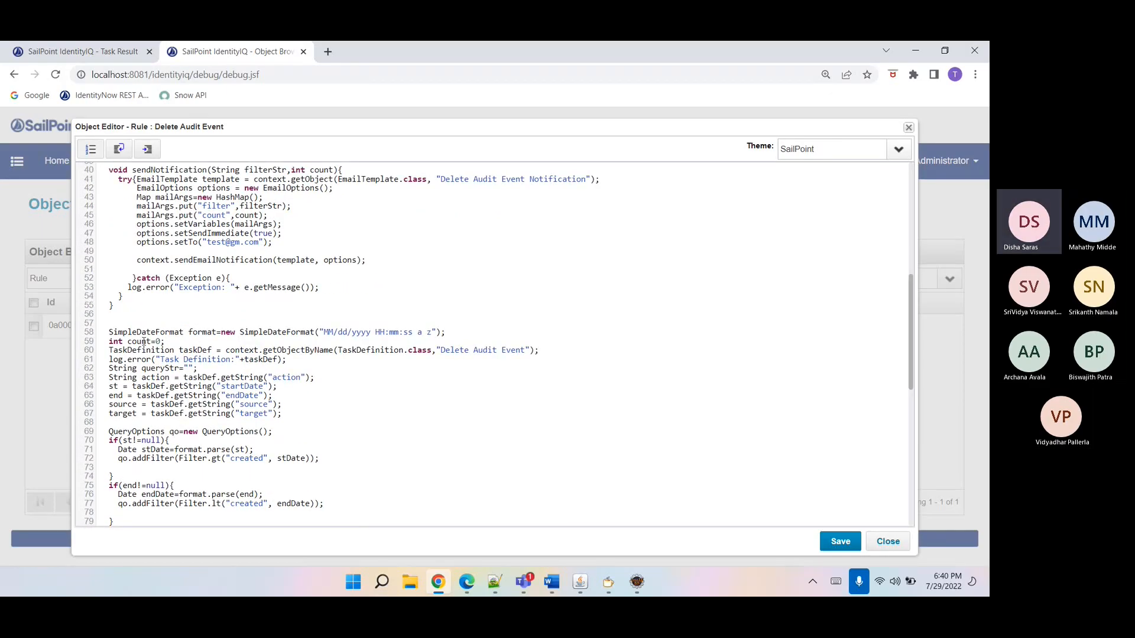
- Compare the task name in the task result with the name passed to getObjectByName in the rule's TaskDefinition line
left_click(89, 54)
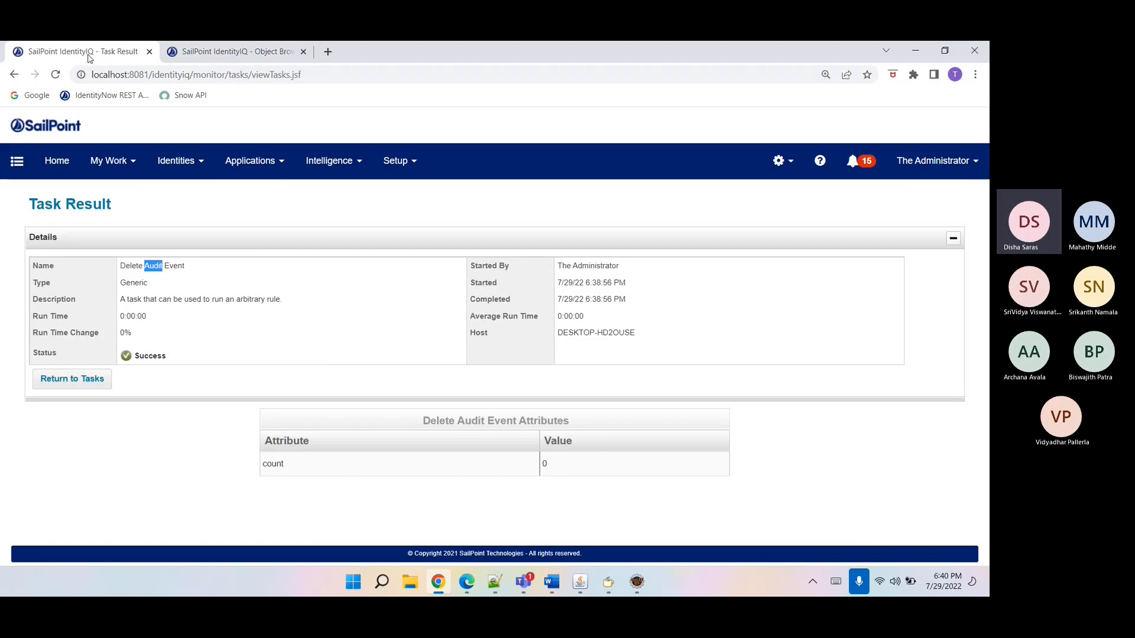
double_click(156, 255)
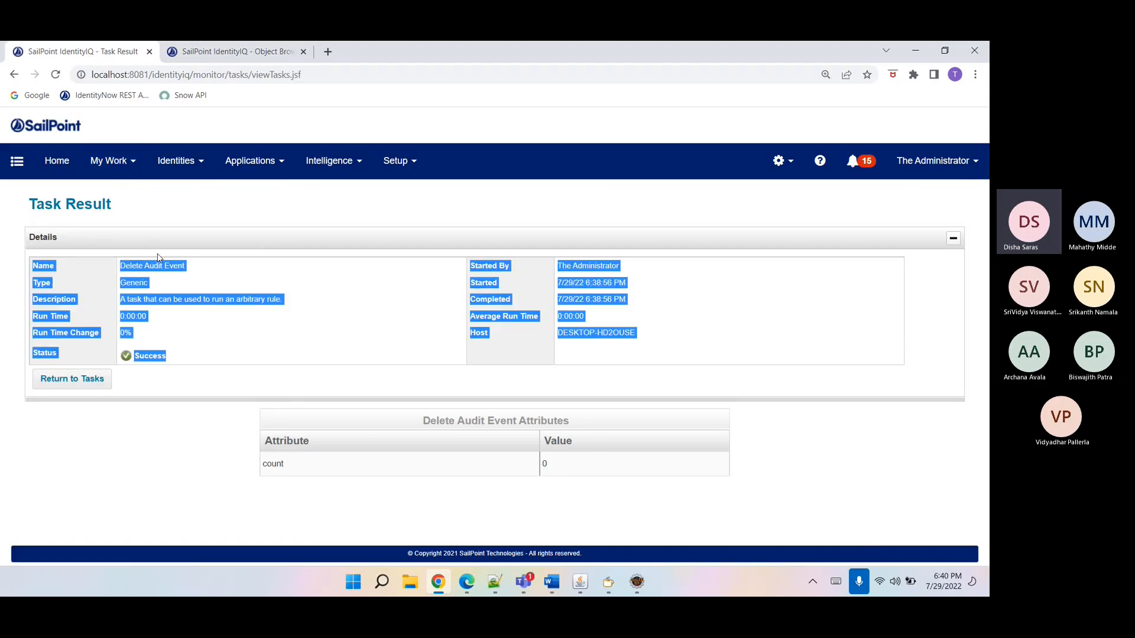
left_click(255, 54)
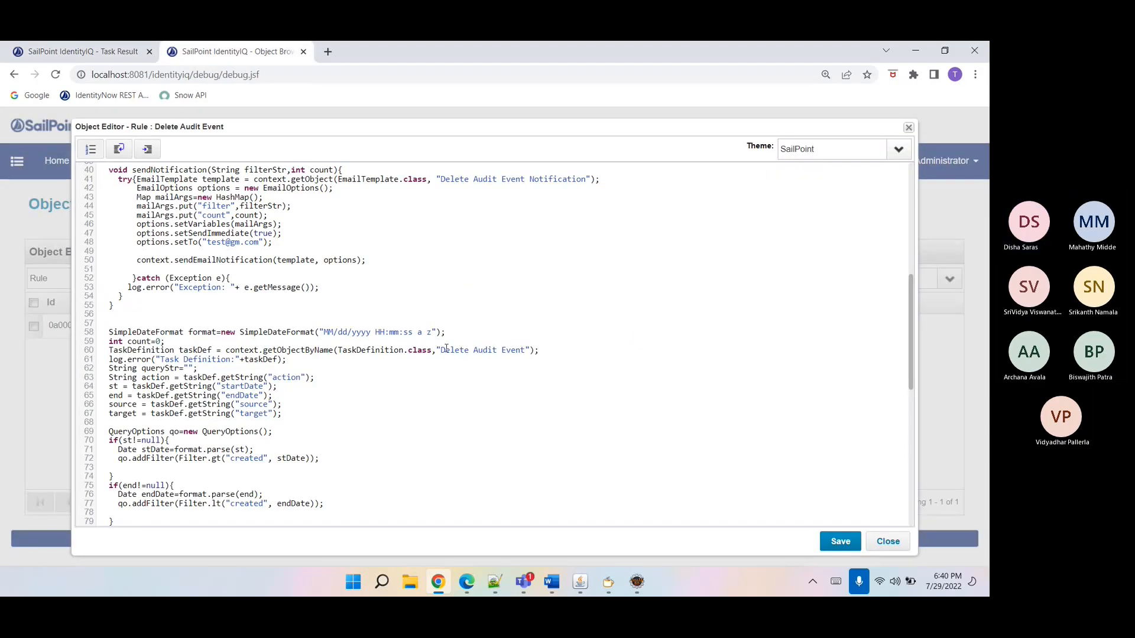
left_click_drag(440, 350, 525, 351)
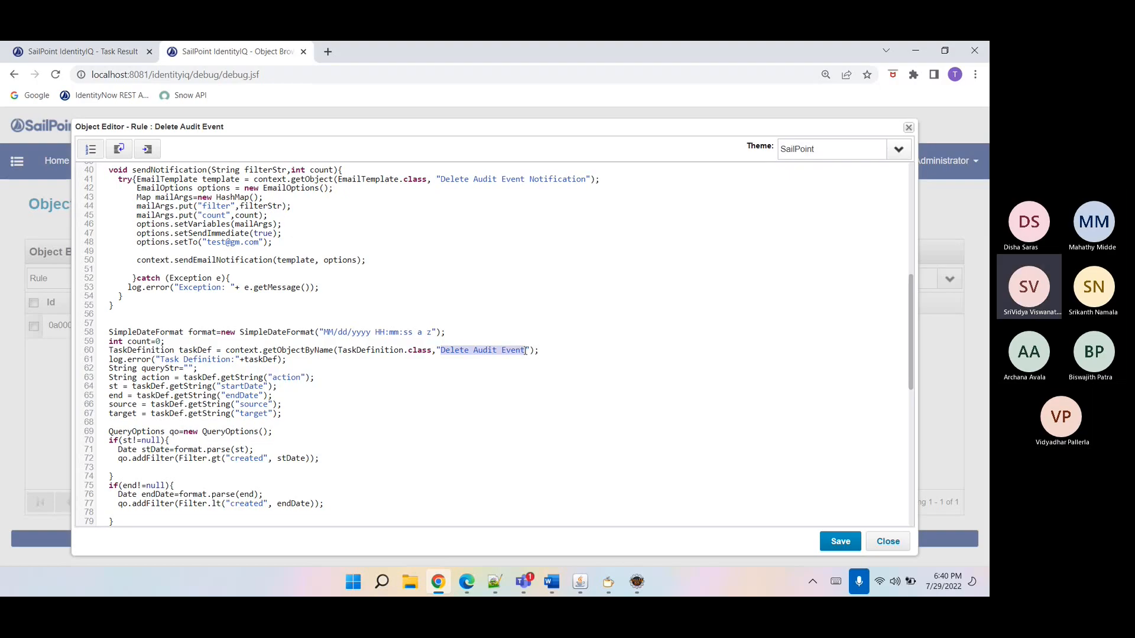
left_click(165, 352)
double_click(165, 353)
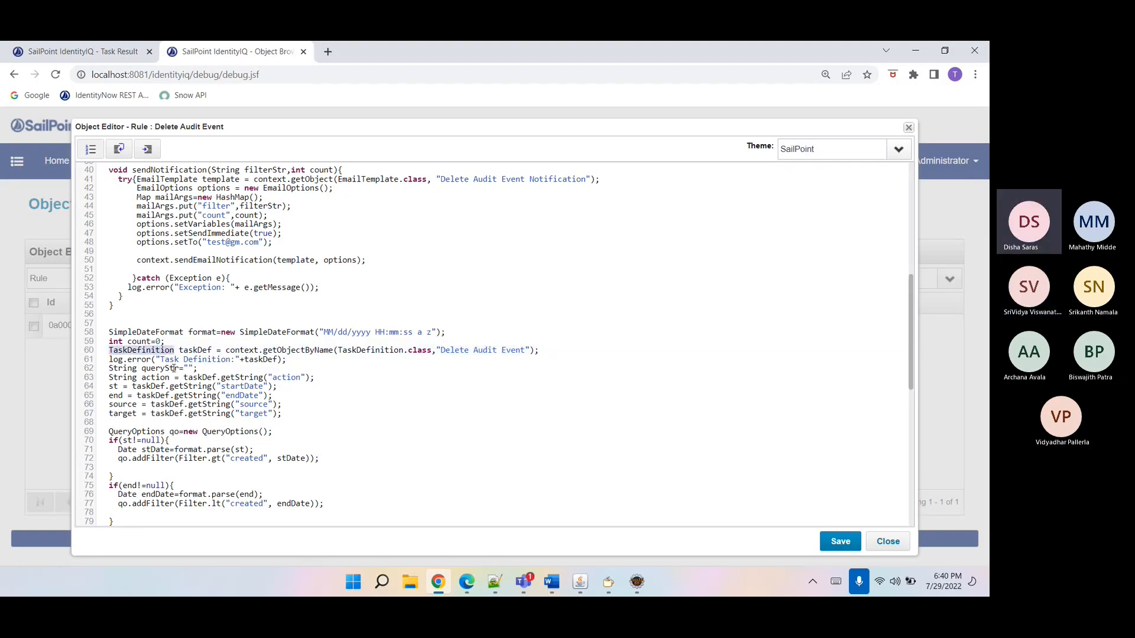
- Return to the task list, search for "delete", open the Delete Audit Event task and check its Audit Action option
left_click(83, 51)
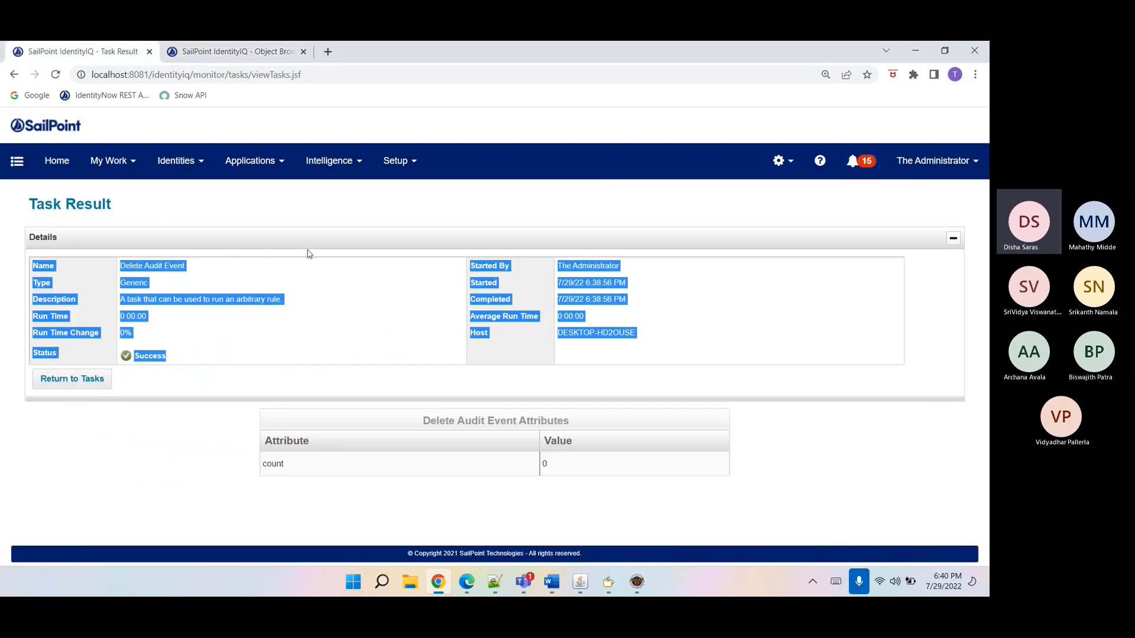
left_click(101, 383)
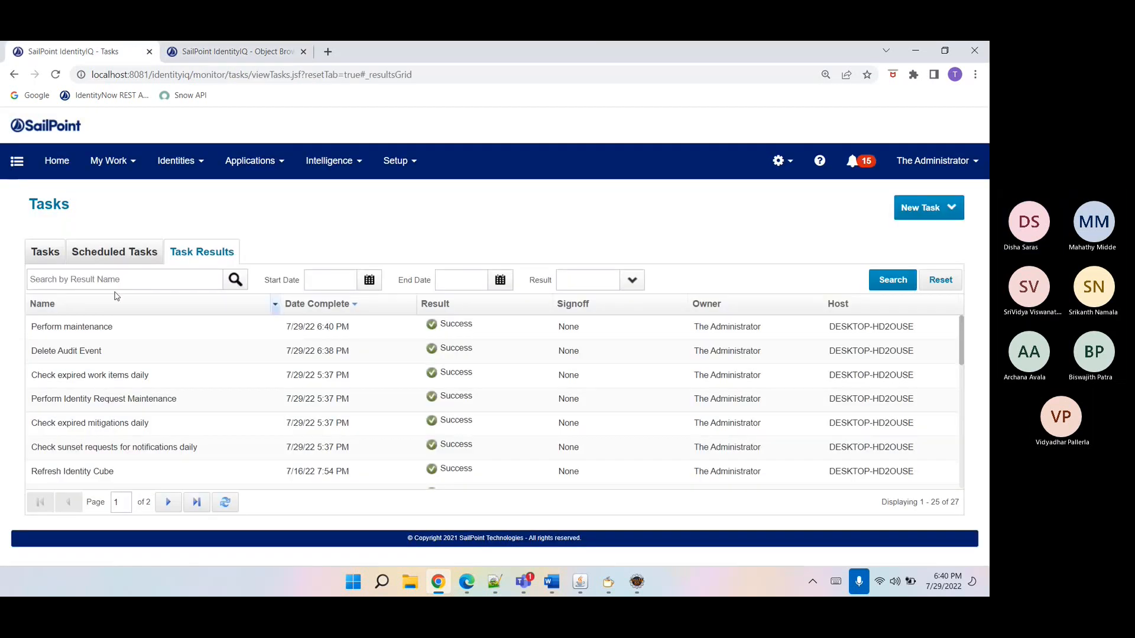
left_click(46, 251)
left_click(53, 277)
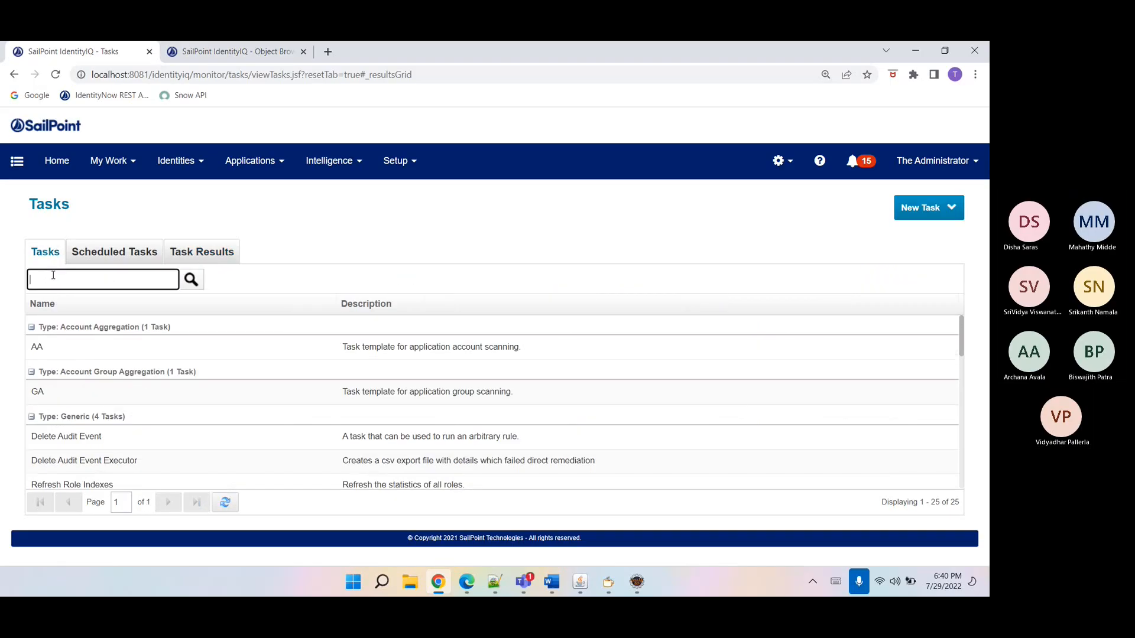
type("delete")
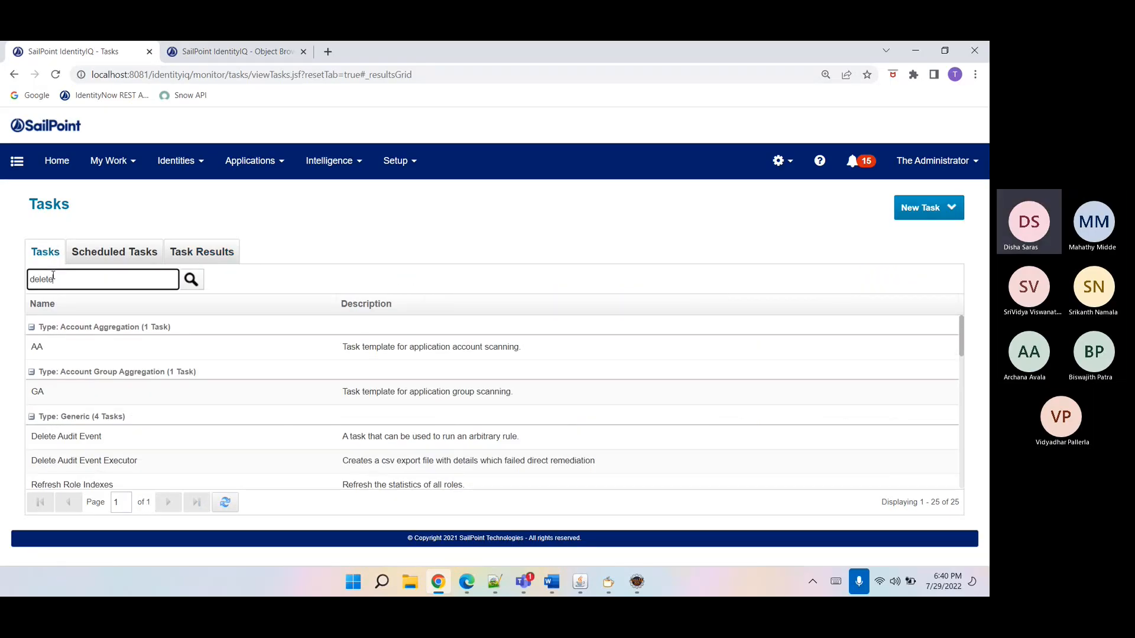
double_click(70, 346)
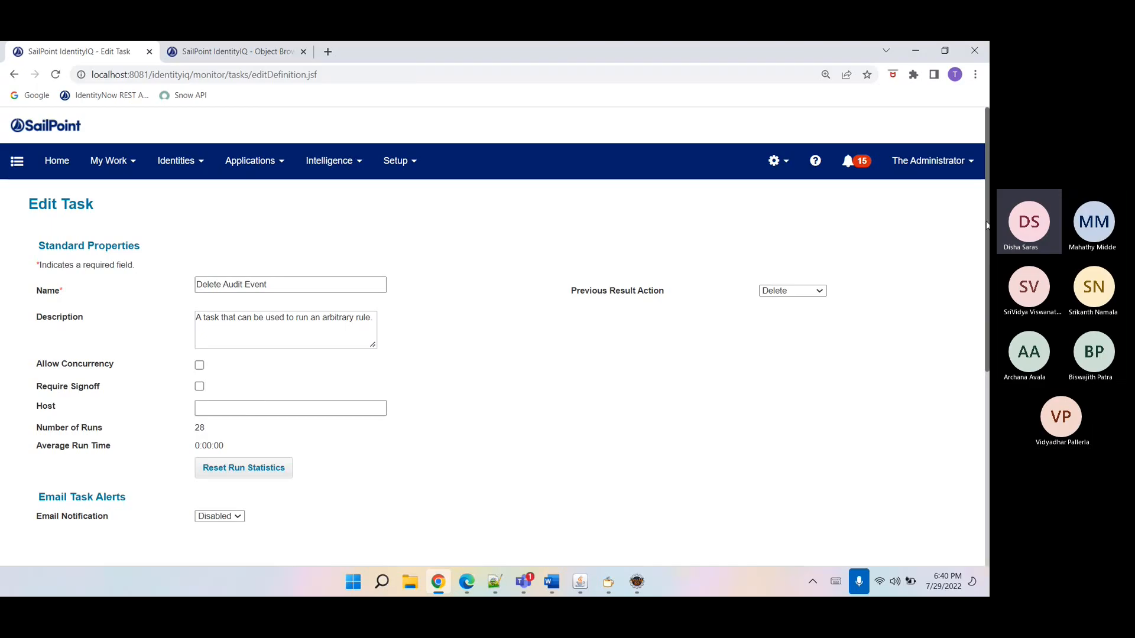
scroll(986, 226, "down", 6)
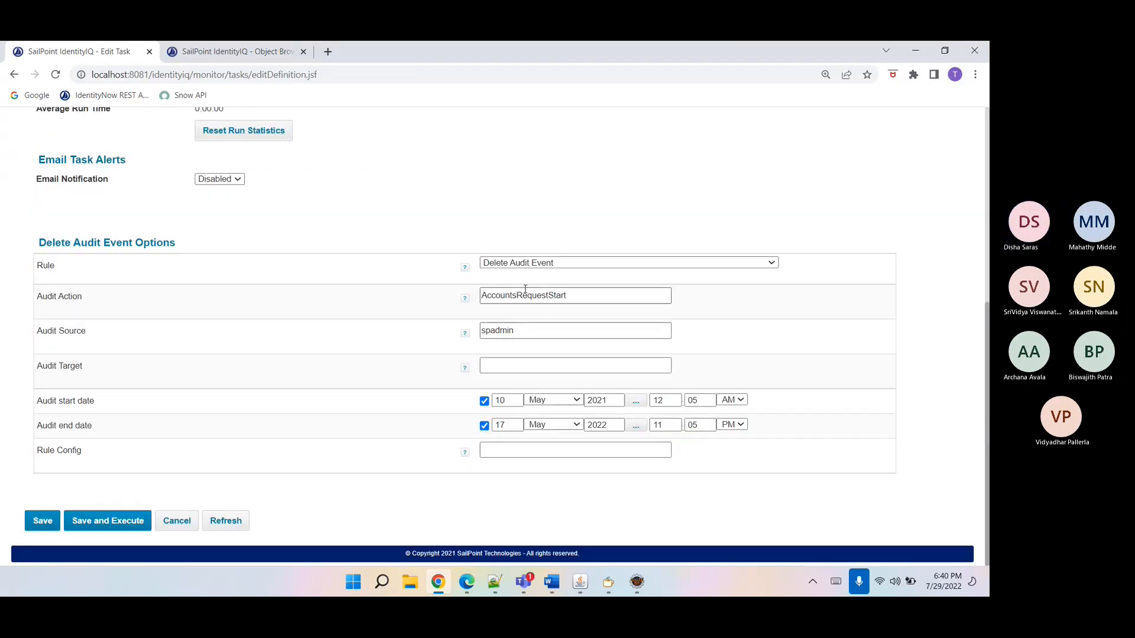
double_click(524, 292)
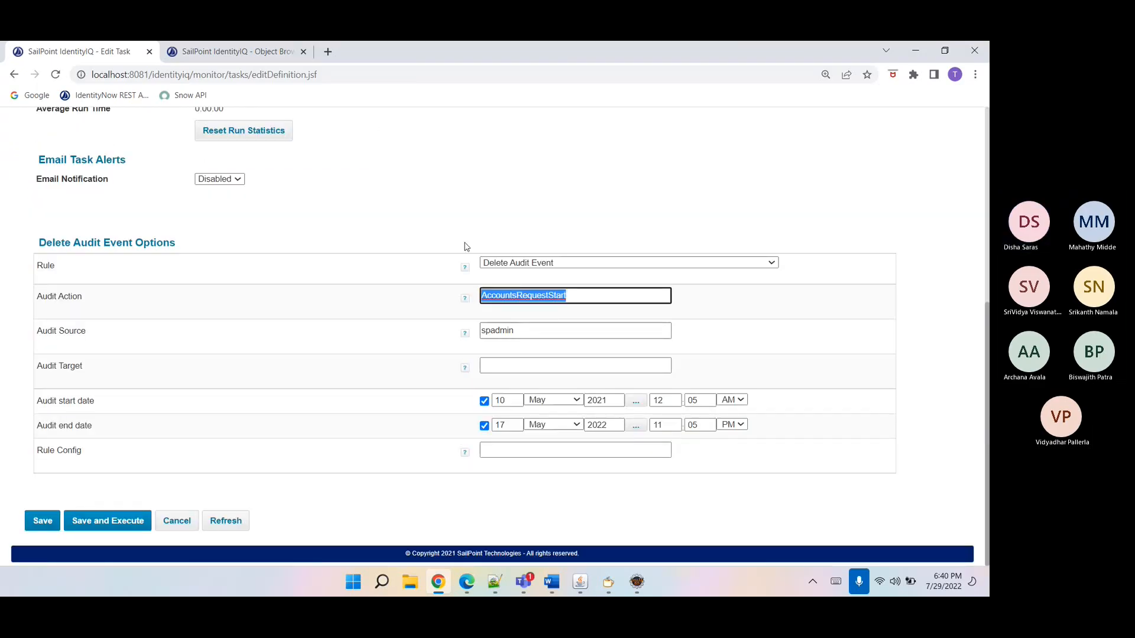
- In a duplicate Object Browser tab, list the TaskDefinition objects with the "de" filter and open Delete Audit Event
right_click(230, 54)
left_click(269, 149)
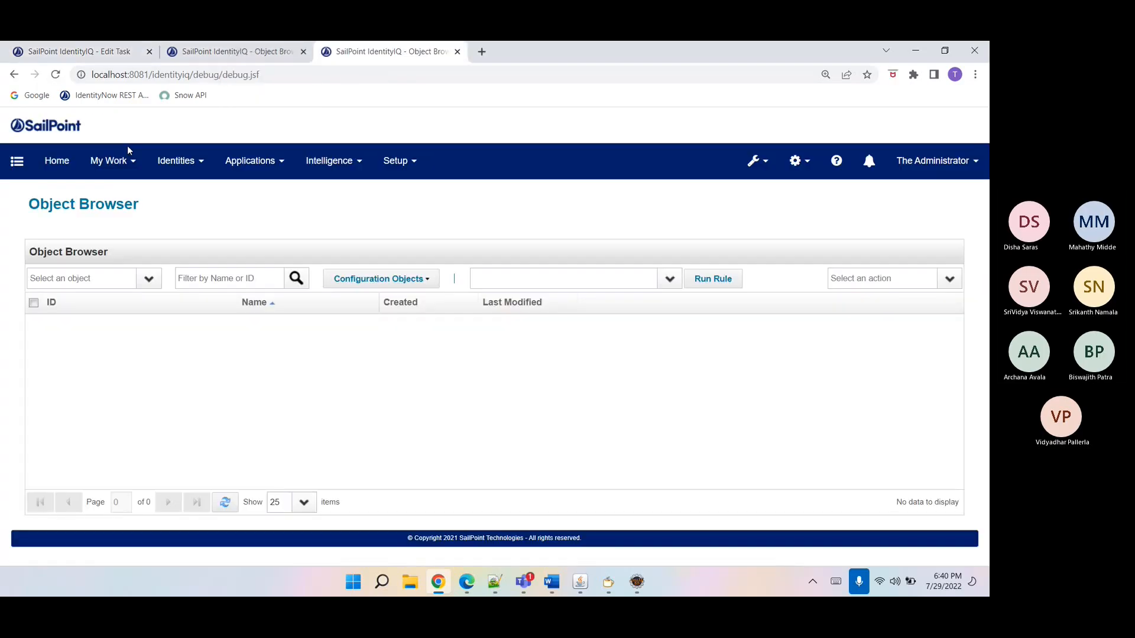
left_click(104, 272)
type("TaskDefinition")
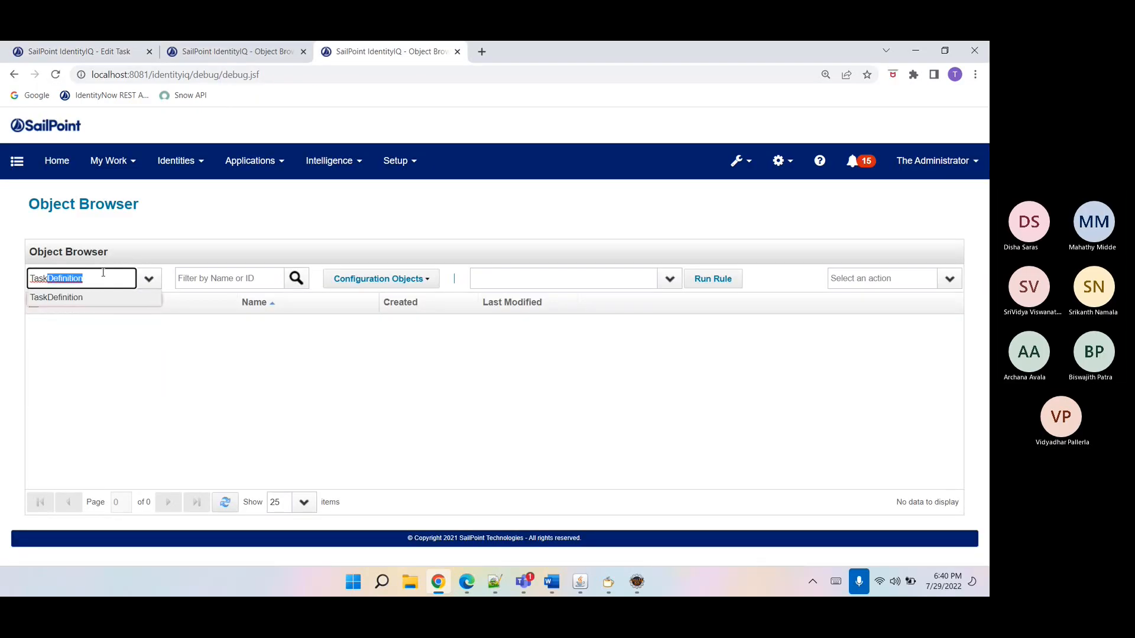
key("Return")
key("Tab")
type("de")
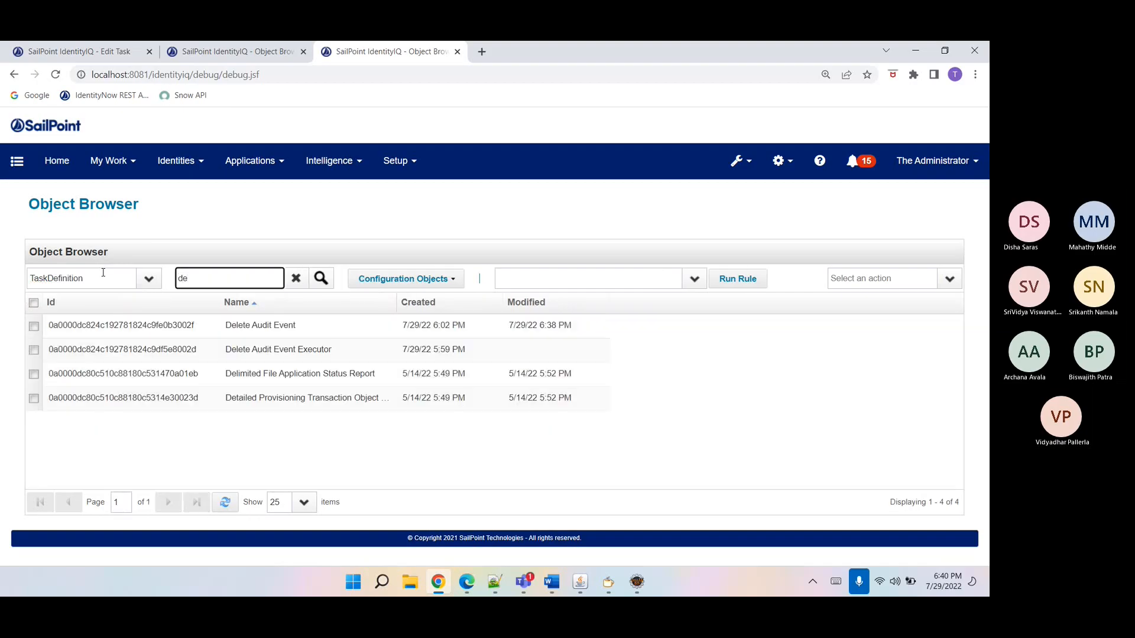
left_click(168, 326)
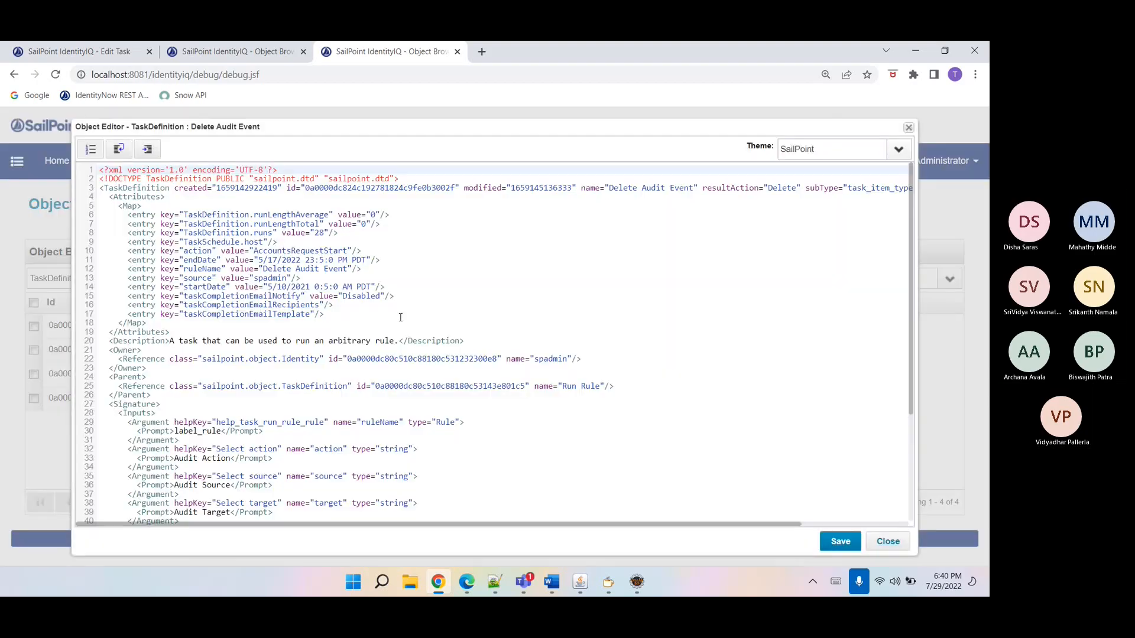
- Examine the action, endDate, ruleName, source and startDate entries in the task definition's attribute map
left_click(400, 317)
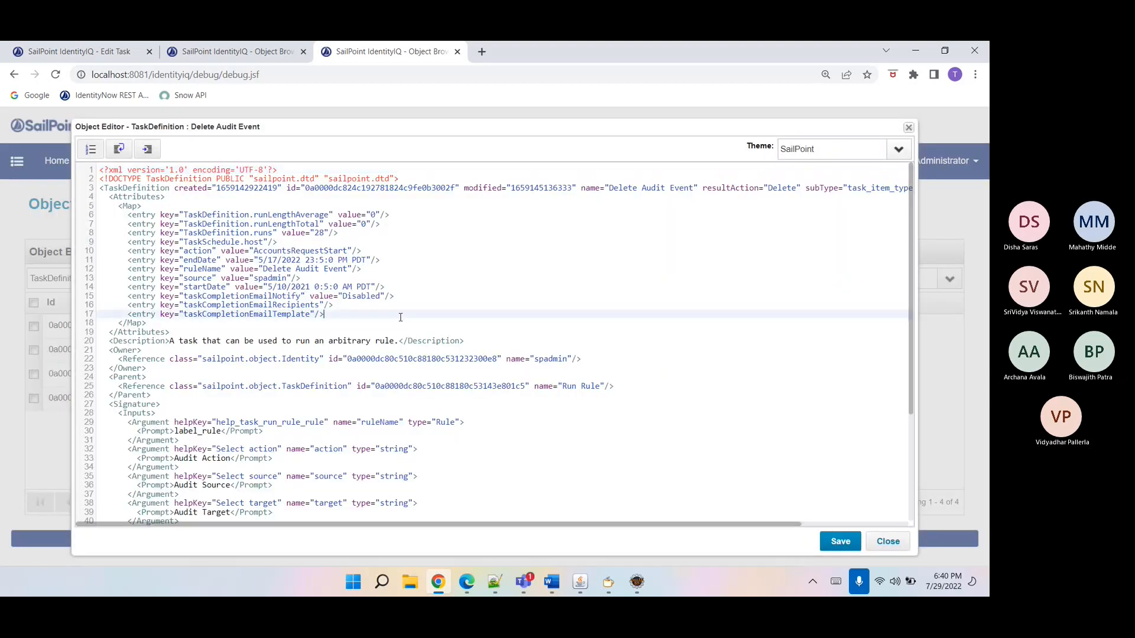
double_click(195, 260)
double_click(192, 253)
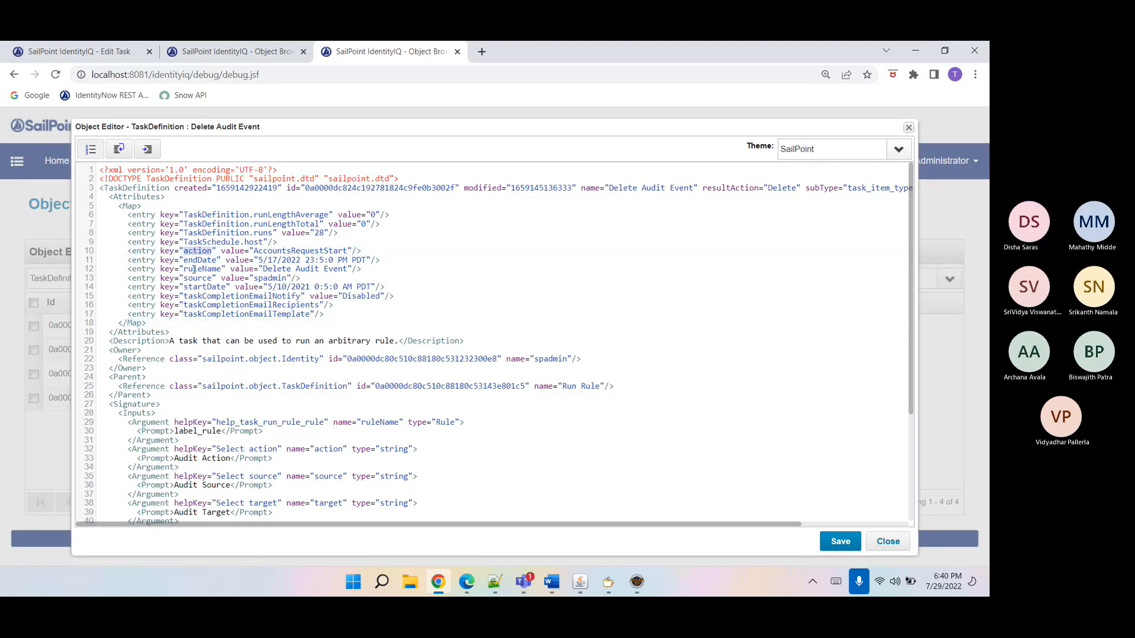
double_click(193, 270)
double_click(196, 279)
left_click(204, 288)
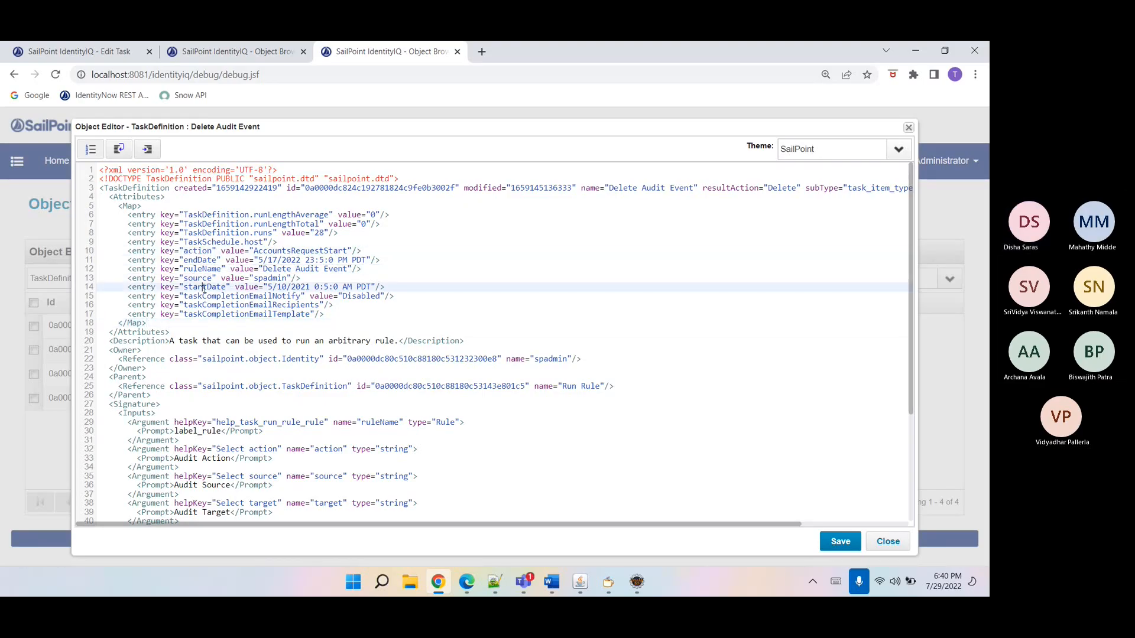
double_click(204, 288)
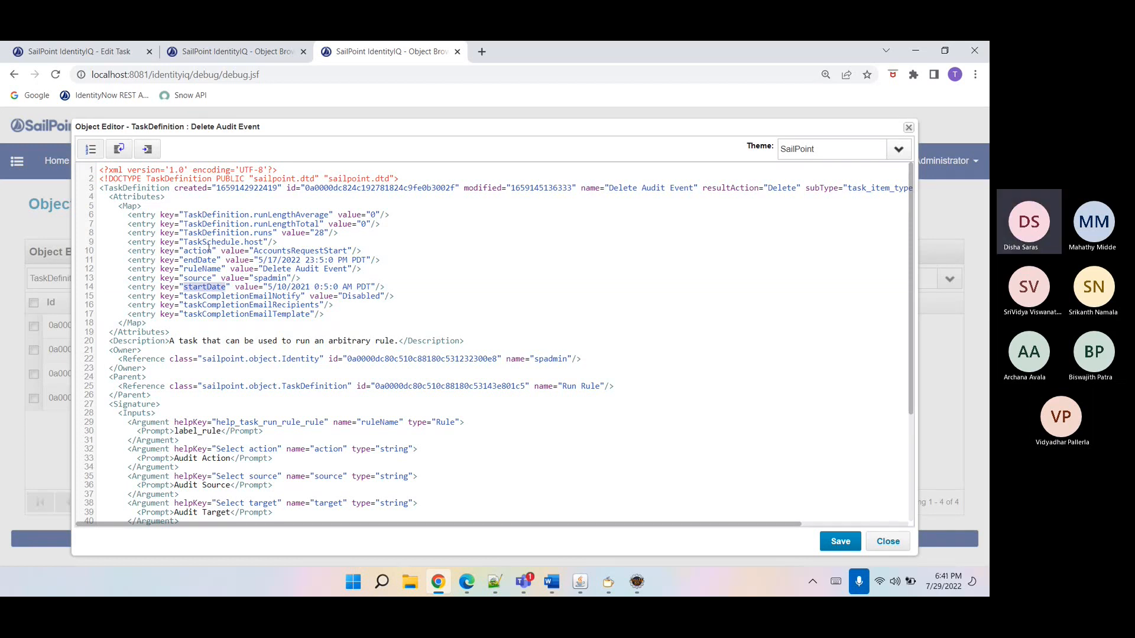
left_click(211, 251)
- Return to the Delete Audit Event rule and examine how taskDef.getString reads the action, dates, source and target
left_click(263, 59)
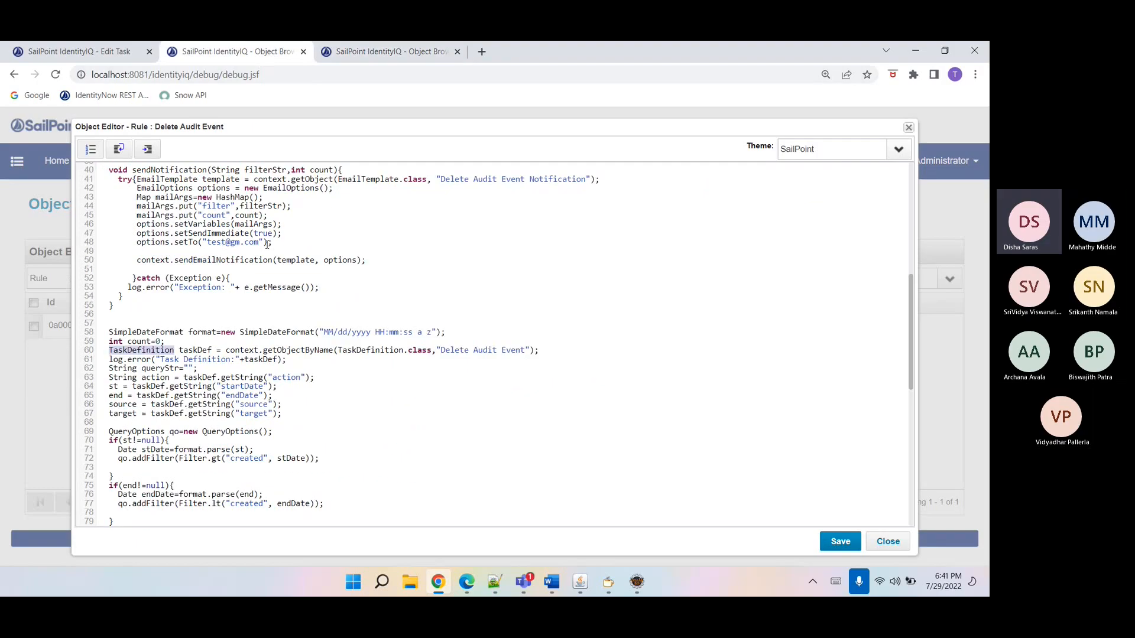
left_click(251, 353)
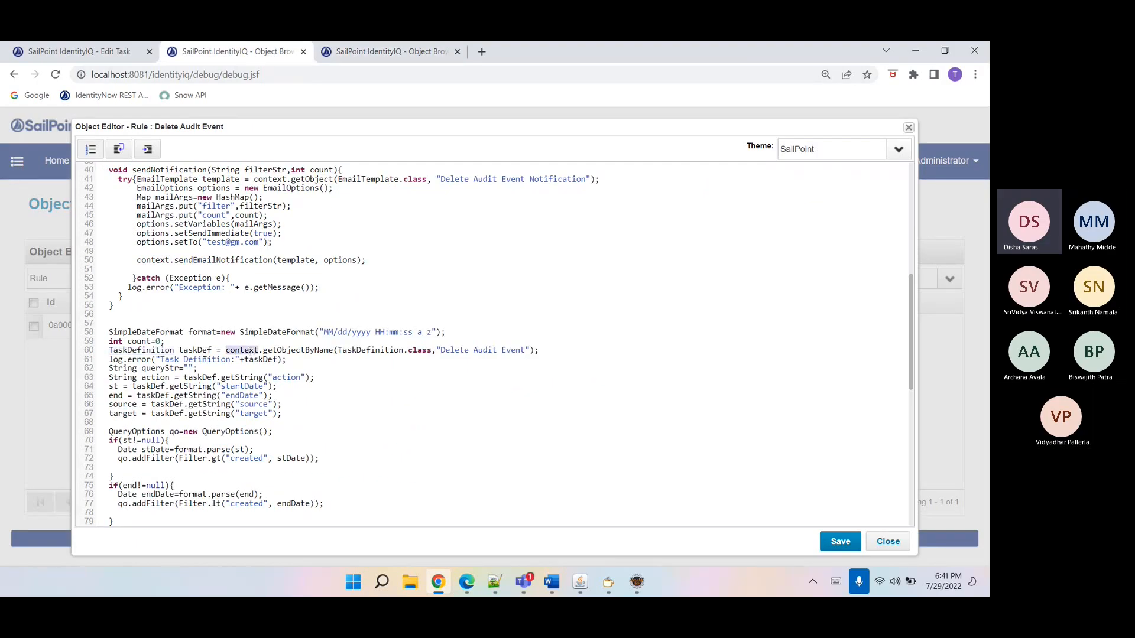
left_click(201, 351)
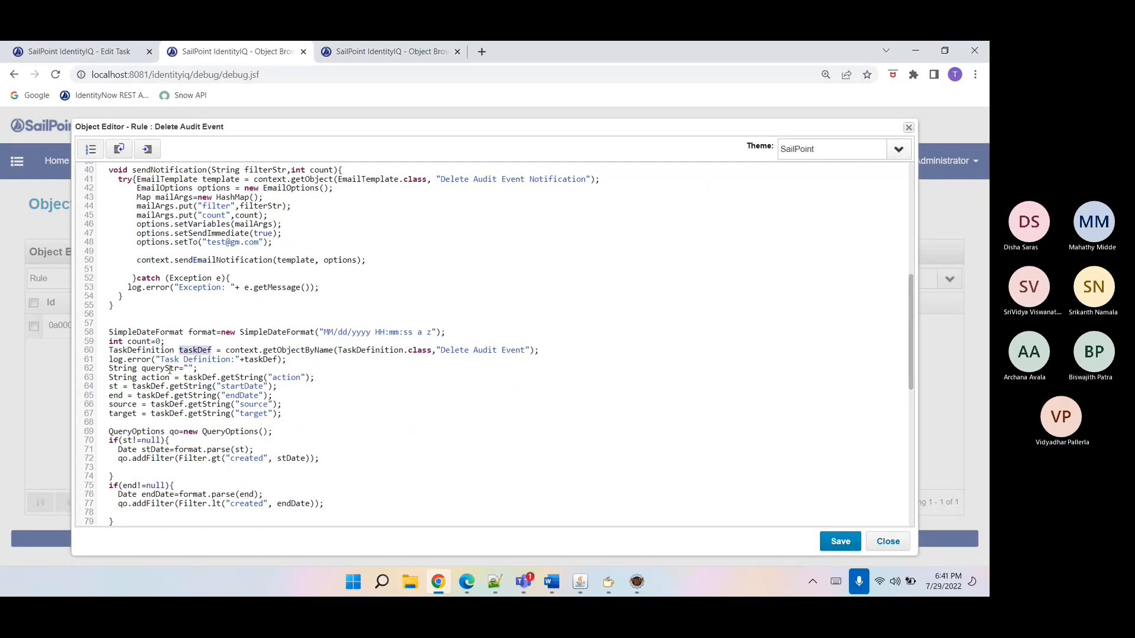
left_click(196, 379)
left_click(246, 378)
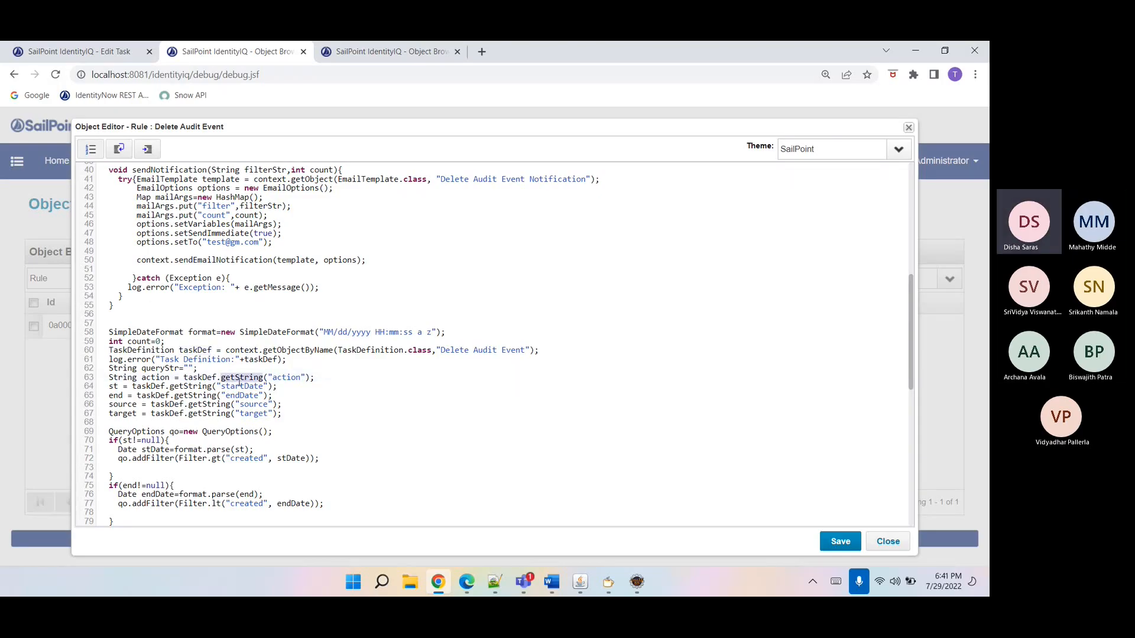
left_click(183, 396)
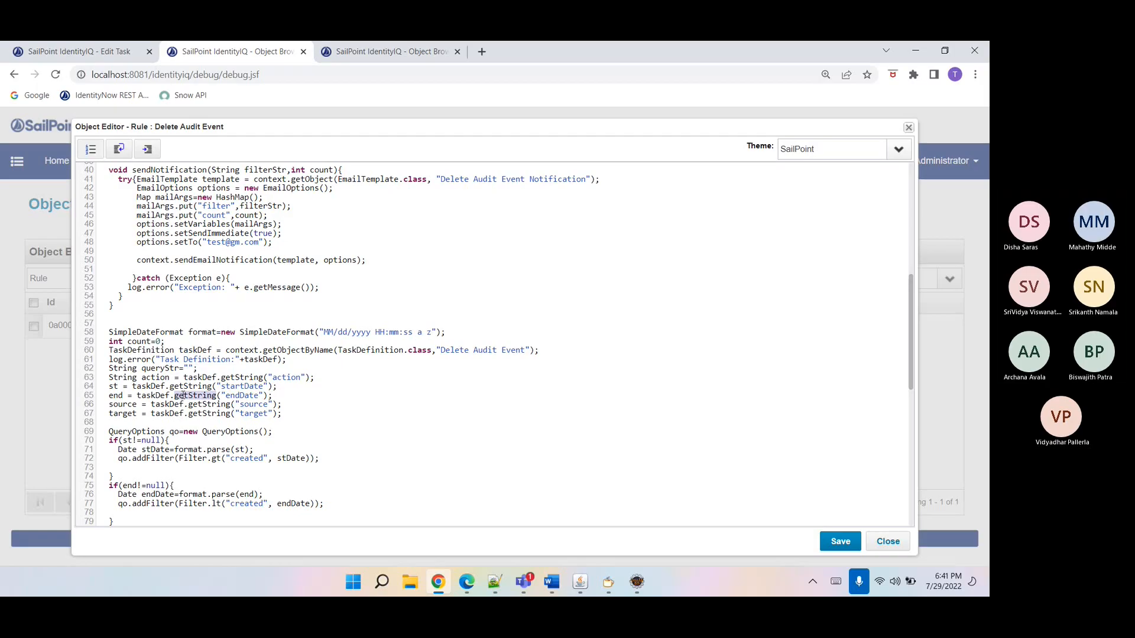
left_click(240, 405)
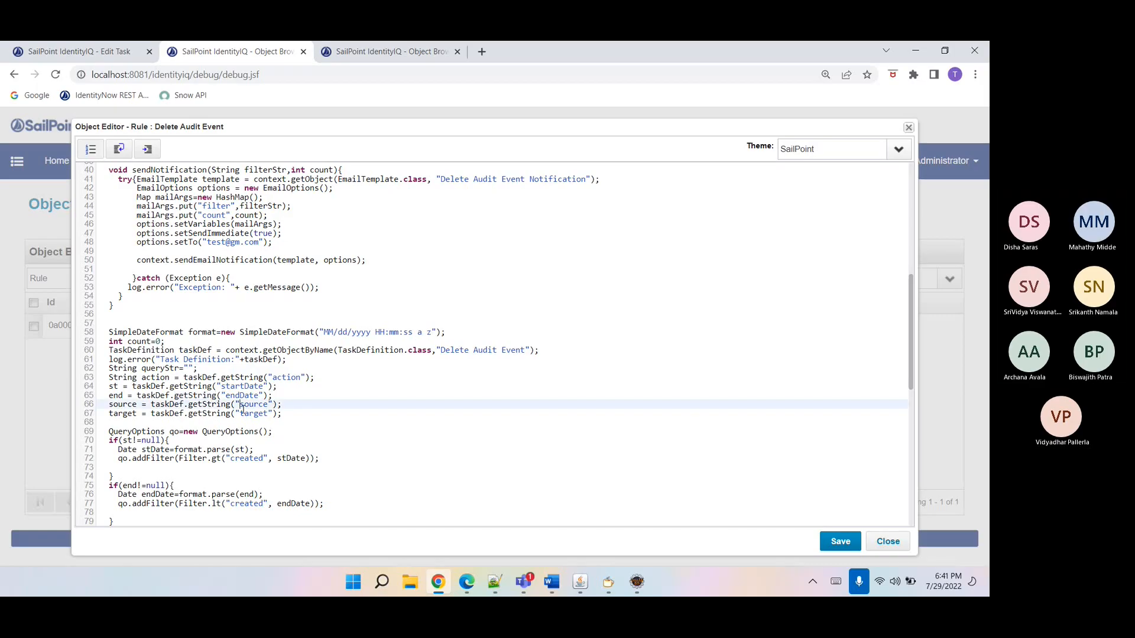
- Remove the blank line after the stDate filter in the rule's if(st!=null) block
left_click(287, 419)
key("Down")
key("Down")
key("Down")
key("Down")
key("Down")
key("Down")
key("Down")
key("Down")
key("Down")
key("Down")
key("Down")
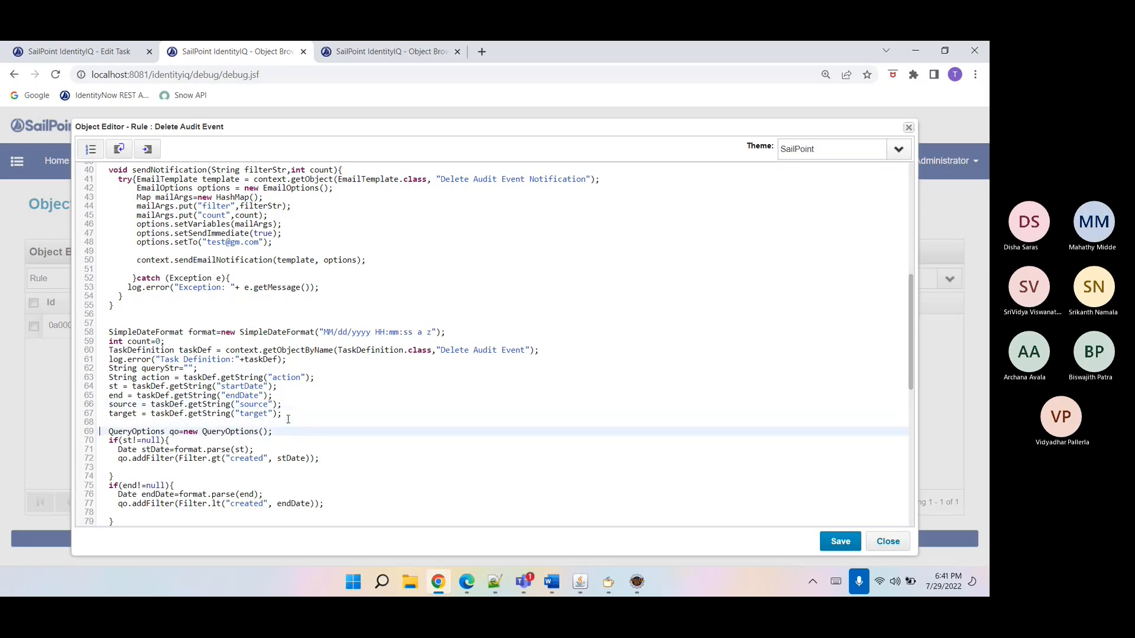
key("Down")
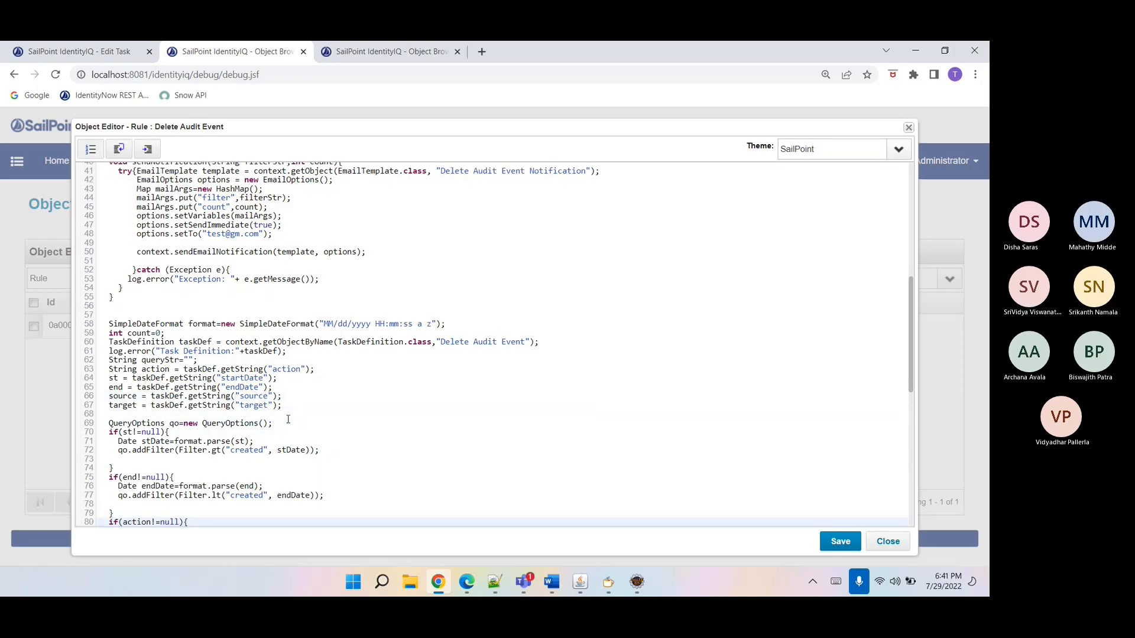
left_click(328, 451)
key("Delete")
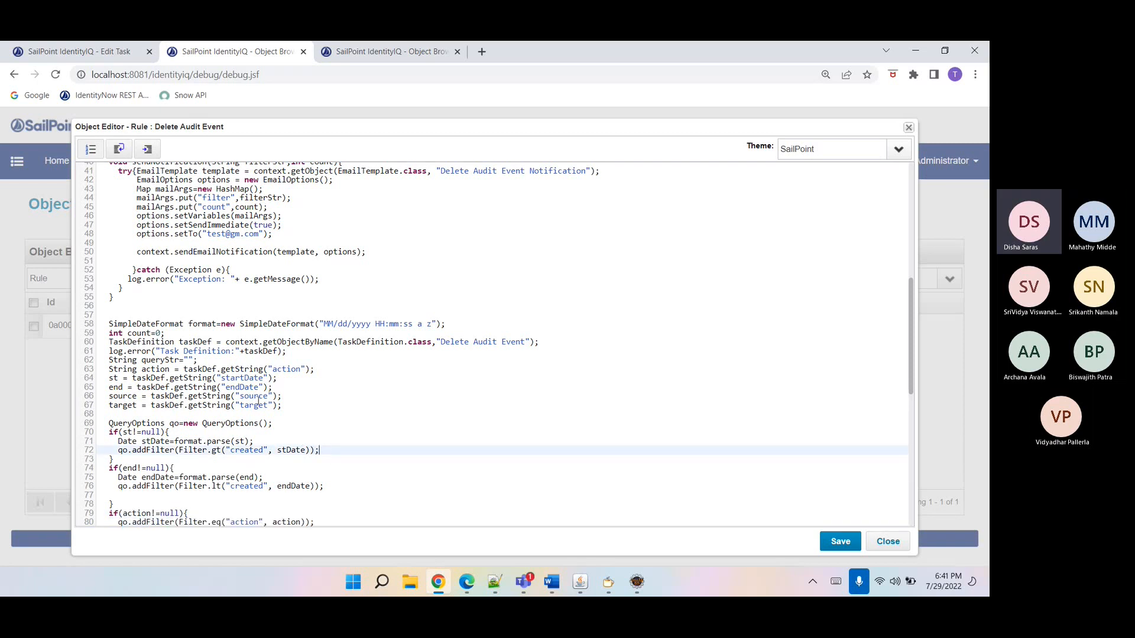
- Compare the rule's getString lines with the endDate value stored in the task definition XML
left_click(307, 403)
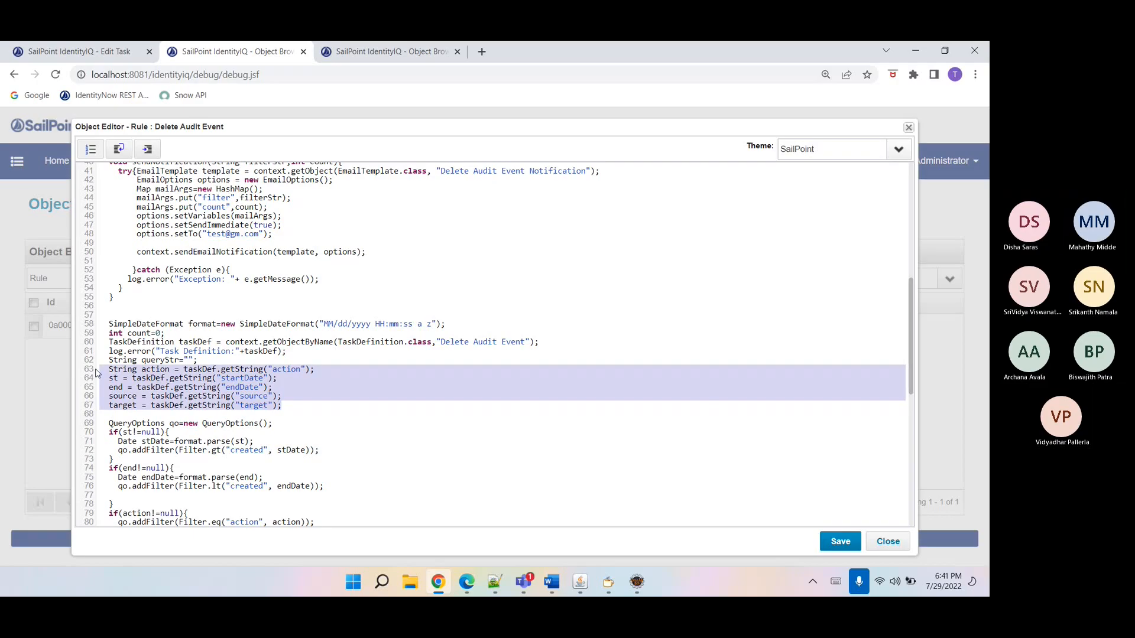
left_click(392, 52)
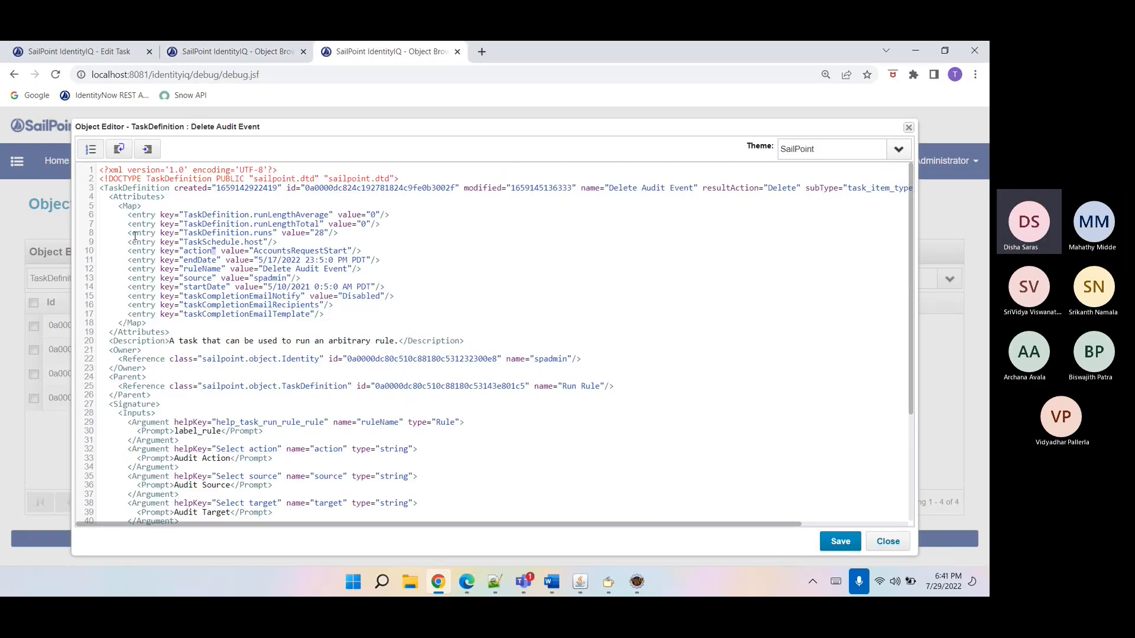
left_click_drag(258, 260, 366, 258)
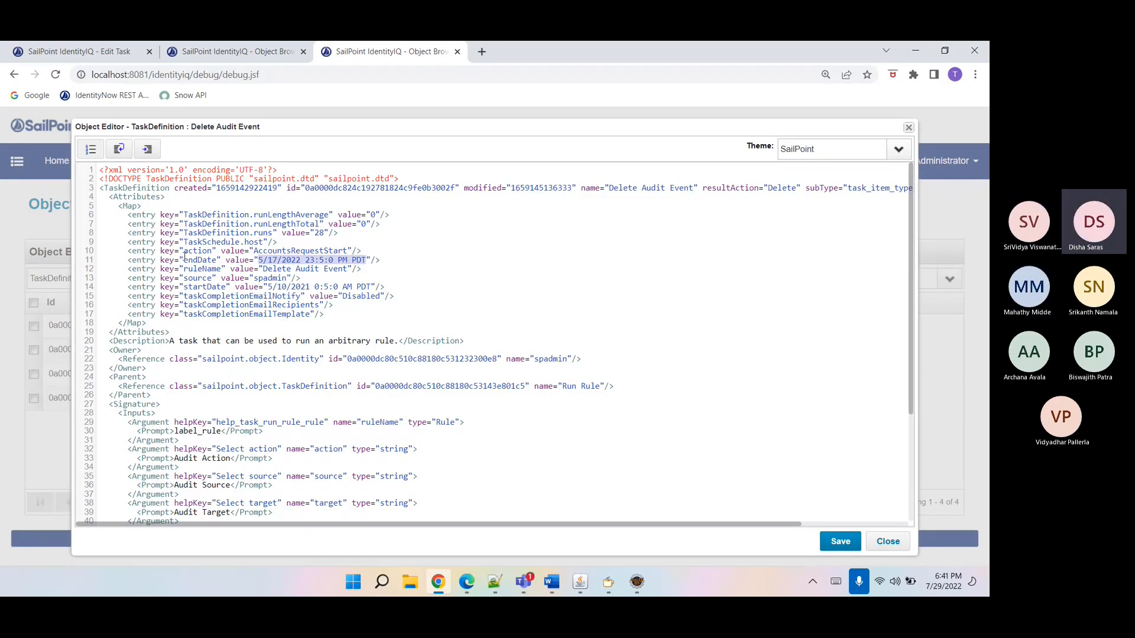
left_click(255, 52)
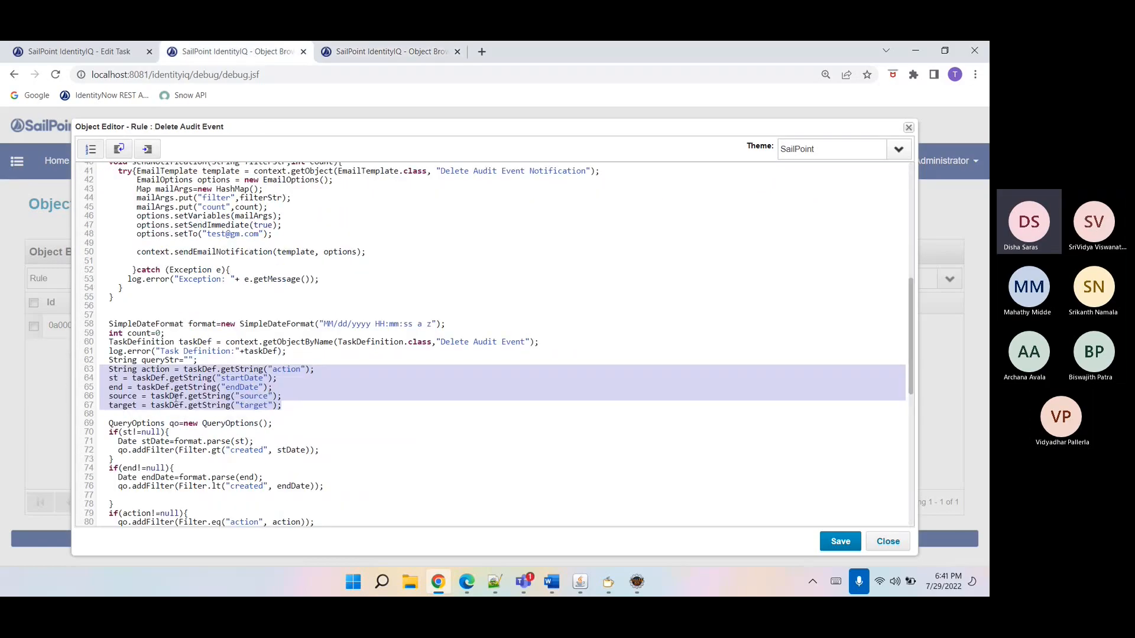
- Examine the rule's SimpleDateFormat pattern and the "created" filters built from the start and end dates
left_click(284, 441)
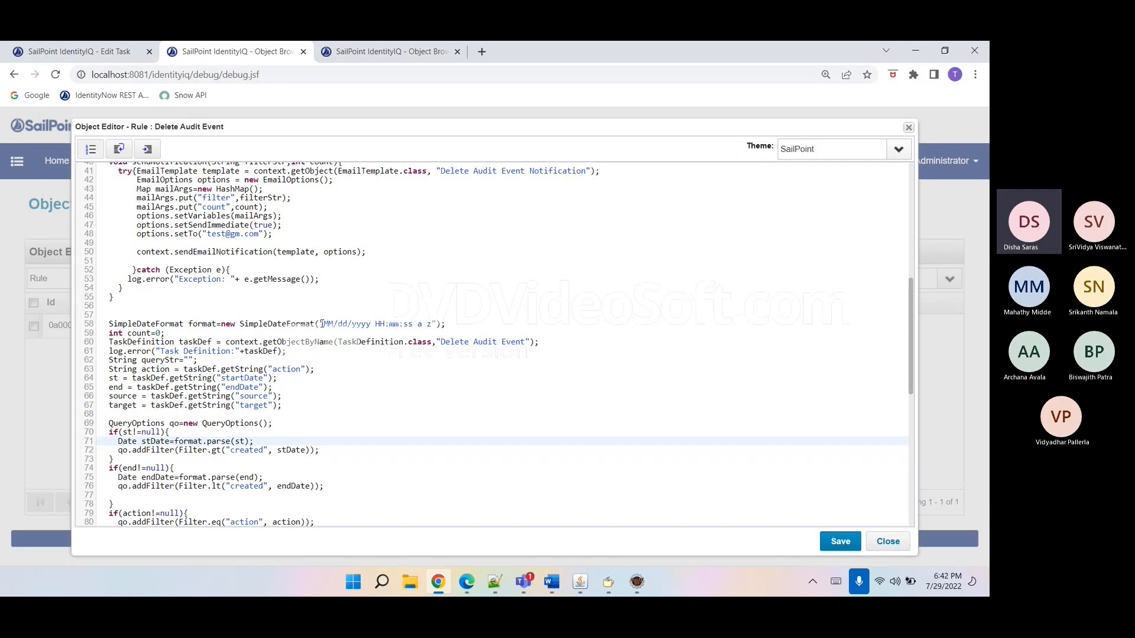
left_click_drag(320, 324, 437, 324)
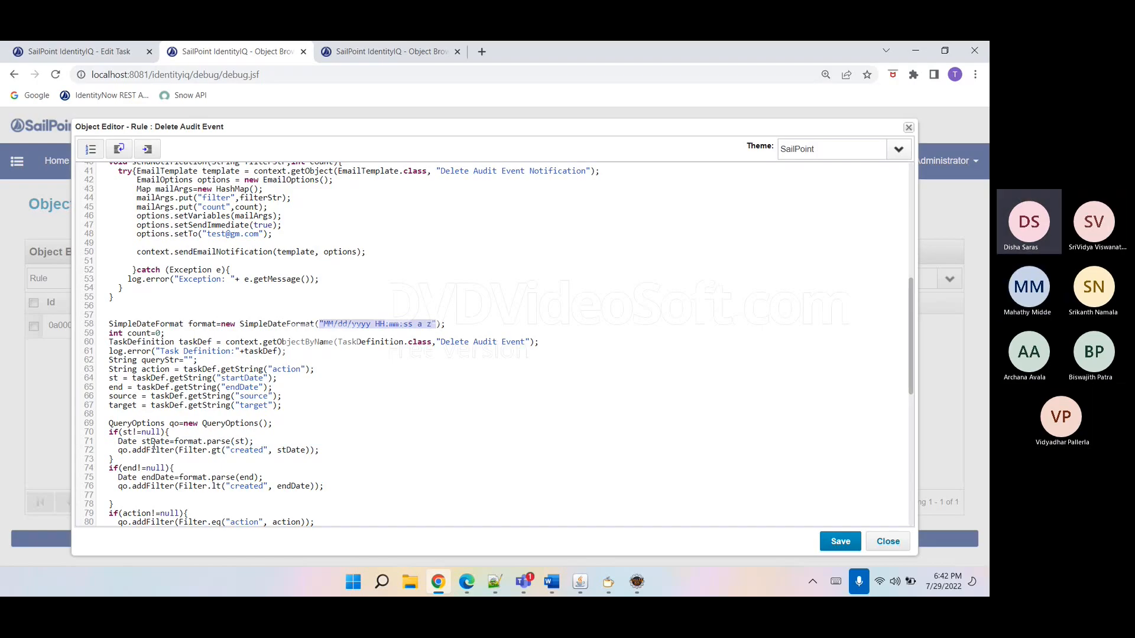
double_click(251, 449)
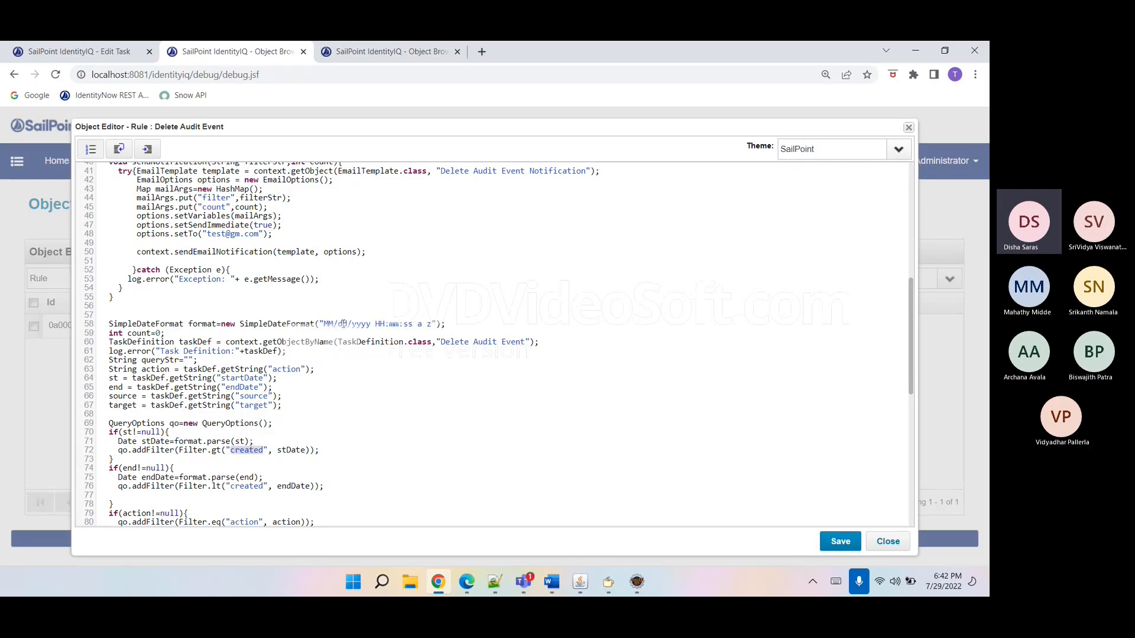
double_click(291, 451)
key("Down")
key("Down")
key("Down")
key("Down")
key("Down")
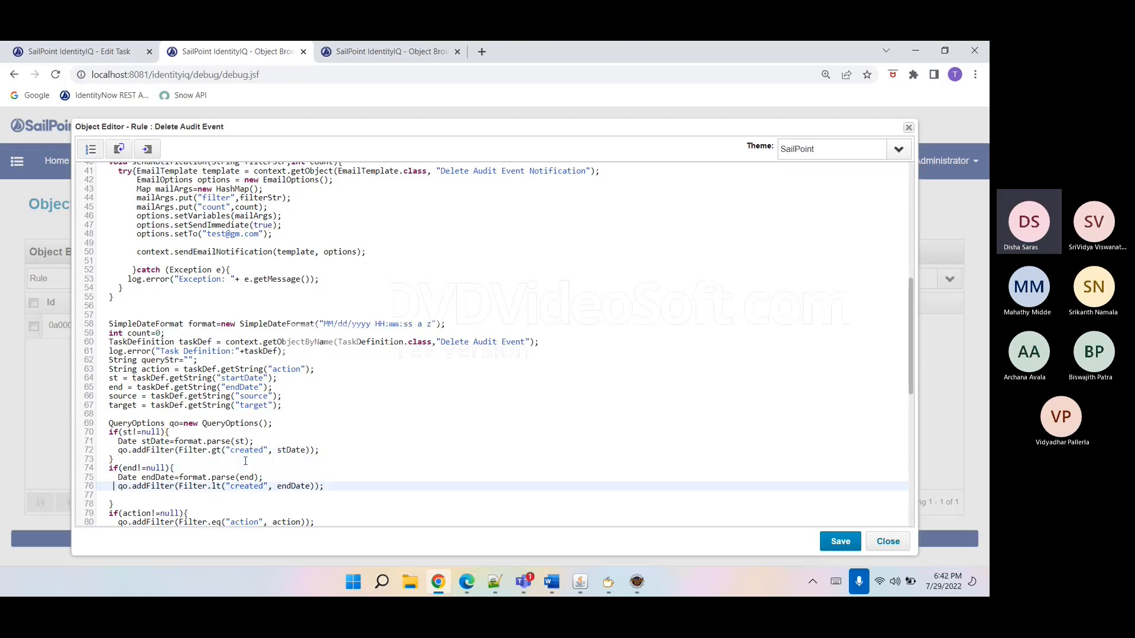
- Examine the rule's equality filters for action, source and target, up to the line that logs the size
key("Down")
key("Down")
key("Down")
key("Down")
key("Down")
key("Down")
key("Down")
key("Down")
key("Down")
key("Down")
key("Down")
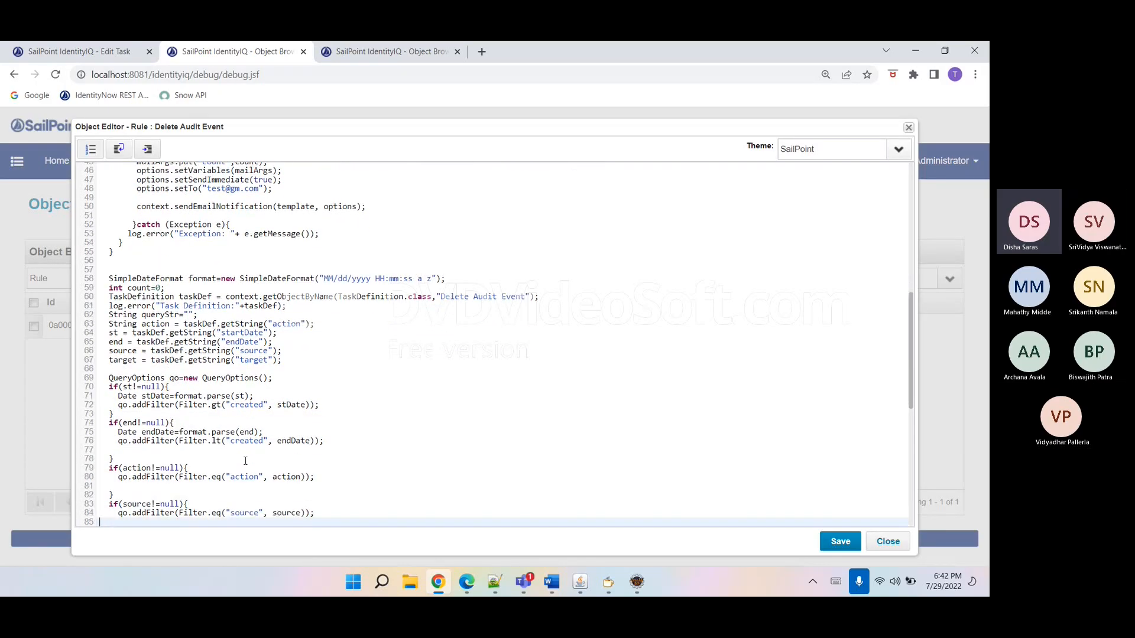
key("Down")
key("Down")
key("Down")
key("Down")
key("Down")
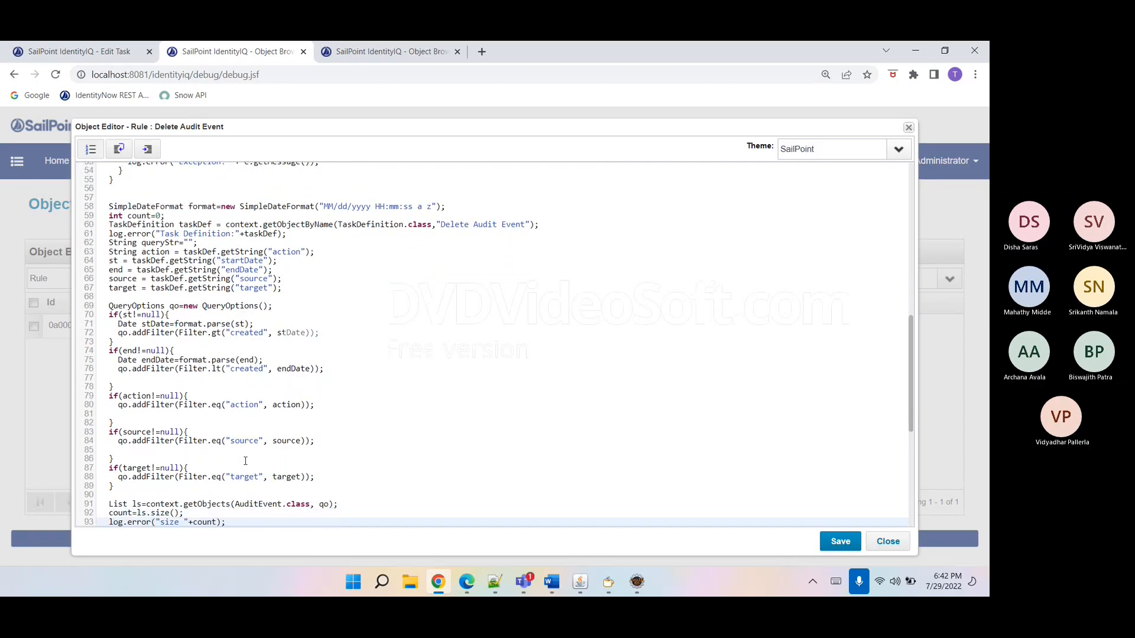
left_click(150, 448)
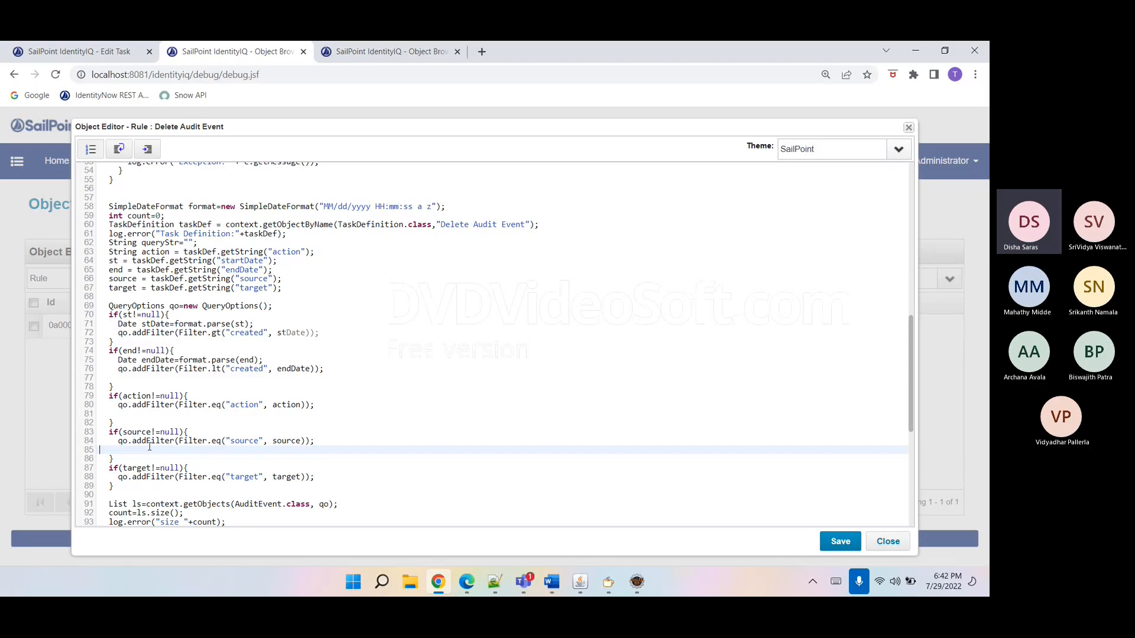
left_click(123, 441)
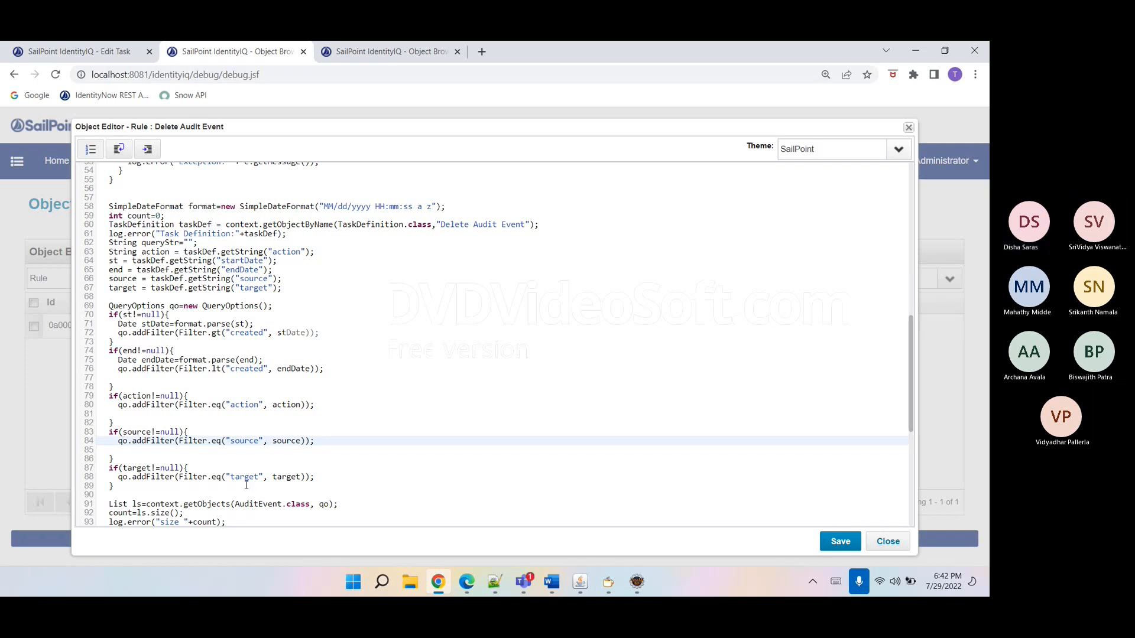
double_click(245, 404)
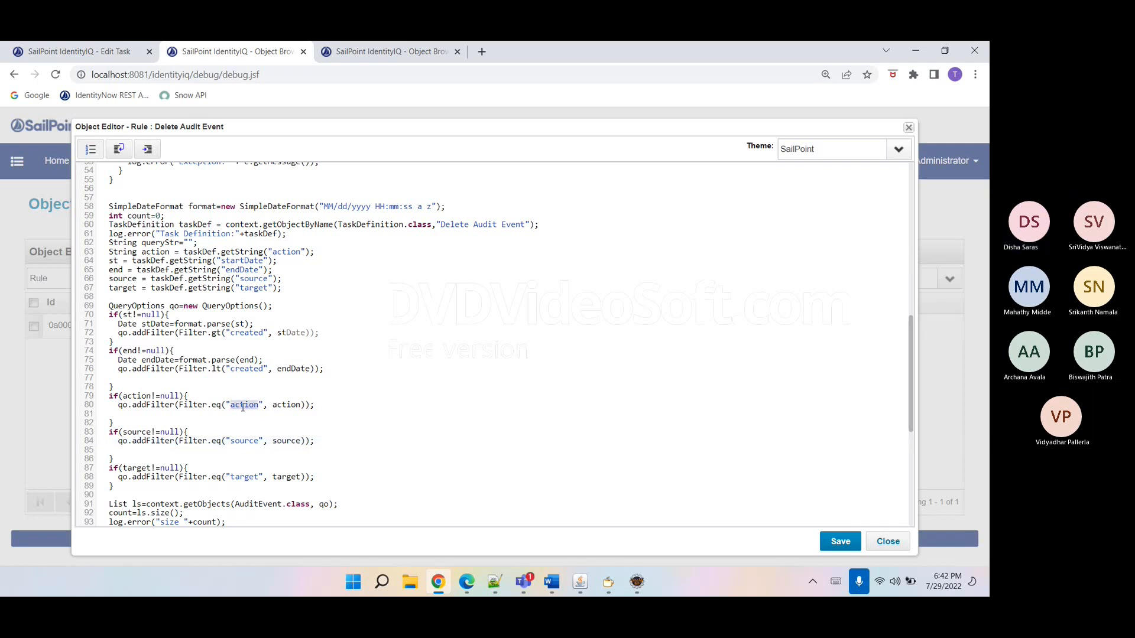
double_click(248, 441)
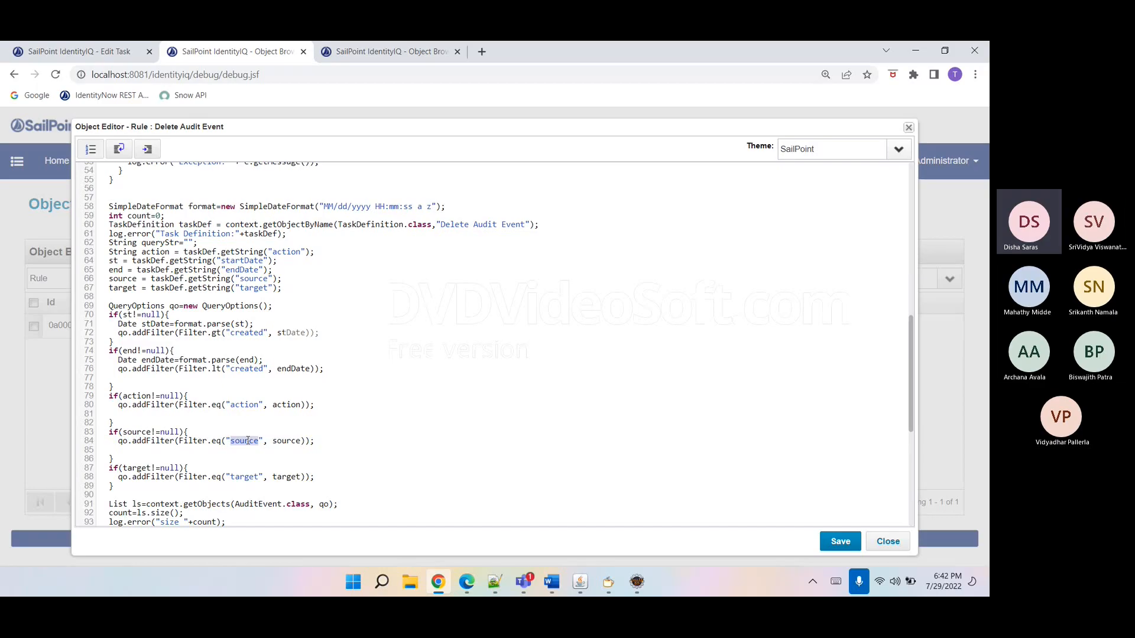
- Remove the blank lines after the addFilter statements in the rule's if(action!=null) and if(source!=null) blocks
left_click(321, 407)
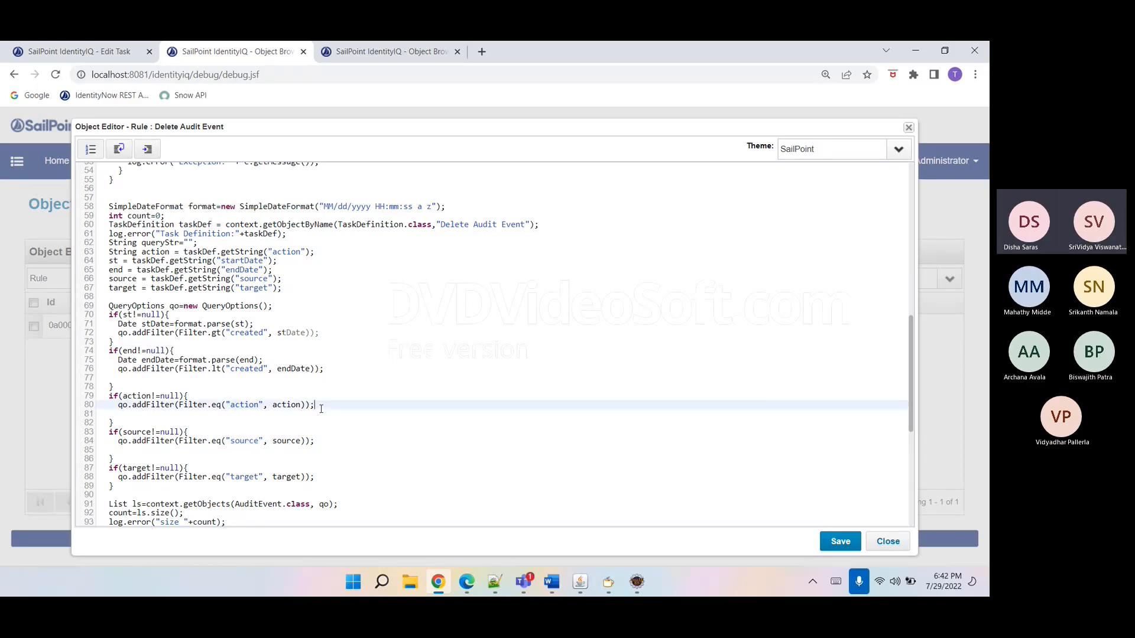
key("Delete")
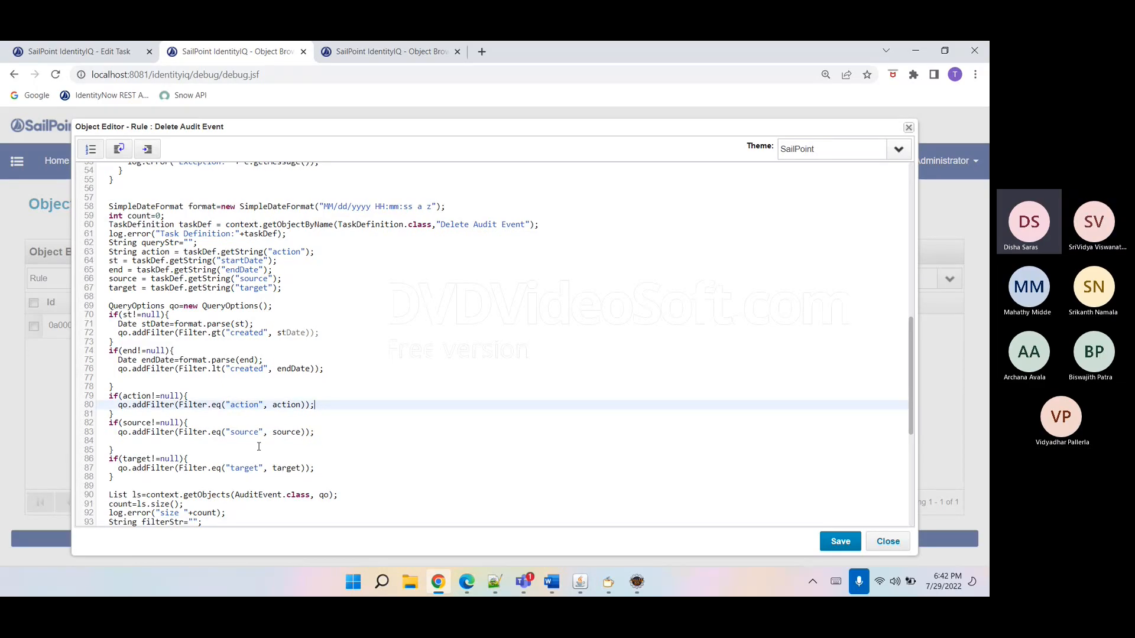
left_click(317, 432)
key("Delete")
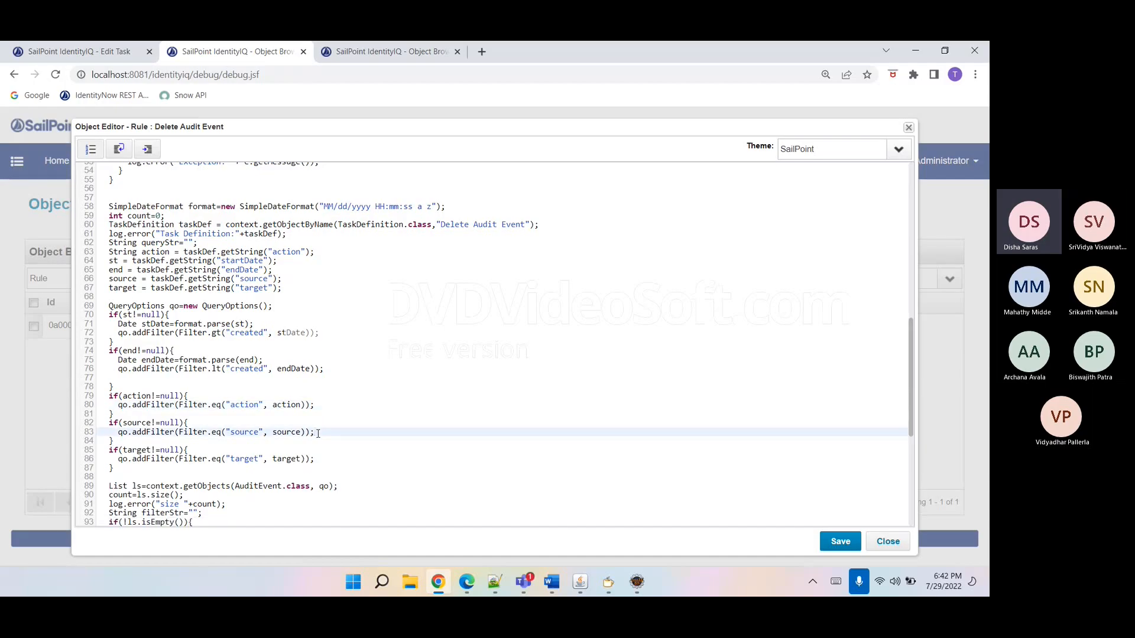
left_click(317, 438)
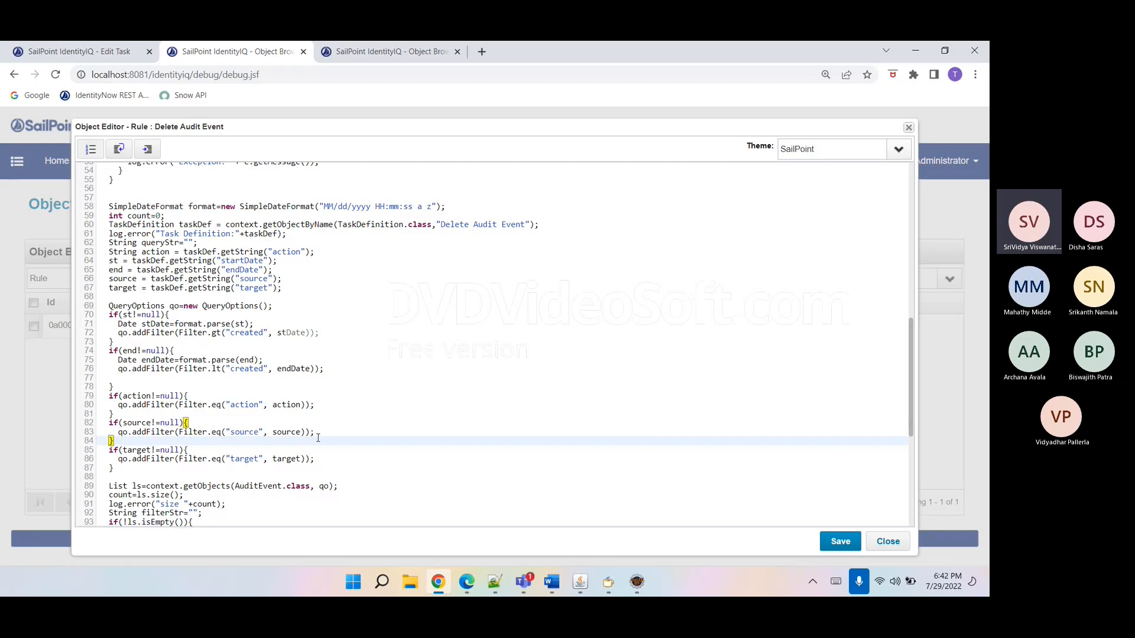
- Remove the blank line after the addFilter statement in the rule's if(end!=null) block
left_click(332, 368)
key("Delete")
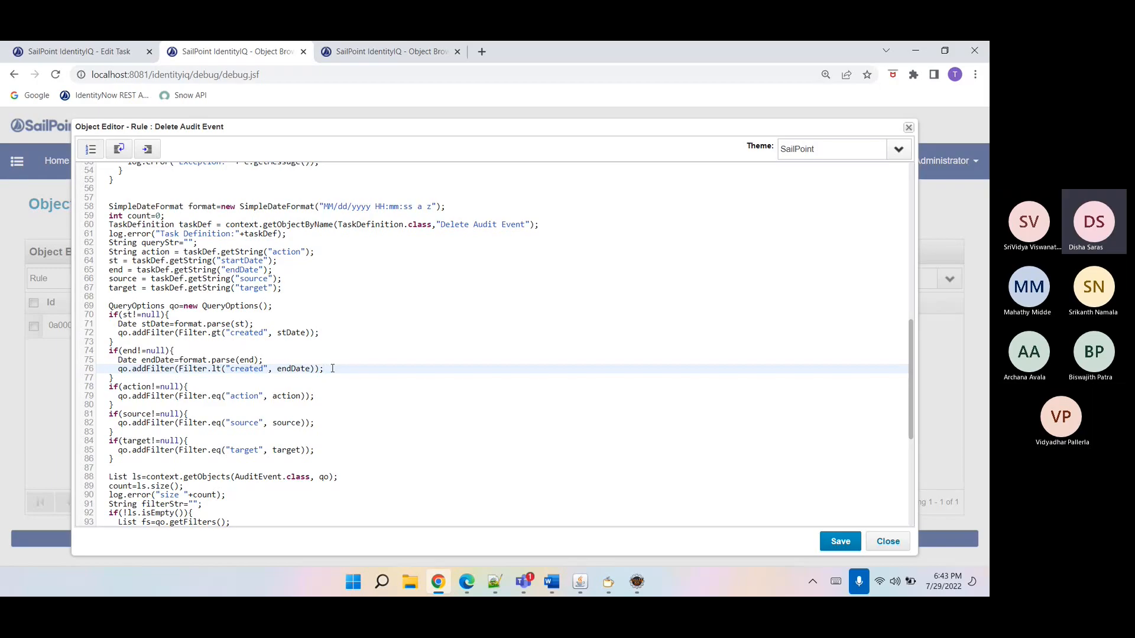
- Compare the gt, lt and eq operators in the rule's date and action filters, along with the SimpleDateFormat pattern and stDate argument
left_click_drag(108, 315, 116, 380)
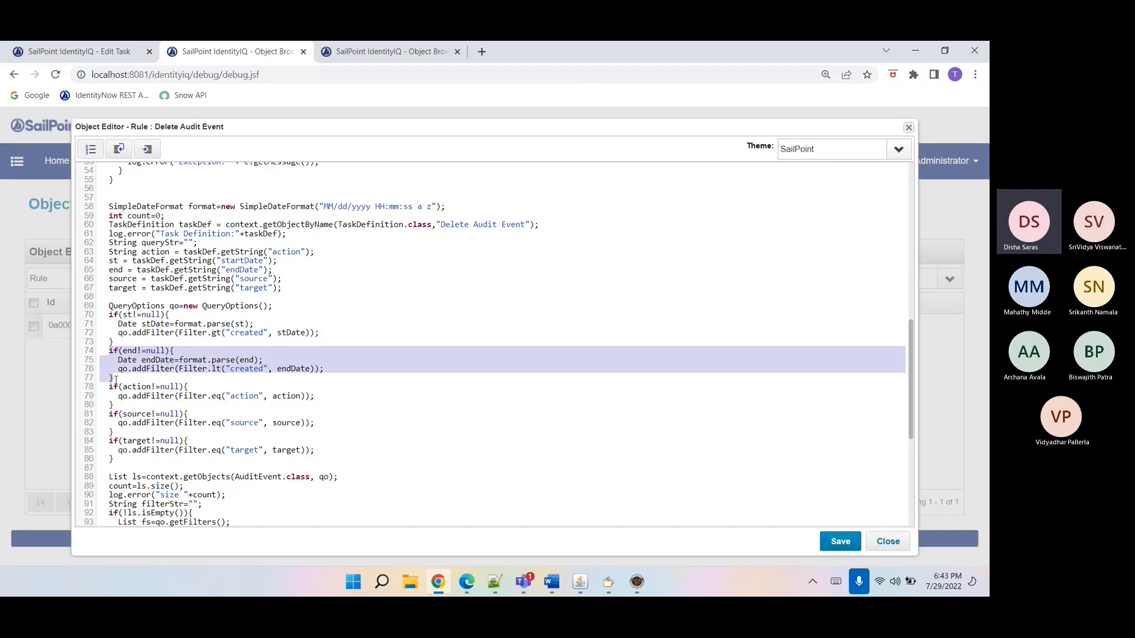
left_click(108, 387)
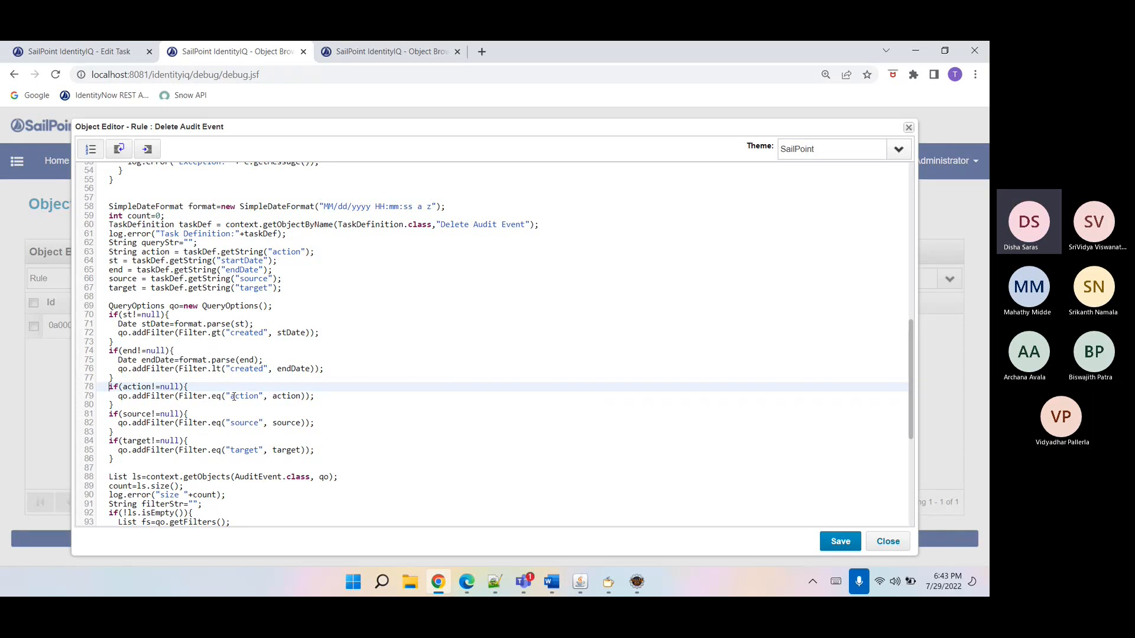
double_click(247, 333)
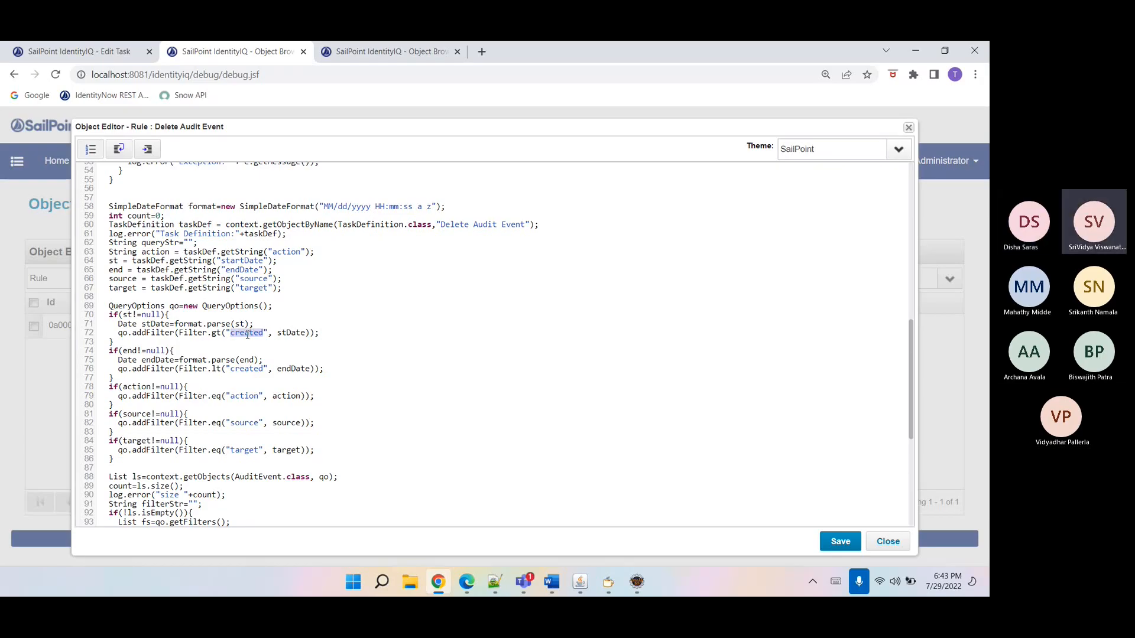
left_click(209, 334)
double_click(215, 334)
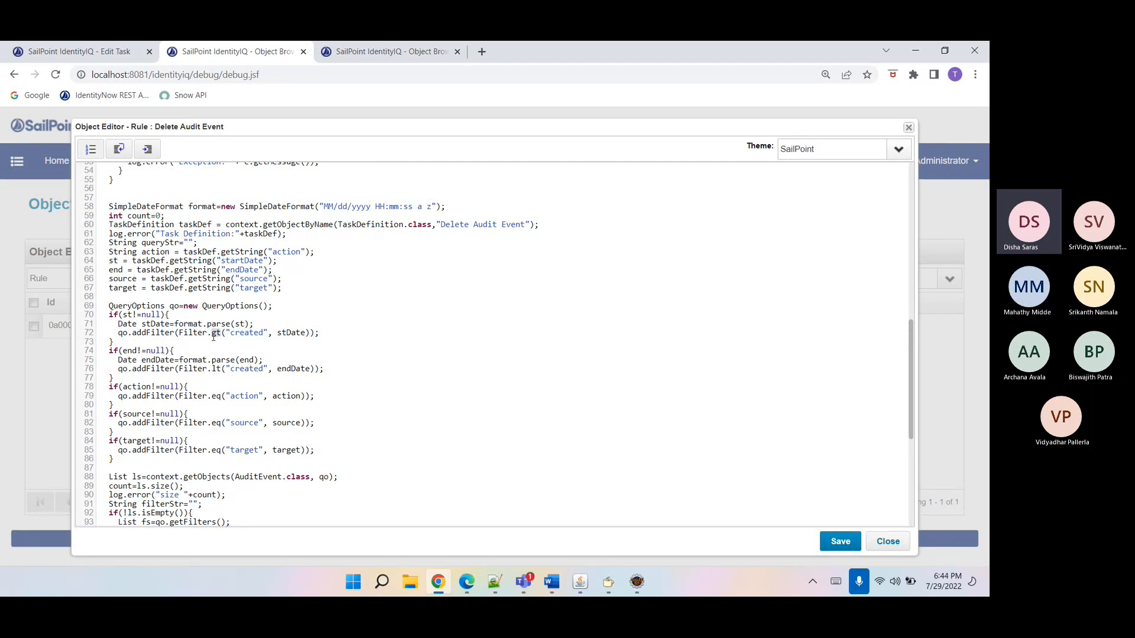
double_click(216, 369)
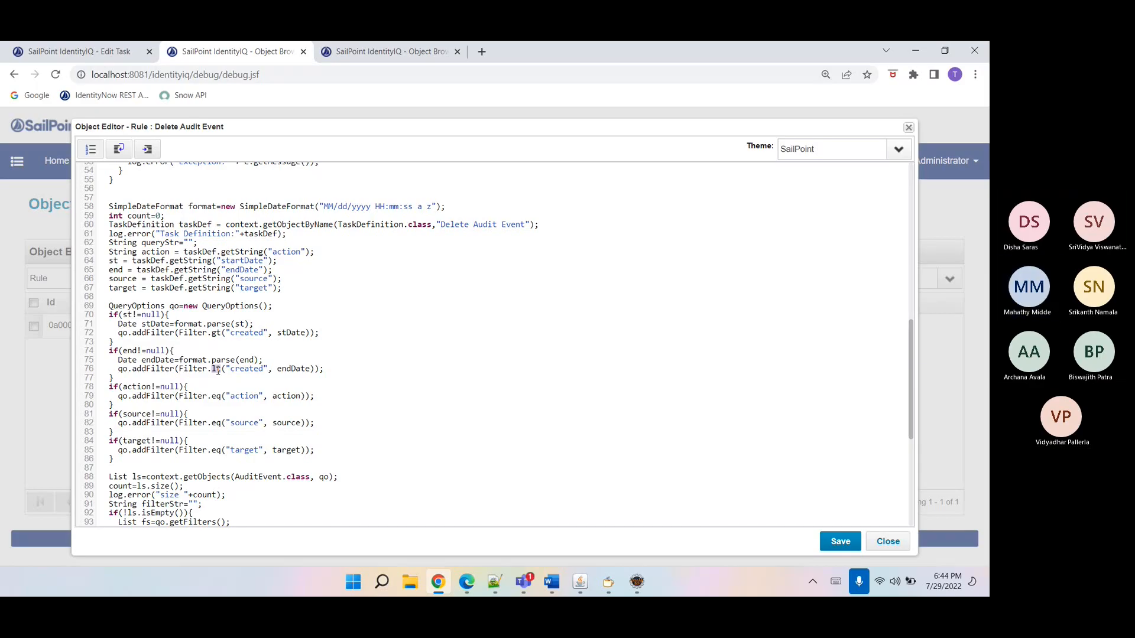
double_click(215, 395)
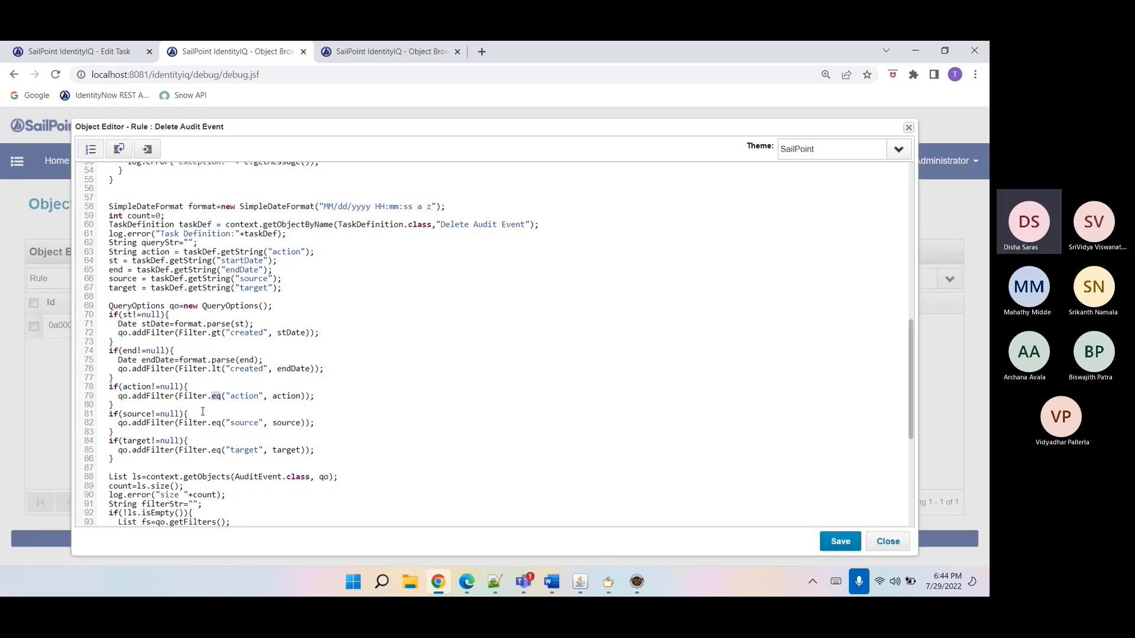
double_click(213, 333)
left_click(402, 205)
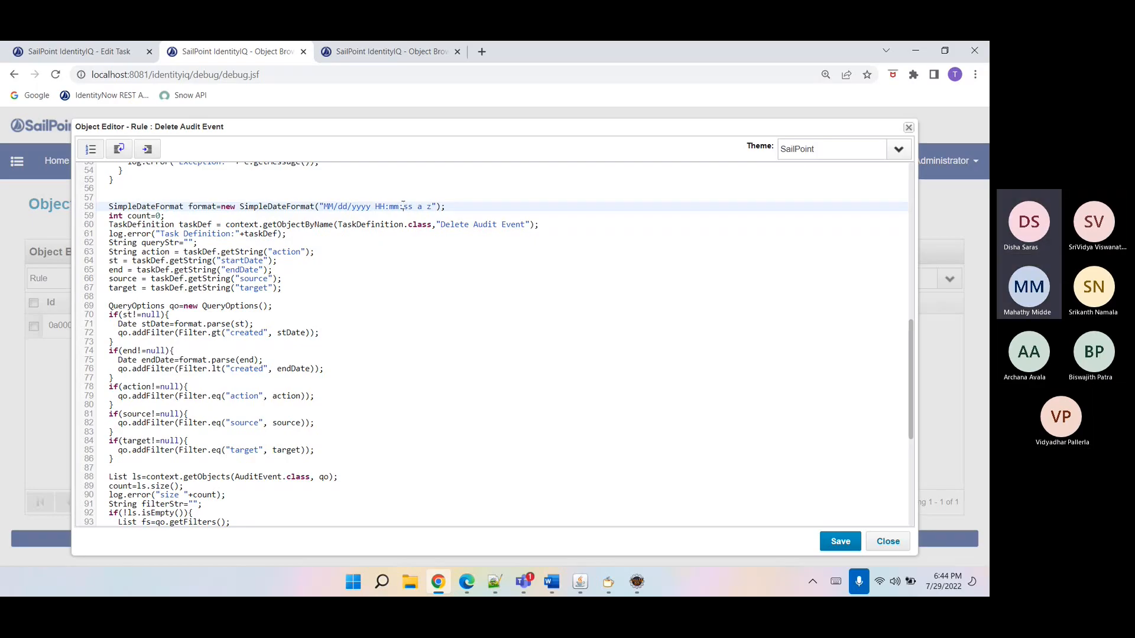
left_click(292, 333)
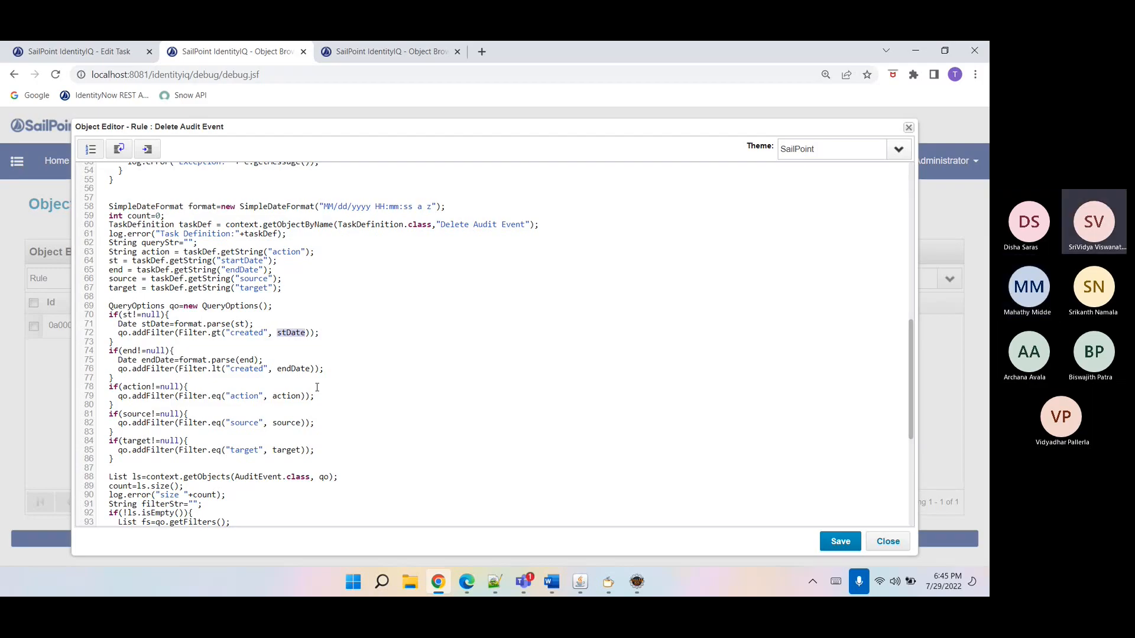
- Review the rule's complete set of null-checked filter blocks, from the start date check to the target check
left_click(319, 423)
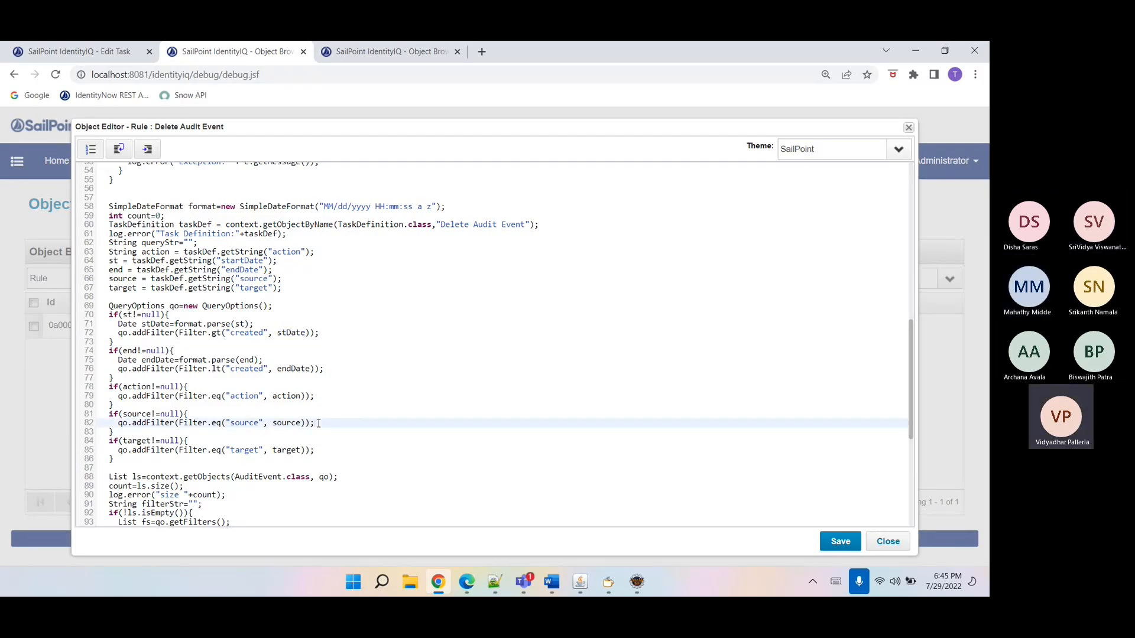
key("Down")
key("Down")
key("Down")
key("Down")
key("Down")
key("Down")
key("Down")
key("Down")
key("Down")
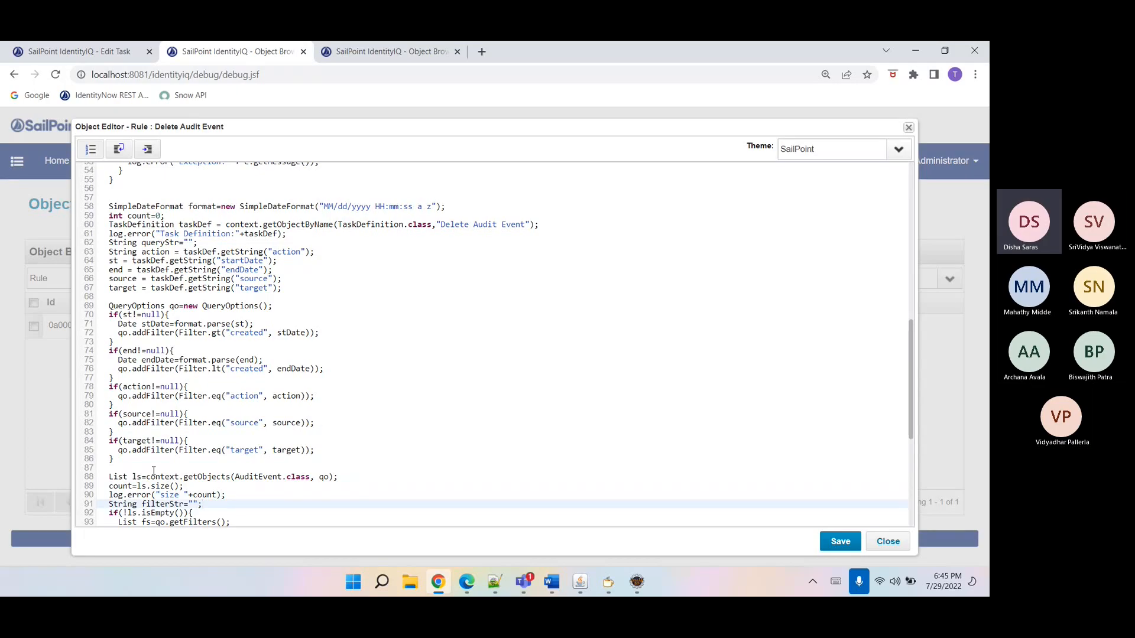
left_click(242, 395)
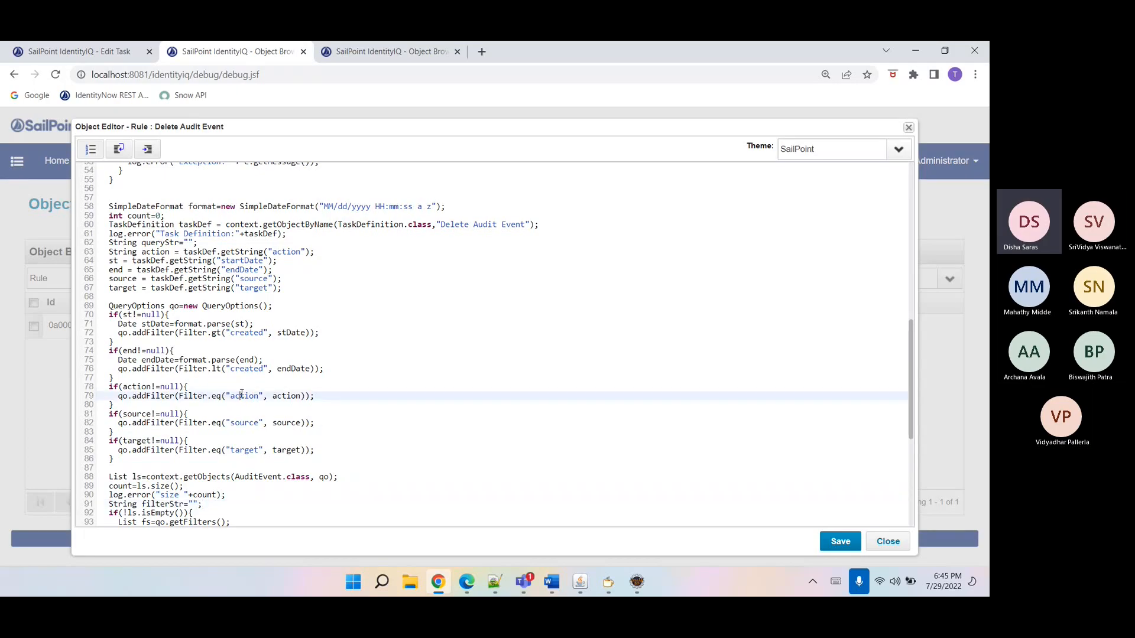
left_click_drag(109, 313, 143, 462)
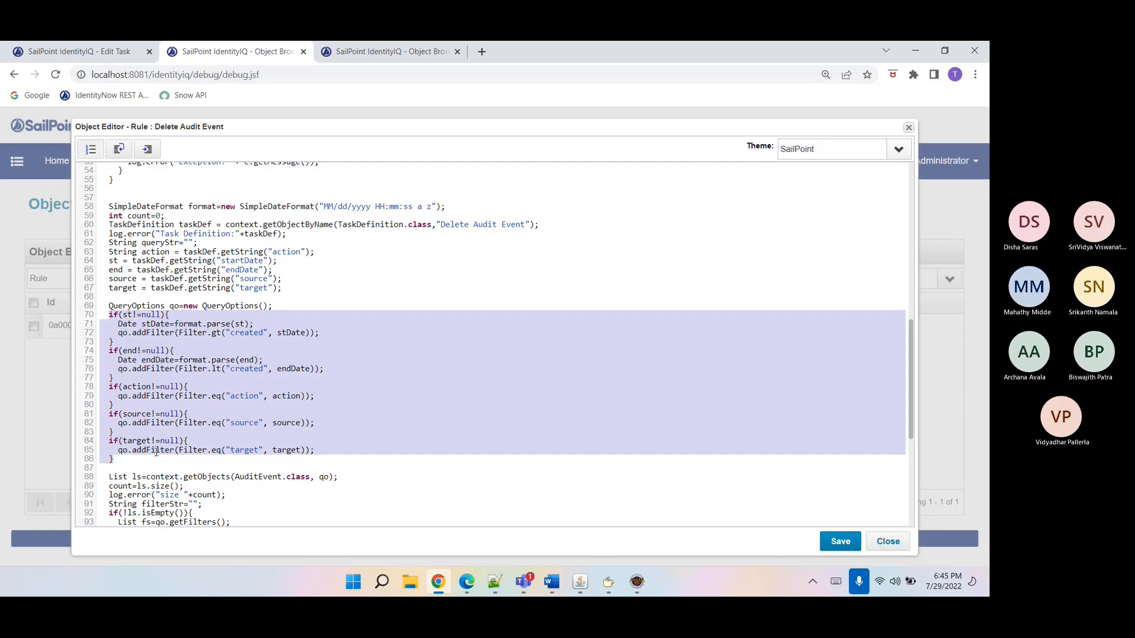
left_click(157, 451)
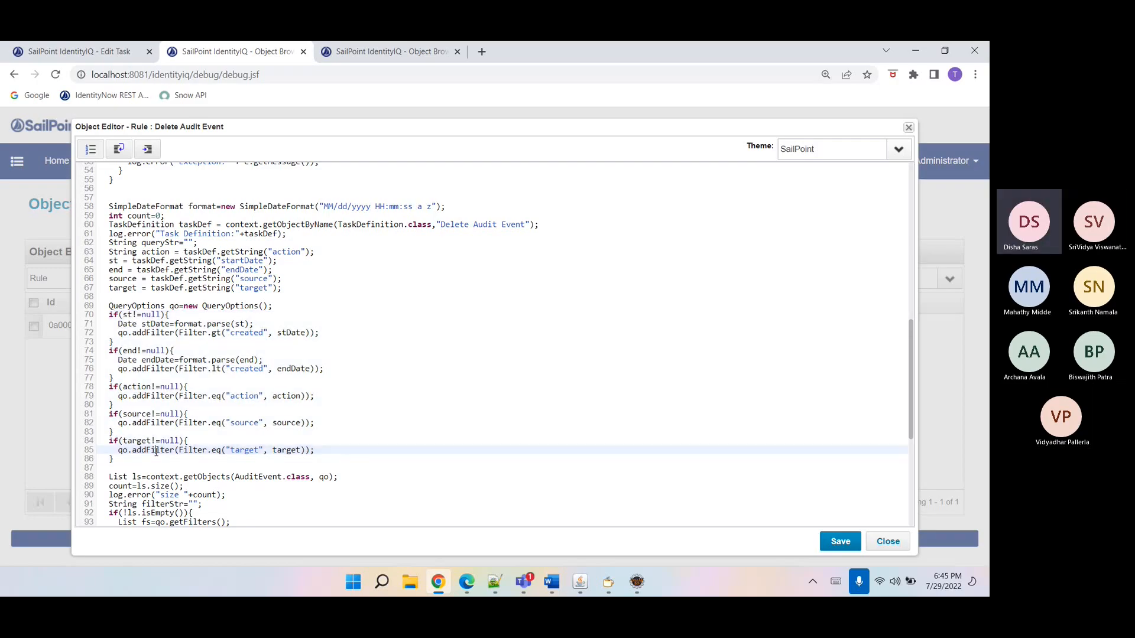
- Examine the rule's AuditEvent query list and count assignment, and follow the code down past the deletion loop
double_click(118, 477)
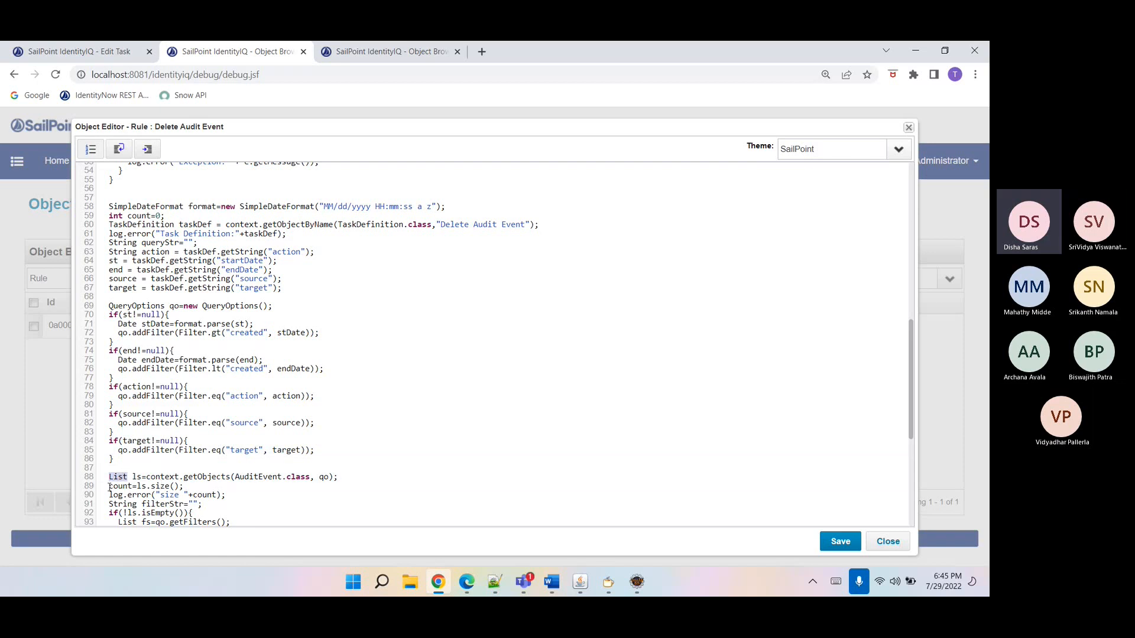
left_click(110, 486)
double_click(115, 486)
left_click(194, 485)
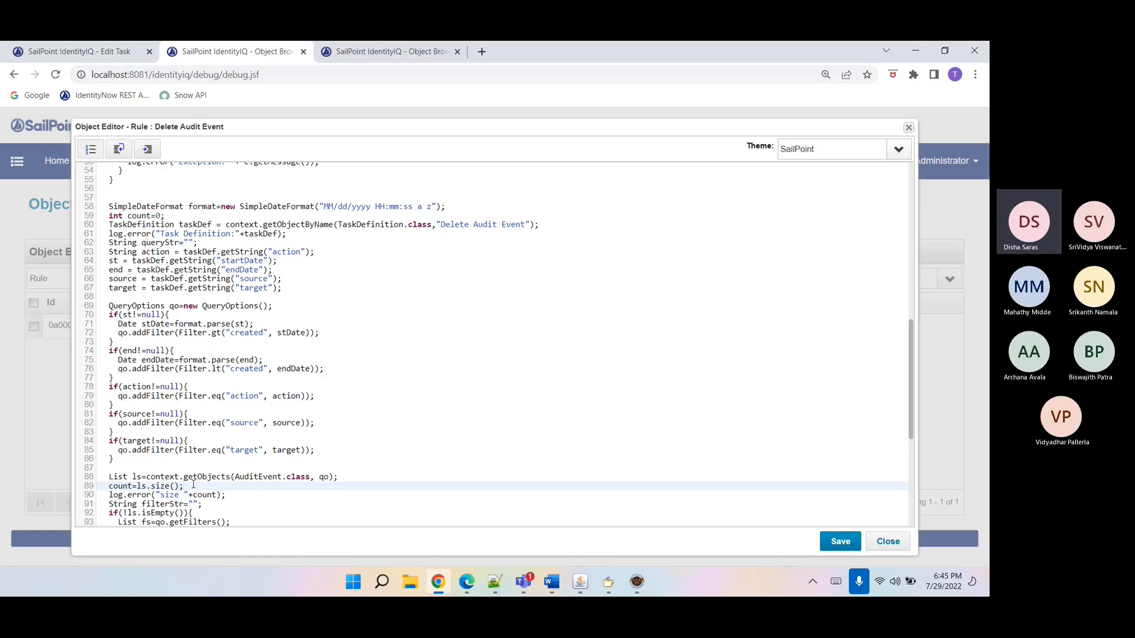
key("Down")
key("Down")
key("Down")
key("Down")
key("Down")
key("Down")
key("Down")
key("Down")
key("Down")
key("Down")
key("Down")
key("Down")
key("Down")
key("Down")
key("Down")
key("Down")
key("Down")
key("Down")
key("Down")
key("Down")
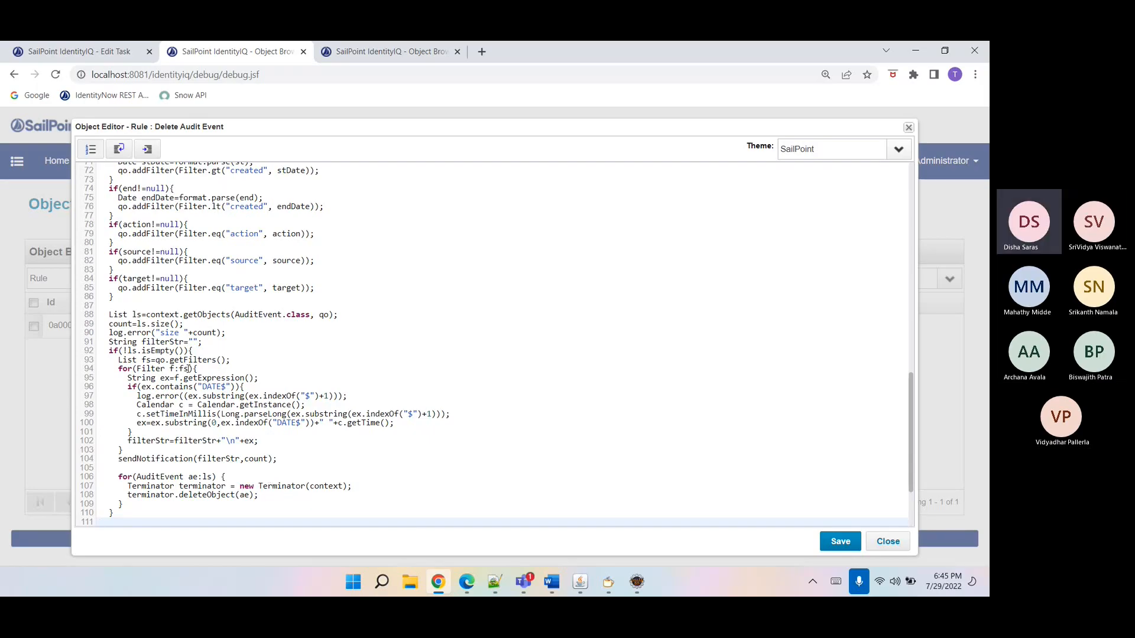
- Examine how the loop over qo.getFilters() builds filterStr for the sendNotification call, and relate it to the filters added above
left_click_drag(116, 361, 155, 448)
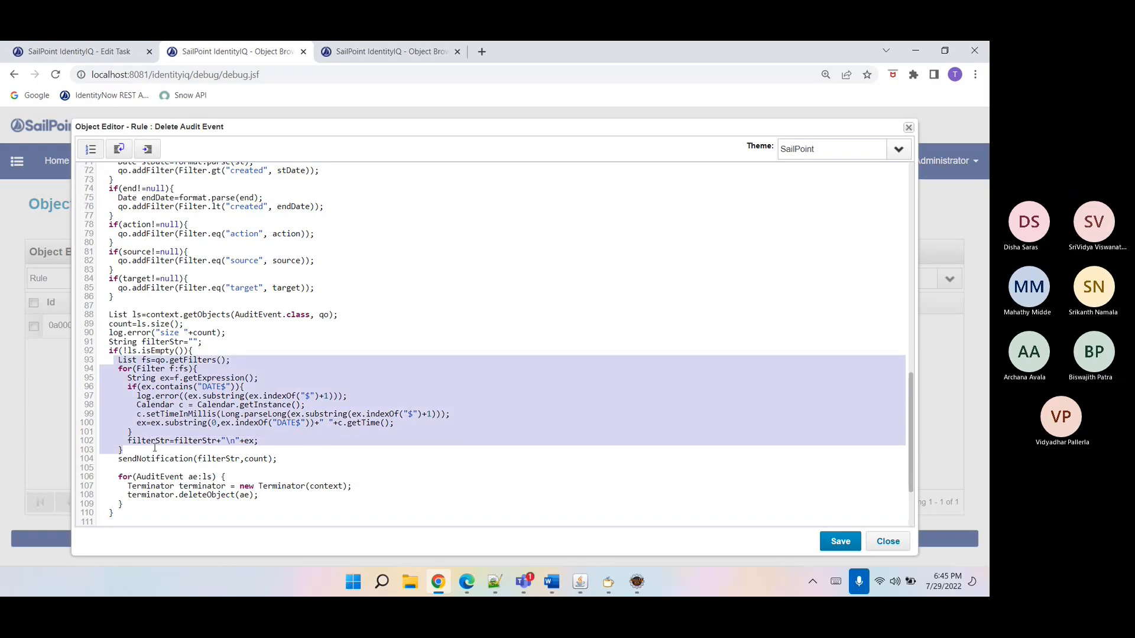
left_click(192, 460)
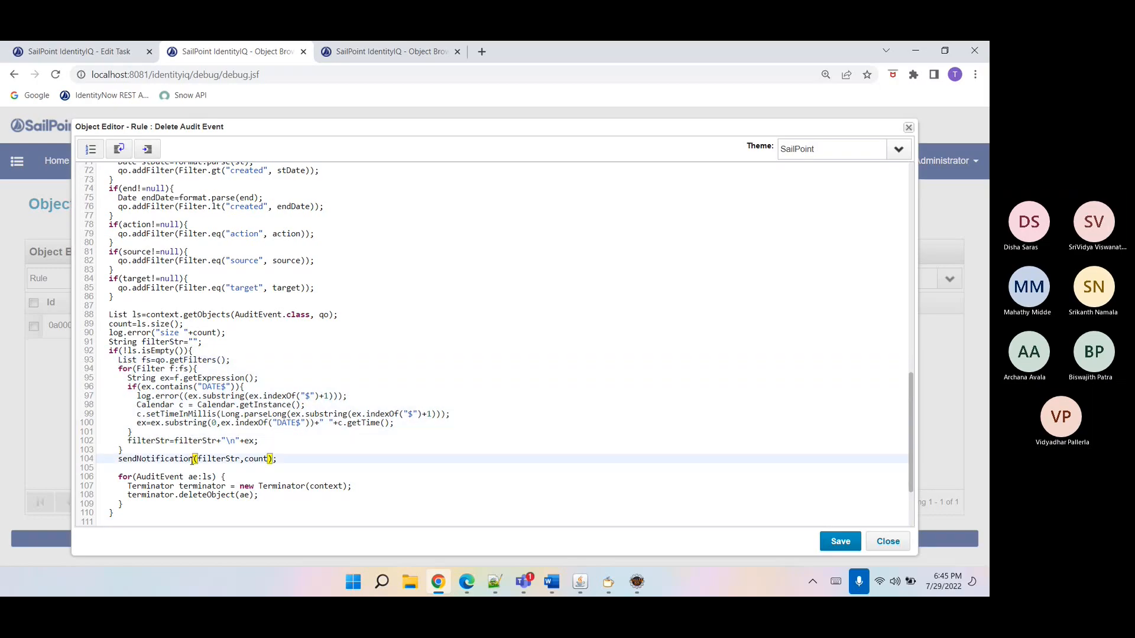
double_click(204, 458)
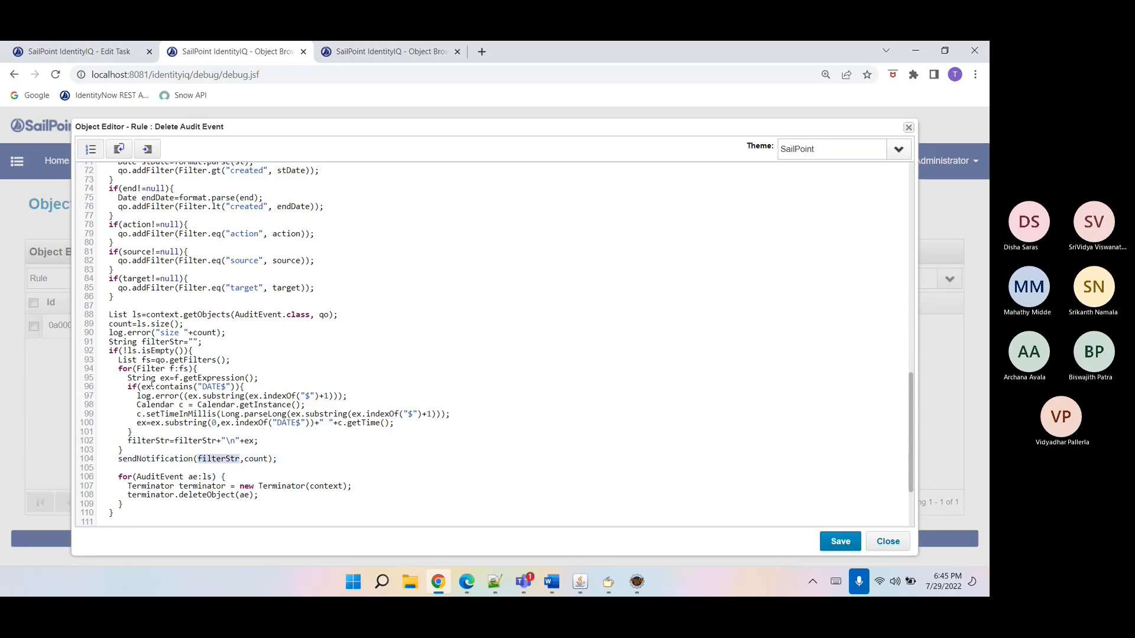
double_click(155, 288)
double_click(117, 286)
double_click(154, 369)
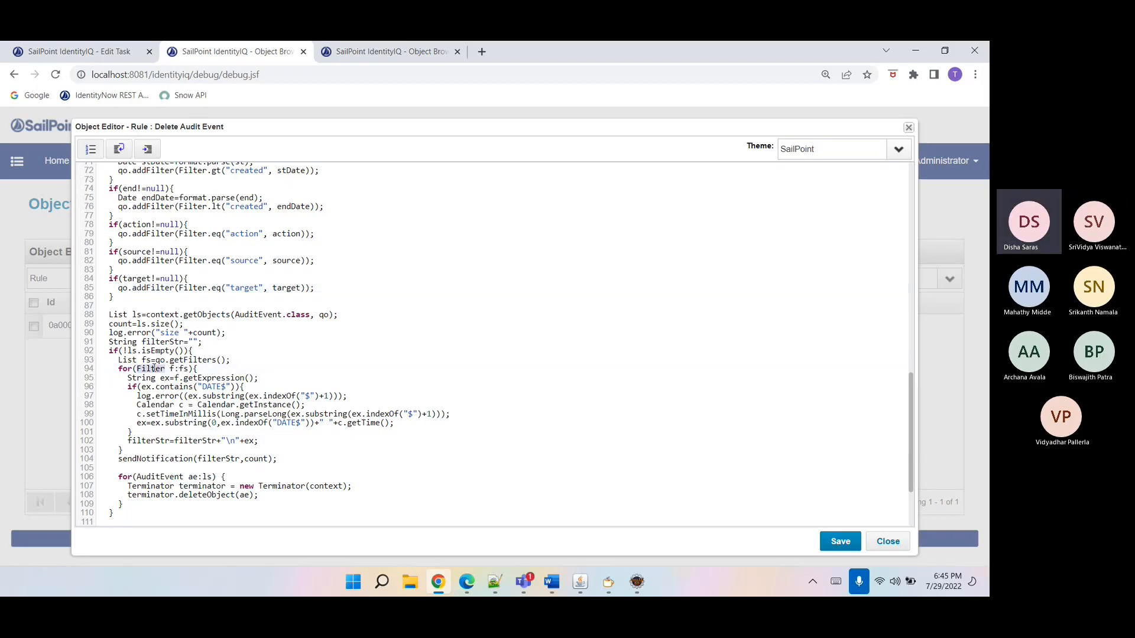
left_click_drag(120, 362, 273, 440)
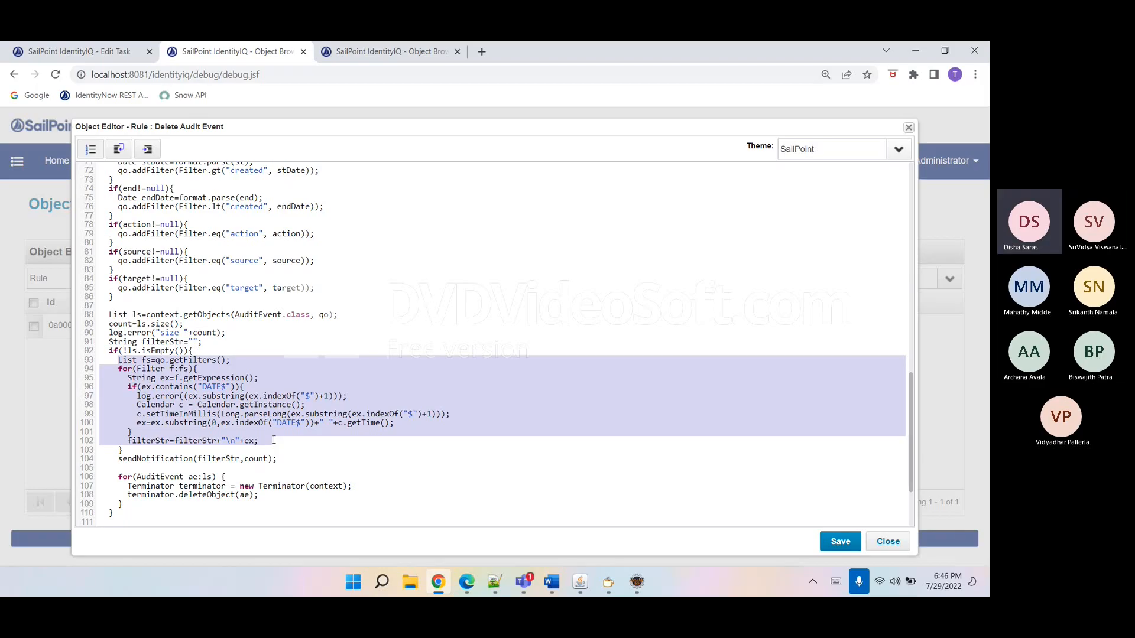
left_click(240, 242)
left_click(221, 198)
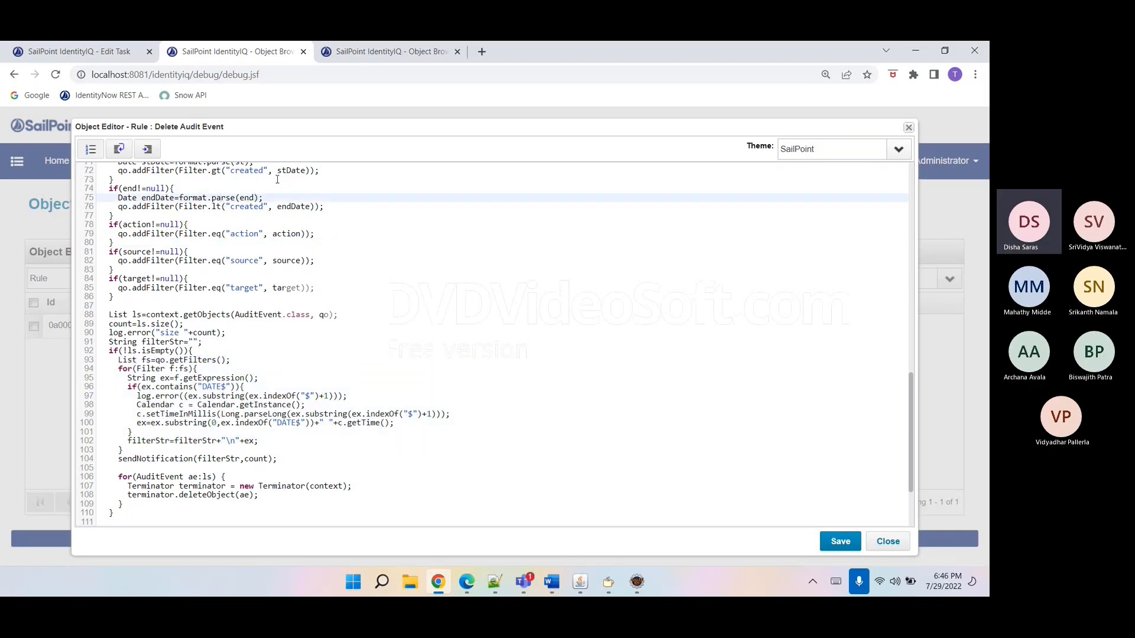
left_click(320, 171)
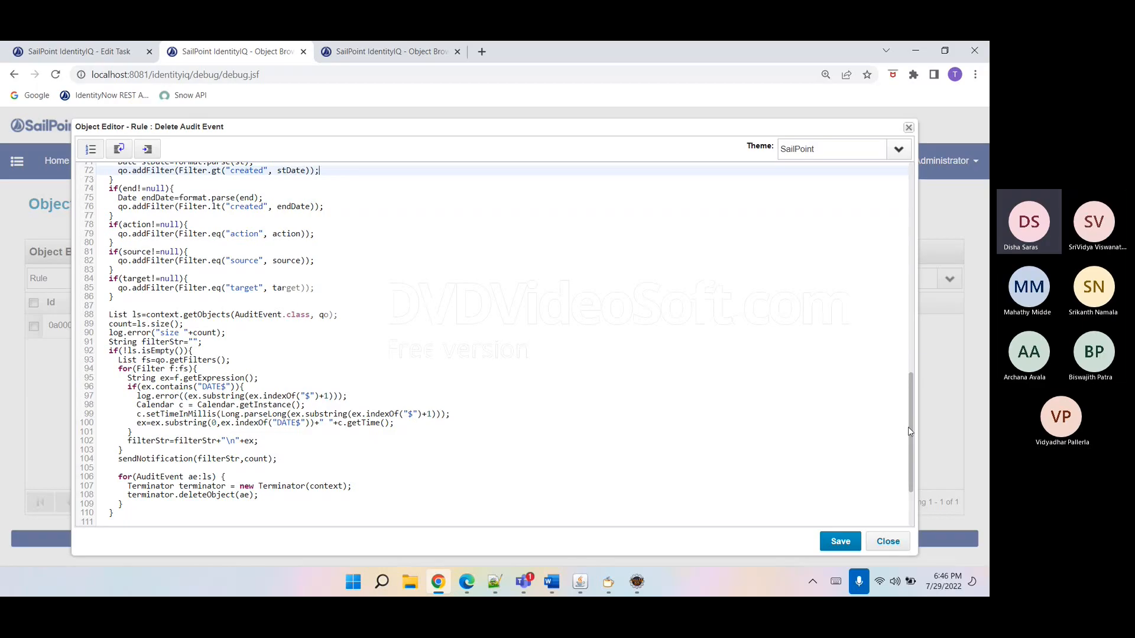
- Examine the sendNotification method's recipient, its "filter" and "count" mail arguments, and its filterStr parameter
left_click_drag(910, 432, 843, 320)
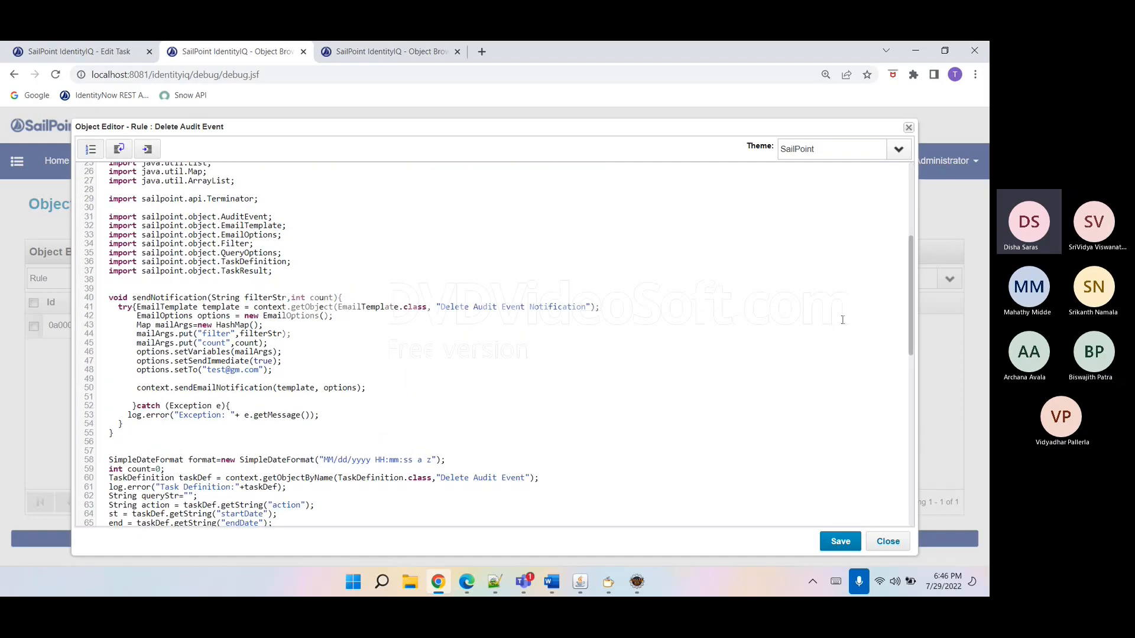
double_click(219, 370)
triple_click(219, 370)
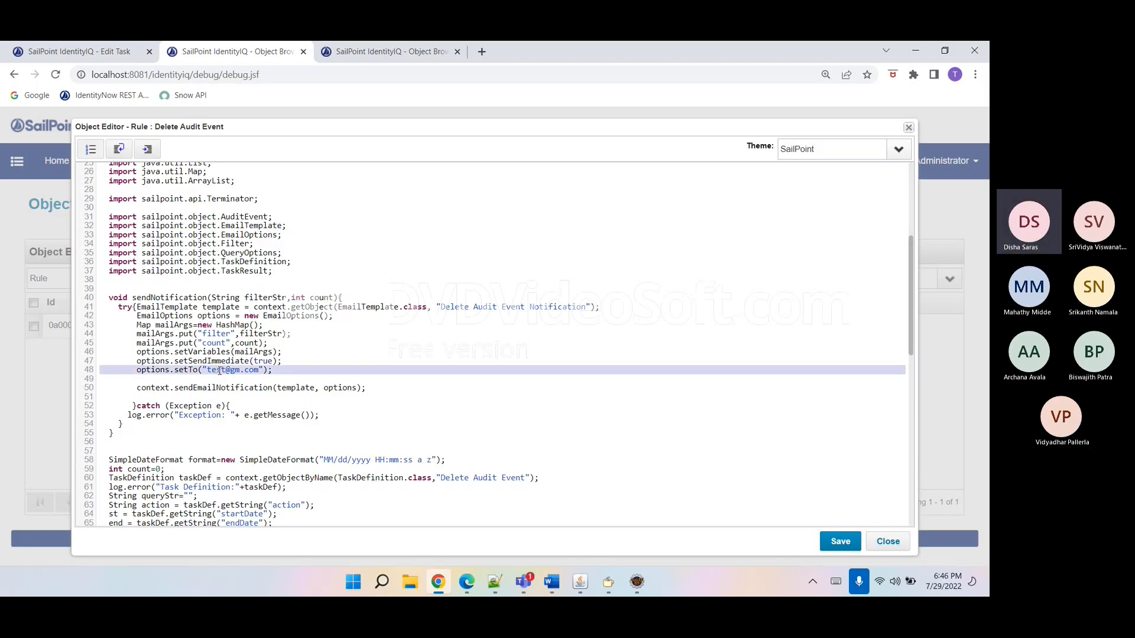
double_click(219, 369)
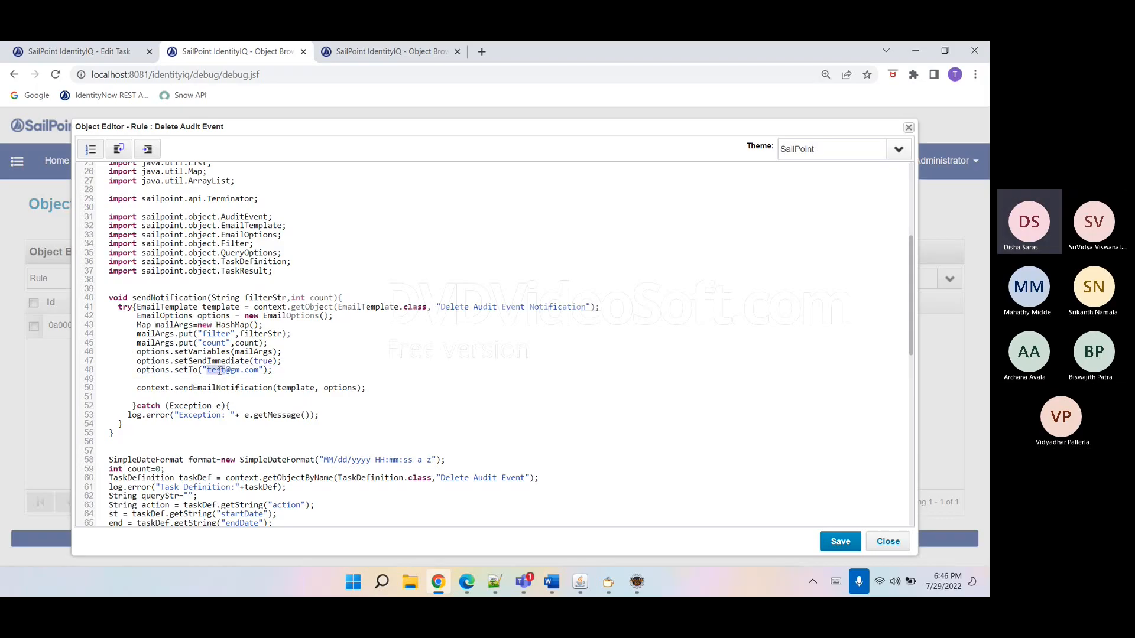
double_click(212, 334)
double_click(216, 344)
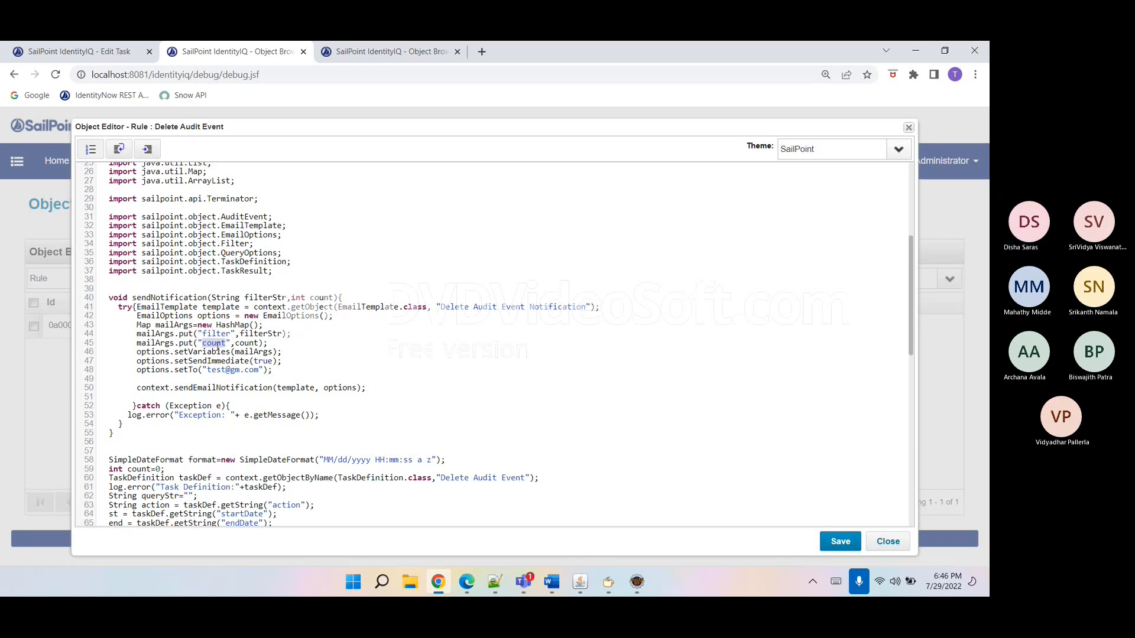
double_click(265, 297)
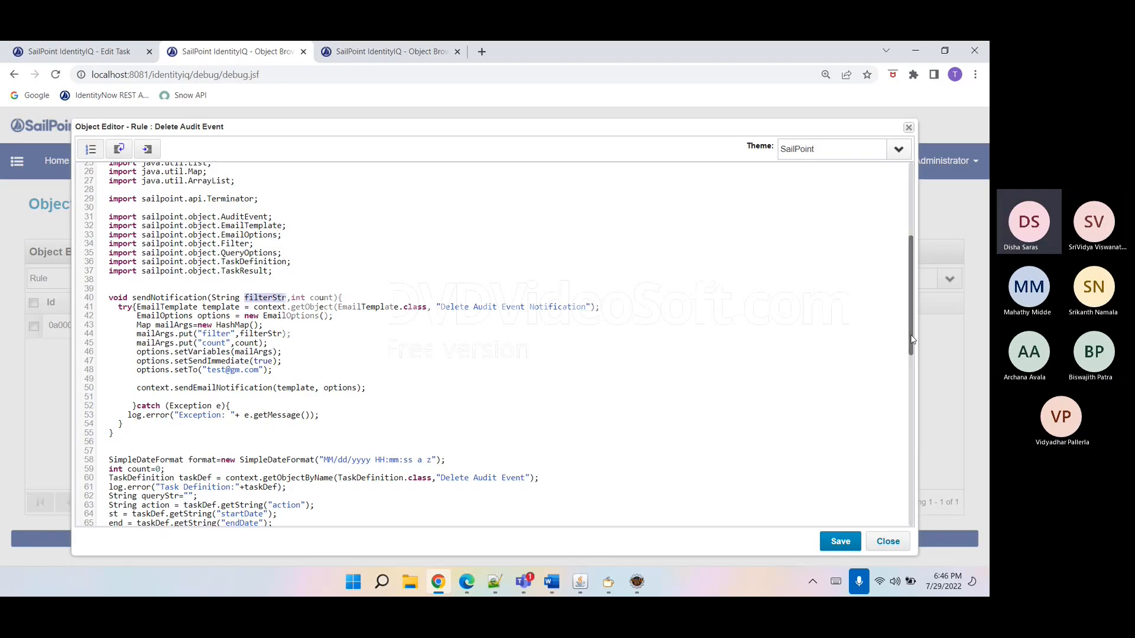
- Examine the sendNotification call and the AuditEvent loop that deletes each object with Terminator near the rule's end
left_click_drag(912, 339, 932, 507)
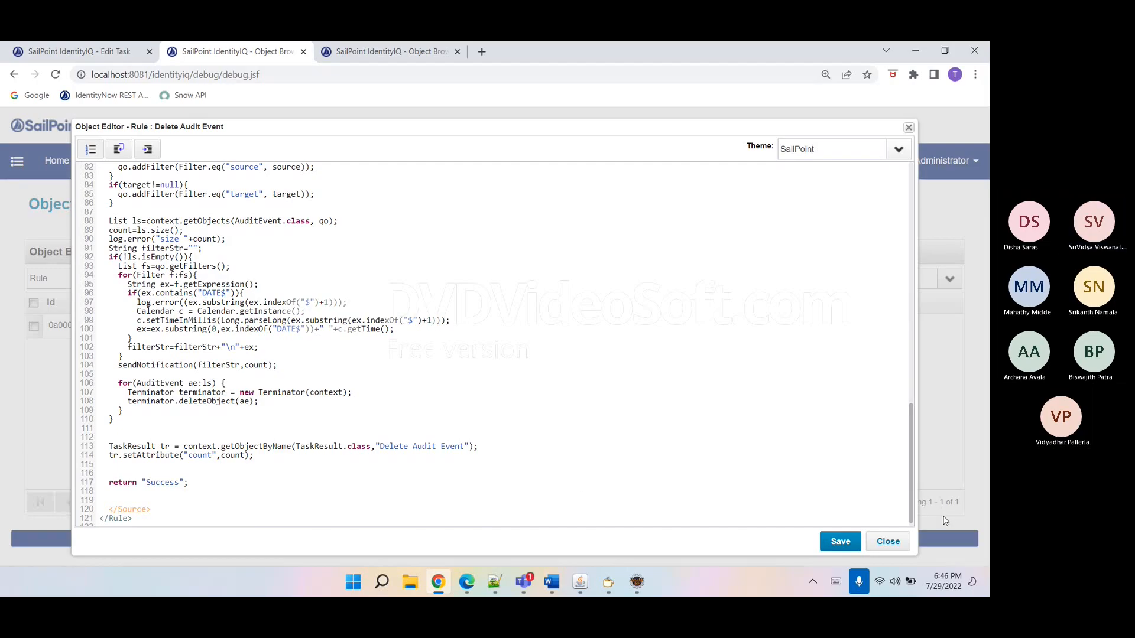
double_click(154, 363)
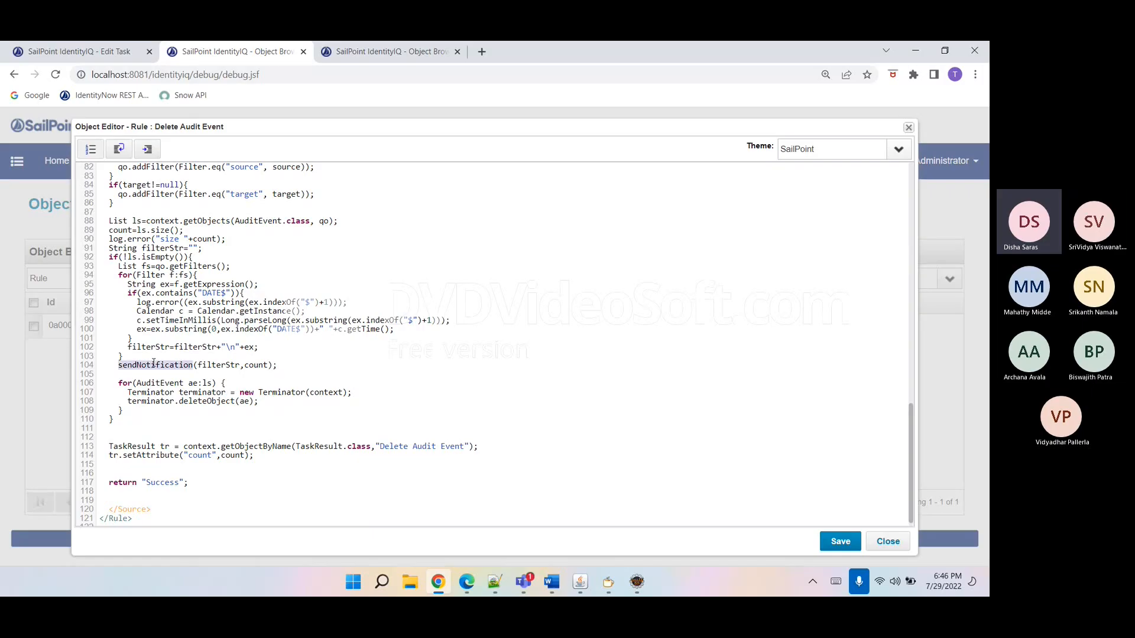
double_click(154, 383)
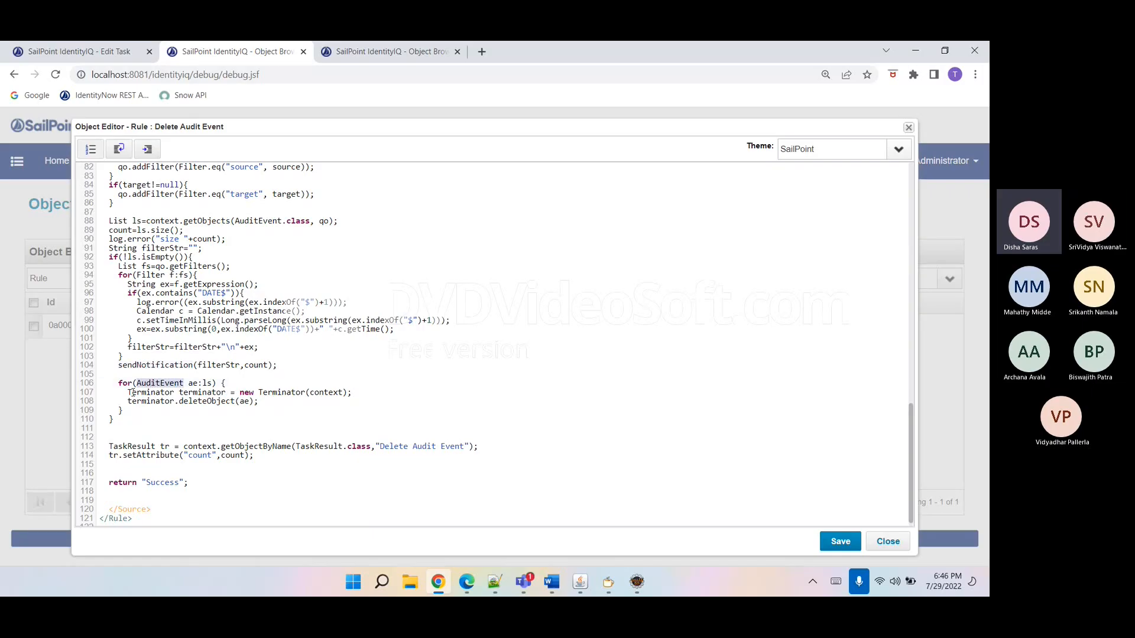
double_click(134, 392)
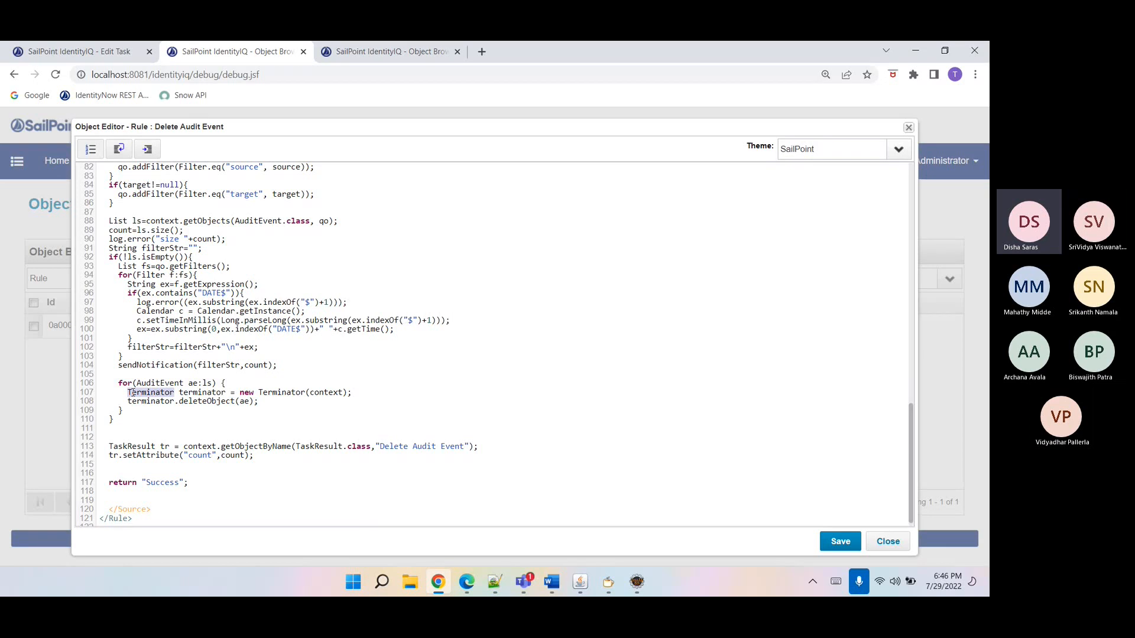
double_click(139, 400)
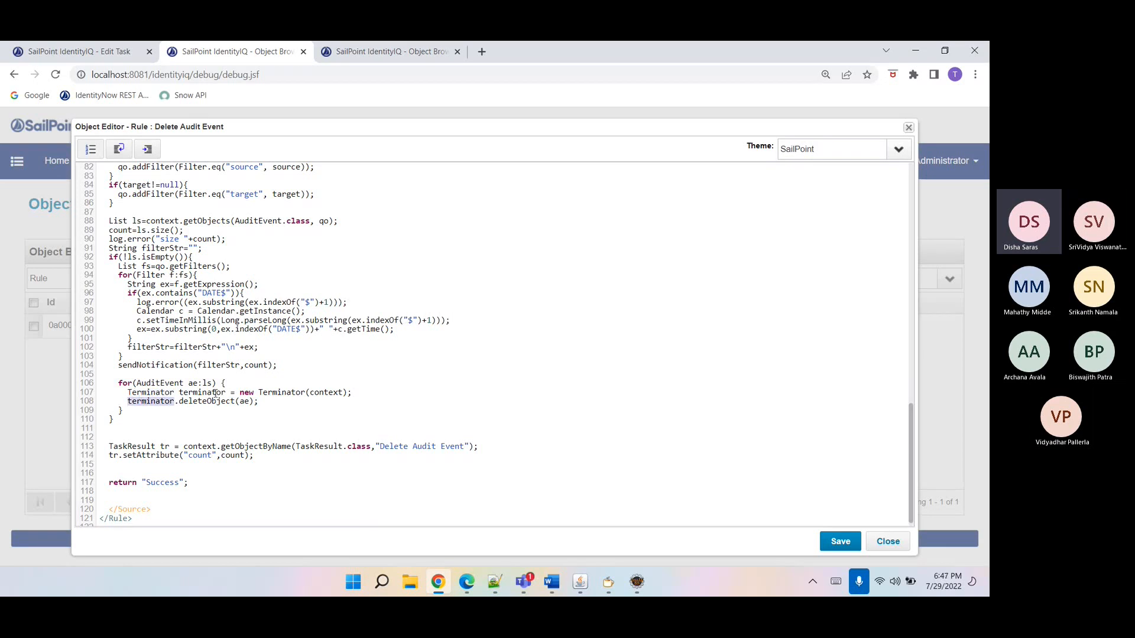
double_click(156, 392)
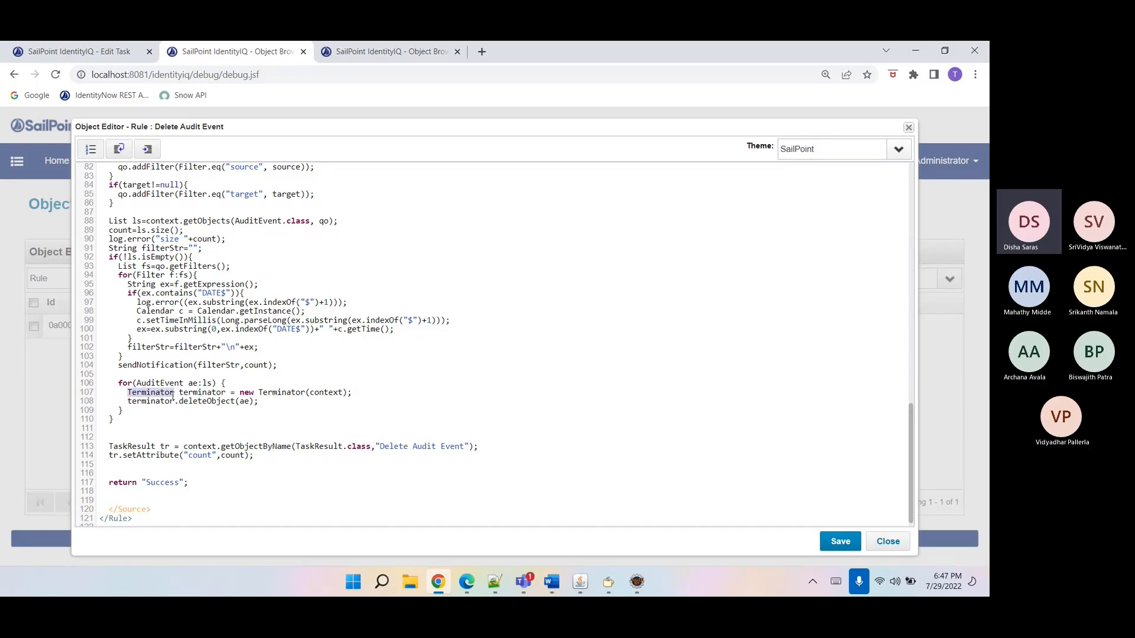
- Examine the rule's terminator.deleteObject call and the getObjectByName lookup of the "Delete Audit Event" TaskResult
double_click(208, 400)
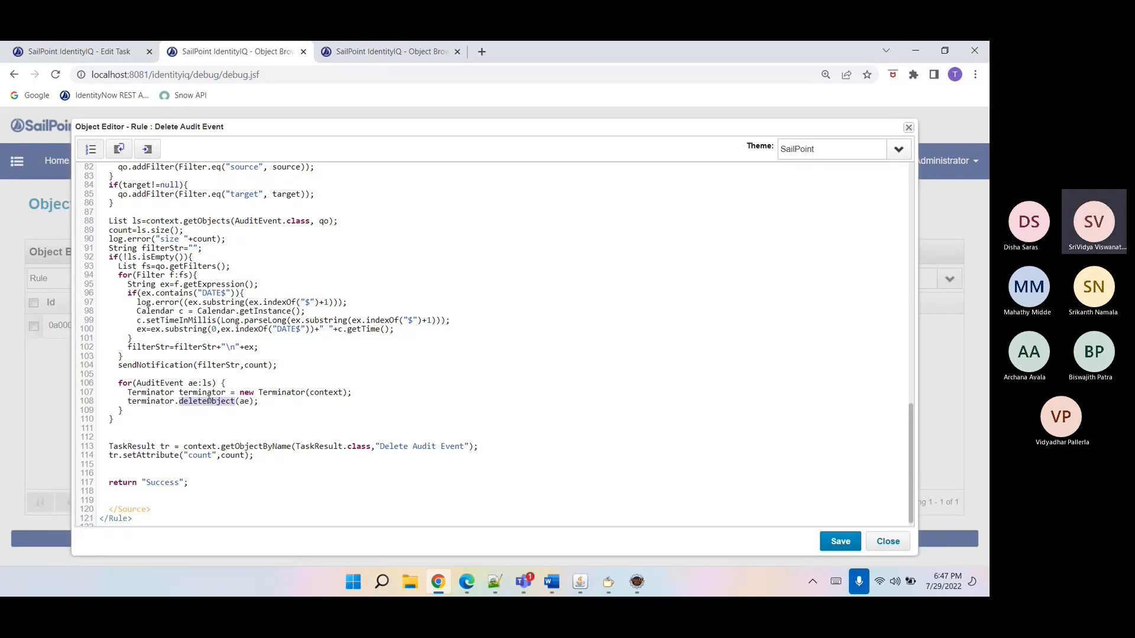
left_click(148, 418)
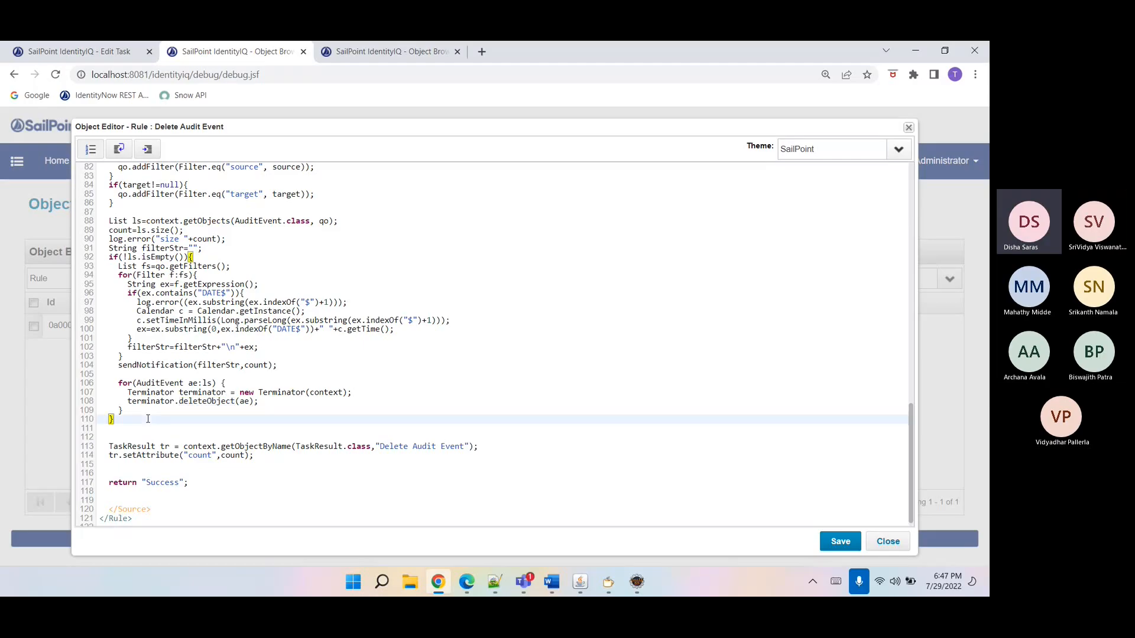
double_click(154, 449)
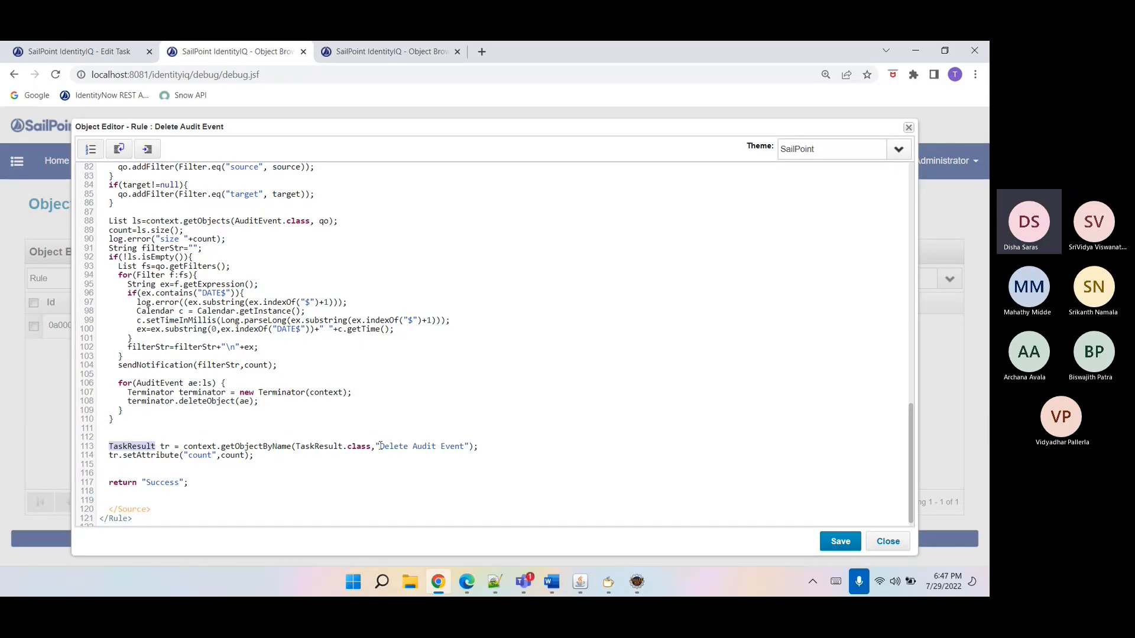
left_click_drag(380, 446, 464, 446)
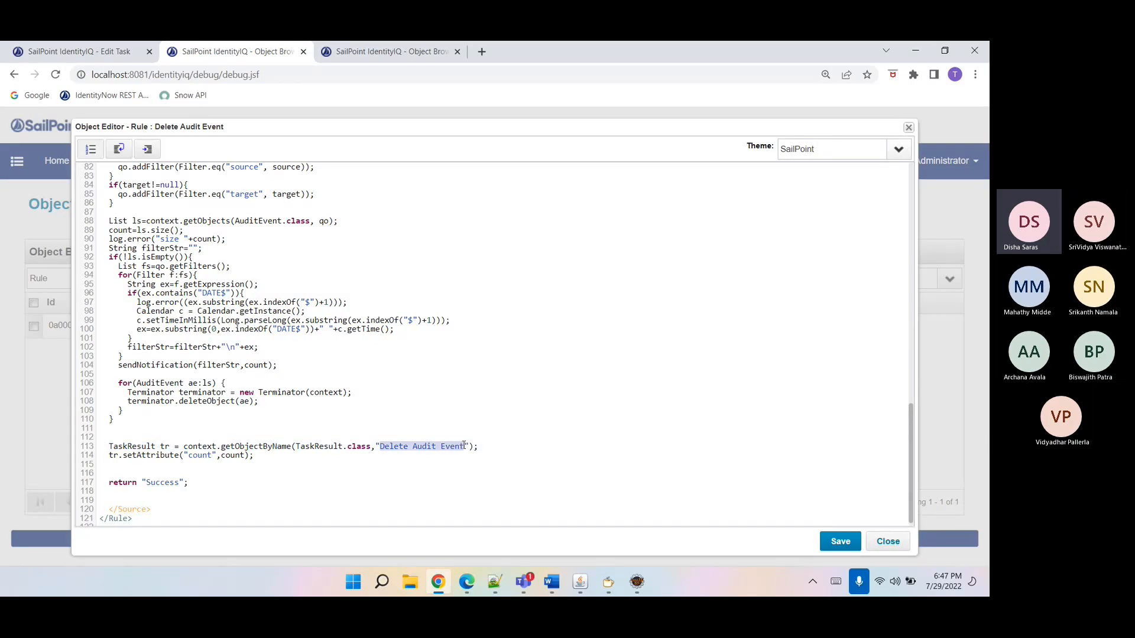
left_click(464, 445)
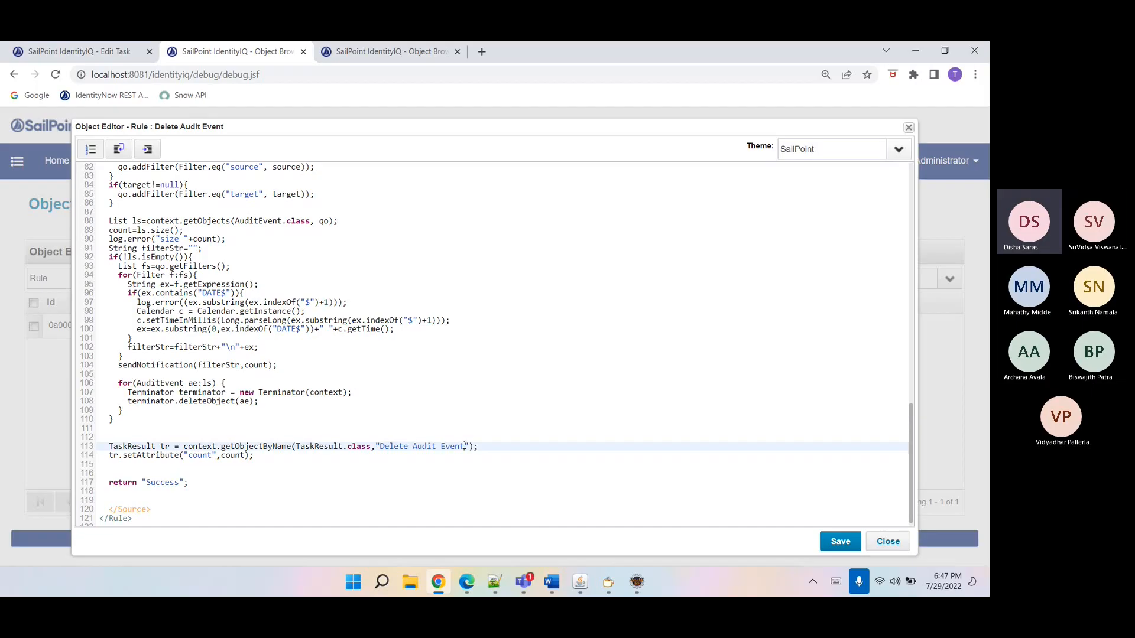
left_click_drag(465, 446, 380, 450)
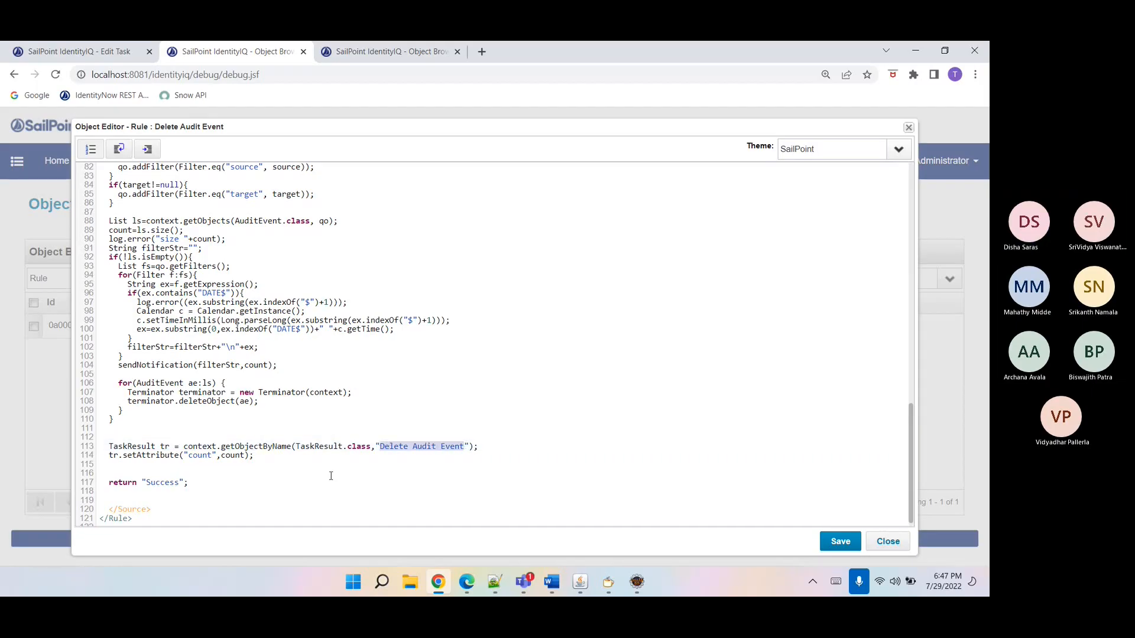
- Examine the setAttribute call that writes "count" to the task result, and save the Delete Audit Event rule
double_click(140, 456)
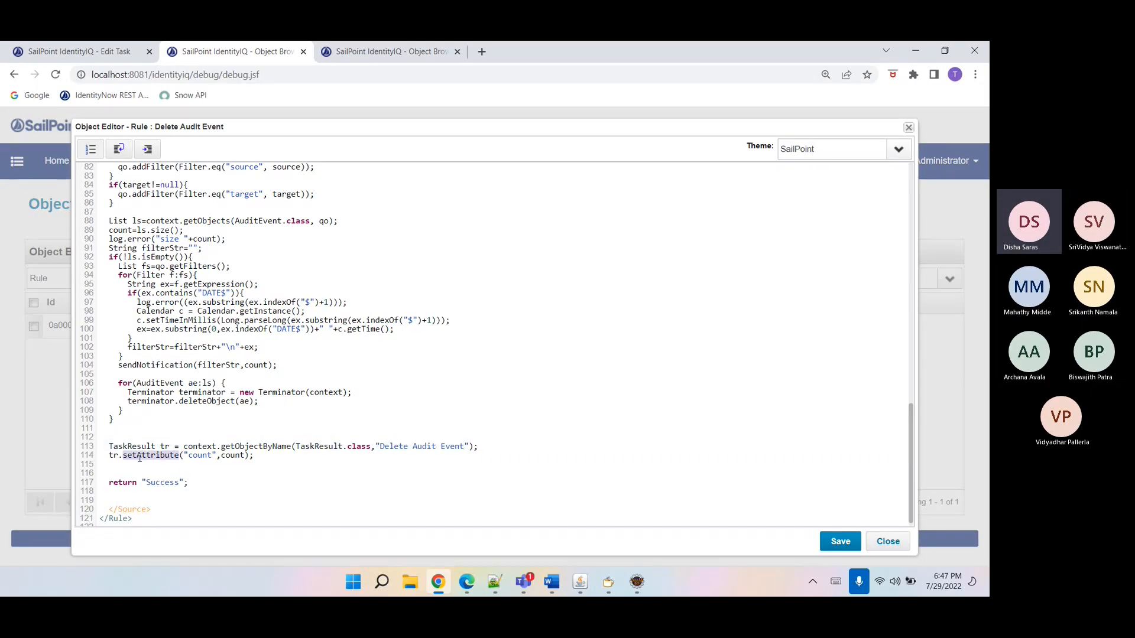
double_click(228, 455)
left_click(227, 455)
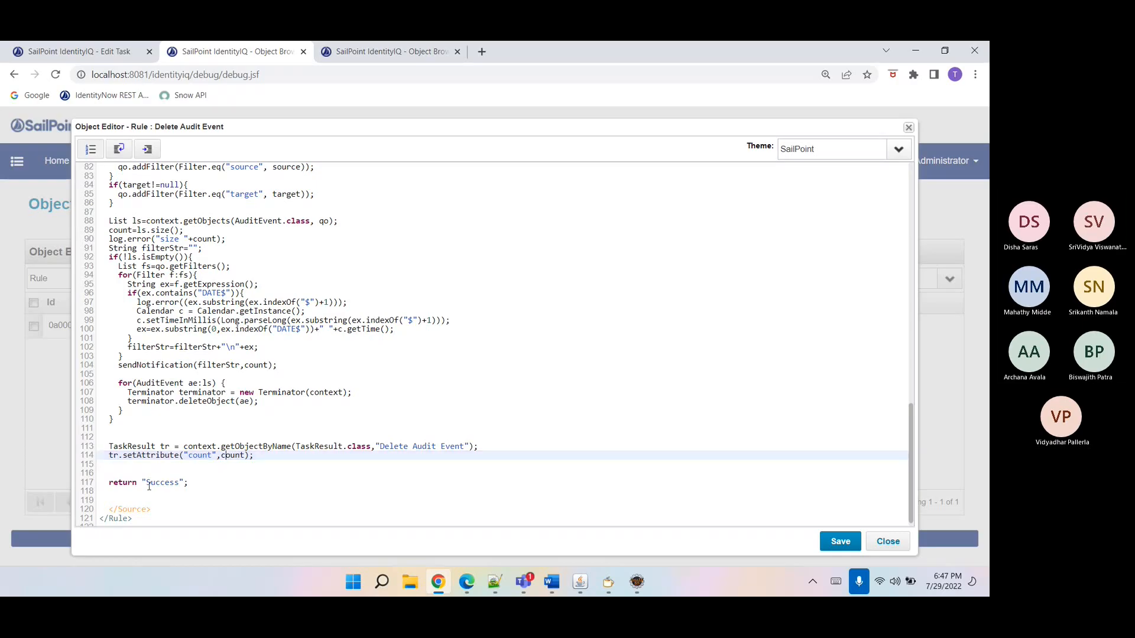
left_click(831, 541)
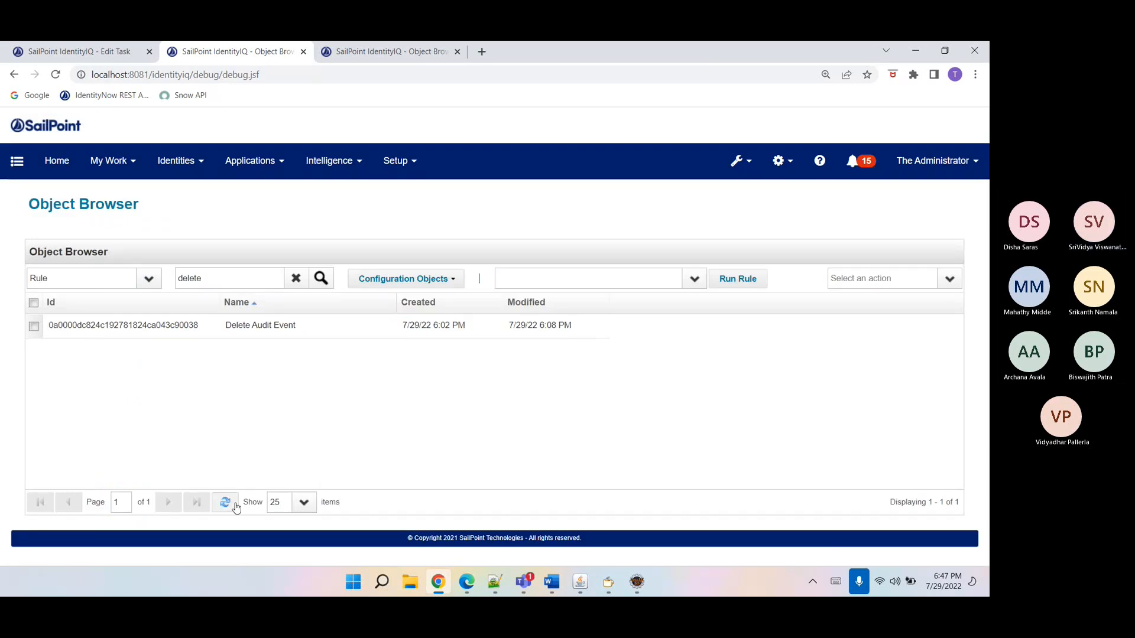
- Switch to Notepad++ and open email.log from C:\IIQ\Logs, reloading its externally modified contents
left_click(495, 582)
left_click(11, 62)
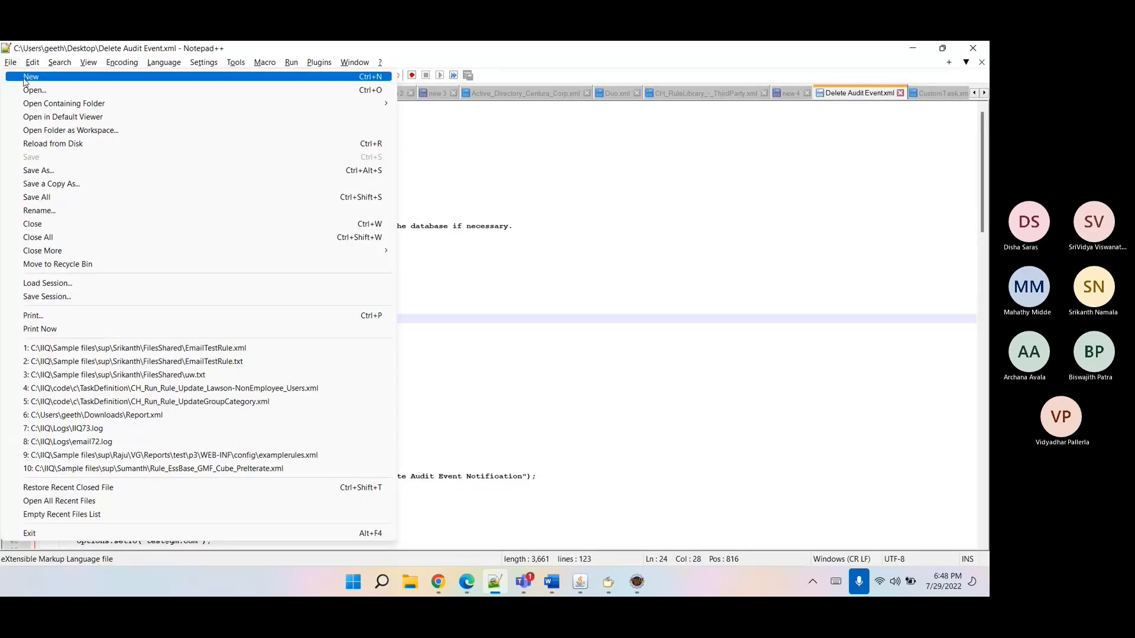
mouse_move(35, 106)
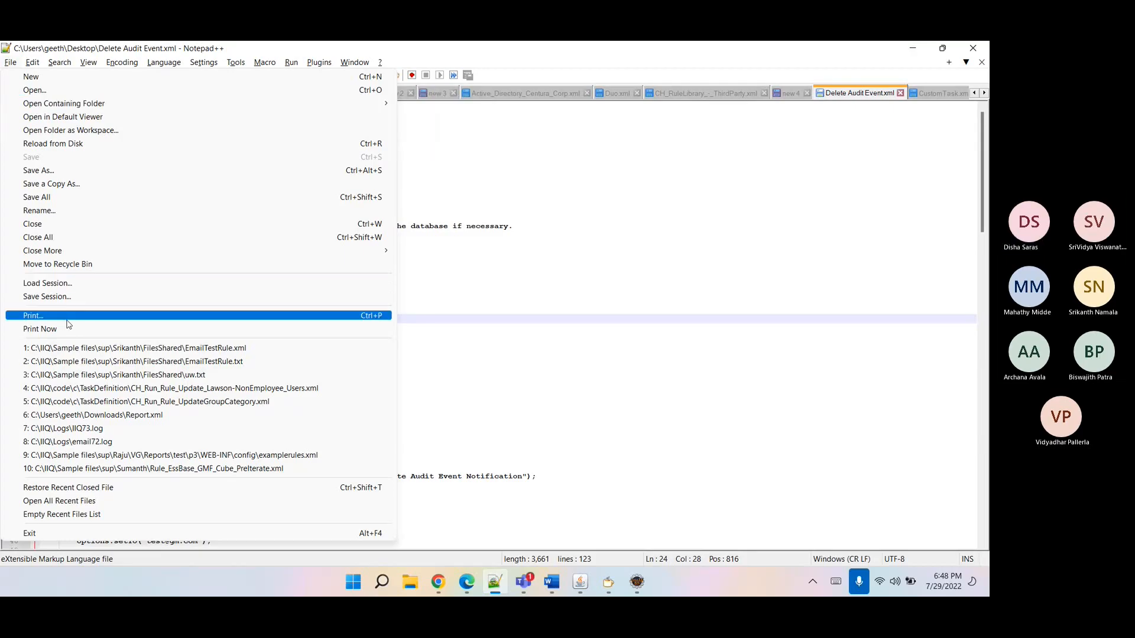
left_click(78, 443)
left_click(10, 62)
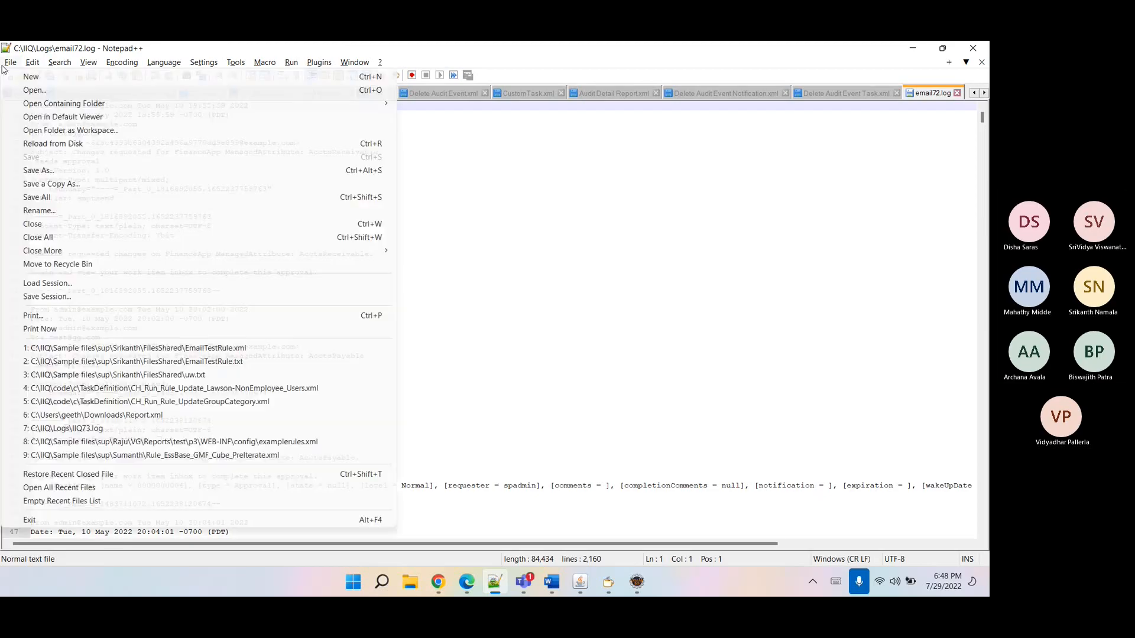
left_click(23, 89)
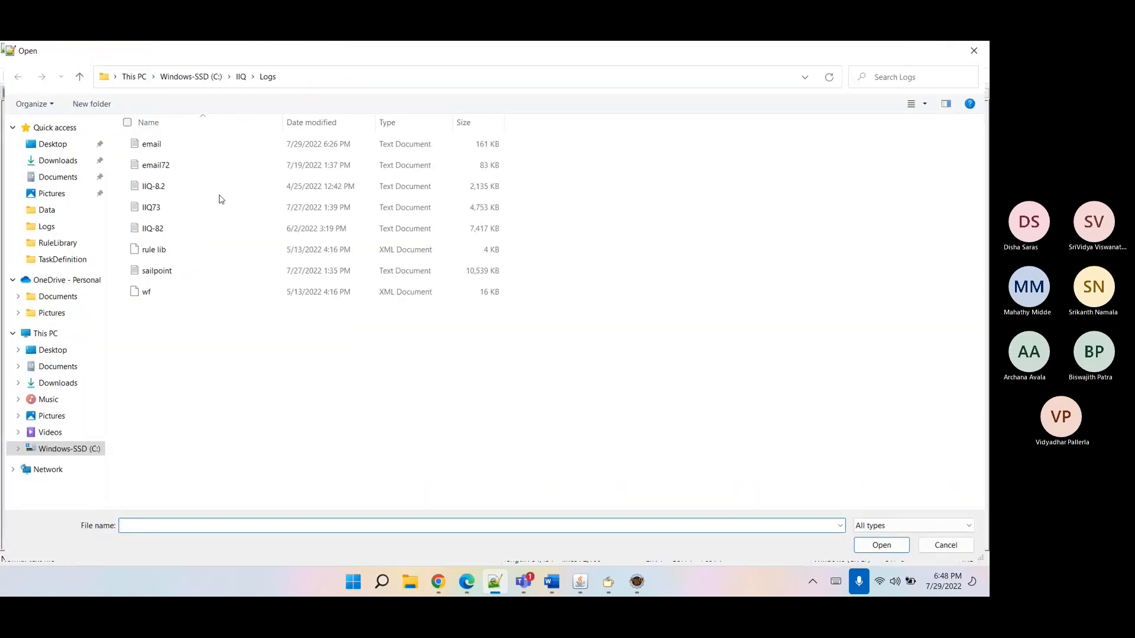
left_click(142, 144)
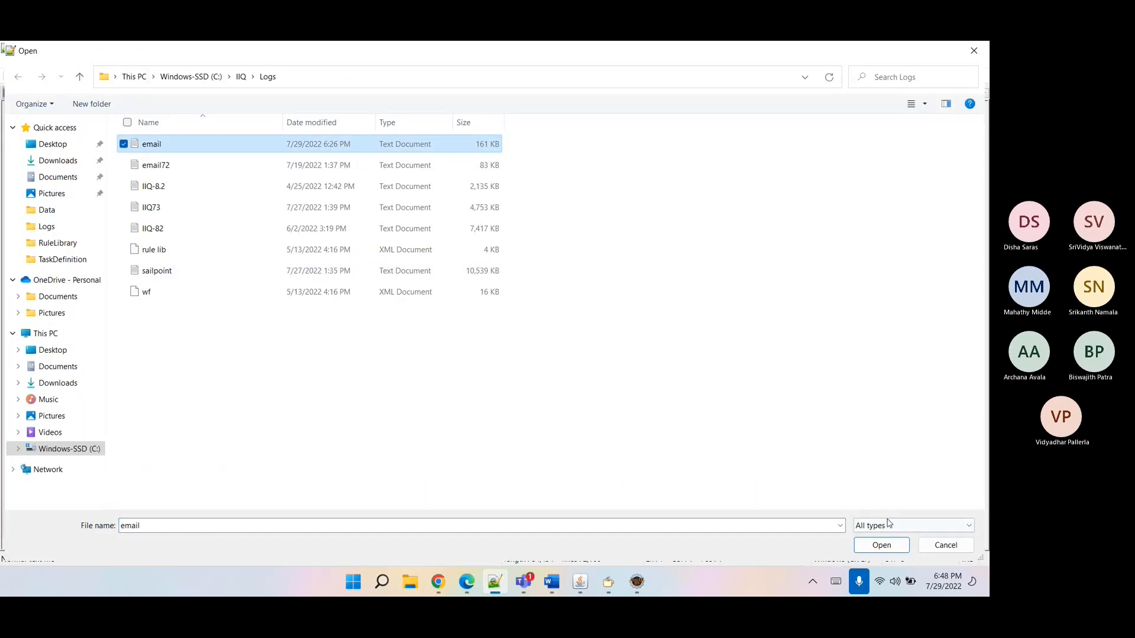
left_click(881, 544)
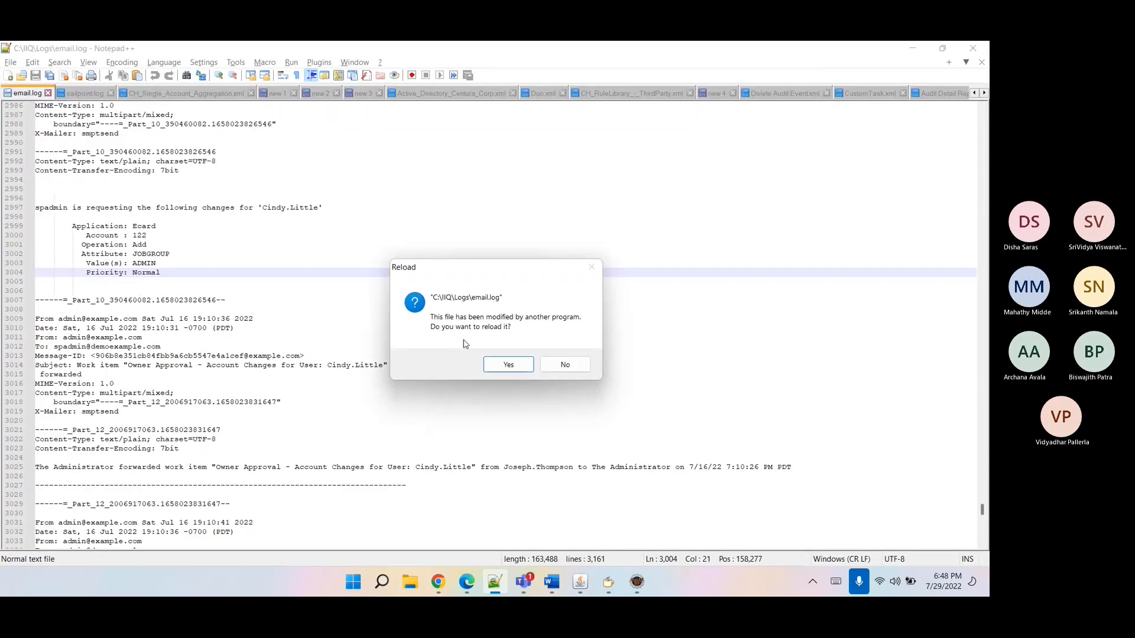
left_click(504, 362)
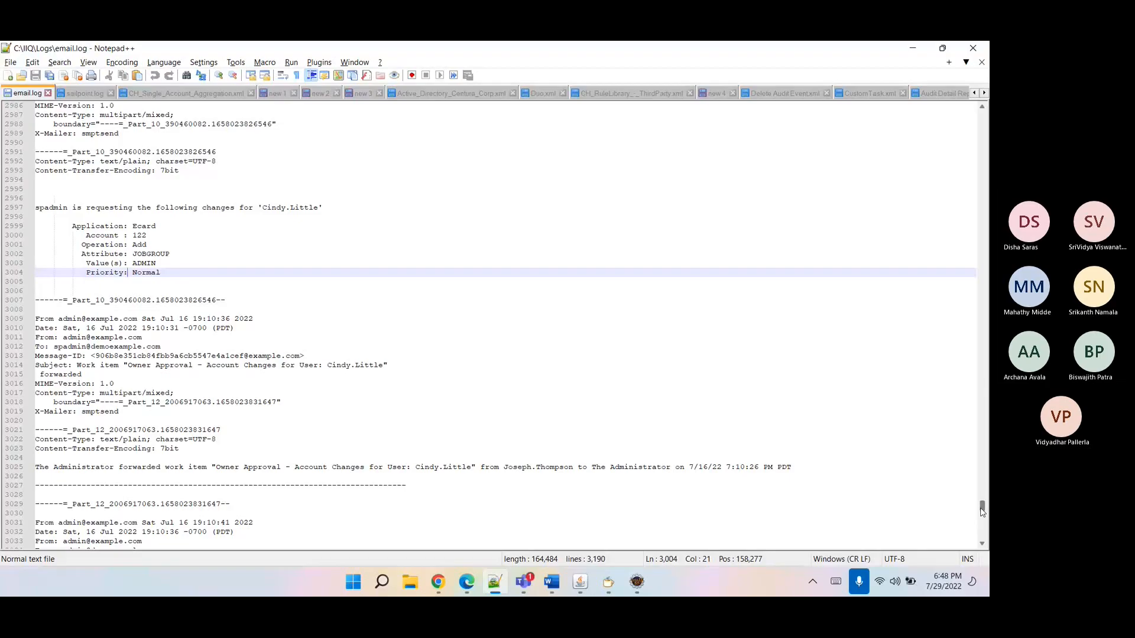
- Examine the most recent message at the end of email.log
left_click_drag(982, 506, 983, 537)
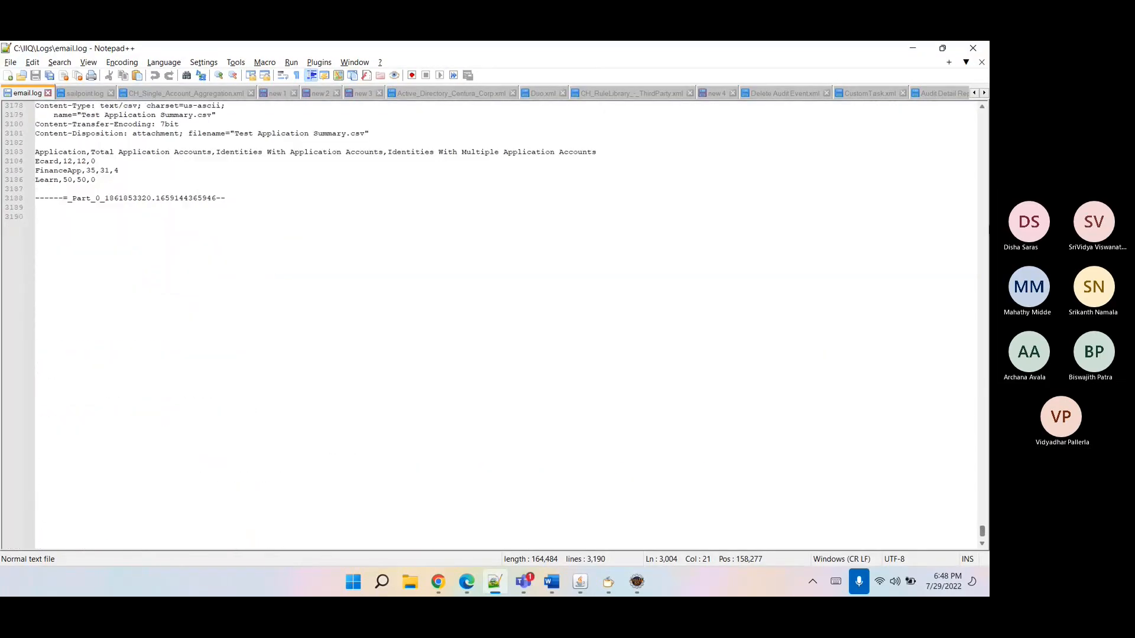
left_click(982, 107)
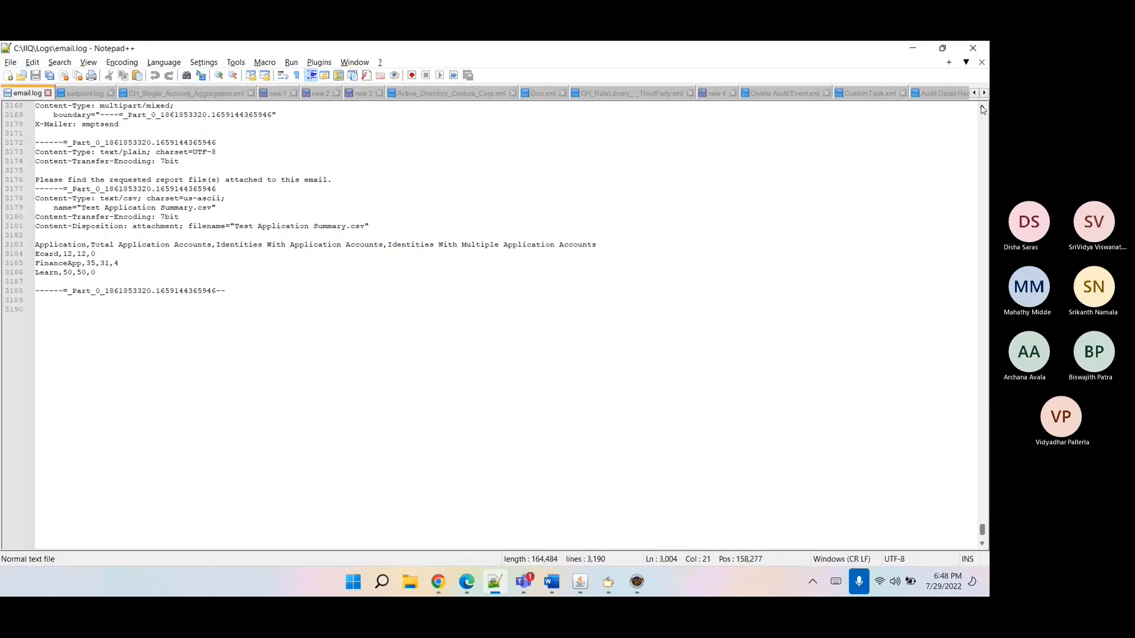
left_click(982, 108)
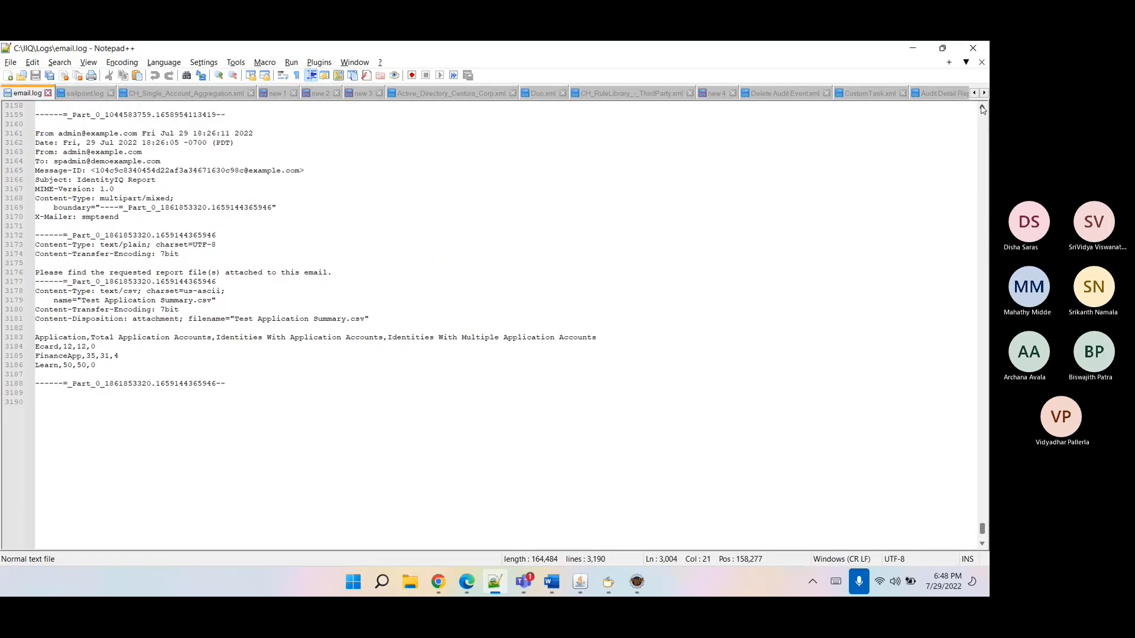
left_click(982, 108)
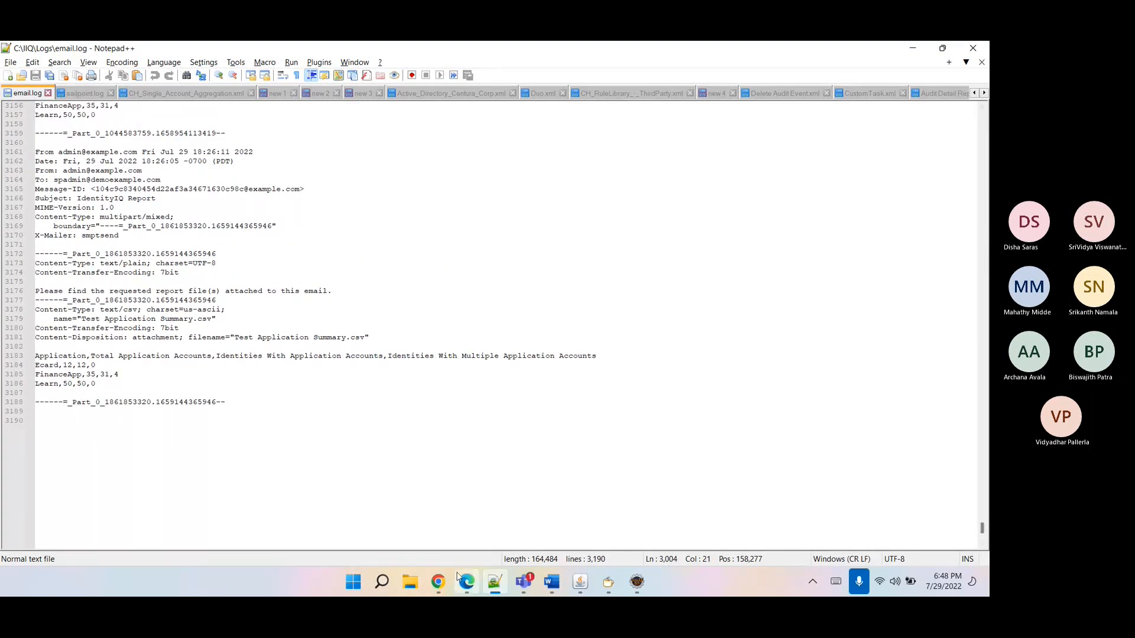
- Switch back to Chrome and list the AuditConfig objects in the Object Browser with the name filter cleared
left_click(440, 585)
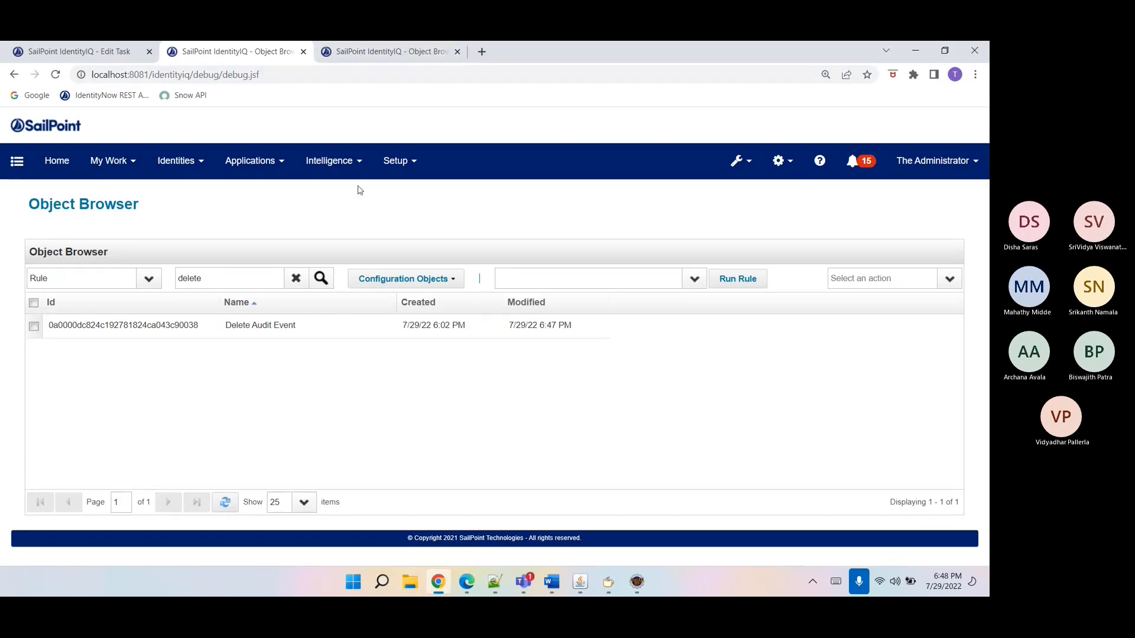
left_click(98, 285)
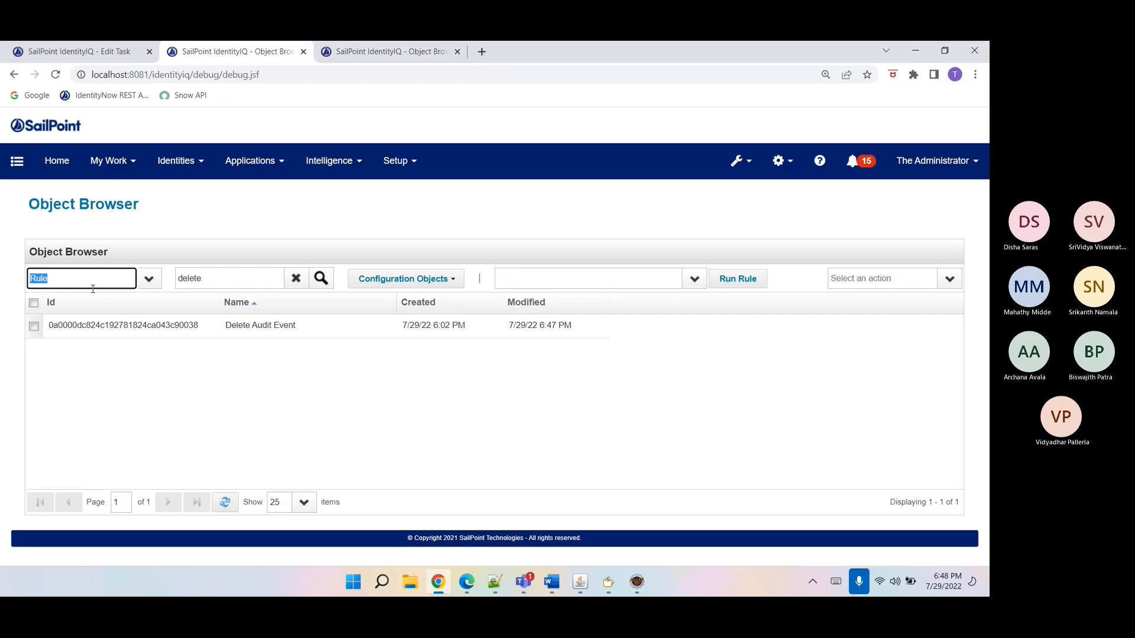
type("AuditConfig")
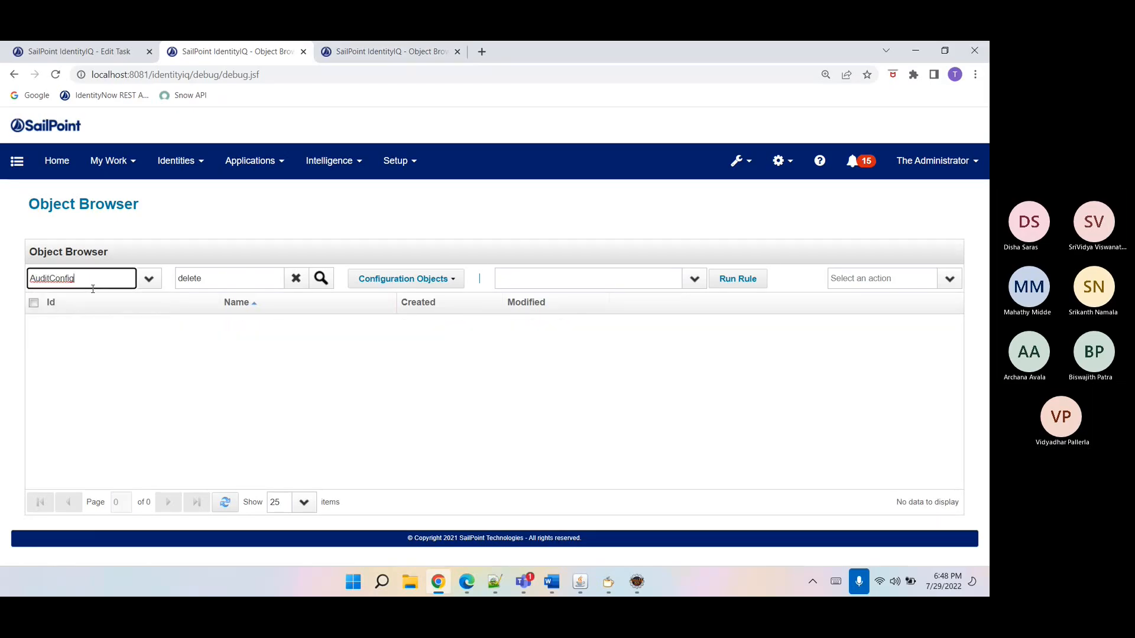
left_click(218, 287)
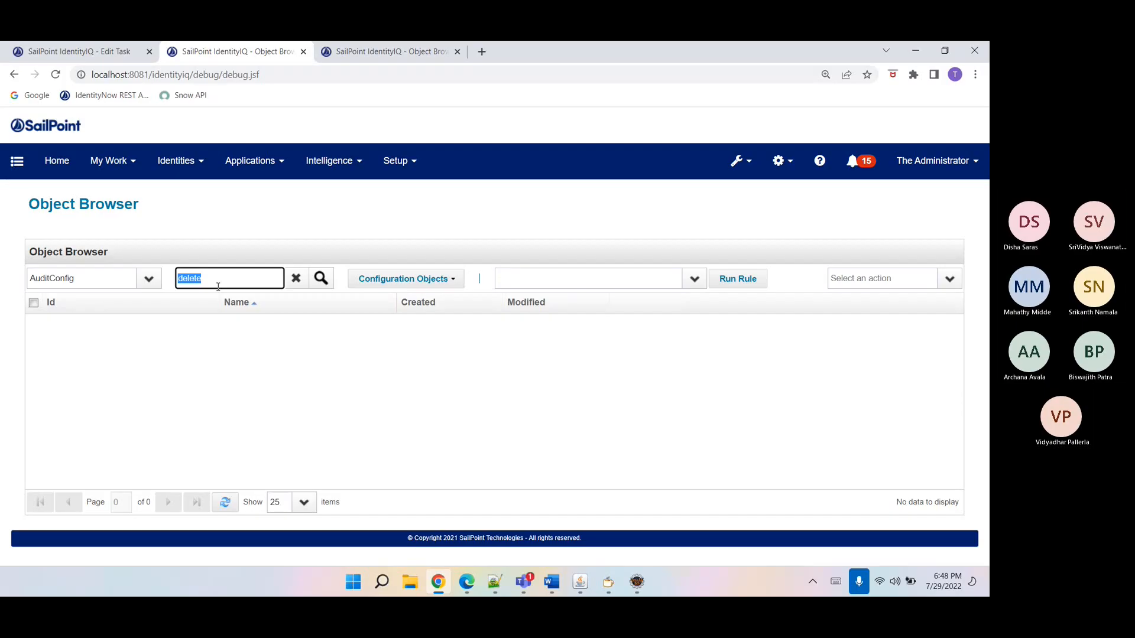
key("BackSpace")
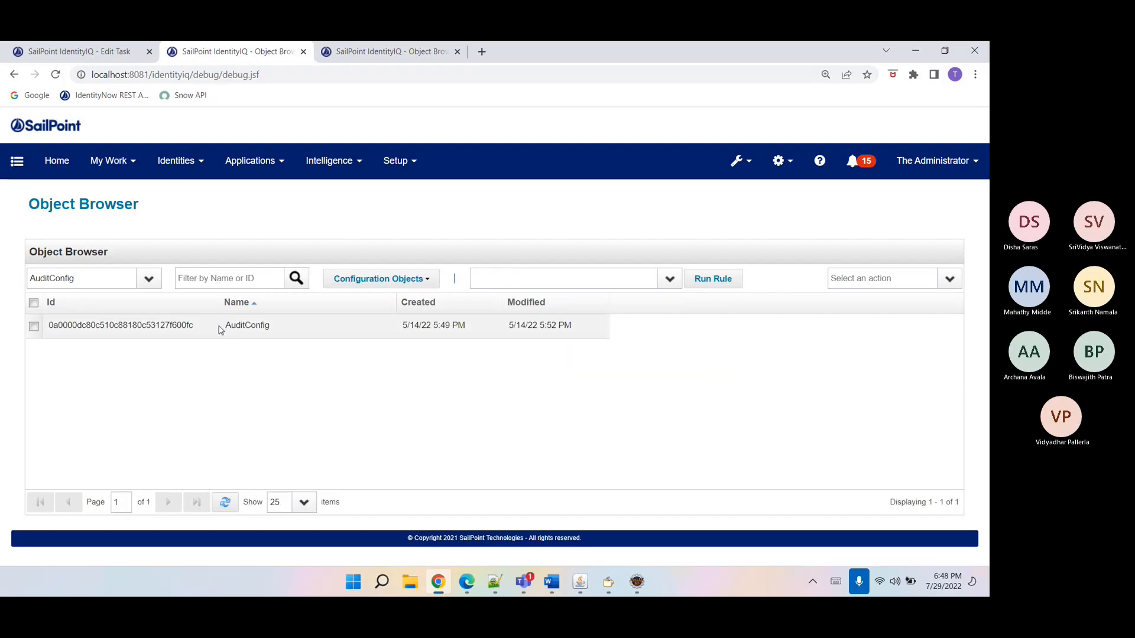
- Open the AuditConfig object, search it for "server", and copy the ServerUpDown action name
left_click(220, 329)
key("ctrl+f")
type("server")
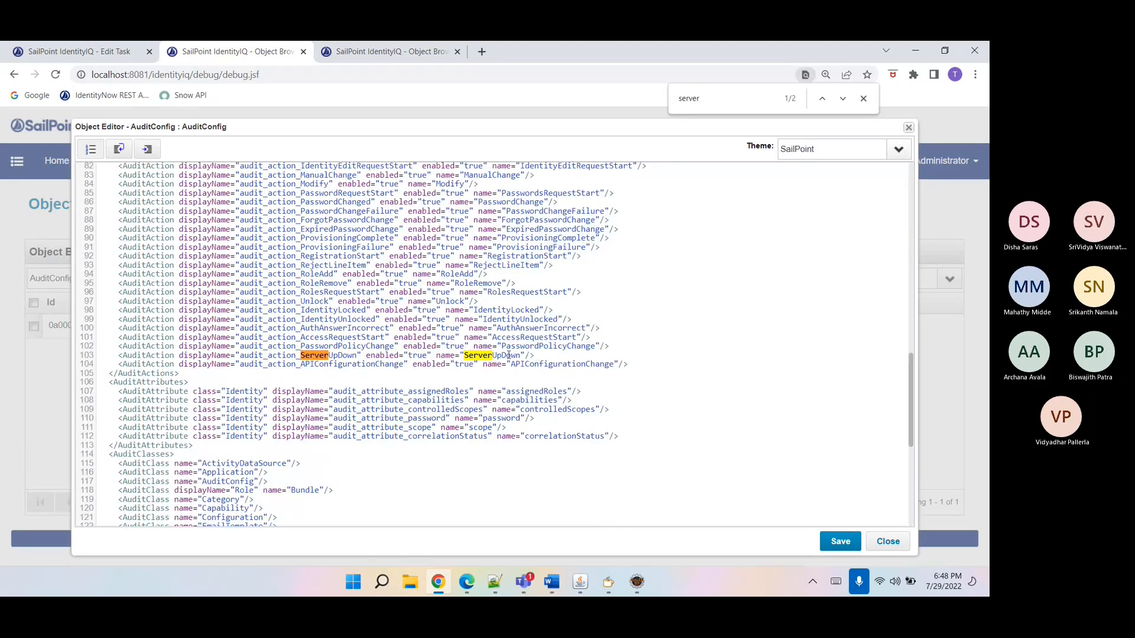
double_click(508, 355)
key("ctrl+c")
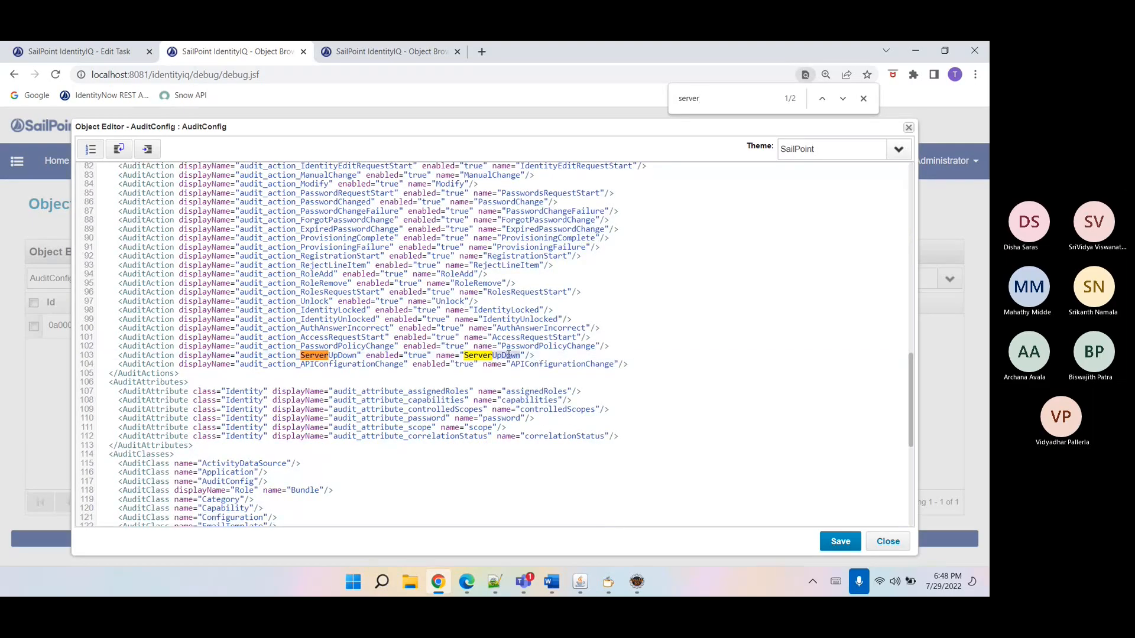
- In the Delete Audit Event task options, set the Audit Action to ServerUpDown and clear the Audit Source
left_click(125, 53)
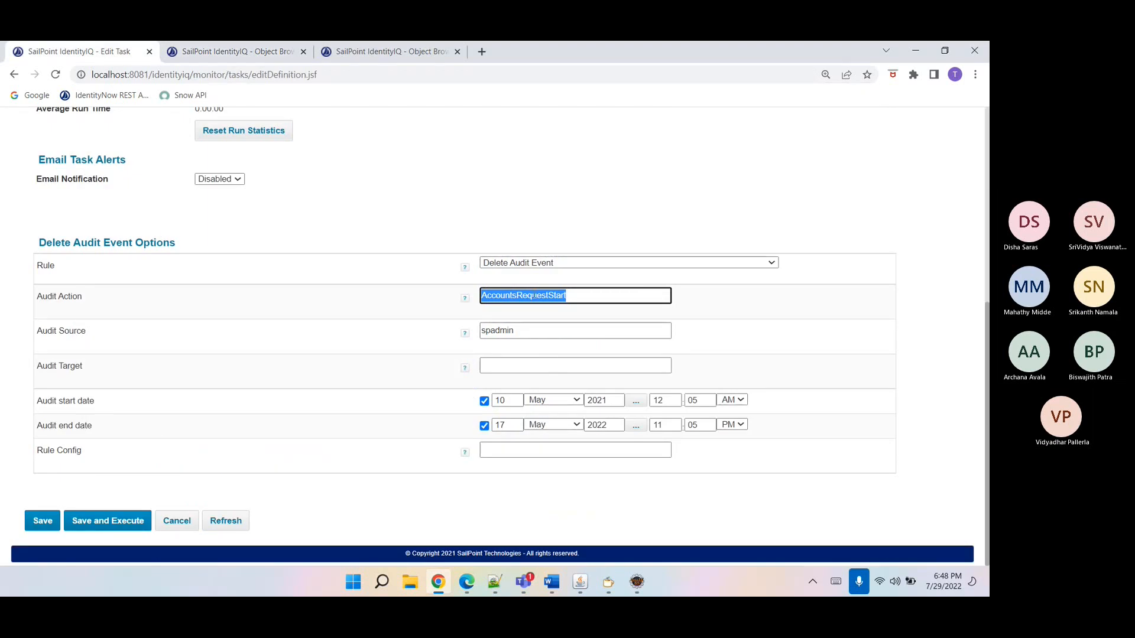
key("ctrl+v")
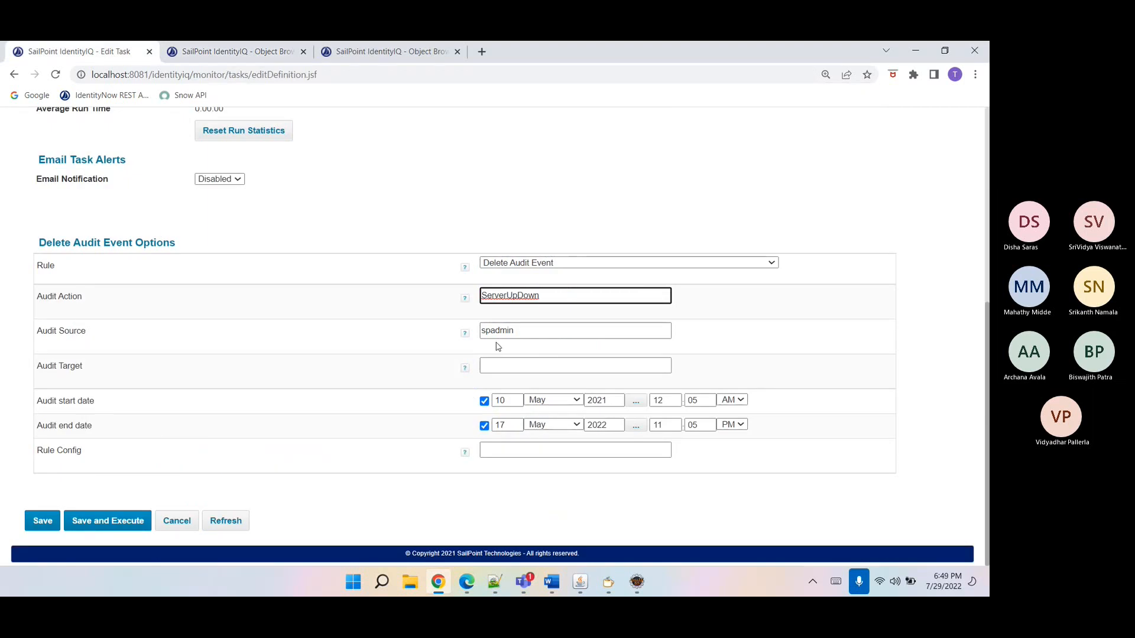
key("Tab")
key("BackSpace")
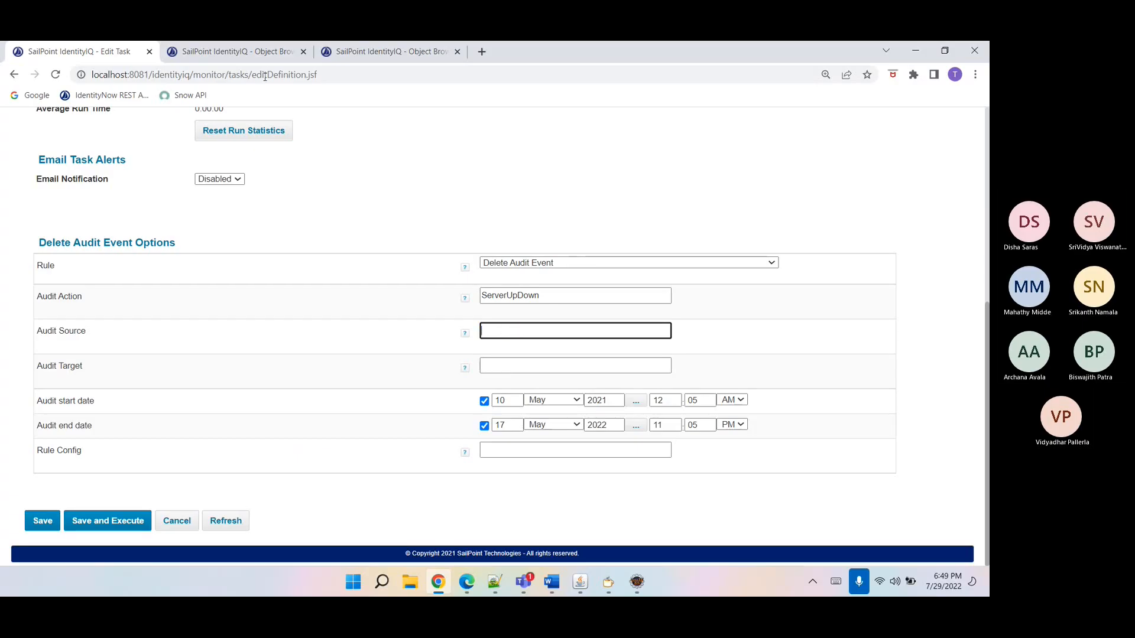
- Close the AuditConfig object and open Advanced Analytics with the search type set to Audit
left_click(257, 51)
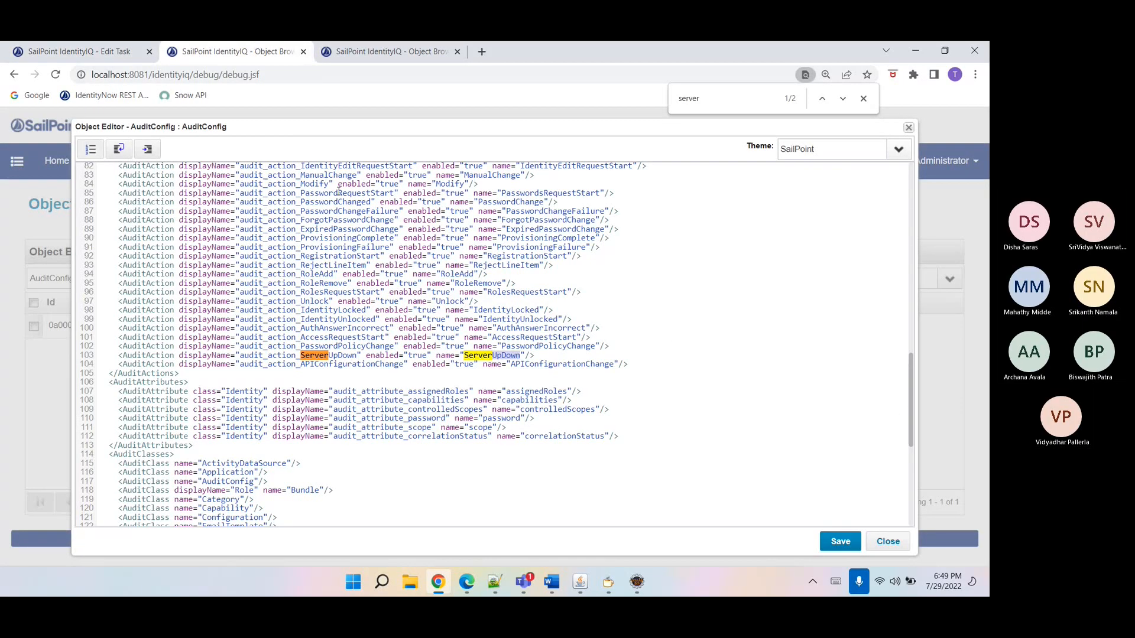
left_click(887, 541)
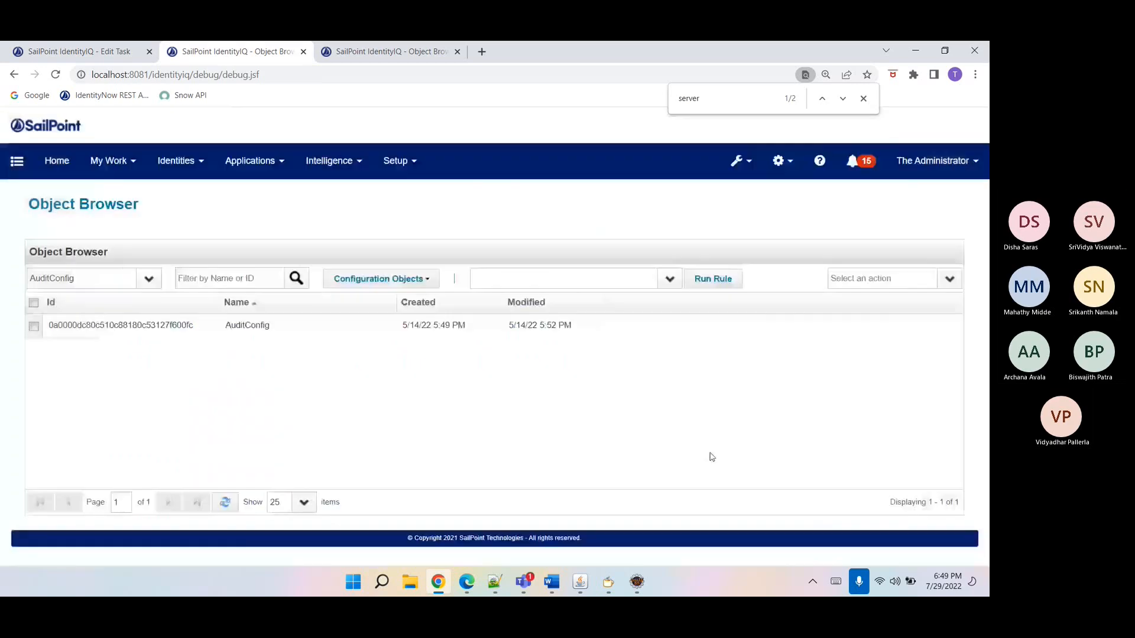
left_click(329, 171)
left_click(330, 197)
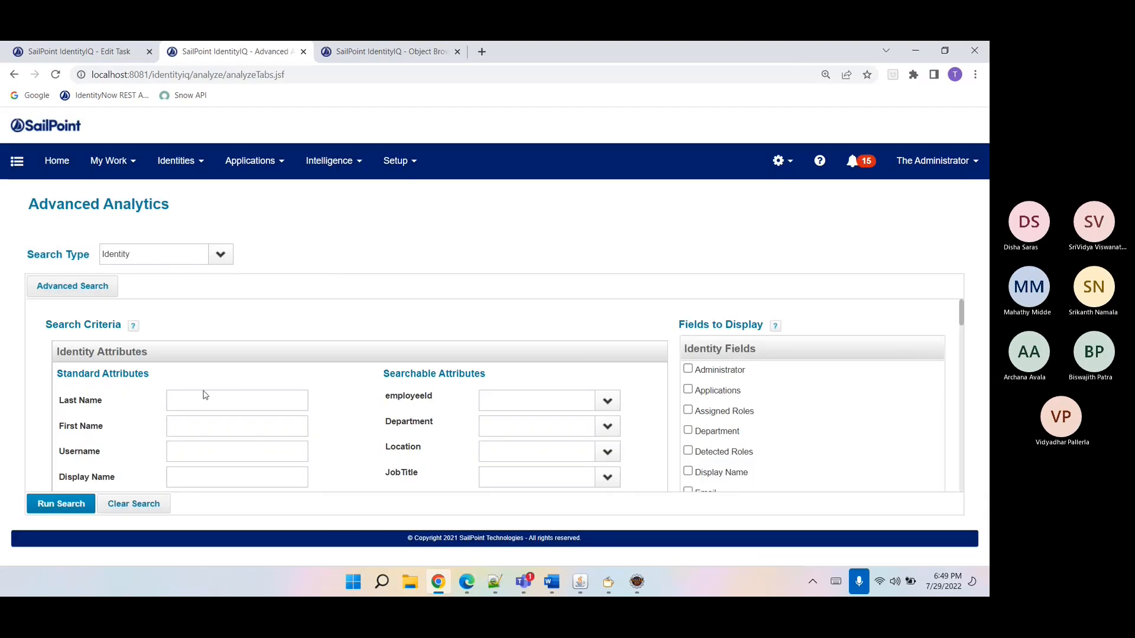
left_click(219, 254)
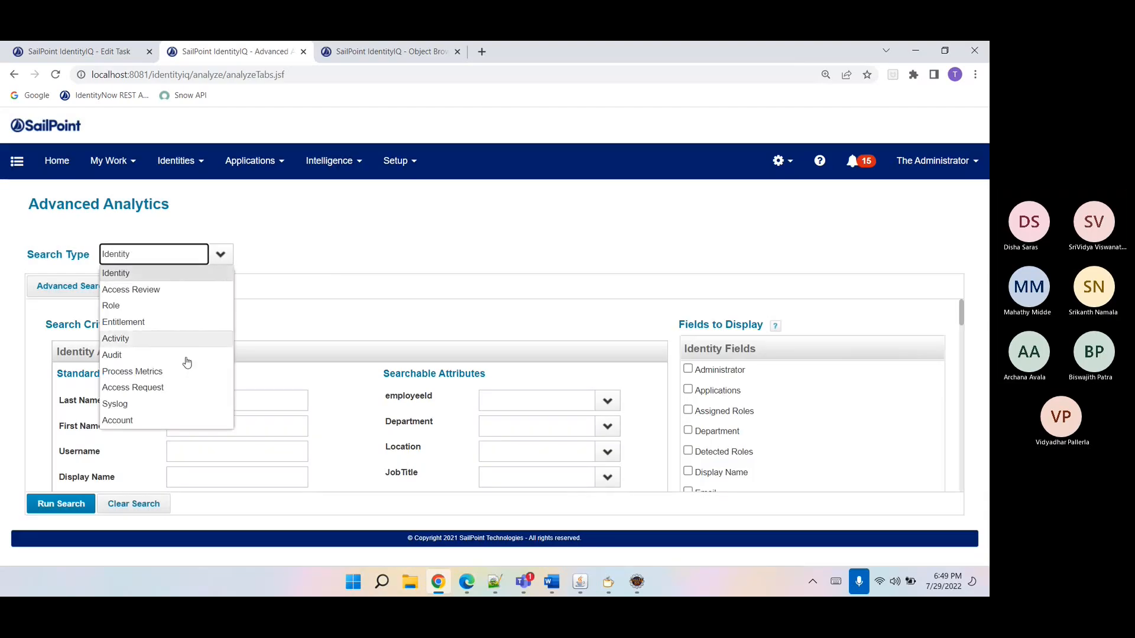
left_click(144, 355)
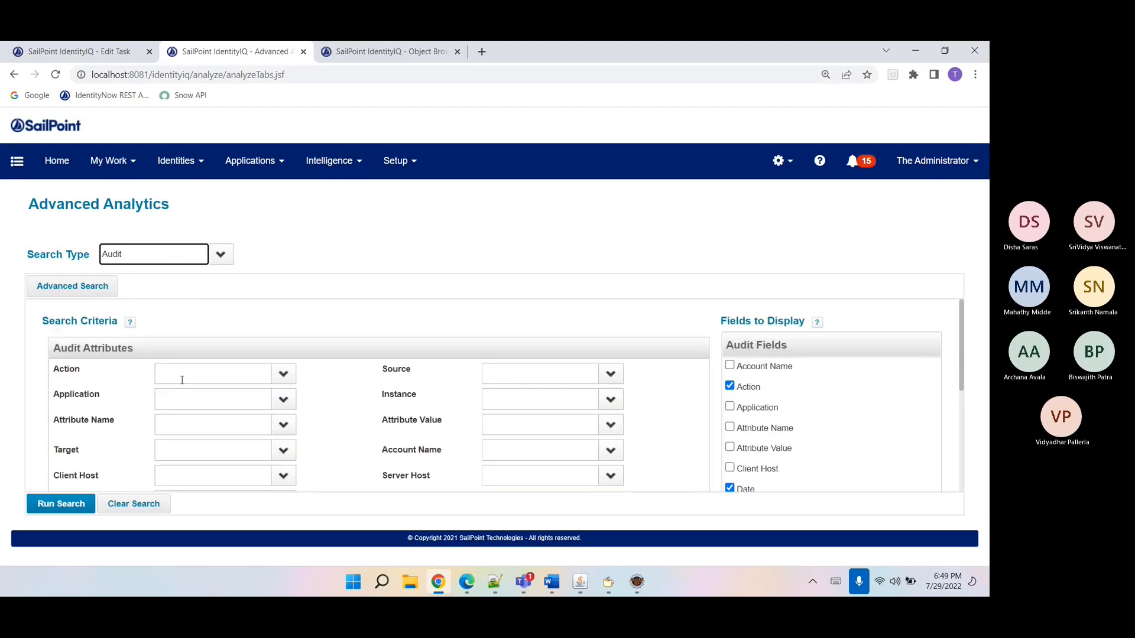
- Set the Action criterion of the audit search to ServerUpDown
left_click(182, 381)
key("ctrl+v")
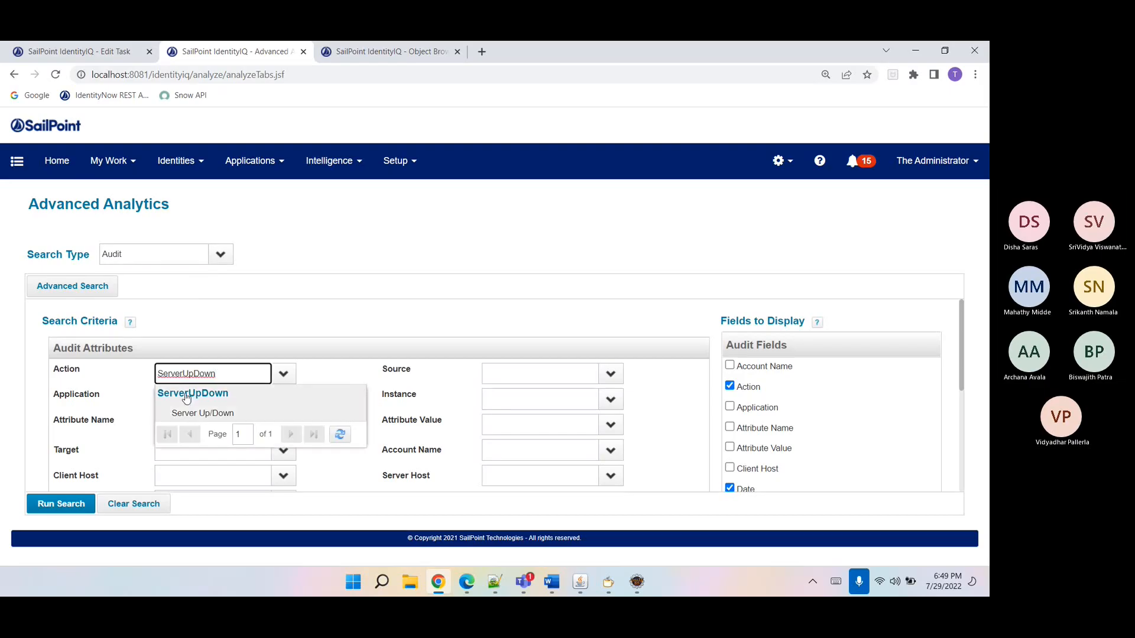
left_click(186, 396)
left_click(648, 435)
- Enable the audit search's Start Date filter and set it to 10 May 2022
scroll(650, 435, "down", 2)
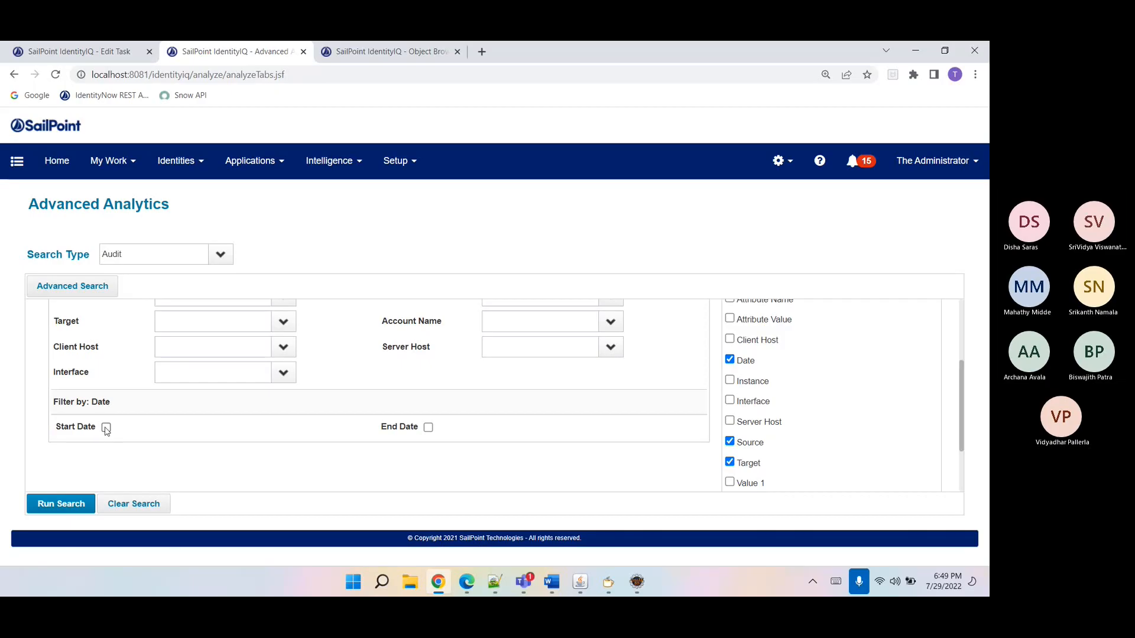
left_click(107, 428)
double_click(167, 421)
type("10")
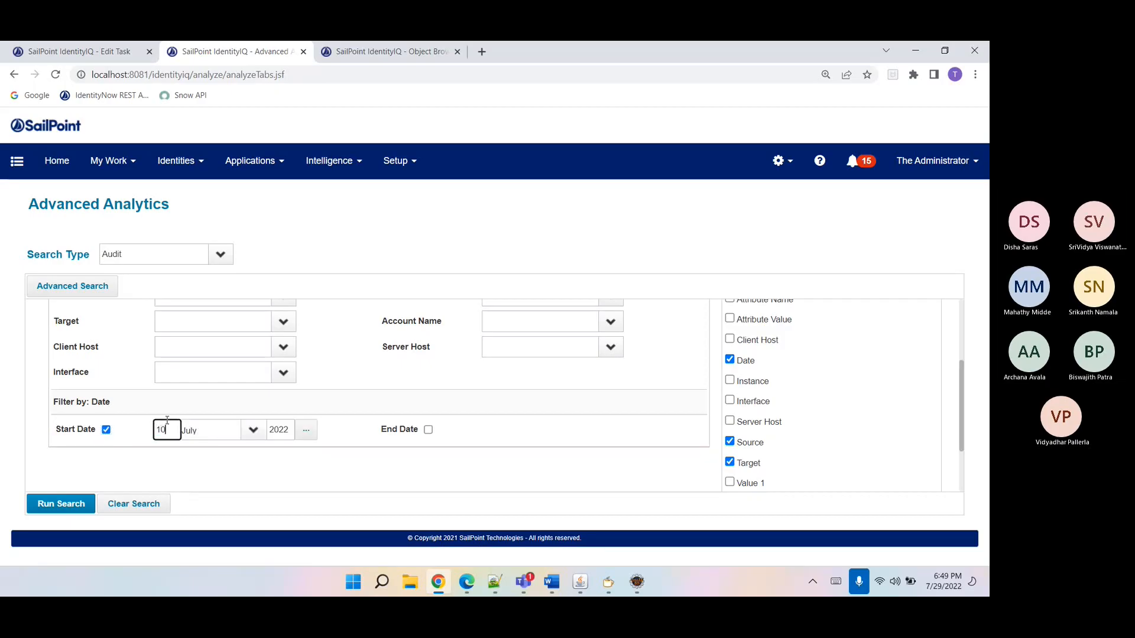
left_click(249, 433)
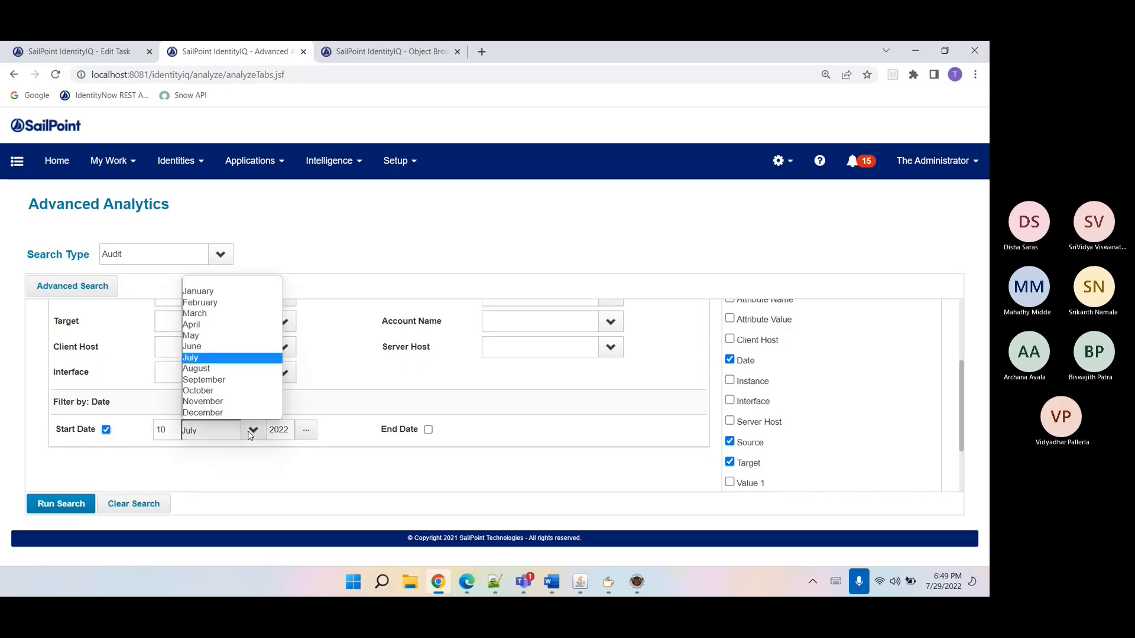
left_click(194, 335)
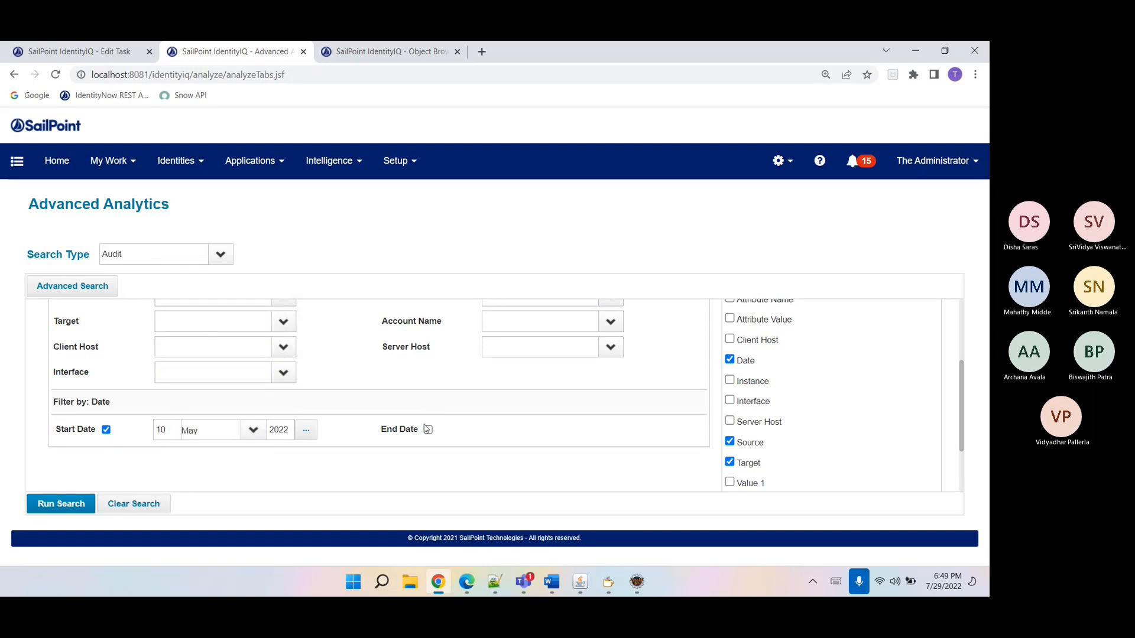
- Enable the audit search's End Date filter and set its day to 17
left_click(427, 429)
double_click(486, 429)
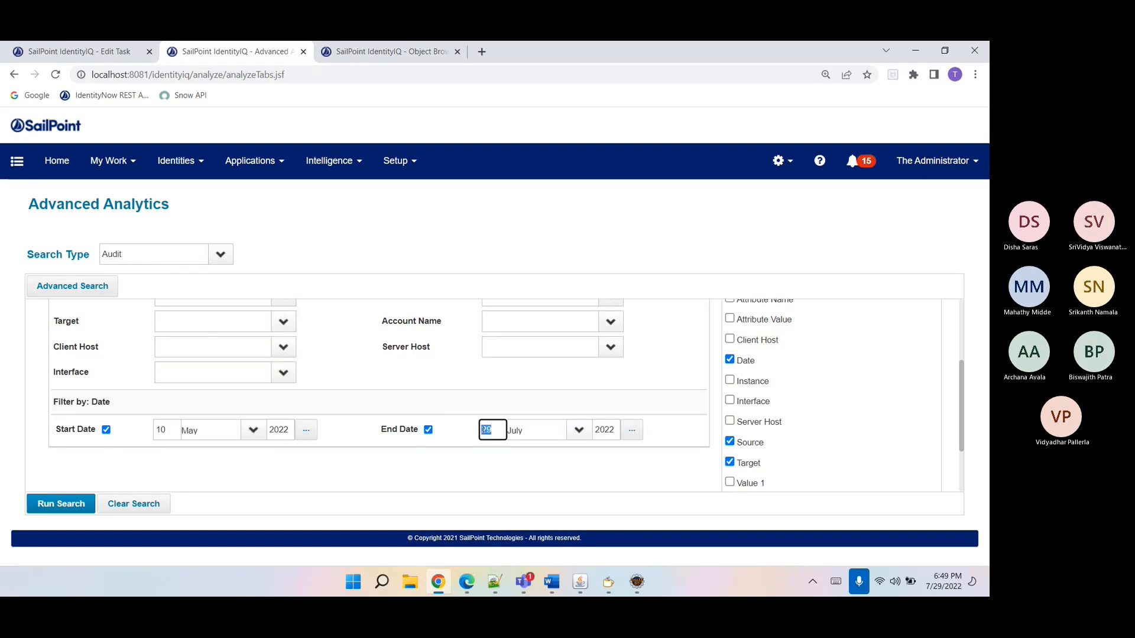
type("17")
left_click(528, 475)
- Compare the search dates with the Delete Audit Event task options and set the task's Audit start date year to 2022
left_click(110, 59)
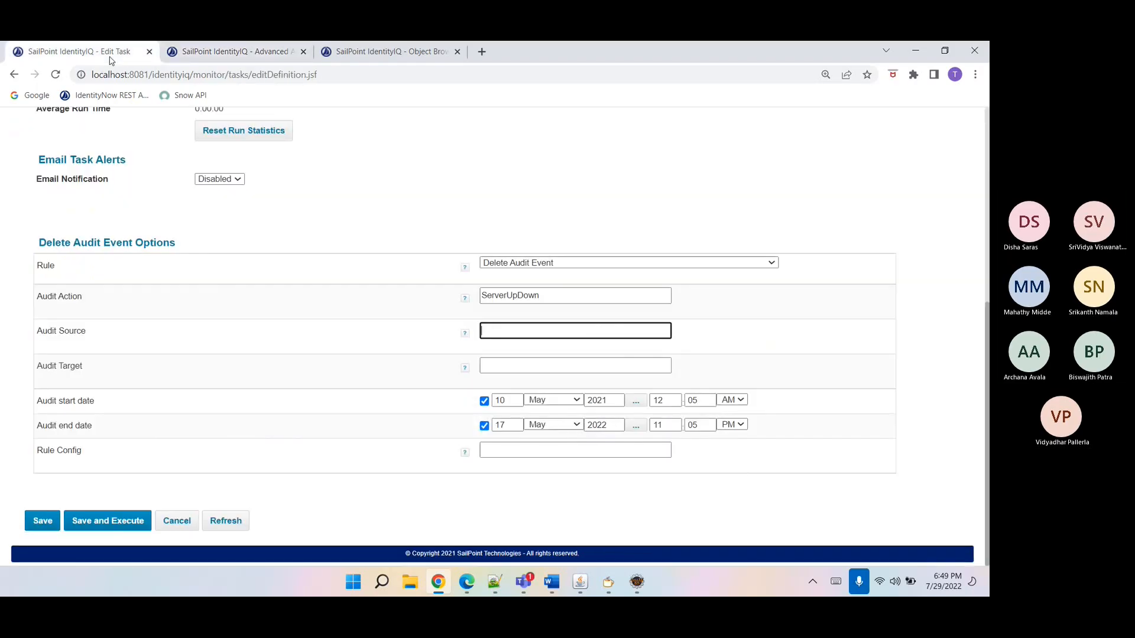
left_click(229, 52)
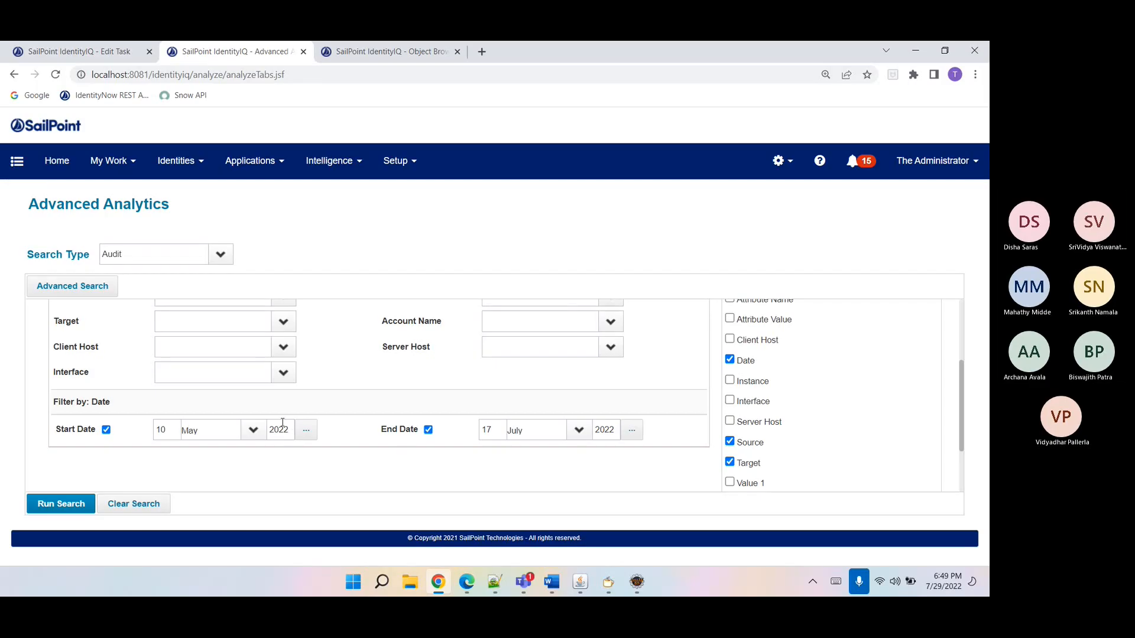
left_click(305, 429)
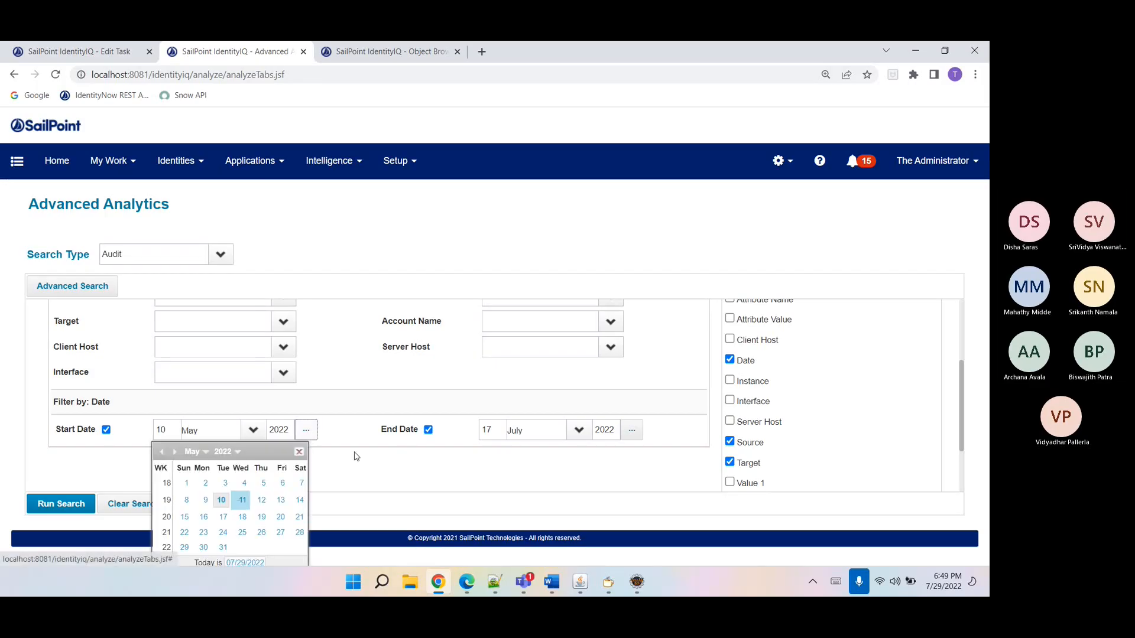
left_click(83, 52)
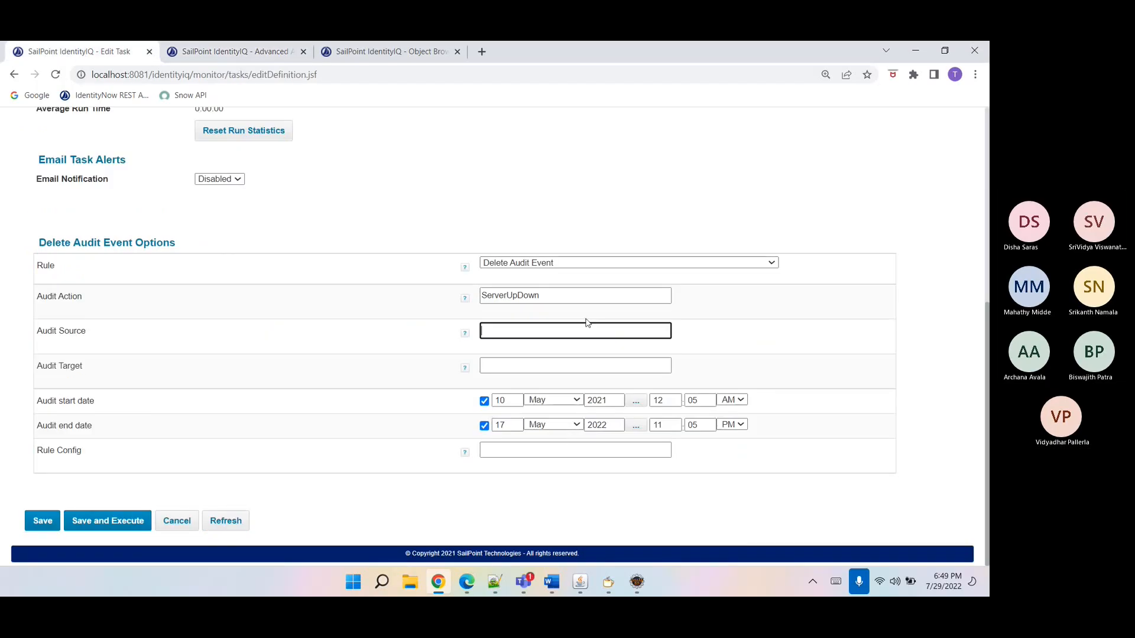
left_click(618, 401)
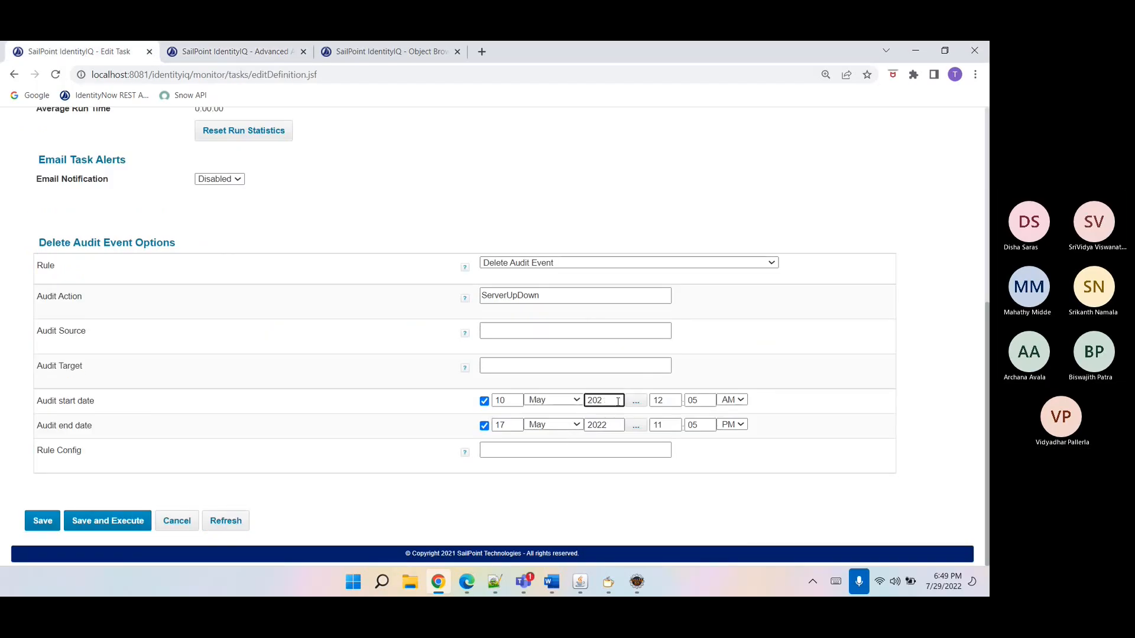
left_click(631, 495)
- Return to Advanced Analytics and run the audit search for ServerUpDown events in the chosen date range
left_click(223, 53)
left_click(114, 482)
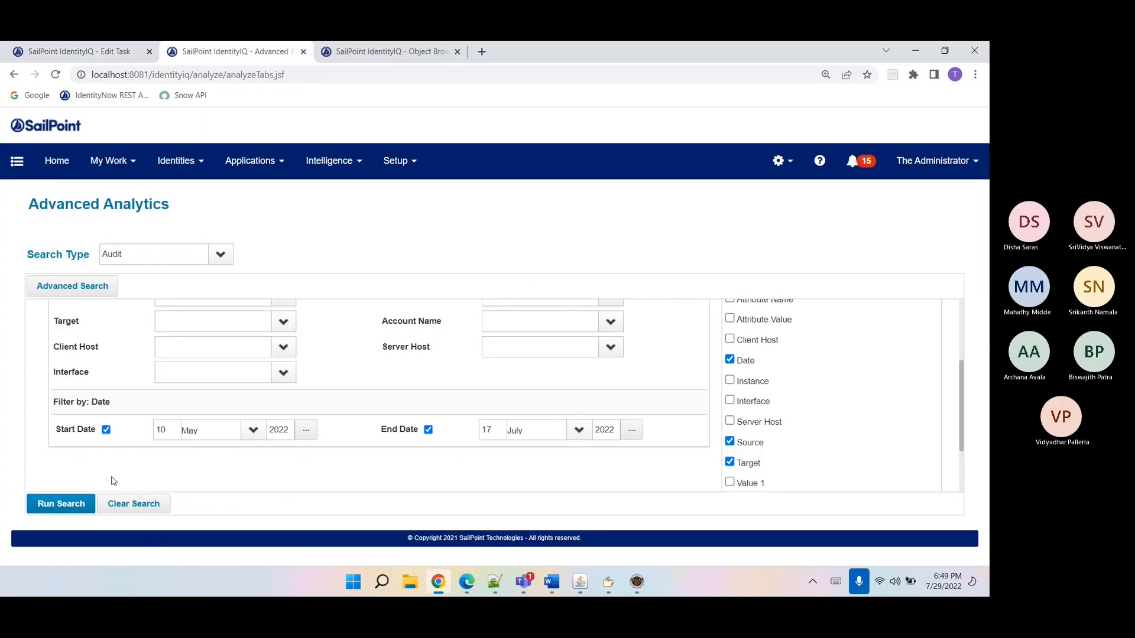
left_click(61, 504)
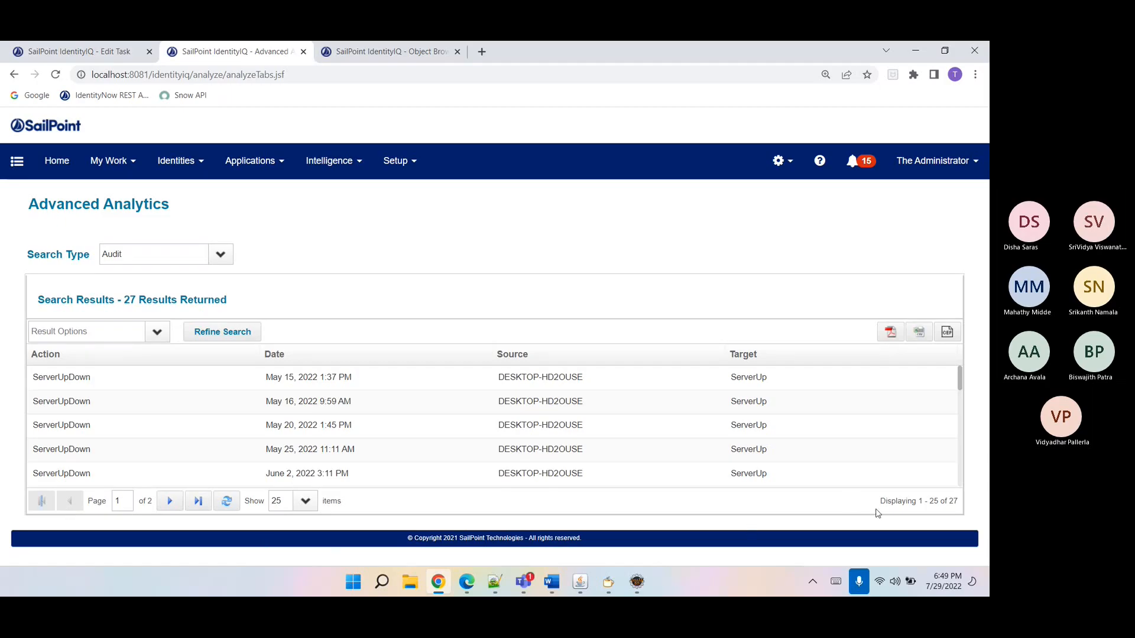
- Save and execute the Delete Audit Event task, dismiss the background notice, and refresh the list of task results
left_click(87, 53)
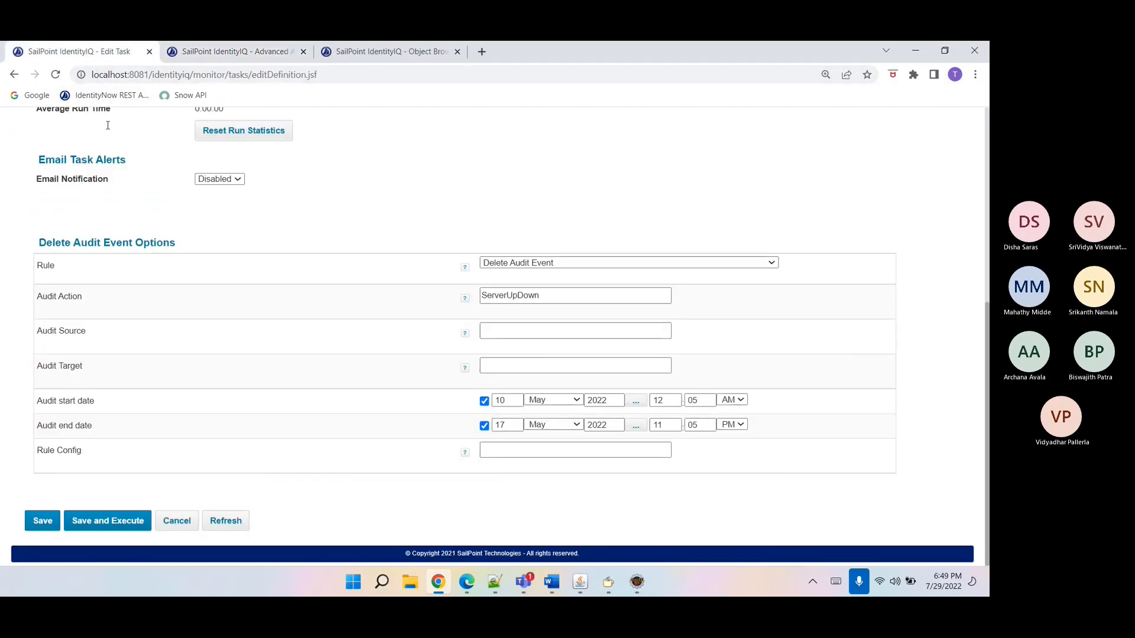
left_click(84, 523)
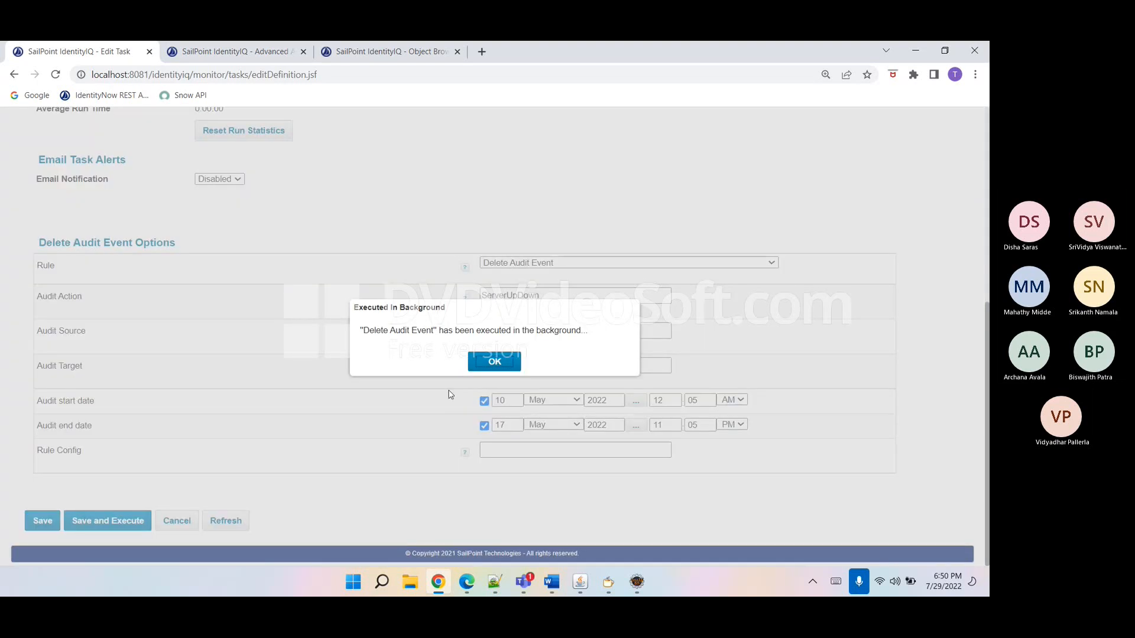
left_click(509, 363)
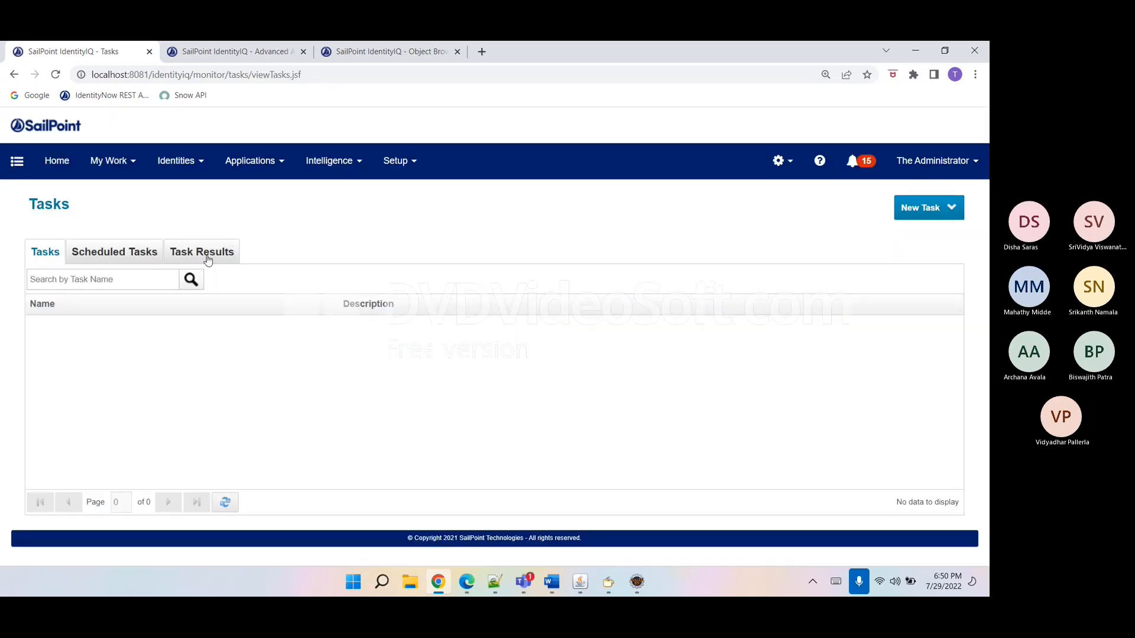
left_click(207, 258)
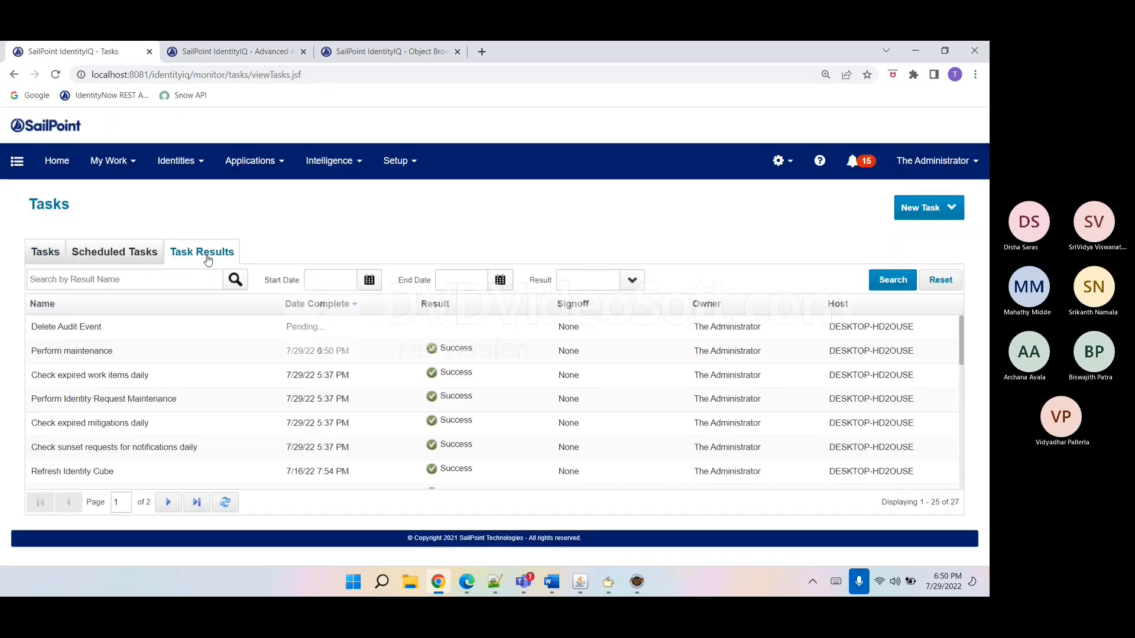
left_click(228, 503)
- Refresh the ServerUpDown audit results in Advanced Analytics, then refine and rerun the search with the same criteria
key("ctrl+Tab")
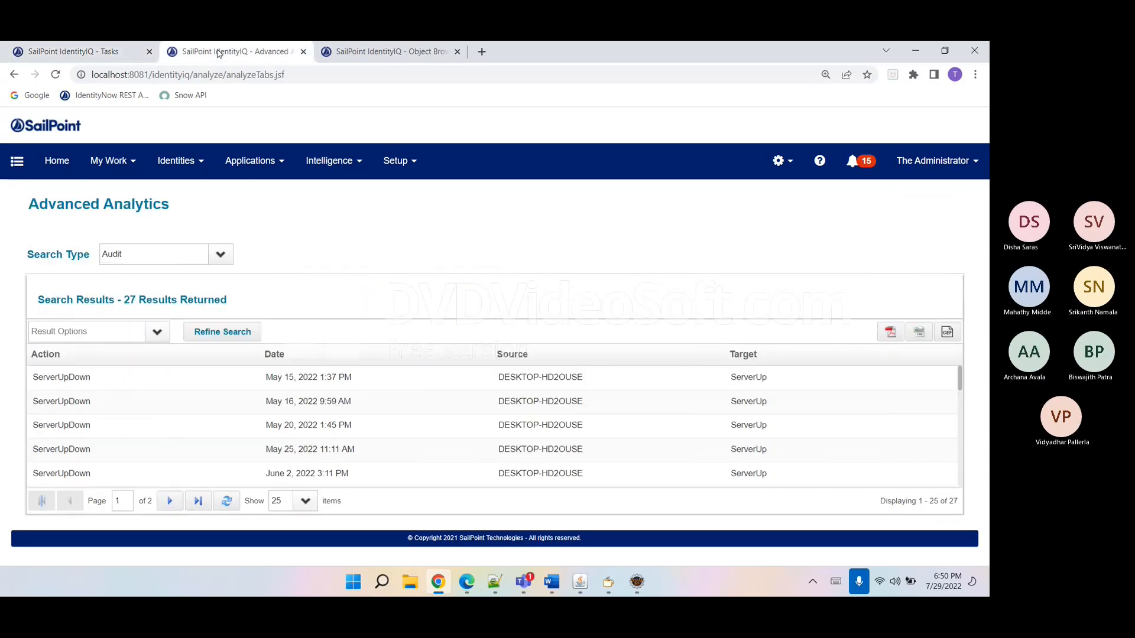
left_click(227, 502)
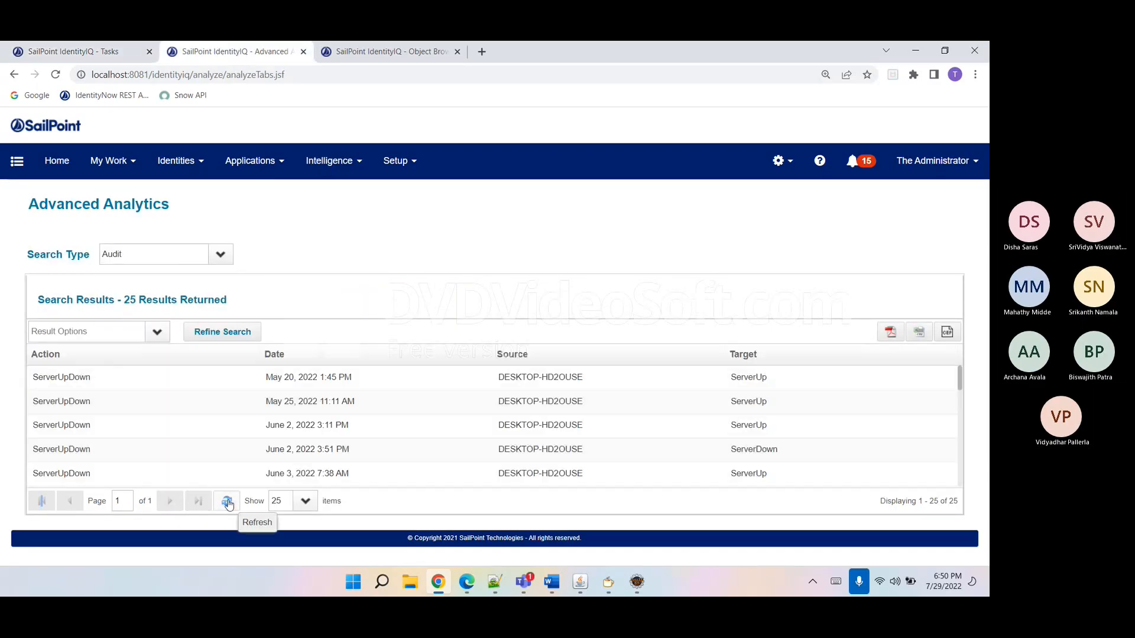
left_click(228, 502)
left_click(215, 338)
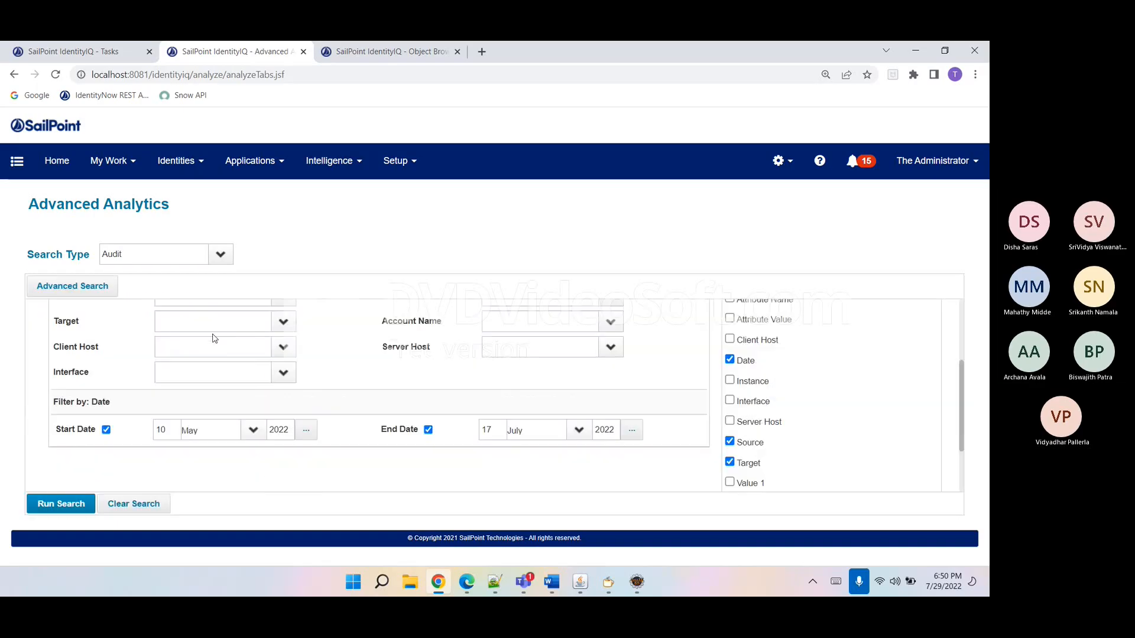
left_click(65, 512)
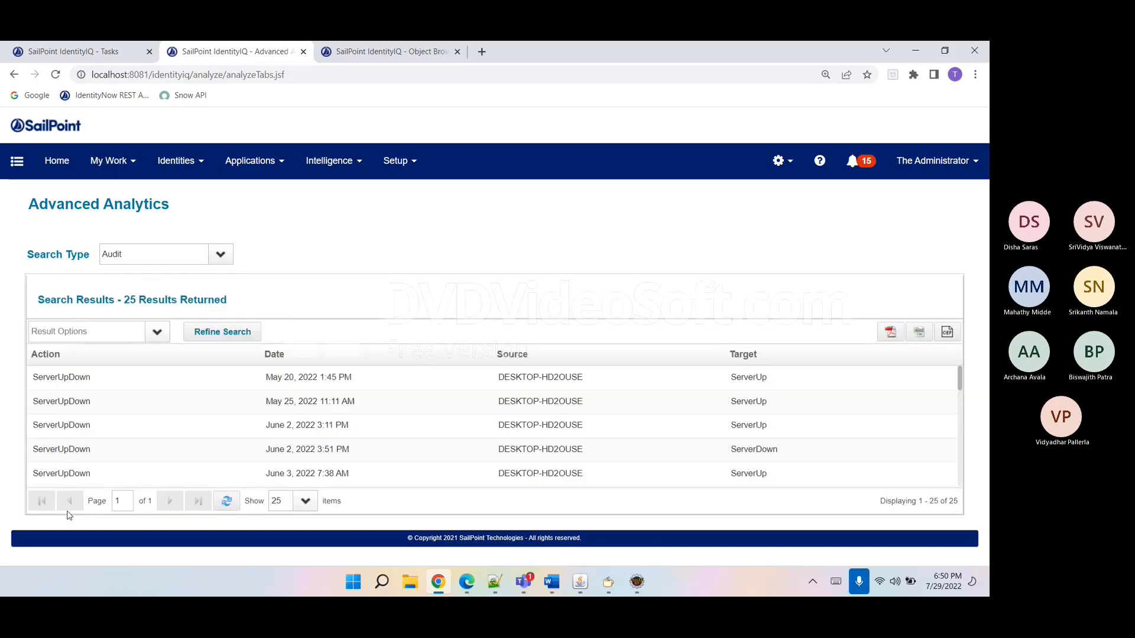
- Refine the audit search by setting the End Date month to May, then run it and refresh the results
left_click(218, 338)
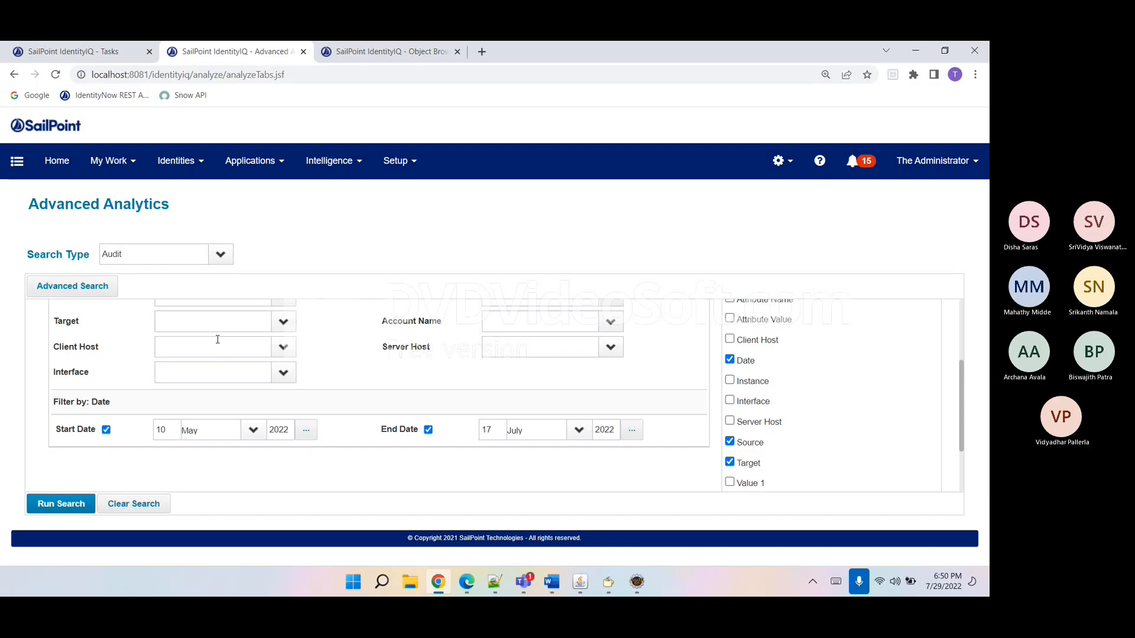
left_click(535, 429)
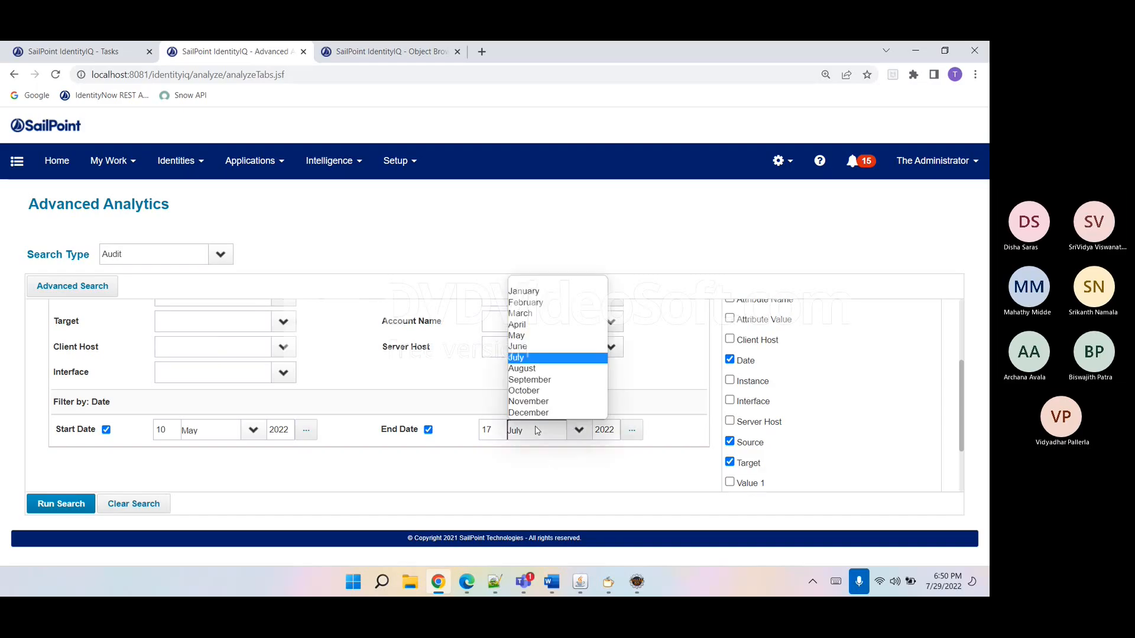
left_click(519, 335)
left_click(59, 504)
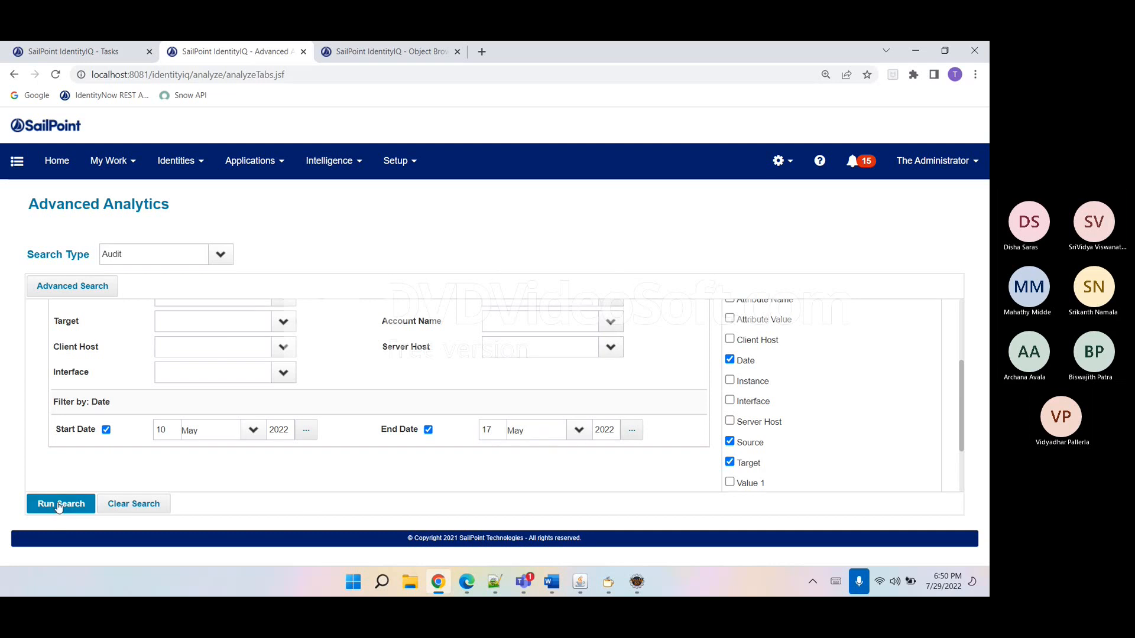
left_click(227, 500)
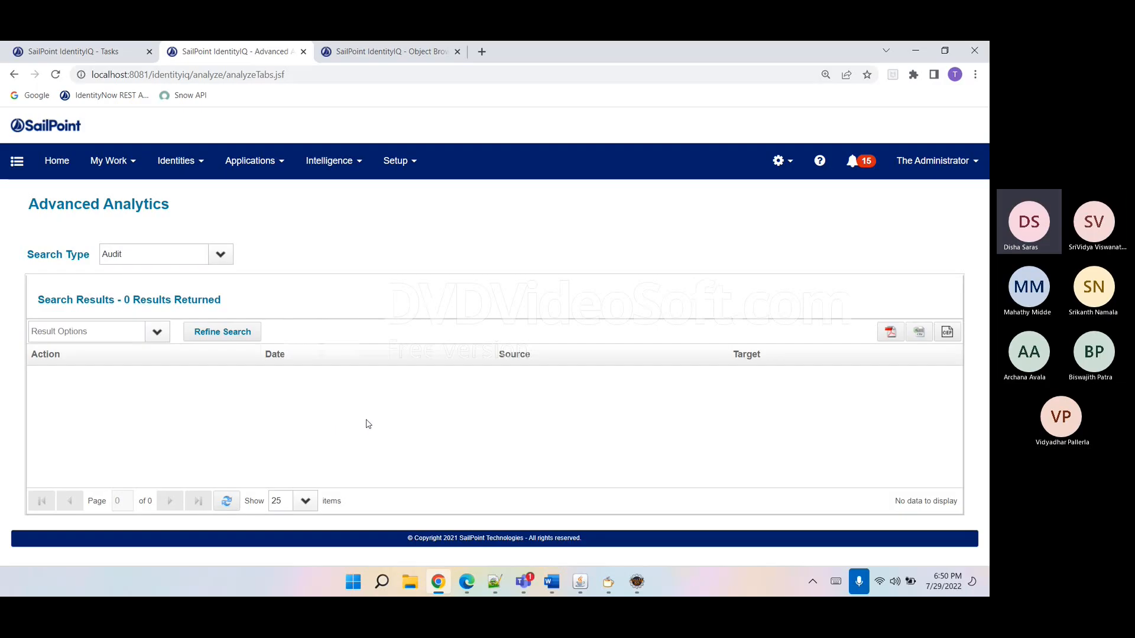
- Open the Delete Audit Event task result and examine its count attribute
left_click(153, 56)
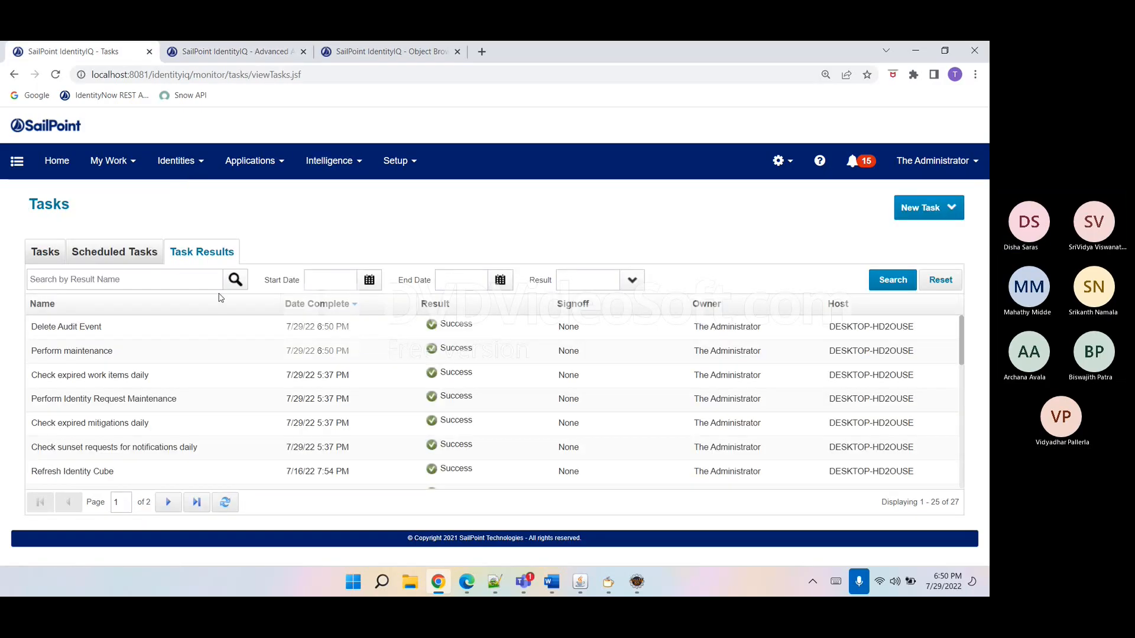
left_click(225, 334)
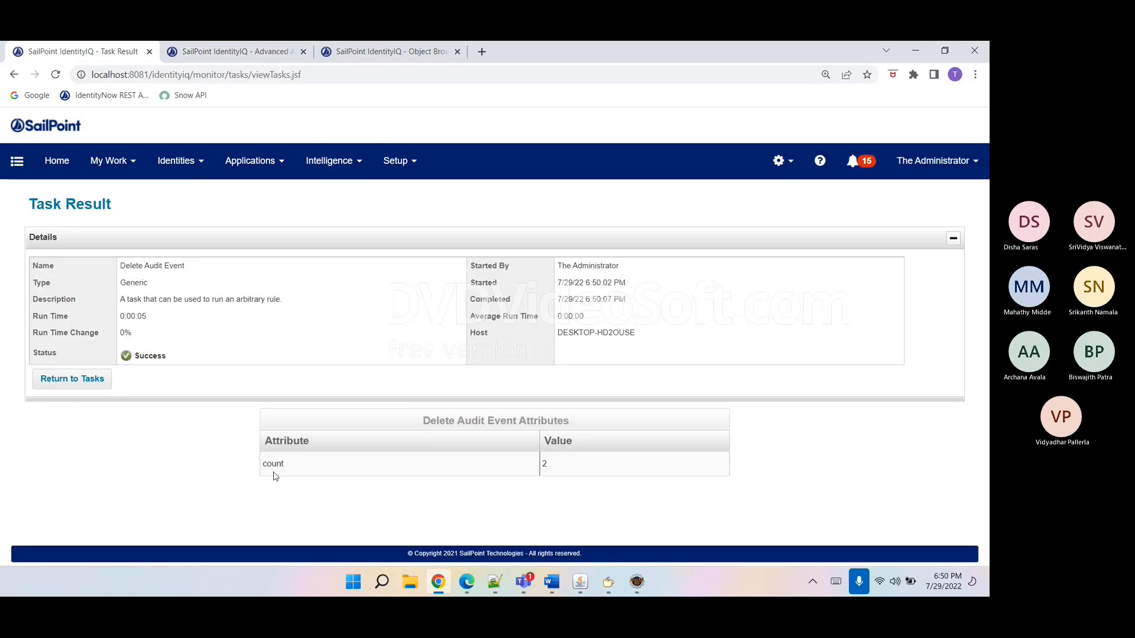
double_click(274, 475)
left_click(603, 471)
double_click(553, 464)
- Switch to email.log in Notepad++ and go to the "AuditEvents deleted" message at the end of the file
key("alt+Tab")
left_click(508, 364)
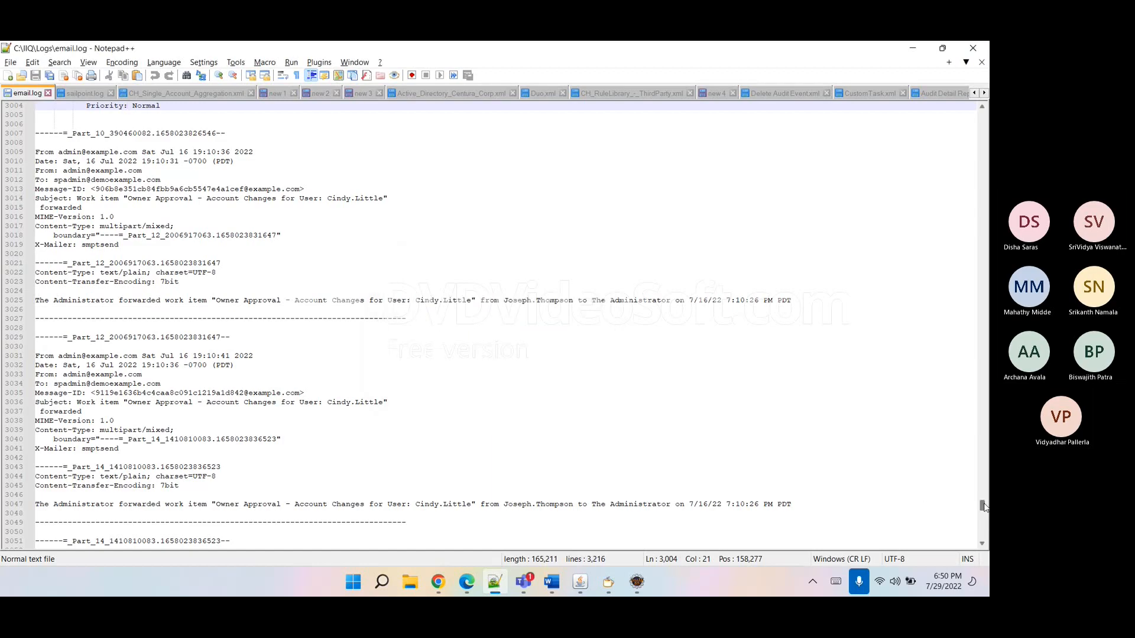
left_click_drag(982, 506, 983, 530)
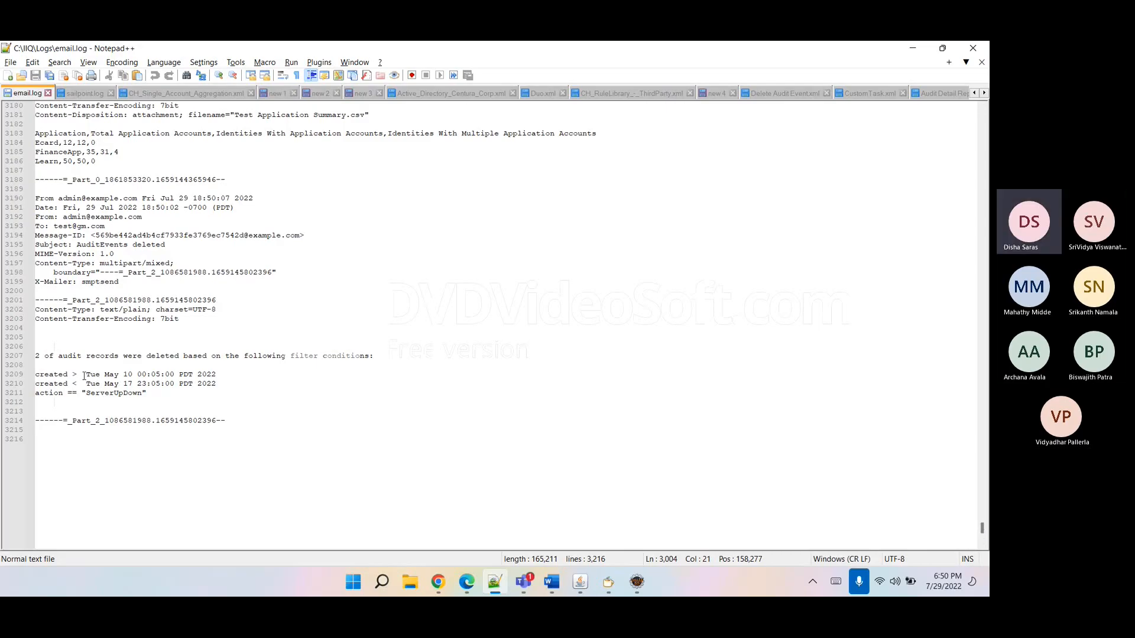
- Examine the message's deleted-records line and its filter conditions for the created dates and the action
left_click_drag(83, 375, 188, 378)
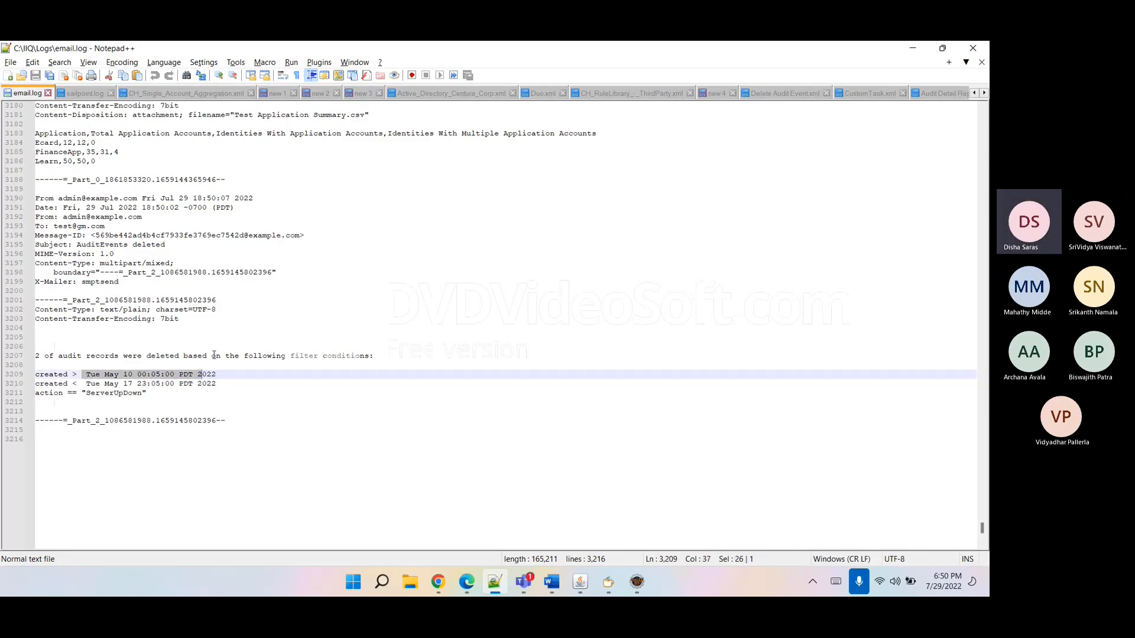
triple_click(238, 358)
triple_click(194, 377)
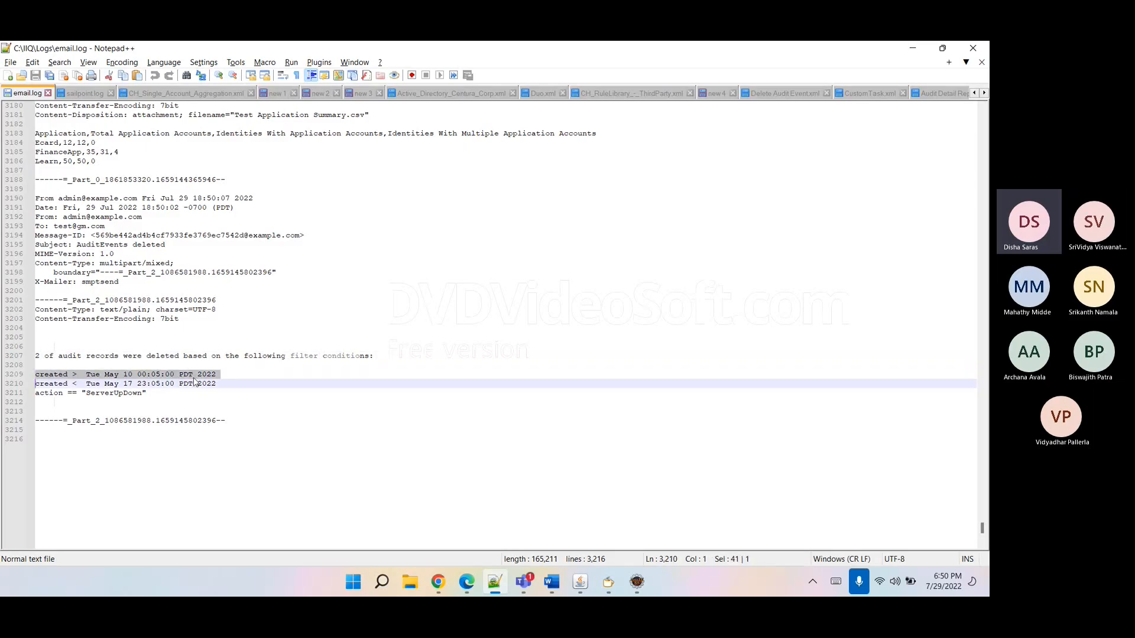
triple_click(193, 384)
triple_click(145, 394)
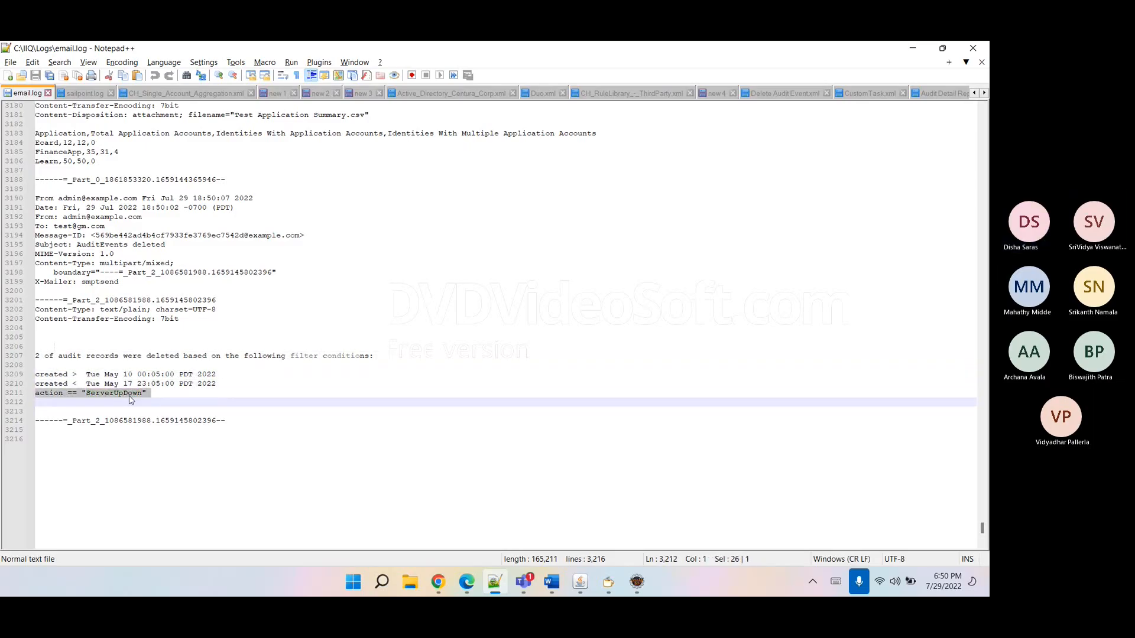
left_click(138, 404)
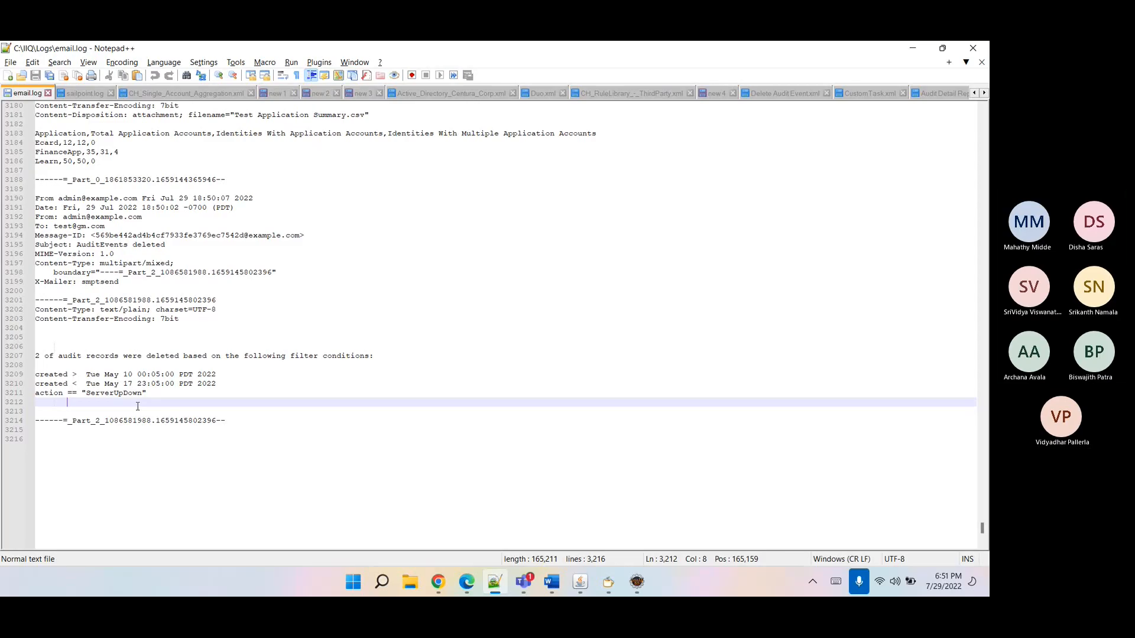
- Switch back to Chrome and return to the Advanced Analytics audit search results
left_click(436, 585)
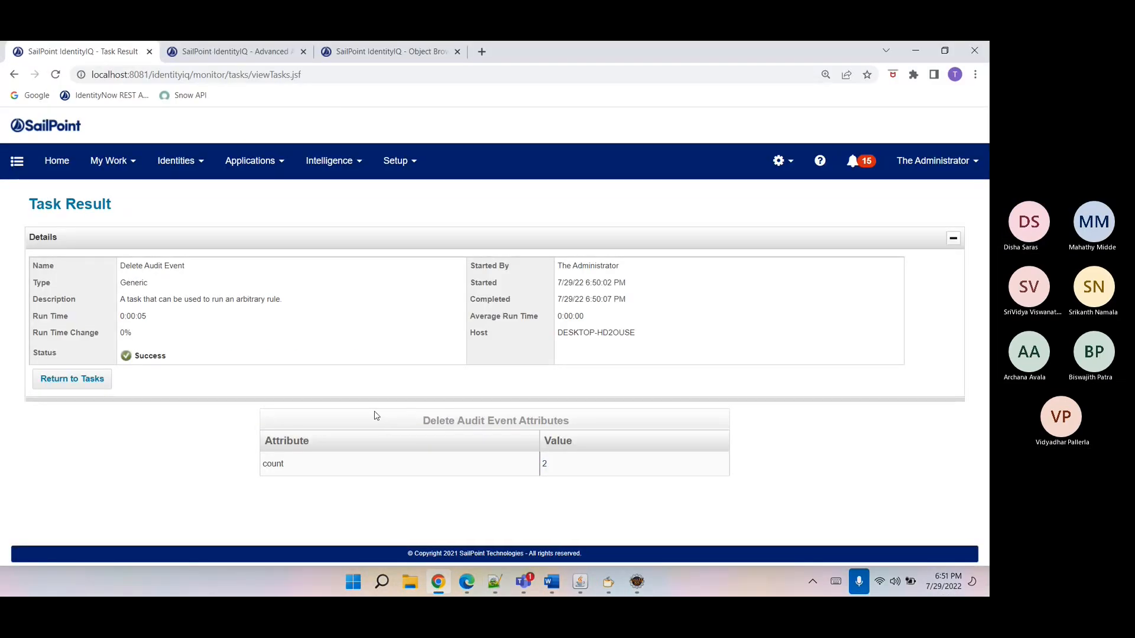
left_click(202, 54)
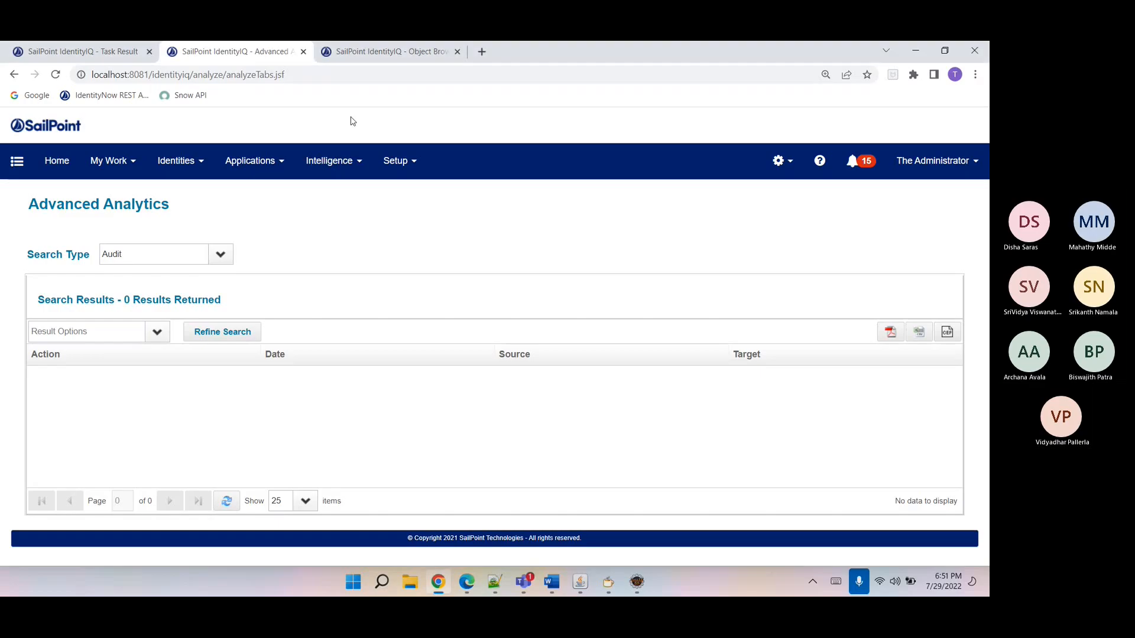
- Return to the Delete Audit Event task definition and examine the input arguments and the return argument in its signature
left_click(380, 53)
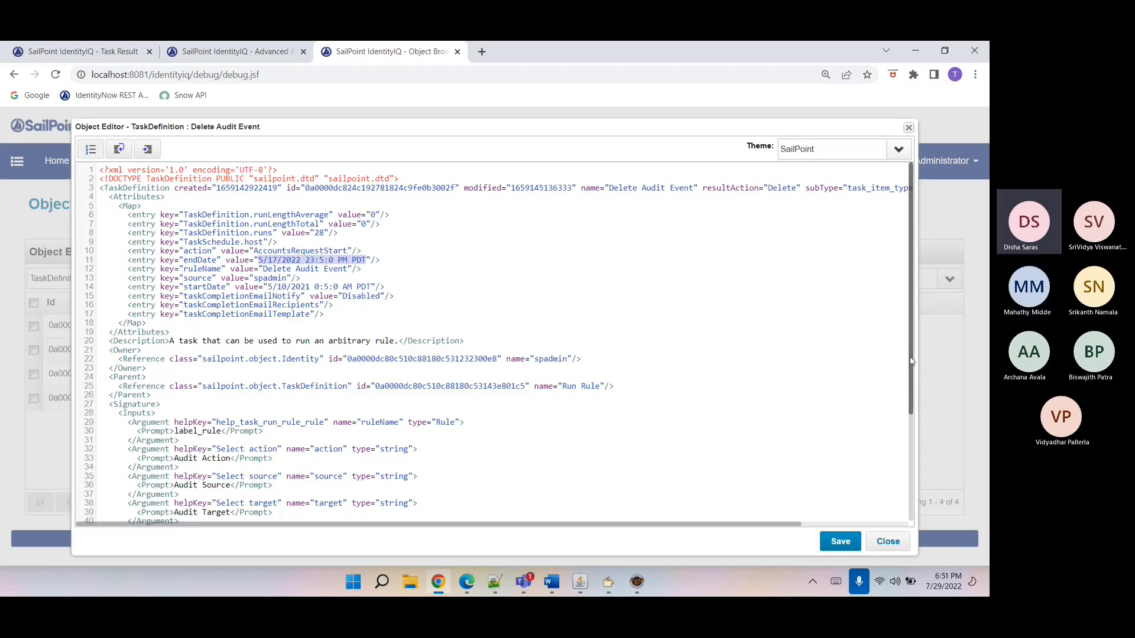
scroll(911, 361, "down", 3)
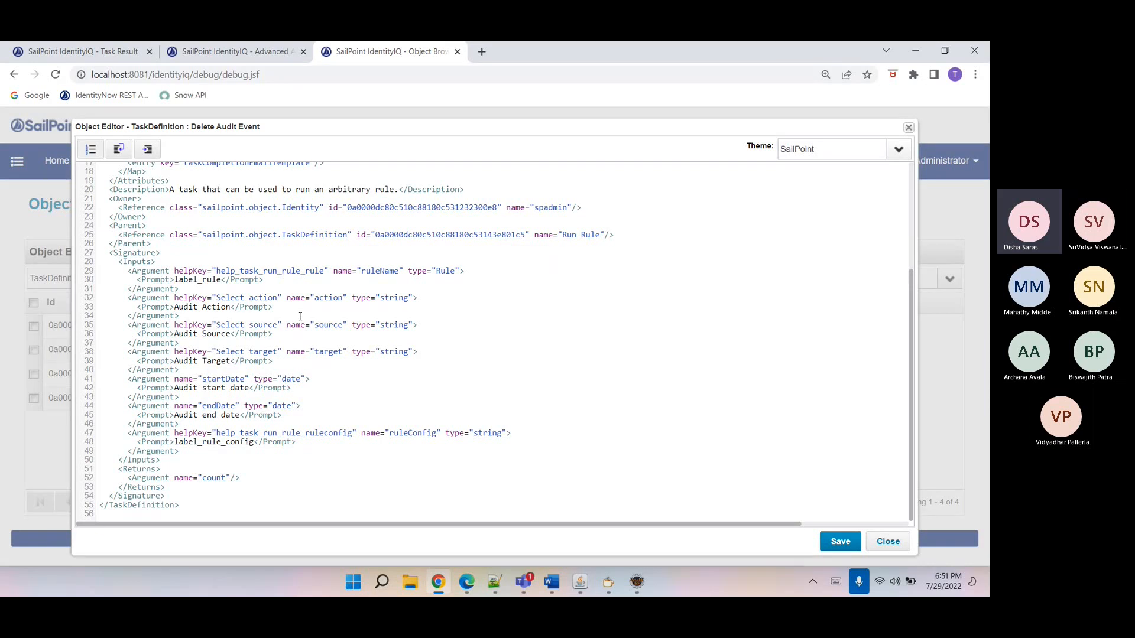
left_click(330, 346)
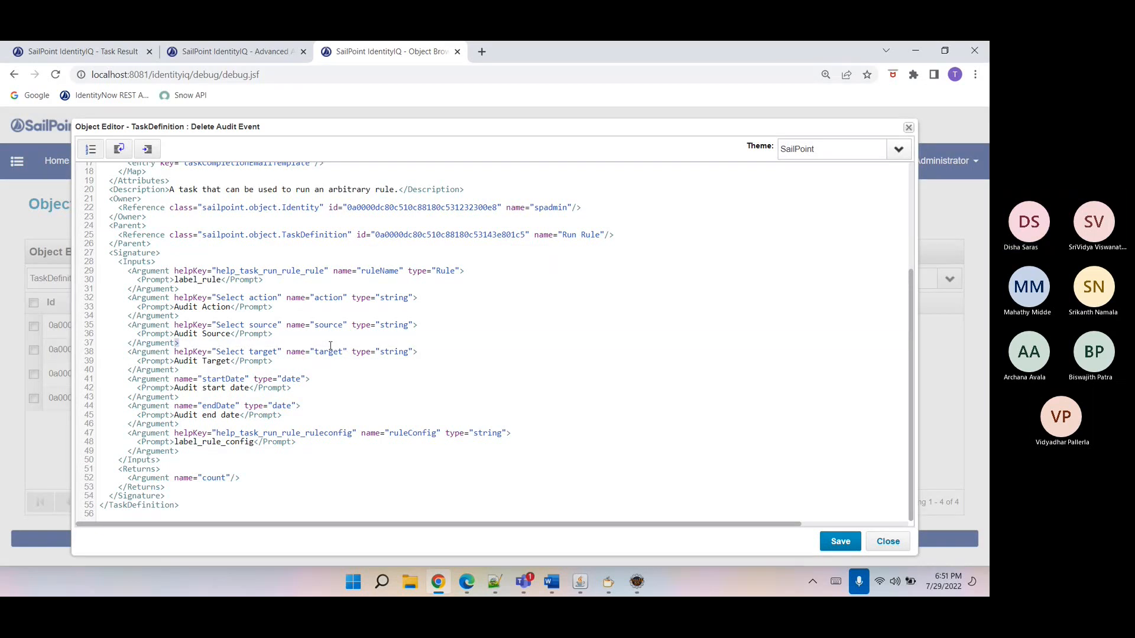
- Duplicate the Object Browser page in a new browser tab
left_click(252, 52)
left_click(347, 58)
right_click(347, 57)
left_click(377, 153)
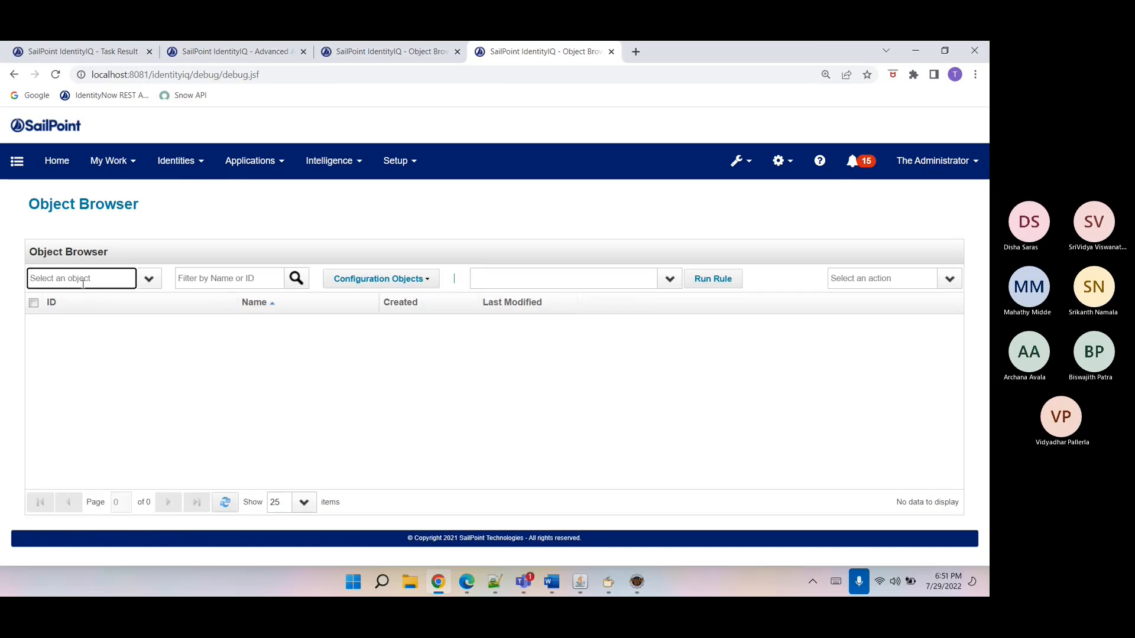
- List the Rule objects filtered by "de", open the Delete Audit Event rule and examine the code that builds its query filters
type("Rule")
key("Tab")
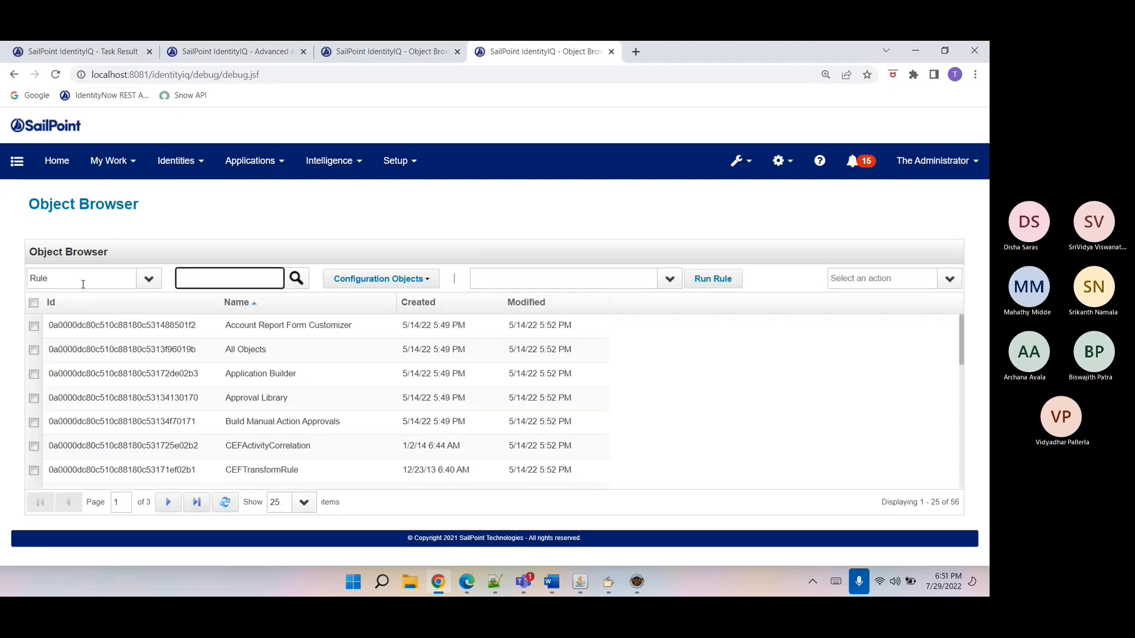
type("ru")
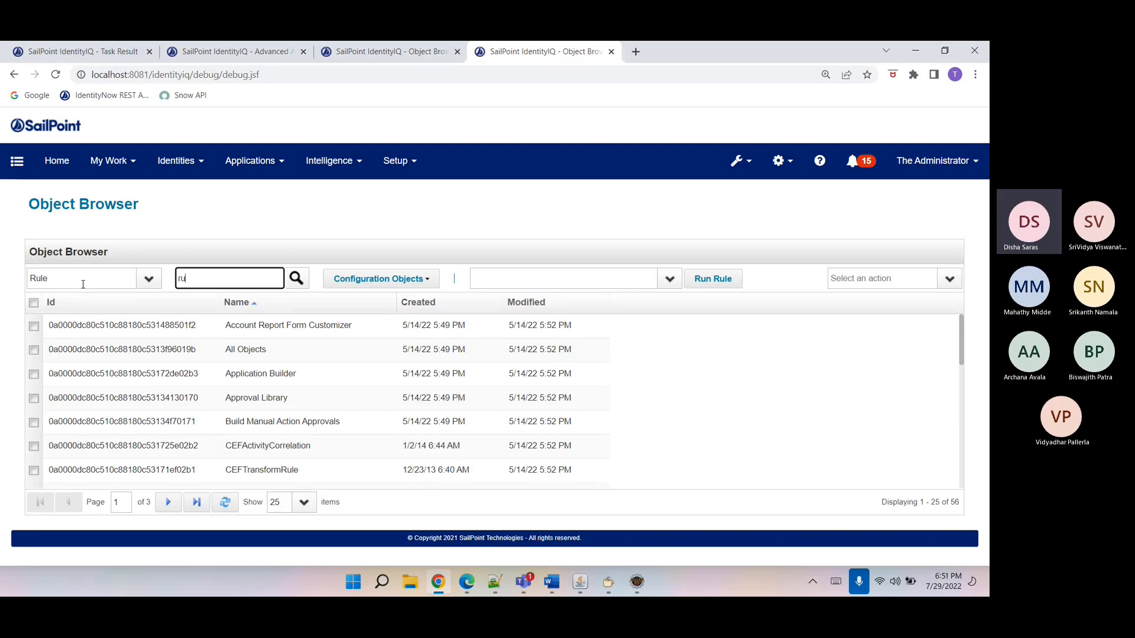
key("BackSpace")
key("BackSpace")
type("de")
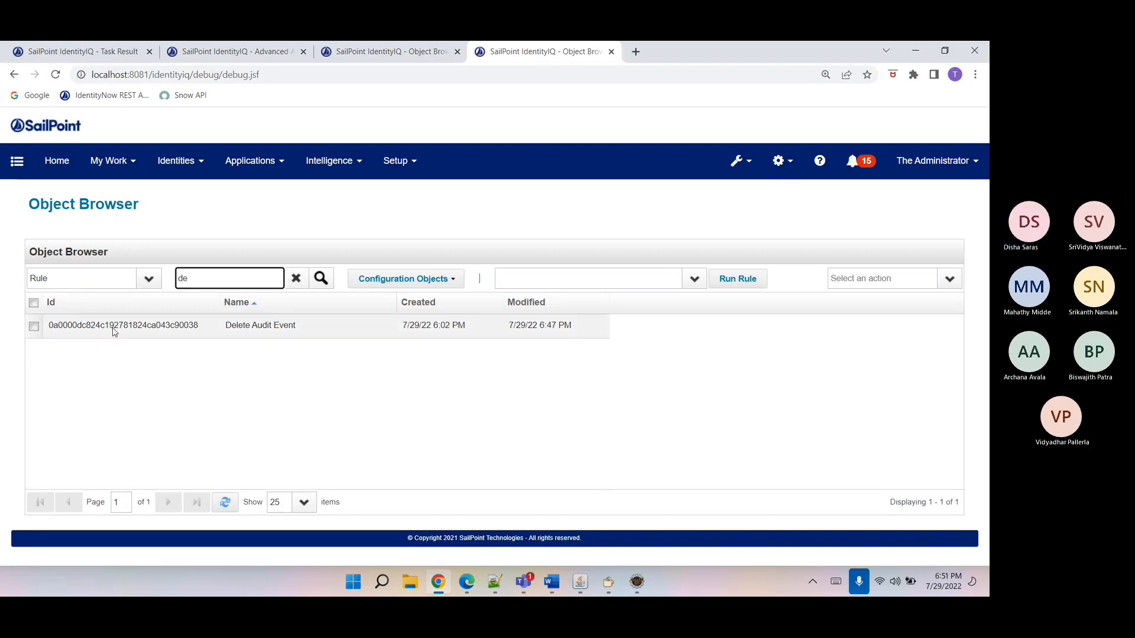
left_click(148, 337)
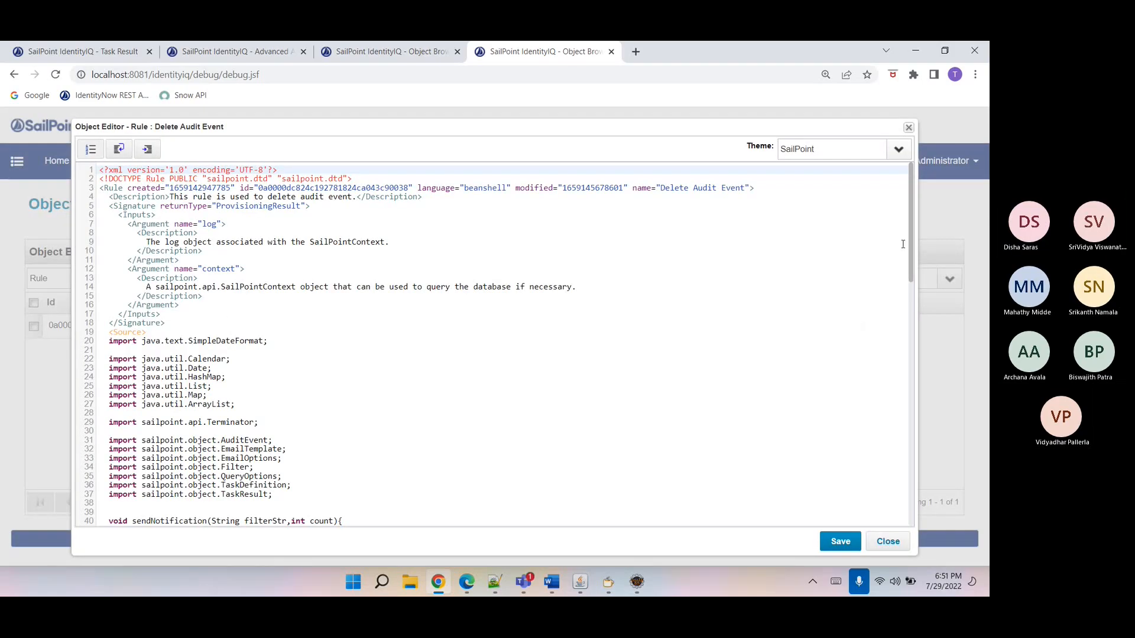
left_click_drag(910, 252, 893, 430)
scroll(892, 430, "down", 1)
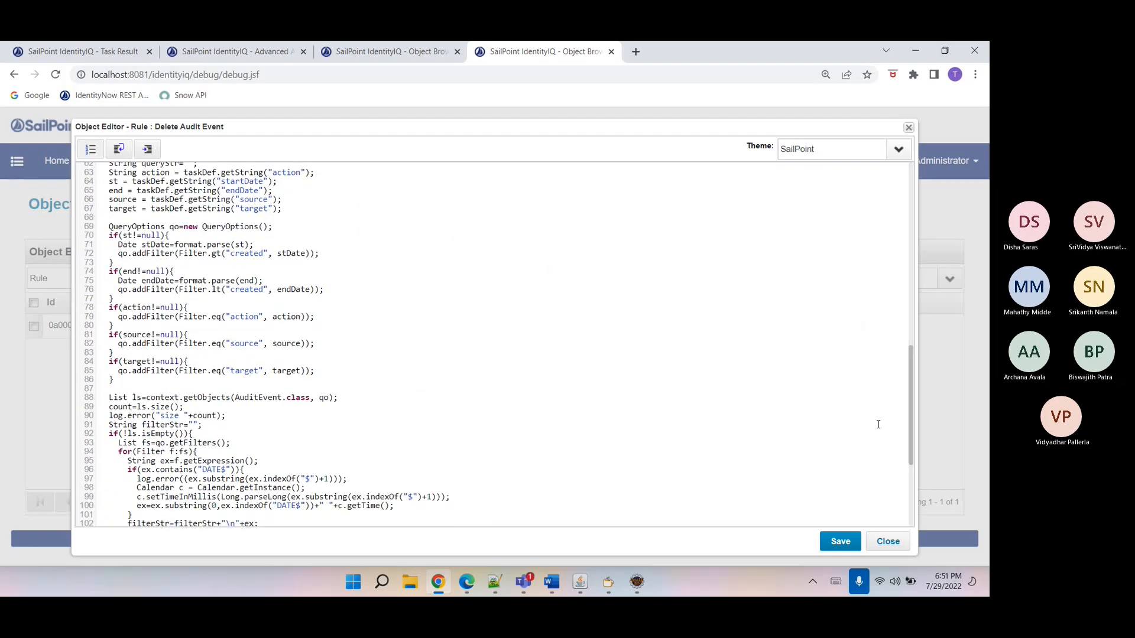
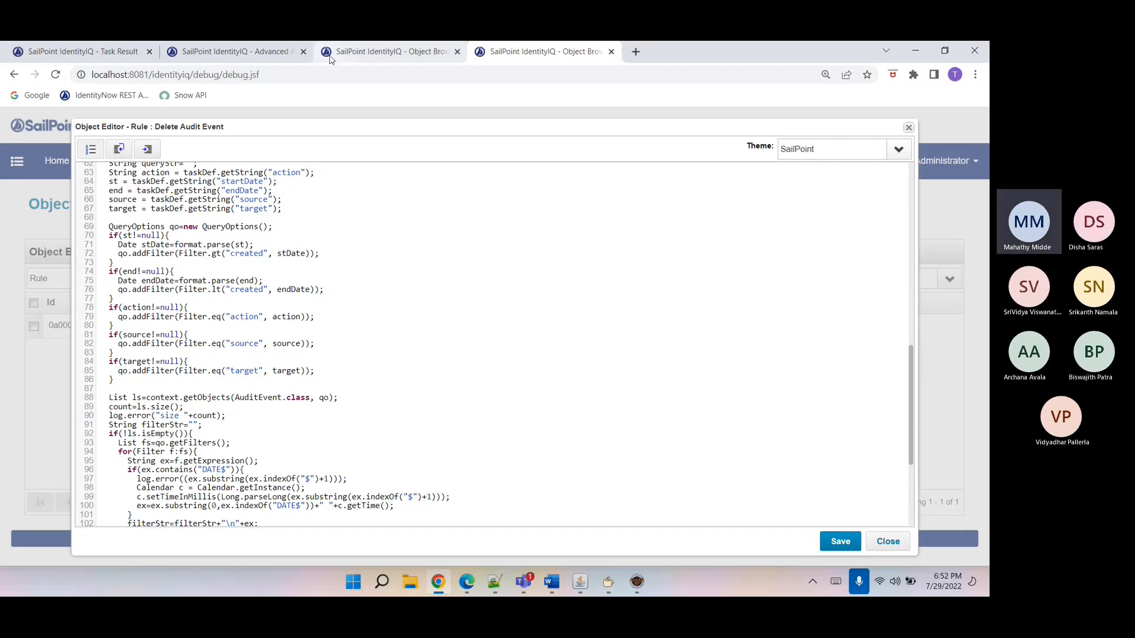
- Return to the audit search in Advanced Analytics, clear all its search criteria and run it without filters
left_click(255, 52)
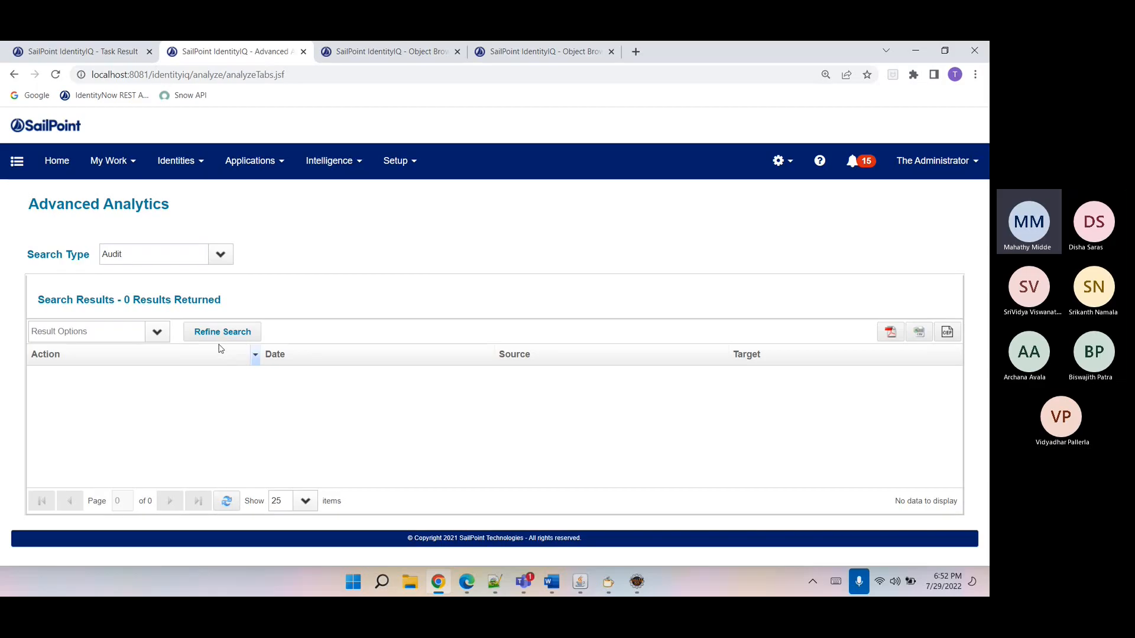
left_click(219, 340)
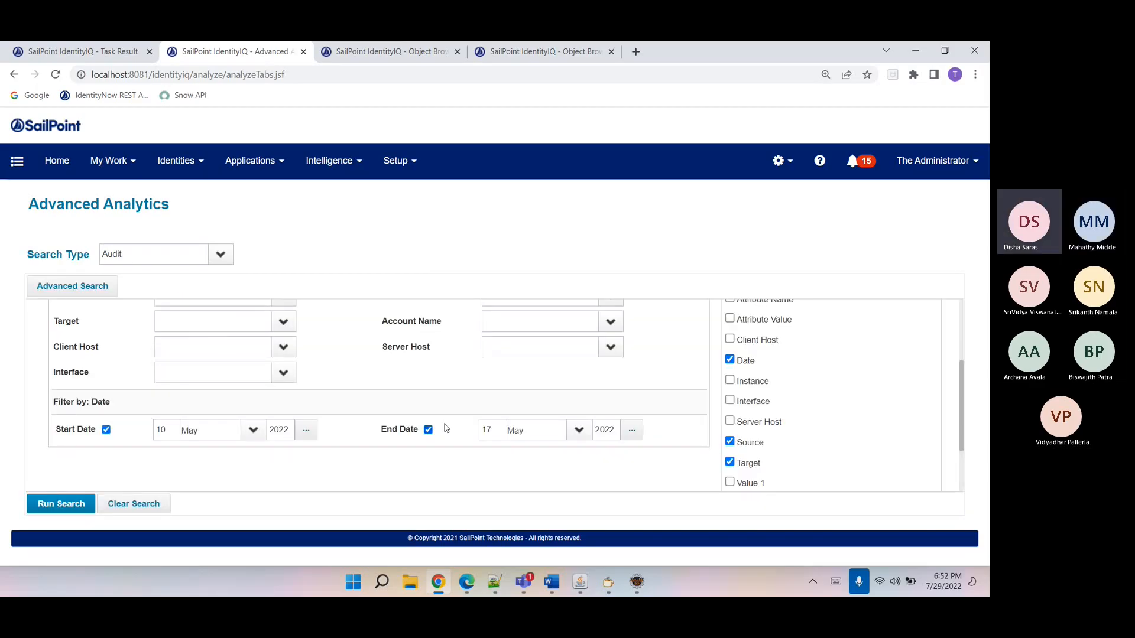
left_click(130, 506)
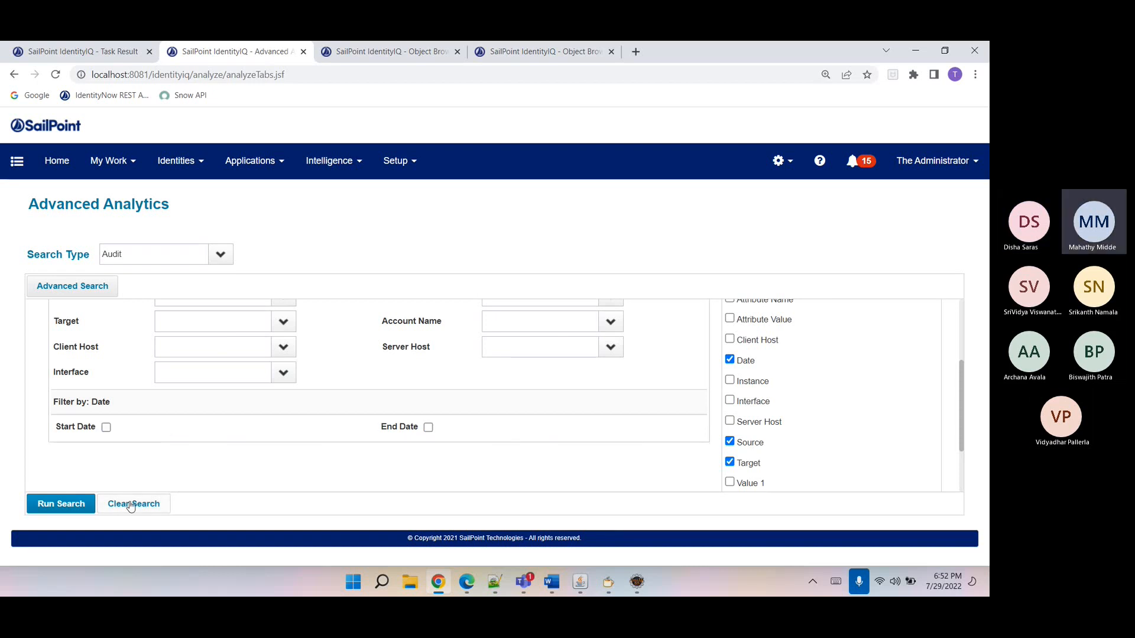
scroll(275, 453, "up", 3)
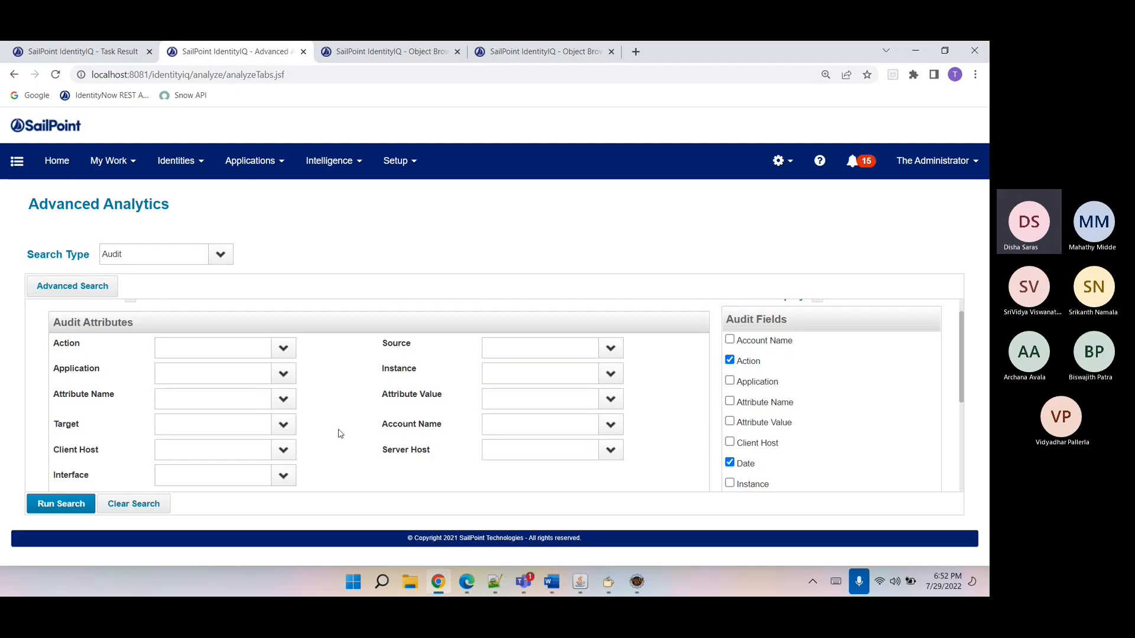
left_click(61, 504)
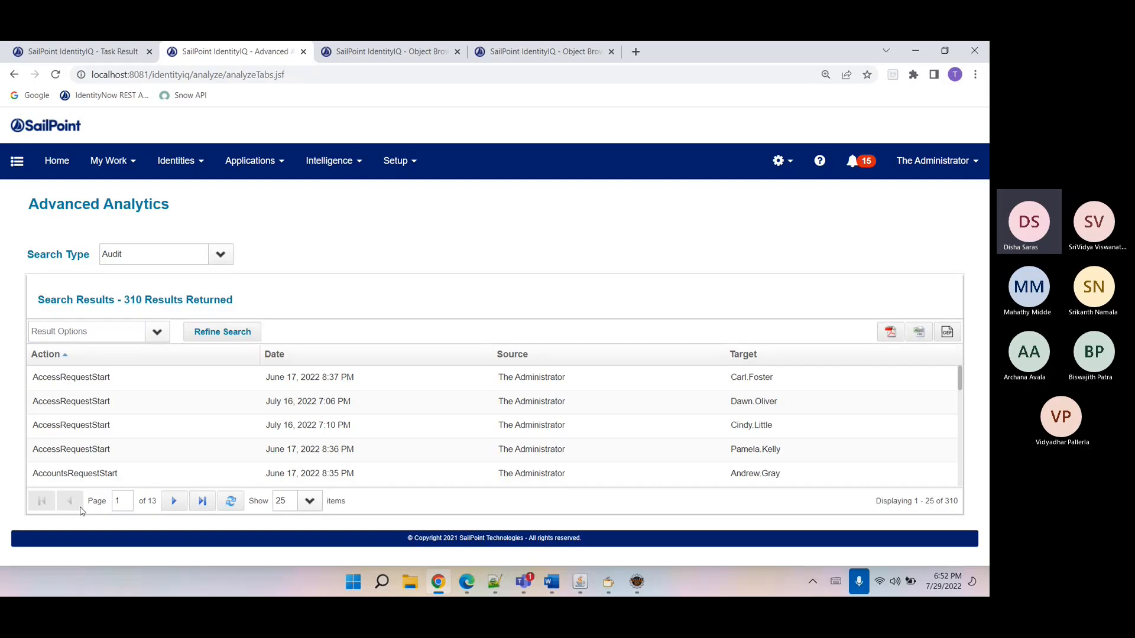
key("super+Tab")
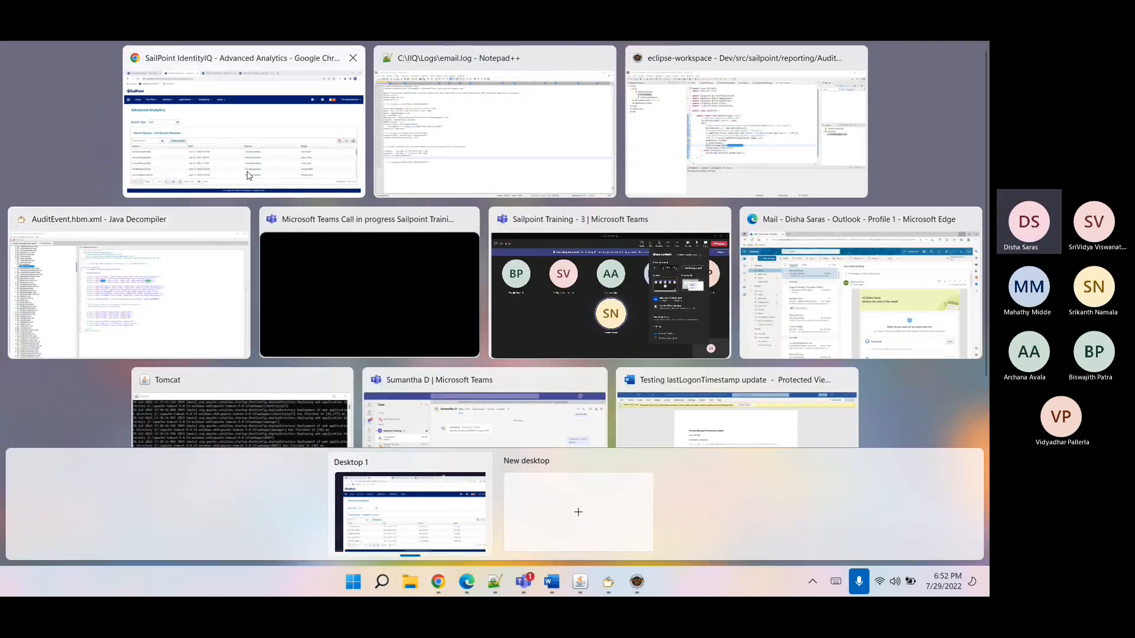
left_click(248, 175)
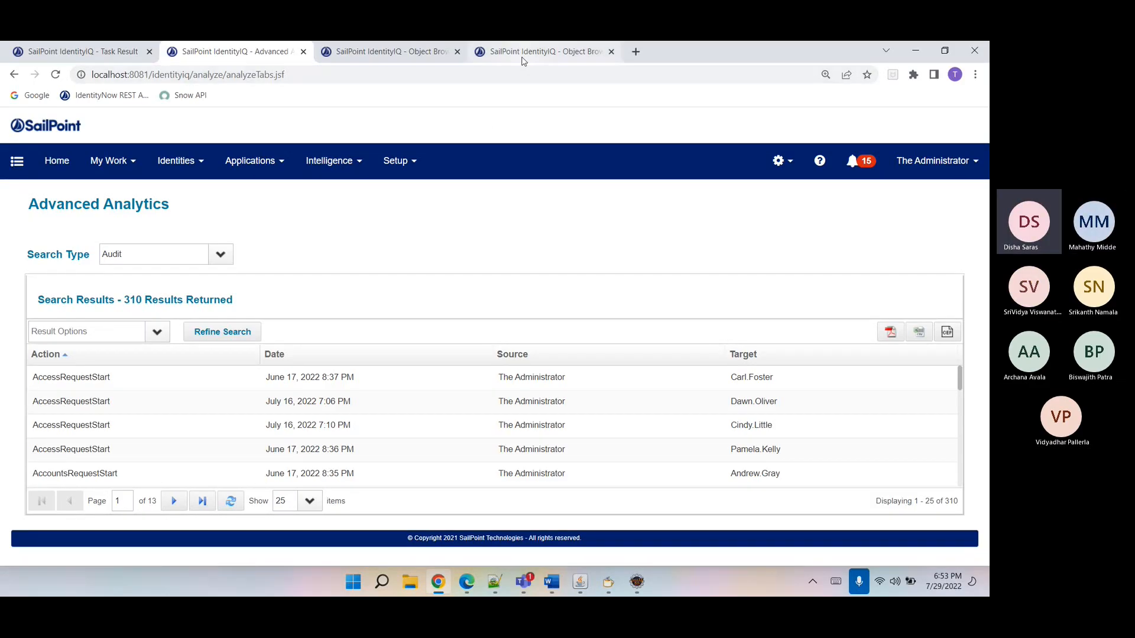
- Add required="true" to the action argument in the Delete Audit Event task definition and save the object
left_click(418, 59)
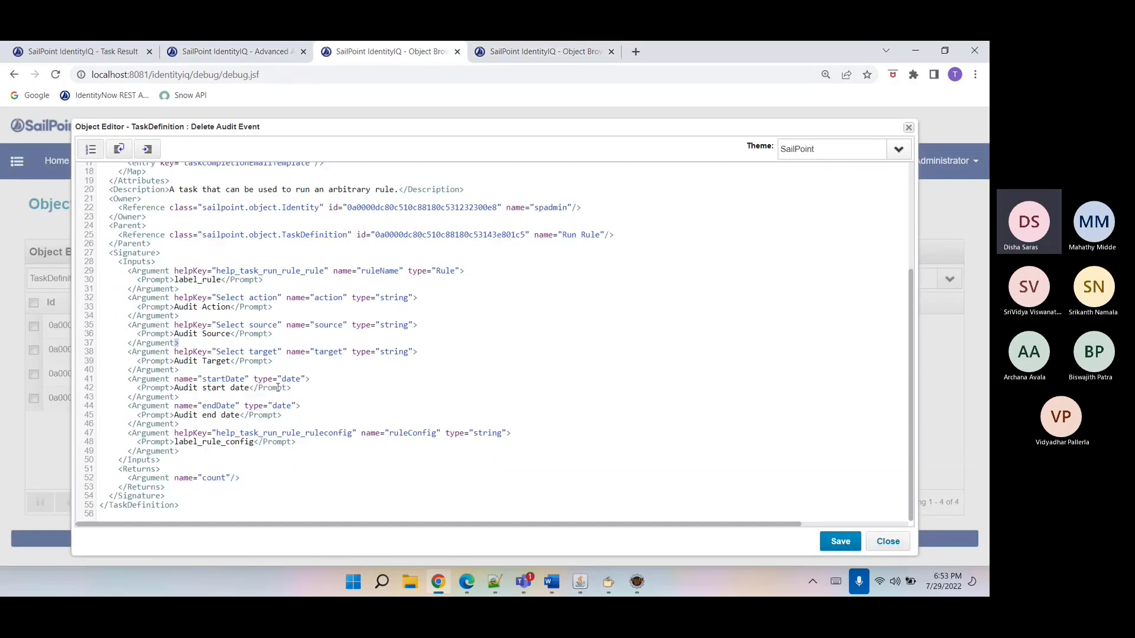
left_click(330, 327)
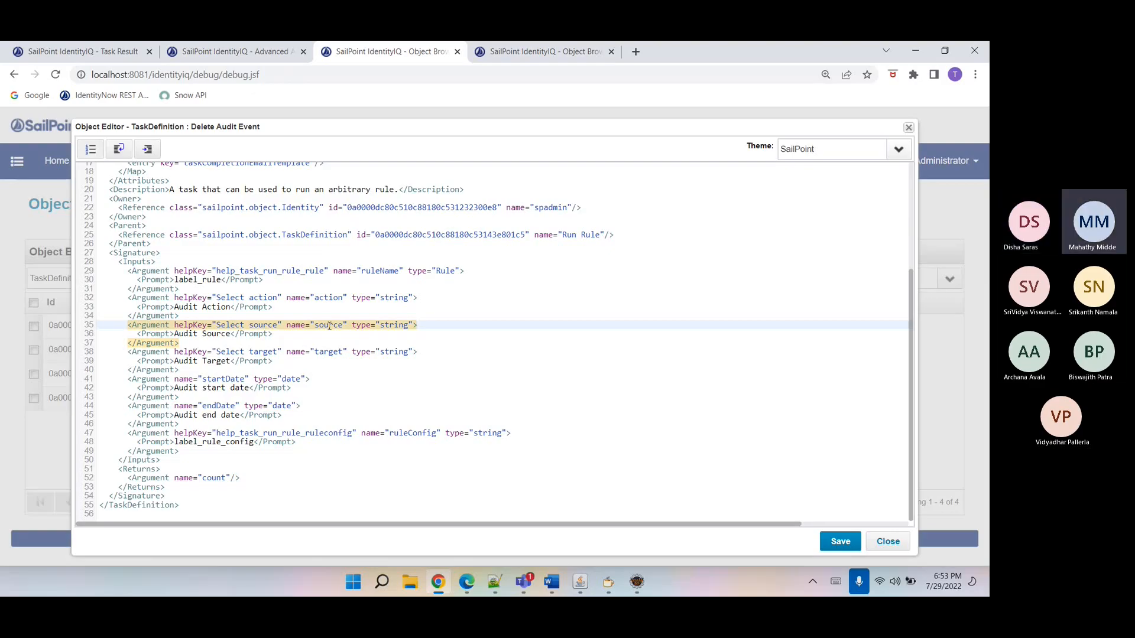
left_click(349, 297)
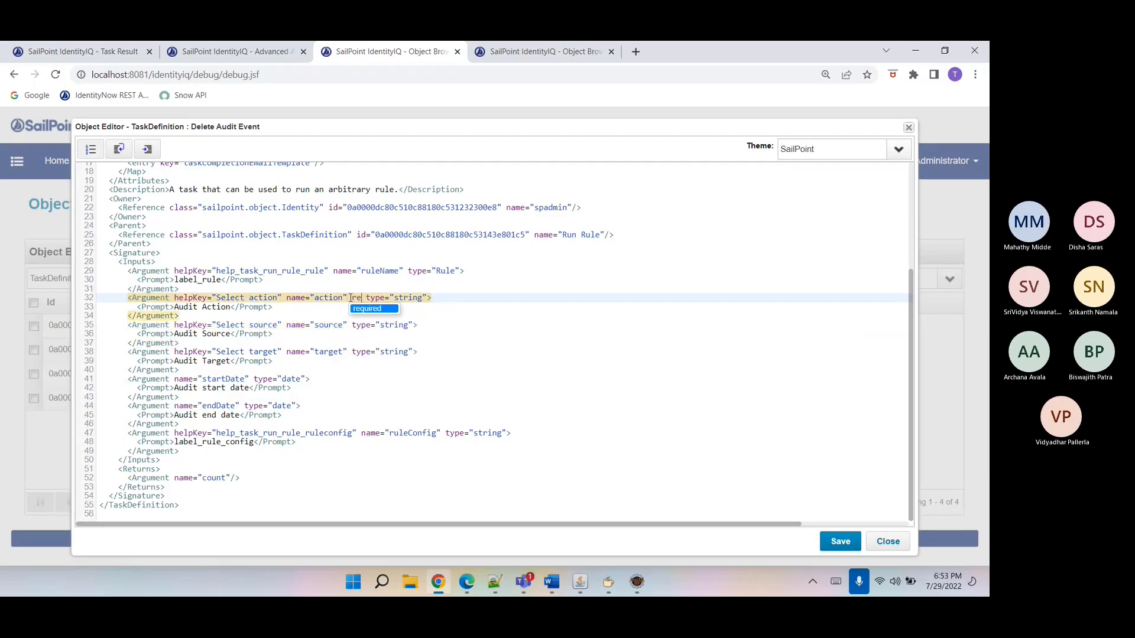
type("required")
type("=\"true")
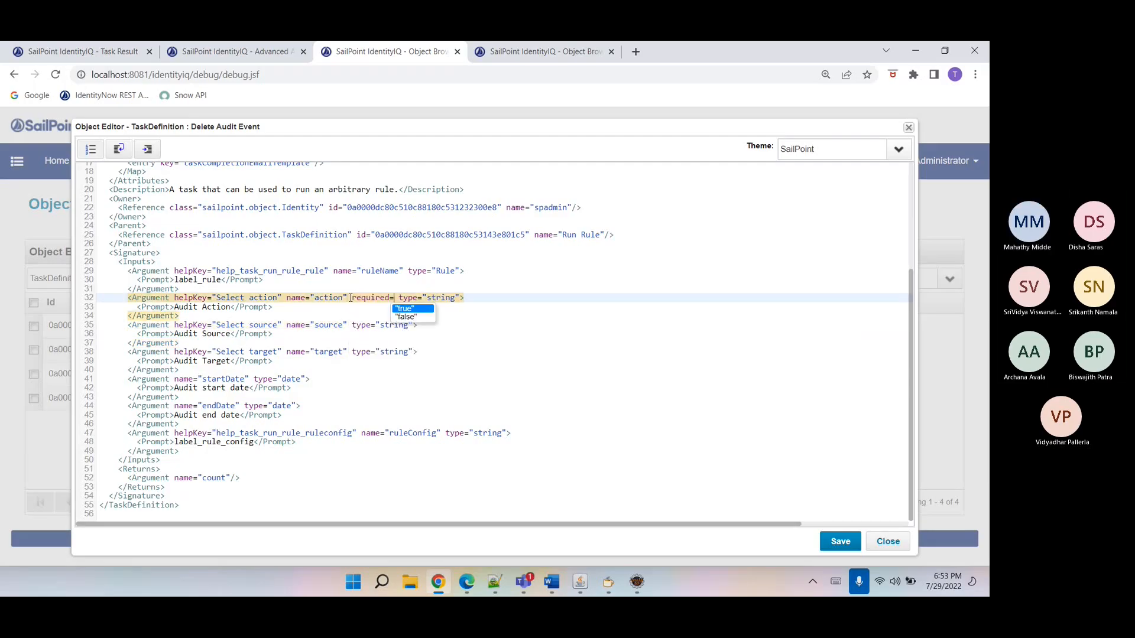
type("\"")
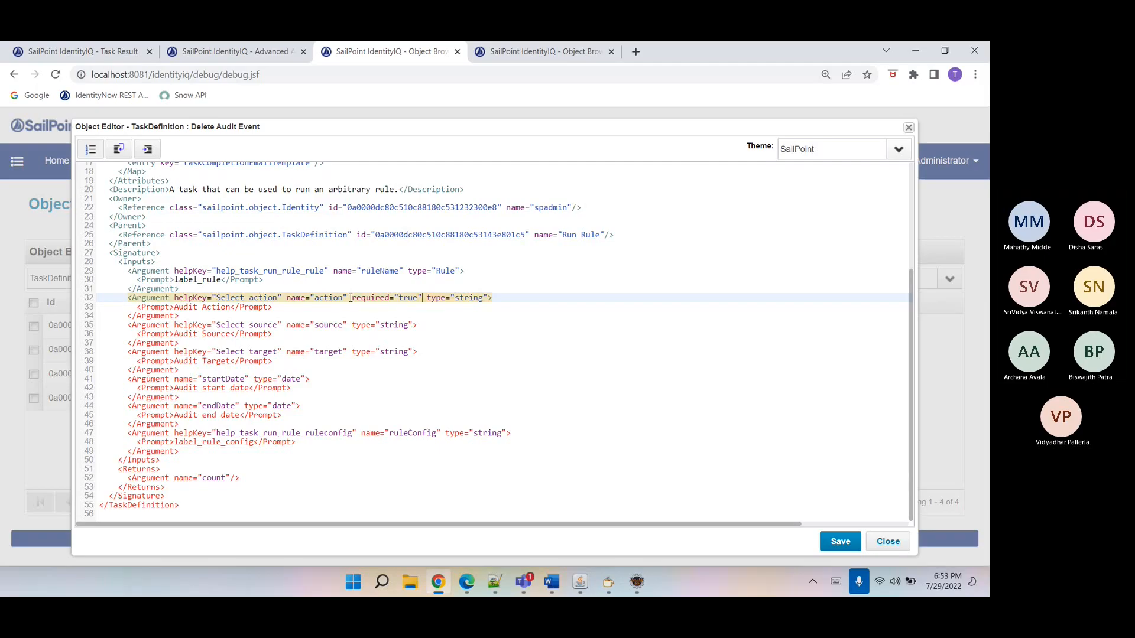
left_click(829, 542)
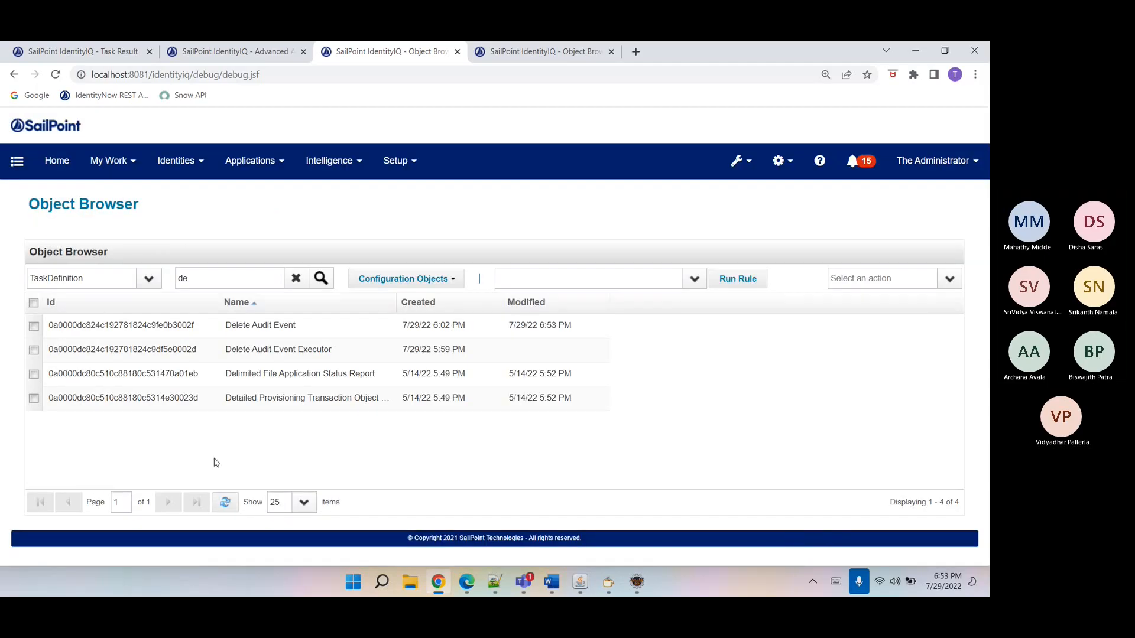
- Return to the Delete Audit Event task result page and open the list of setup areas
left_click(124, 51)
left_click(395, 160)
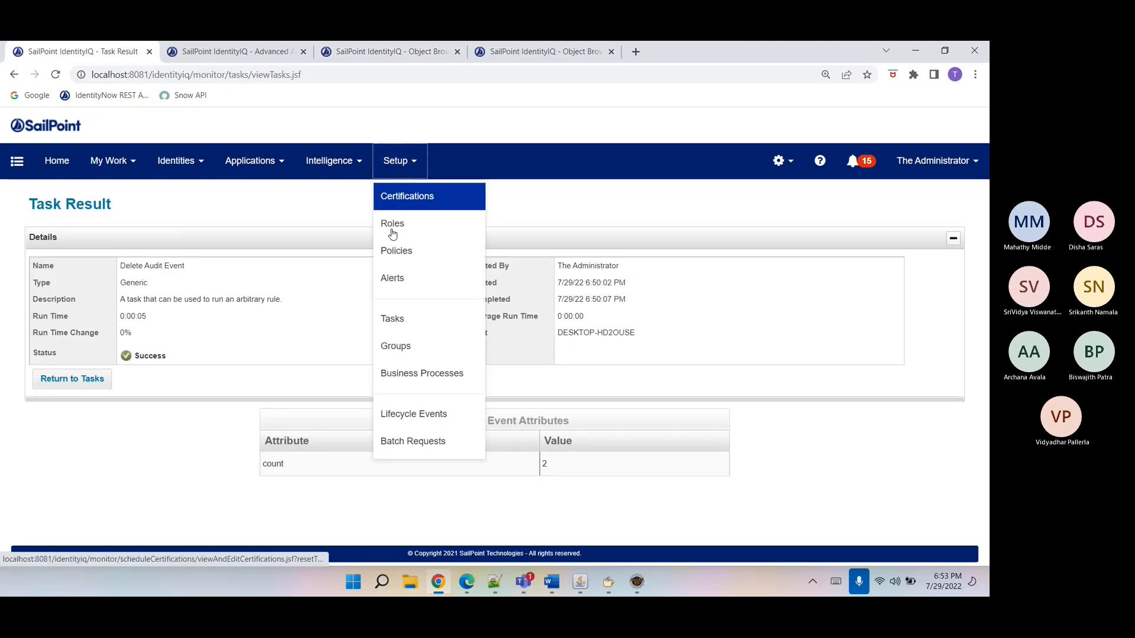
- Search the task list for "delete" and open the Delete Audit Event task for editing
left_click(393, 319)
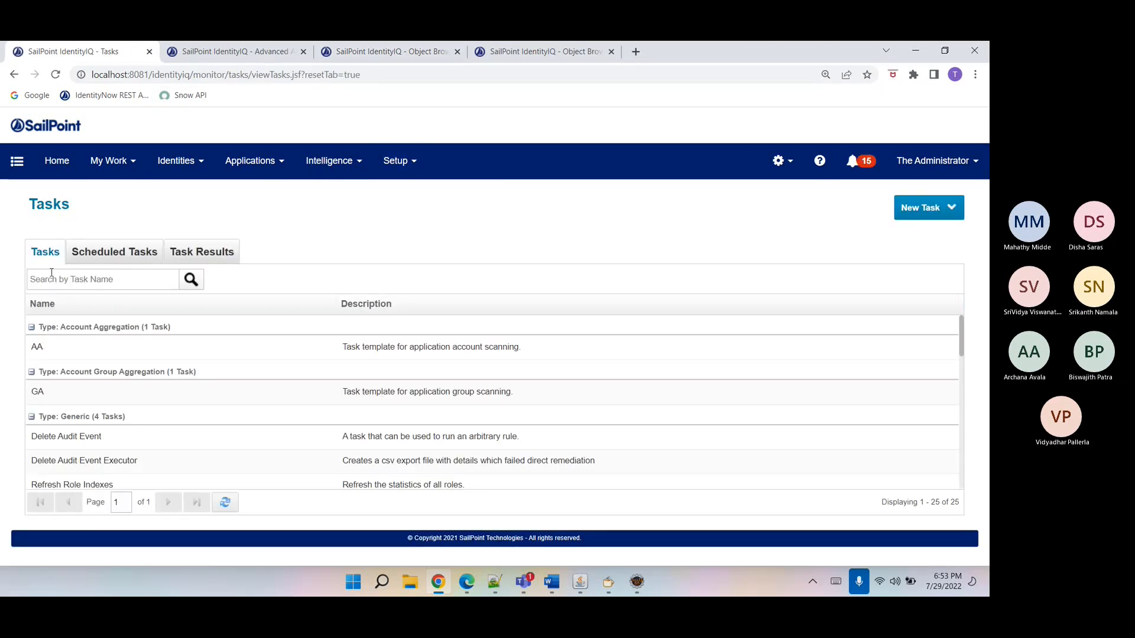
left_click(123, 272)
type("delete")
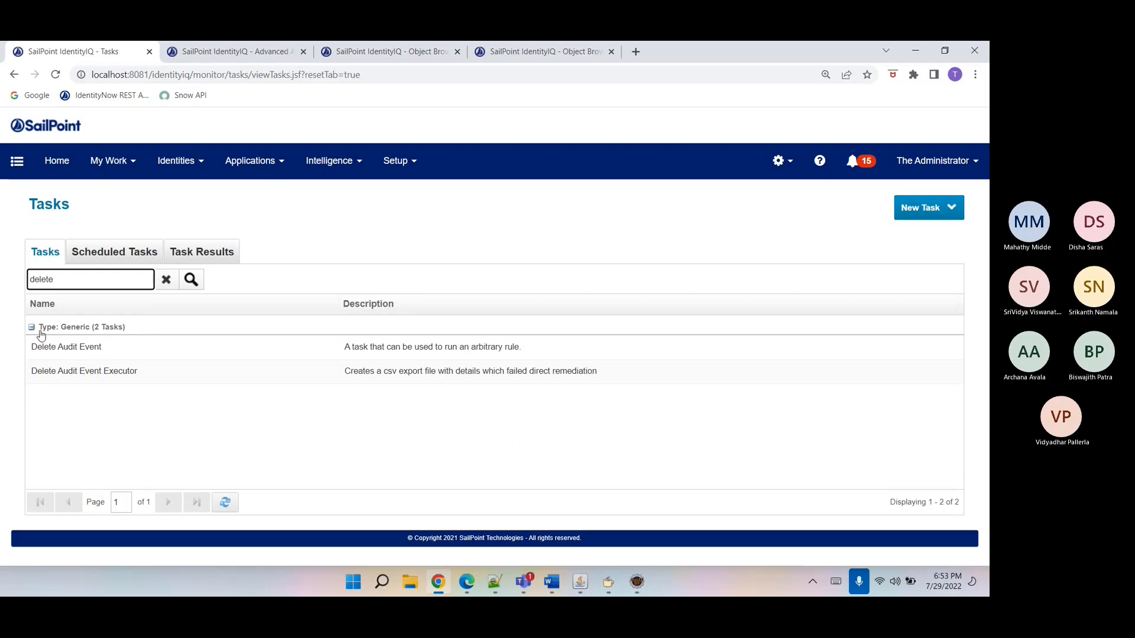
left_click(50, 347)
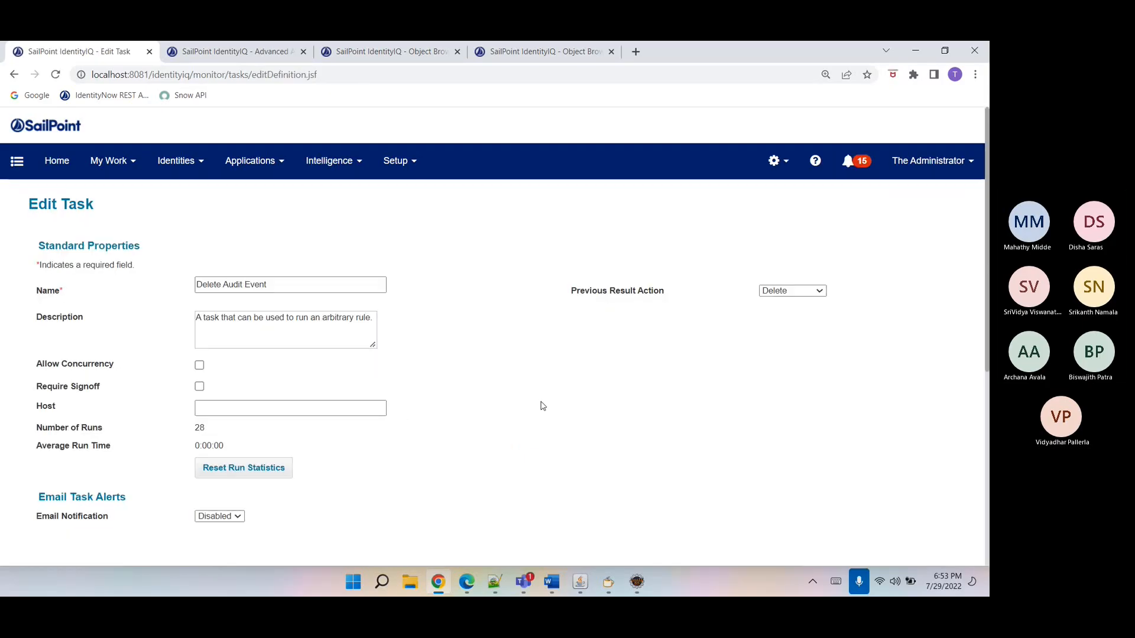
- Clear the Audit Action and Audit Source values in the Delete Audit Event options
scroll(541, 406, "down", 5)
scroll(543, 406, "down", 1)
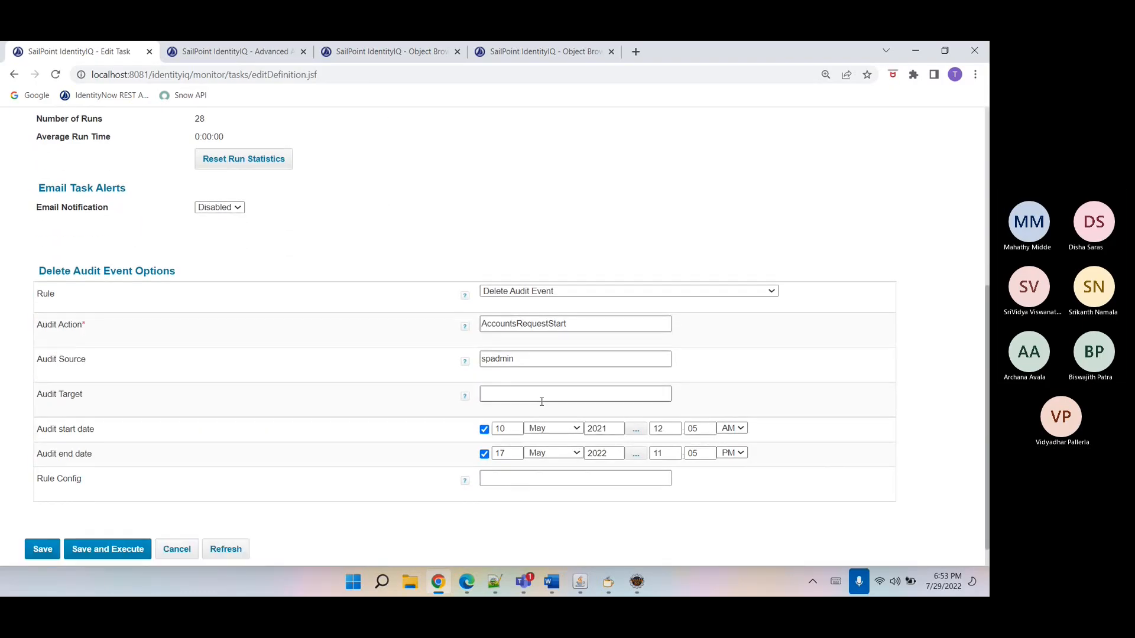
triple_click(58, 324)
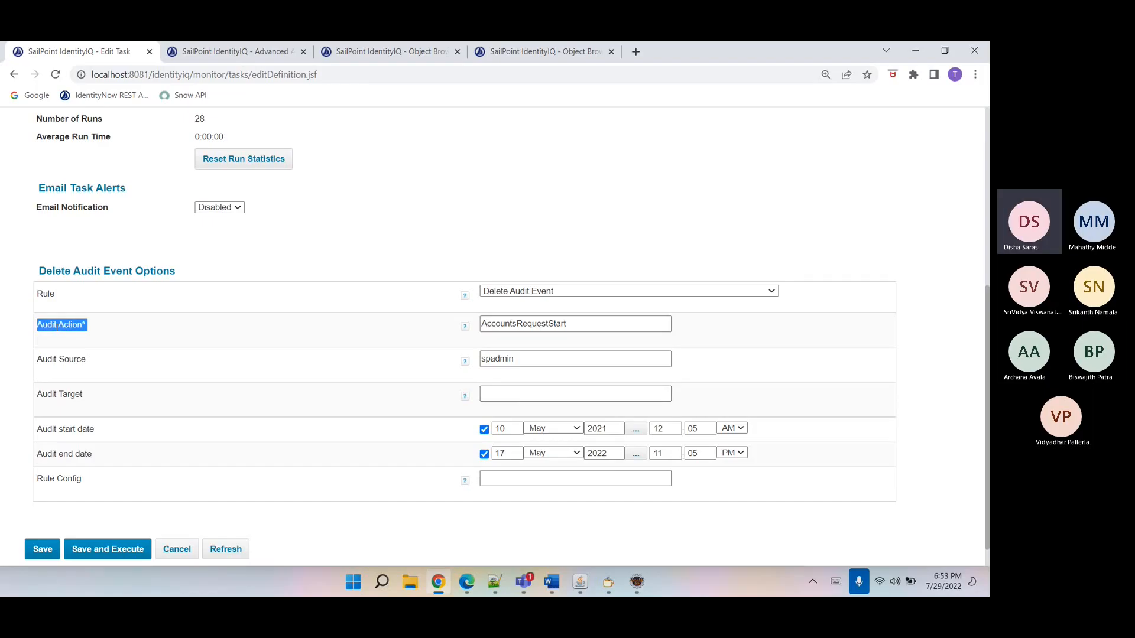
double_click(517, 331)
key("BackSpace")
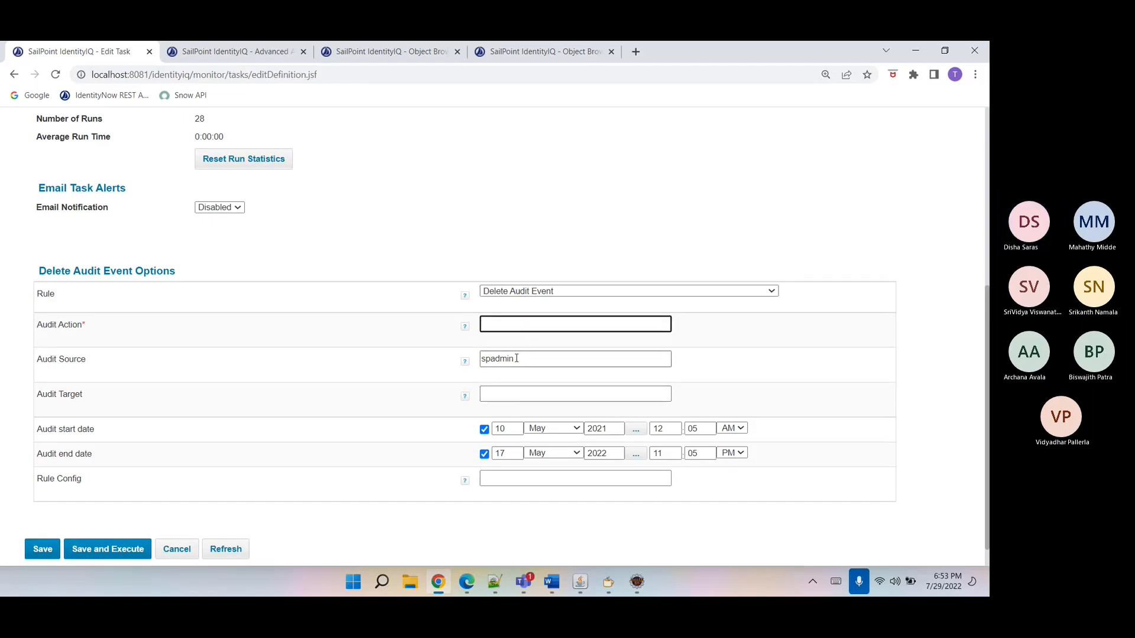
double_click(516, 358)
key("BackSpace")
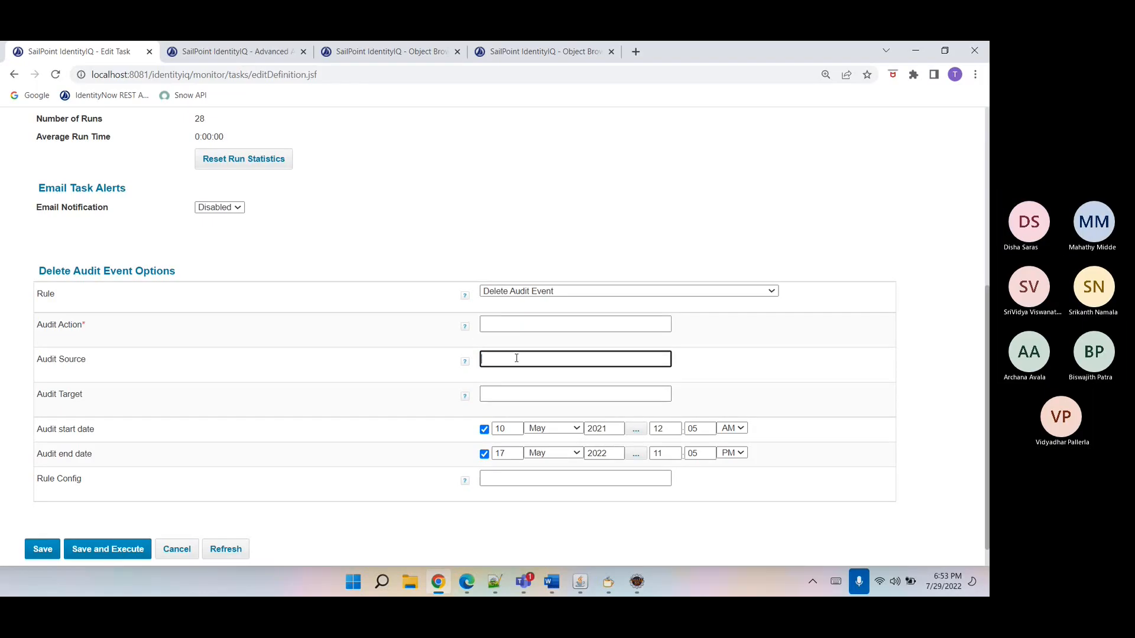
- Disable the audit start and end dates and try to save and execute the task
left_click(485, 430)
left_click(484, 454)
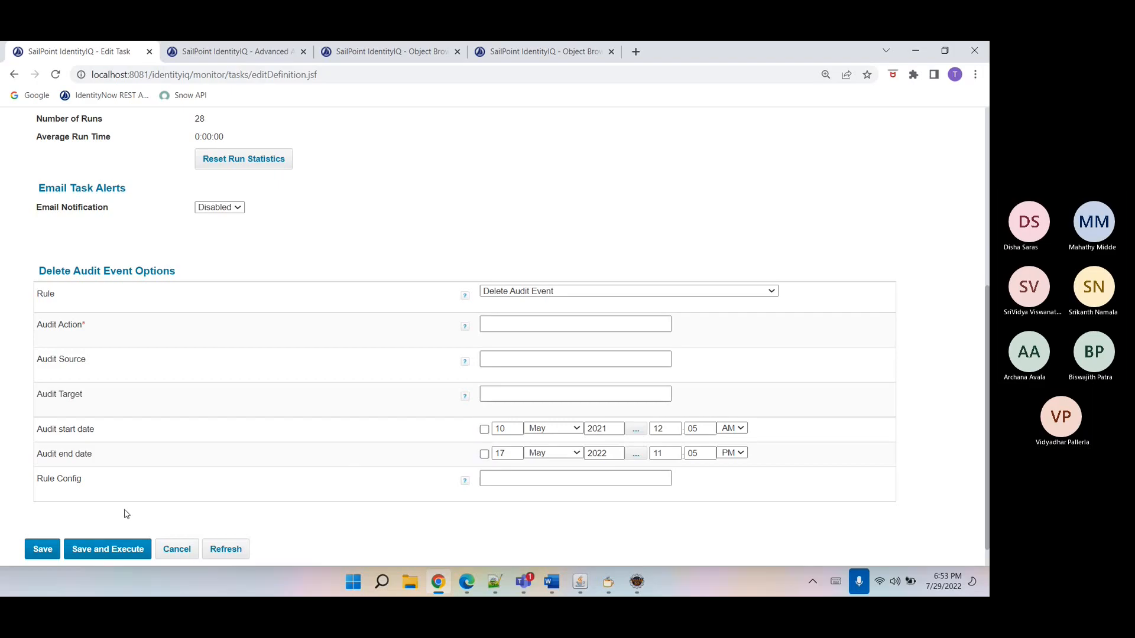
left_click(99, 548)
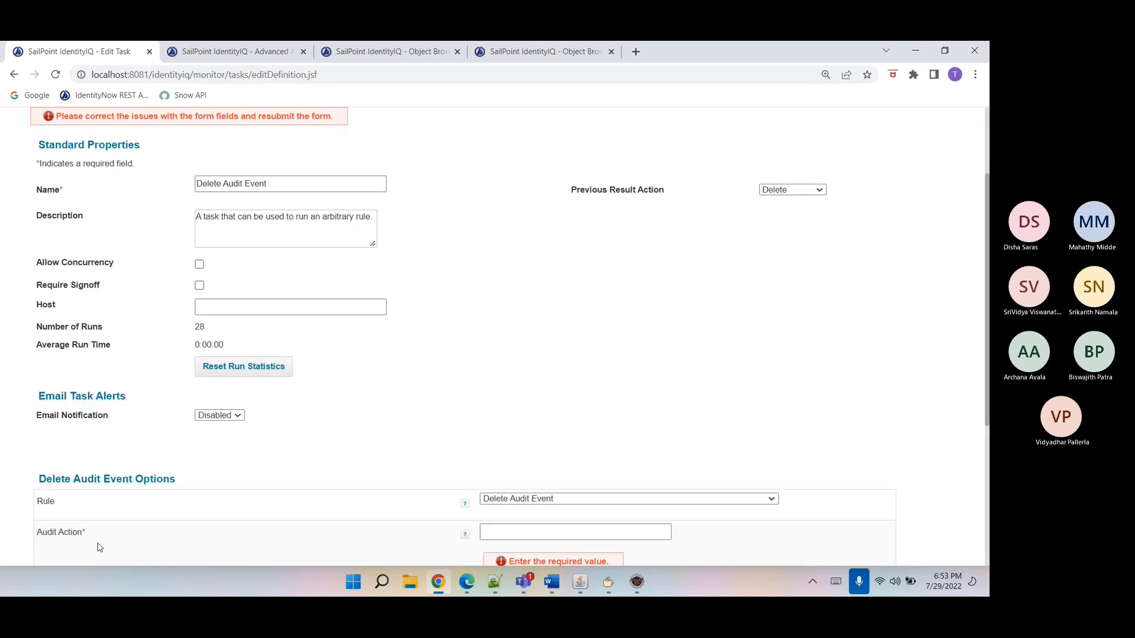
scroll(344, 459, "down", 4)
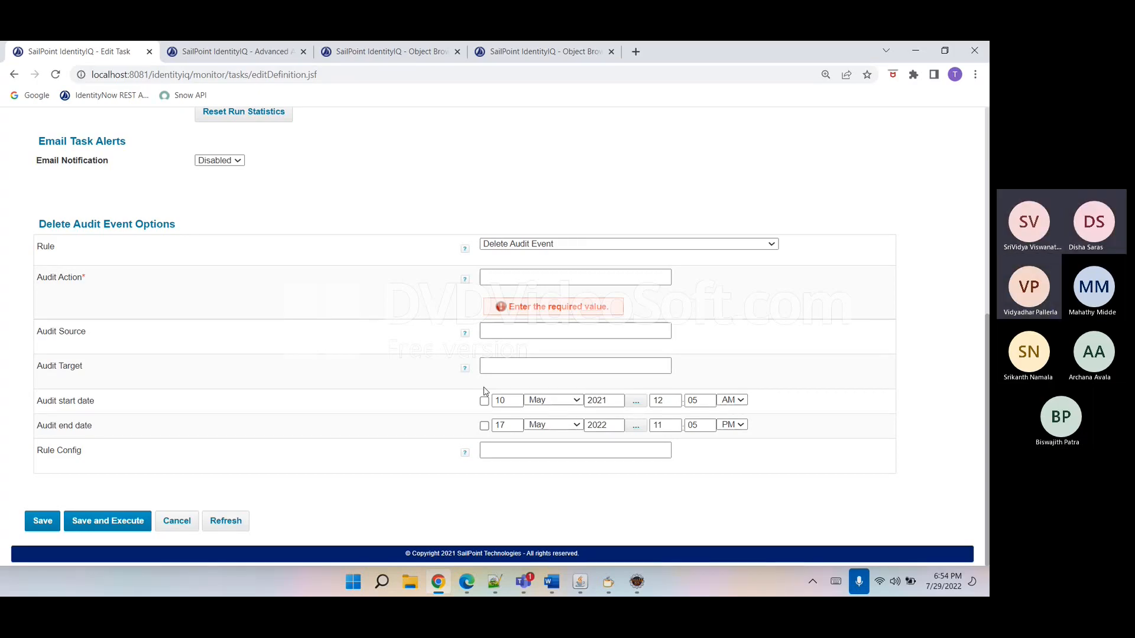
- Open the Delete Audit Event TaskDefinition in the Object Browser to examine its XML
left_click(420, 53)
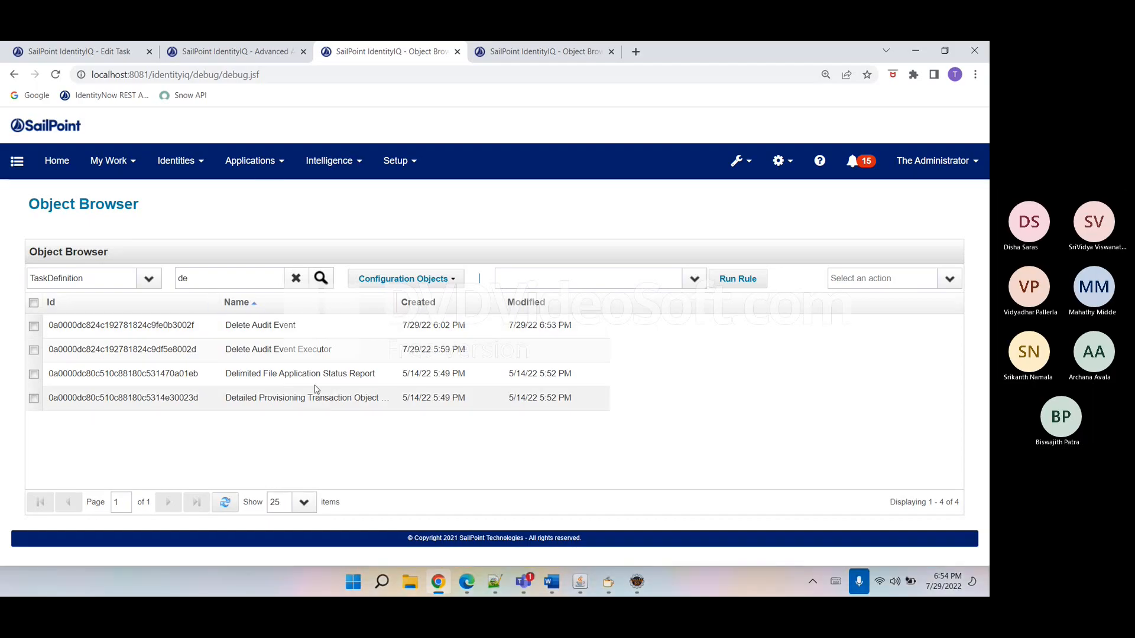
left_click(272, 325)
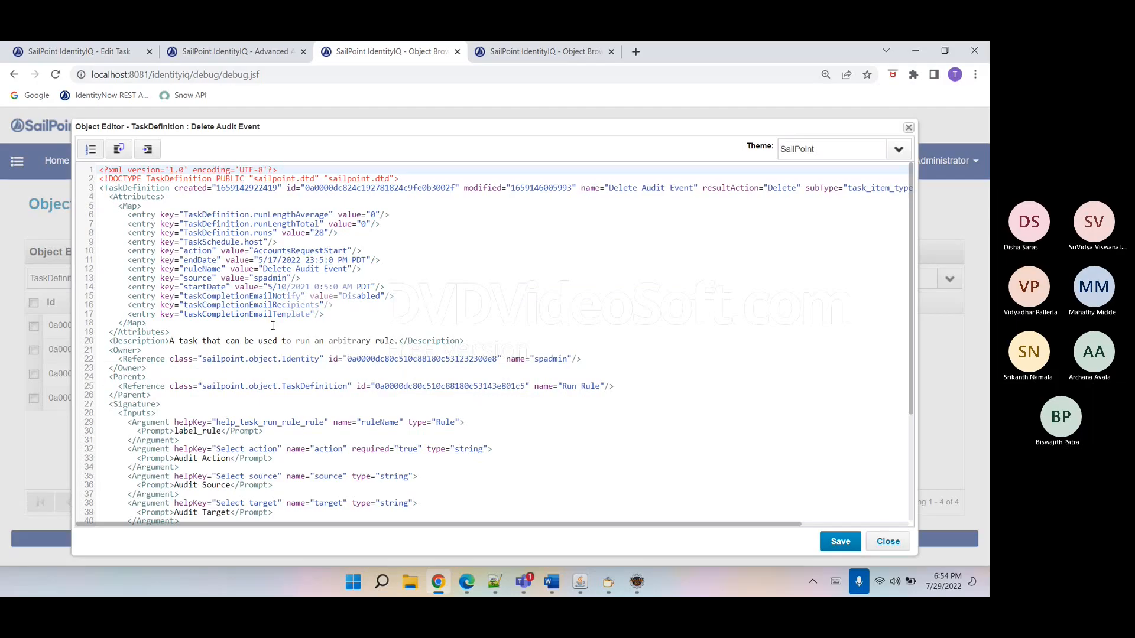
left_click(248, 52)
left_click(378, 52)
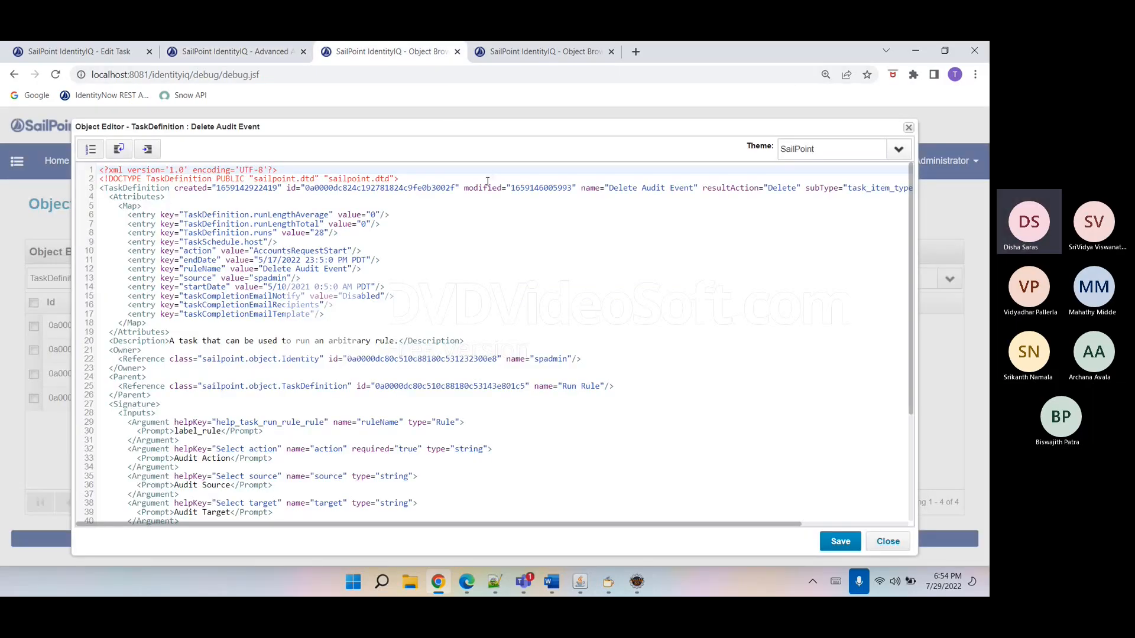
- In the Delete Audit Event rule, duplicate the tr.setAttribute("count",count); line and rename the copy's attribute to "status"
left_click(486, 57)
left_click(425, 306)
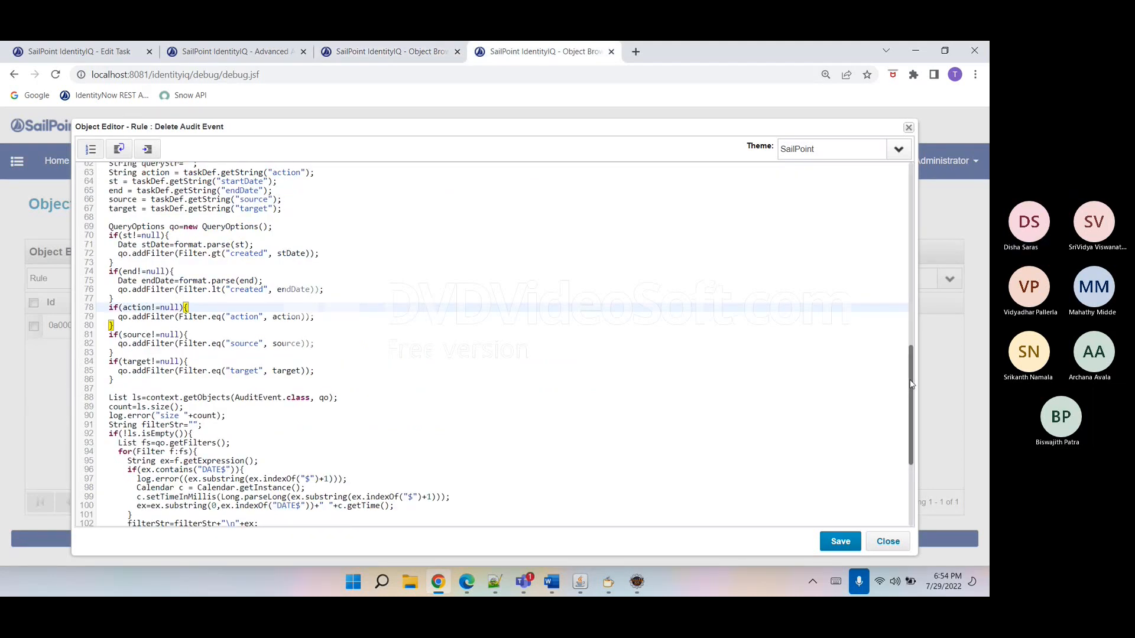
scroll(912, 454, "down", 3)
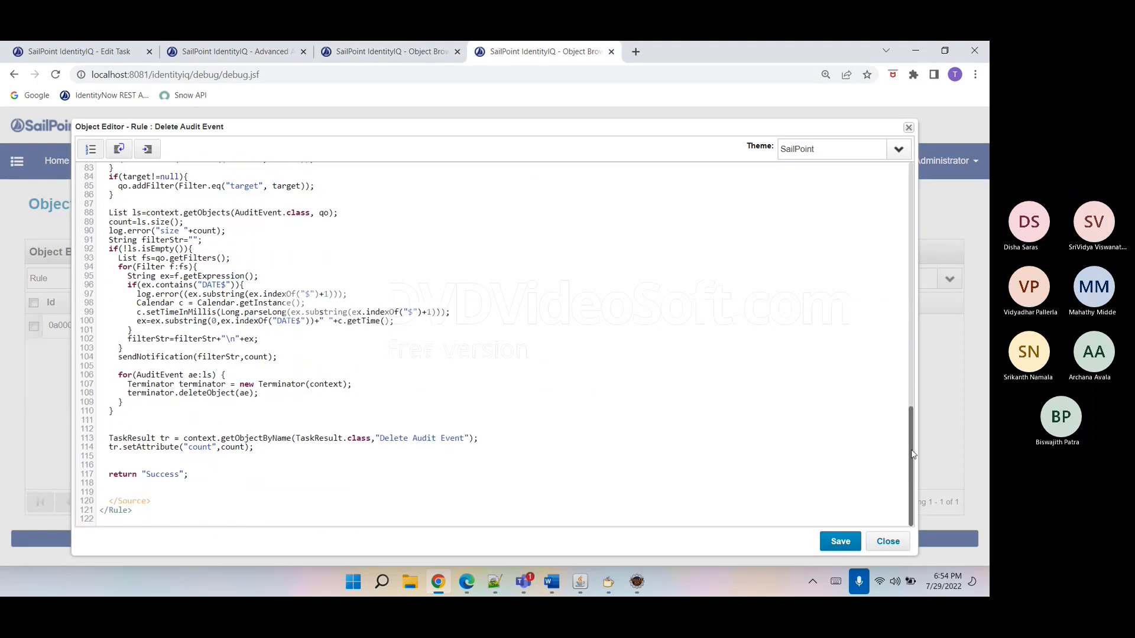
double_click(146, 448)
left_click(147, 449)
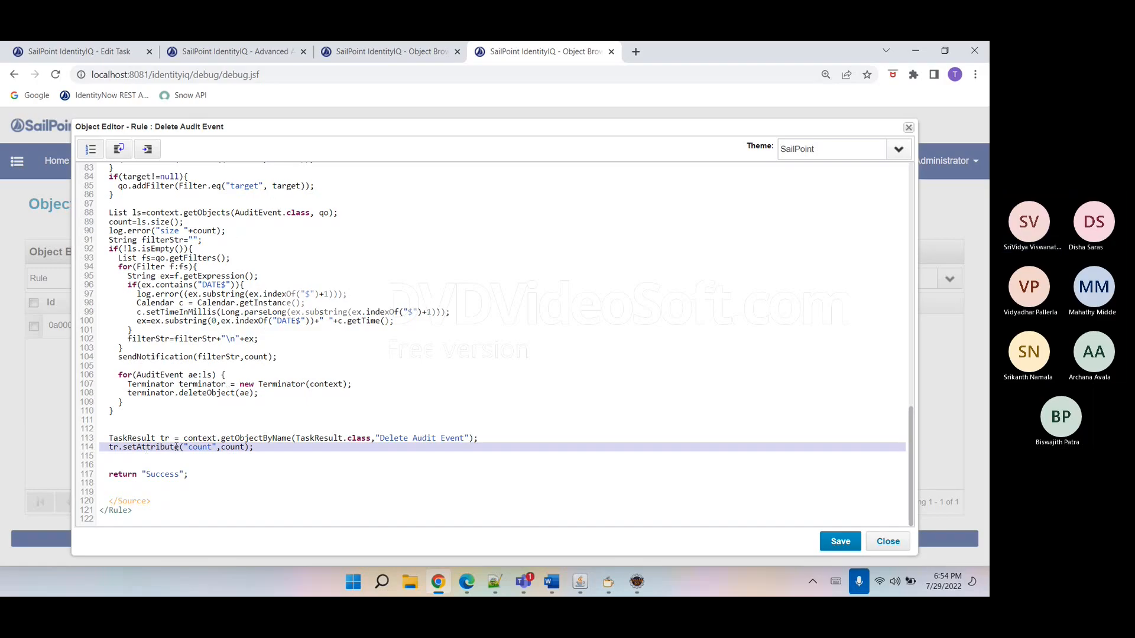
type("tr.setAttribute(\"count\",count);")
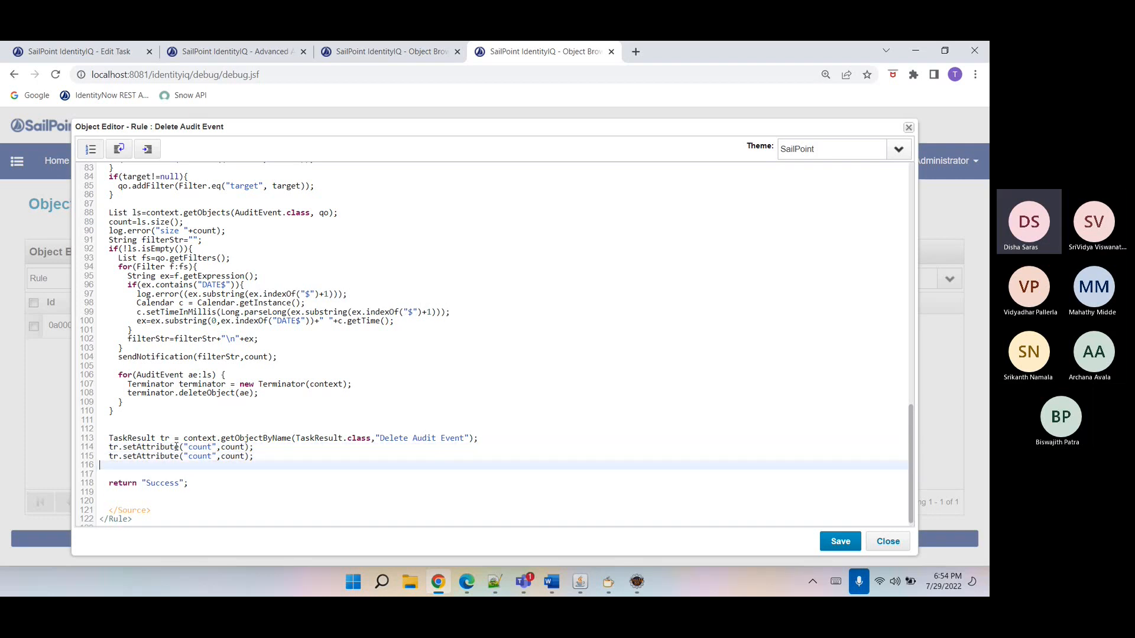
double_click(194, 456)
type("status")
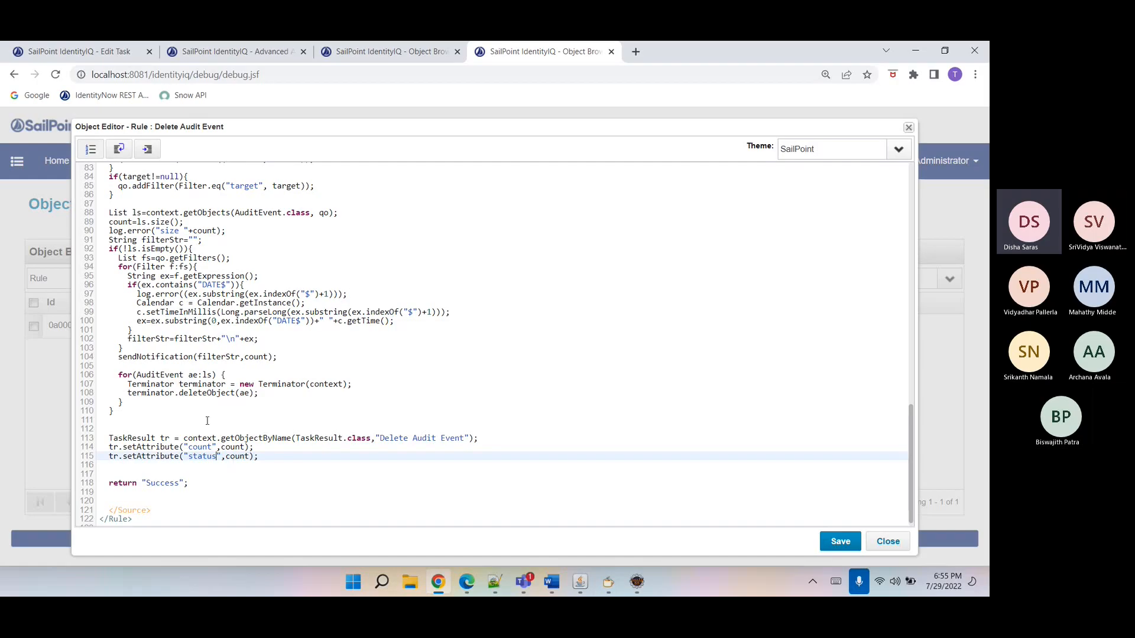
- Start a String declaration named retStatus on the empty line above the audit event query
right_click(137, 206)
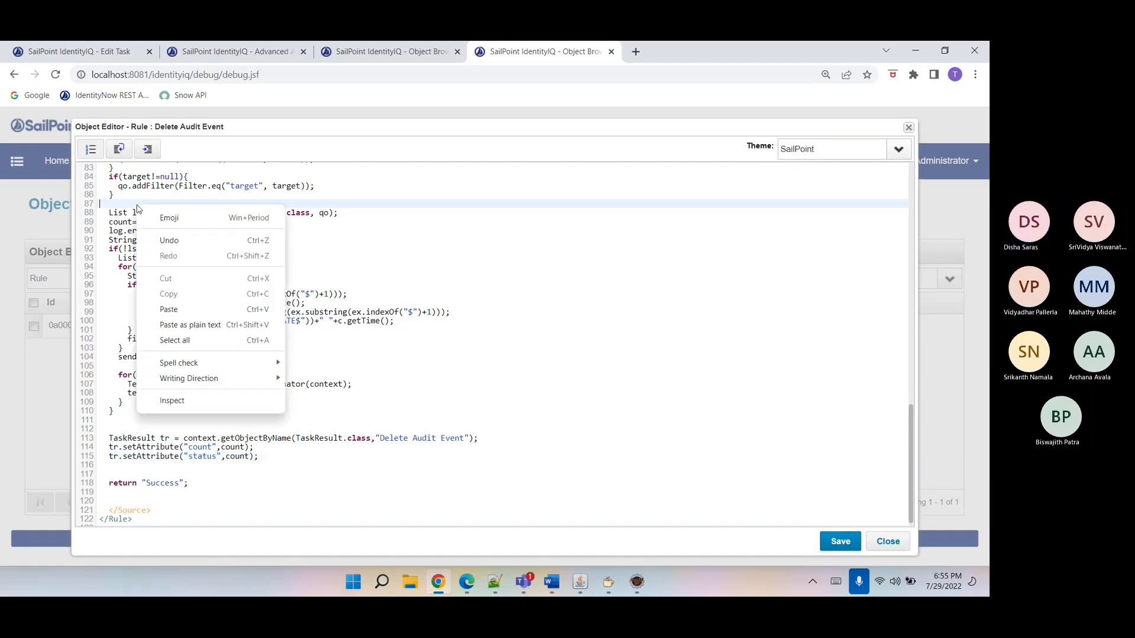
left_click(124, 207)
type("S")
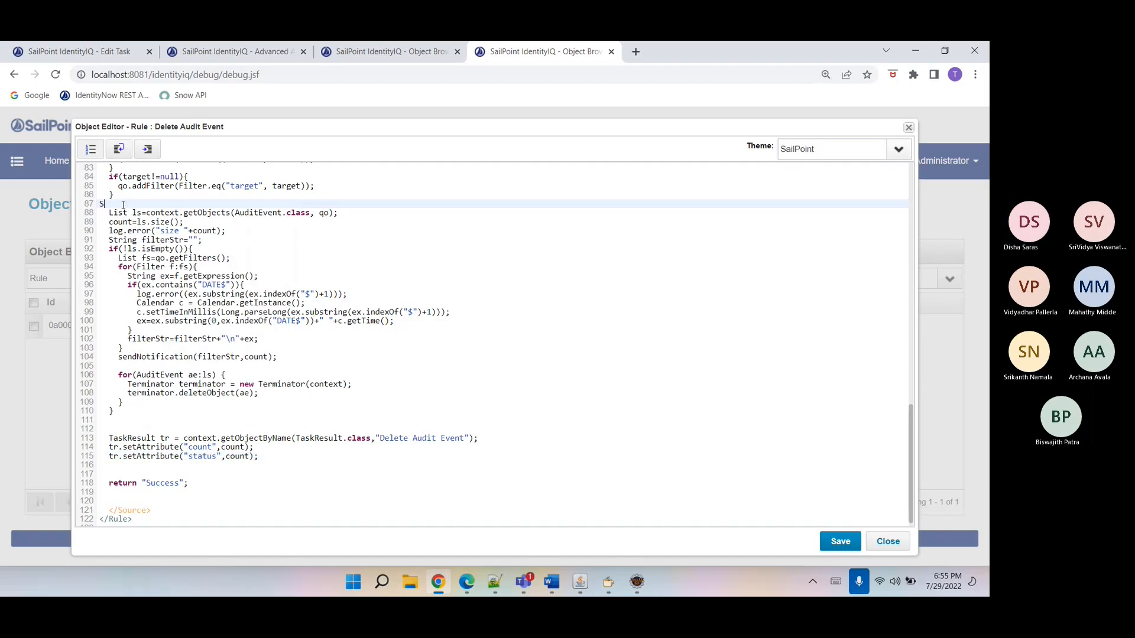
type("tring retStatus=")
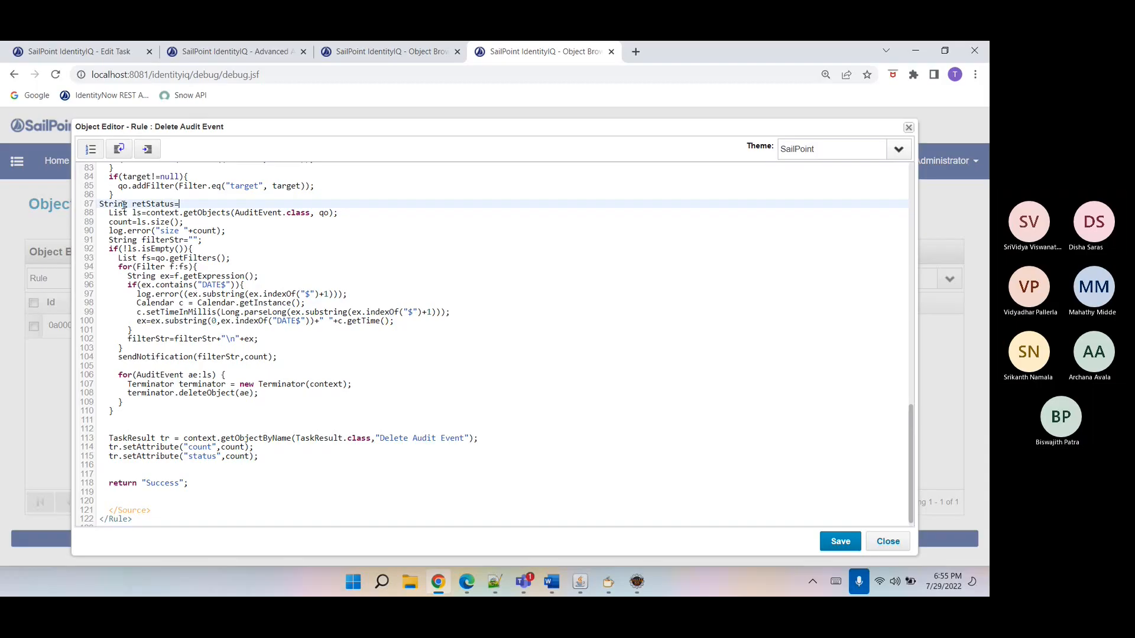
double_click(124, 203)
type("Boolean")
key("ctrl+z")
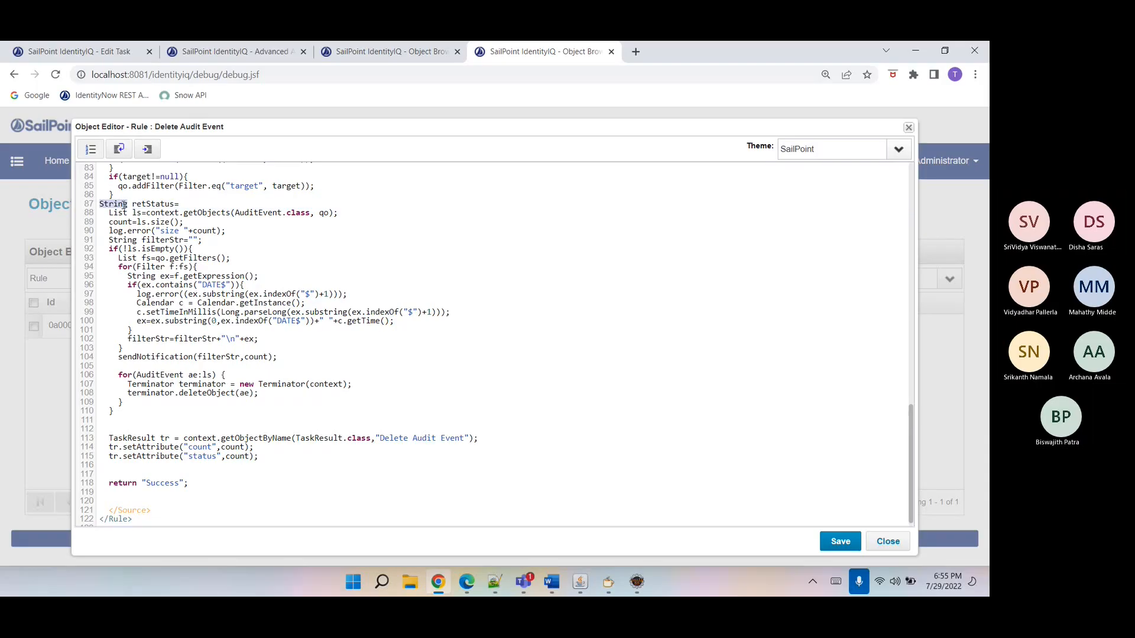
- Complete the retStatus declaration with the initial value "failed"
left_click(206, 203)
type("\"")
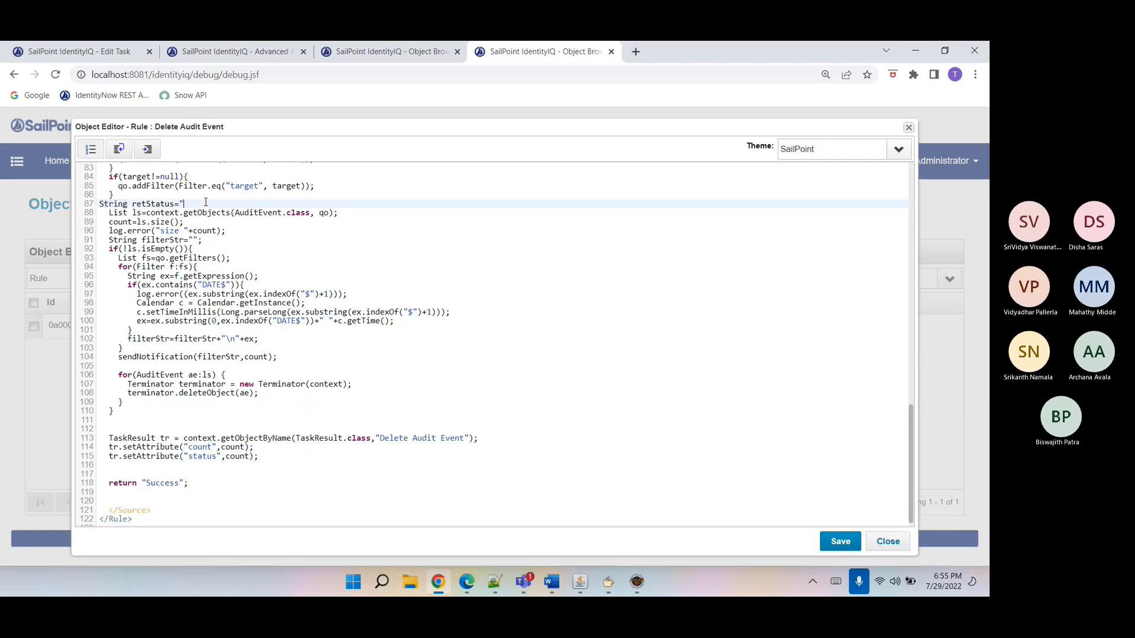
type("failed\";")
- Add the statement retStatus="success"; directly after the loop that deletes the audit events
left_click_drag(132, 203, 224, 202)
key("ctrl+c")
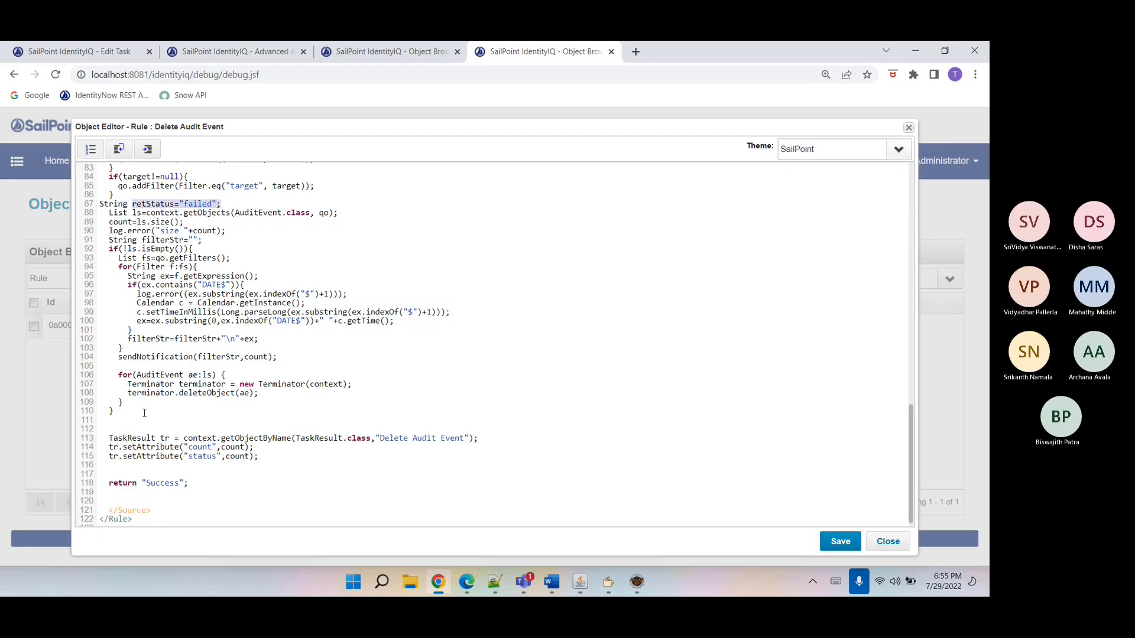
left_click(153, 404)
key("Return")
key("ctrl+v")
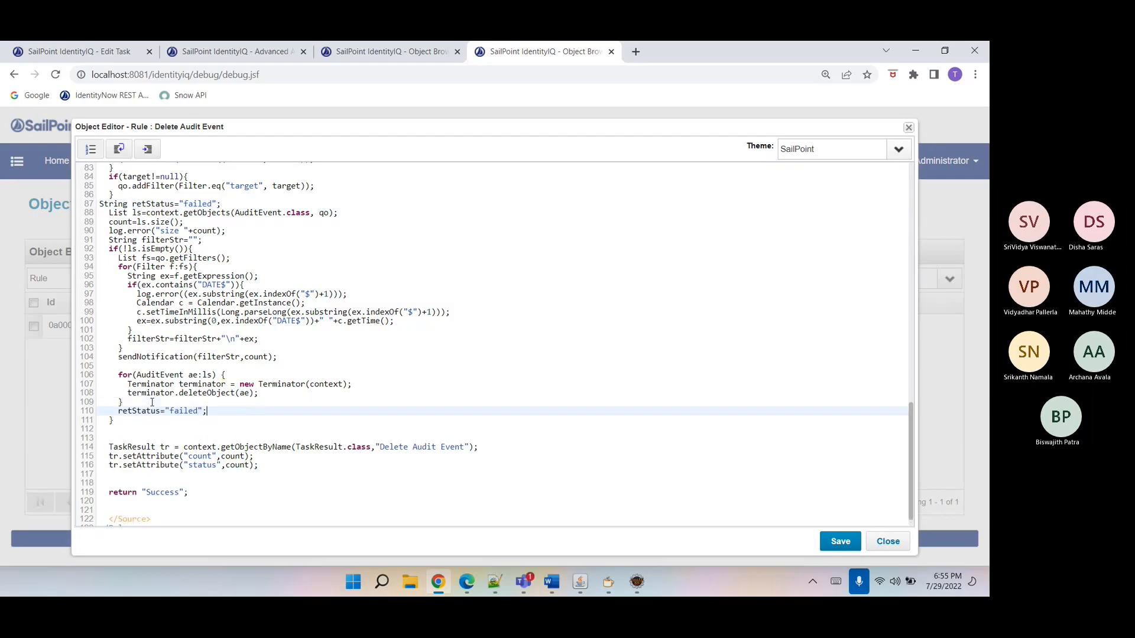
double_click(181, 410)
type("success")
- Pass retStatus instead of count as the value of the "status" attribute
double_click(145, 410)
key("ctrl+c")
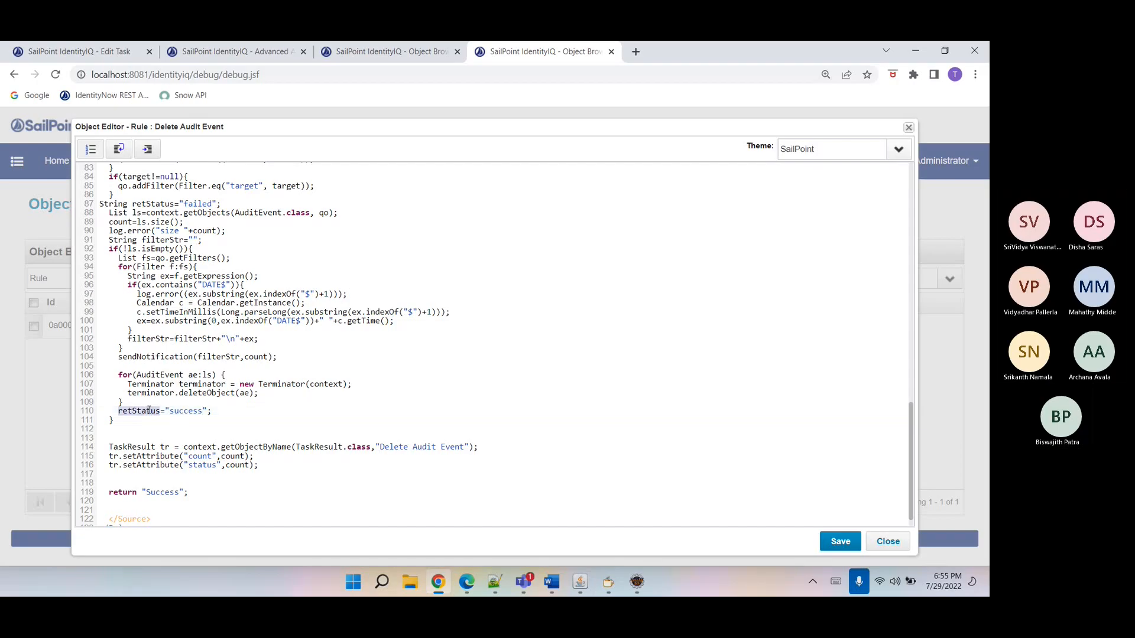
double_click(246, 467)
key("ctrl+v")
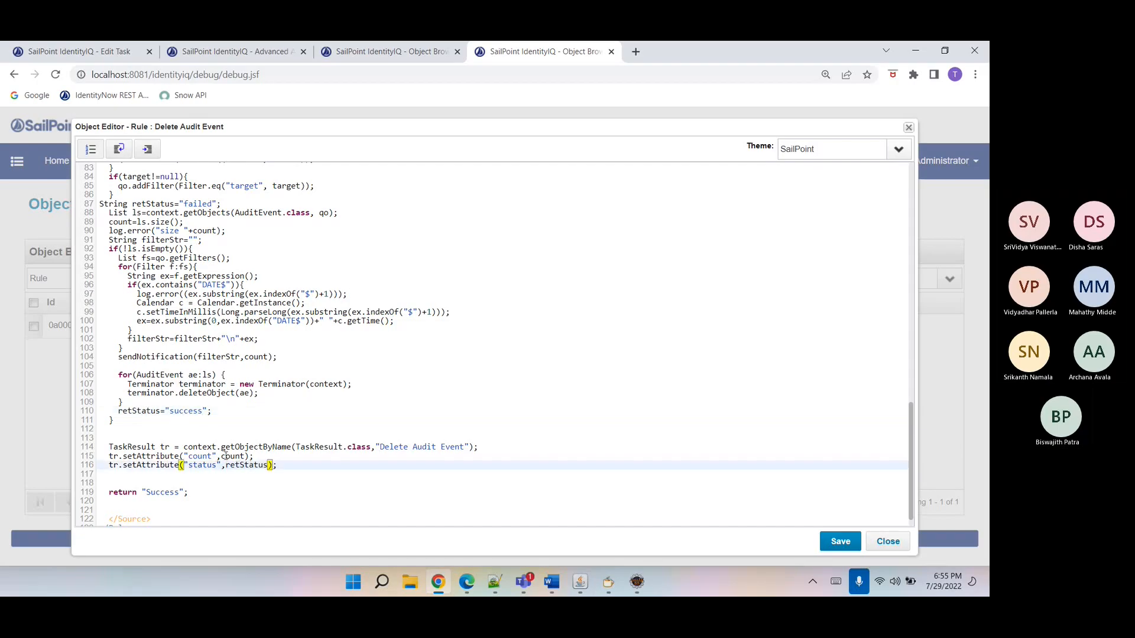
- Capitalize the two retStatus values to "Success" and "Failed"
left_click(179, 412)
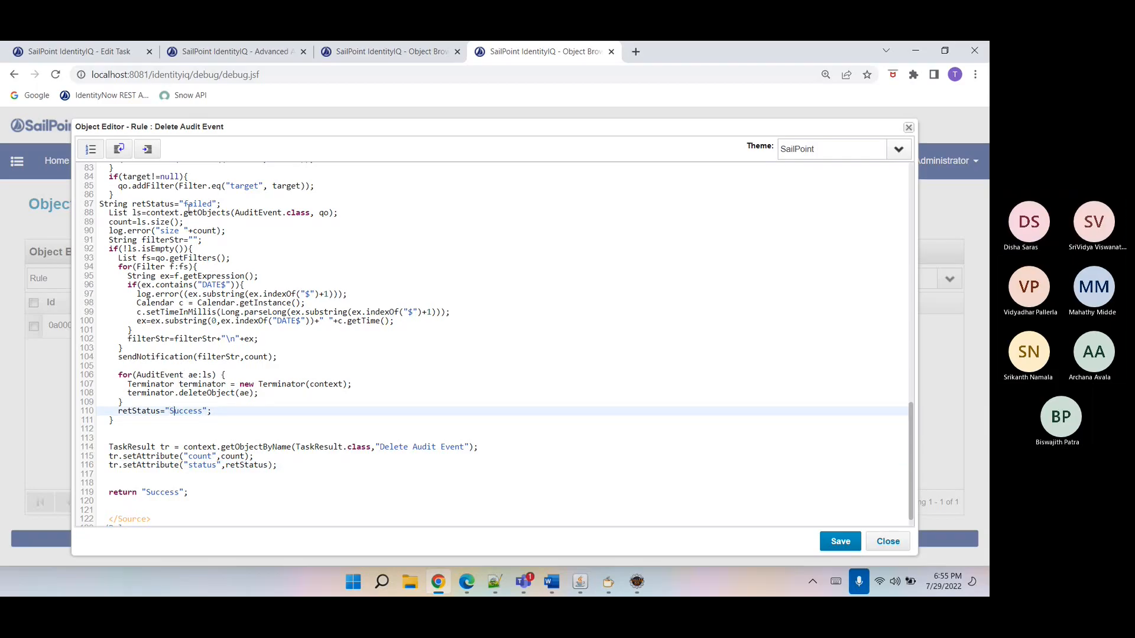
left_click(188, 204)
key("BackSpace")
type("F")
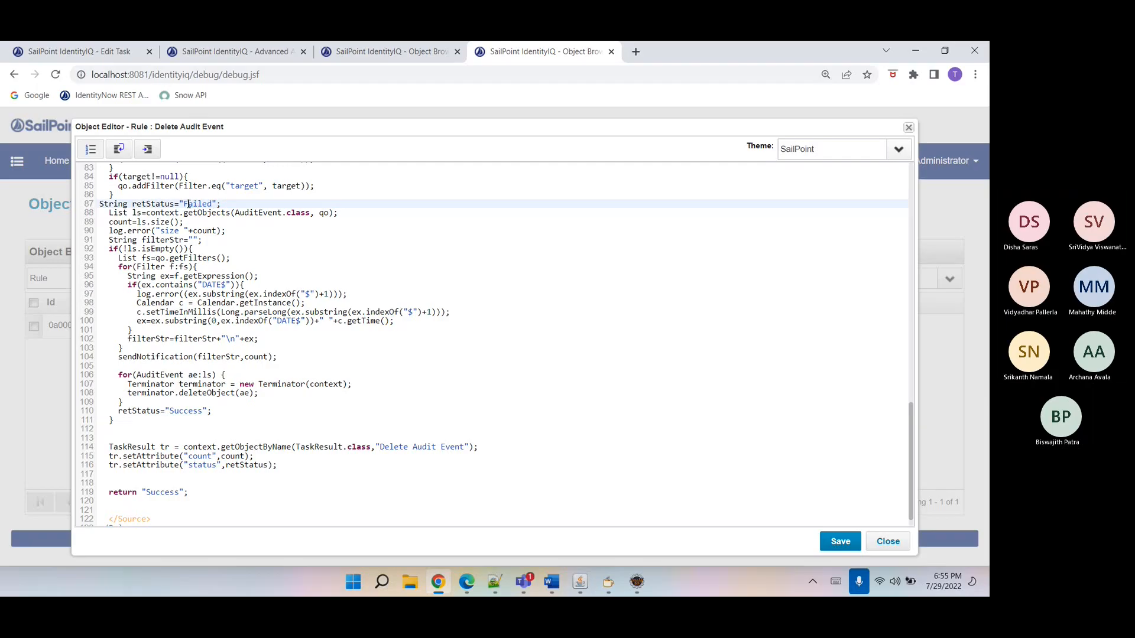
- Move the sendNotification(filterStr,count); call below the audit event deletion loop, with an empty line above it
left_click(238, 254)
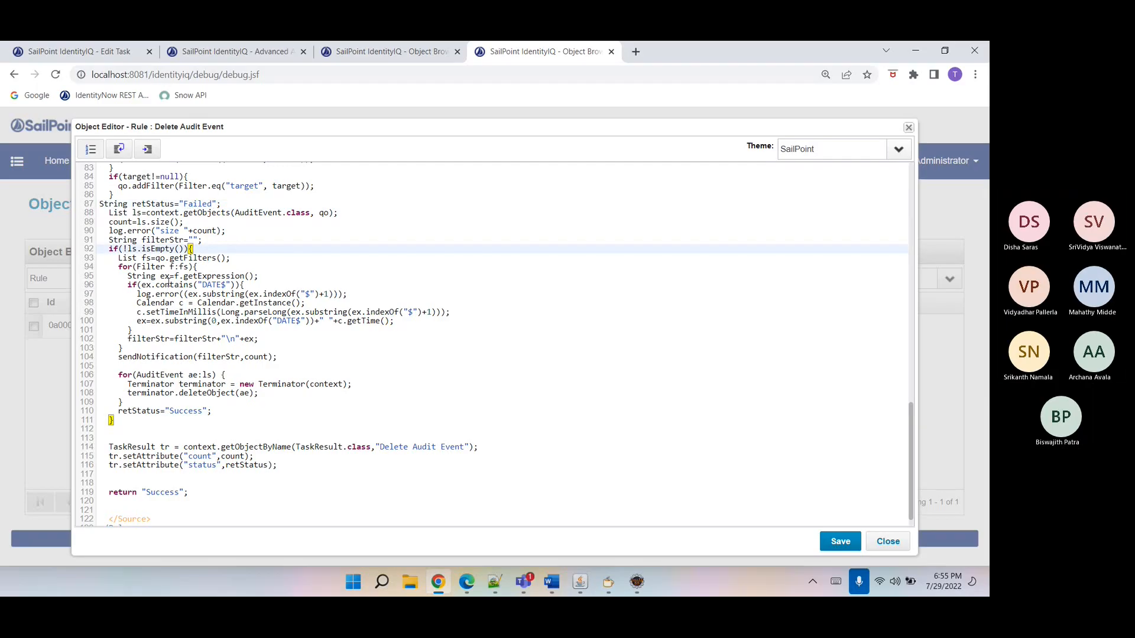
double_click(136, 357)
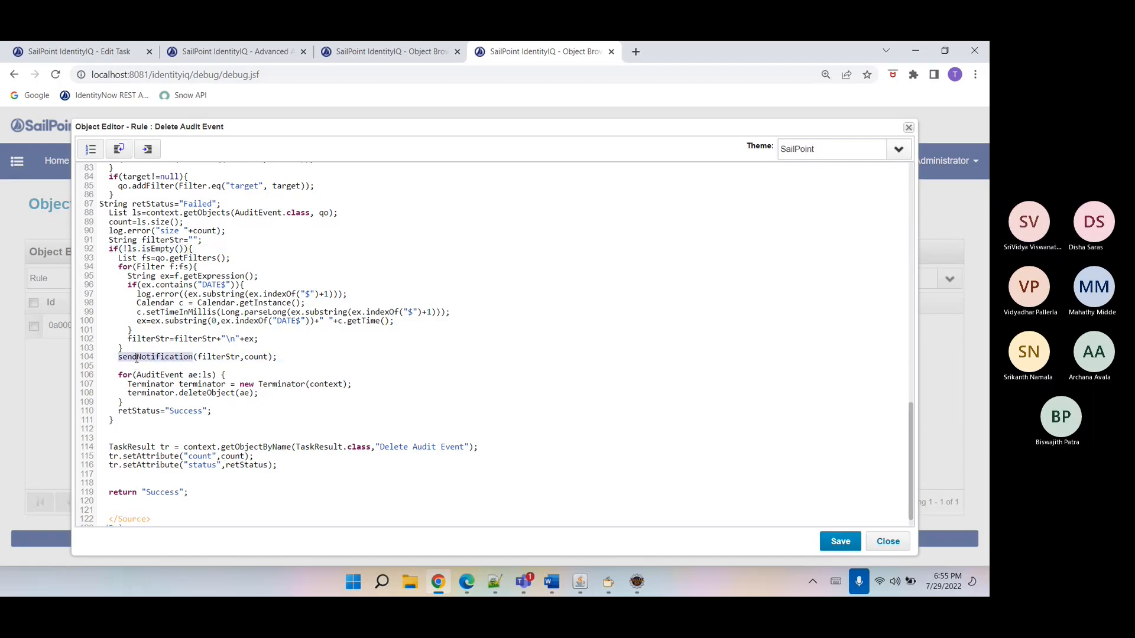
left_click(136, 357)
triple_click(137, 357)
key("ctrl+c")
key("Delete")
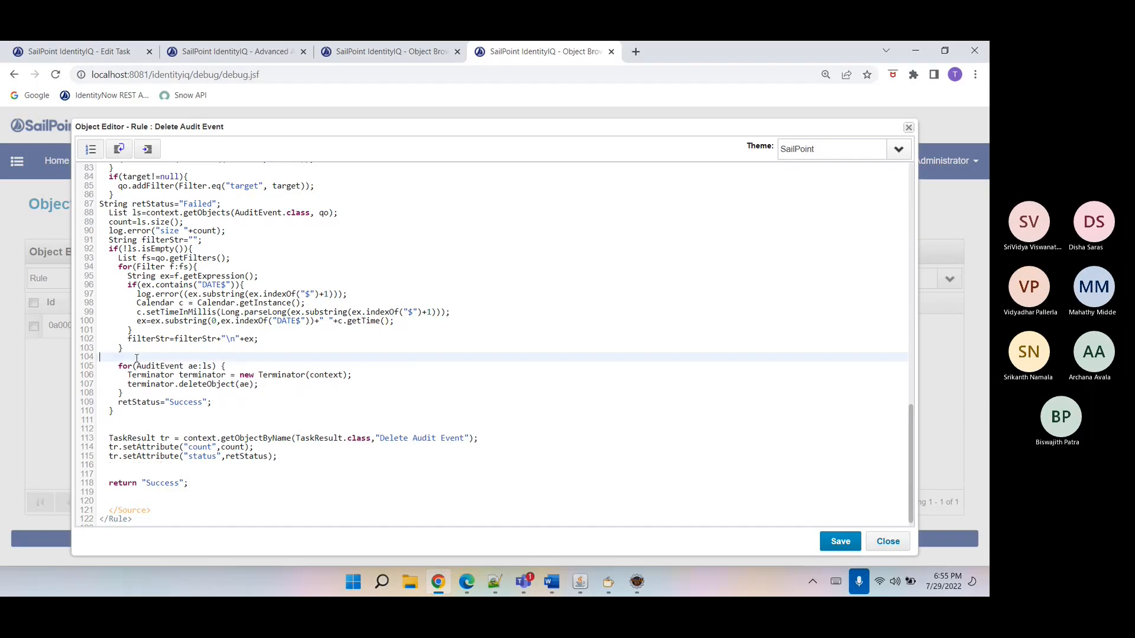
left_click(207, 394)
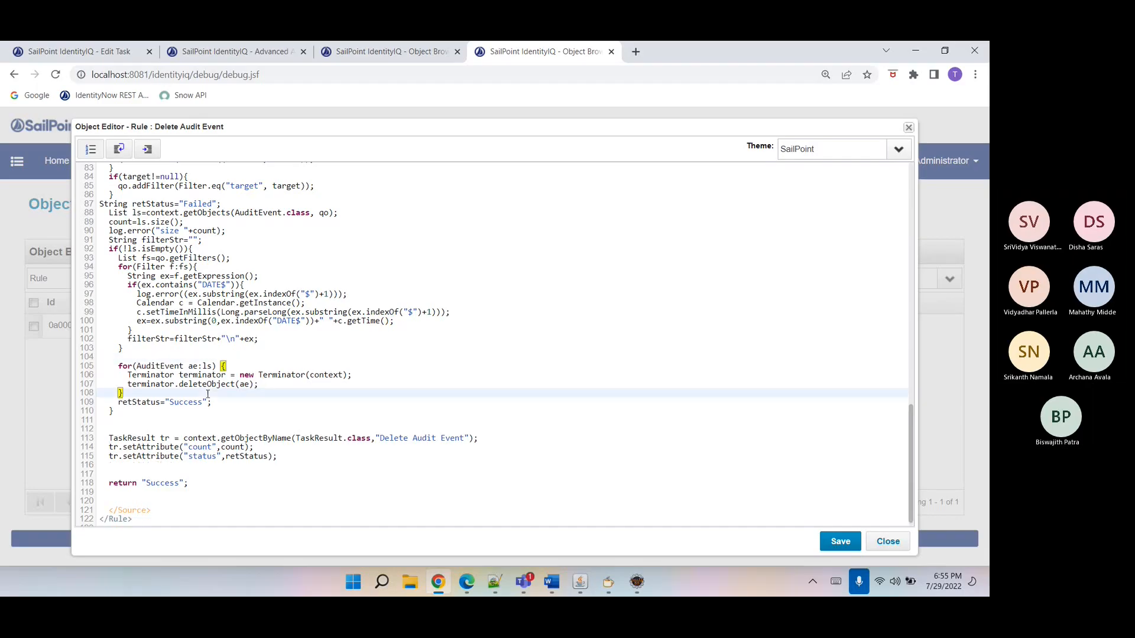
key("Return")
key("ctrl+v")
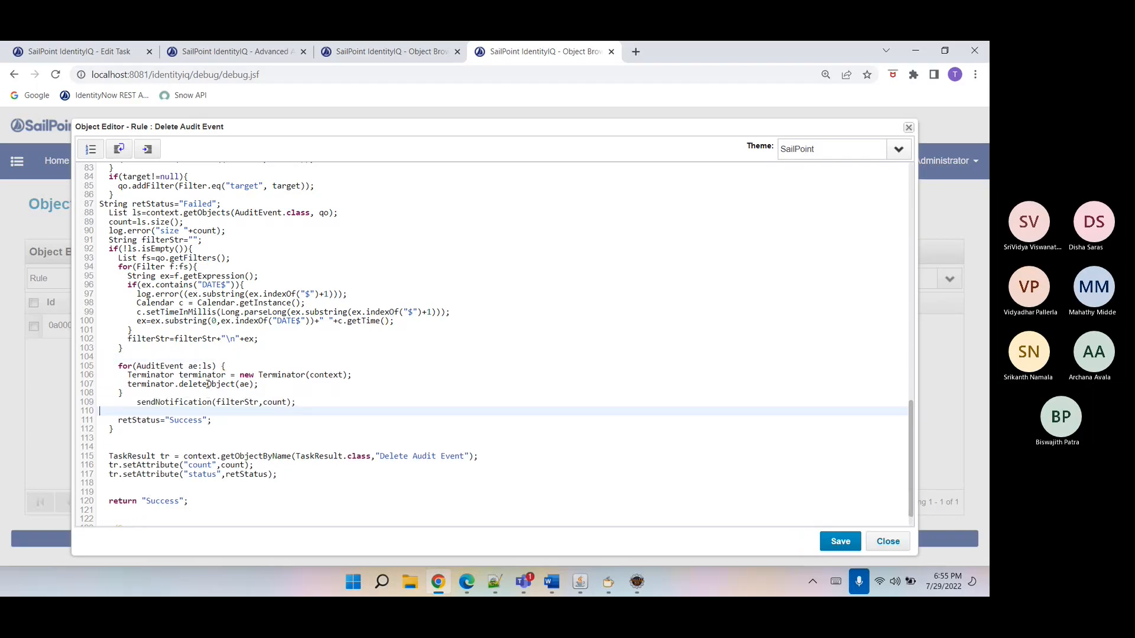
left_click(207, 393)
key("Return")
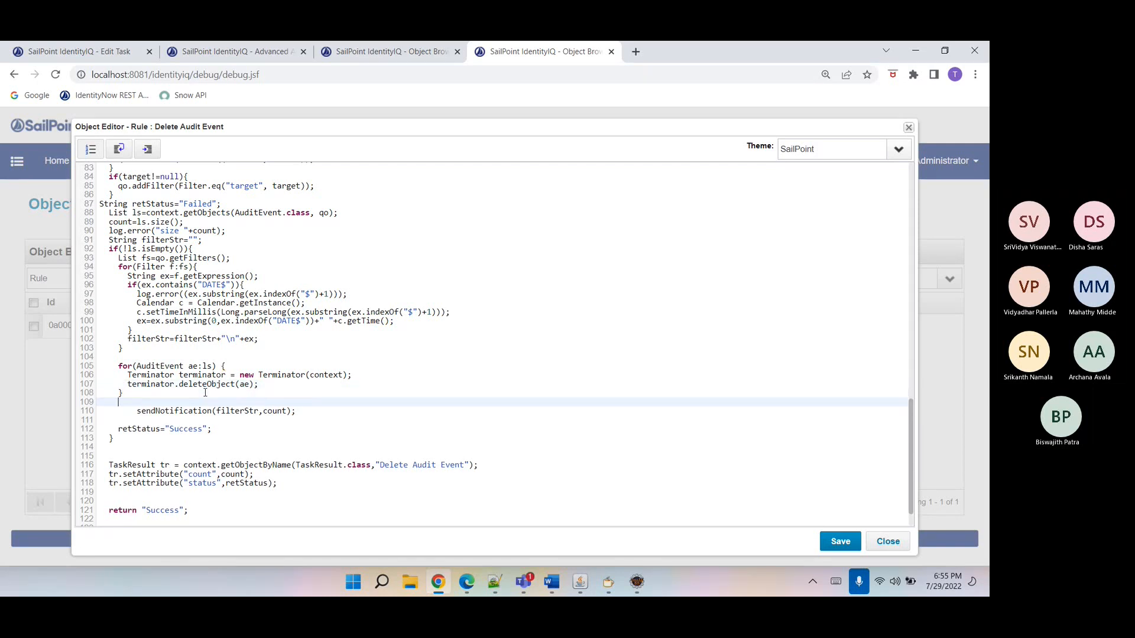
- Align the sendNotification(filterStr,count); call with the deletion loop above it and auto-indent the rule's code
key("Down")
key("Delete")
key("Delete")
key("Delete")
key("Delete")
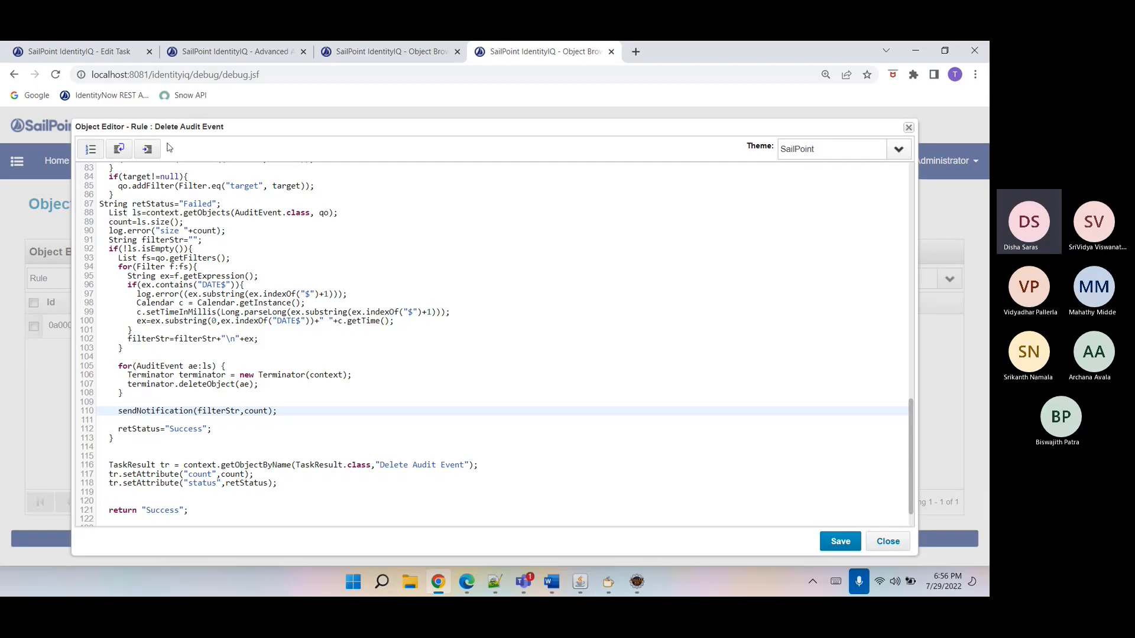
left_click(147, 149)
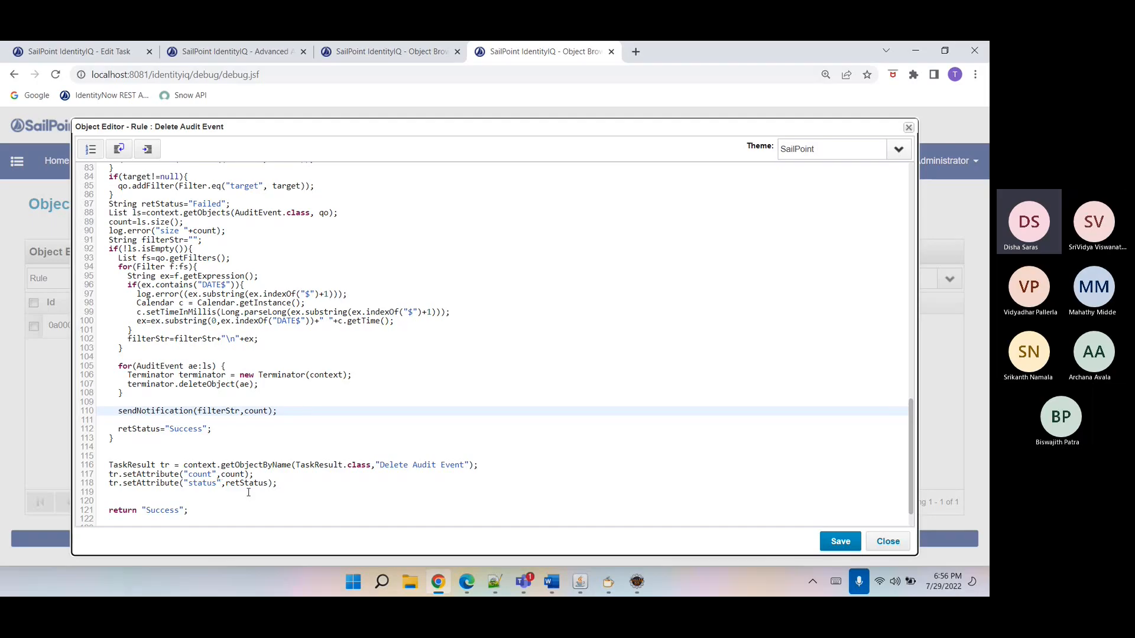
- Save the Delete Audit Event rule and refresh the rule list
left_click(335, 487)
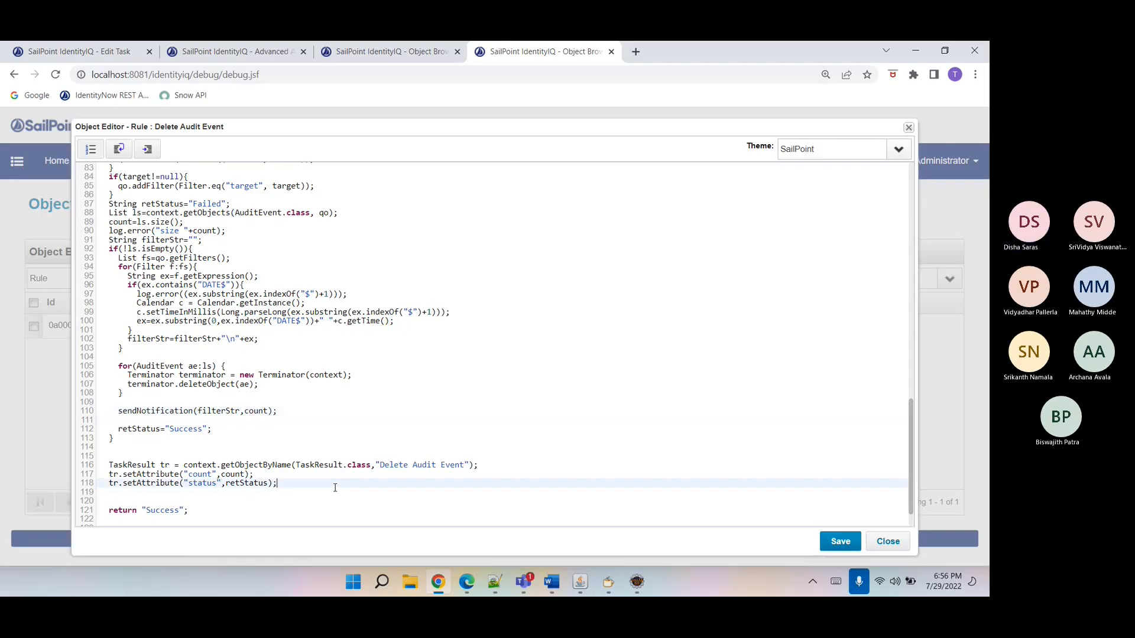
left_click(838, 542)
left_click(224, 502)
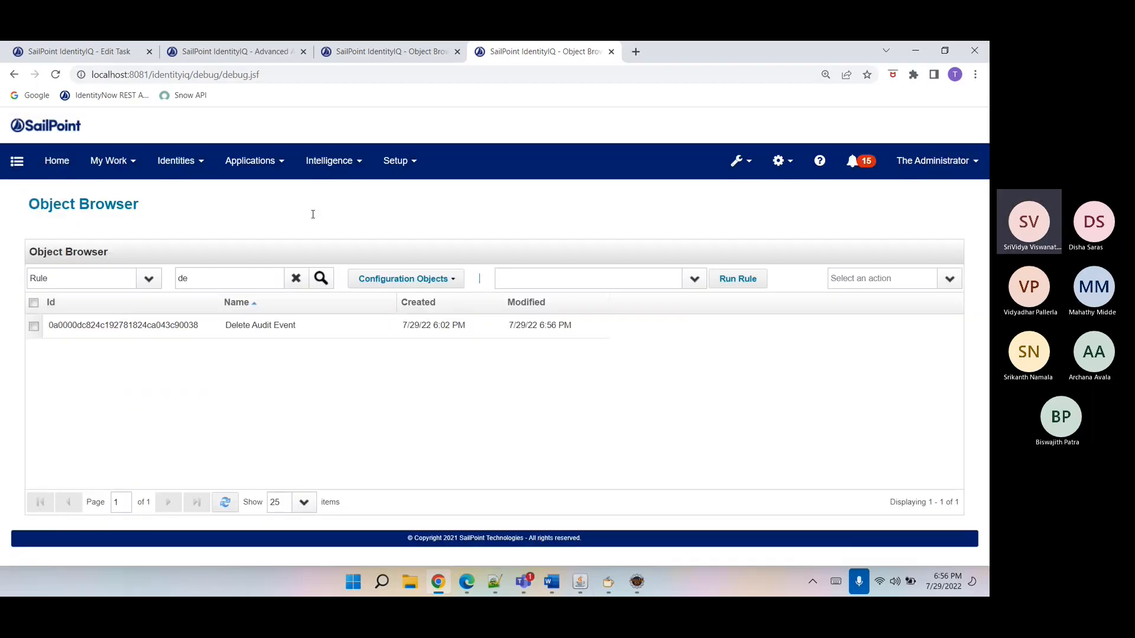
- Duplicate the <Argument name="count"/> line inside the Returns block of the Delete Audit Event task definition
left_click(389, 53)
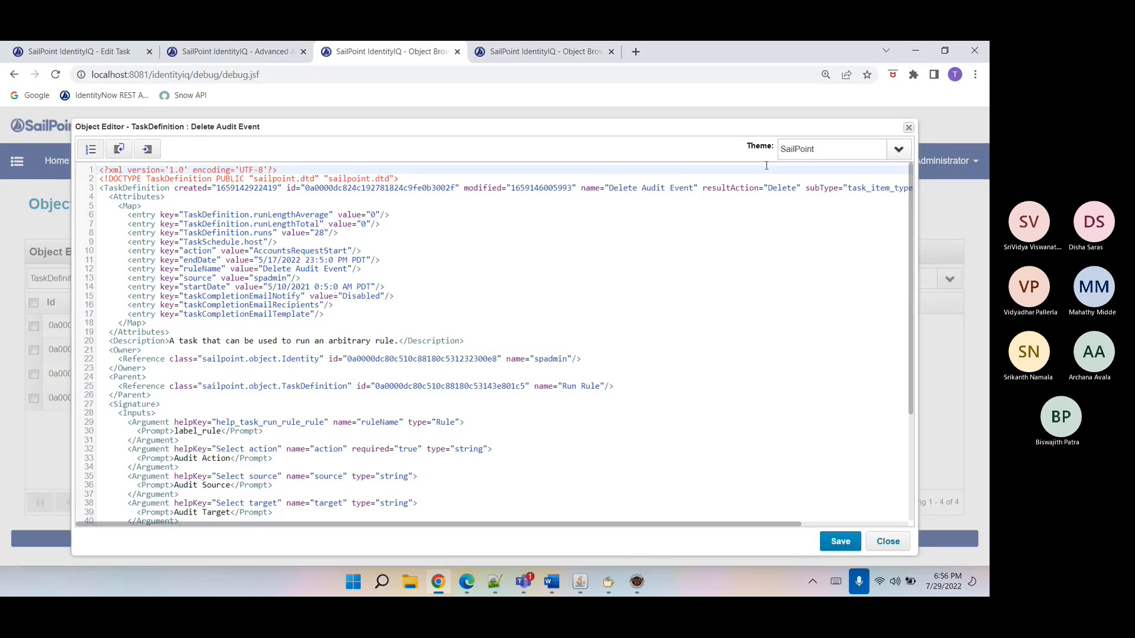
scroll(909, 393, "down", 5)
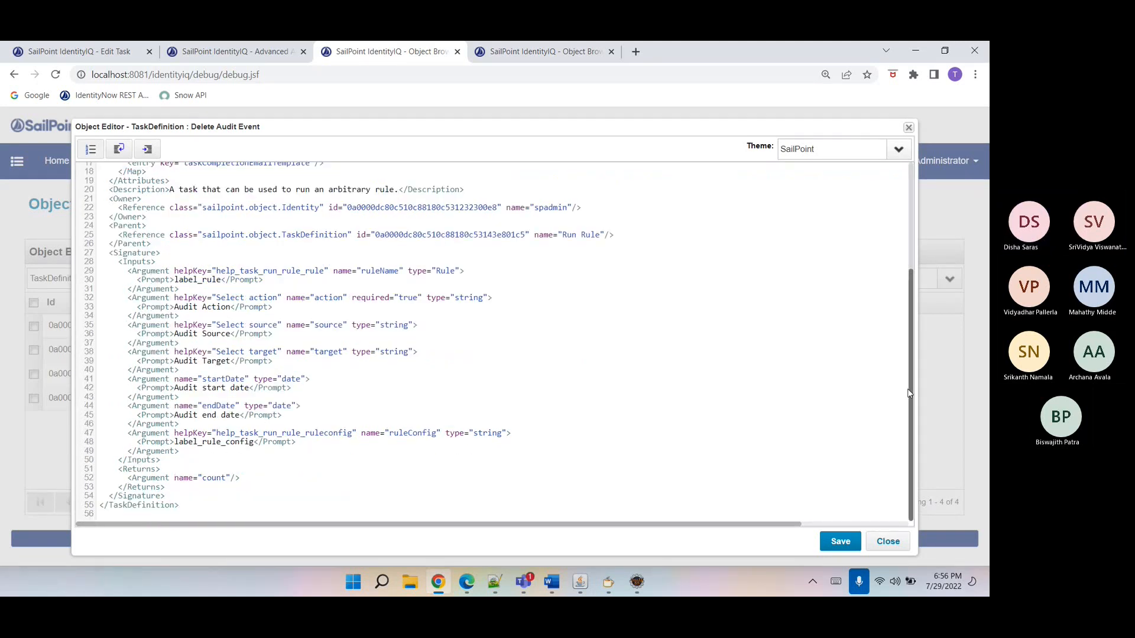
left_click(207, 478)
type("<Argument name=\"count\"/>")
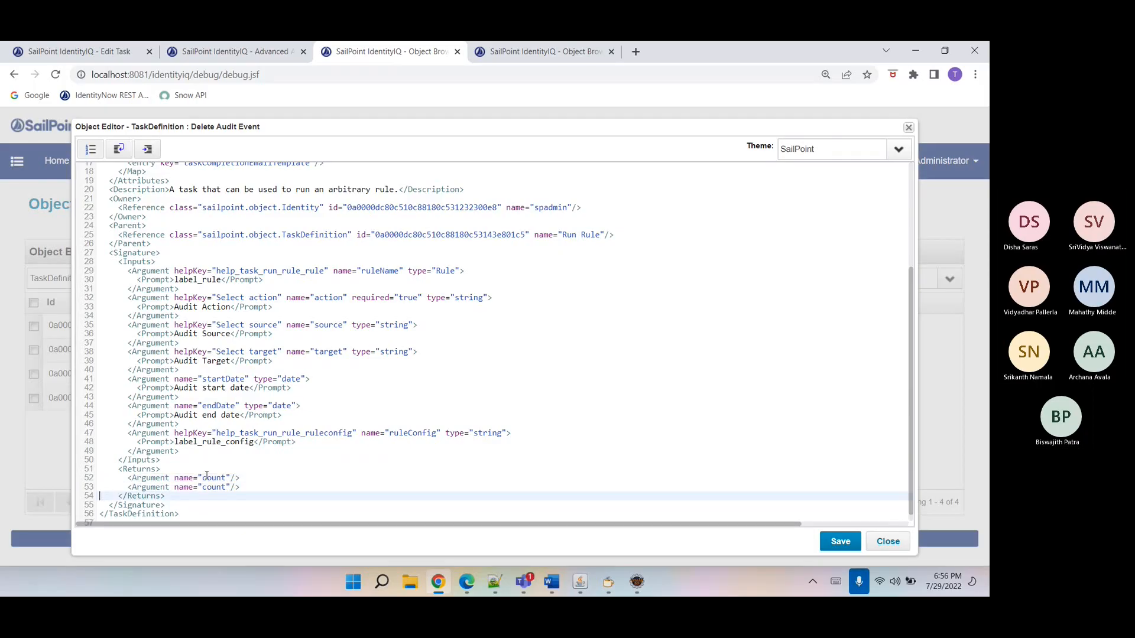
- Reopen the Delete Audit Event rule and copy the attribute name status from its last tr.setAttribute call
left_click(538, 52)
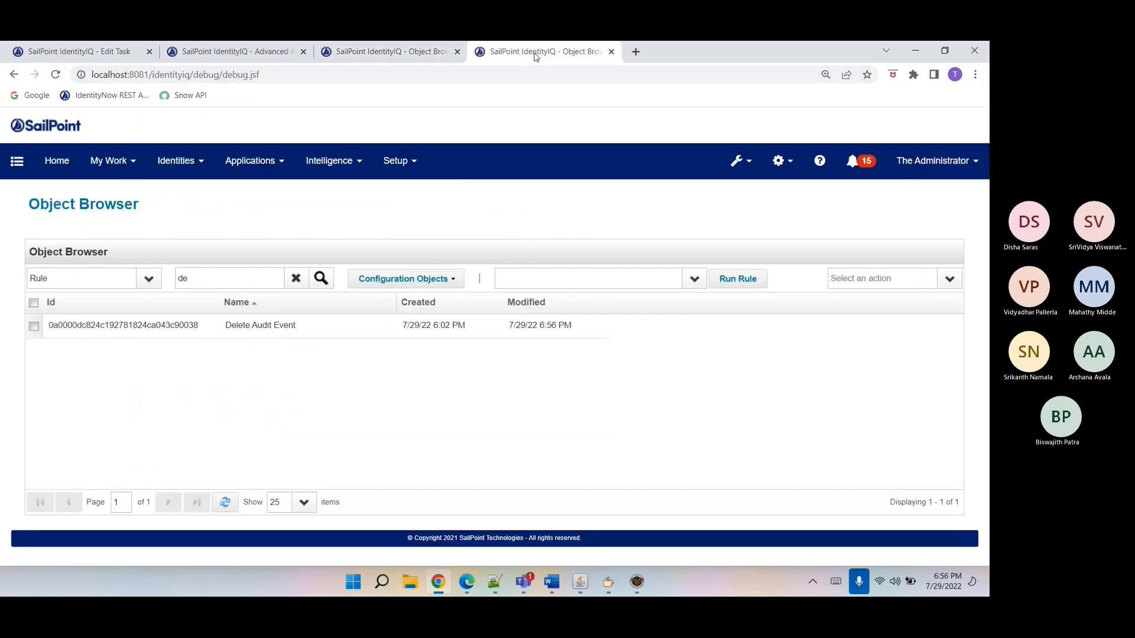
left_click(266, 327)
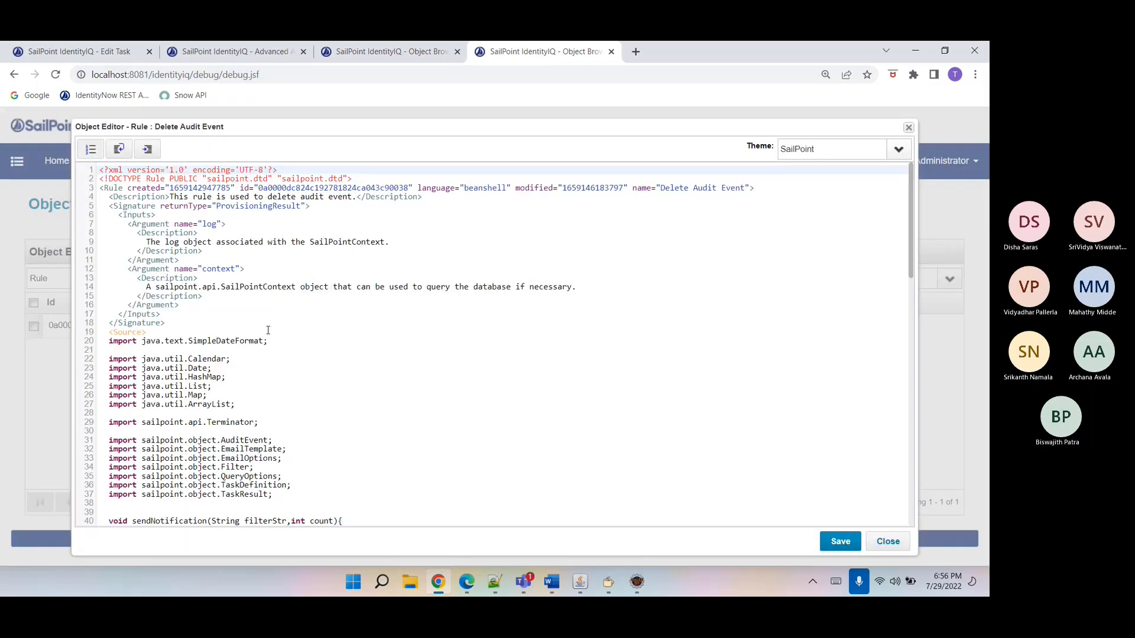
left_click(546, 340)
key("Down")
key("Down")
key("Down")
key("Down")
key("Down")
key("Down")
key("Down")
key("Down")
key("Down")
key("Down")
key("Down")
key("Down")
key("Down")
key("Down")
key("Down")
key("Down")
key("Down")
key("Down")
key("Down")
key("Down")
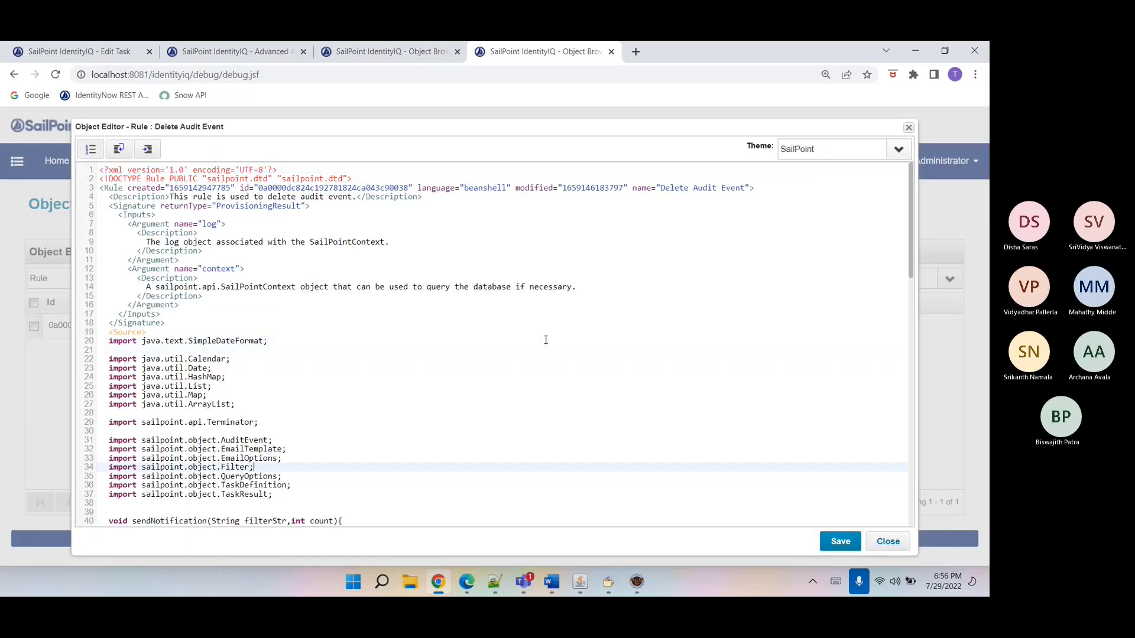
key("Down")
key("Down")
key("Down")
key("Down")
key("Down")
key("Down")
key("Down")
key("Down")
key("Down")
key("Down")
key("Down")
key("Down")
key("Down")
key("Down")
key("Down")
key("Down")
key("Down")
key("Down")
key("Down")
key("Down")
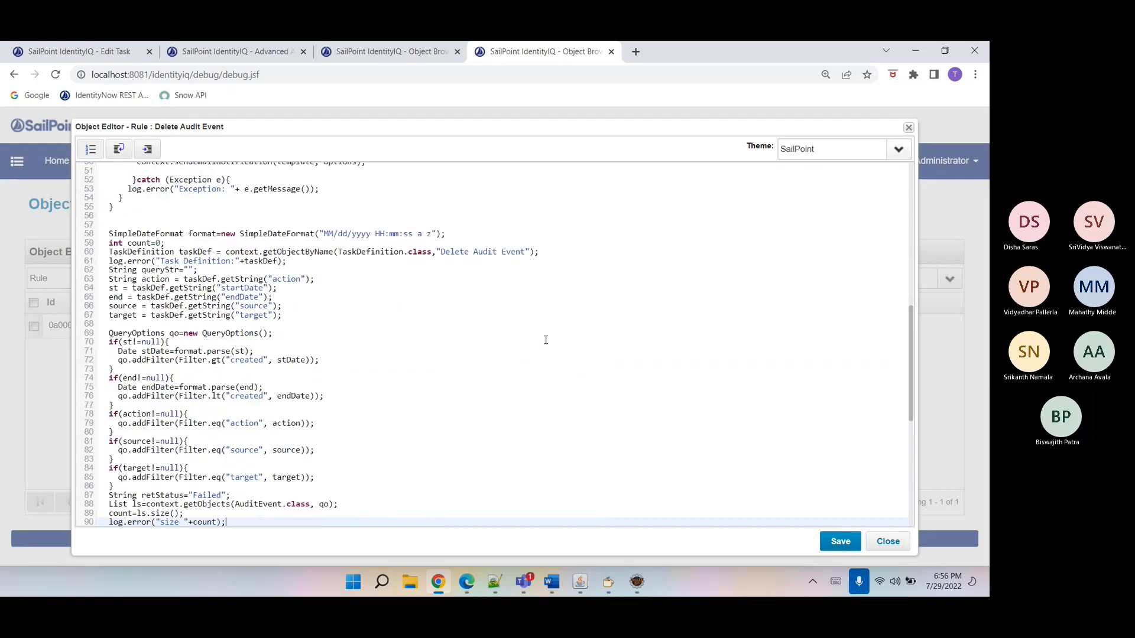
key("Down")
key("Down")
key("Down")
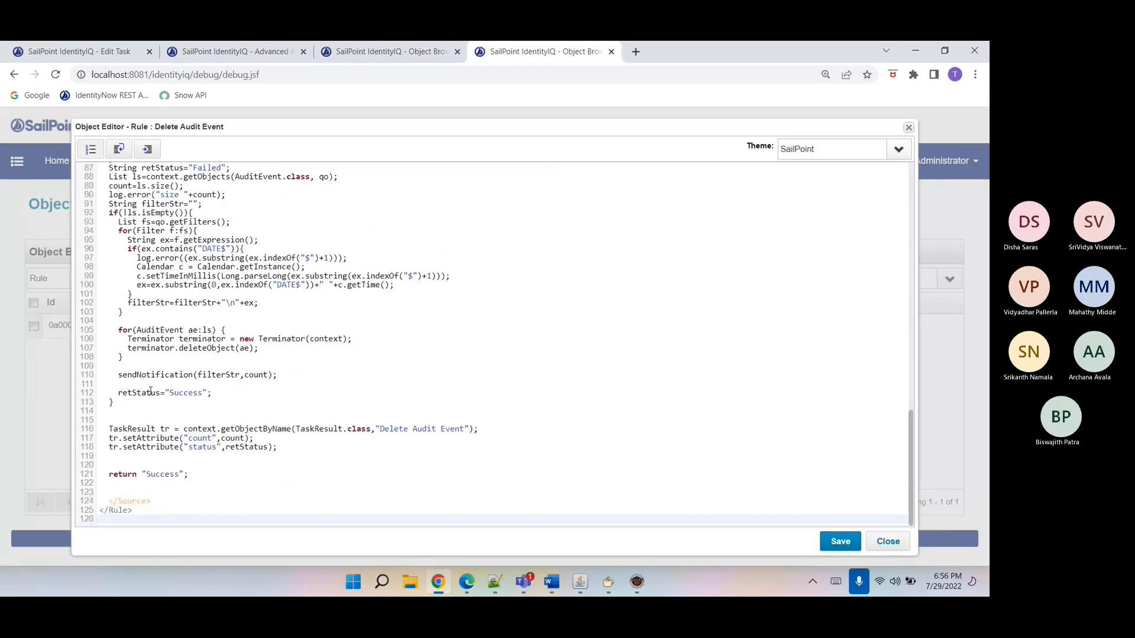
double_click(205, 448)
key("ctrl+c")
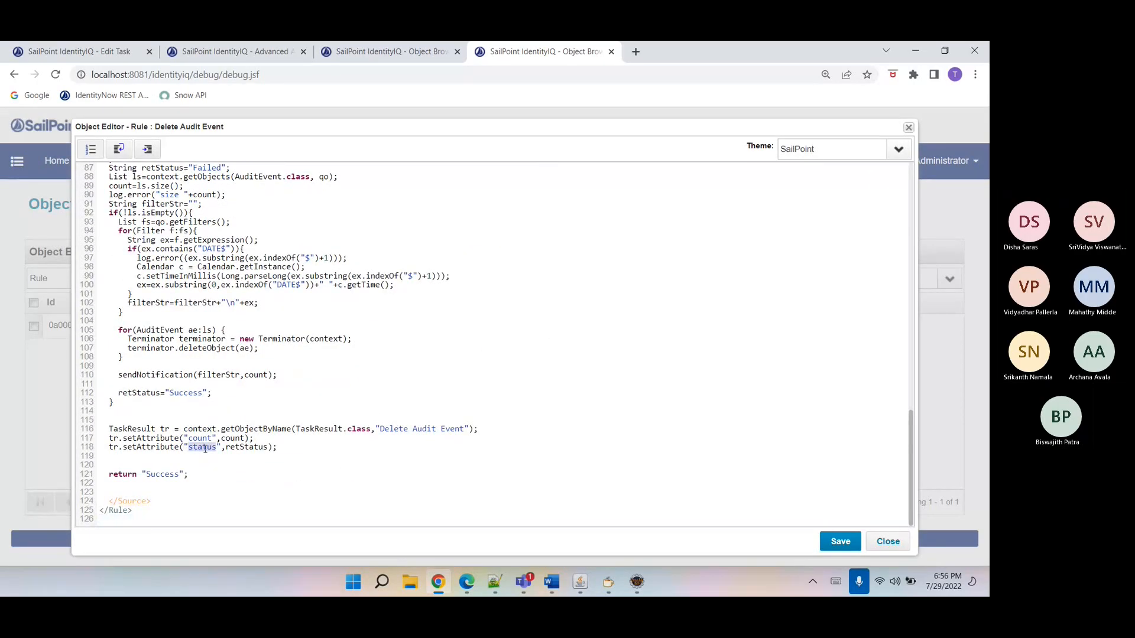
- Rename the second return argument of the task definition to status, save the definition and refresh the list
key("ctrl+shift+Tab")
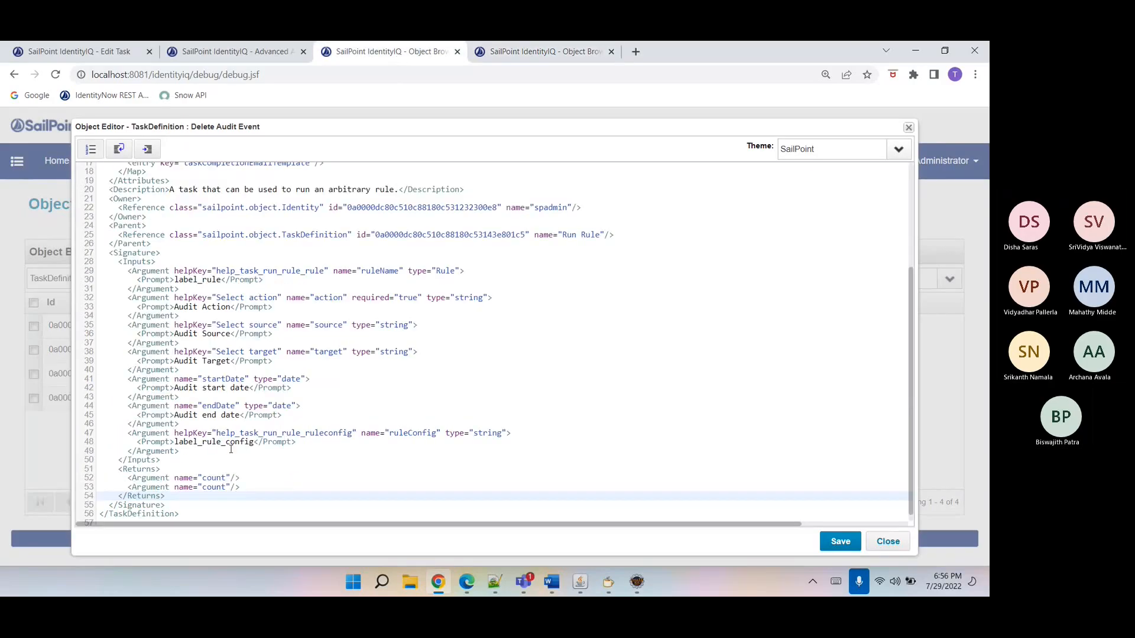
double_click(211, 488)
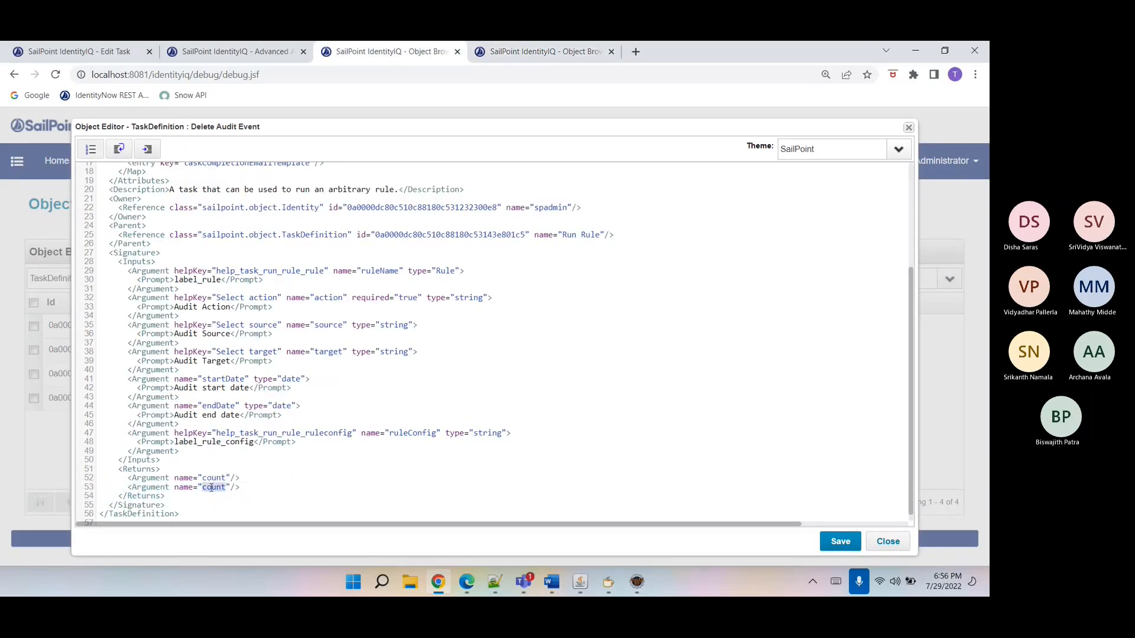
key("ctrl+v")
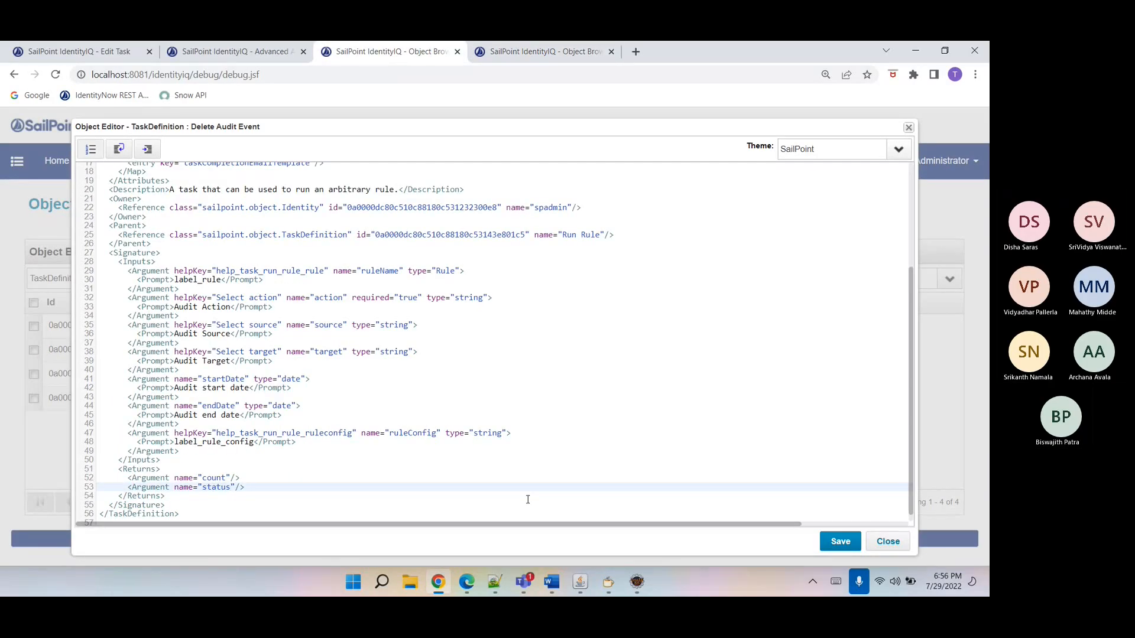
left_click(840, 541)
left_click(225, 503)
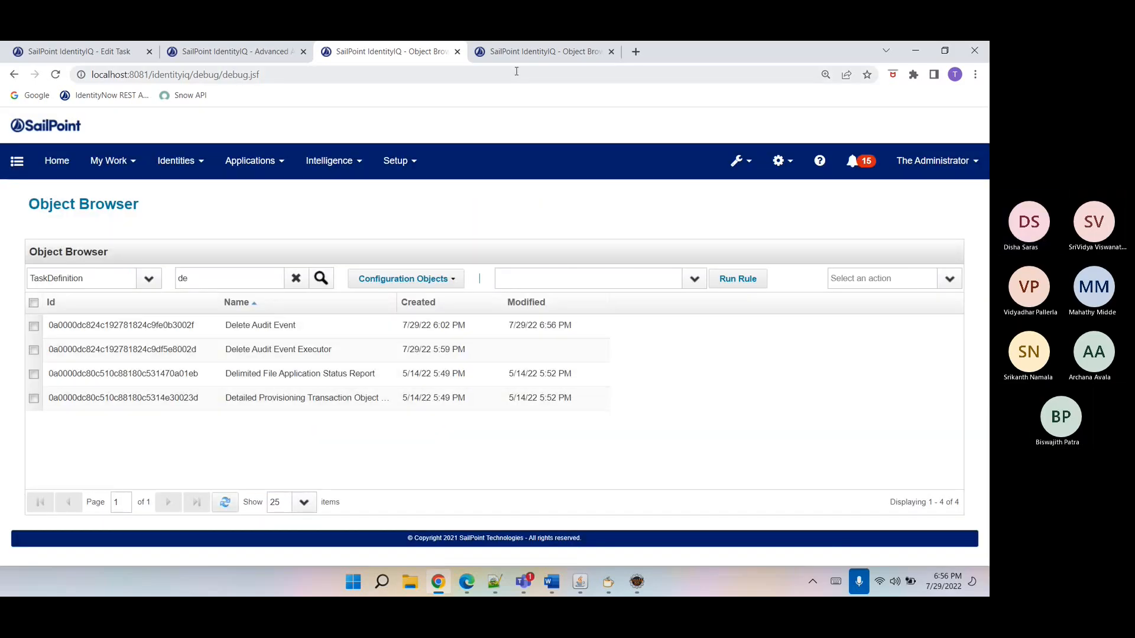
- Set the Audit Action of the Delete Audit Event task to ServerUpDown
left_click(127, 52)
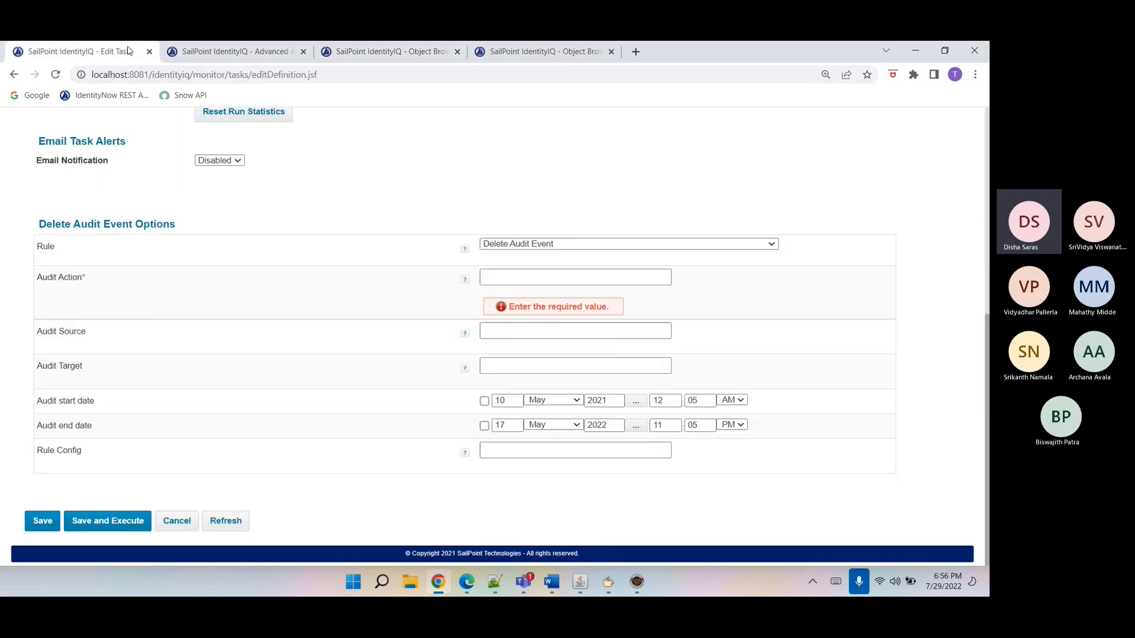
left_click(498, 277)
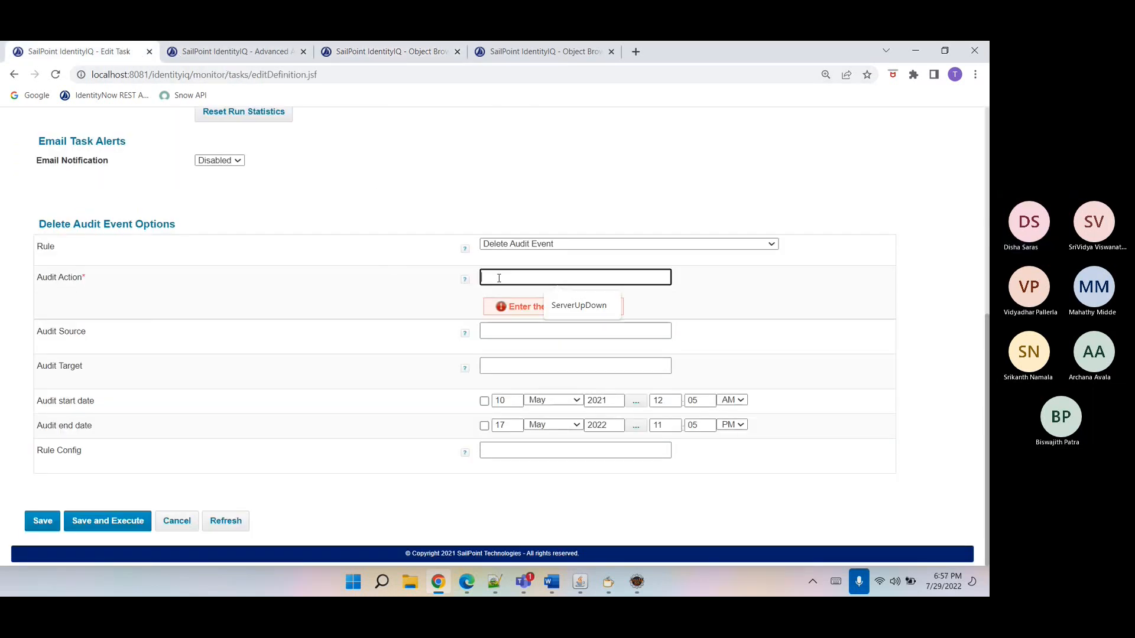
key("Down")
key("Return")
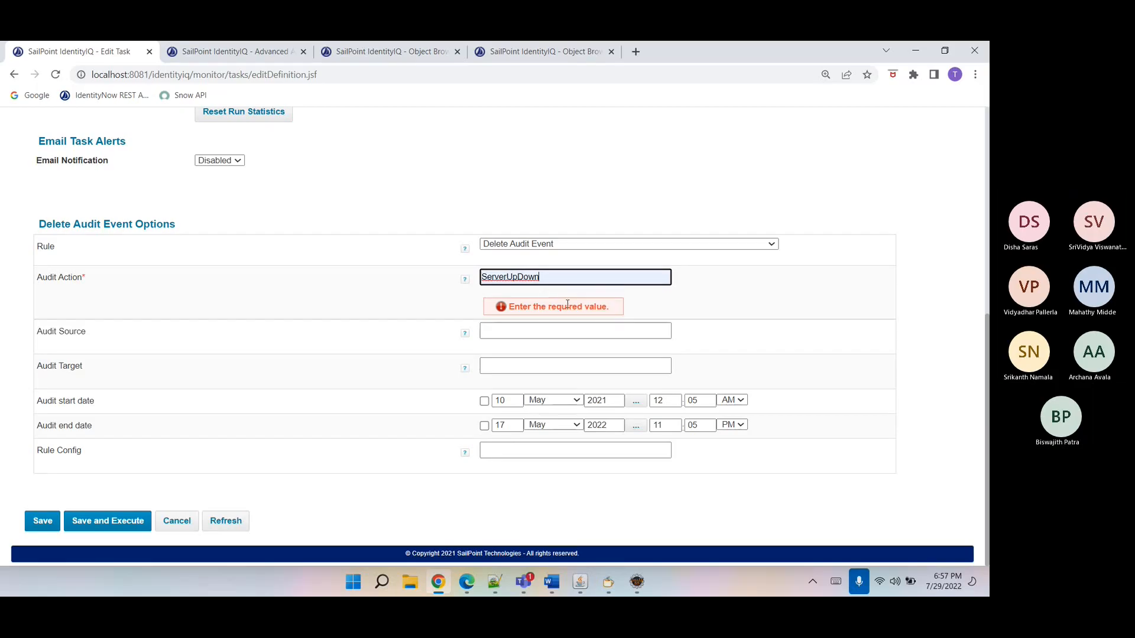
- Set the audit start date's day to 18 and the end date's day to 20, and enable both dates
double_click(505, 399)
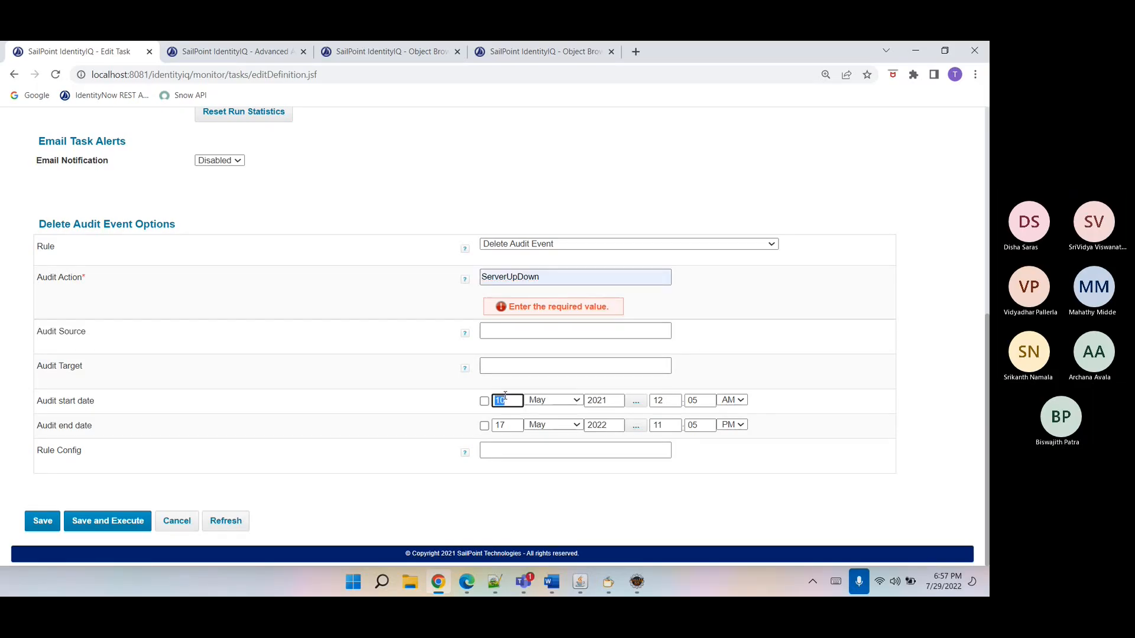
type("18")
double_click(517, 426)
key("BackSpace")
type("20")
left_click(439, 364)
left_click(485, 402)
left_click(485, 426)
- Save and execute the Delete Audit Event task and open its result from the refreshed task results
left_click(93, 524)
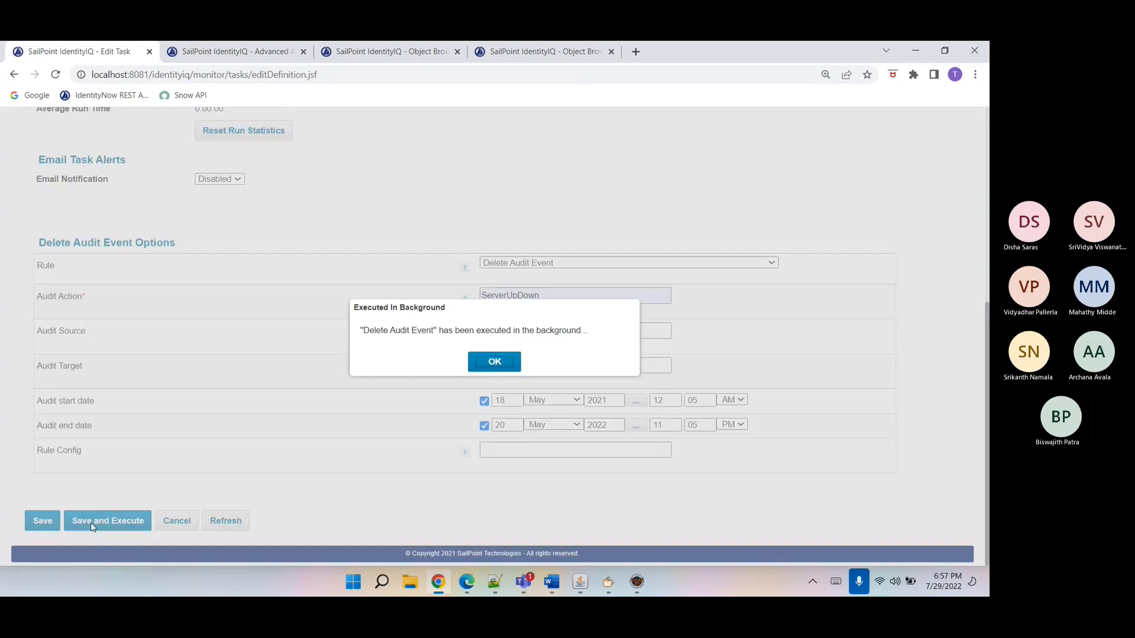
left_click(491, 361)
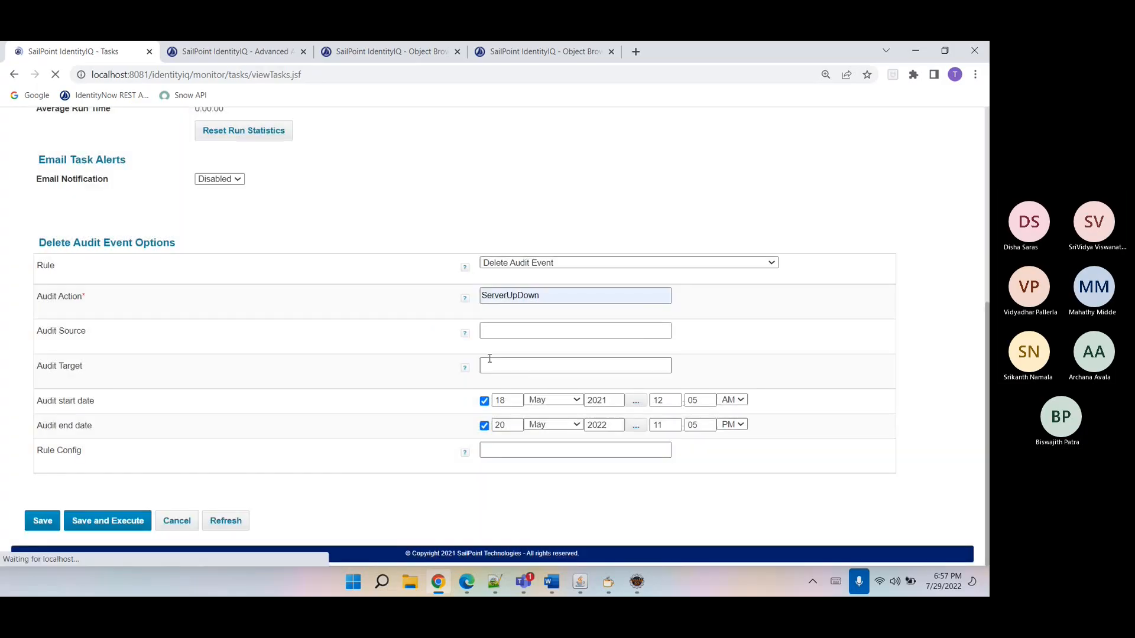
left_click(202, 258)
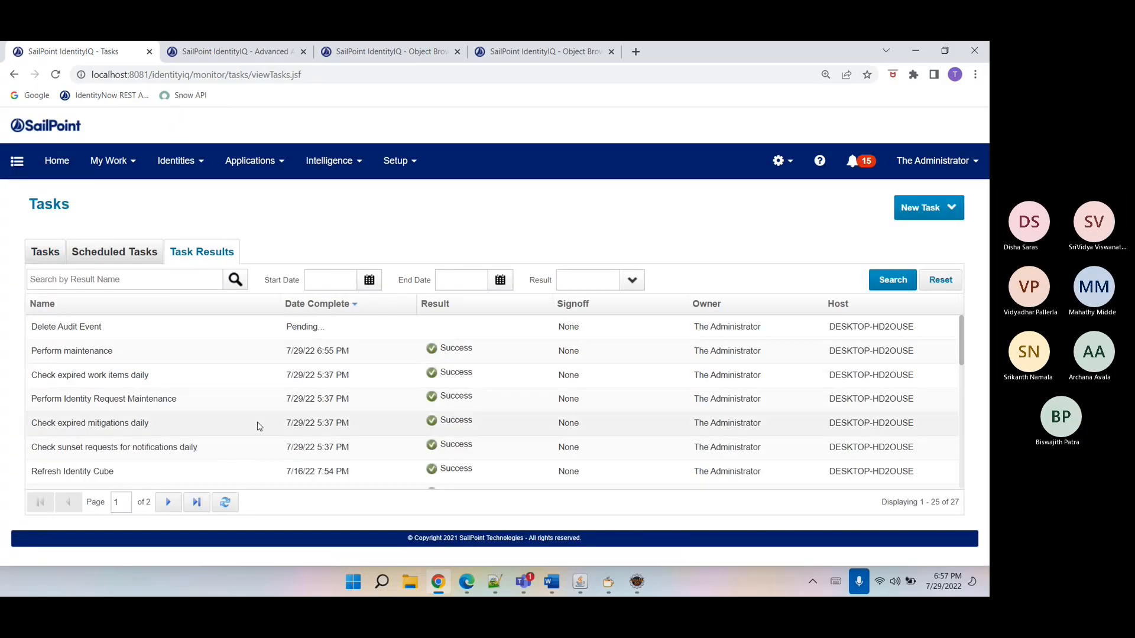
left_click(225, 502)
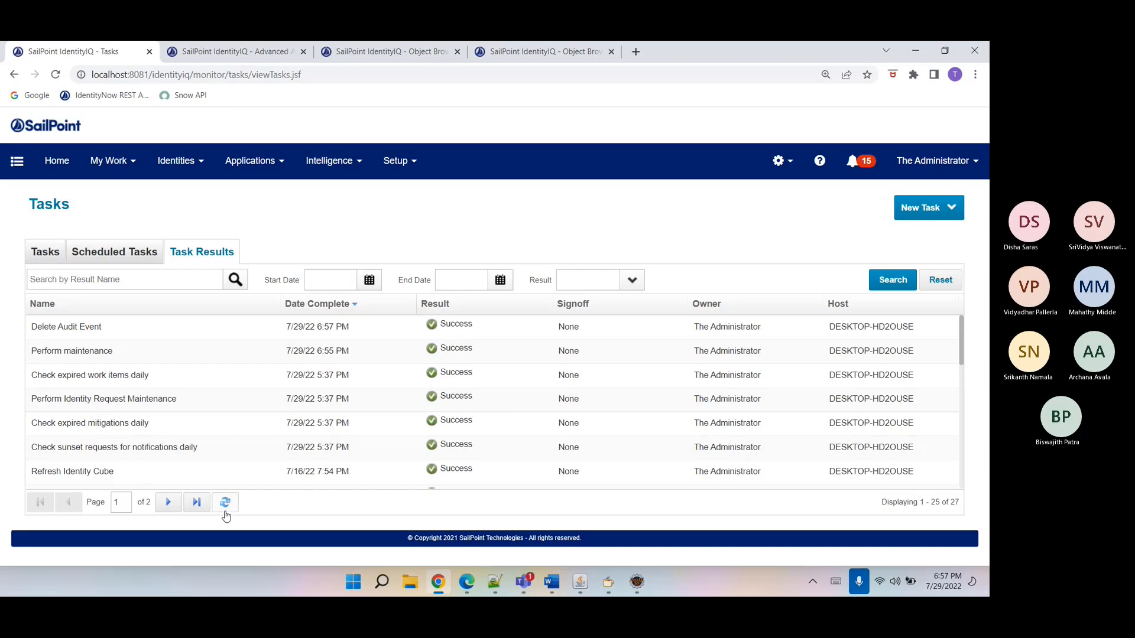
left_click(328, 325)
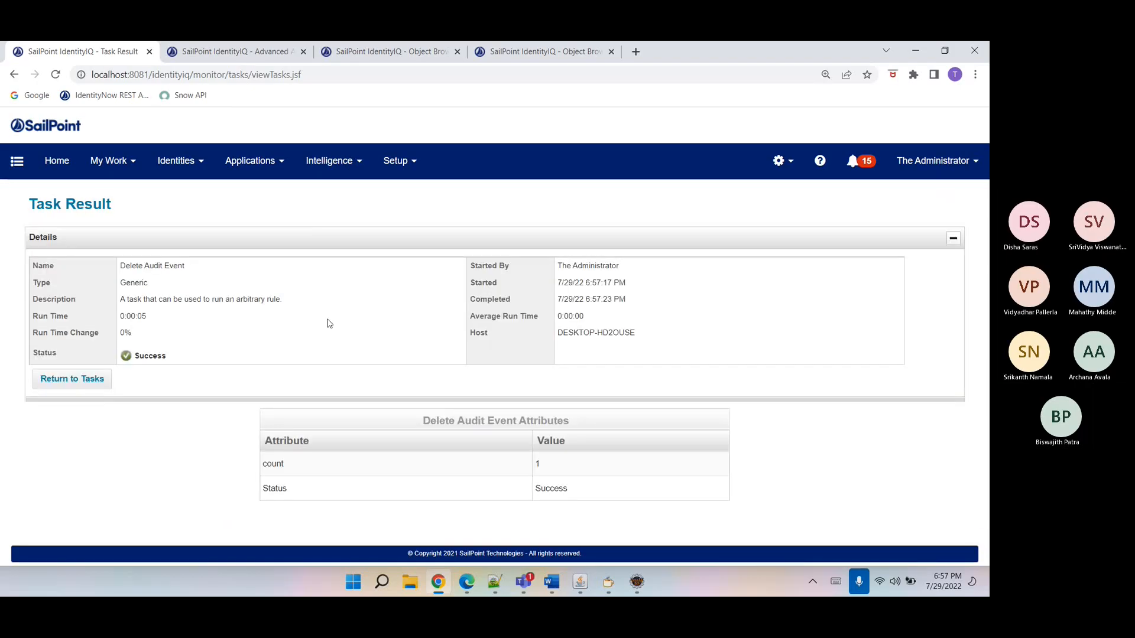
- Check the Status attribute, the task name and the completion time in the task result
double_click(565, 489)
left_click(616, 502)
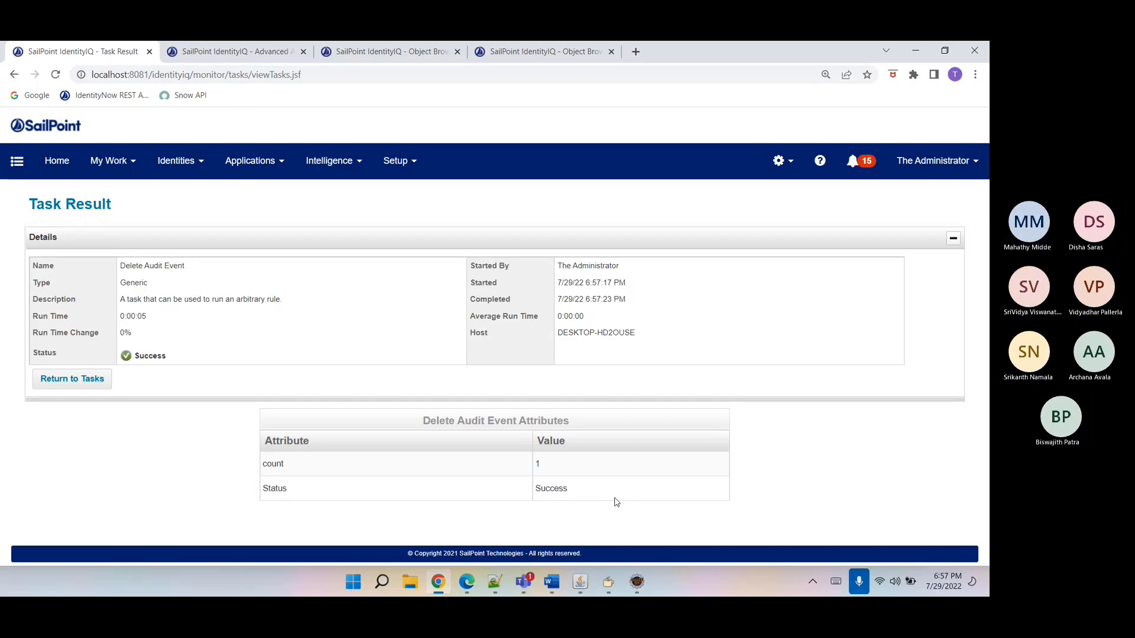
triple_click(135, 264)
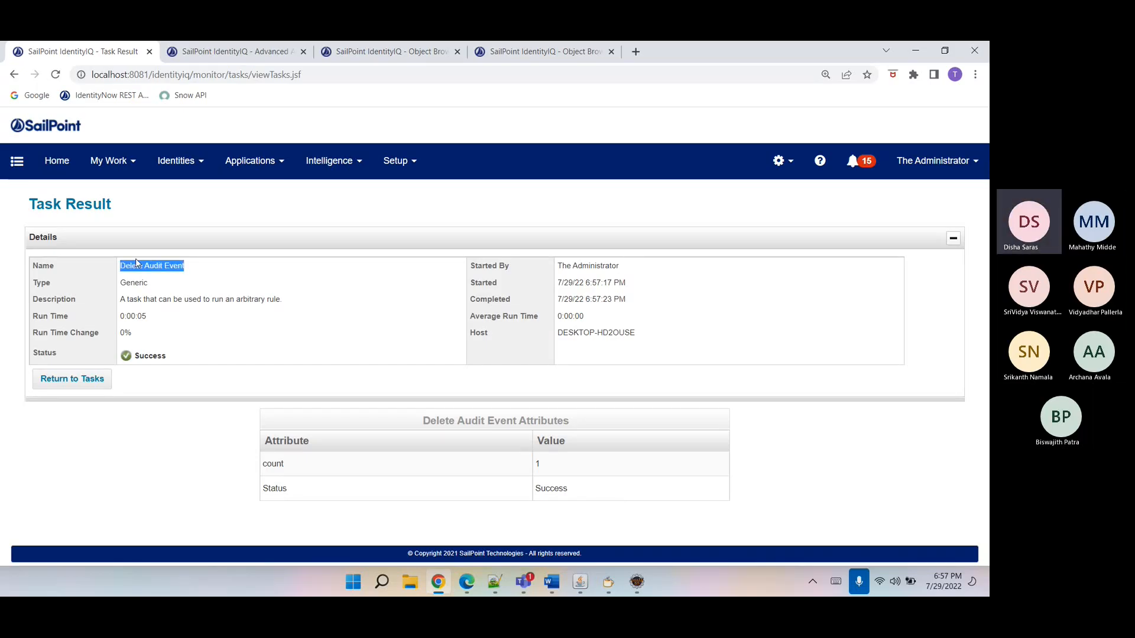
left_click(292, 262)
triple_click(559, 299)
left_click(500, 333)
- Search the task definitions in the Object Browser for "acc"
left_click(421, 60)
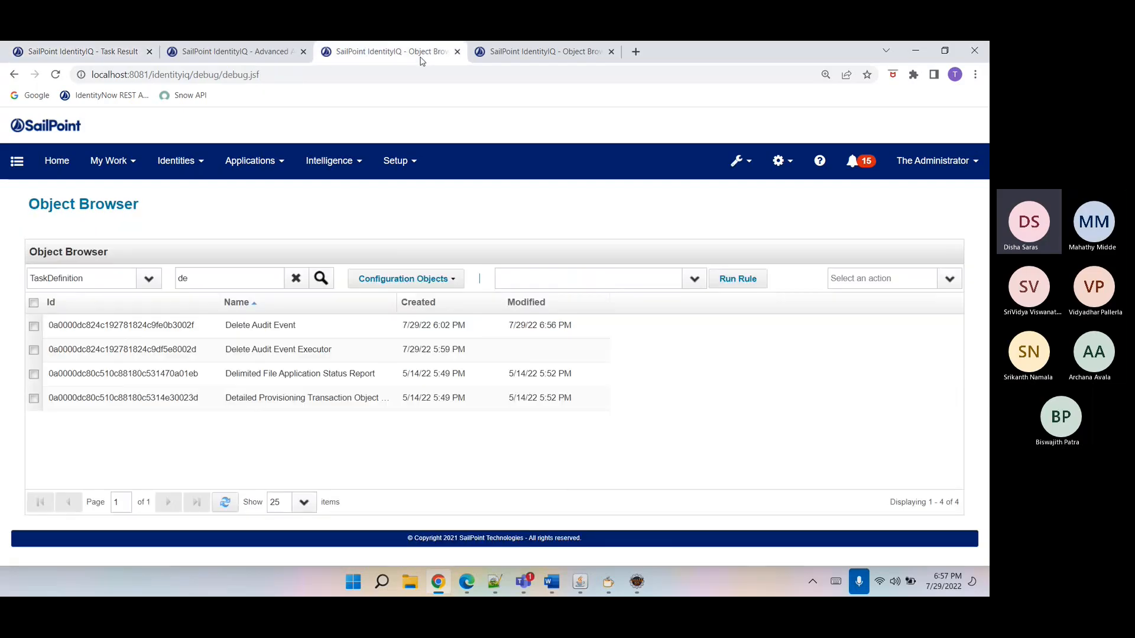
double_click(215, 273)
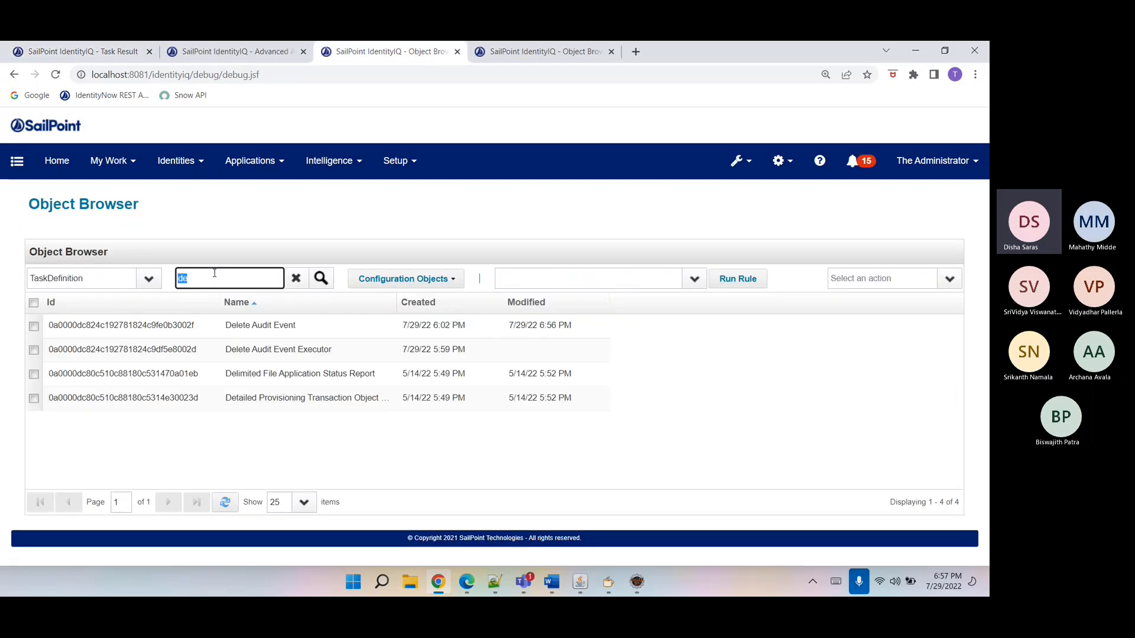
type("acc")
key("BackSpace")
type("c")
key("Return")
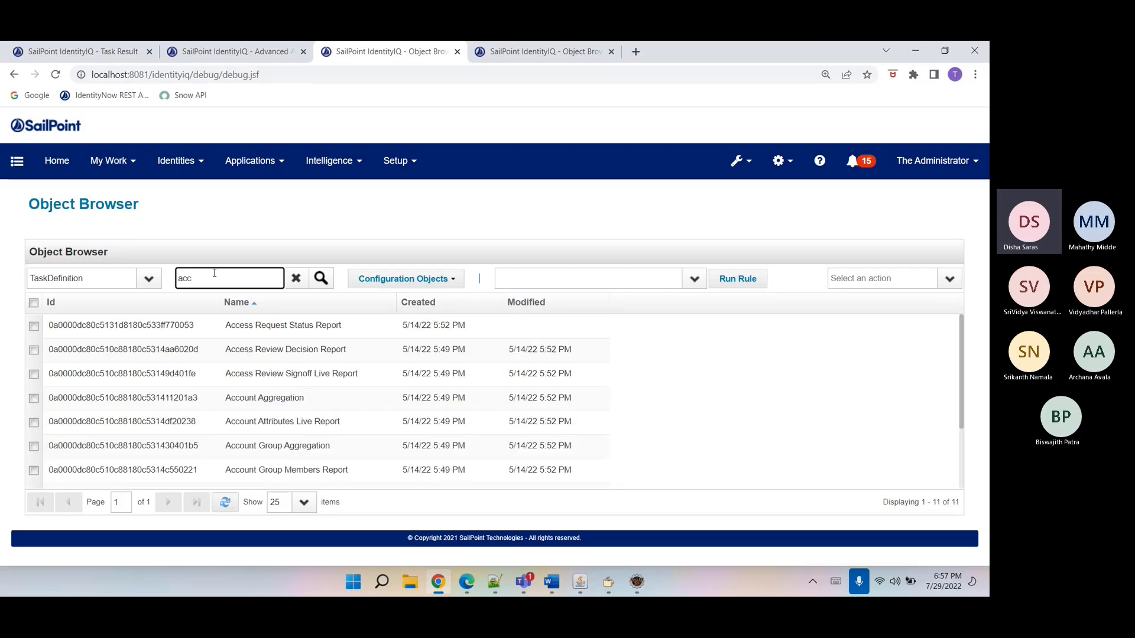
- Open the Account Aggregation task definition and highlight the class name in its executor attribute
left_click(258, 398)
left_click(422, 179)
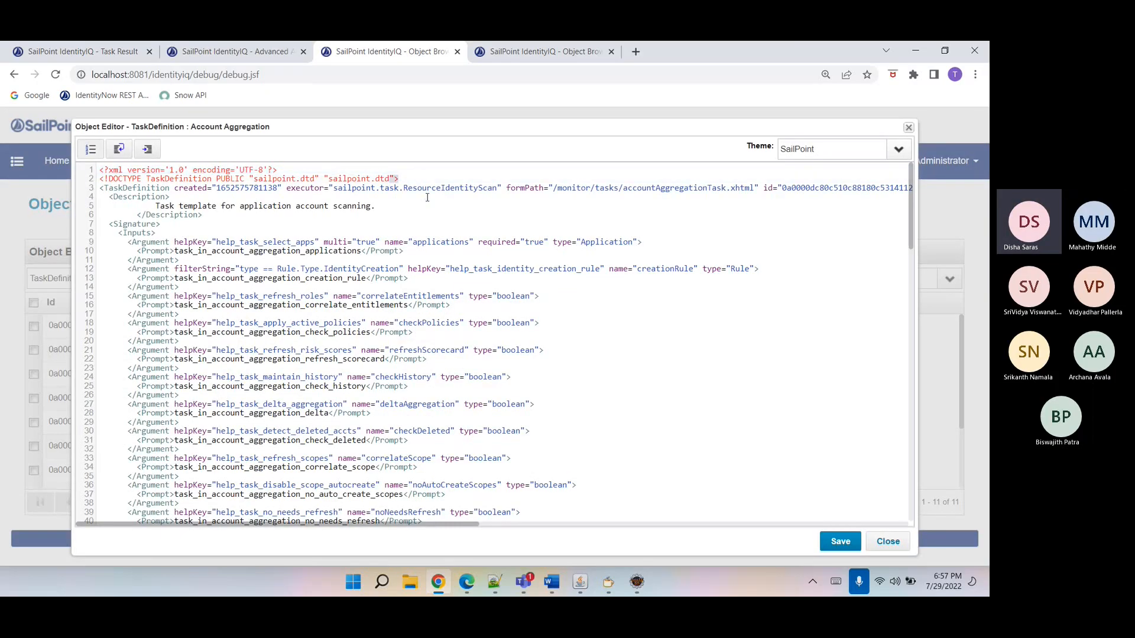
double_click(431, 189)
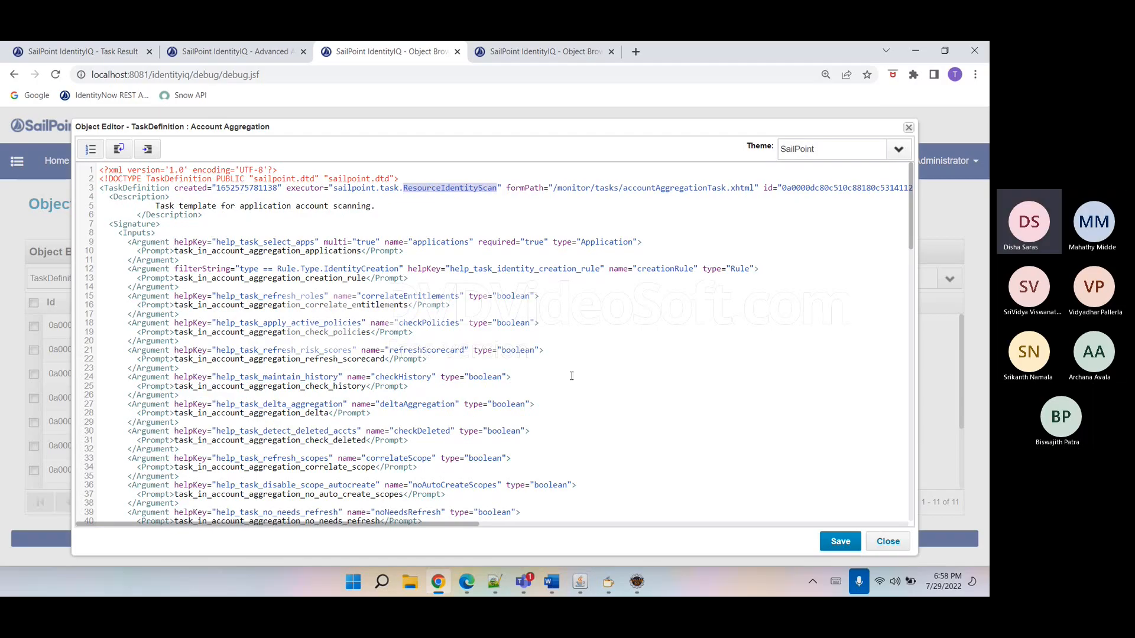
- Switch to Eclipse and inspect the action null check in the execute method of CustomAuditTask.java
left_click(637, 582)
left_click(563, 93)
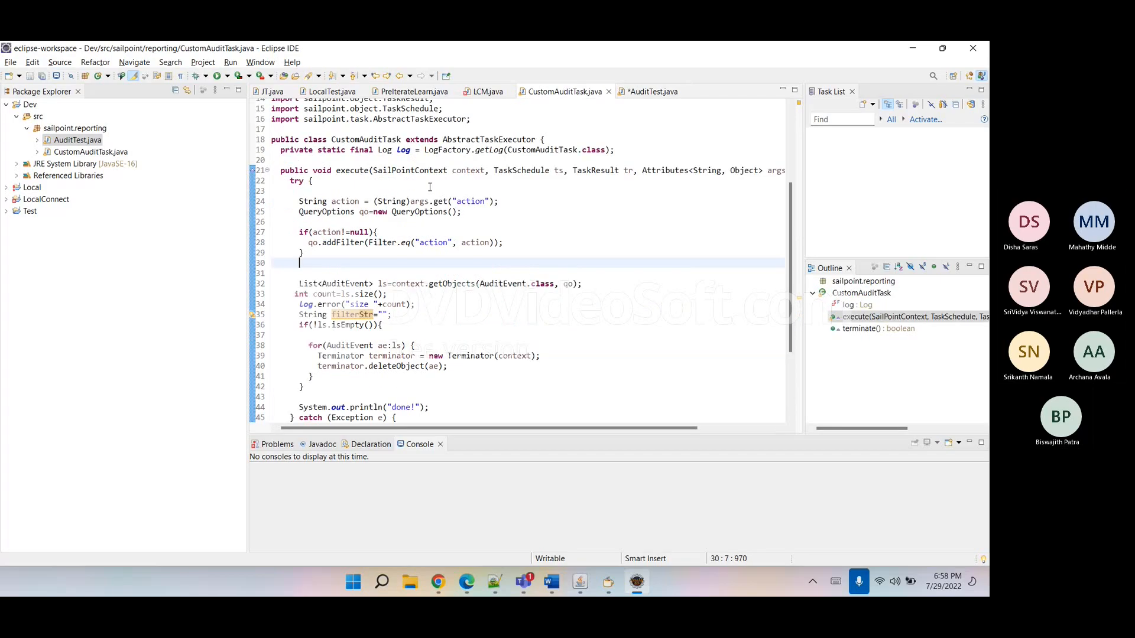
left_click(311, 231)
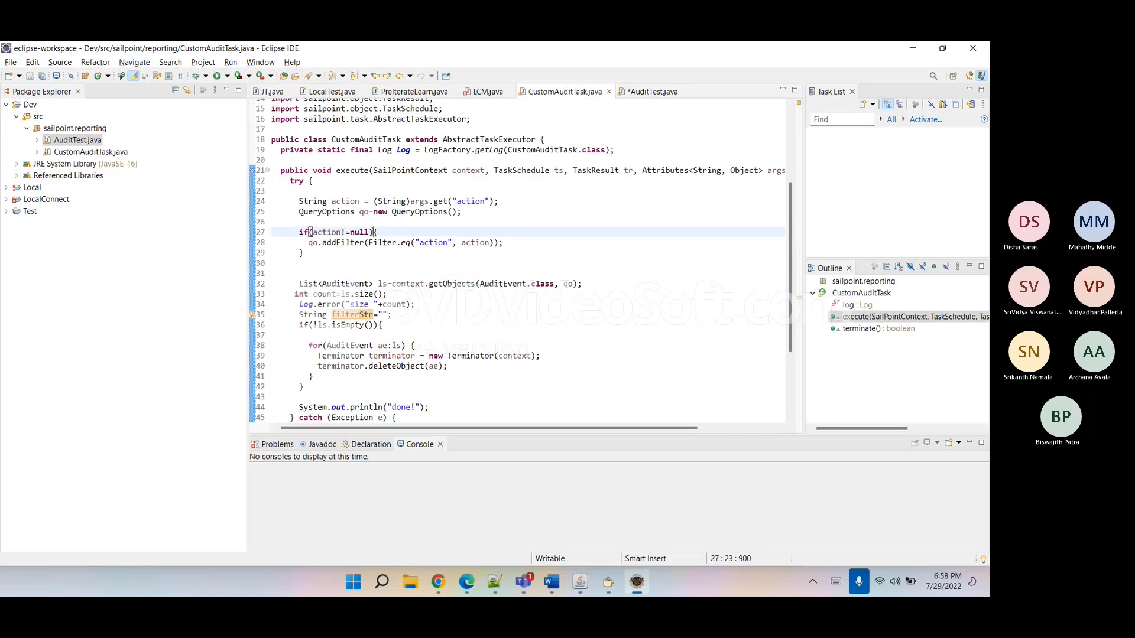
- Highlight the AbstractTaskExecutor superclass of CustomAuditTask and its execute and terminate methods in turn
left_click(359, 139)
left_click(453, 140)
double_click(453, 140)
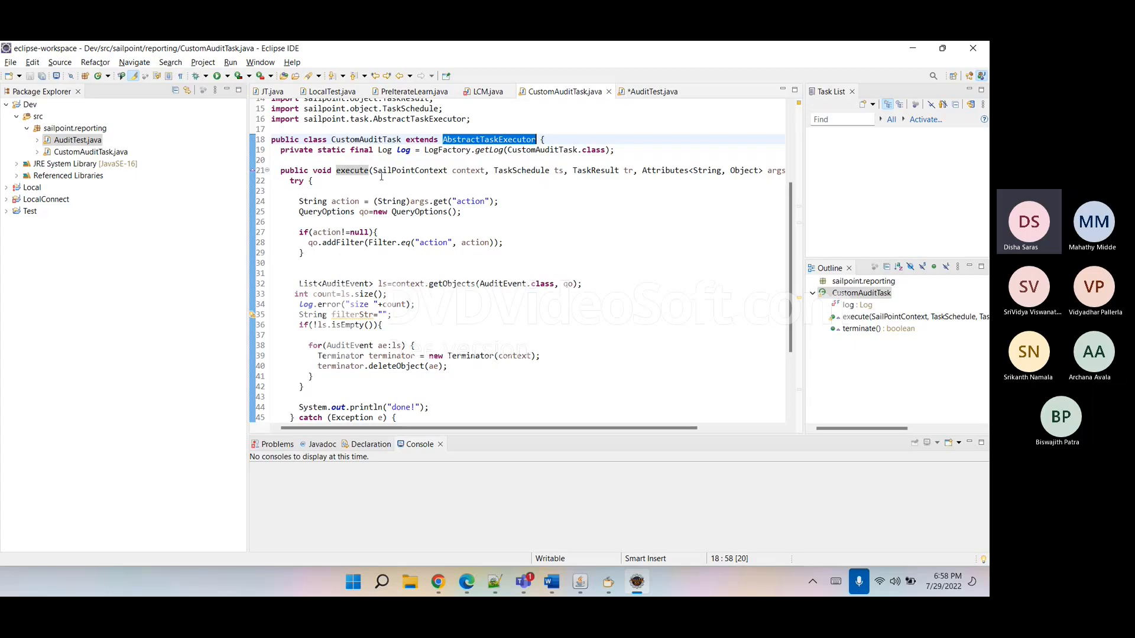
double_click(353, 172)
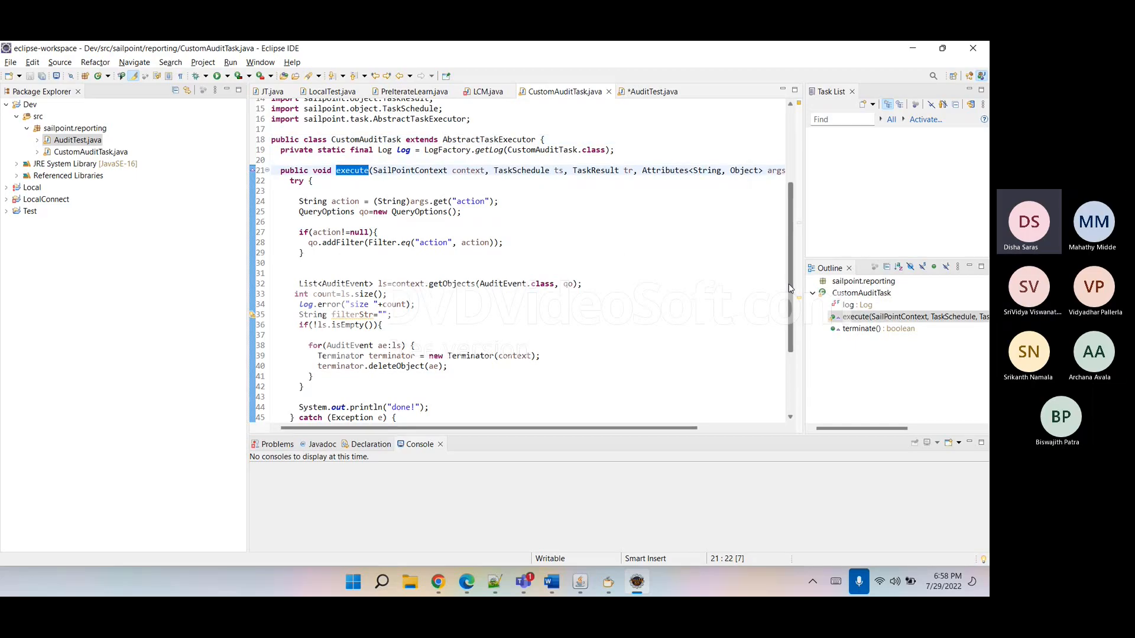
left_click_drag(790, 288, 790, 349)
double_click(371, 377)
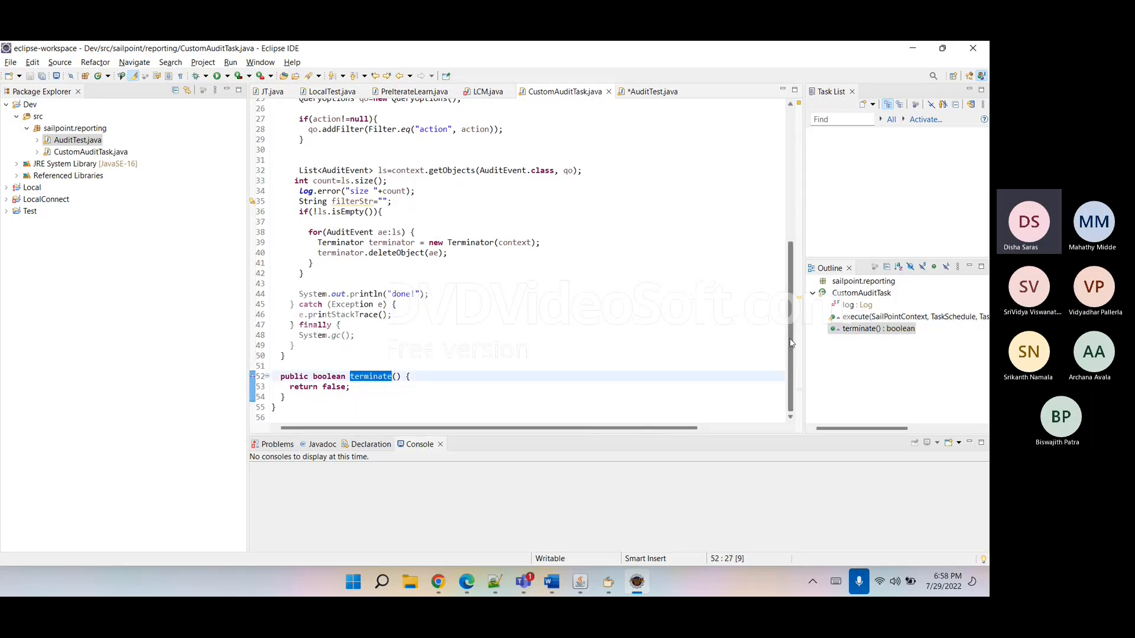
- Inspect the execute method's parameters in CustomAuditTask.java, from the context and TaskSchedule to the TaskResult and args attributes
left_click_drag(792, 343, 776, 246)
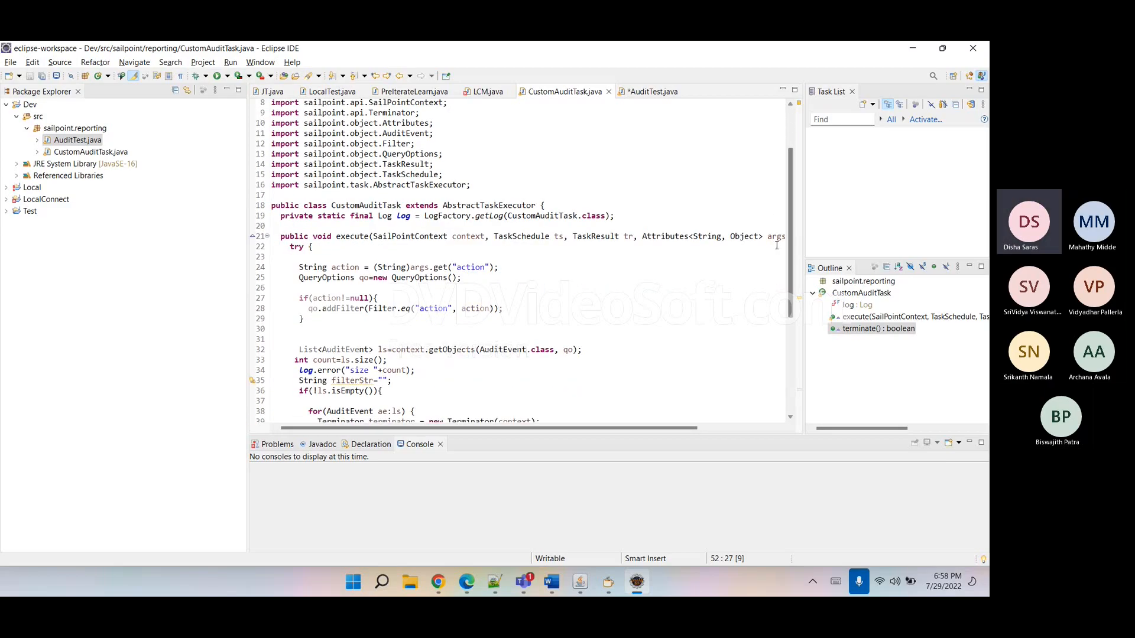
left_click(351, 242)
double_click(478, 235)
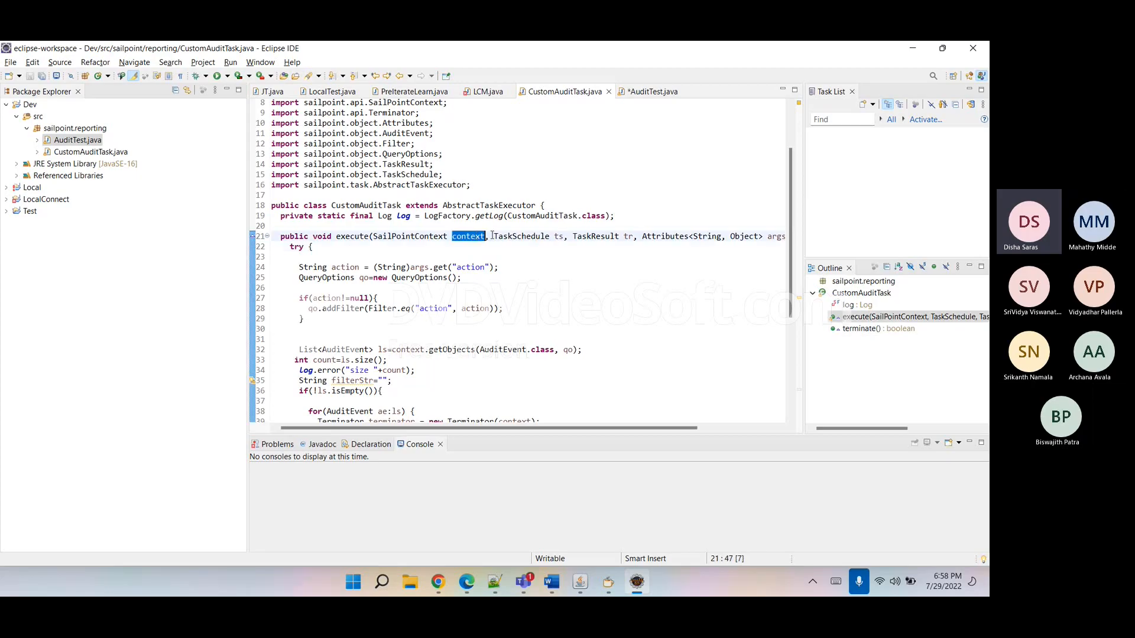
double_click(520, 237)
left_click(588, 238)
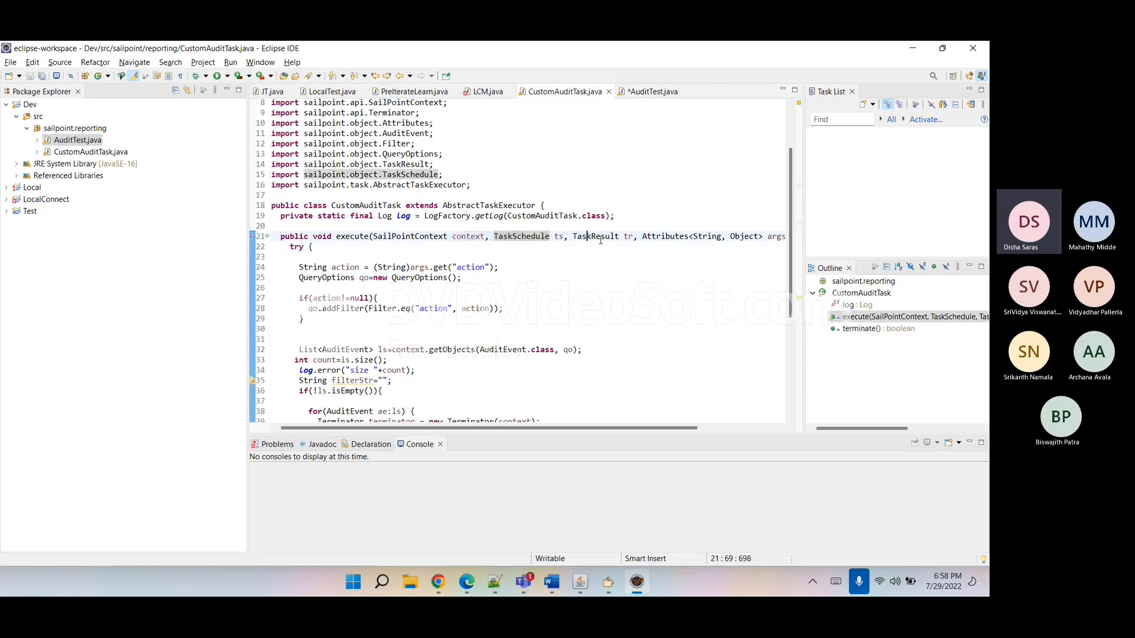
left_click_drag(600, 428, 681, 432)
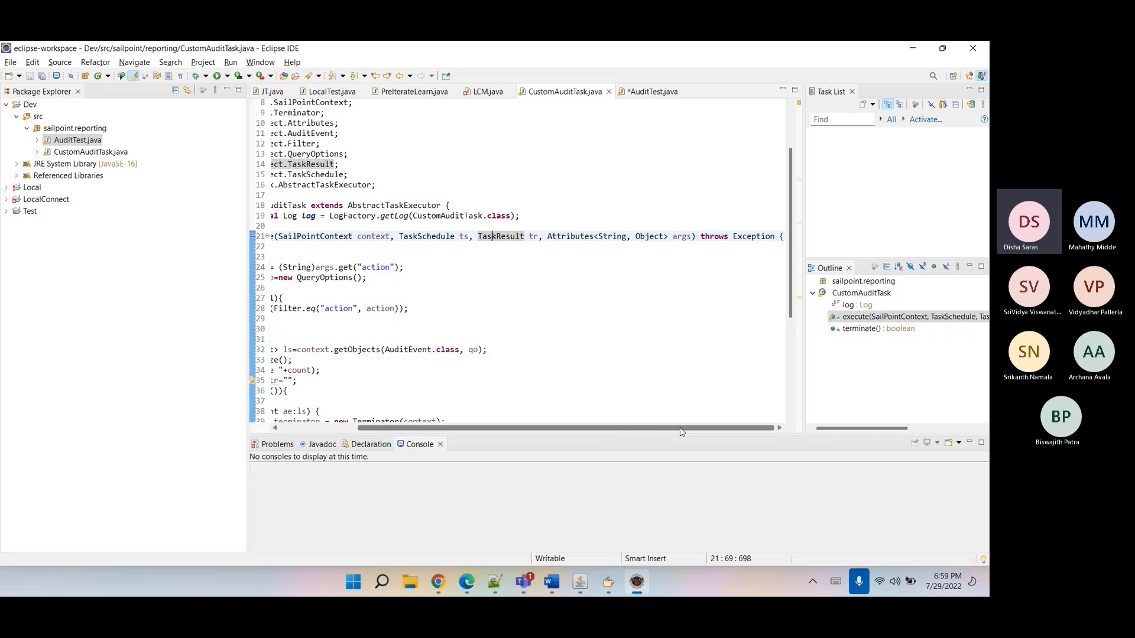
left_click_drag(681, 432, 668, 434)
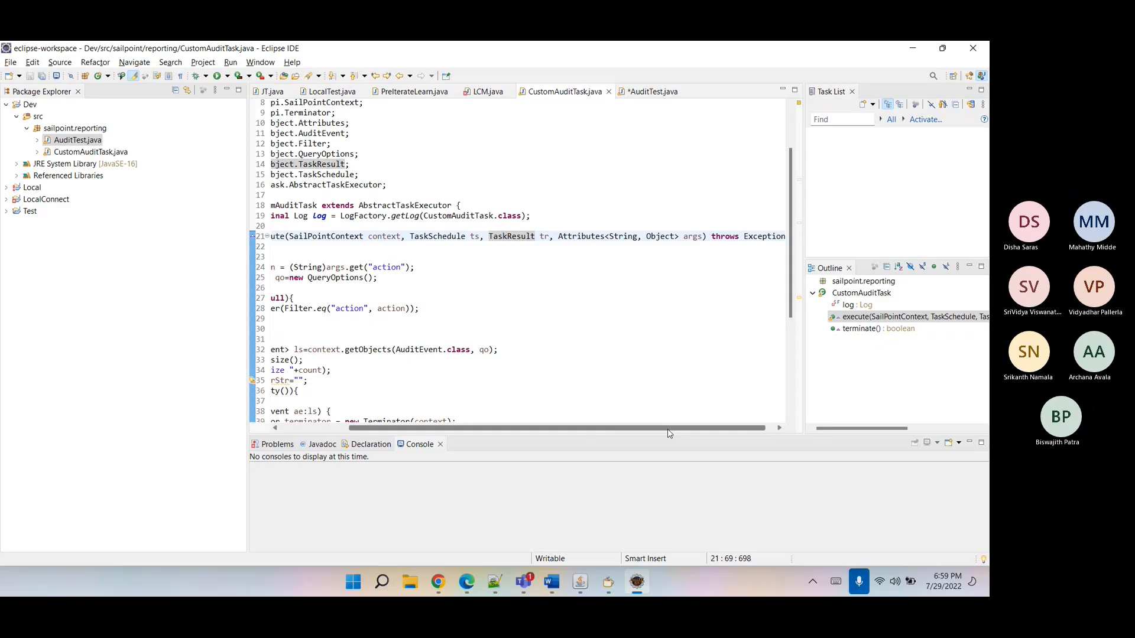
- Switch to Chrome and, in the Delete Audit Event rule, highlight the taskDef variable and the getString call that reads the action
left_click(438, 582)
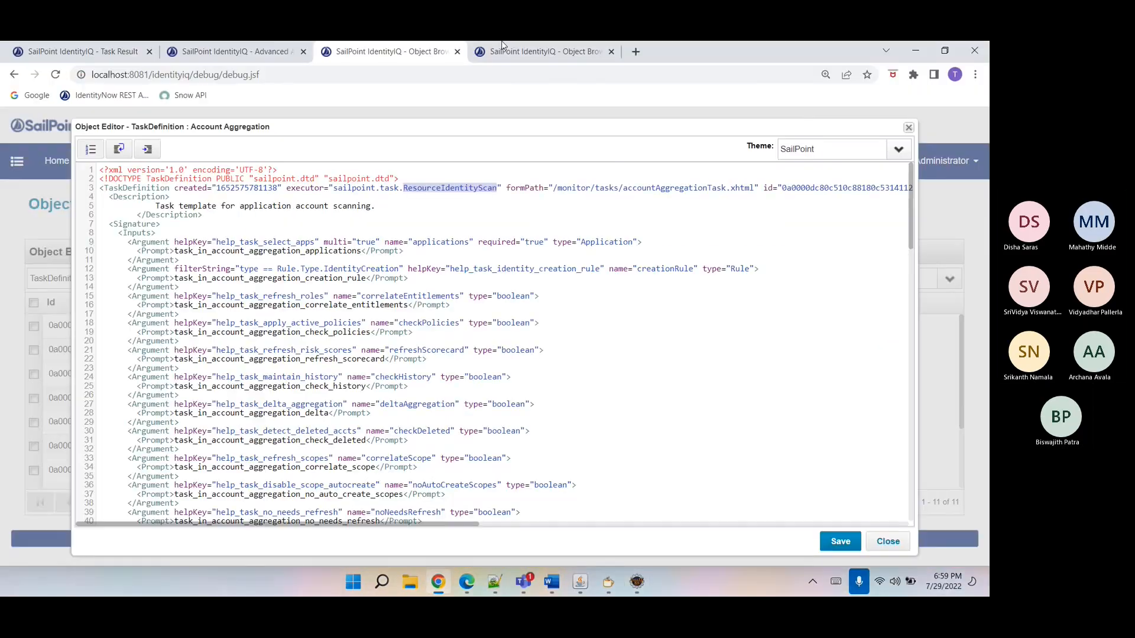
left_click(508, 52)
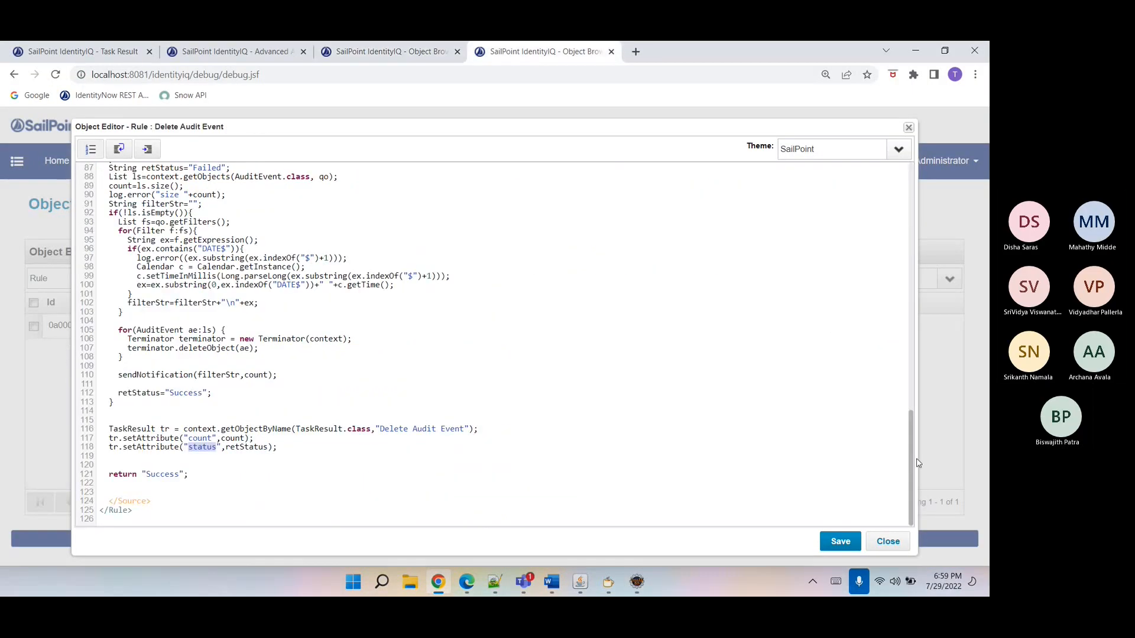
left_click_drag(909, 459, 871, 313)
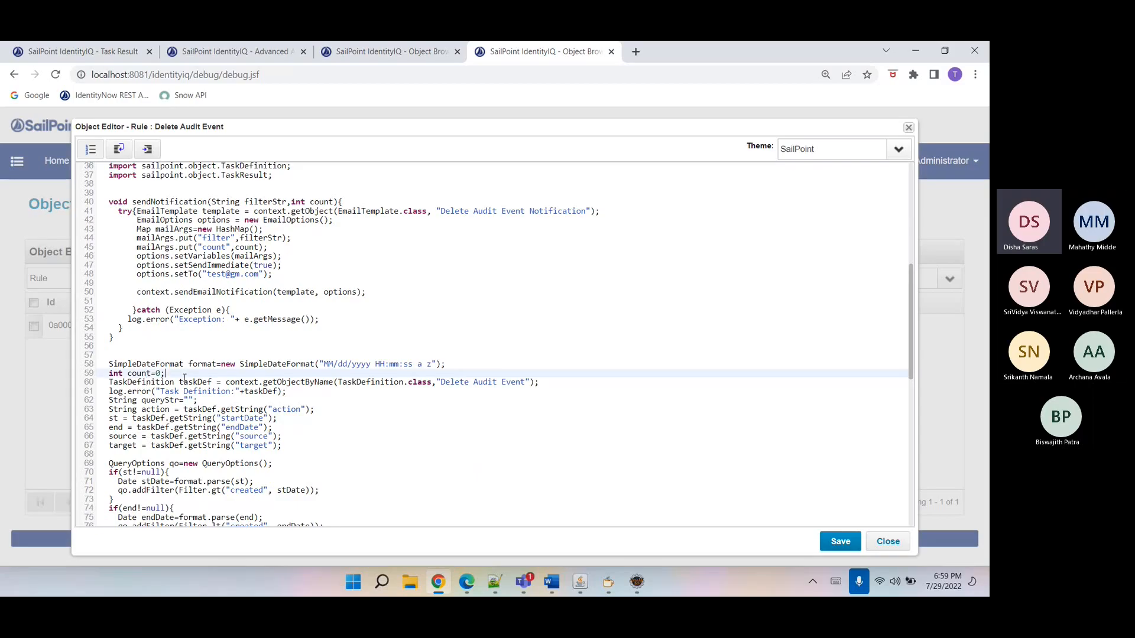
left_click(195, 383)
double_click(195, 383)
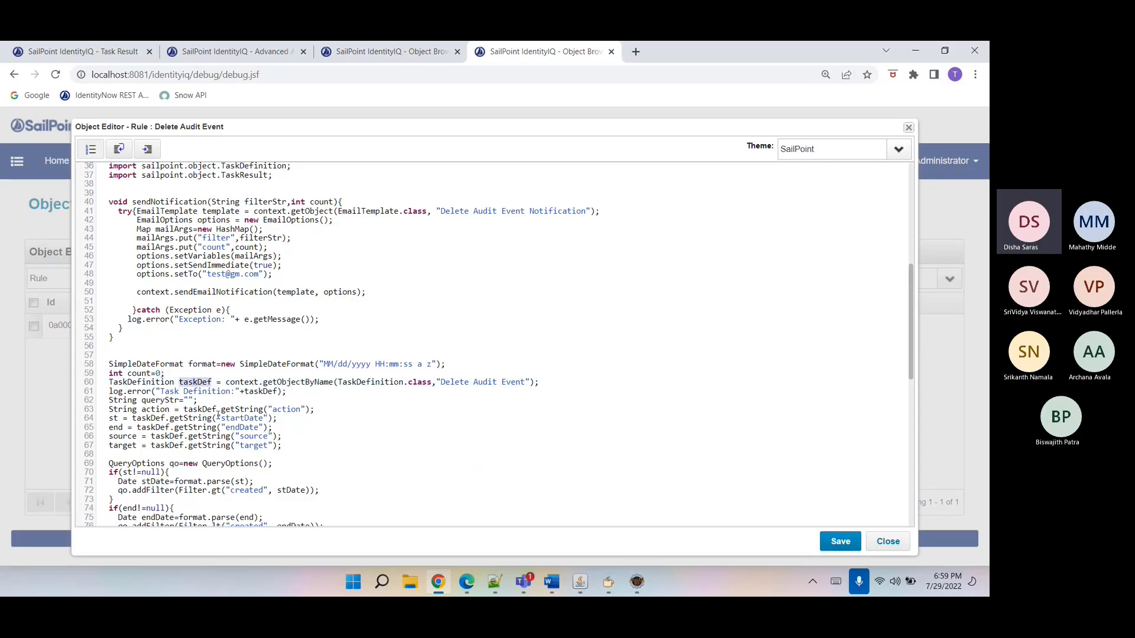
double_click(235, 412)
double_click(243, 403)
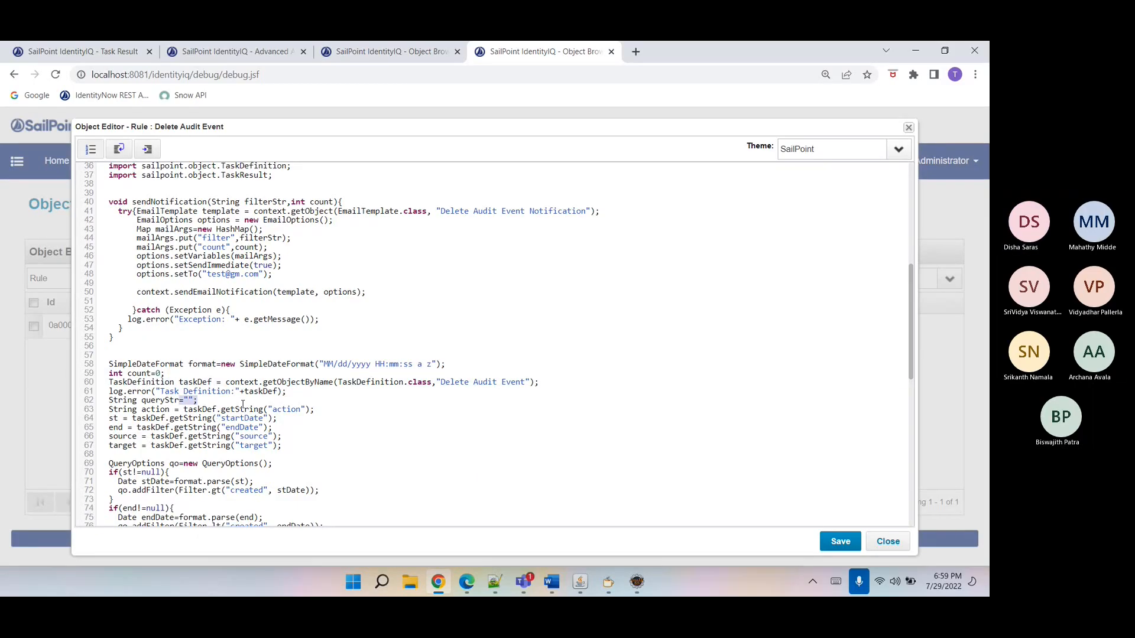
double_click(244, 409)
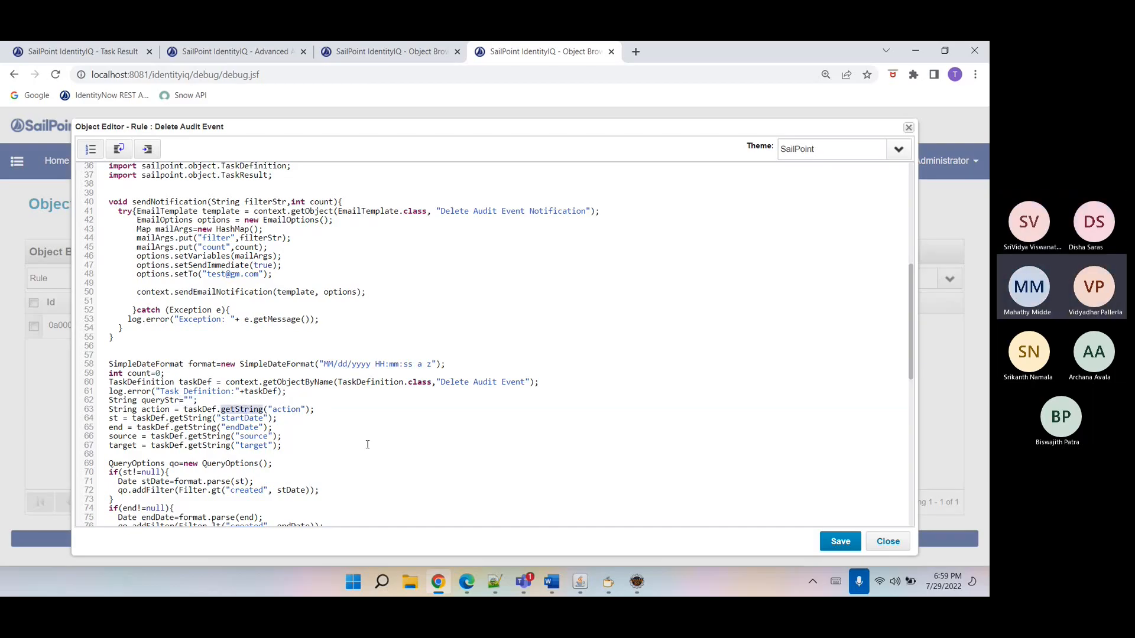
- Switch back to Eclipse and highlight the args parameter of execute and the "action" key read from it
left_click(637, 583)
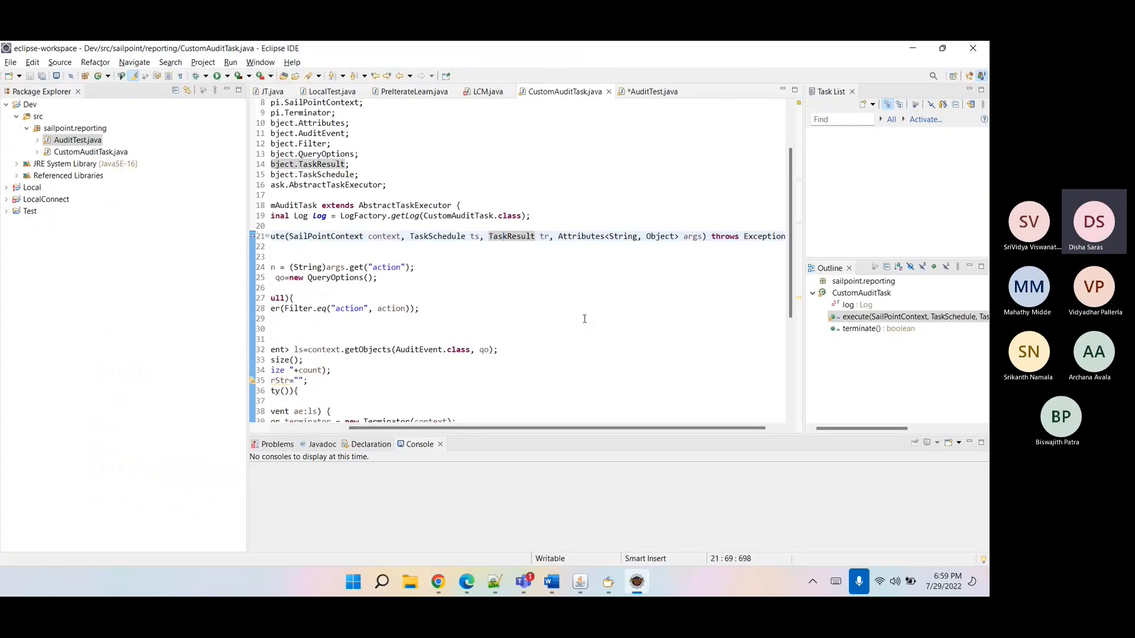
double_click(692, 237)
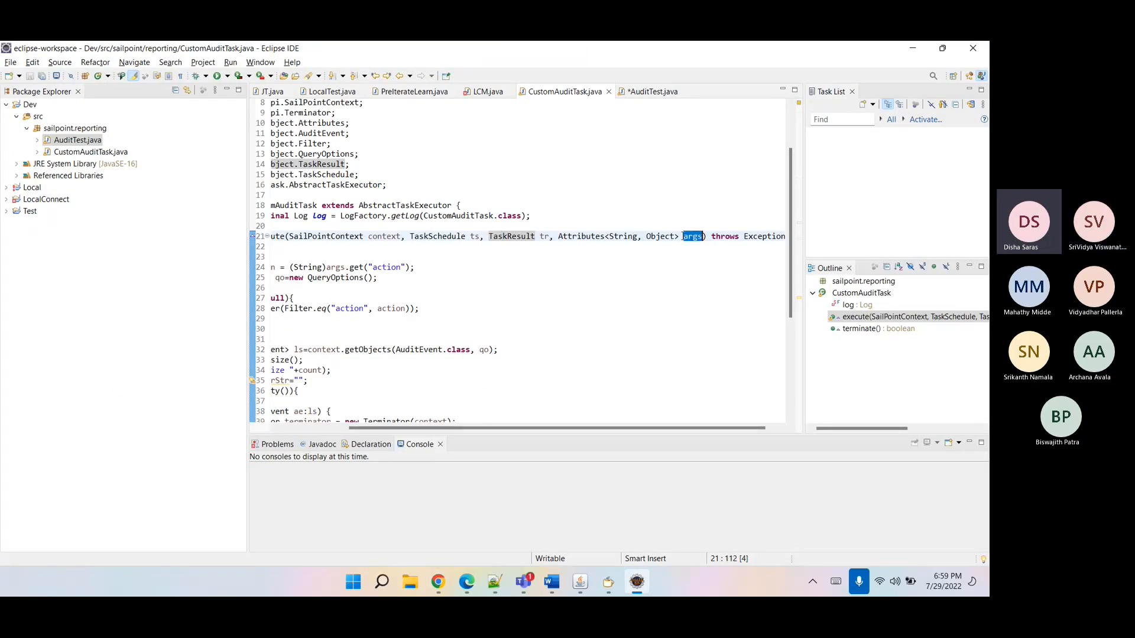
left_click_drag(667, 427, 598, 424)
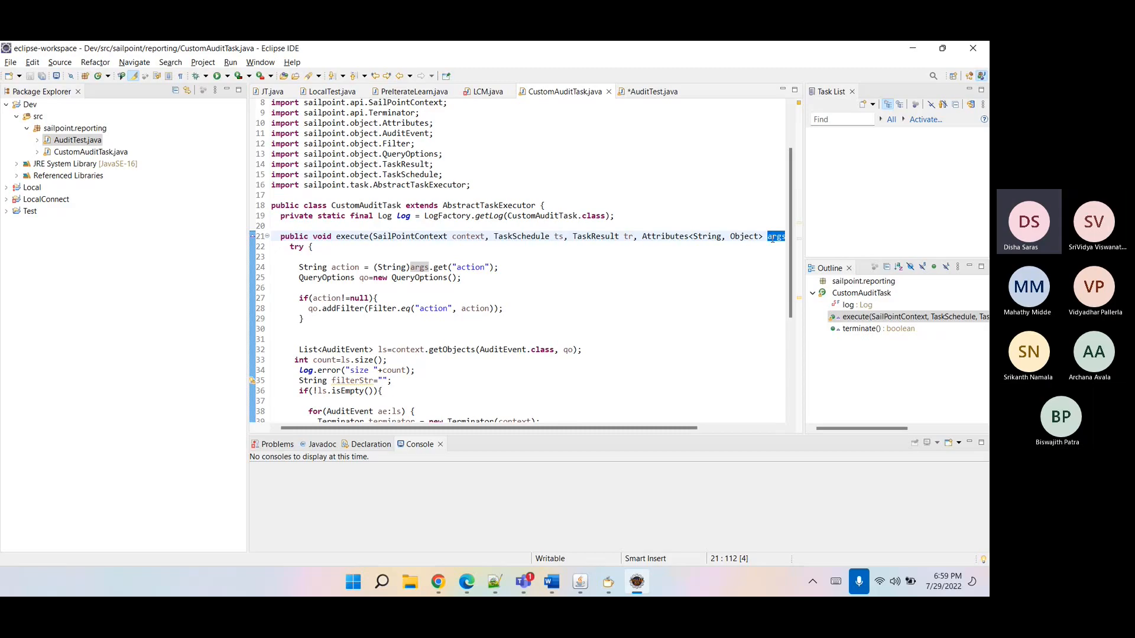
scroll(773, 239, "right", 3)
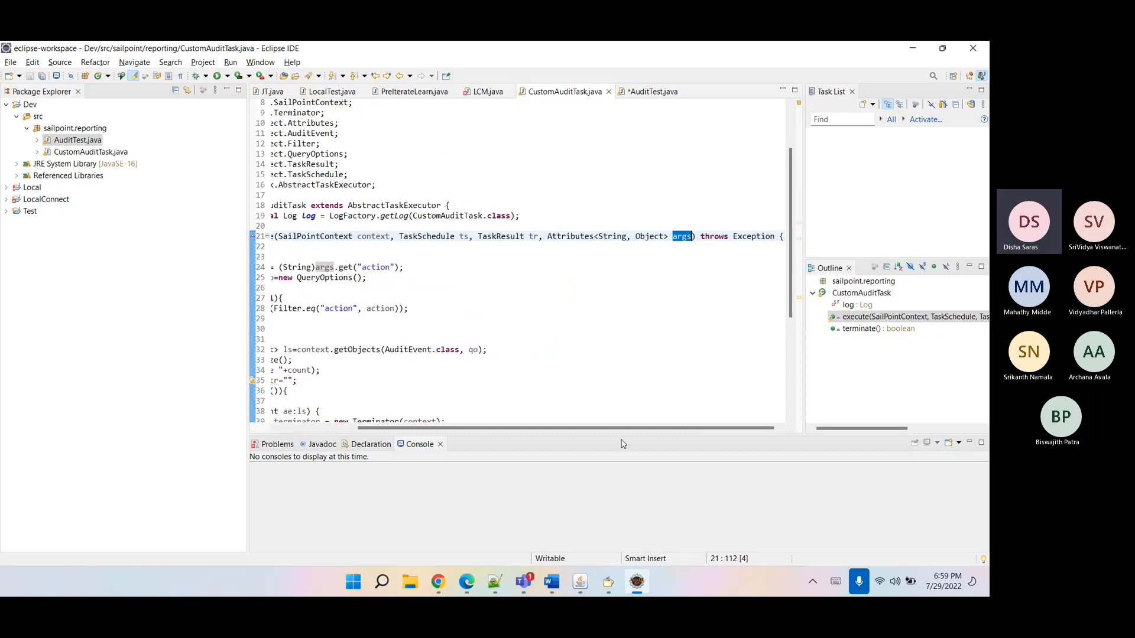
scroll(623, 428, "left", 3)
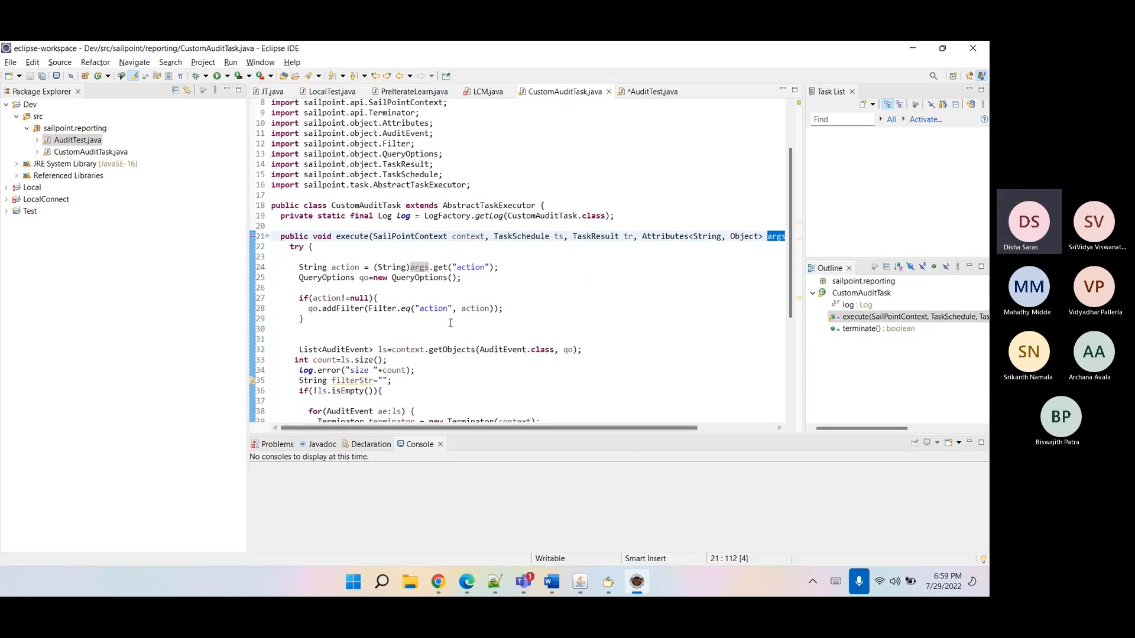
double_click(471, 267)
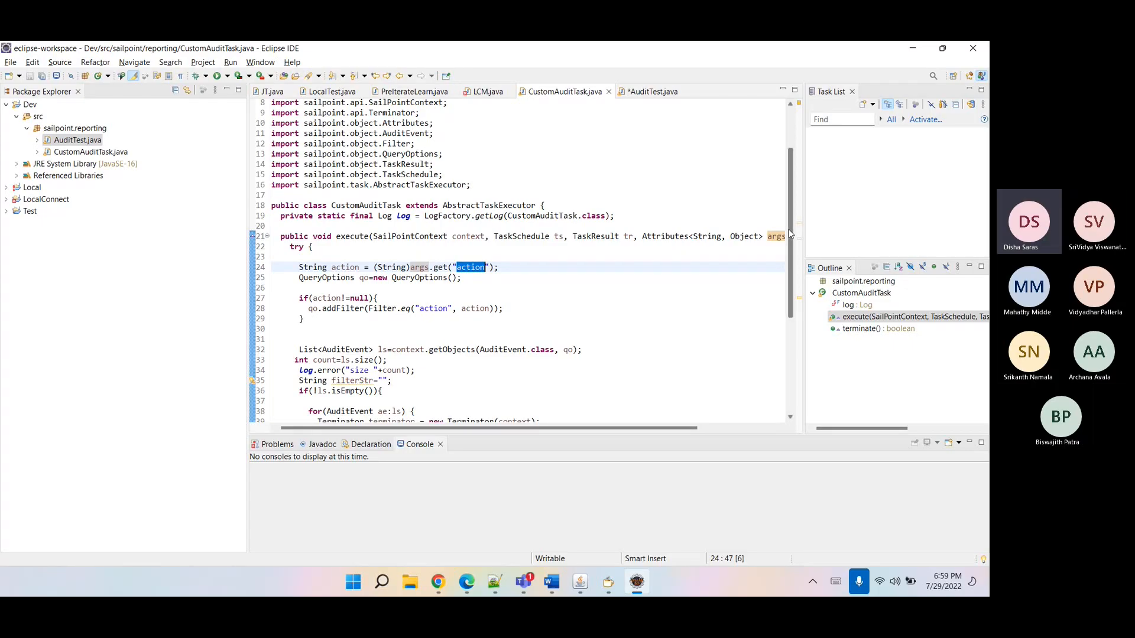
- Highlight the terminate method name, then switch to Chrome and view the Delete Audit Event task result
left_click_drag(789, 233, 785, 335)
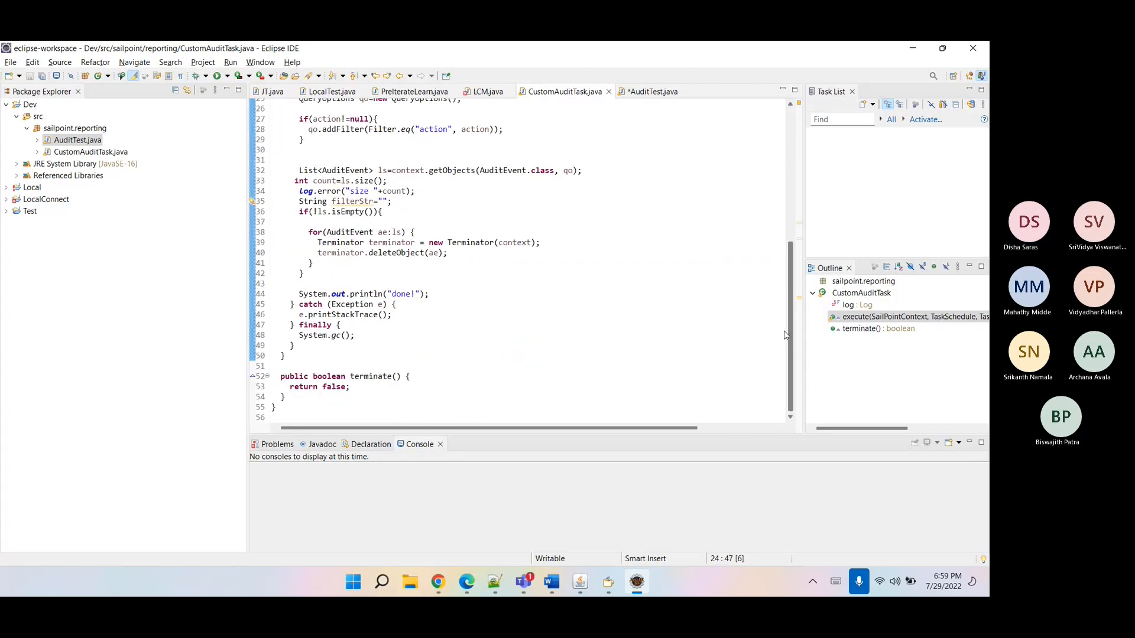
double_click(375, 376)
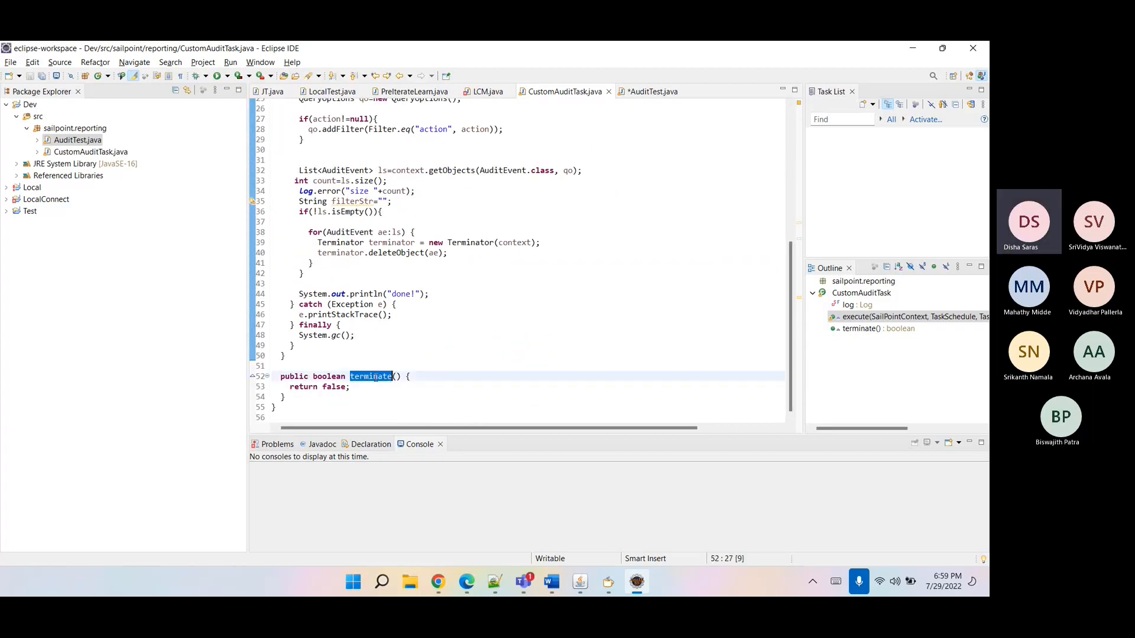
left_click(438, 582)
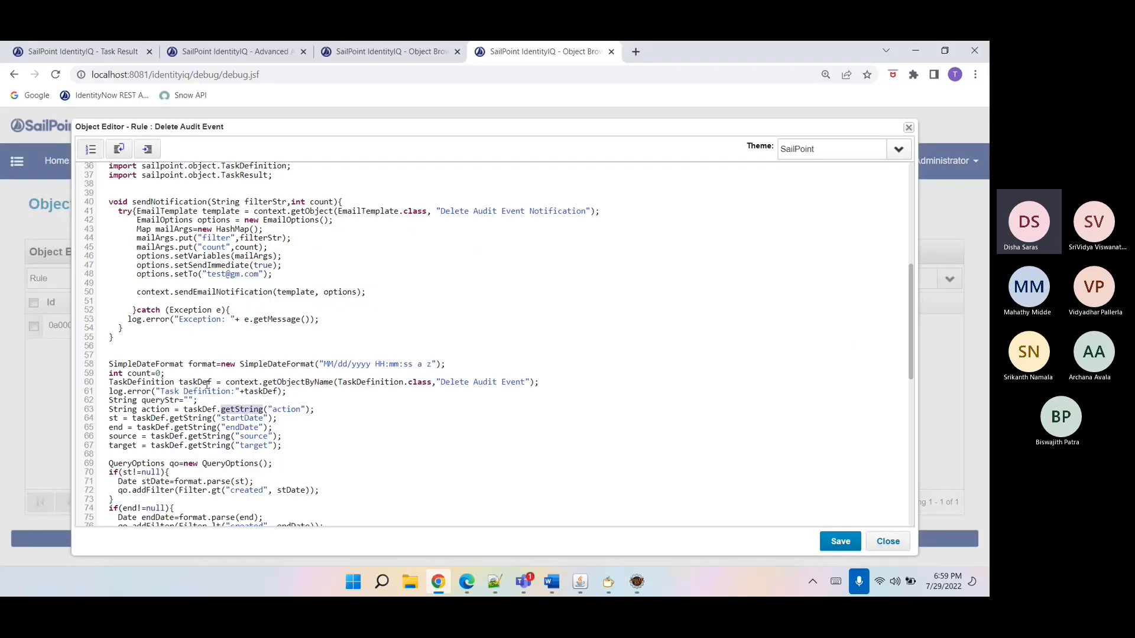
left_click(118, 52)
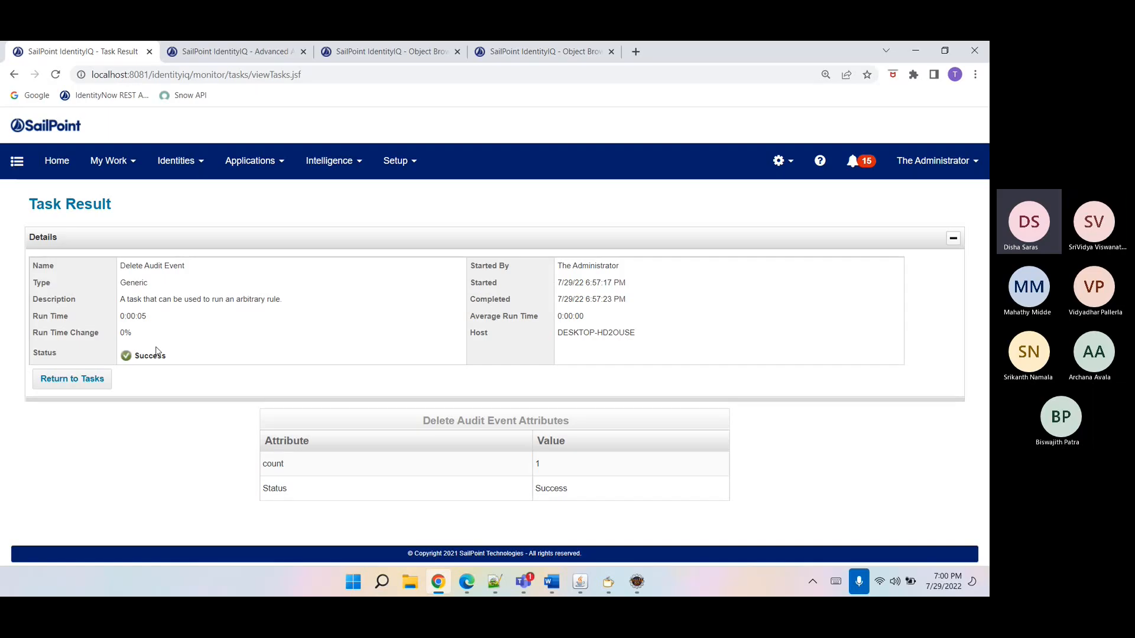
- Return to Eclipse and inspect the return statement in the terminate method of CustomAuditTask.java
left_click(637, 582)
double_click(303, 387)
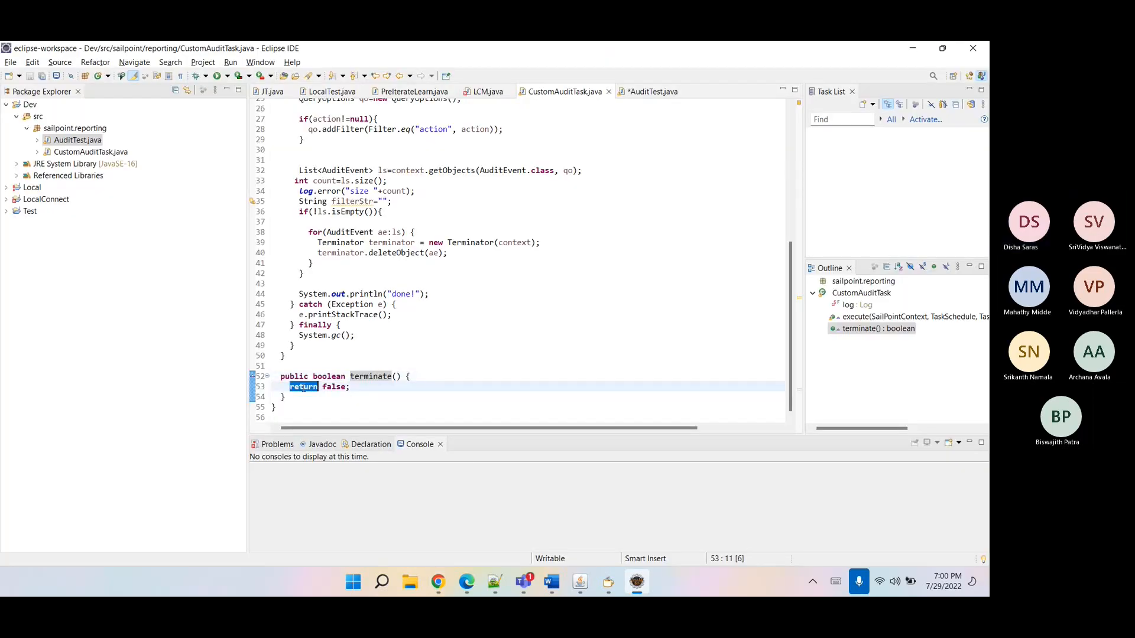
triple_click(304, 387)
left_click(354, 388)
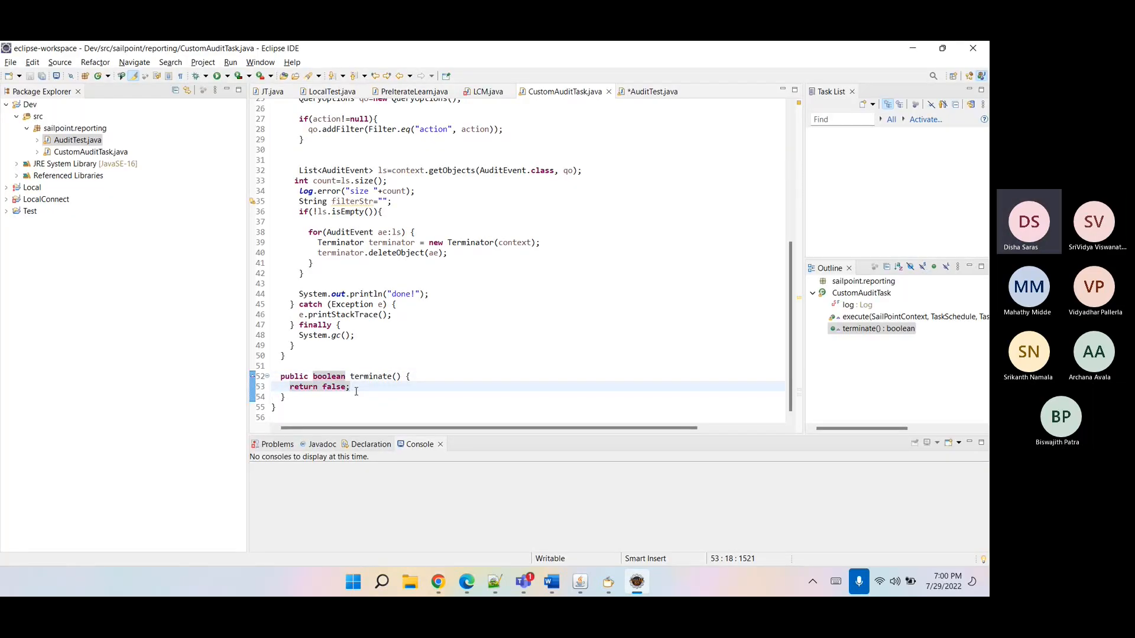
left_click(417, 372)
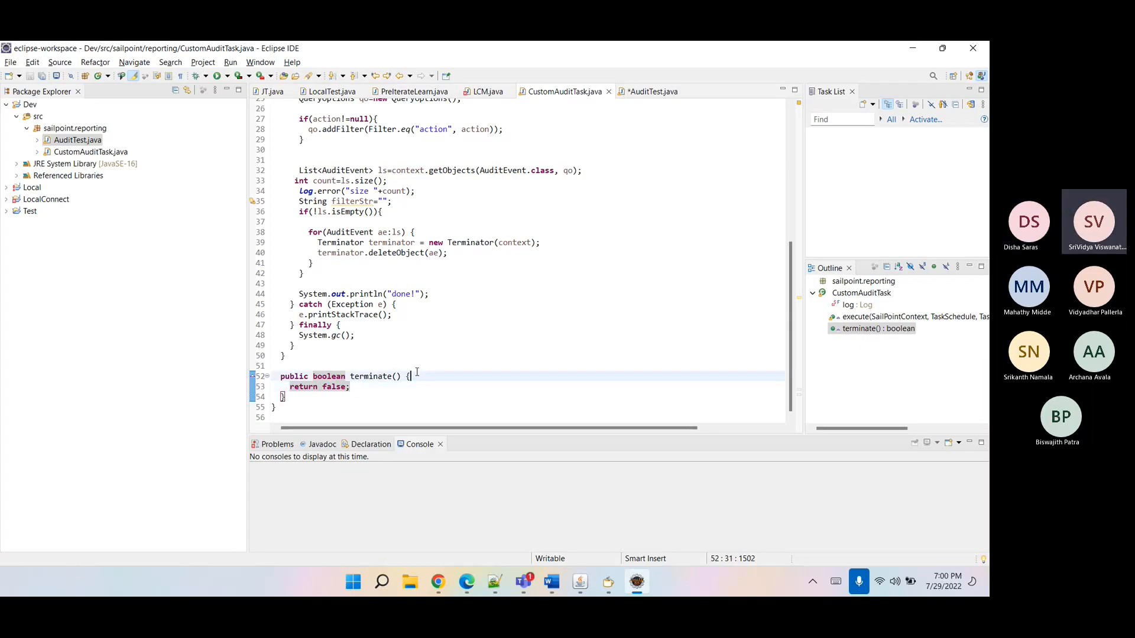
left_click(466, 366)
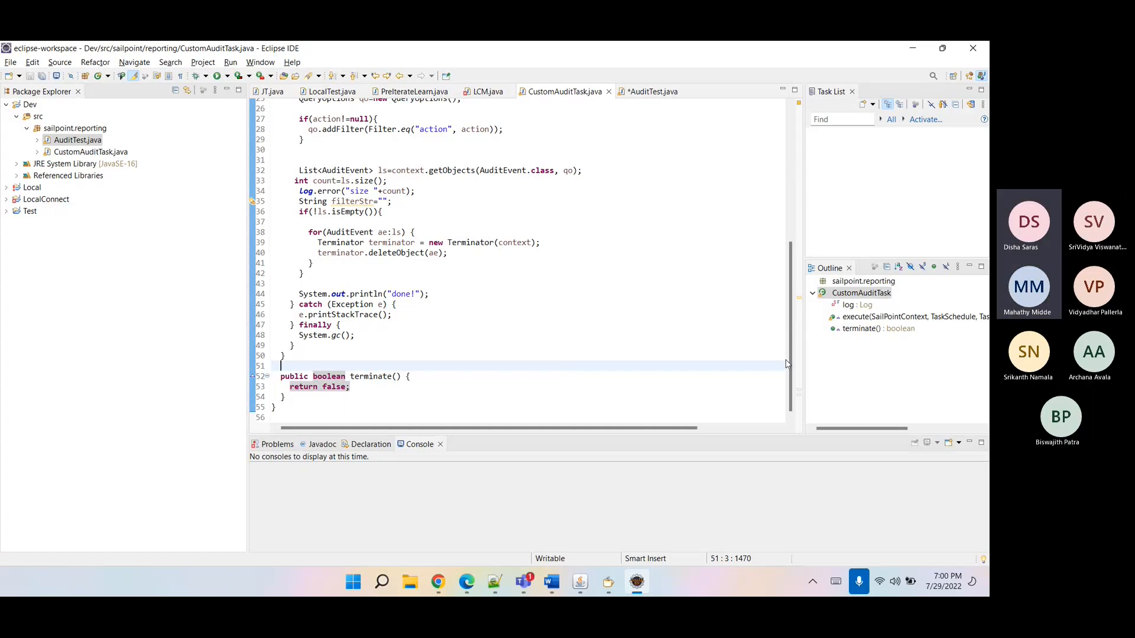
- Review the CustomAuditTask class declaration, highlighting the class name, its superclass and the execute method name
left_click_drag(791, 367, 780, 276)
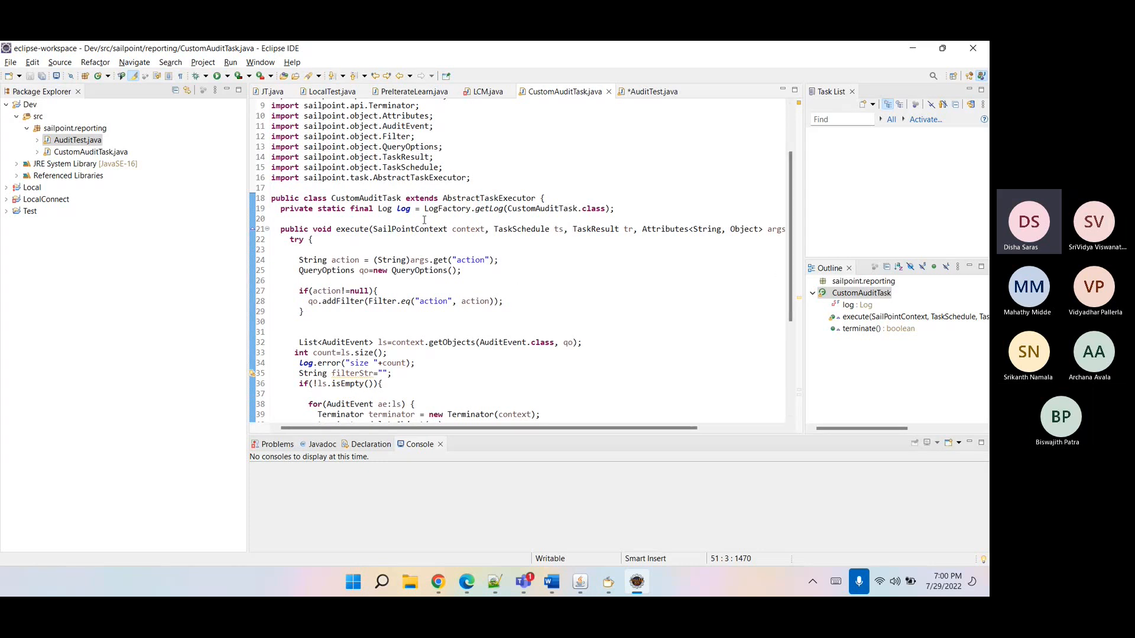
double_click(399, 198)
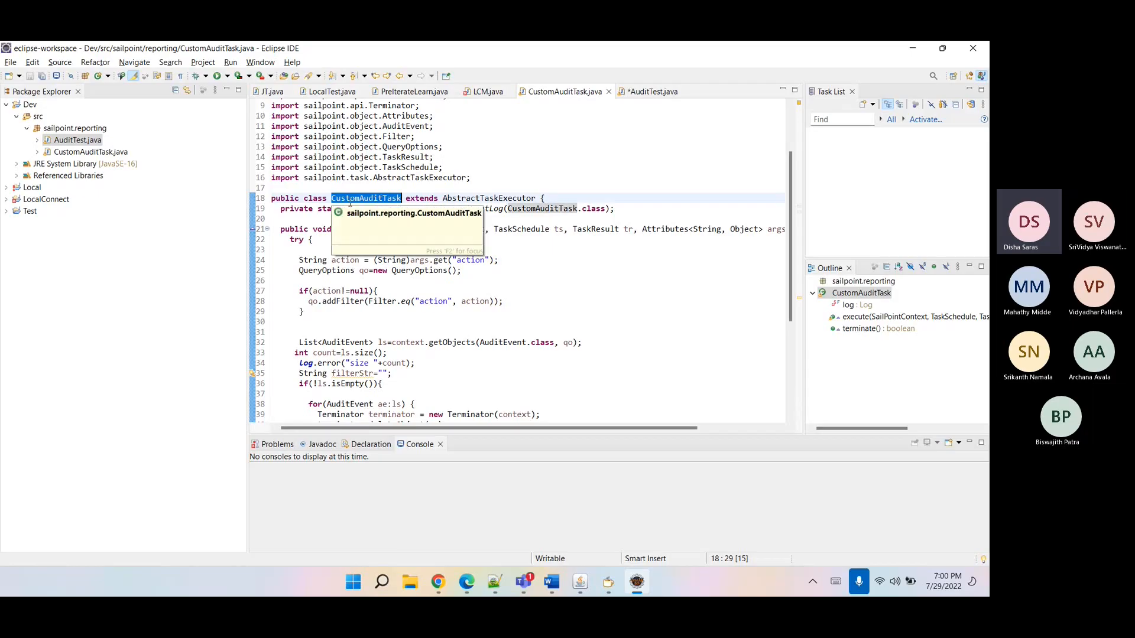
double_click(450, 199)
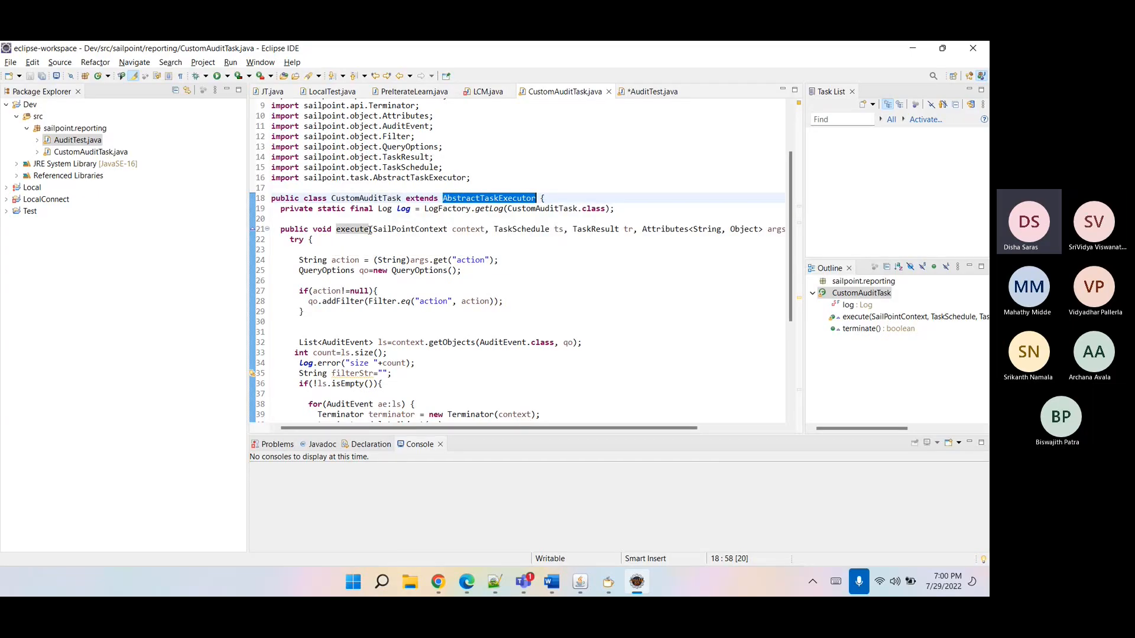
double_click(349, 230)
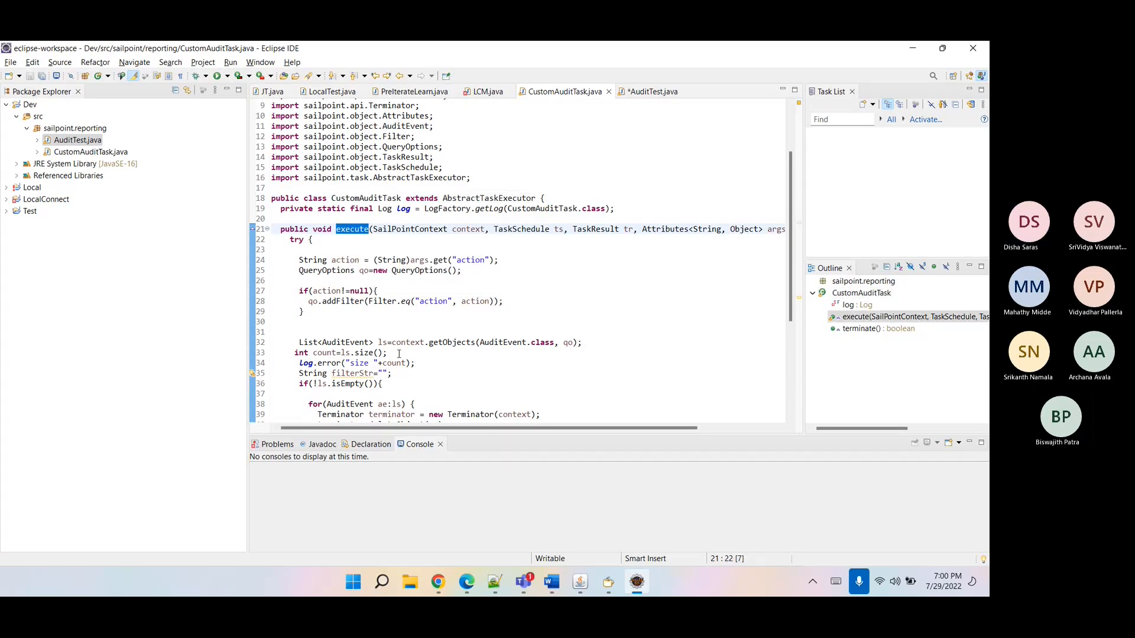
- Switch to the Object Browser in Chrome and close the Account Aggregation task definition without saving
left_click(438, 582)
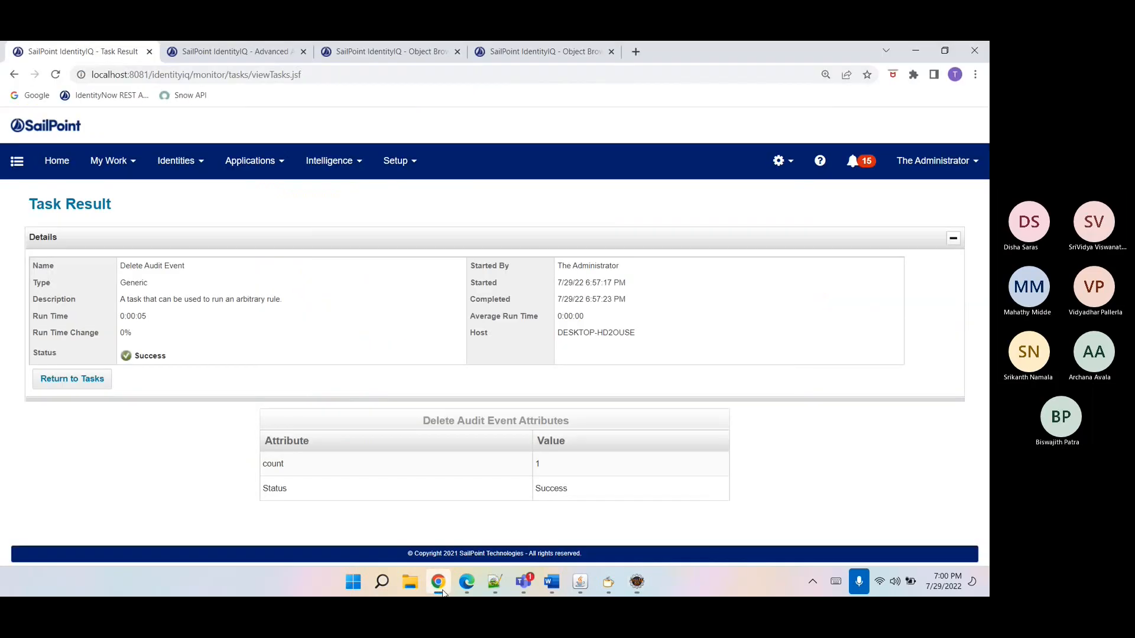
left_click(378, 53)
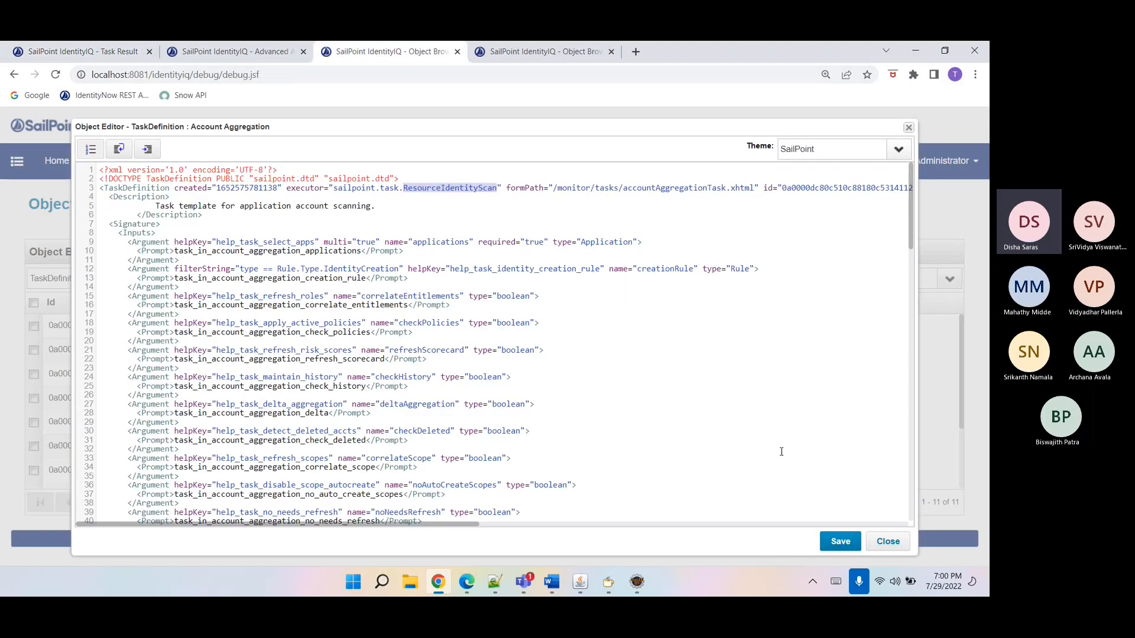
left_click(888, 541)
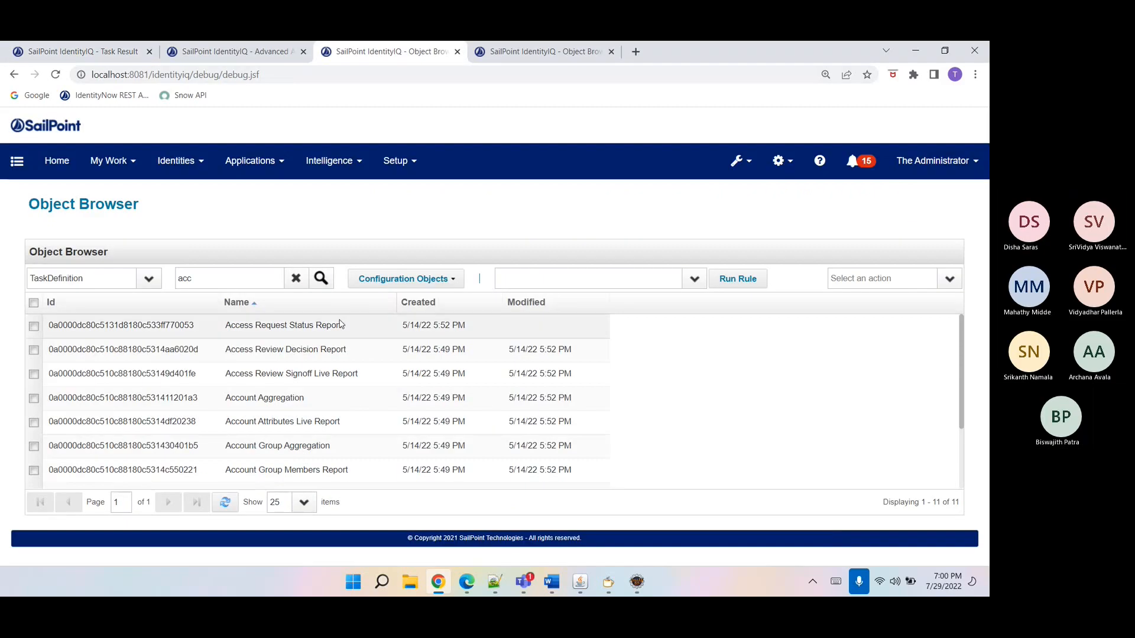
- Search the TaskDefinition objects for "de" and open the Delete Audit Event Executor definition
double_click(217, 286)
type("del")
key("Return")
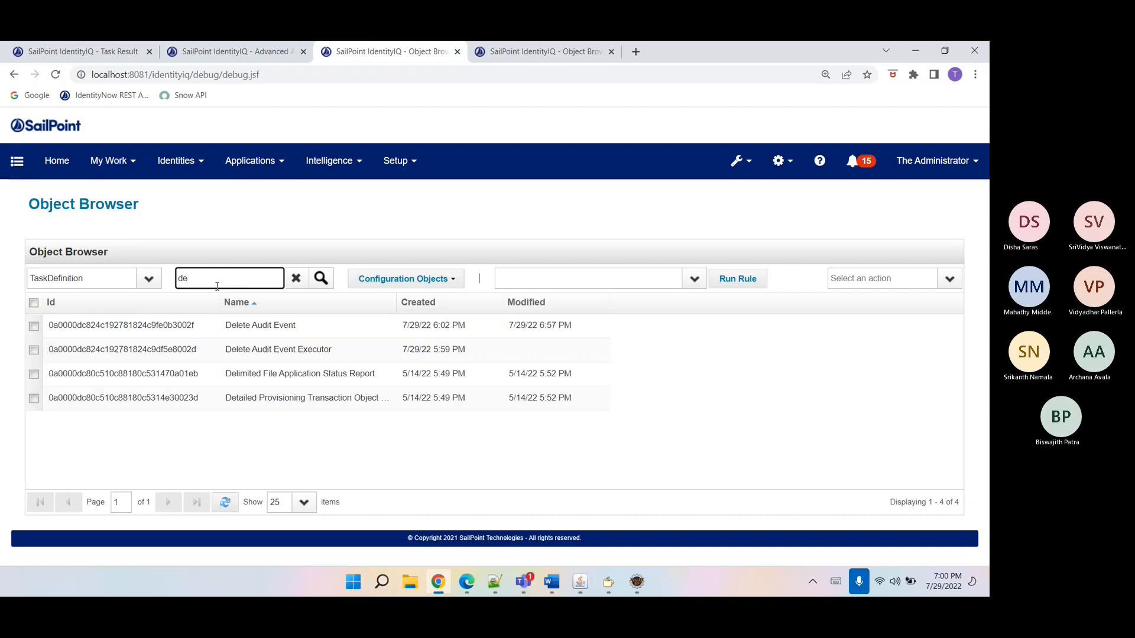
left_click(239, 357)
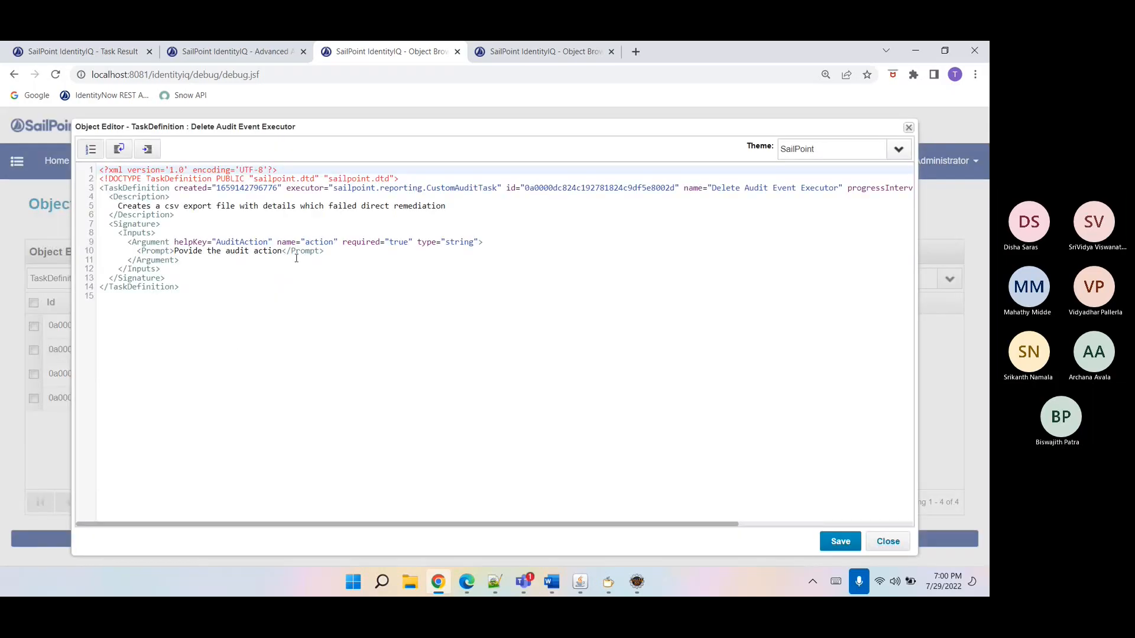
- Review the task definition's Inputs element, action argument and executor attribute, highlighting the reporting package and the CustomAuditTask class name
double_click(135, 235)
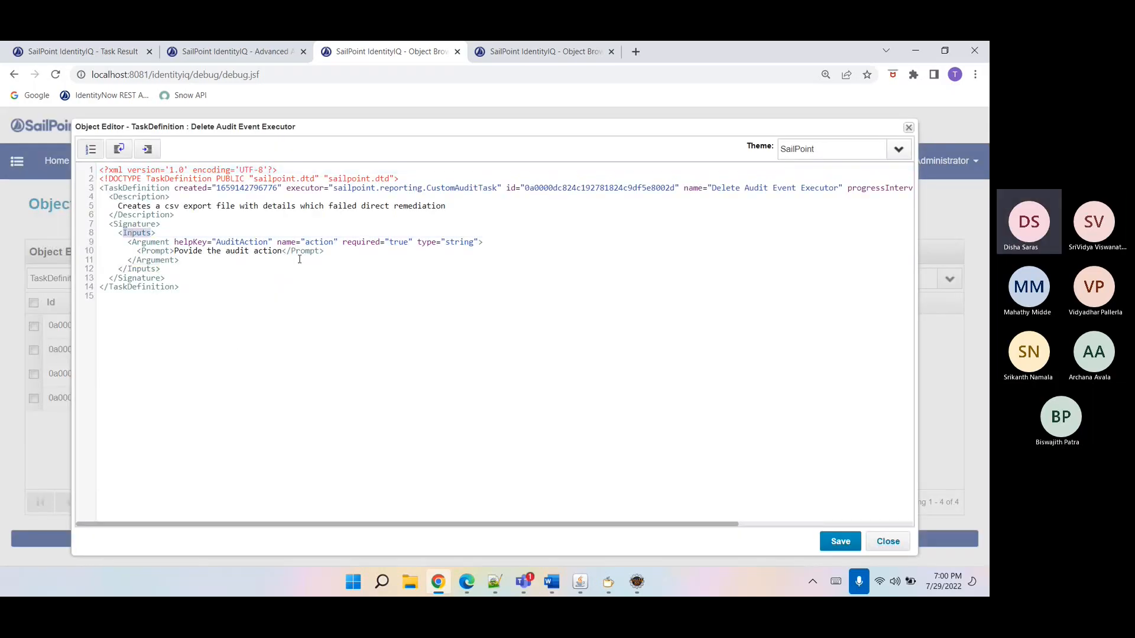
double_click(313, 241)
double_click(299, 189)
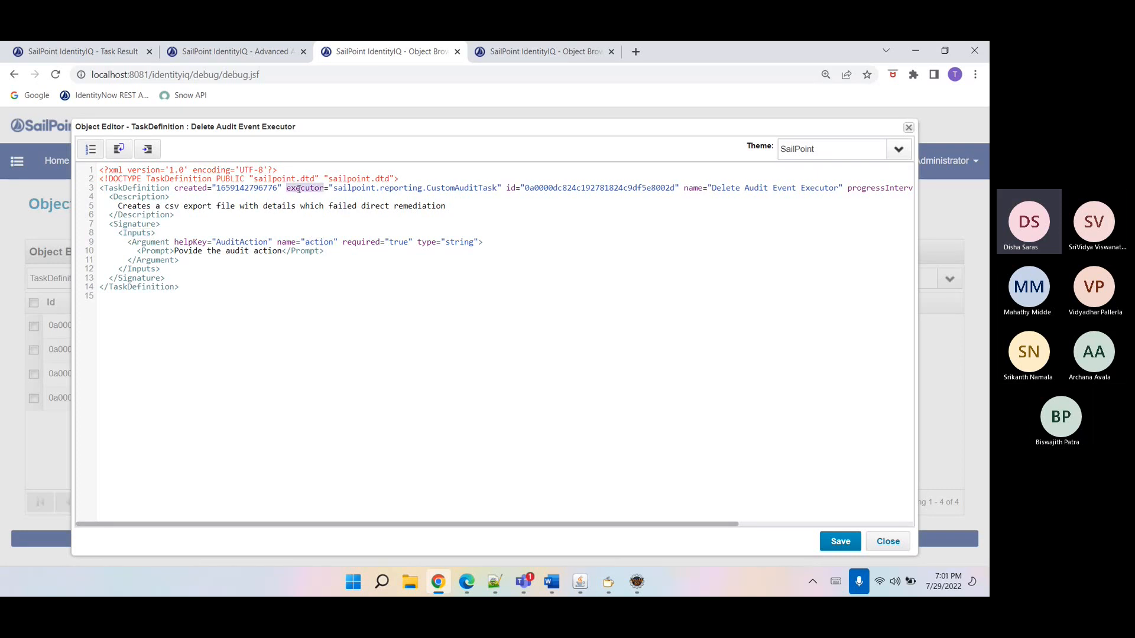
double_click(367, 189)
left_click(402, 195)
left_click(385, 188)
double_click(385, 187)
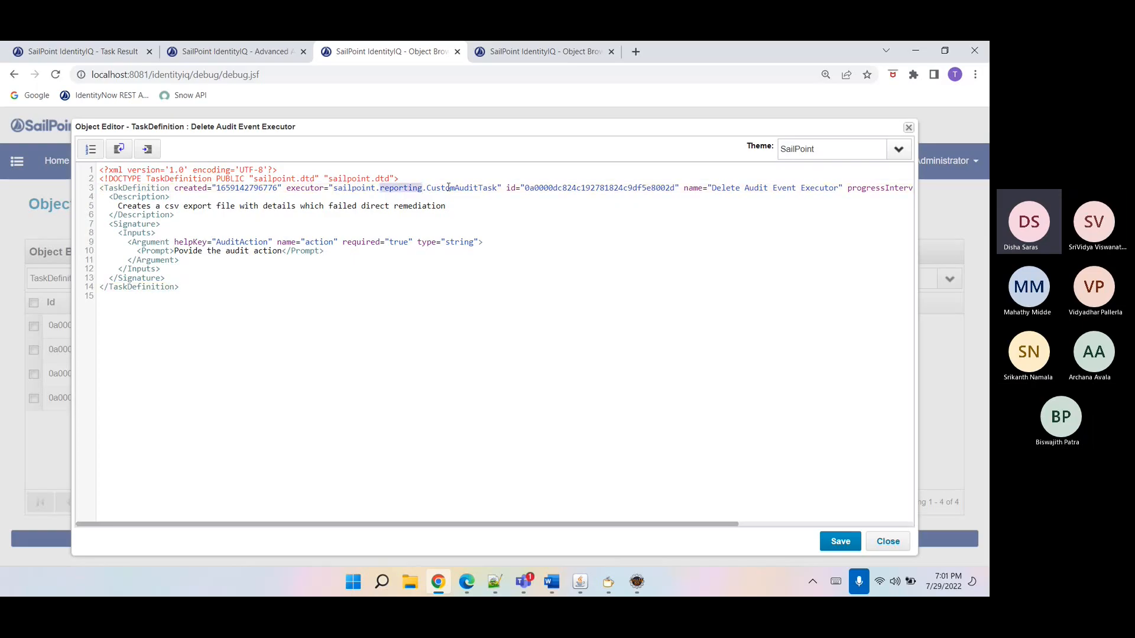
double_click(461, 188)
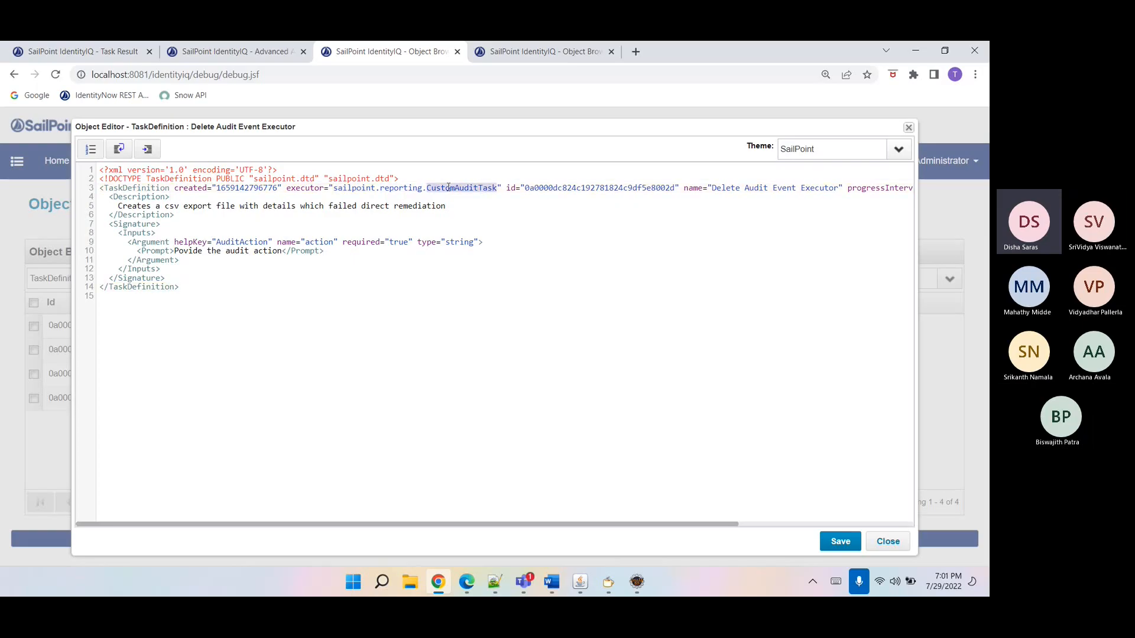
- Switch to Eclipse, change the package declaration of CustomAuditTask.java to sailpoint.task and save the file
left_click(636, 581)
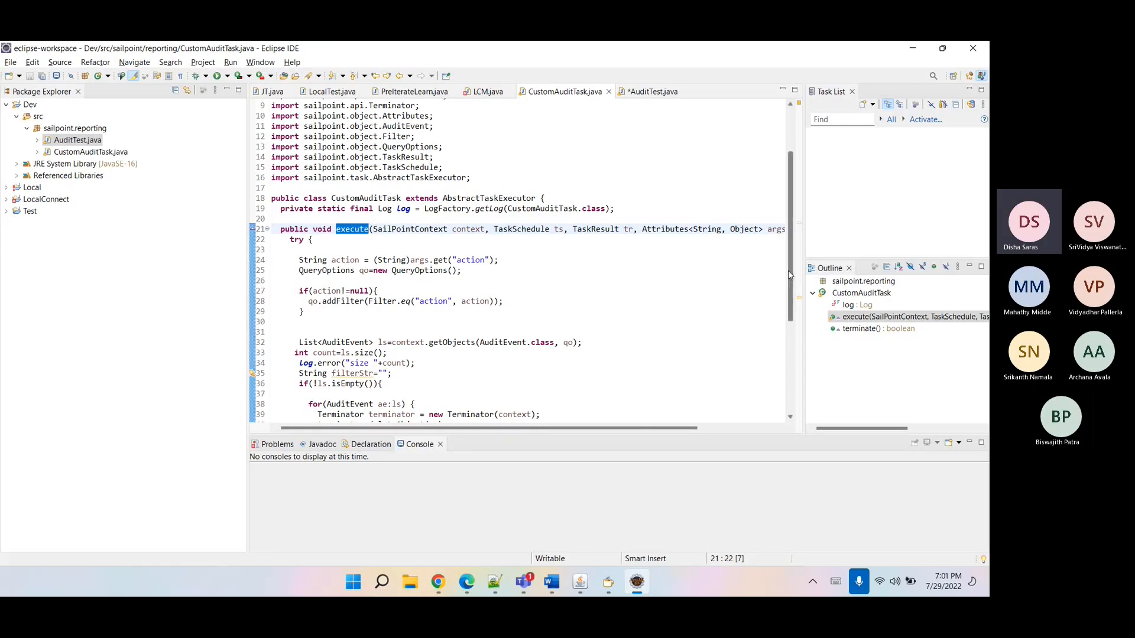
scroll(788, 271, "up", 3)
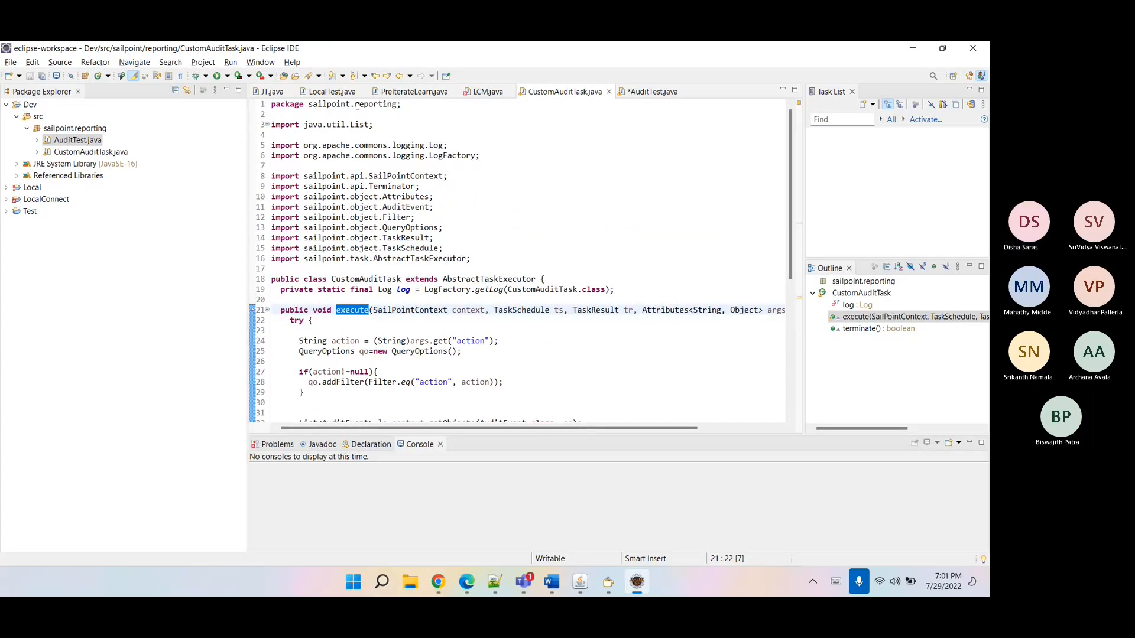
double_click(361, 104)
type("task")
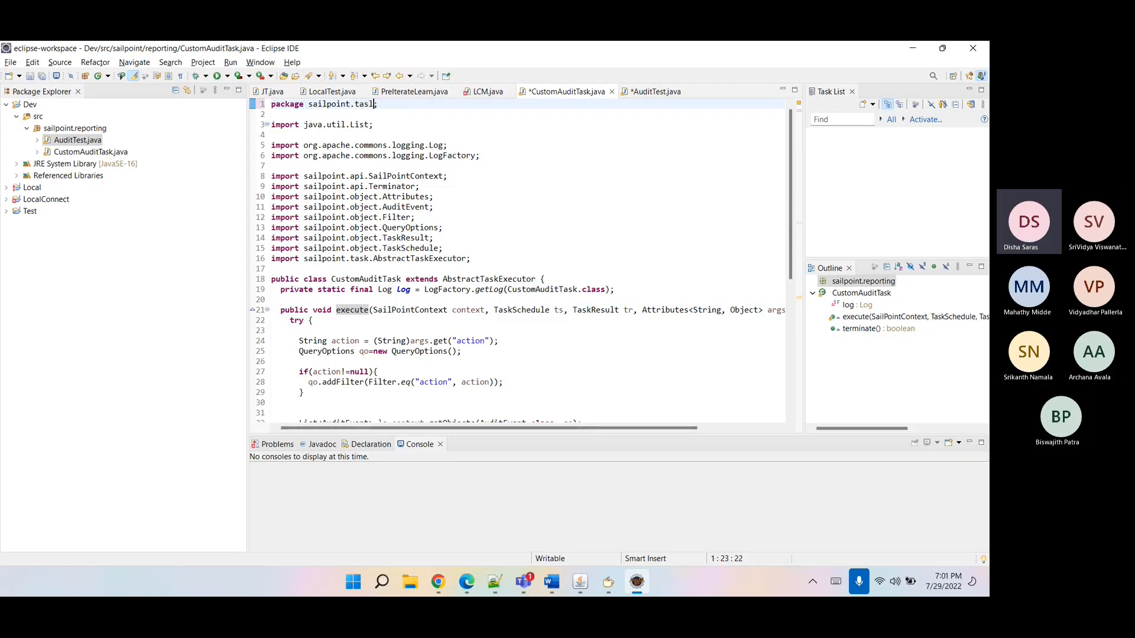
key("ctrl+s")
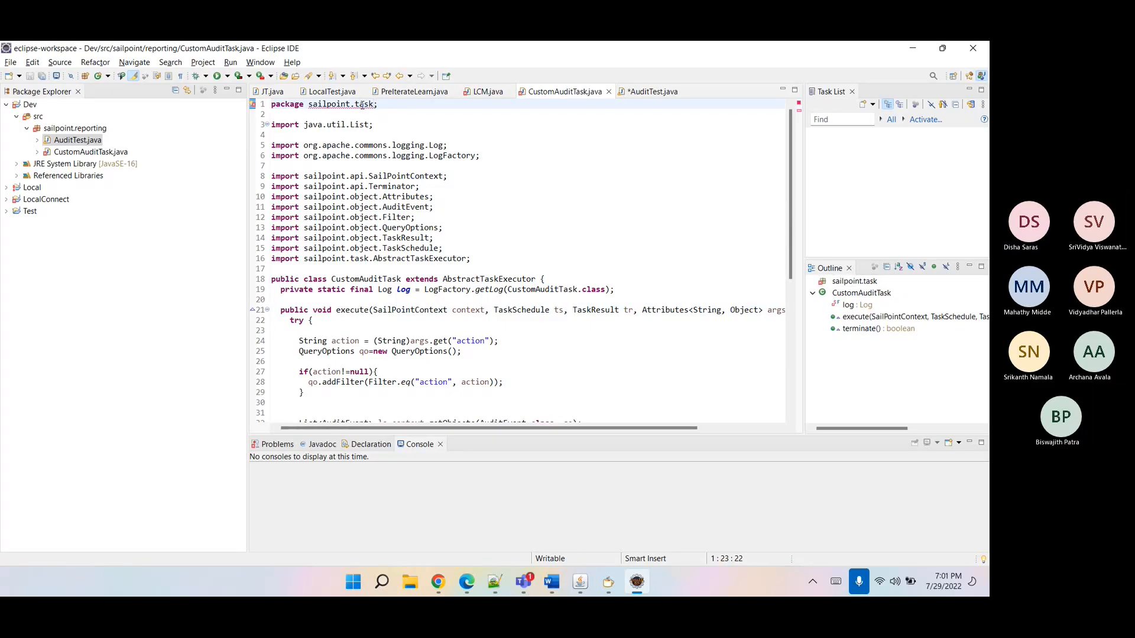
- Apply the quick fix that moves CustomAuditTask.java to package sailpoint.task, and check the file's new location in the project tree
left_click(252, 107)
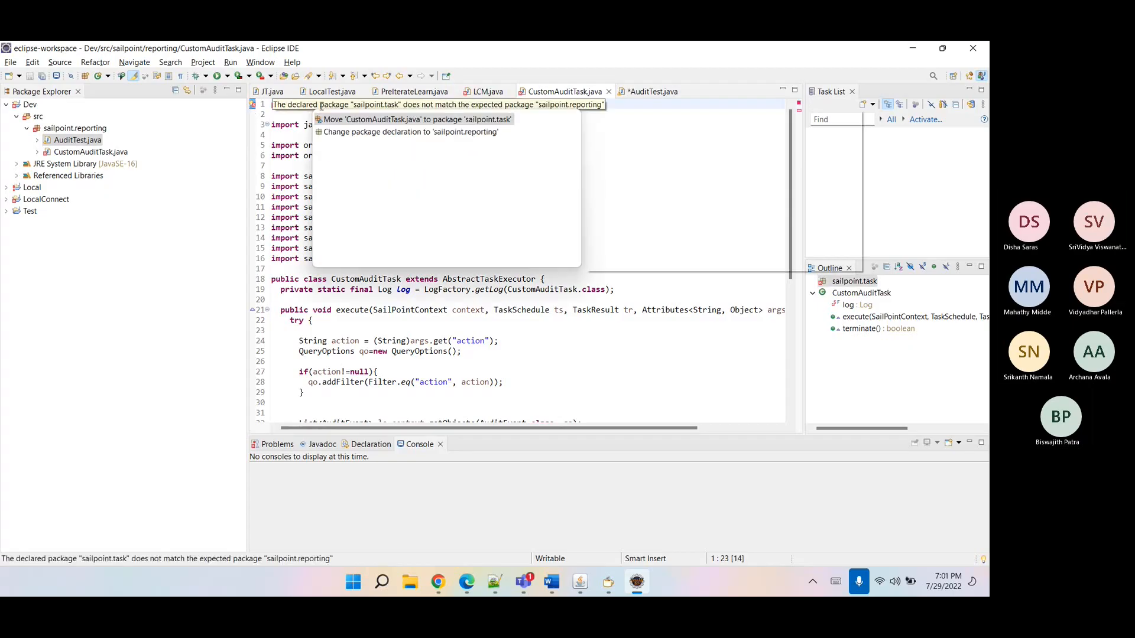
double_click(364, 120)
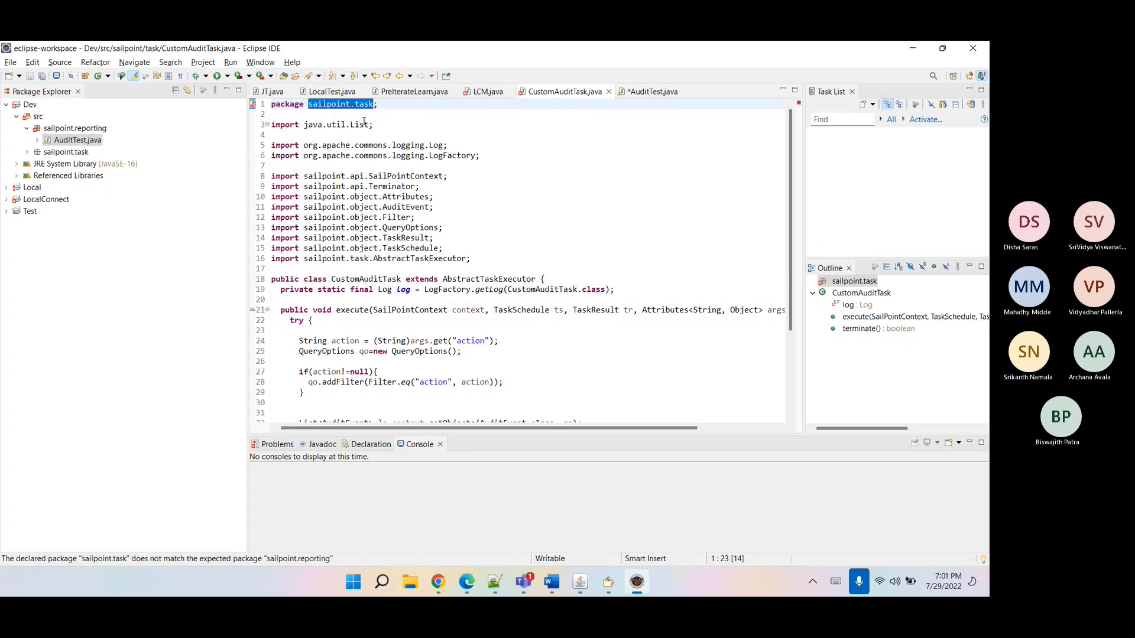
left_click(337, 166)
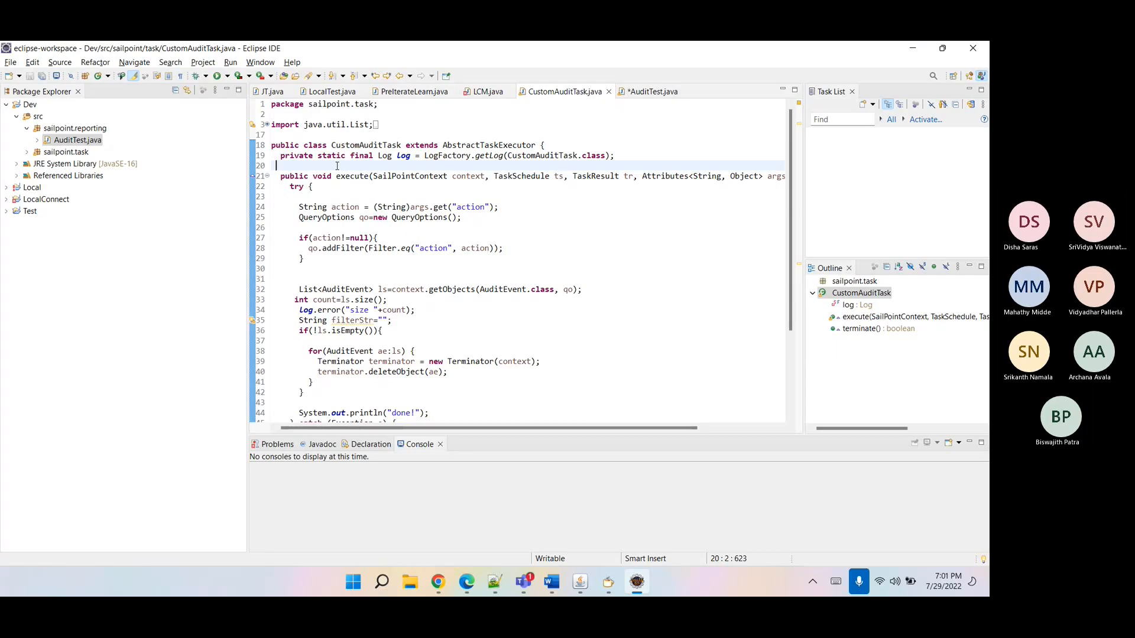
left_click(27, 152)
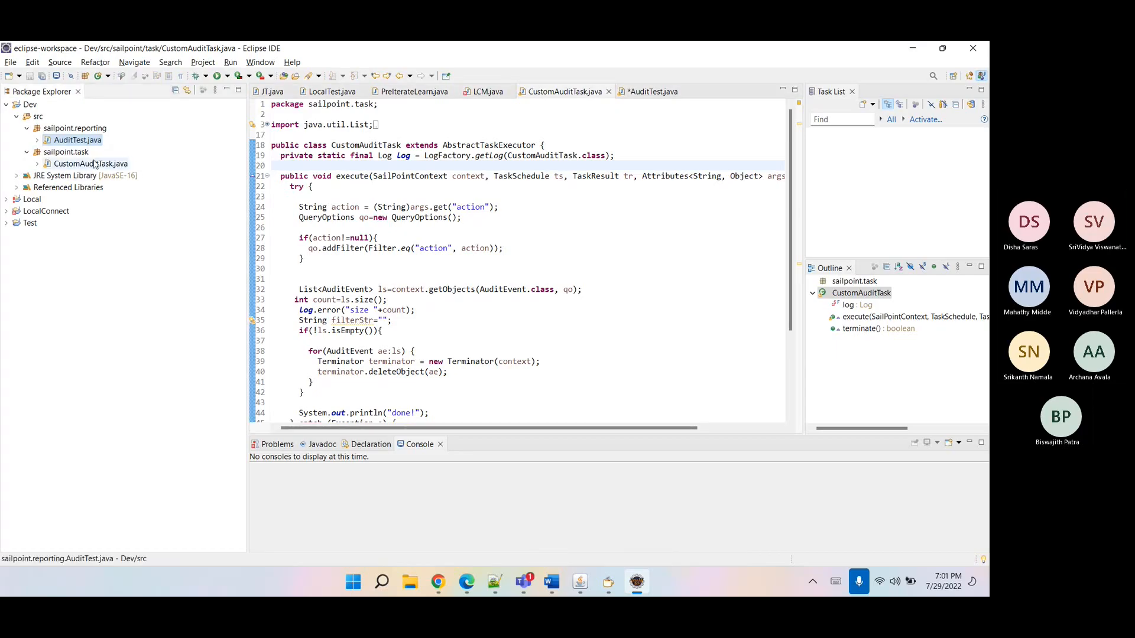
left_click(378, 238)
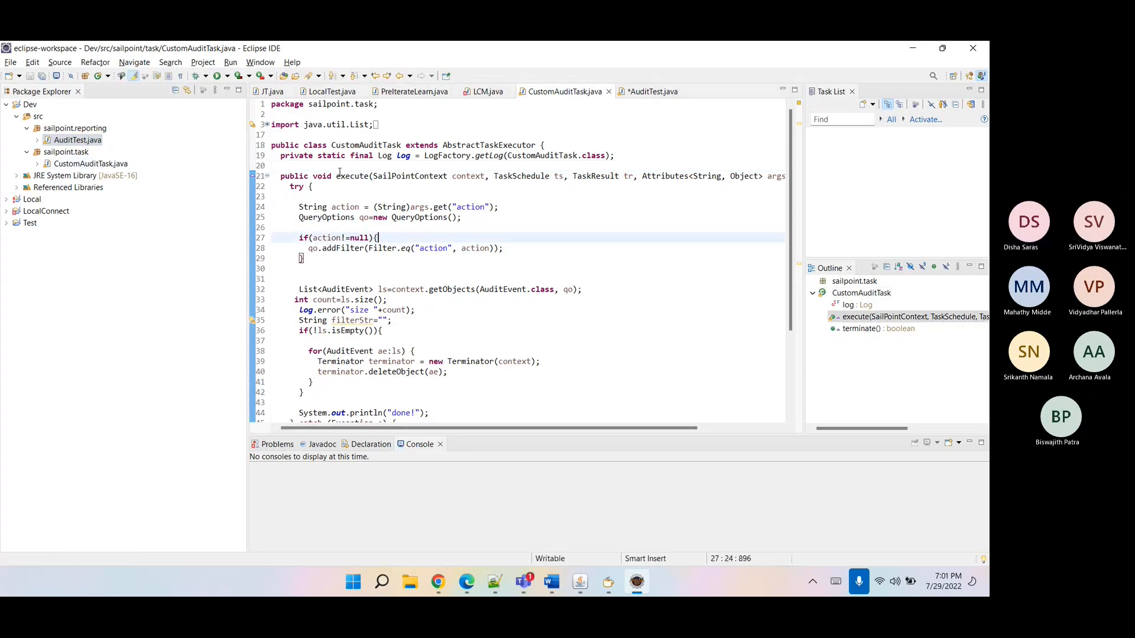
double_click(359, 102)
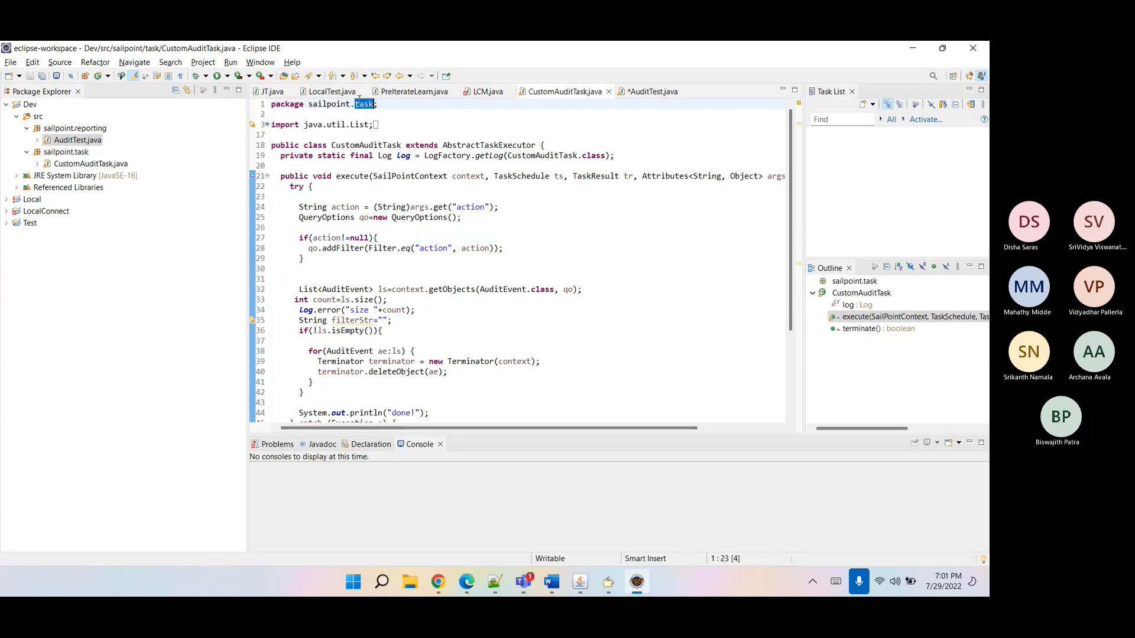
- Switch to Chrome, set the task definition's executor to sailpoint.task.CustomAuditTask, save it and refresh the object list
key("alt+Tab")
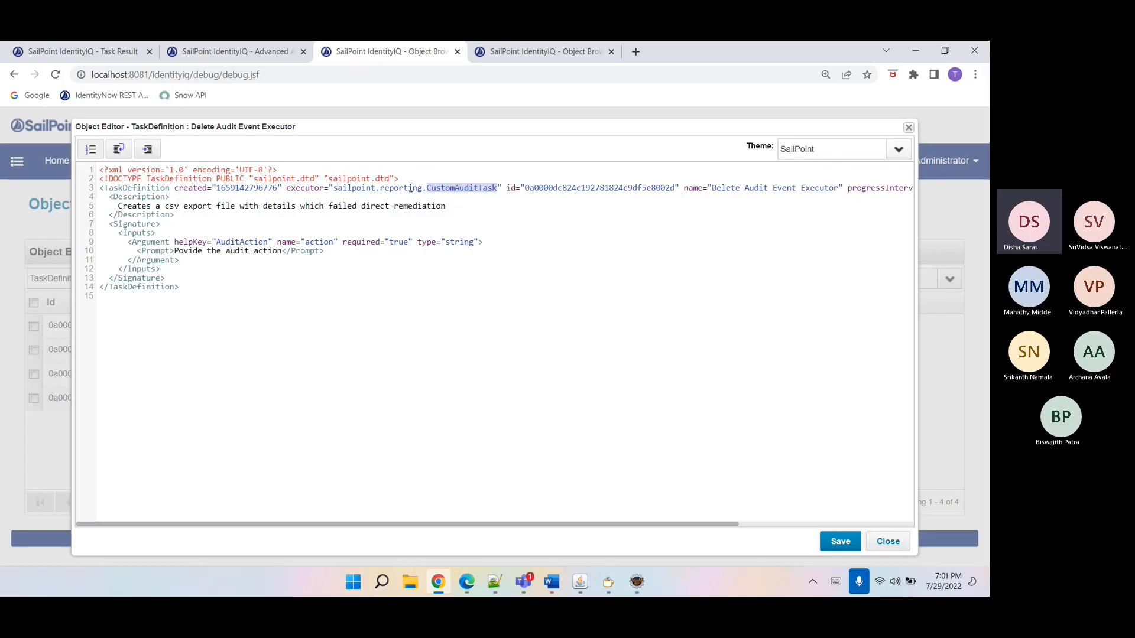
double_click(410, 188)
type("task")
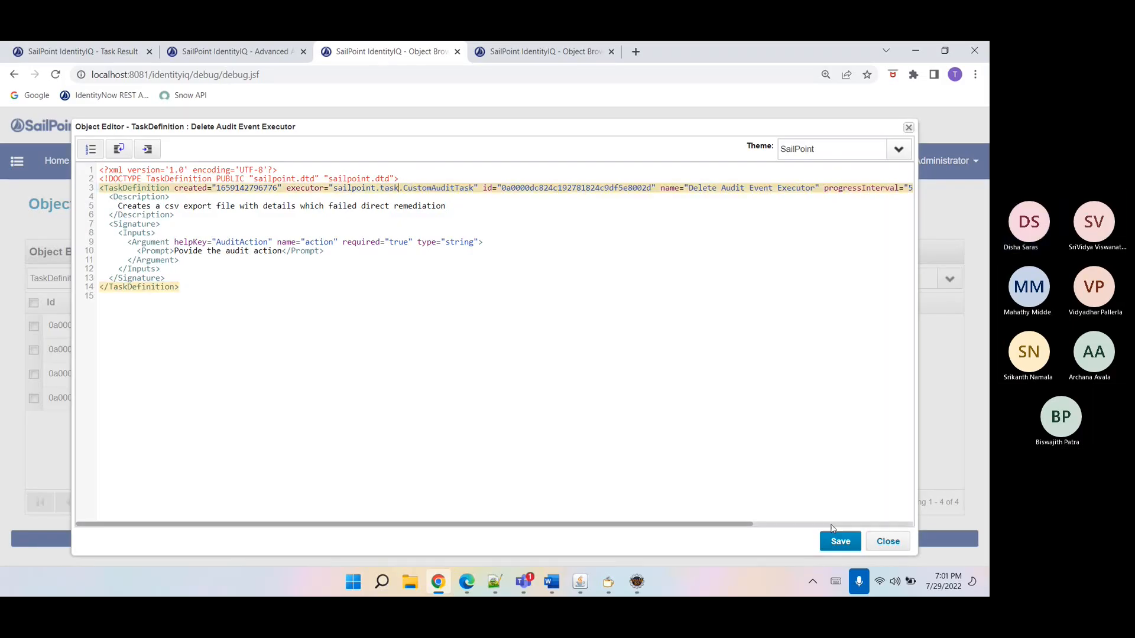
left_click(840, 540)
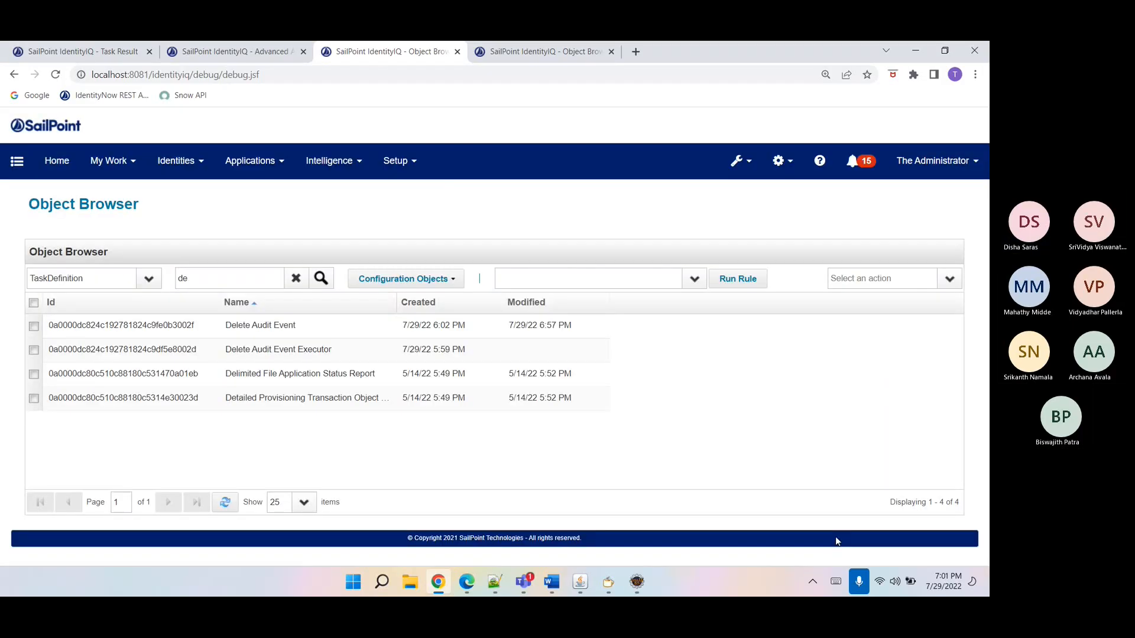
left_click(237, 501)
- Return to Eclipse, save the pending changes in AuditTest.java and go back to CustomAuditTask.java
left_click(637, 582)
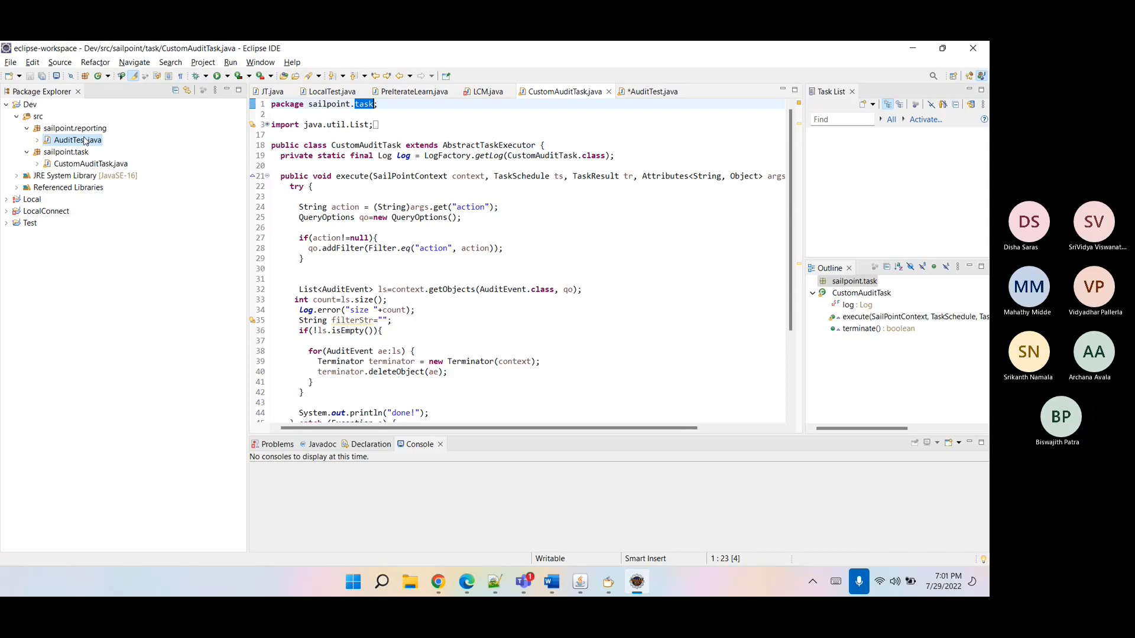
left_click(394, 228)
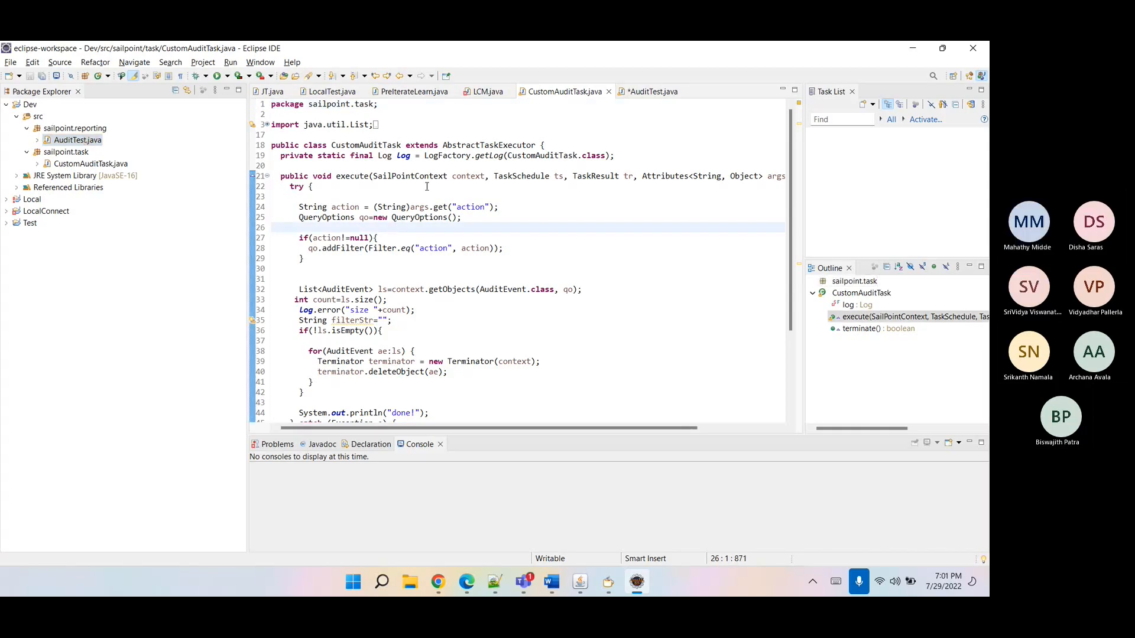
left_click(427, 187)
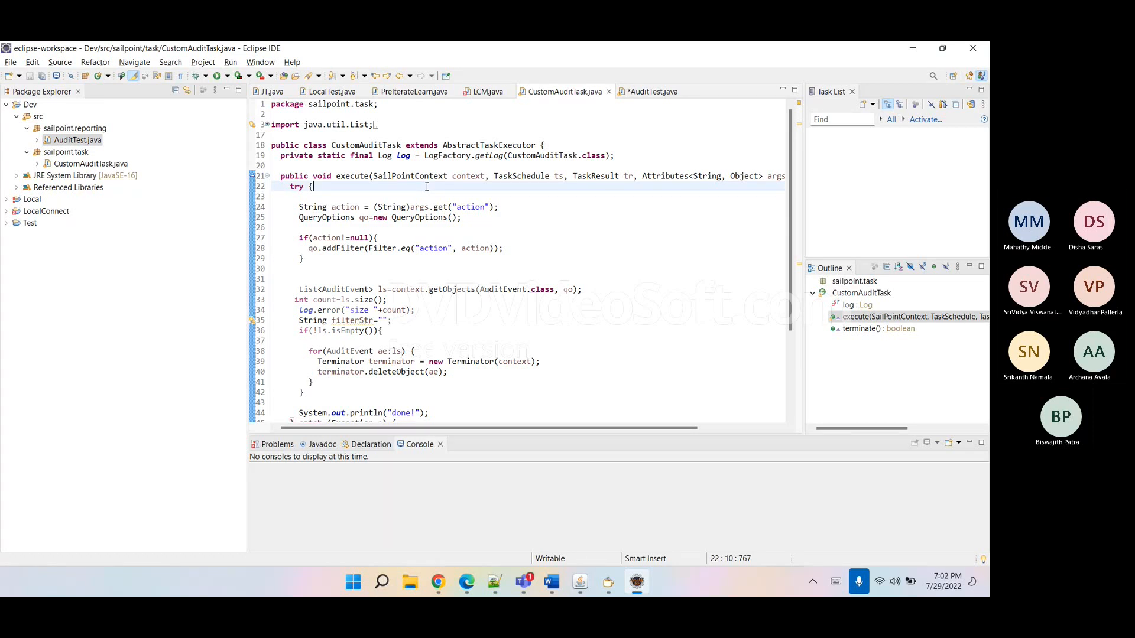
left_click(650, 91)
left_click(530, 184)
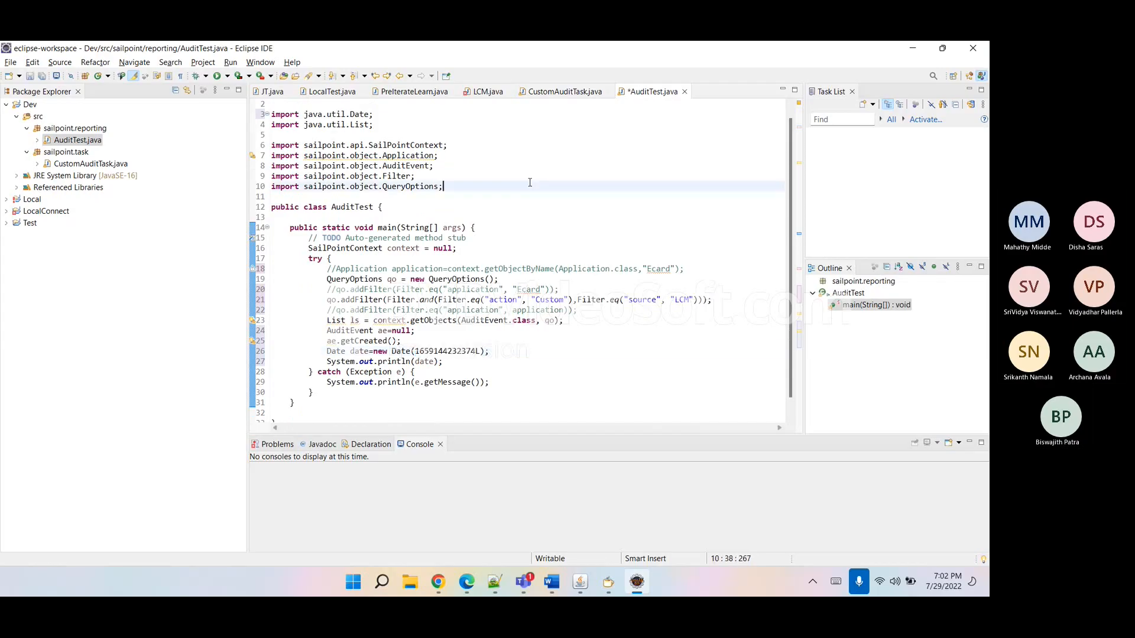
key("ctrl+s")
left_click(550, 91)
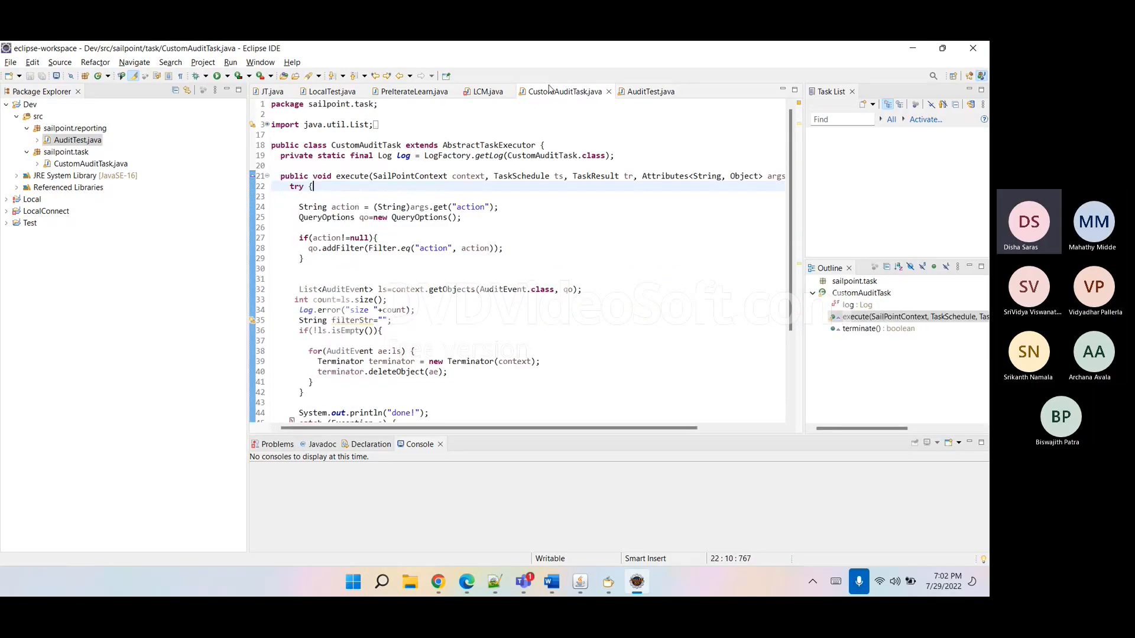
- Open the properties of AuditTest.java and show its location in File Explorer
left_click(404, 203)
mouse_move(404, 202)
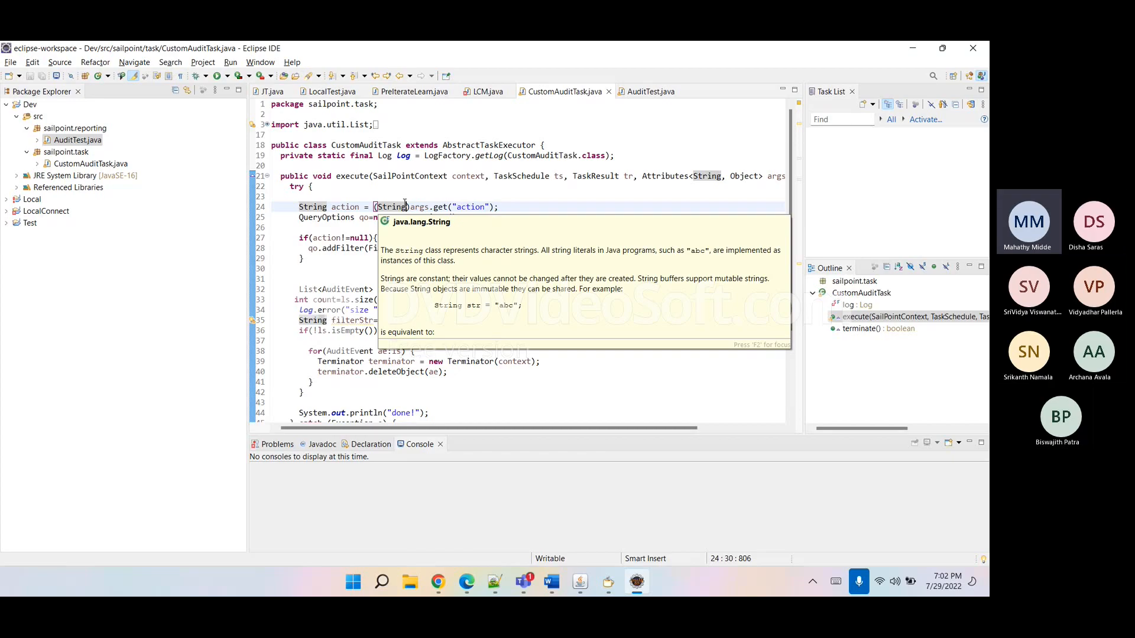
right_click(84, 141)
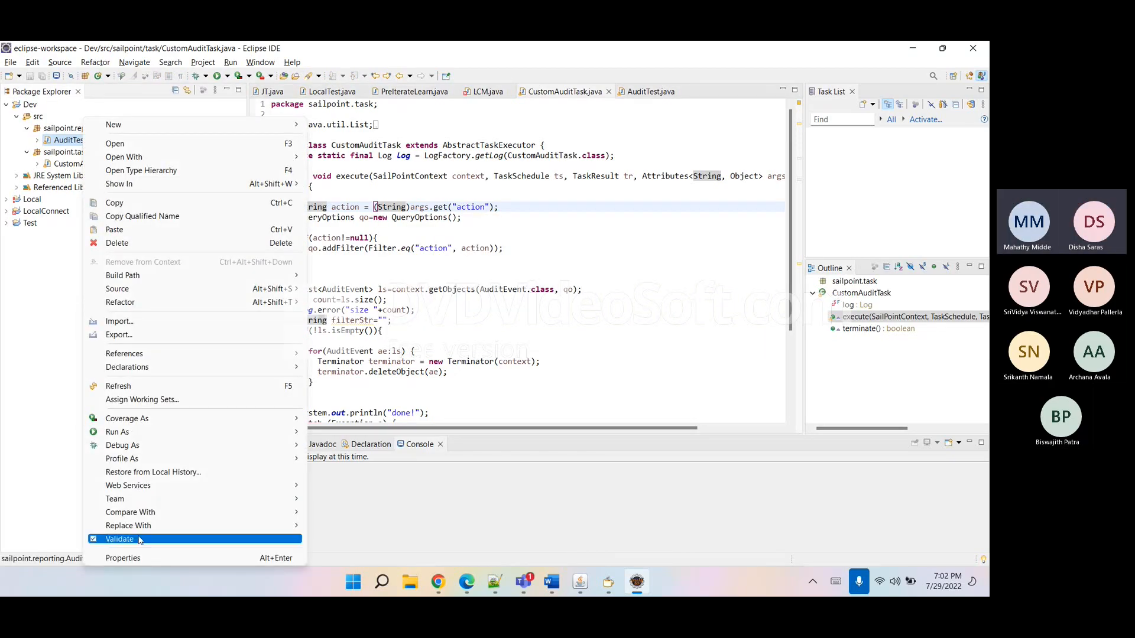
left_click(138, 558)
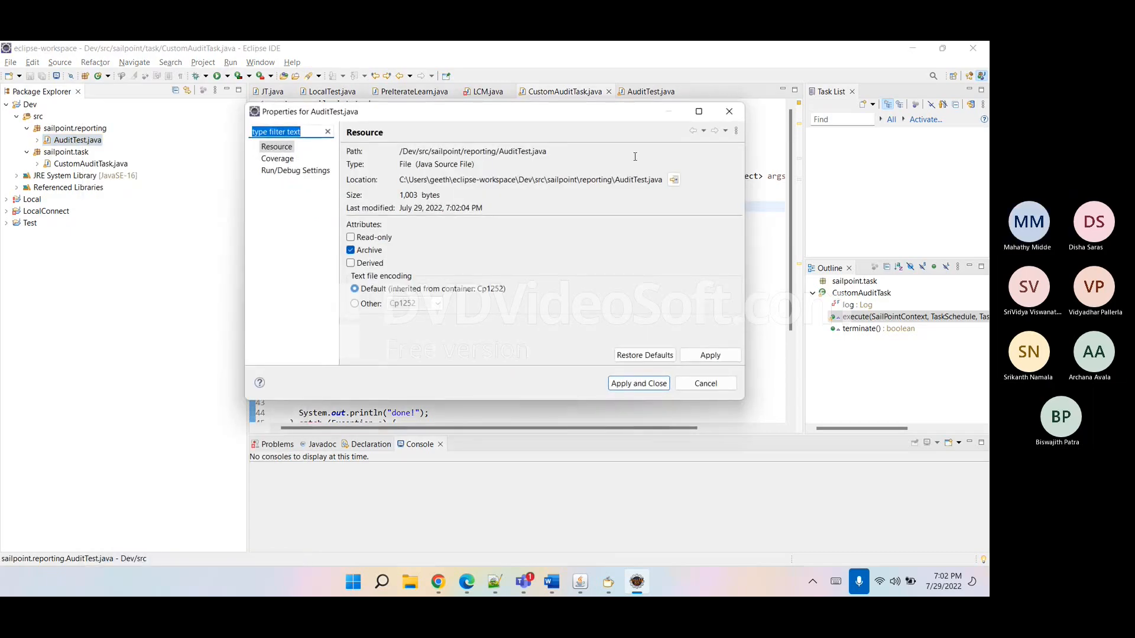
left_click(674, 182)
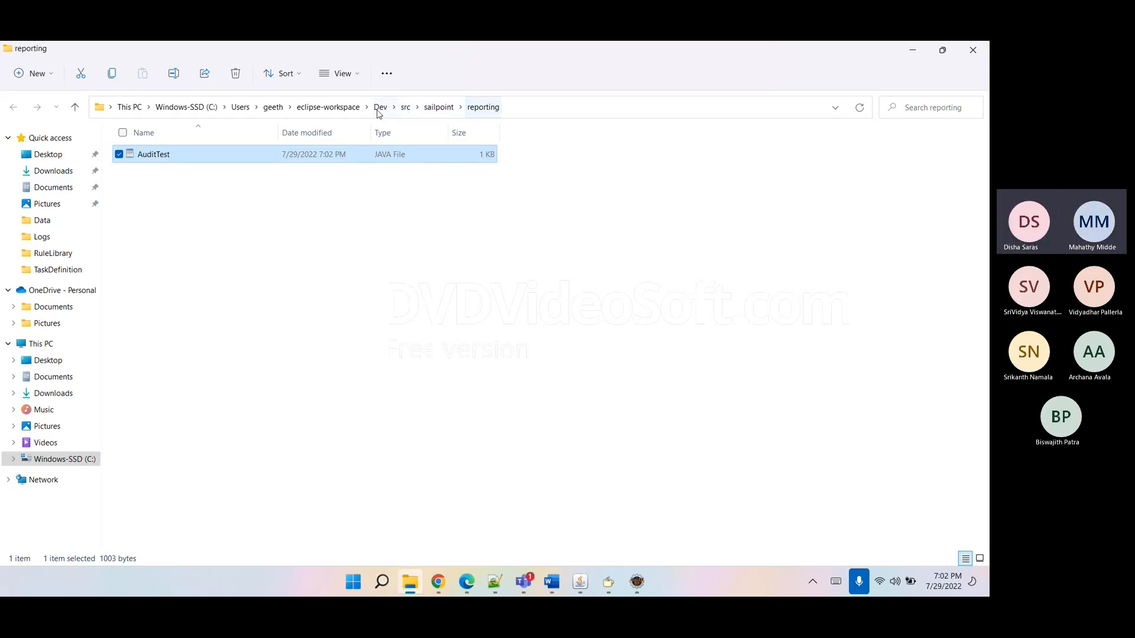
- Go up to the Dev project folder and browse to the compiled output in bin\sailpoint\task
left_click(379, 108)
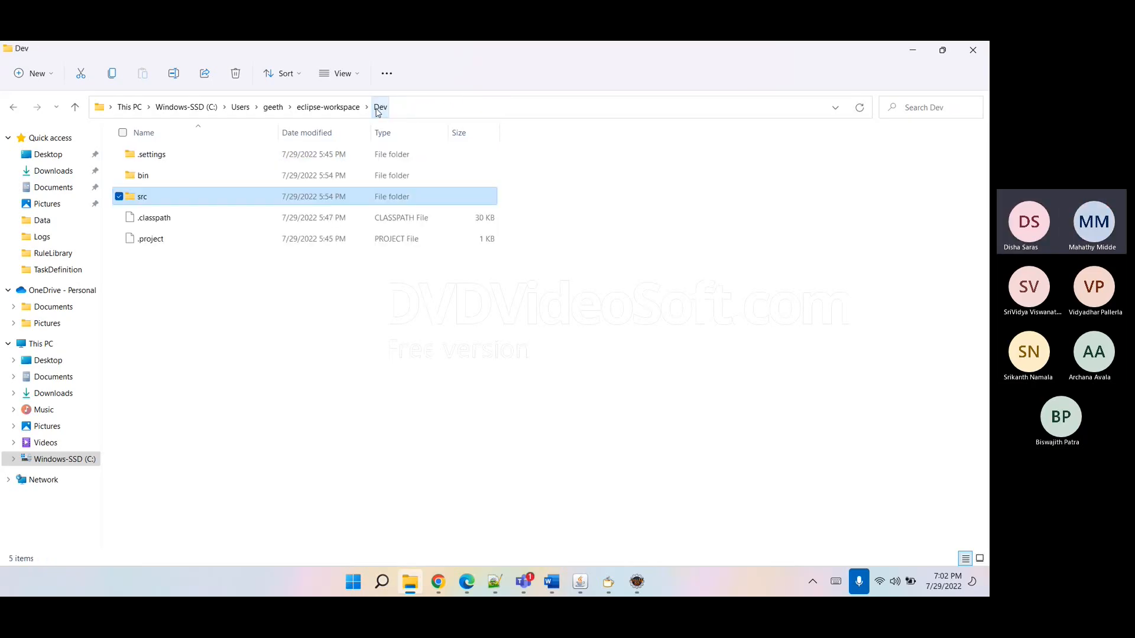
double_click(184, 175)
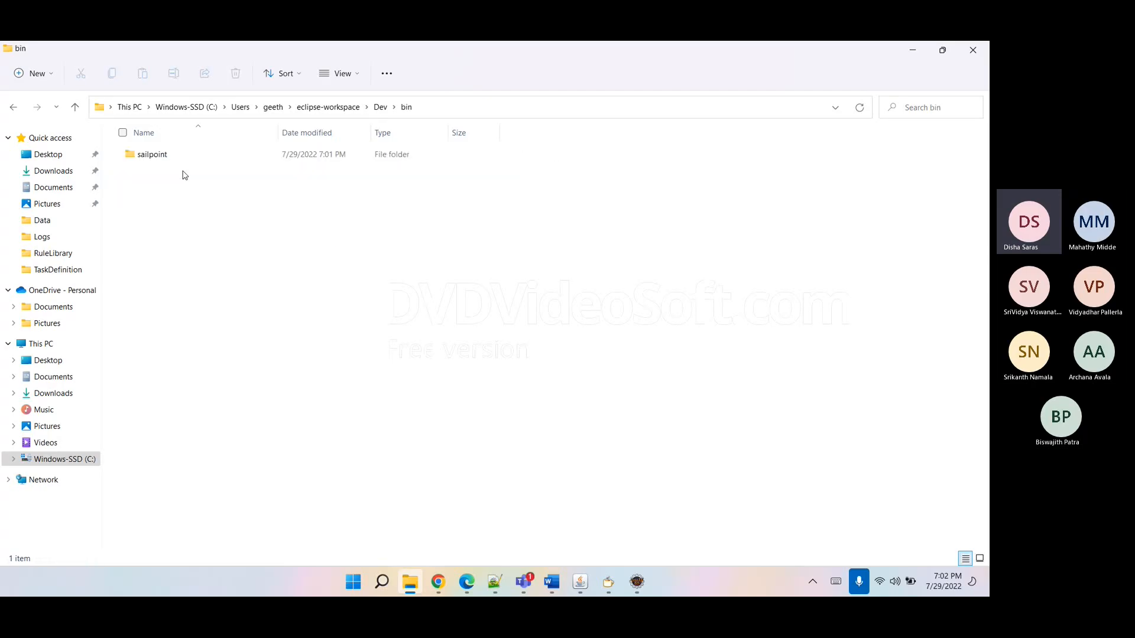
left_click(162, 160)
double_click(160, 158)
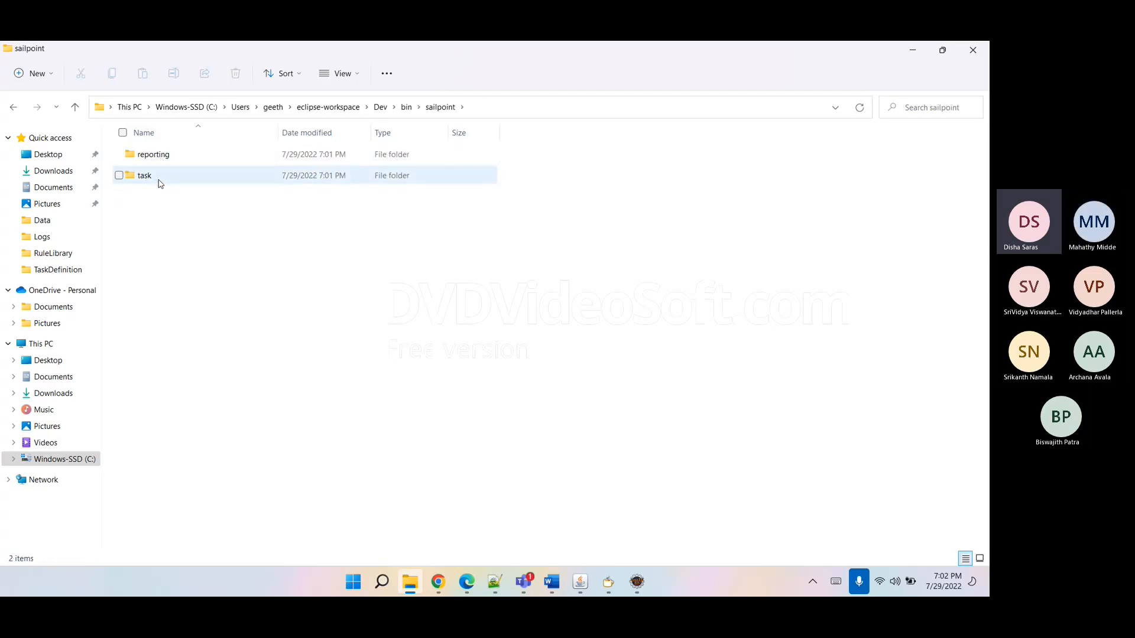
left_click(157, 176)
double_click(157, 176)
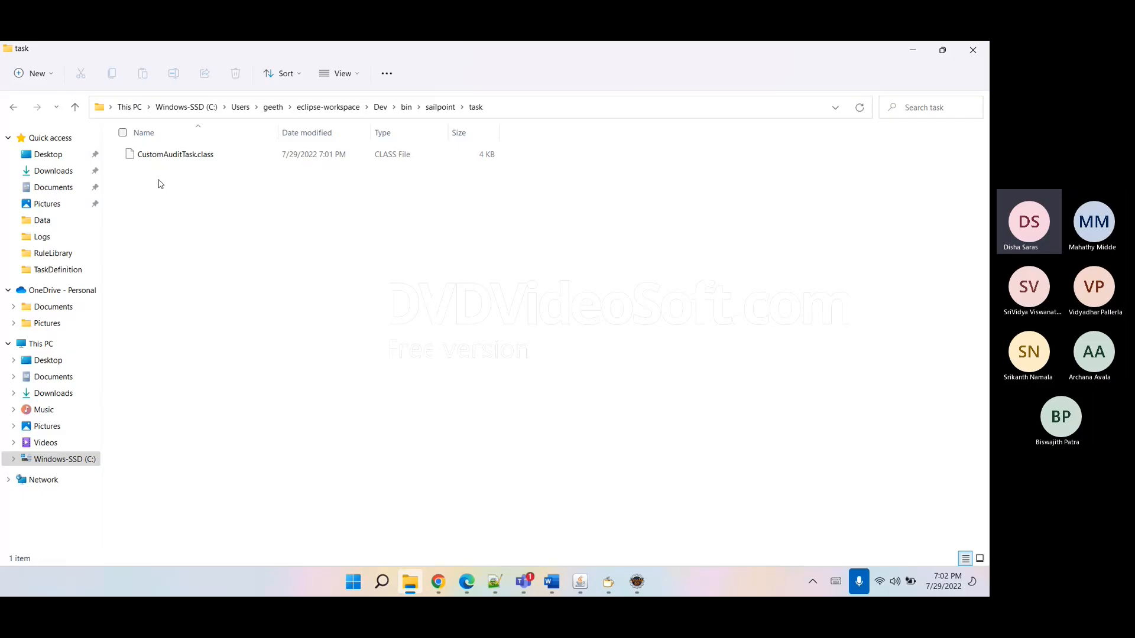
- Copy the compiled CustomAuditTask.class file from the project's bin\sailpoint\task folder
left_click(190, 156)
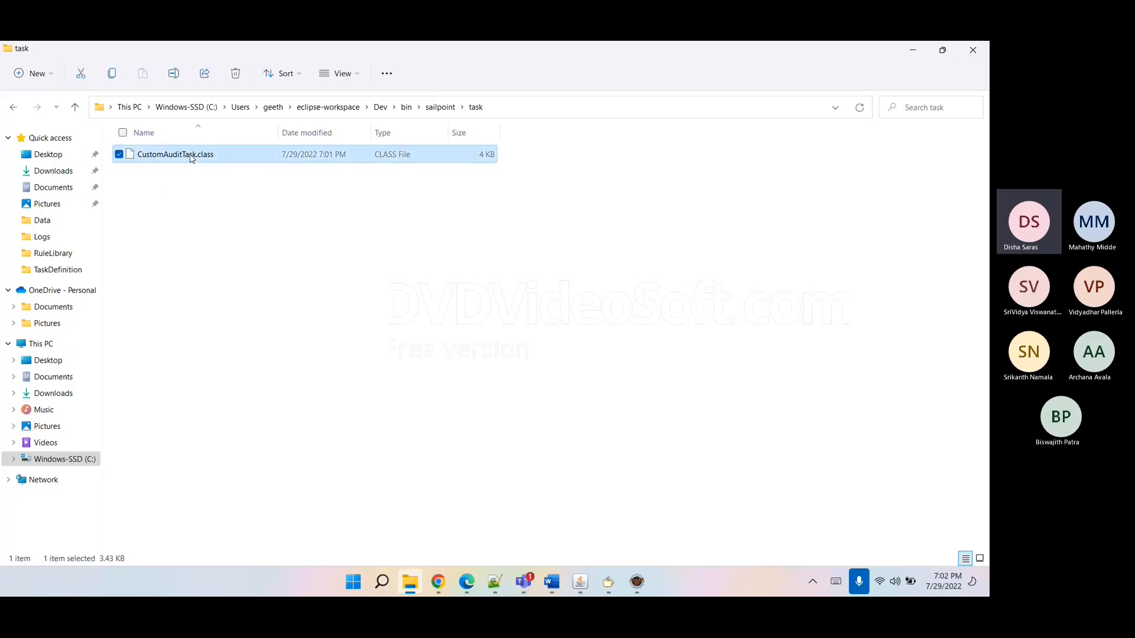
right_click(190, 155)
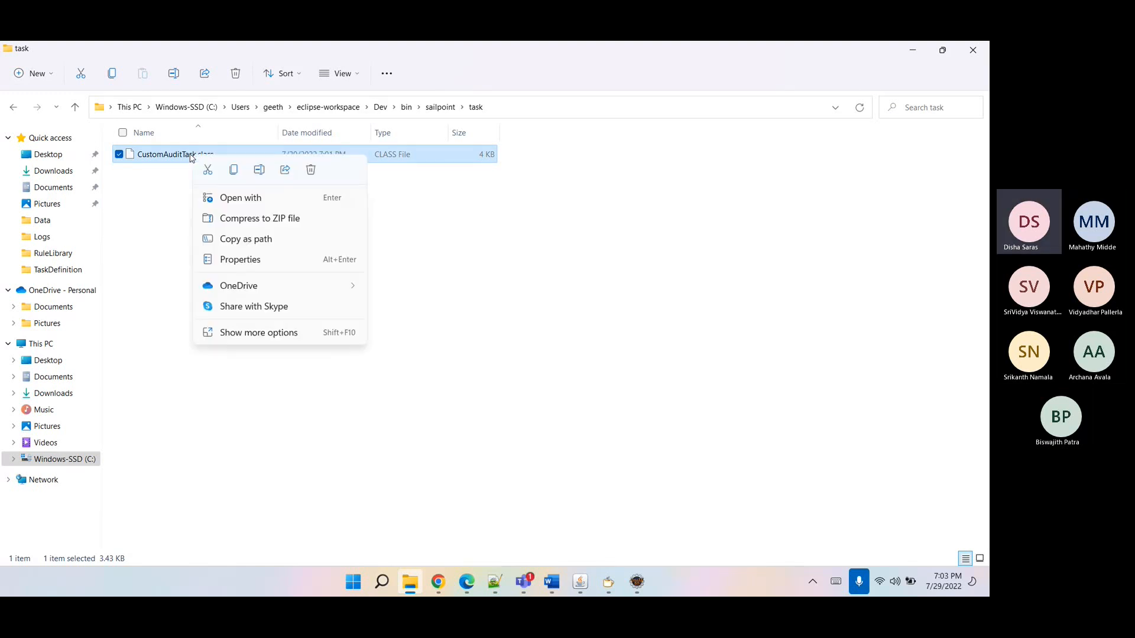
left_click(416, 582)
left_click(416, 582)
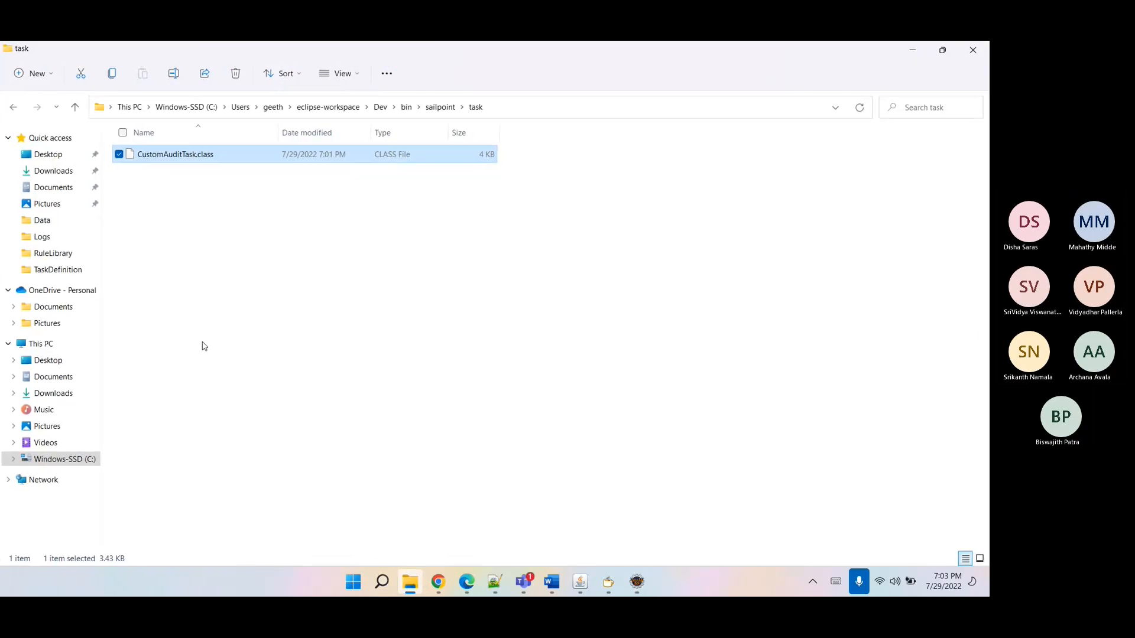
right_click(260, 154)
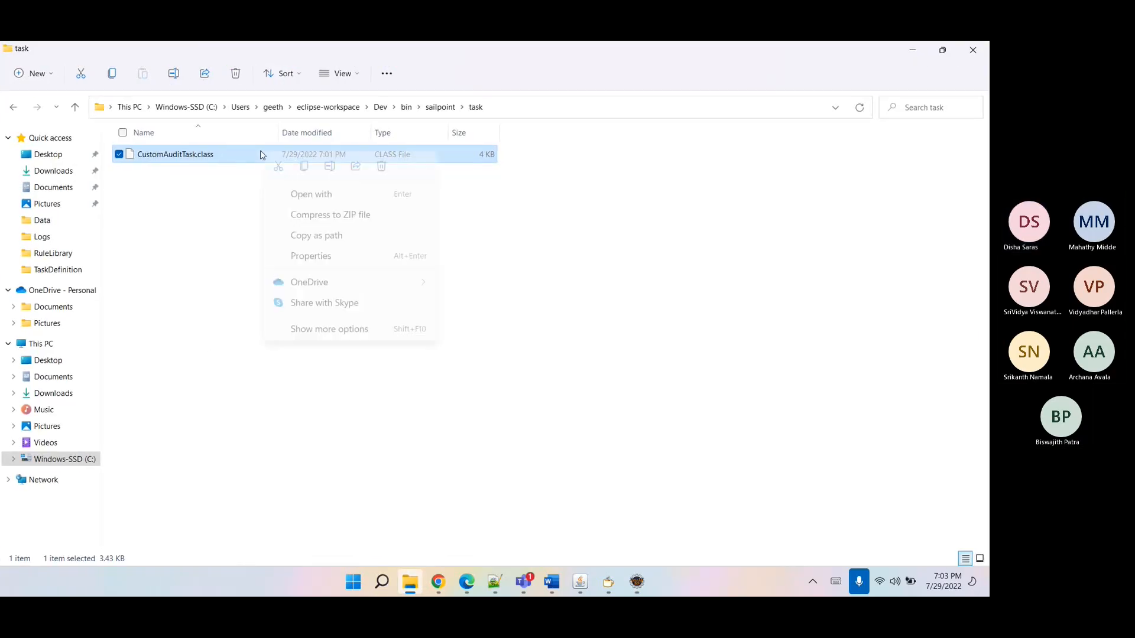
left_click(304, 168)
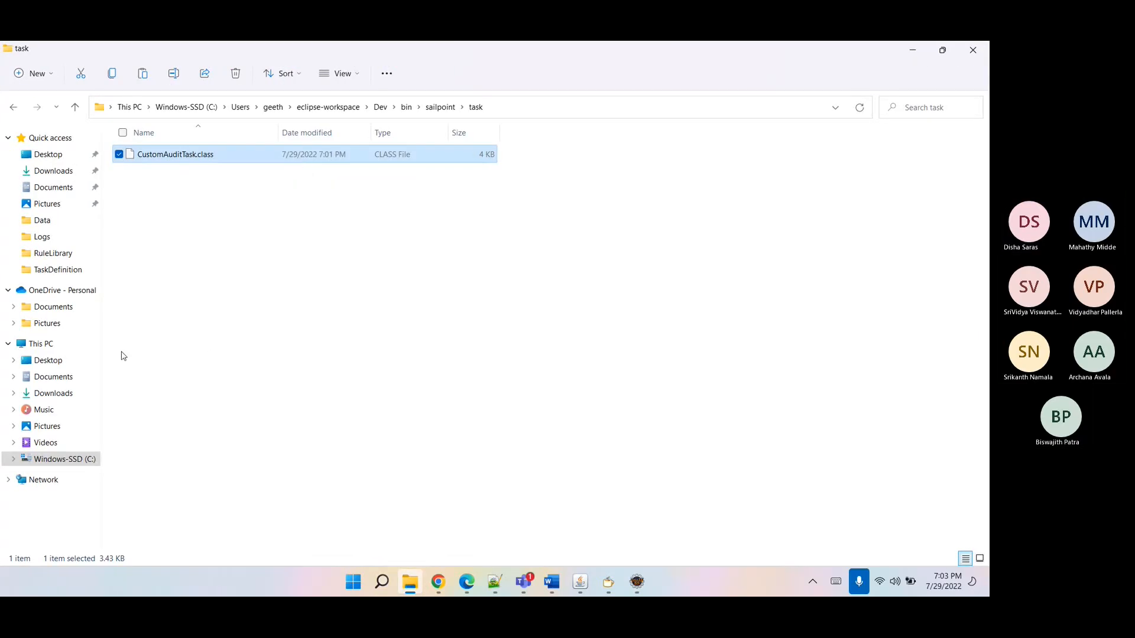
- Browse on drive C: to the Tomcat 9.0.52 folder webapps\identityiq\WEB-INF\classes
left_click(59, 460)
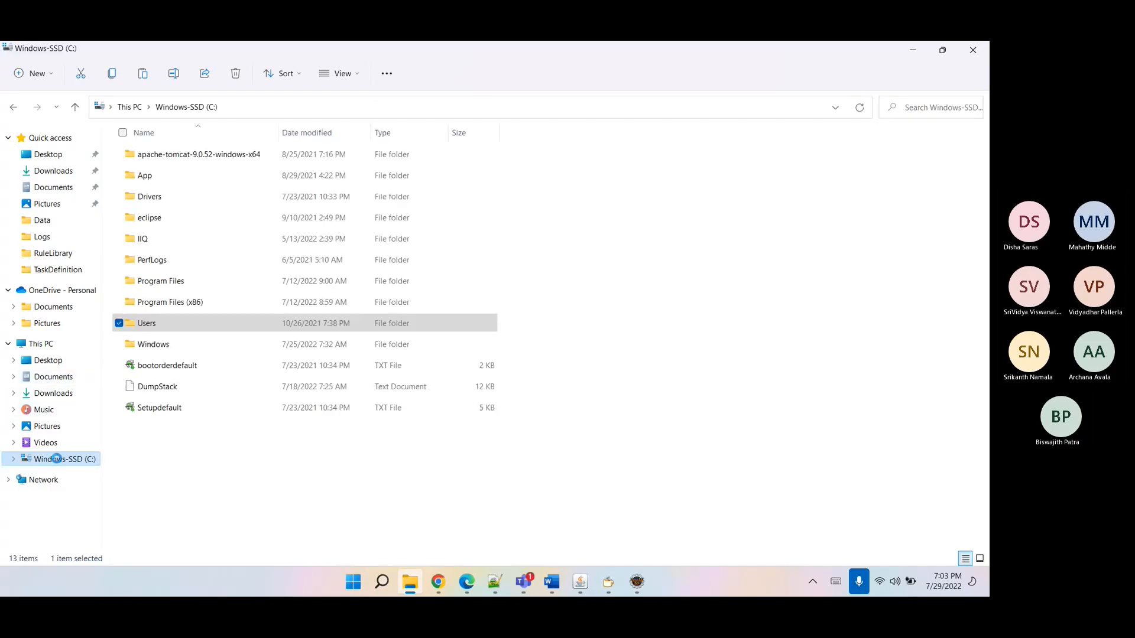
double_click(185, 155)
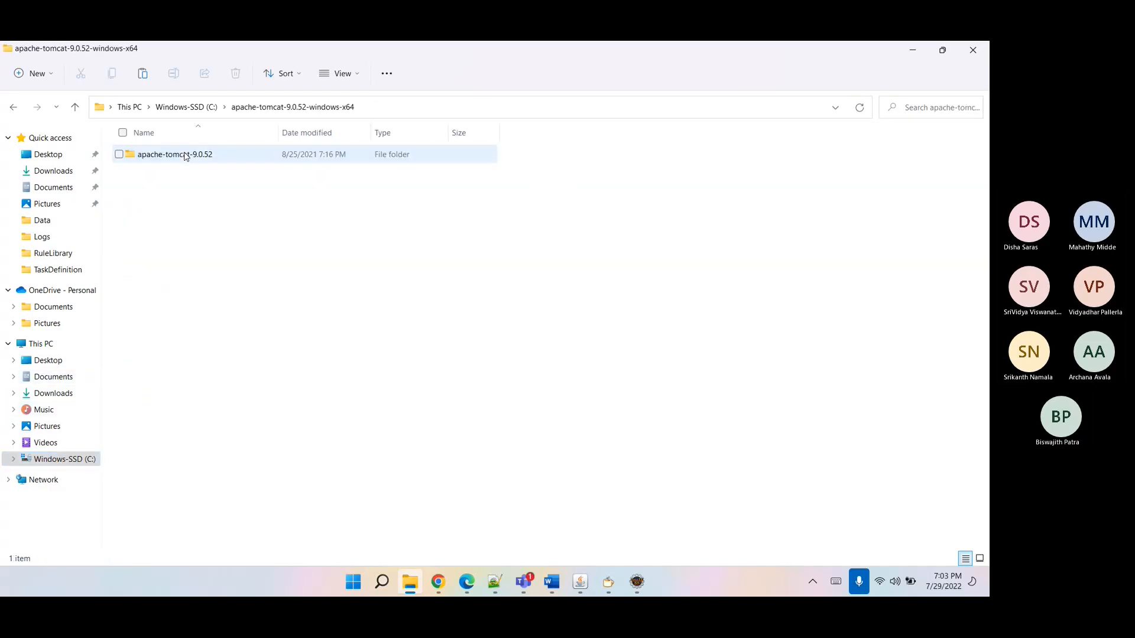
left_click(185, 155)
double_click(185, 154)
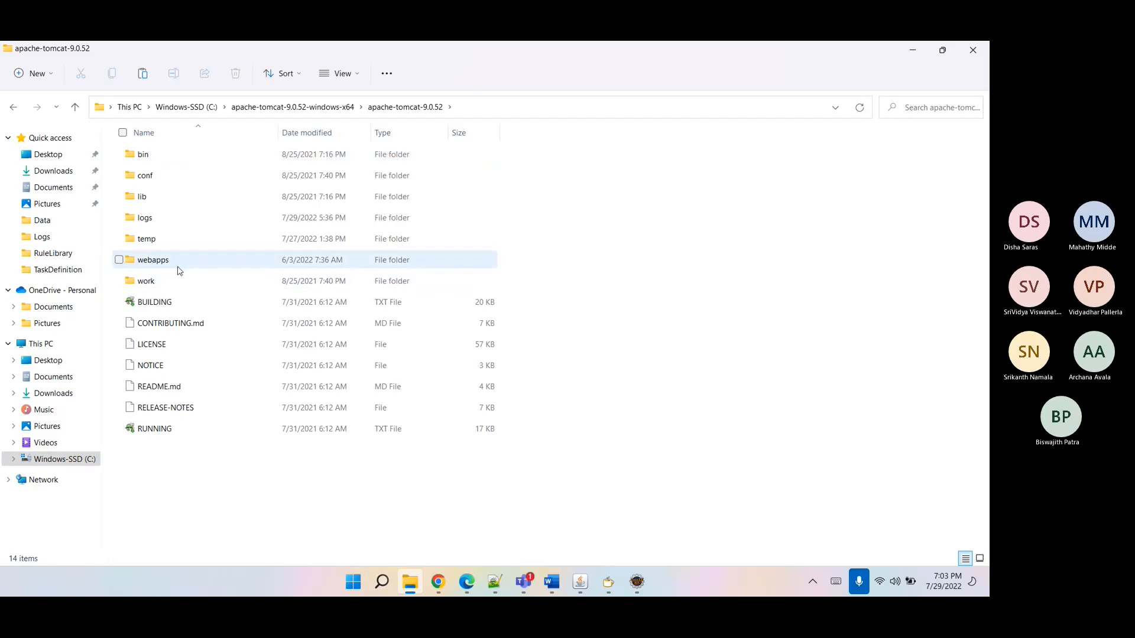
left_click(180, 269)
double_click(179, 269)
double_click(179, 261)
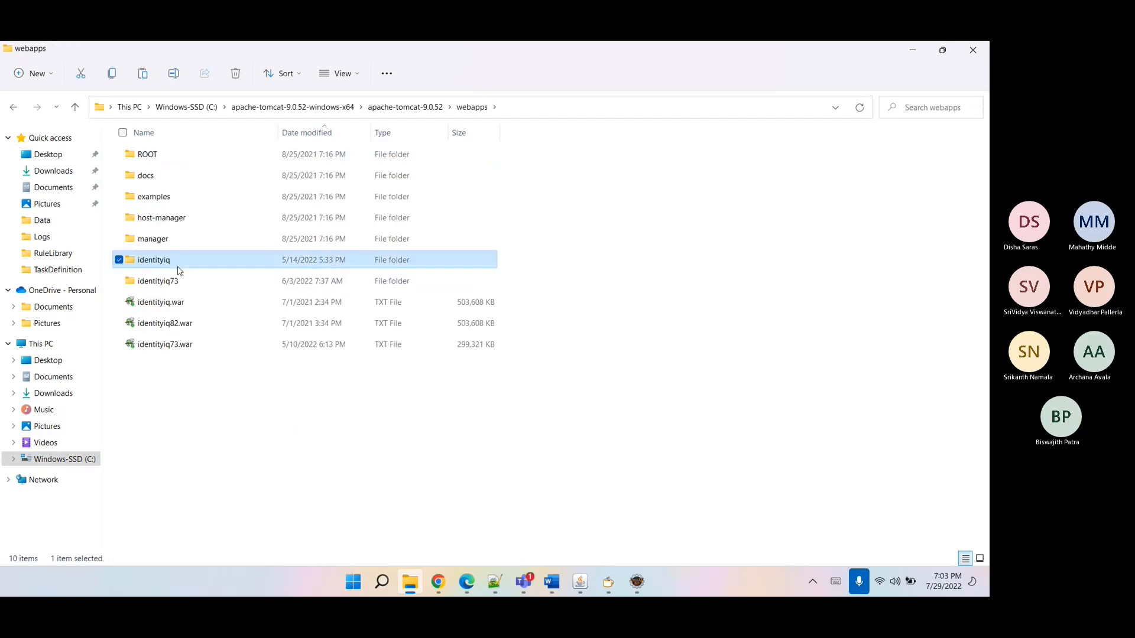
key("w")
key("Return")
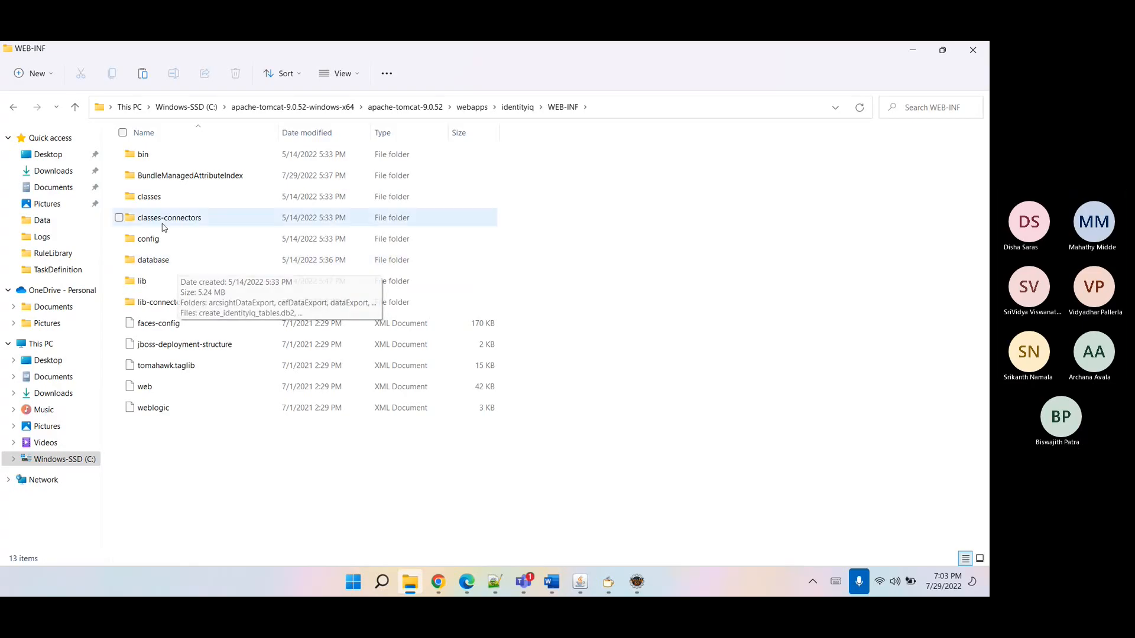
double_click(155, 205)
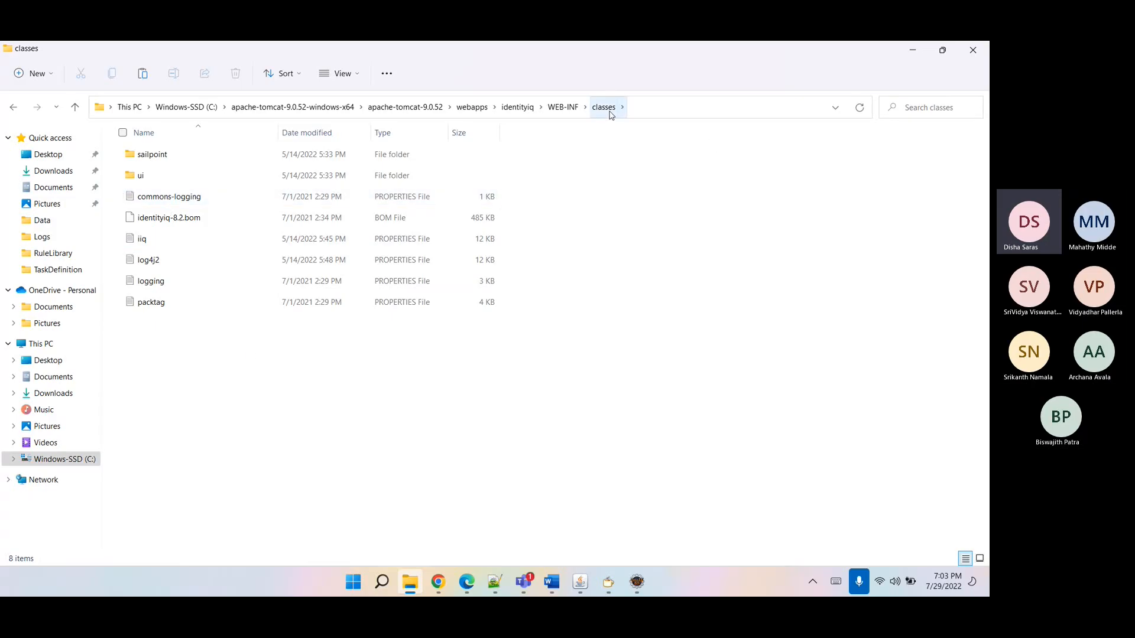
- Switch to Eclipse, dismiss the AuditTest.java properties and check the class name in CustomAuditTask.java, with a look at Chrome's task definitions
left_click(636, 582)
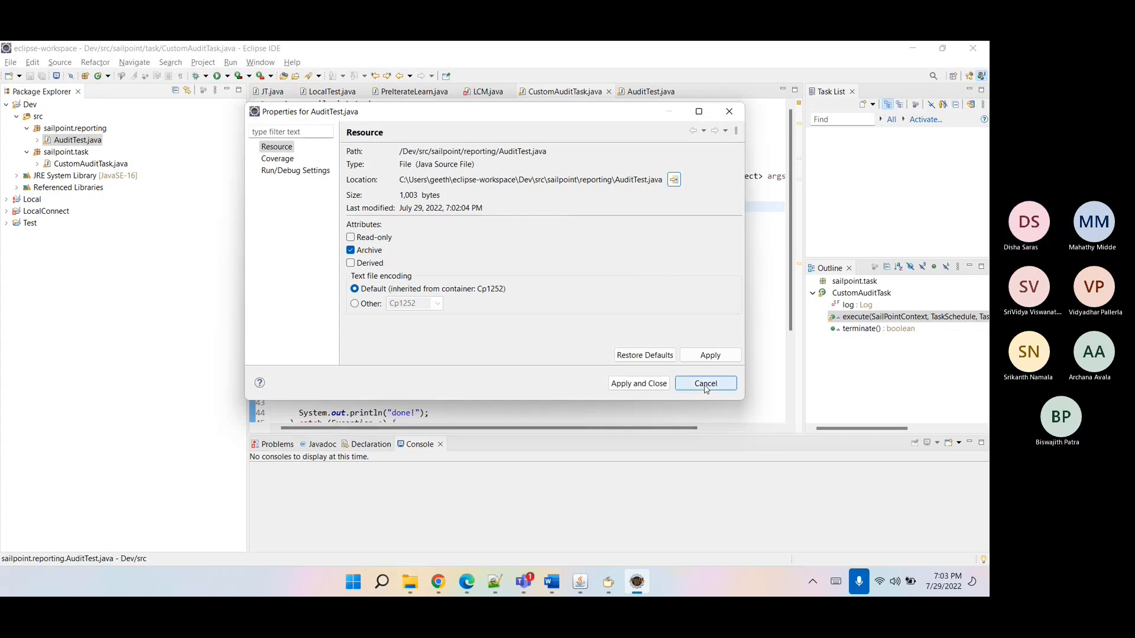
left_click(704, 384)
left_click(705, 385)
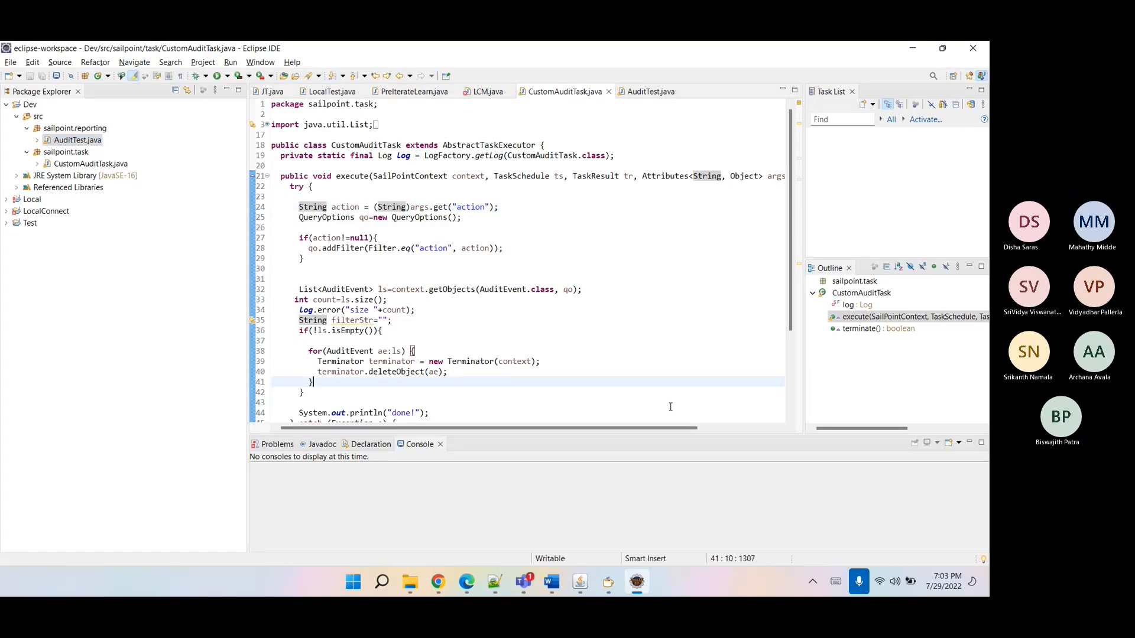
double_click(349, 144)
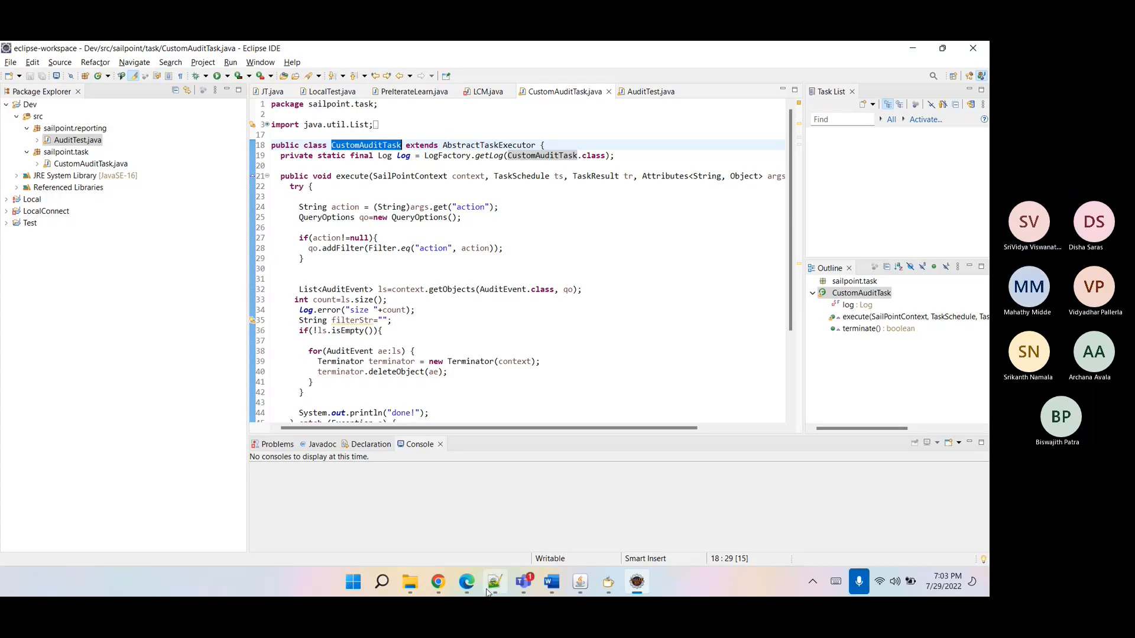
left_click(438, 582)
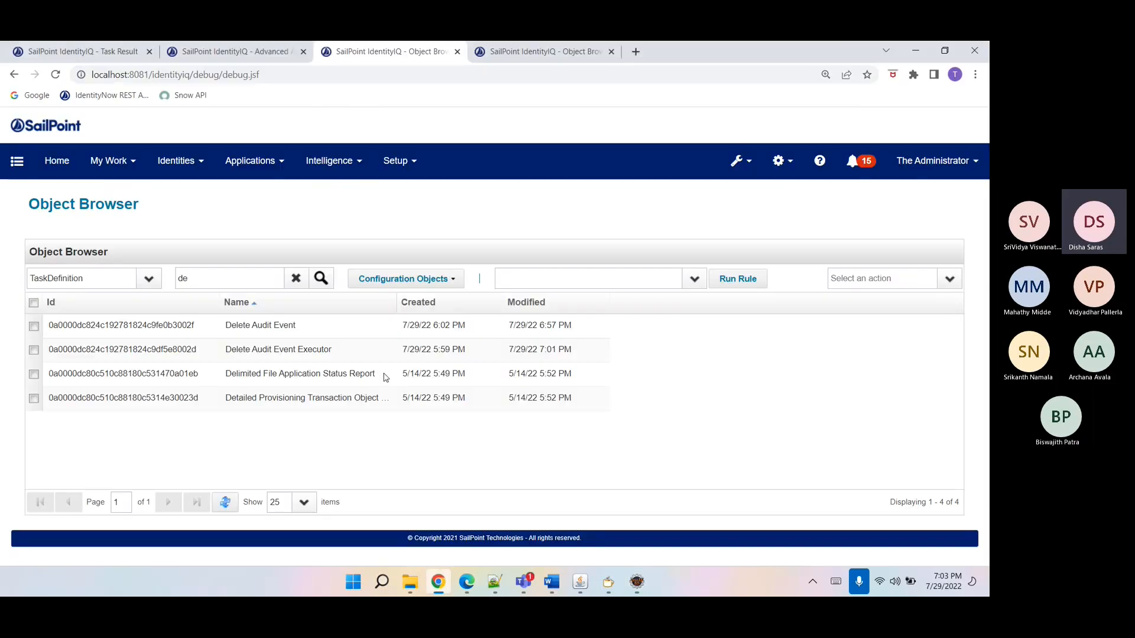
- Back in File Explorer, create a folder named task inside classes\sailpoint and paste CustomAuditTask.class into it
left_click(410, 582)
double_click(147, 154)
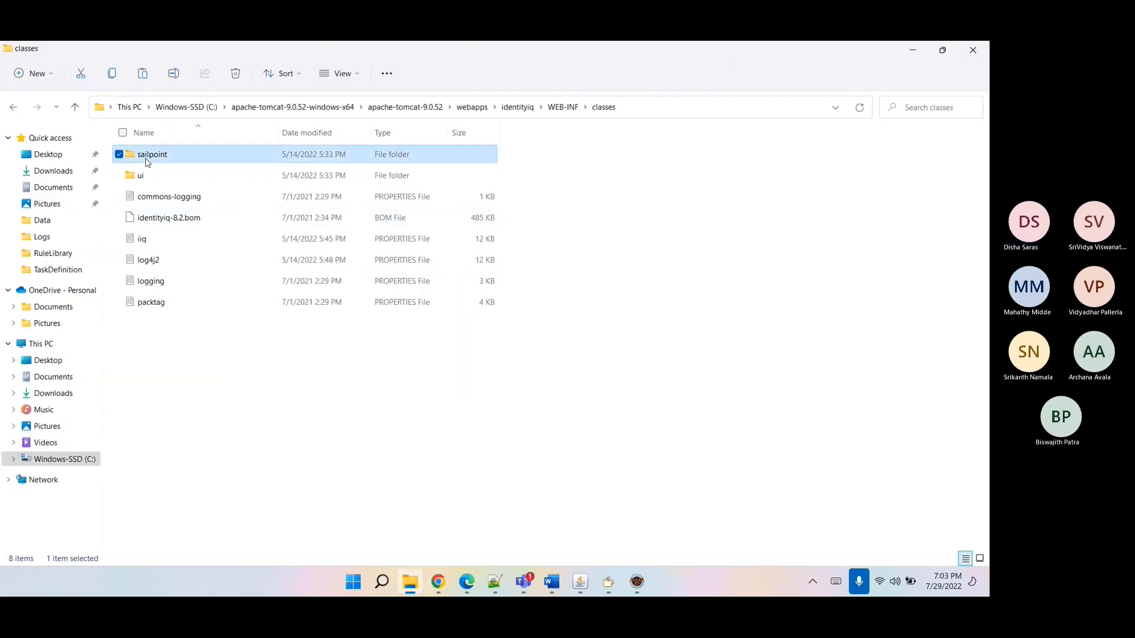
right_click(205, 254)
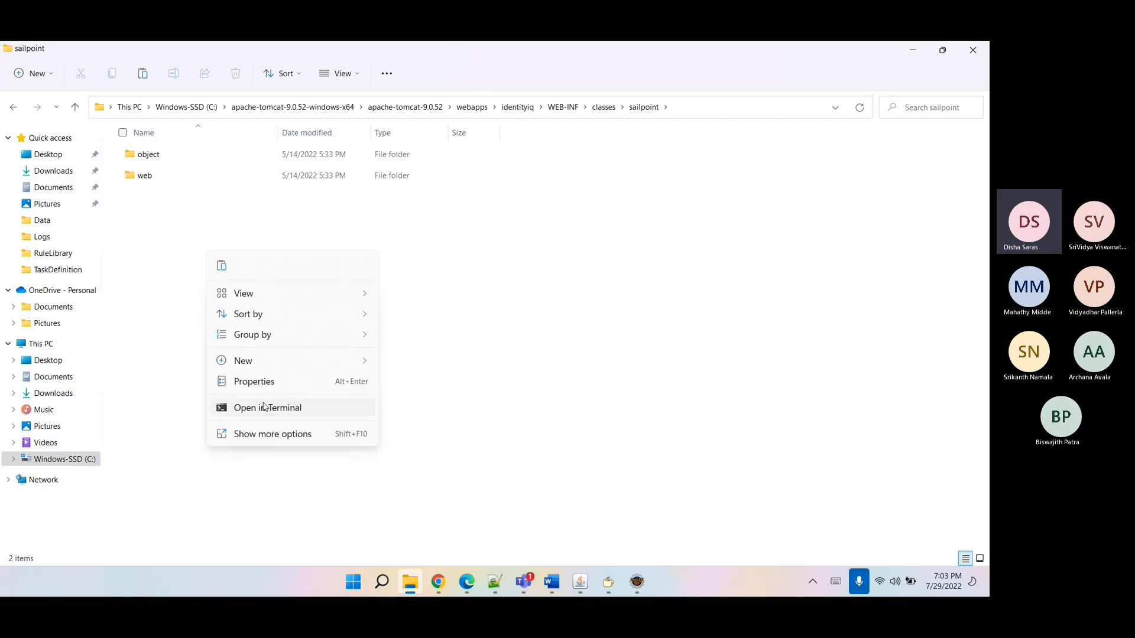
mouse_move(248, 361)
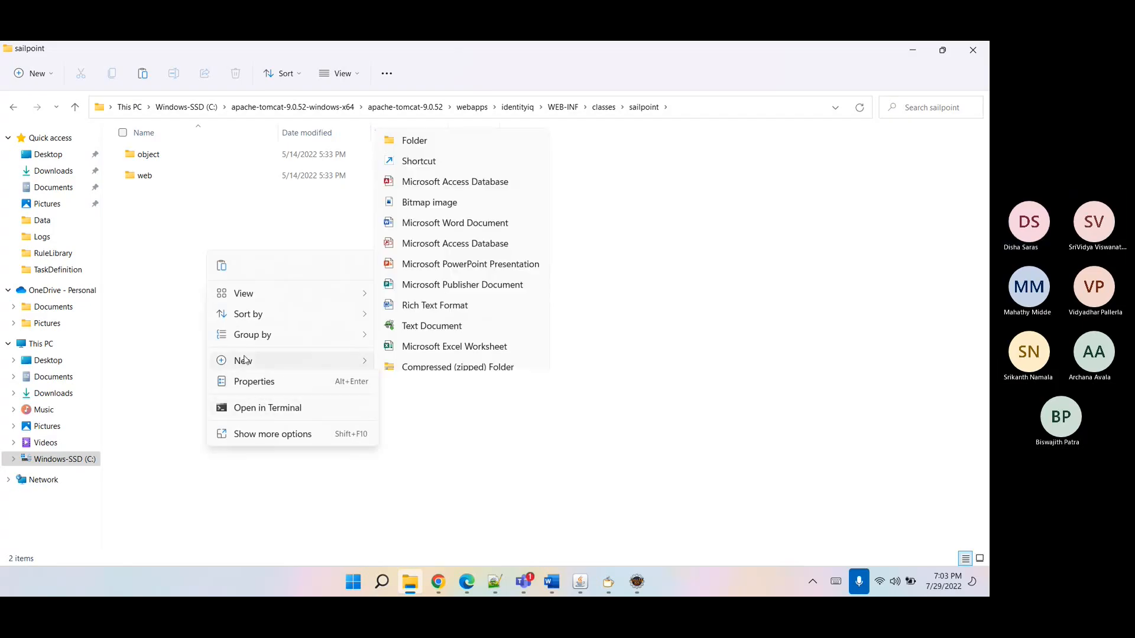
left_click(408, 133)
type("task")
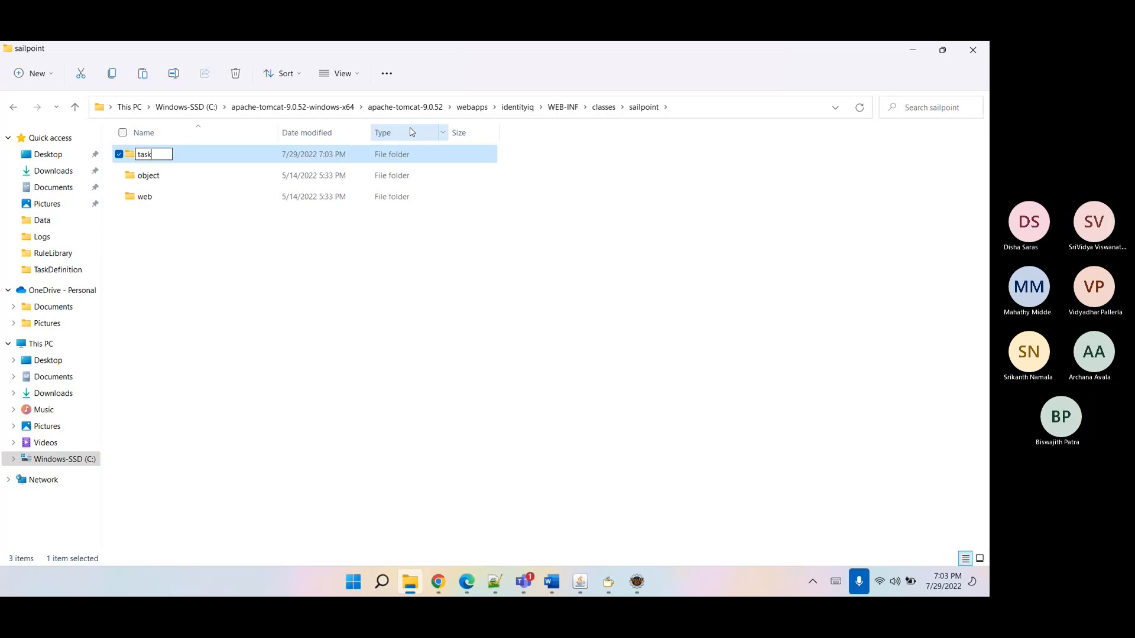
key("Return")
key("Return")
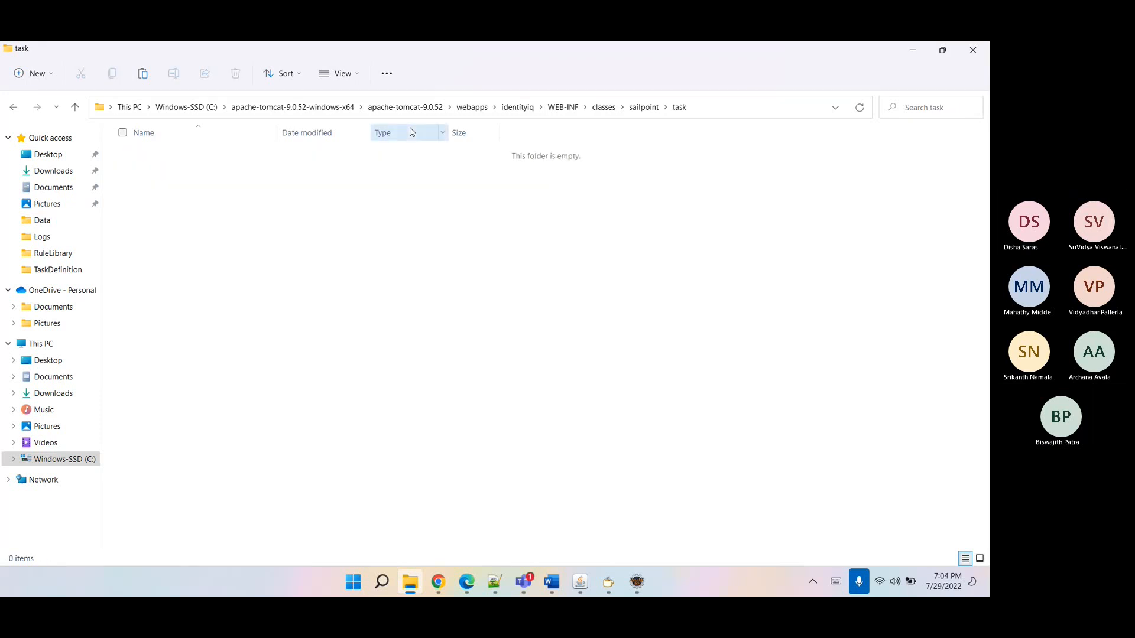
key("ctrl+v")
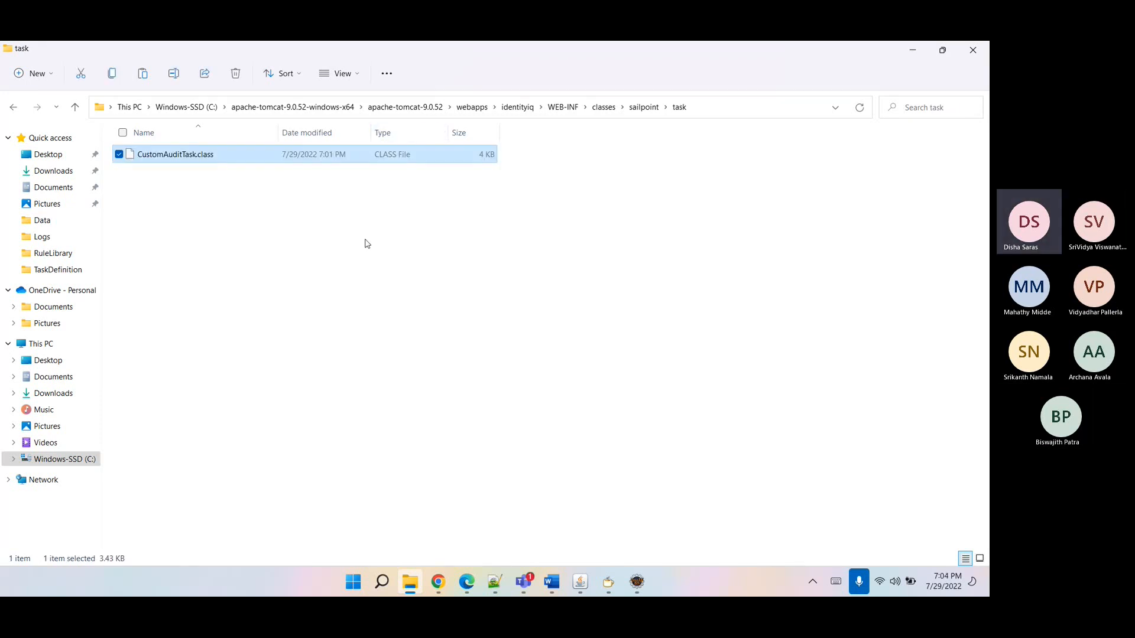
left_click(367, 243)
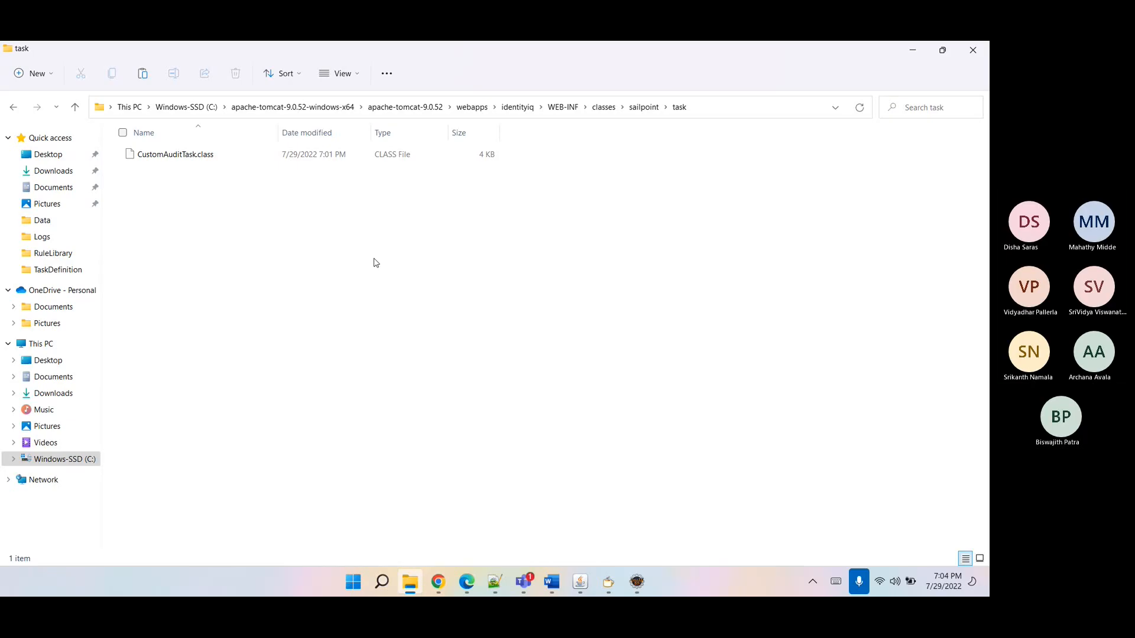
- Go up to the apache-tomcat-9.0.52 folder, switch to Chrome and close every tab except the Task Result one
left_click(413, 109)
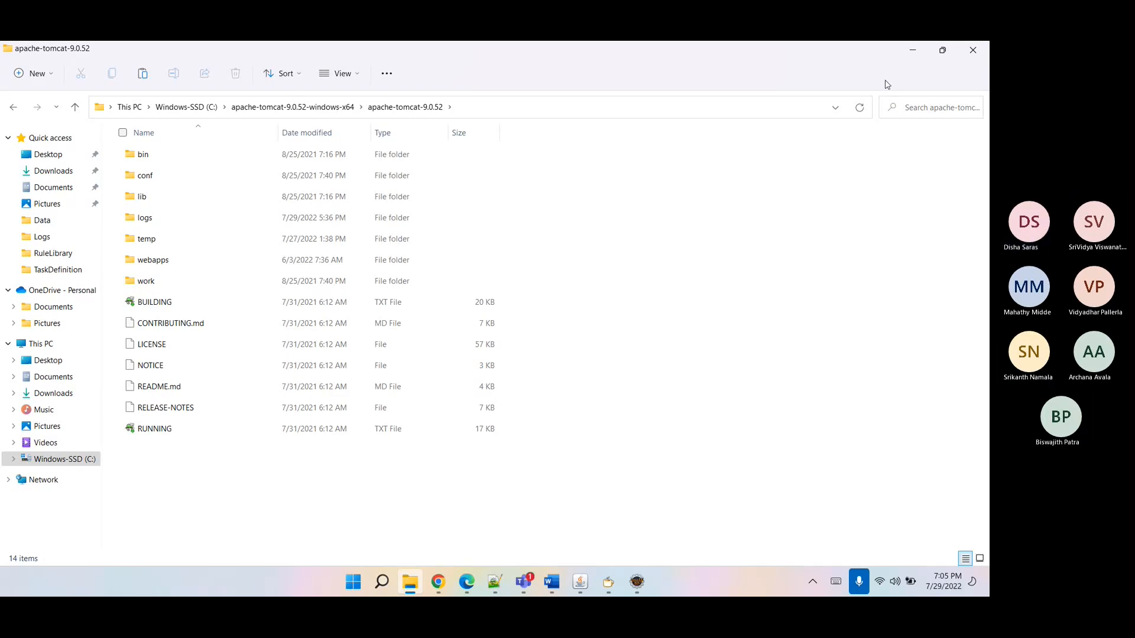
left_click(912, 51)
left_click_drag(390, 497, 277, 540)
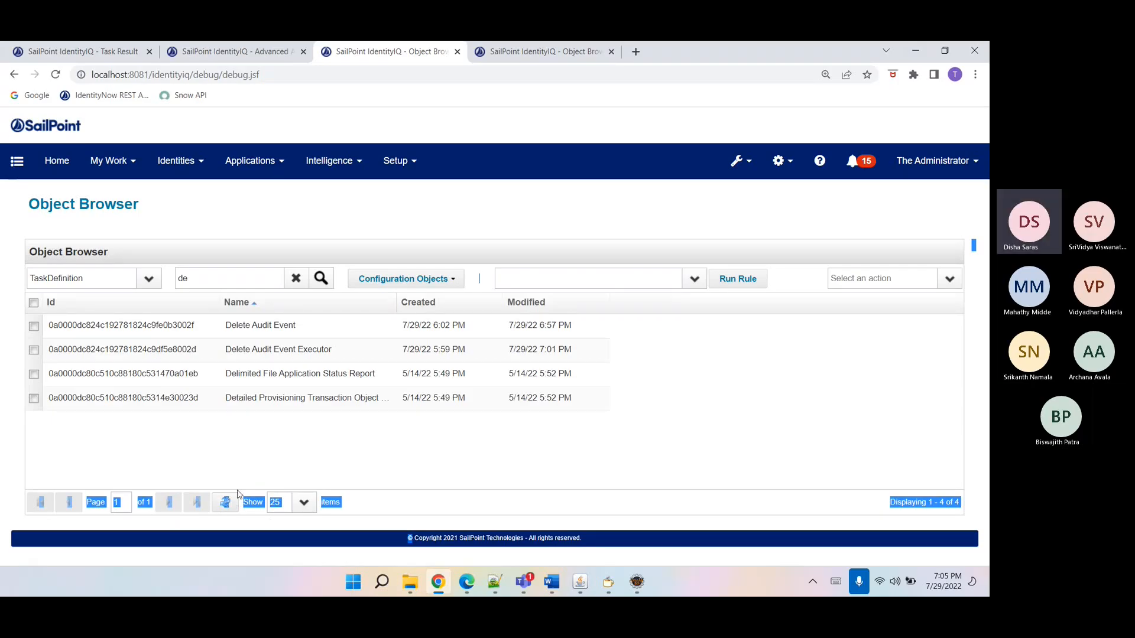
double_click(498, 525)
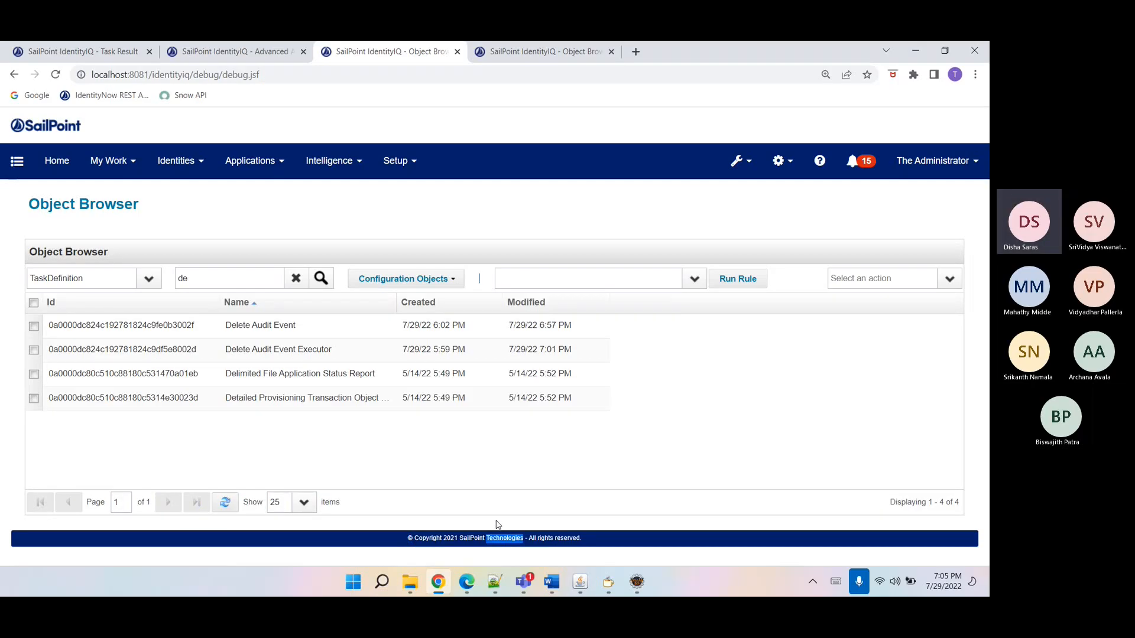
left_click(59, 172)
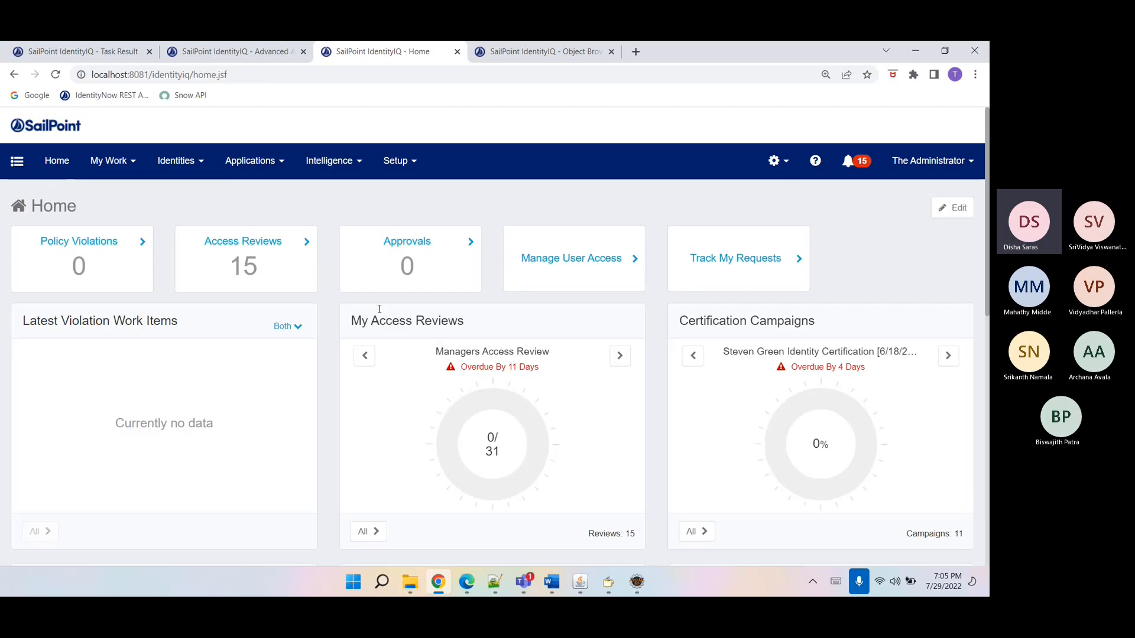
left_click(457, 51)
left_click(457, 52)
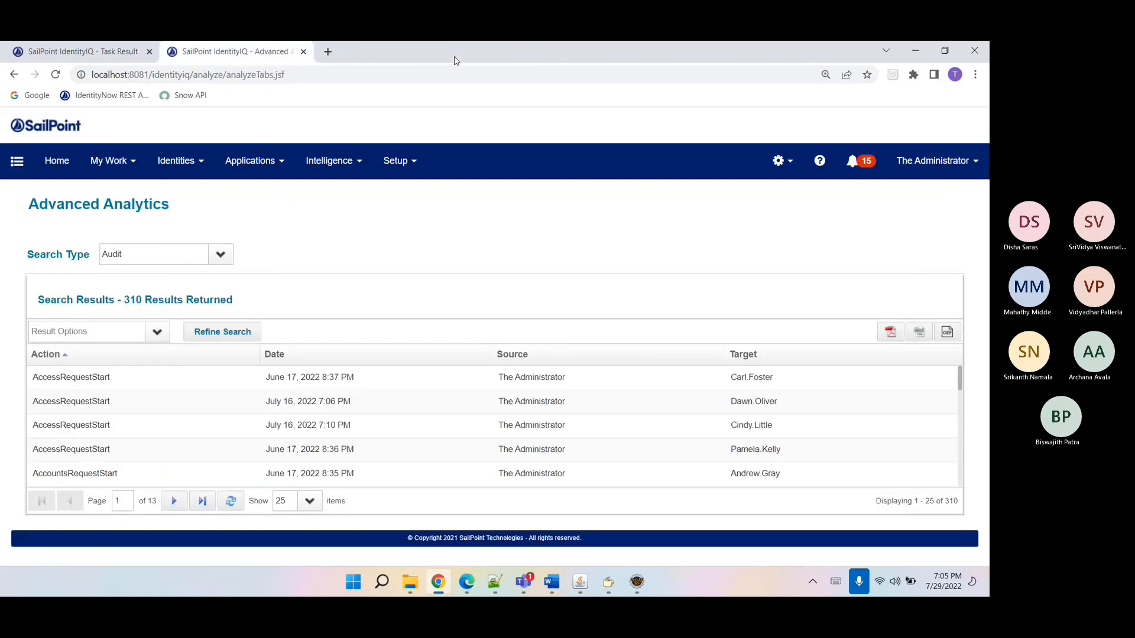
left_click(303, 52)
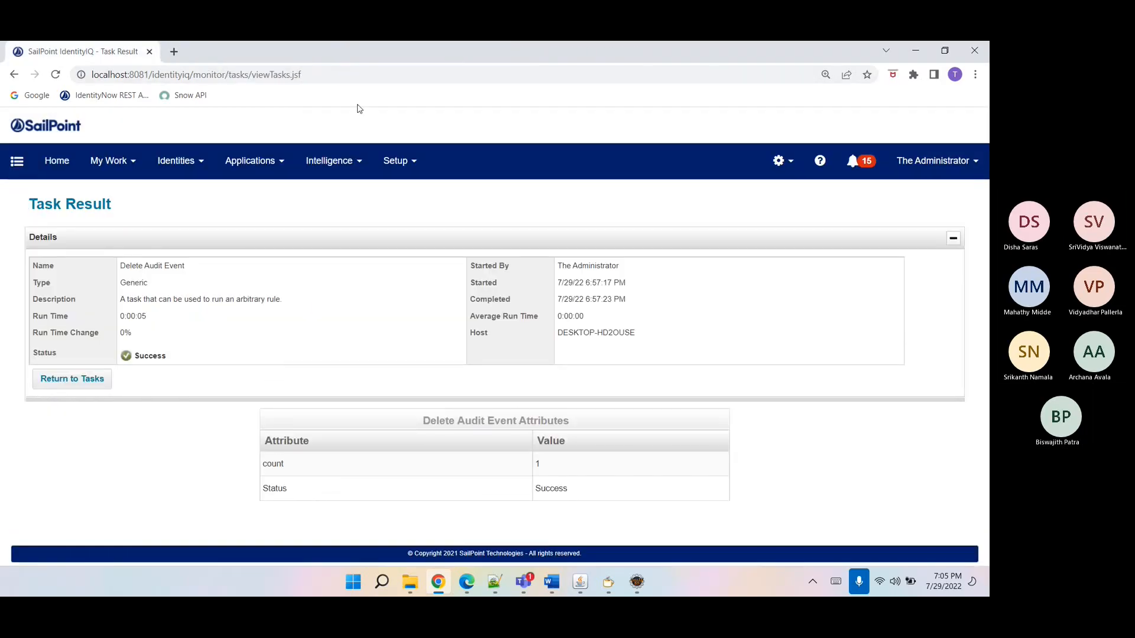
- Open IdentityIQ's Reports page and show the full list of available report templates
left_click(408, 169)
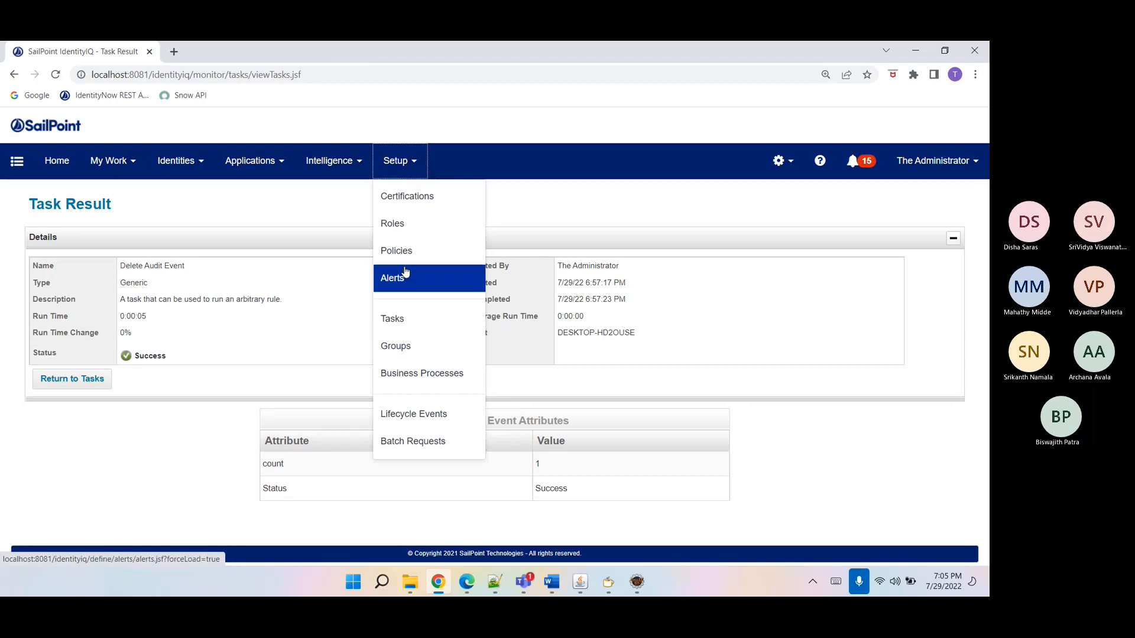
left_click(343, 165)
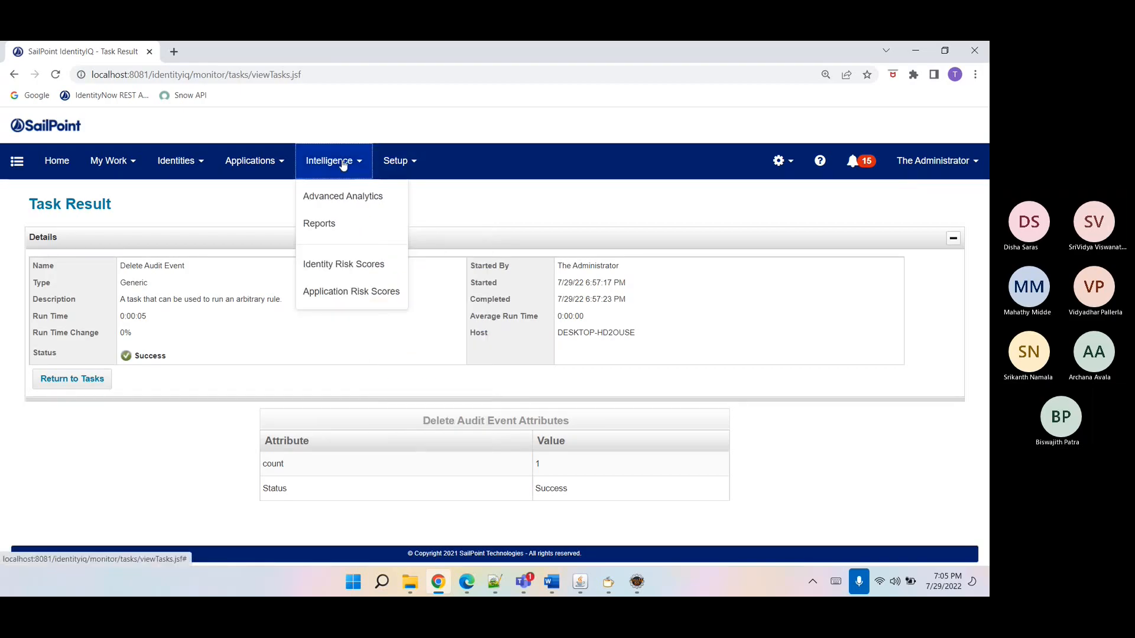
left_click(338, 222)
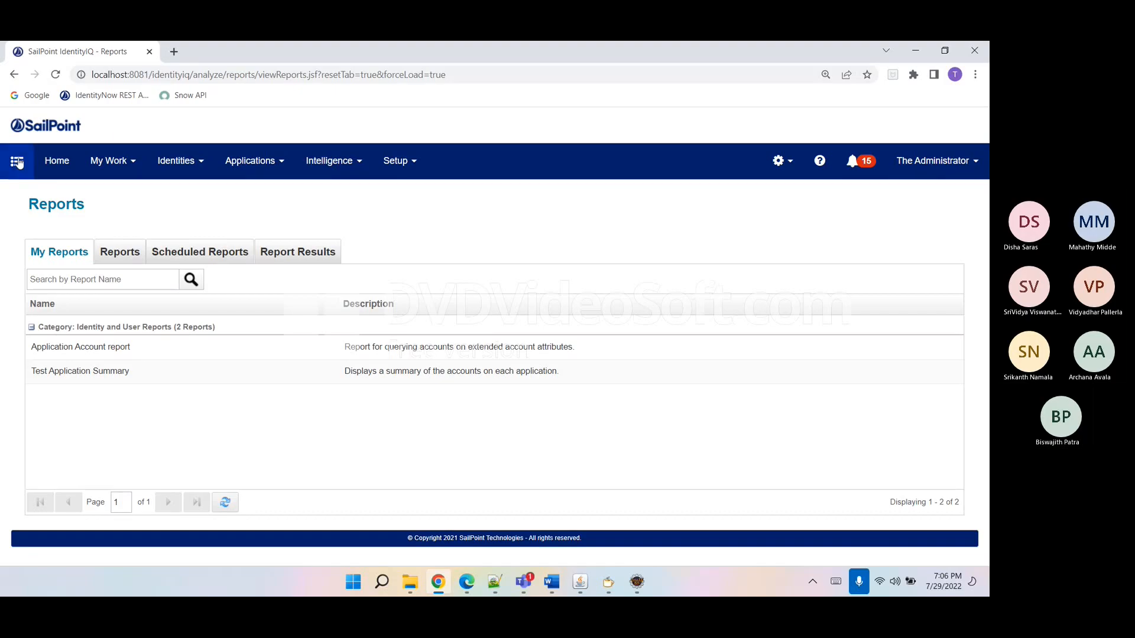
left_click(110, 258)
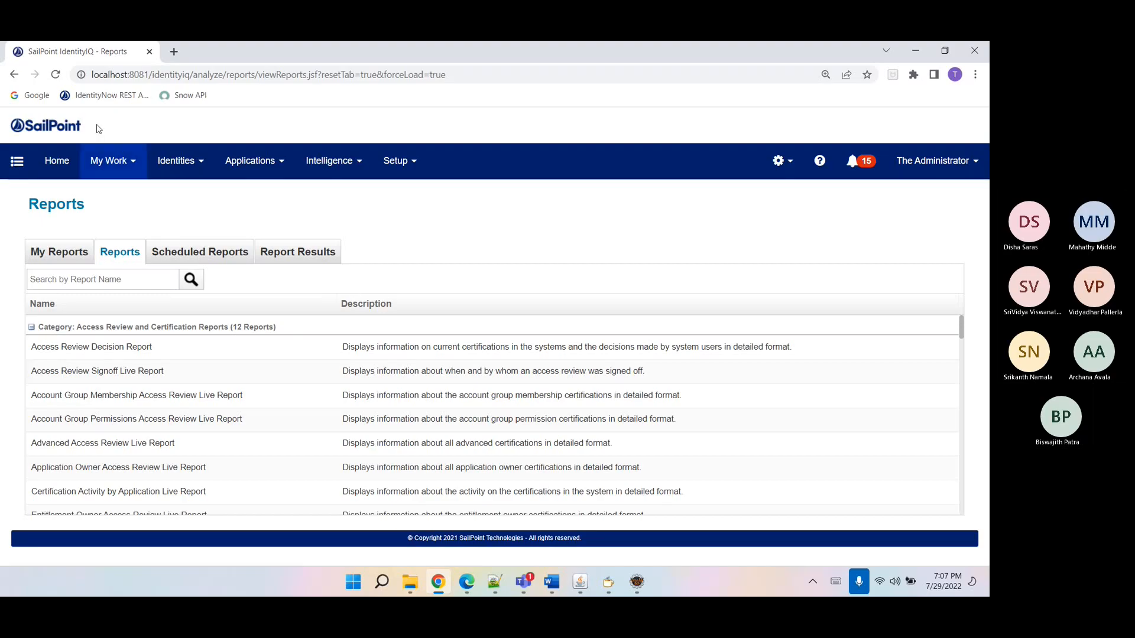
- Duplicate the Reports tab and load localhost:8081/identityiq/debug in the copy
right_click(98, 62)
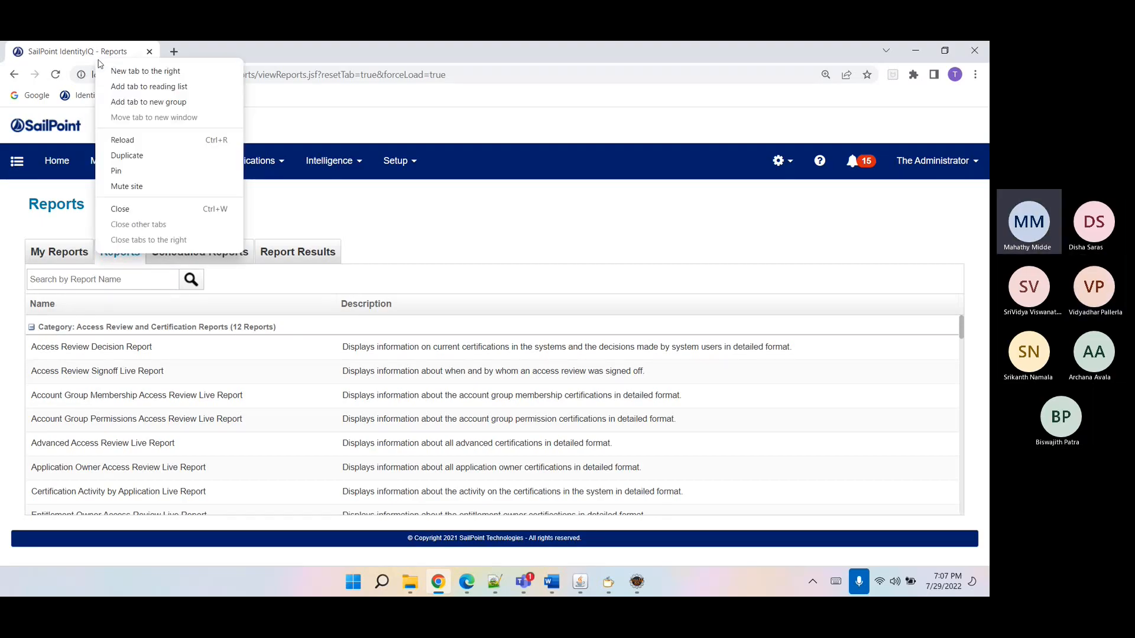
left_click(142, 154)
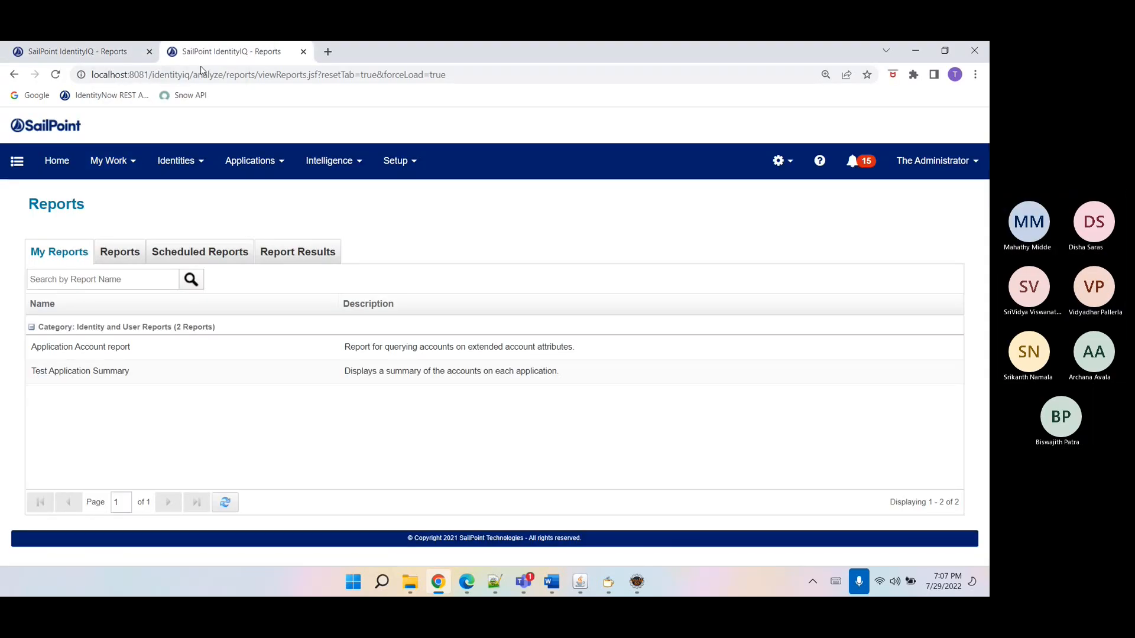
left_click_drag(197, 74, 456, 146)
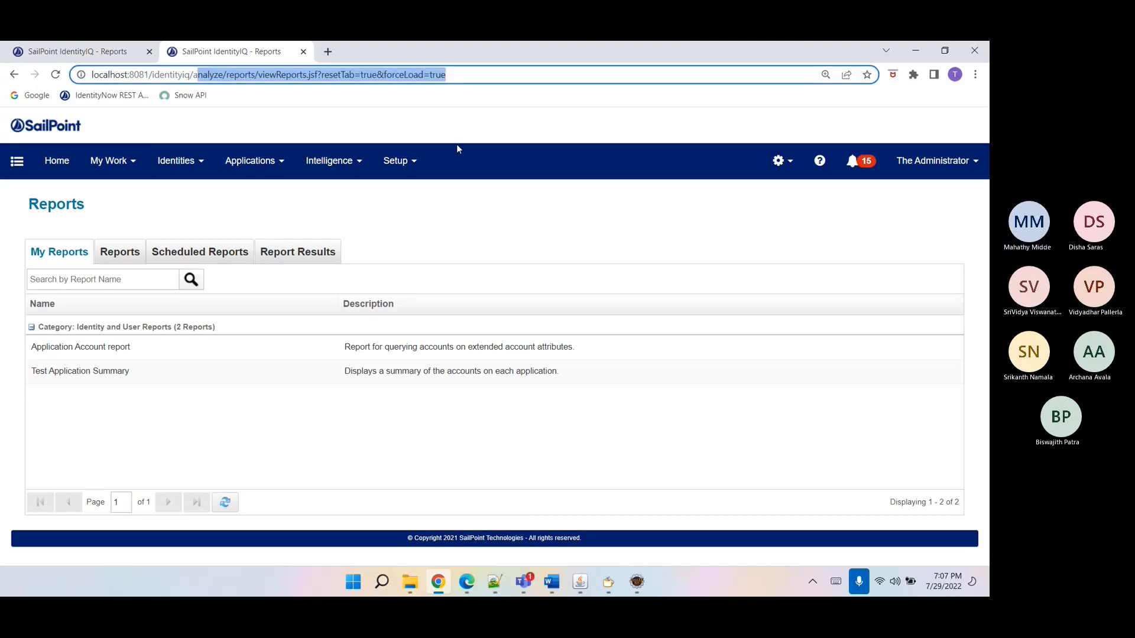
key("BackSpace")
type("debug")
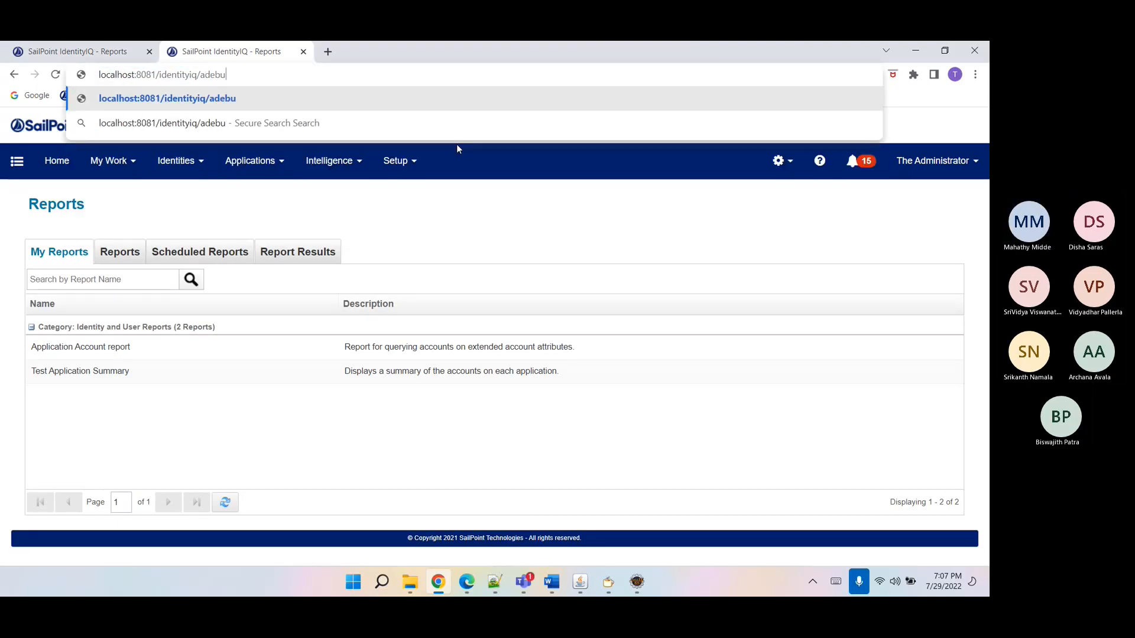
key("BackSpace")
key("BackSpace")
key("BackSpace")
key("BackSpace")
key("BackSpace")
key("BackSpace")
left_click(456, 147)
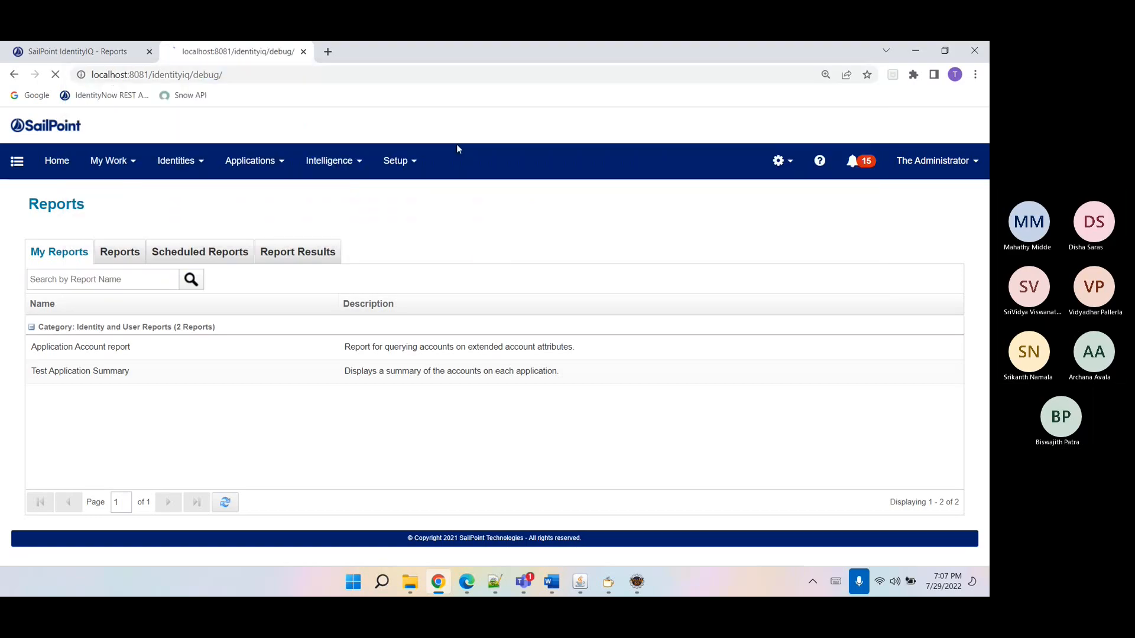
- List the TaskDefinition objects in the Object Browser and open the Access Request Status Report definition
type("Task")
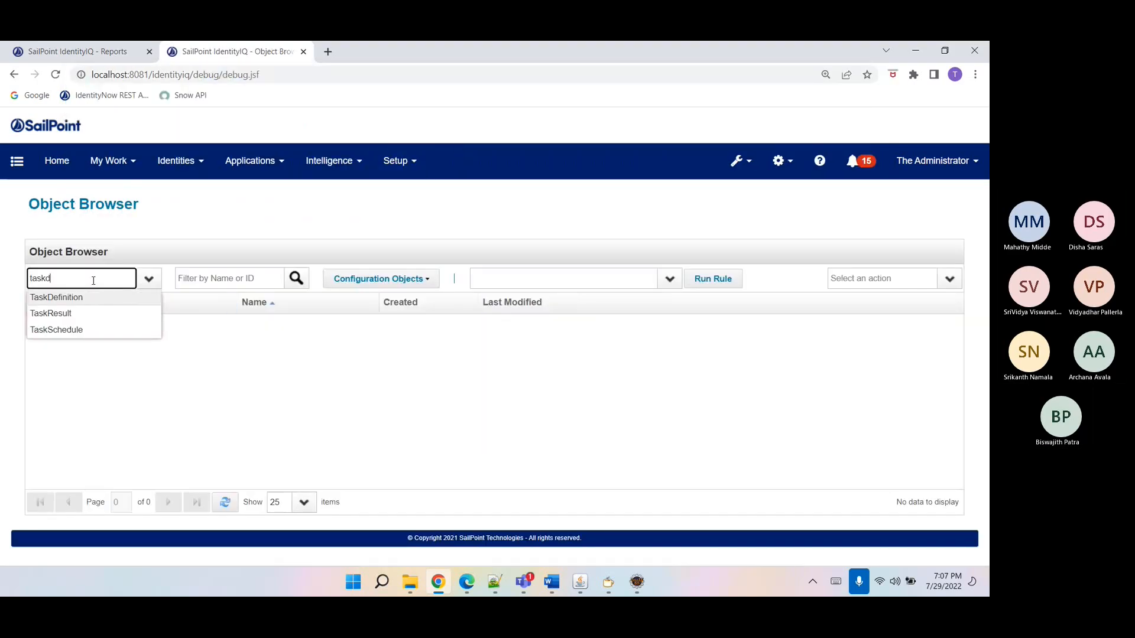
key("Return")
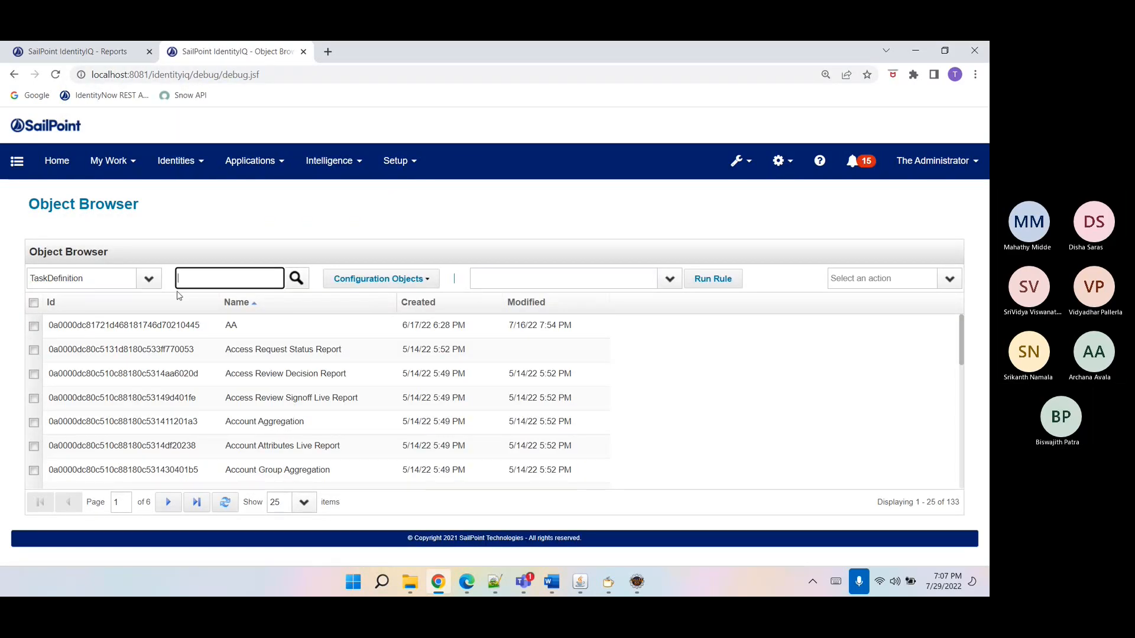
left_click(213, 351)
left_click(310, 335)
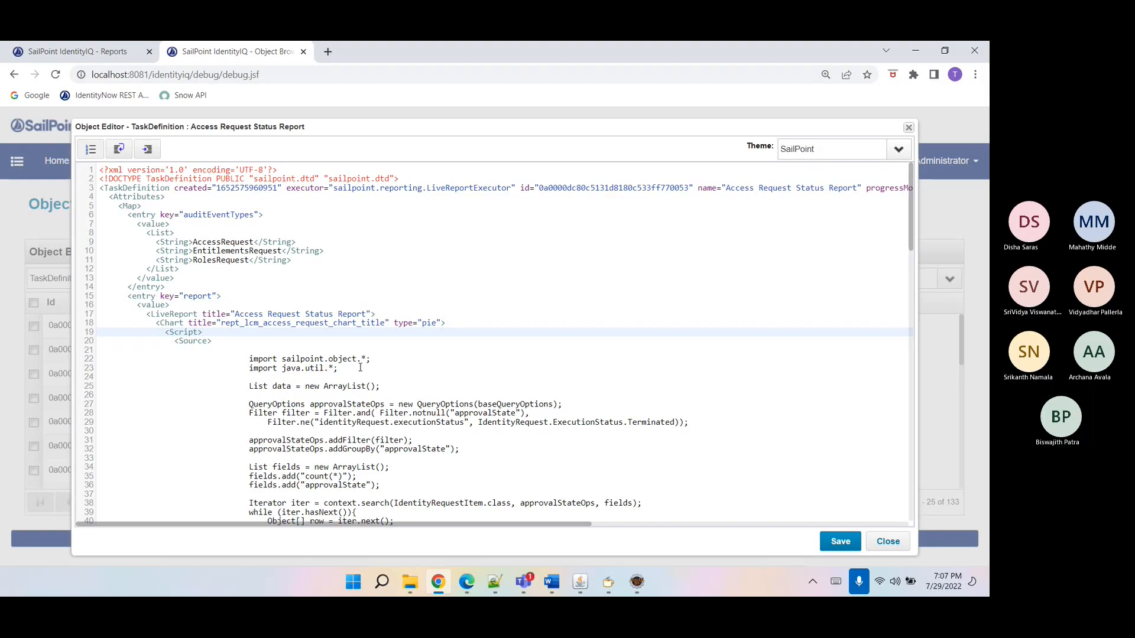
- Read through the Access Request Status Report XML down to its DataSource element and report columns, and close the editor
key("Down")
key("Down")
key("Down")
key("Down")
key("Down")
key("Down")
key("Down")
key("Down")
key("Down")
key("Down")
key("Down")
key("Down")
key("Down")
key("Down")
key("Down")
key("Down")
key("Down")
key("Down")
key("Down")
key("Down")
key("Down")
key("Down")
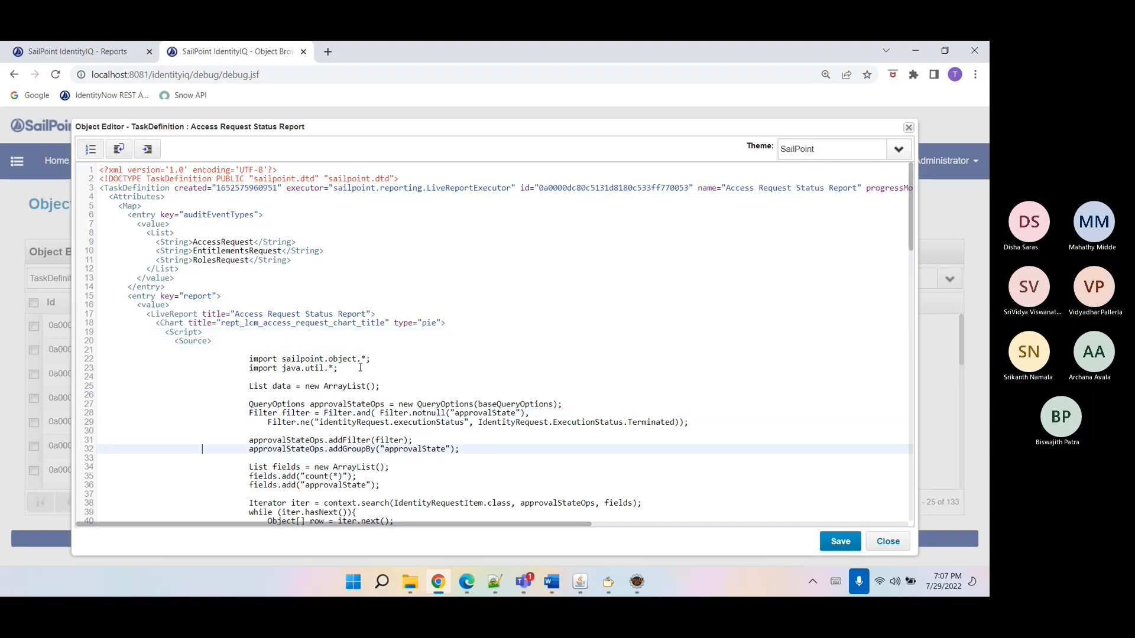
key("Down")
key("Down")
key("Down")
key("Down")
key("Down")
key("Down")
key("Down")
key("Down")
key("Down")
key("Down")
key("Down")
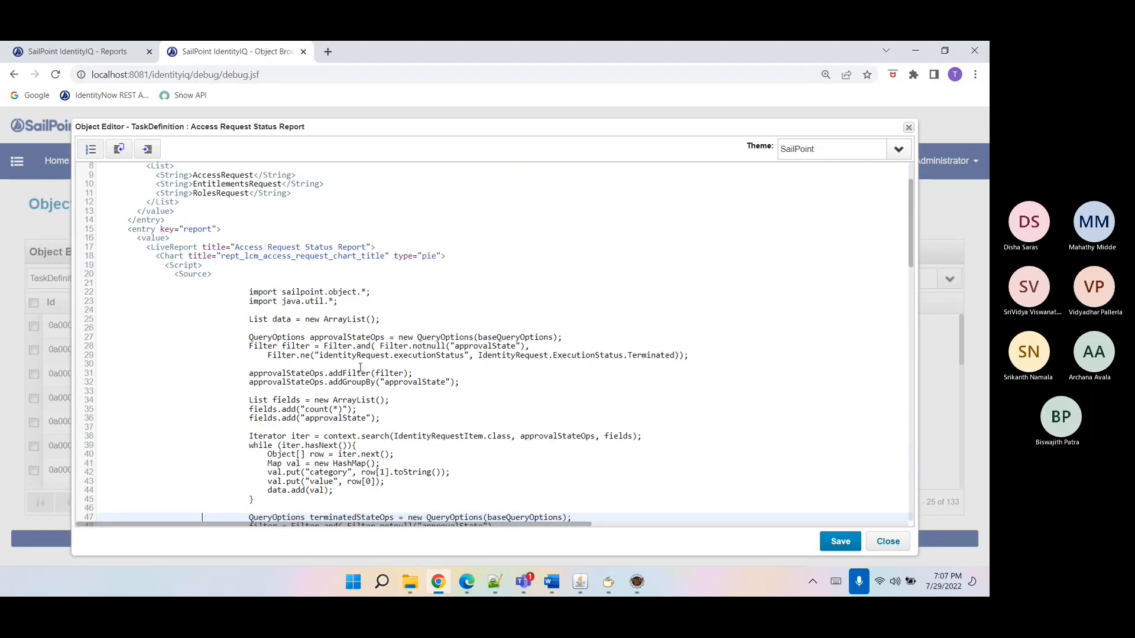
key("Down")
key("Down")
key("Down")
key("Down")
key("Down")
key("Down")
key("Down")
key("Down")
key("Down")
key("Down")
key("Down")
key("Down")
key("Down")
key("Down")
key("Down")
key("Down")
key("Down")
key("Down")
key("Down")
key("Down")
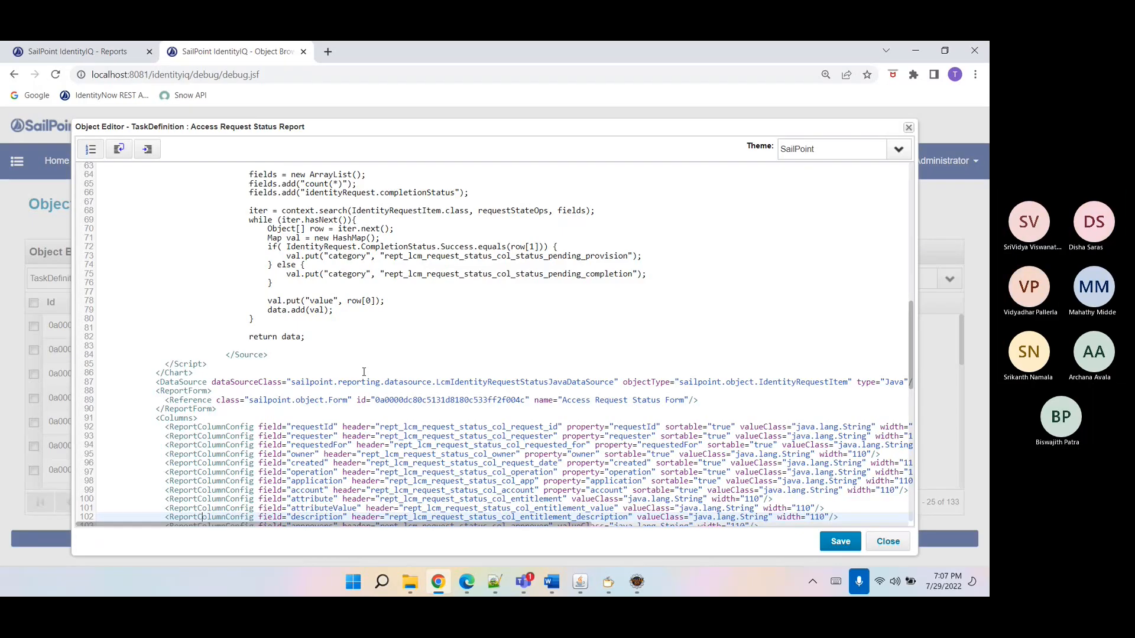
double_click(185, 382)
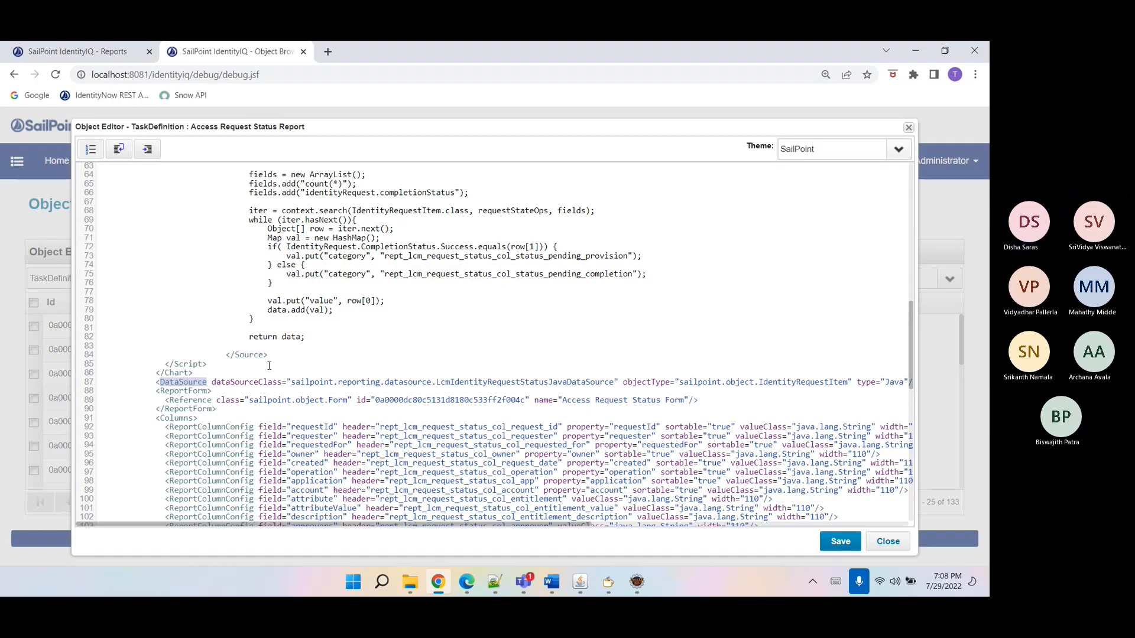
left_click(887, 541)
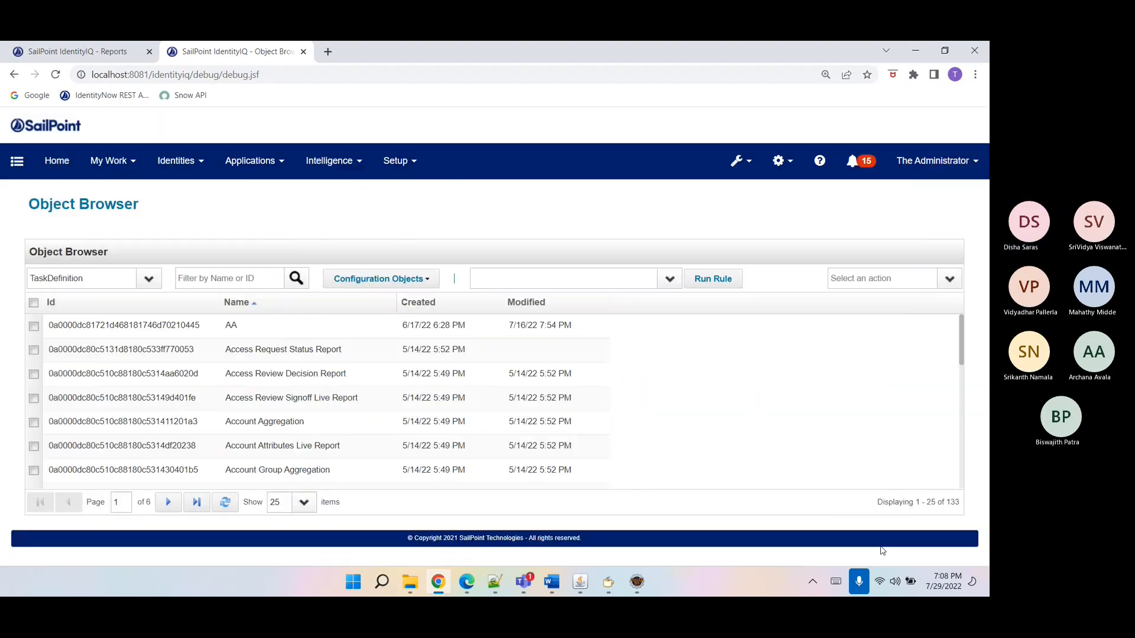
- View the Account Attributes Live Report definition and close it, and open the Application Account by Attribute Report definition
left_click(364, 453)
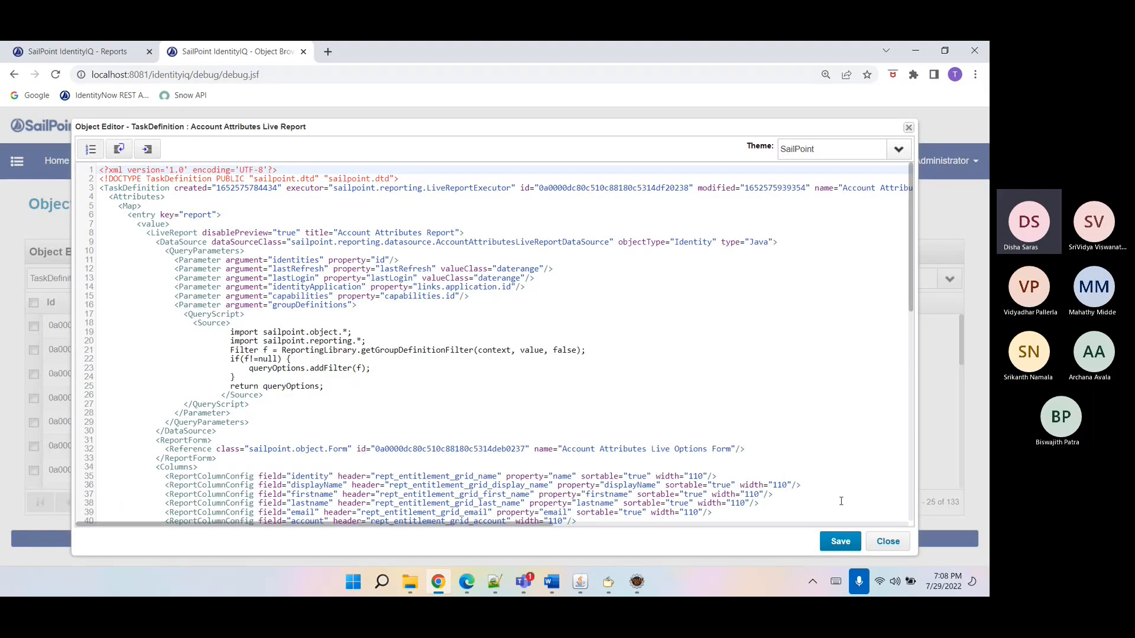
left_click(886, 541)
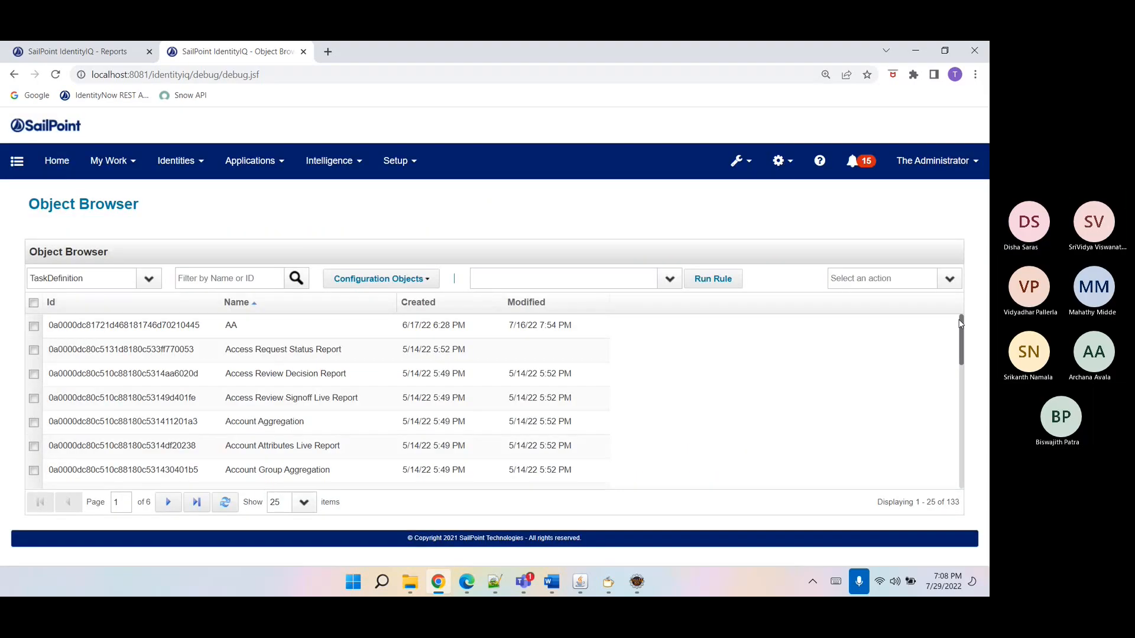
left_click_drag(960, 326, 960, 421)
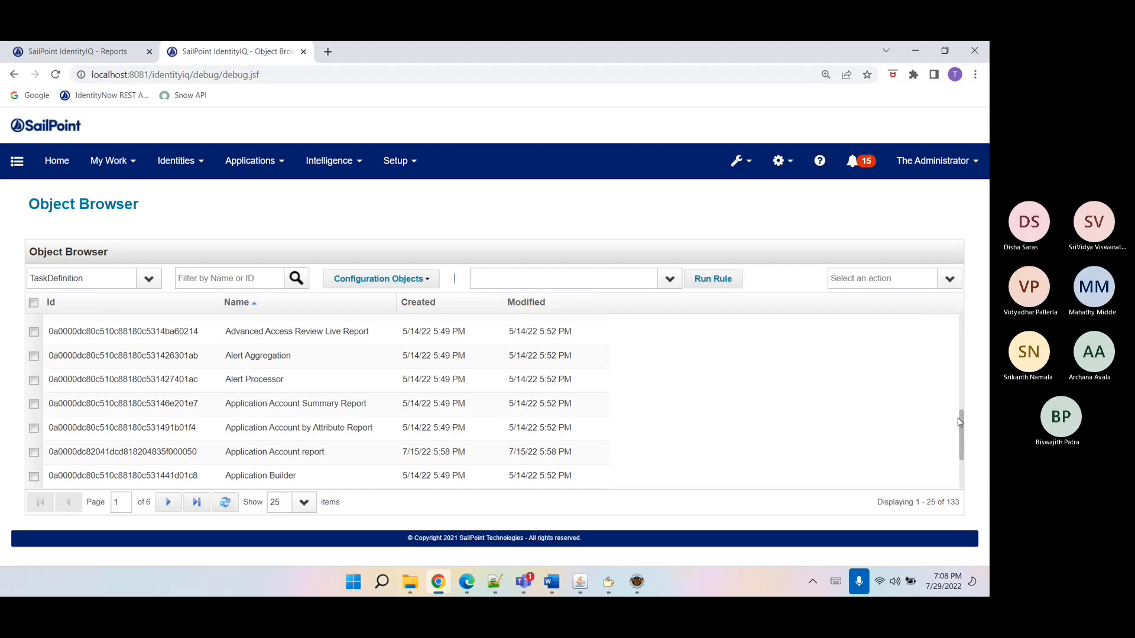
left_click(421, 422)
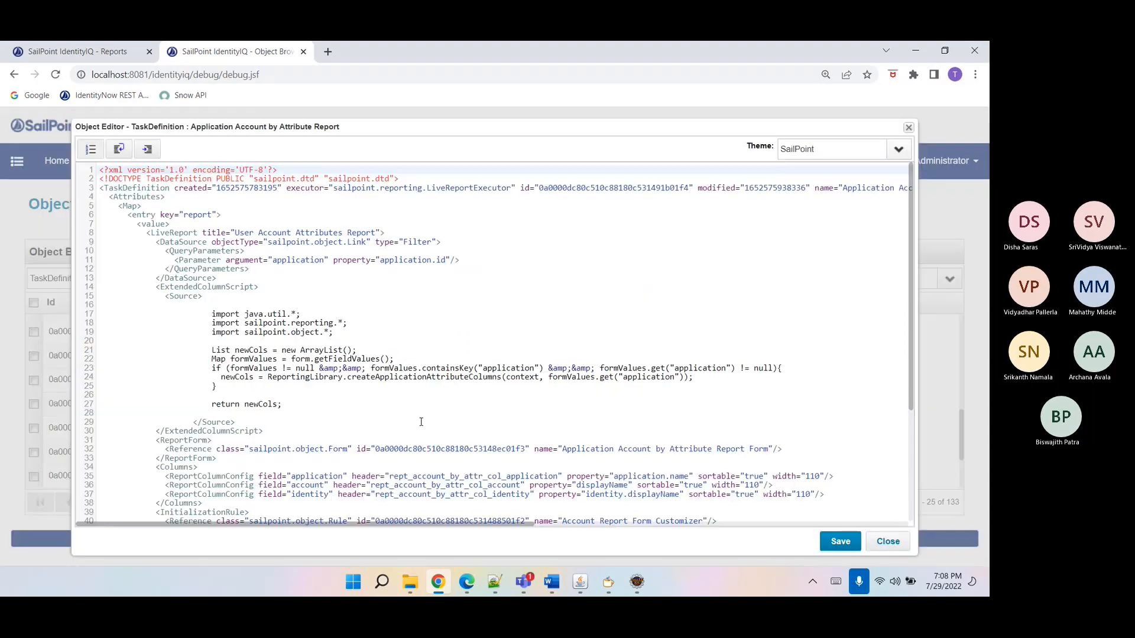
- Examine the DataSource type and objectType and the rest of the Application Account by Attribute Report XML, and close it
double_click(175, 242)
triple_click(408, 242)
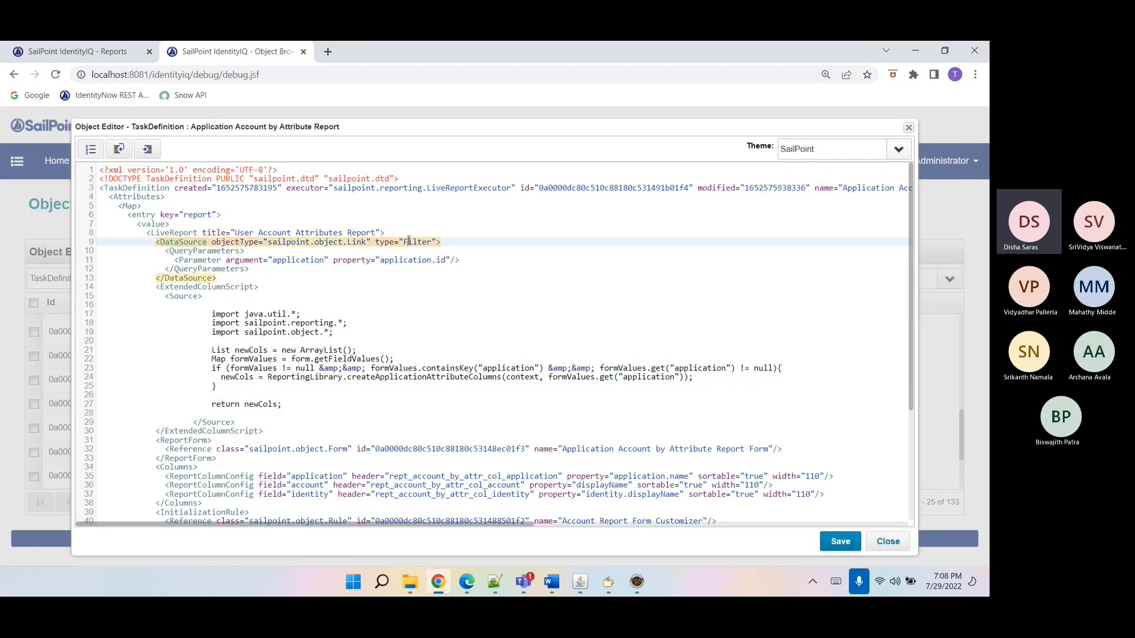
double_click(408, 241)
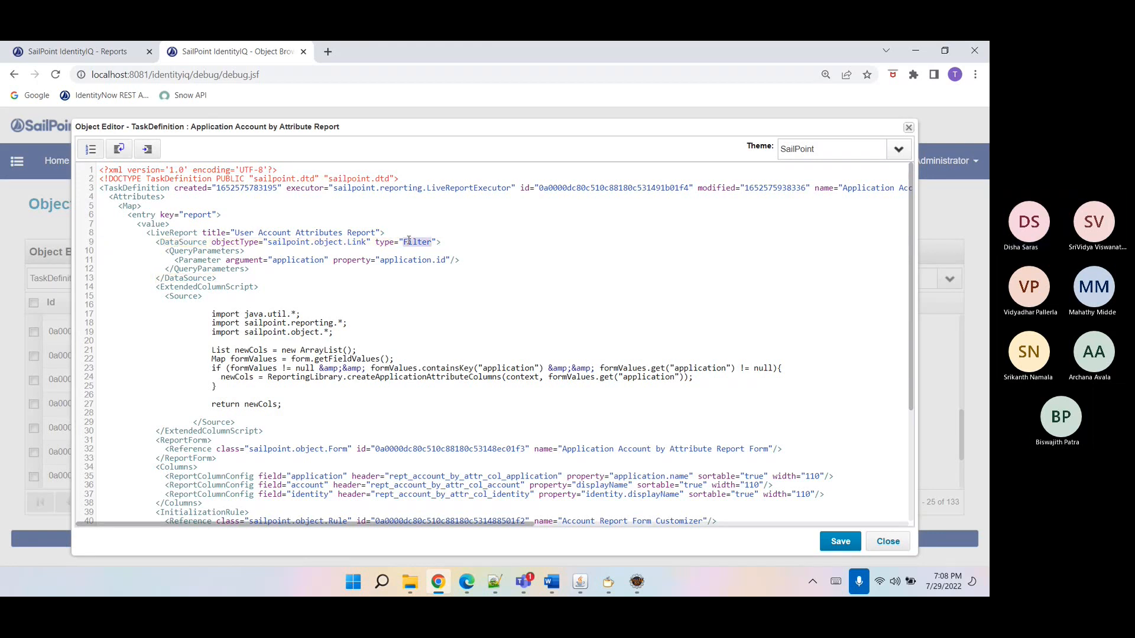
left_click(408, 241)
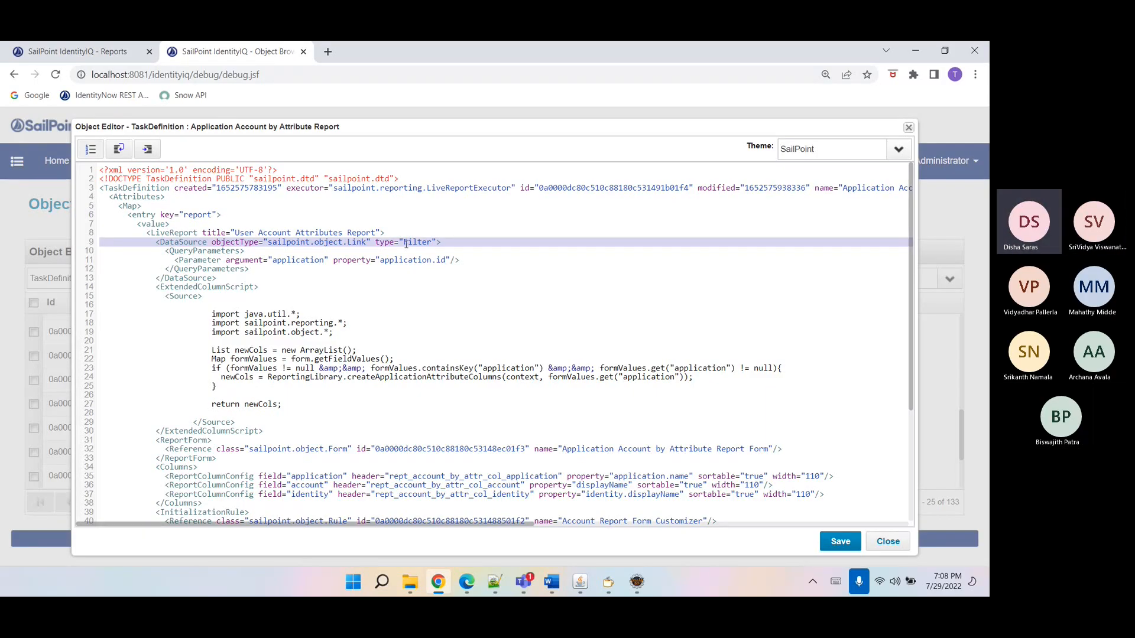
double_click(355, 243)
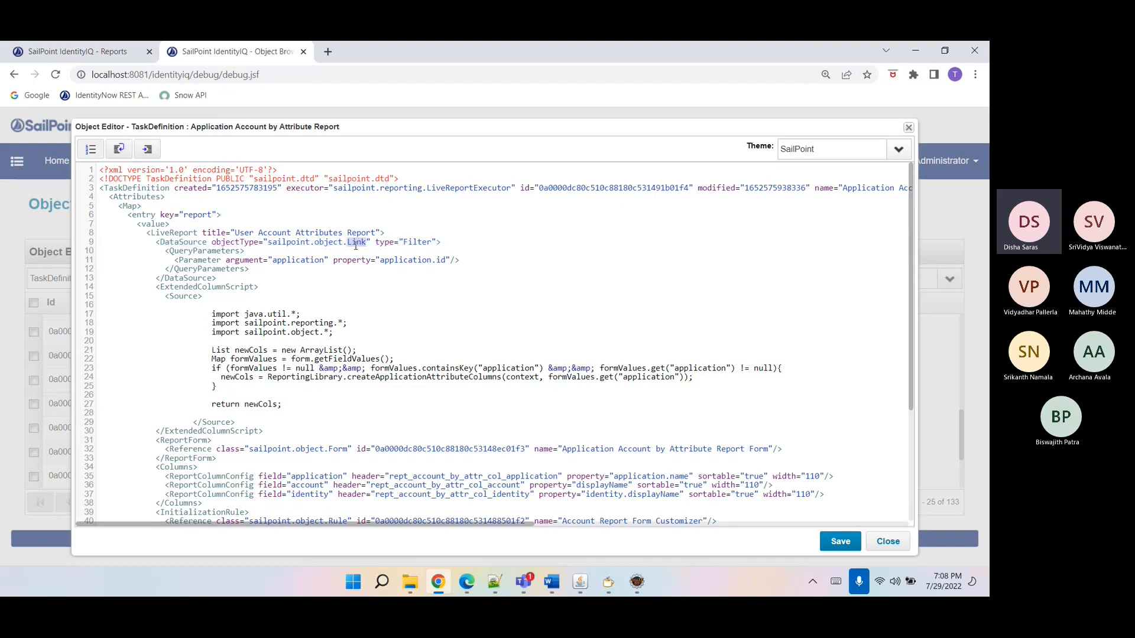
left_click(908, 288)
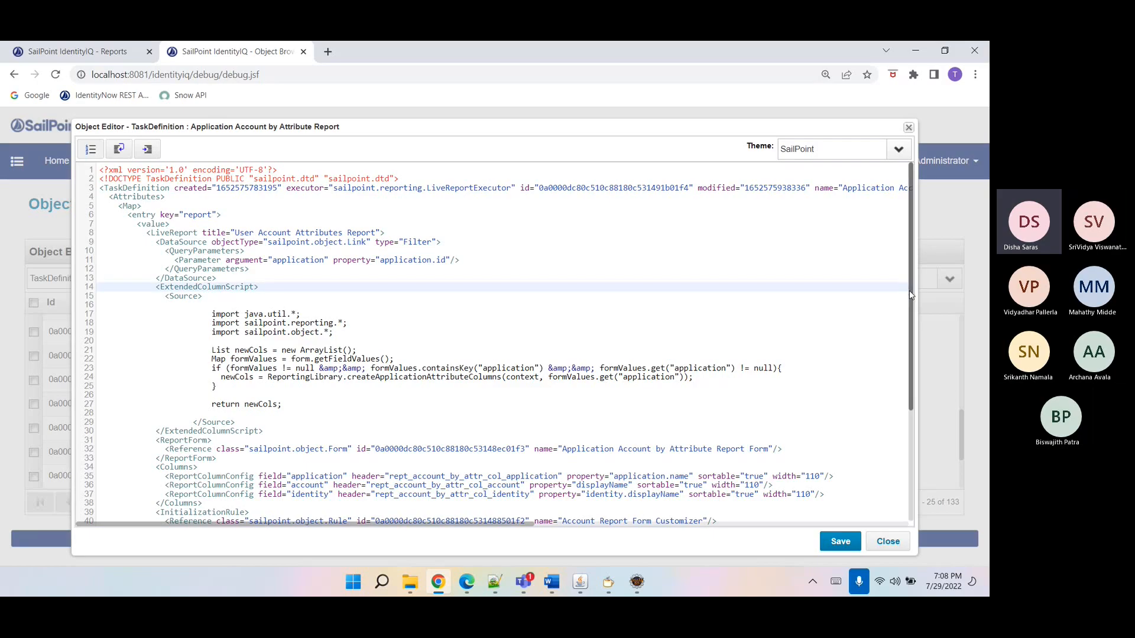
scroll(910, 299, "down", 1)
left_click_drag(910, 299, 902, 399)
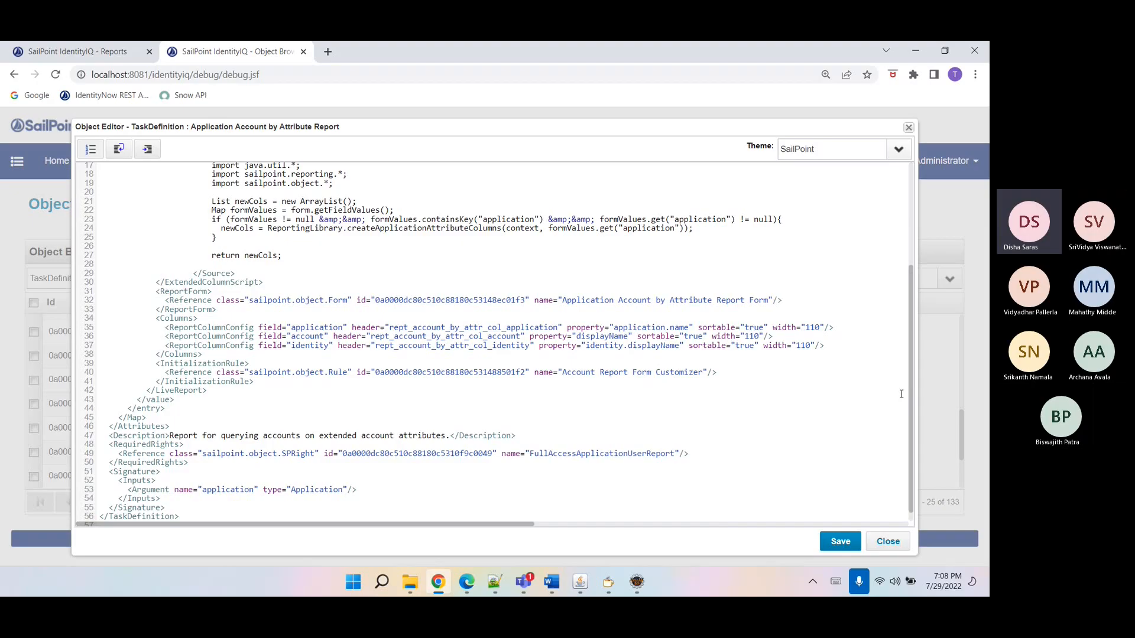
left_click(888, 540)
left_click(373, 434)
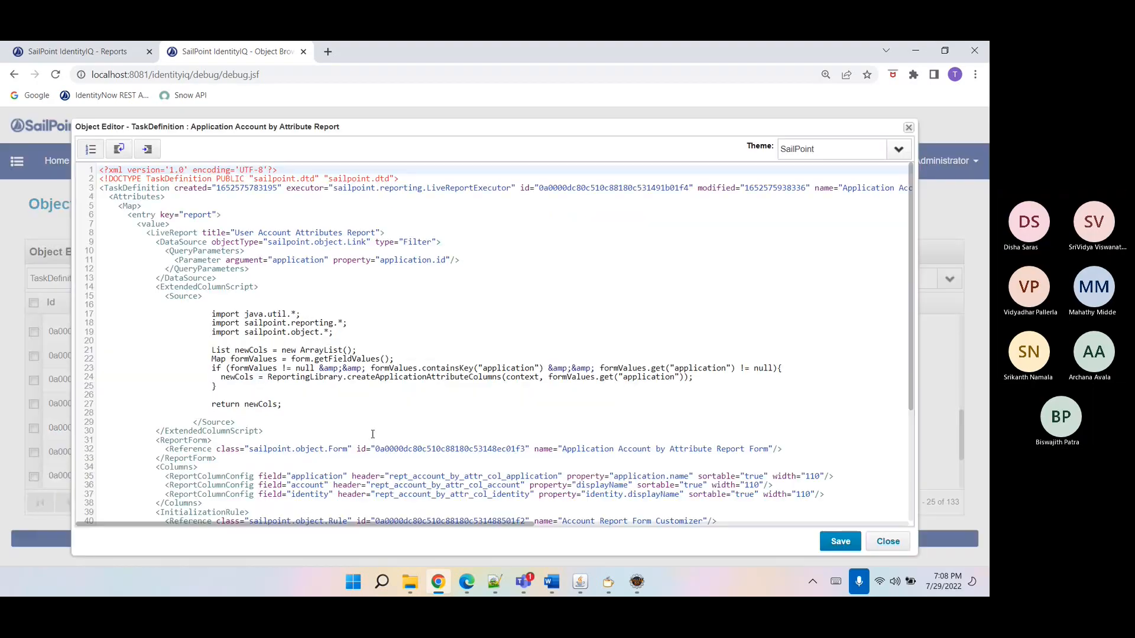
left_click(888, 540)
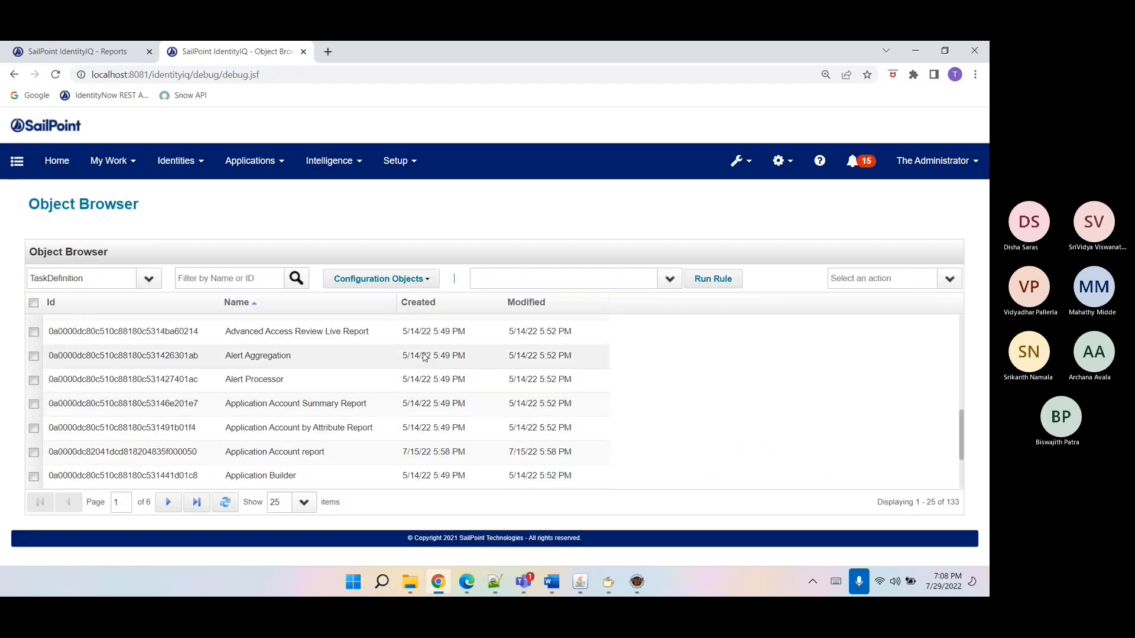
- Open the Advanced Access Review Live Report definition, examine its DataSource's dataSourceClass, objectType and type, and close it
left_click(395, 331)
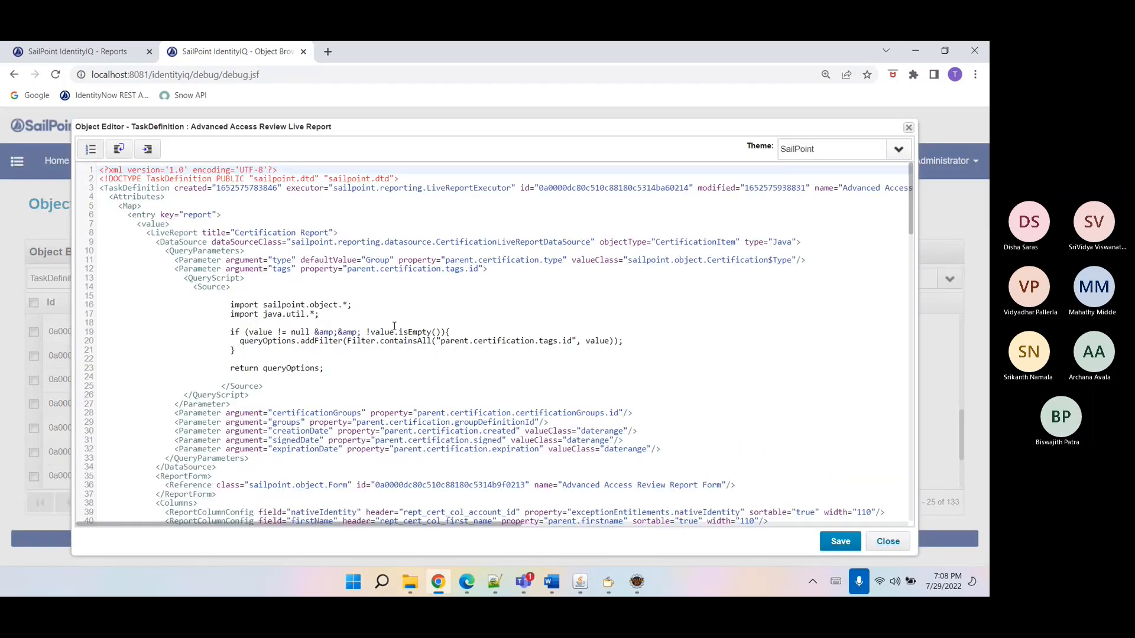
double_click(781, 243)
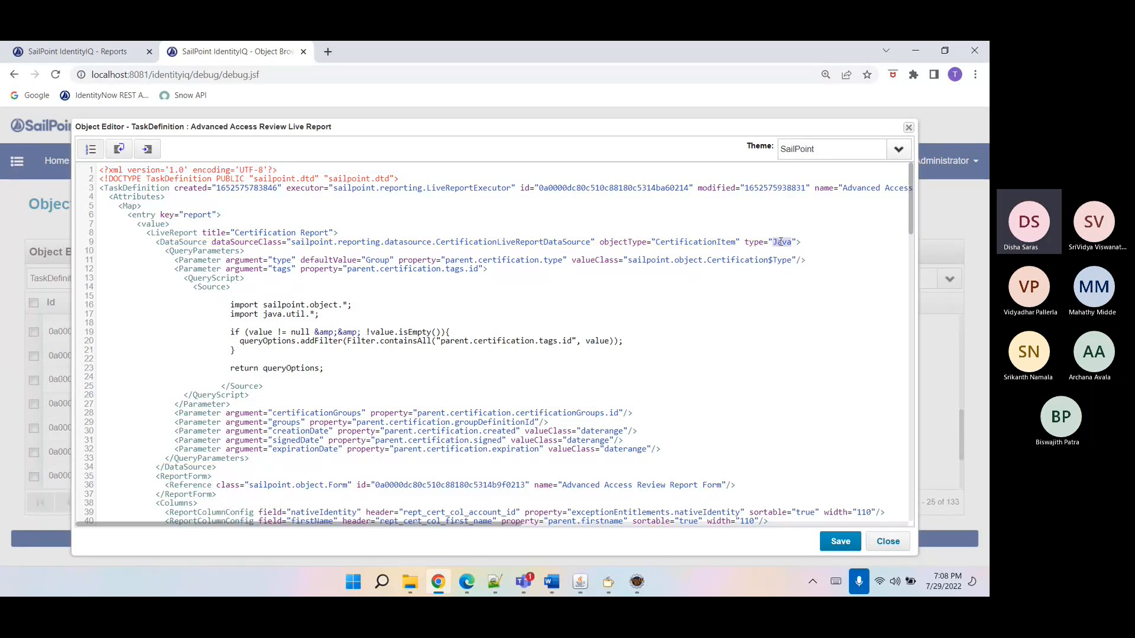
double_click(263, 243)
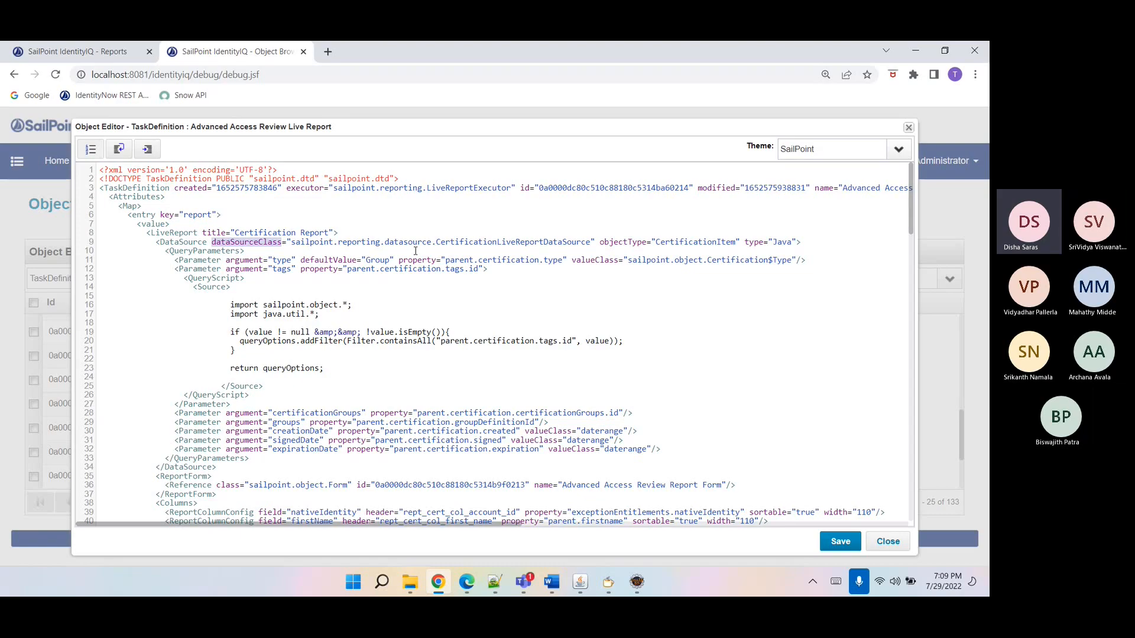
double_click(455, 242)
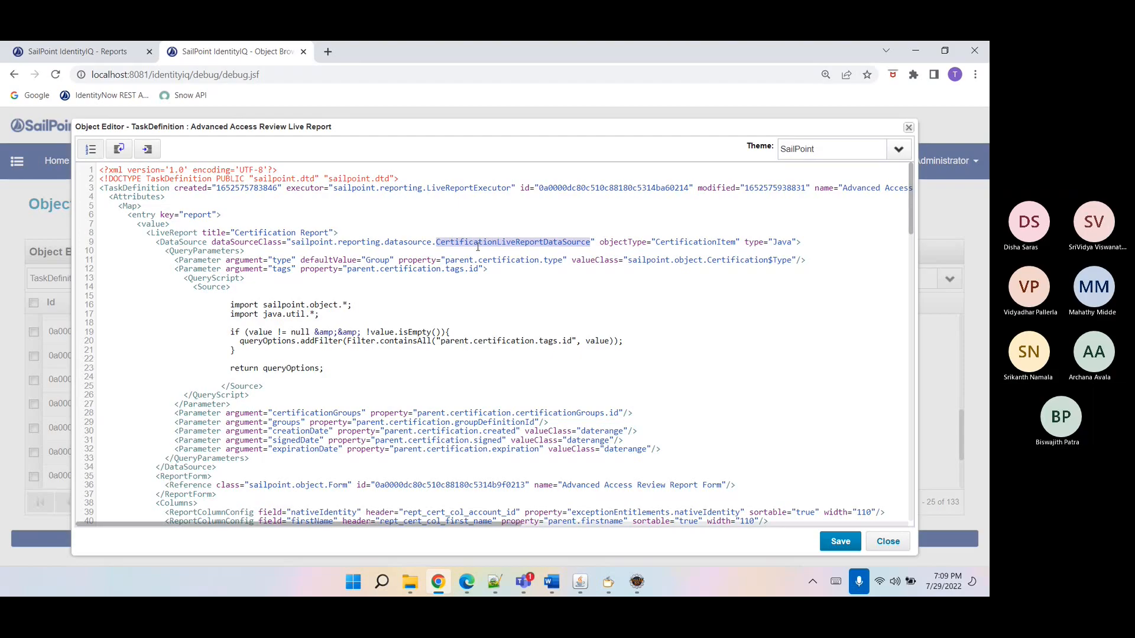
double_click(701, 243)
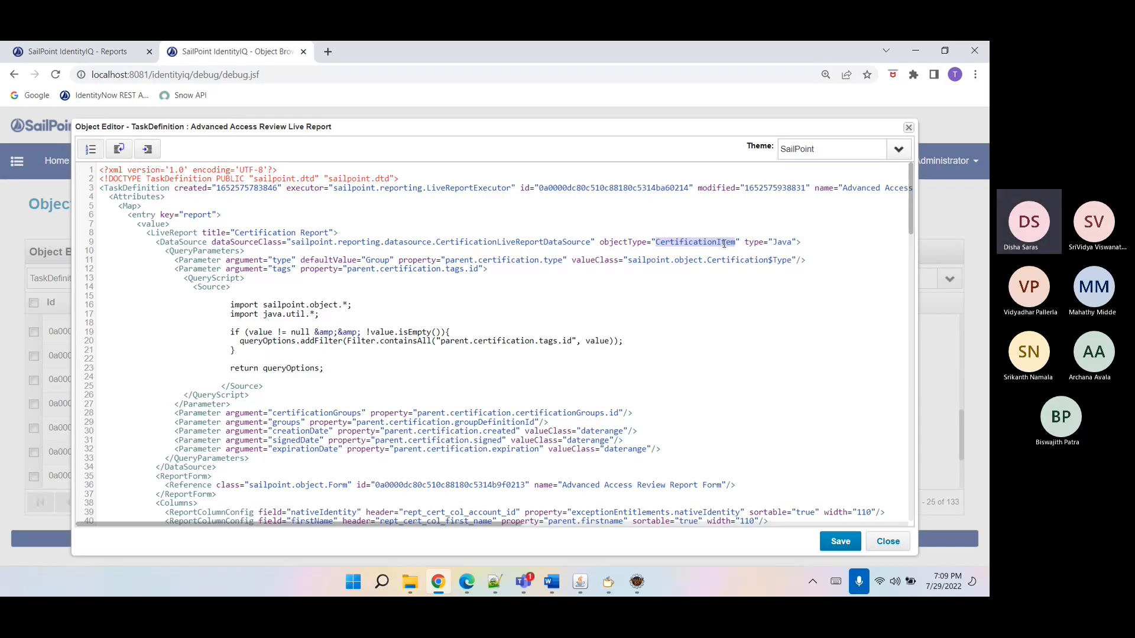
double_click(786, 243)
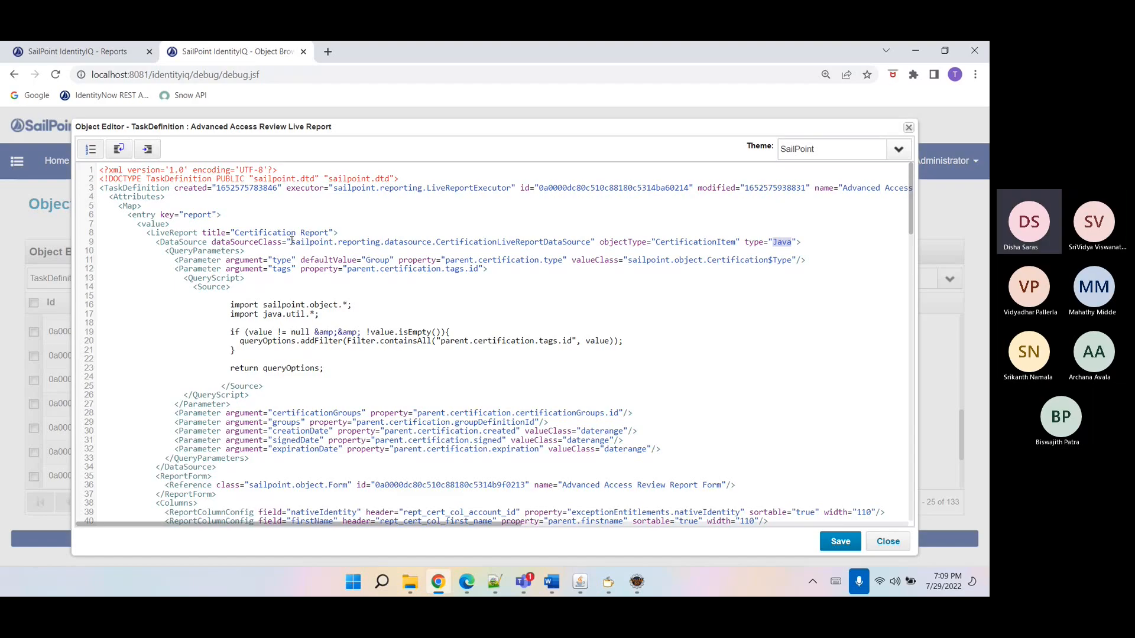
left_click_drag(291, 243, 592, 243)
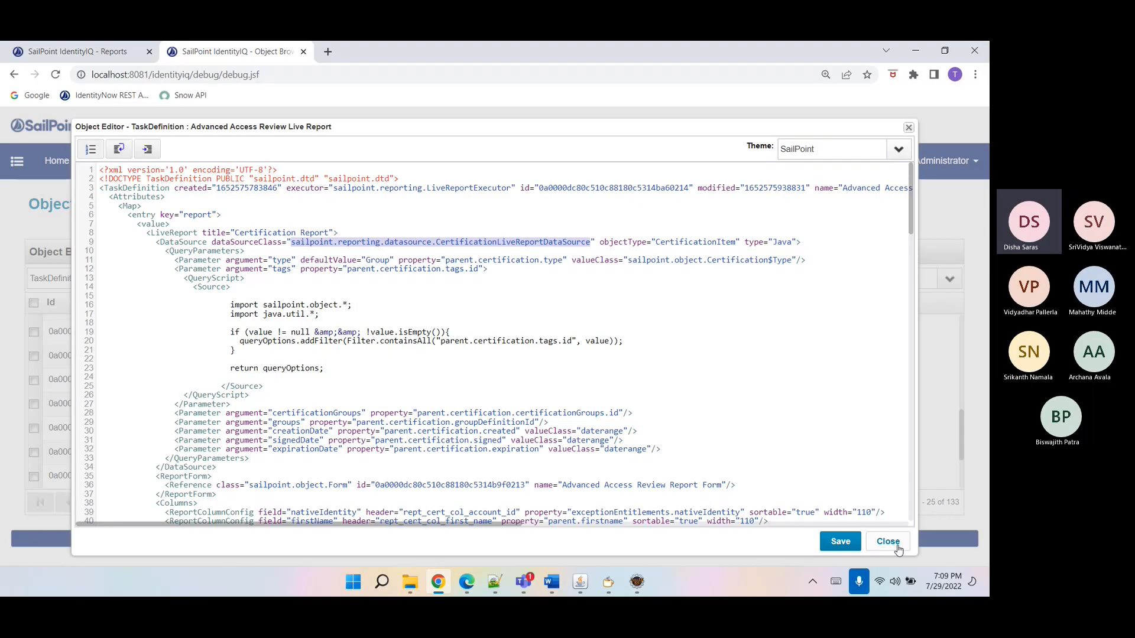
double_click(784, 243)
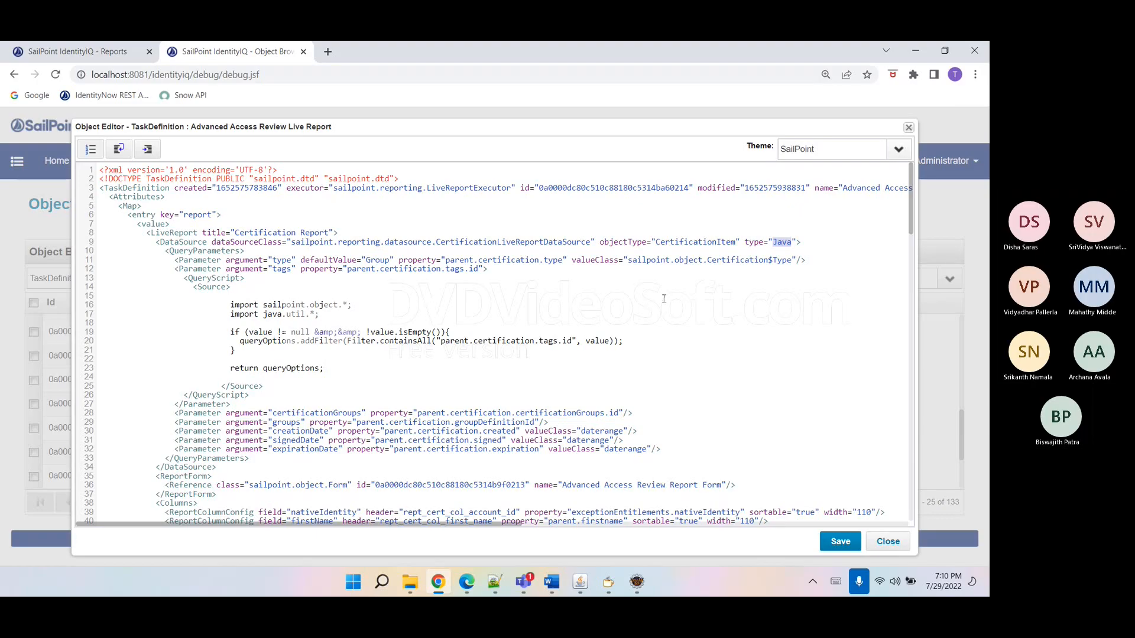
left_click(889, 540)
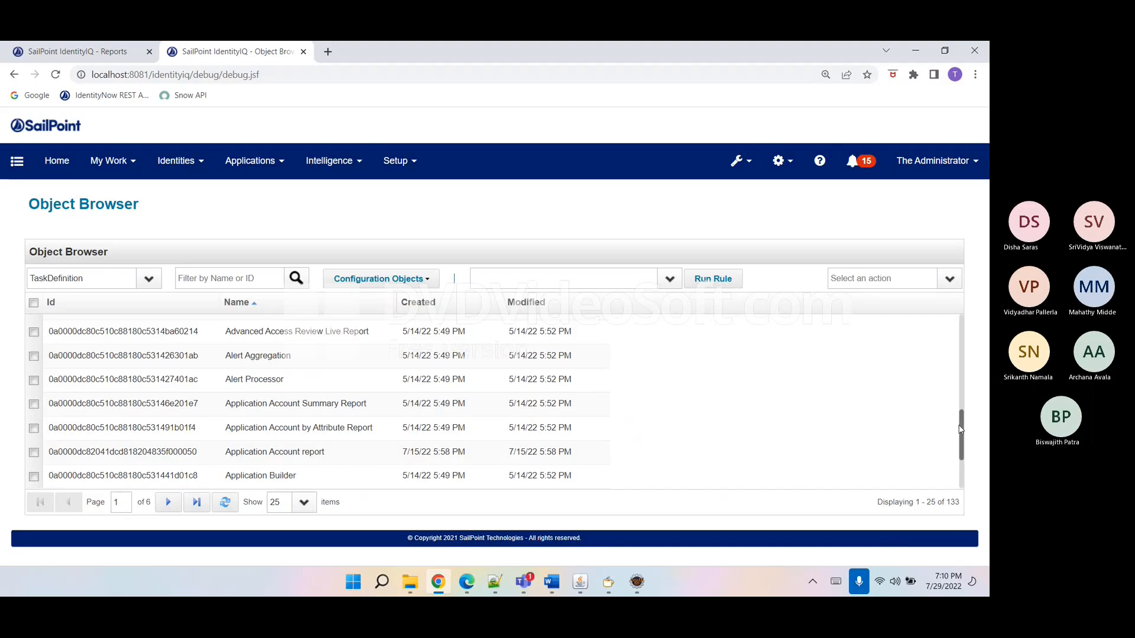
scroll(953, 476, "down", 2)
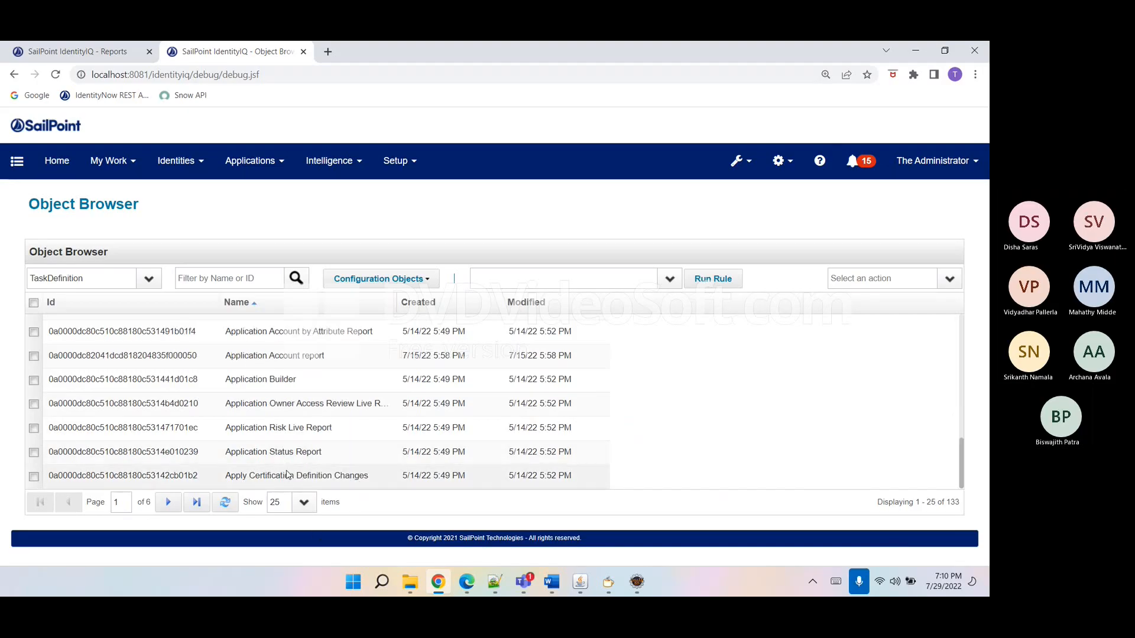
- Open the Application Status Report definition, examine the type attribute of its DataSource, and close it
left_click(271, 450)
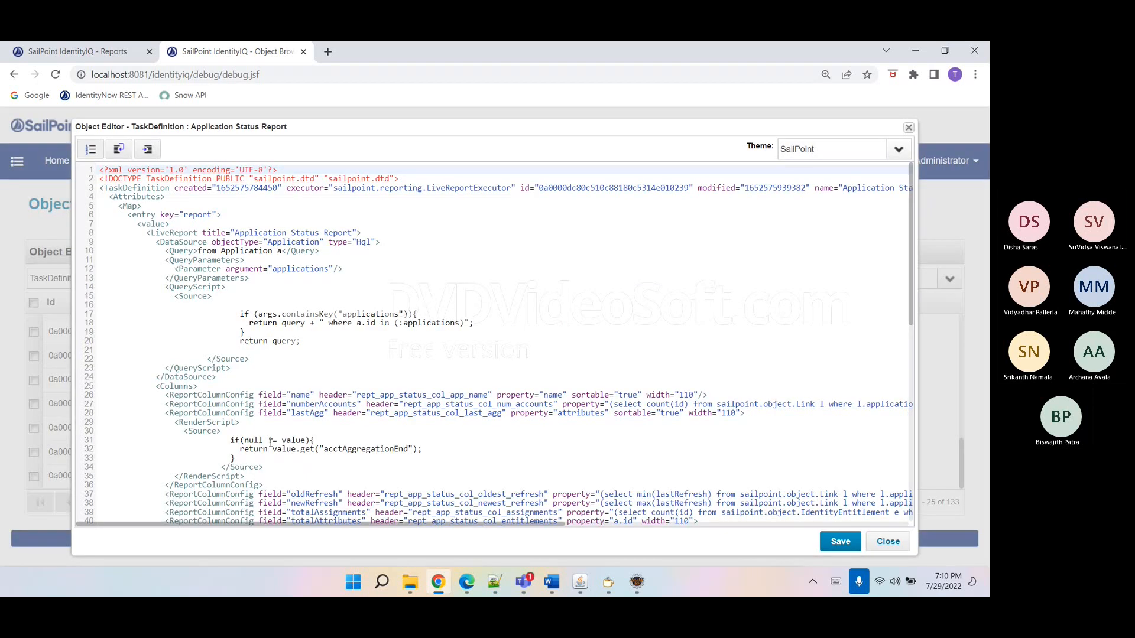
left_click(351, 242)
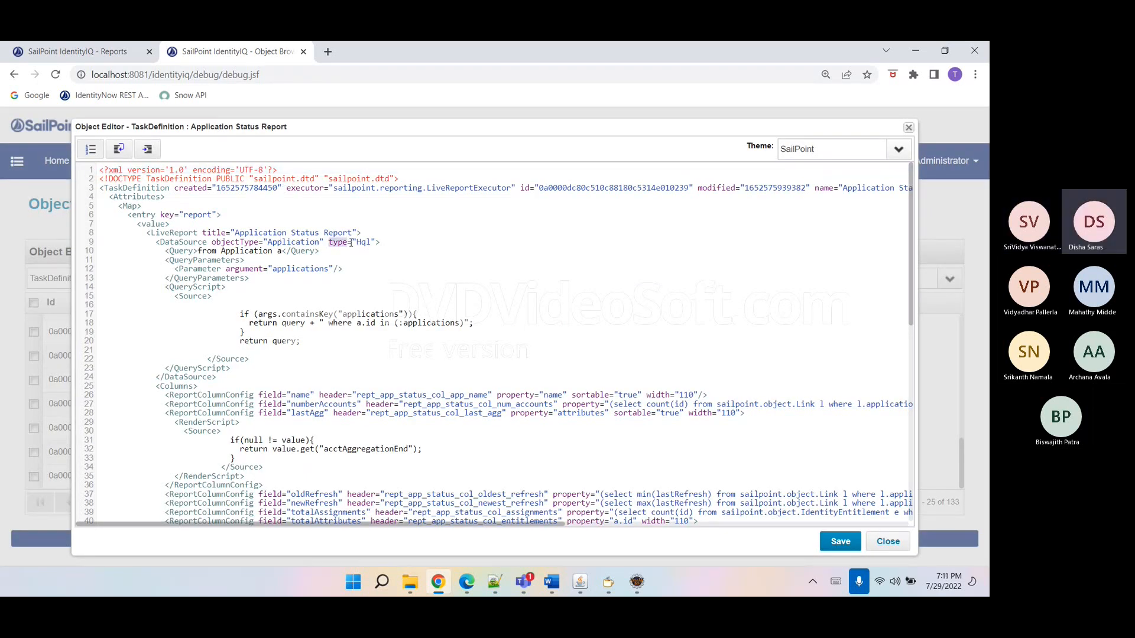
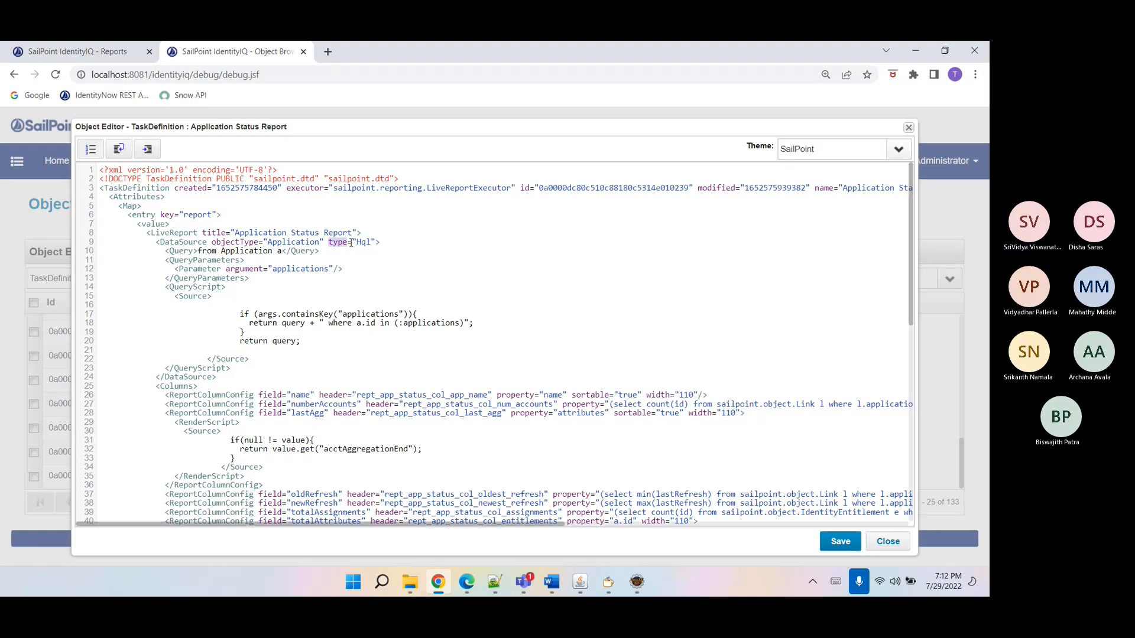
left_click(889, 540)
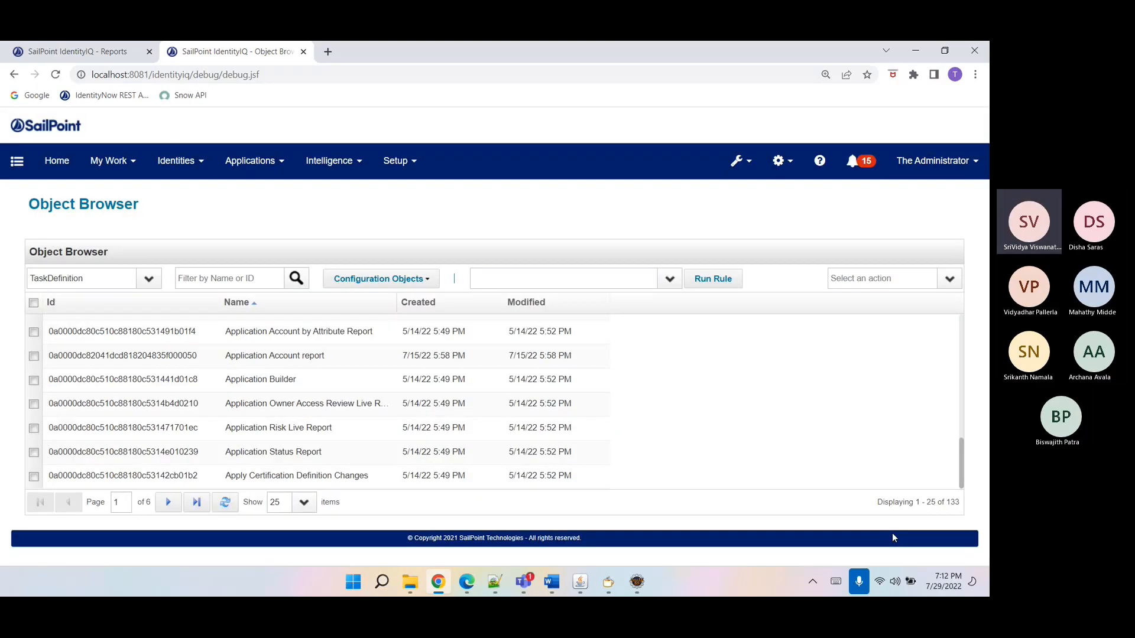
- View the Application Owner Access Review Live Report and Apply Certification Definition Changes definitions, closing each one
left_click(312, 405)
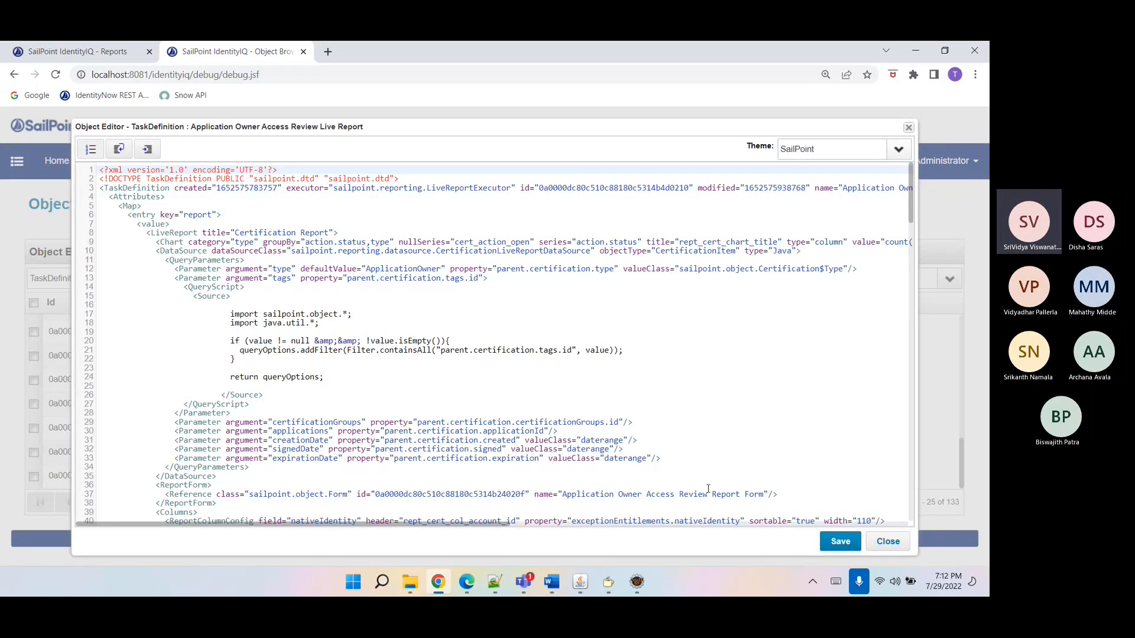
left_click(887, 541)
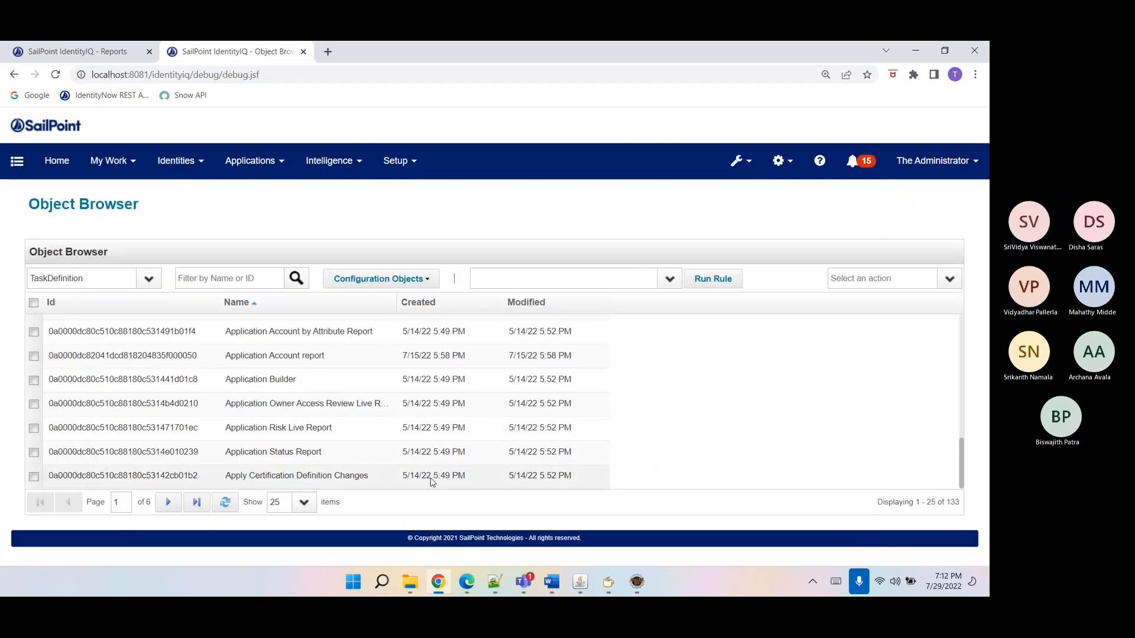
left_click(382, 479)
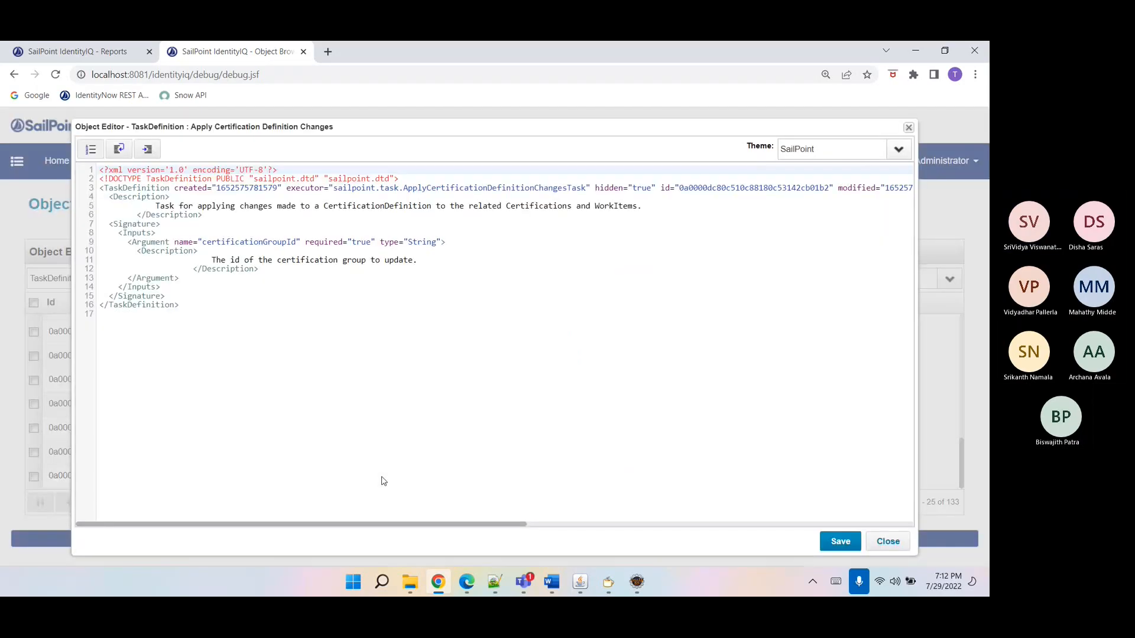
left_click(886, 541)
- Reopen the Application Status Report definition and read through its QueryScript down to the first report column
left_click(381, 453)
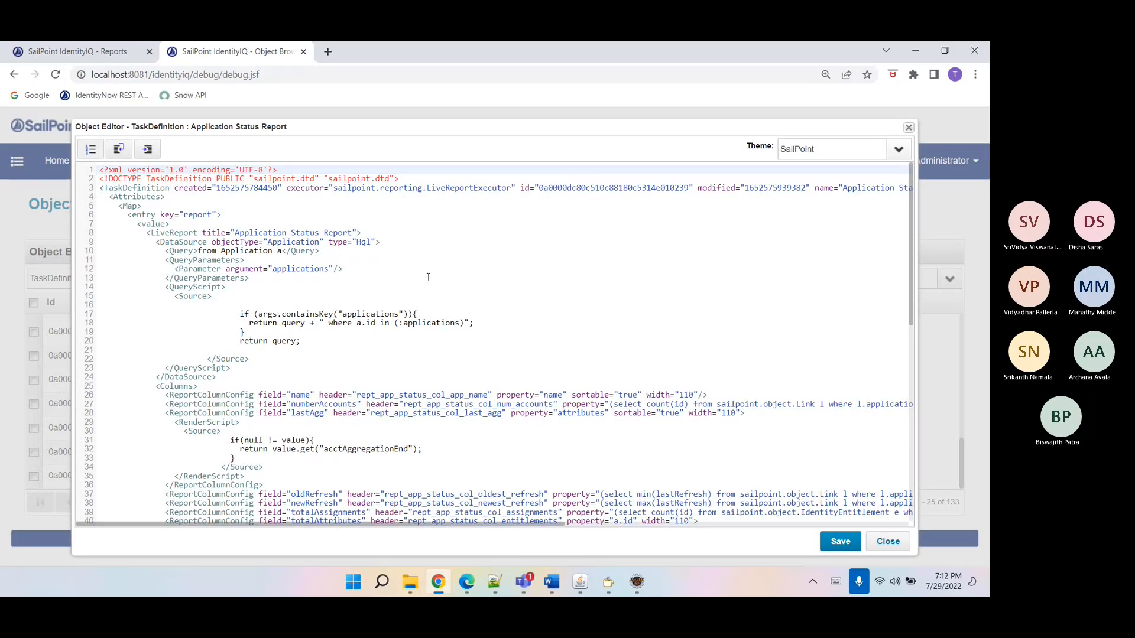
left_click(442, 324)
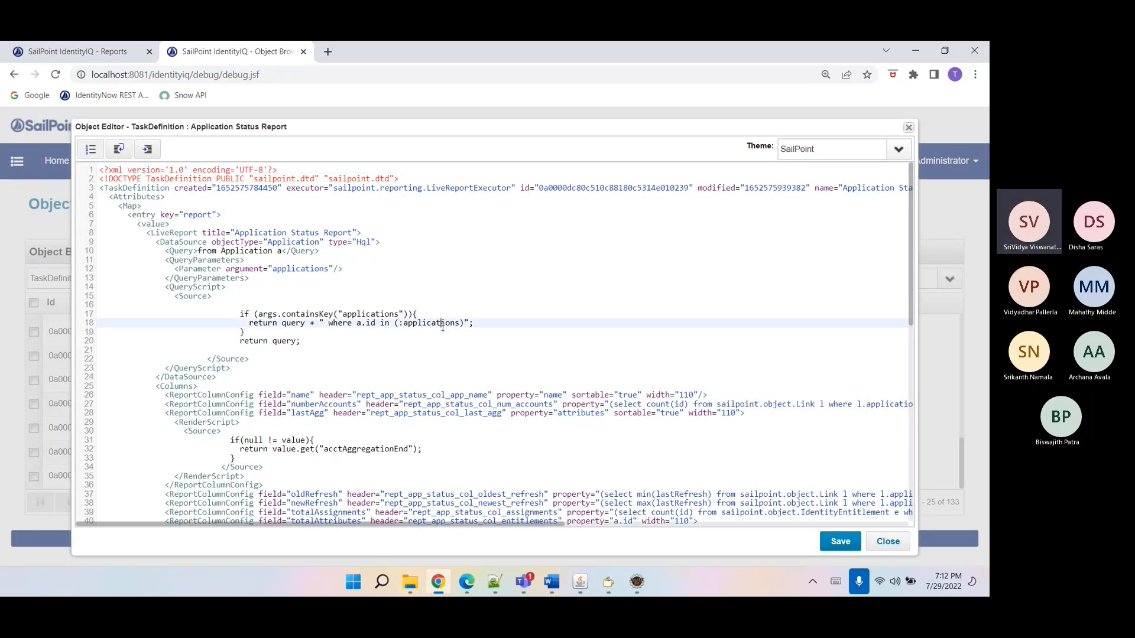
left_click(465, 350)
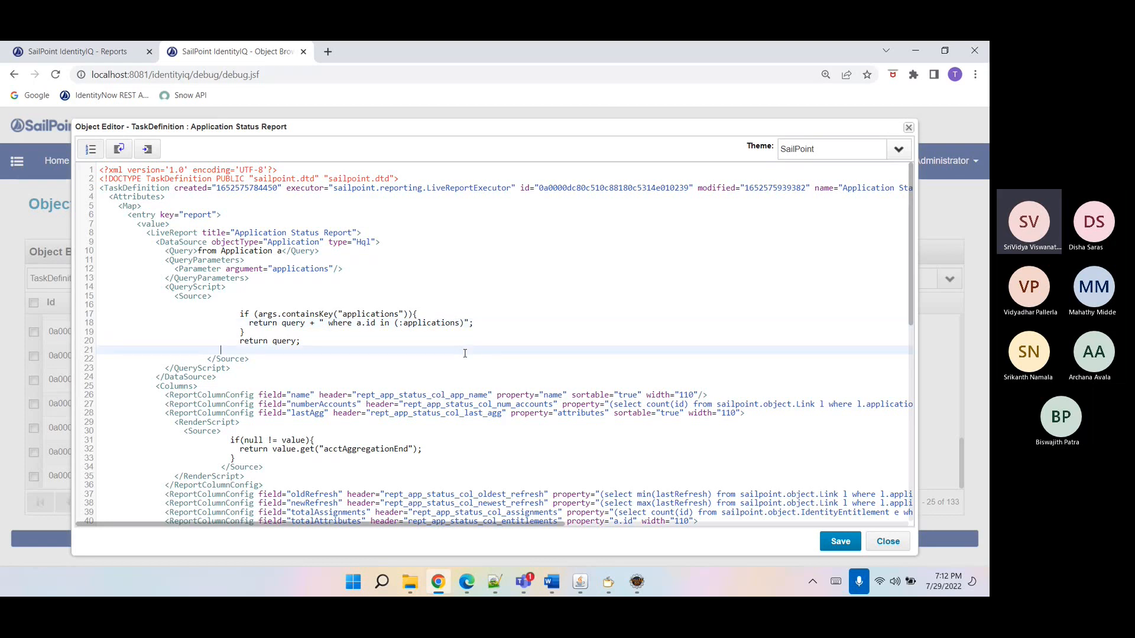
key("Down")
key("Down")
key("Down")
key("Down")
key("Down")
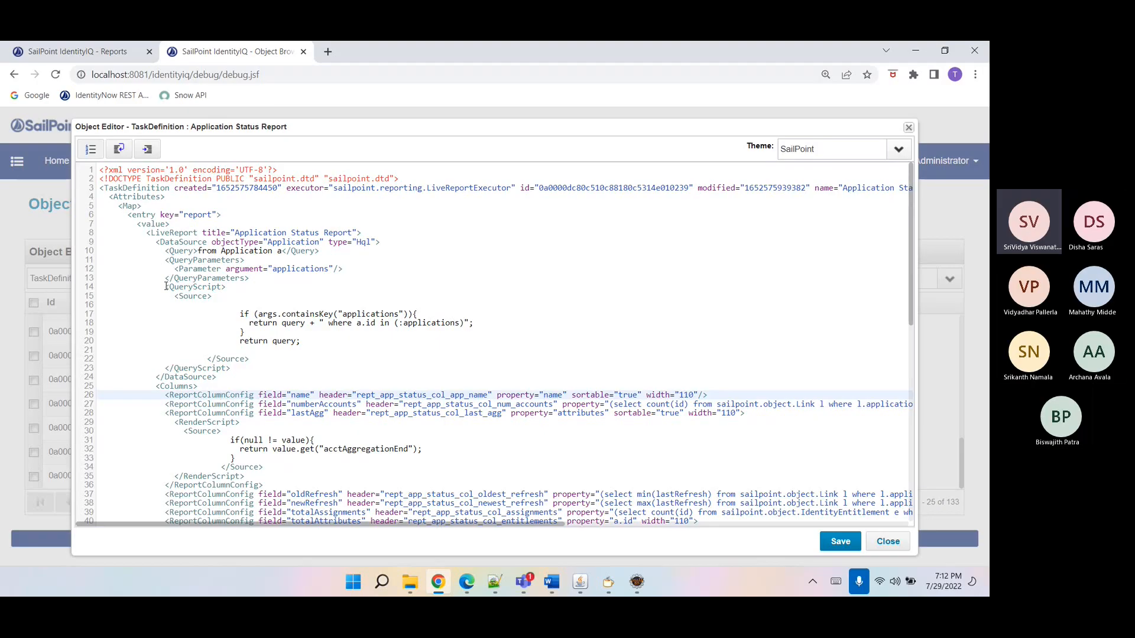
- Examine the Query element and the Application object it selects from within the Application Status Report's DataSource
double_click(171, 244)
left_click(175, 250)
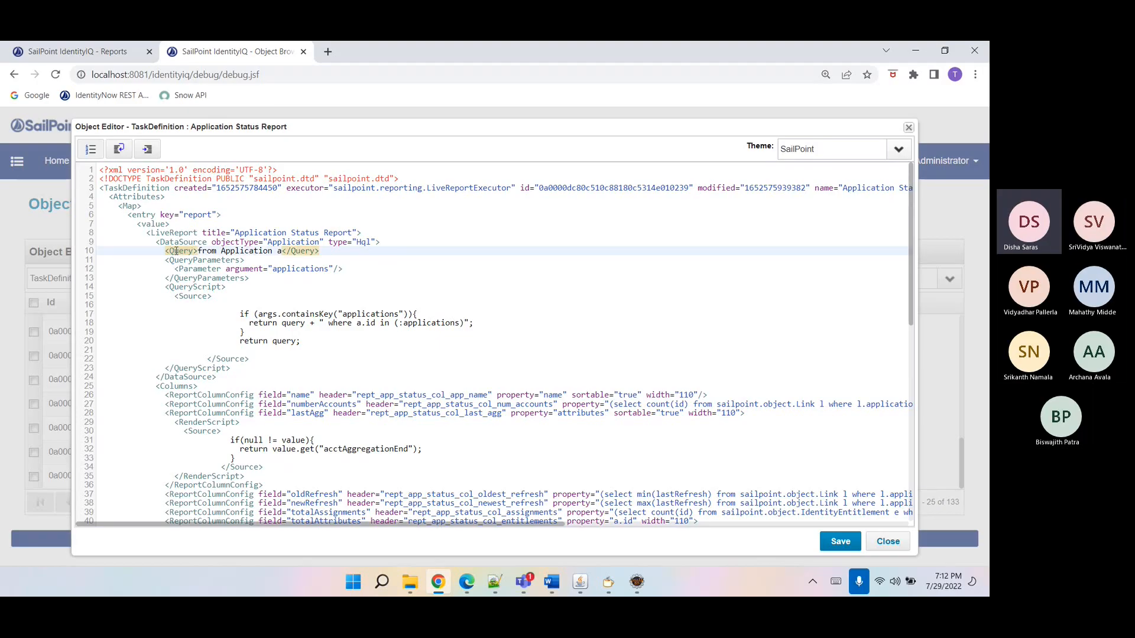
double_click(239, 250)
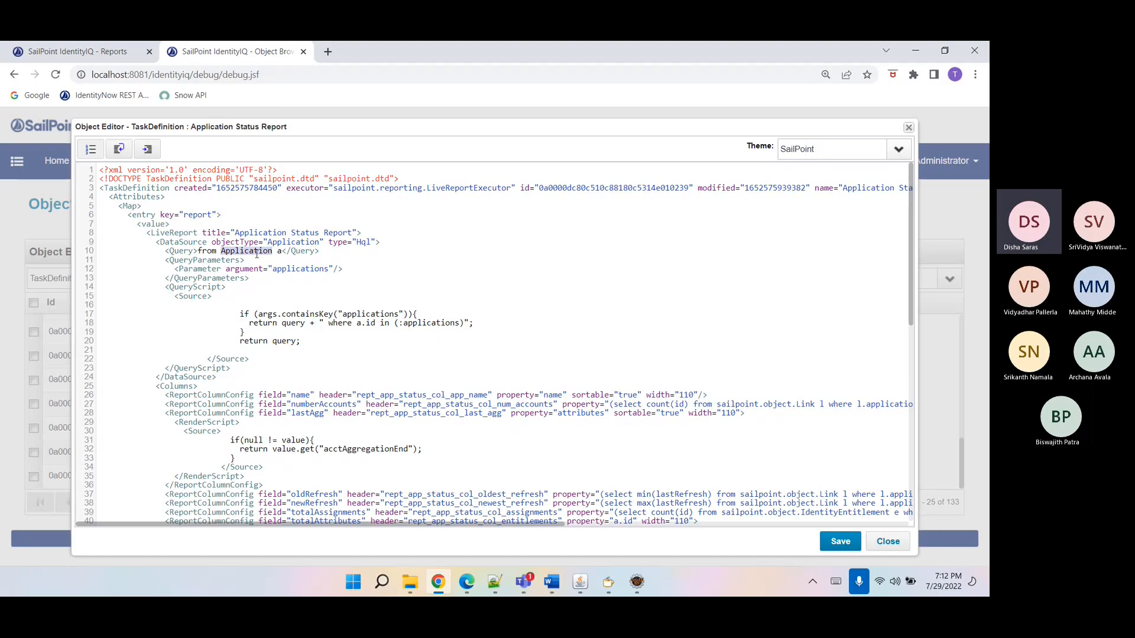
left_click(258, 252)
left_click(285, 252)
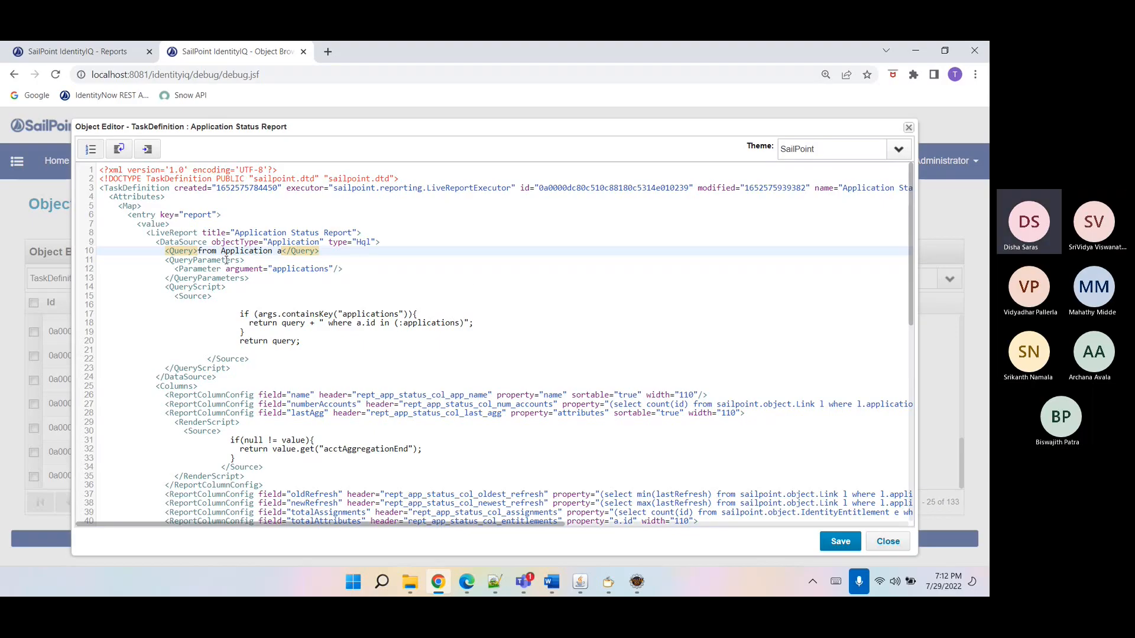
left_click(187, 243)
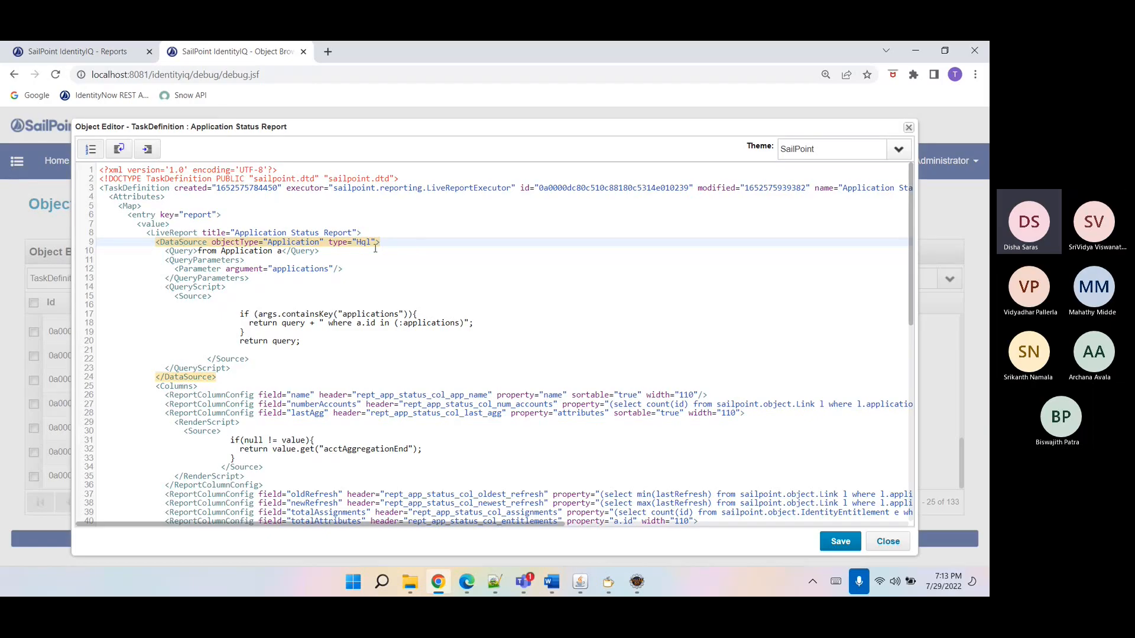
double_click(250, 251)
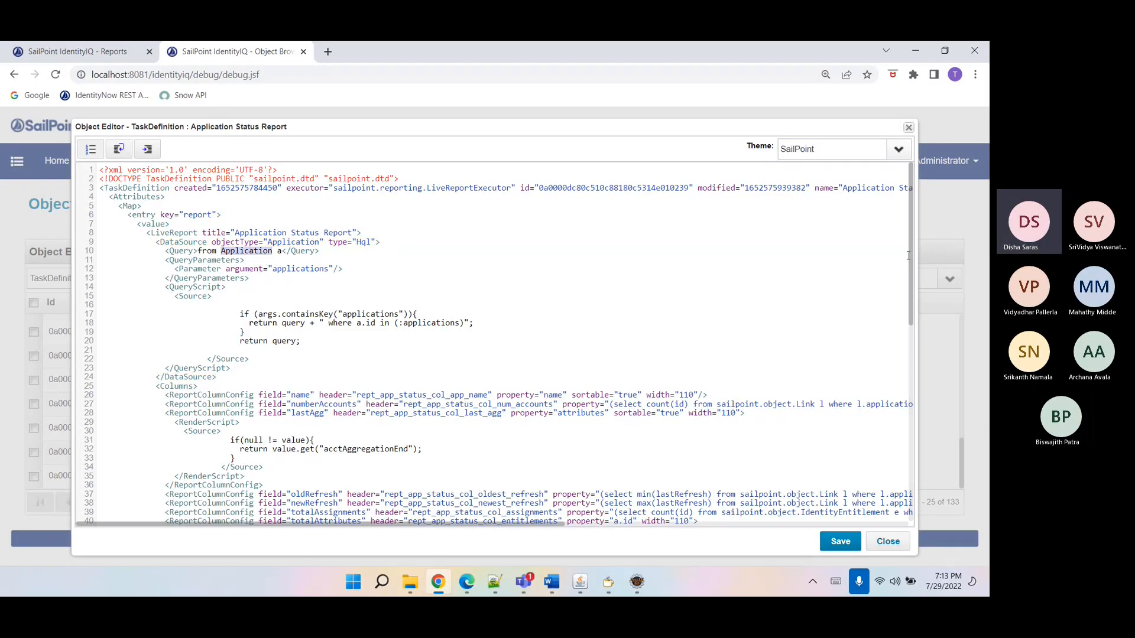
- Examine the Signature inputs at the end of the XML, checking the Argument's multi, name and type attributes
scroll(905, 291, "down", 1)
scroll(905, 291, "down", 6)
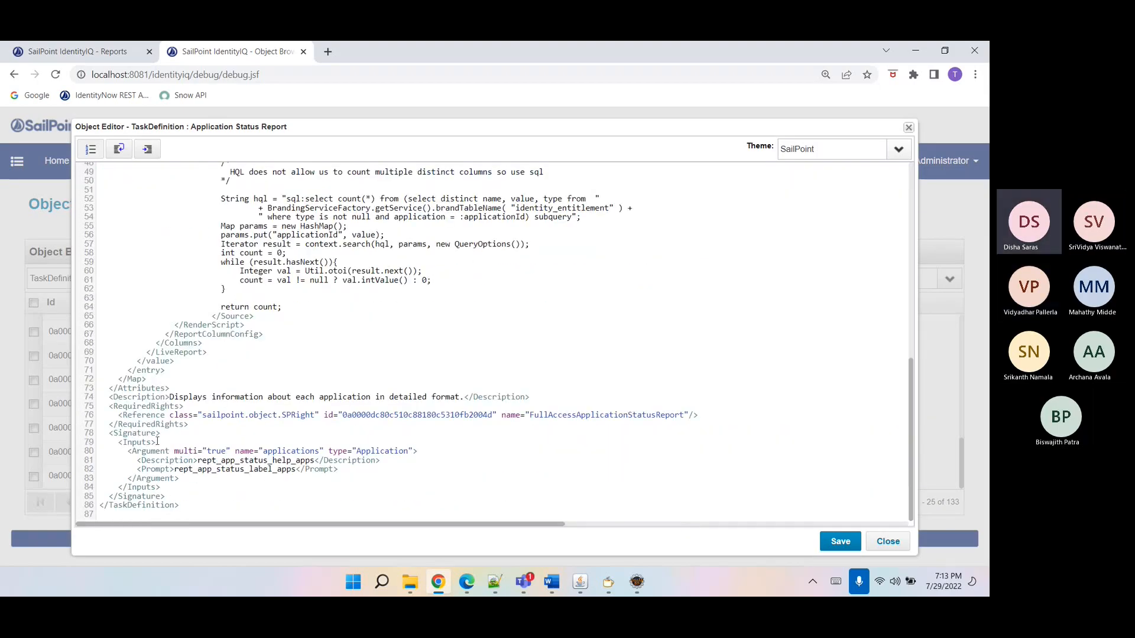
double_click(137, 434)
double_click(142, 444)
left_click(185, 450)
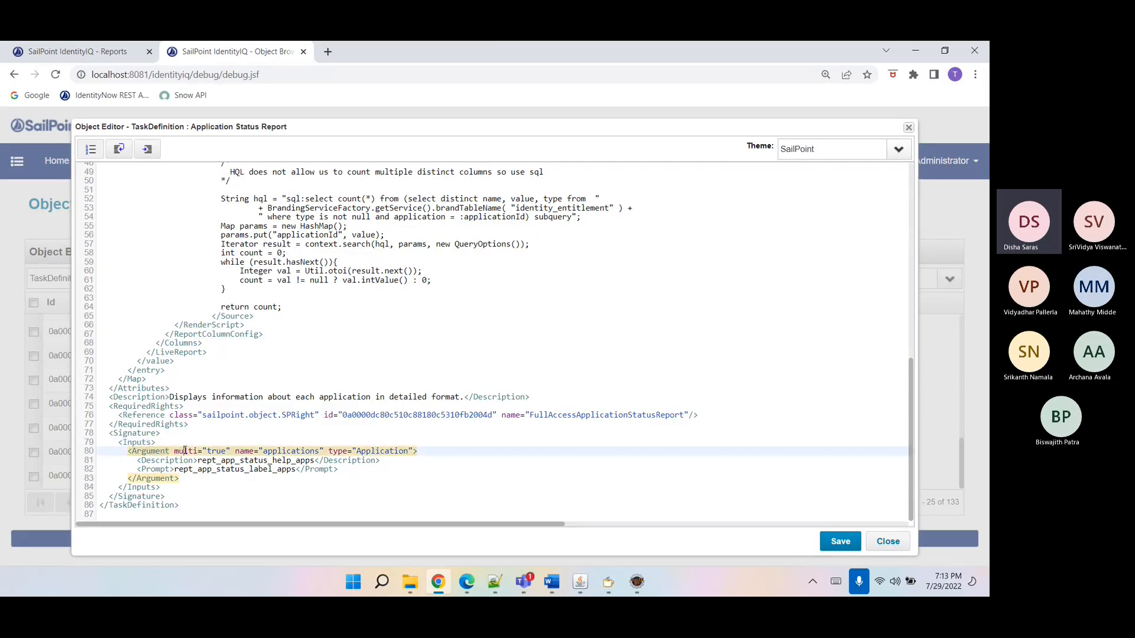
double_click(214, 452)
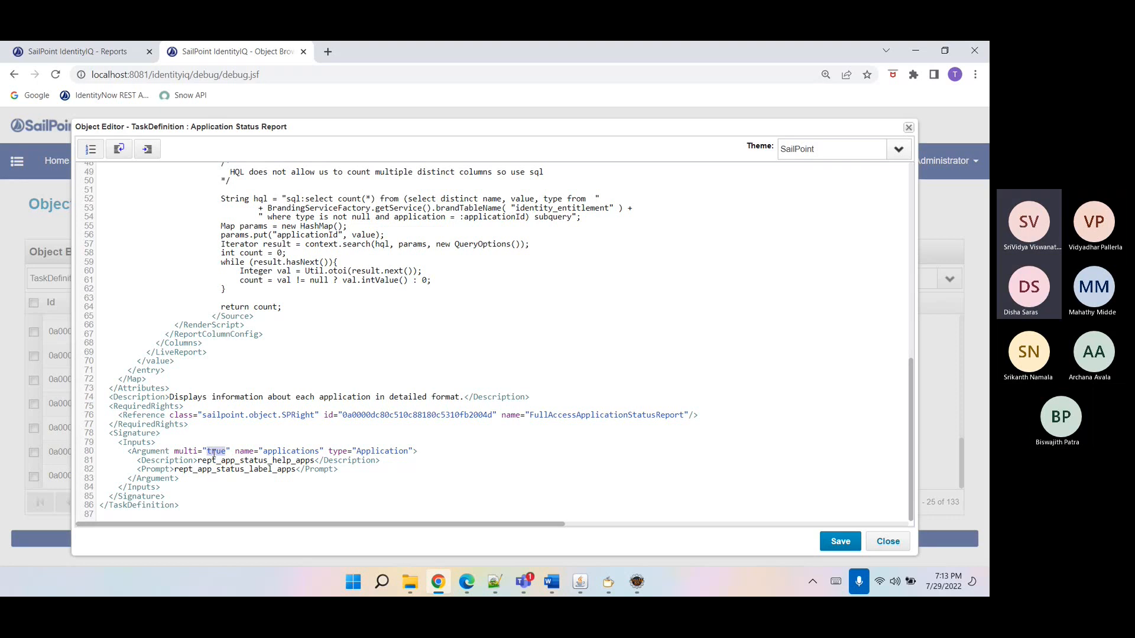
double_click(292, 452)
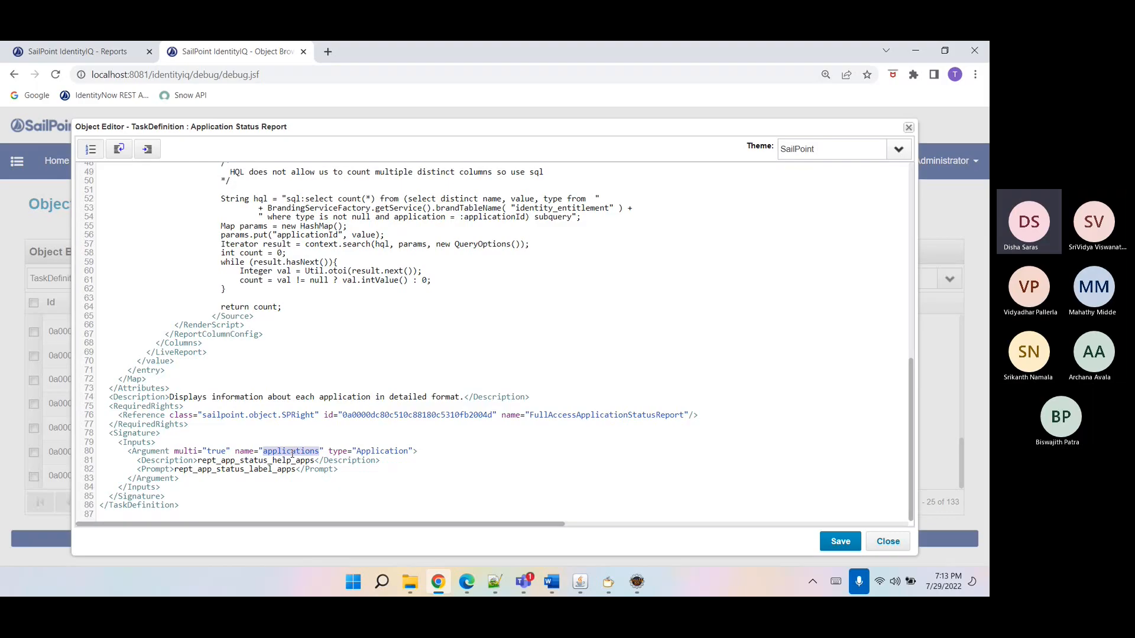
double_click(373, 452)
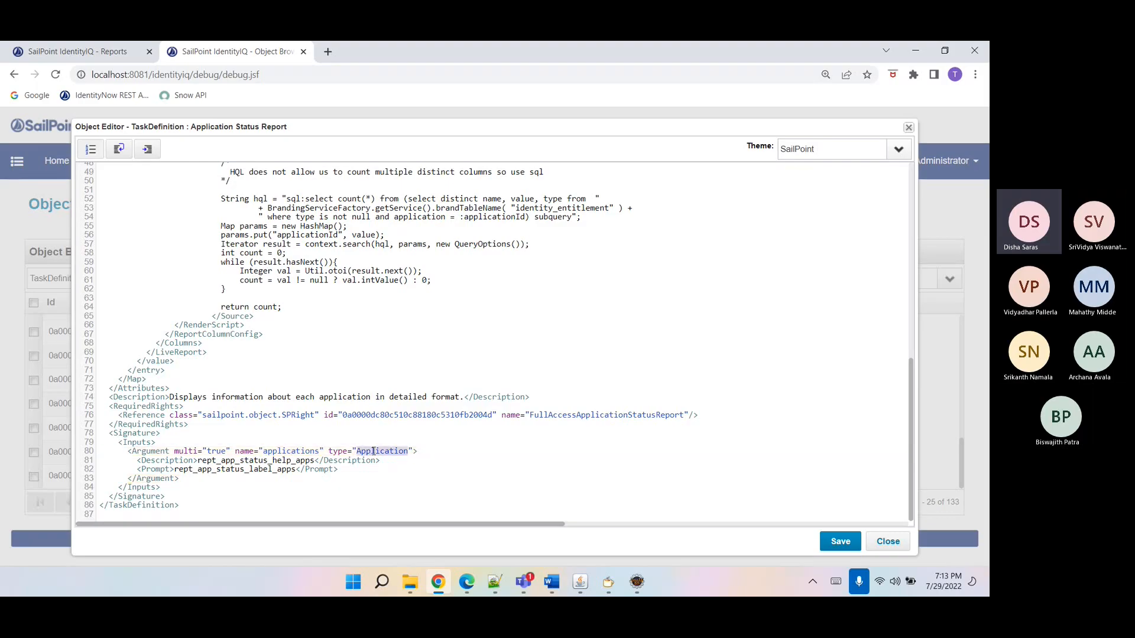
left_click(484, 470)
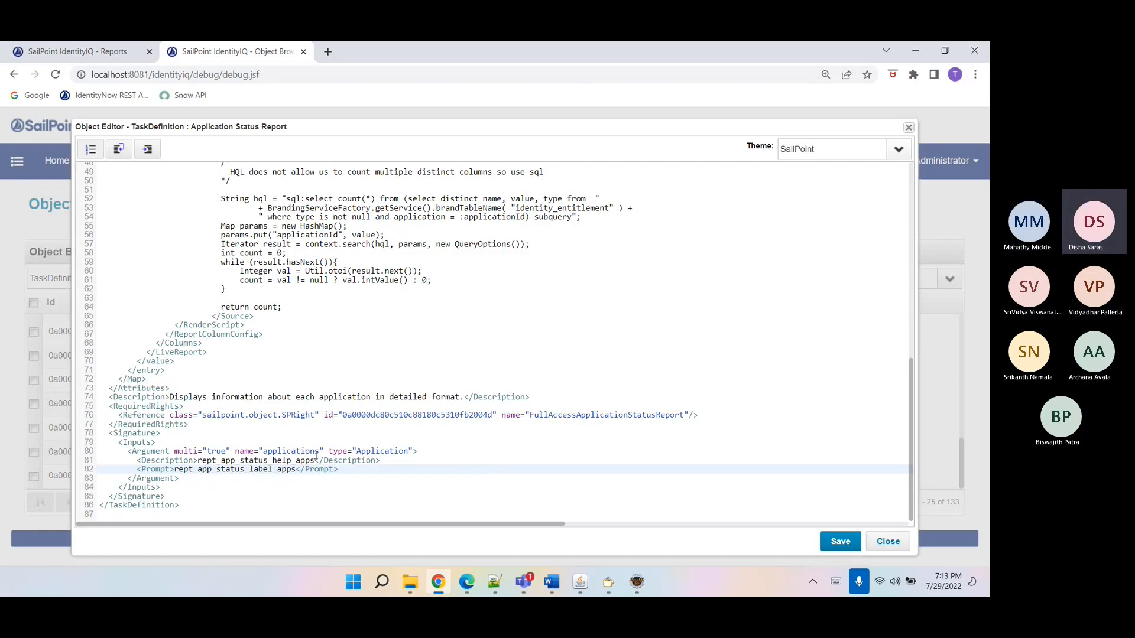
double_click(279, 452)
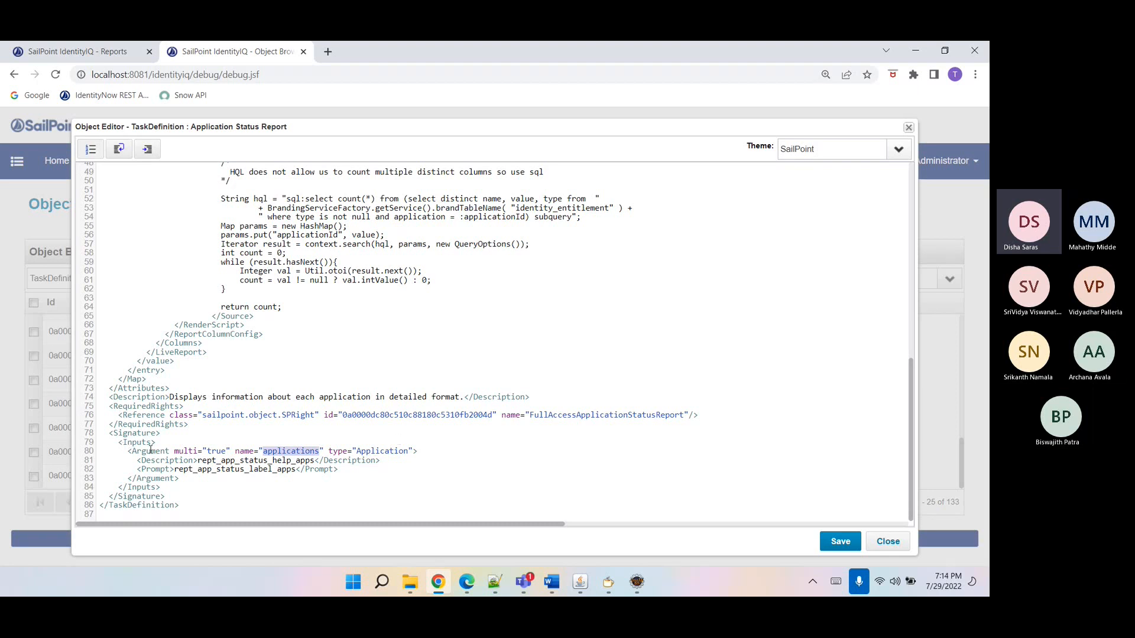
- Examine the RequiredRights block, including its SPRight class reference and the name of the referenced right
left_click(238, 388)
key("Up")
key("Up")
key("Up")
key("Up")
key("Up")
key("Up")
key("Up")
key("Up")
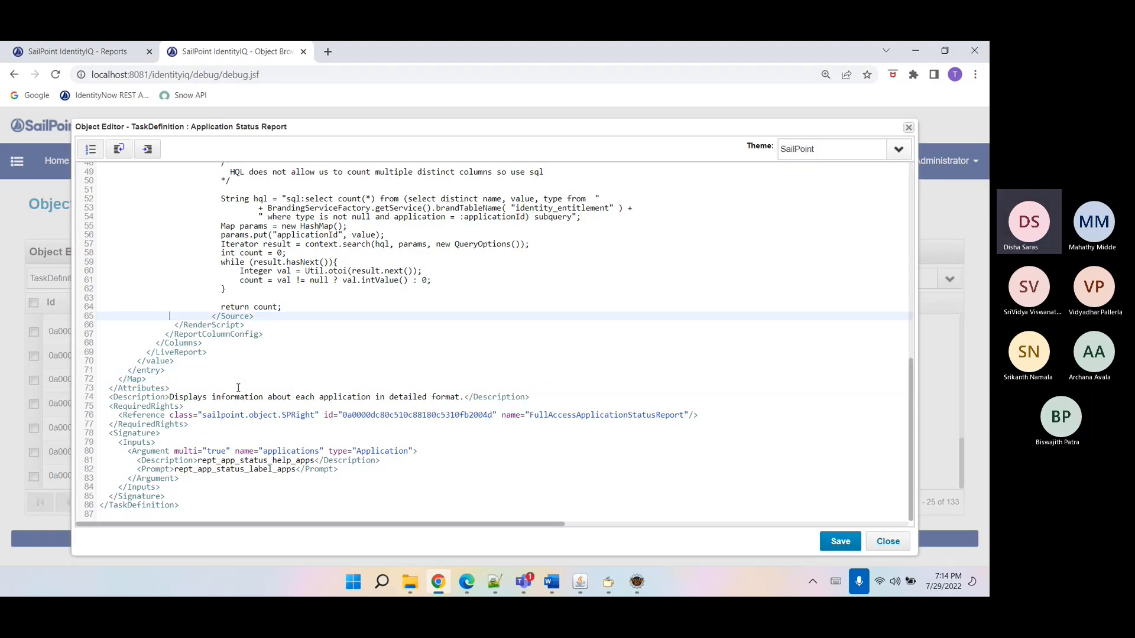
double_click(162, 406)
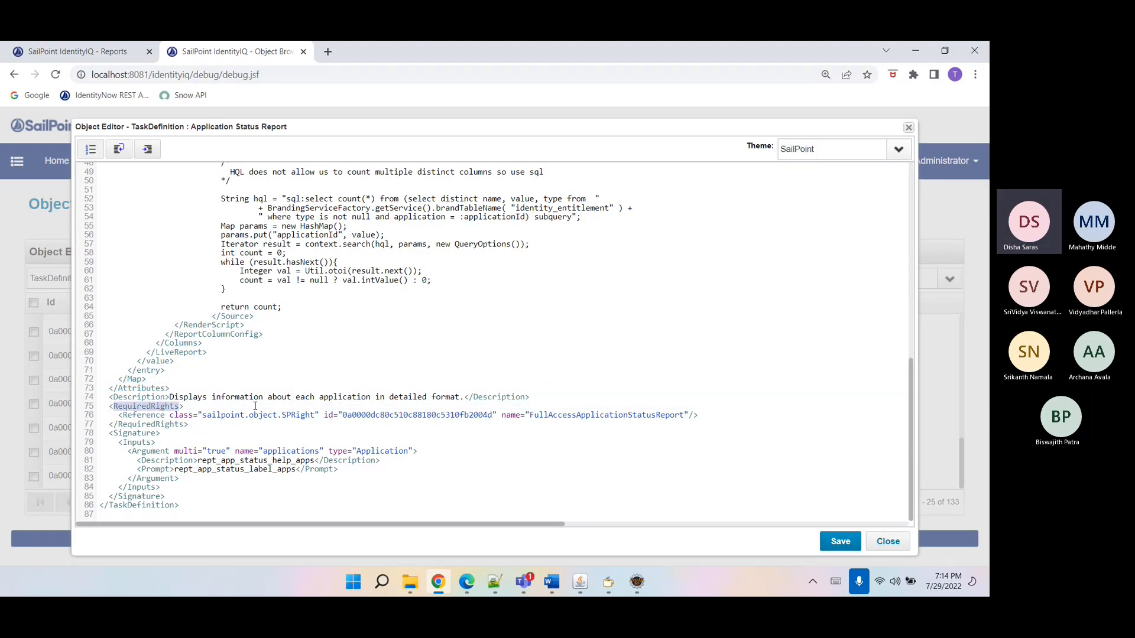
double_click(295, 415)
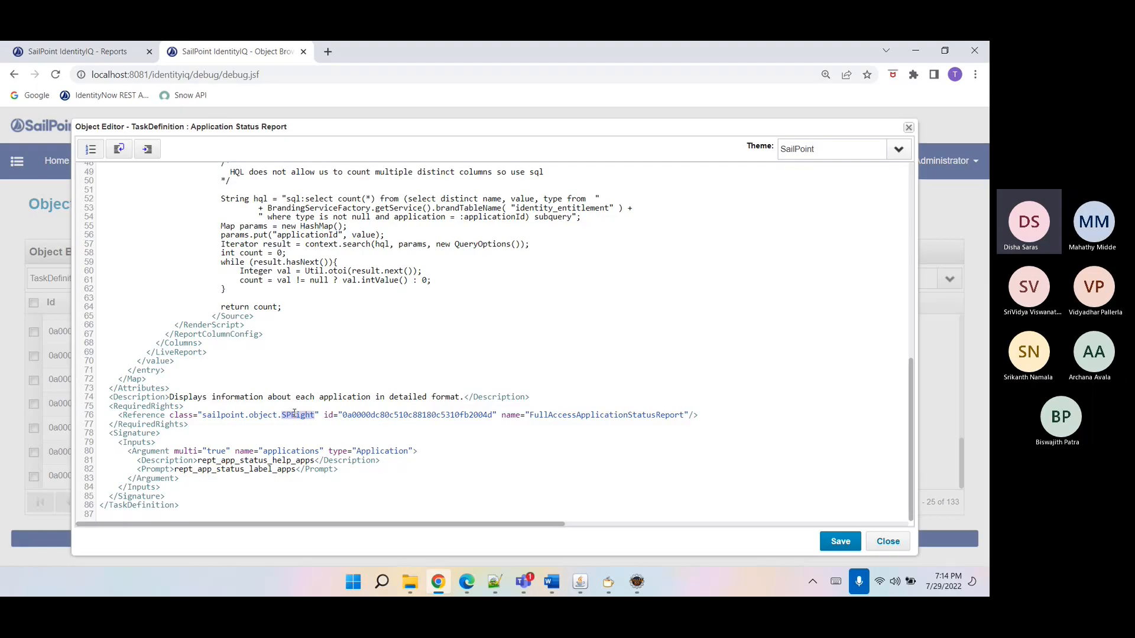
double_click(558, 415)
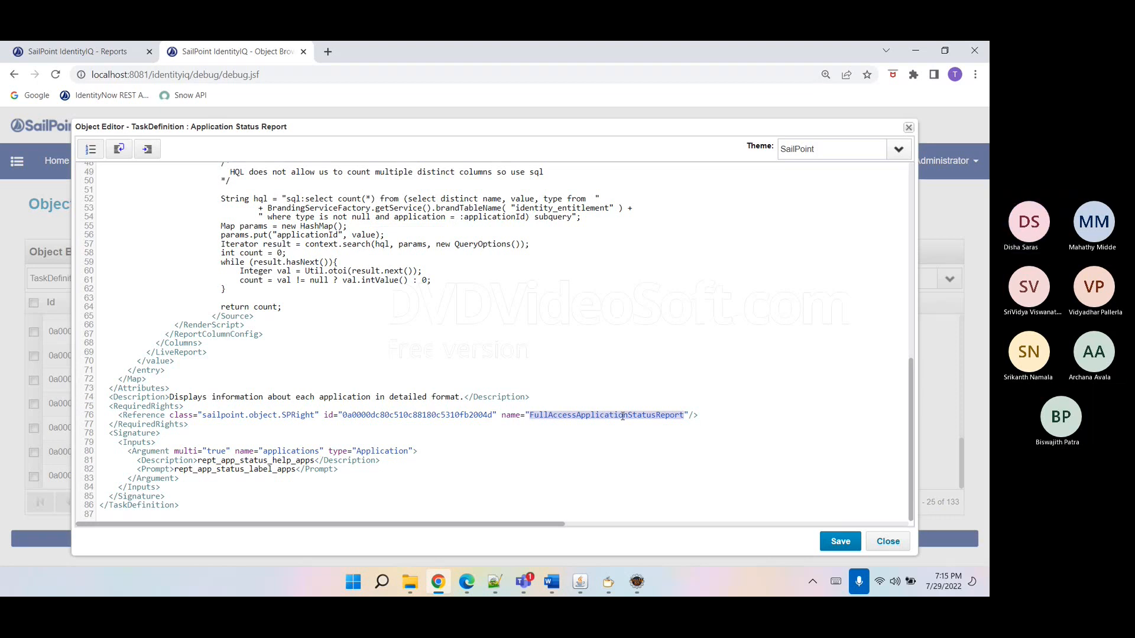
left_click(133, 406)
left_click(148, 424)
double_click(148, 423)
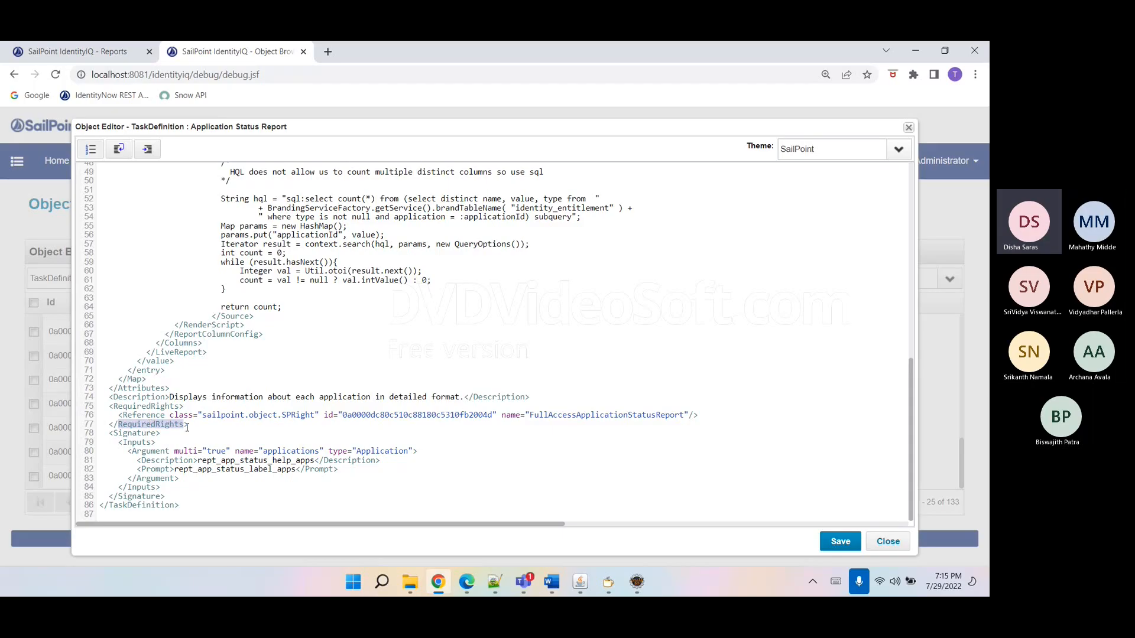
left_click_drag(187, 427, 96, 408)
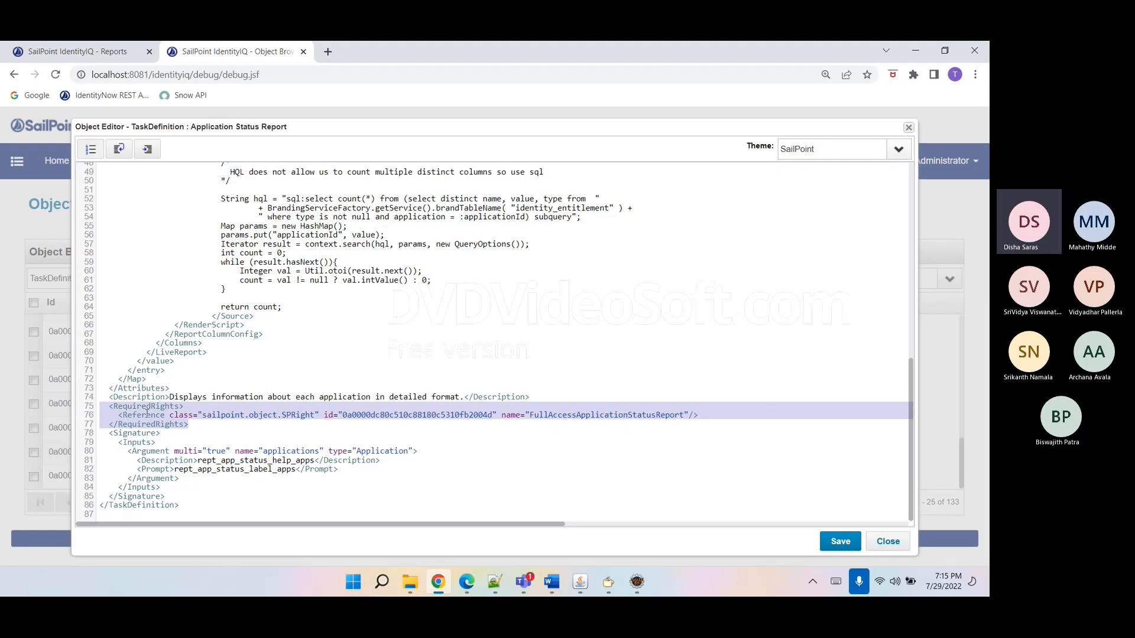
- Examine the report's Description element, compare it with the descriptions on the Reports page, and return to the Object Browser
double_click(179, 396)
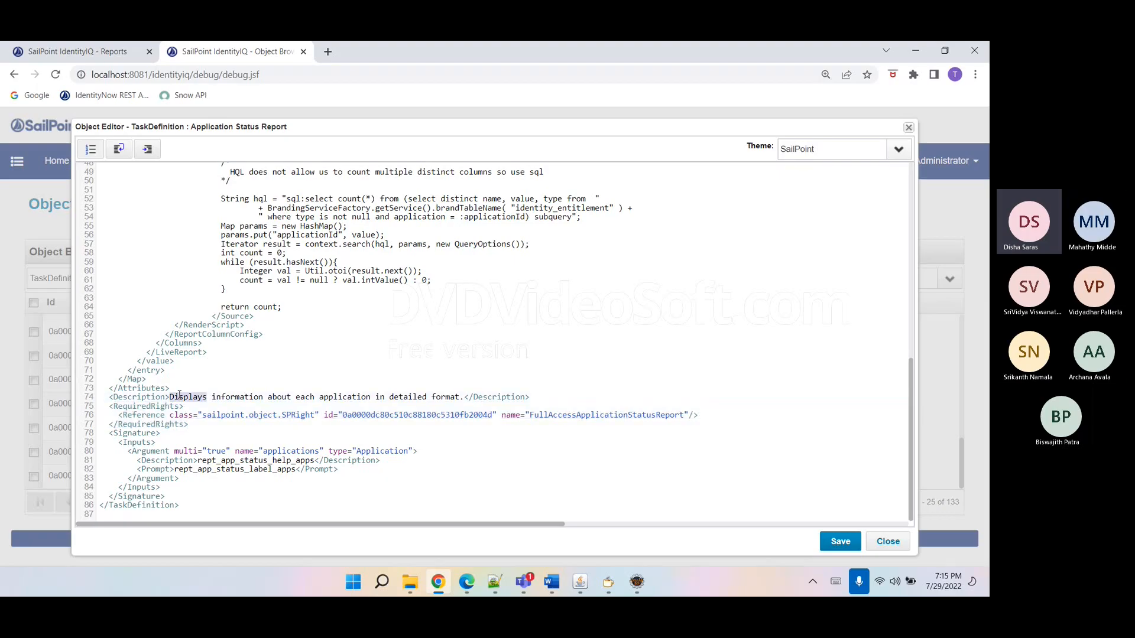
triple_click(179, 395)
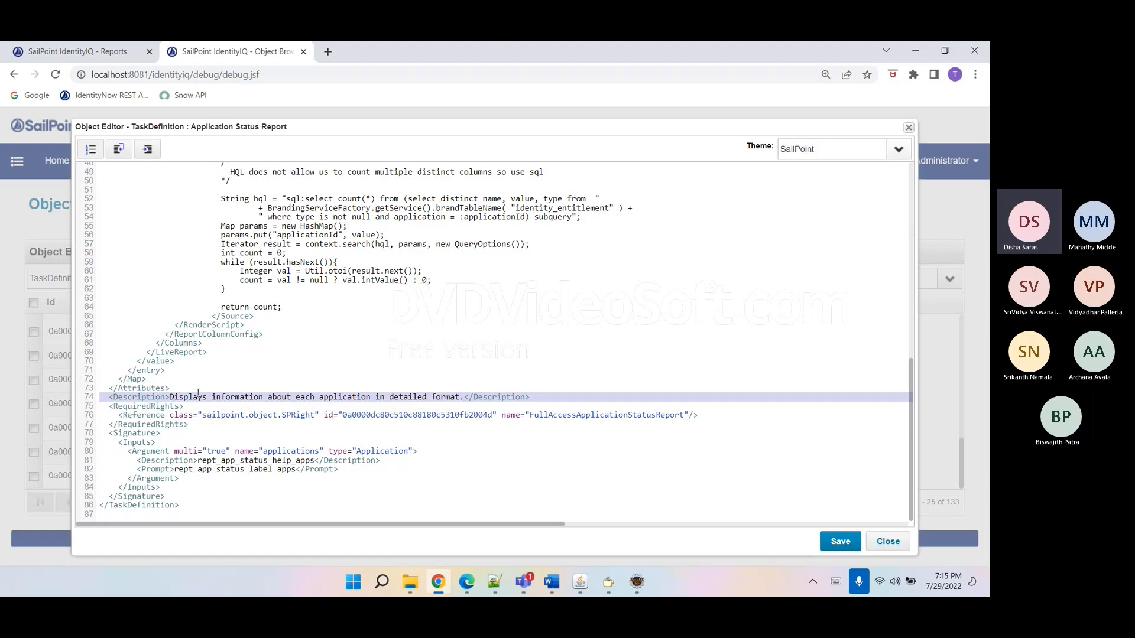
left_click(89, 57)
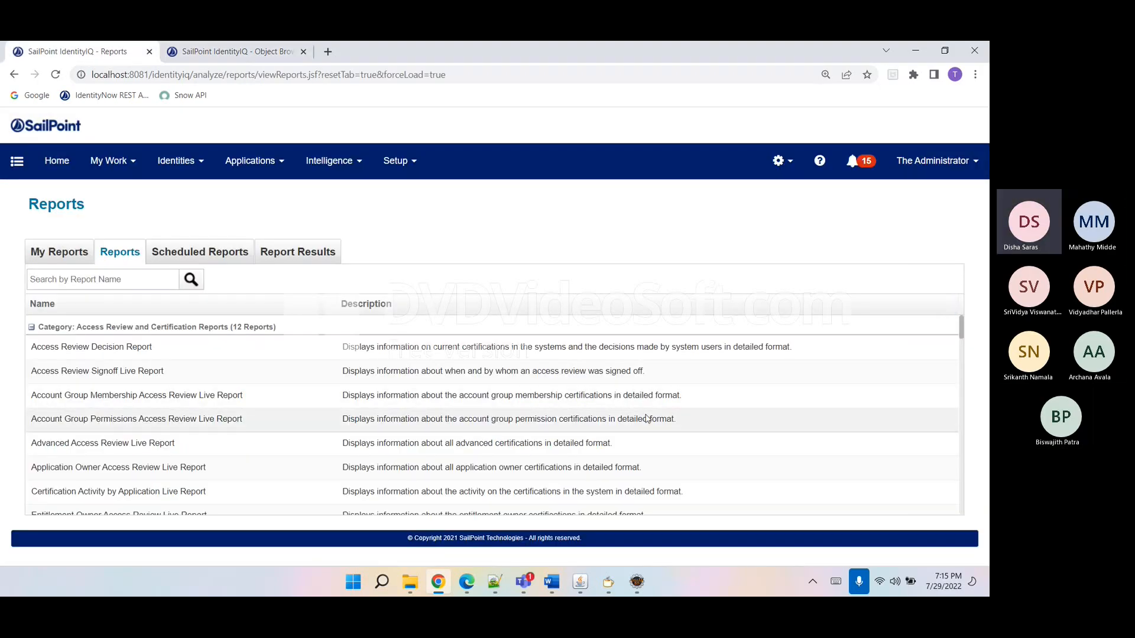
left_click(233, 50)
- Go back up through the Application Status Report XML from the closing Map tag to the DOCTYPE line
left_click(478, 379)
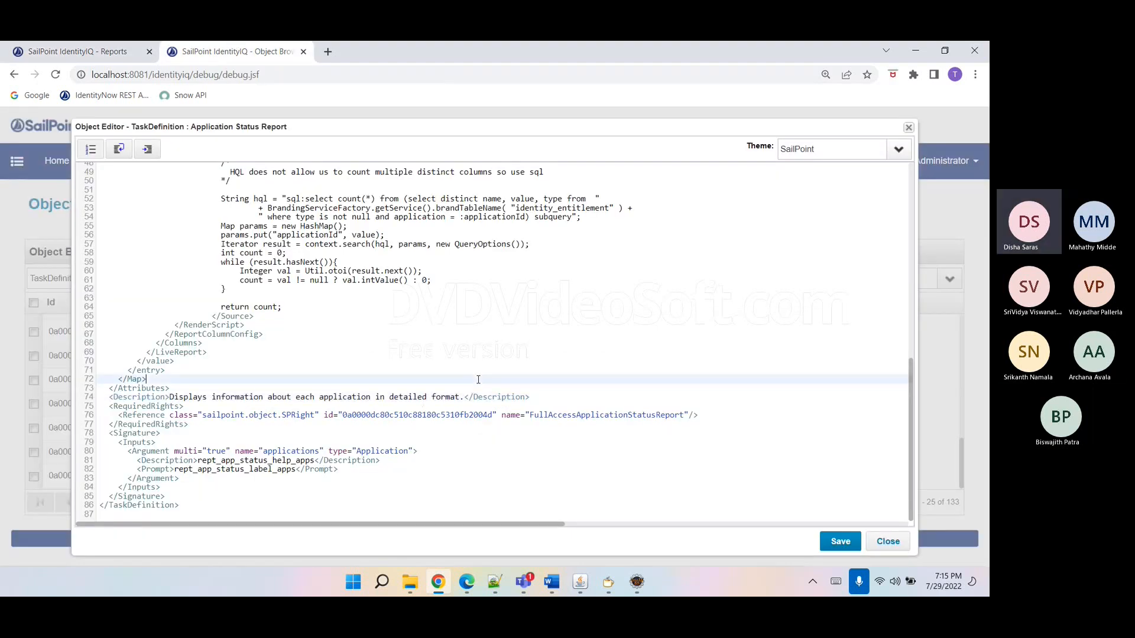
key("Up")
key("Up")
key("Up")
key("Up")
key("Up")
key("Up")
key("Up")
key("Up")
key("Up")
key("Up")
key("Up")
key("Up")
key("Up")
key("Up")
key("Up")
key("Up")
key("Up")
key("Up")
key("Up")
key("Up")
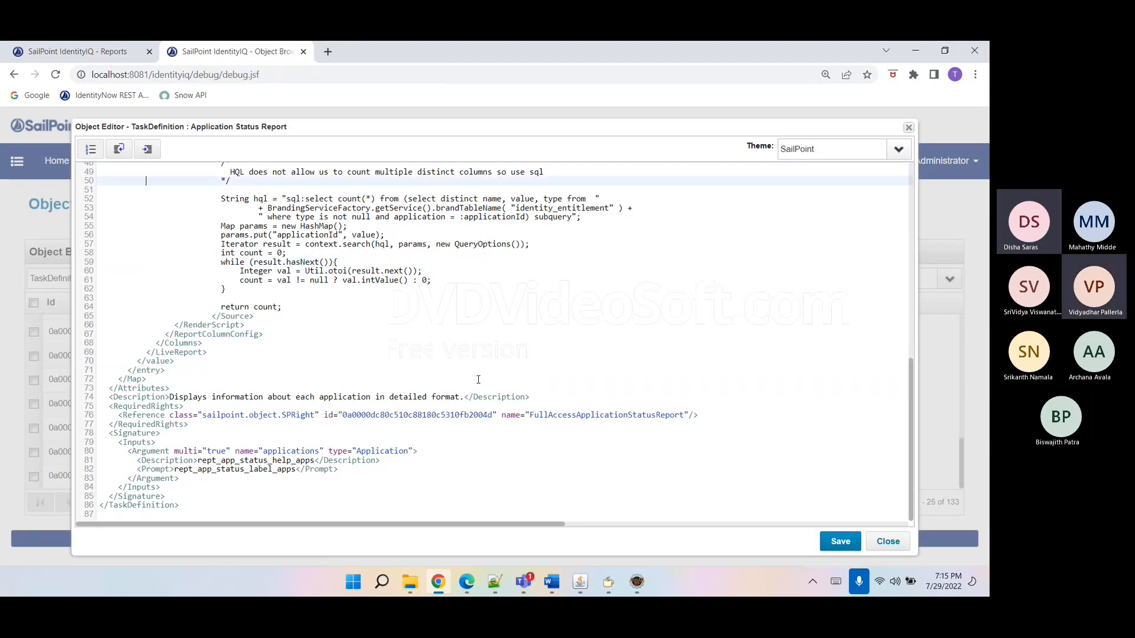
key("Up")
key("Up")
key("Up")
key("Up")
key("Up")
key("Up")
key("Up")
key("Up")
key("Up")
key("Up")
key("Up")
key("Up")
key("Up")
key("Up")
key("Up")
key("Up")
key("Up")
key("Up")
key("Up")
key("Up")
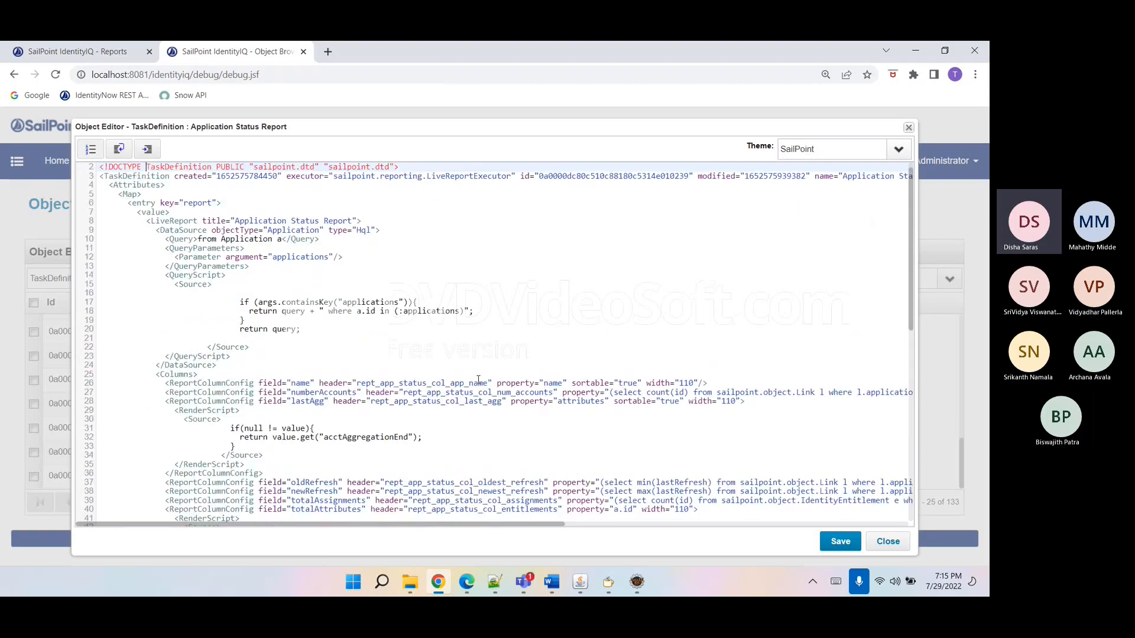
- Examine the executor attribute of the TaskDefinition element, focusing on the LiveReportExecutor class
double_click(296, 187)
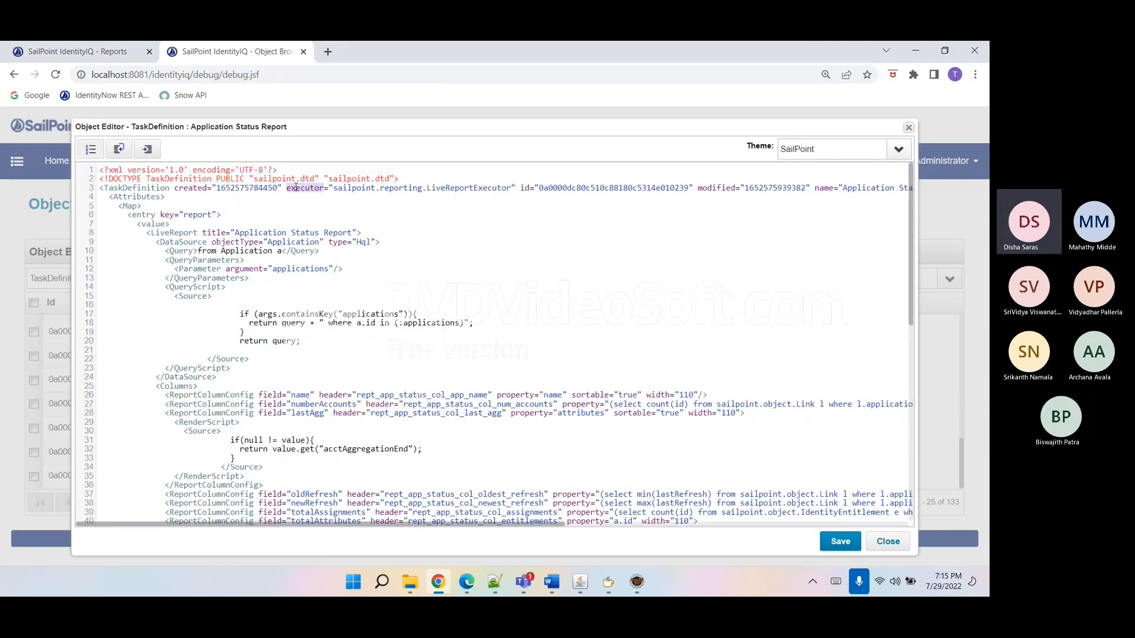
double_click(364, 239)
double_click(434, 188)
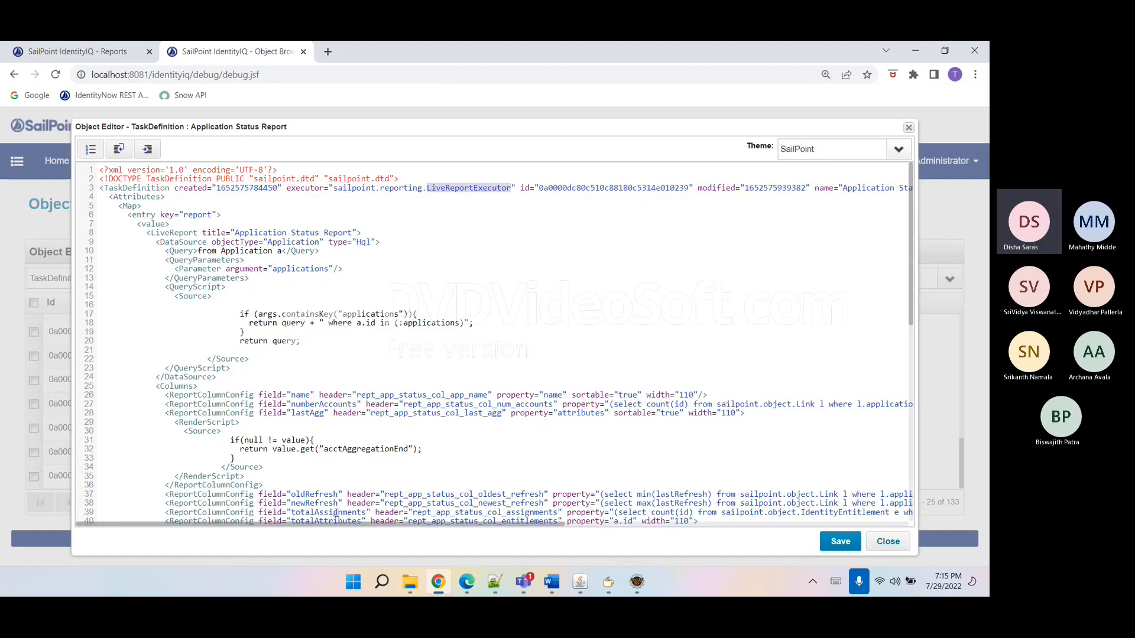
key("Right")
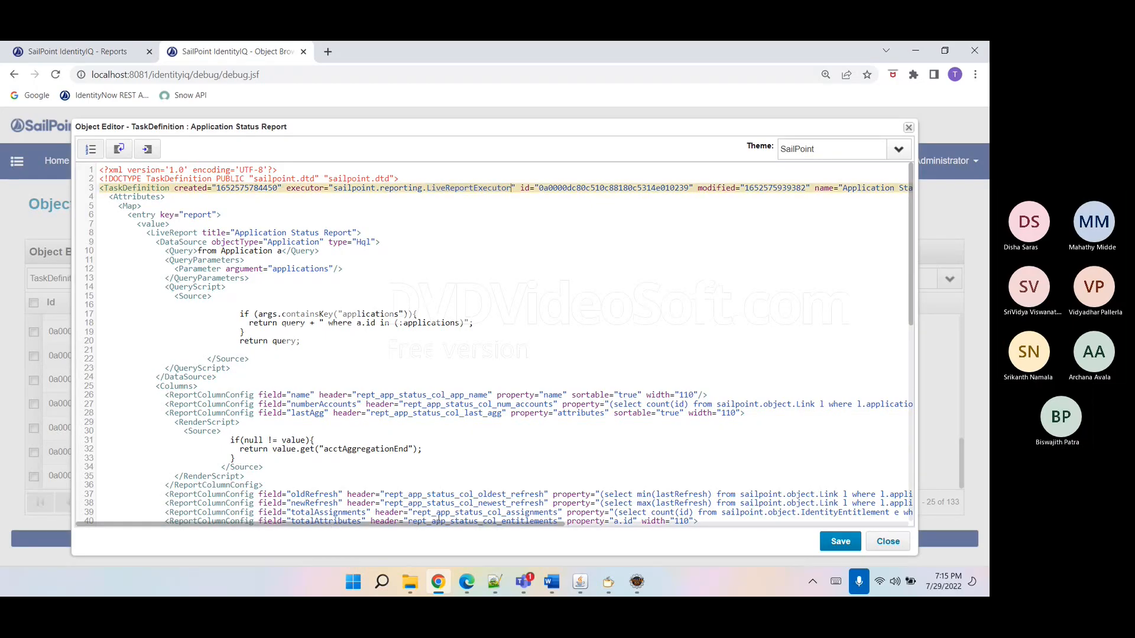
- Examine the remaining TaskDefinition attributes, compare the subType with the Reports page categories, and return to the start of the line
left_click_drag(444, 525, 632, 524)
left_click_drag(632, 524, 801, 507)
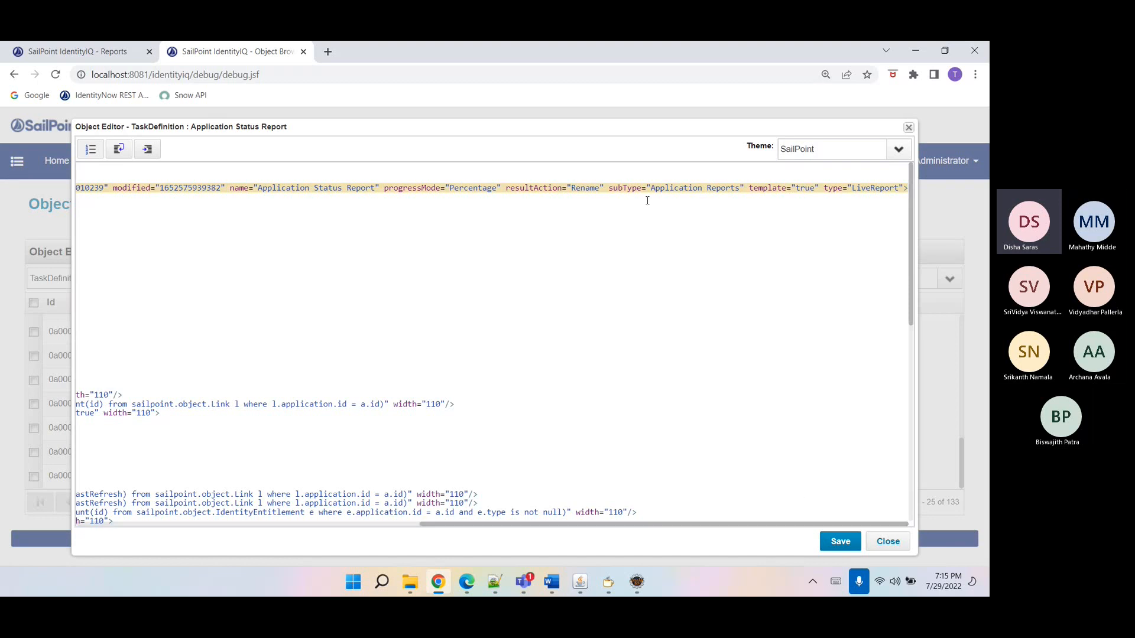
left_click(105, 52)
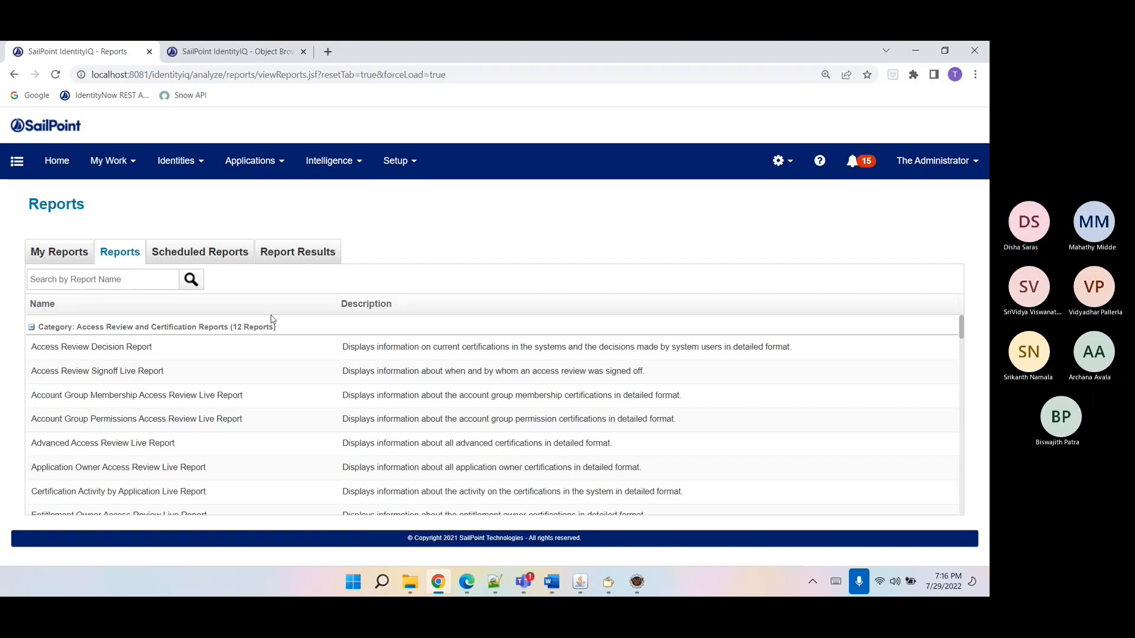
left_click(284, 54)
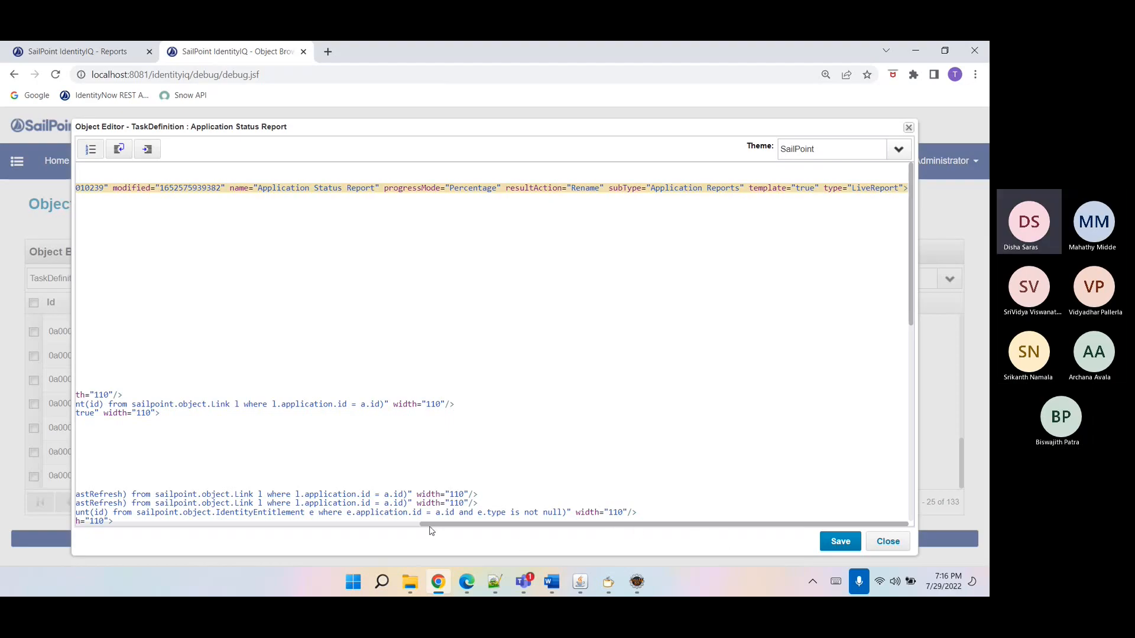
left_click_drag(439, 531, 94, 528)
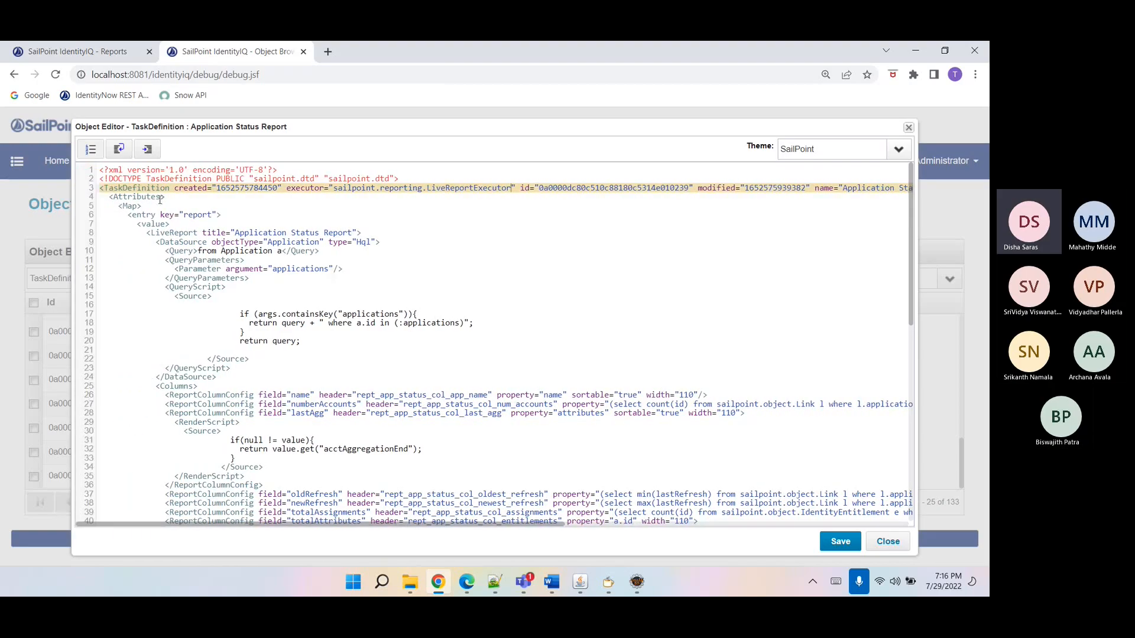
- Examine the report entry key and the LiveReport element with its title attribute
double_click(192, 216)
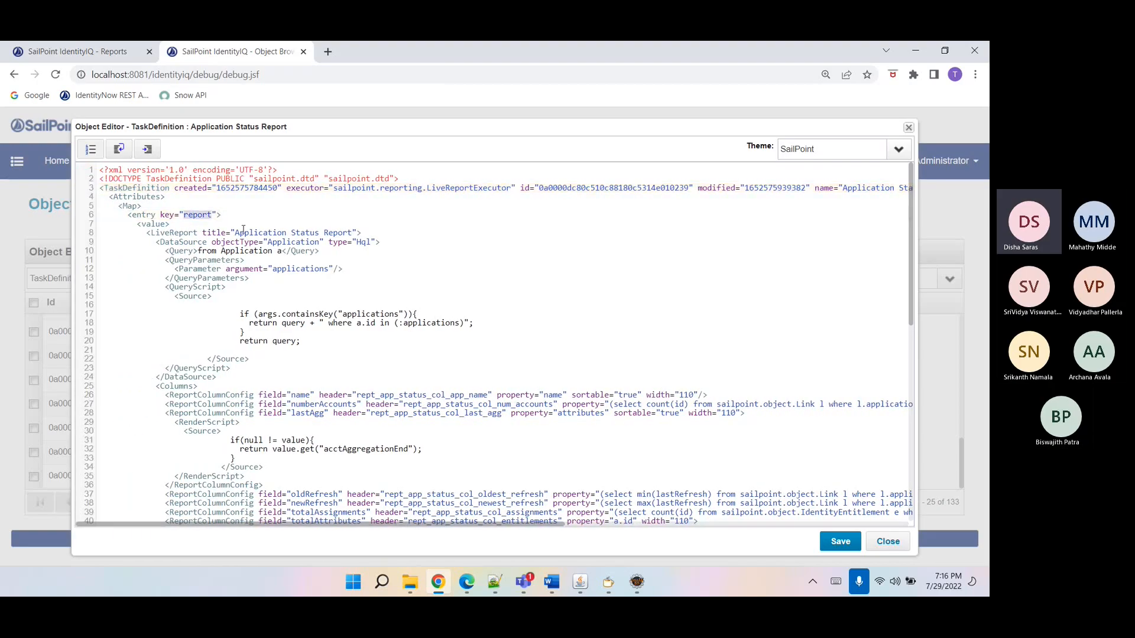
double_click(189, 234)
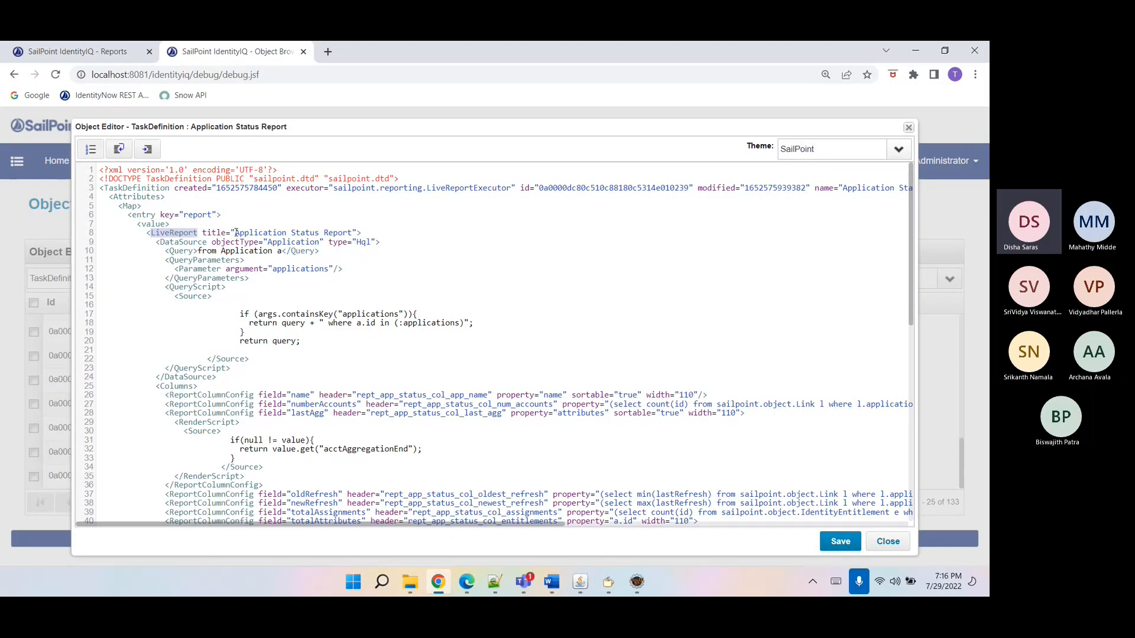
left_click_drag(236, 232, 356, 234)
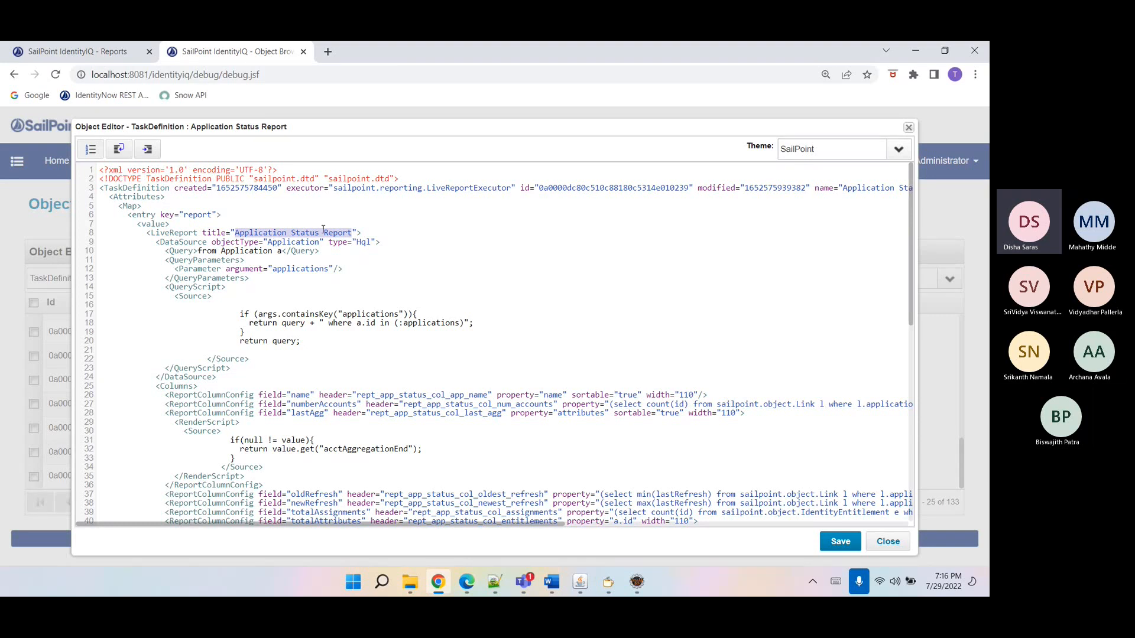
- Examine the DataSource element's type and objectType attributes
double_click(179, 243)
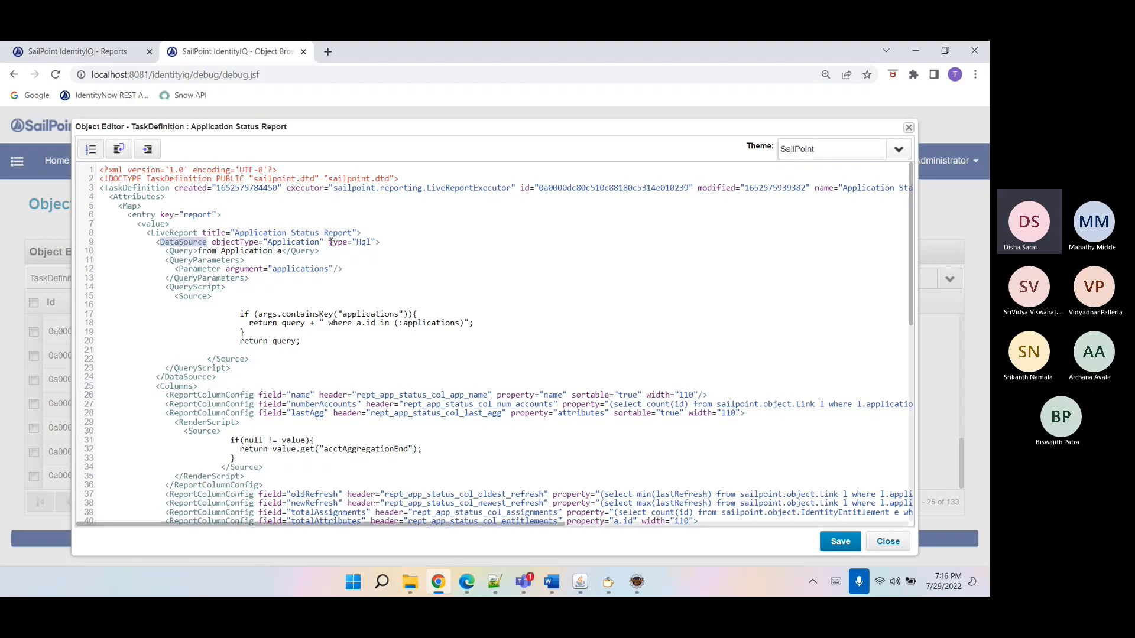
left_click_drag(327, 243, 374, 242)
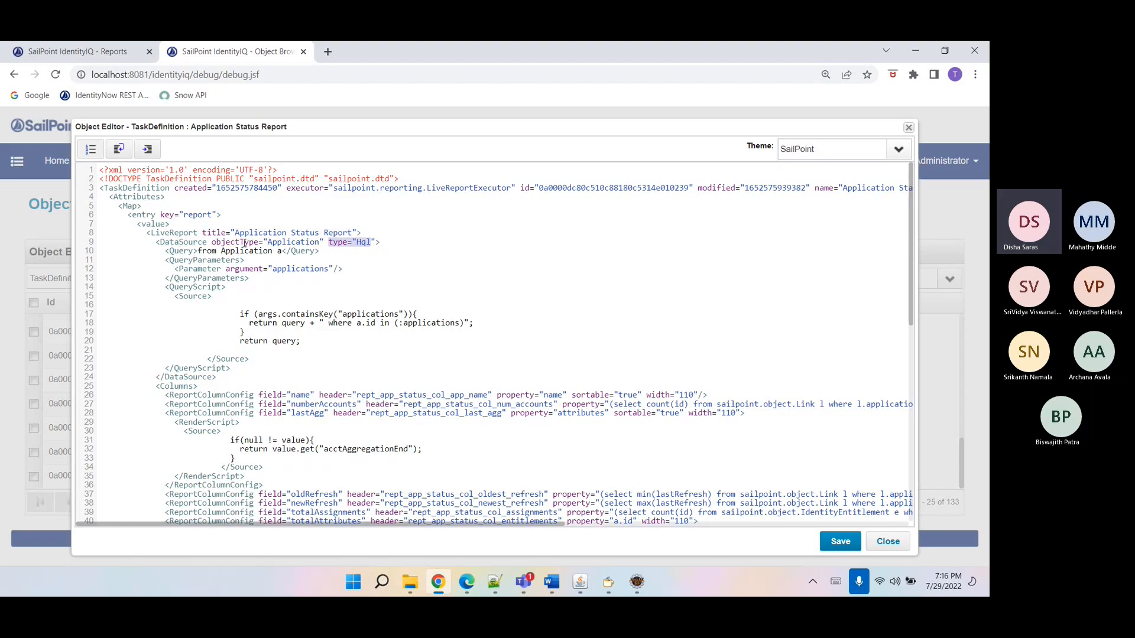
left_click_drag(211, 243, 319, 242)
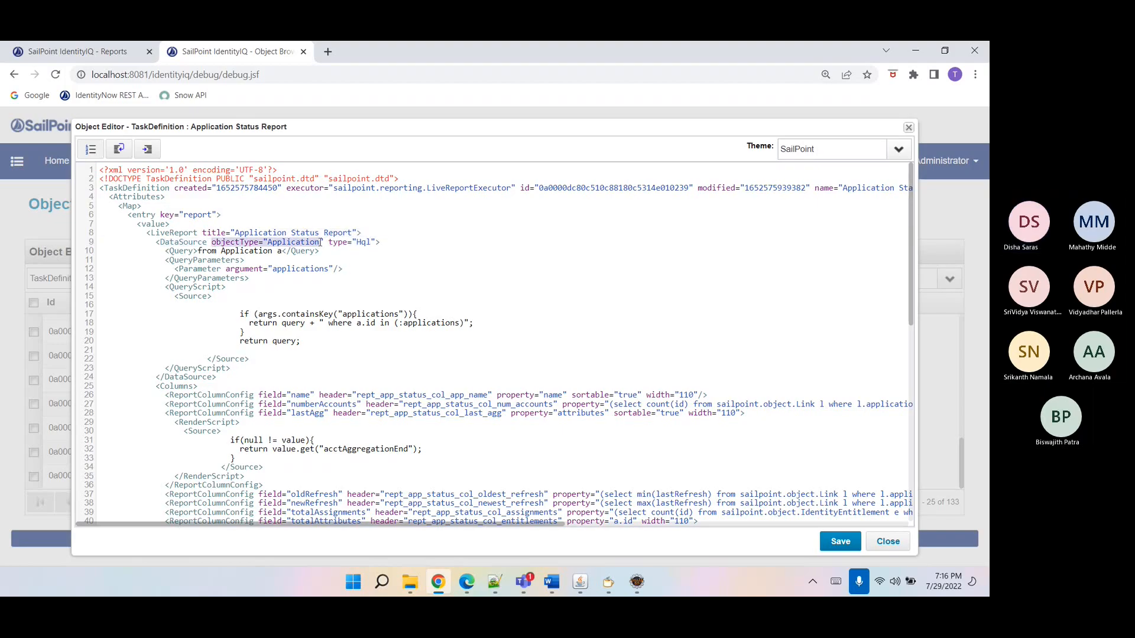
- Examine the Query and QueryParameters elements, including the applications argument of the Parameter
double_click(180, 252)
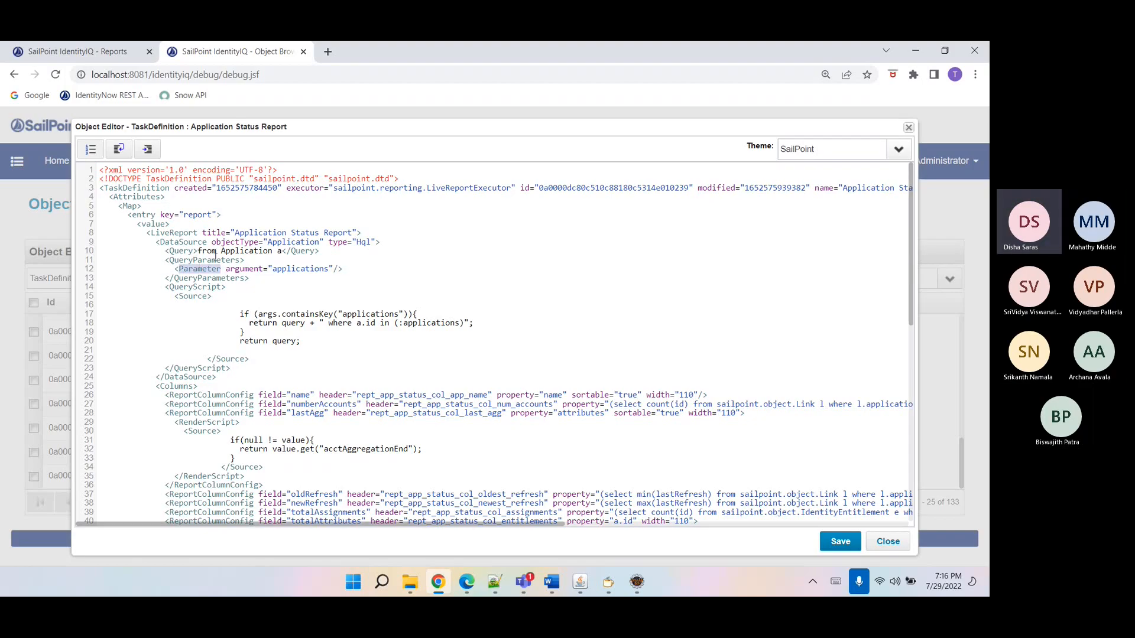
double_click(203, 260)
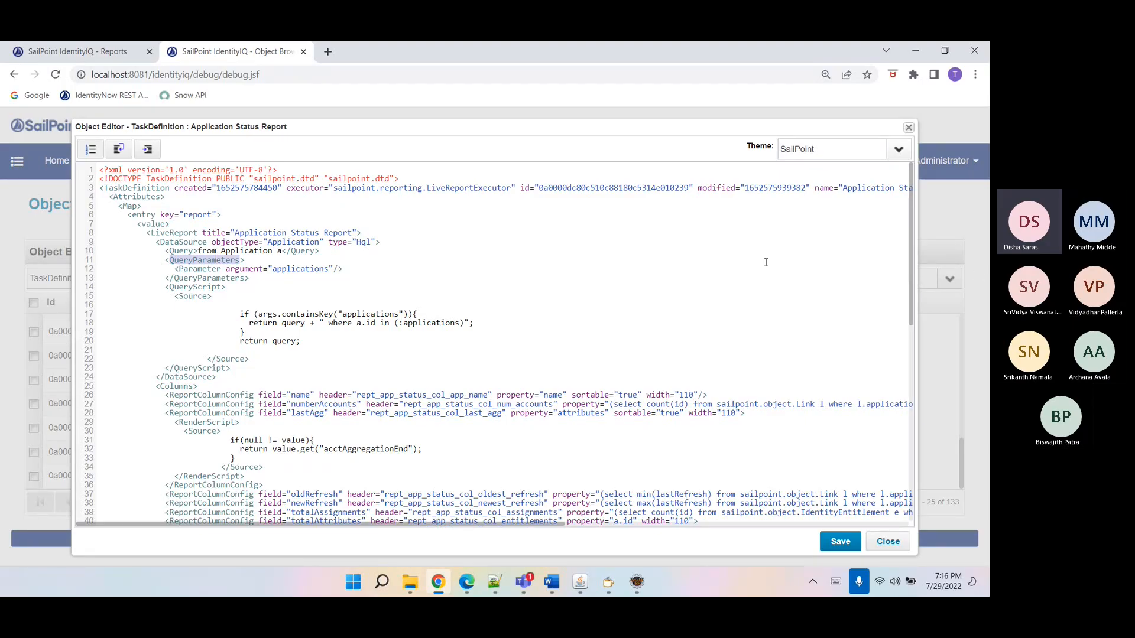
double_click(288, 268)
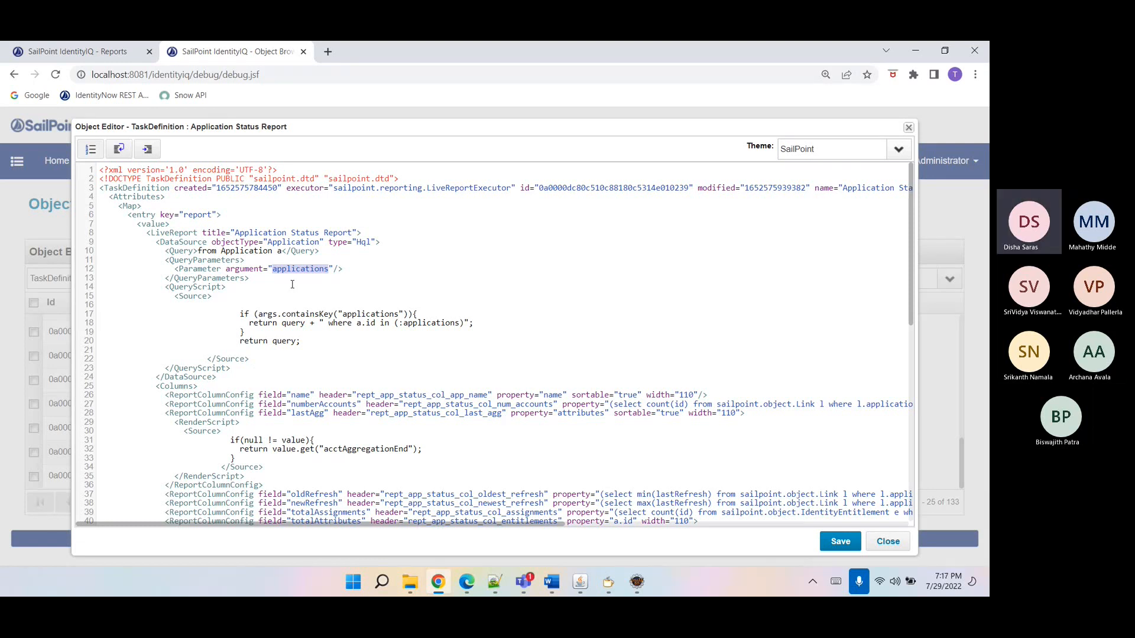
- Examine the QueryScript's containsKey condition for applications and the bound parameter in its where clause
double_click(268, 318)
double_click(305, 316)
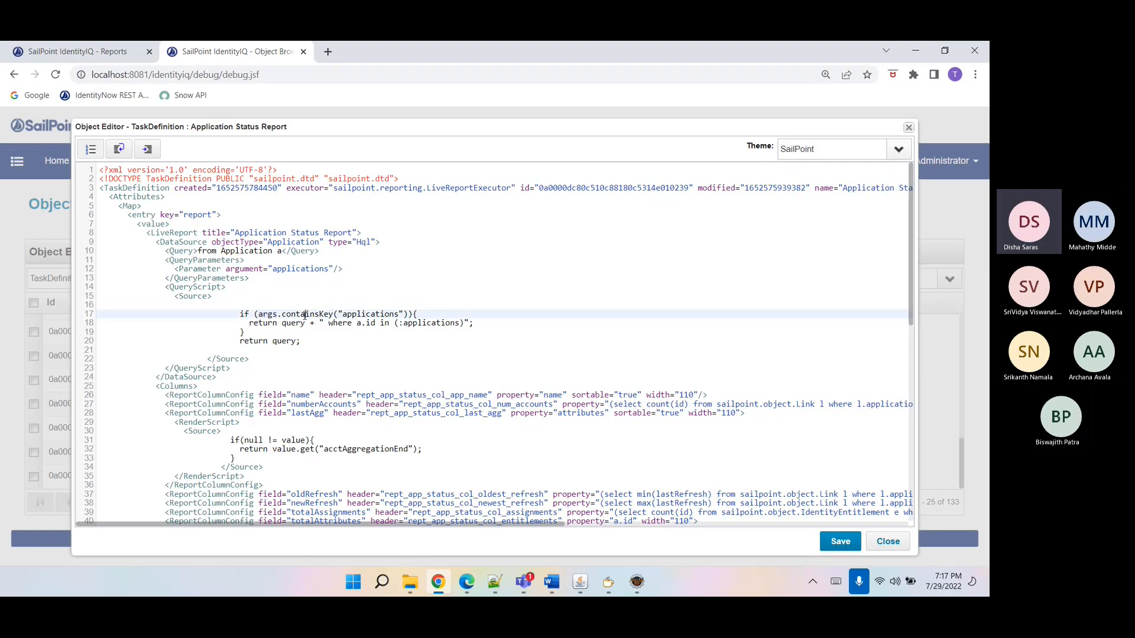
double_click(370, 316)
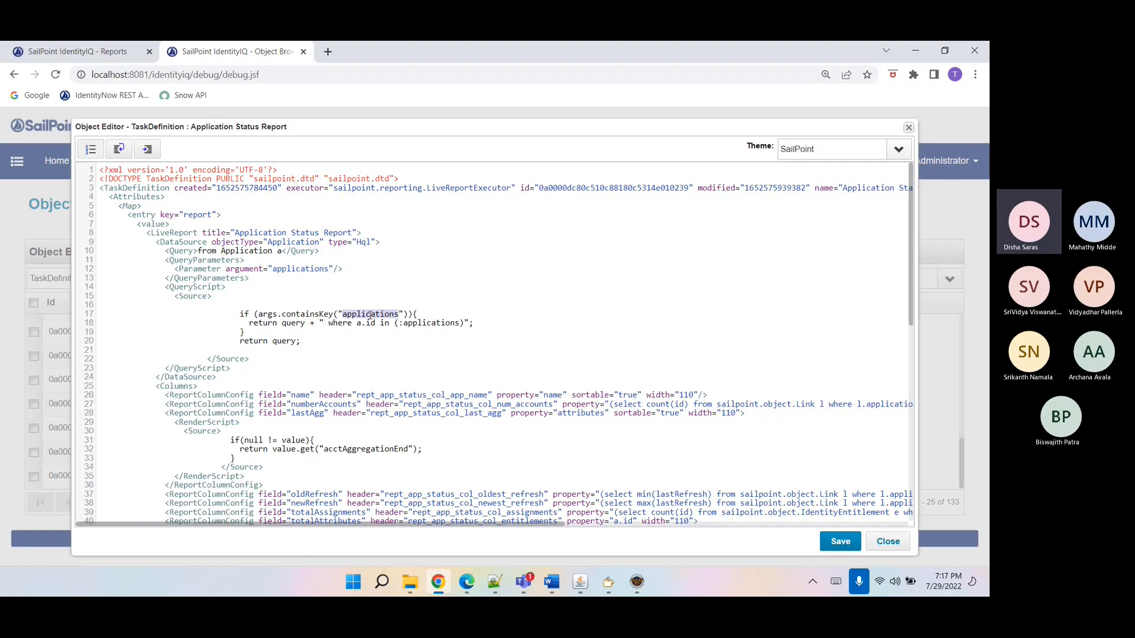
double_click(409, 322)
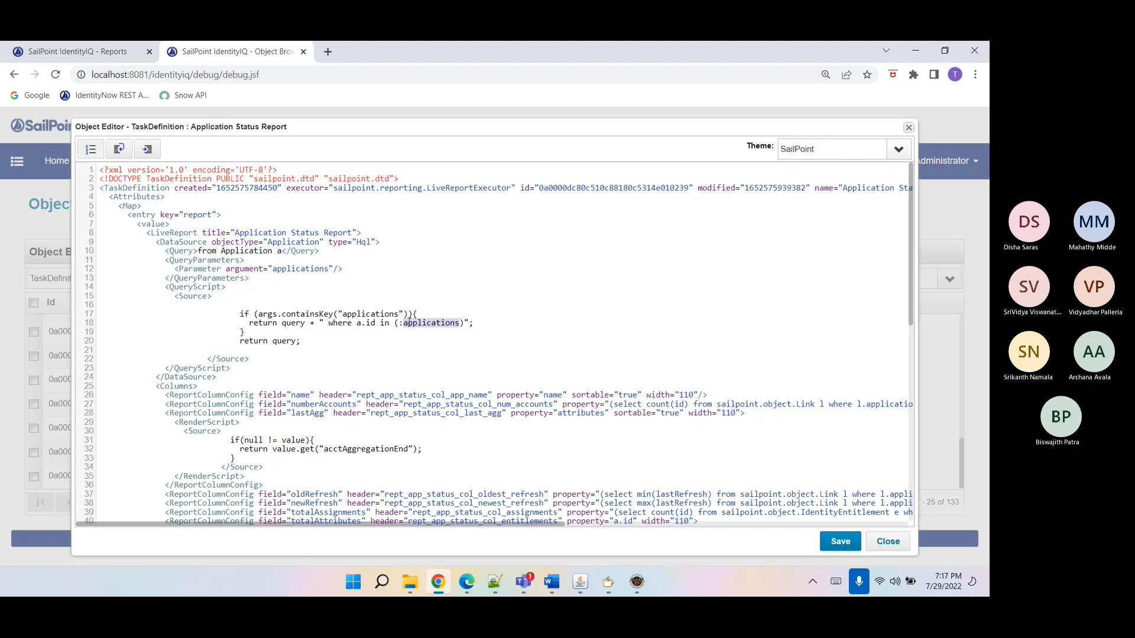
left_click(366, 322)
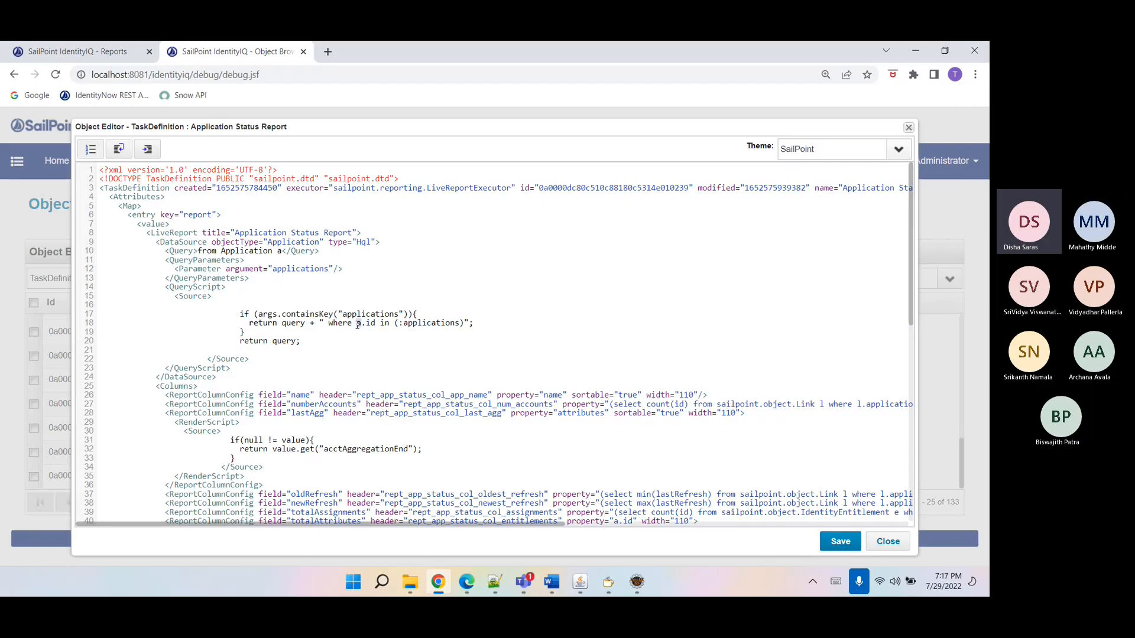
- Check how the alias a from the Query element is used in the QueryScript's where clause
double_click(381, 324)
left_click(423, 332)
double_click(429, 324)
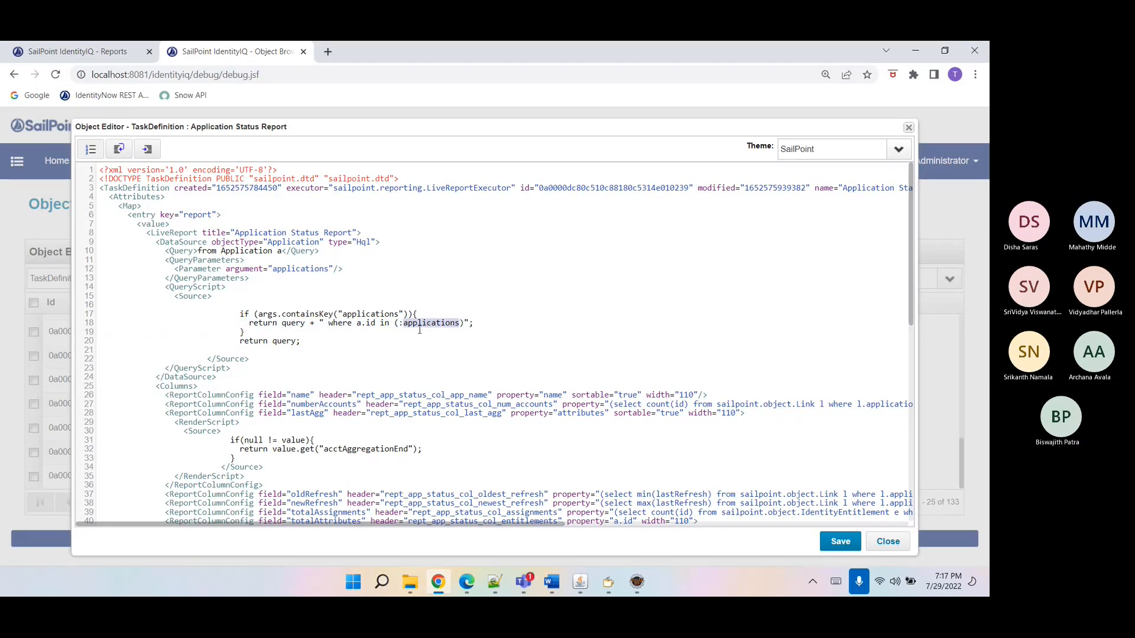
left_click(358, 323)
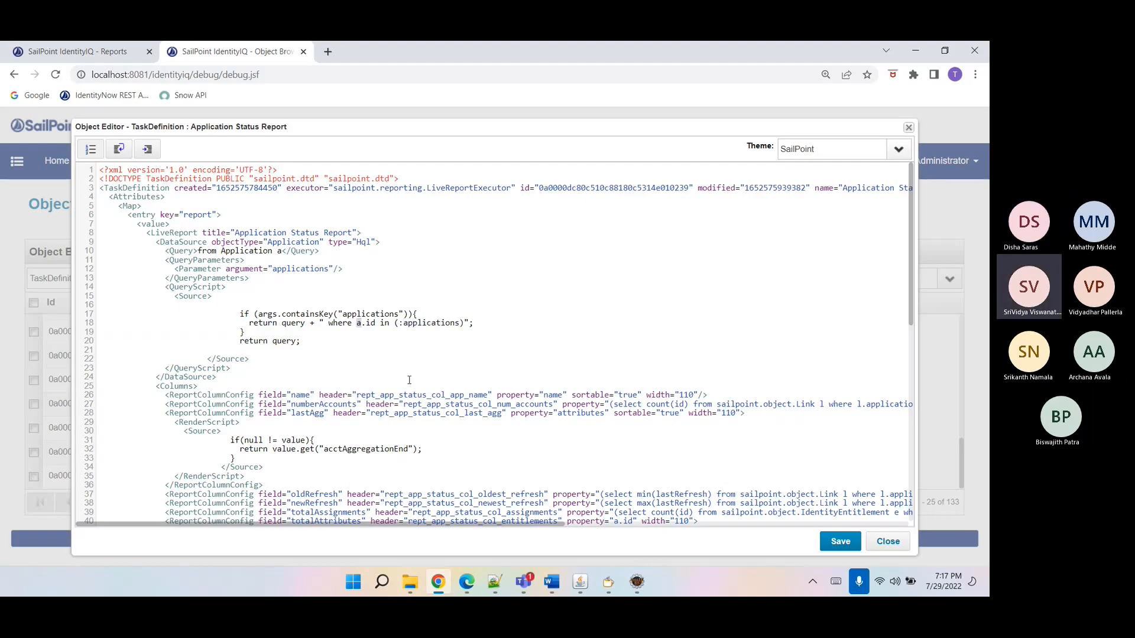
double_click(264, 251)
left_click(361, 324)
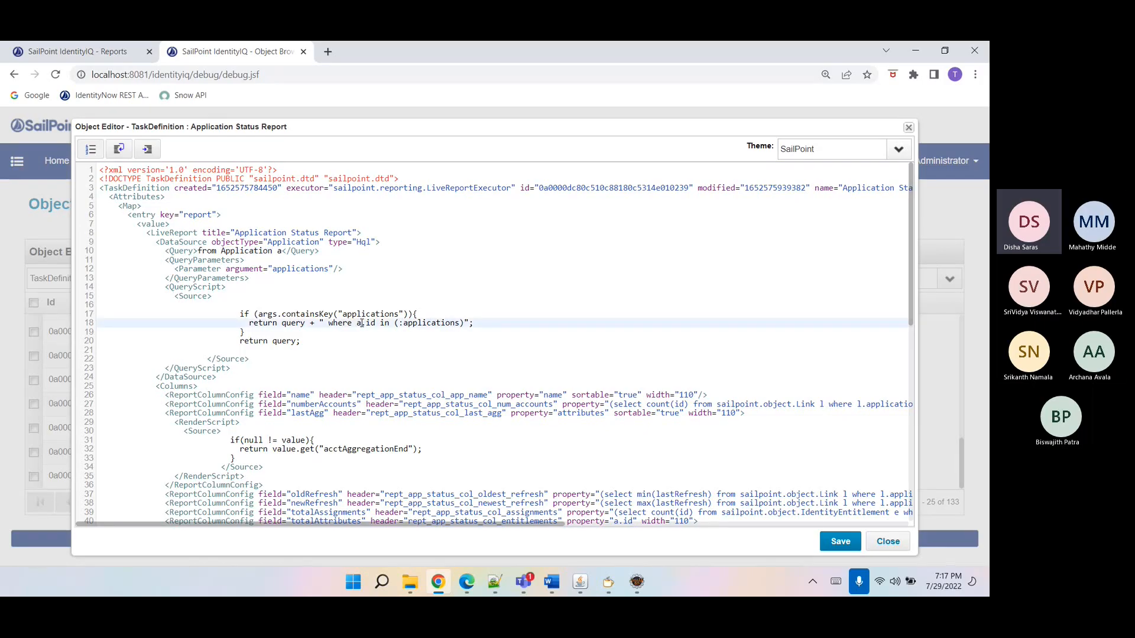
- Try adding ",Link l" after "from Application a" in the Query element, then remove it
left_click(283, 251)
type("Link")
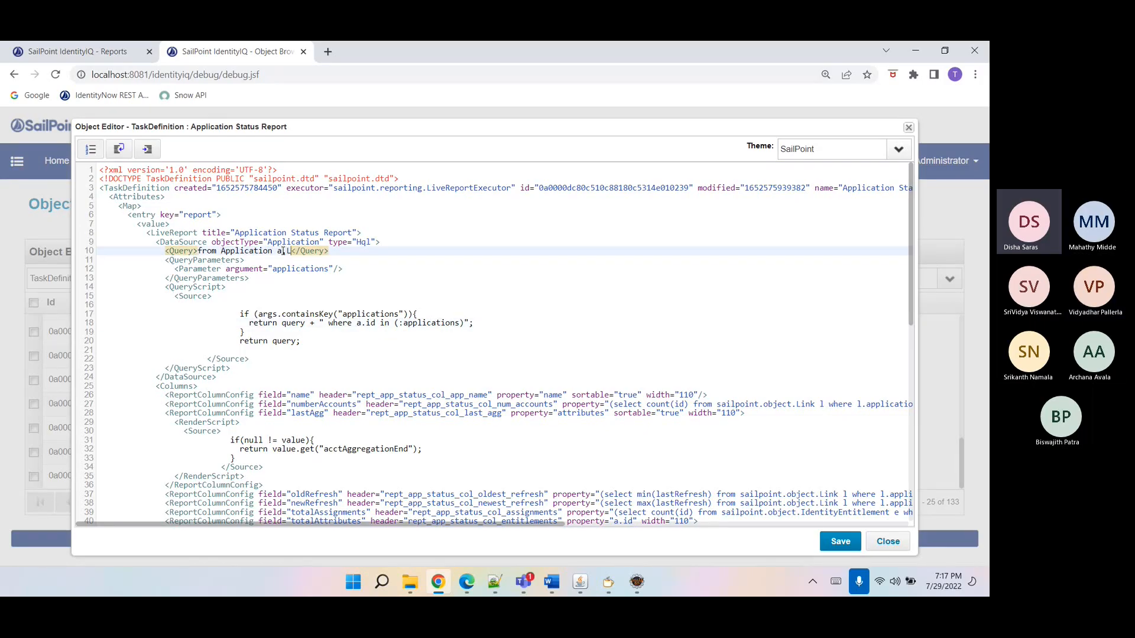
type(" l")
left_click_drag(281, 253, 316, 251)
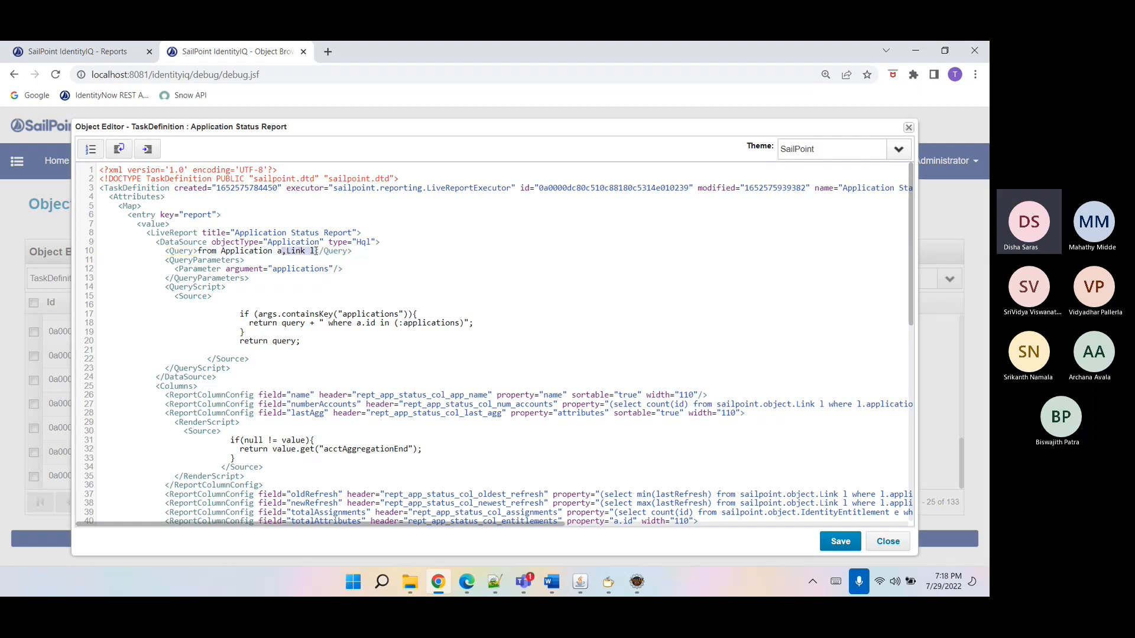
key("BackSpace")
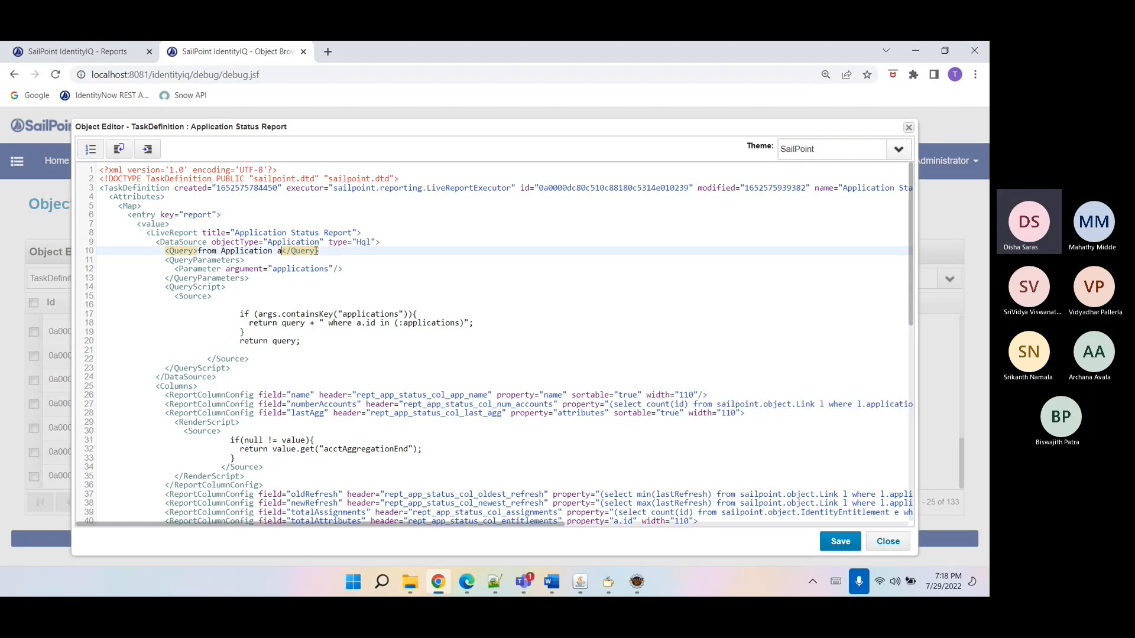
- Compare the QueryScript's plain return query statement with the return that appends the where clause on applications
double_click(358, 324)
left_click(373, 324)
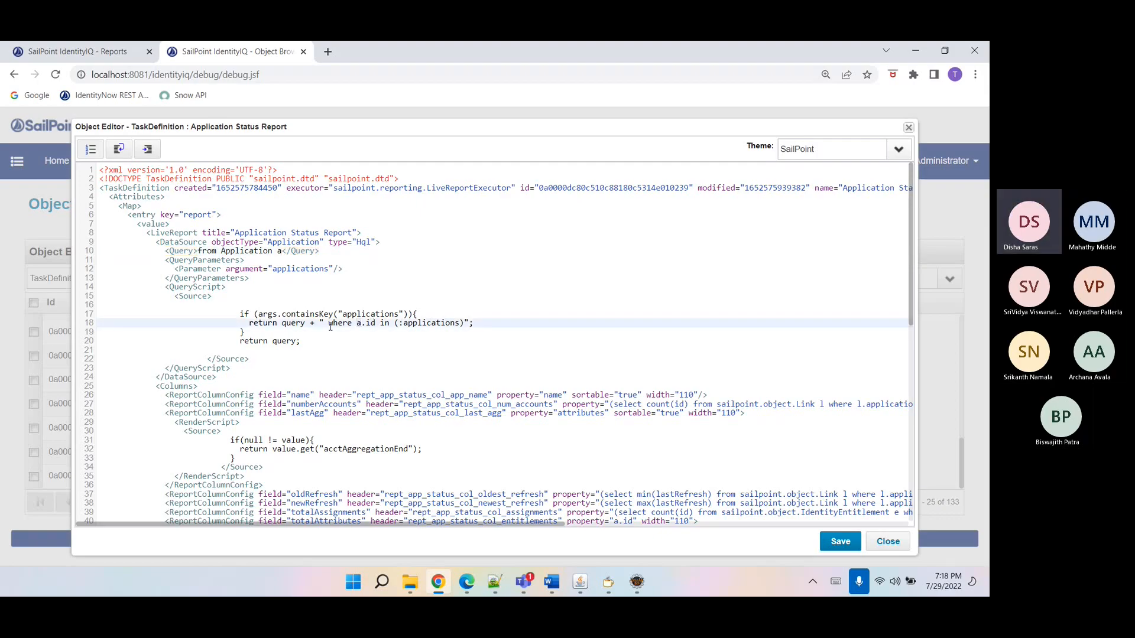
double_click(276, 342)
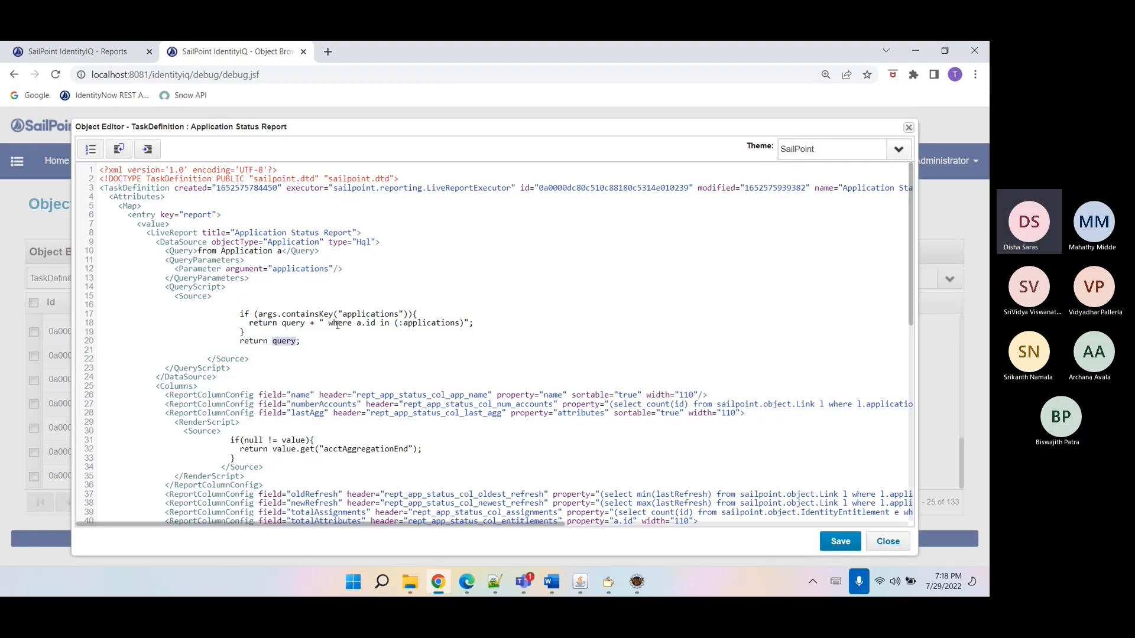
double_click(339, 324)
double_click(280, 342)
left_click(280, 343)
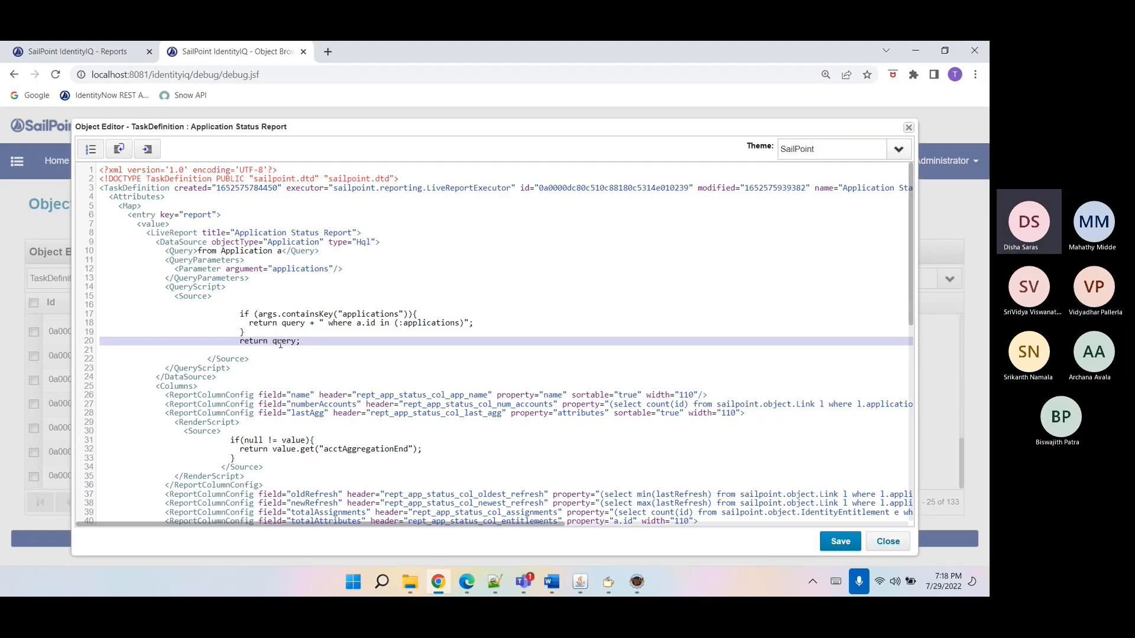
left_click(422, 324)
double_click(422, 324)
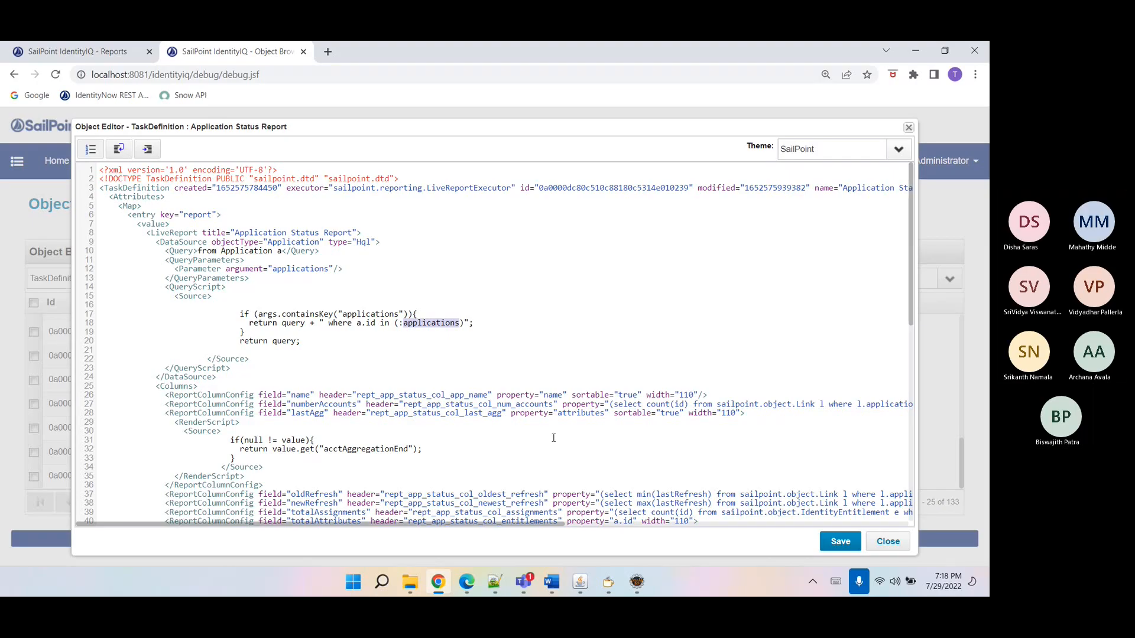
- Switch to Java Decompiler, open Application.hbm.xml from identityiq.jar, and examine the Application object's mapped properties
left_click(608, 591)
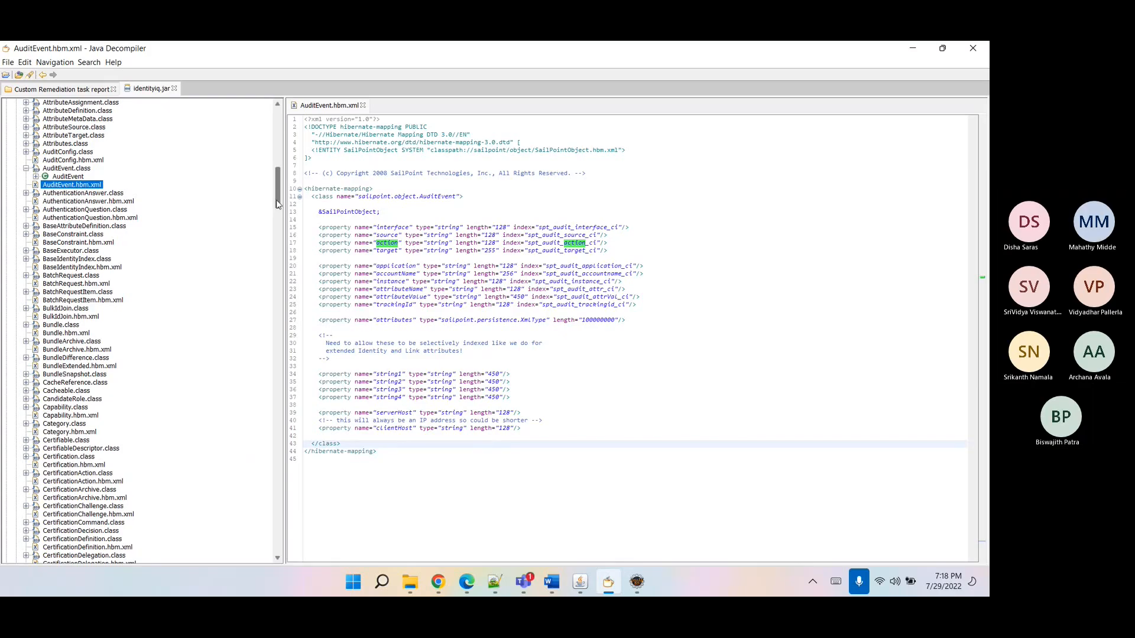
left_click_drag(278, 201, 277, 181)
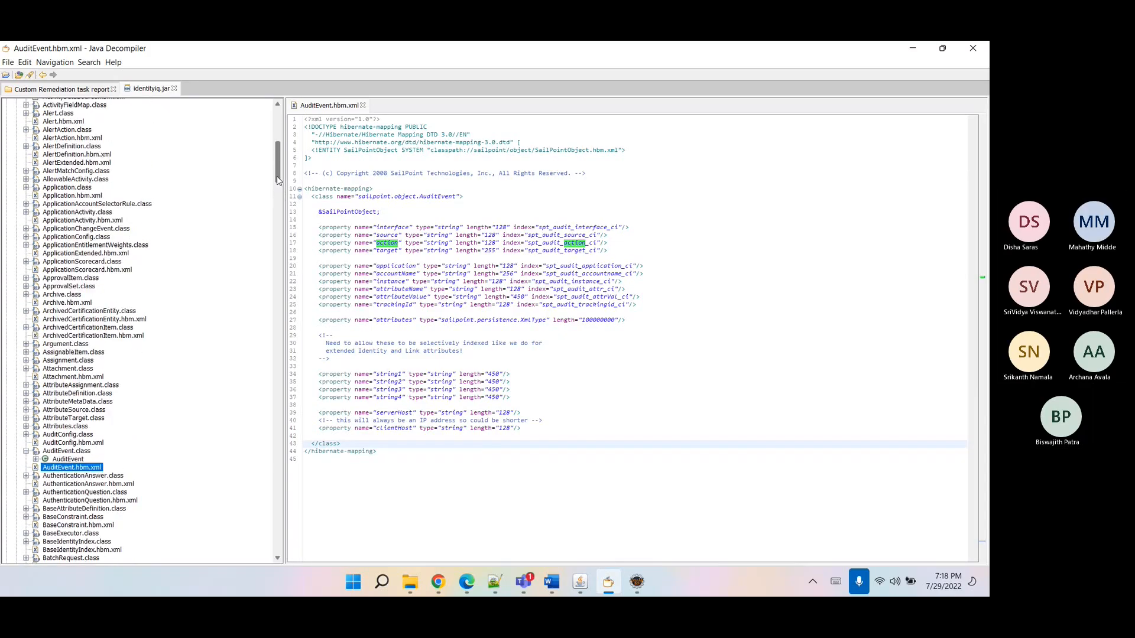
double_click(92, 196)
left_click(428, 351)
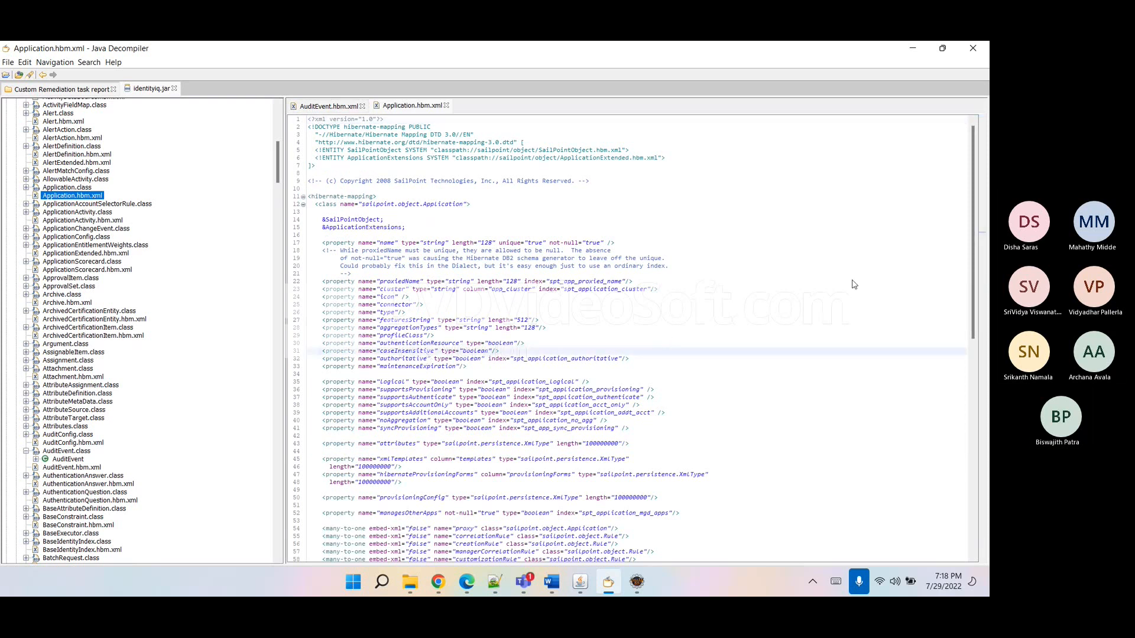
left_click_drag(972, 271, 969, 329)
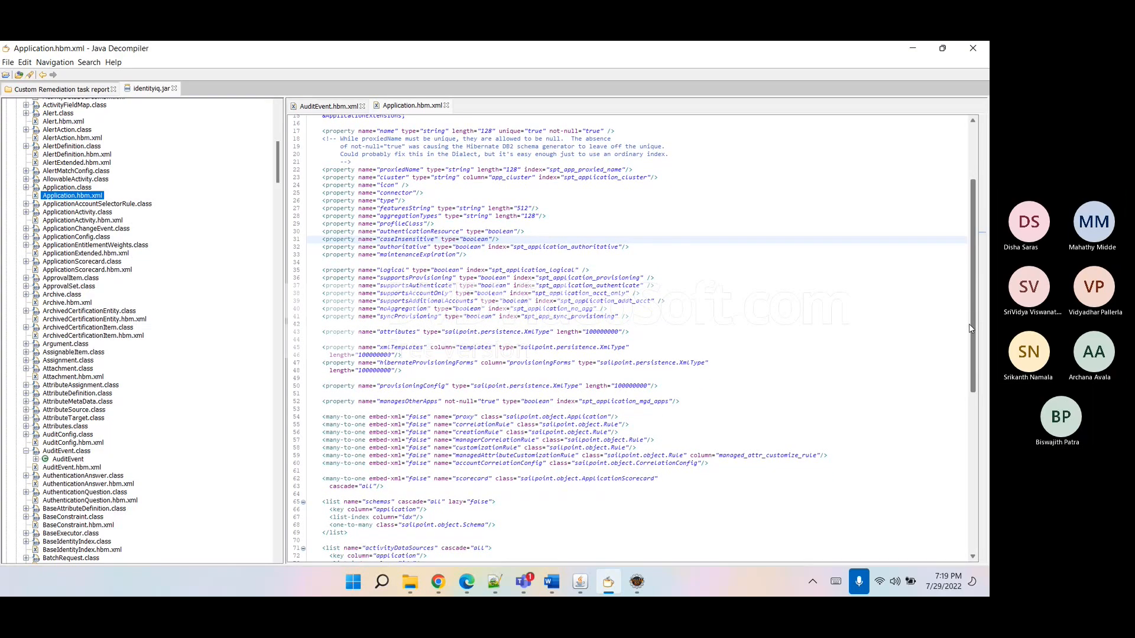
- Switch to the empty new 5 document in Notepad++ and write "from Application a" on line 1 and Ecard="0123456" on line 4
left_click(499, 585)
left_click(503, 365)
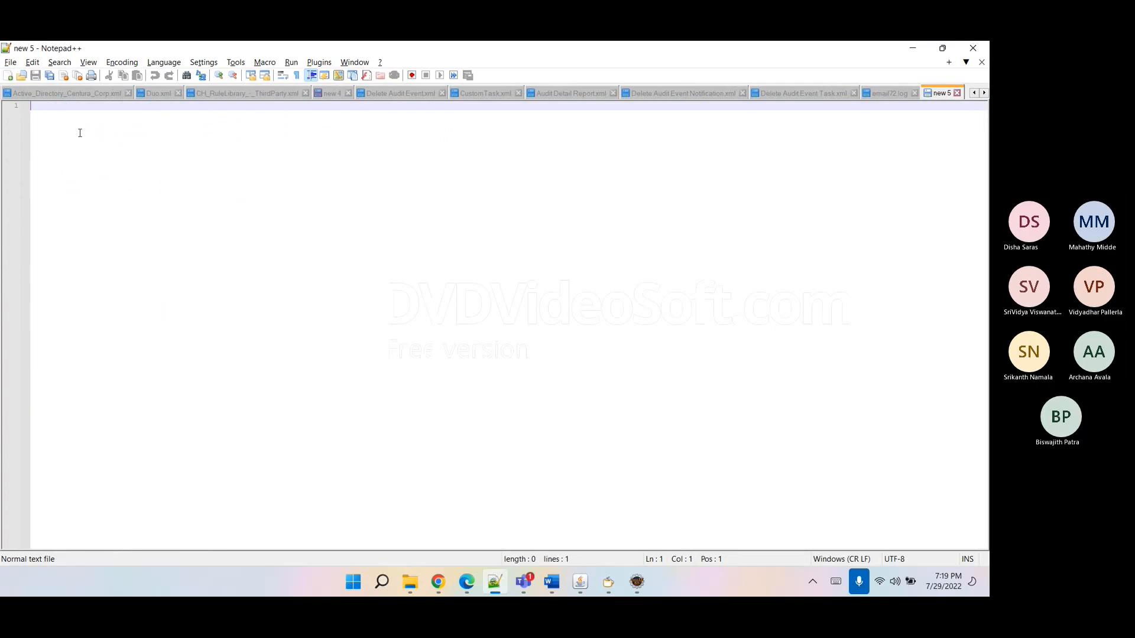
type("from Application")
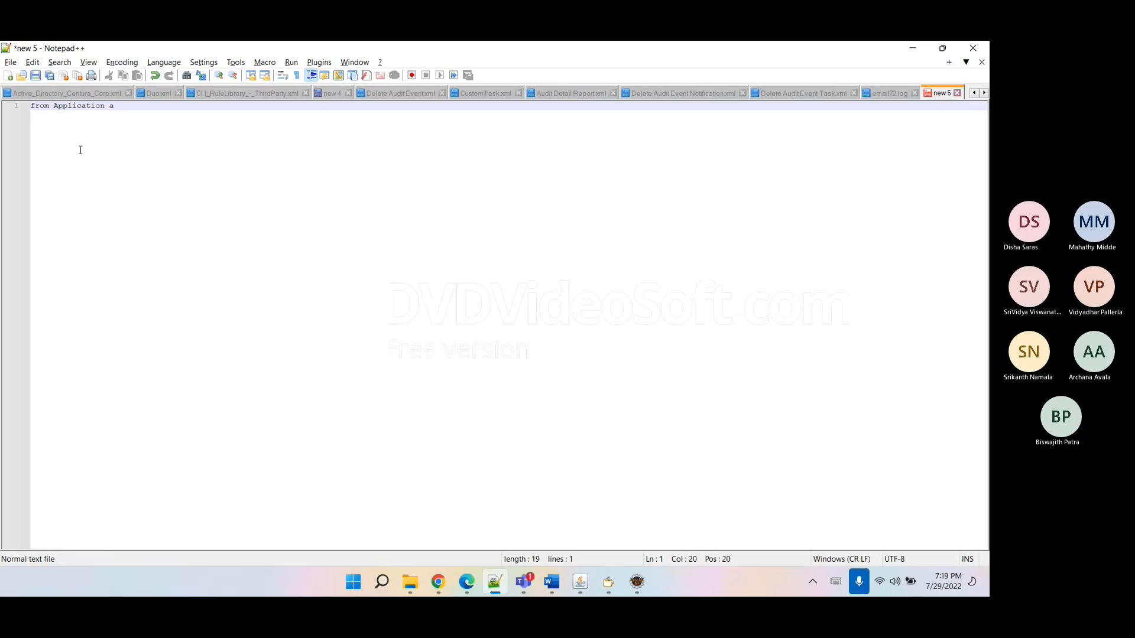
type(" a")
key("Return")
key("Return")
key("Return")
type("Ecard")
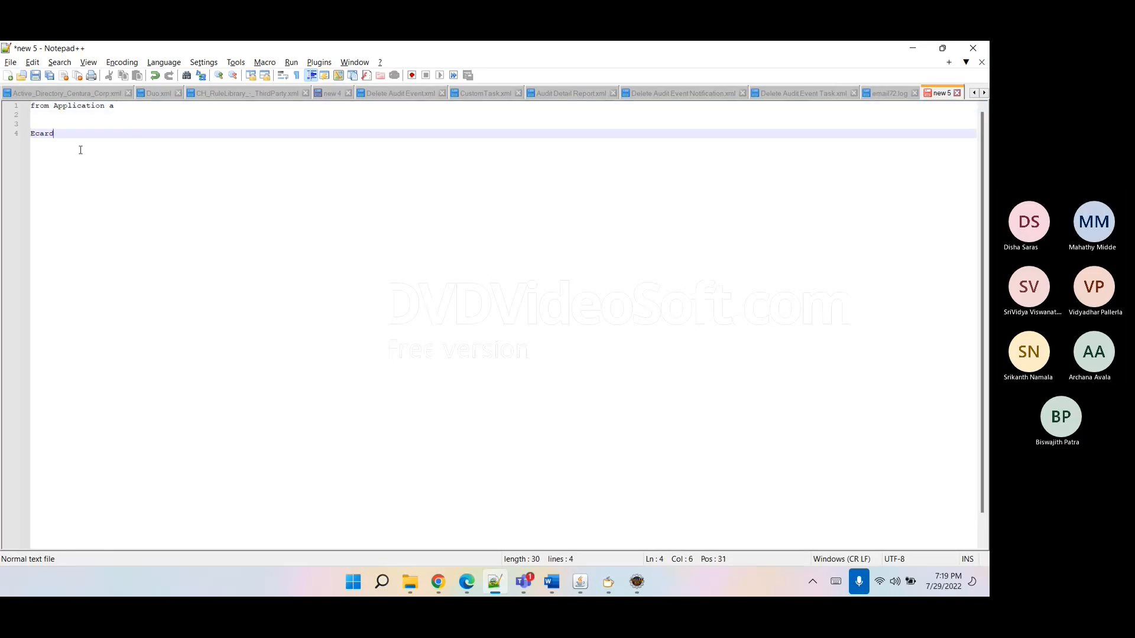
type("=\"\"")
type("0123456")
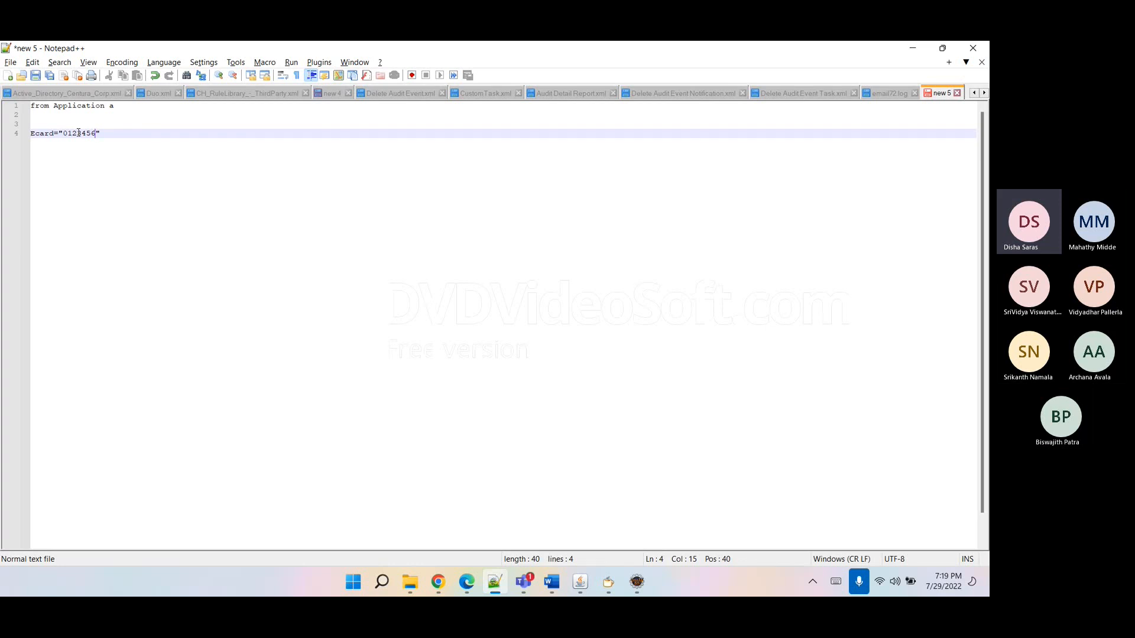
double_click(79, 133)
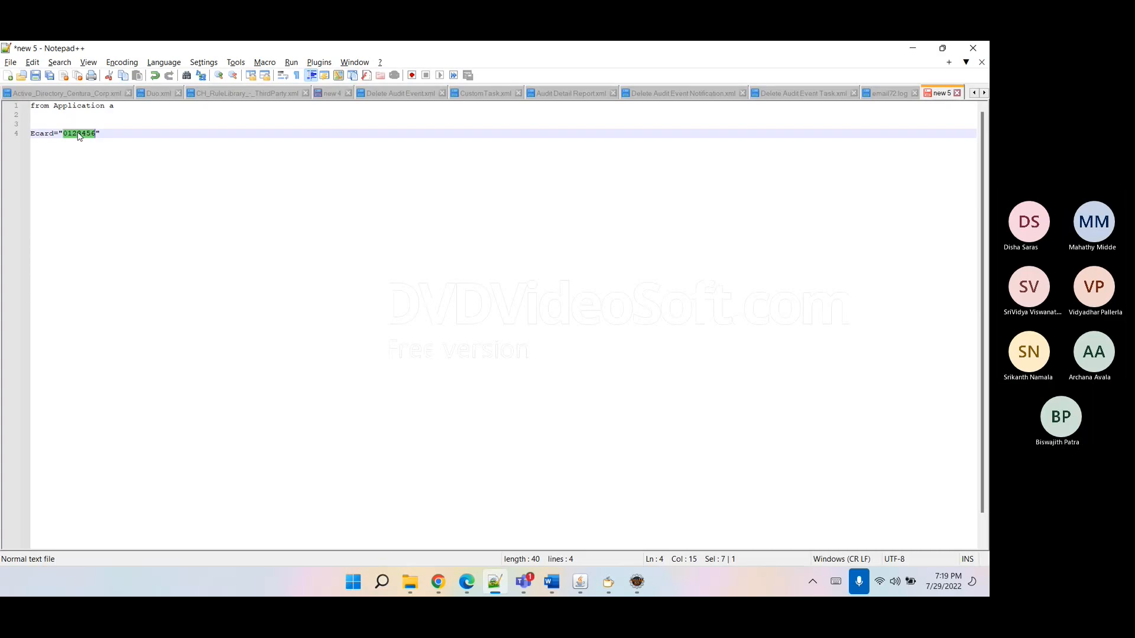
- Extend the first line's query with the condition where a.id in ("0123456"), following the report's QueryScript in Chrome
left_click(135, 112)
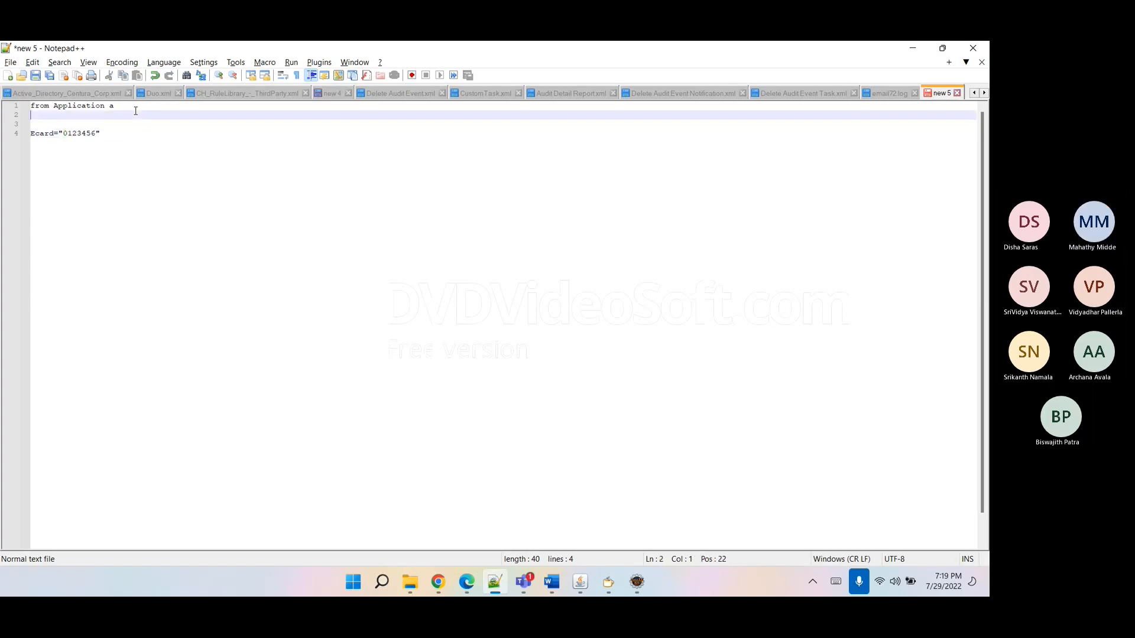
left_click(135, 107)
type("w")
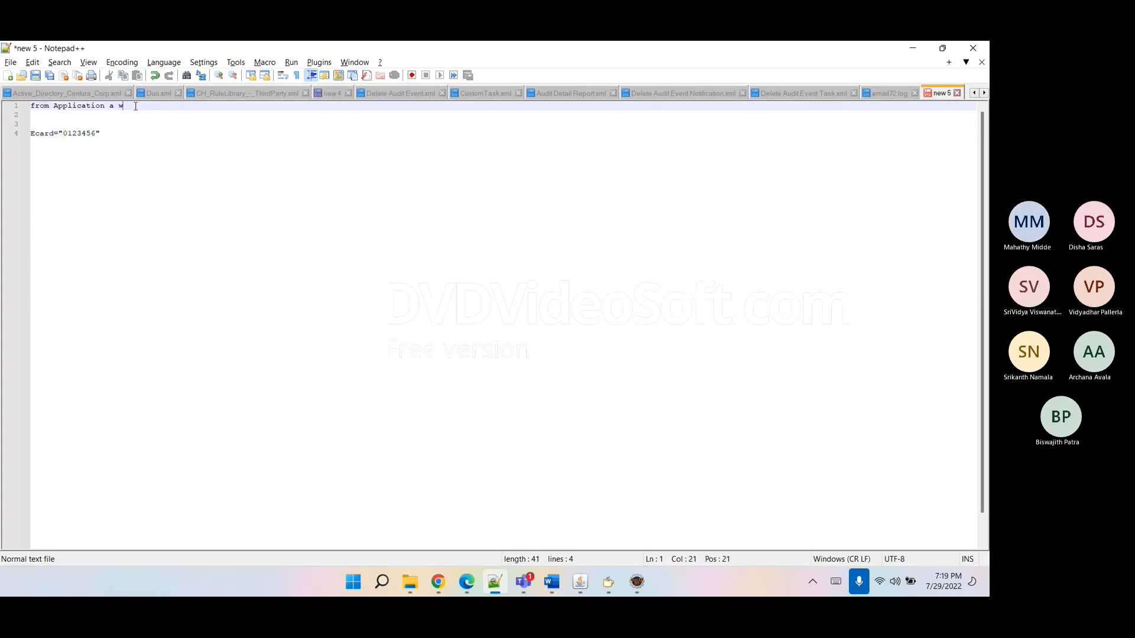
type("here a.in")
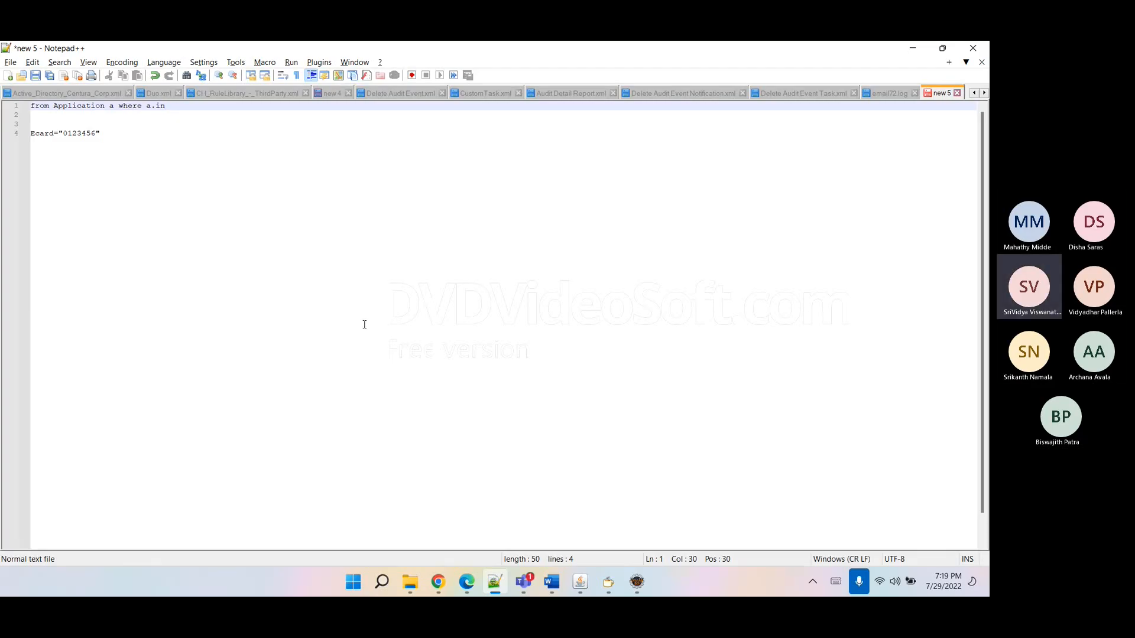
left_click(435, 583)
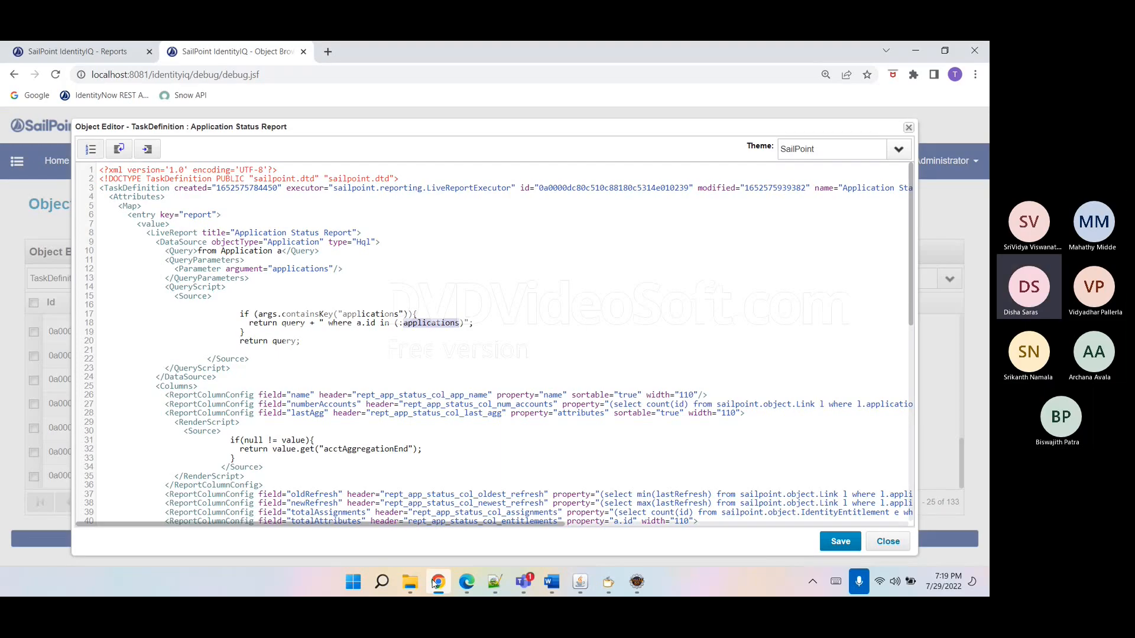
left_click(435, 583)
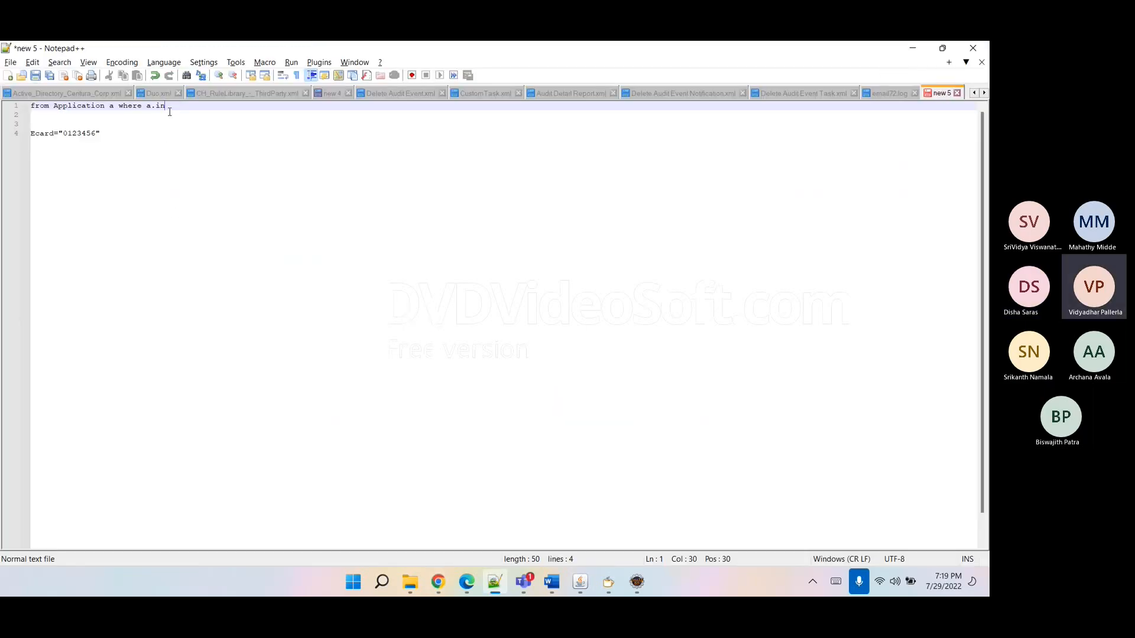
key("BackSpace")
type("d ")
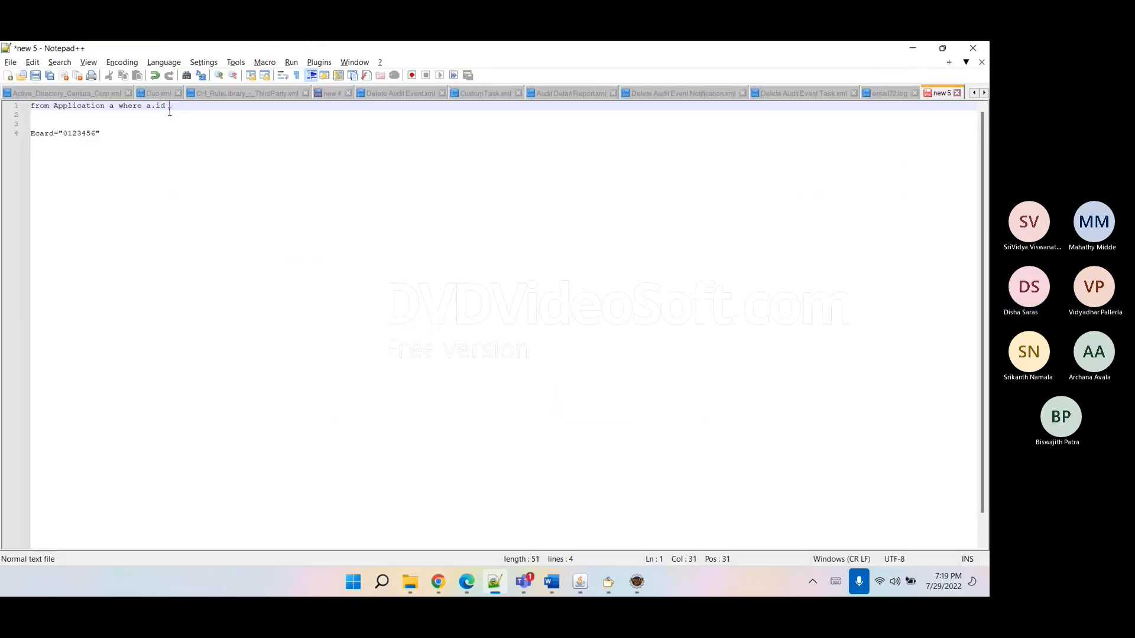
type("in (")
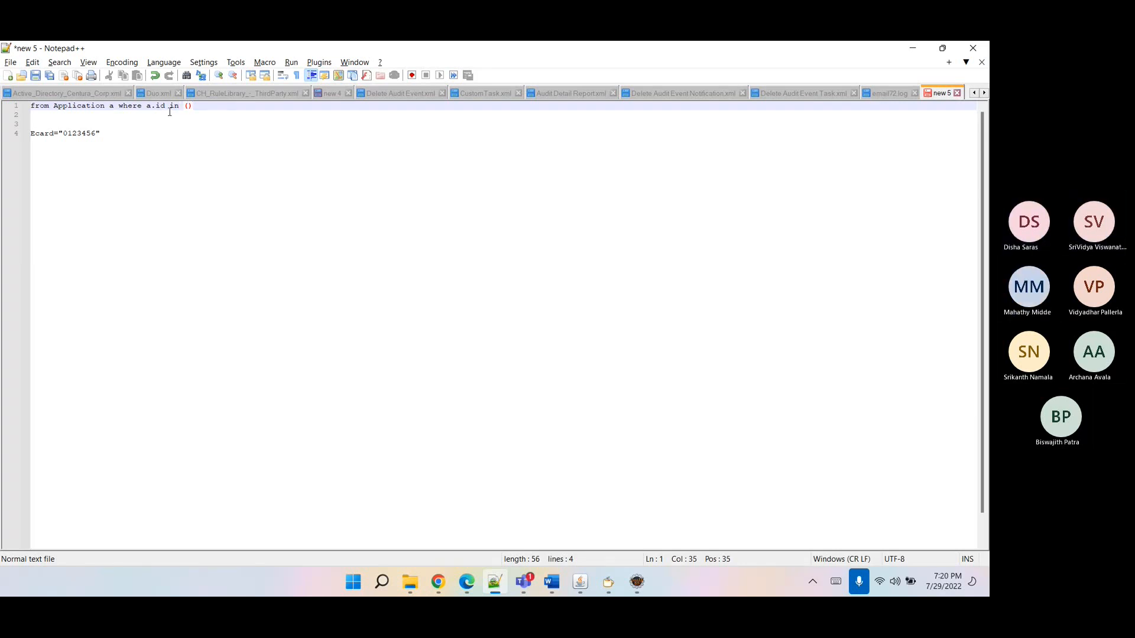
type("\"")
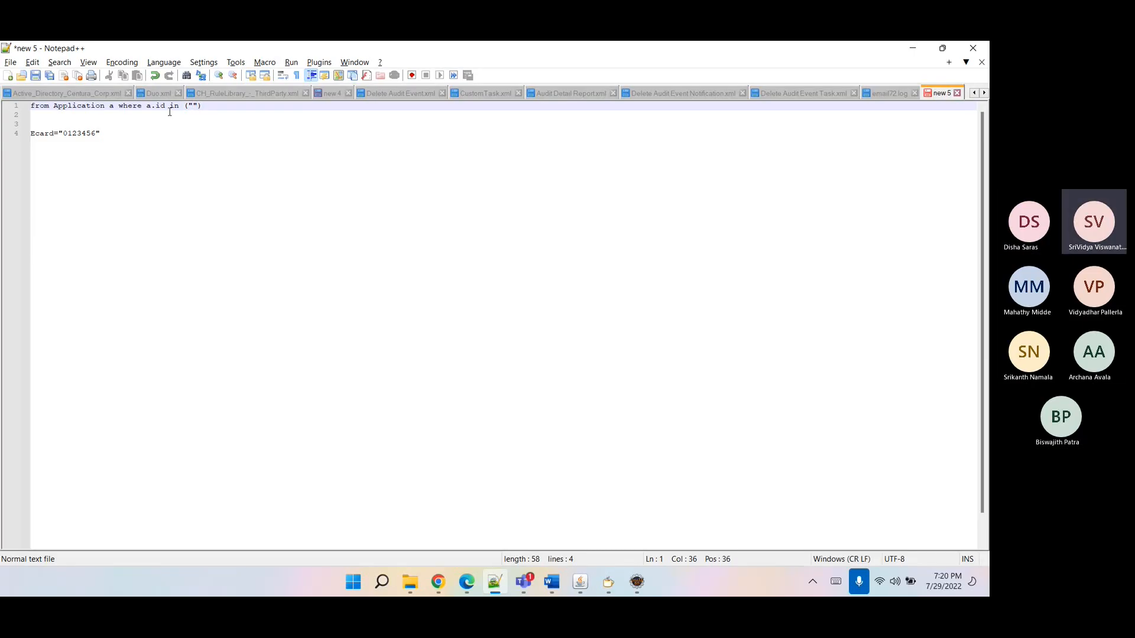
type("0123")
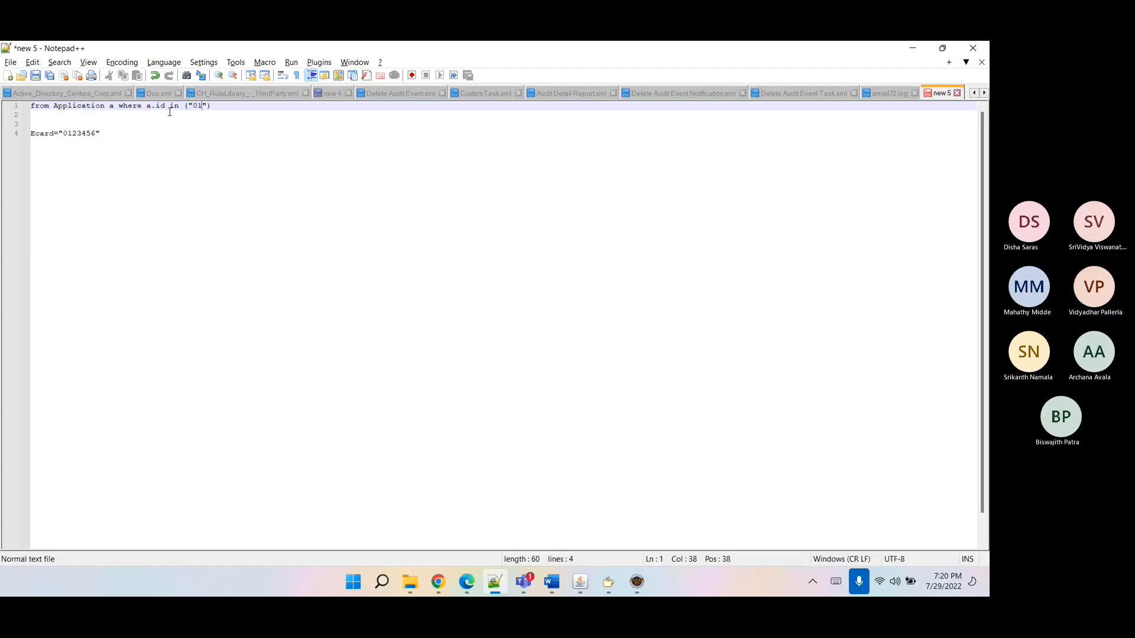
type("456")
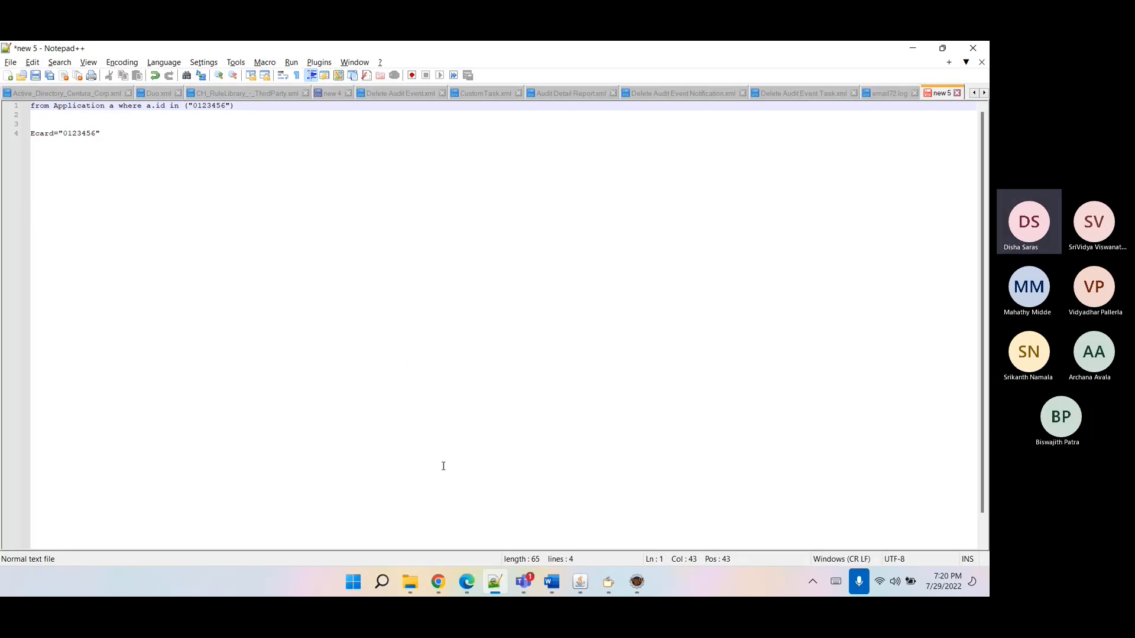
- Switch back to the Application Status Report definition in Chrome and examine its Columns section below the DataSource
left_click(438, 583)
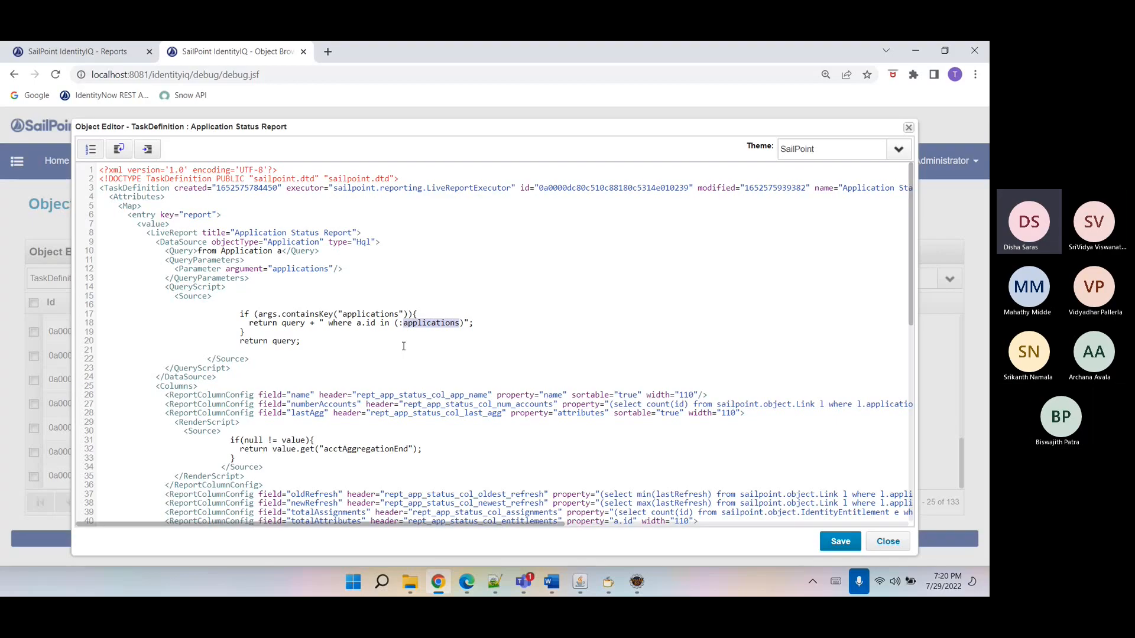
left_click(178, 378)
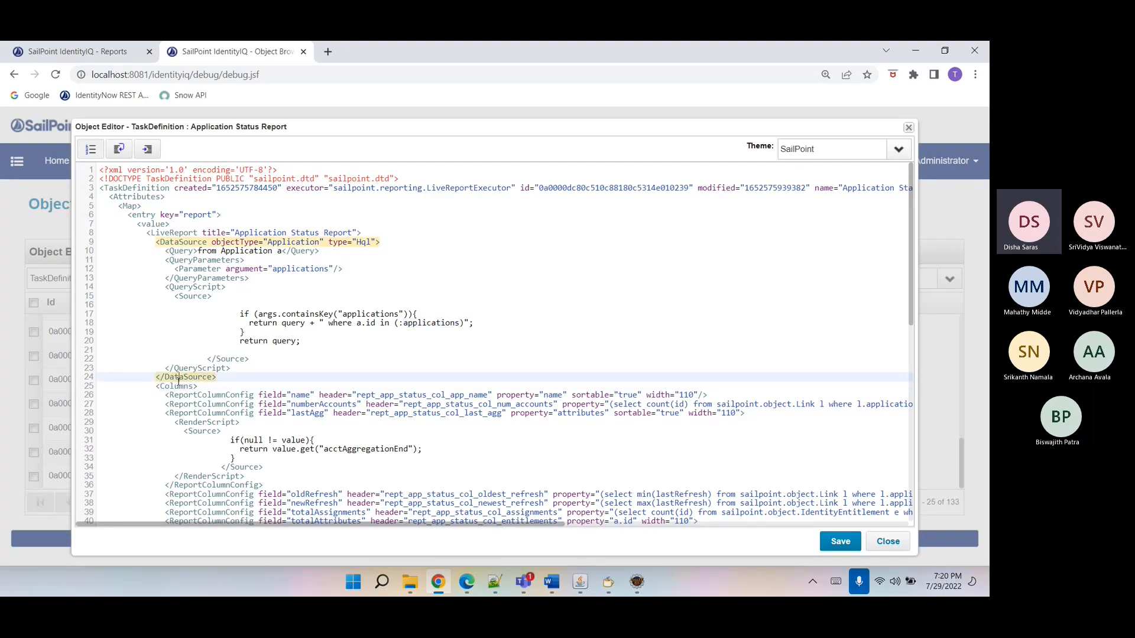
double_click(175, 387)
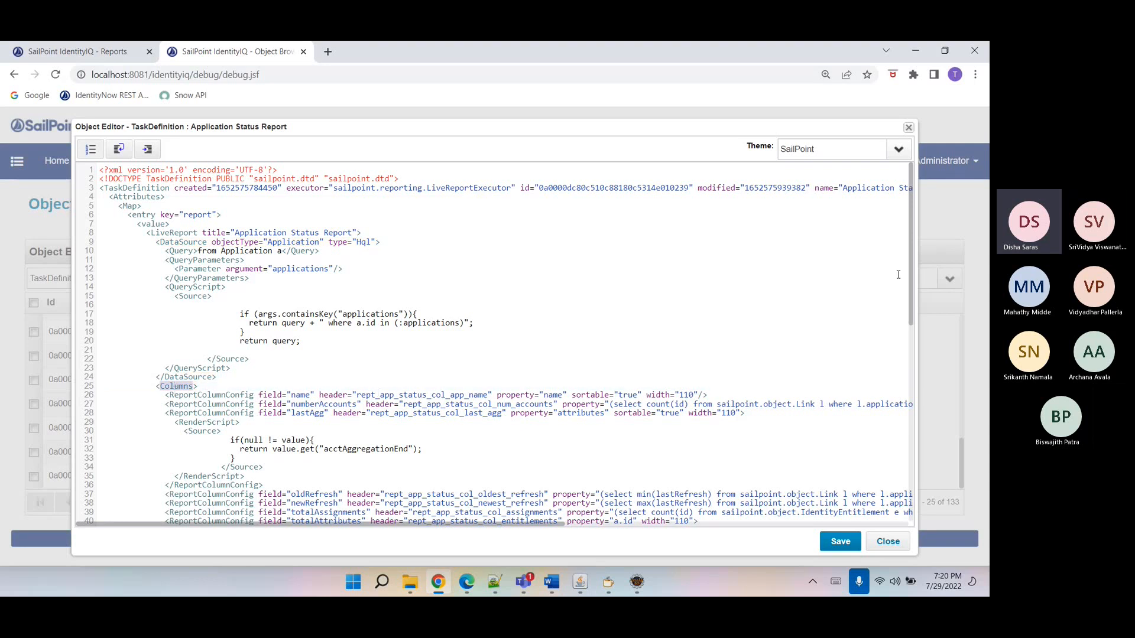
left_click_drag(908, 295, 910, 353)
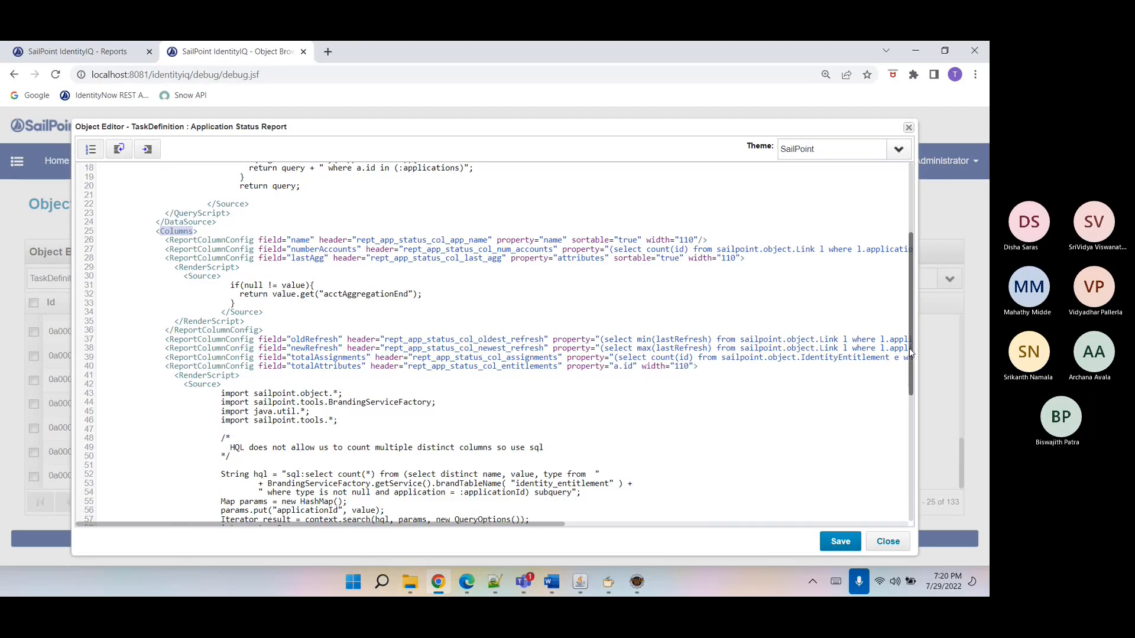
left_click_drag(910, 353, 909, 366)
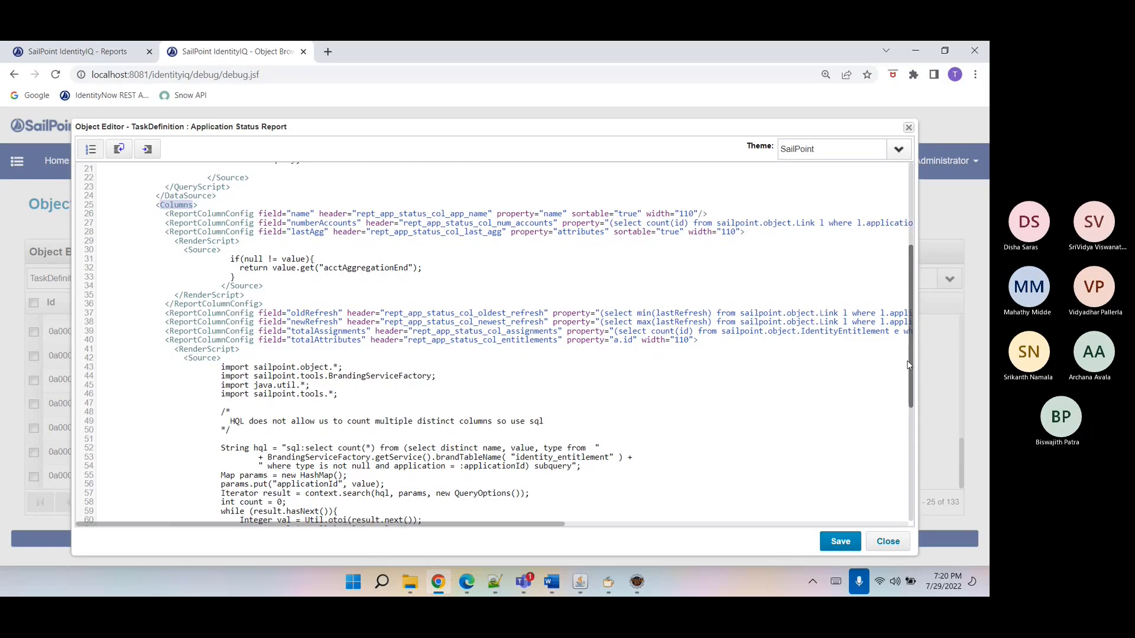
- Open the Test Application Summary report from My Reports and view its Report Layout columns
left_click(118, 52)
left_click(76, 257)
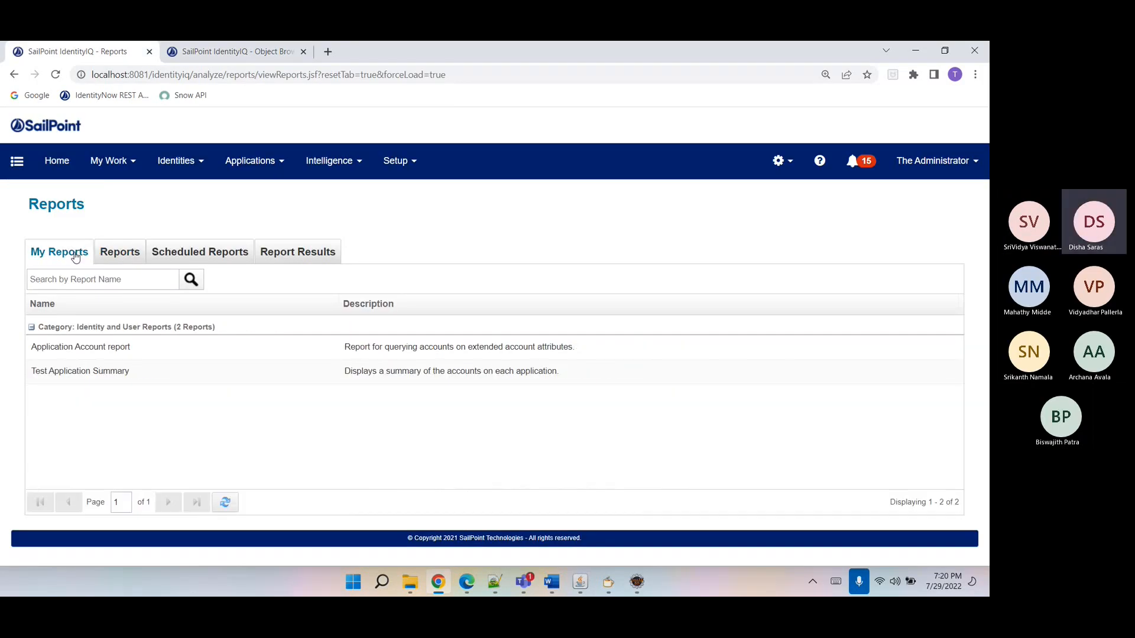
left_click(152, 370)
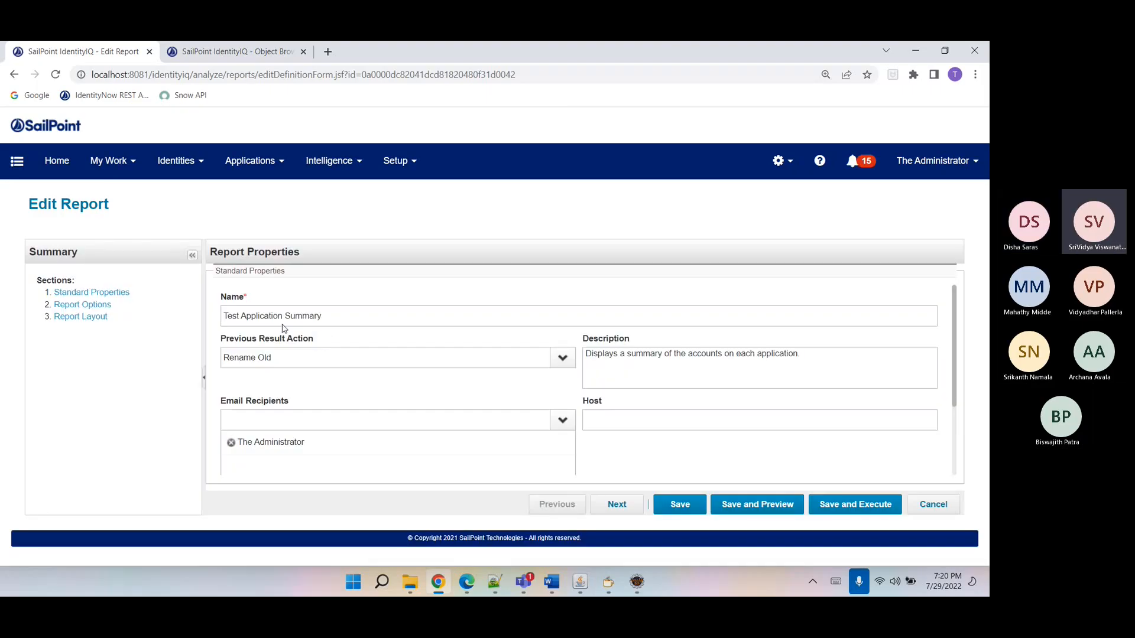
left_click(82, 319)
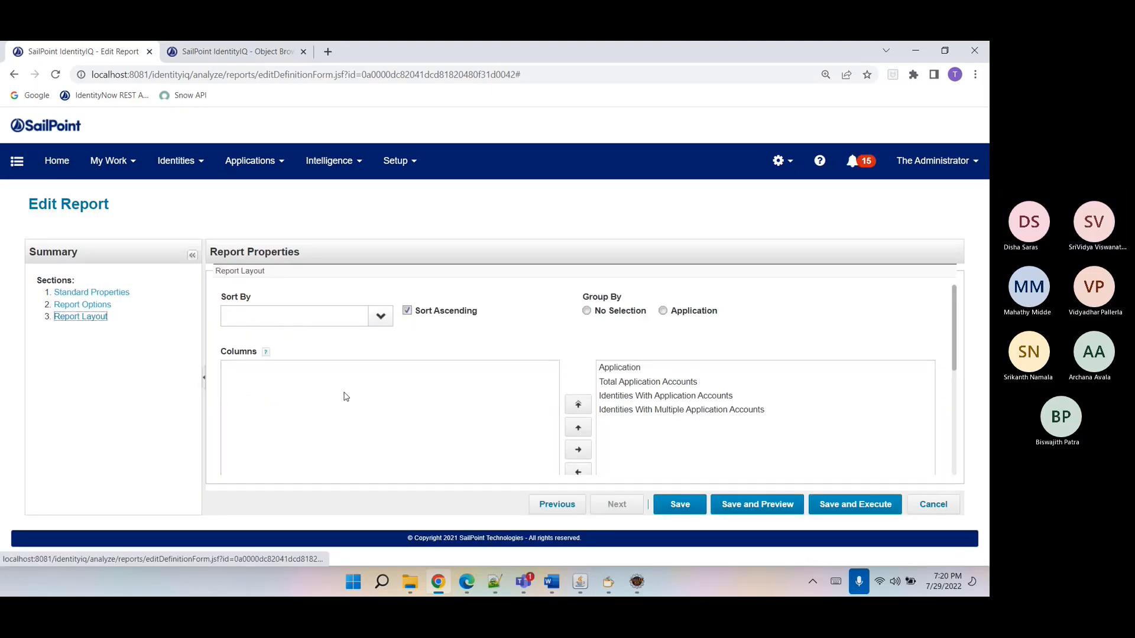
- Save and execute the Test Application Summary report, requesting an email when it is done
left_click(829, 505)
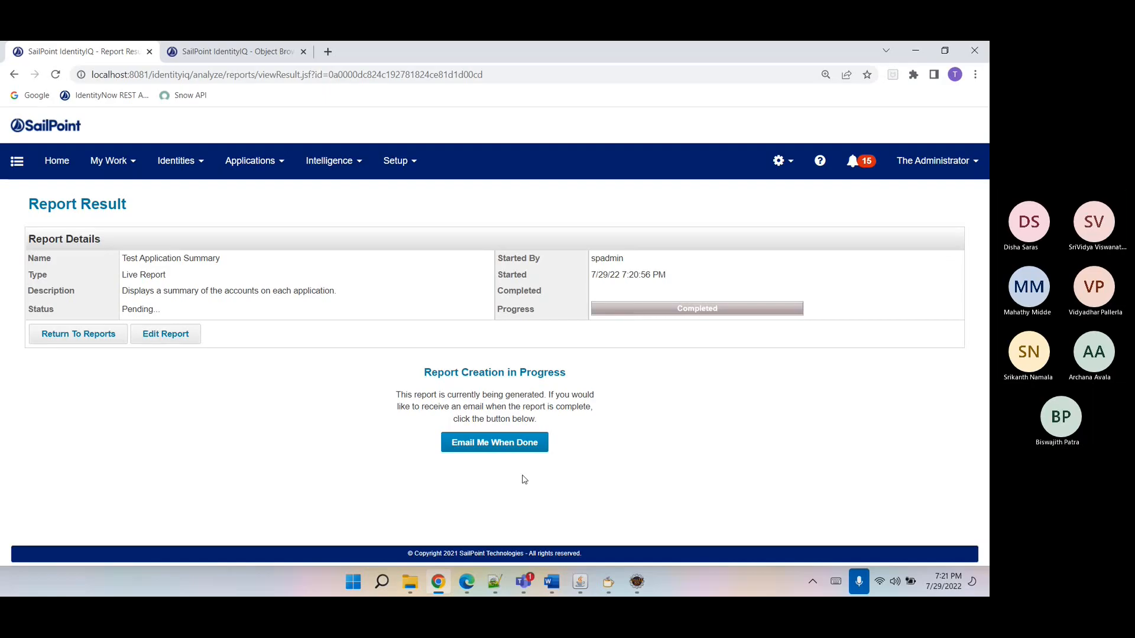
left_click(506, 449)
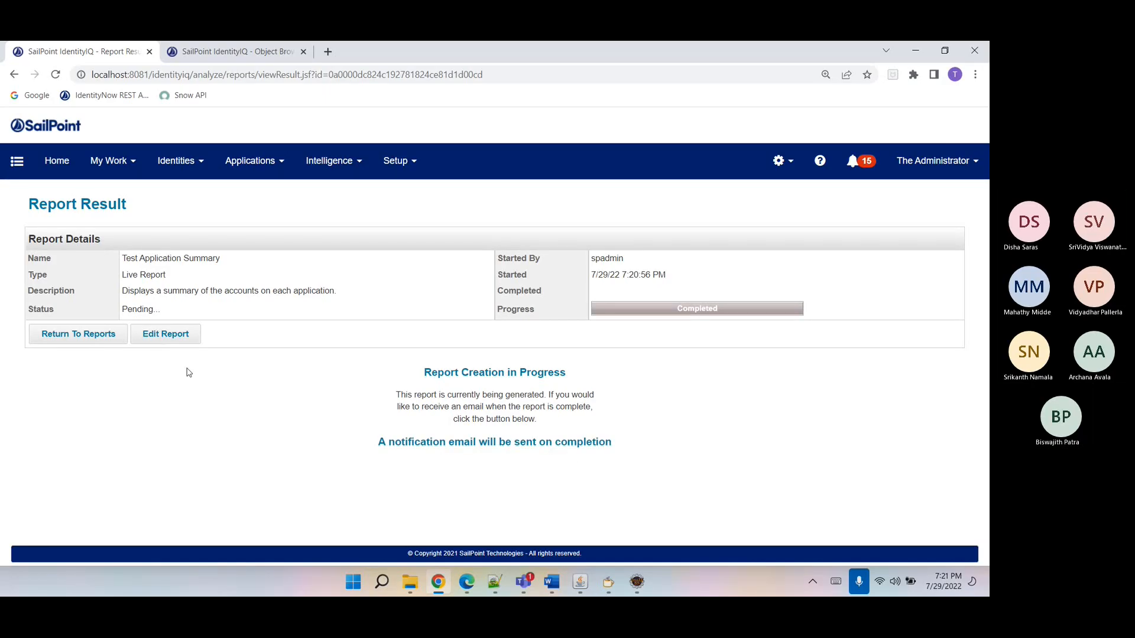
left_click(476, 424)
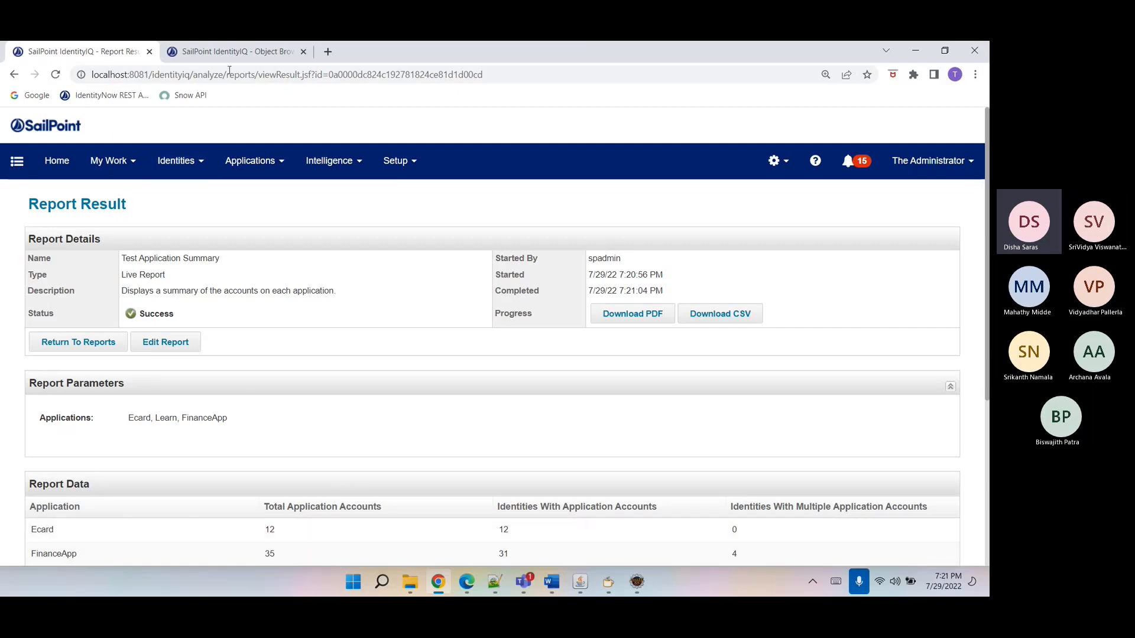
- Compare the field attribute of the name ReportColumnConfig in the TaskDefinition with the Application column in the report result
left_click(229, 51)
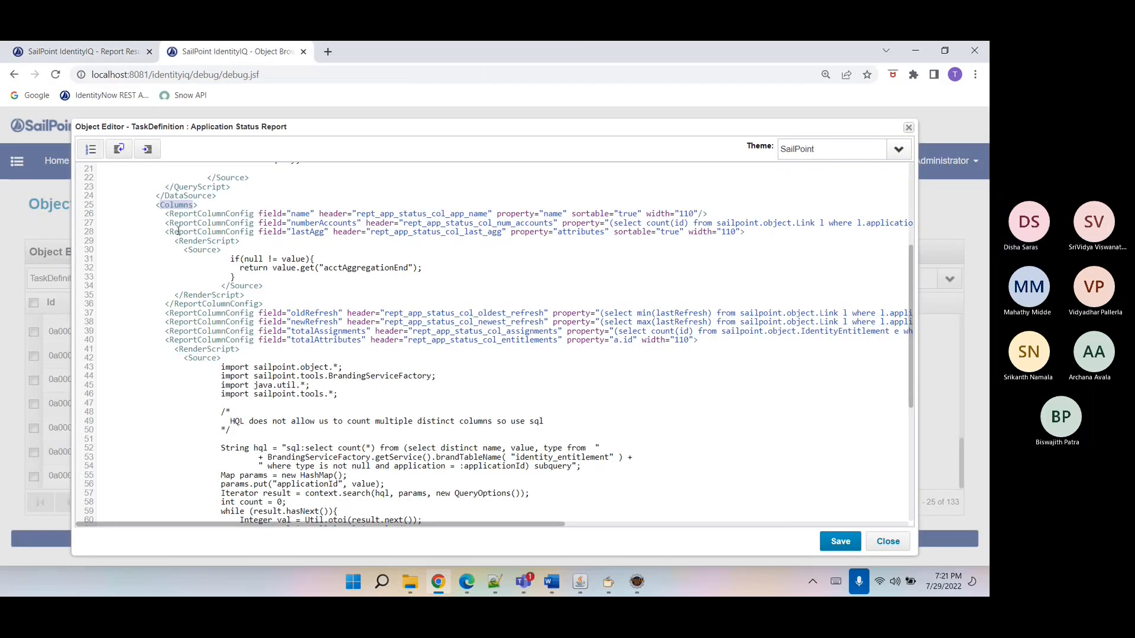
left_click(171, 197)
left_click(202, 213)
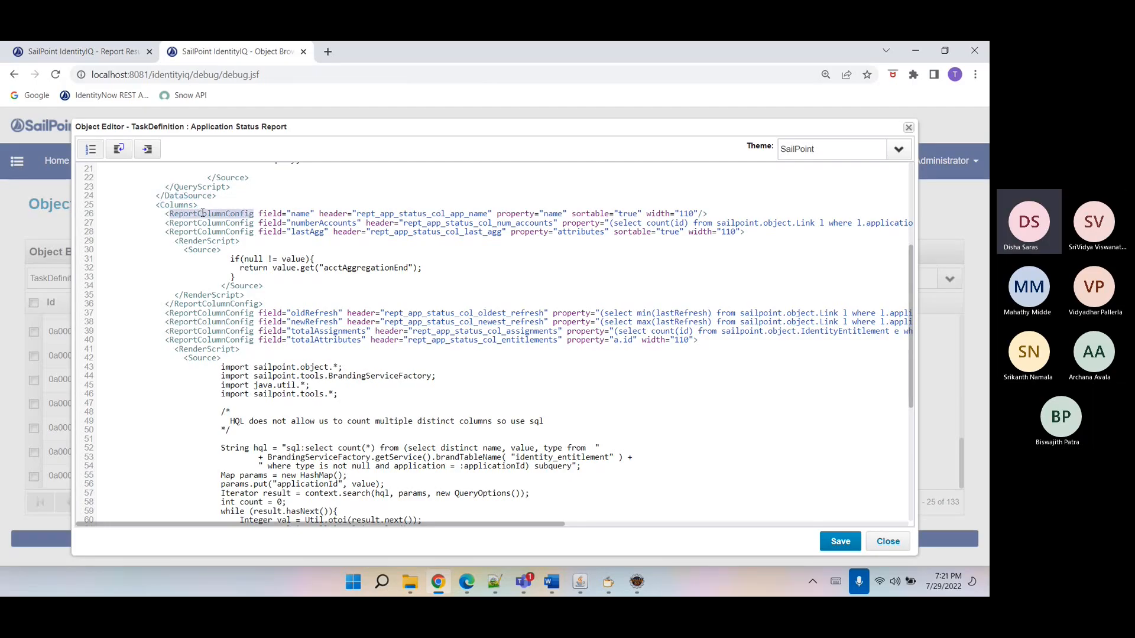
double_click(274, 224)
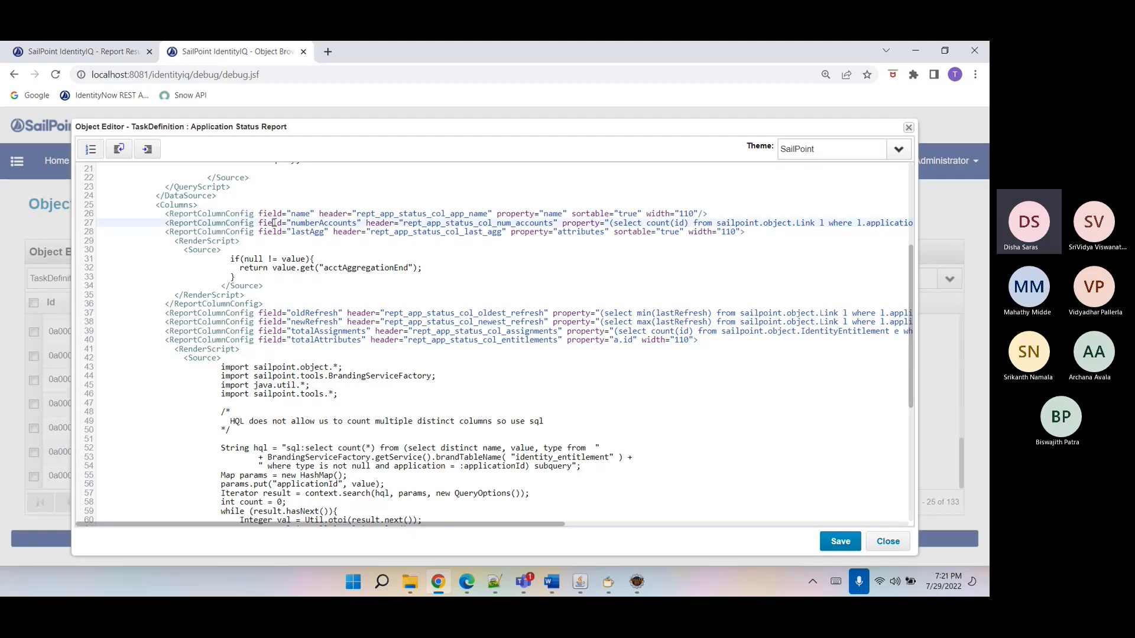
double_click(274, 215)
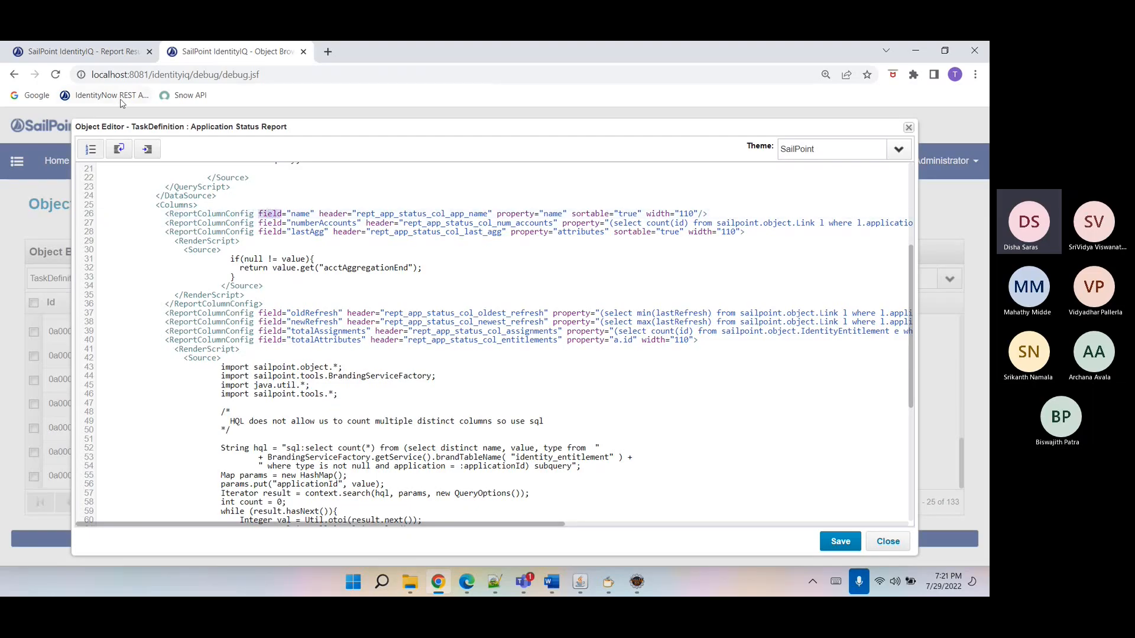
left_click(77, 52)
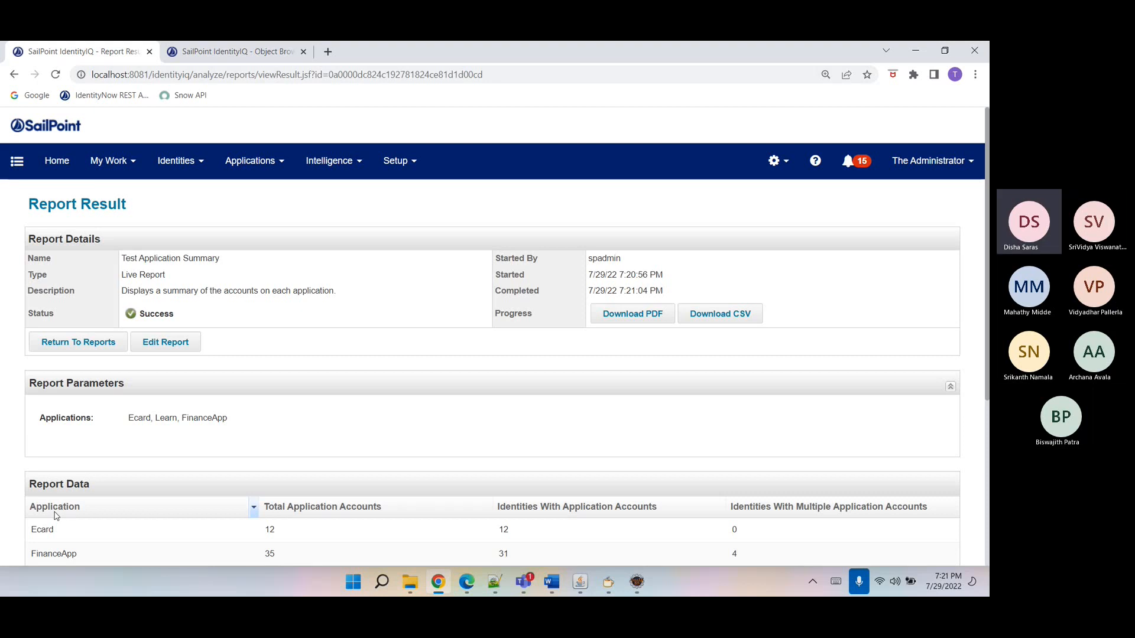
left_click(237, 52)
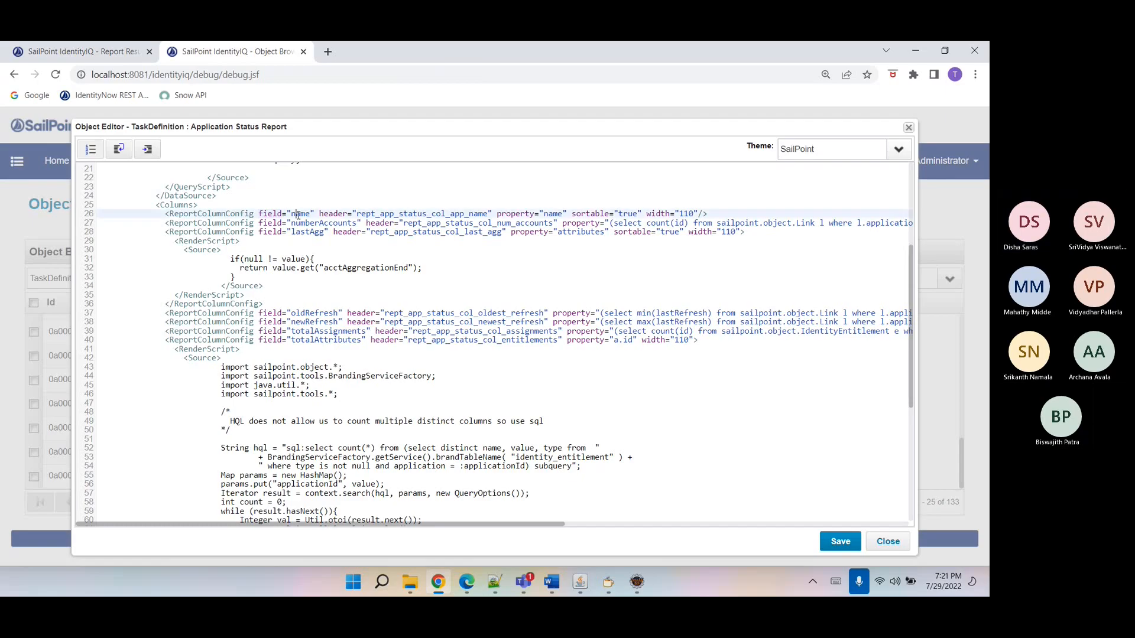
- Copy the header key rept_app_status_col_app_name from the name ReportColumnConfig in the TaskDefinition
double_click(340, 214)
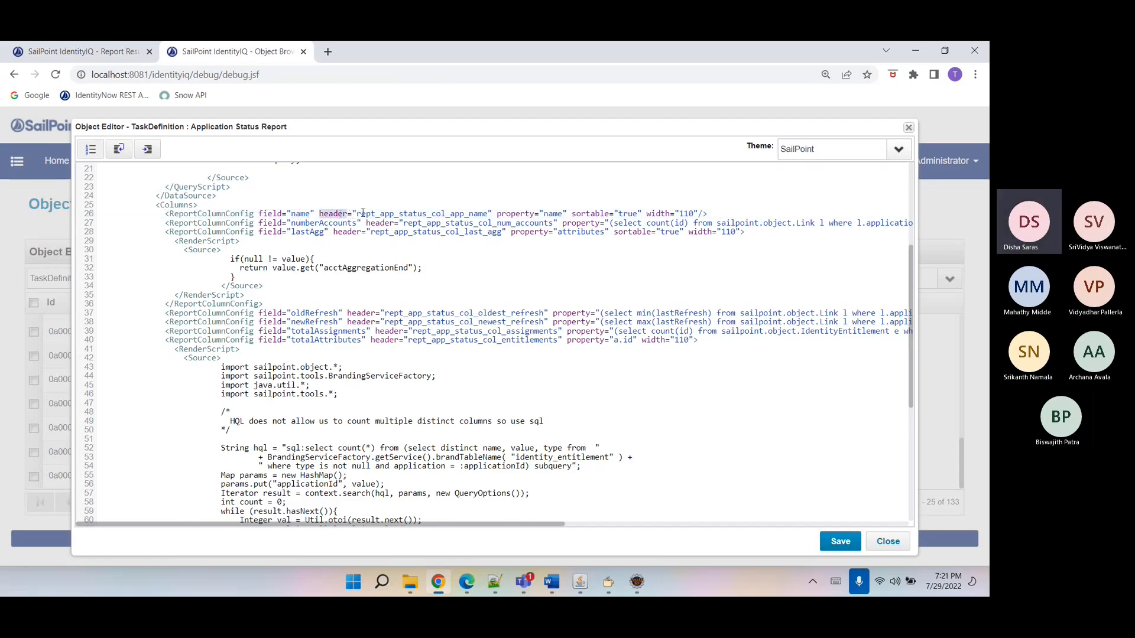
left_click_drag(356, 214, 489, 214)
key("ctrl+c")
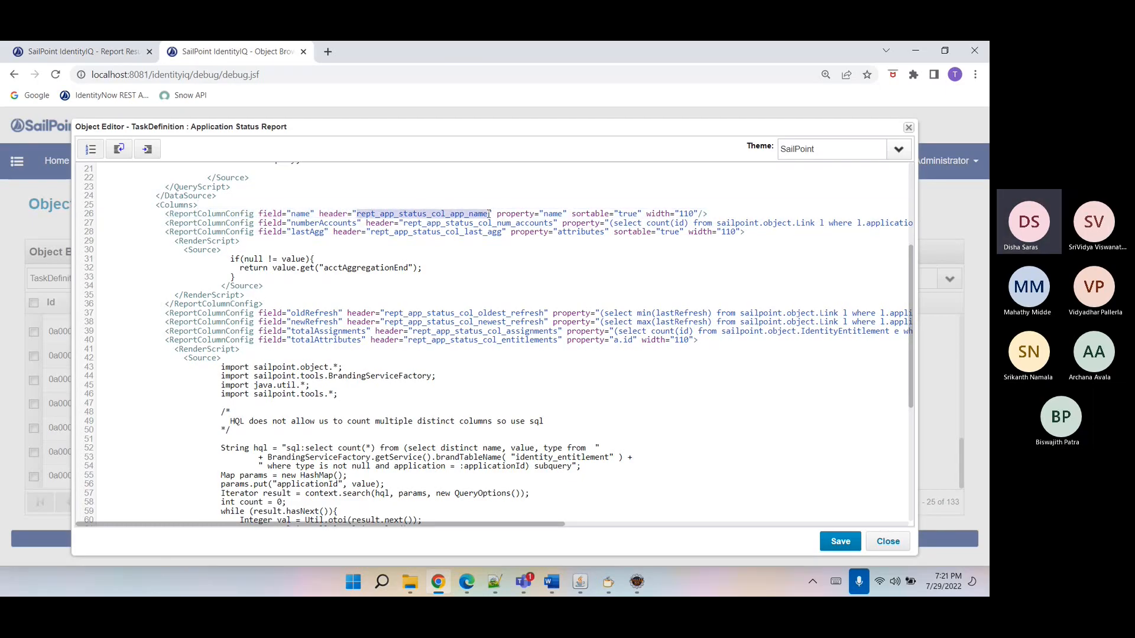
- Switch to Java Decompiler and open iiqMessages.properties from the sailpoint.web.messages package of identityiq.jar
left_click(607, 587)
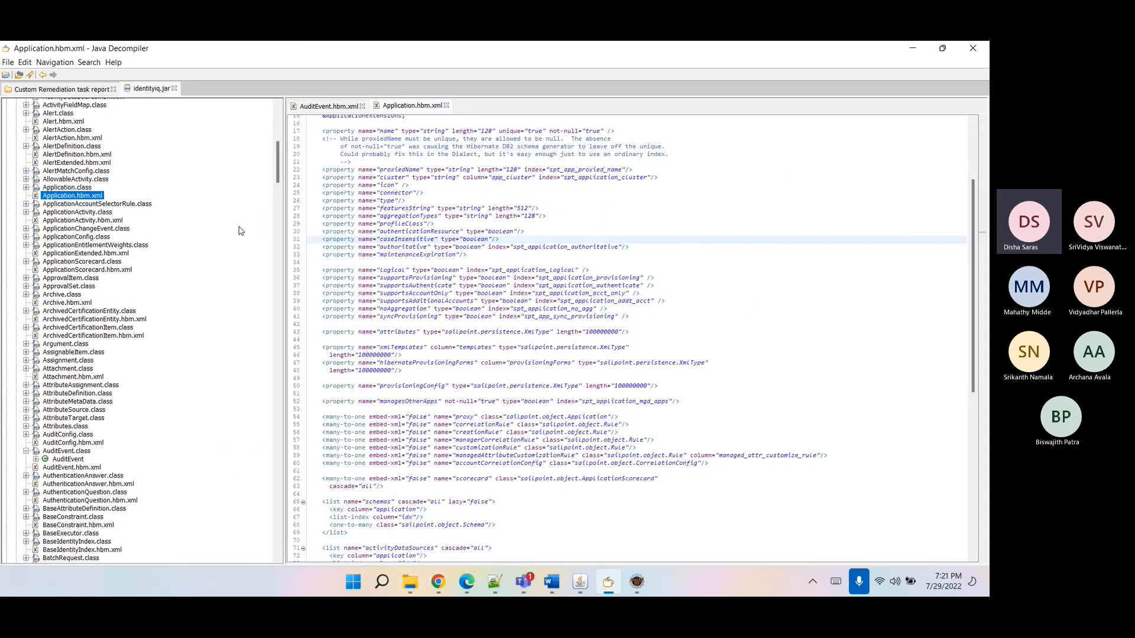
scroll(177, 230, "up", 14)
left_click(17, 301)
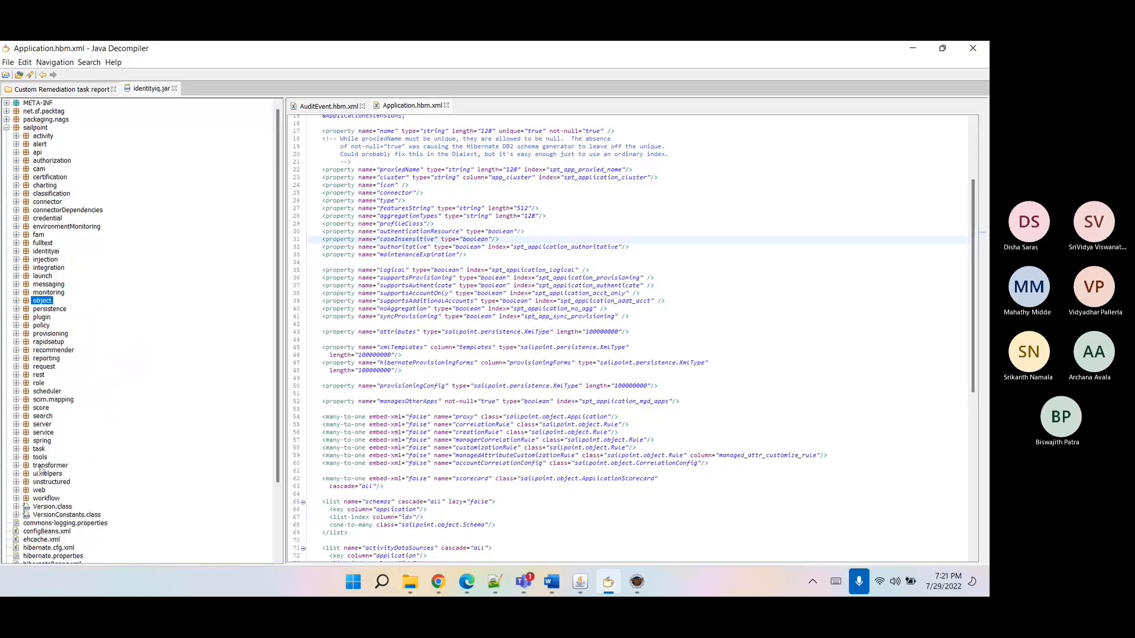
left_click(17, 491)
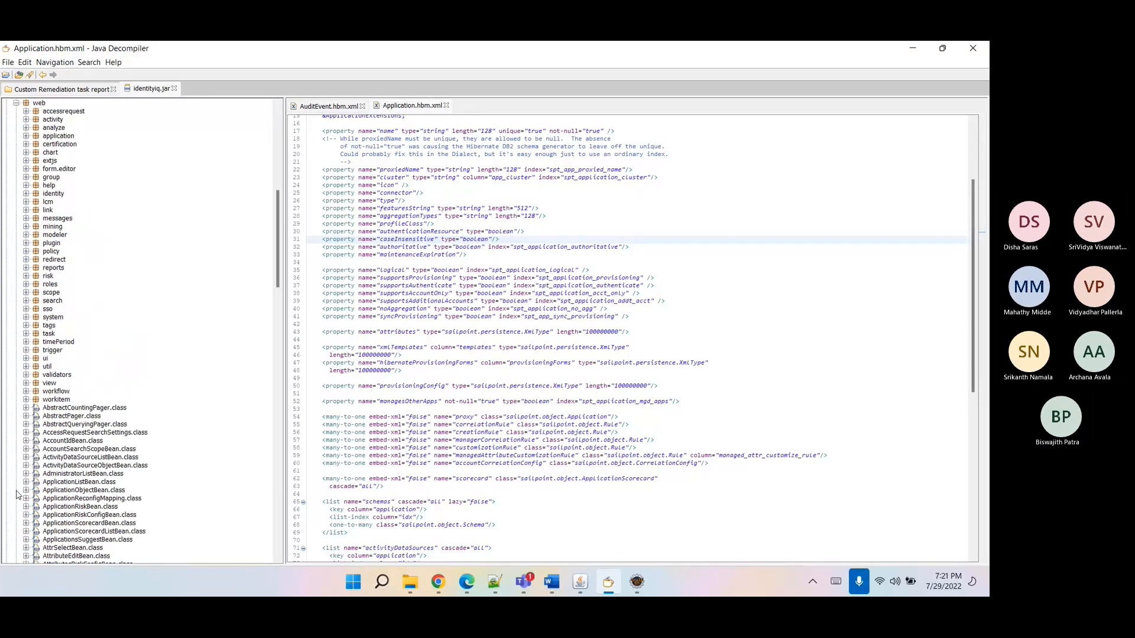
left_click(26, 218)
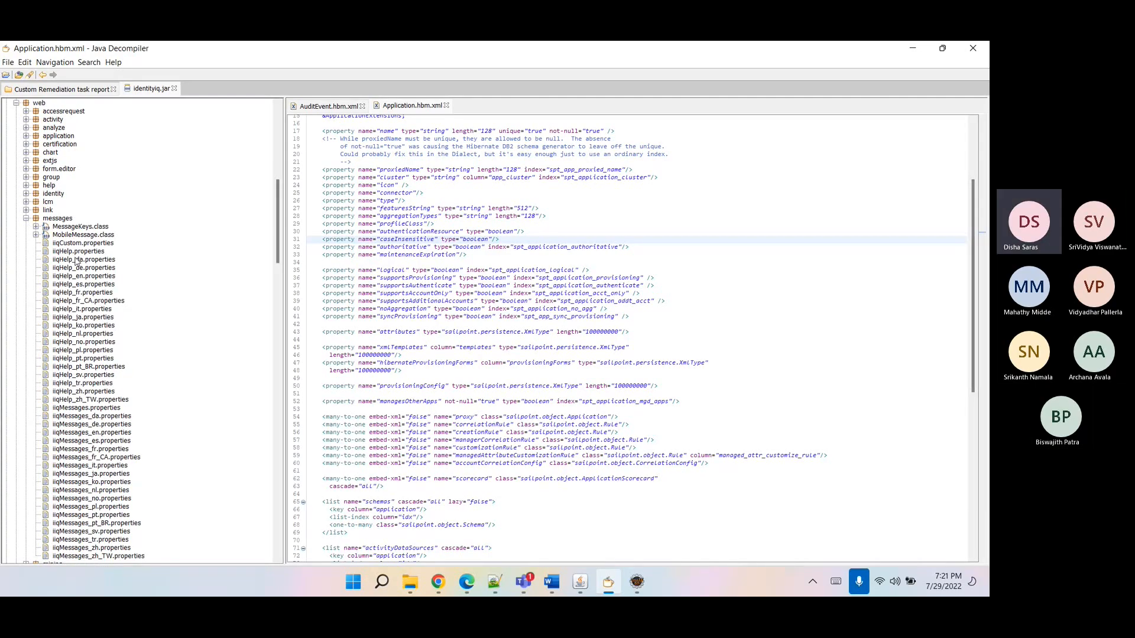
double_click(92, 408)
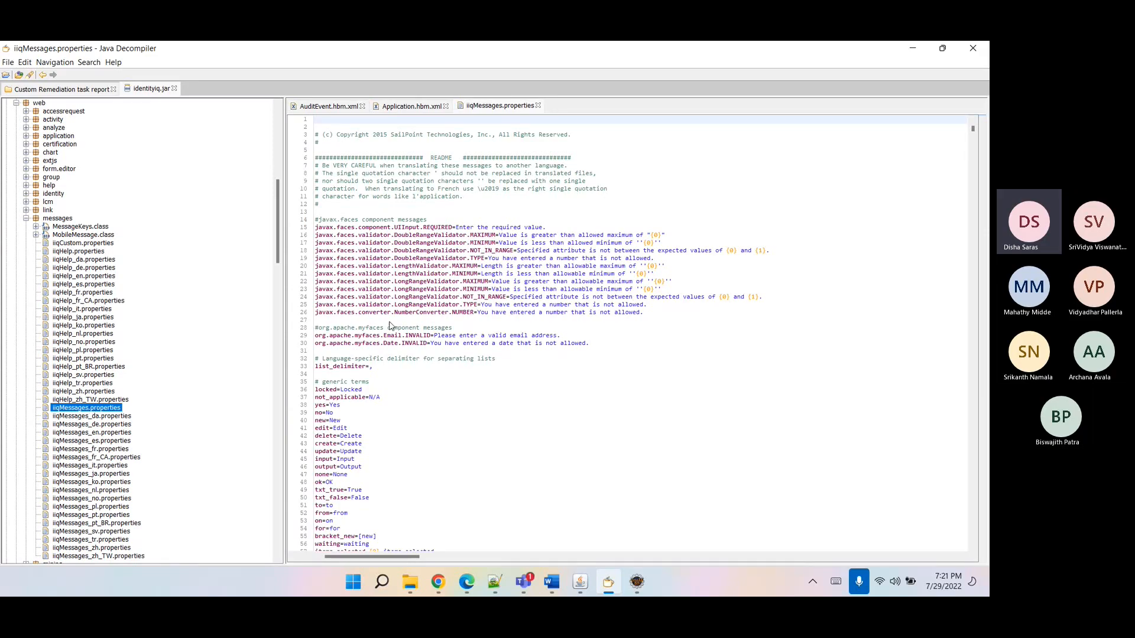
- Search iiqMessages.properties for rept_app_status_col_app_name and examine the label assigned to that key
left_click(437, 582)
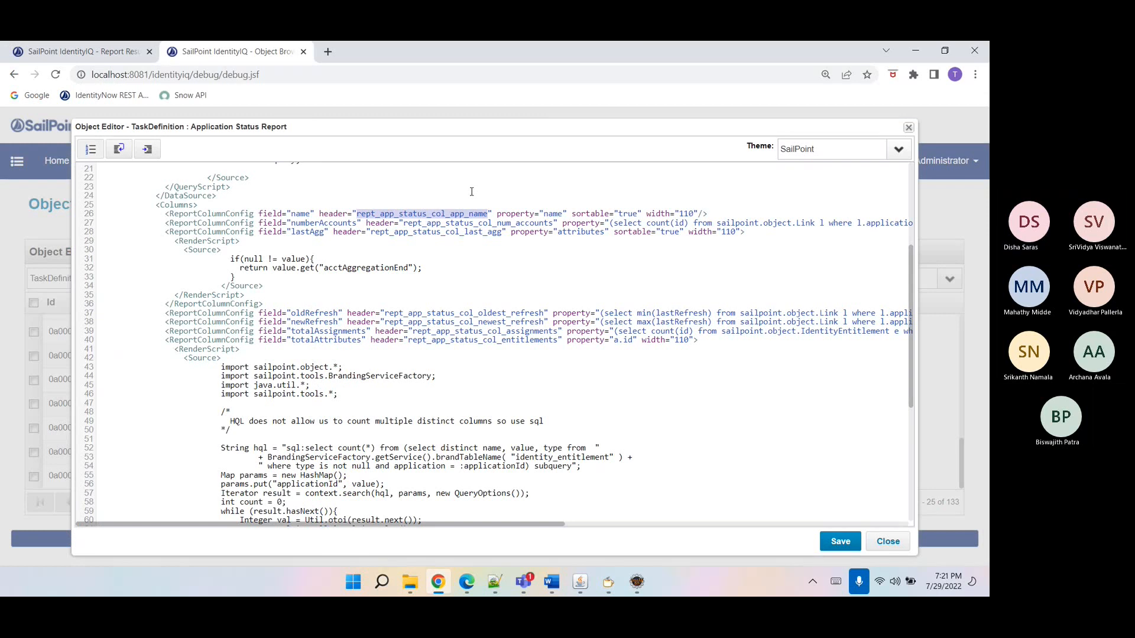
left_click(608, 582)
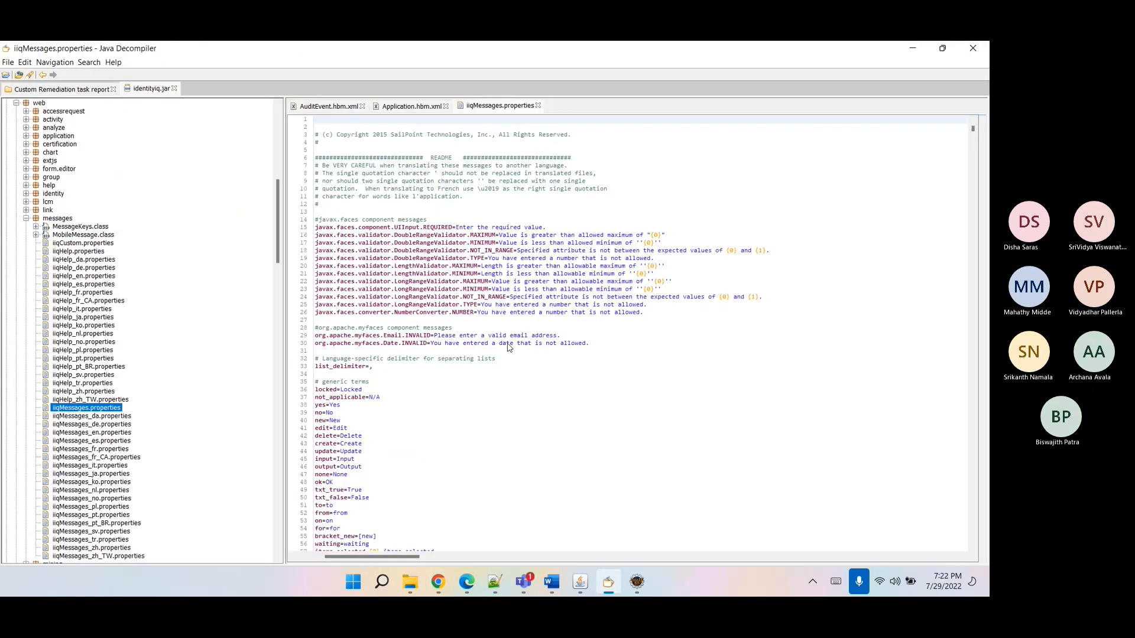
key("ctrl+f")
key("ctrl+v")
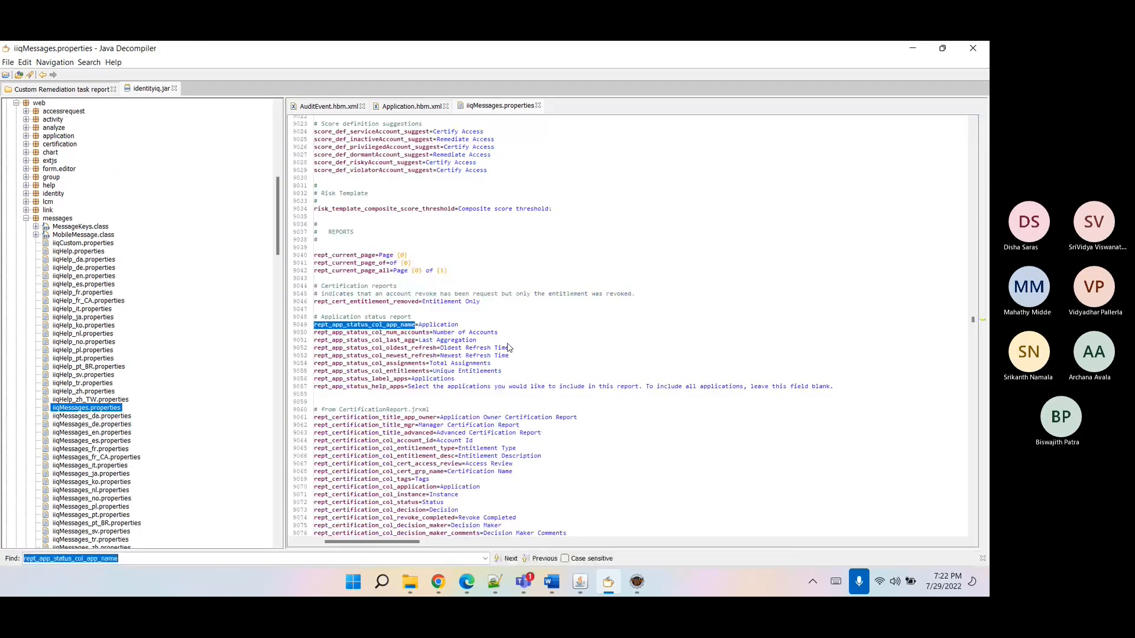
double_click(443, 327)
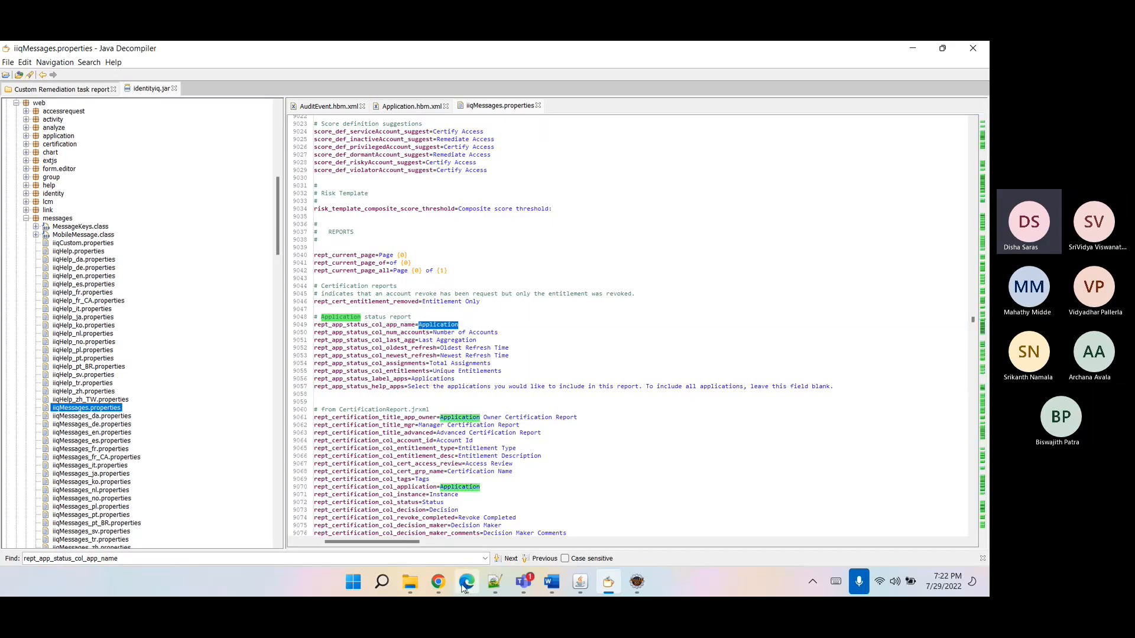
- Examine the name column's property attribute in the Chrome TaskDefinition against its DataSource query and the sample Application query in Notepad++
left_click(437, 583)
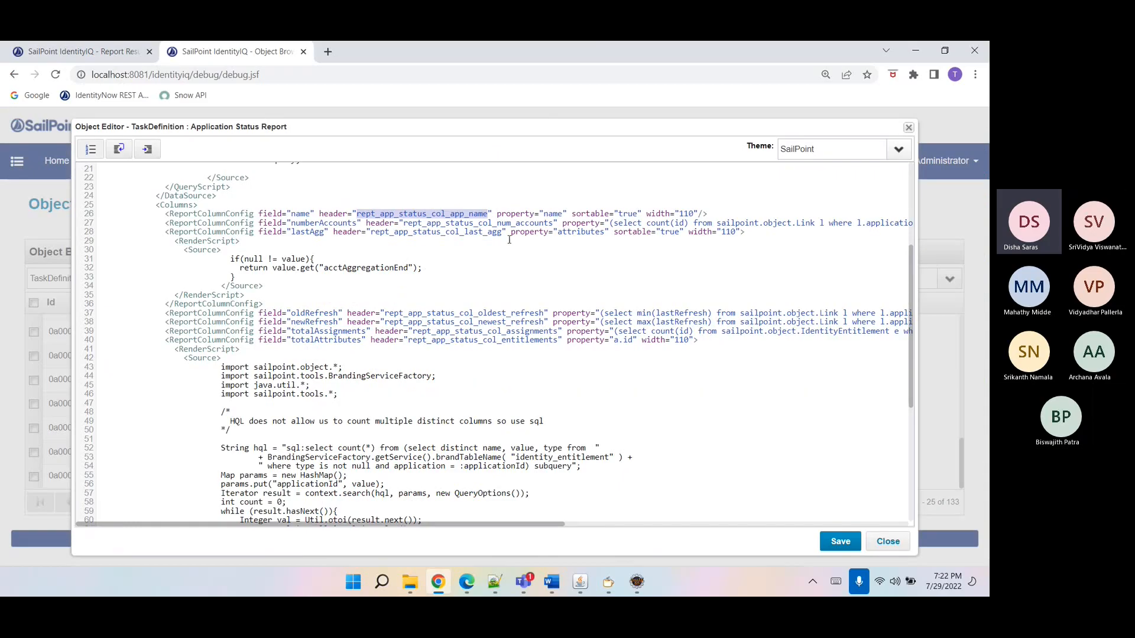
left_click(552, 215)
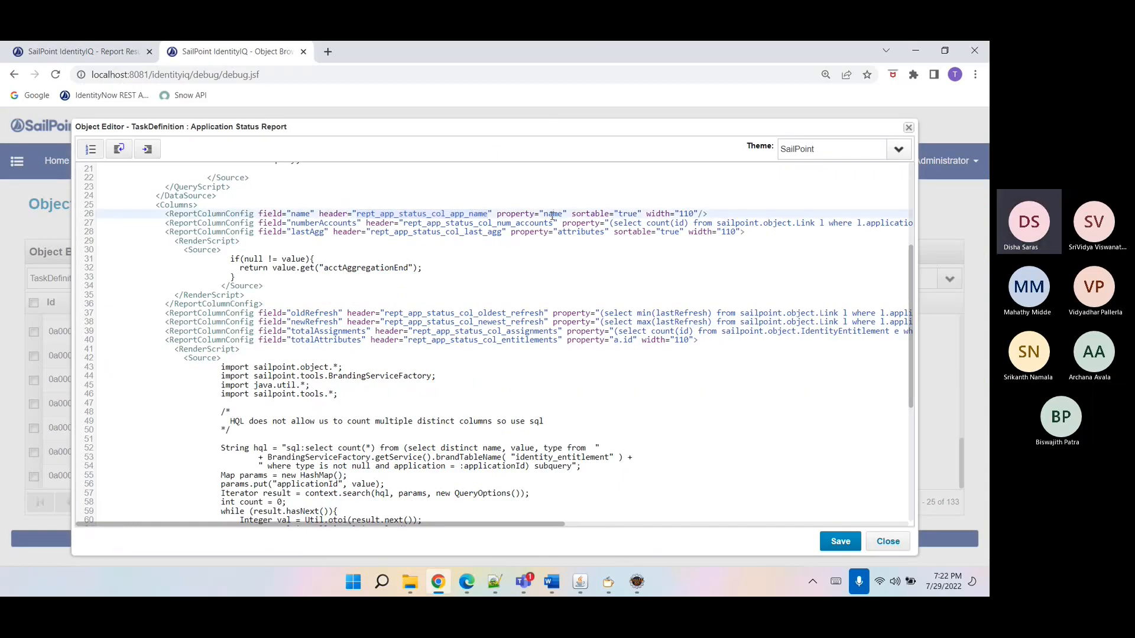
double_click(552, 215)
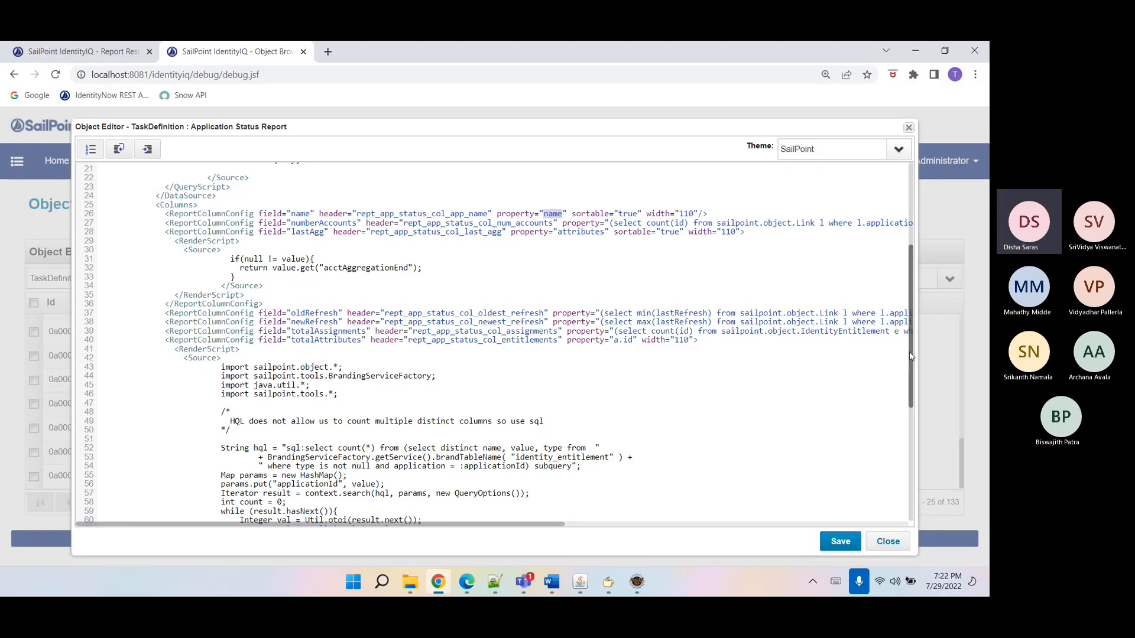
left_click_drag(910, 356, 908, 285)
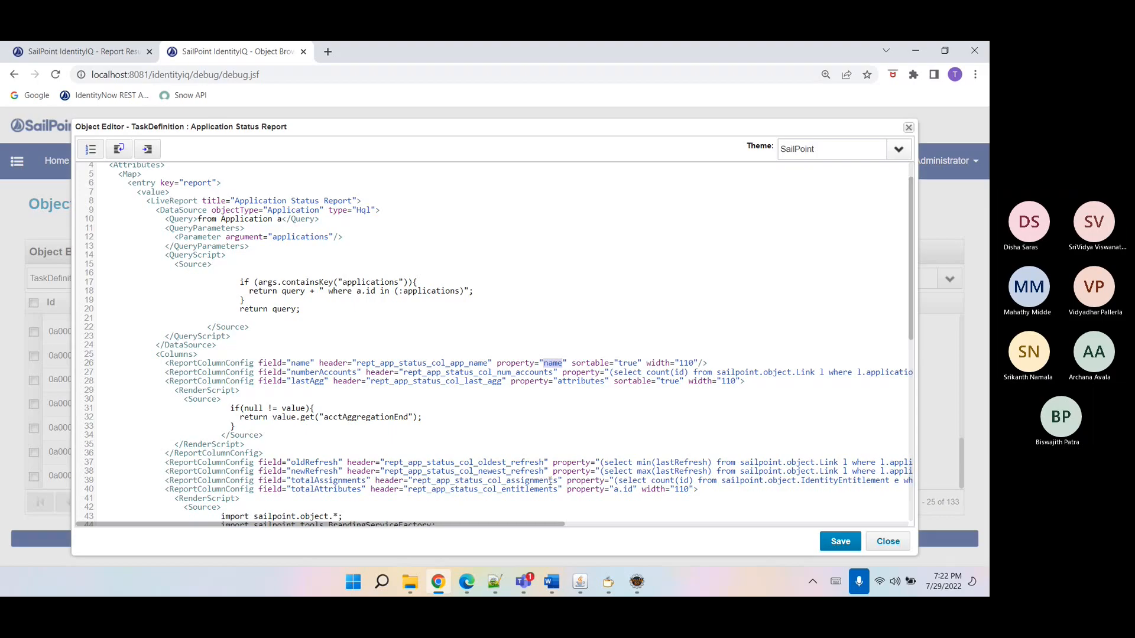
left_click(495, 584)
triple_click(76, 108)
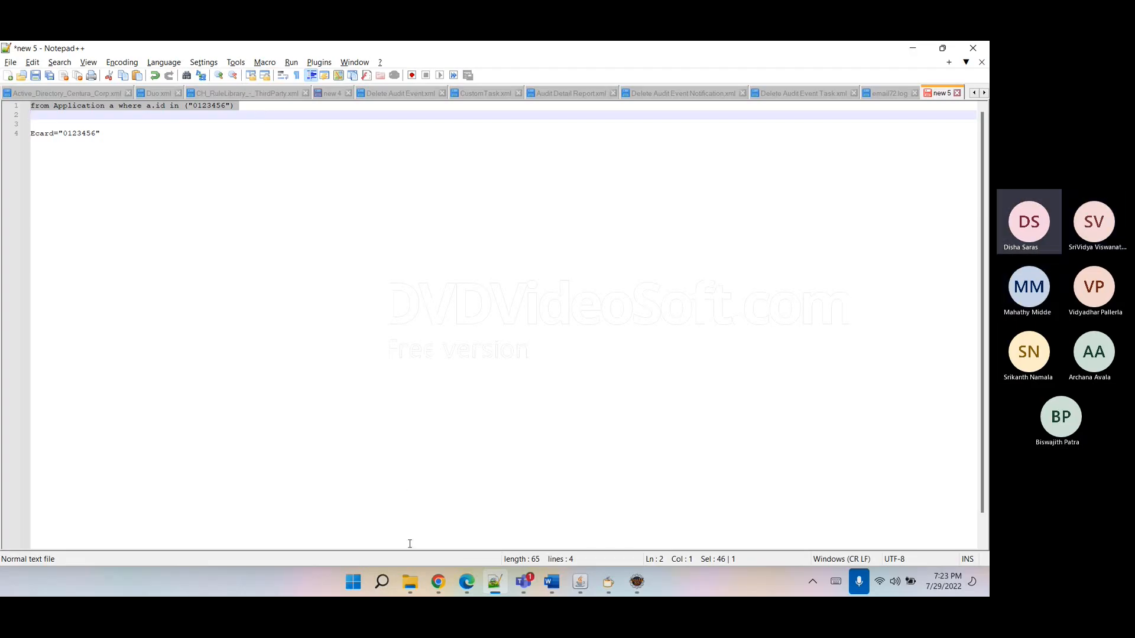
left_click(438, 582)
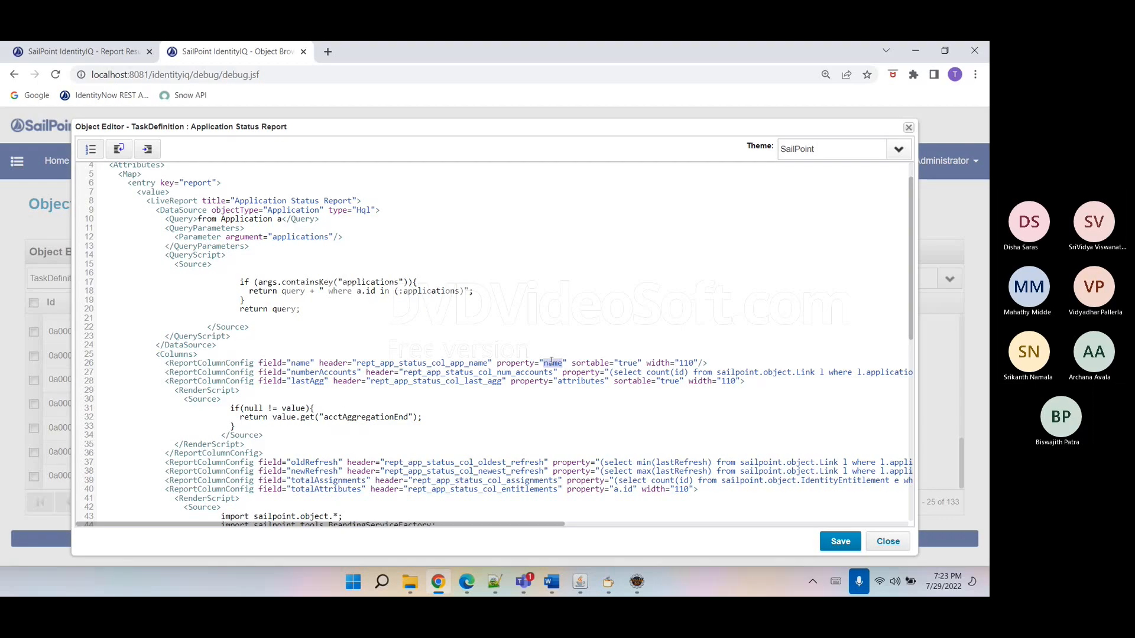
- Switch to Java Decompiler and find the name property in Application.hbm.xml
left_click(607, 584)
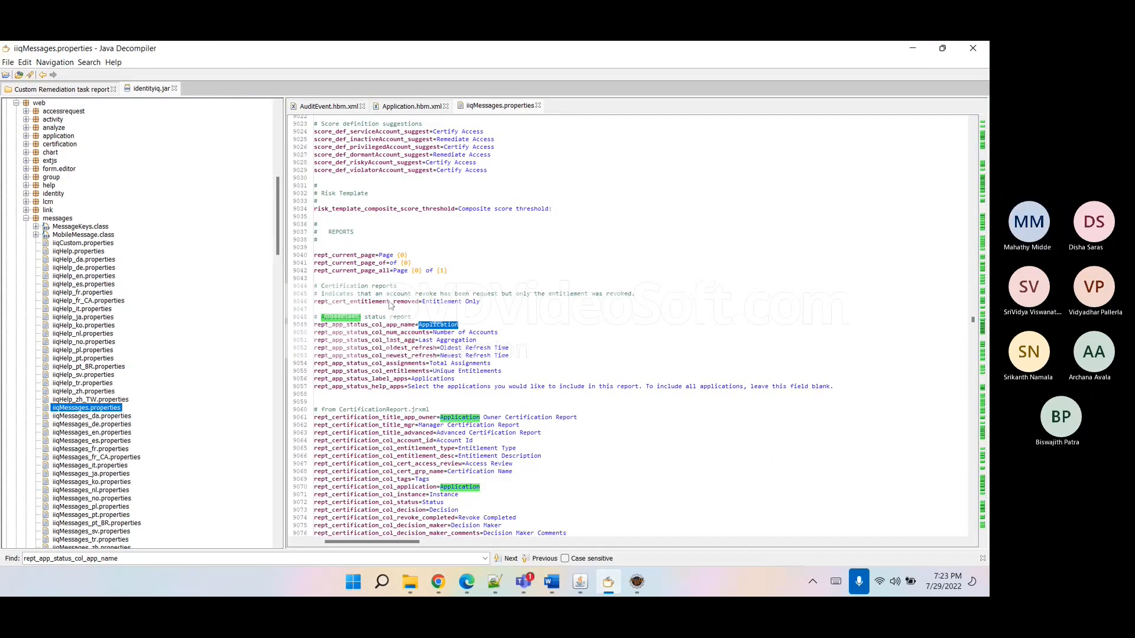
left_click(406, 105)
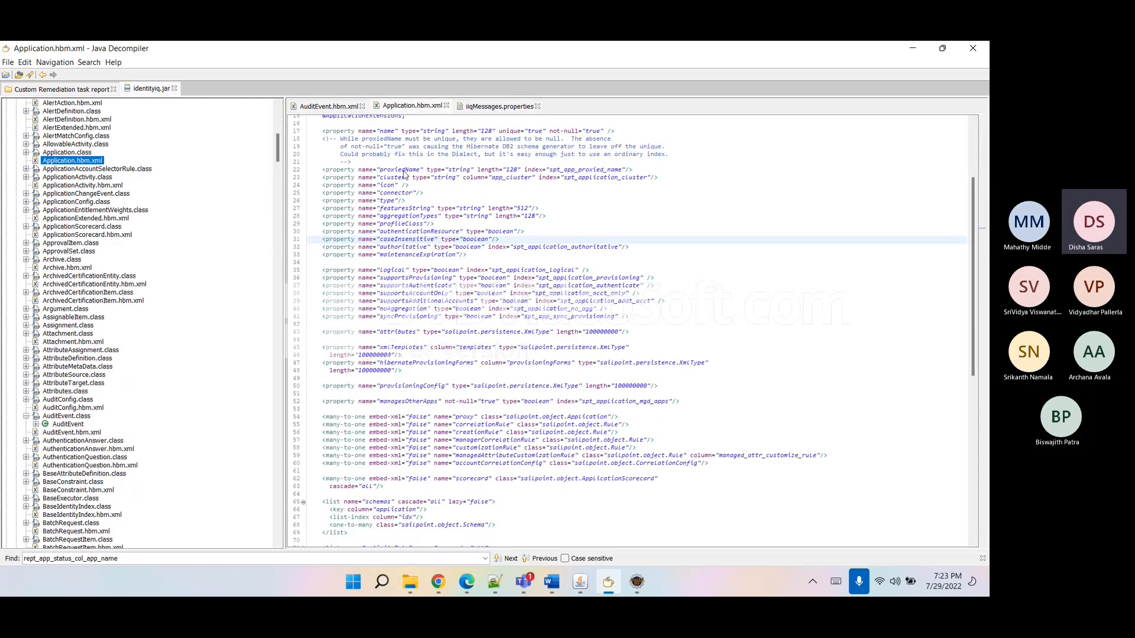
double_click(387, 131)
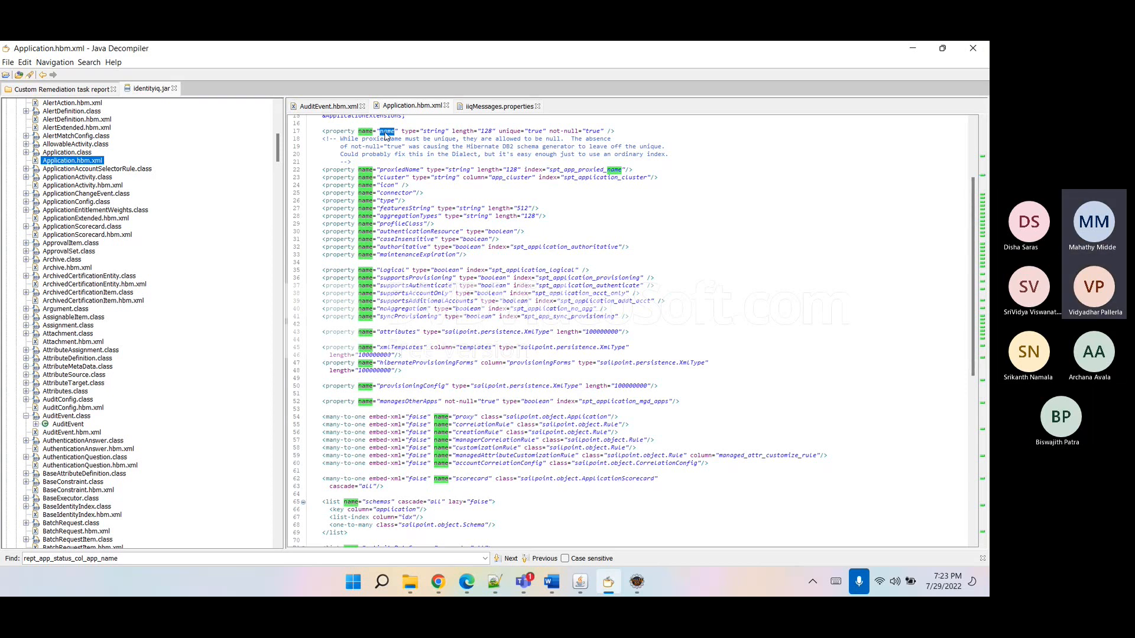
- Return to Chrome, check the name column's sortable value, and open the Report Layout of the Test Application Summary report
left_click(426, 592)
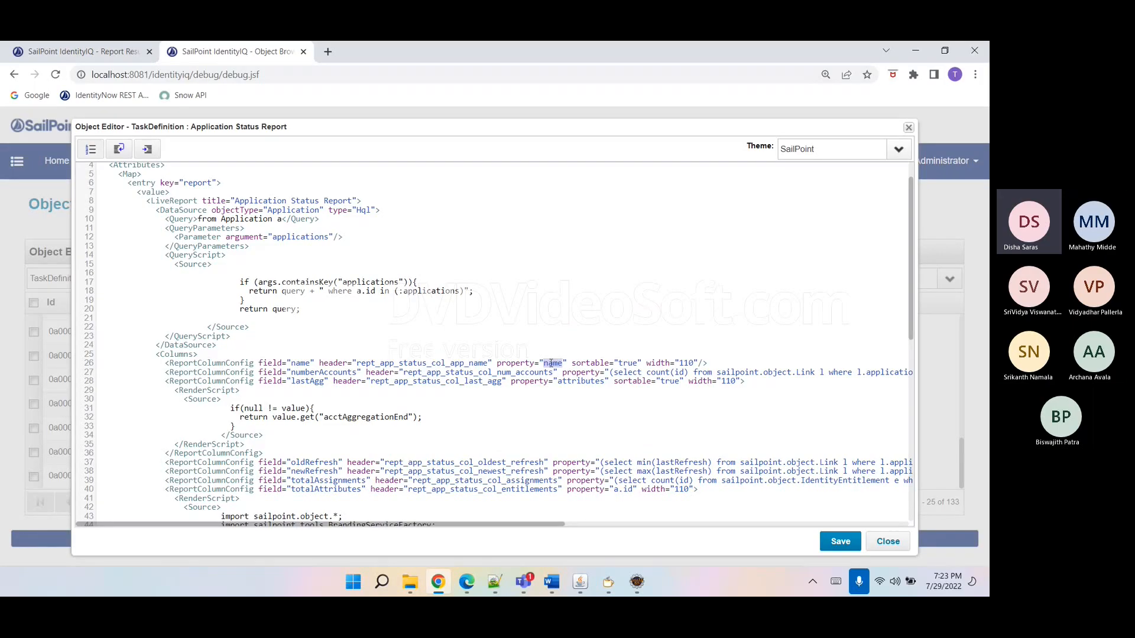
double_click(626, 362)
left_click(129, 56)
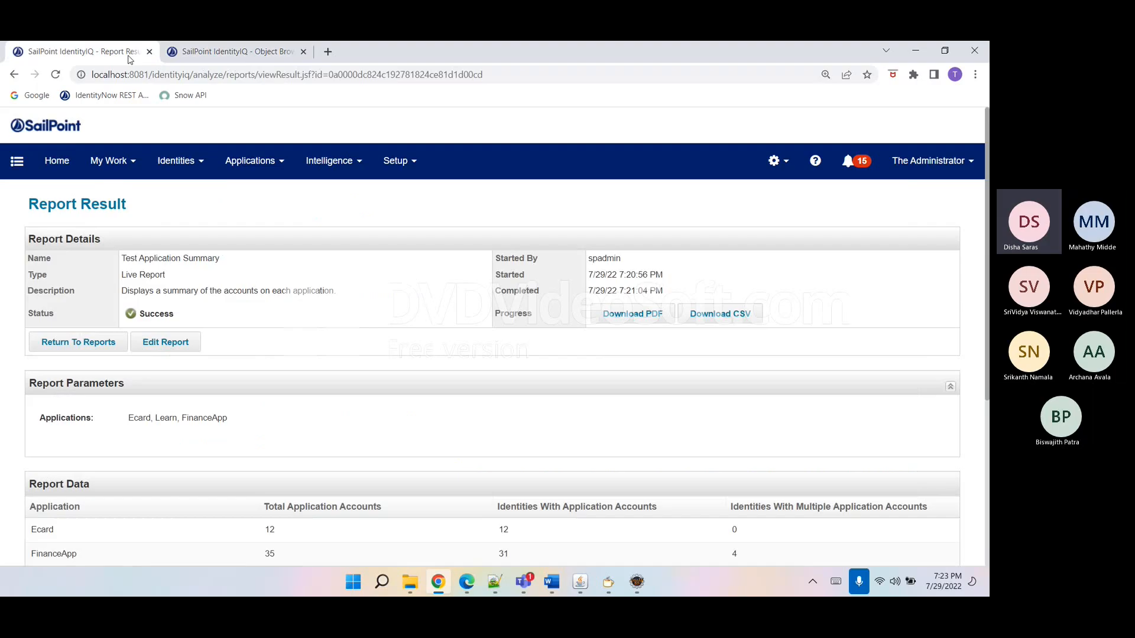
left_click(155, 346)
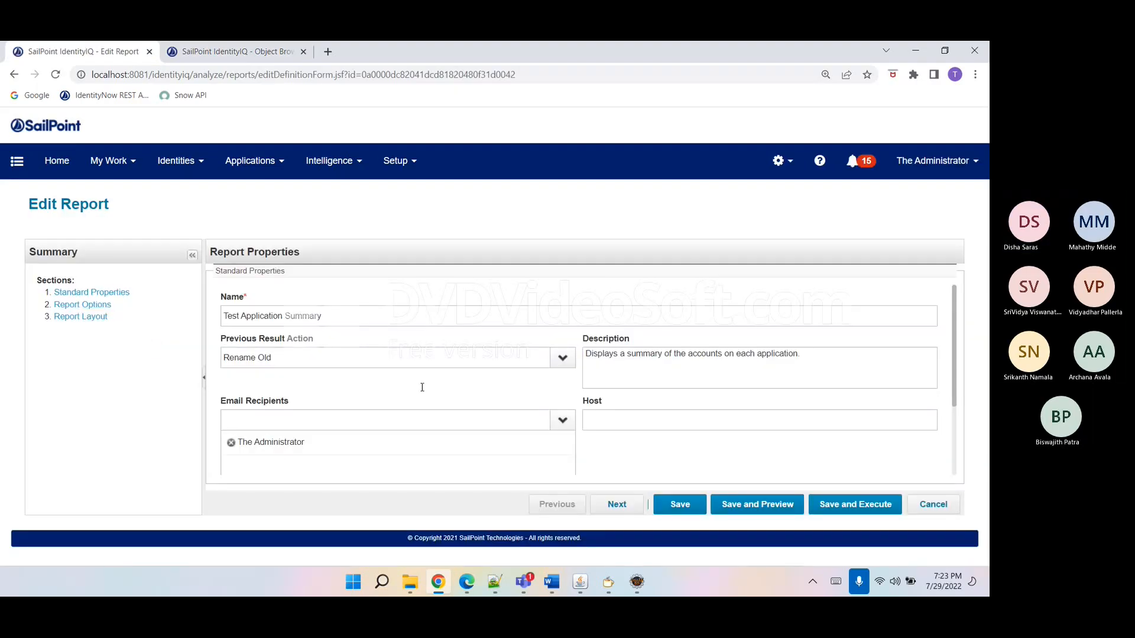
left_click(93, 323)
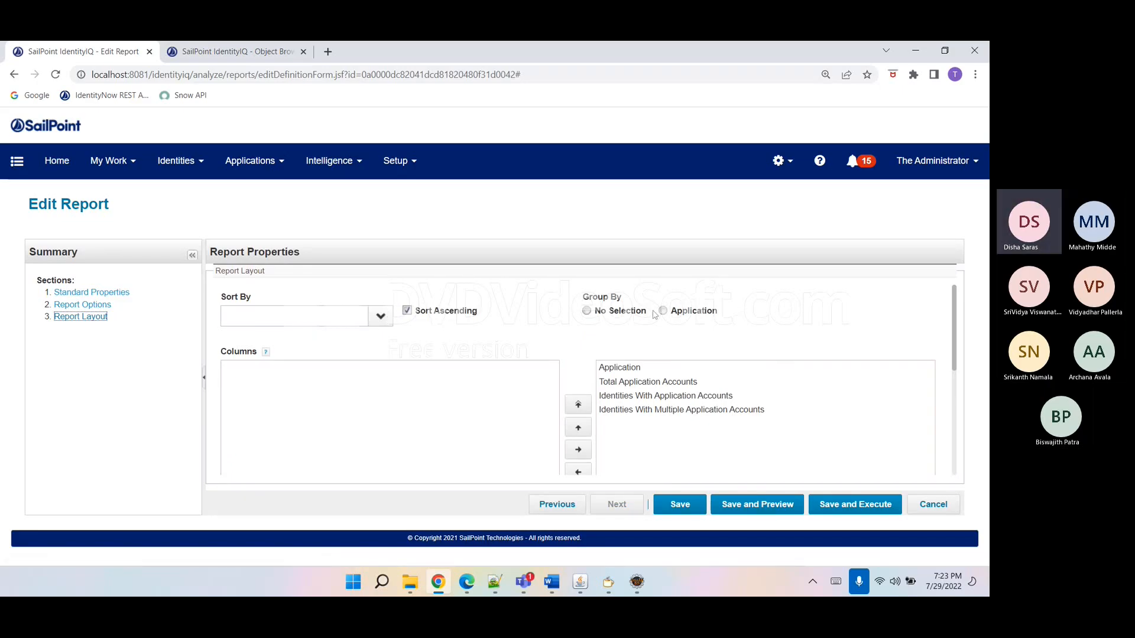
- Compare the name column's sortable attribute in the TaskDefinition with the Sort By options in the report layout
left_click(255, 56)
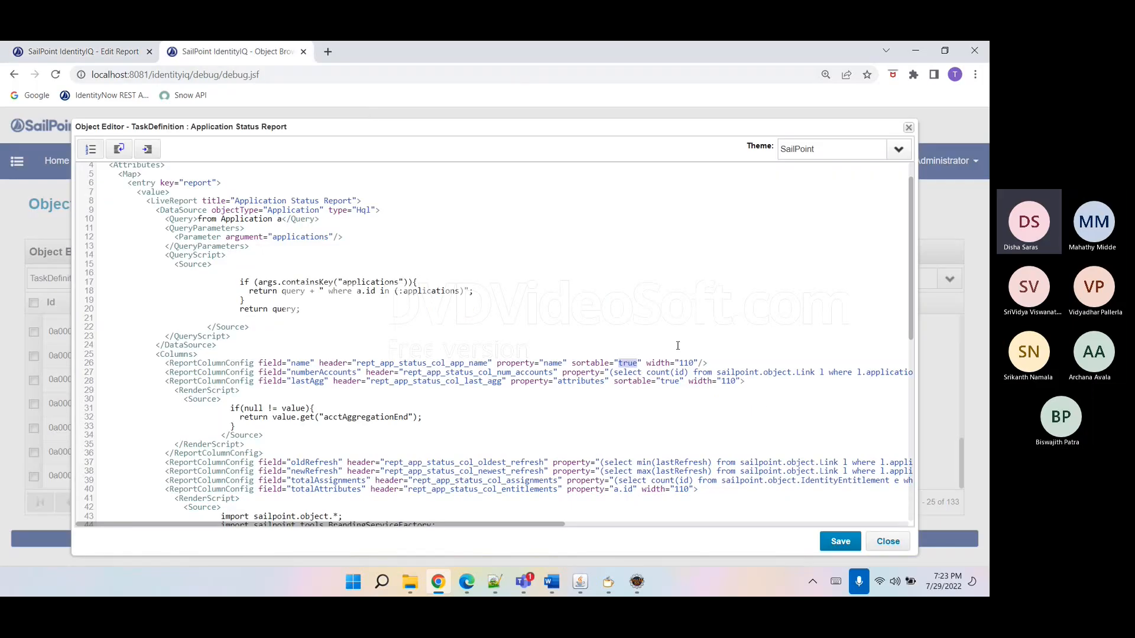
double_click(579, 364)
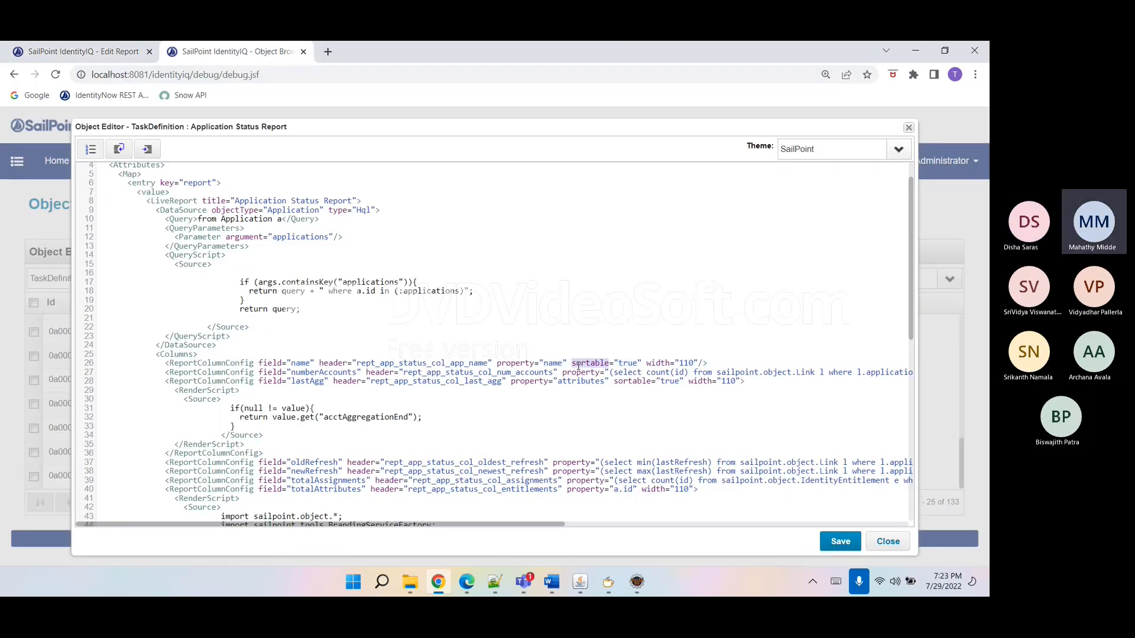
double_click(628, 364)
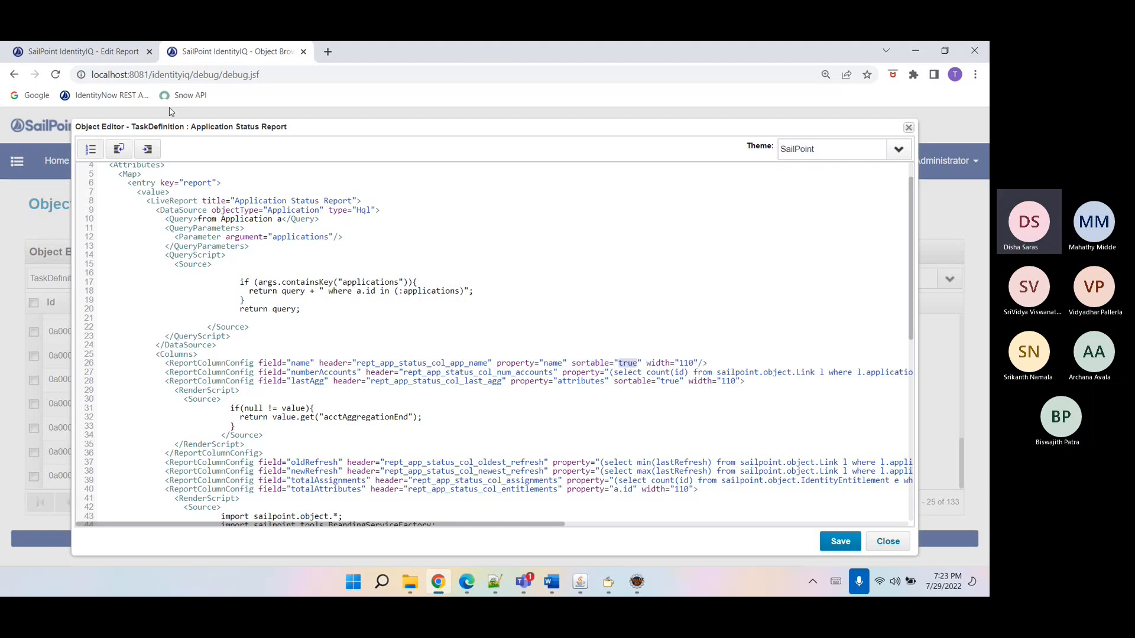
left_click(117, 50)
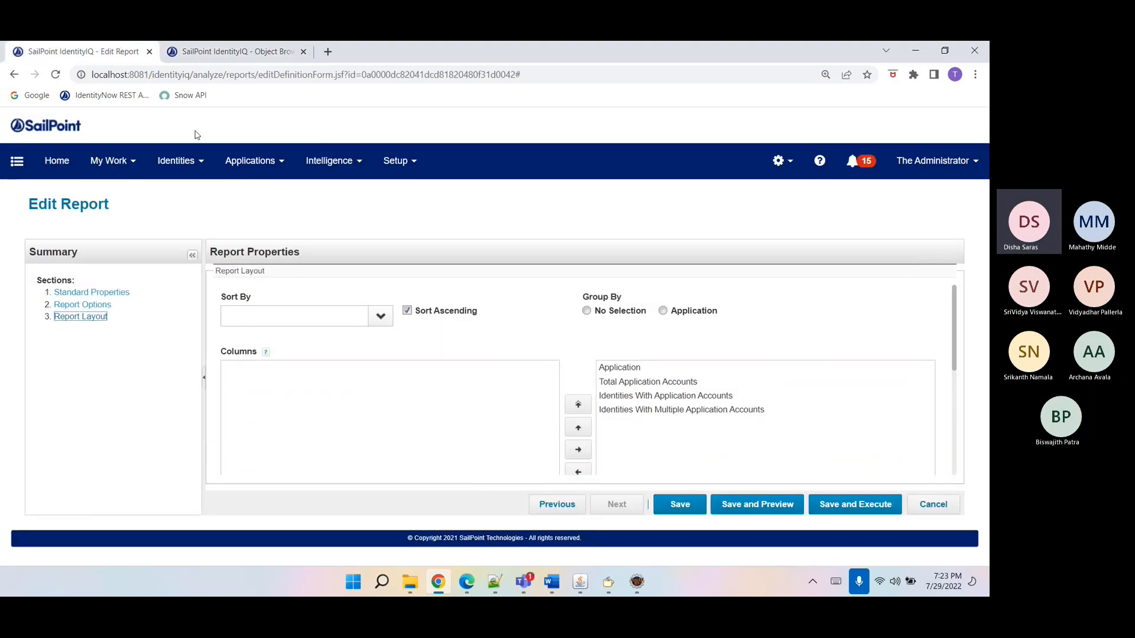
left_click(376, 317)
left_click(422, 343)
left_click(260, 53)
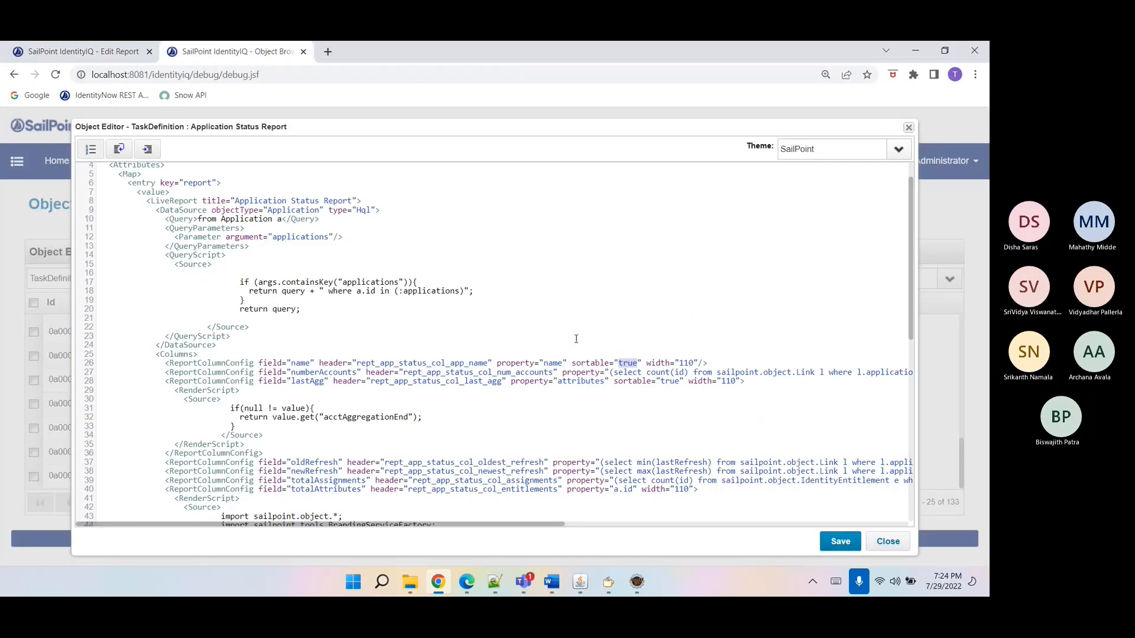
- Examine the sortable lastAgg column and the full property subquery of the numberAccounts ReportColumnConfig
left_click(620, 382)
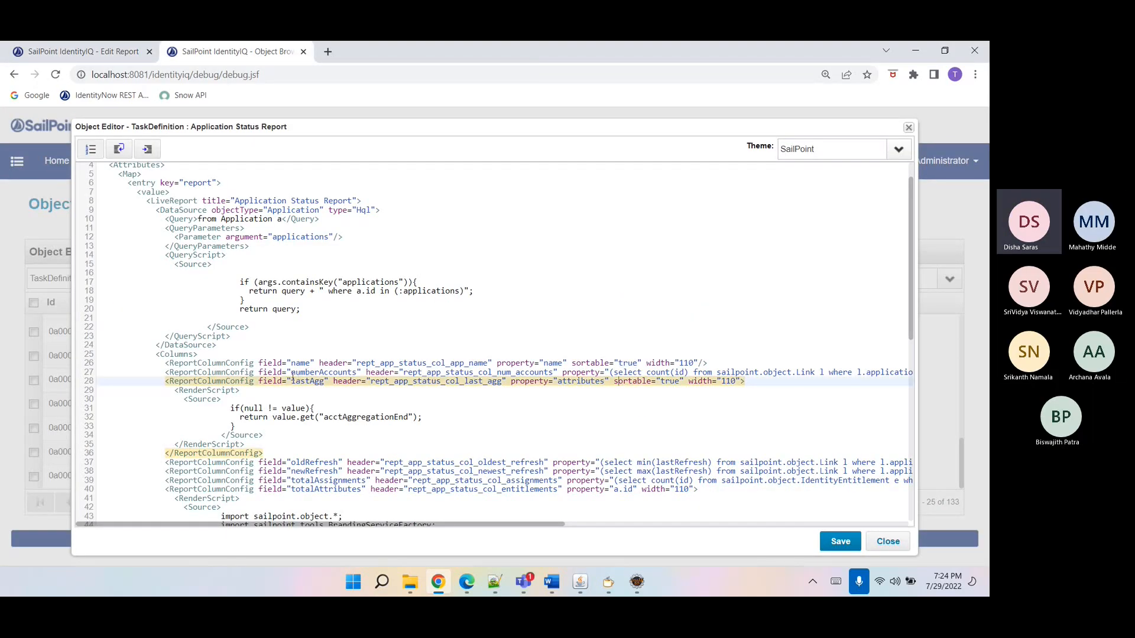
double_click(319, 373)
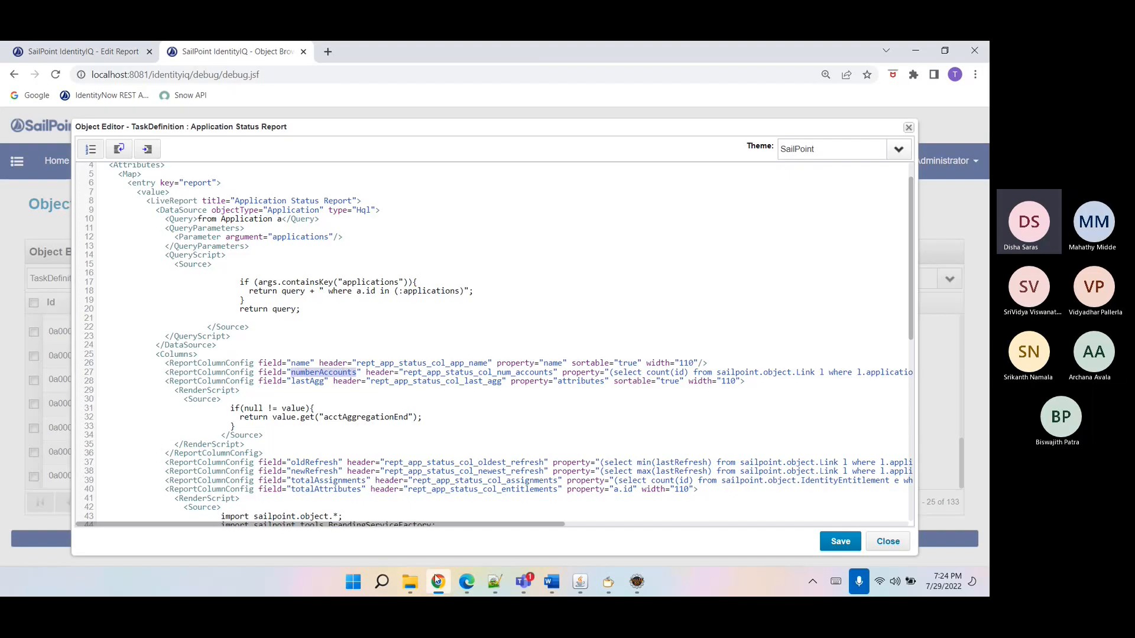
scroll(424, 525, "right", 5)
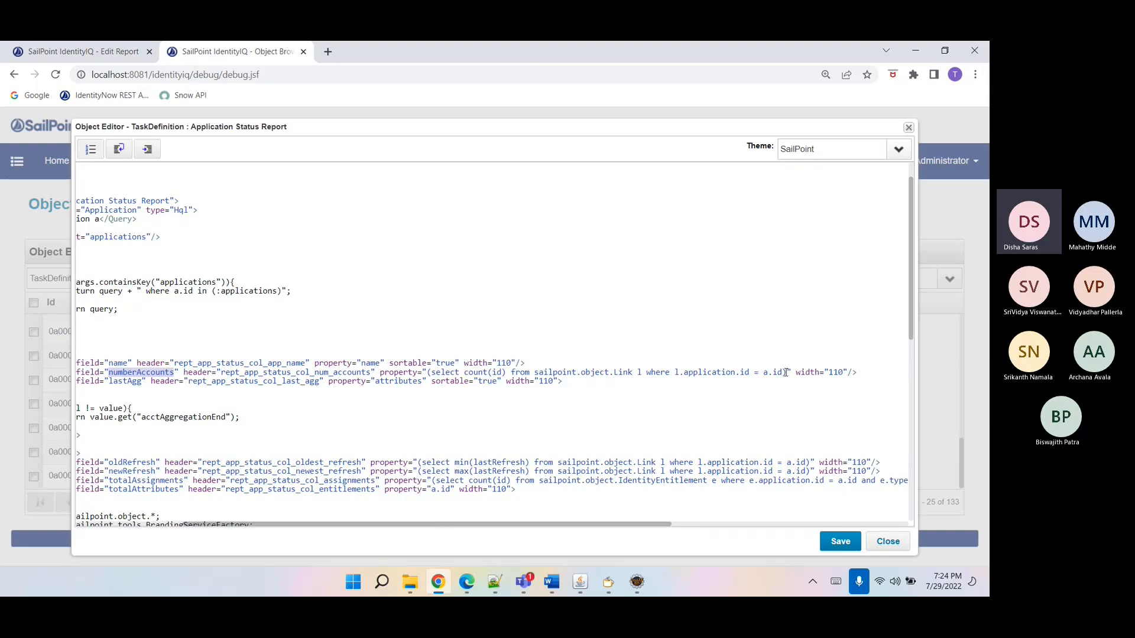
- Examine the property settings of the name and numberAccounts columns, including the count(id) subquery on sailpoint.object.Link
left_click_drag(785, 373, 429, 373)
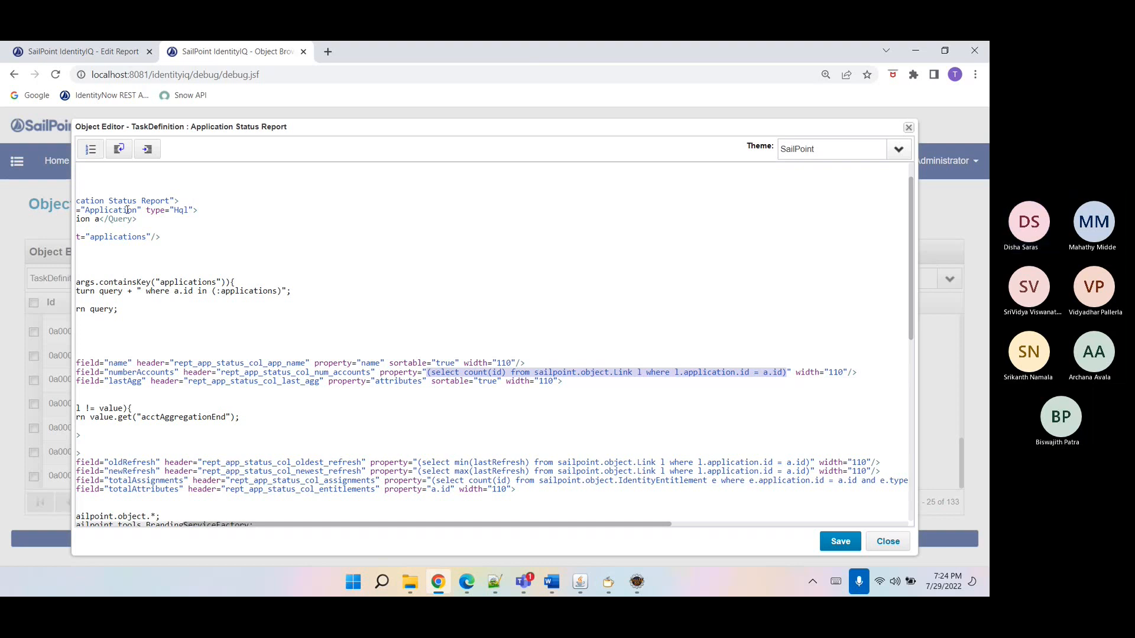
double_click(369, 363)
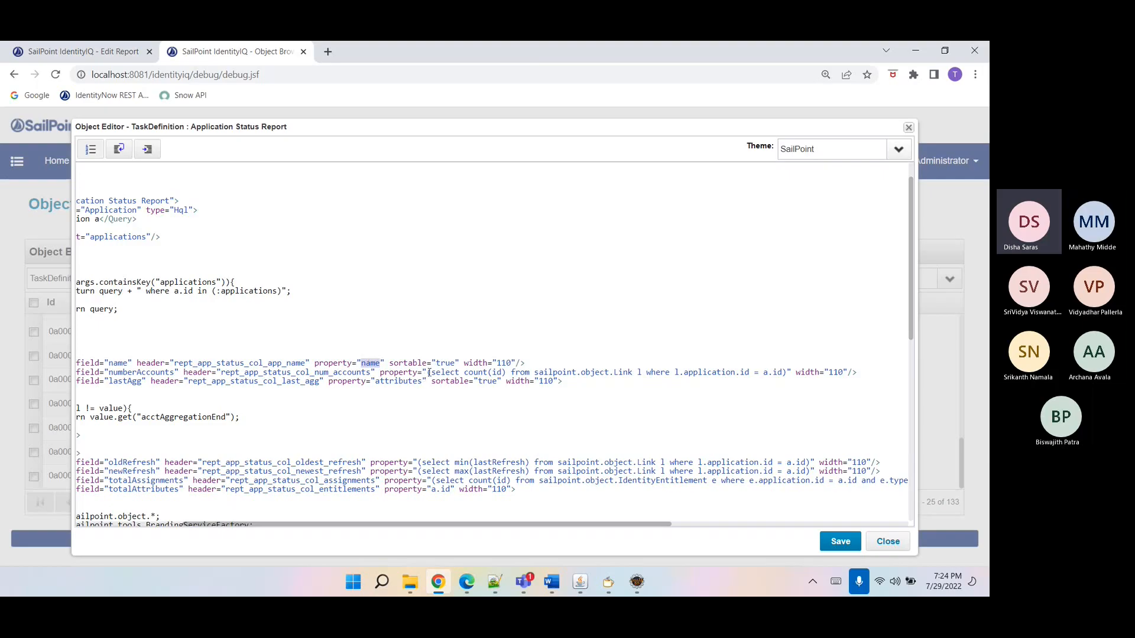
left_click_drag(427, 372, 881, 374)
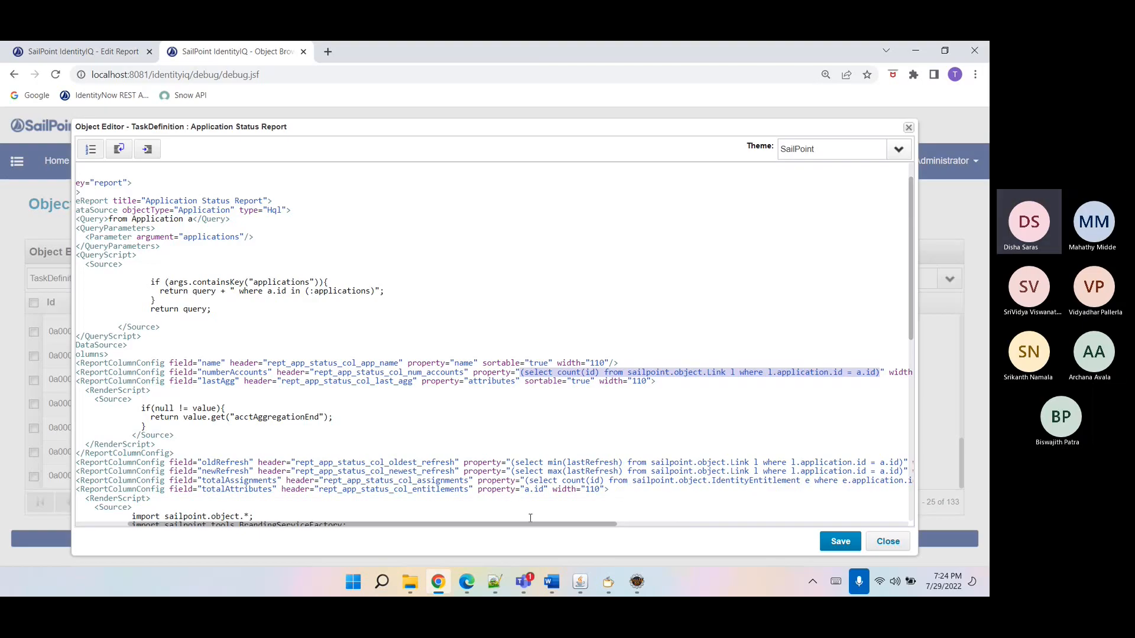
left_click_drag(534, 532, 474, 530)
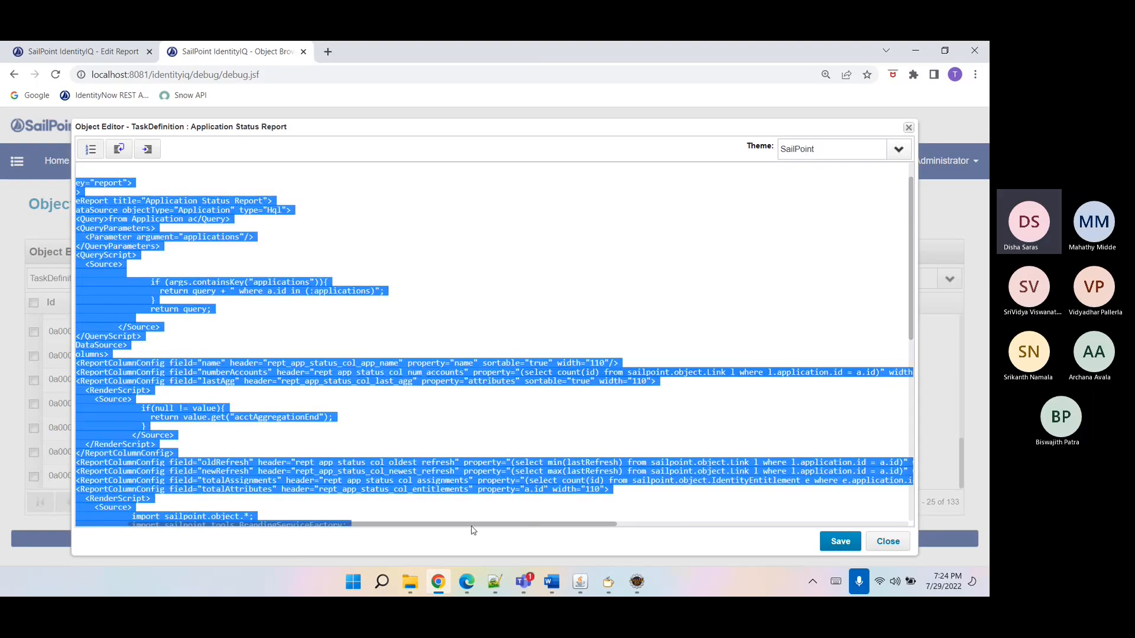
left_click(458, 445)
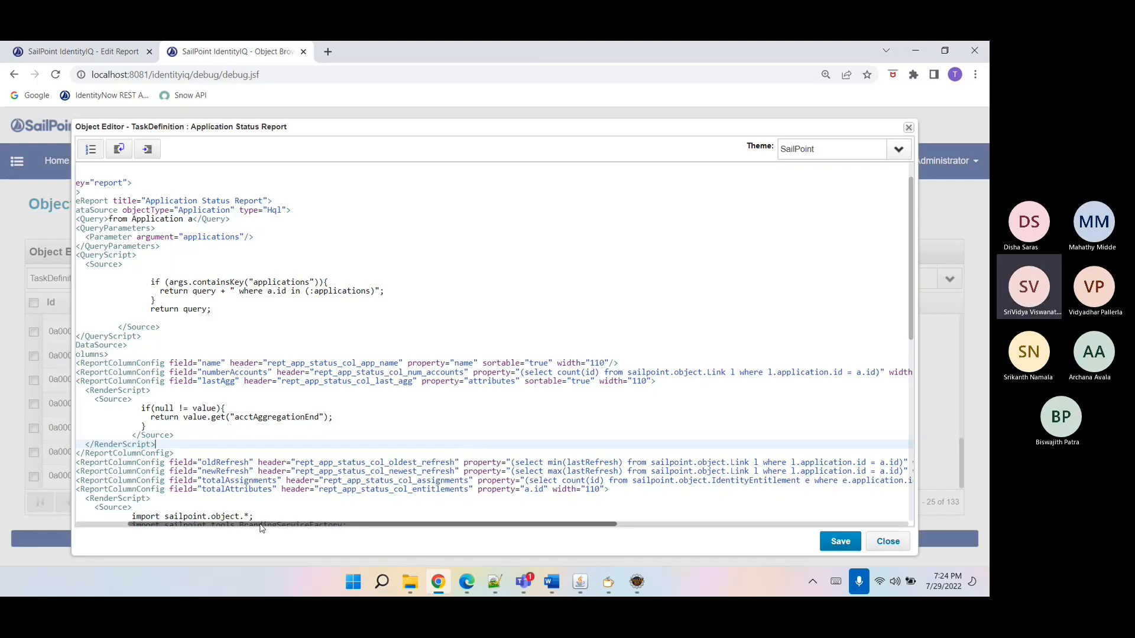
- Examine the lastAgg column's ReportColumnConfig entry, highlighting its field name and its attributes property
left_click_drag(245, 528, 178, 528)
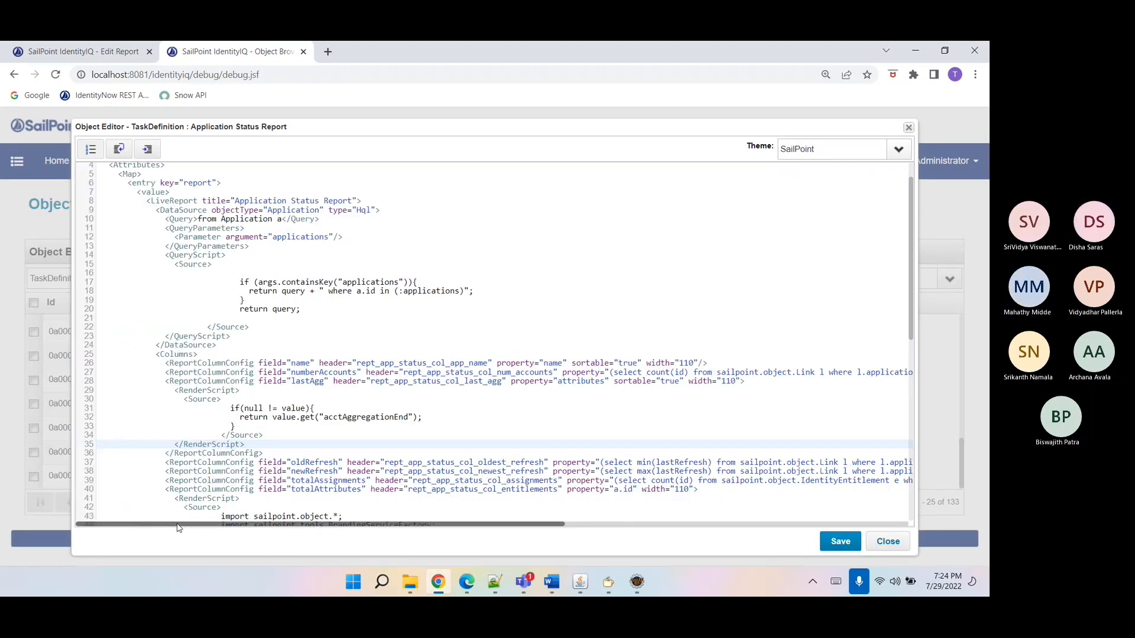
double_click(210, 381)
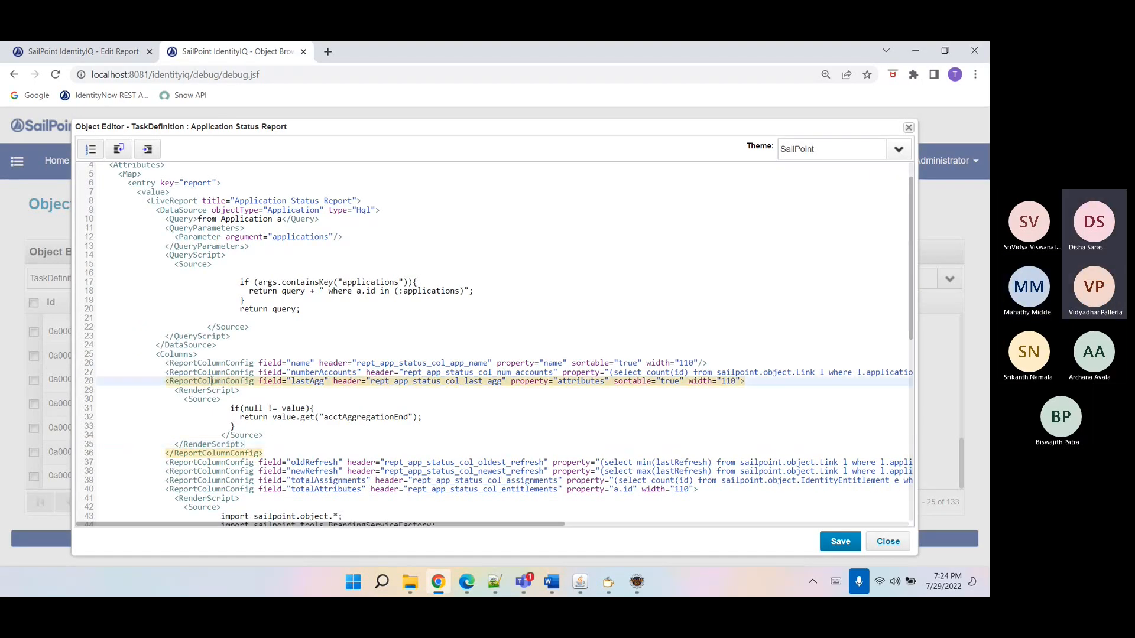
double_click(309, 381)
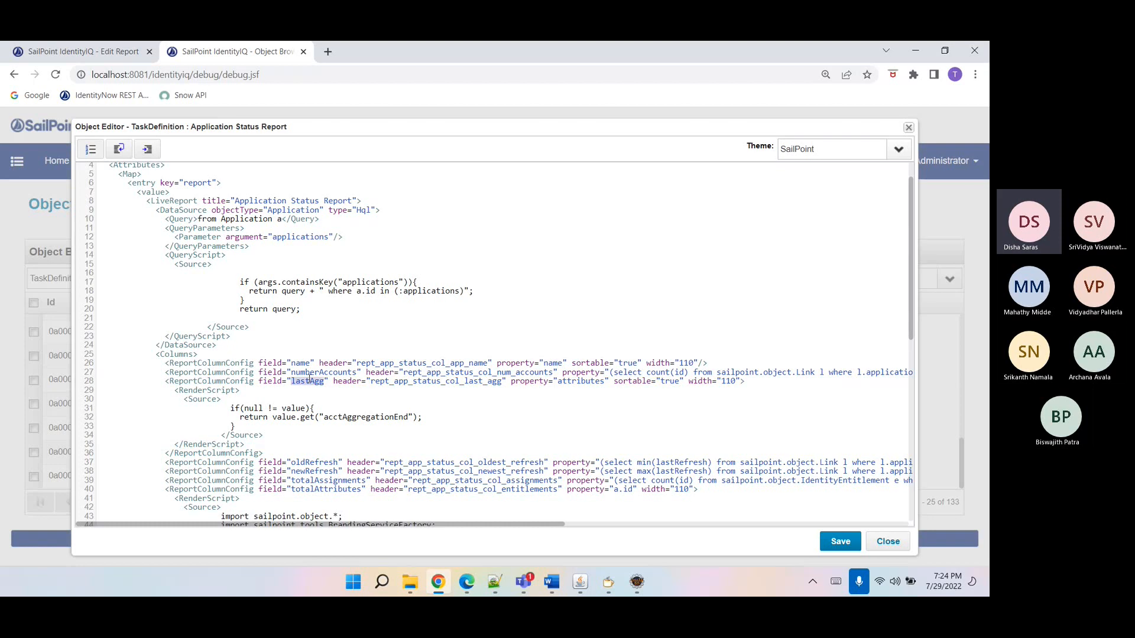
double_click(584, 381)
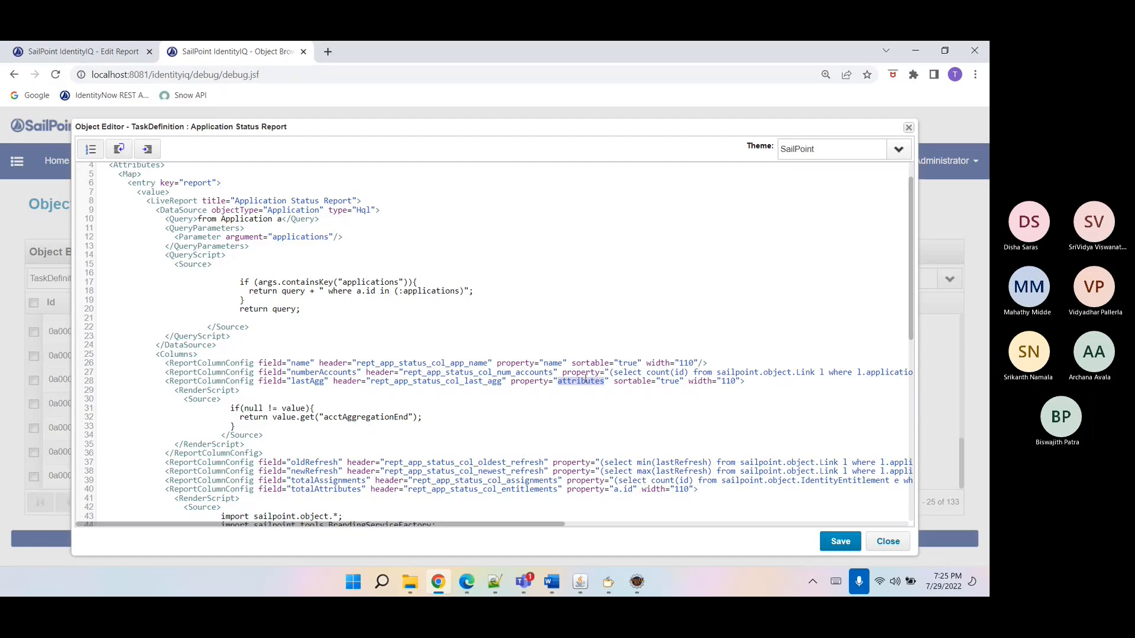
- Switch to Java Decompiler and locate the attributes property in Application.hbm.xml
left_click(614, 582)
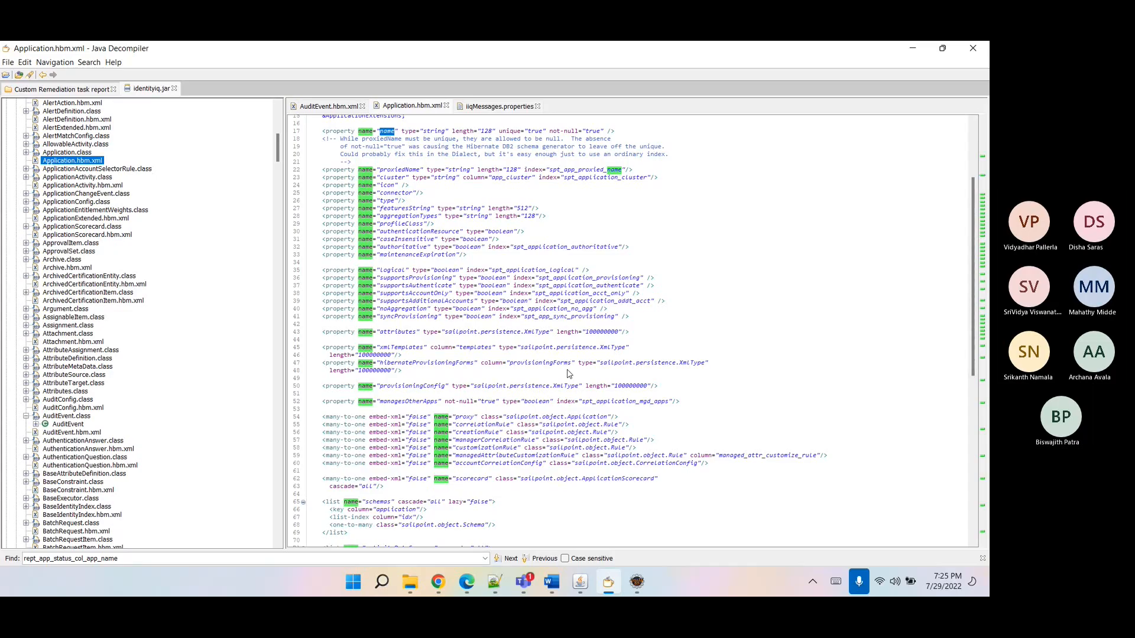
left_click(567, 372)
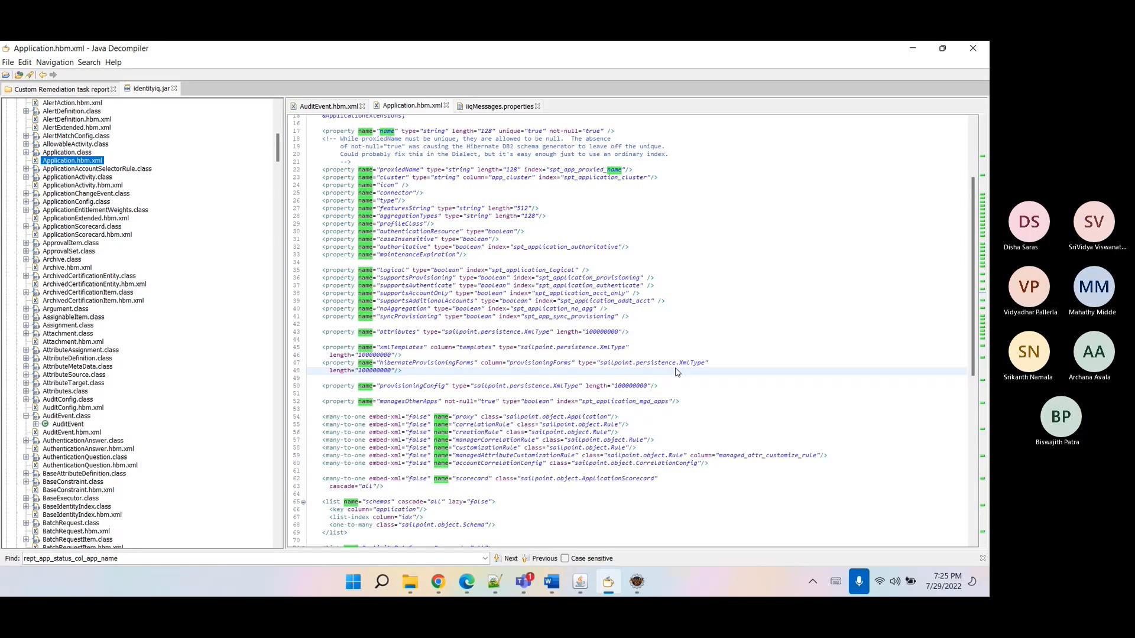
double_click(629, 348)
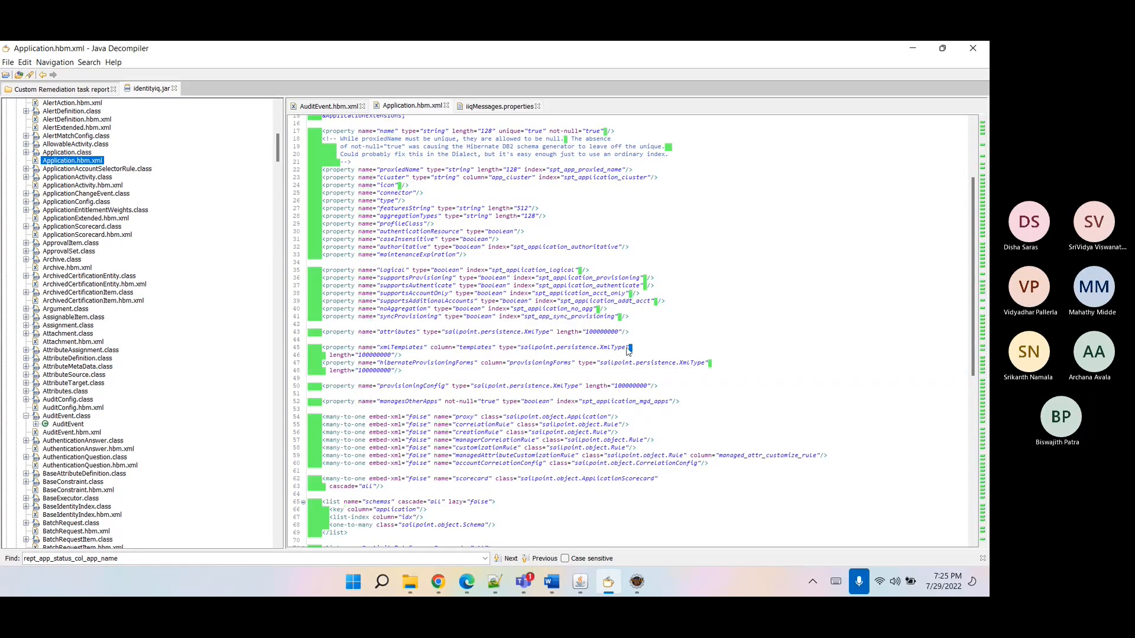
left_click(661, 351)
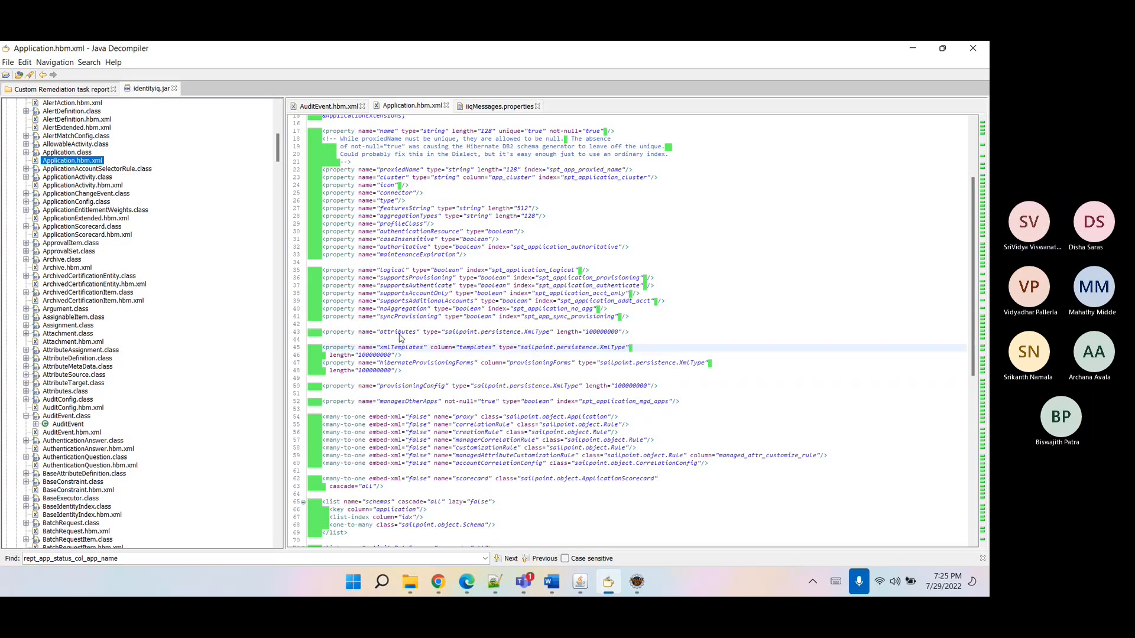
double_click(400, 332)
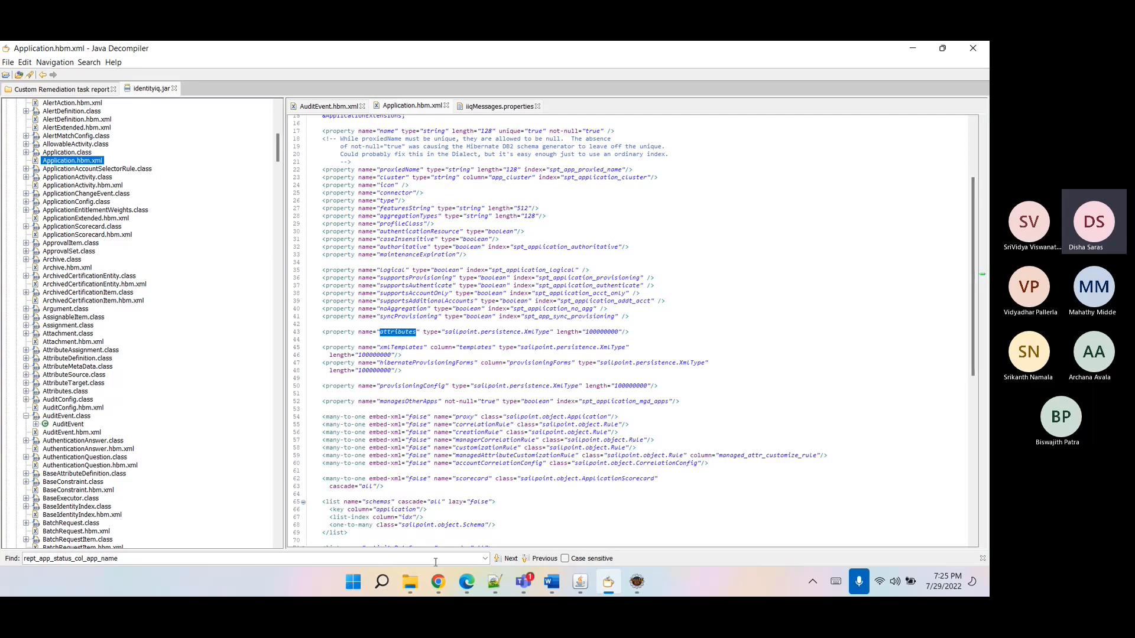
- Switch back to Chrome and highlight the acctAggregationEnd key in the lastAgg column's render script
left_click(437, 582)
left_click(353, 418)
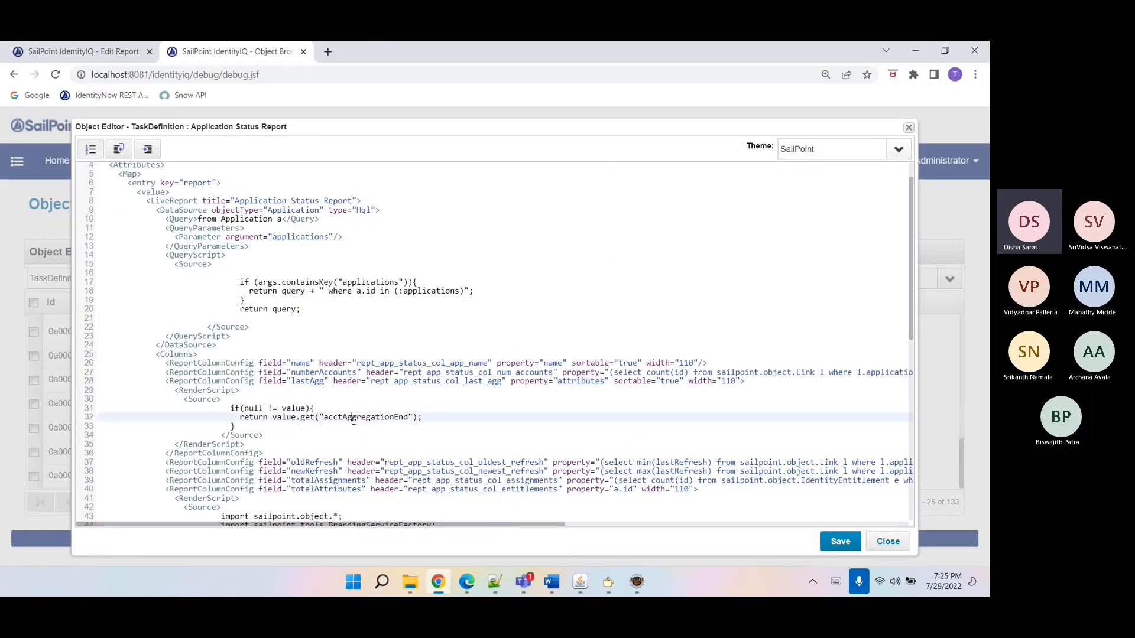
double_click(354, 418)
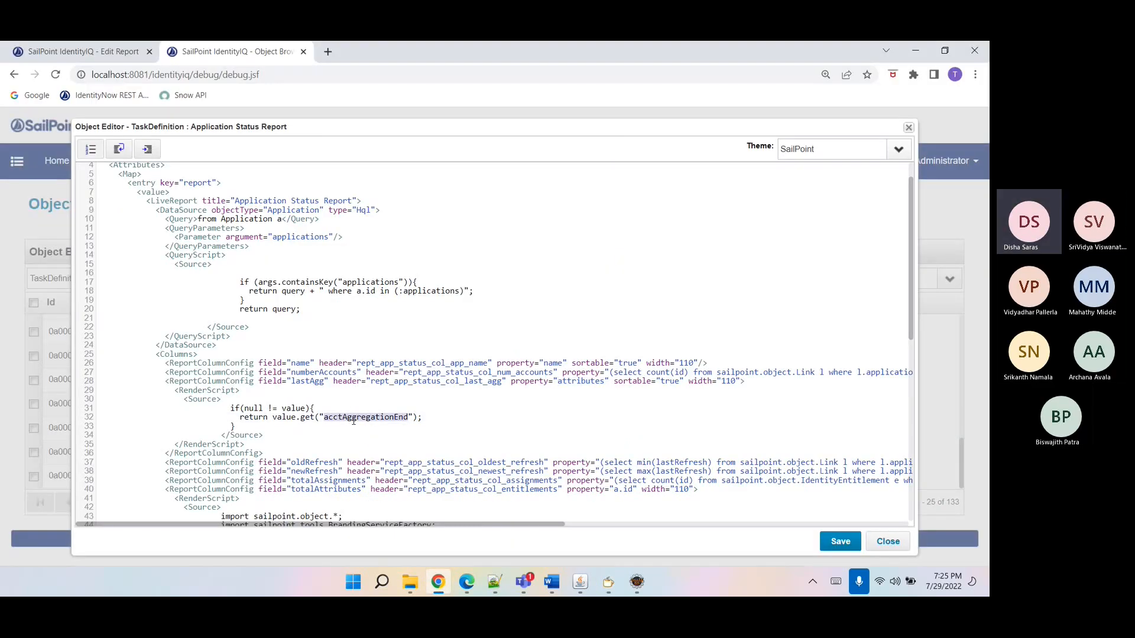
- Duplicate the Object Browser page in a new browser tab and list the Application objects there
right_click(266, 46)
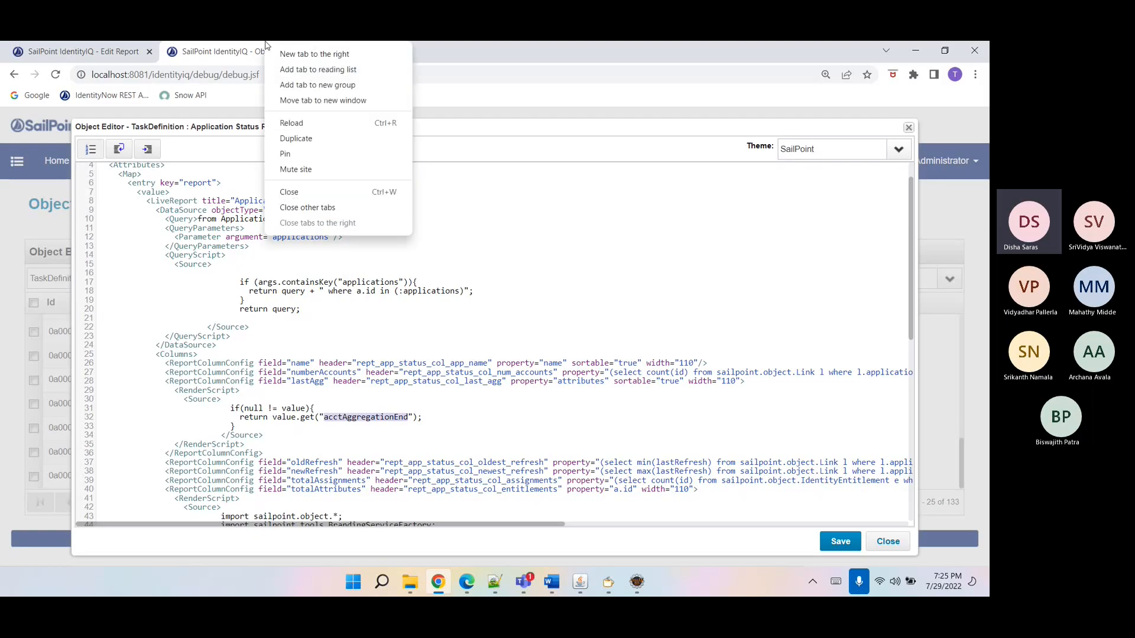
left_click(289, 139)
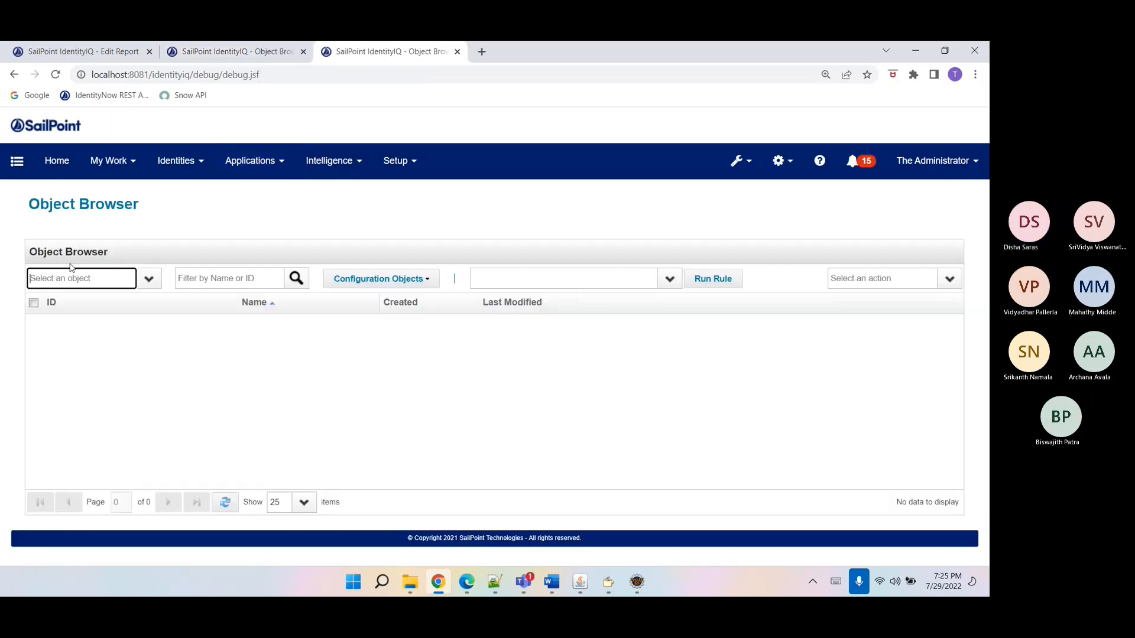
left_click(56, 280)
left_click(88, 363)
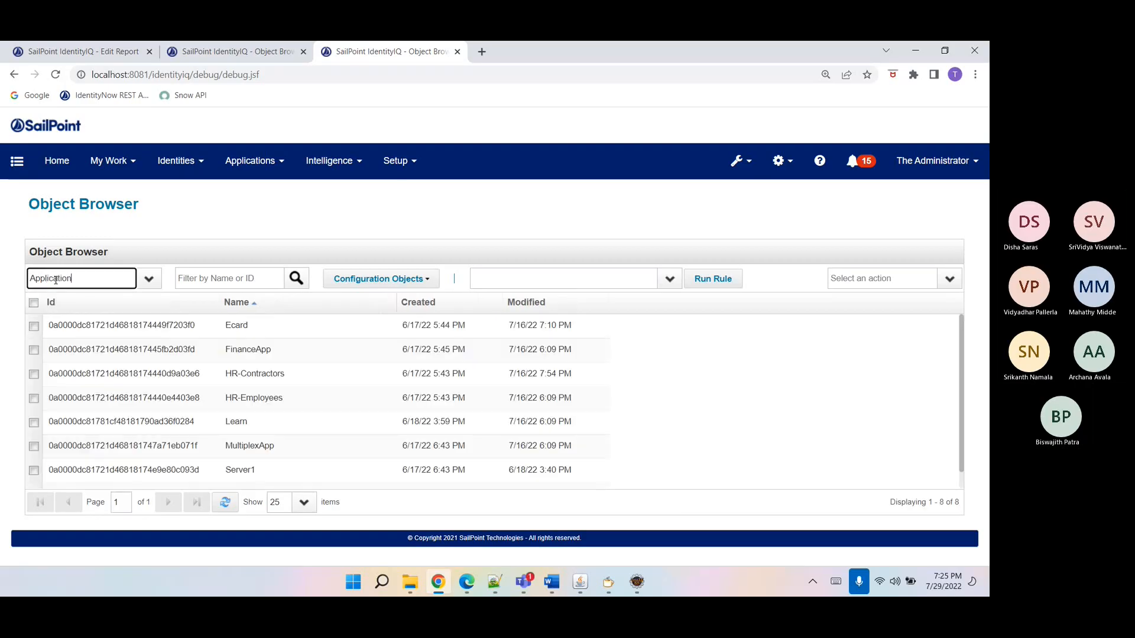
- Find the acctAggregationEnd entry in the Ecard application's XML and compare it with the lastAgg column's attributes property in the report definition
left_click(185, 325)
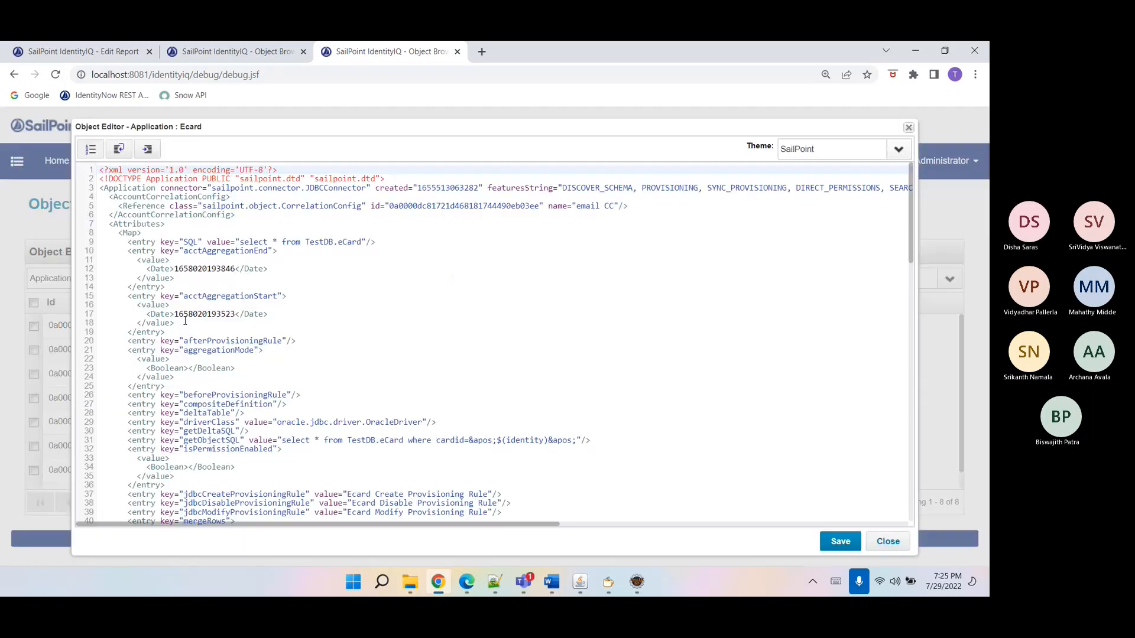
double_click(203, 252)
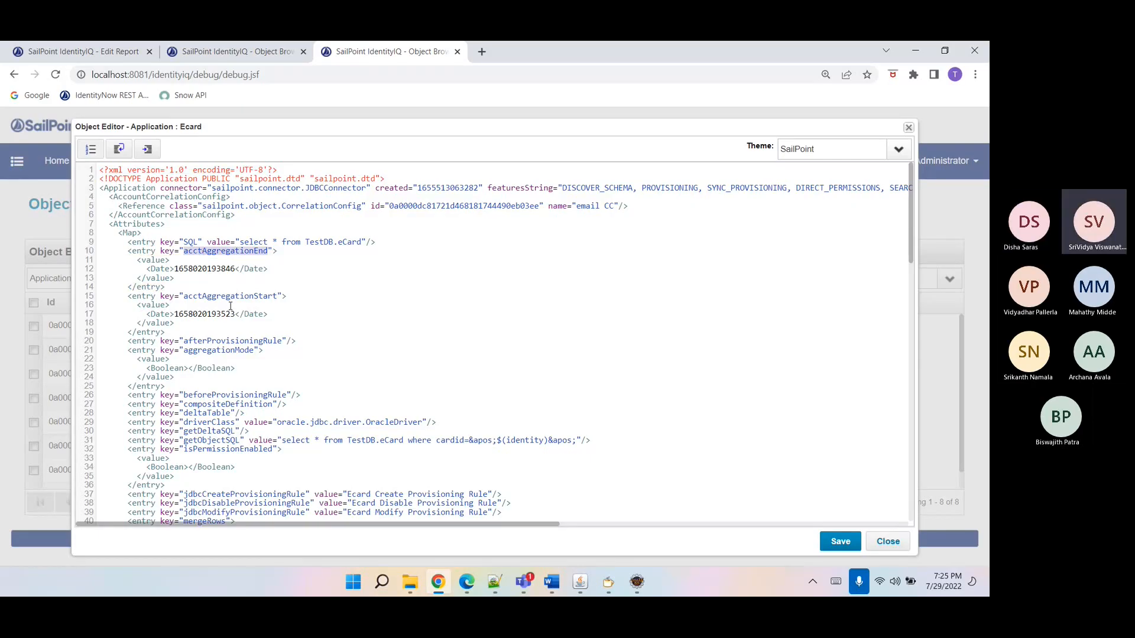
left_click(234, 54)
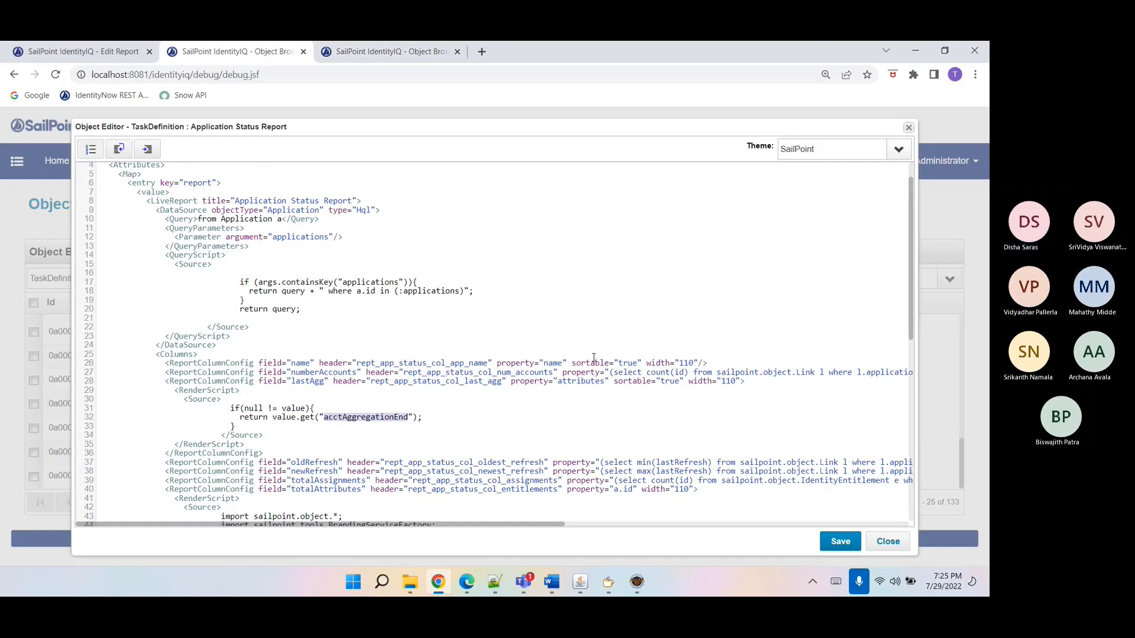
double_click(579, 380)
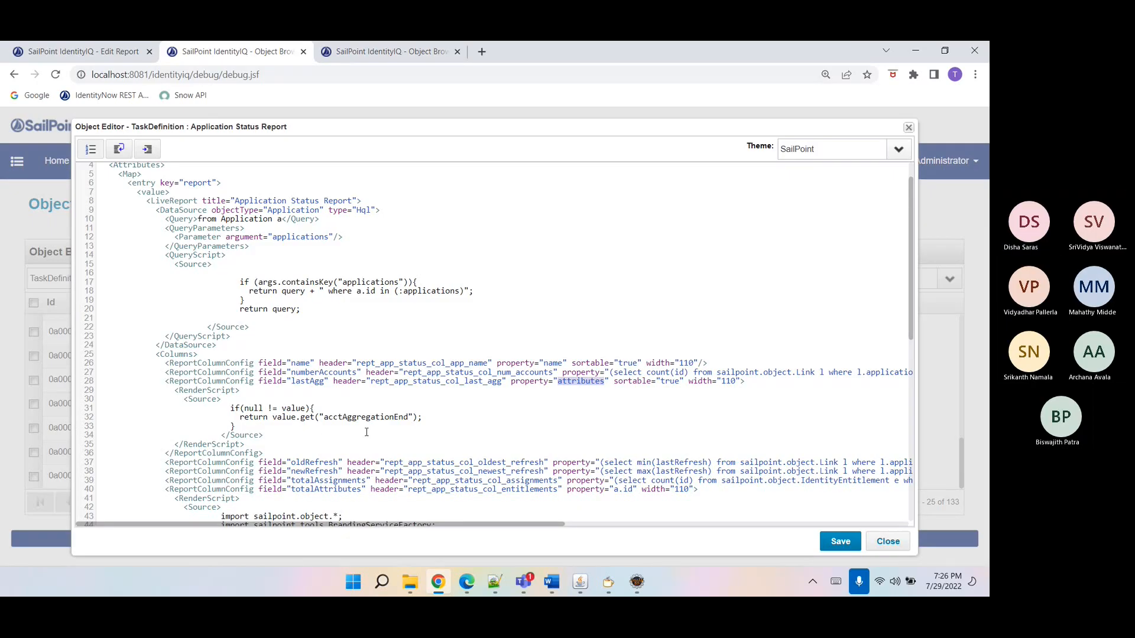
- Examine the oldRefresh and newRefresh columns, highlighting the min(lastRefresh) subquery on sailpoint.object.Link
left_click(308, 457)
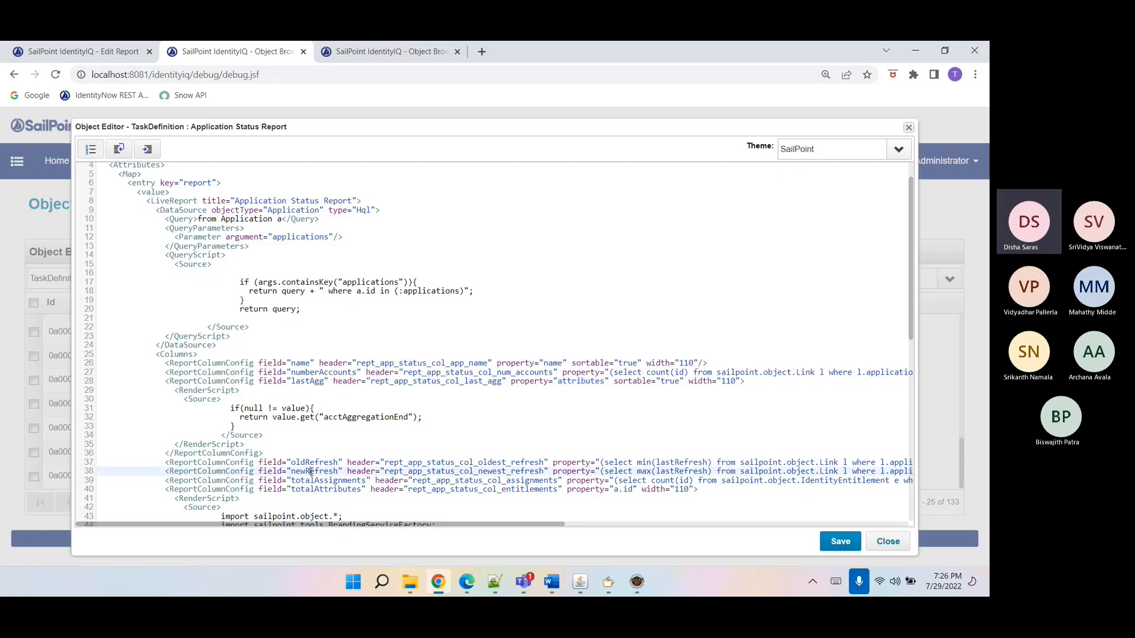
double_click(313, 471)
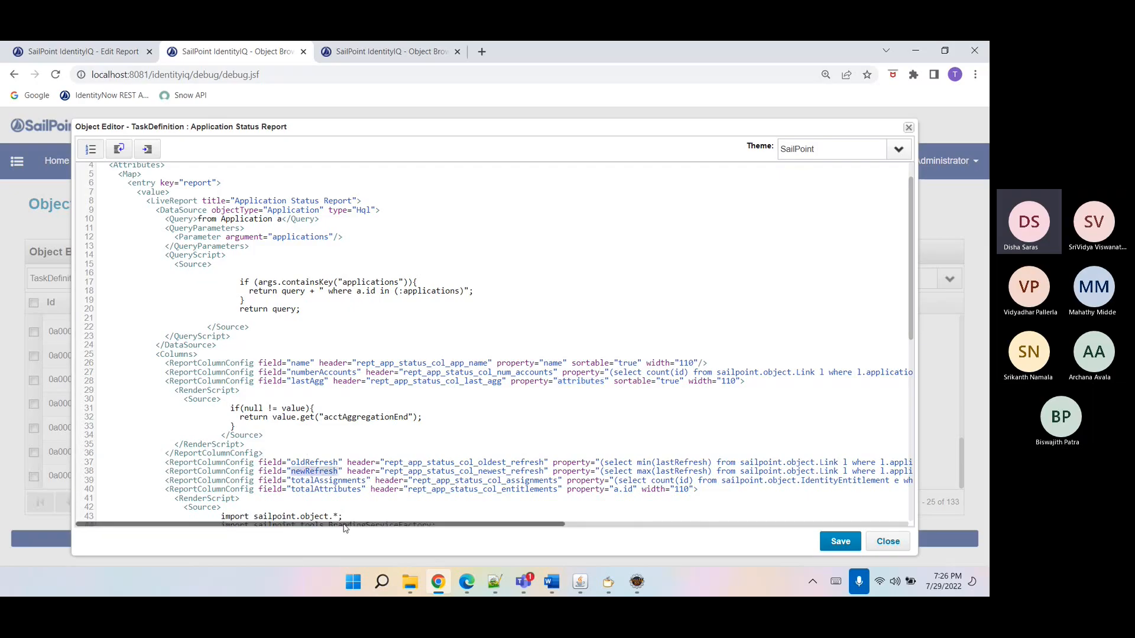
left_click_drag(346, 528, 507, 535)
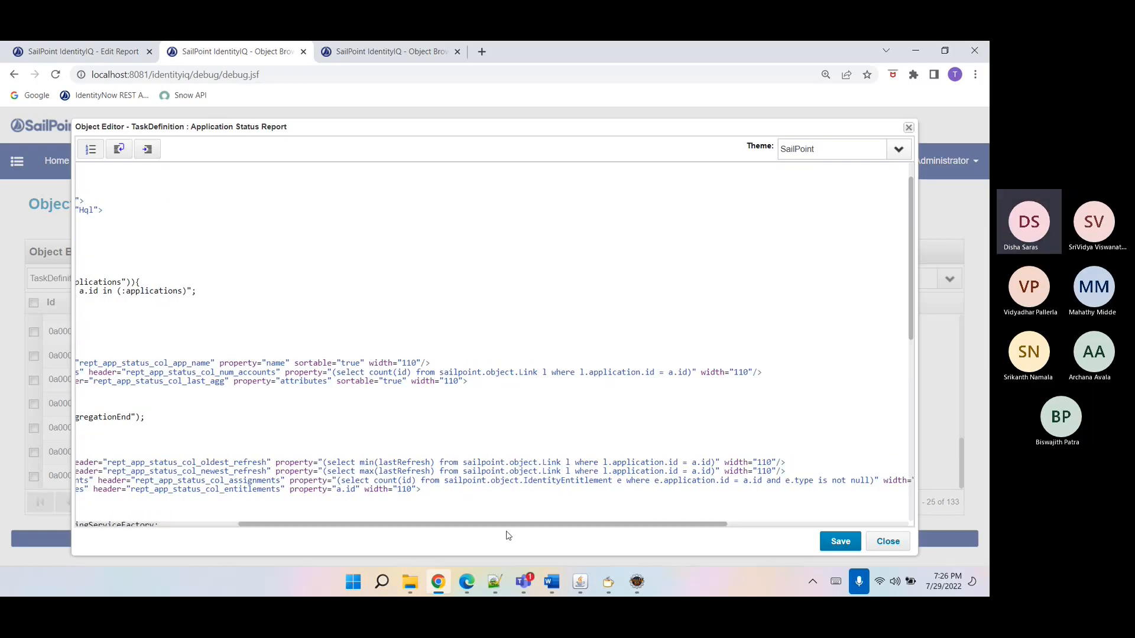
double_click(394, 464)
double_click(552, 464)
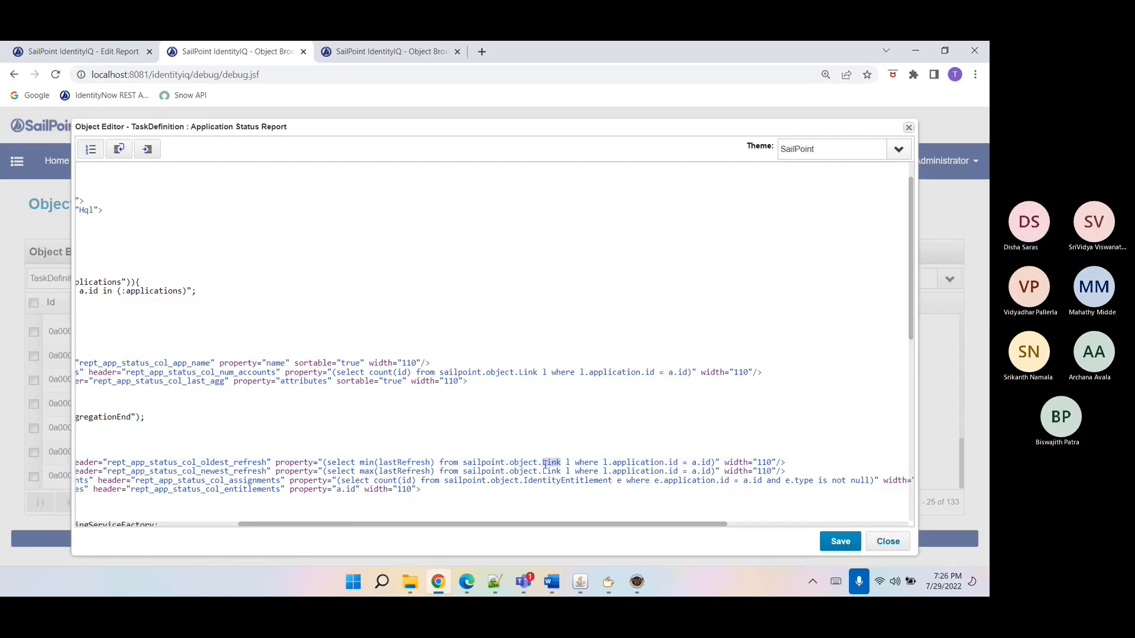
left_click_drag(320, 464, 736, 462)
left_click(795, 460)
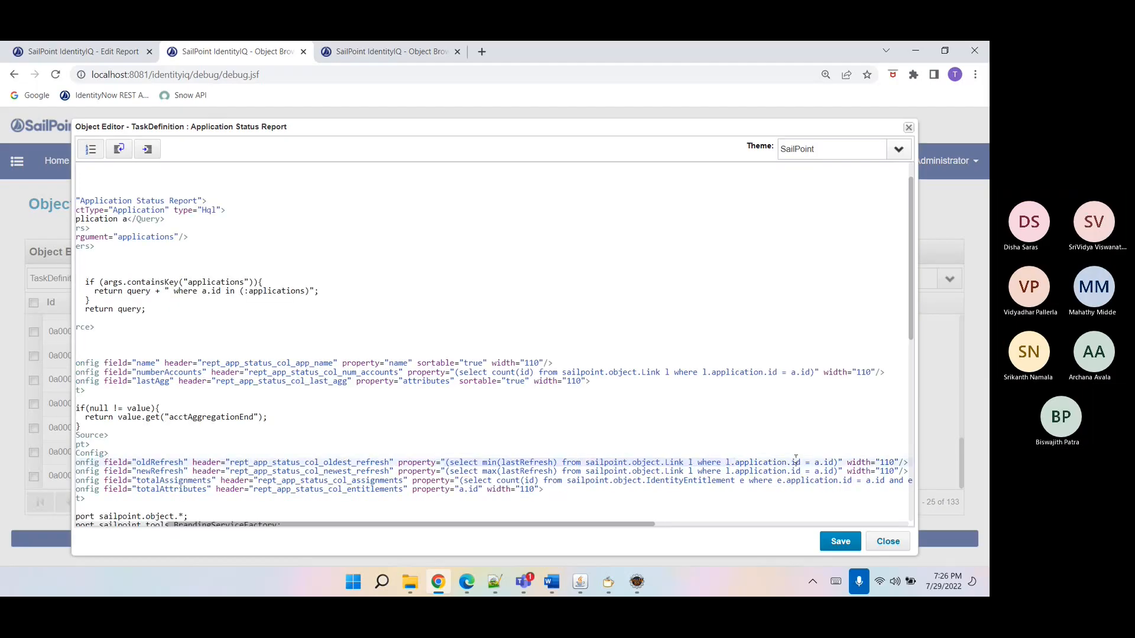
left_click_drag(620, 524, 531, 524)
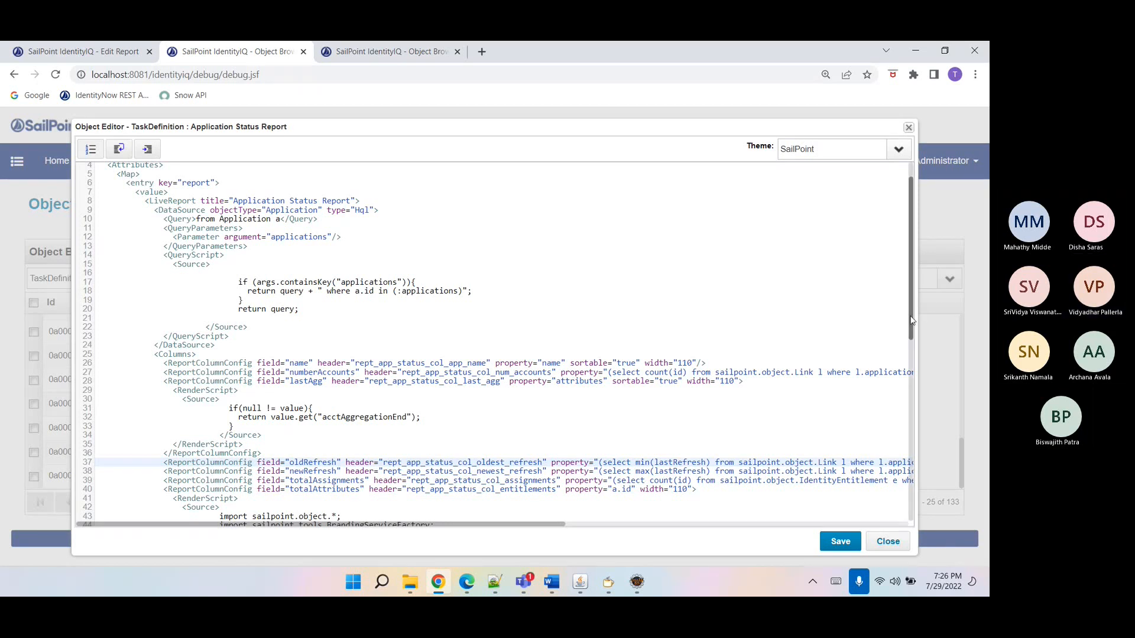
- Examine the totalAttributes column's render script with its SQL count query, and its a.id property setting
left_click_drag(912, 321, 911, 441)
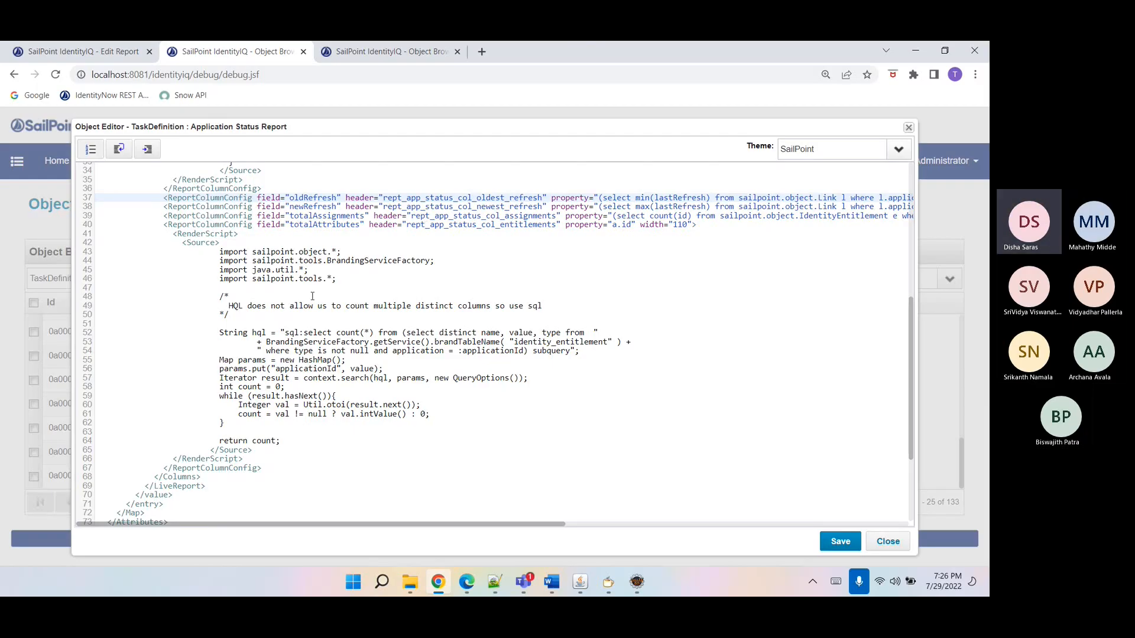
left_click(422, 406)
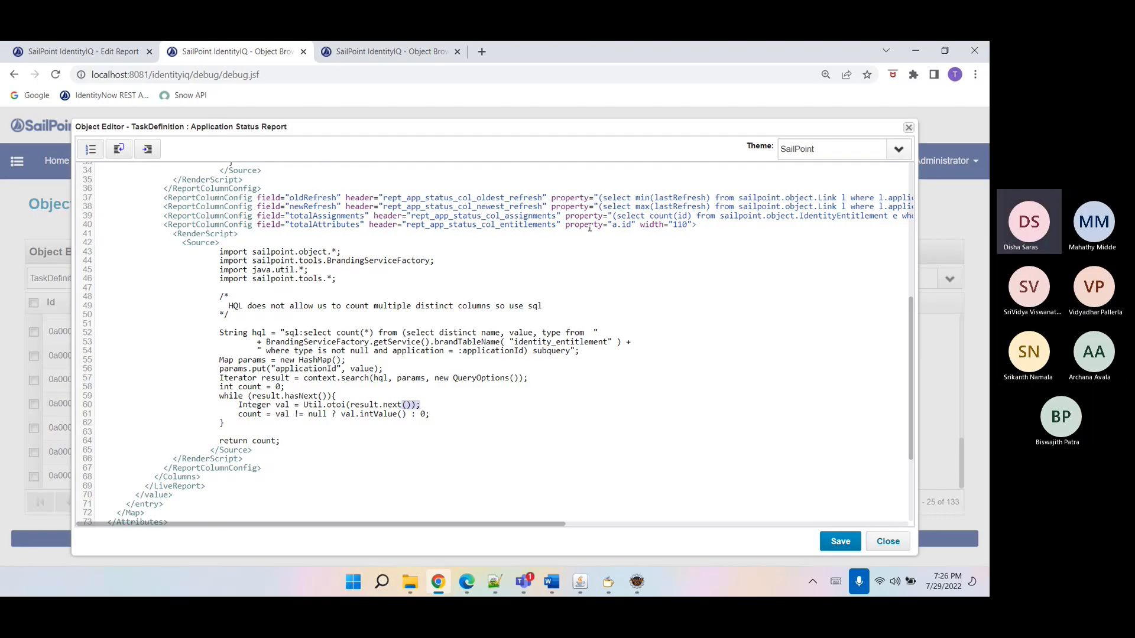
left_click(208, 234)
double_click(206, 241)
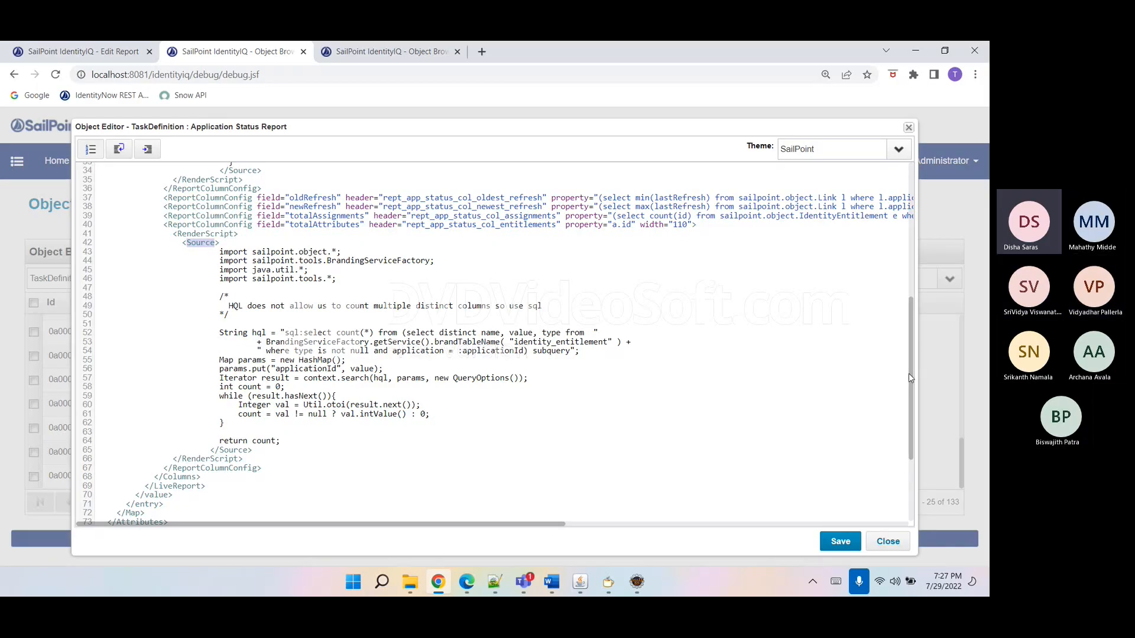
double_click(584, 224)
- Review how the lastAgg column's attributes property relates to the value variable in its render script
scroll(895, 341, "up", 4)
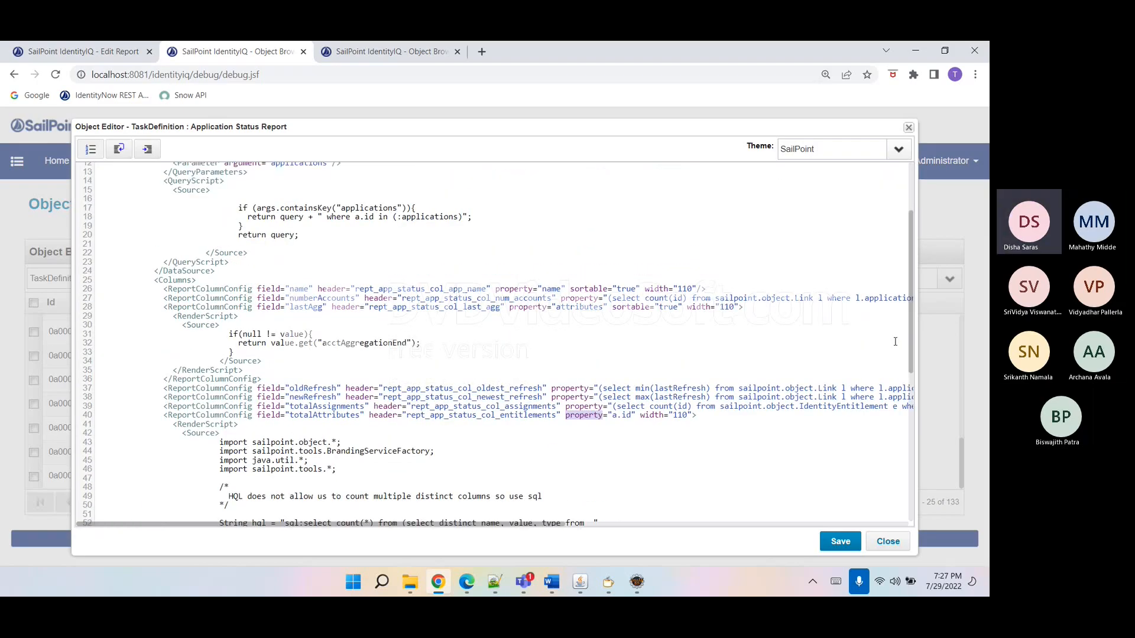
double_click(568, 307)
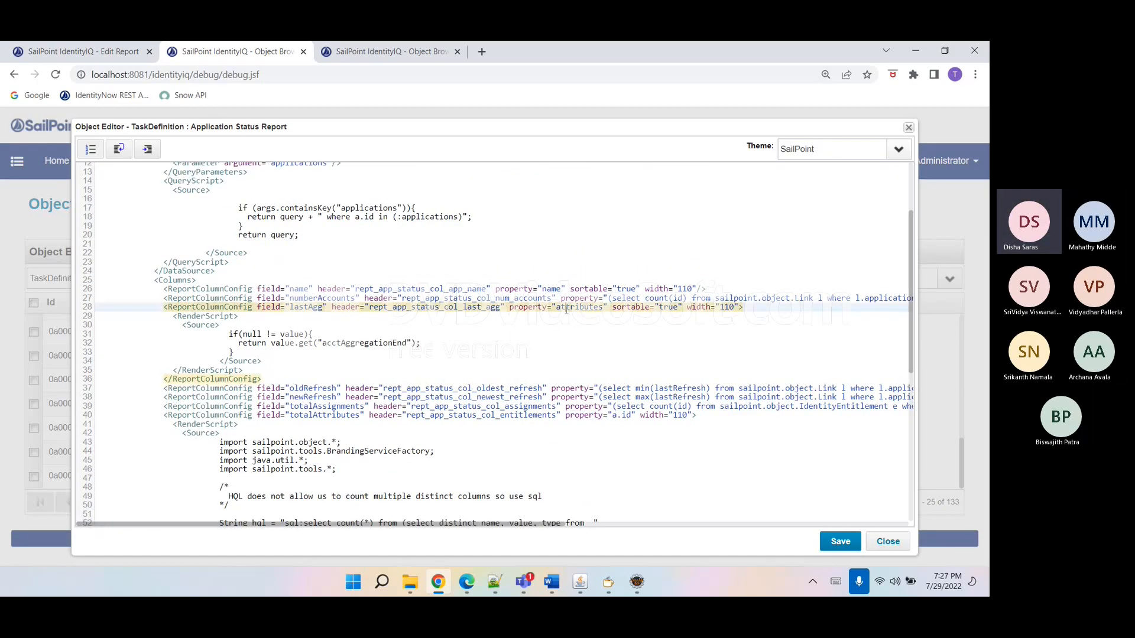
left_click(288, 343)
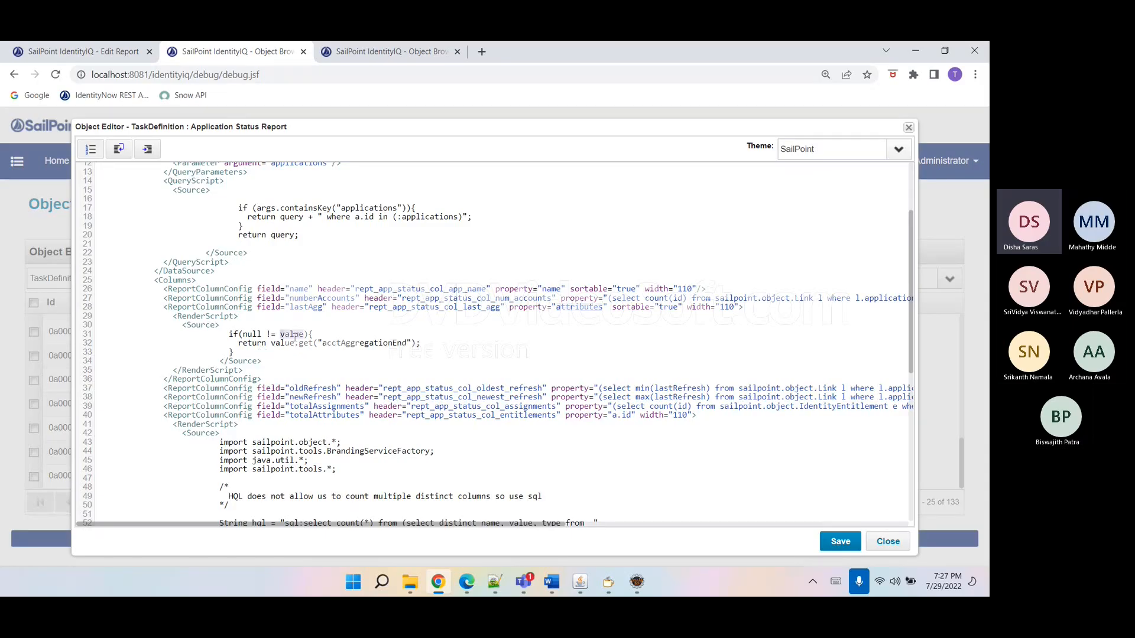
- Examine how the lastAgg column's render script reads acctAggregationEnd from value, comparing it with the column's attributes property
double_click(288, 343)
left_click(309, 343)
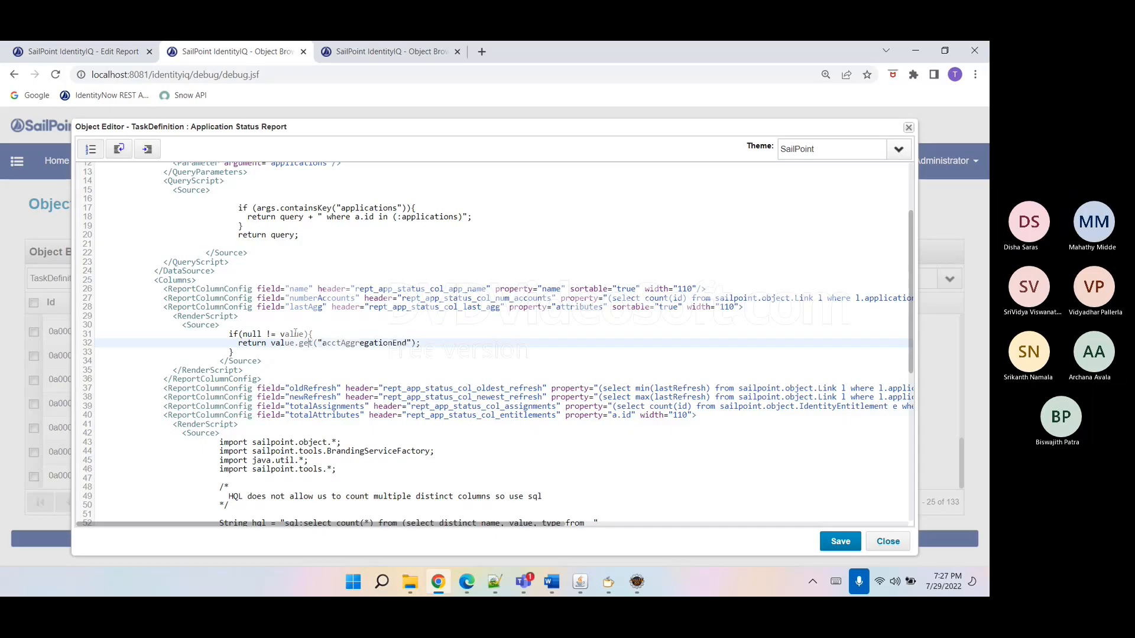
double_click(294, 334)
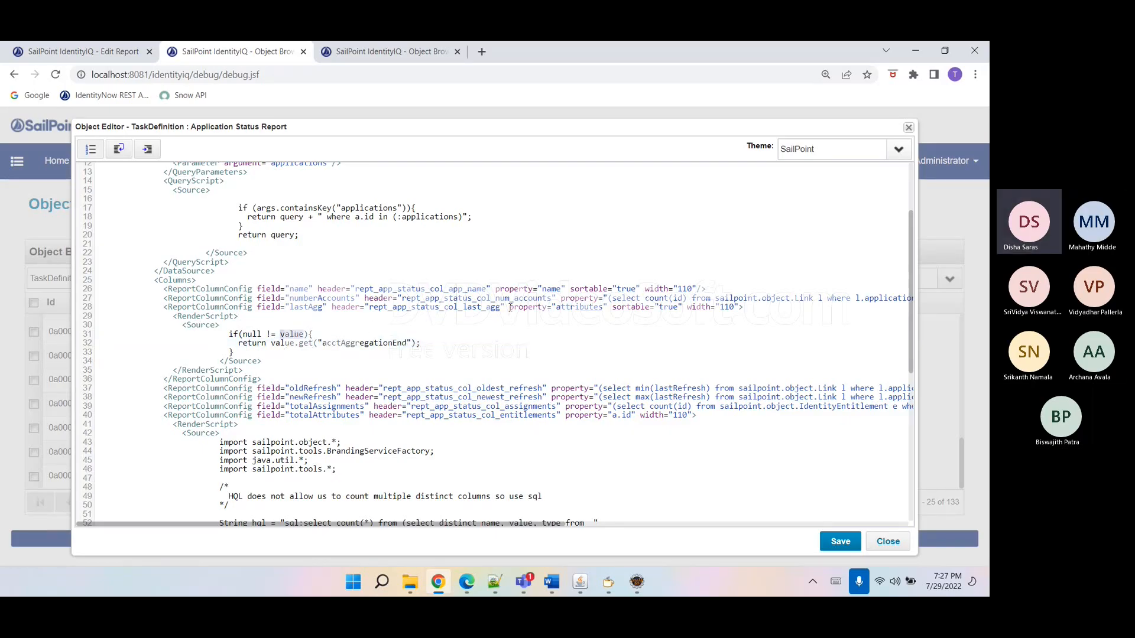
left_click_drag(509, 307, 608, 310)
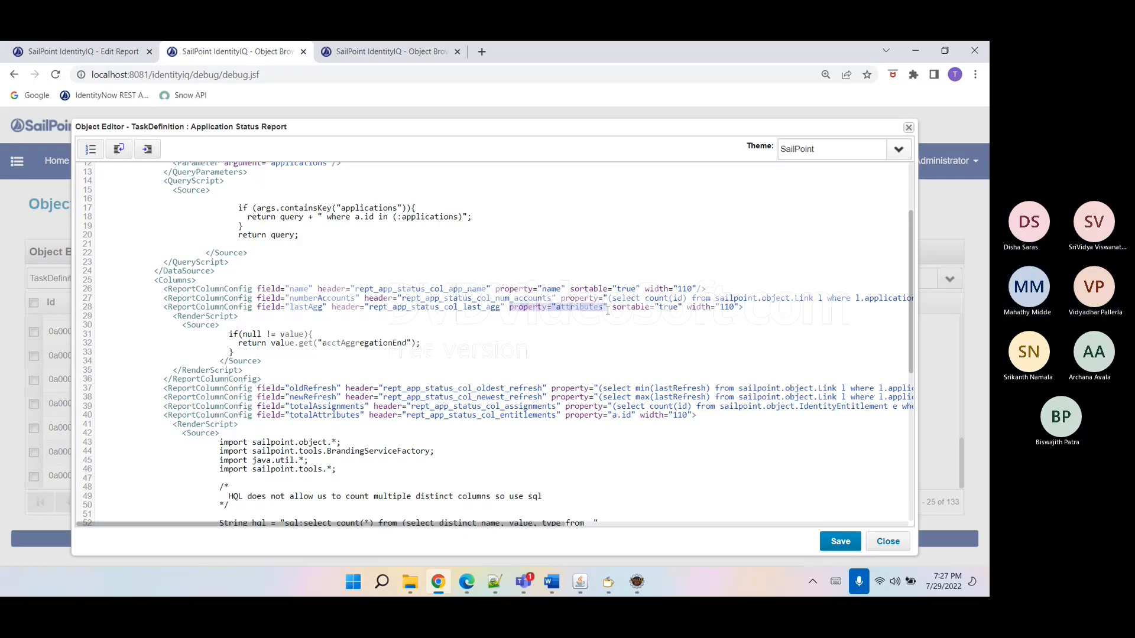
double_click(176, 280)
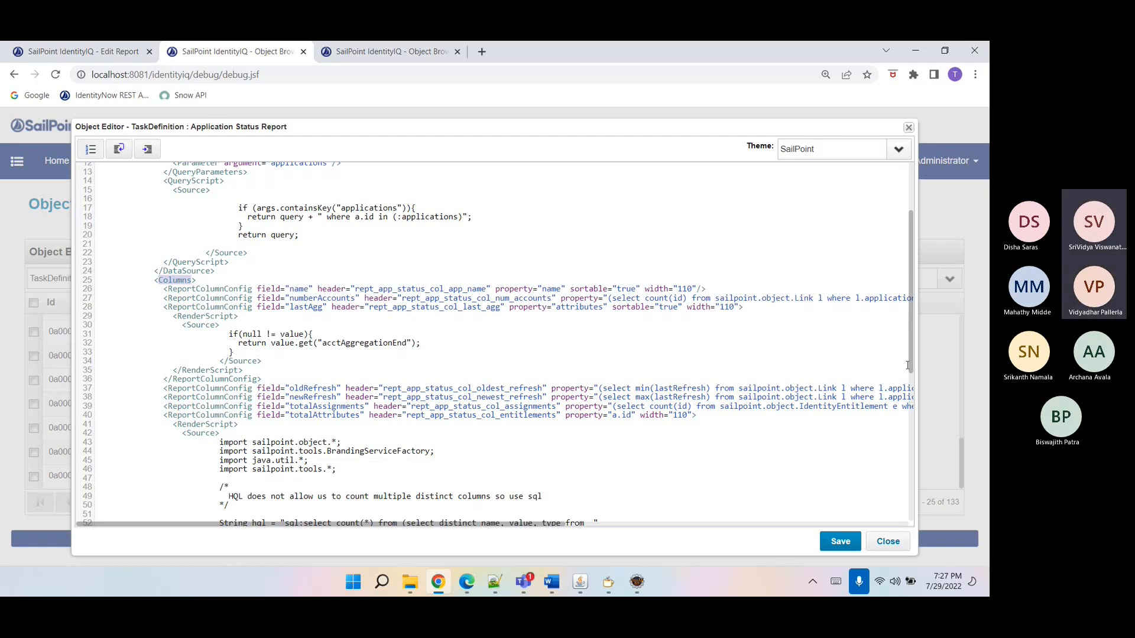
- Close the Application Status Report definition, open the Application Account by Attribute Report TaskDefinition and examine its DataSource objectType sailpoint.object.Link
left_click(888, 541)
left_click_drag(957, 471, 960, 461)
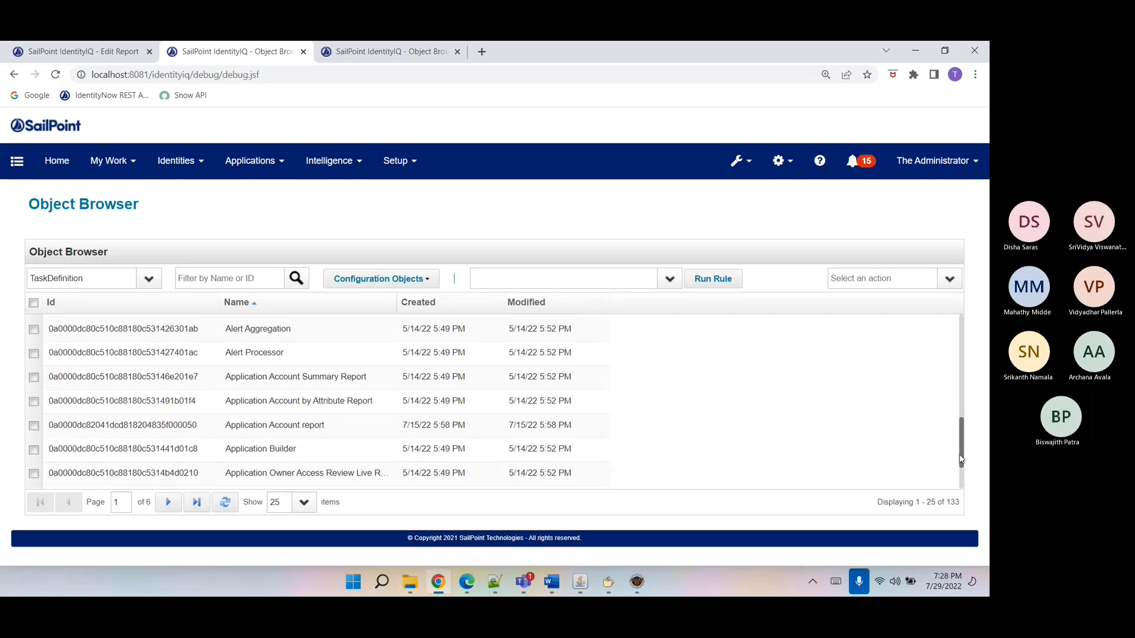
left_click(359, 426)
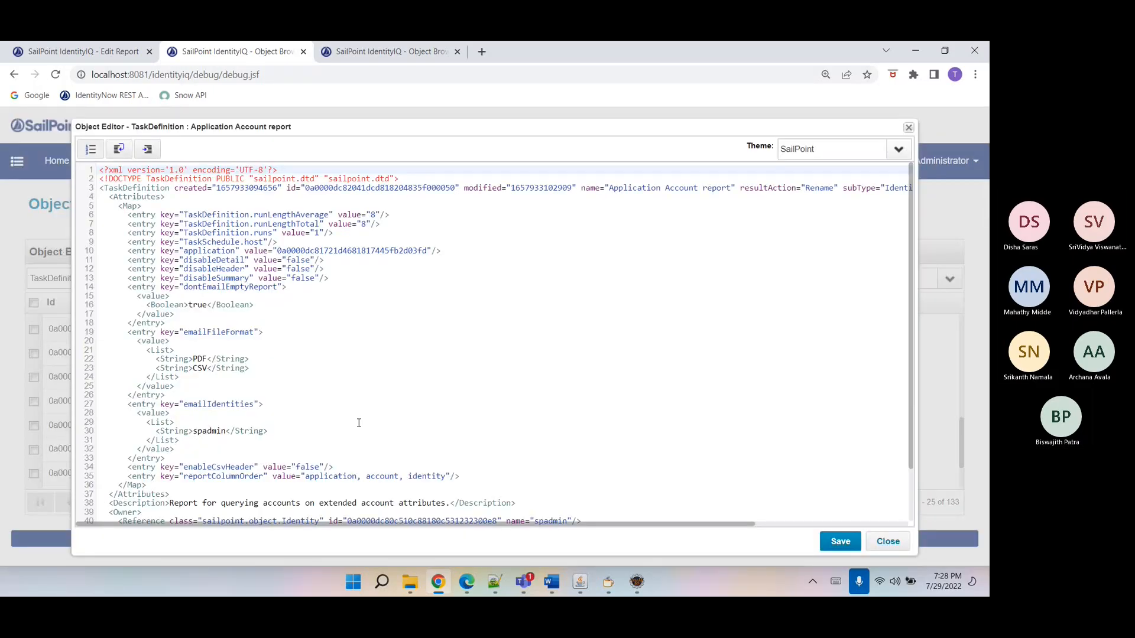
left_click(887, 541)
left_click(426, 397)
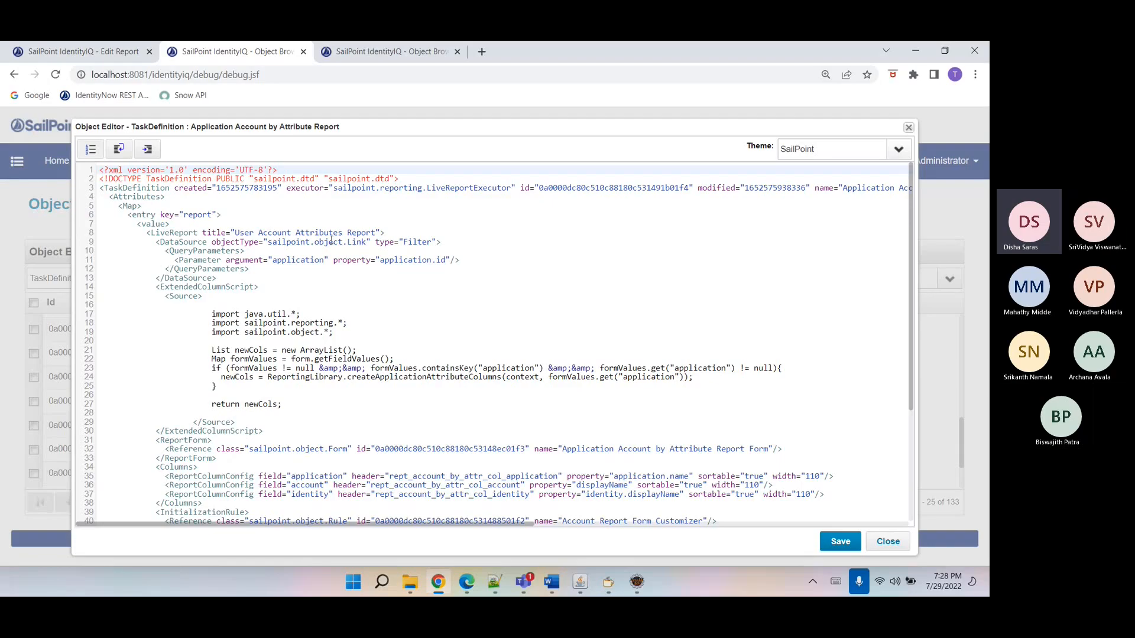
double_click(328, 241)
left_click(236, 242)
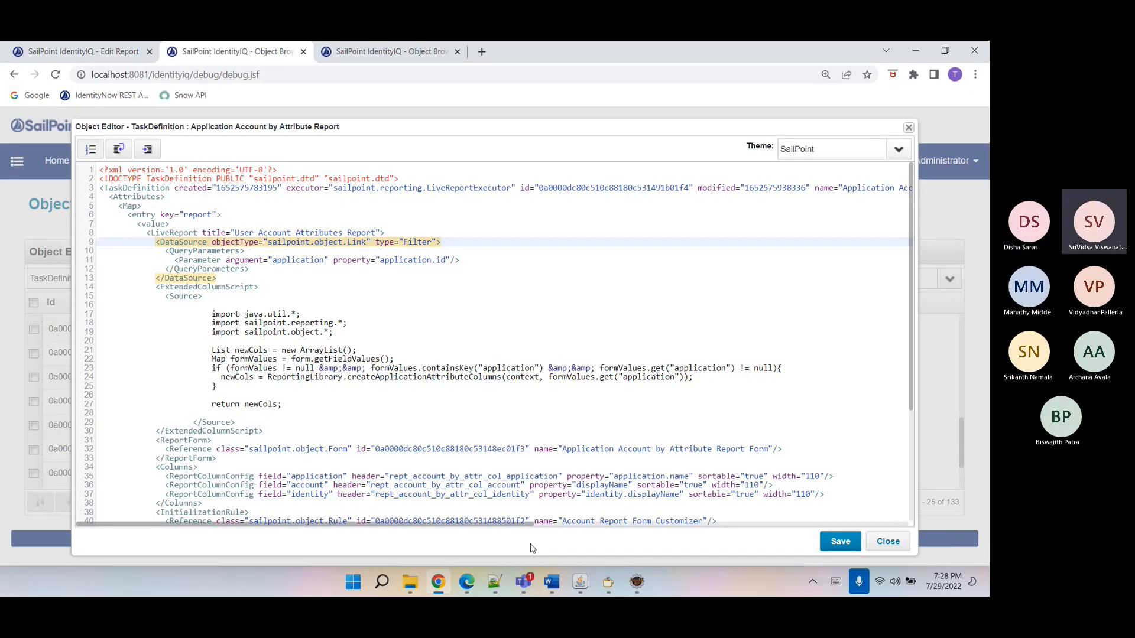
- Switch to Java Decompiler, open Link.hbm.xml from the identityiq jar and examine the attributeMetaData property's sailpoint.persistence.ListXmlType type
left_click(607, 581)
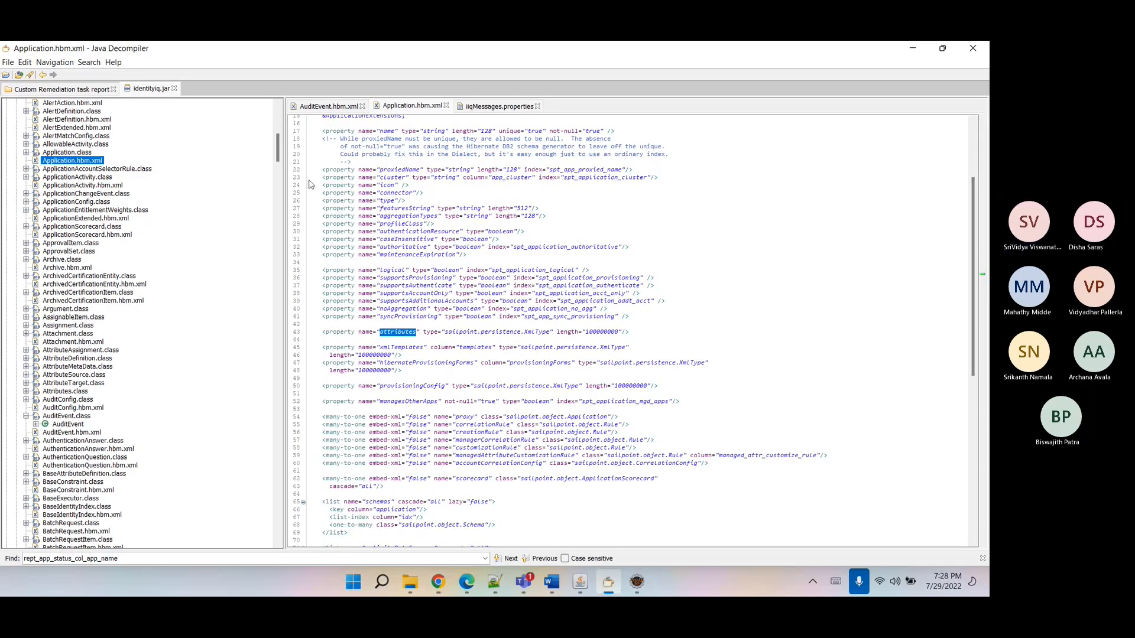
left_click_drag(278, 155, 278, 266)
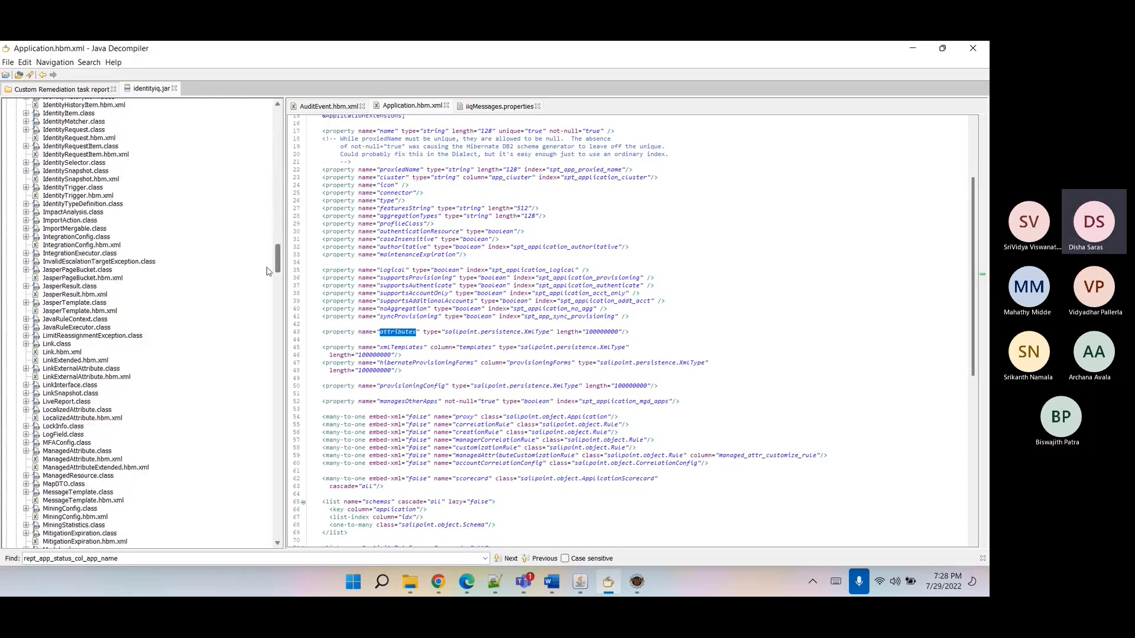
left_click(67, 353)
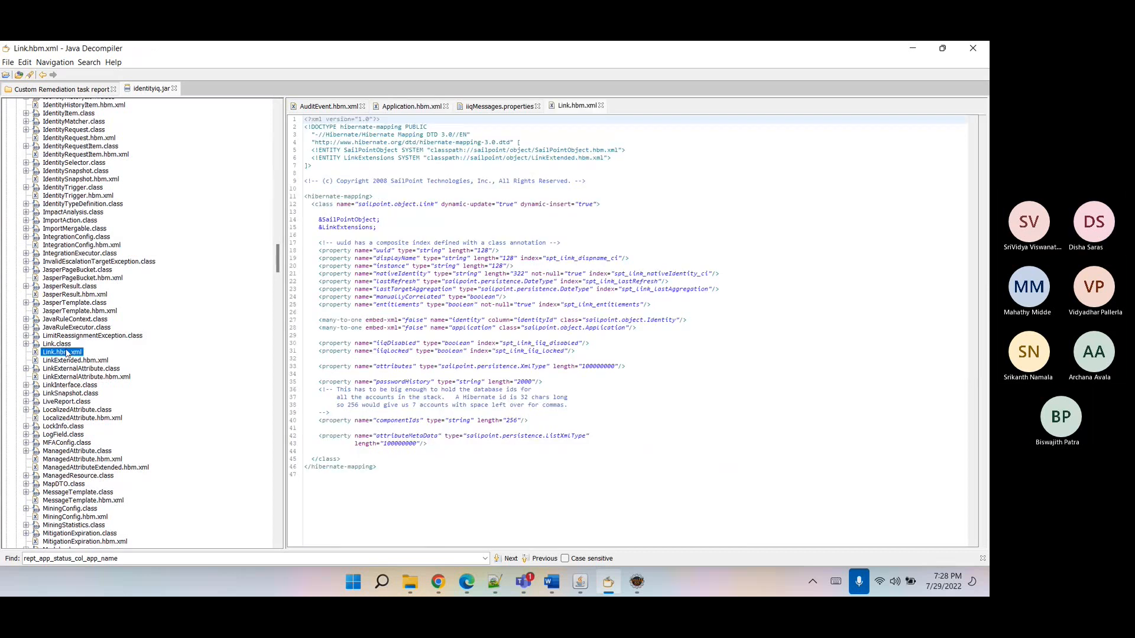
left_click(57, 345)
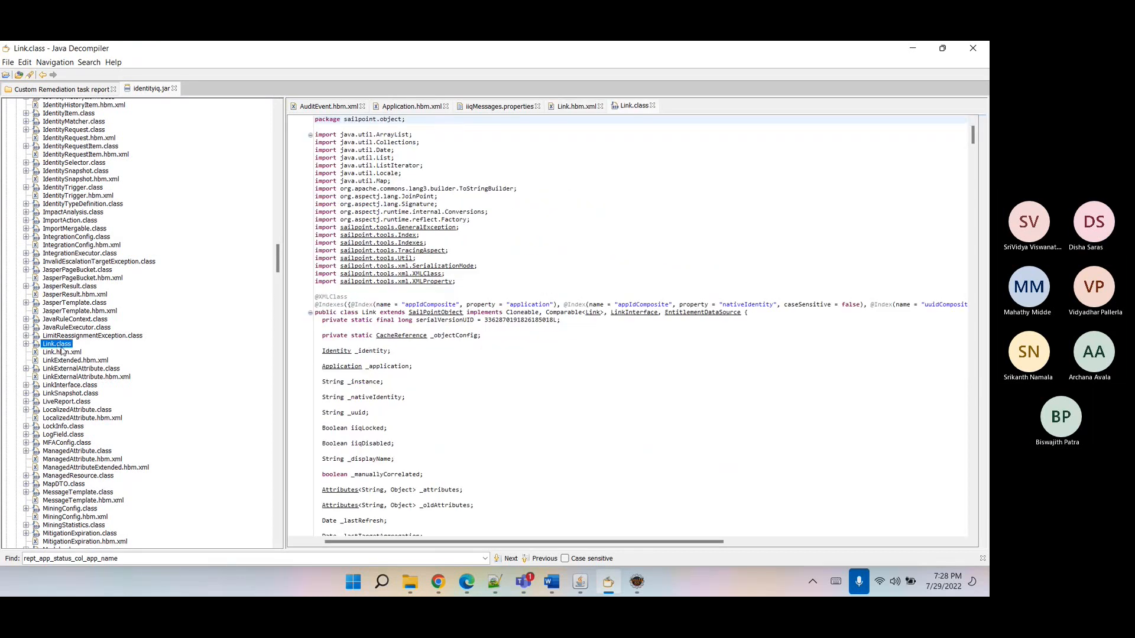
left_click(62, 352)
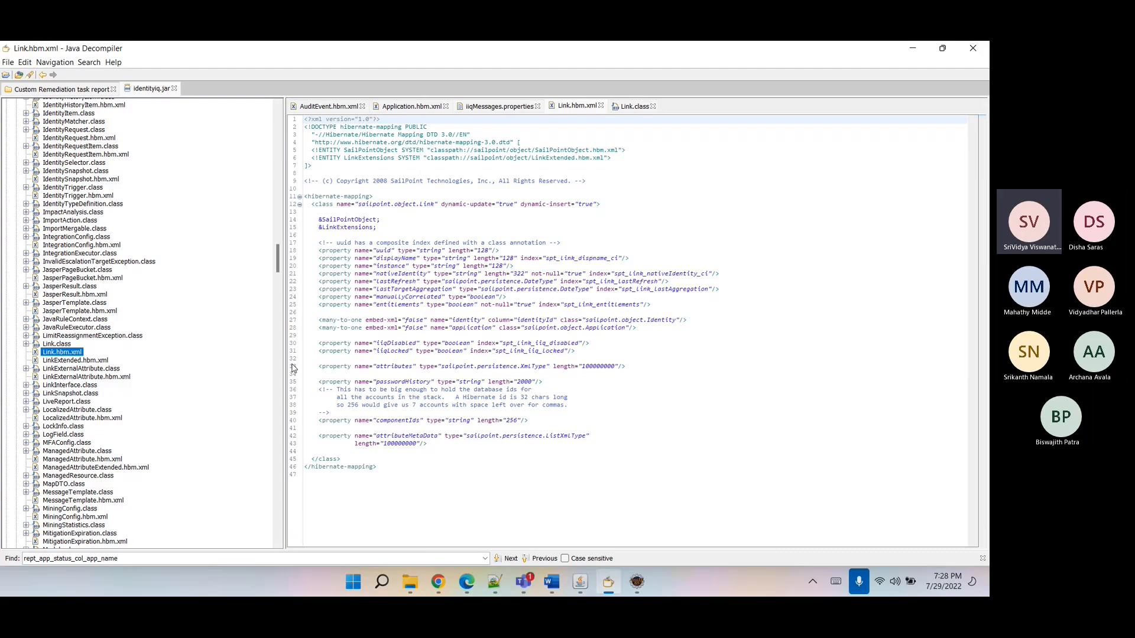
double_click(474, 440)
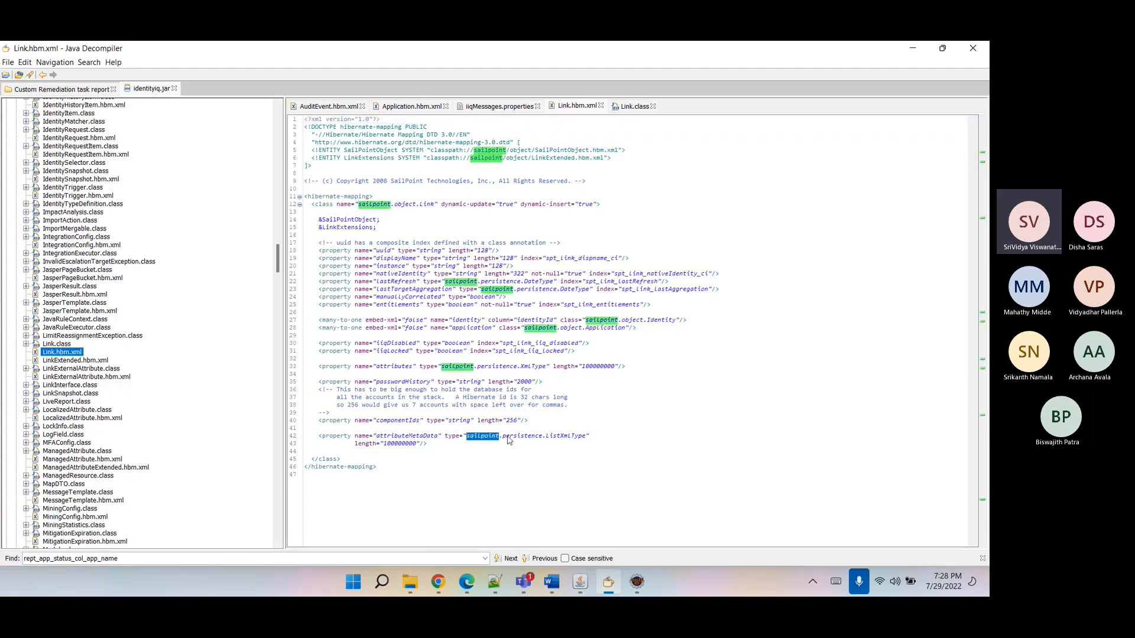
double_click(508, 440)
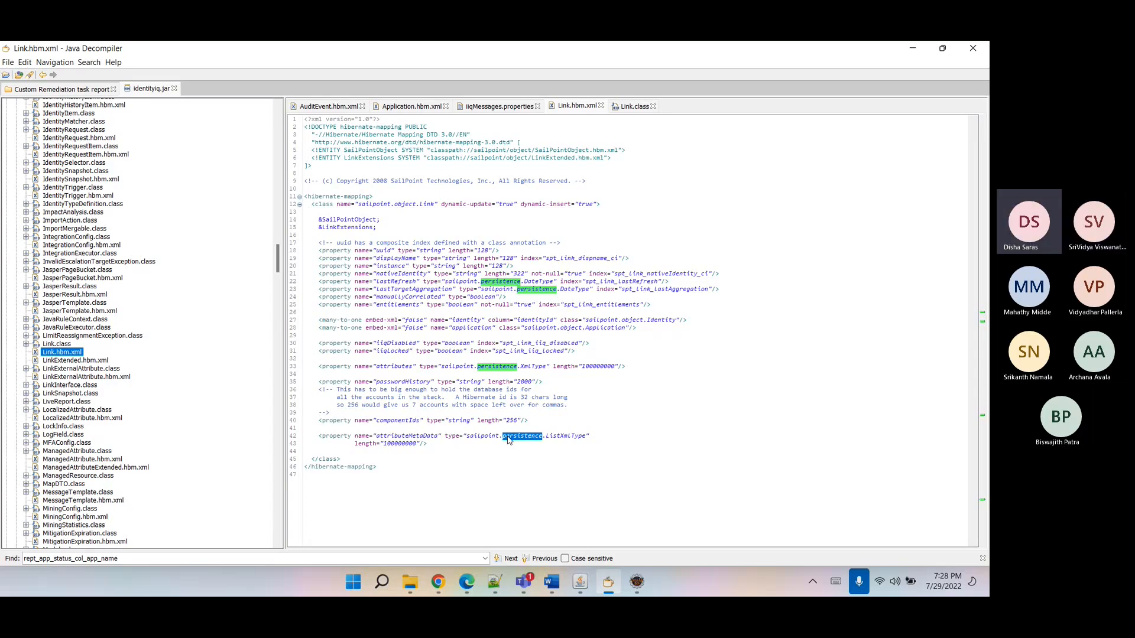
double_click(563, 436)
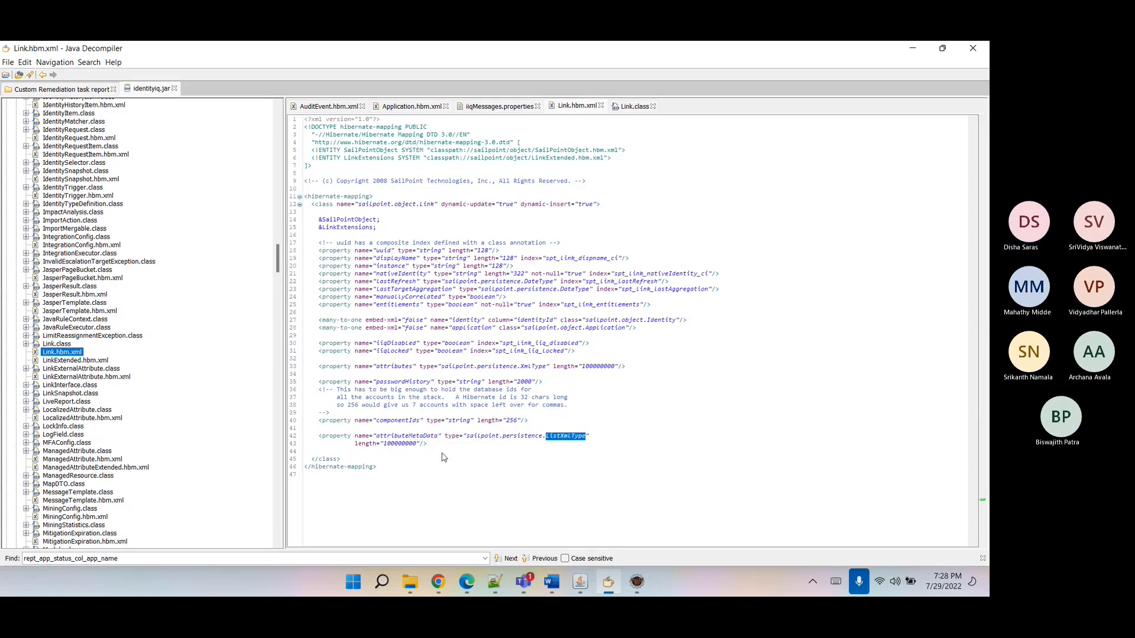
- Switch back to Chrome and examine the report definition's Filter data source type and the application argument in its Signature inputs
left_click(438, 582)
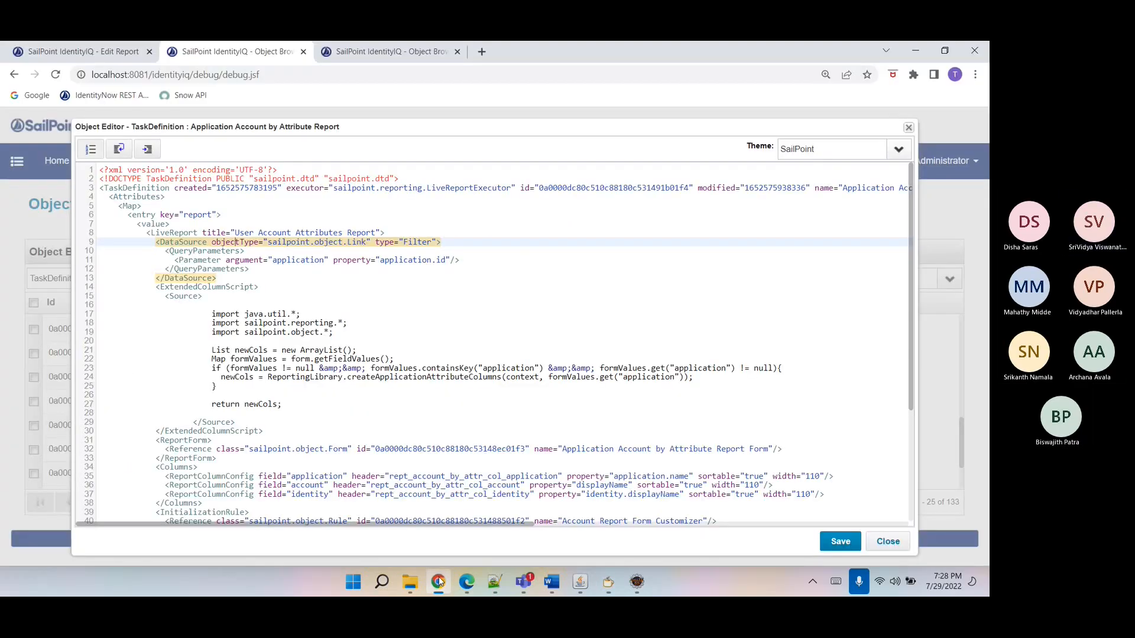
double_click(409, 244)
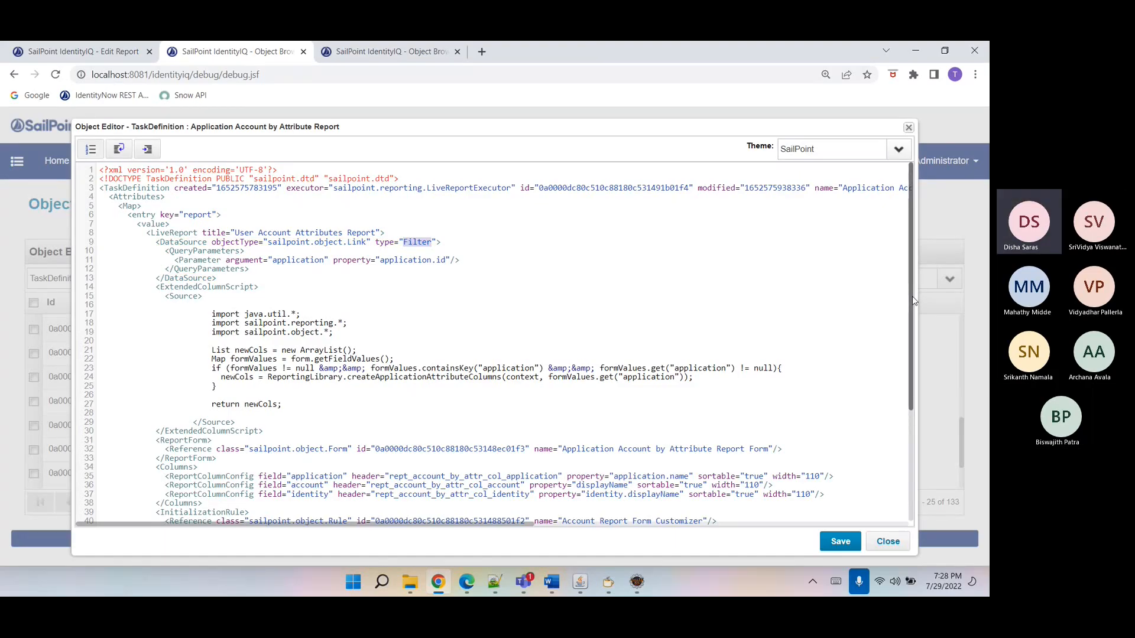
left_click_drag(911, 301, 894, 418)
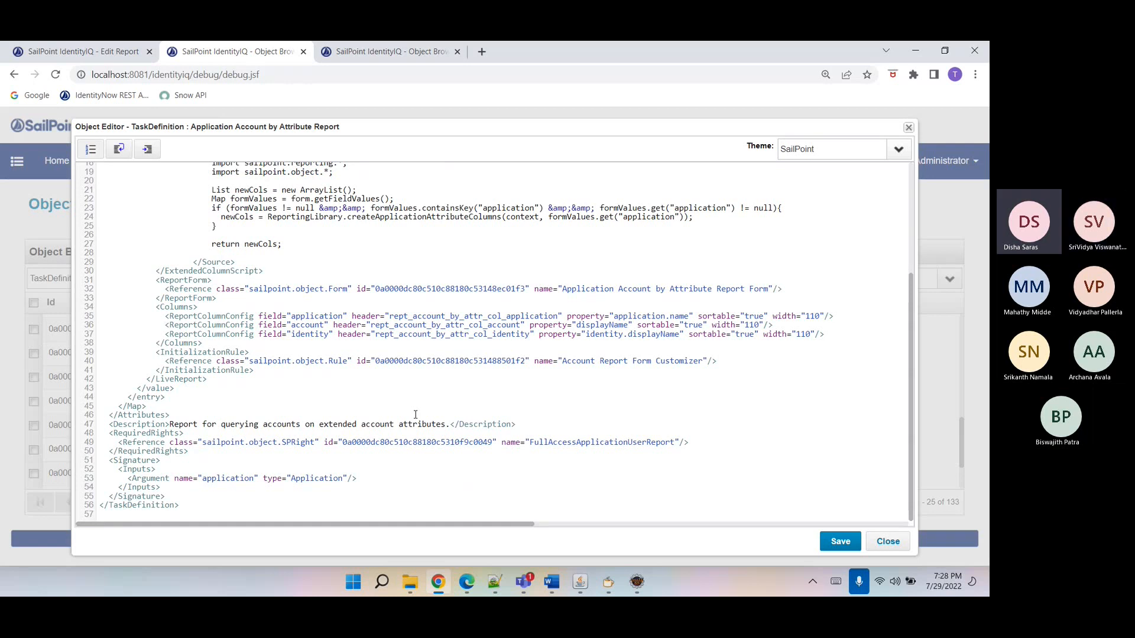
double_click(158, 479)
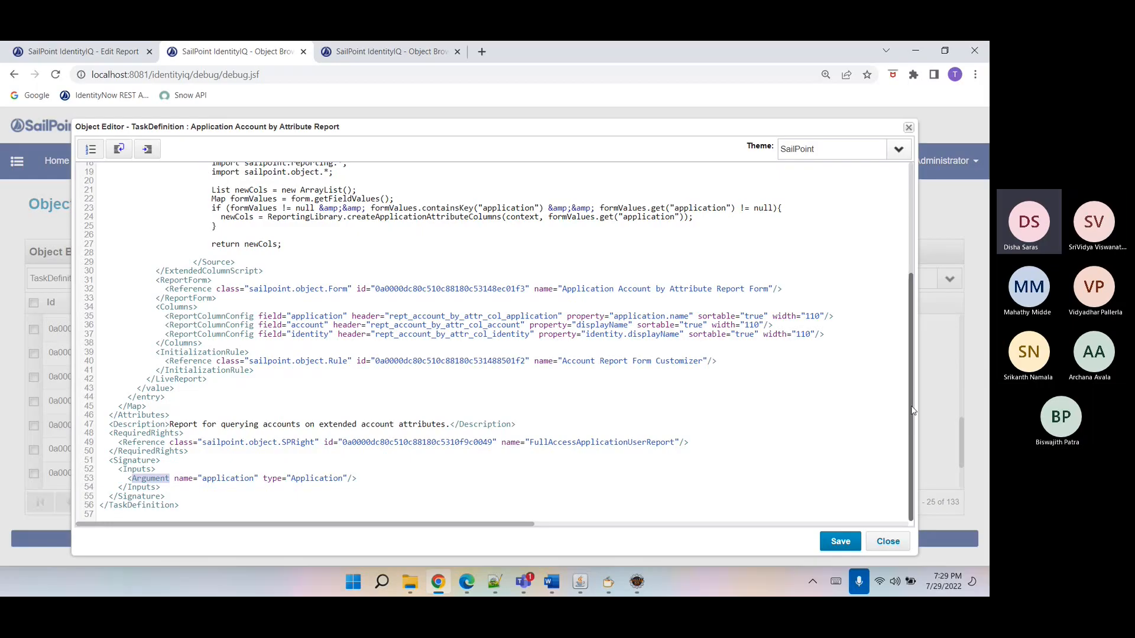
- Examine how the QueryParameters block maps the application argument to the application.id property
scroll(911, 409, "up", 3)
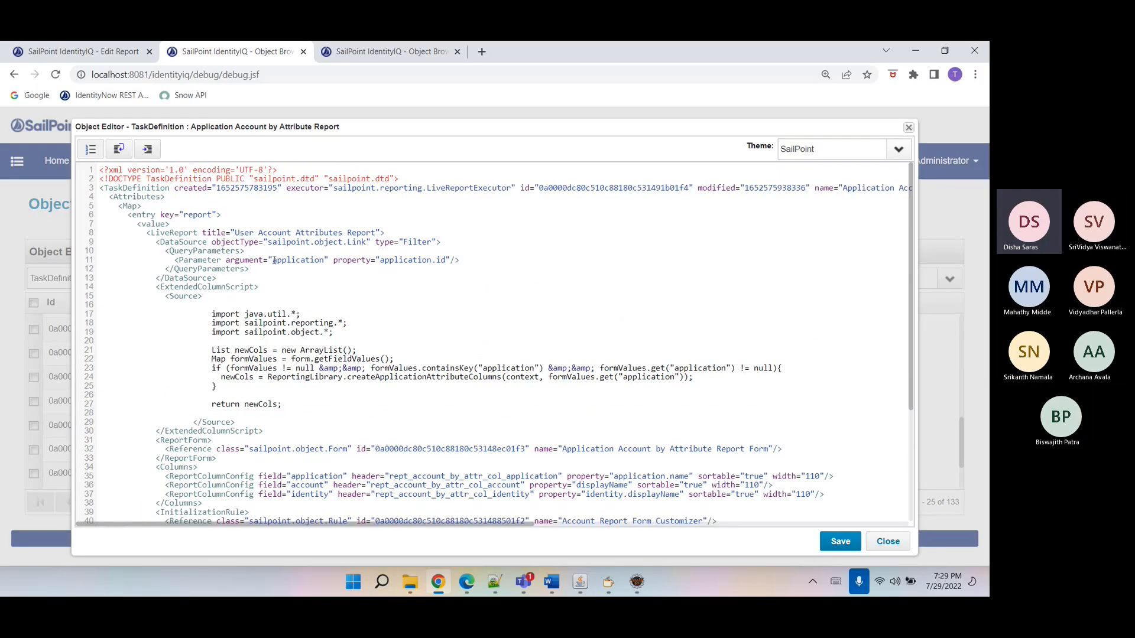
double_click(393, 261)
left_click(438, 264)
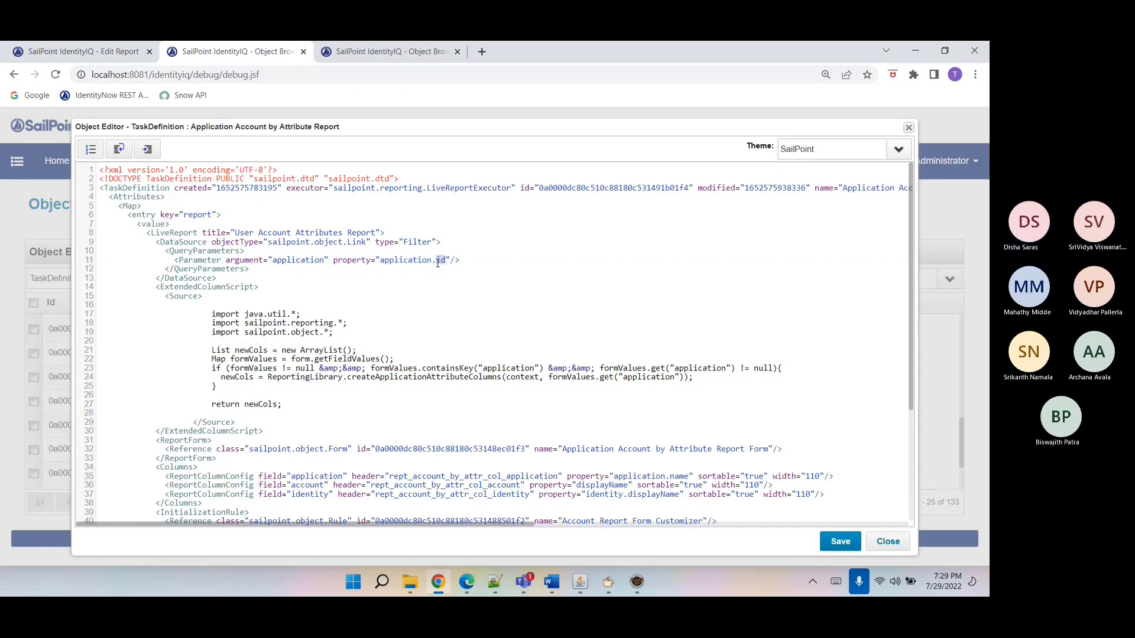
double_click(283, 260)
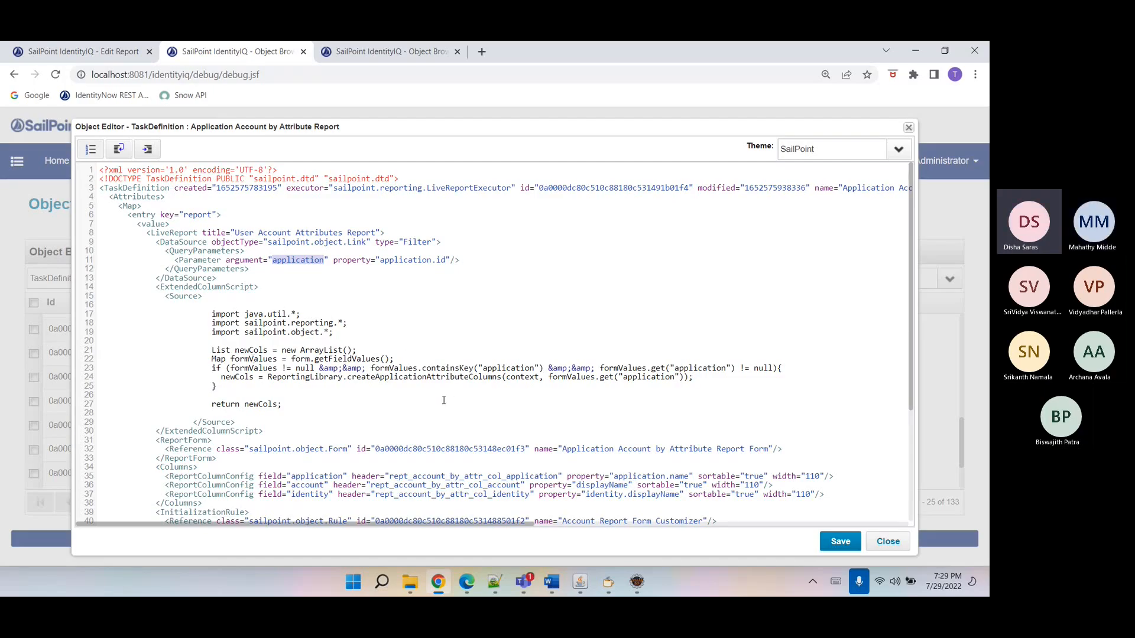
- Examine the ReportForm reference to Application Account by Attribute Report Form, comparing it with the sections on the Edit Report page
left_click(220, 440)
left_click_drag(217, 458, 82, 440)
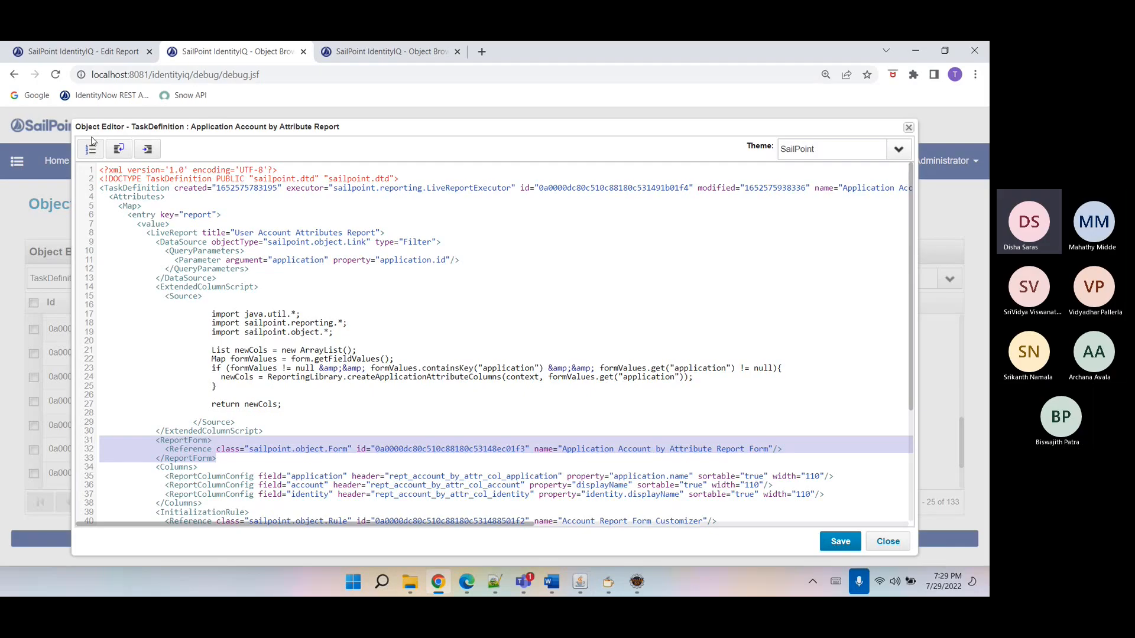
left_click(87, 58)
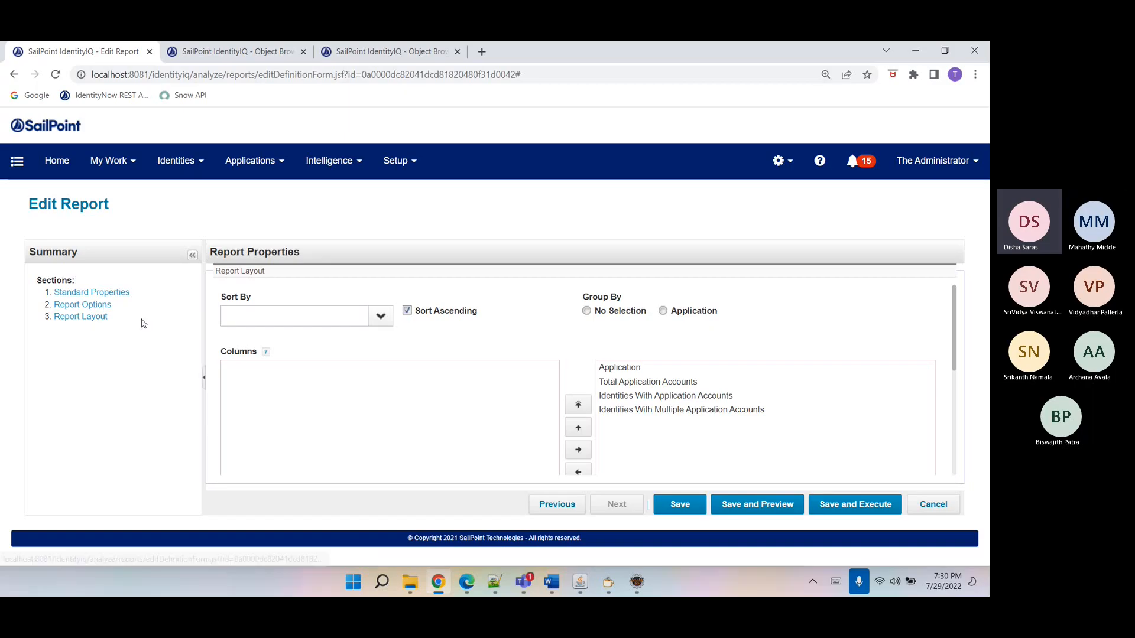
left_click(214, 59)
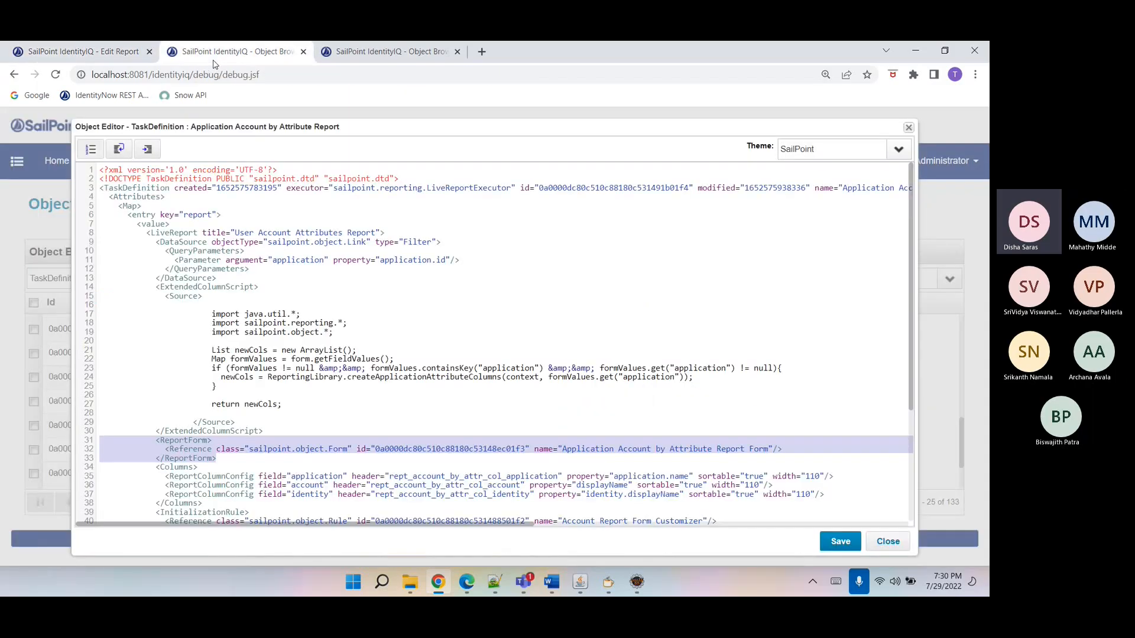
left_click(328, 447)
double_click(332, 448)
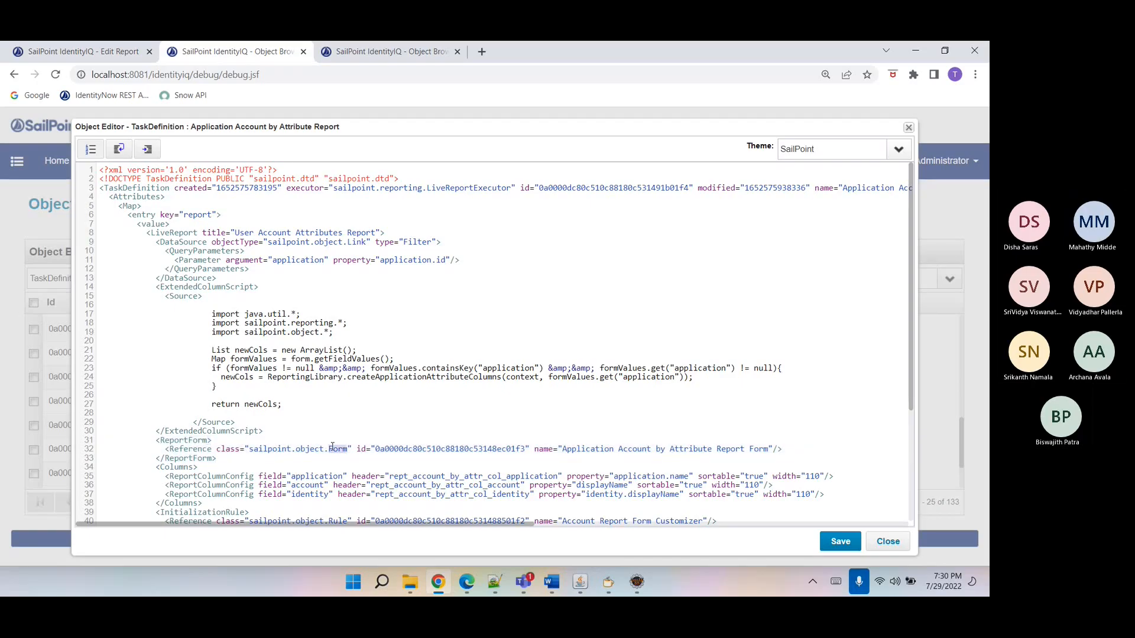
double_click(849, 188)
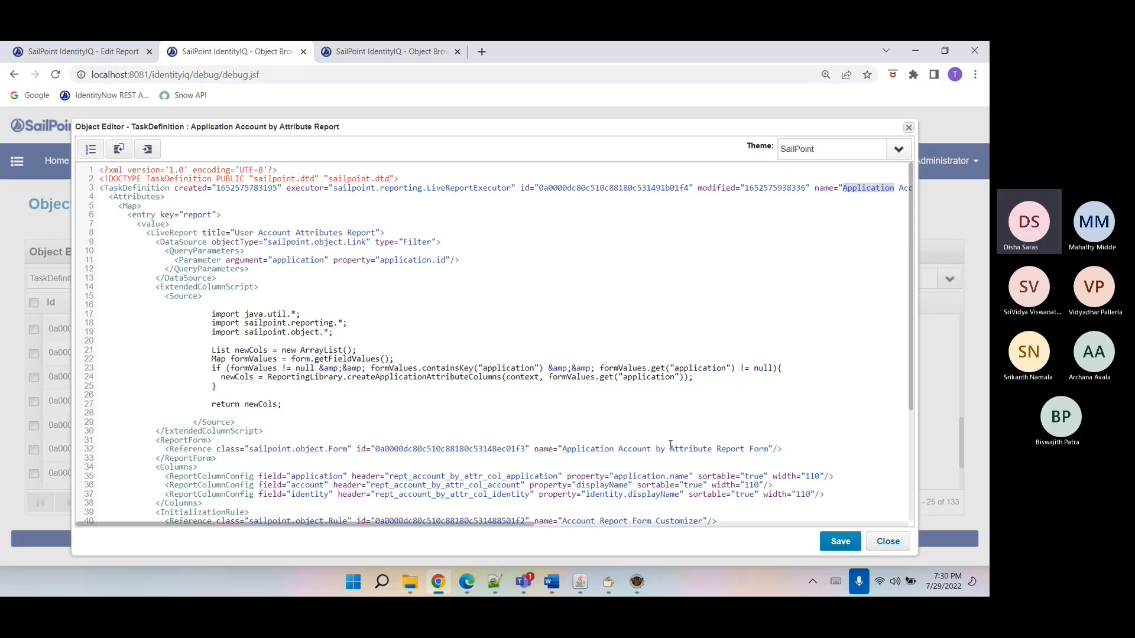
left_click(697, 455)
left_click_drag(562, 449, 769, 450)
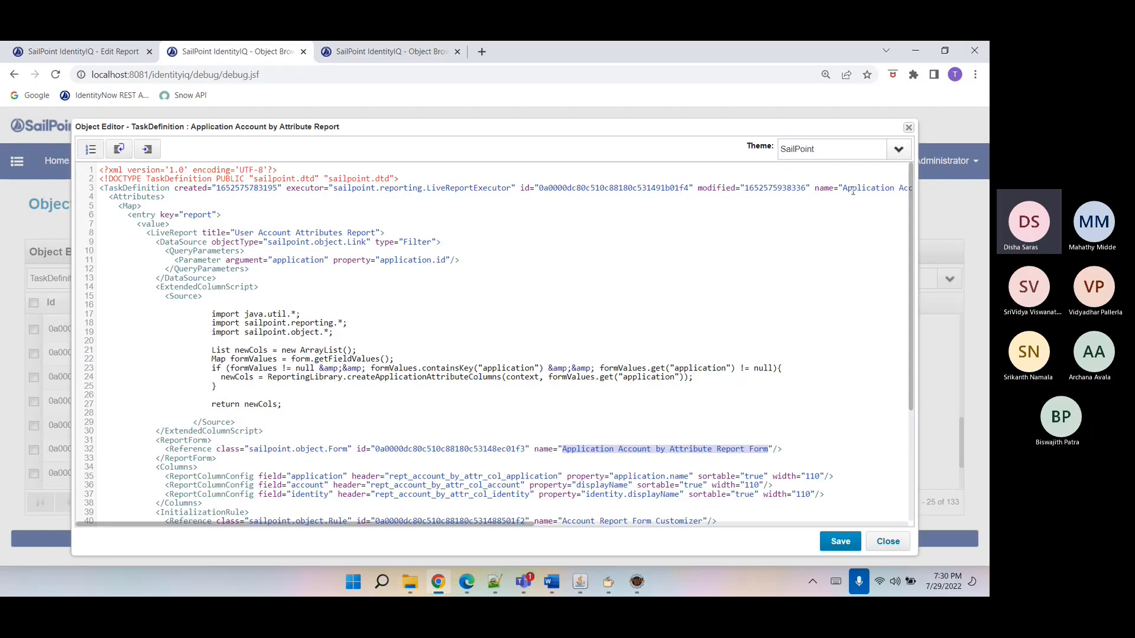
- Search all IdentityIQ reports for "Application Account by" and open the Application Account by Attribute Report for editing
left_click(118, 52)
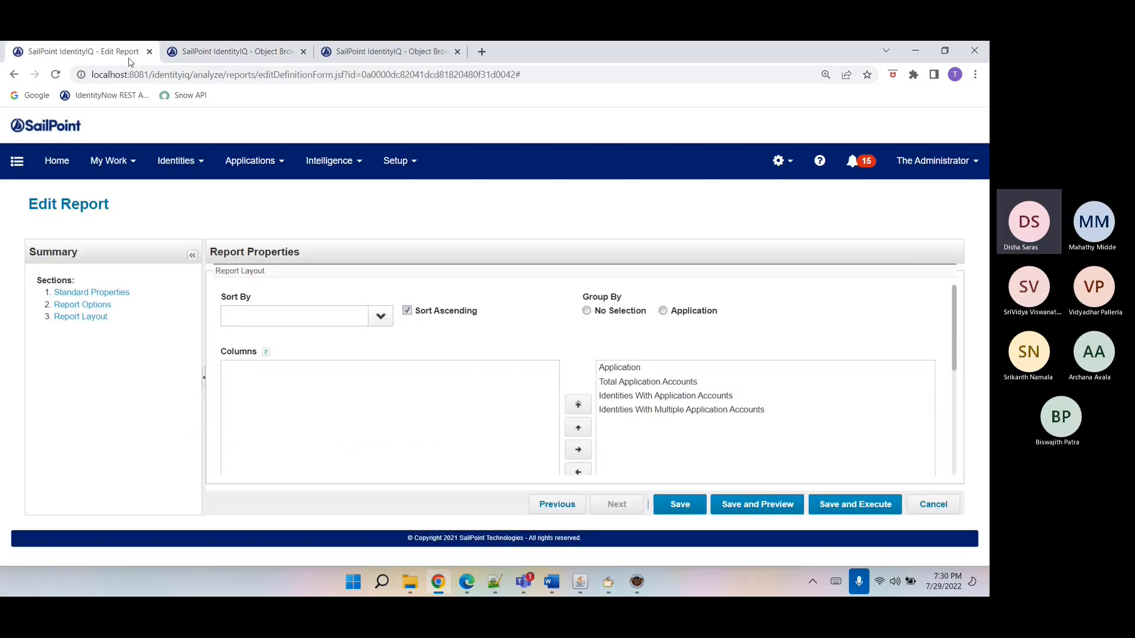
left_click(236, 53)
left_click_drag(839, 189, 891, 187)
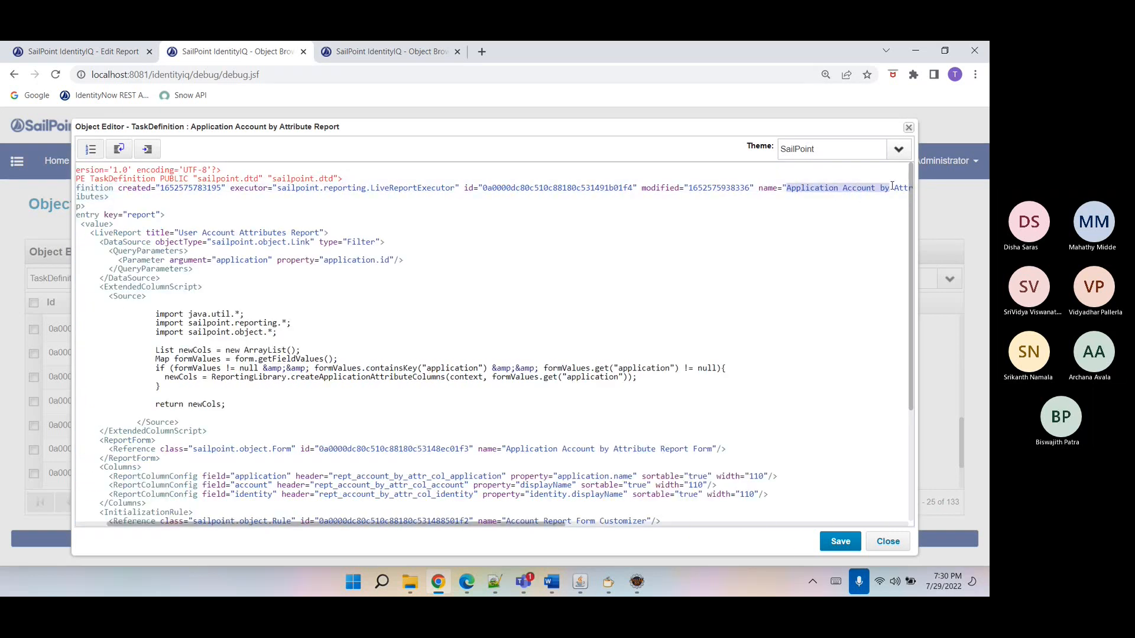
left_click(74, 59)
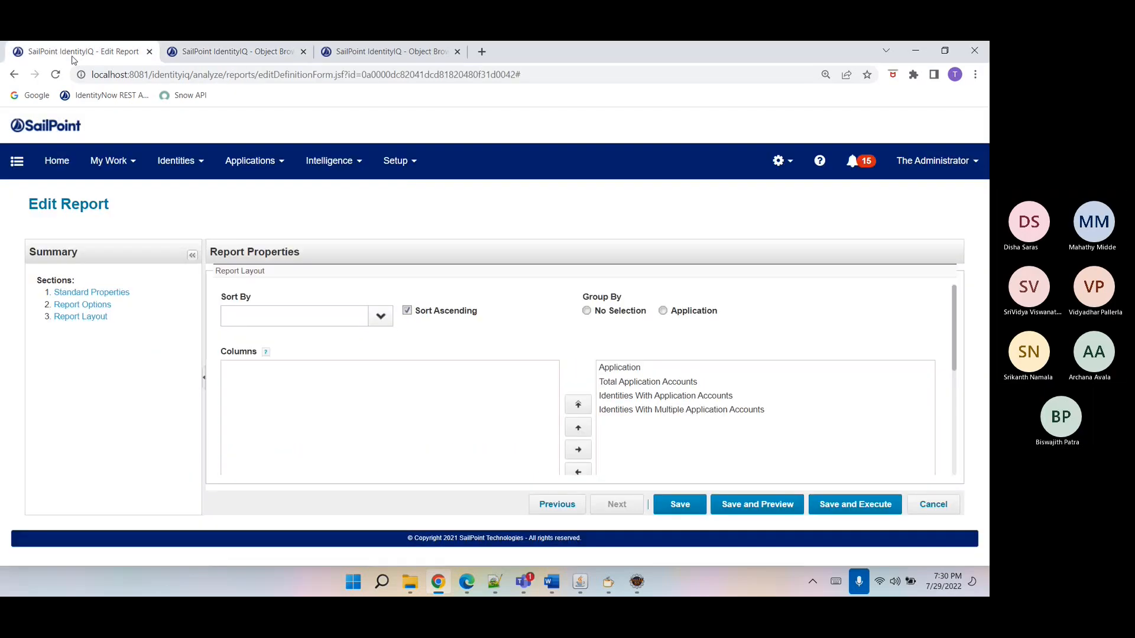
left_click(326, 160)
left_click(327, 225)
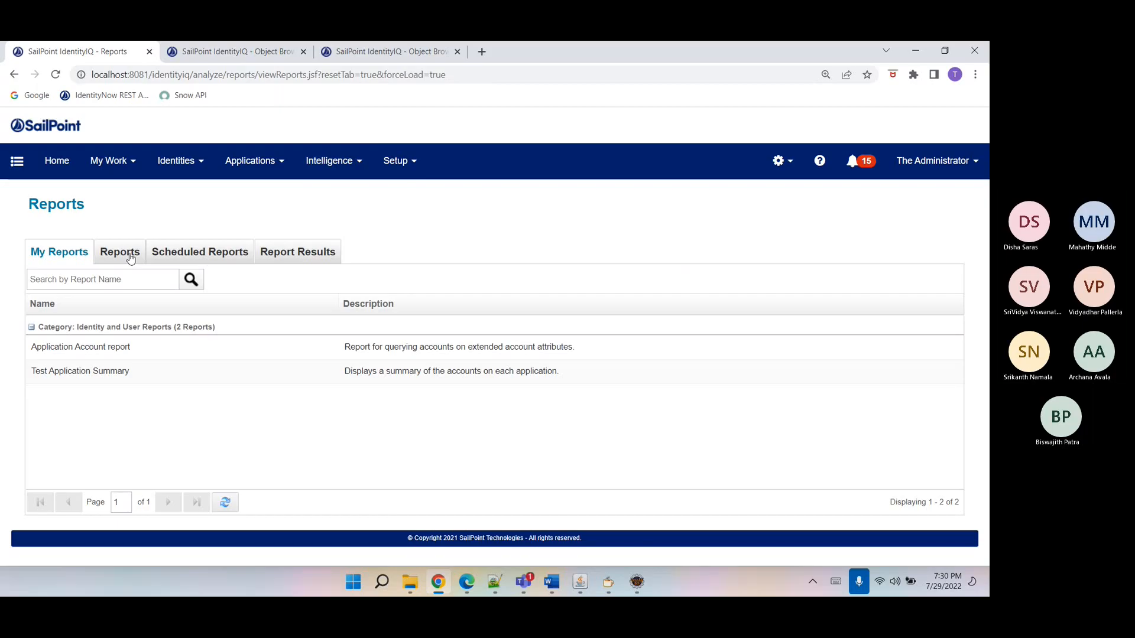
left_click(121, 253)
left_click(125, 278)
type("Application Account by")
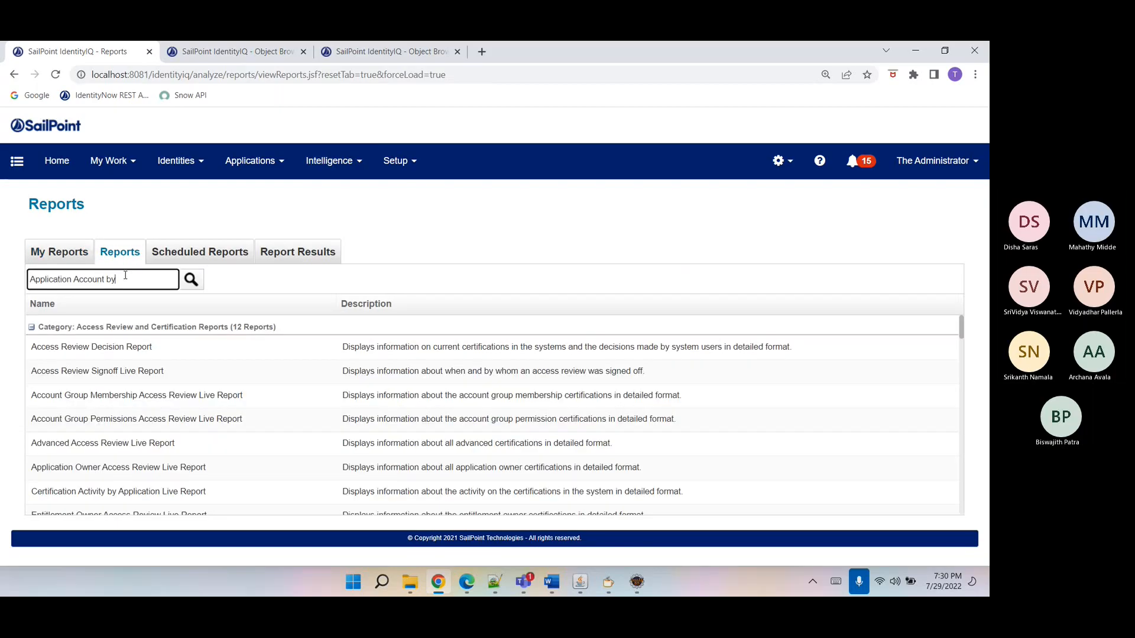
key("Return")
left_click(107, 342)
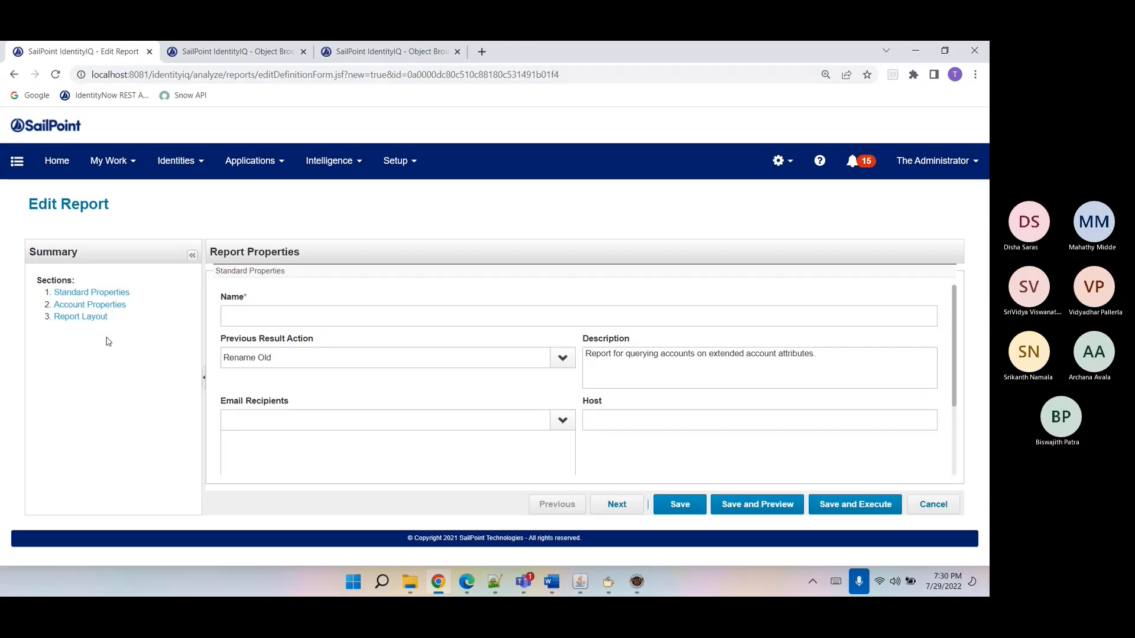
- Choose Ecard as the application in the report's Account Properties and proceed to the Report Layout section
left_click(104, 305)
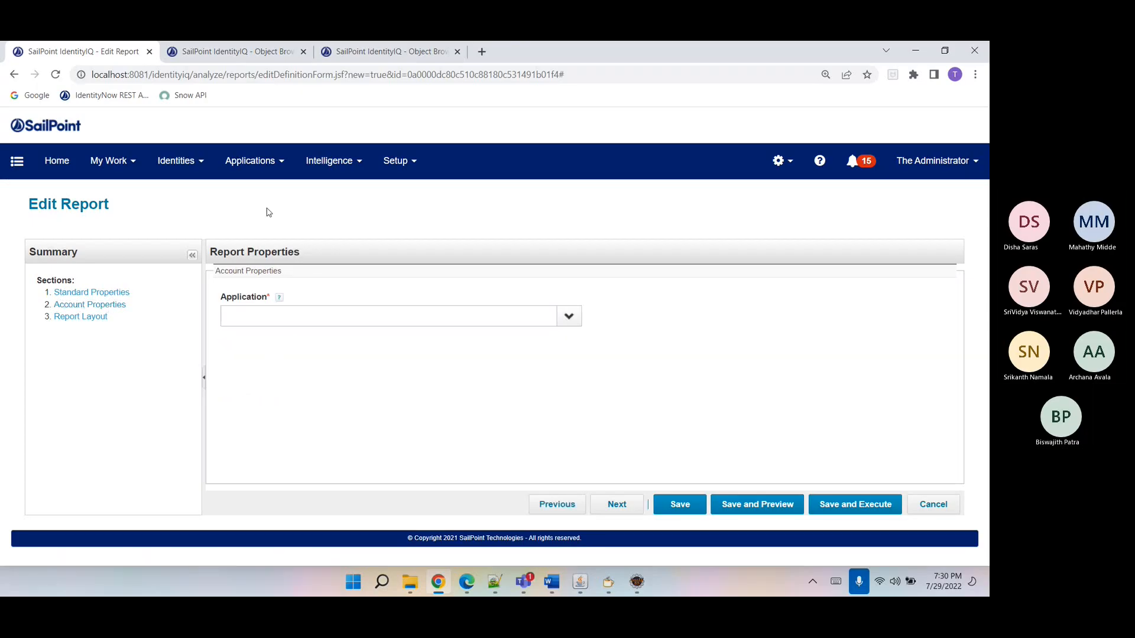
left_click(251, 58)
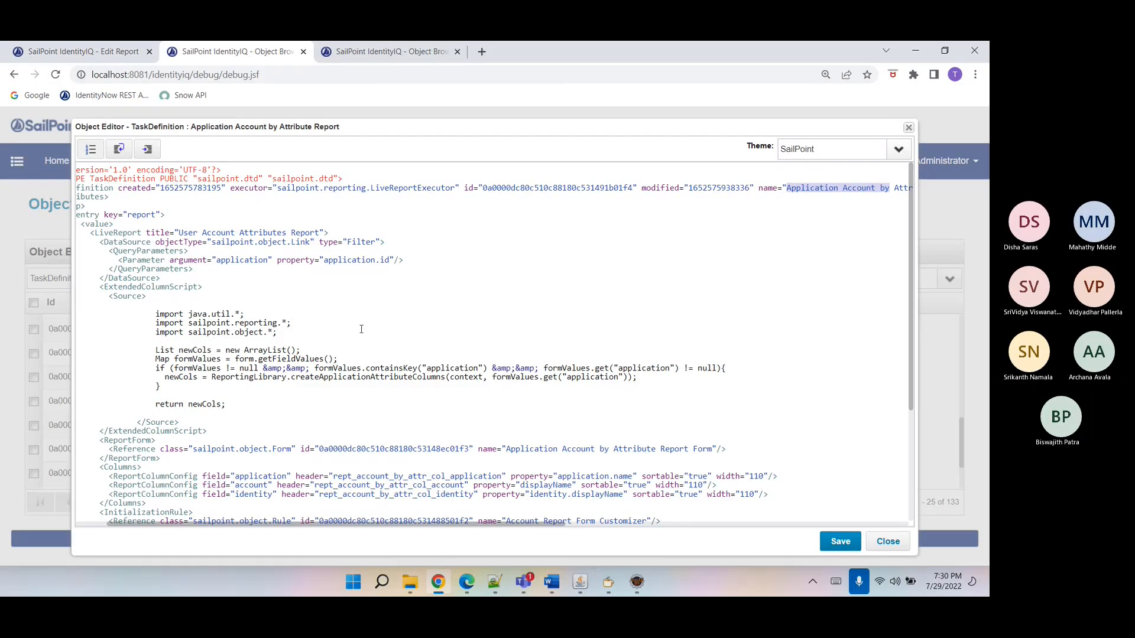
left_click(115, 65)
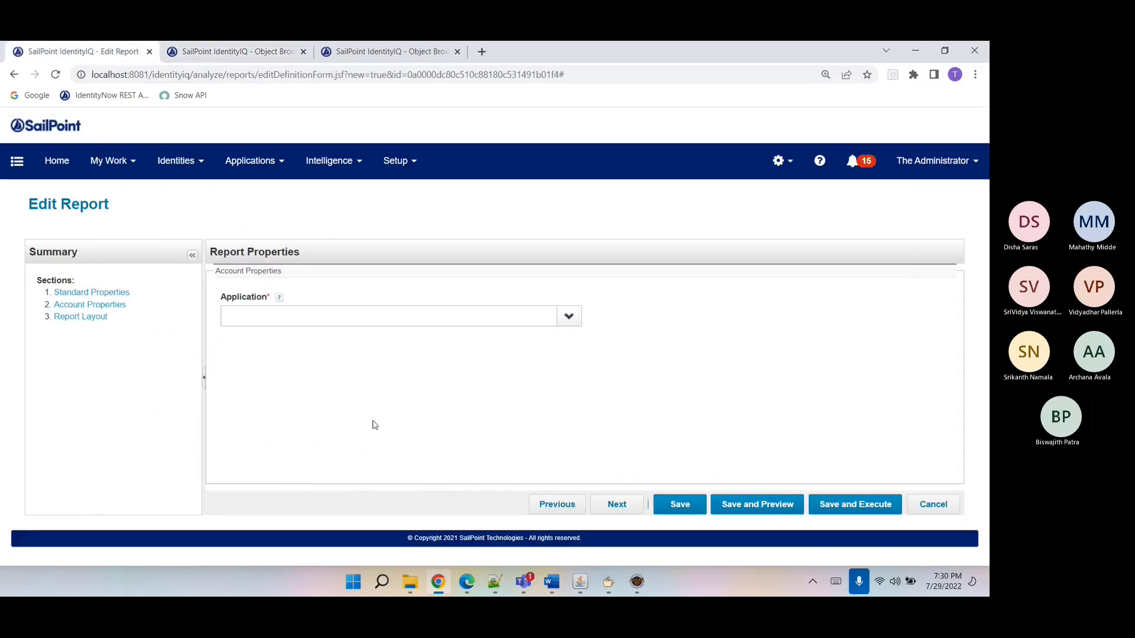
left_click(561, 325)
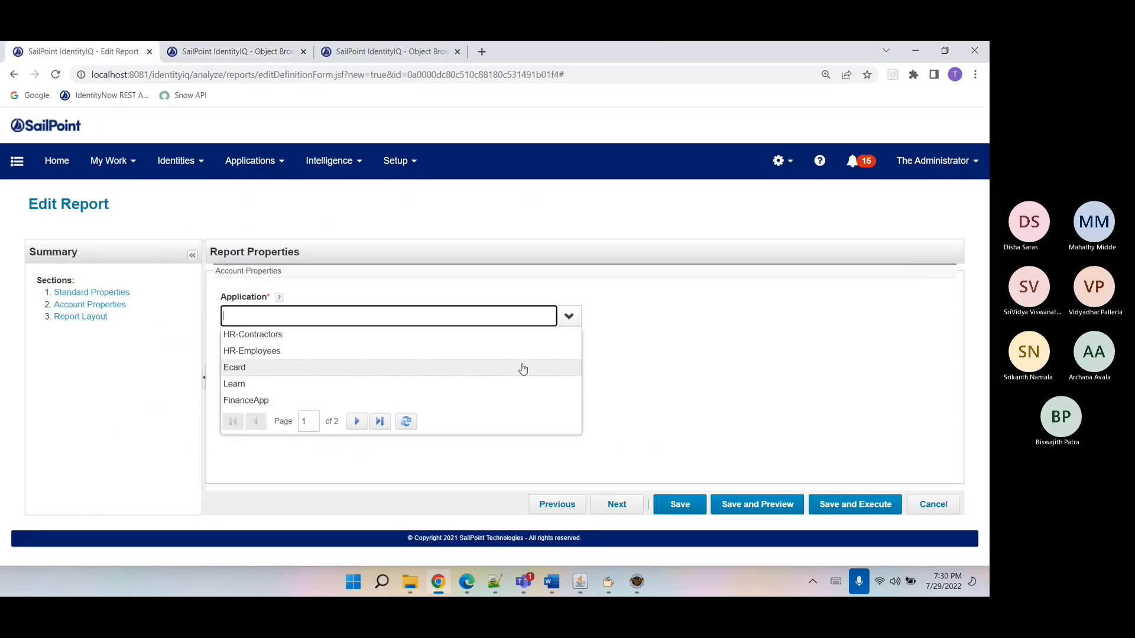
left_click(522, 366)
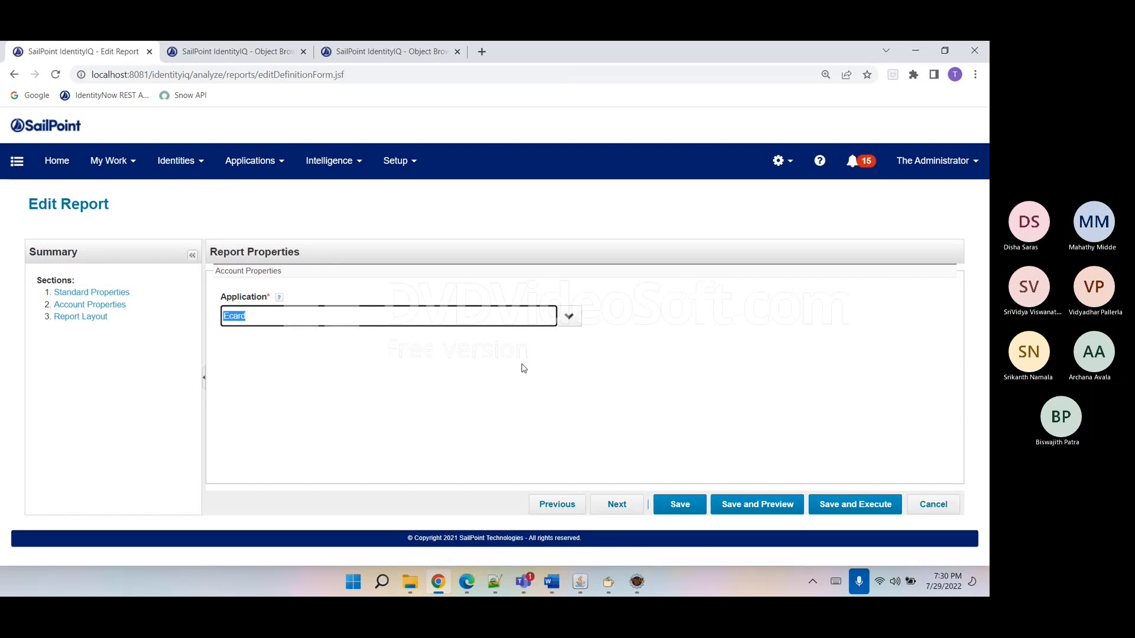
left_click(617, 504)
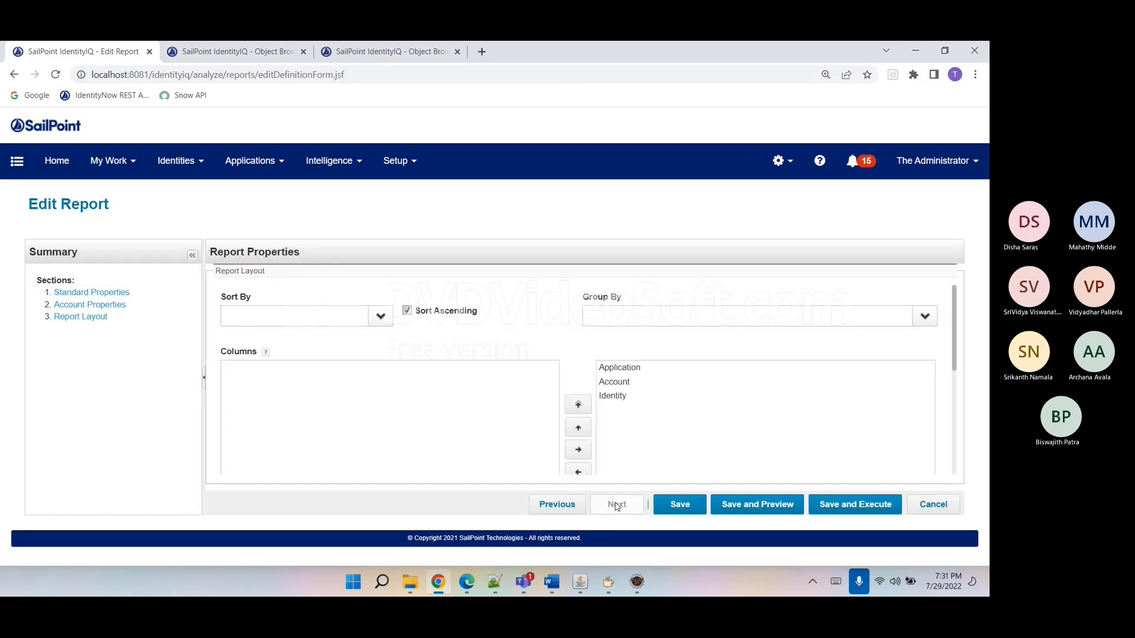
- Copy the form name Application Account by Attribute Report Form from the TaskDefinition's ReportForm reference
left_click(365, 52)
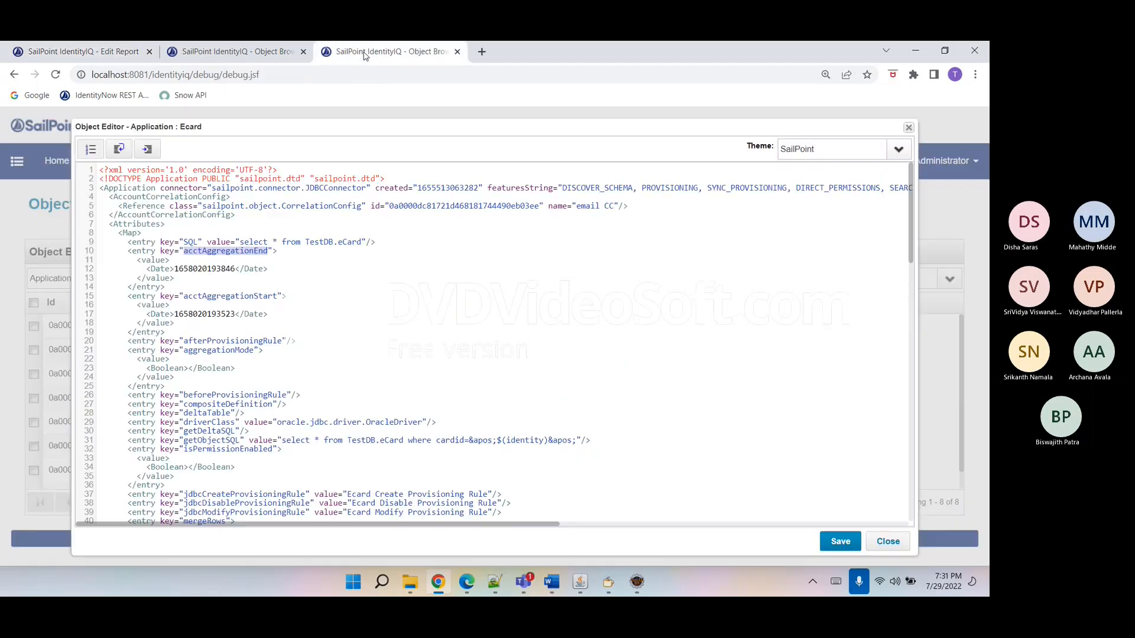
left_click(273, 62)
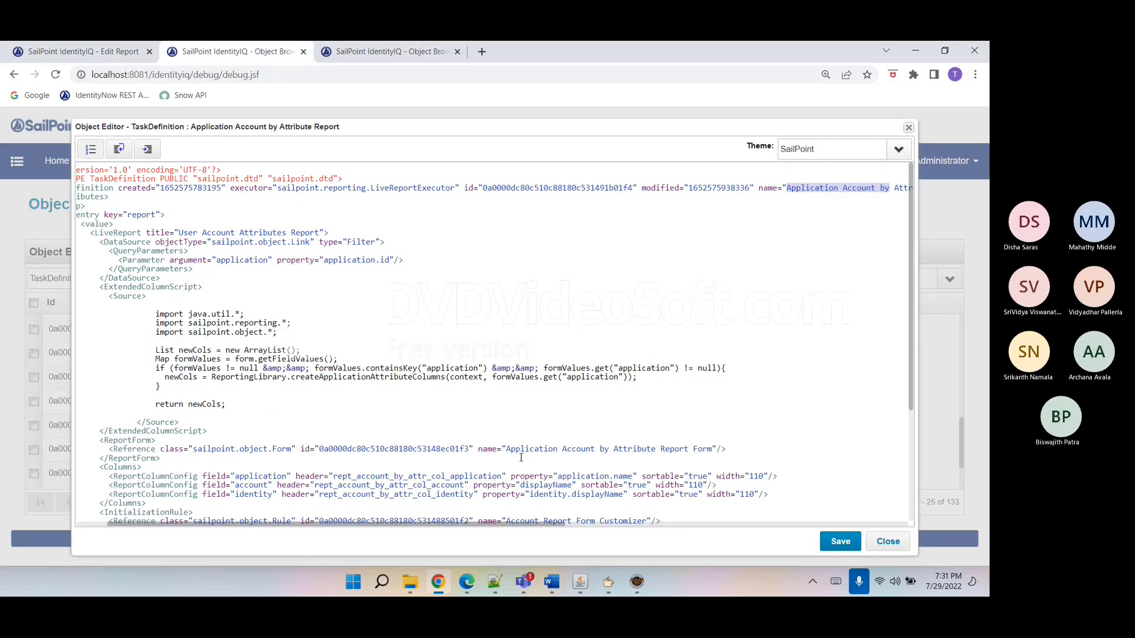
left_click_drag(505, 449, 712, 447)
key("ctrl+c")
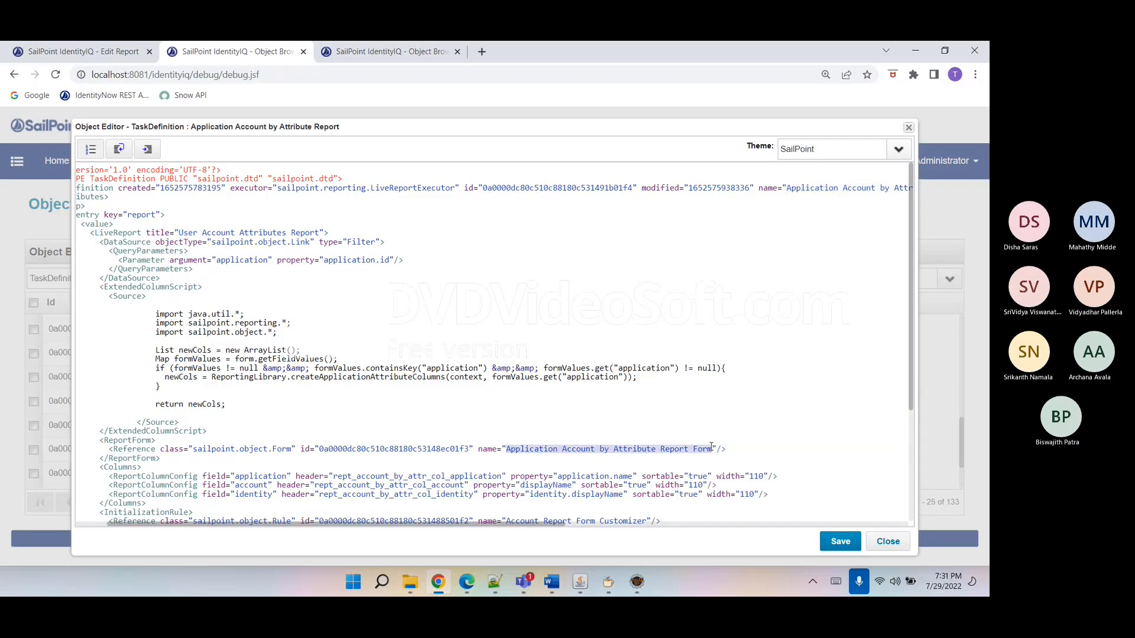
- Close the Ecard object, open the Form object Application Account by Attribute Report Form by its copied name, and examine its application field
left_click(349, 57)
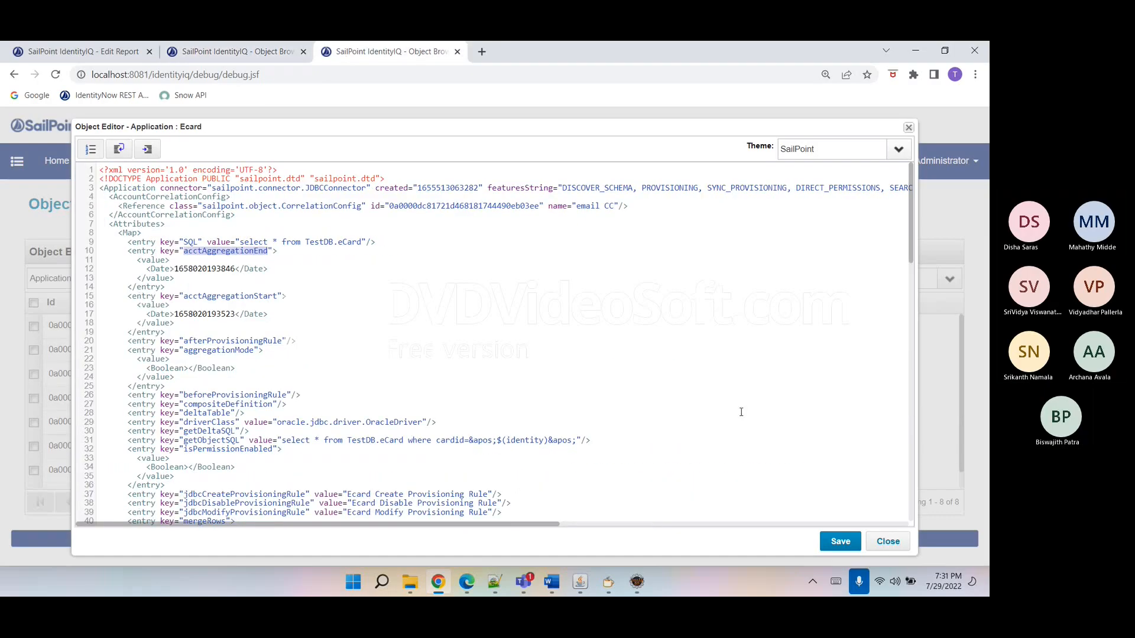
left_click(886, 540)
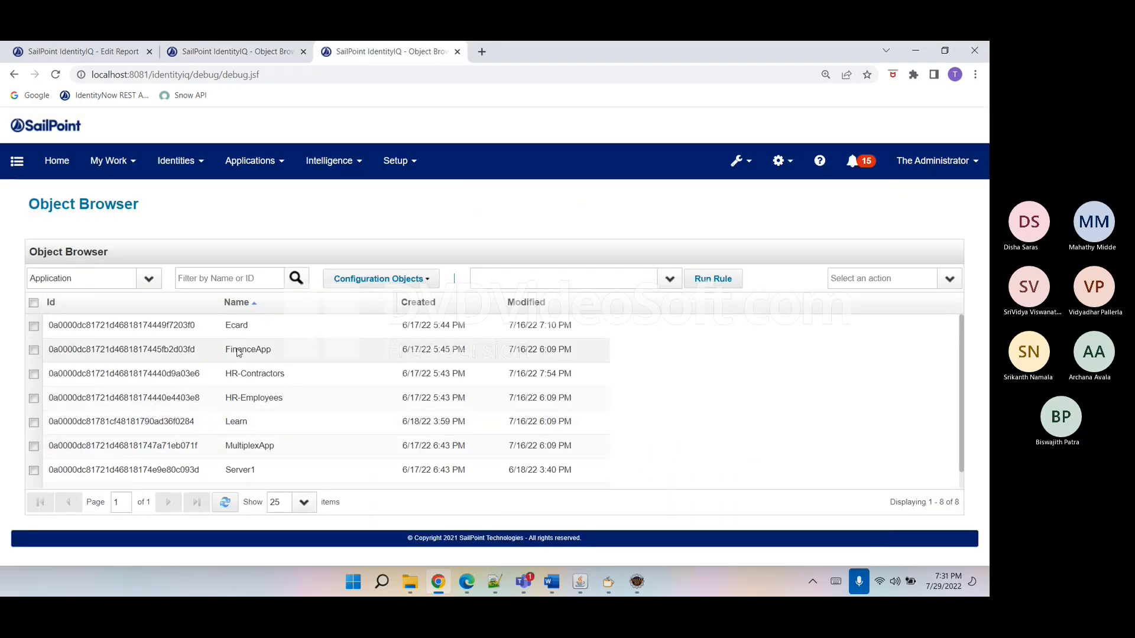
left_click(90, 278)
type("Form")
key("Tab")
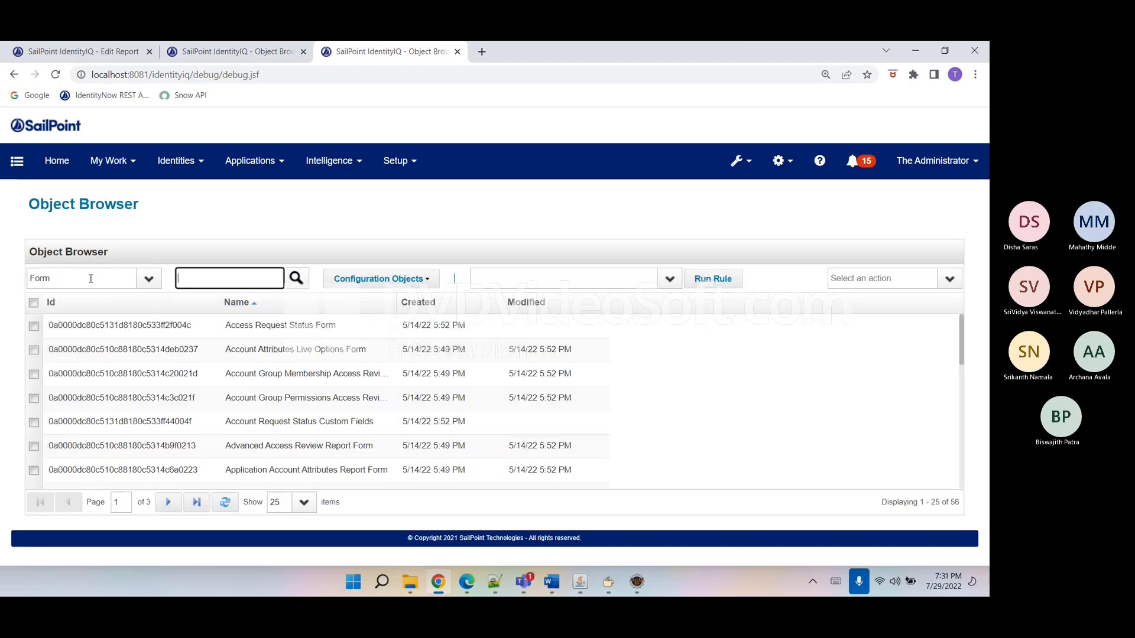
key("ctrl+v")
key("Return")
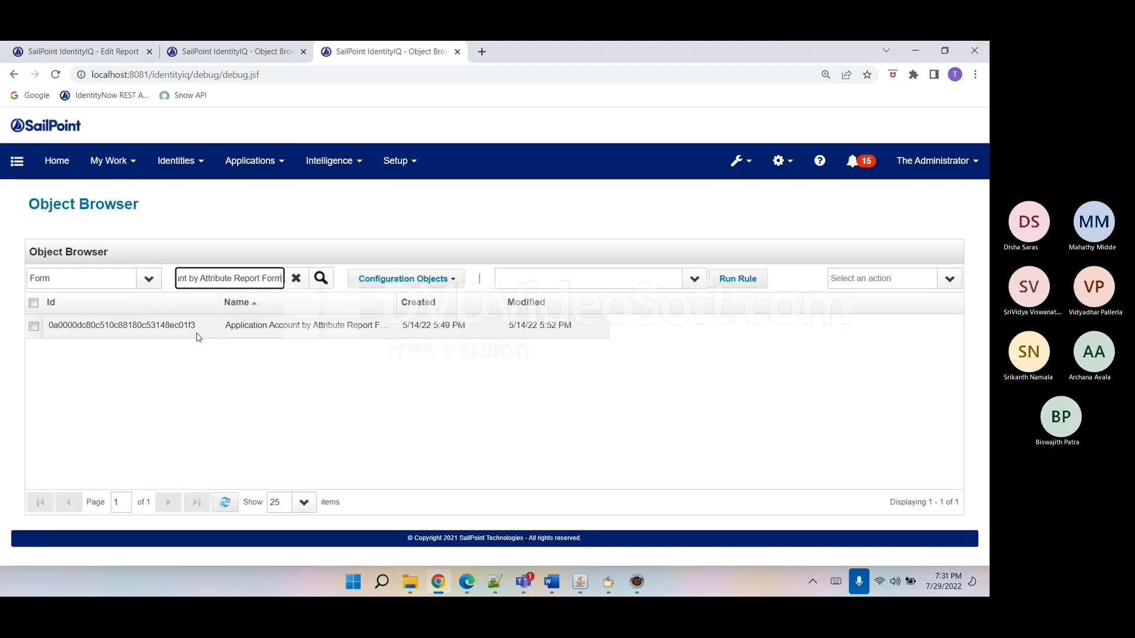
left_click(197, 334)
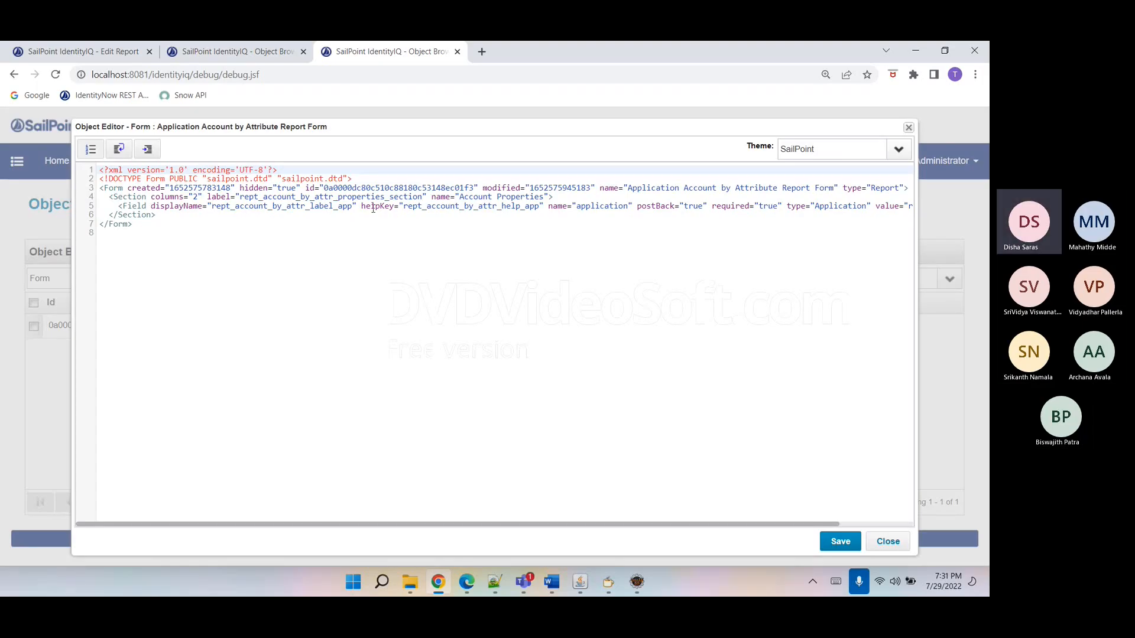
double_click(595, 208)
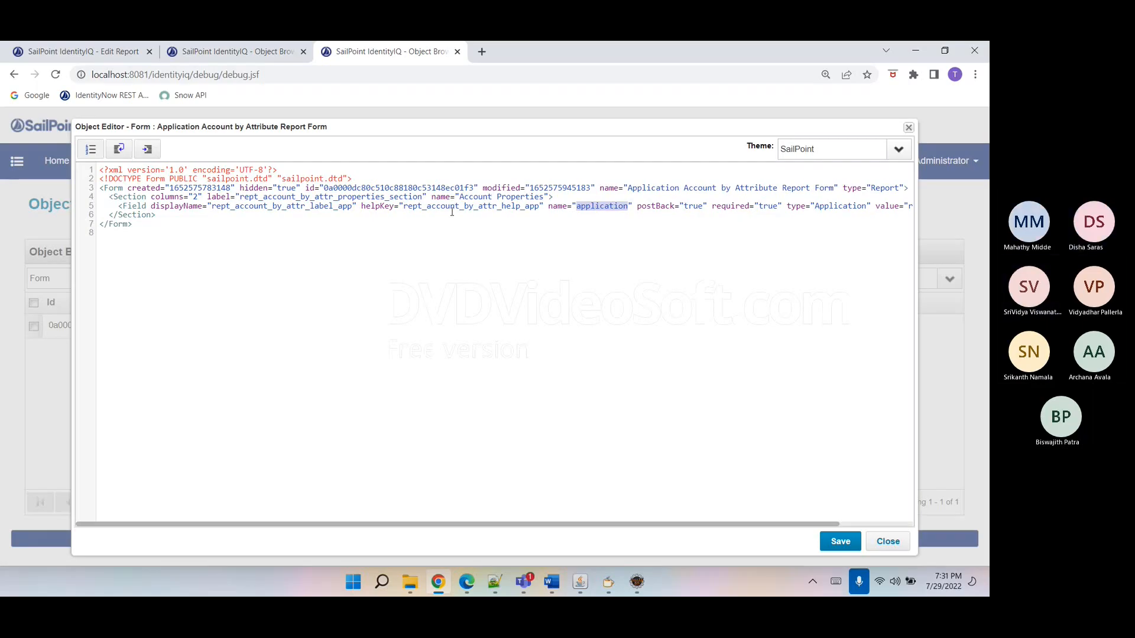
- Compare the Report Layout columns on the Edit Report page with the application, account and identity ReportColumnConfig entries in the TaskDefinition
left_click(107, 55)
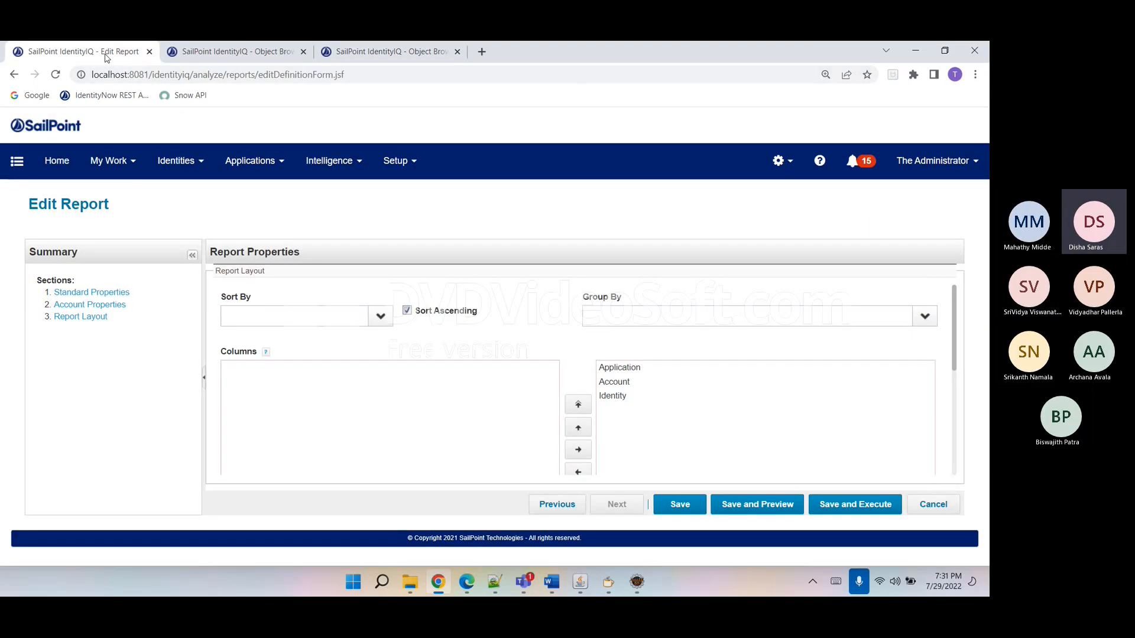
left_click(236, 55)
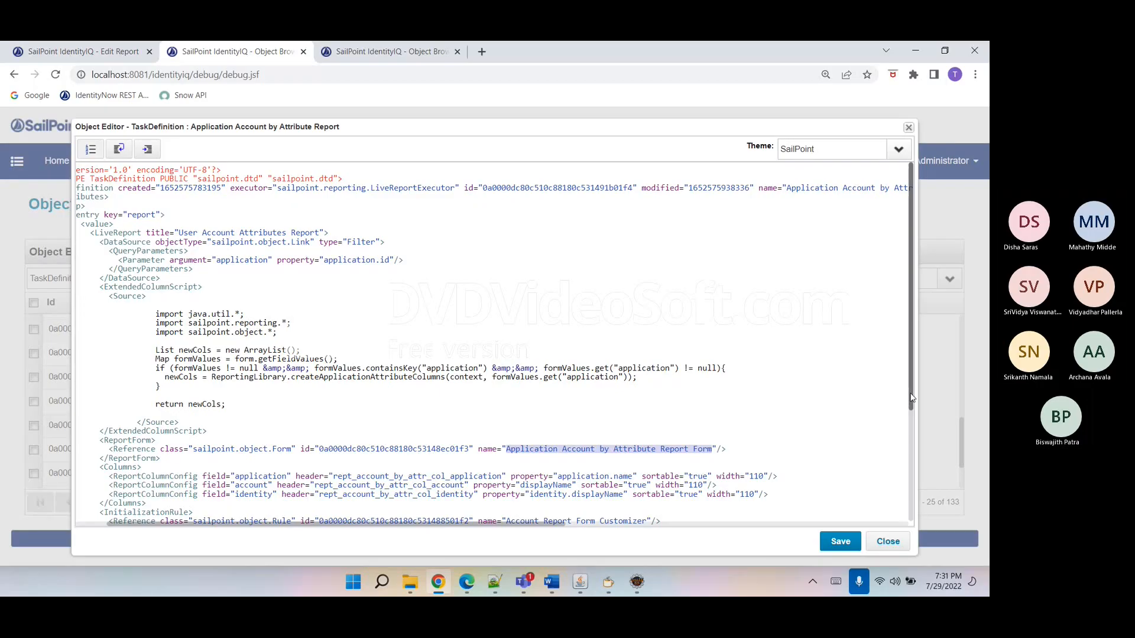
scroll(910, 397, "down", 5)
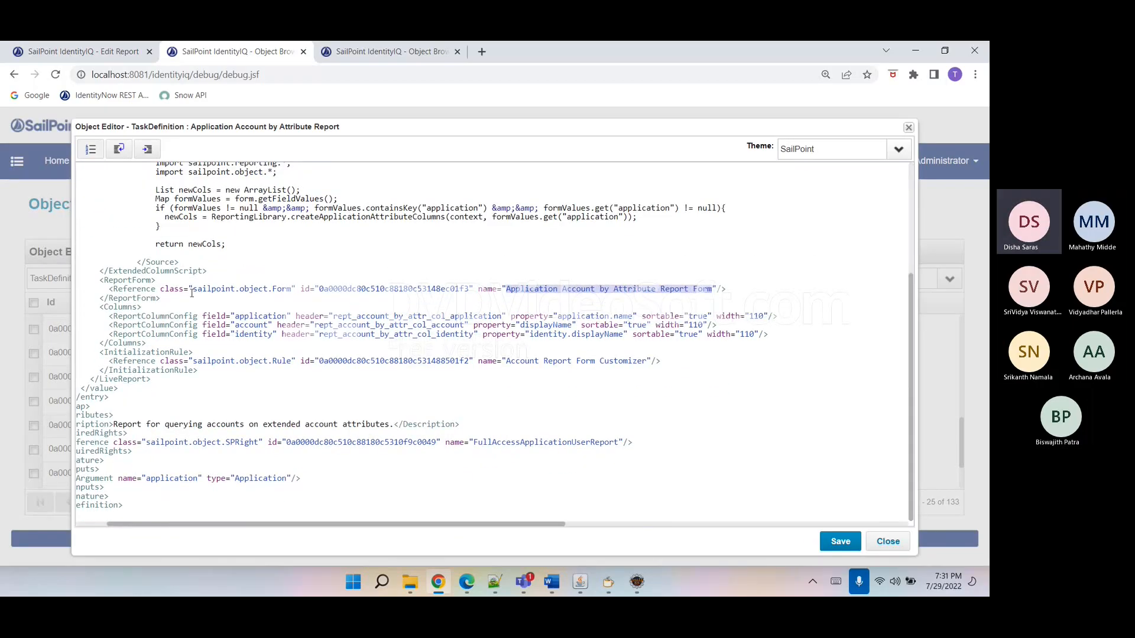
double_click(260, 316)
double_click(251, 325)
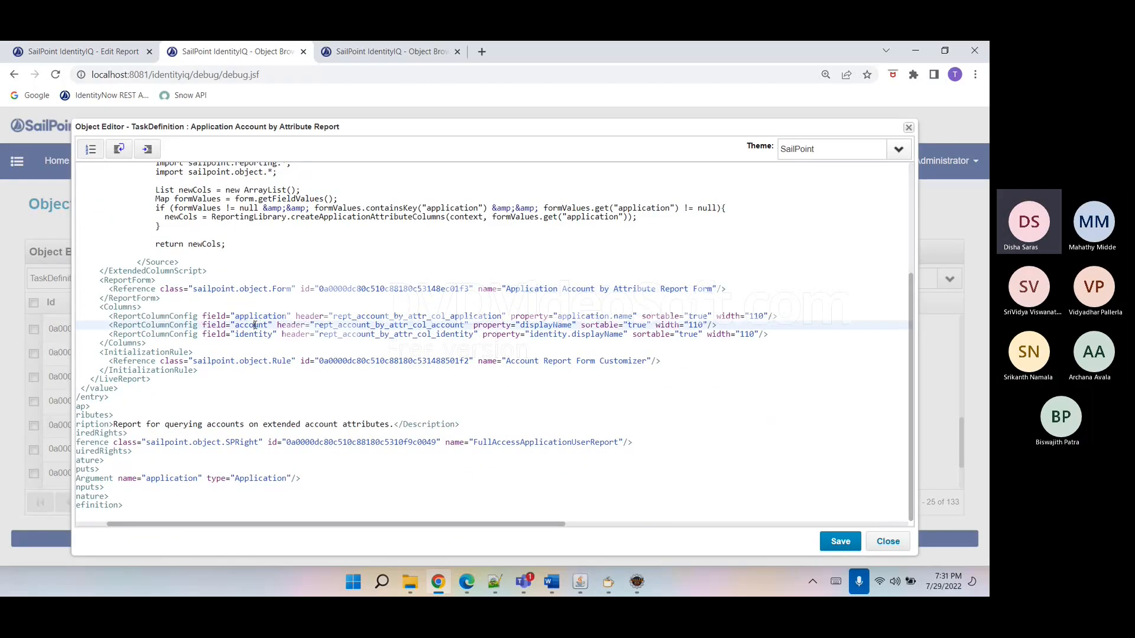
double_click(255, 335)
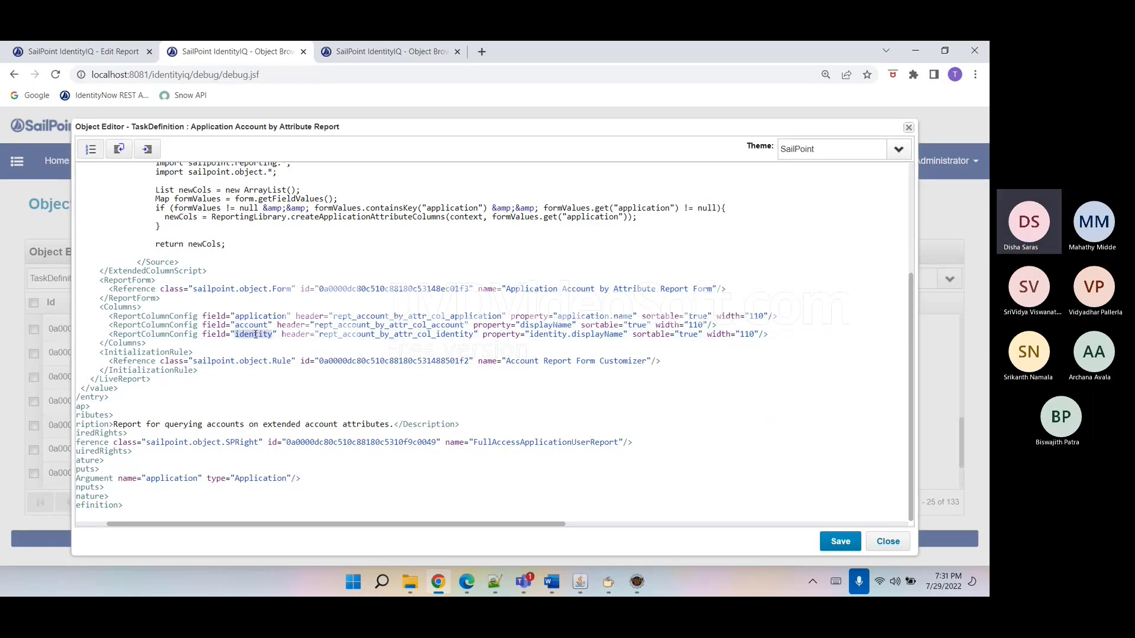
double_click(260, 316)
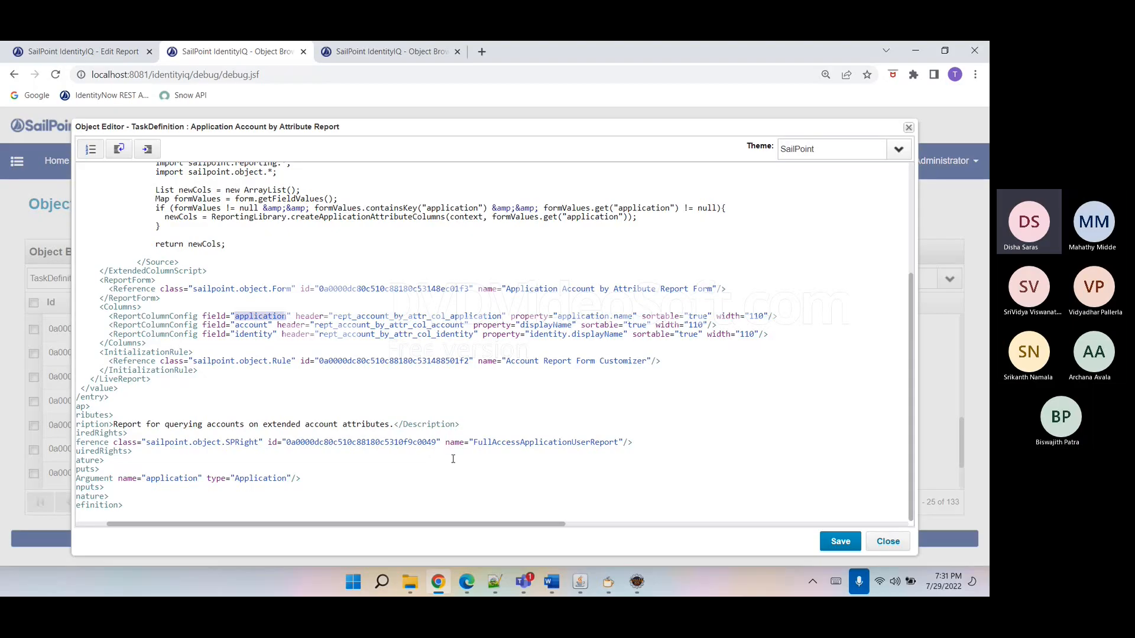
- Switch to Java Decompiler and examine LinkExtended.hbm.xml and the many-to-one application mapping in Link.hbm.xml
left_click(608, 582)
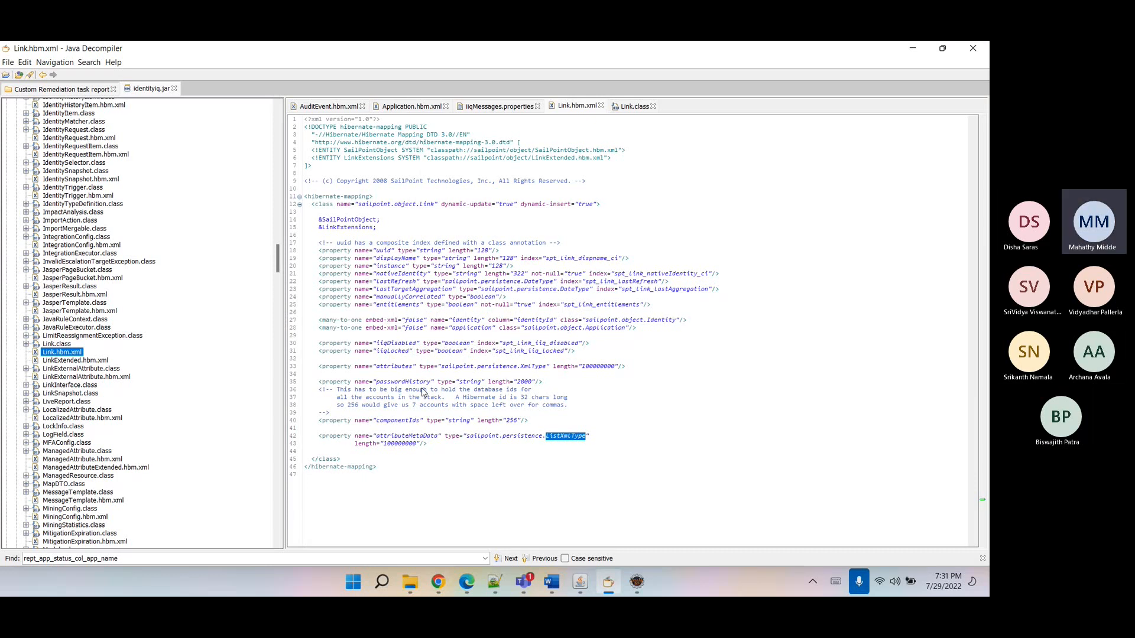
double_click(98, 361)
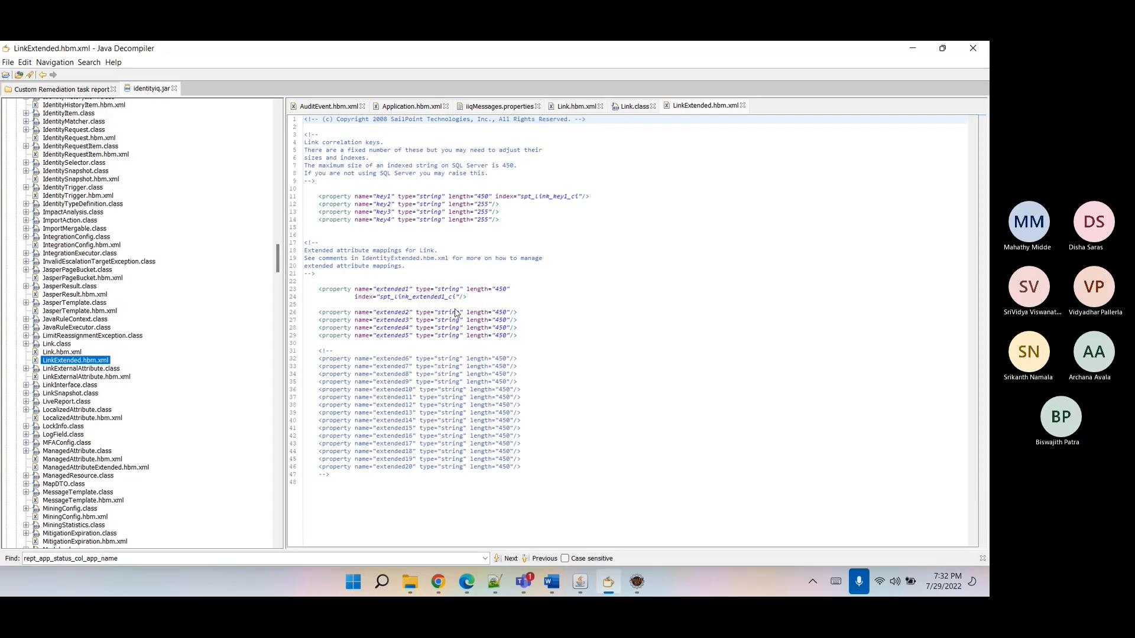
double_click(62, 352)
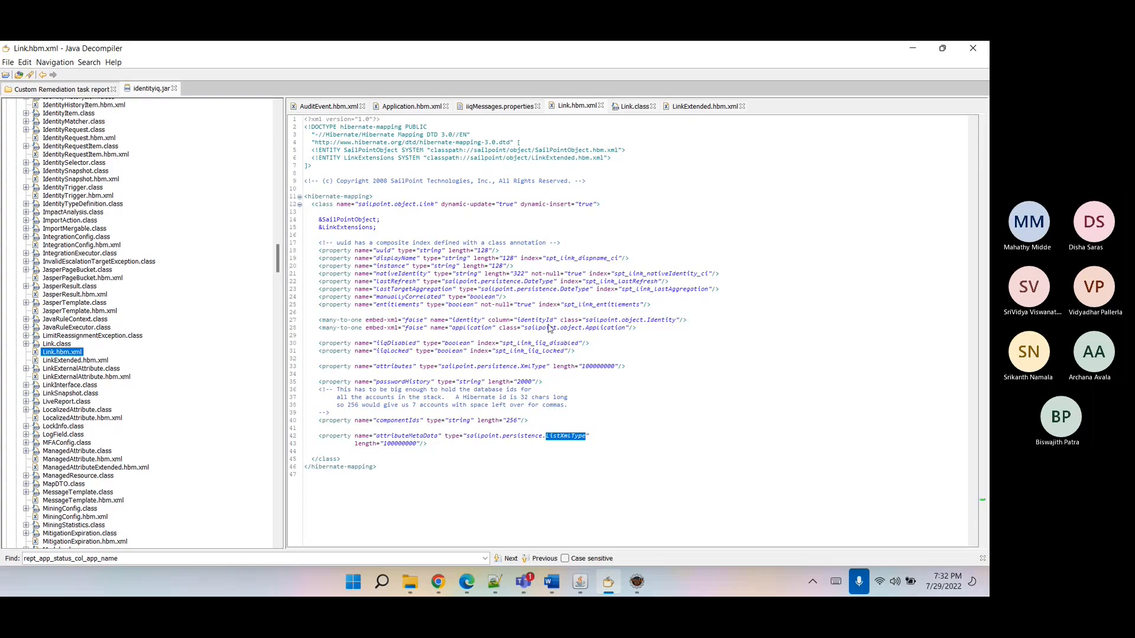
left_click(477, 331)
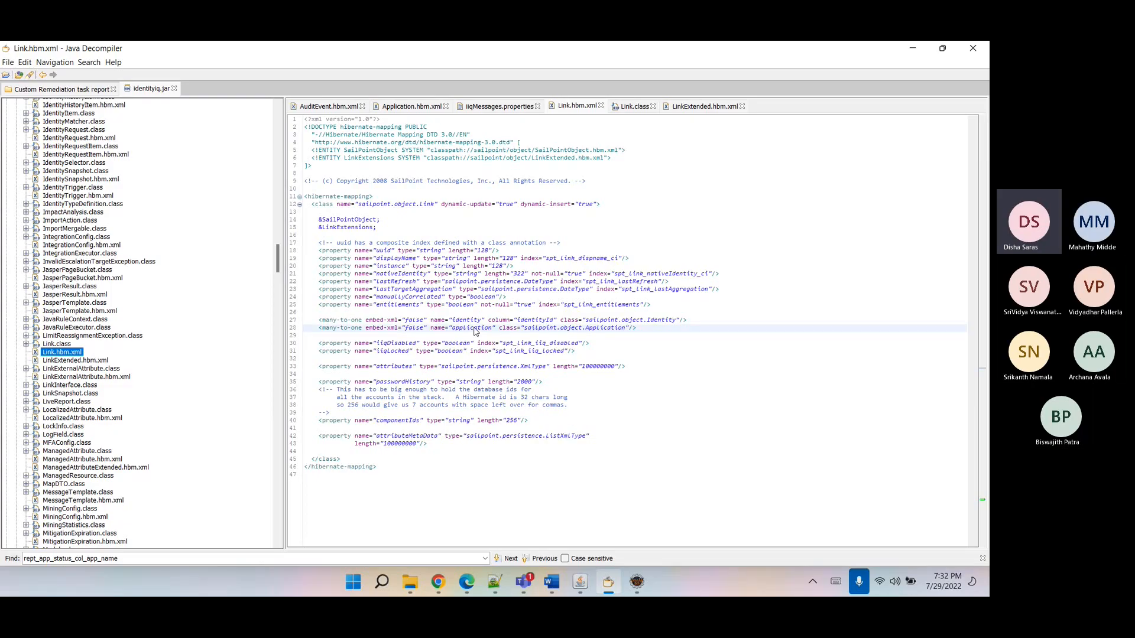
double_click(477, 331)
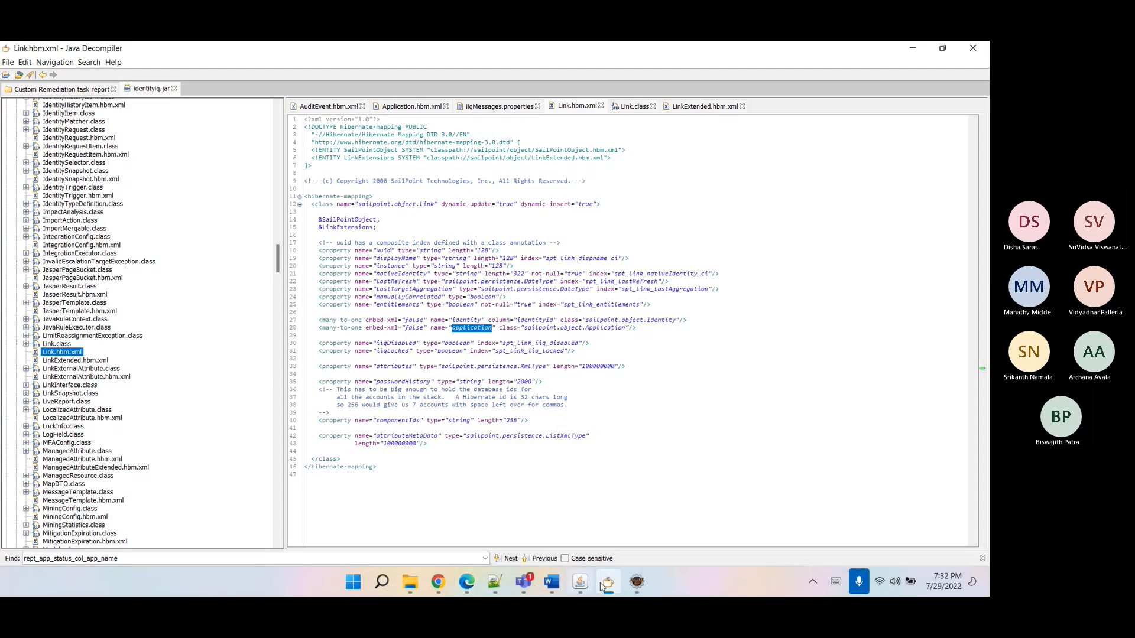
- Switch to Eclipse and change the property in AuditTest.java's commented-out "Ecard" filter to application.name
left_click(637, 583)
left_click(594, 268)
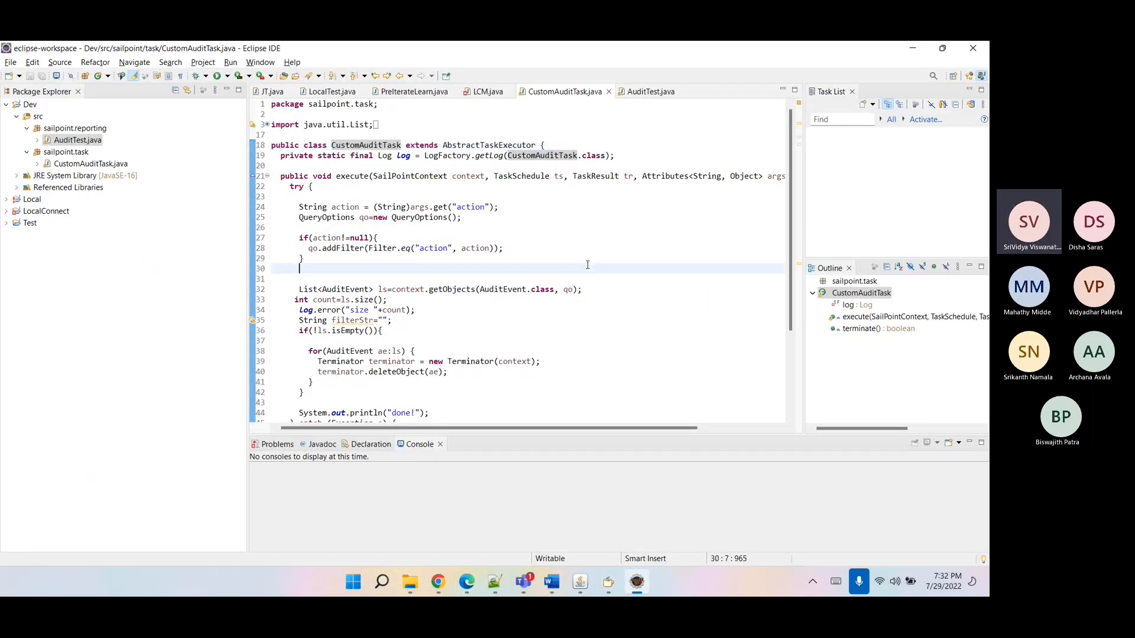
left_click(633, 93)
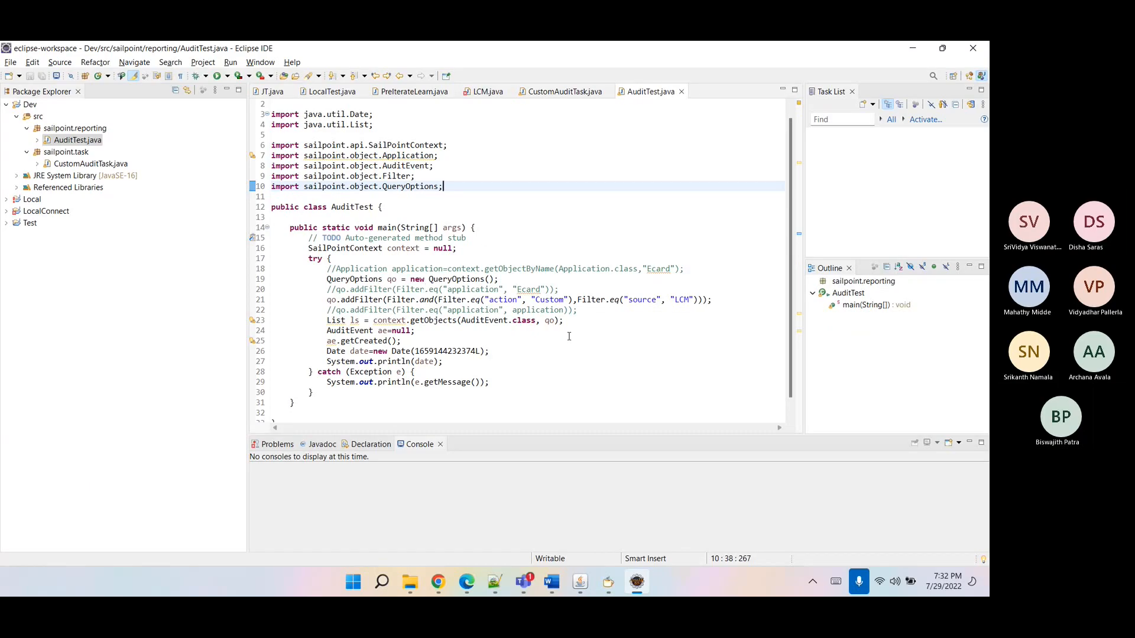
double_click(485, 290)
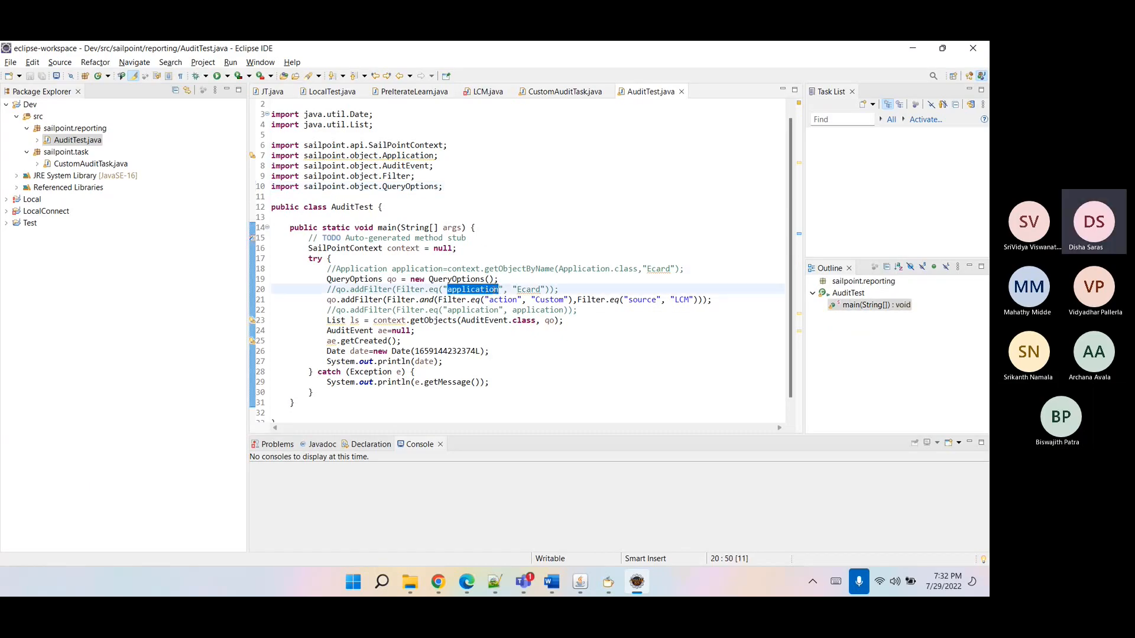
left_click(499, 290)
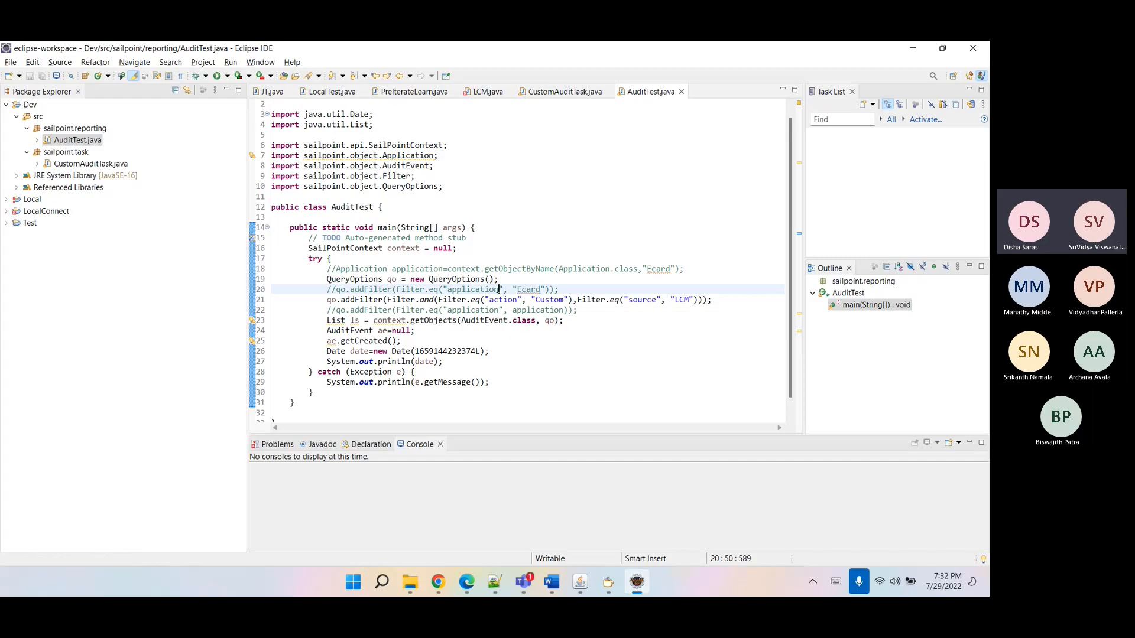
type(".name")
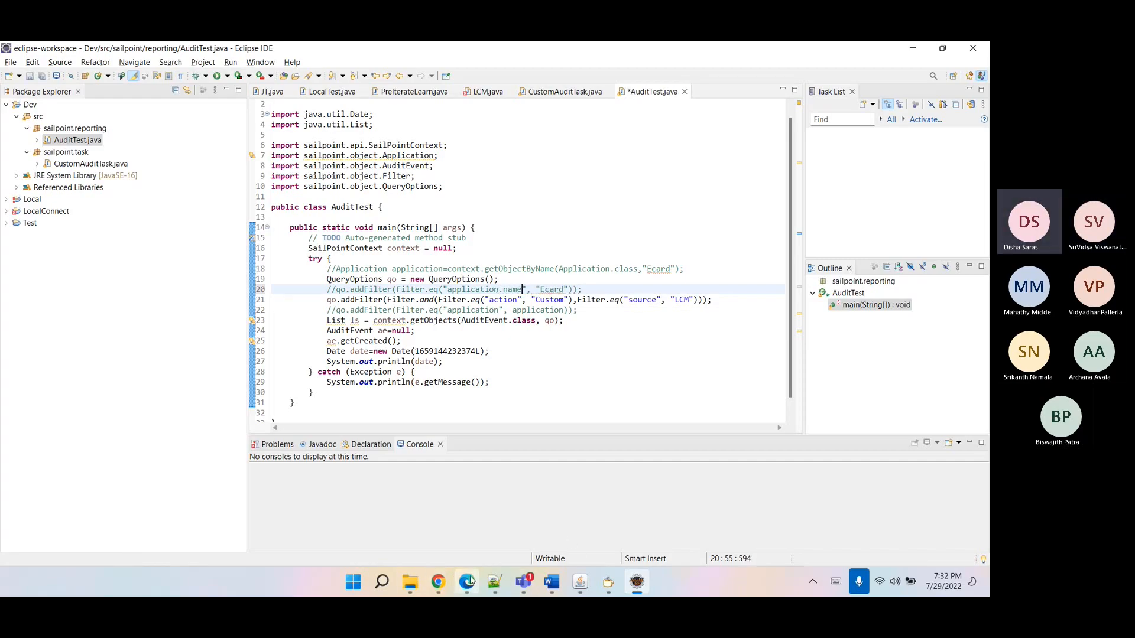
- Switch back to Java Decompiler and examine the sailpoint.object.Application class referenced by the application mapping in Link.hbm.xml
mouse_move(614, 581)
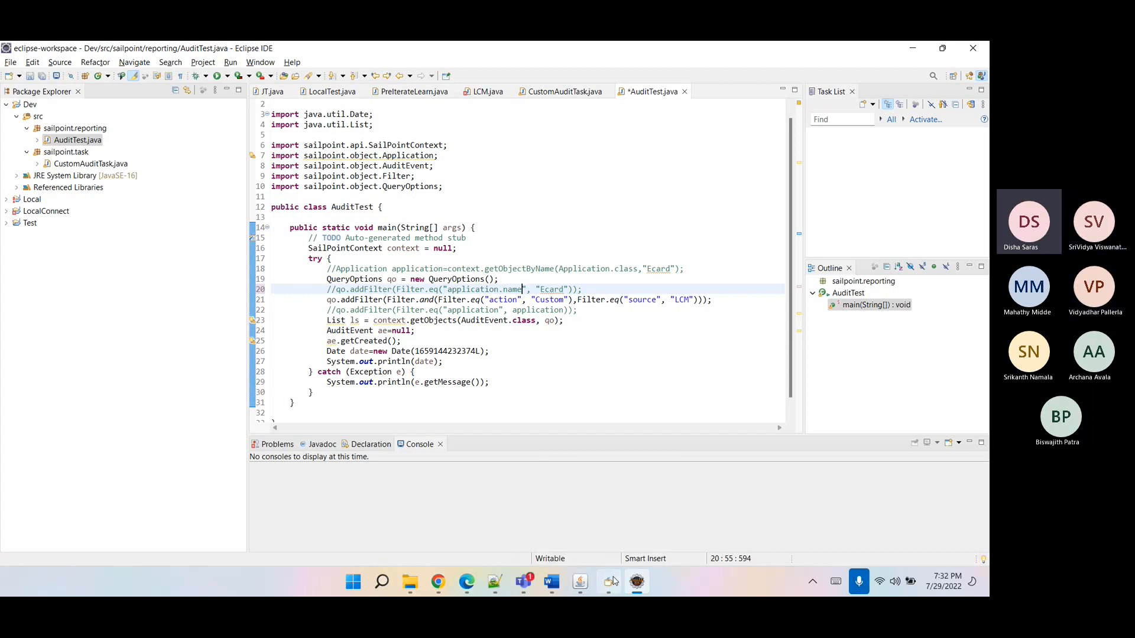
left_click(609, 581)
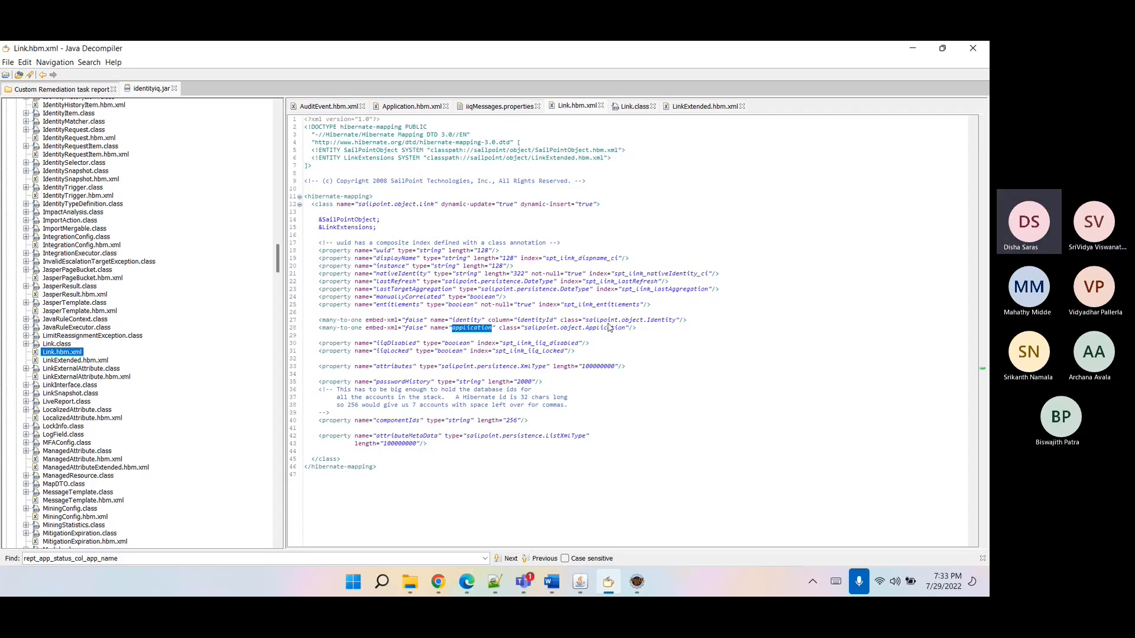
left_click(610, 329)
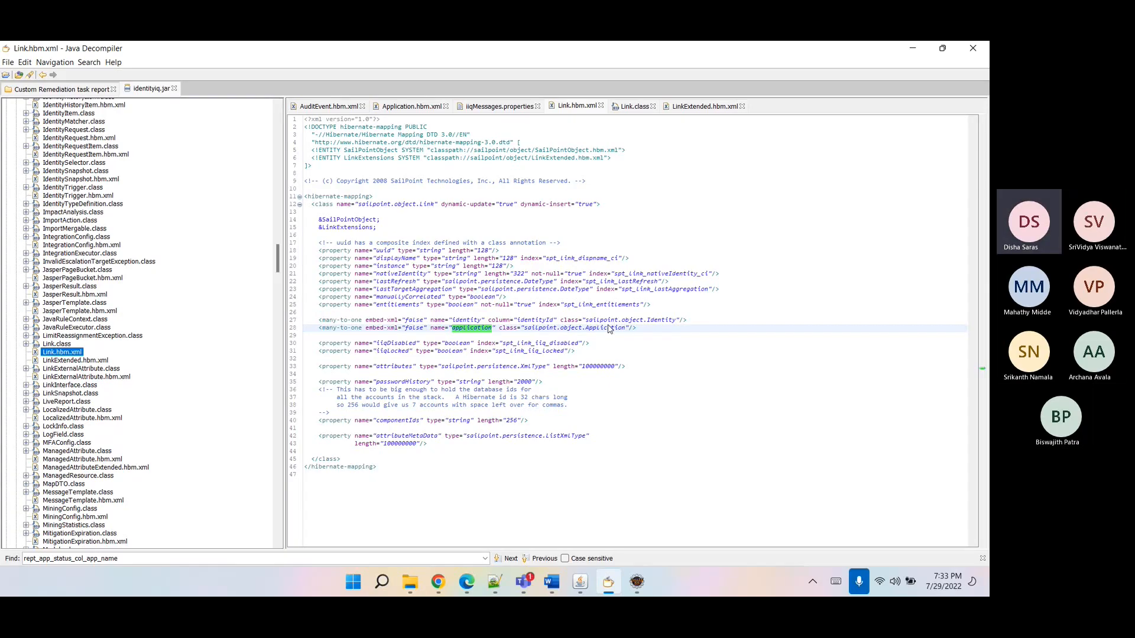
double_click(609, 329)
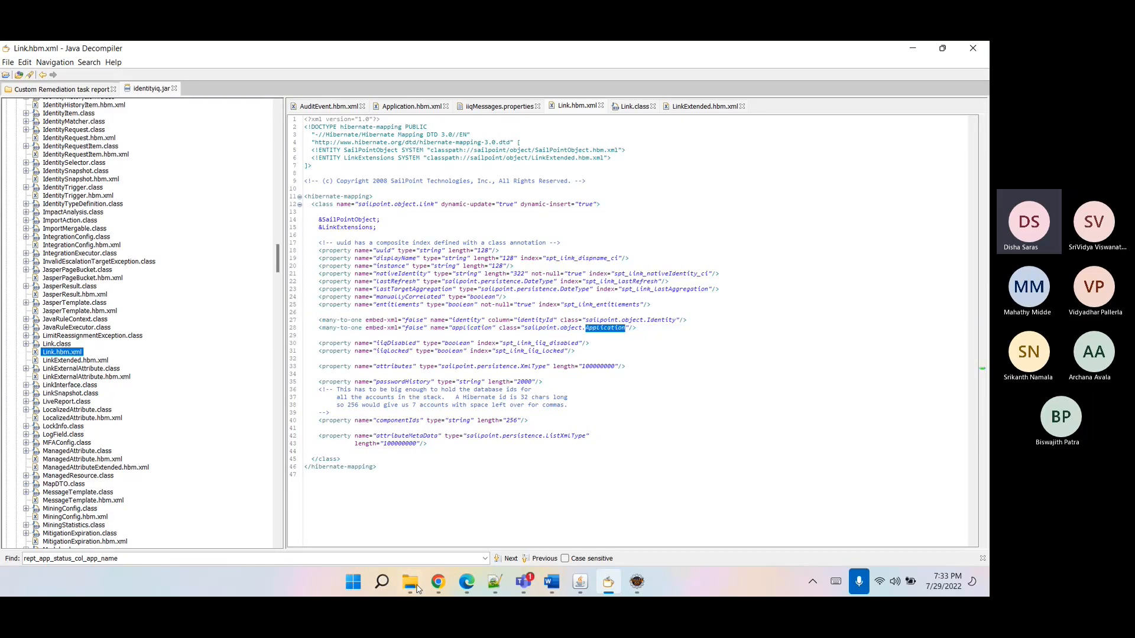
- Switch to Chrome and examine the application.name and displayName properties of the application and account columns in the TaskDefinition
left_click(438, 582)
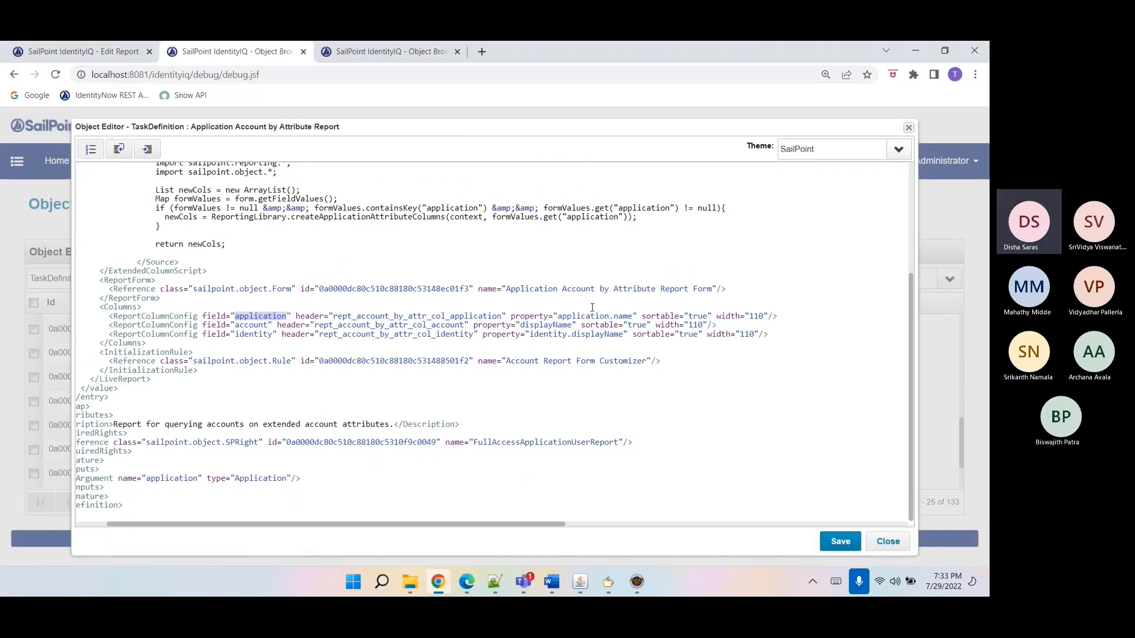
double_click(585, 316)
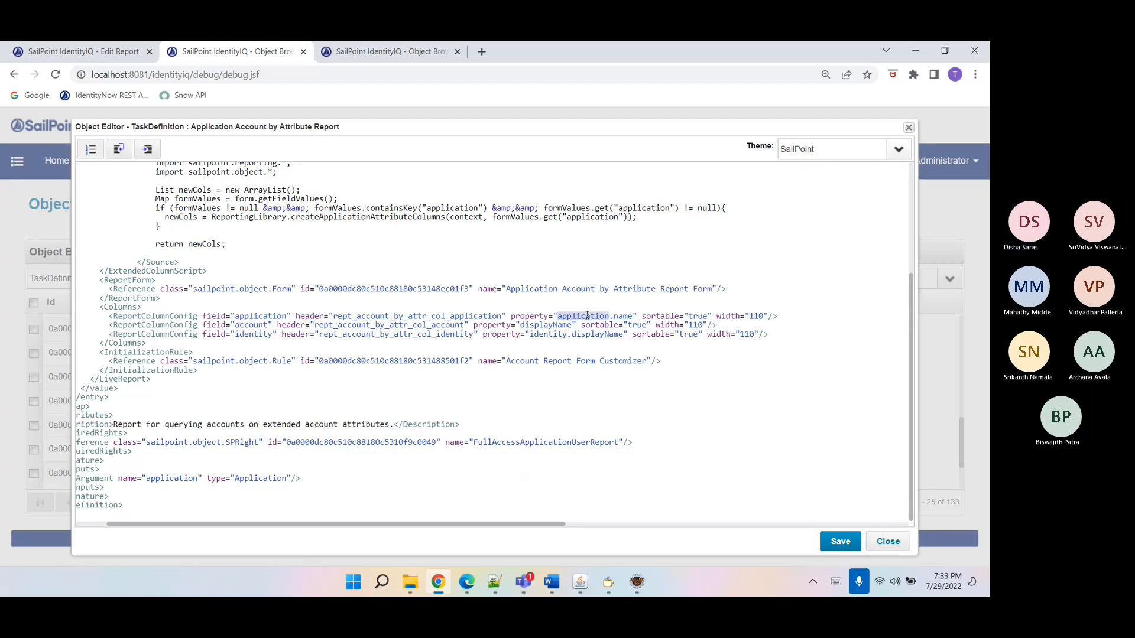
double_click(621, 317)
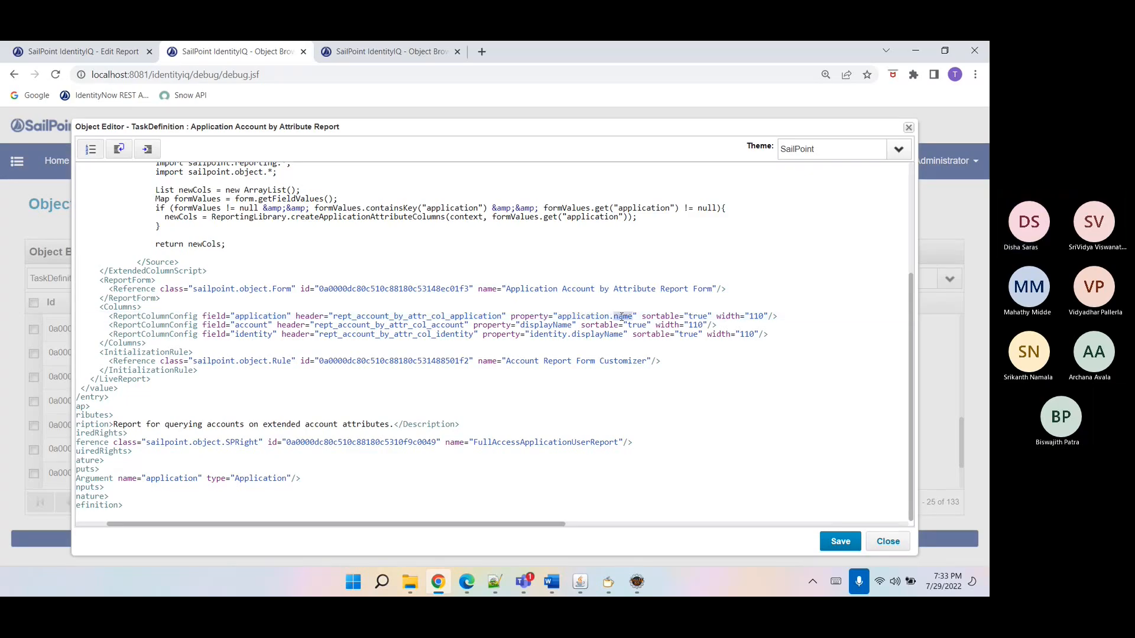
left_click(574, 324)
double_click(555, 326)
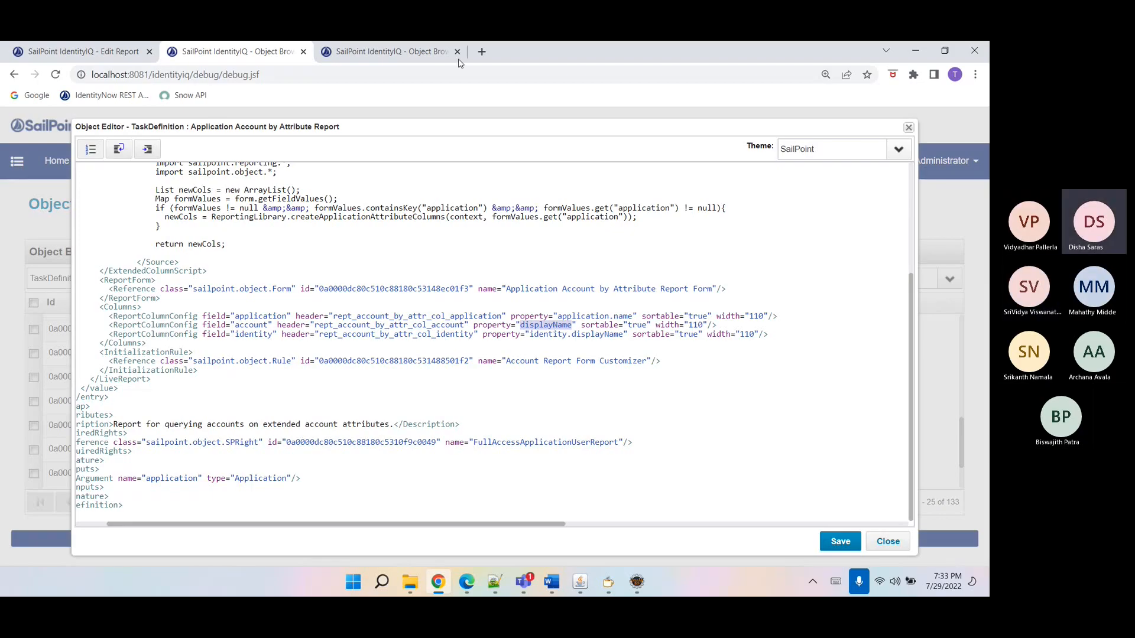
- Close the report Form object and view the accounts of the Ecard application in its application definition
key("ctrl+Tab")
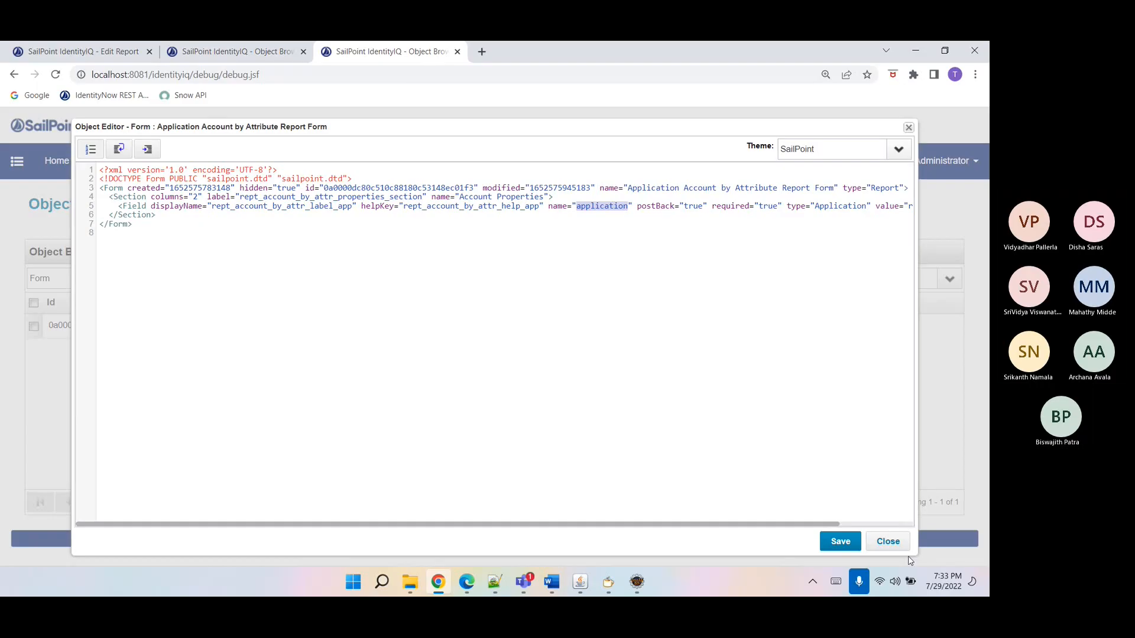
left_click(888, 541)
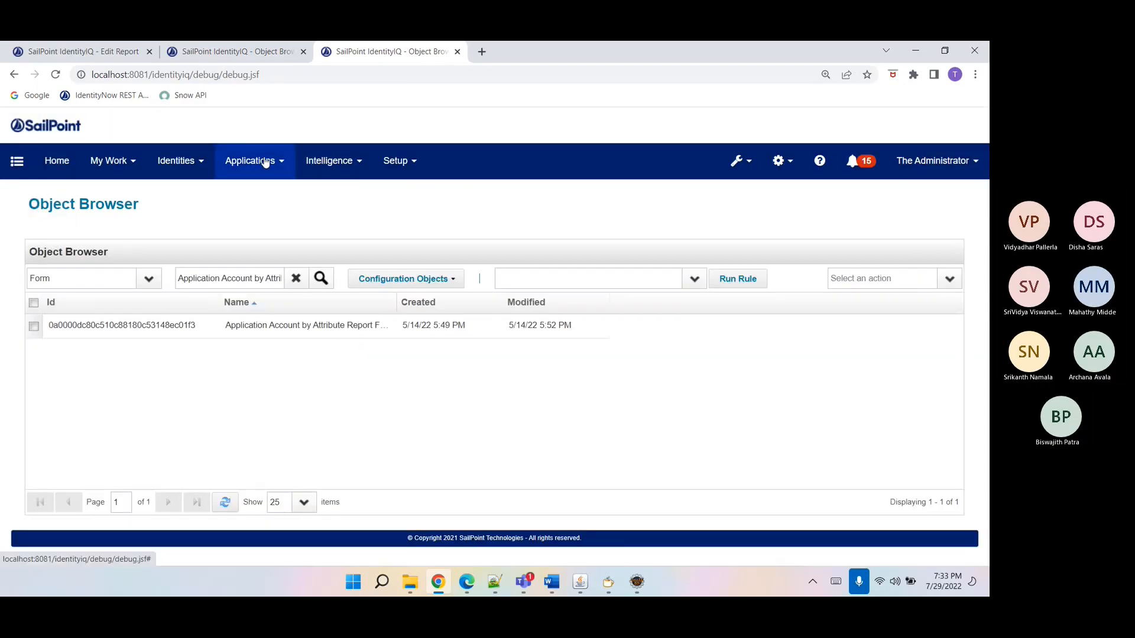
mouse_move(266, 161)
left_click(263, 195)
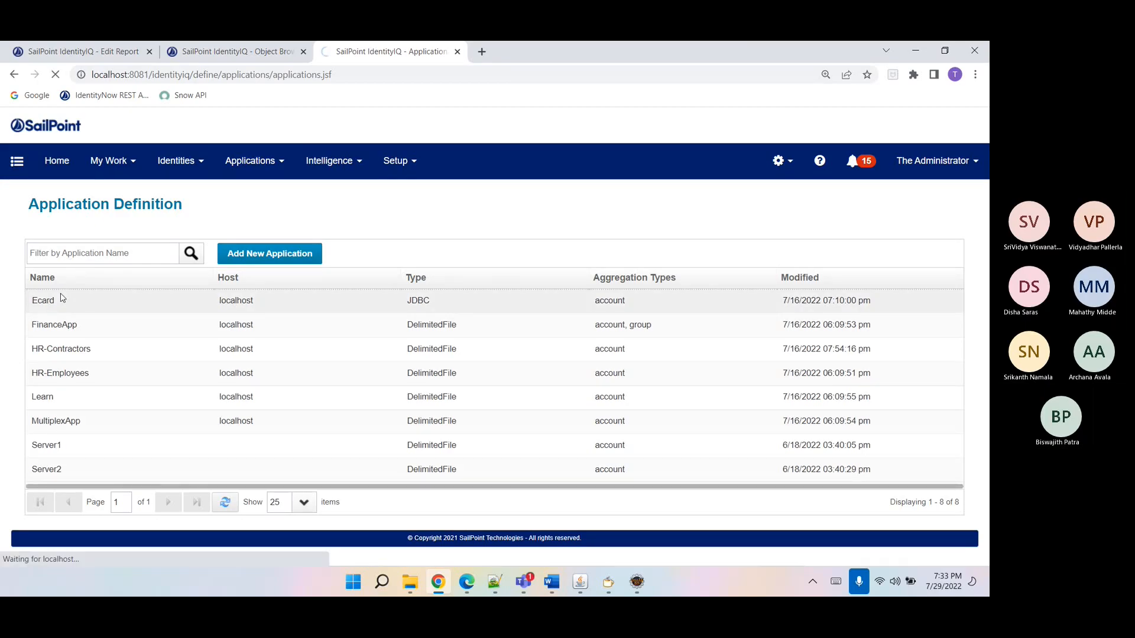
left_click(62, 300)
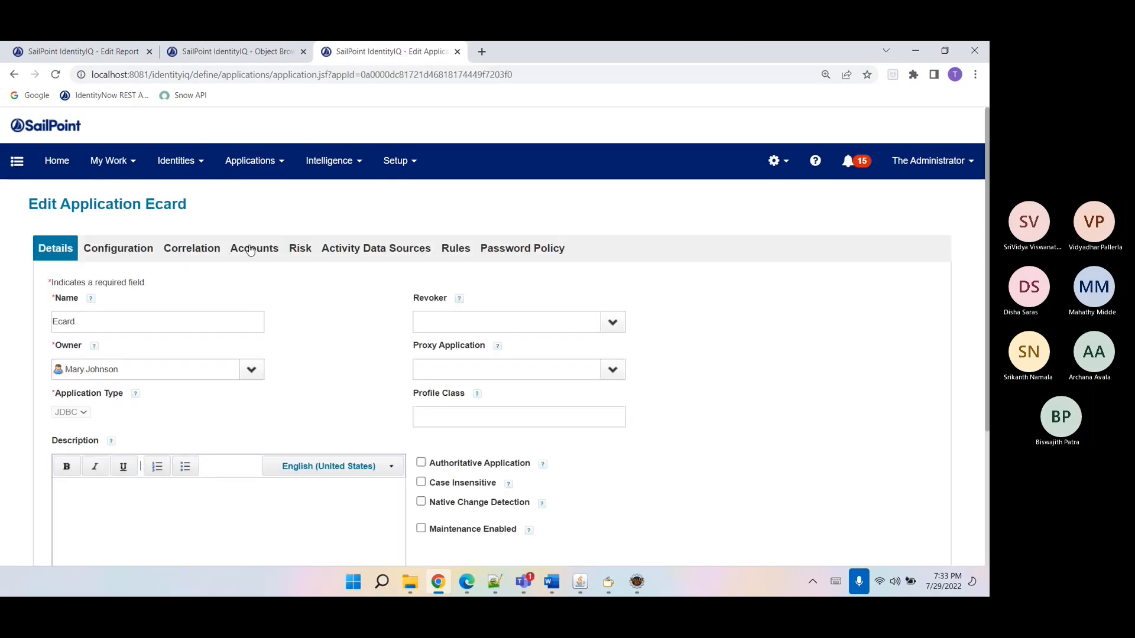
left_click(251, 251)
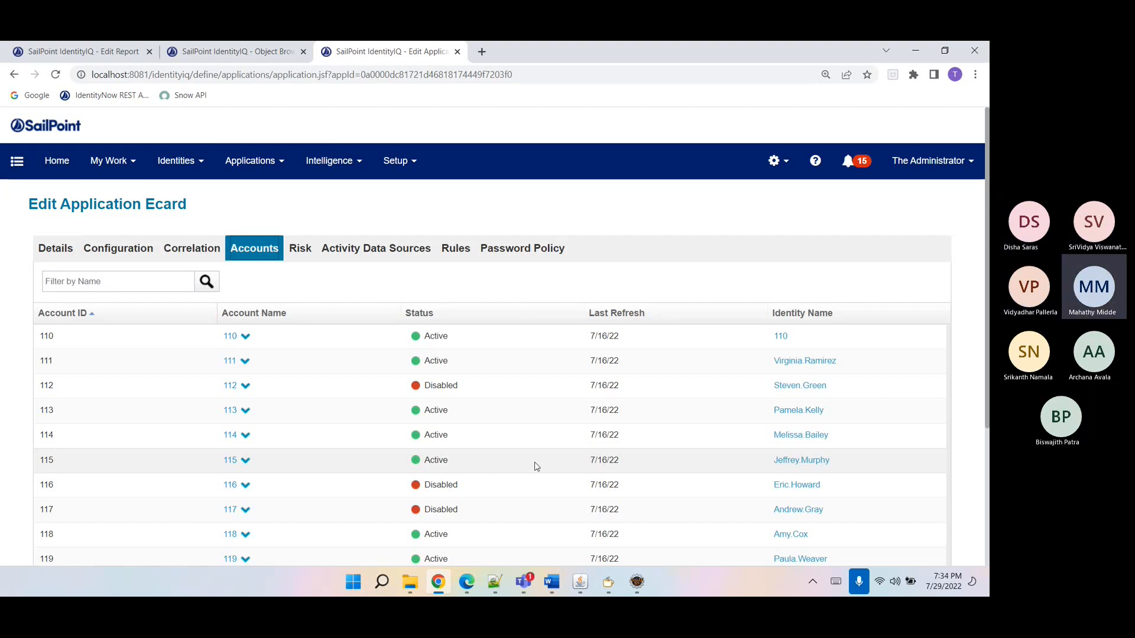
- Examine the Display Attribute in the Ecard application's account schema
left_click(121, 251)
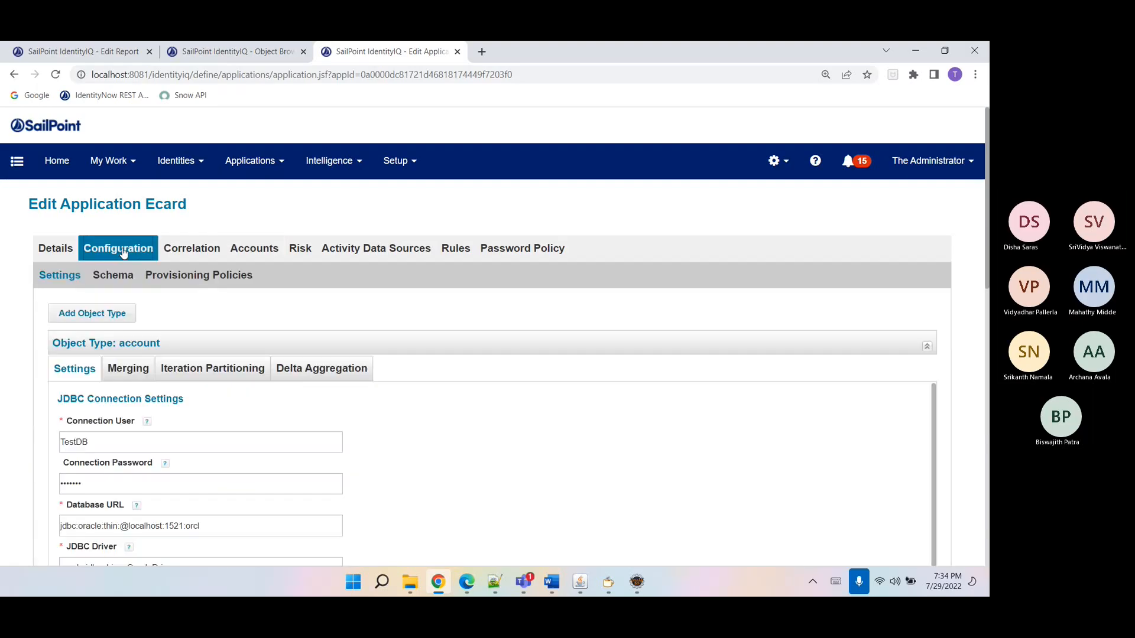
left_click(113, 276)
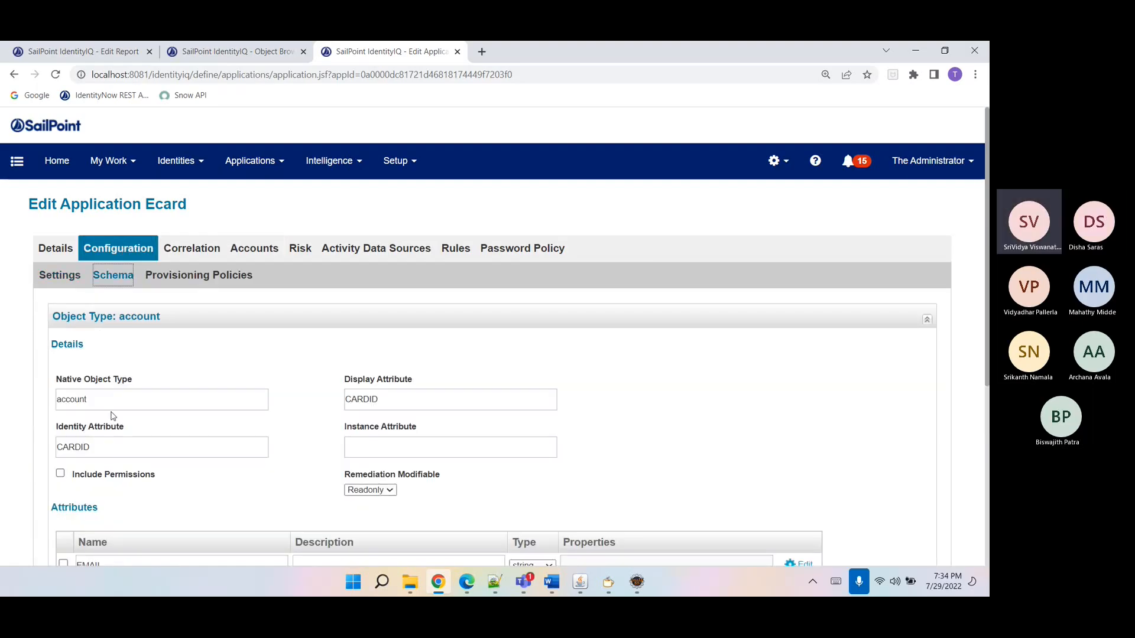
triple_click(375, 379)
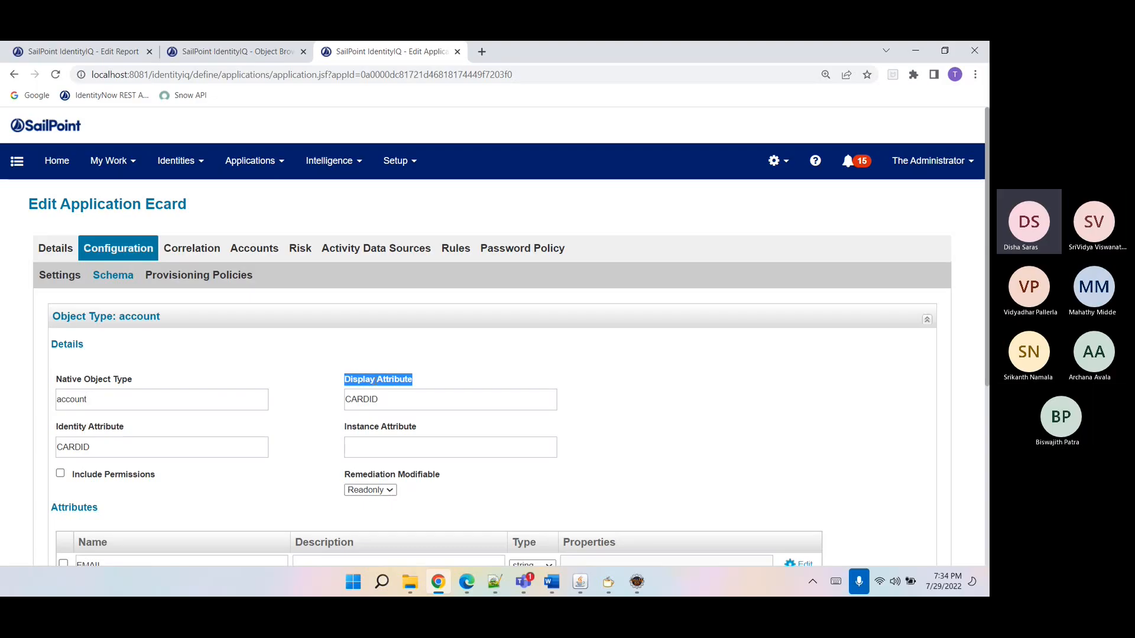
- Check the identity column's property in the TaskDefinition and open the fourth listed Identity object in the debug Object Browser
left_click(276, 52)
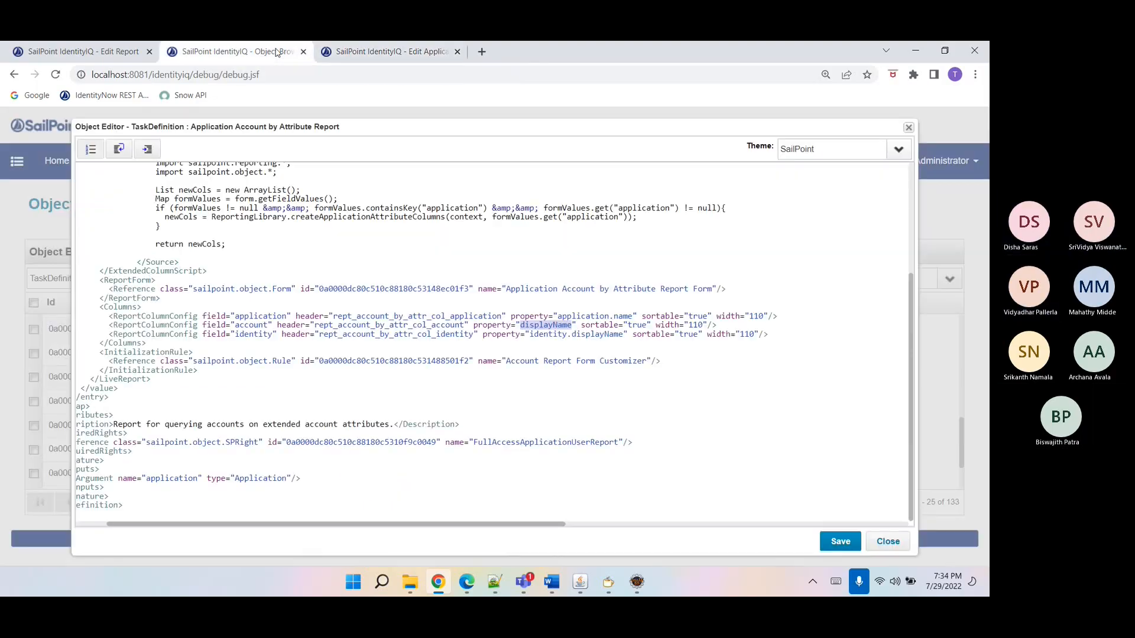
double_click(550, 334)
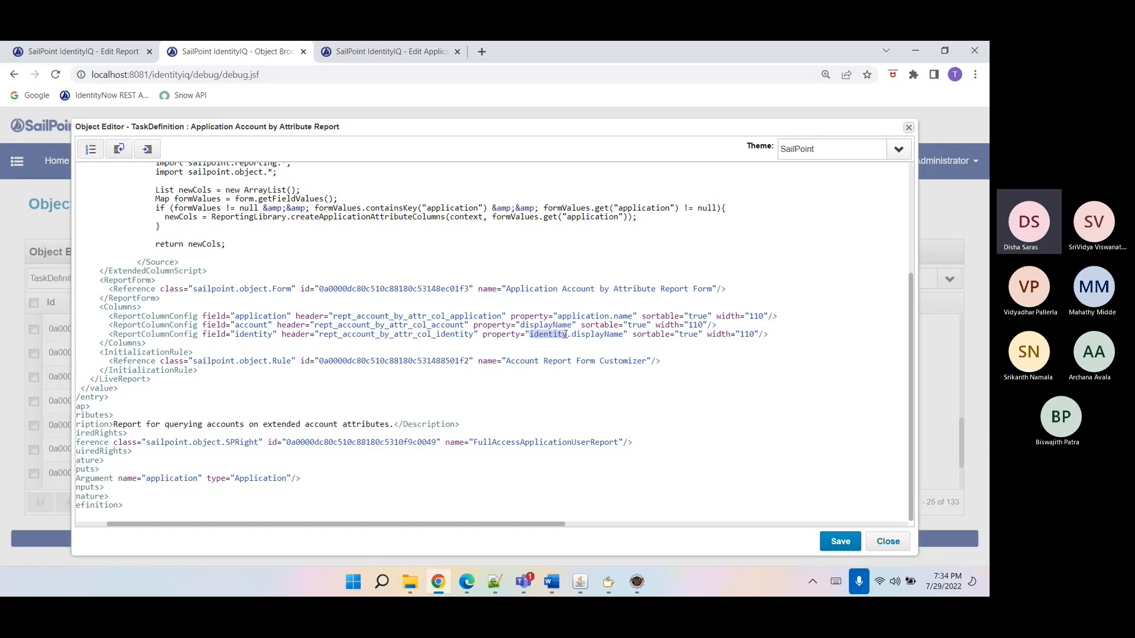
left_click(387, 52)
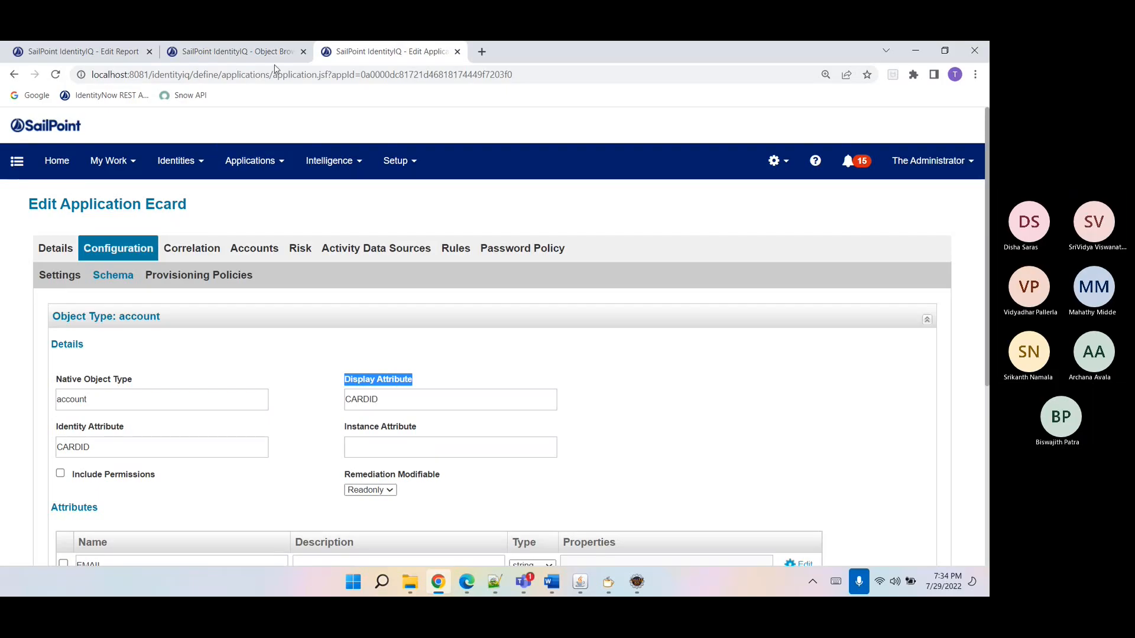
left_click_drag(194, 74, 562, 93)
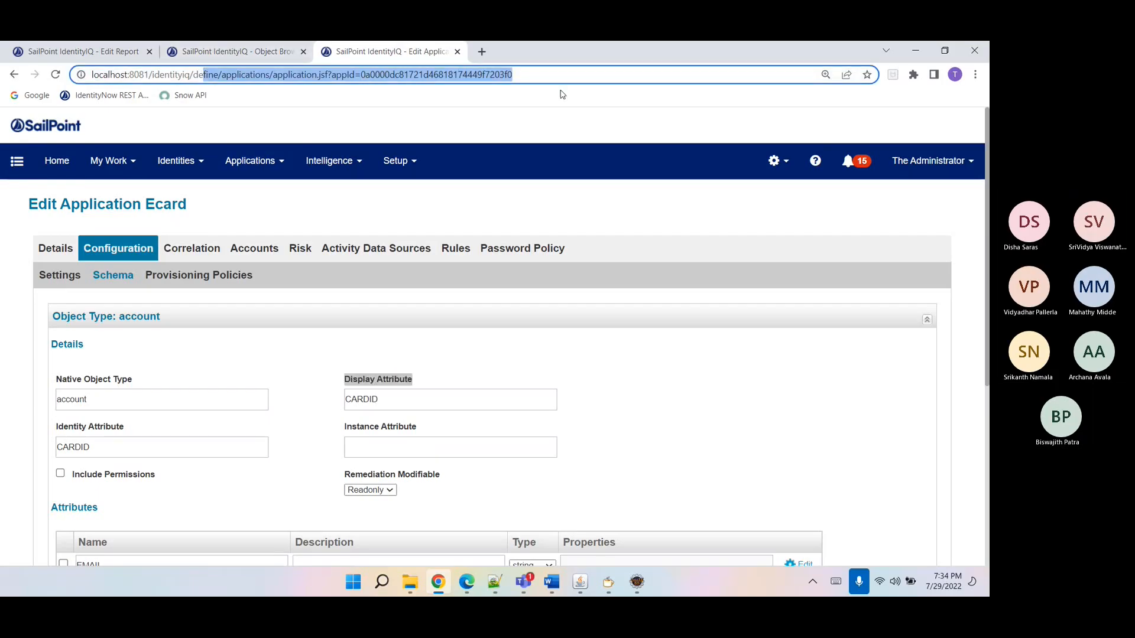
type("debu")
key("Return")
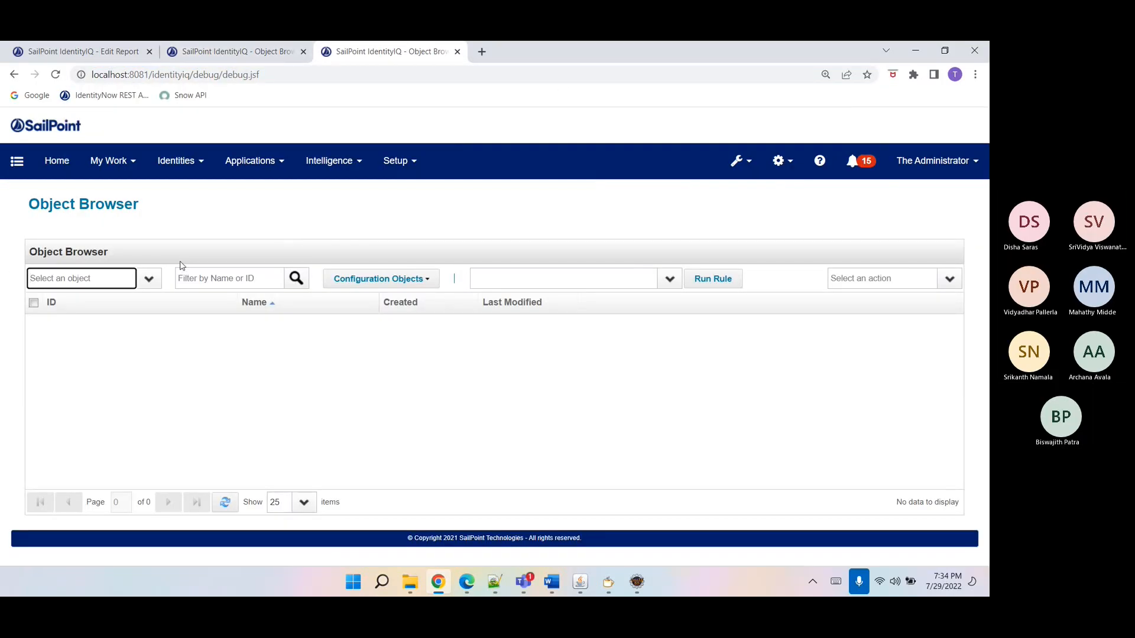
type("i")
key("Tab")
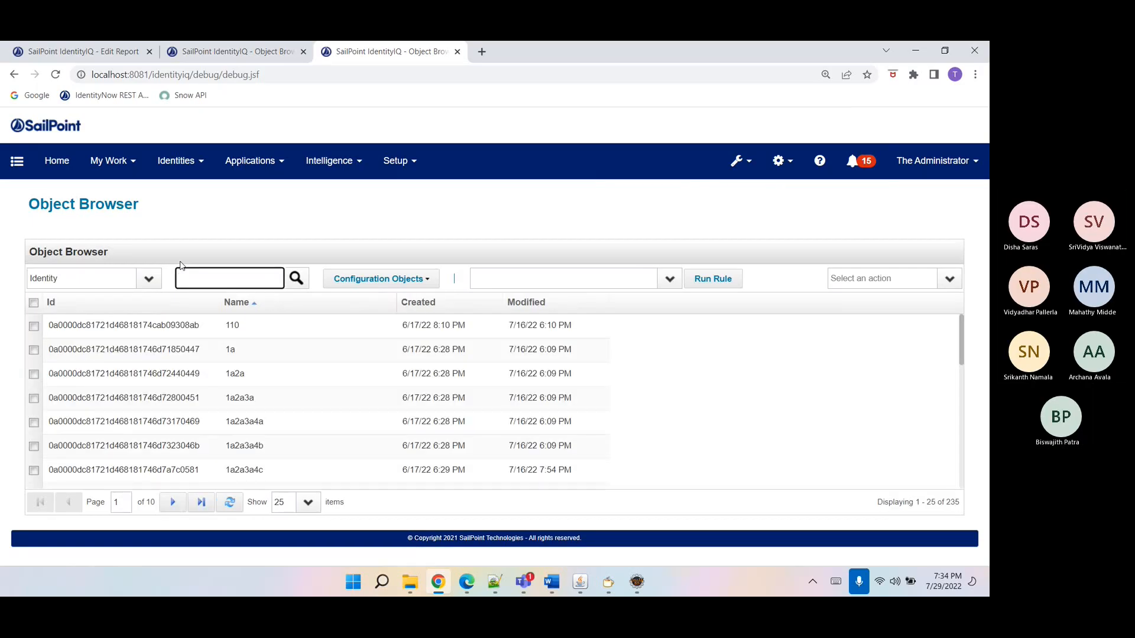
left_click(228, 397)
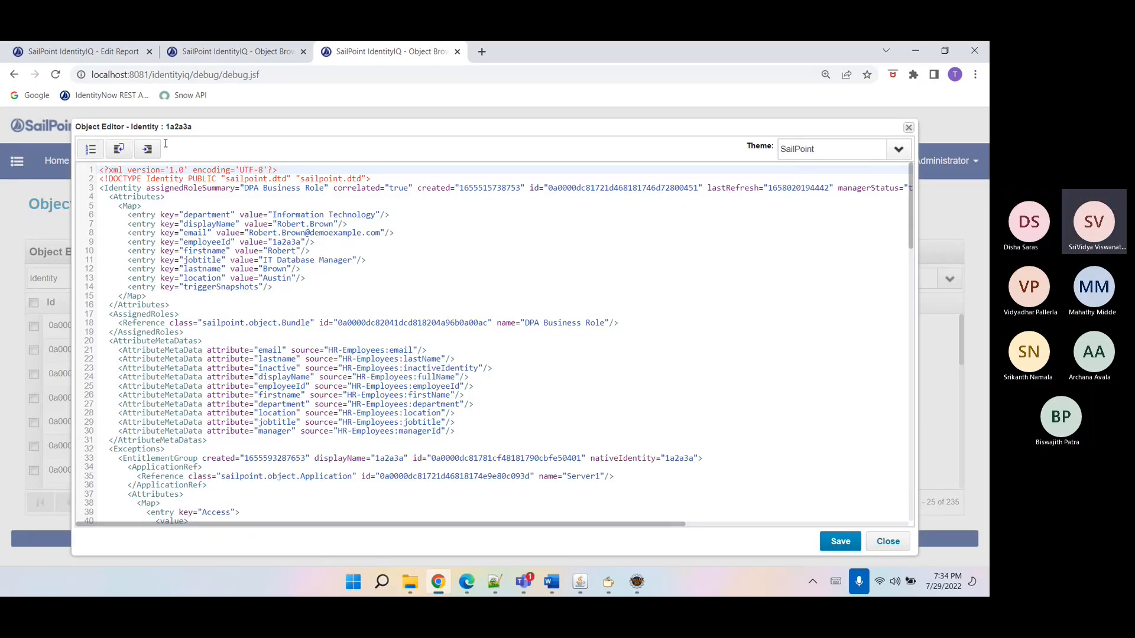
- Compare the identity.displayName property of the TaskDefinition's identity column with the attributes of the opened Identity object
left_click(236, 51)
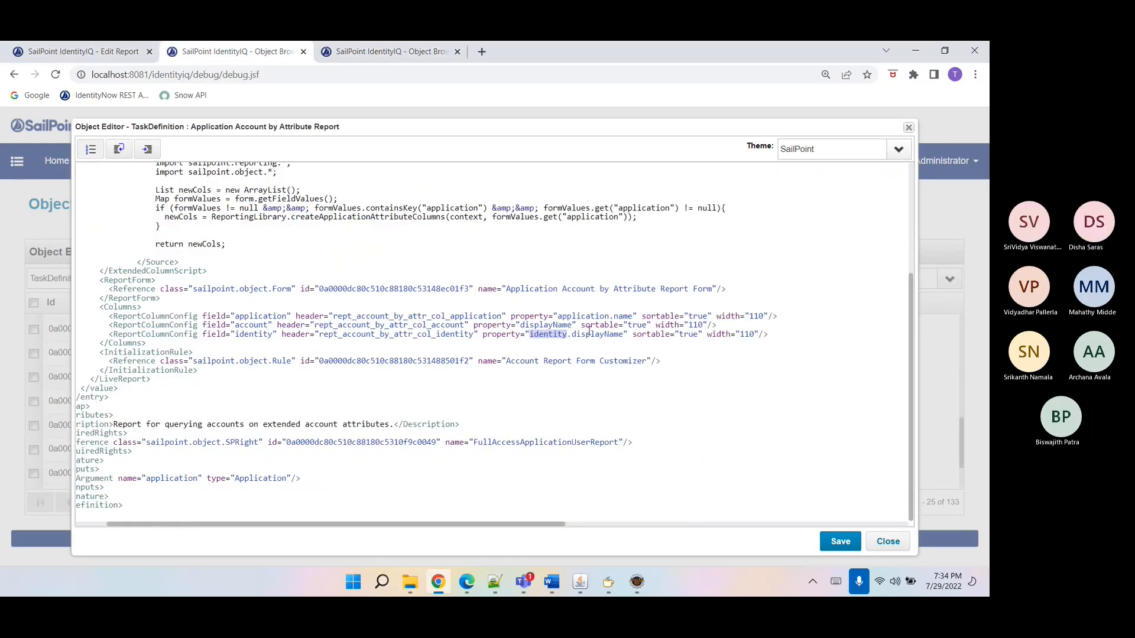
double_click(589, 334)
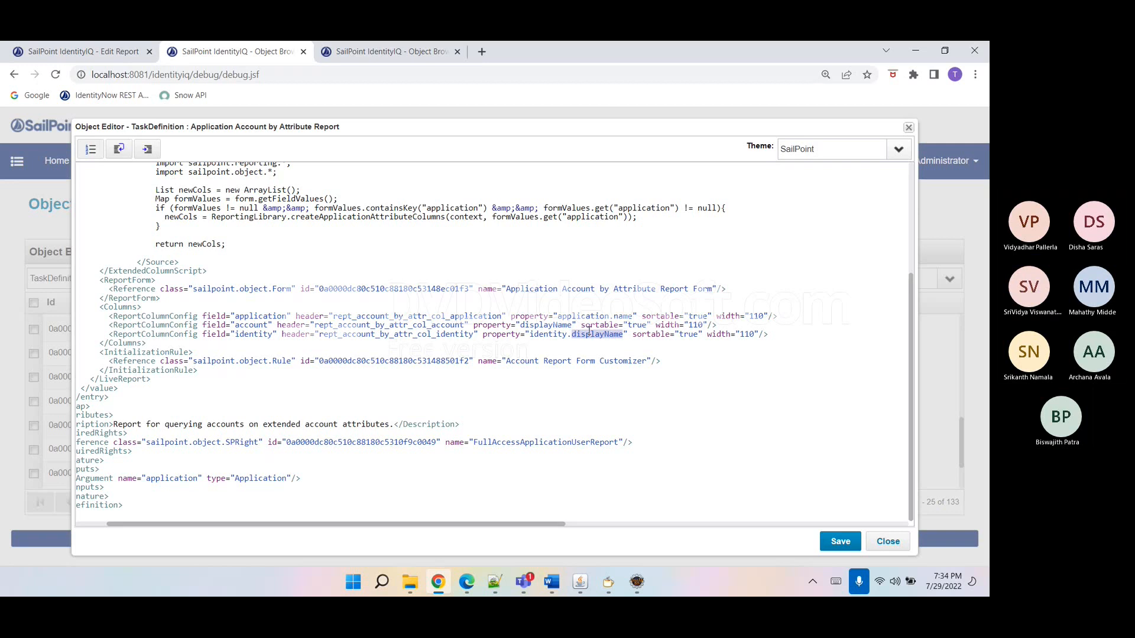
left_click(559, 334)
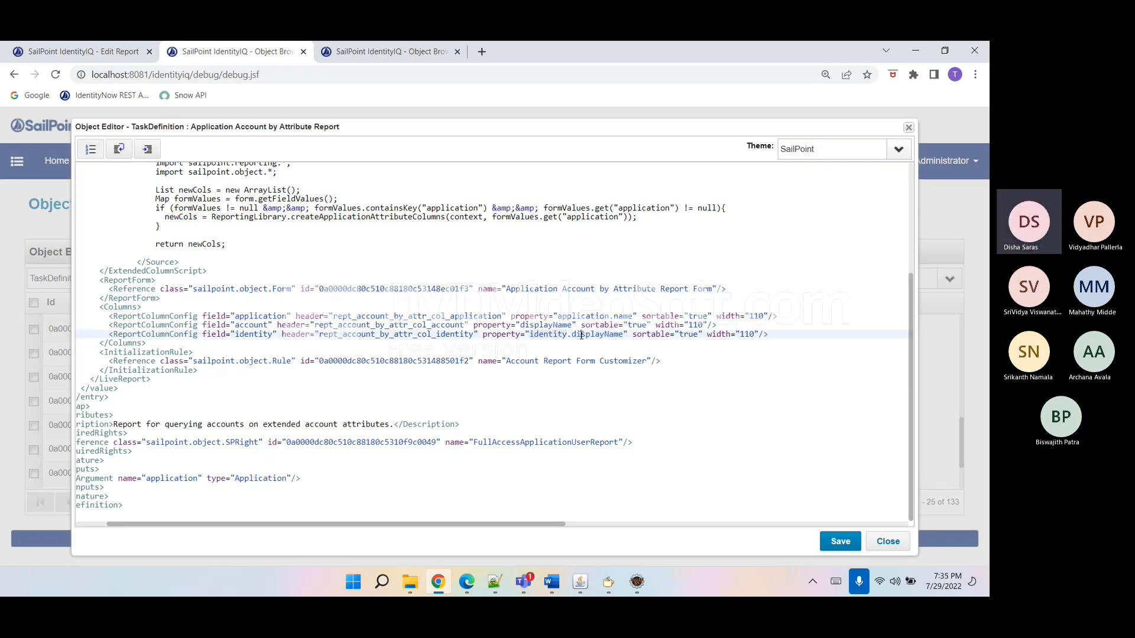
left_click(774, 334)
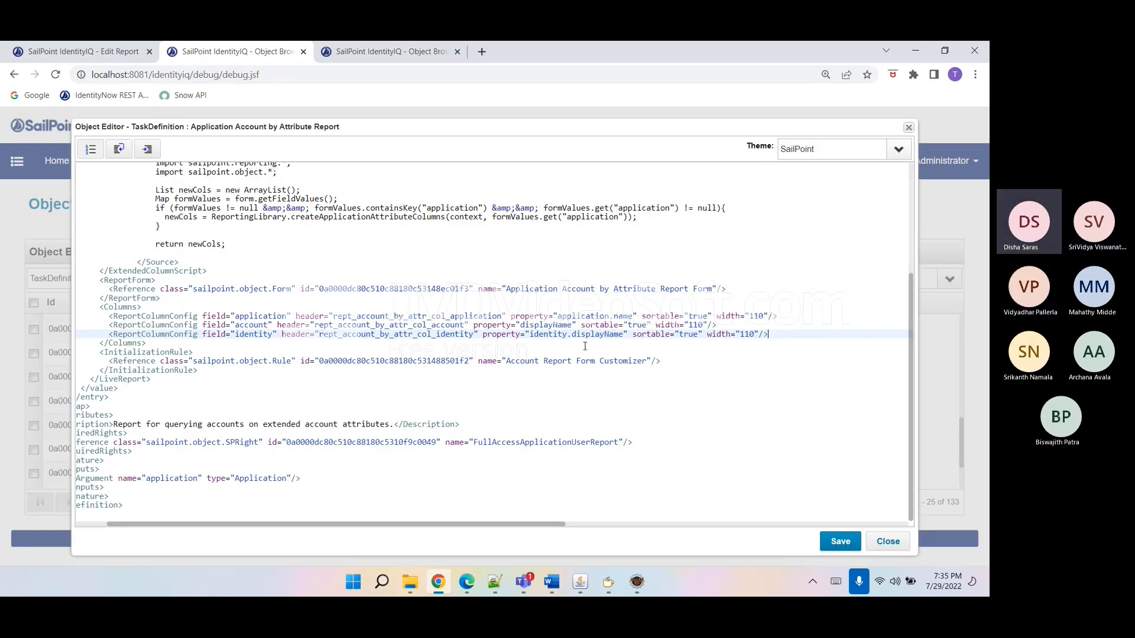
double_click(547, 334)
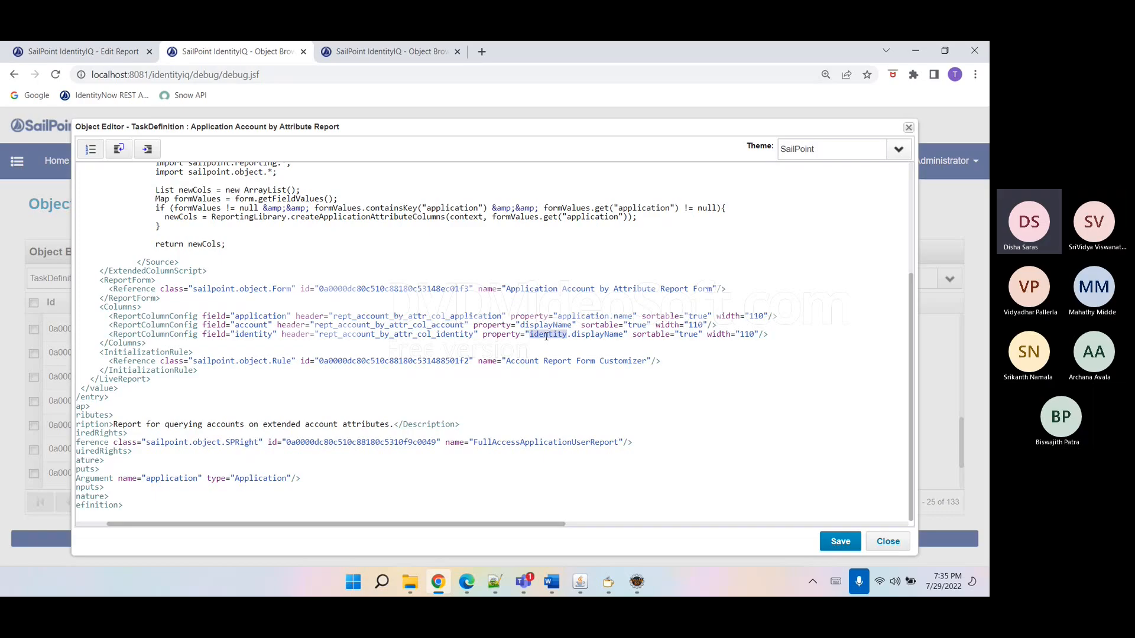
double_click(597, 334)
left_click(771, 333)
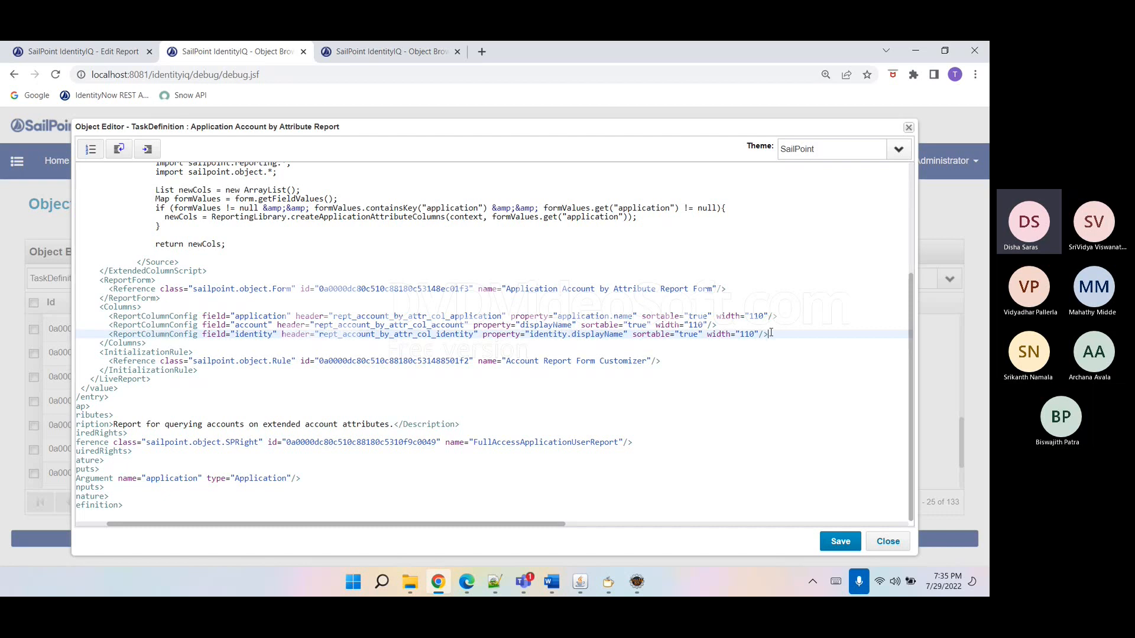
left_click(421, 52)
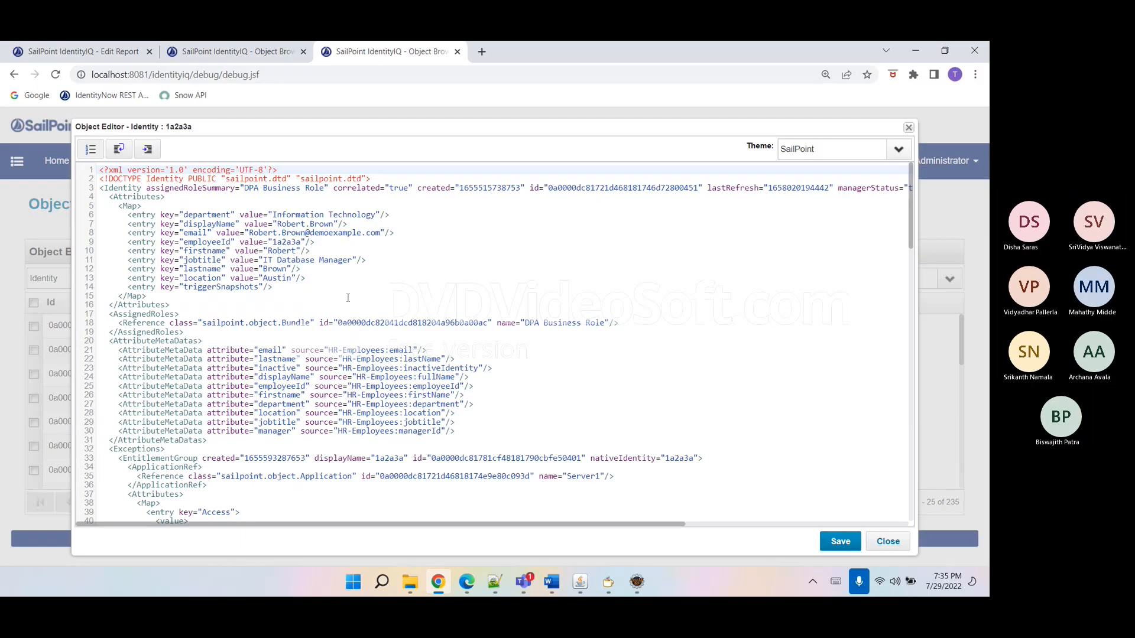
left_click(236, 52)
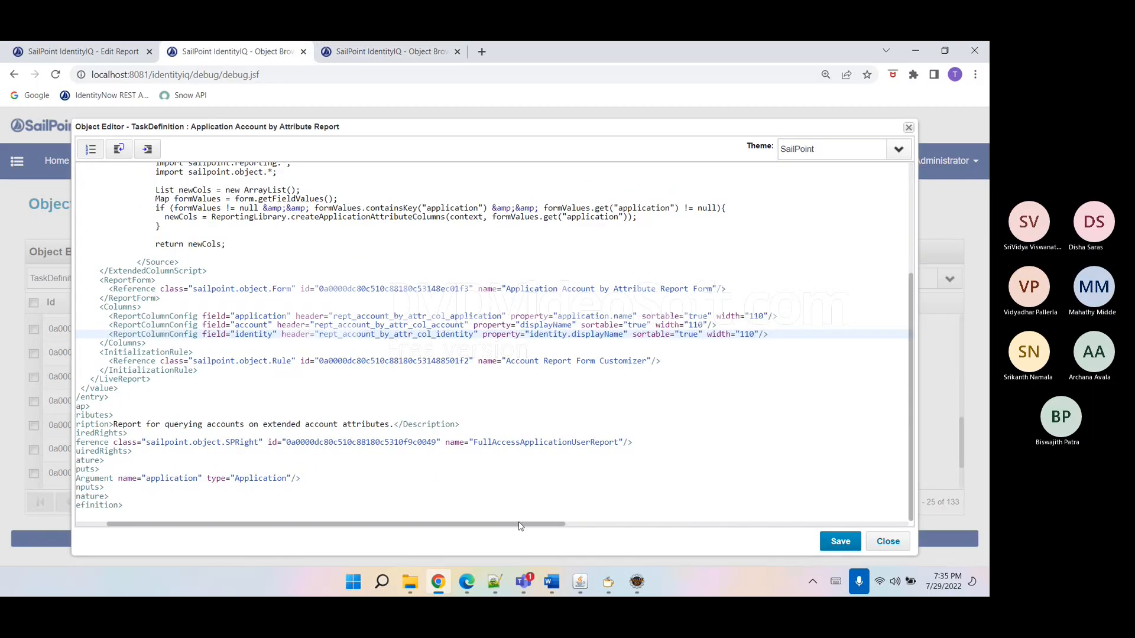
- Close this TaskDefinition and examine the CertificationLiveReportDataSource entry in the Account Group Membership Access Review Live Report TaskDefinition
left_click_drag(520, 525, 450, 530)
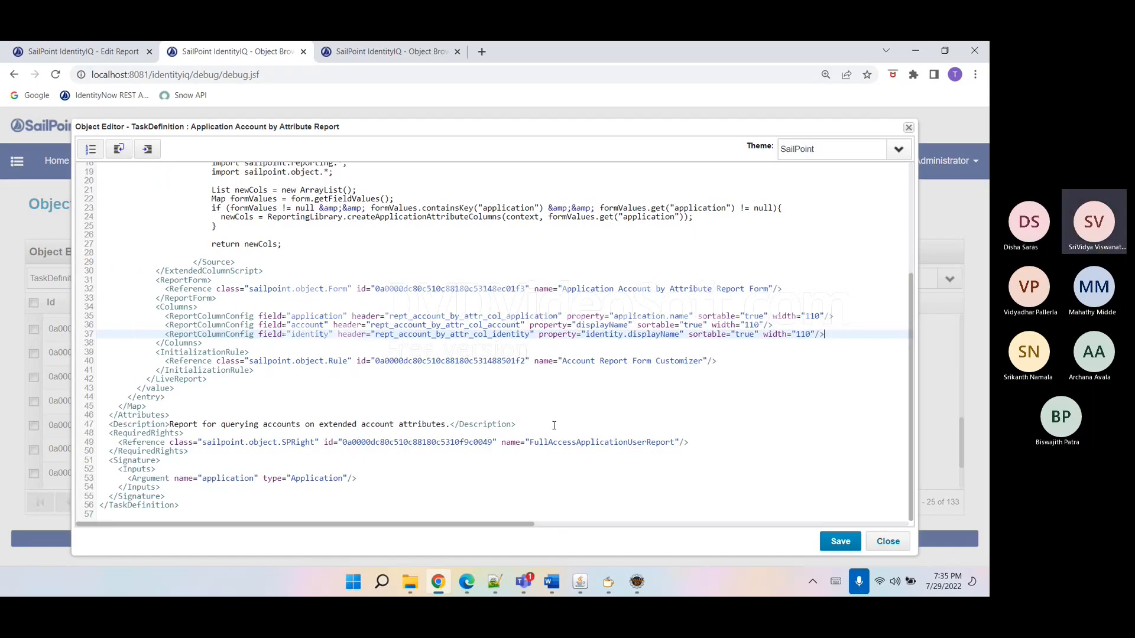
left_click(770, 466)
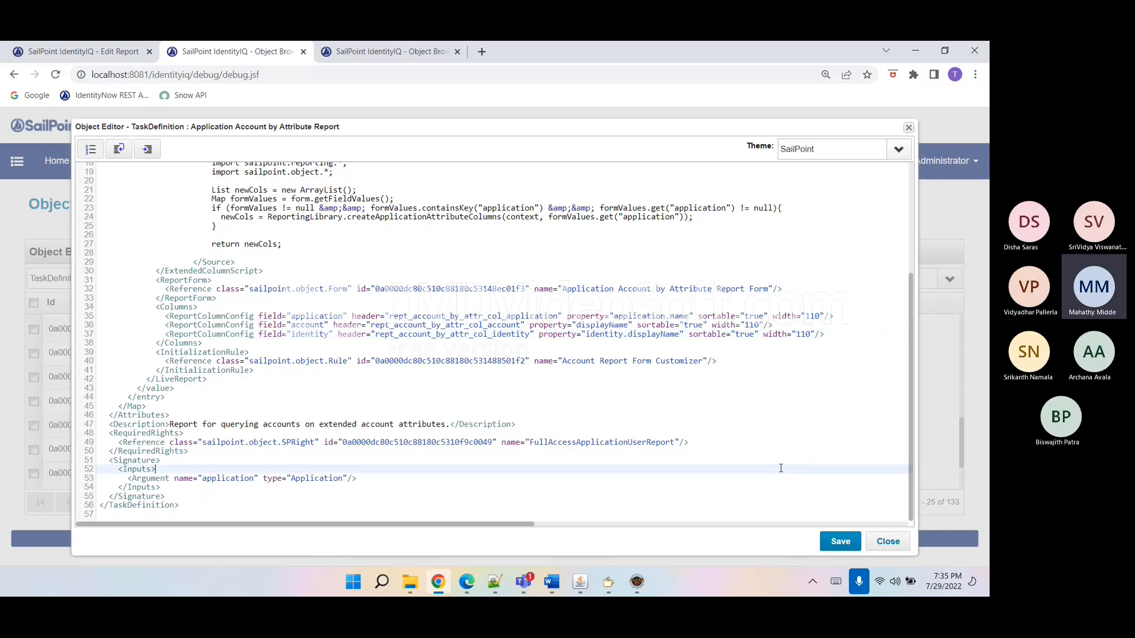
left_click(884, 543)
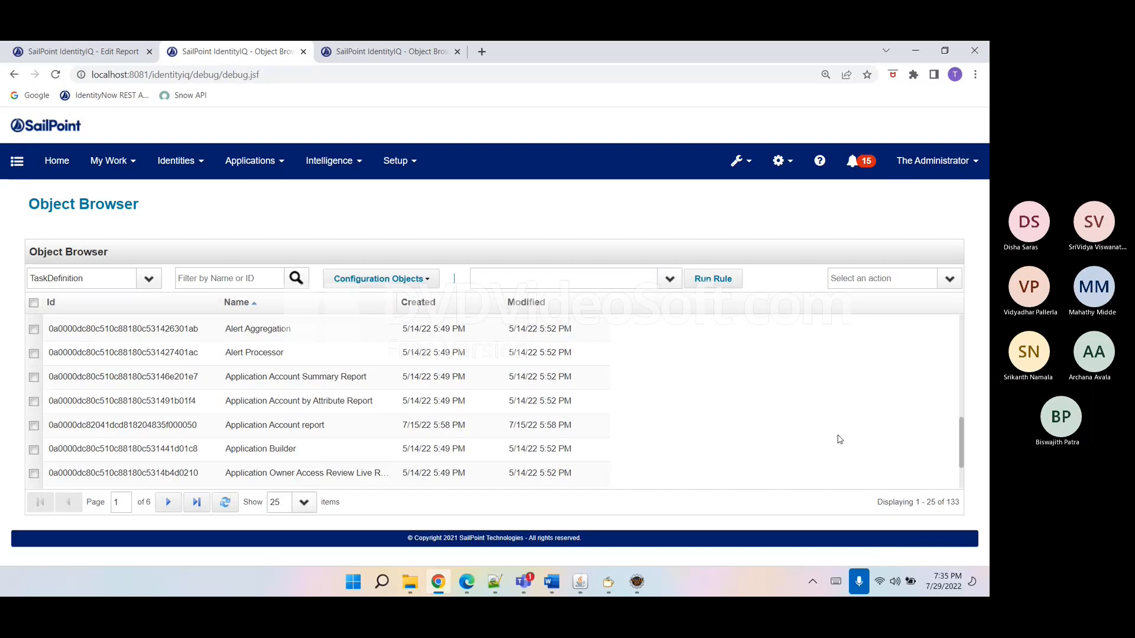
left_click_drag(961, 457, 962, 380)
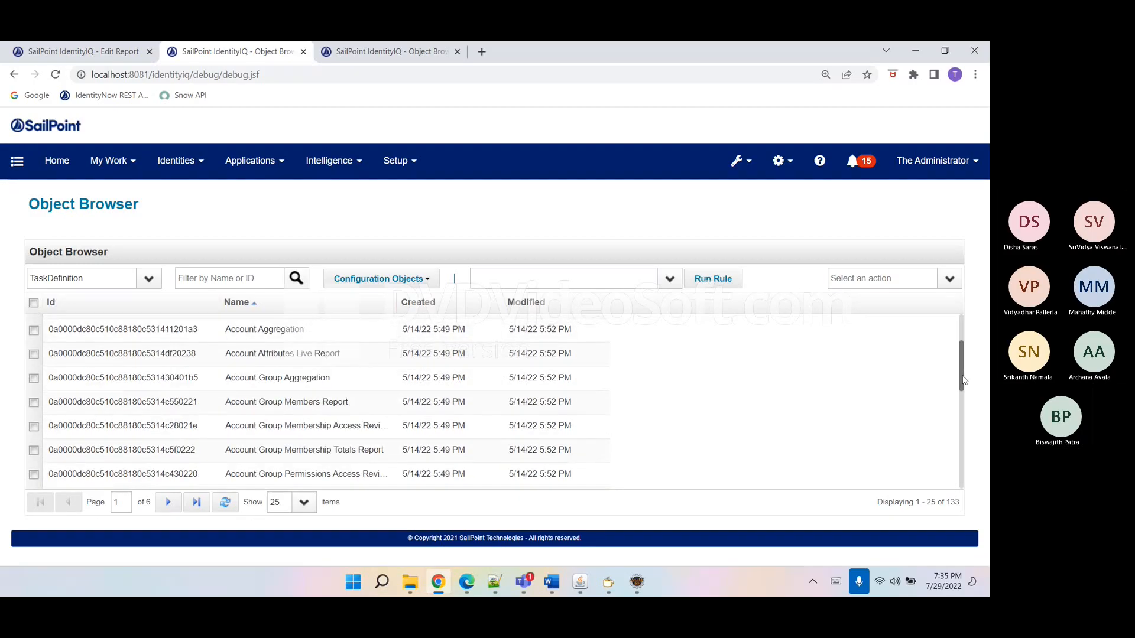
left_click(328, 423)
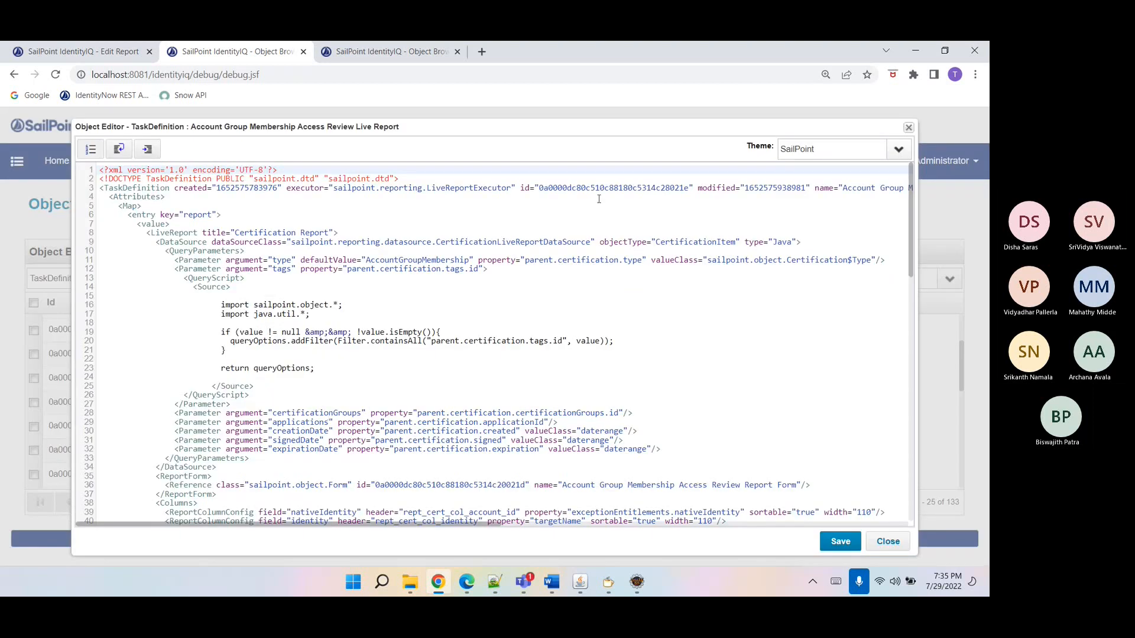
double_click(528, 243)
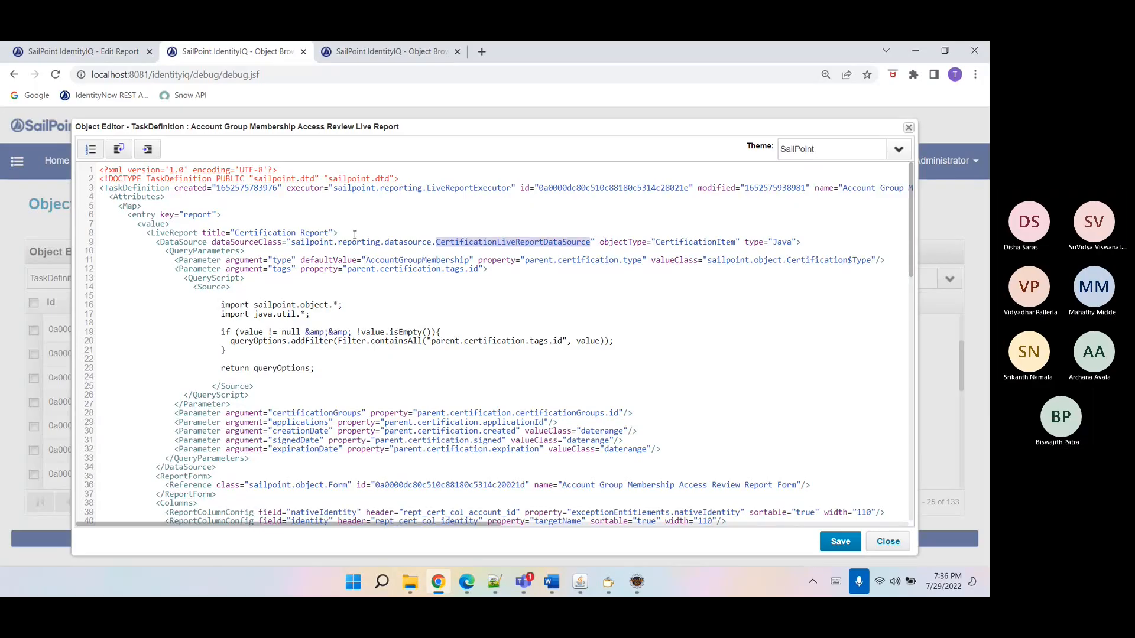
left_click(487, 360)
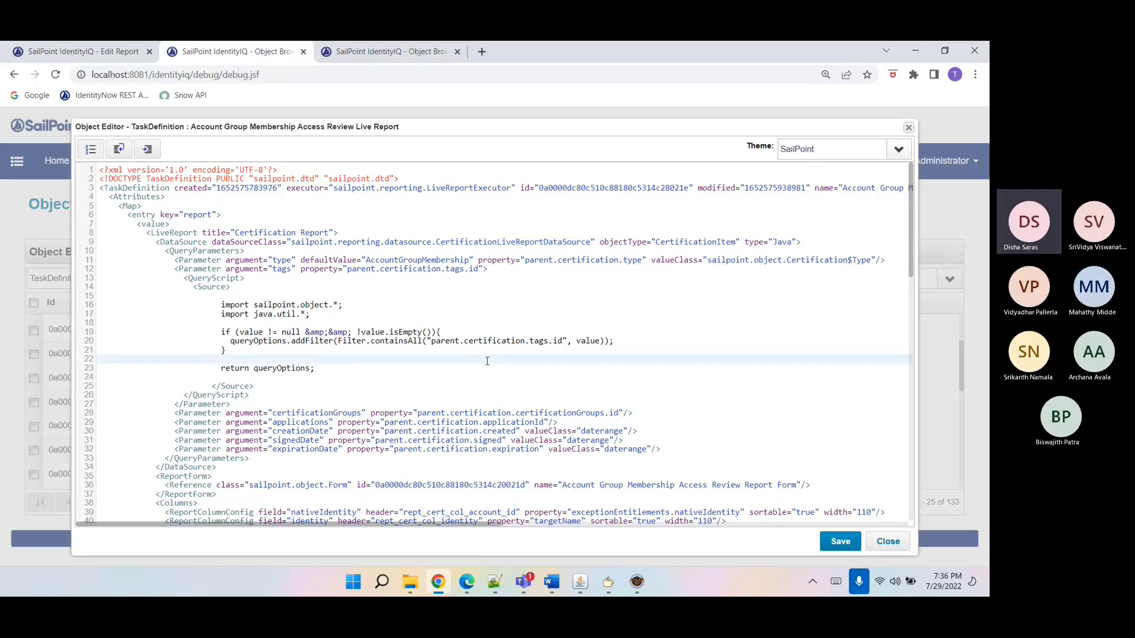
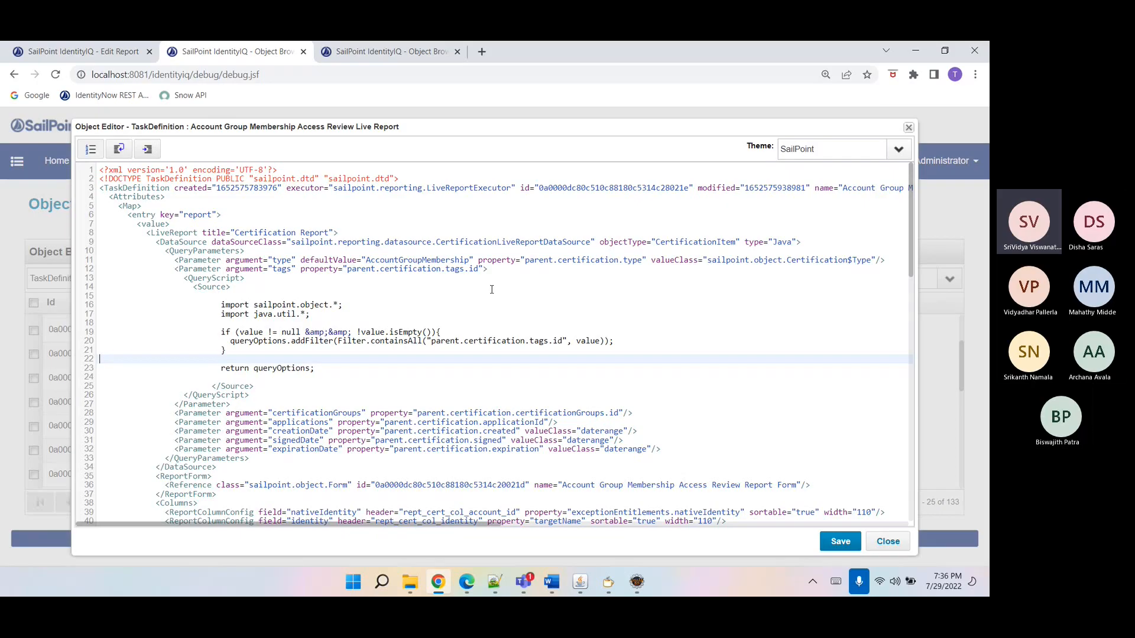
- Switch to Java Decompiler and open CertificationLiveReportDataSource.class from the sailpoint.reporting.datasource package of identityiq.jar
left_click(606, 585)
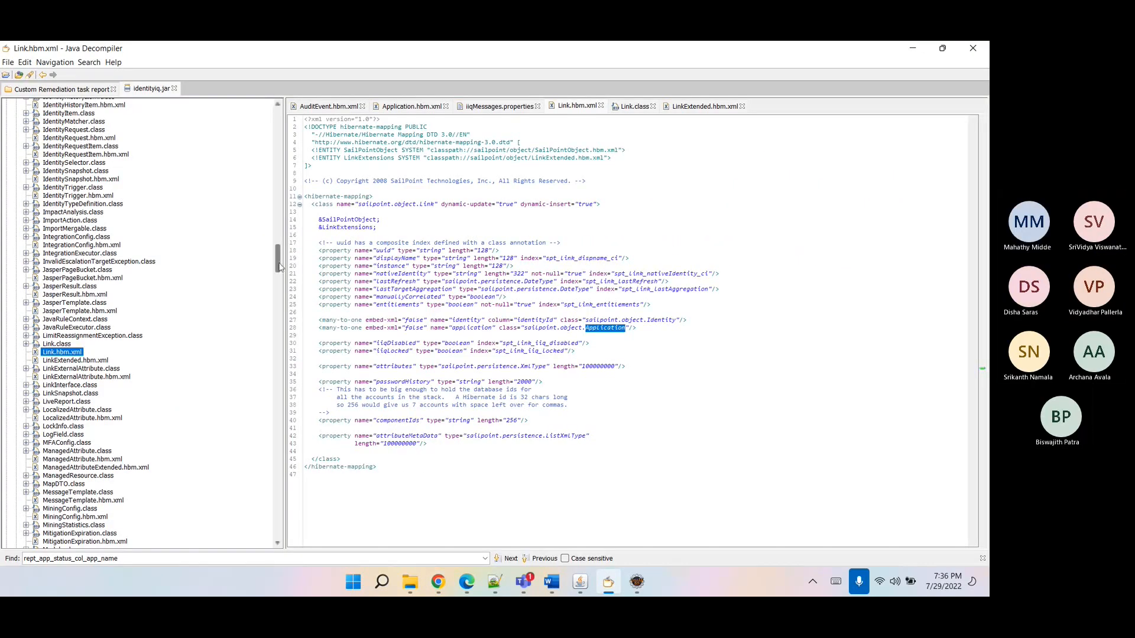
scroll(164, 311, "up", 20)
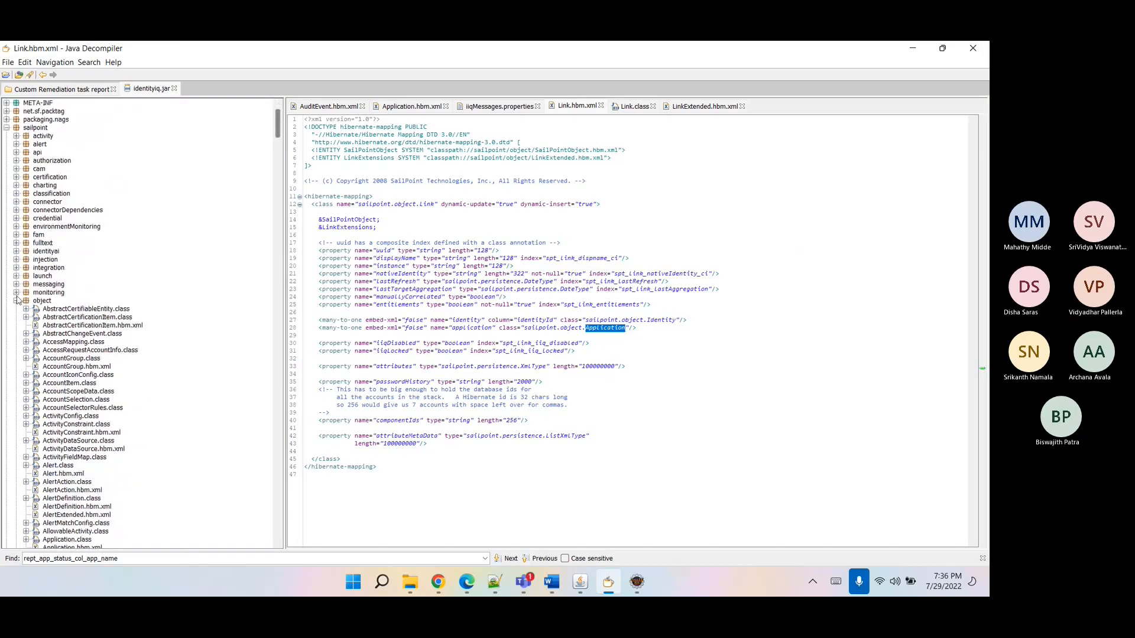
left_click(17, 301)
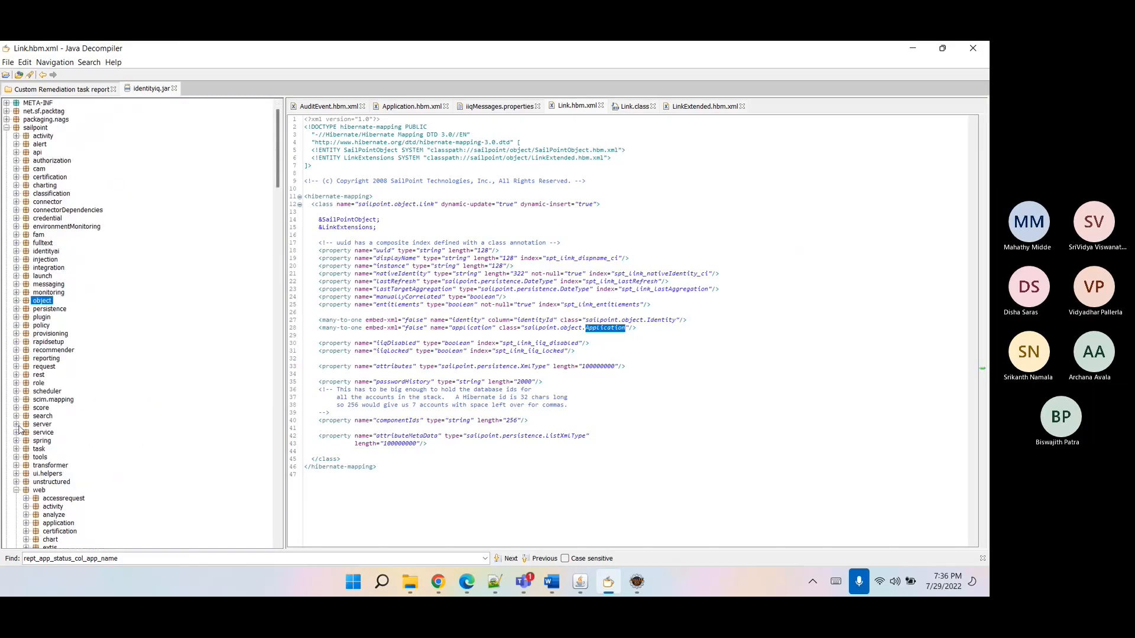
left_click(16, 490)
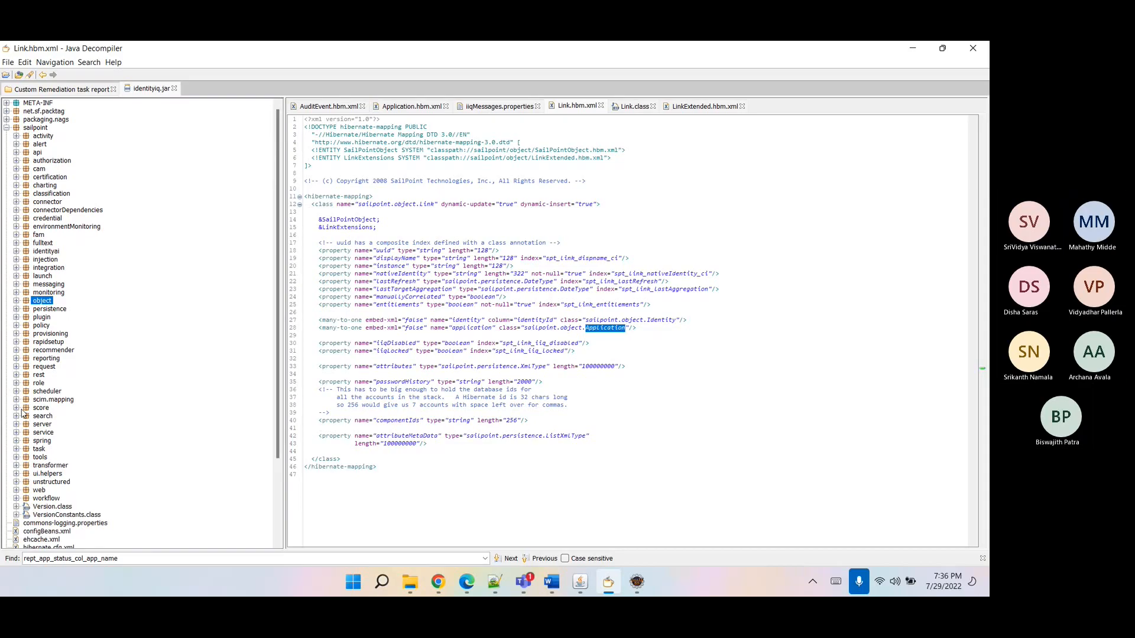
left_click(17, 359)
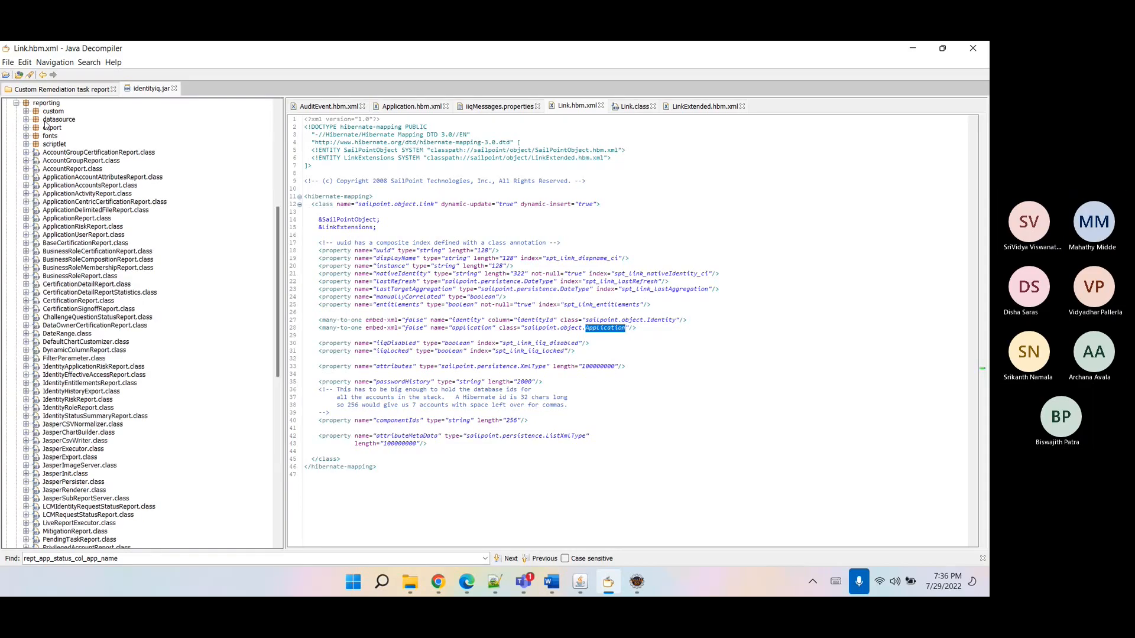
left_click(26, 119)
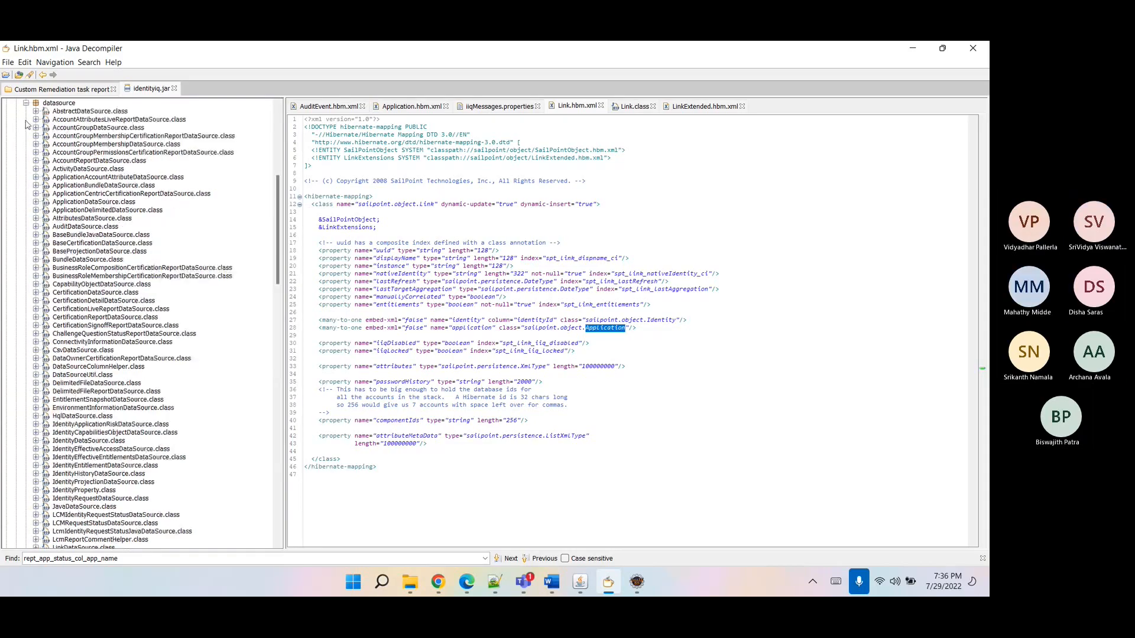
double_click(138, 310)
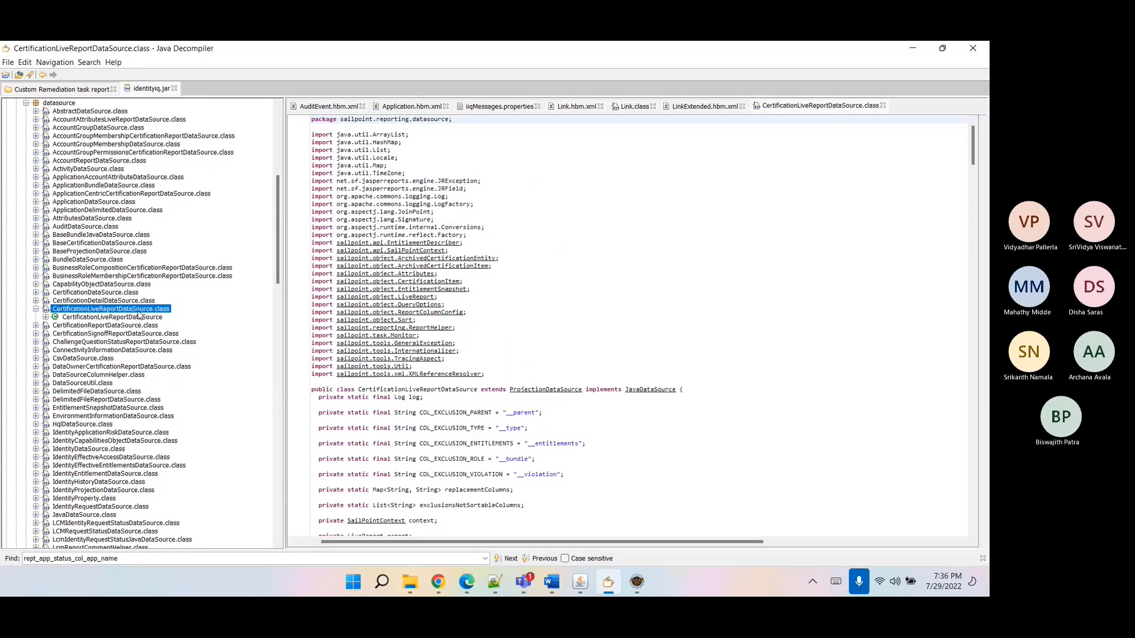
- Examine the decompiled CertificationLiveReportDataSource code, including its initialize, filterProperty, next and filterSortOrder methods
left_click(440, 583)
left_click(439, 584)
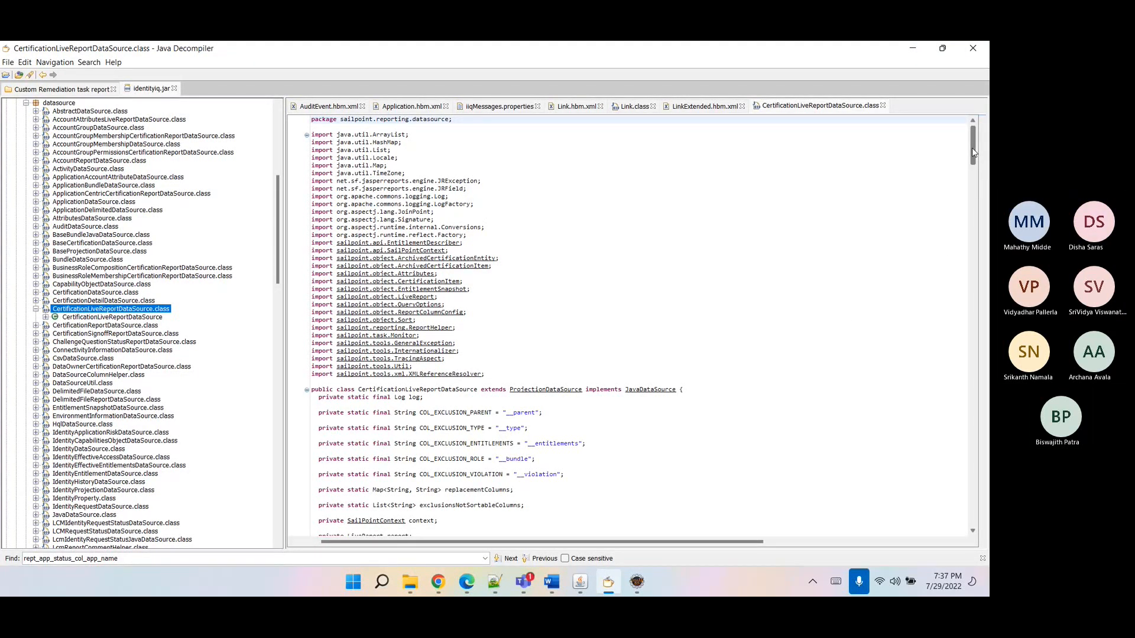
left_click_drag(972, 152, 961, 235)
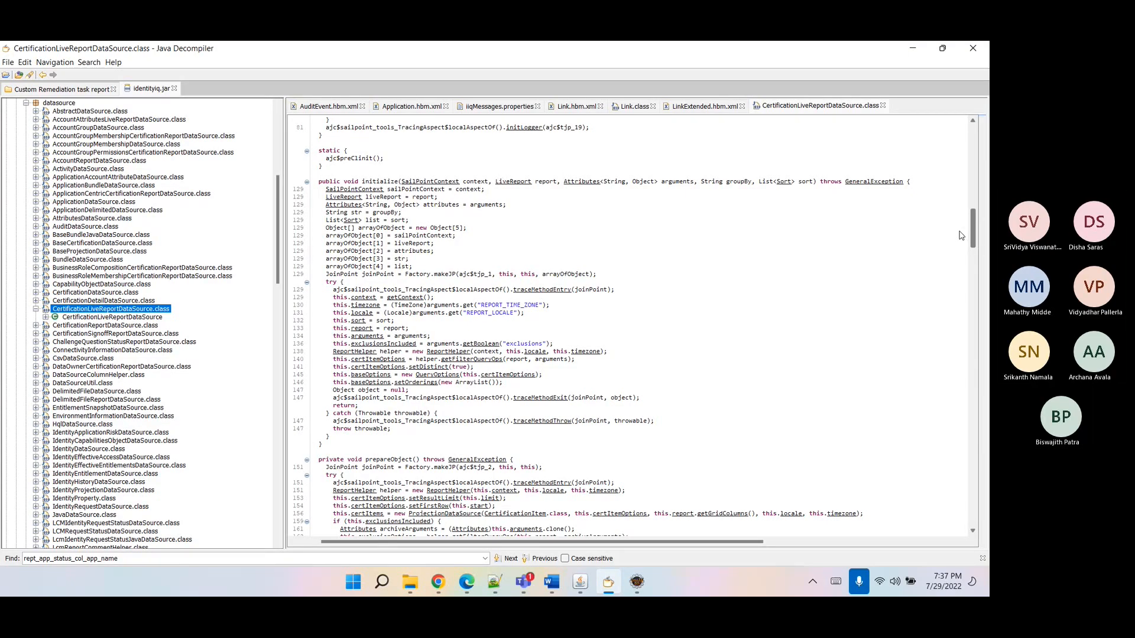
scroll(960, 235, "down", 12)
scroll(958, 262, "down", 14)
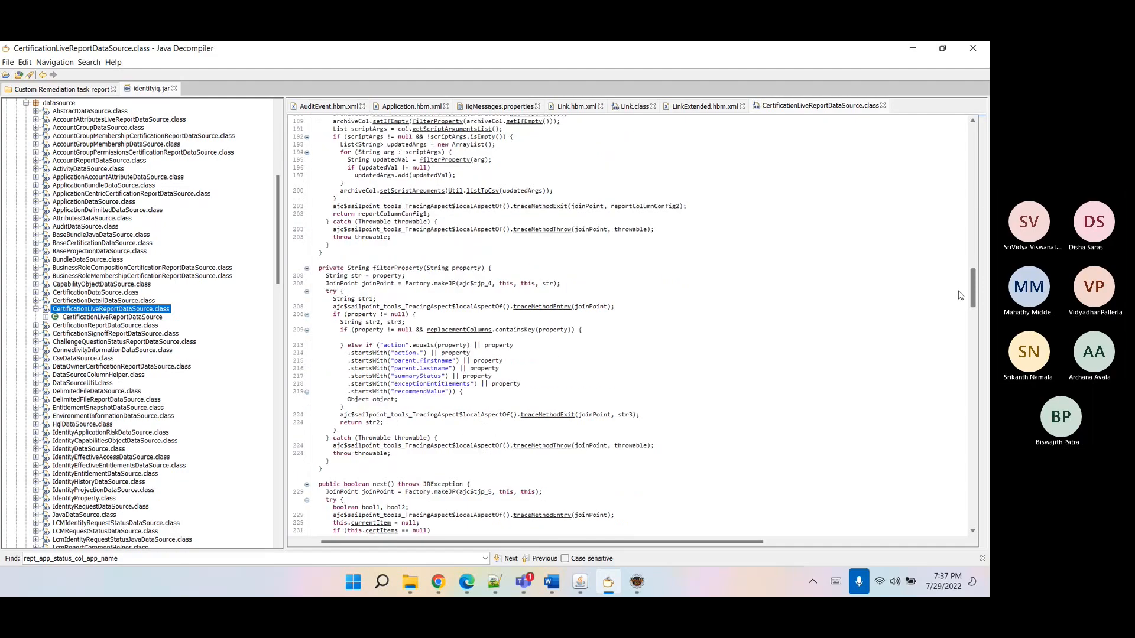
scroll(959, 301, "down", 6)
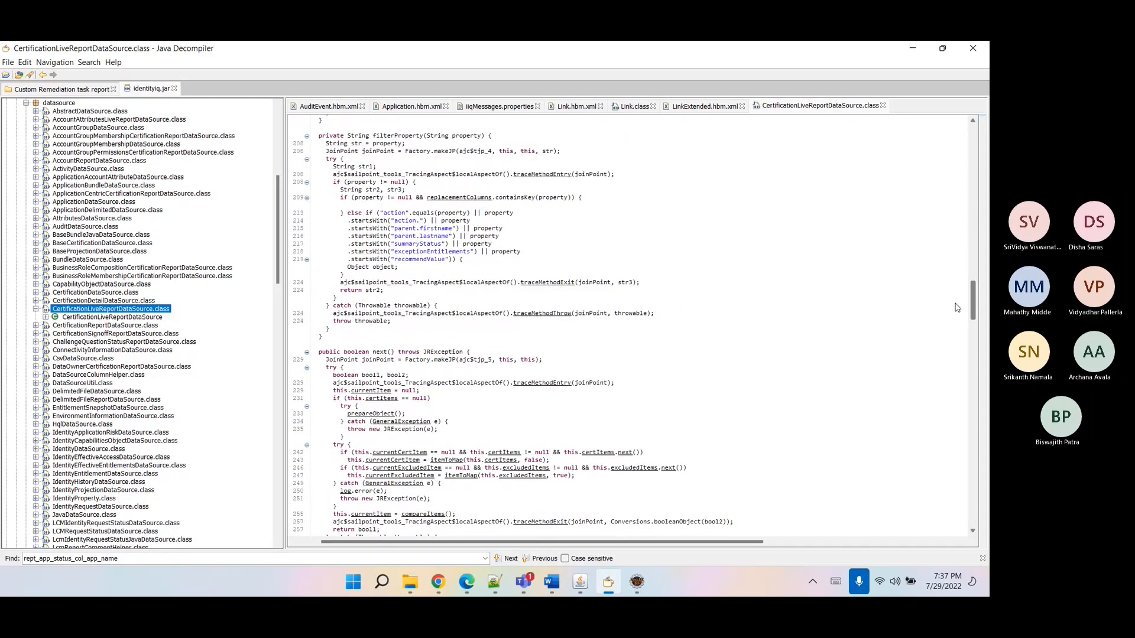
scroll(957, 307, "down", 14)
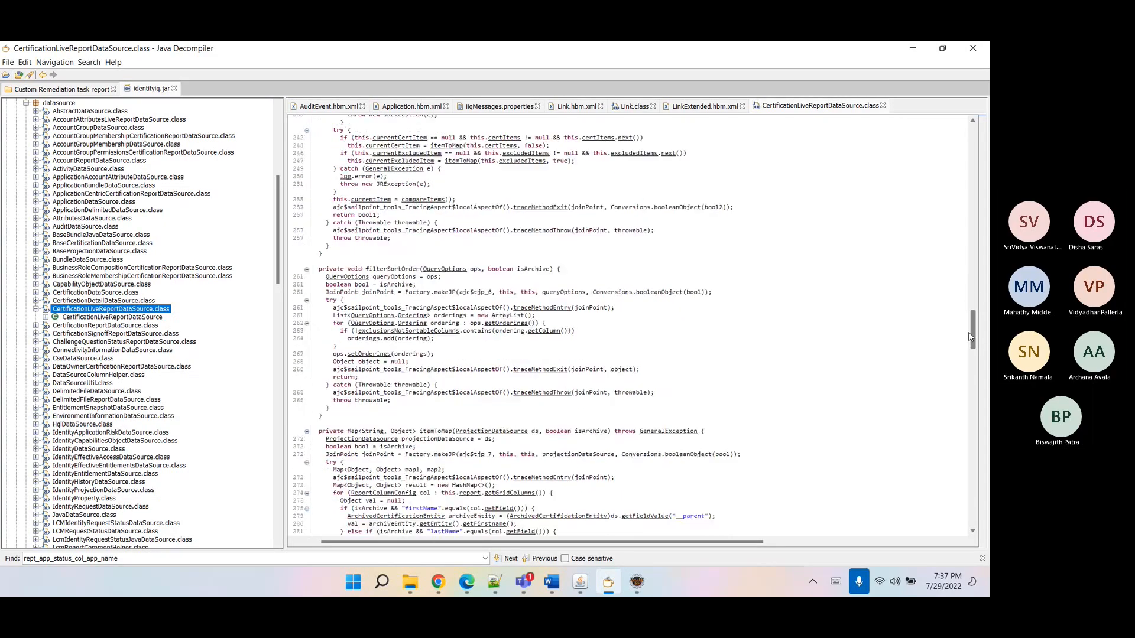
left_click_drag(969, 337, 975, 144)
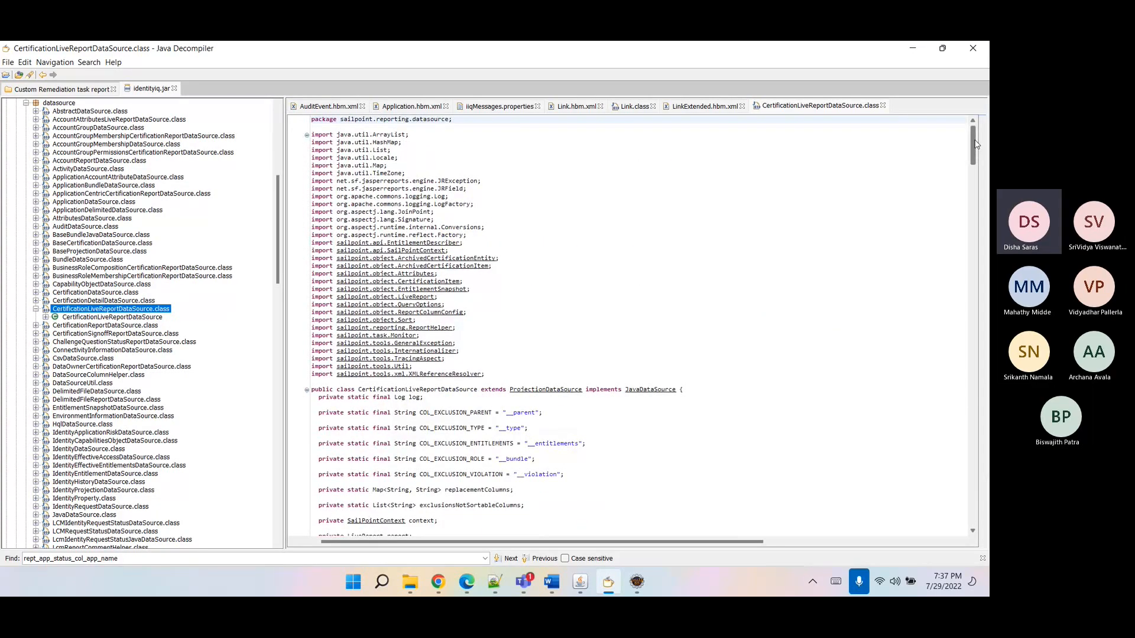
left_click(670, 405)
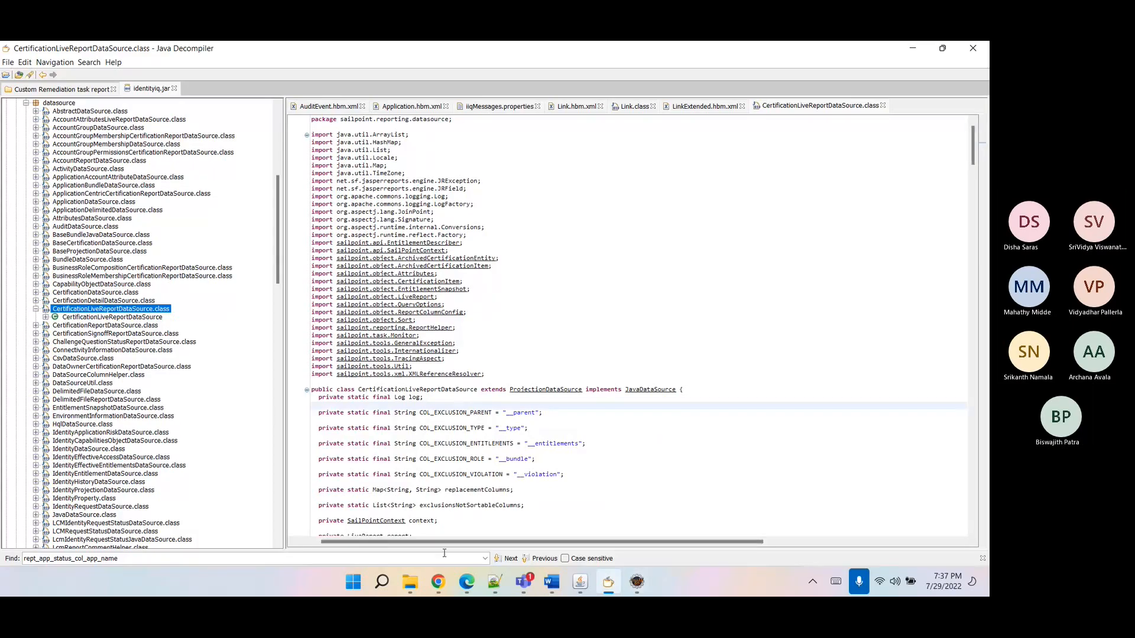
- Switch back to the Account Group Membership TaskDefinition in Chrome and examine its CertificationItem object type, query parameters, columns and input arguments
left_click(434, 582)
left_click(316, 297)
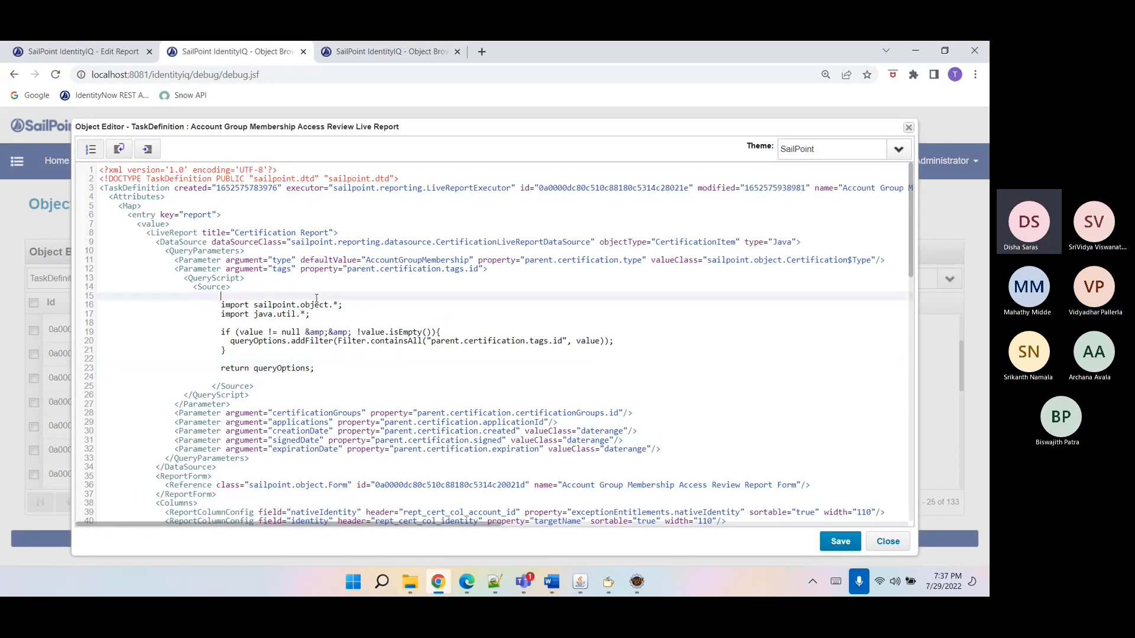
double_click(677, 242)
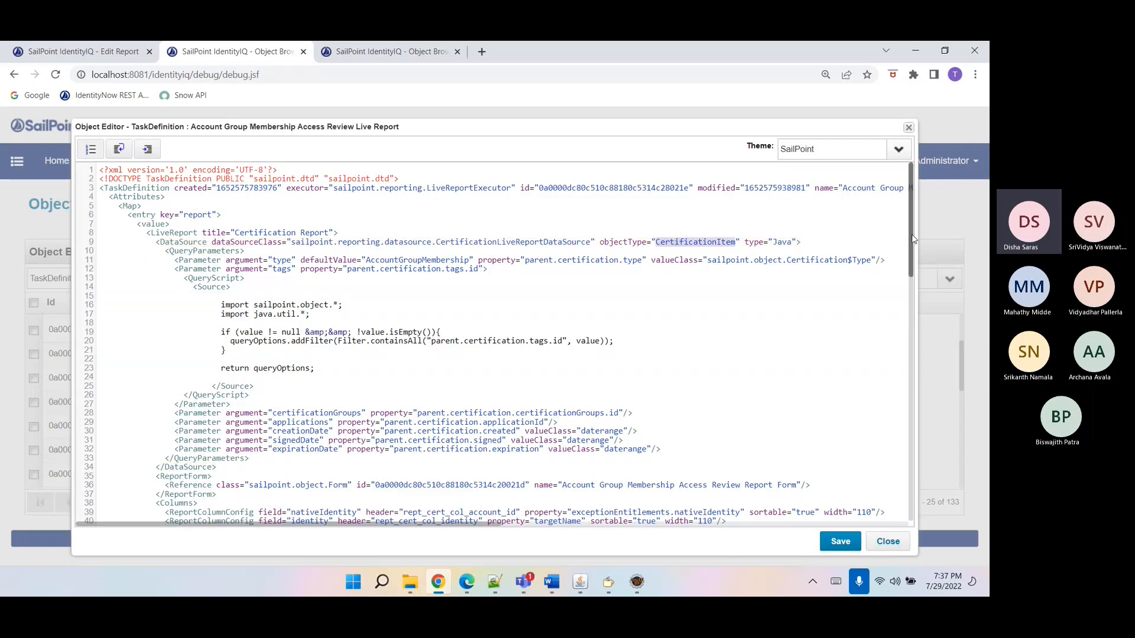
left_click_drag(911, 241, 907, 523)
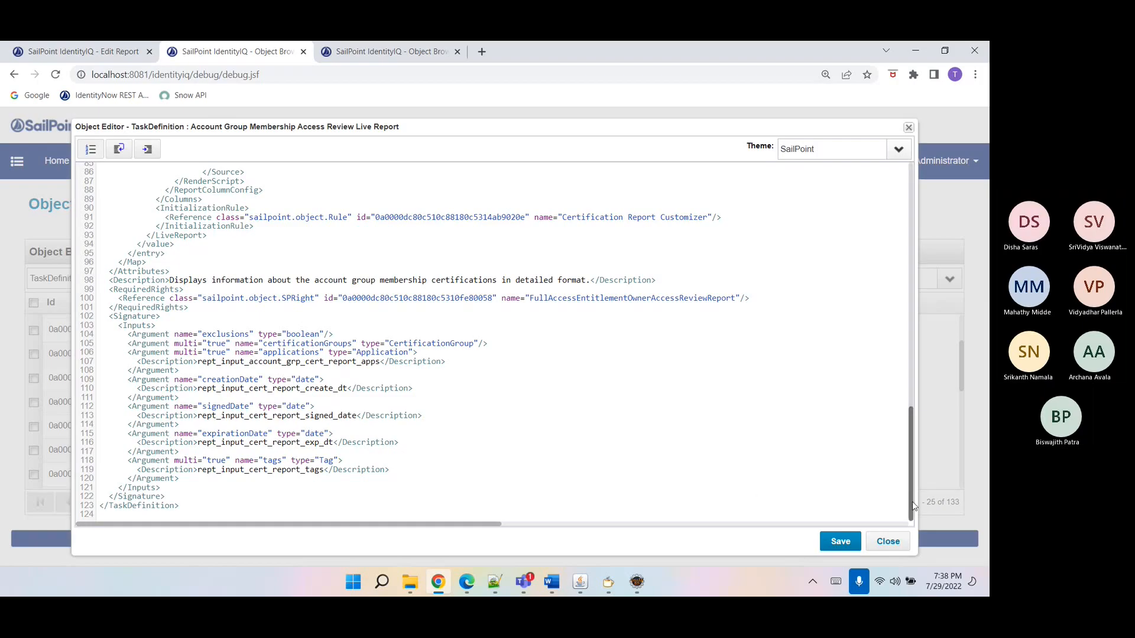
left_click_drag(911, 505, 907, 235)
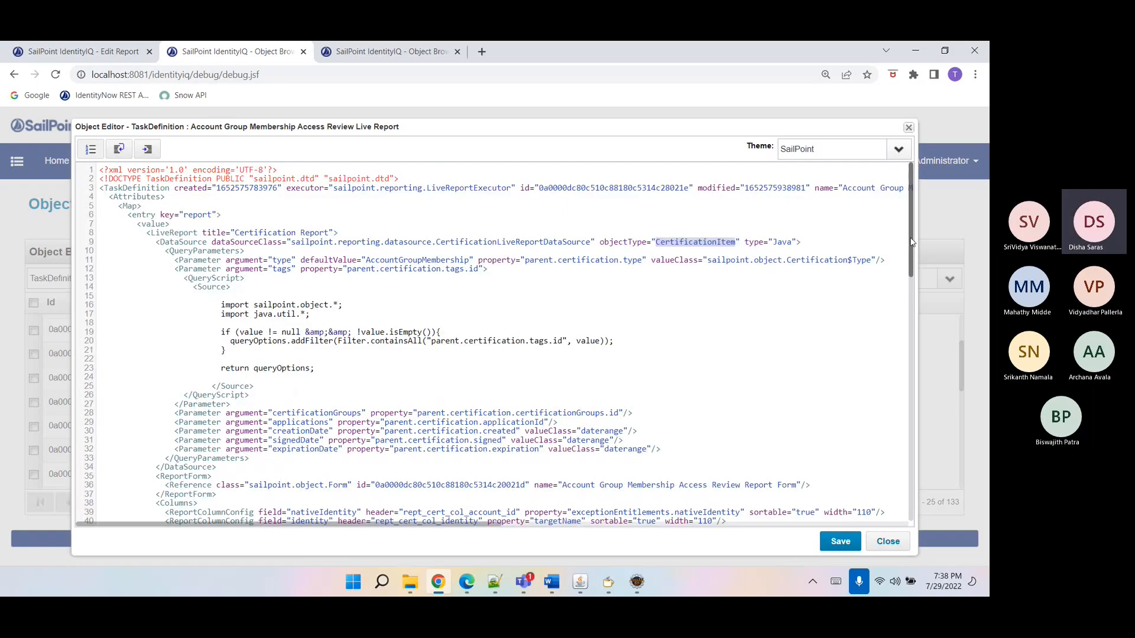
left_click_drag(910, 242, 910, 249)
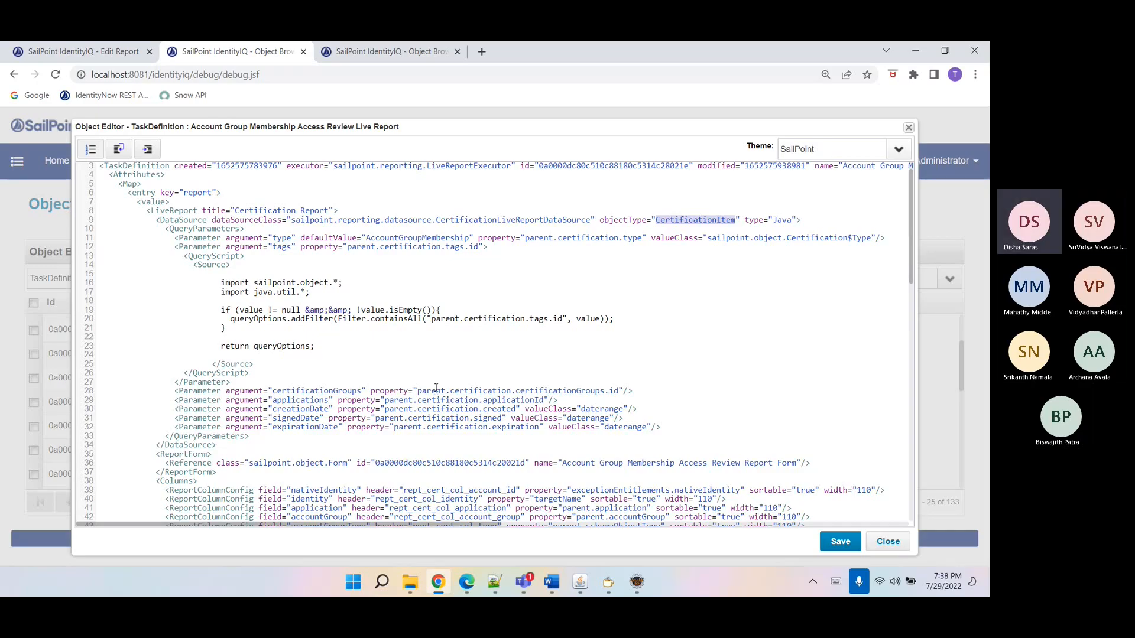
- Close the opened Identity object, open the Austin Advanced Certification from the Certifications list and copy its full title
left_click(481, 51)
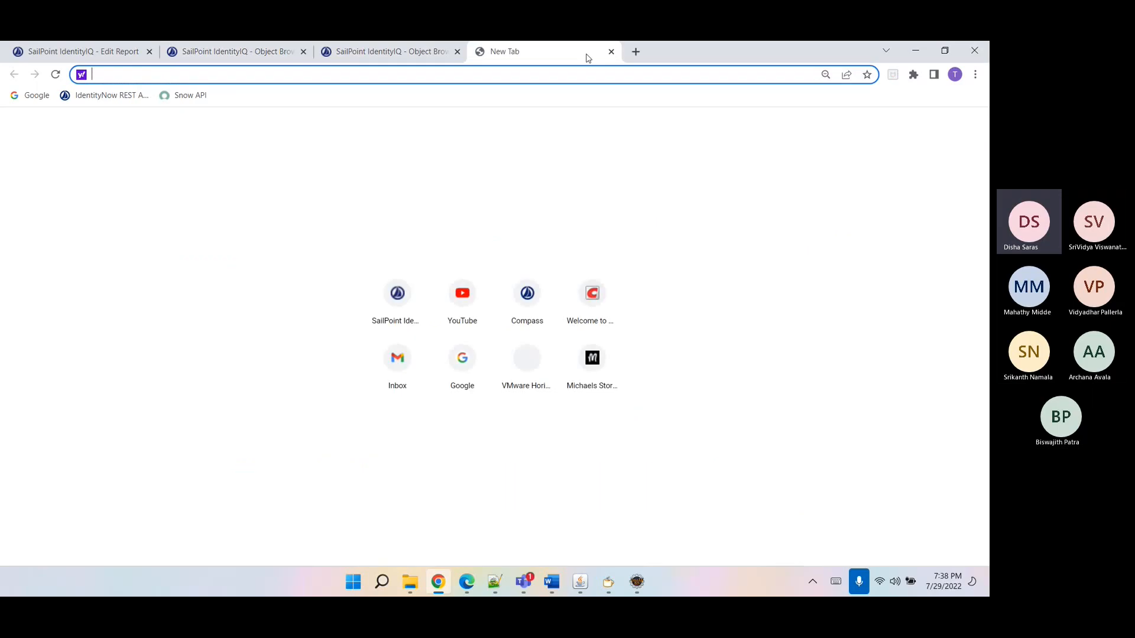
left_click(611, 51)
left_click(401, 53)
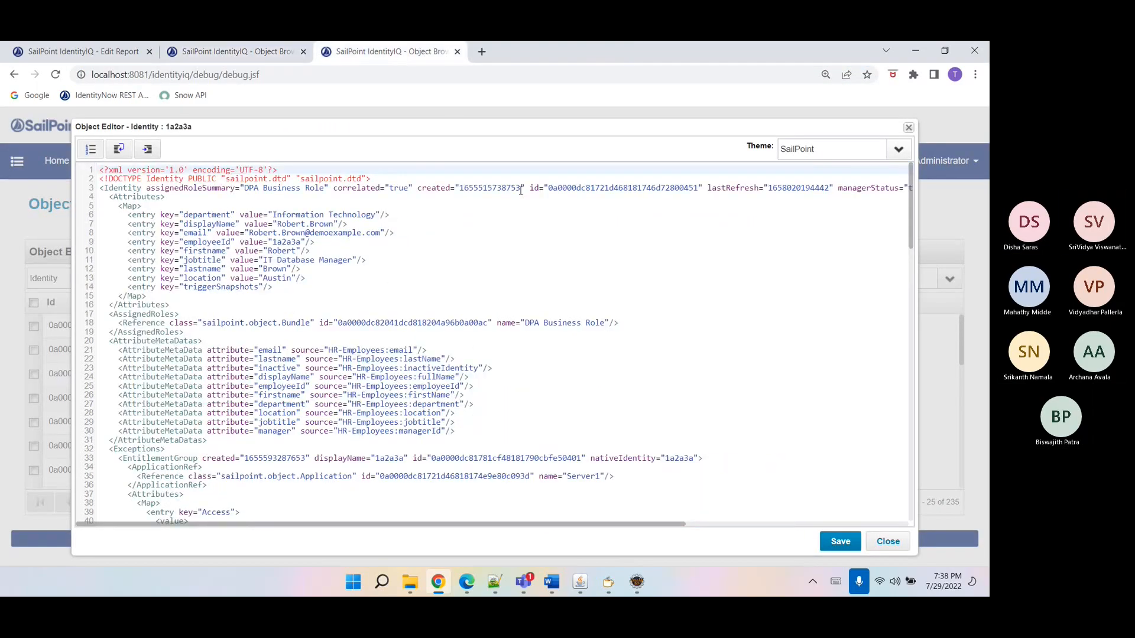
left_click(886, 539)
left_click(400, 172)
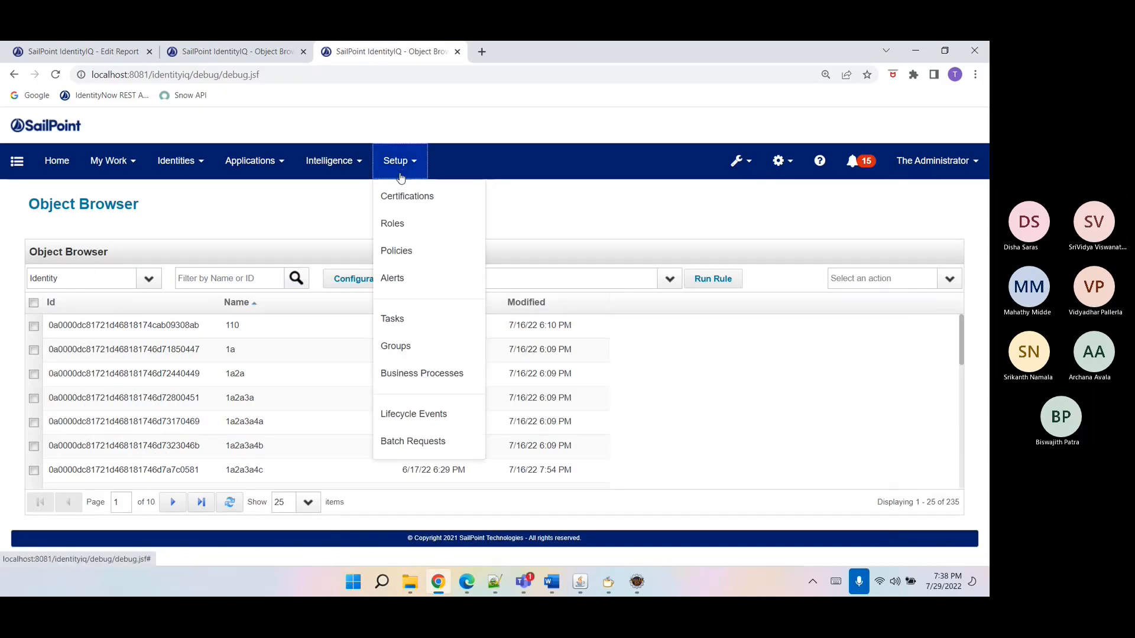
left_click(401, 196)
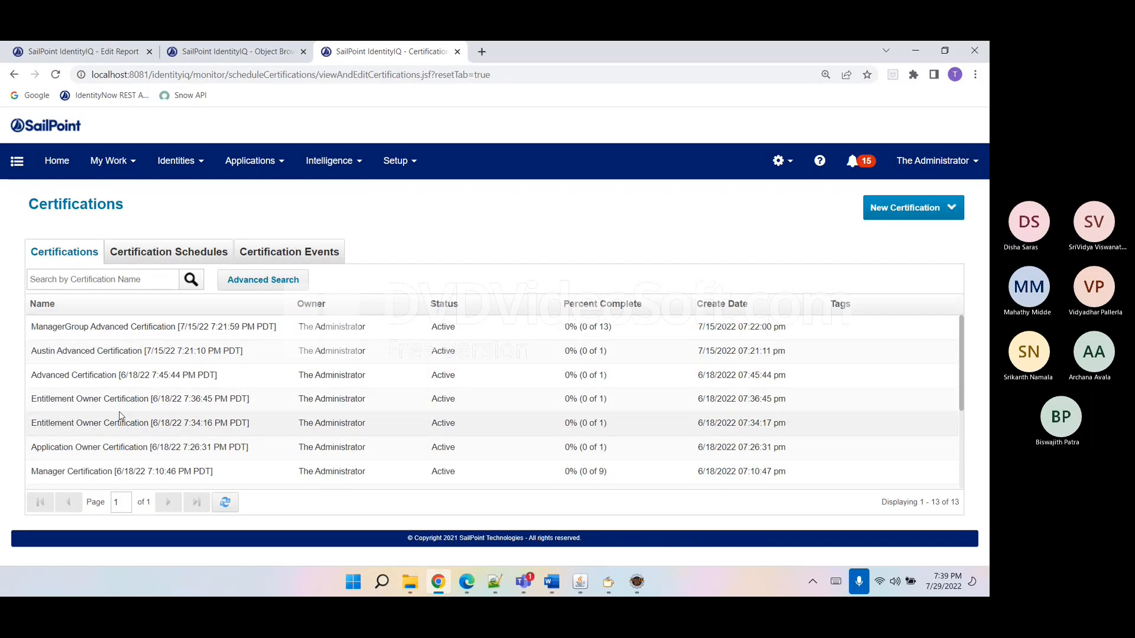
left_click(126, 353)
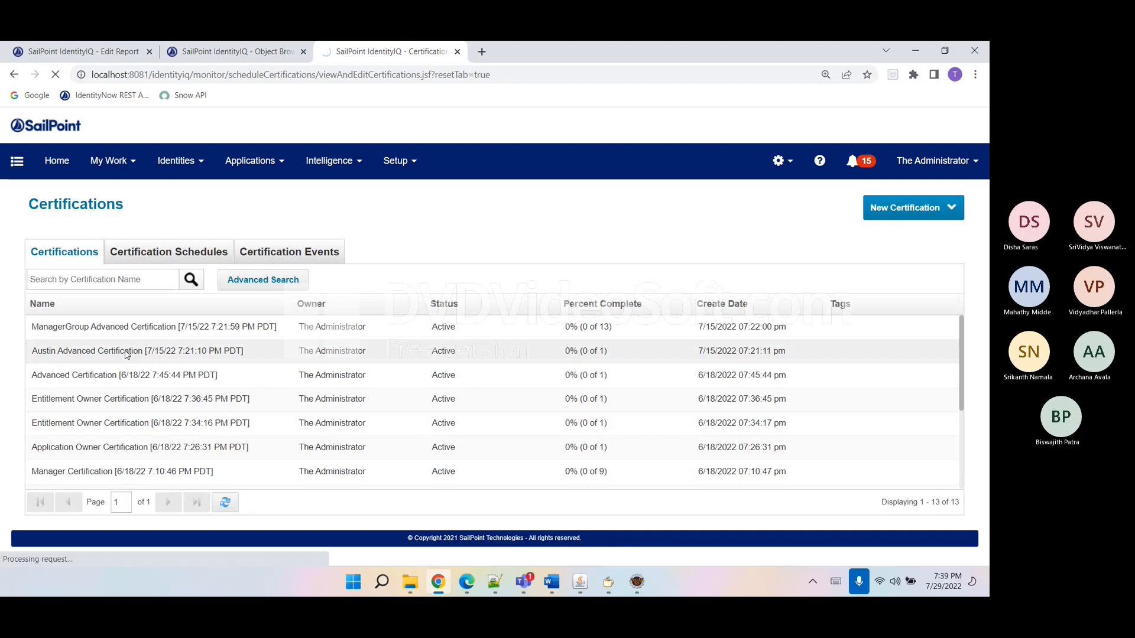
triple_click(122, 208)
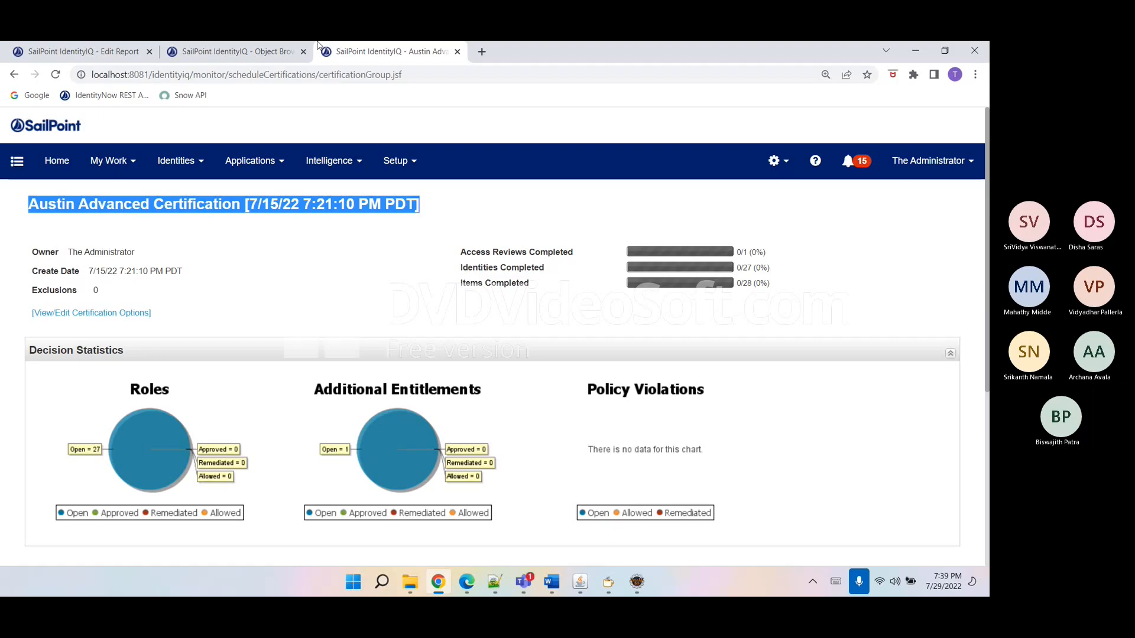
- Duplicate the Austin Advanced Certification browser tab and load the IdentityIQ debug page in the copy
right_click(332, 51)
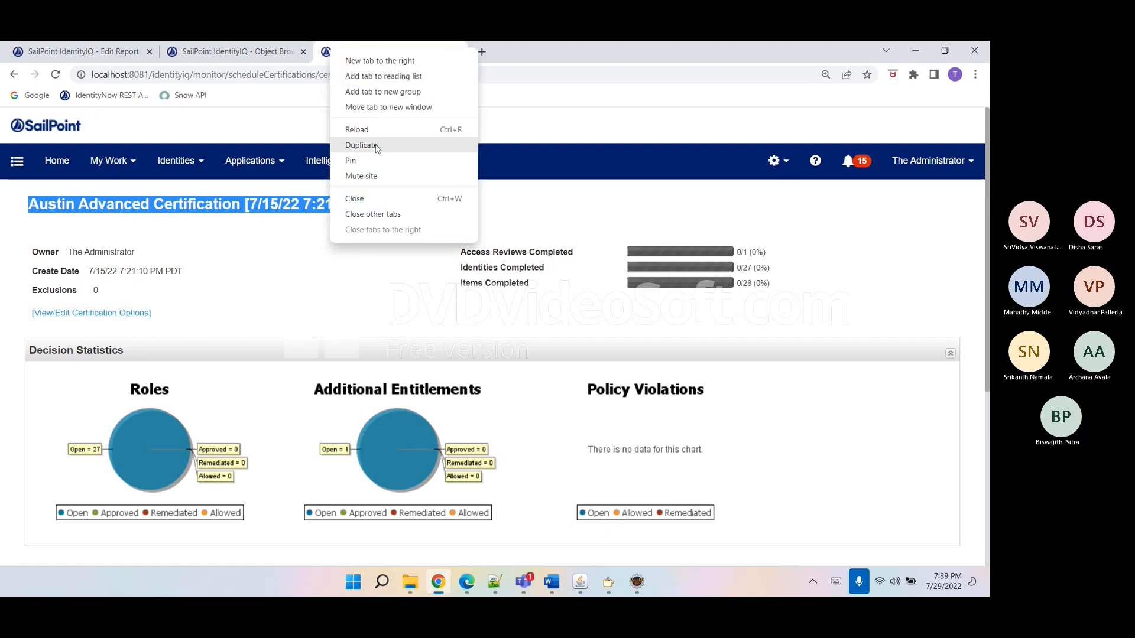
left_click(362, 145)
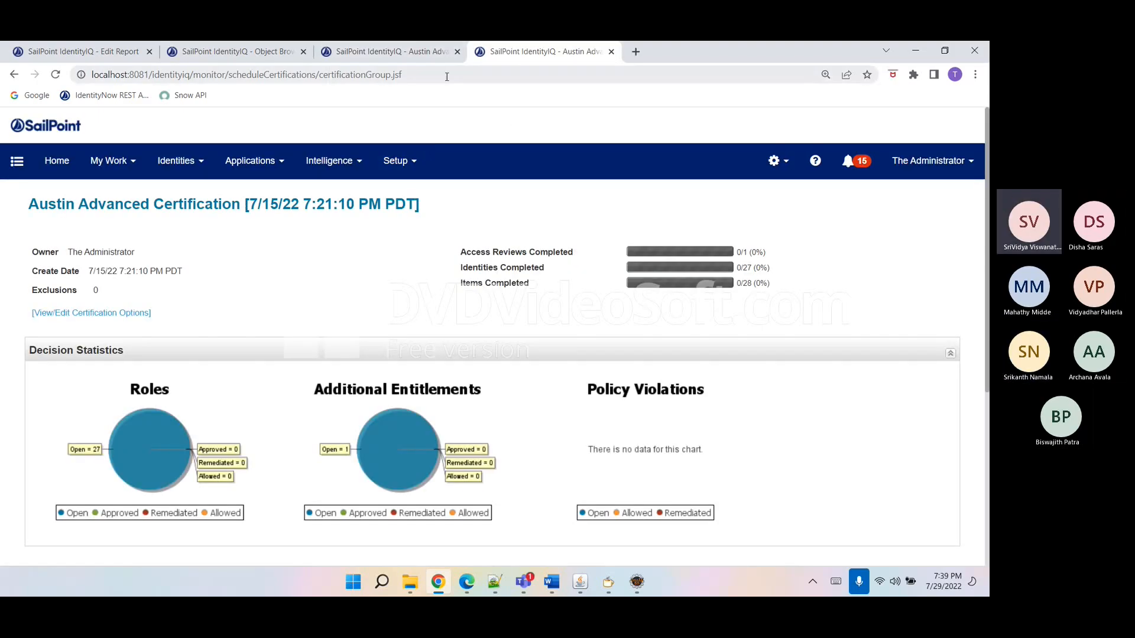
left_click_drag(447, 77, 192, 75)
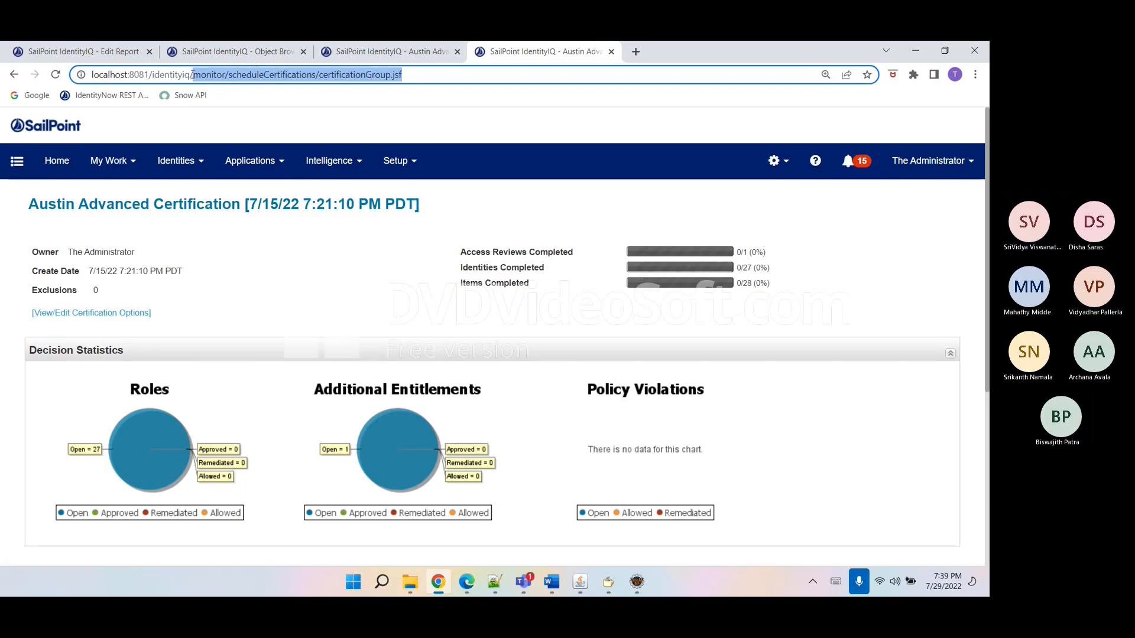
type("debug")
key("Return")
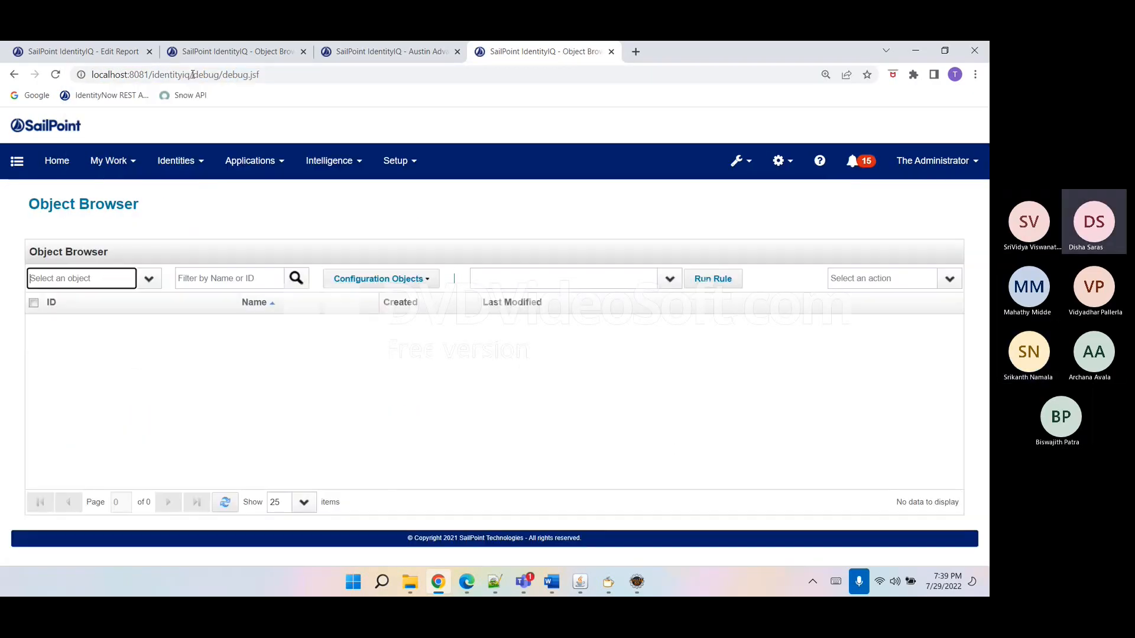
- Filter the CertificationGroup objects by the copied Austin Advanced Certification title and open the matching object
type("cer")
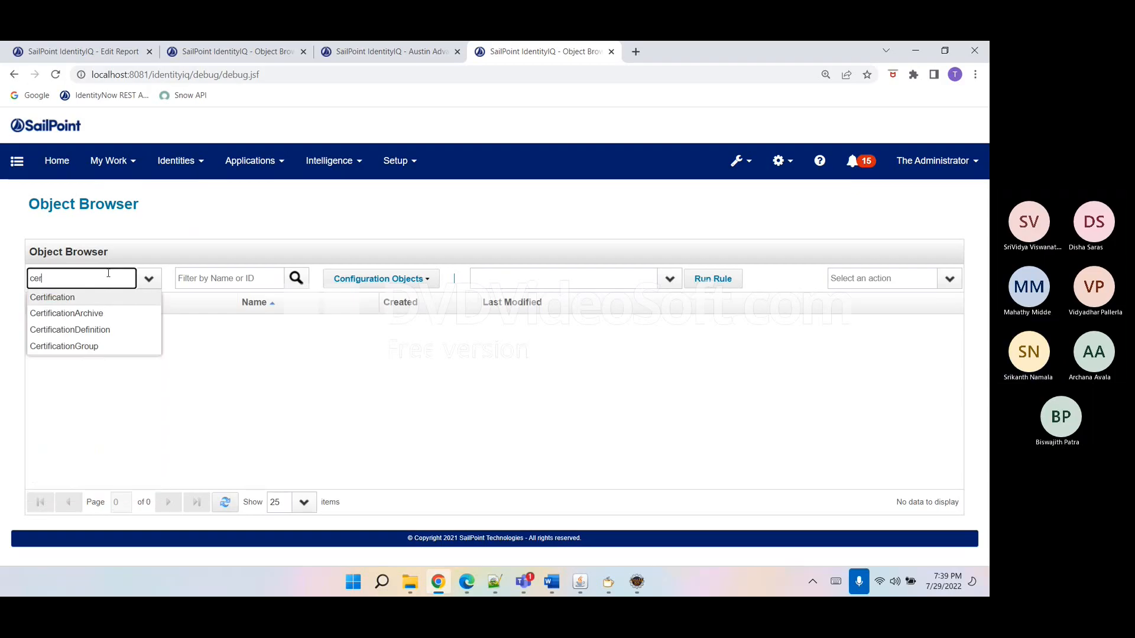
left_click(89, 346)
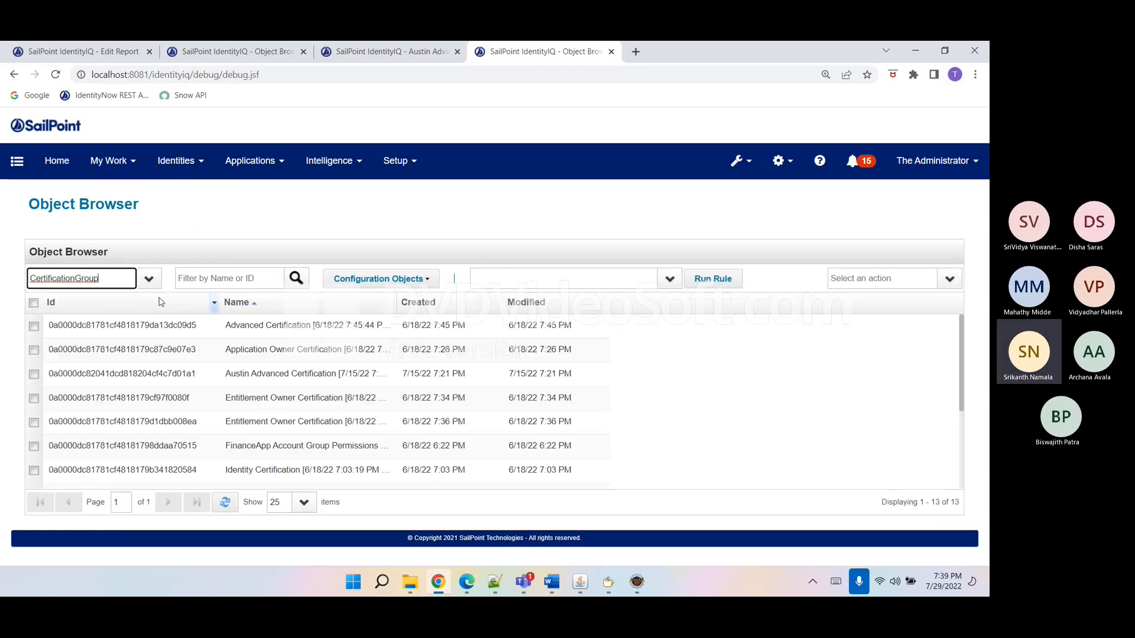
left_click(189, 281)
key("ctrl+v")
key("Return")
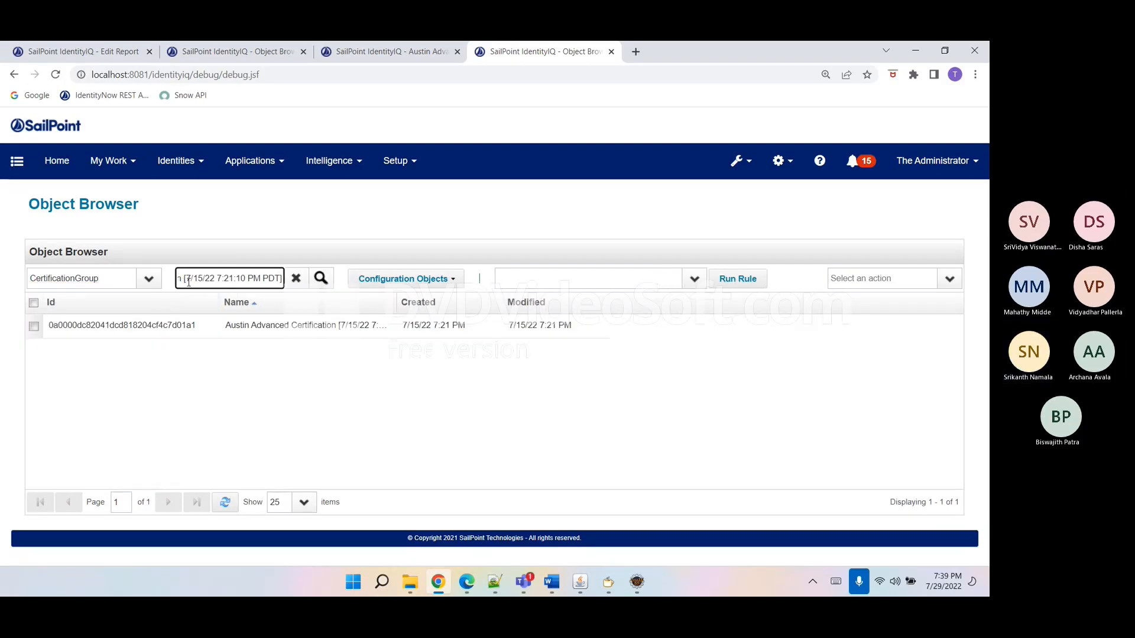
left_click(272, 333)
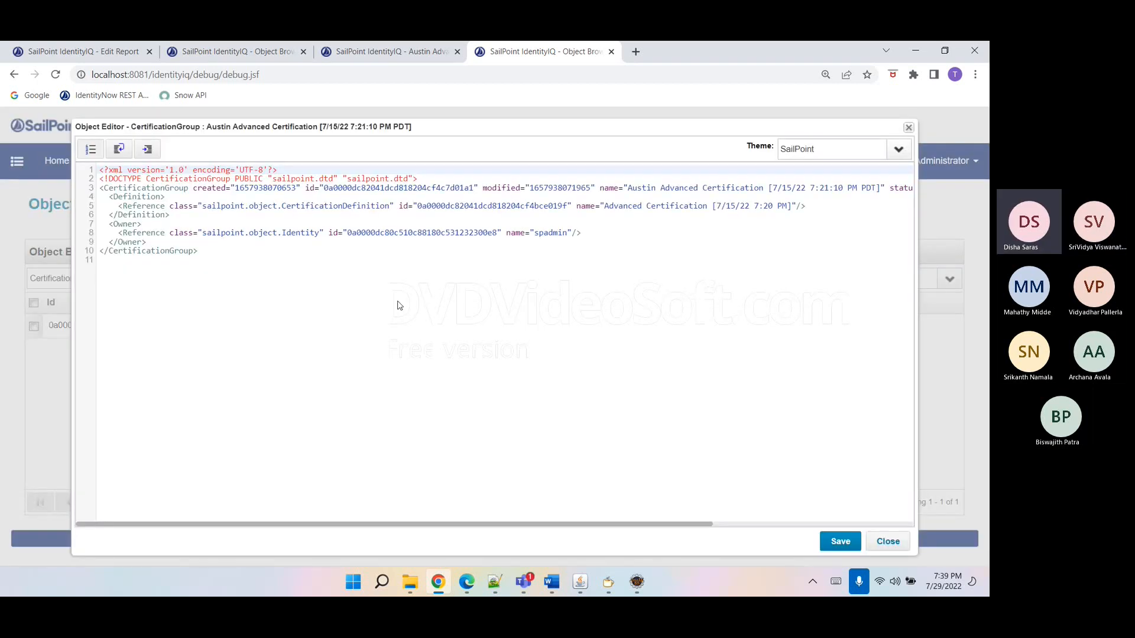
- Compare the tags parameter's parent reference in the Account Group Membership TaskDefinition with the Austin Advanced Certification's Access Reviews
left_click(269, 57)
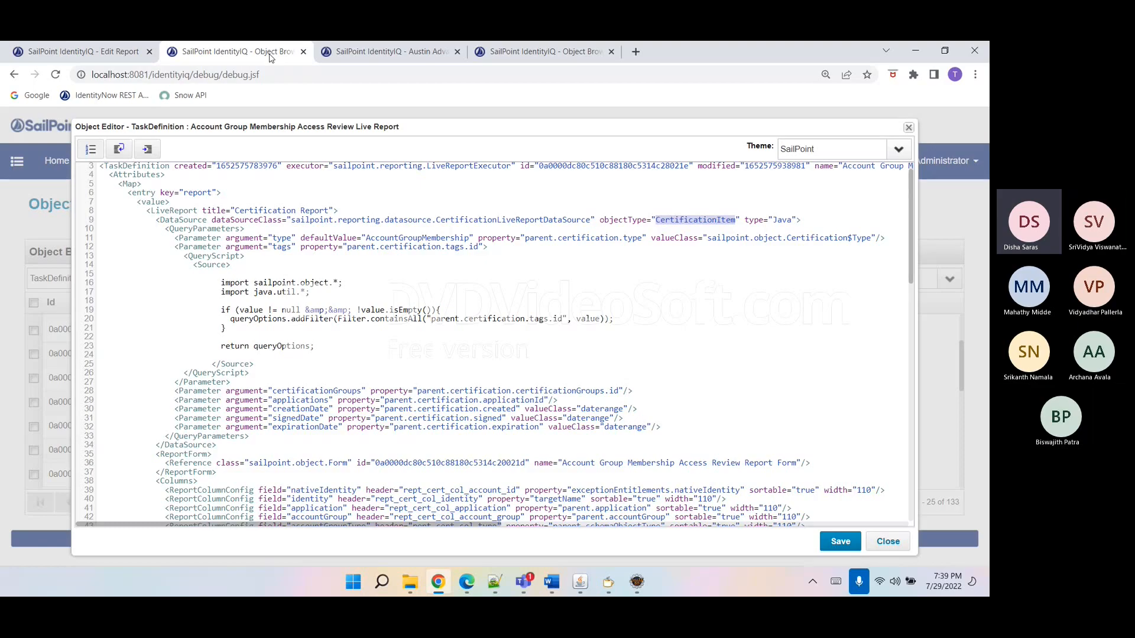
double_click(360, 247)
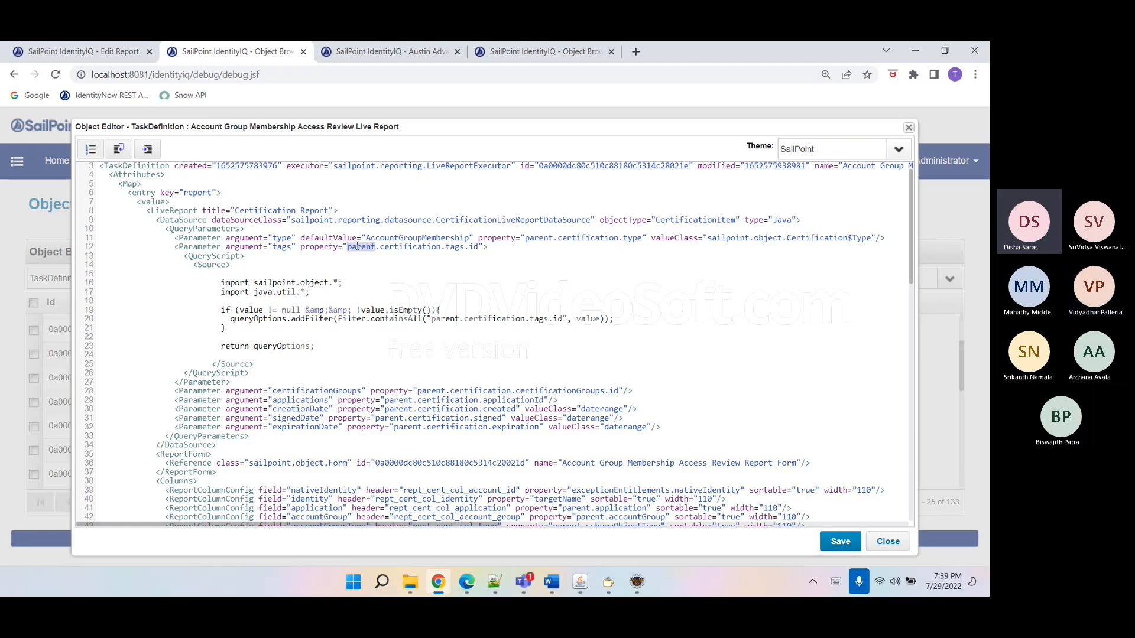
left_click(390, 52)
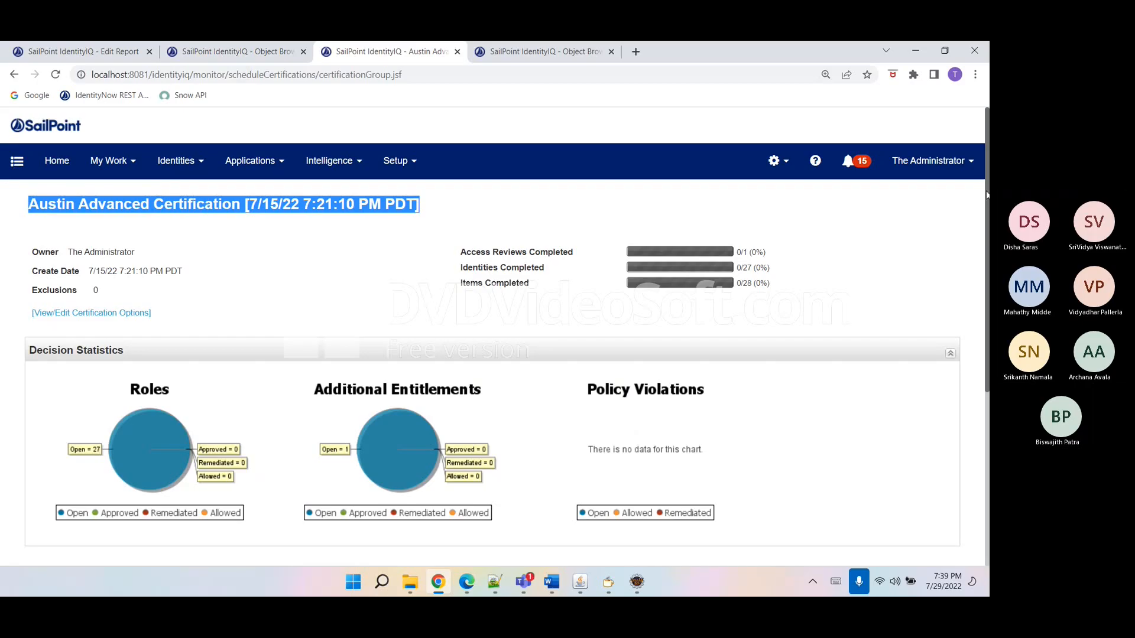
scroll(477, 341, "down", 5)
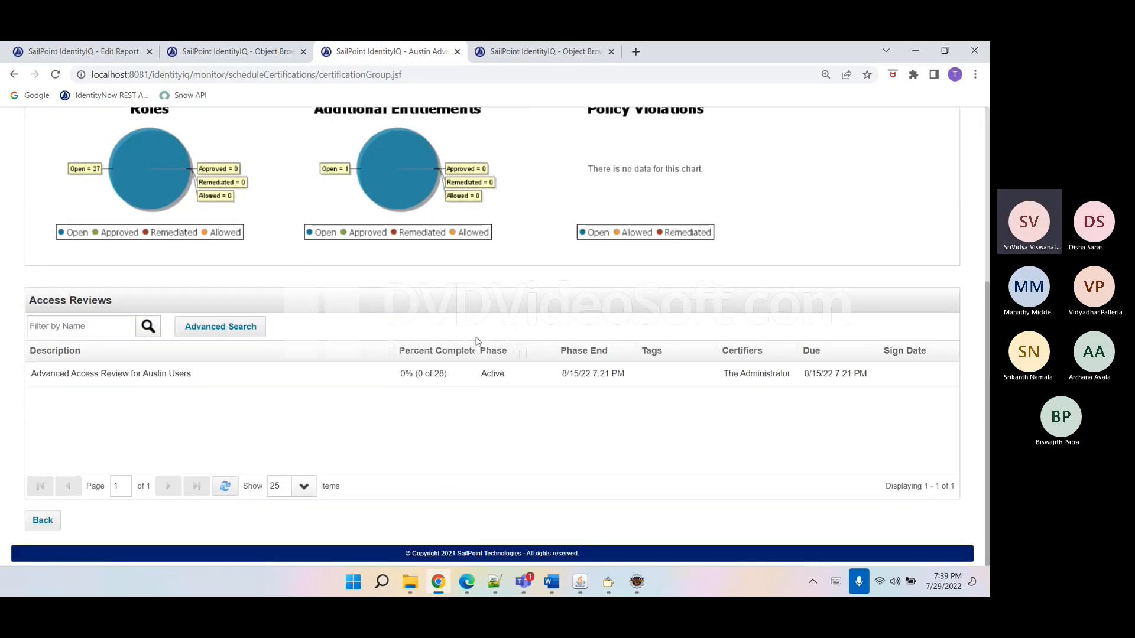
- Return to the Account Group Membership TaskDefinition and examine each part of the tags property path parent.certification.tags.id
left_click(260, 51)
double_click(393, 249)
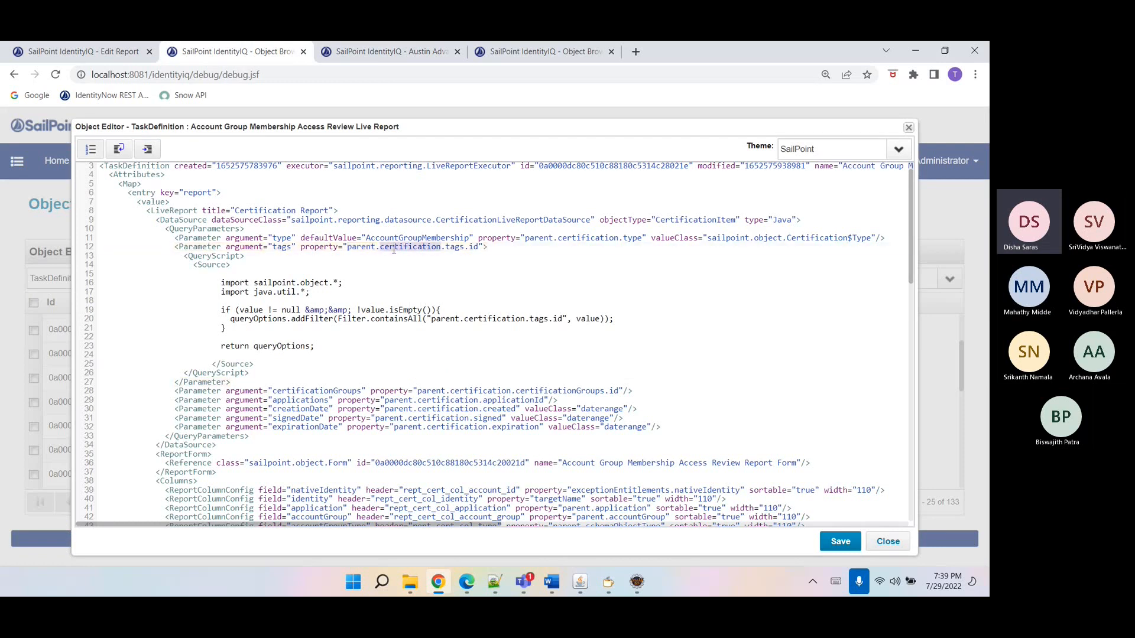
double_click(452, 248)
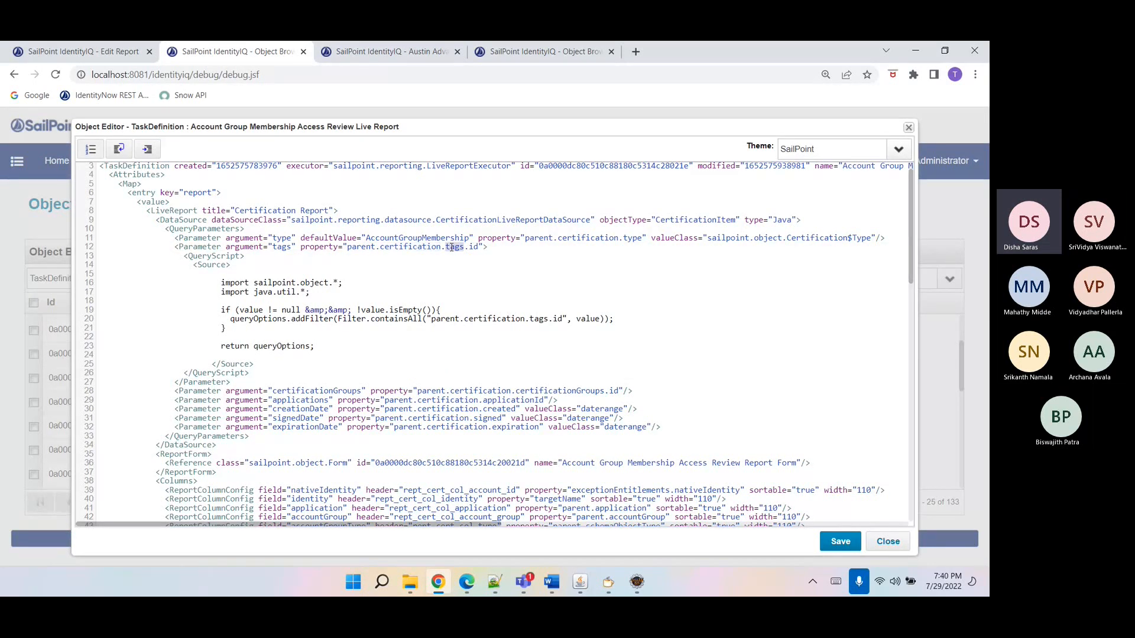
double_click(474, 248)
triple_click(474, 251)
double_click(455, 248)
left_click_drag(349, 248, 480, 245)
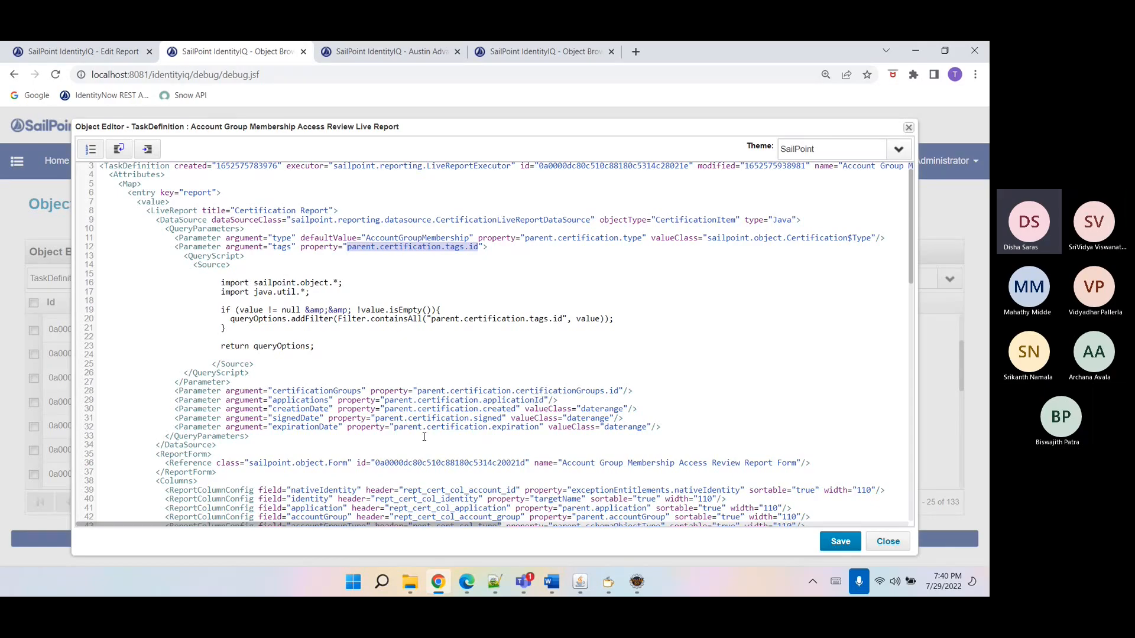
- Compare the expirationDate parameter's parent property path with the Austin certification's Access Reviews, and highlight the expirationDate argument in the TaskDefinition
double_click(399, 429)
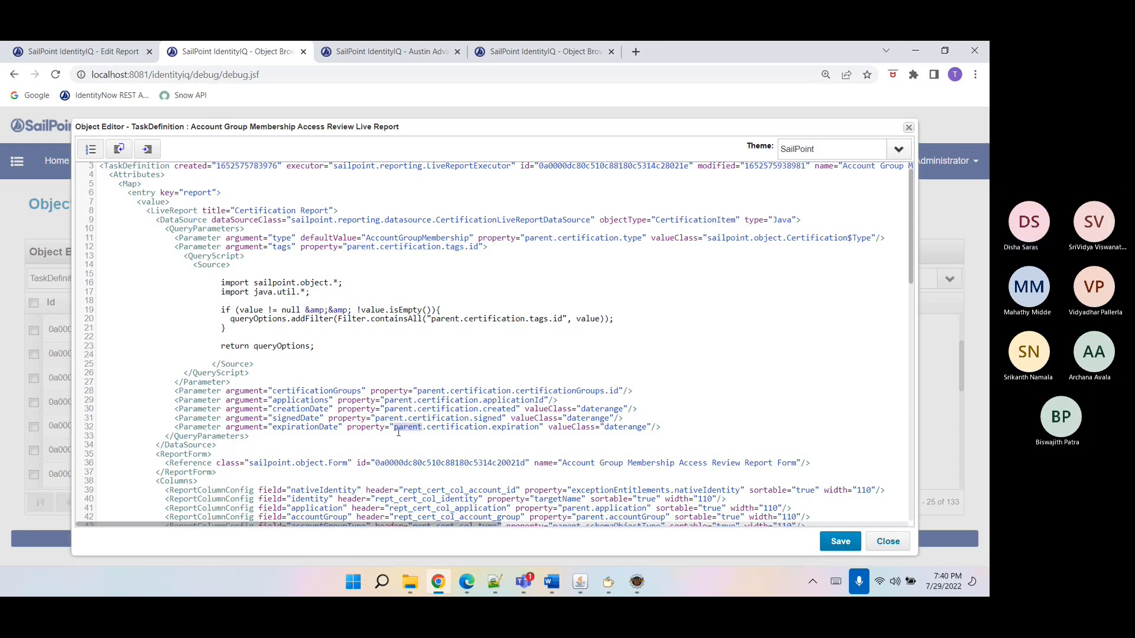
left_click(418, 52)
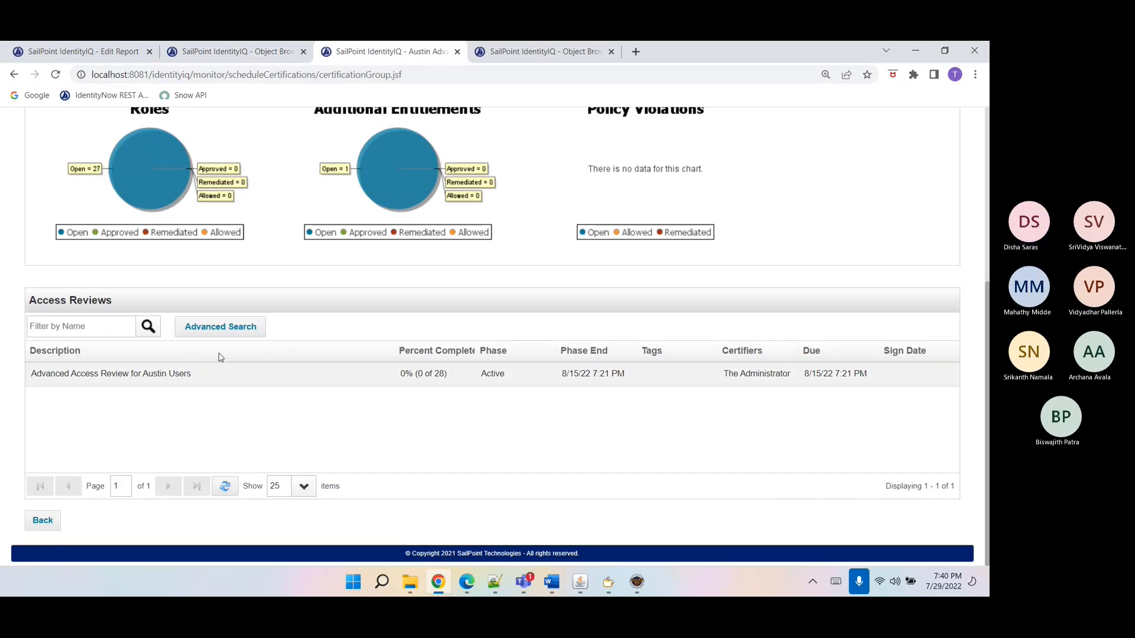
left_click(264, 53)
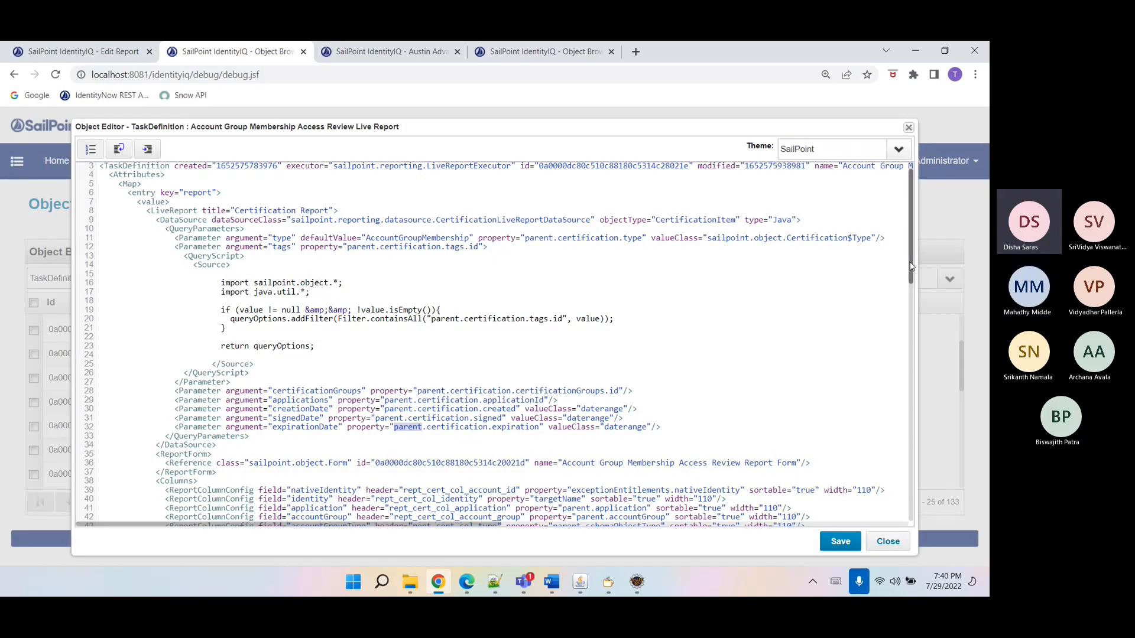
left_click_drag(911, 266, 913, 312)
scroll(408, 405, "up", 2)
double_click(295, 378)
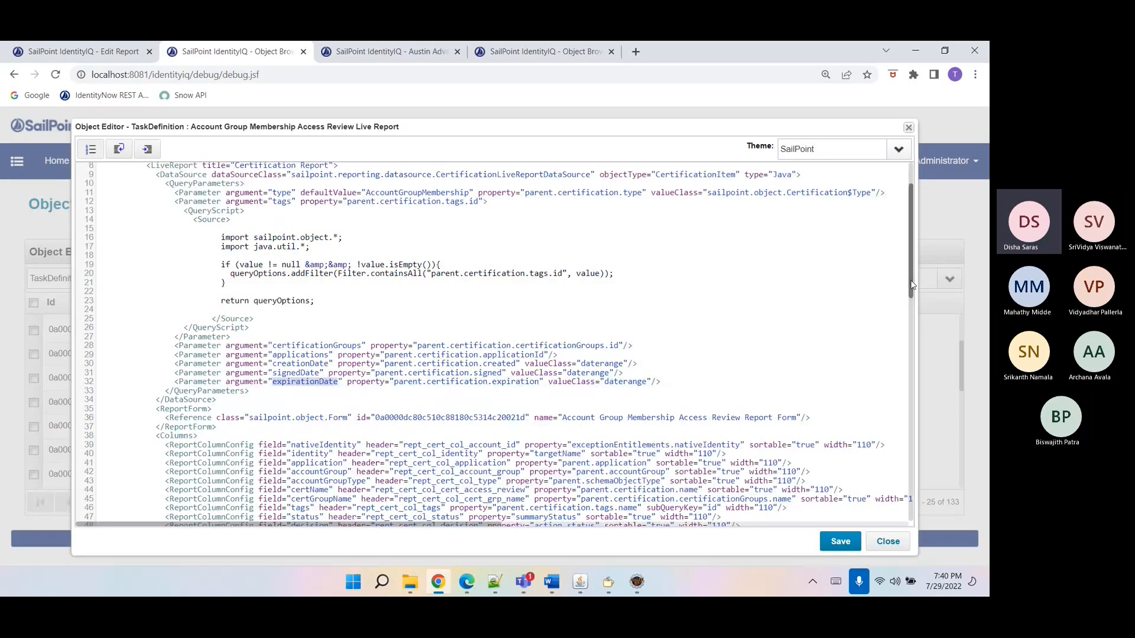
- Examine the report's columns, newValue RenderScript and input arguments, close the TaskDefinition and refresh the object list
left_click_drag(911, 285, 912, 367)
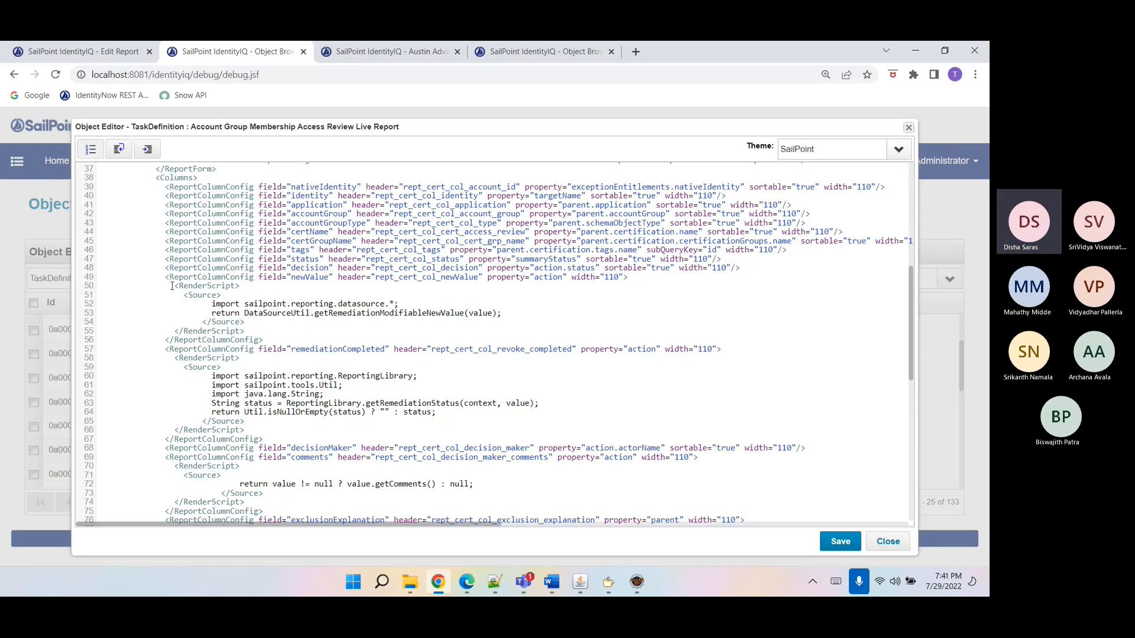
left_click_drag(172, 286, 270, 330)
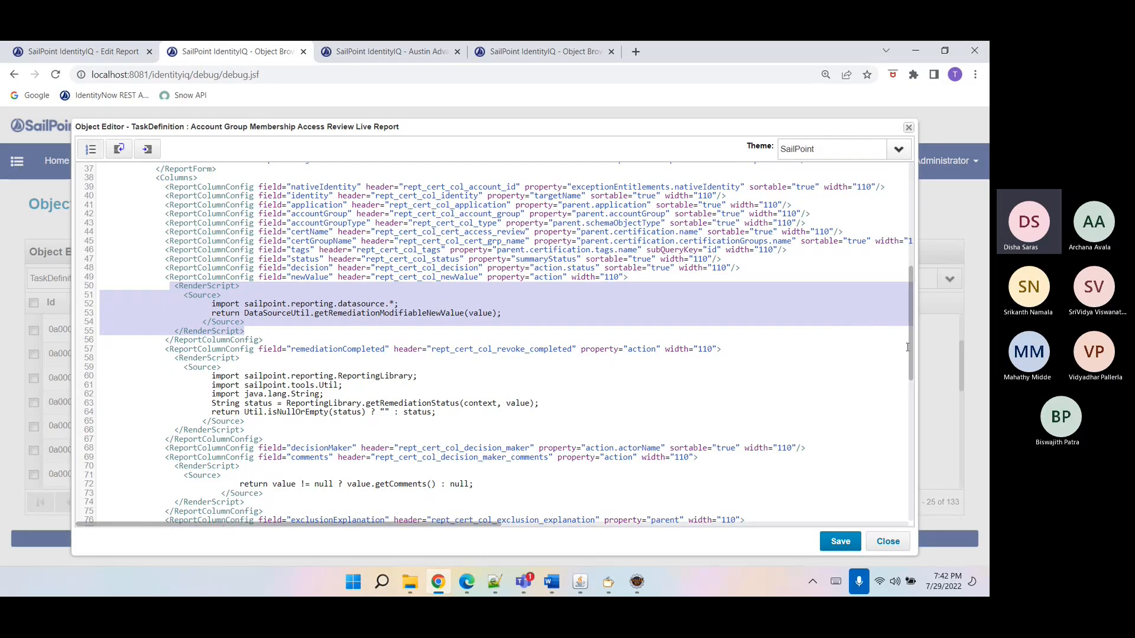
left_click_drag(911, 354, 910, 480)
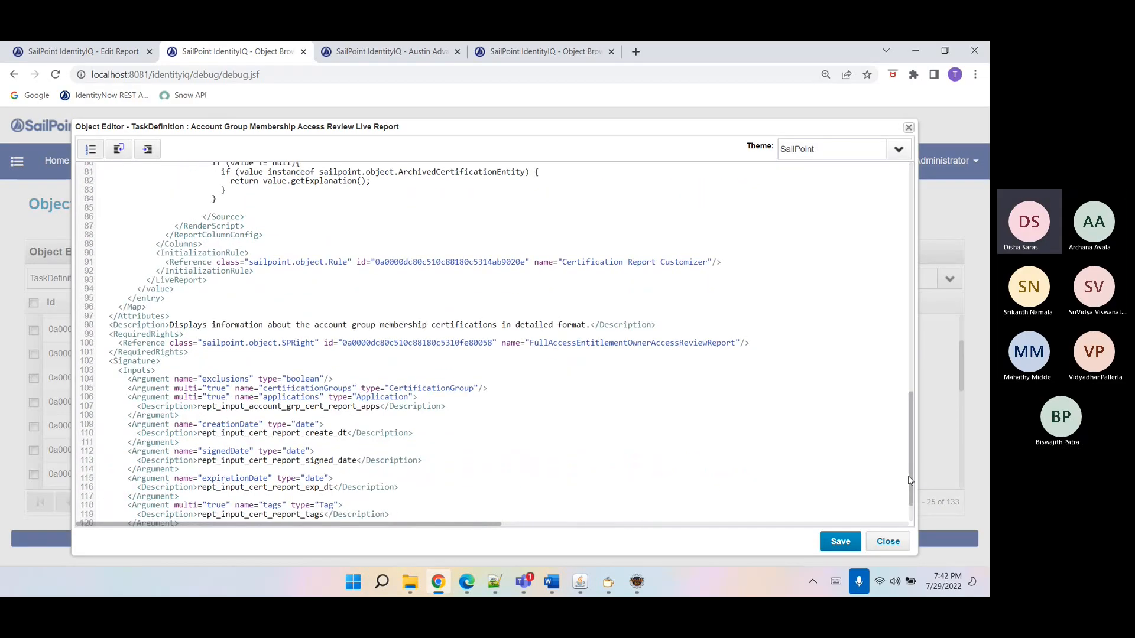
left_click(887, 541)
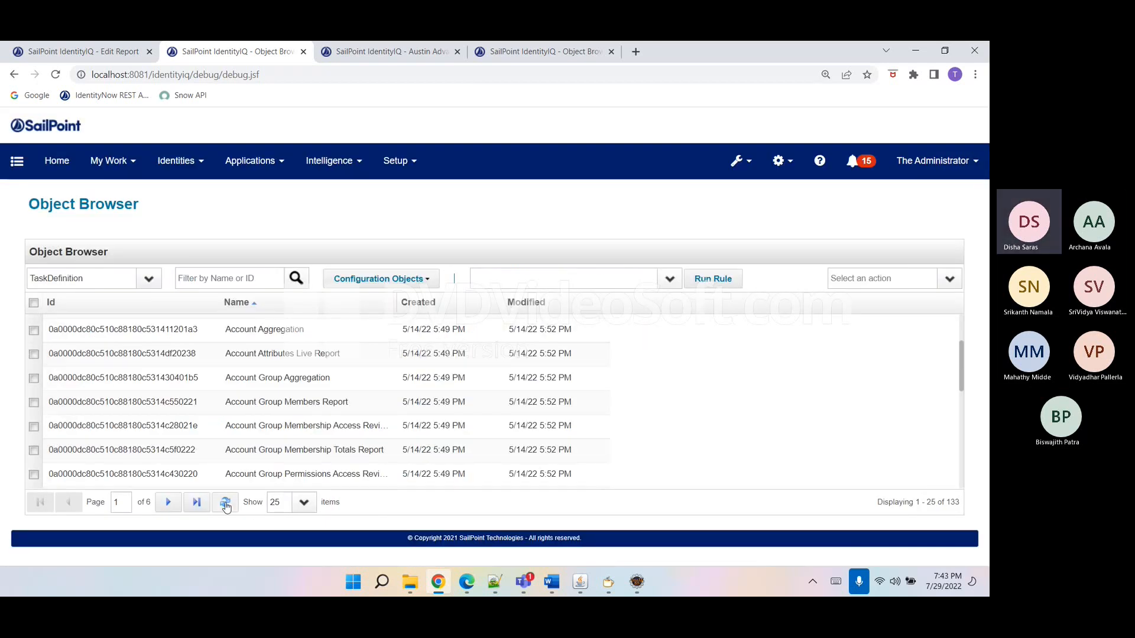
left_click(225, 502)
triple_click(455, 538)
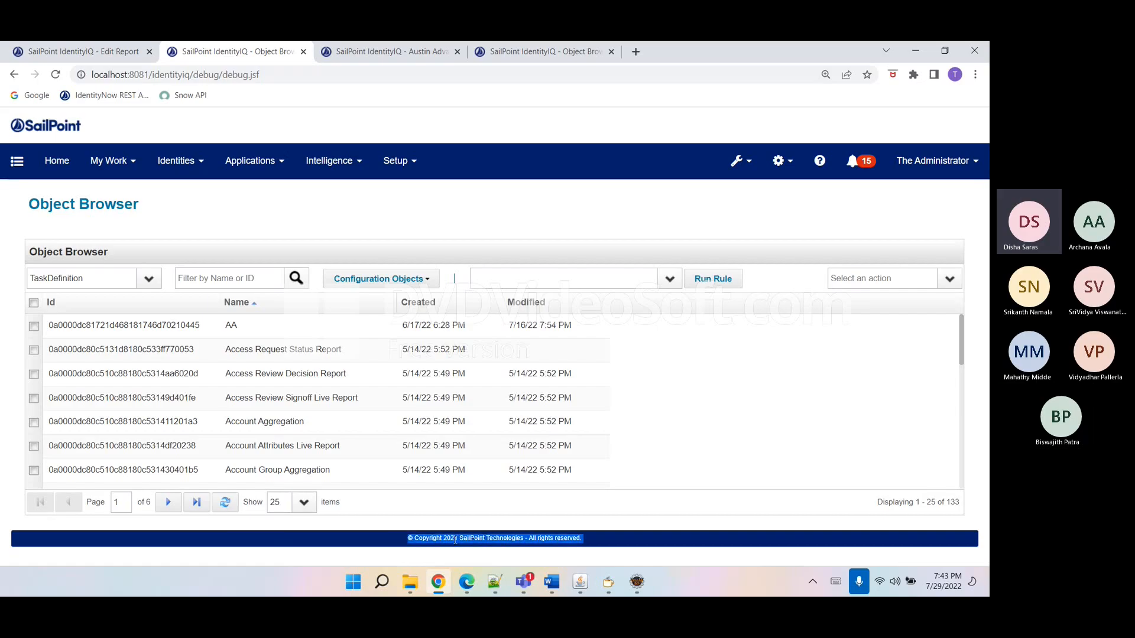
double_click(455, 538)
double_click(469, 538)
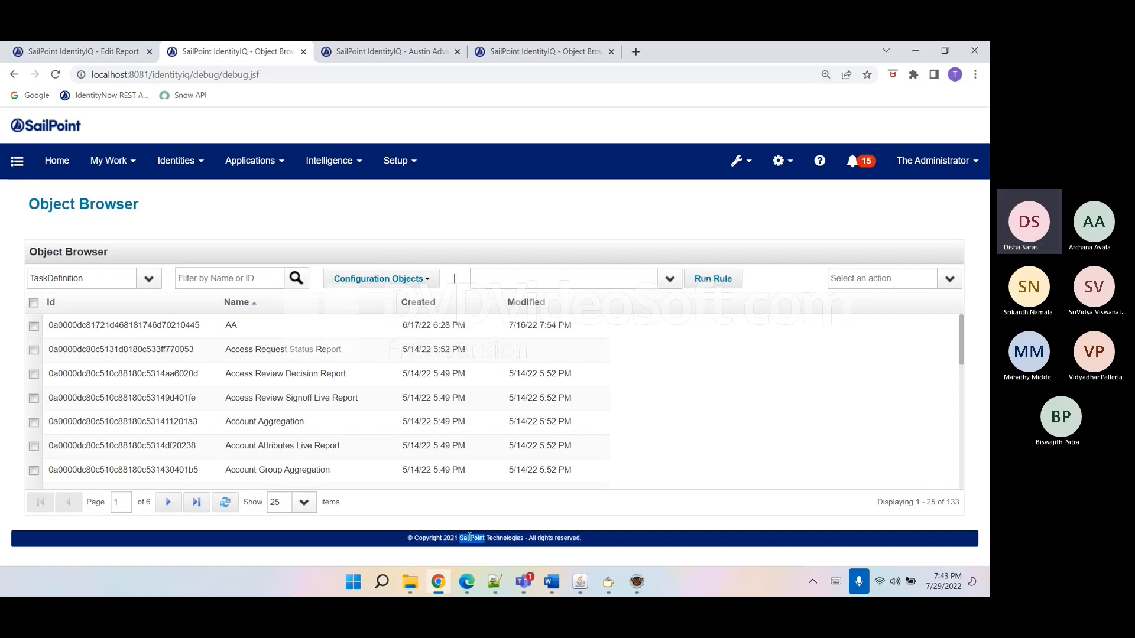
left_click(497, 537)
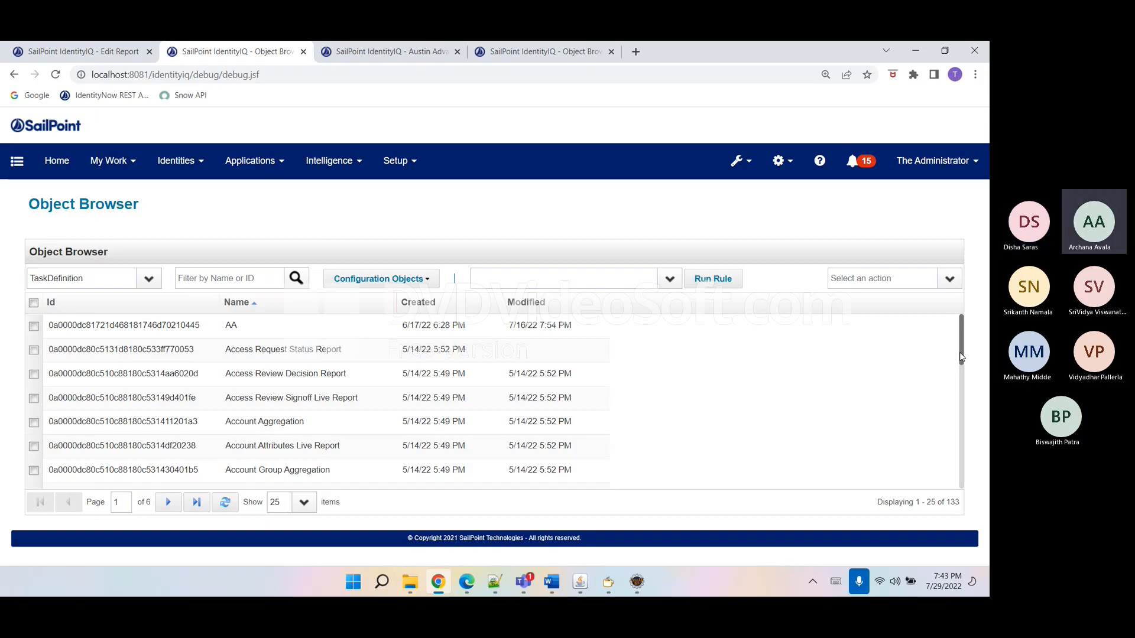
left_click_drag(960, 357, 959, 345)
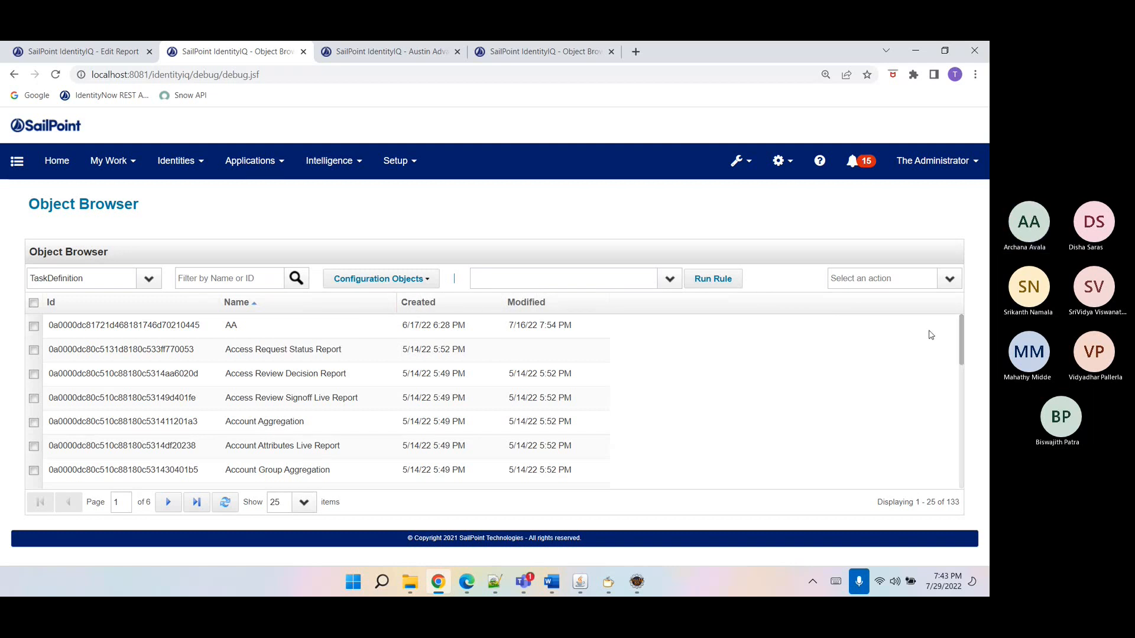
left_click(181, 278)
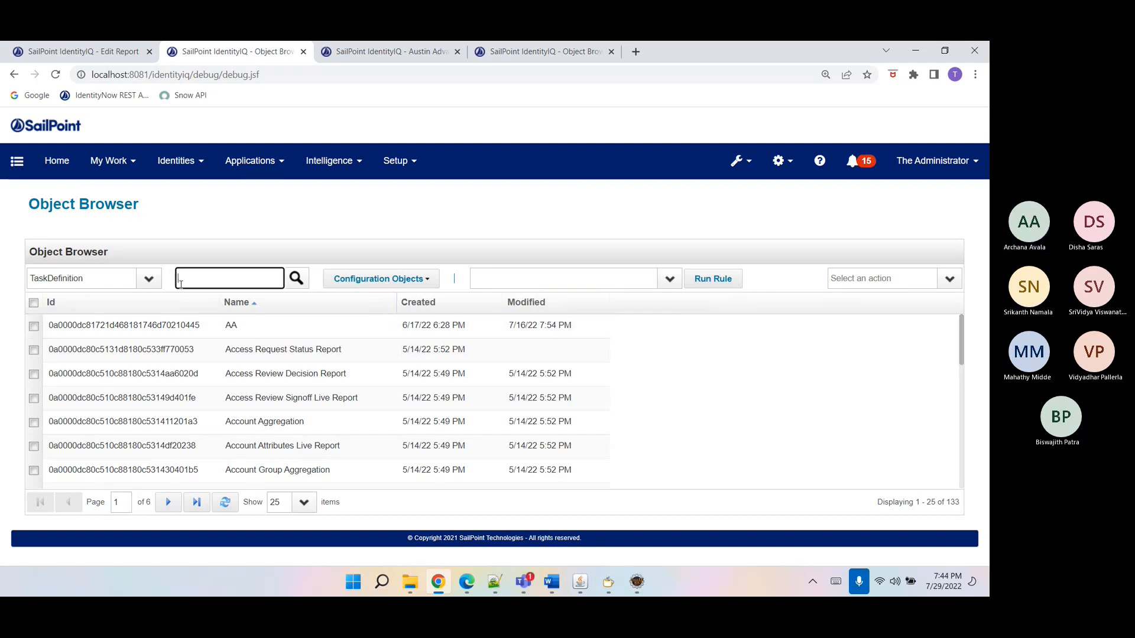
type("delete")
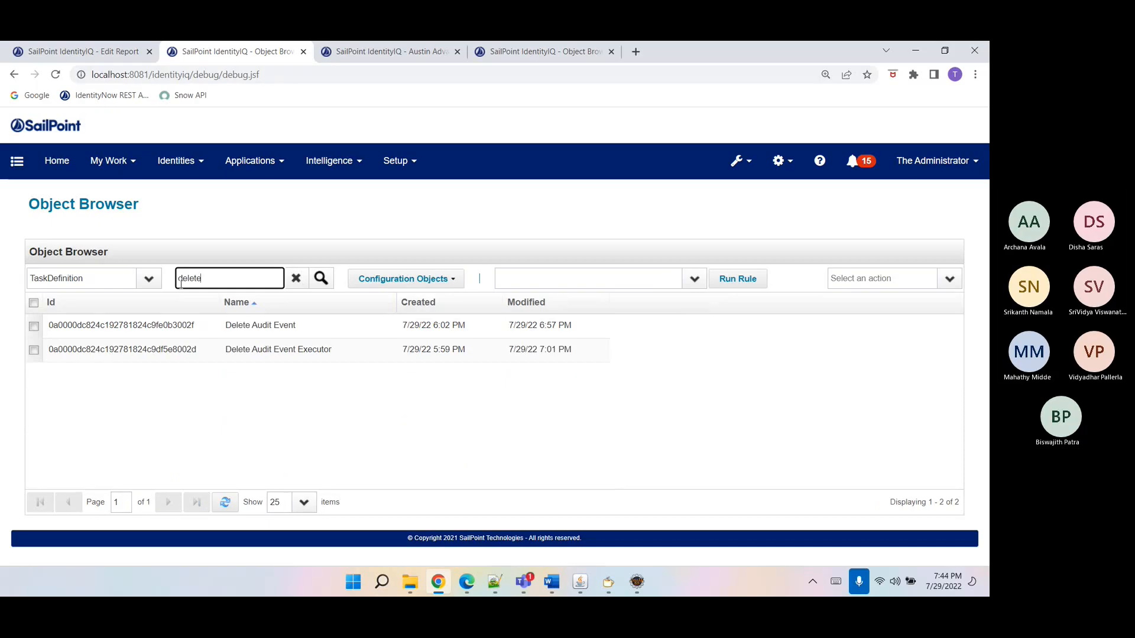
left_click(294, 327)
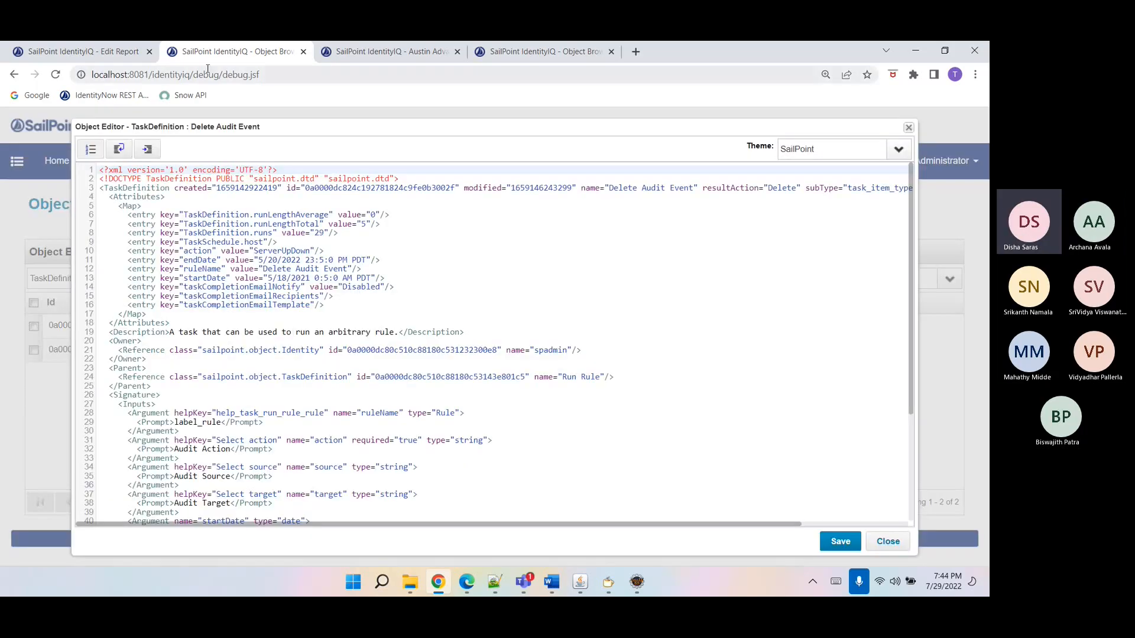
key("Escape")
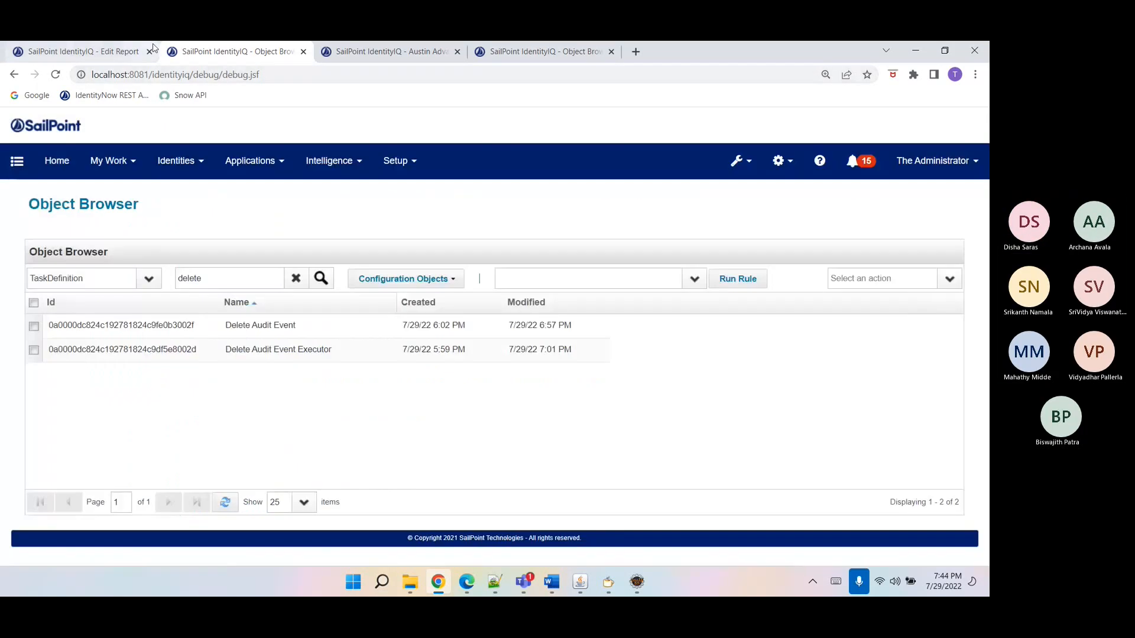
left_click(192, 276)
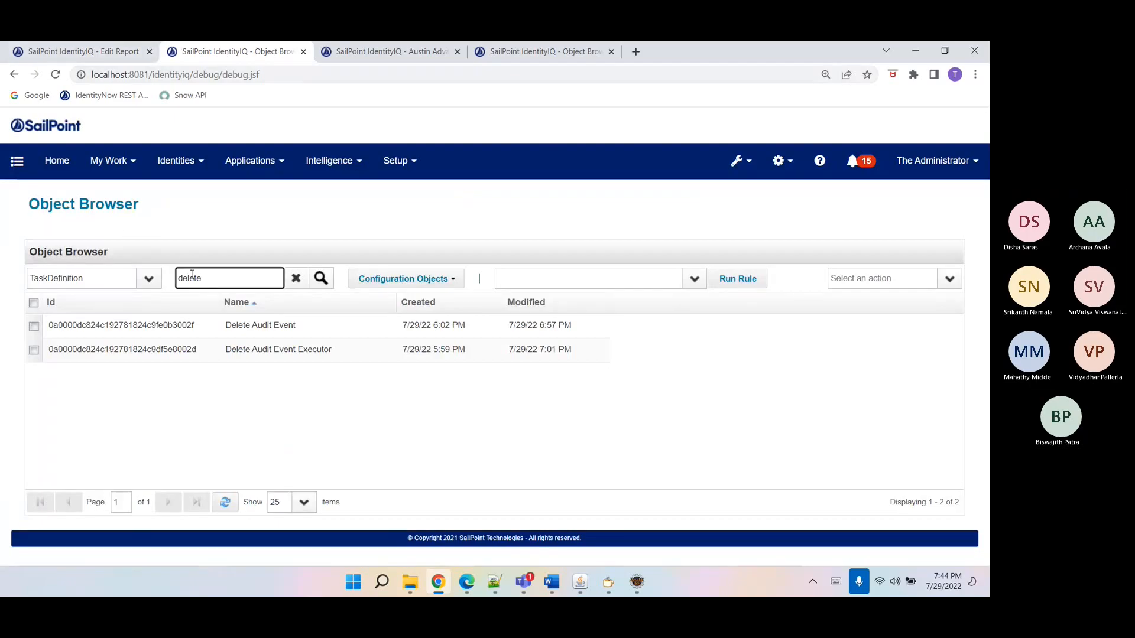
double_click(192, 276)
type("au")
key("BackSpace")
key("BackSpace")
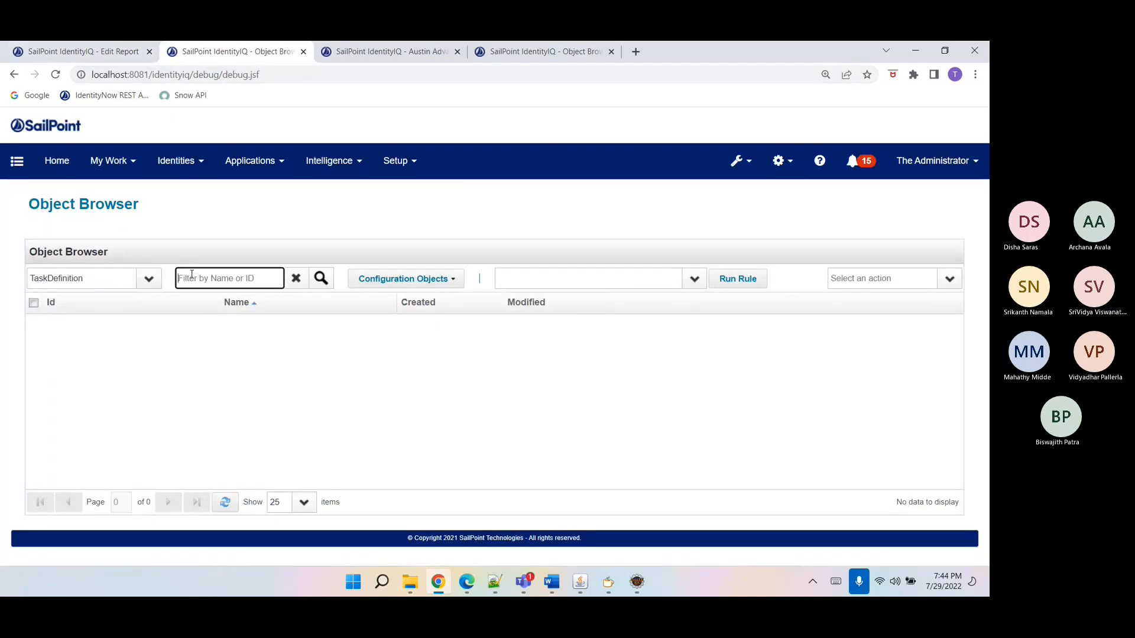
- Clear the name filter, sort the TaskDefinition objects by creation date with the newest first, and open Audit Detail Report
left_click(419, 315)
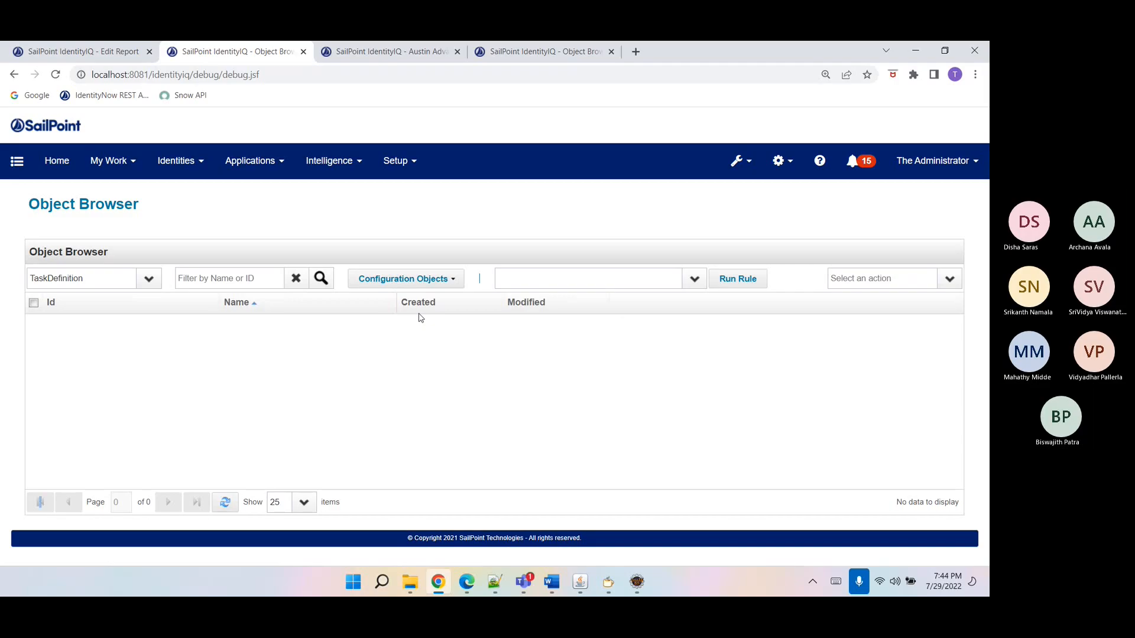
left_click(433, 306)
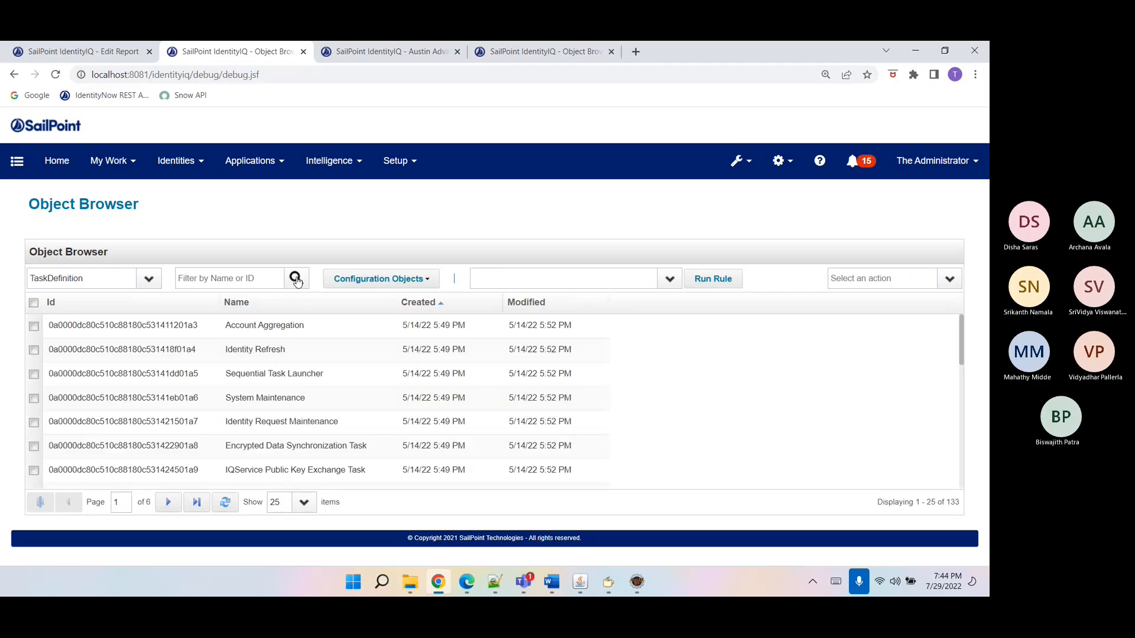
left_click(437, 310)
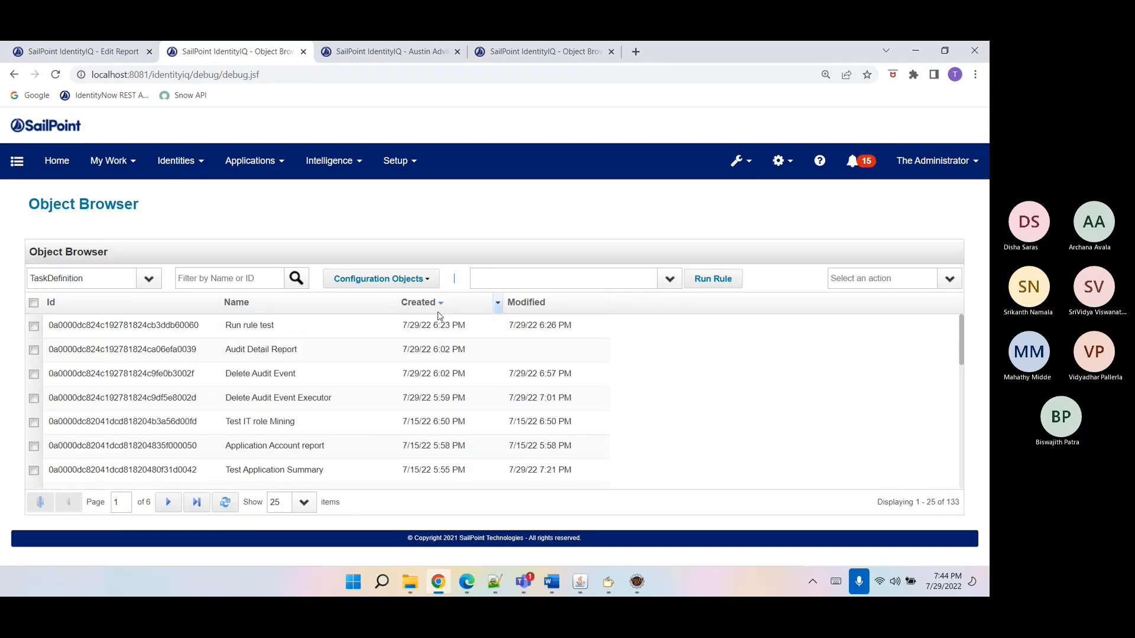
left_click(426, 350)
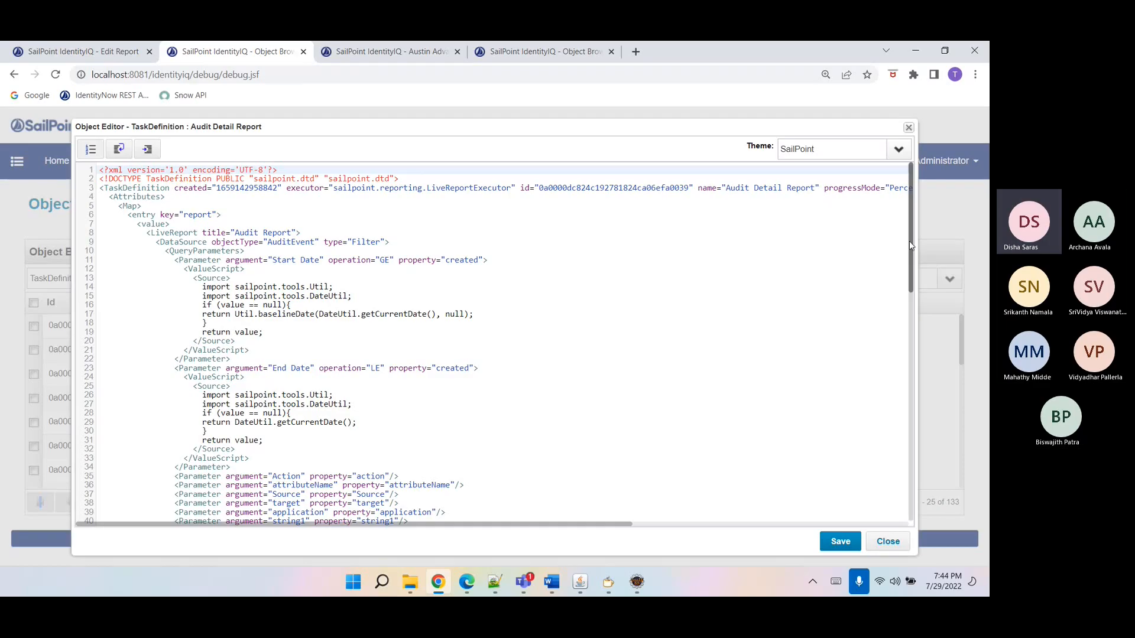
- Examine the Audit Detail Report's input arguments, the created property of its Start Date and End Date parameters, and its AuditEvent object type
left_click_drag(910, 245, 887, 486)
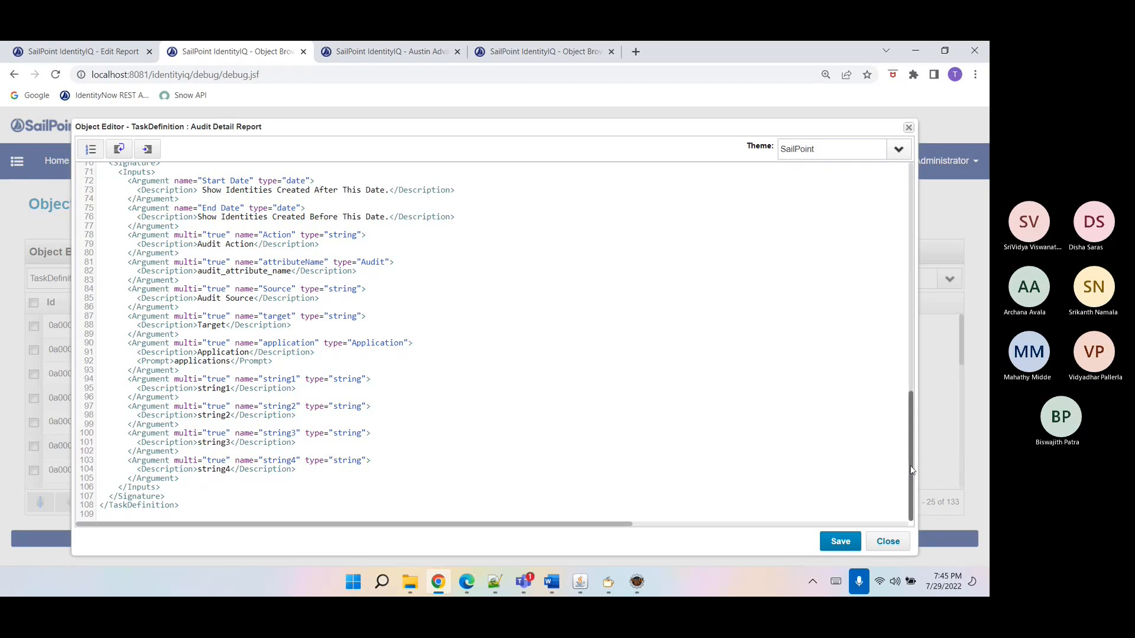
left_click_drag(911, 470, 864, 253)
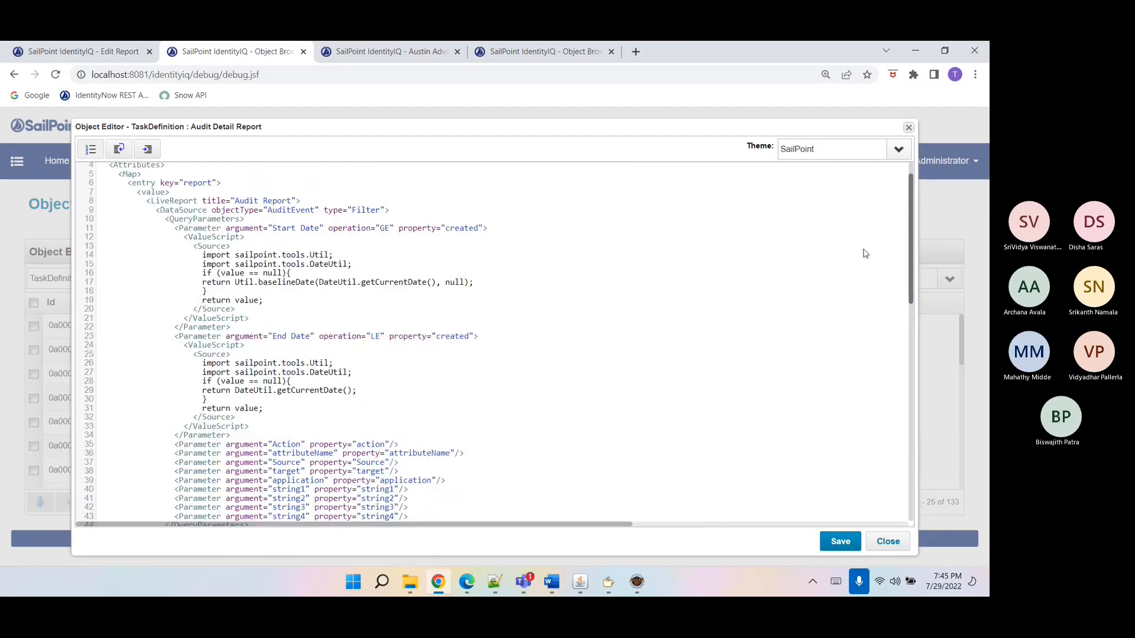
left_click_drag(864, 249, 864, 249)
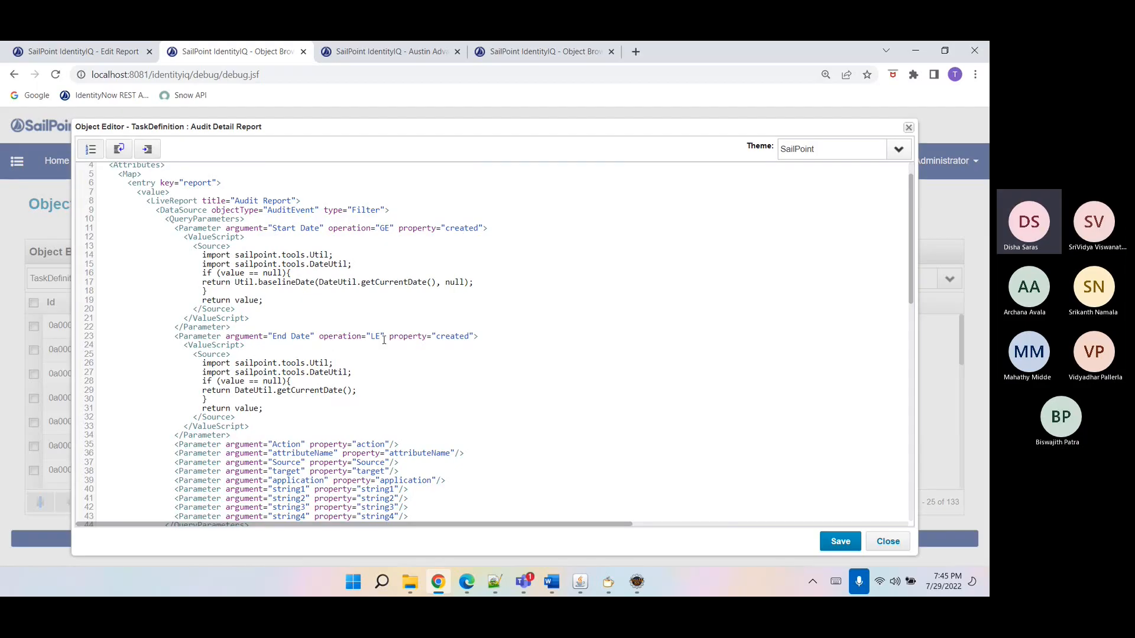
double_click(463, 228)
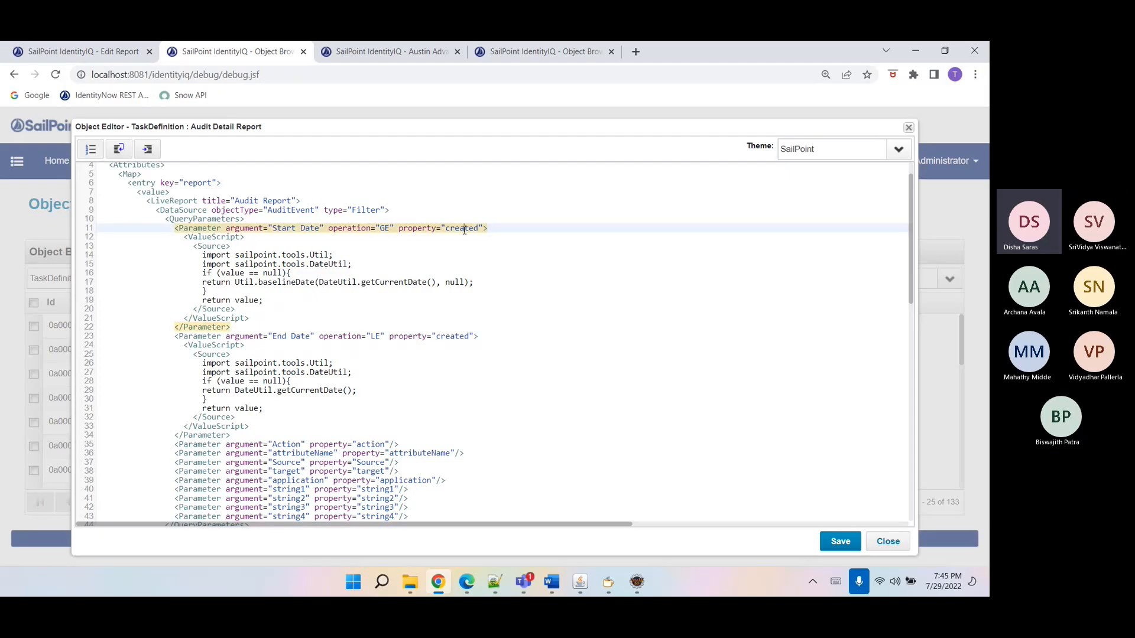
double_click(449, 337)
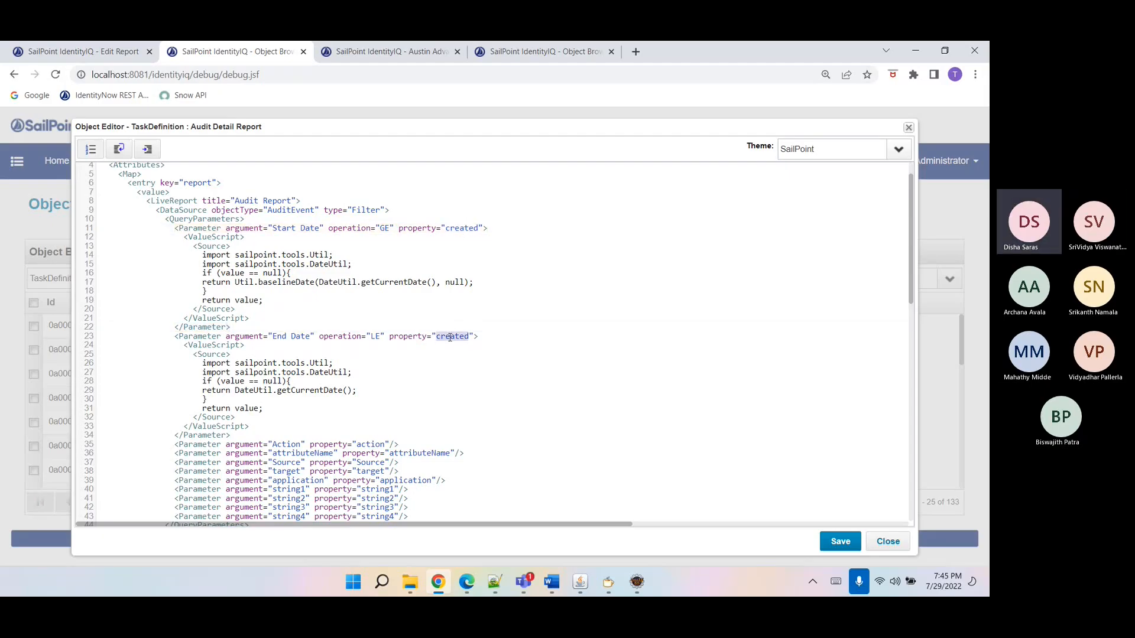
double_click(297, 211)
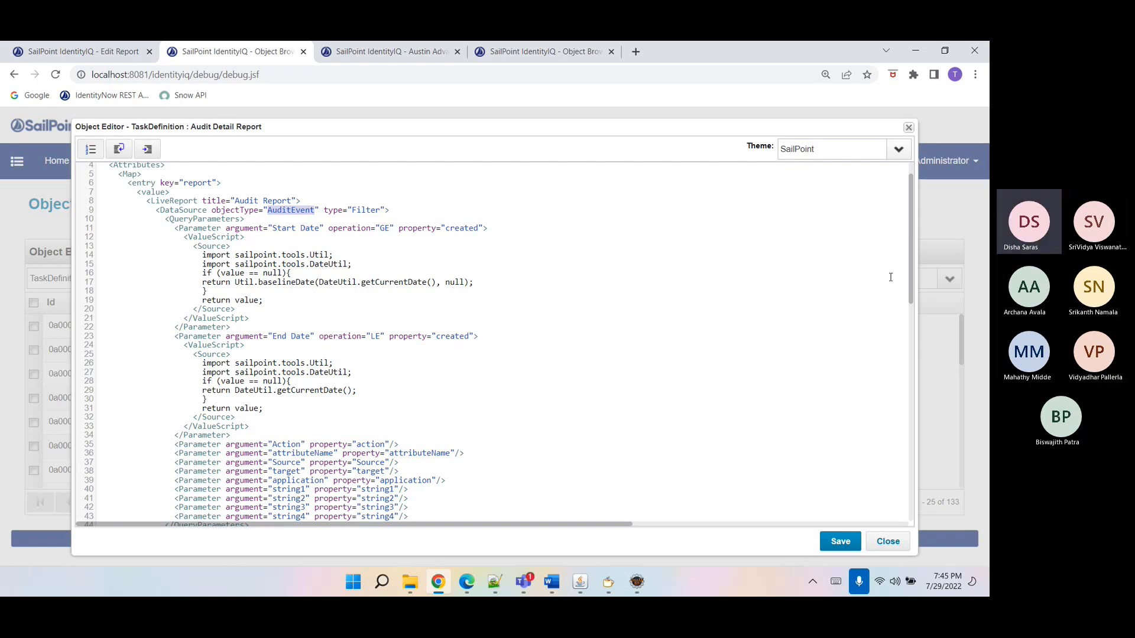
- Examine the Audit Detail Report's remaining query parameters and its column definitions, highlighting the Action argument and the Attributes header
left_click_drag(908, 280, 909, 318)
scroll(476, 326, "down", 3)
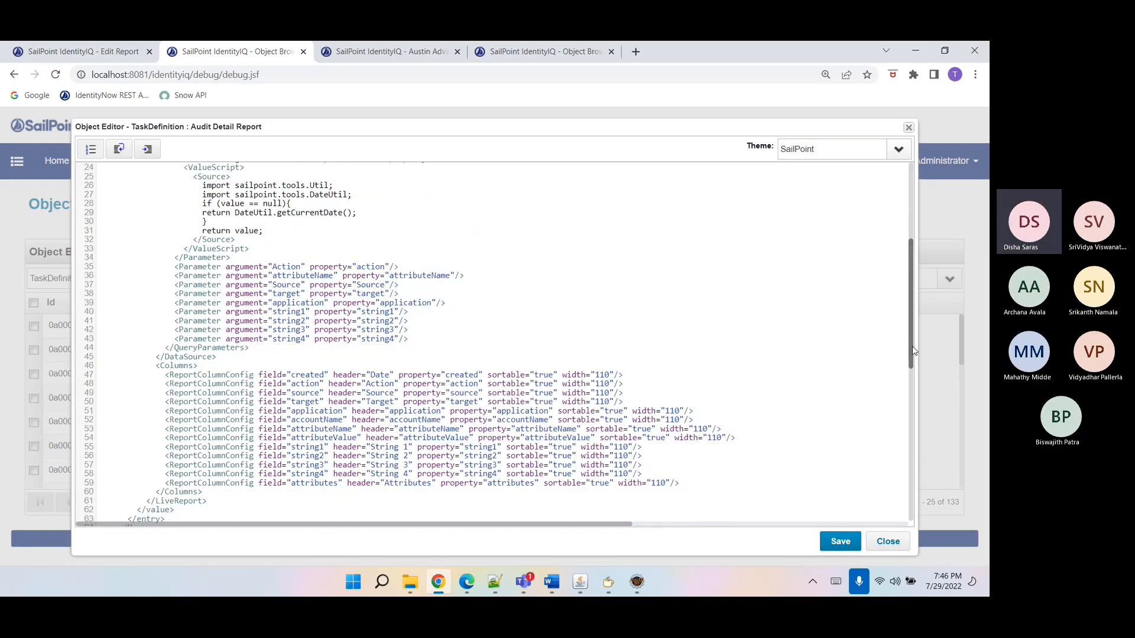
double_click(283, 269)
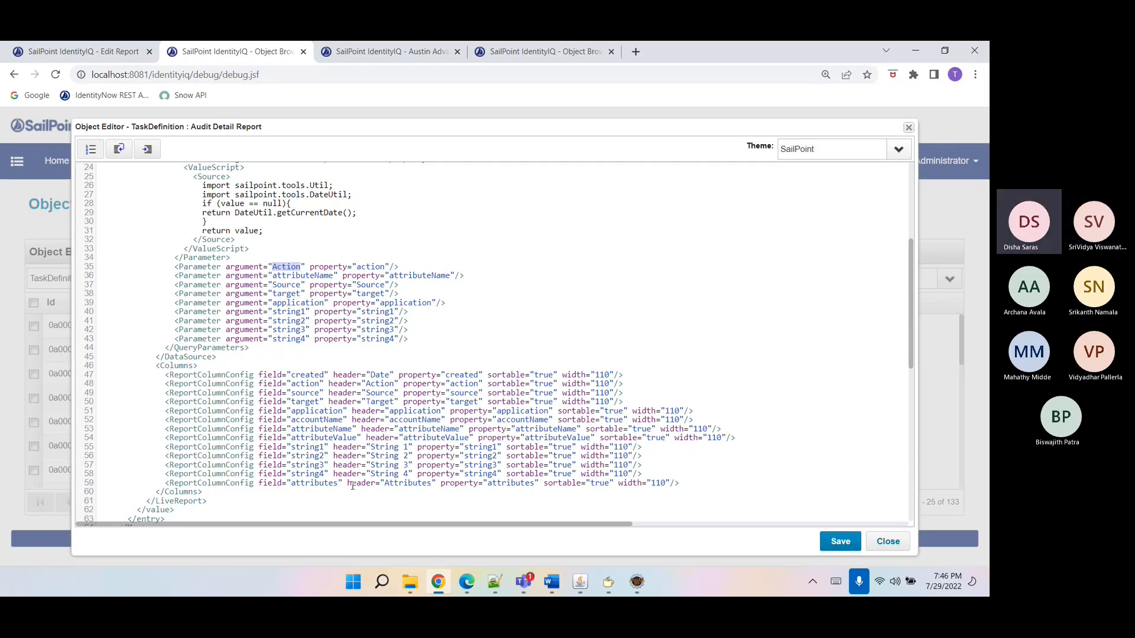
double_click(406, 483)
- Search the available report templates for "au" and start a new report from the Audit Detail Report
left_click(77, 51)
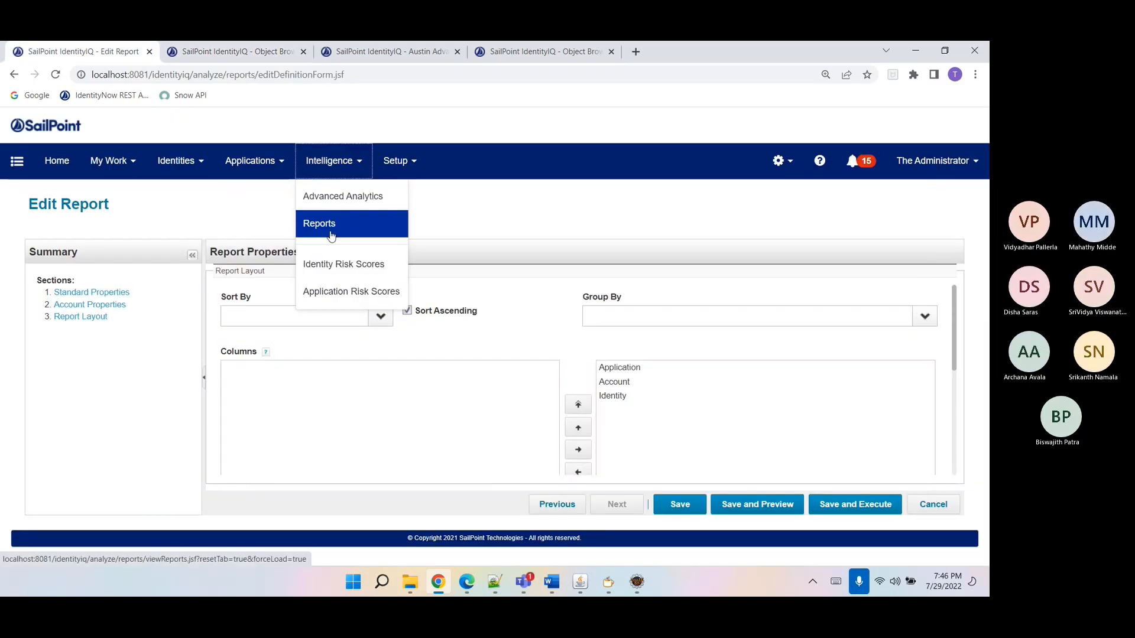
left_click(329, 228)
left_click(114, 256)
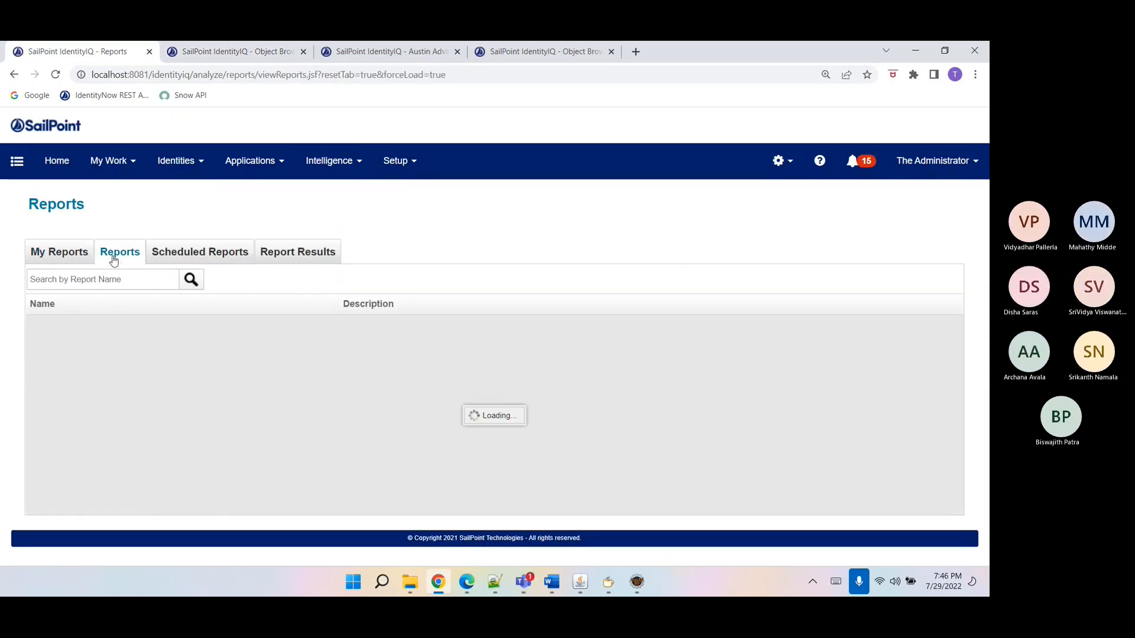
left_click(112, 284)
type("au")
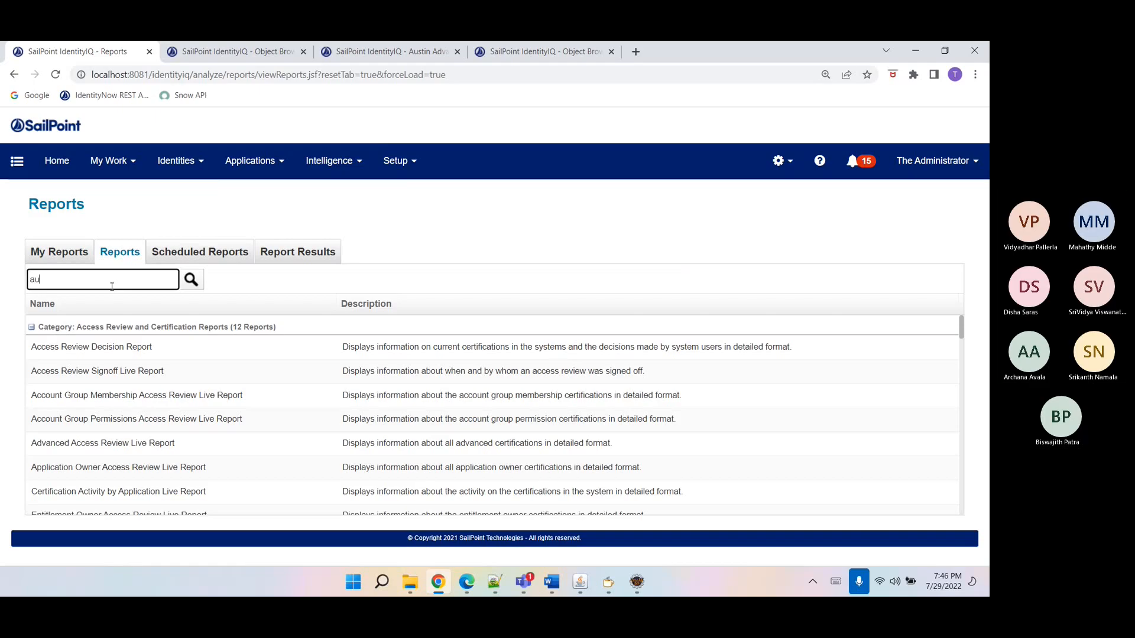
key("Return")
left_click(106, 356)
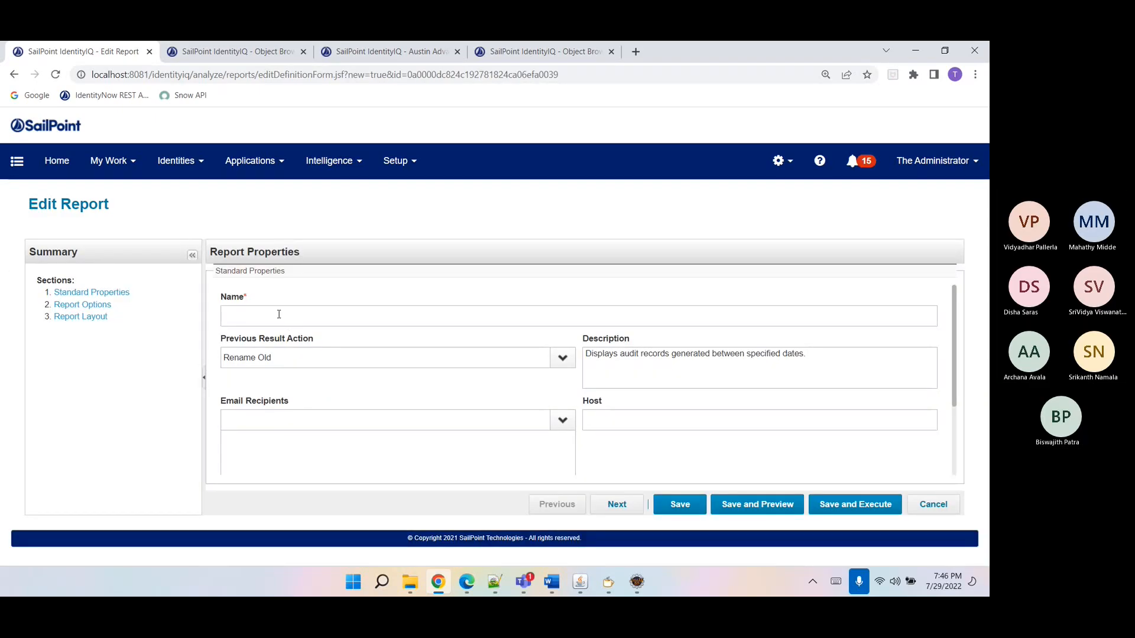
- Name the new report "Test Audit Detail Report"
left_click(279, 316)
type("Test ")
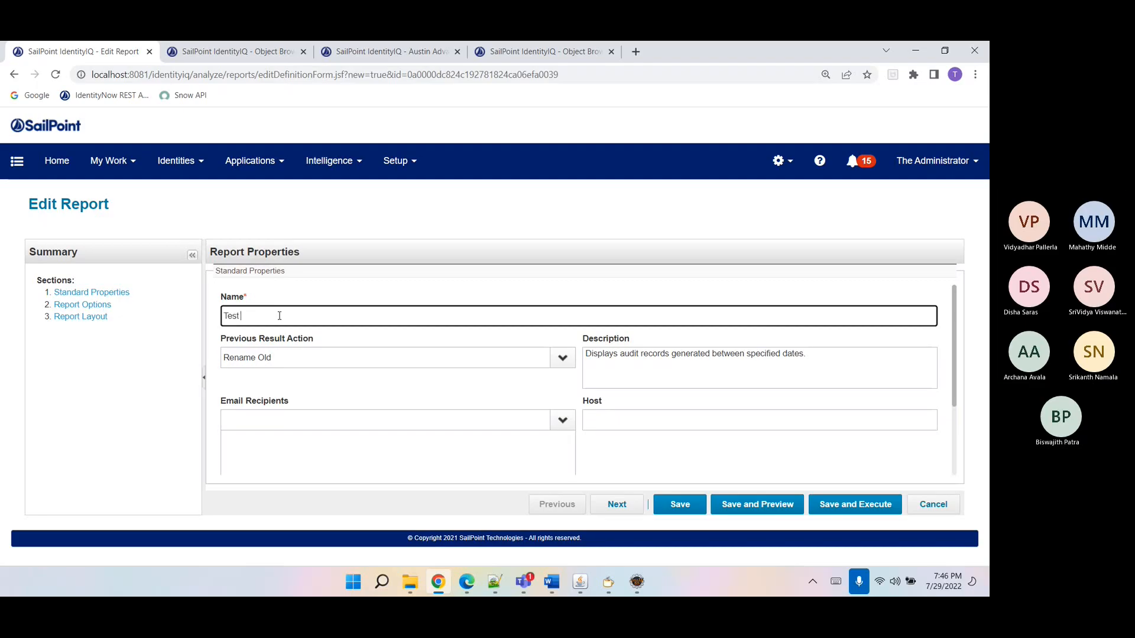
type("Audit Detail Report")
- Restrict the report to the Ecard application in its report options, and save and preview it
left_click(95, 306)
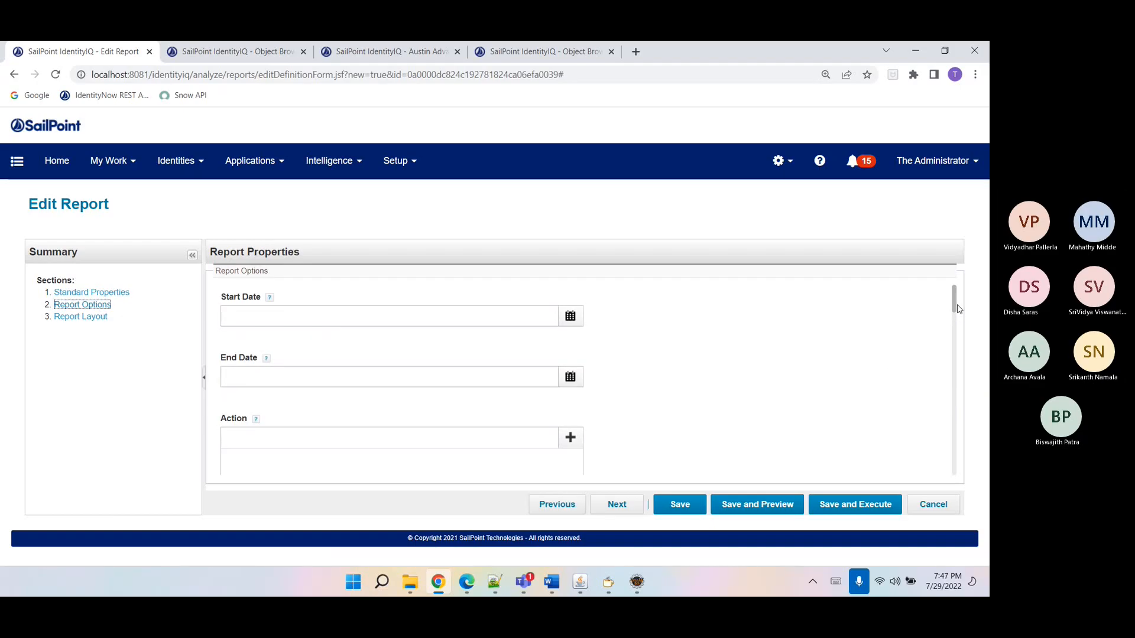
left_click_drag(958, 309, 952, 390)
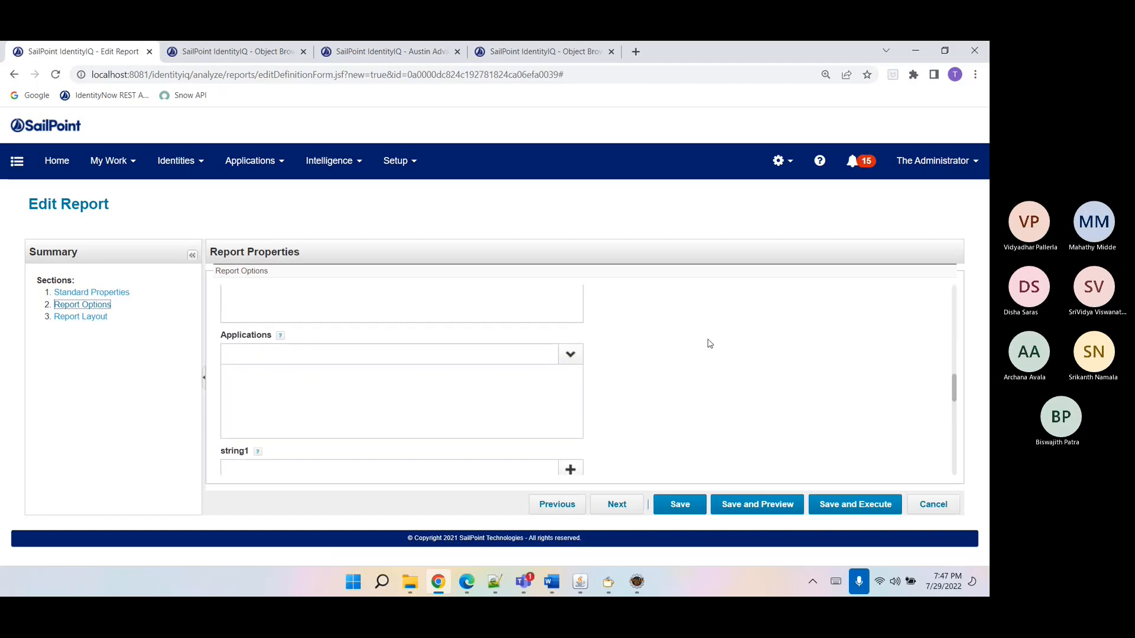
left_click(562, 362)
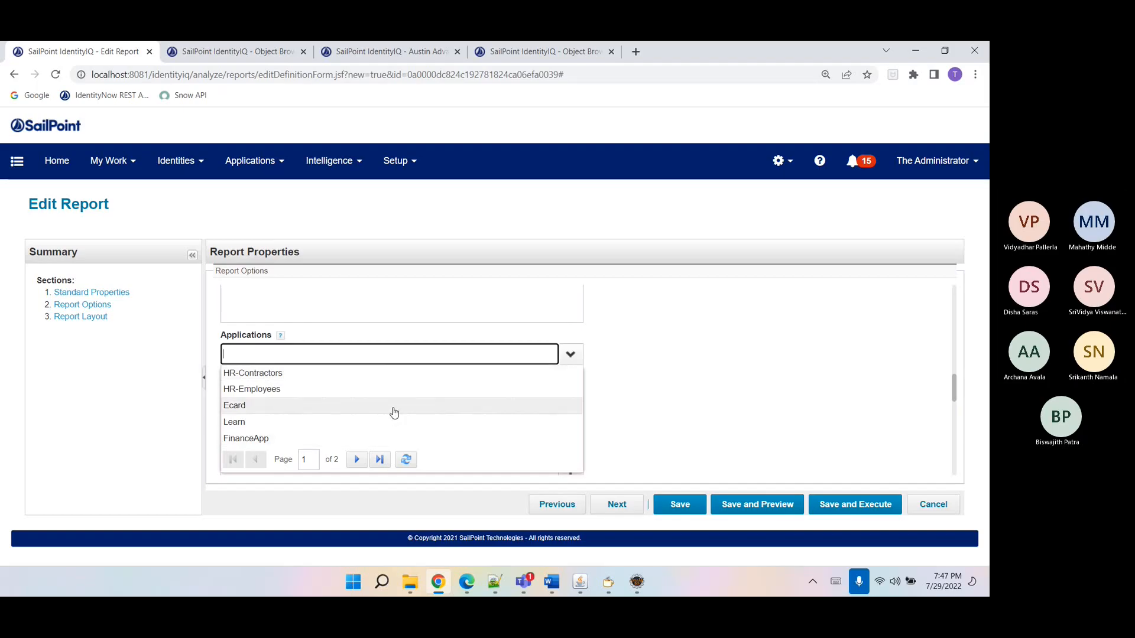
left_click(394, 407)
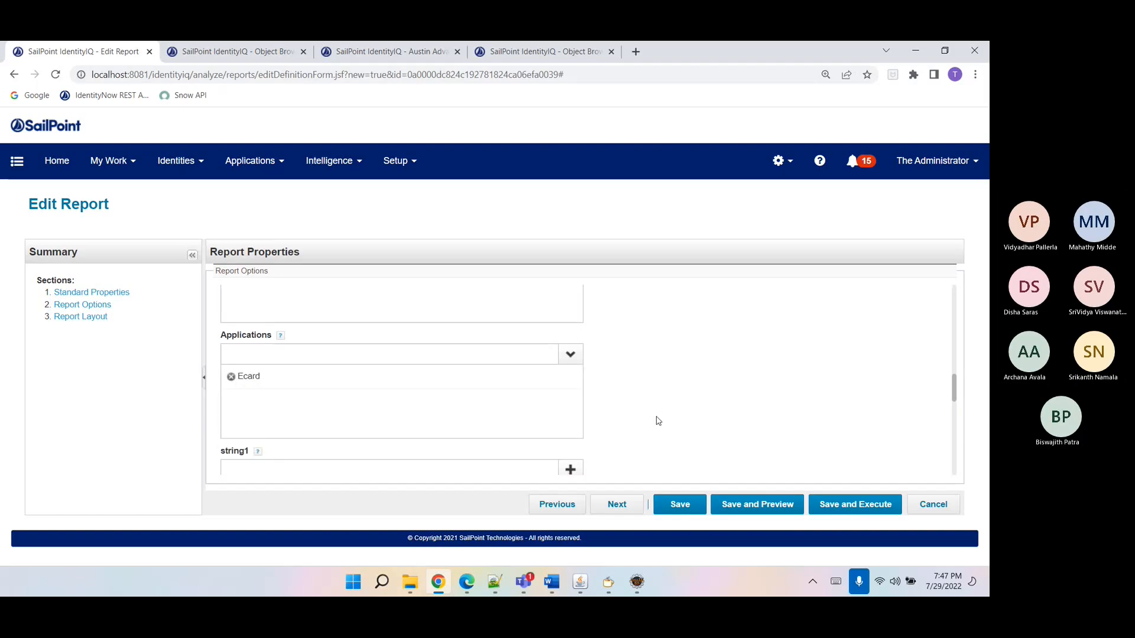
left_click(762, 507)
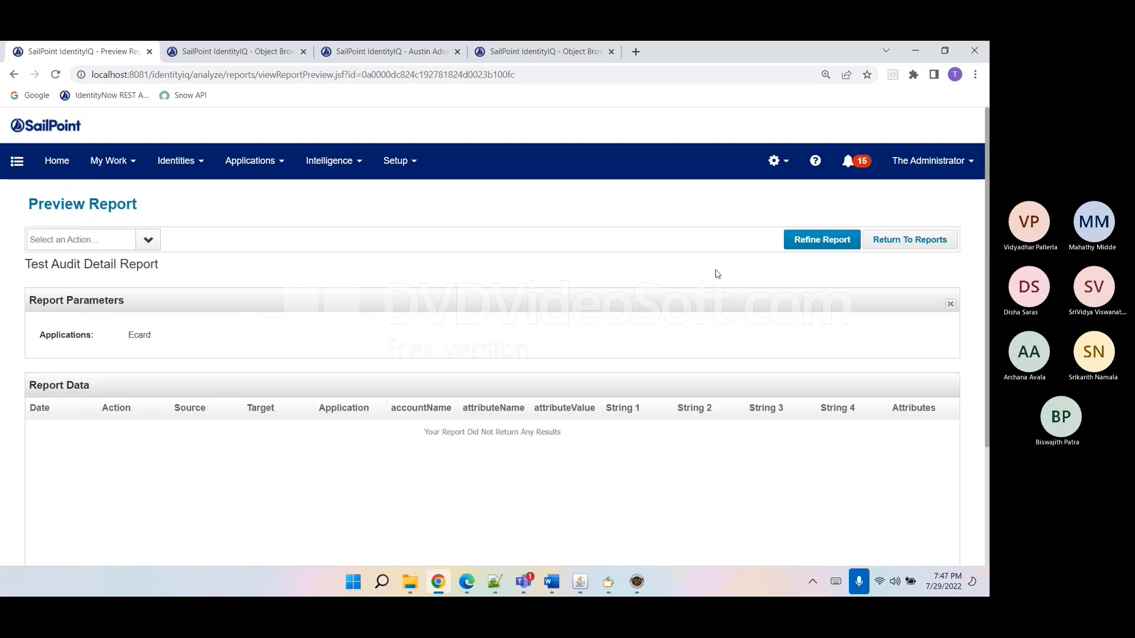
- Refine the report by removing Ecard from its Applications filter, and save and preview it again
left_click(832, 235)
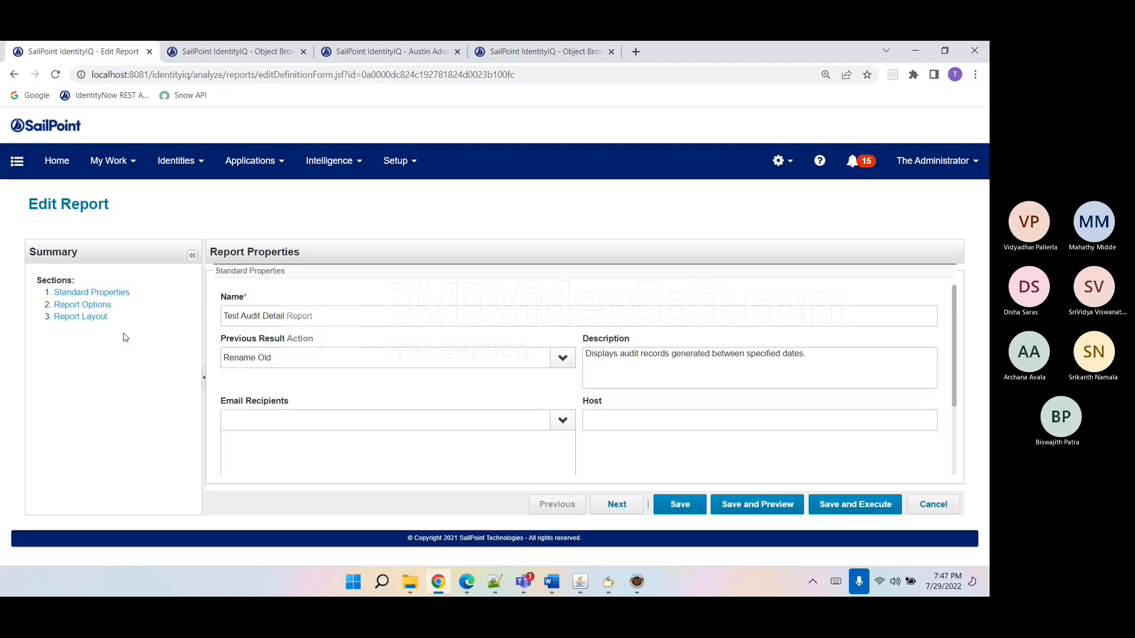
left_click(83, 305)
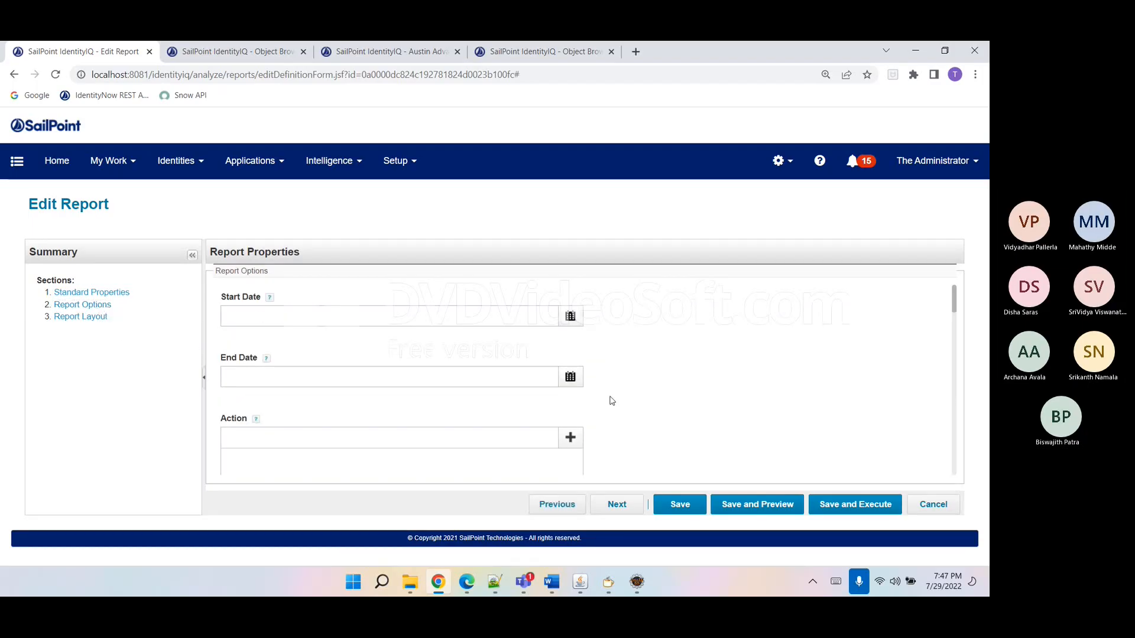
scroll(611, 401, "down", 5)
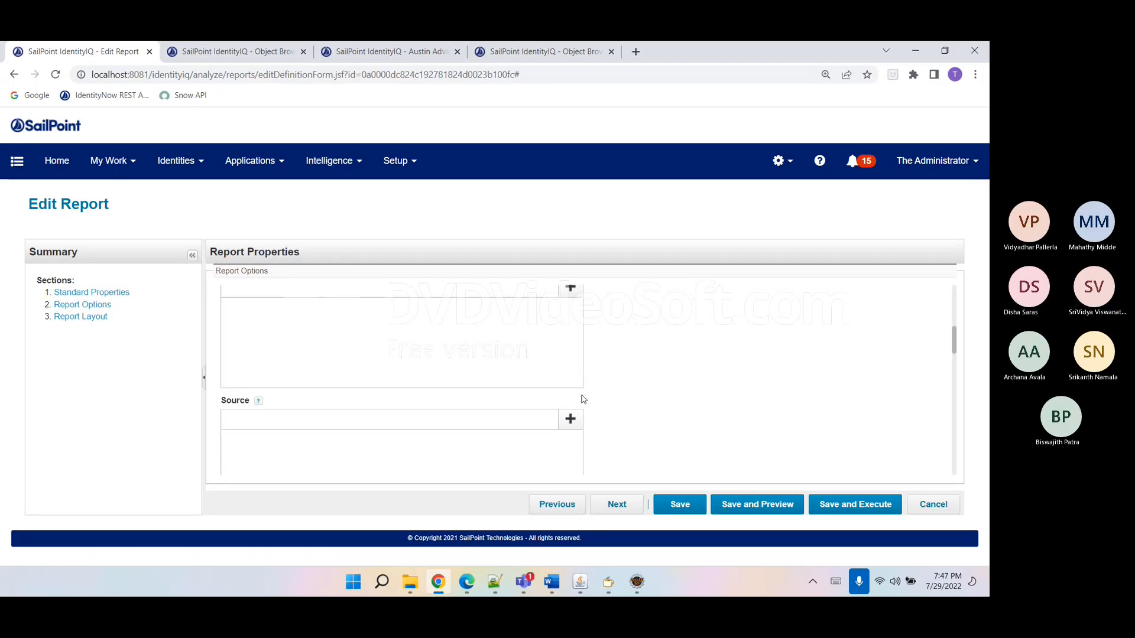
scroll(589, 401, "down", 3)
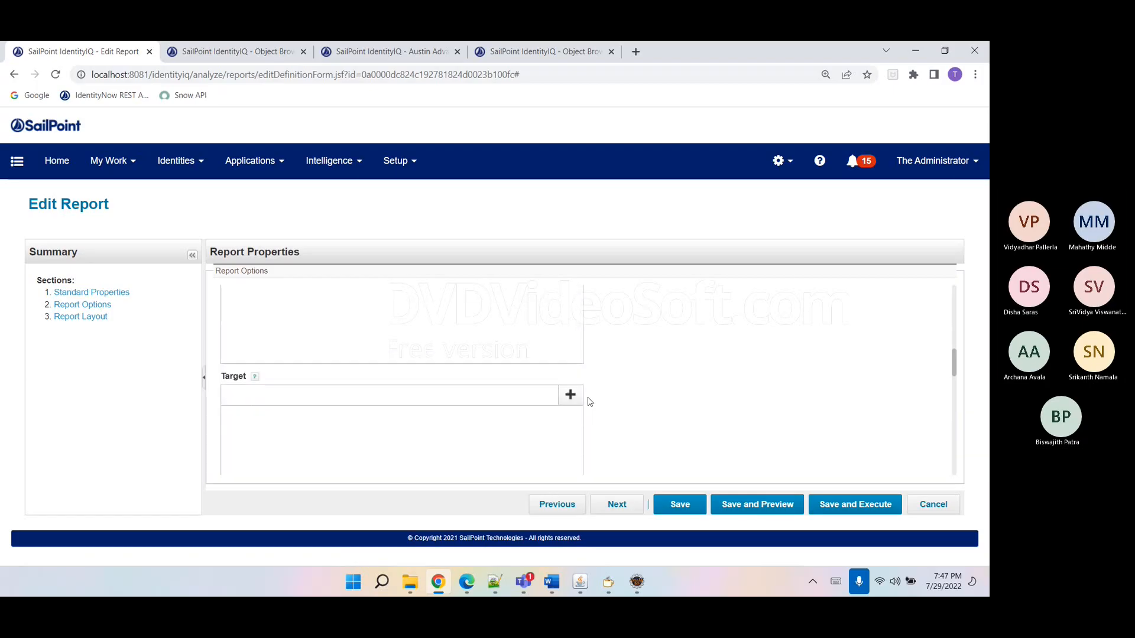
scroll(589, 402, "down", 3)
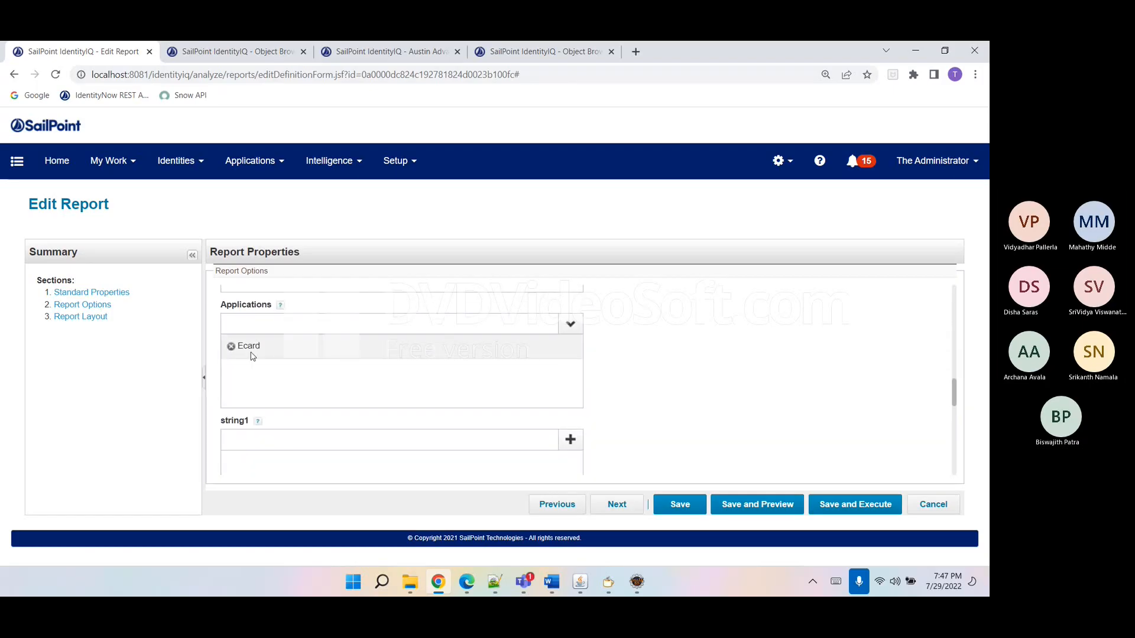
left_click(230, 347)
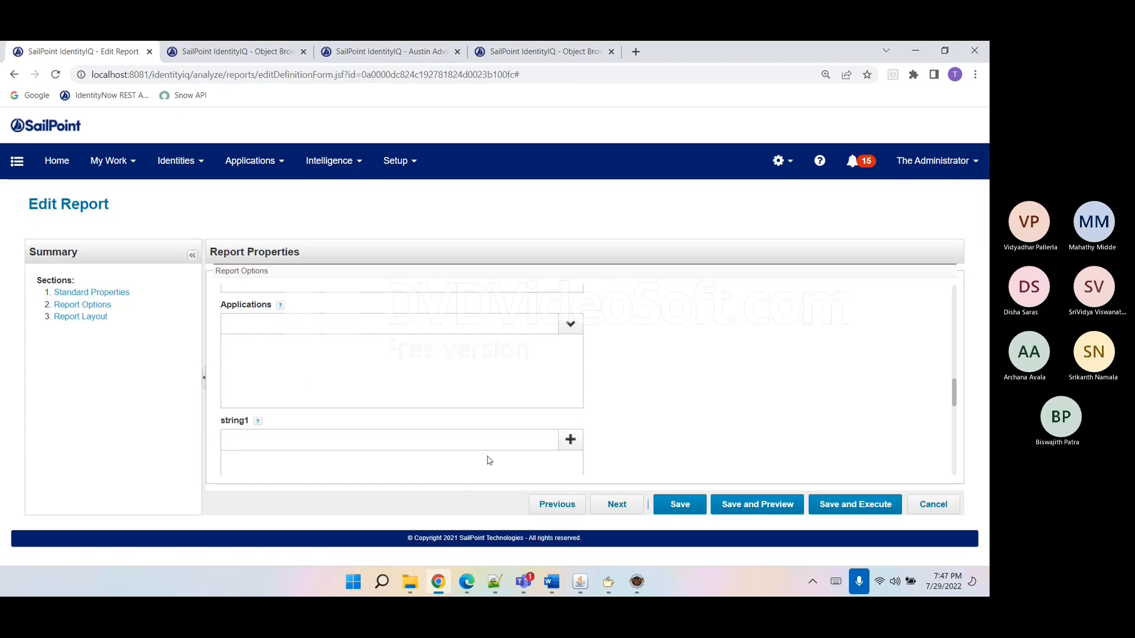
scroll(614, 448, "up", 3)
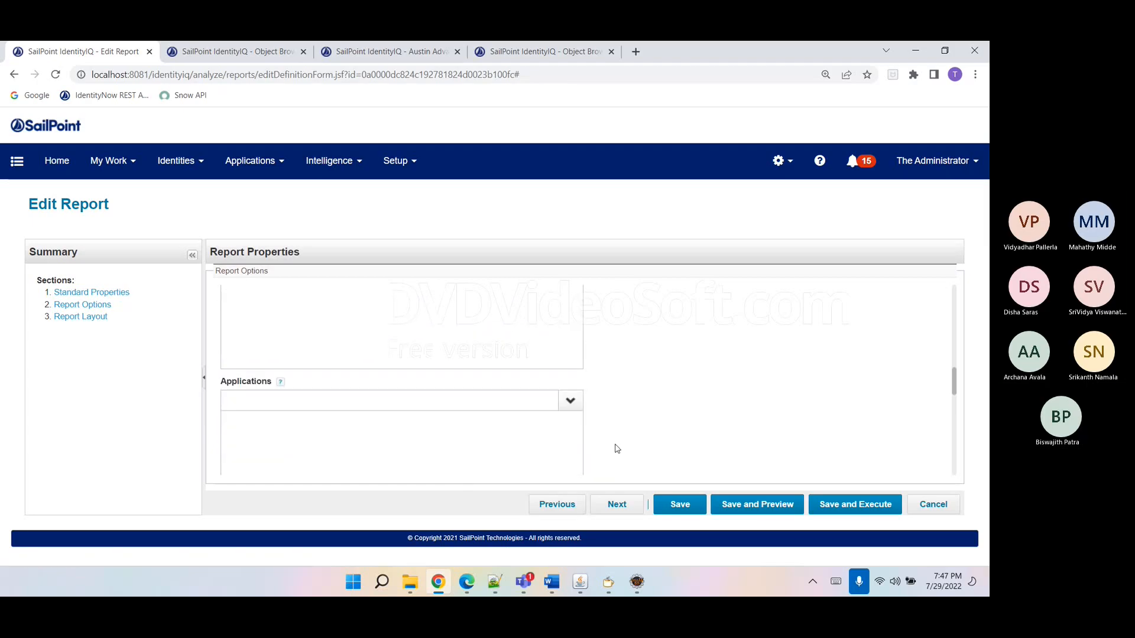
scroll(614, 449, "up", 2)
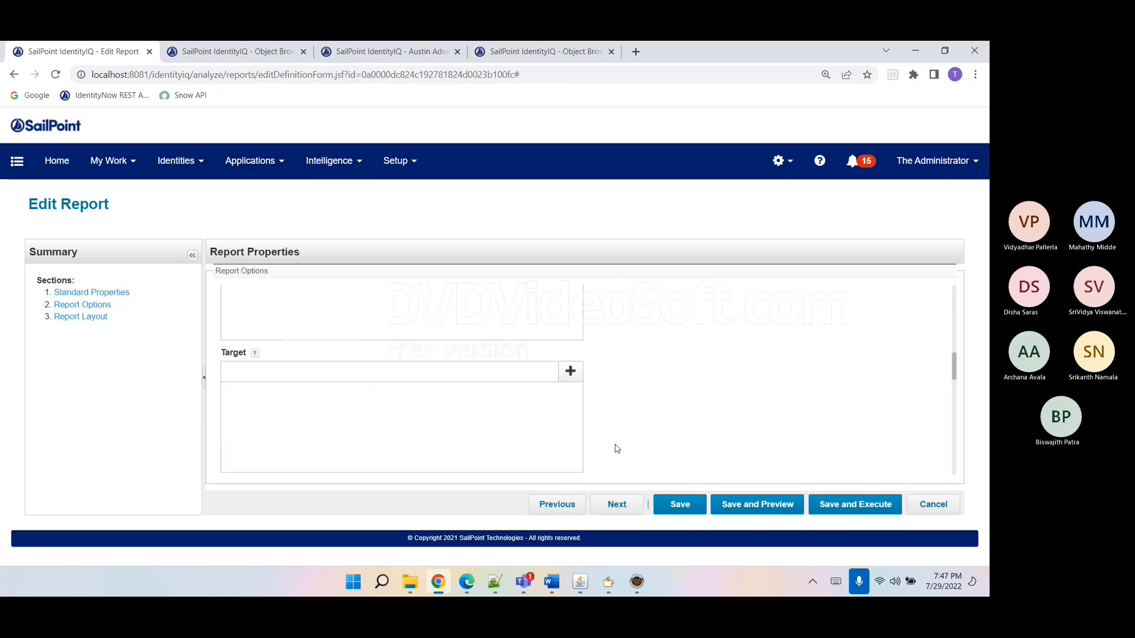
scroll(615, 448, "up", 4)
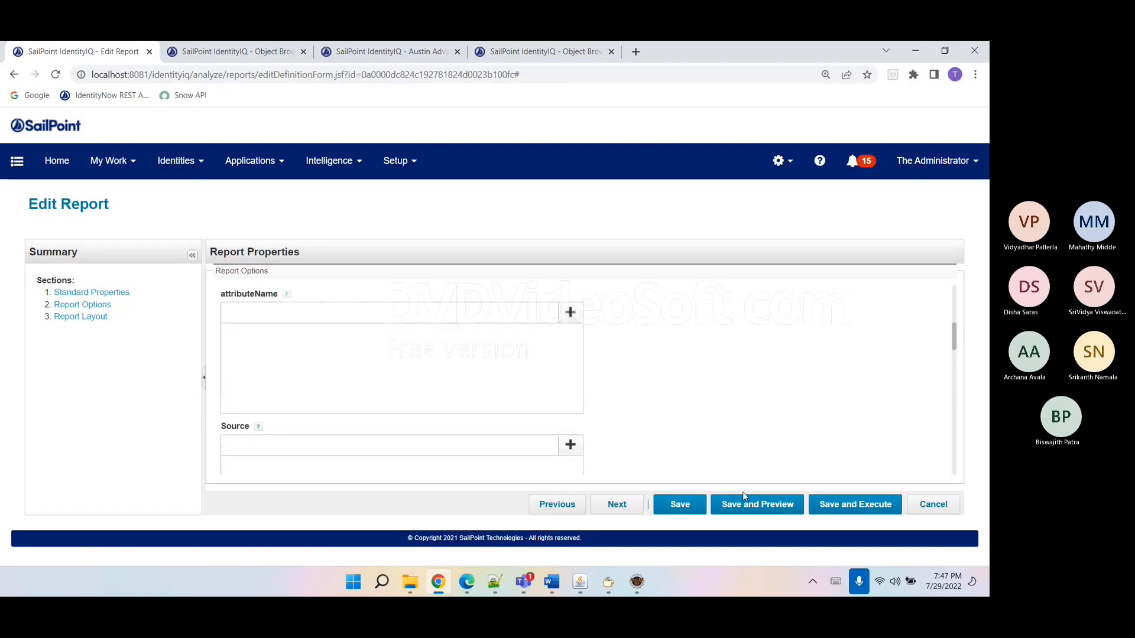
left_click(766, 508)
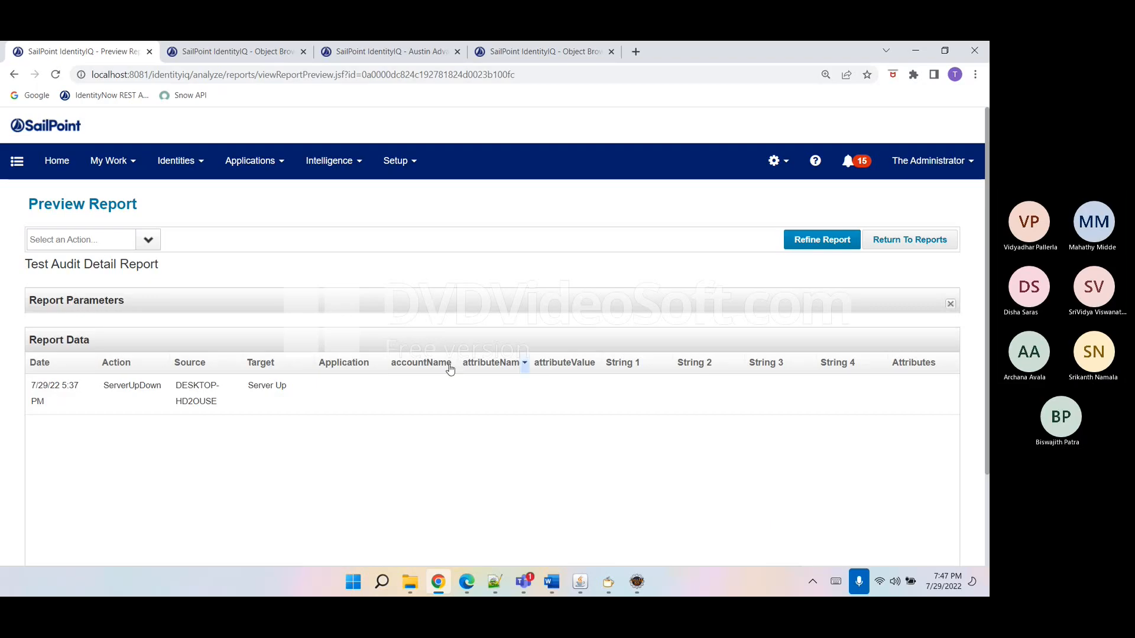
- Reopen the Test Audit Detail Report's options and enter "Custom" in the Action filter
left_click(838, 240)
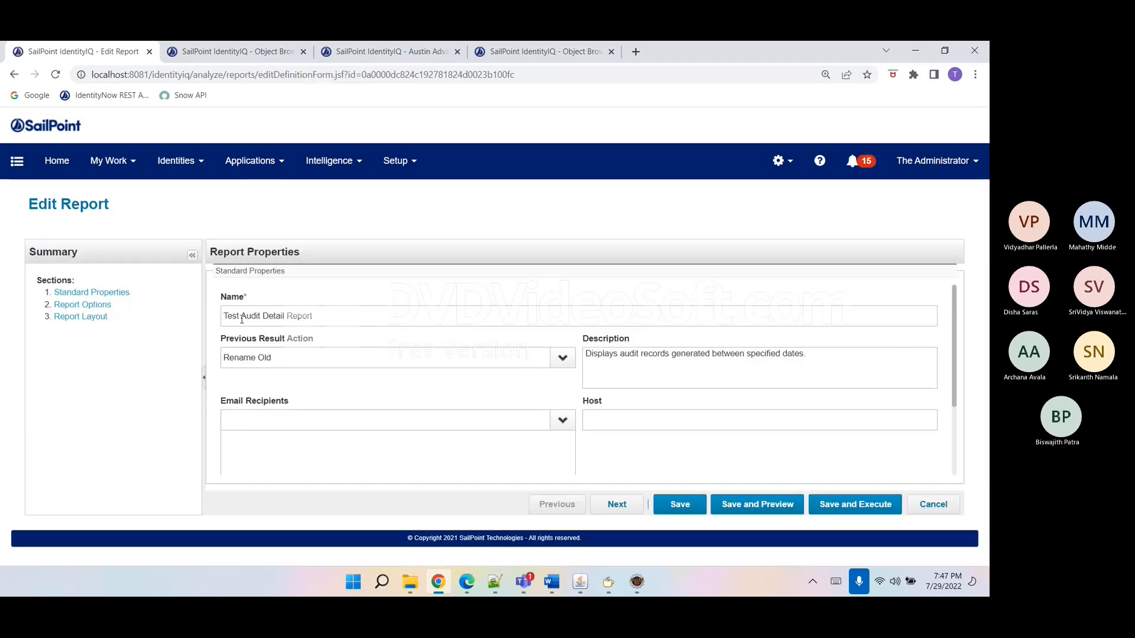
left_click(102, 305)
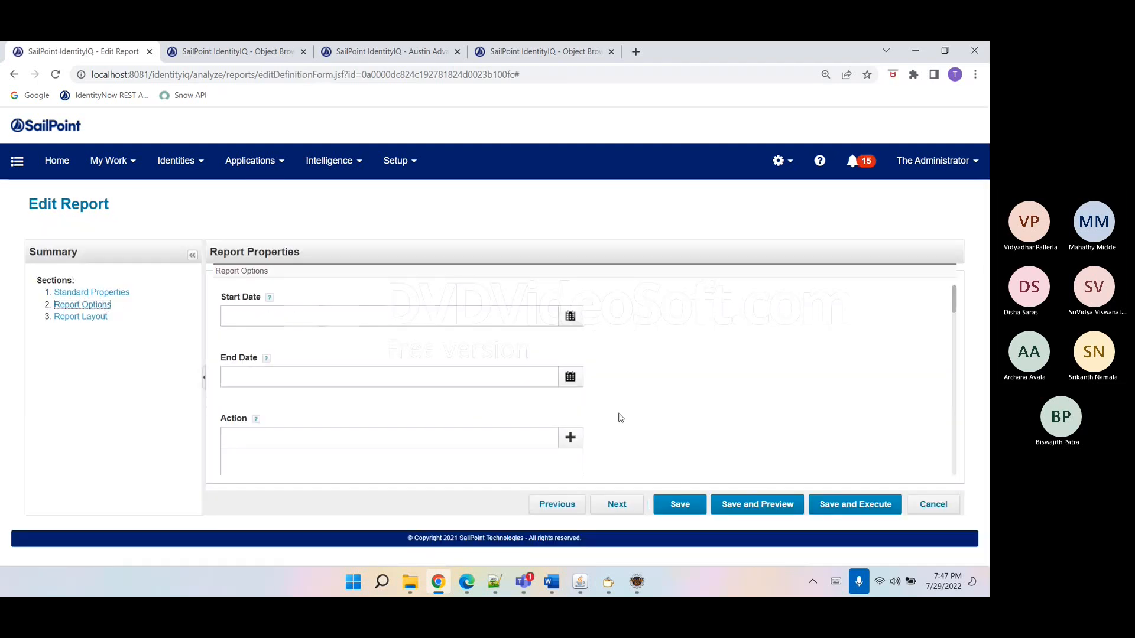
scroll(620, 418, "down", 2)
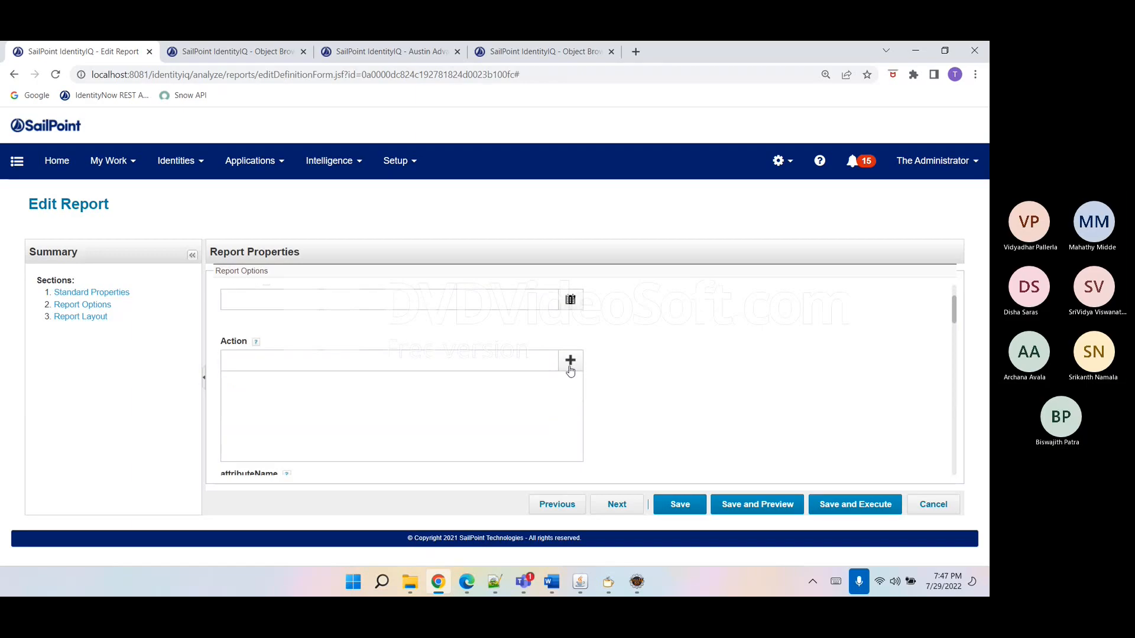
left_click(512, 358)
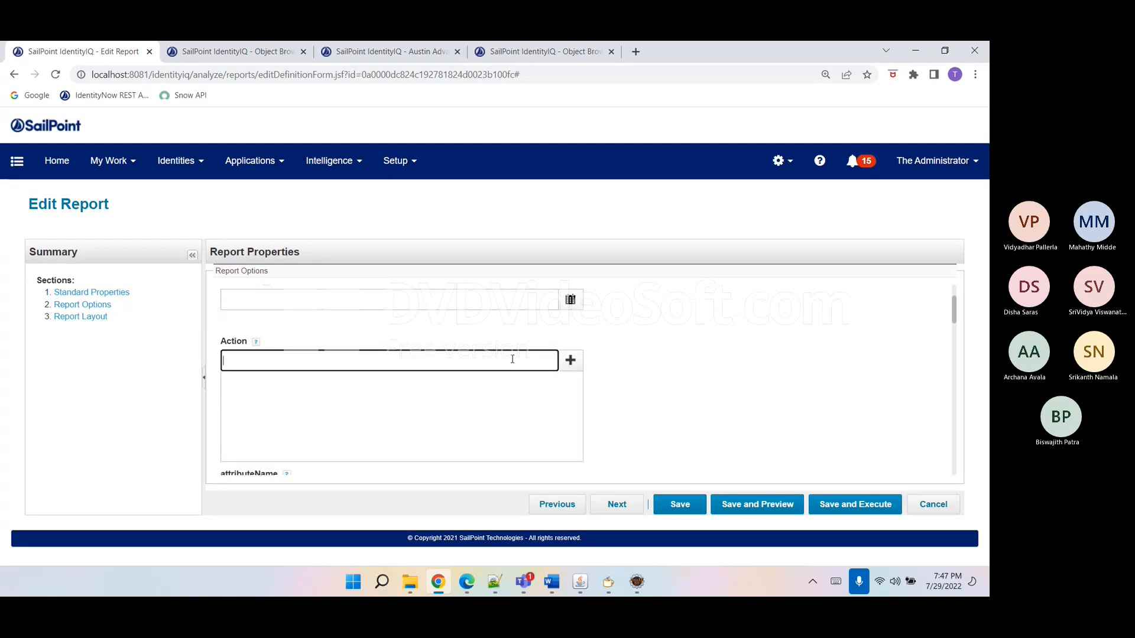
type("Custom")
- Close the Austin CertificationGroup object, open the AuditConfig object instead with the old name filter removed, and examine its audit actions, attributes and classes
left_click(381, 52)
left_click(549, 56)
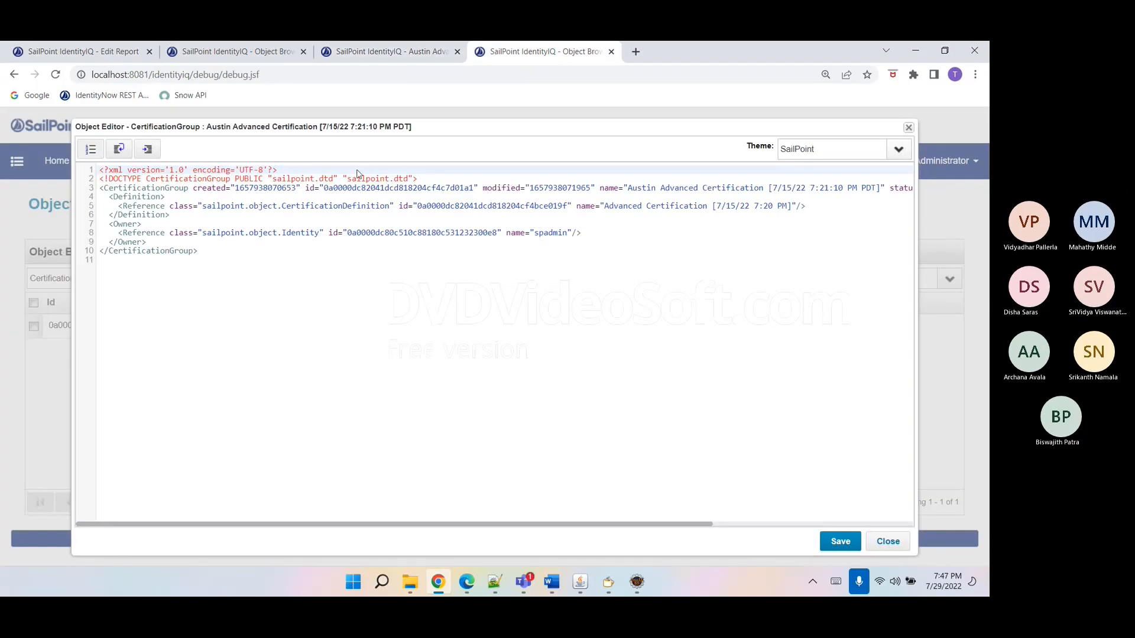
left_click(888, 541)
double_click(99, 282)
type("AuditConfig")
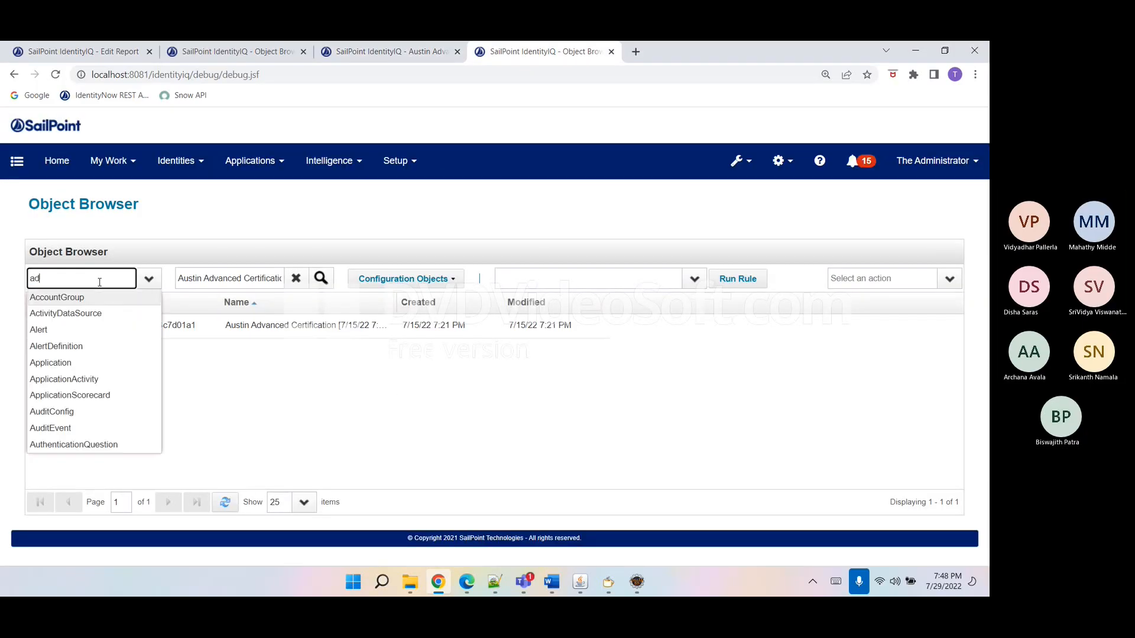
key("Tab")
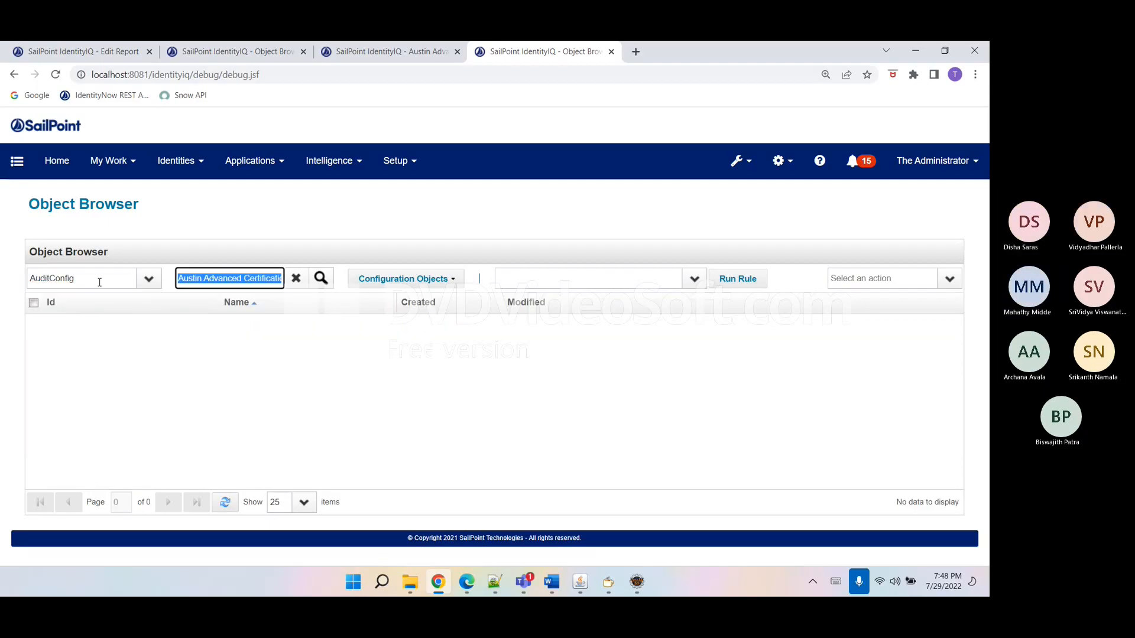
key("BackSpace")
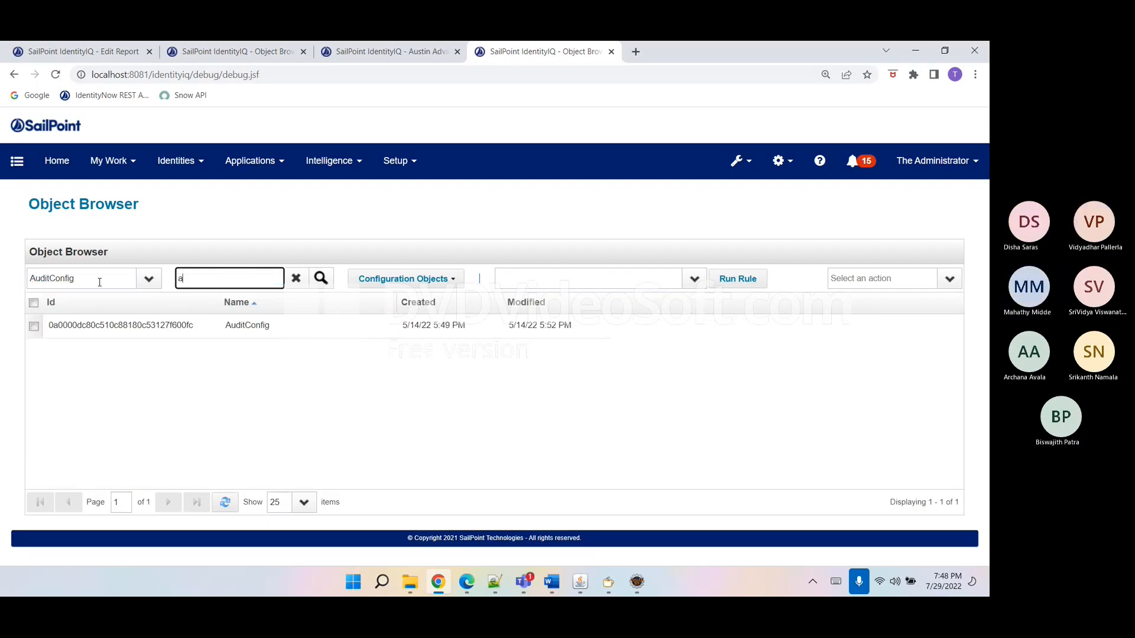
left_click(169, 325)
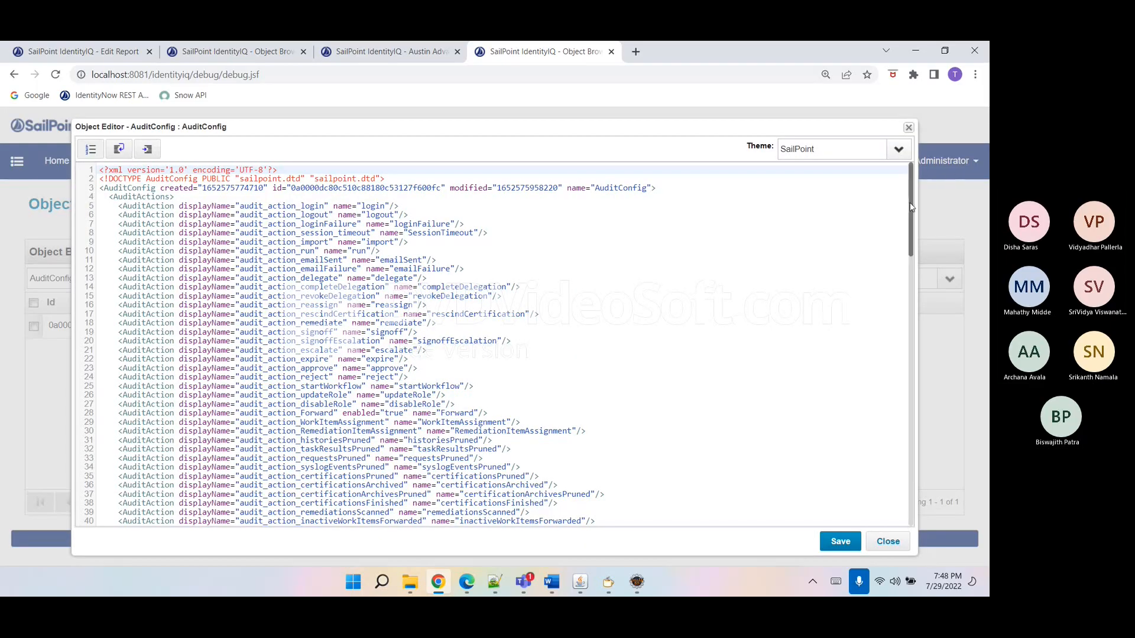
left_click_drag(910, 207, 910, 420)
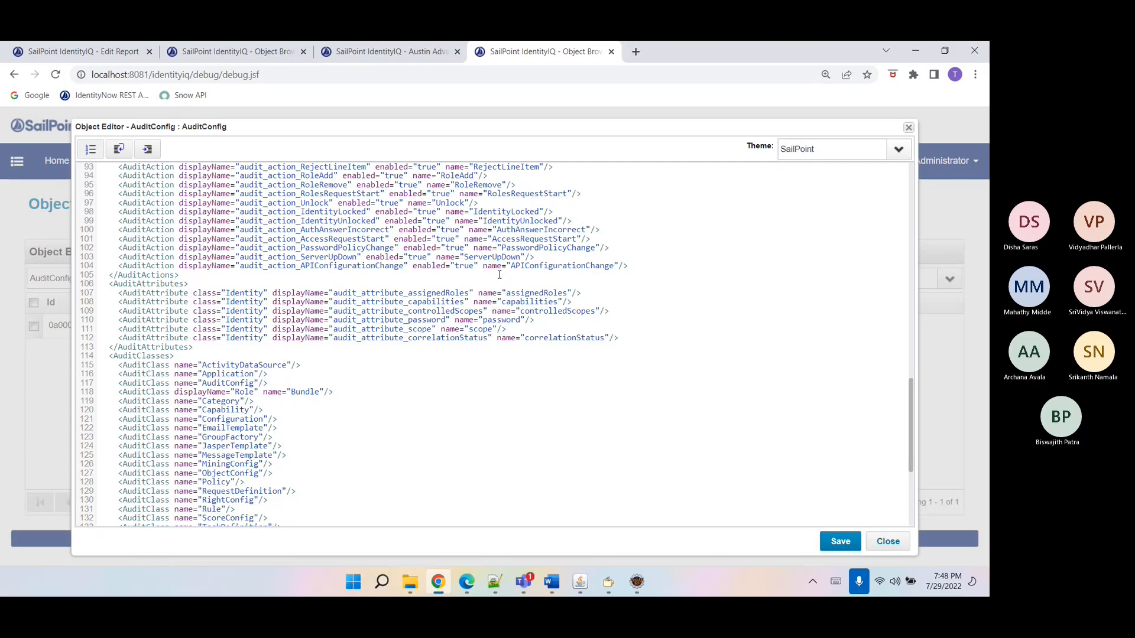
- Close the Audit Detail Report TaskDefinition and open the Reports page in a new browser tab
left_click(276, 59)
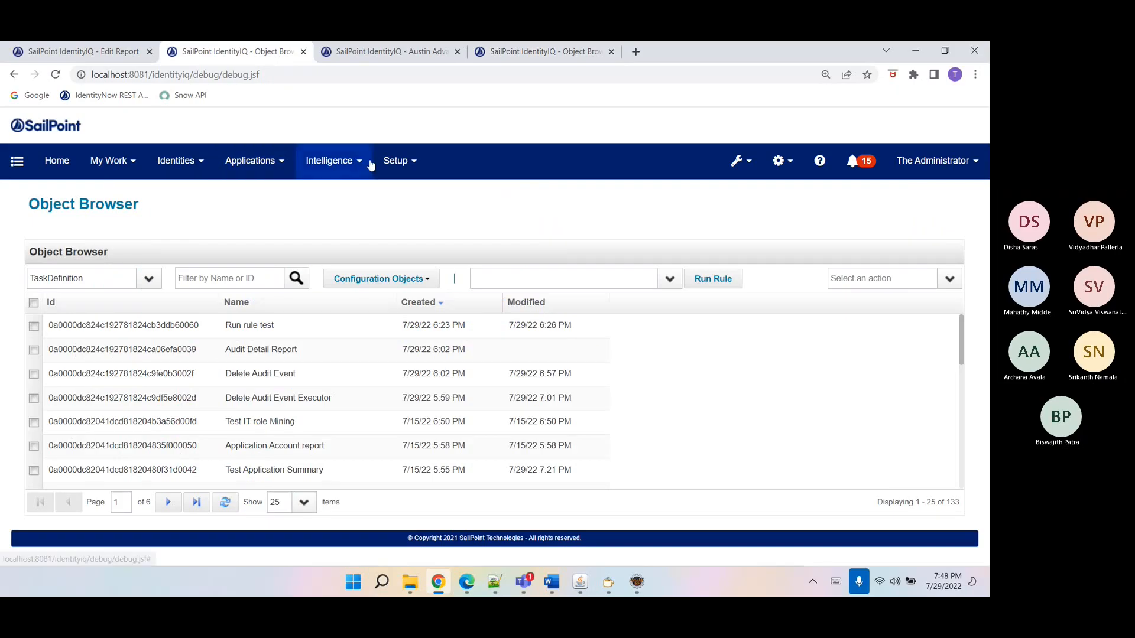
left_click(334, 167)
right_click(336, 218)
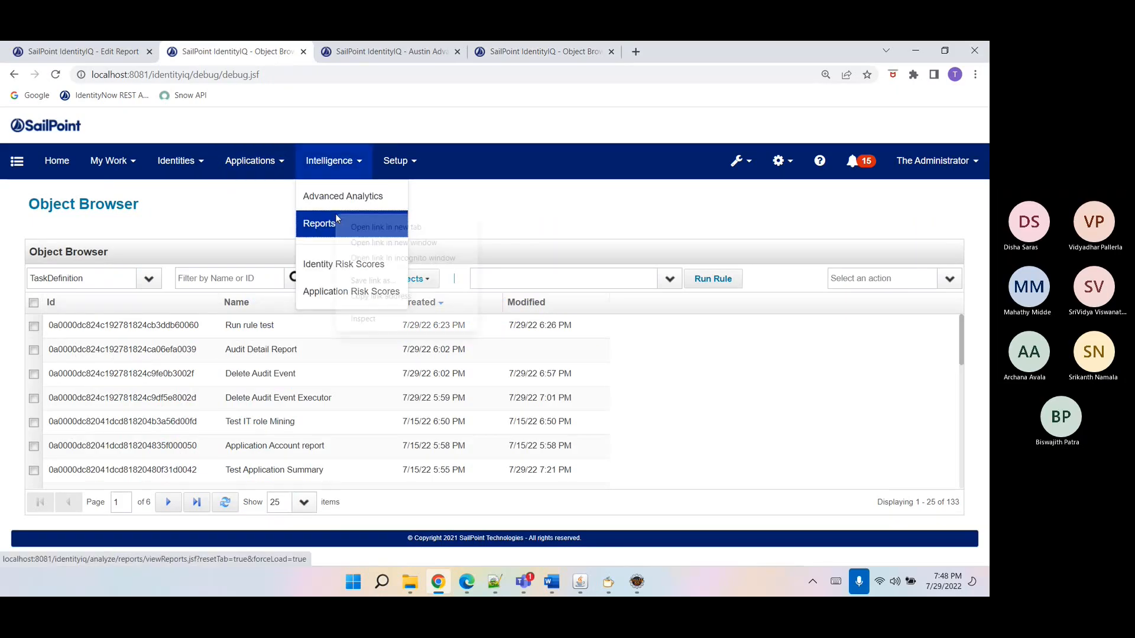
left_click(378, 227)
left_click(387, 52)
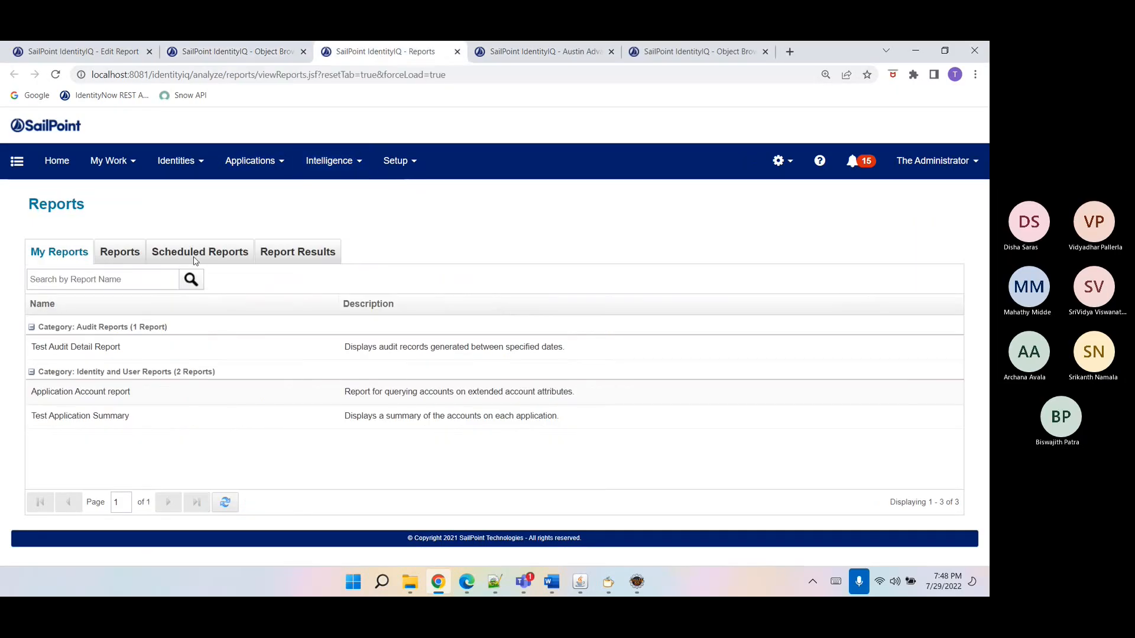
- Run an unfiltered Audit search in Advanced Analytics, open the first AccessRequestStart event's details and copy its Action value
left_click(313, 169)
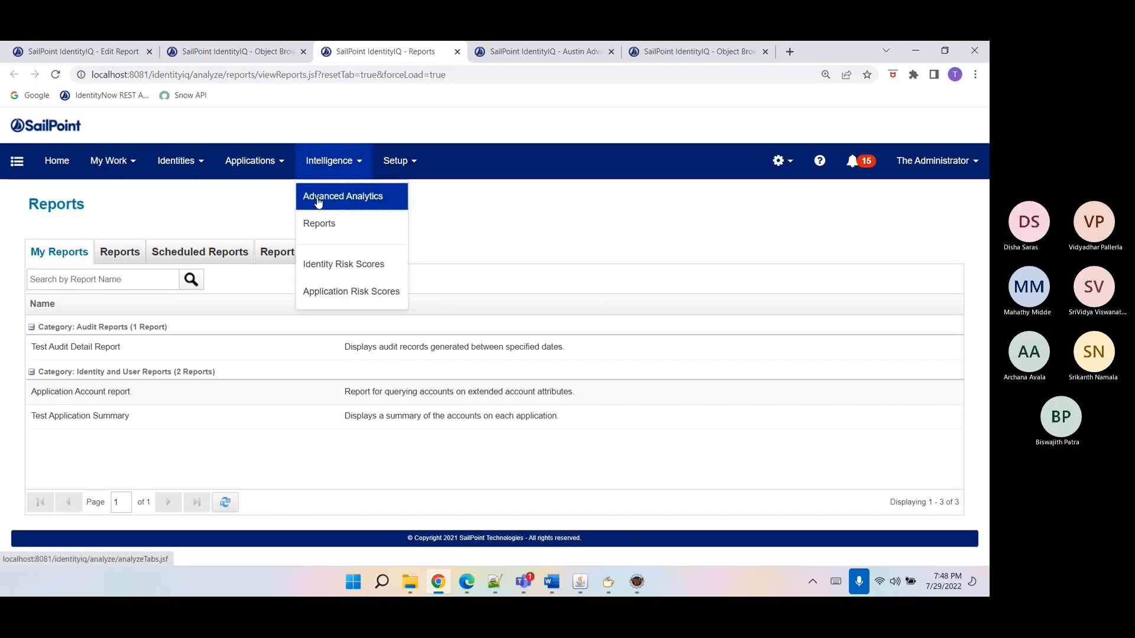
left_click(317, 203)
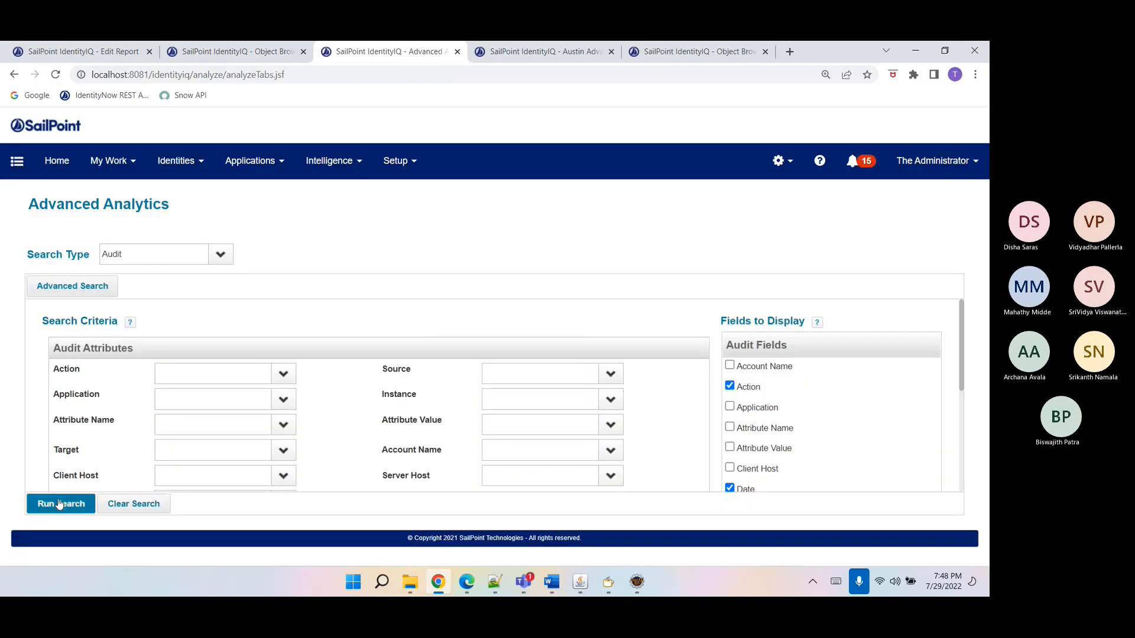
left_click(60, 504)
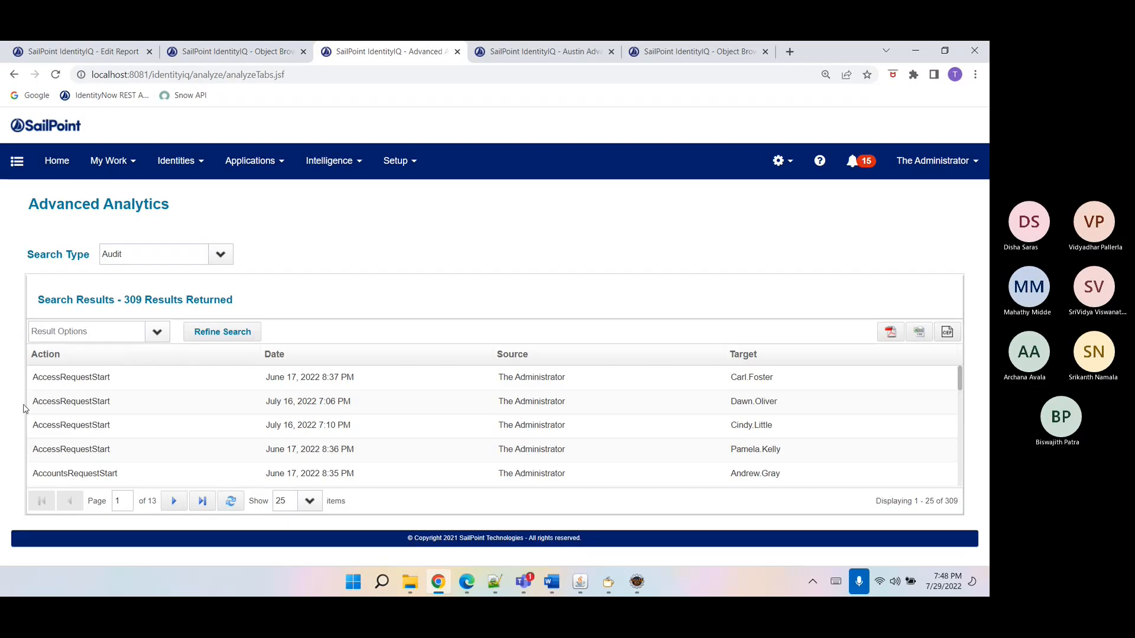
left_click(37, 378)
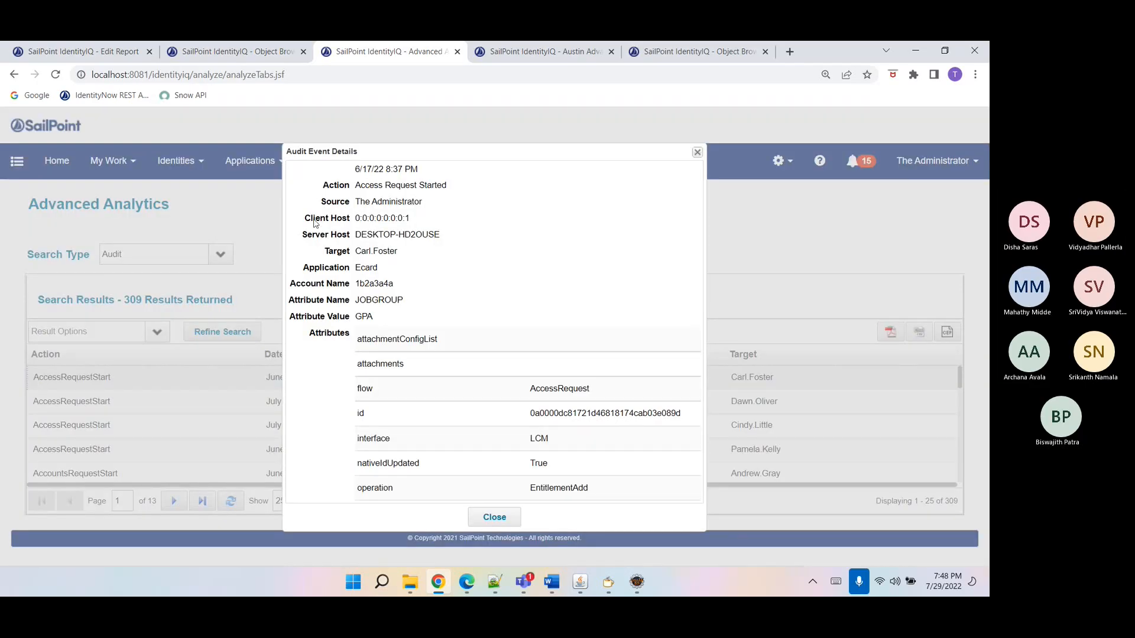
triple_click(389, 188)
key("ctrl+c")
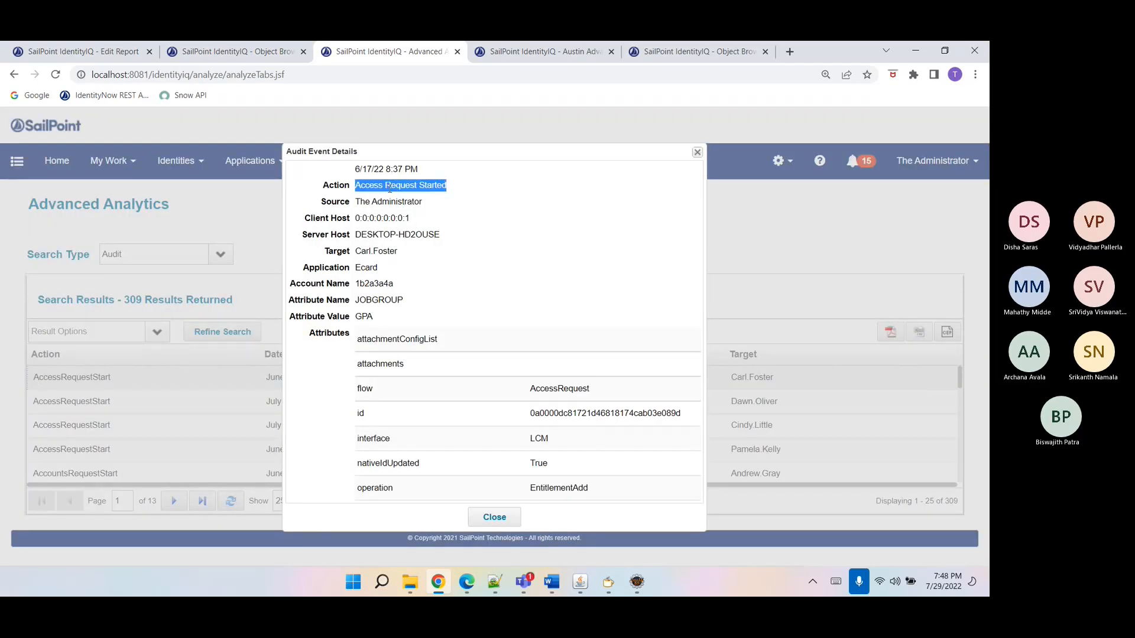
- Search the AuditConfig object for "Access Request Started", shorten the search to "Access", and copy the action name AccessRequestStart
left_click(672, 47)
key("ctrl+f")
key("ctrl+v")
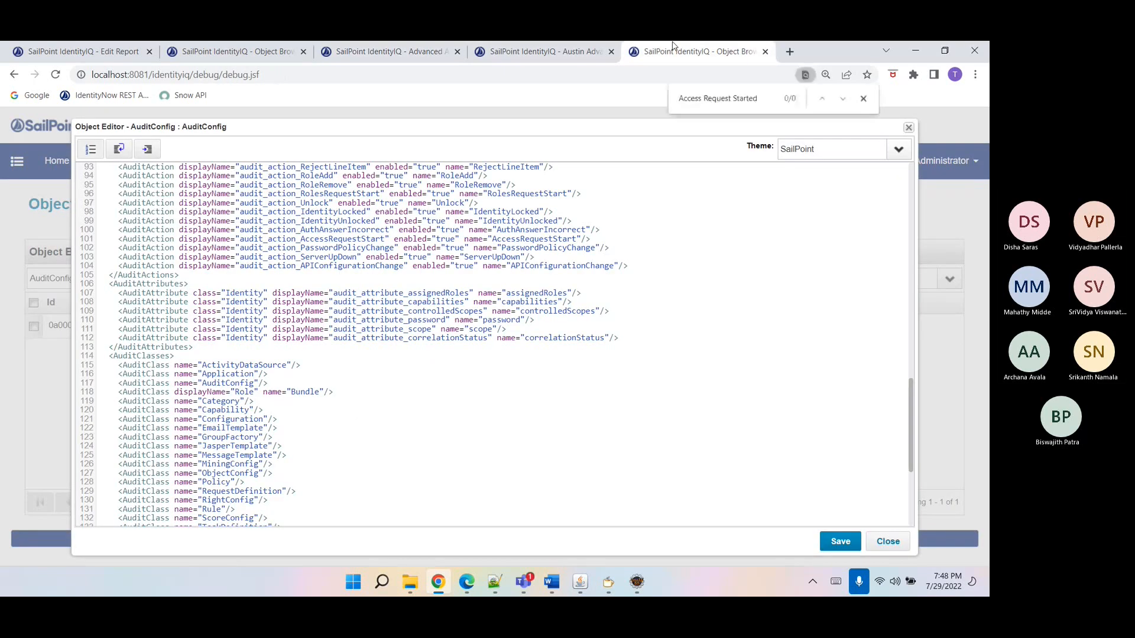
key("BackSpace")
key("BackSpace")
key("BackSpace")
key("BackSpace")
key("BackSpace")
key("BackSpace")
key("BackSpace")
key("BackSpace")
key("BackSpace")
key("BackSpace")
key("BackSpace")
key("BackSpace")
key("BackSpace")
key("BackSpace")
key("BackSpace")
key("BackSpace")
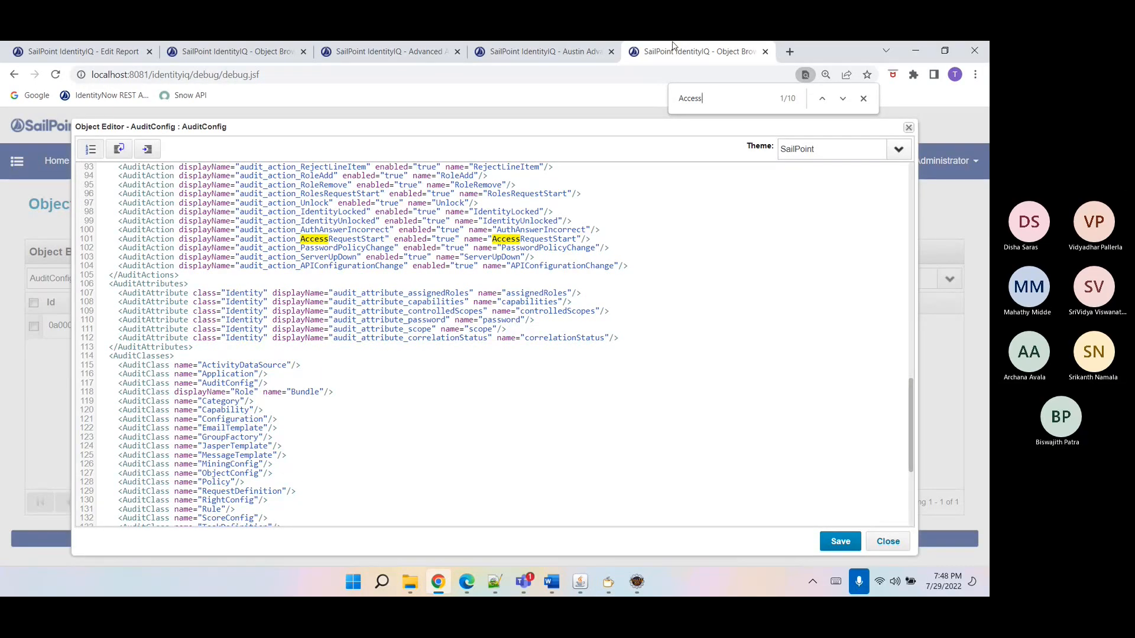
double_click(552, 238)
key("ctrl+c")
- Replace "Custom" with AccessRequestStart in the Test Audit Detail Report's Action filter, add it, and save and preview the report
left_click(103, 50)
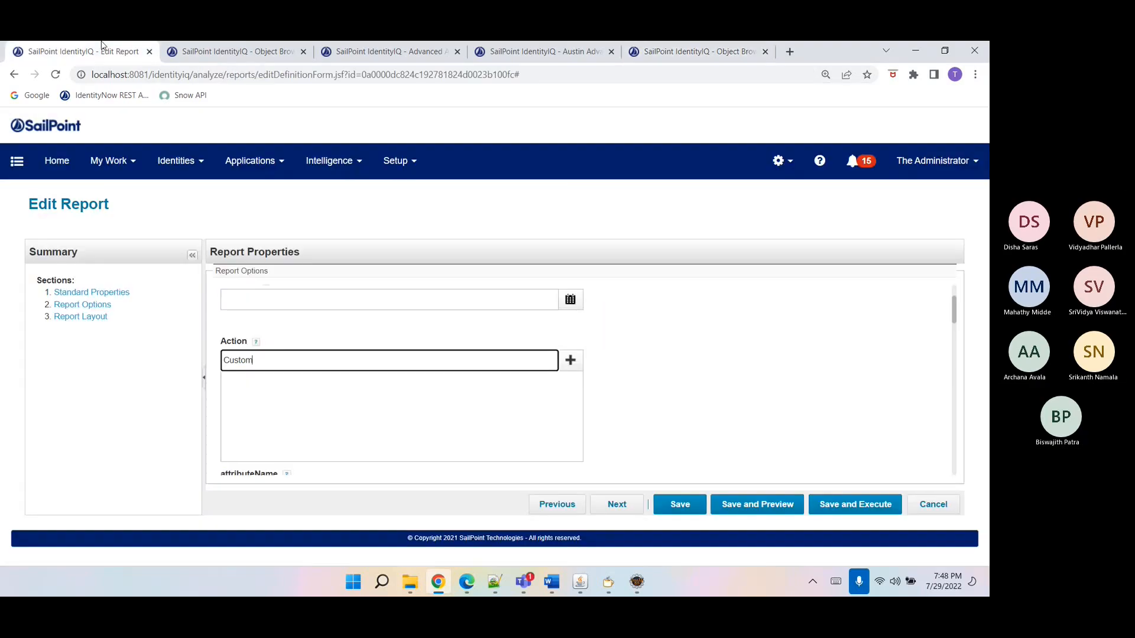
key("ctrl+a")
key("ctrl+v")
left_click(569, 370)
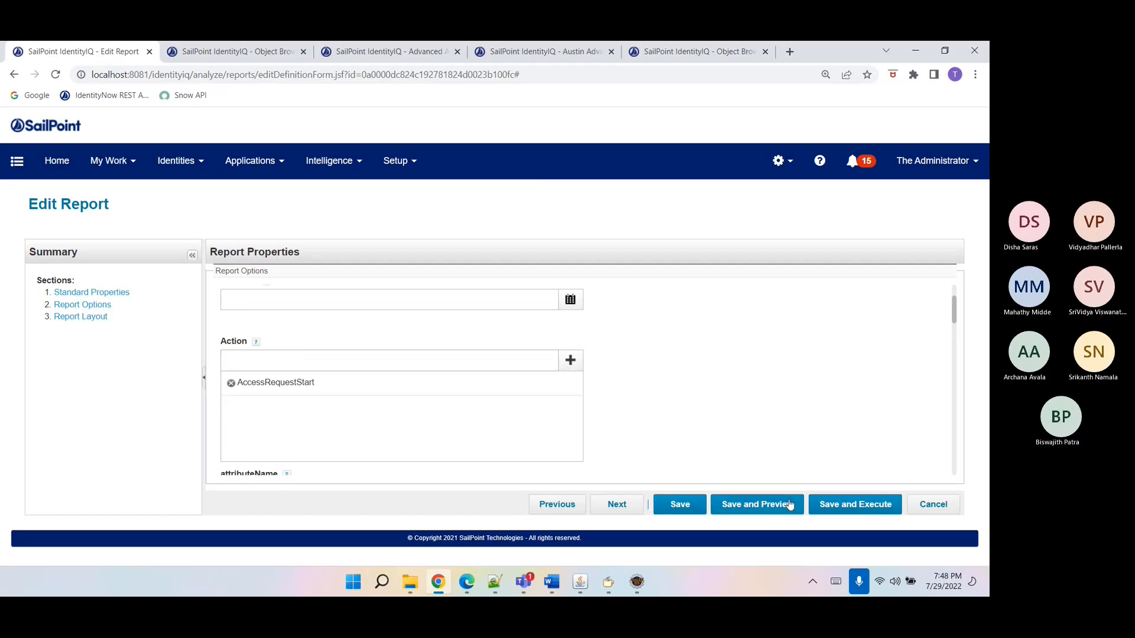
left_click(779, 506)
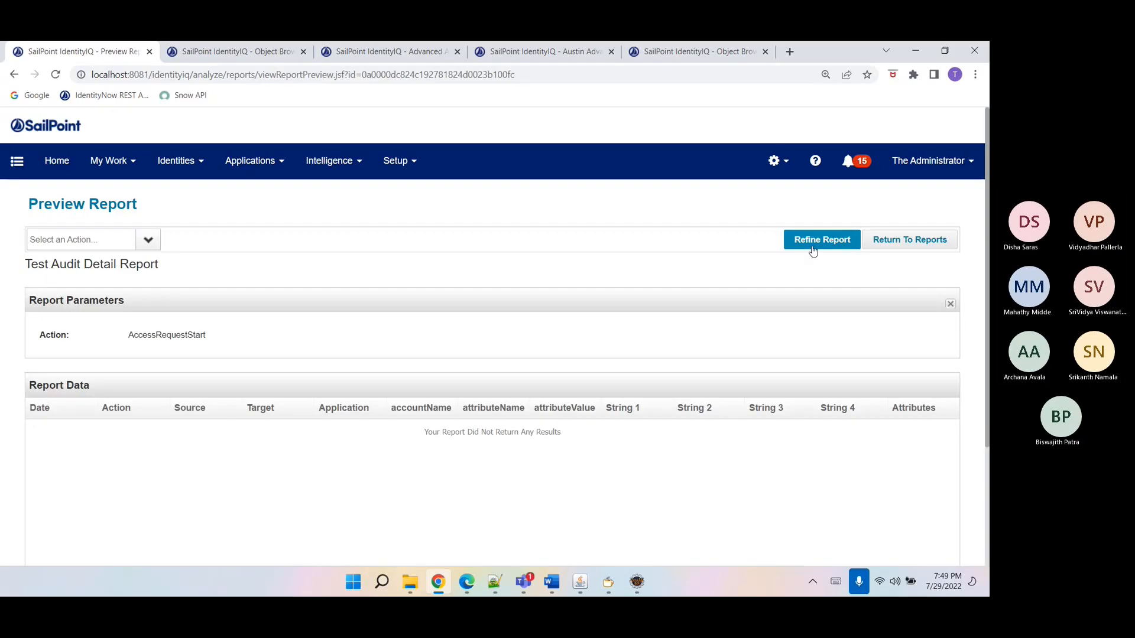
- Refresh the TaskDefinition list, examine the Test Audit Detail Report definition, and reopen the previewed report for refinement
left_click(254, 52)
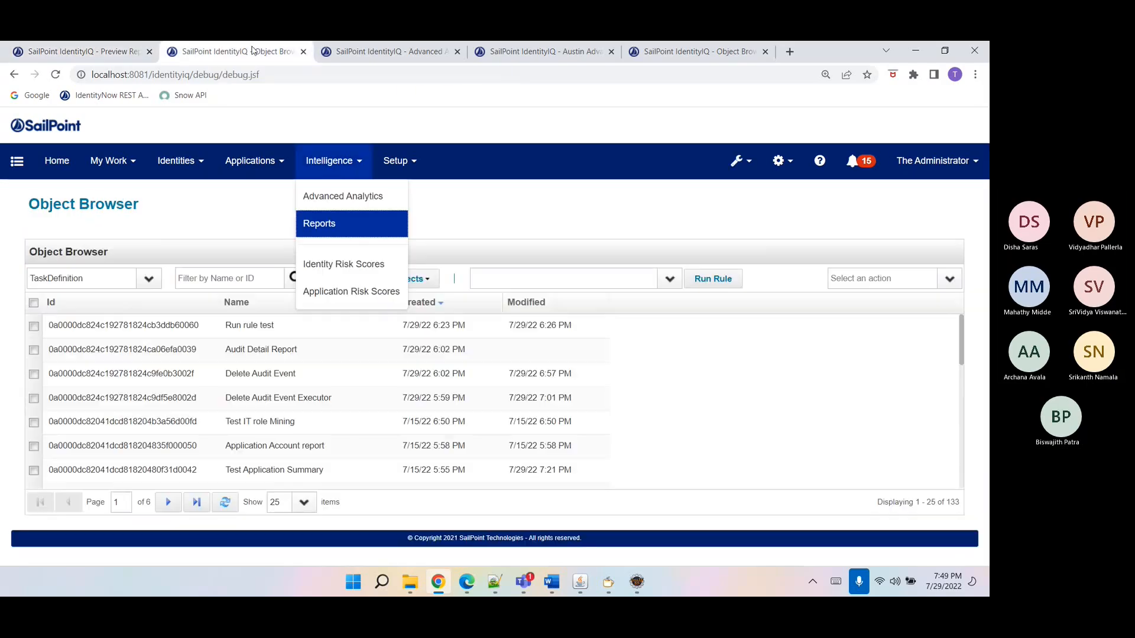
left_click(222, 278)
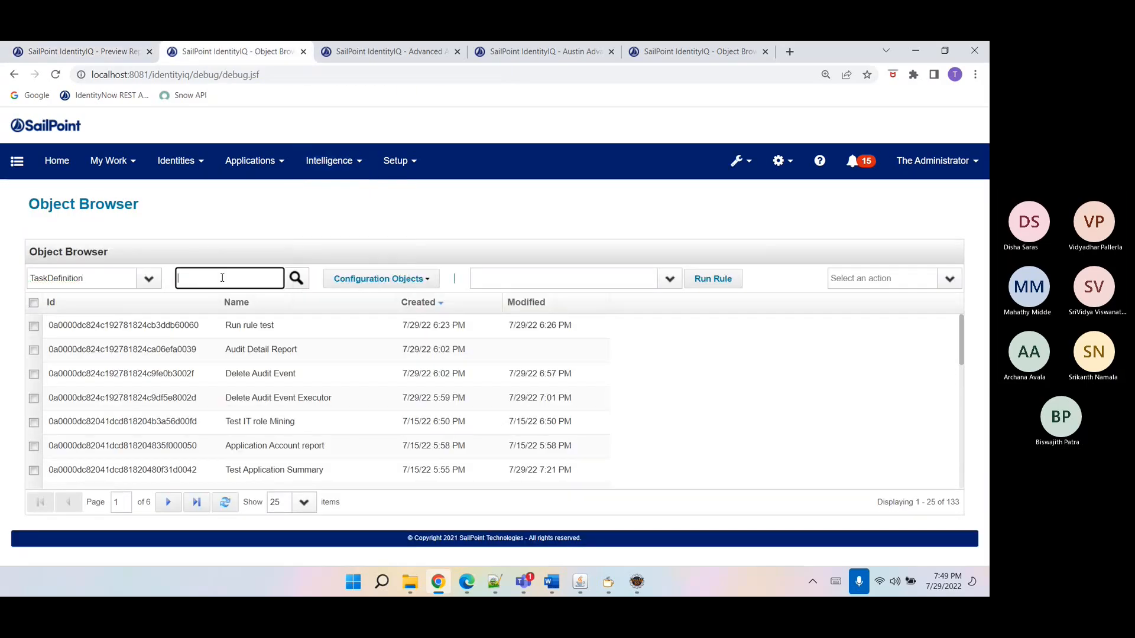
left_click(438, 304)
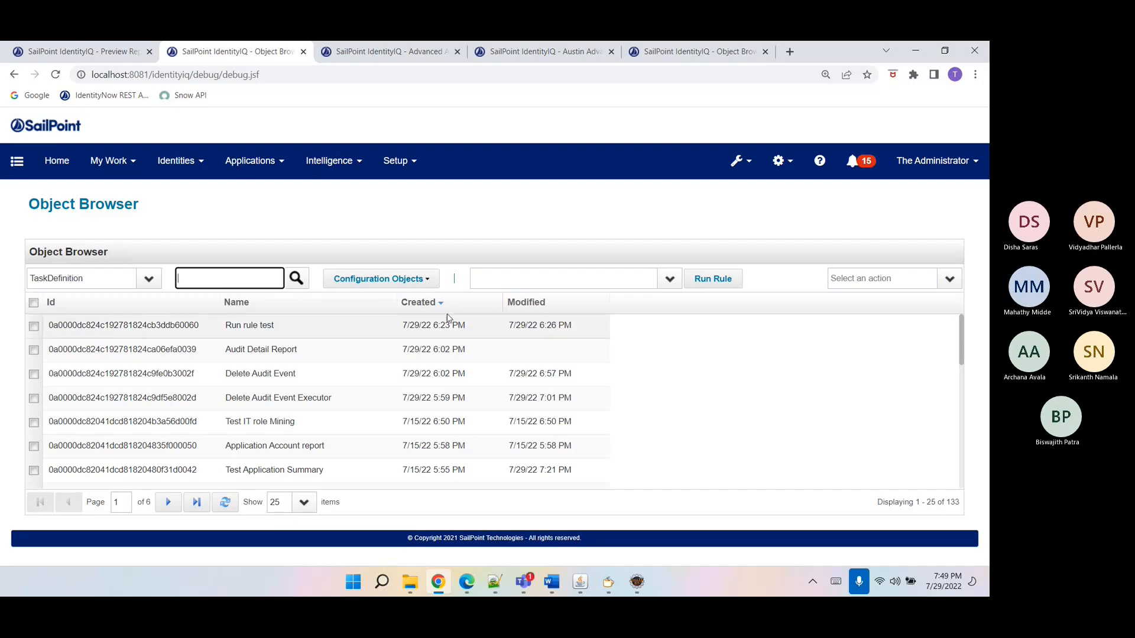
left_click(438, 305)
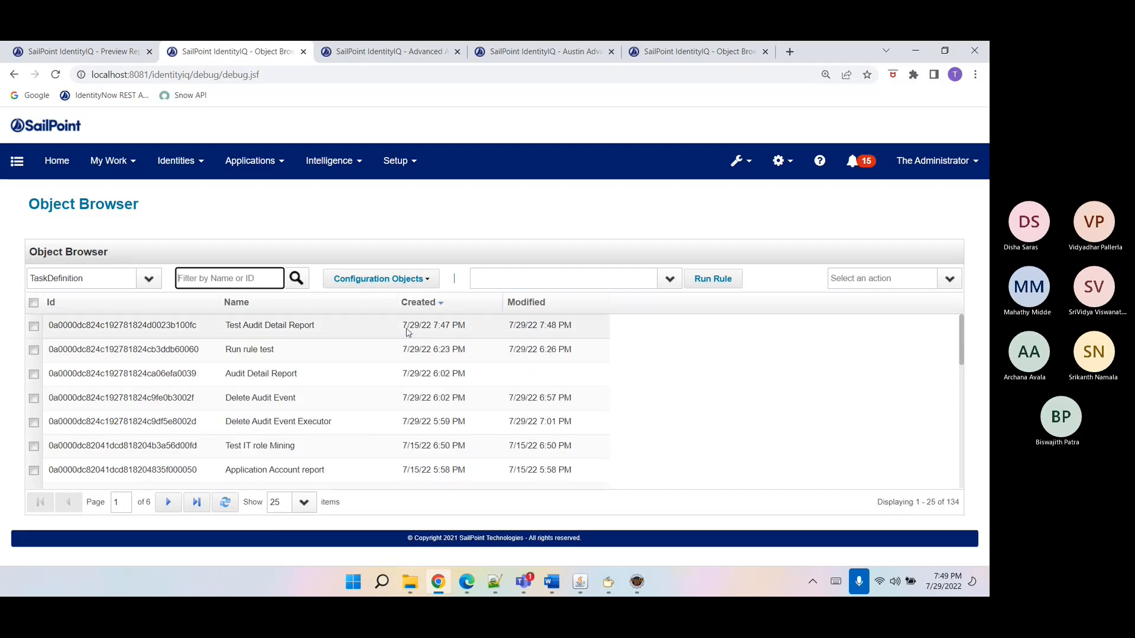
left_click(406, 324)
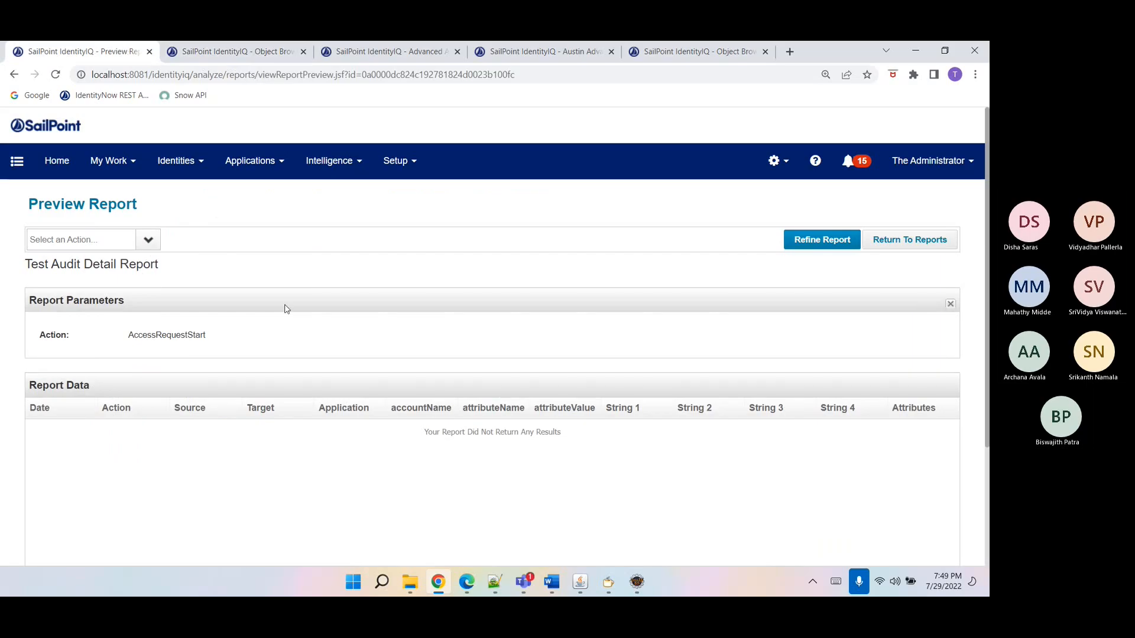
left_click(813, 242)
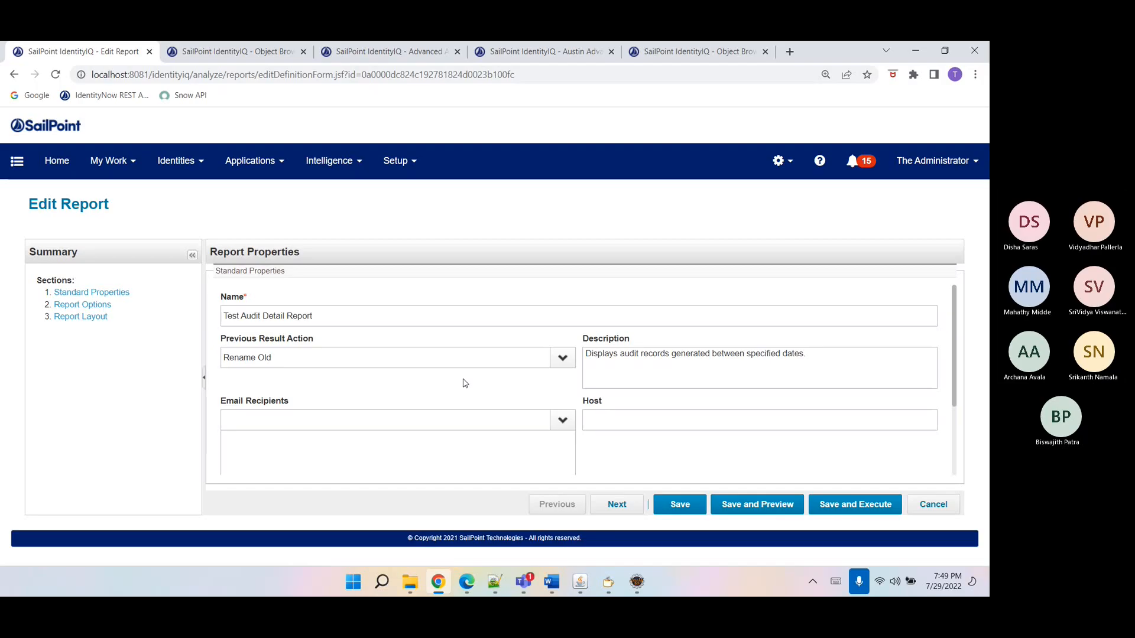
left_click(249, 52)
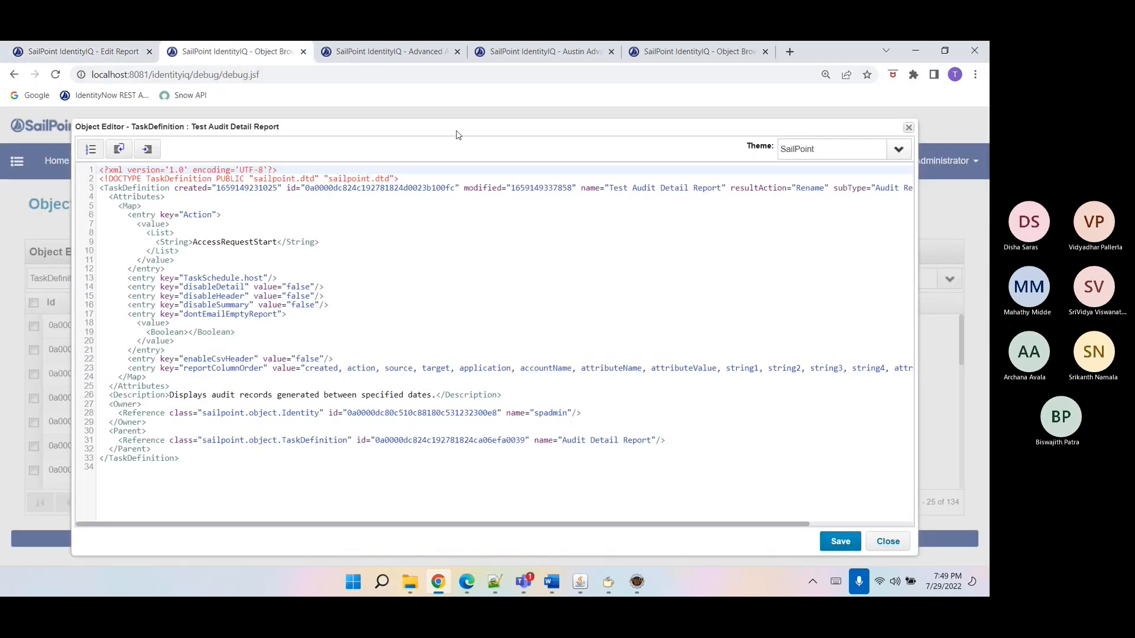
- Close the Test Audit Detail Report TaskDefinition and delete it from the Object Browser
left_click(886, 542)
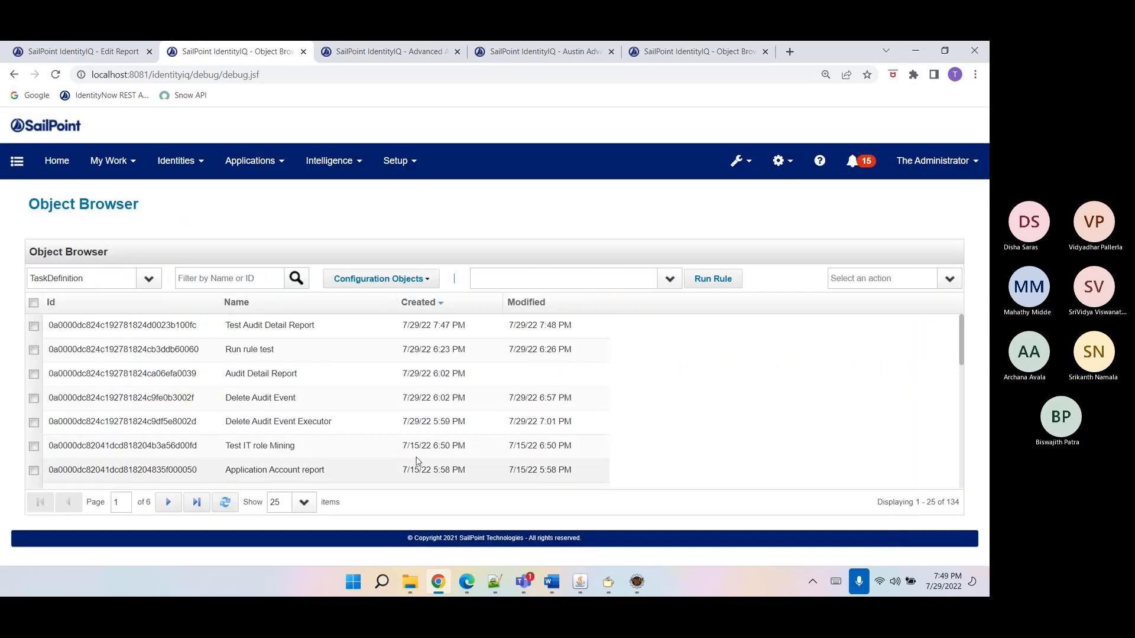
left_click(34, 326)
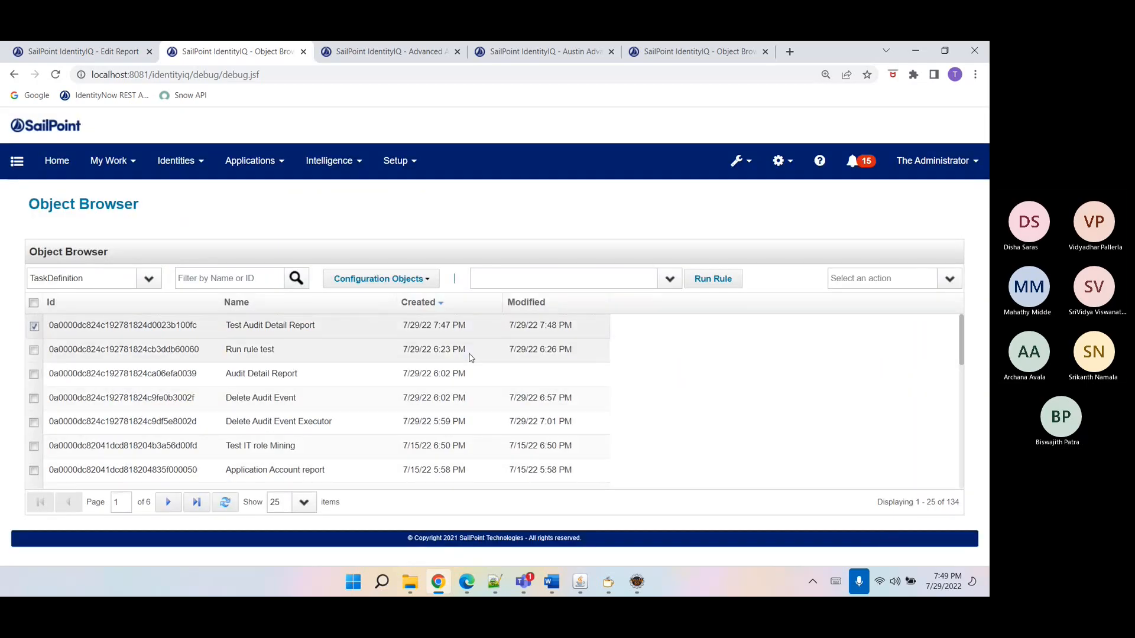
left_click(949, 279)
left_click(906, 312)
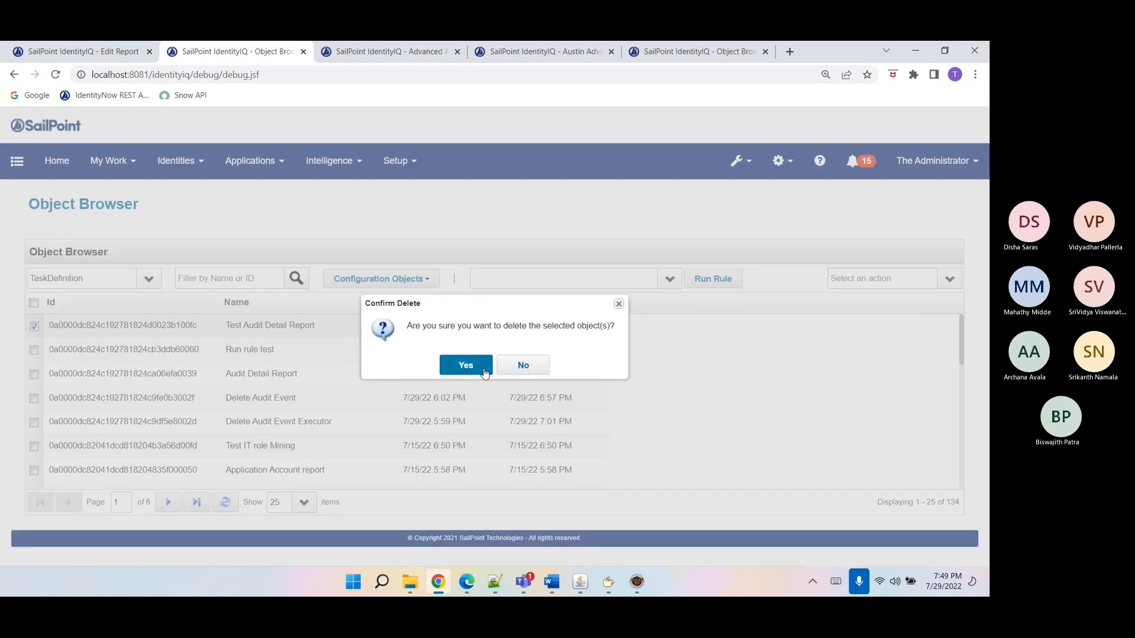
left_click(465, 365)
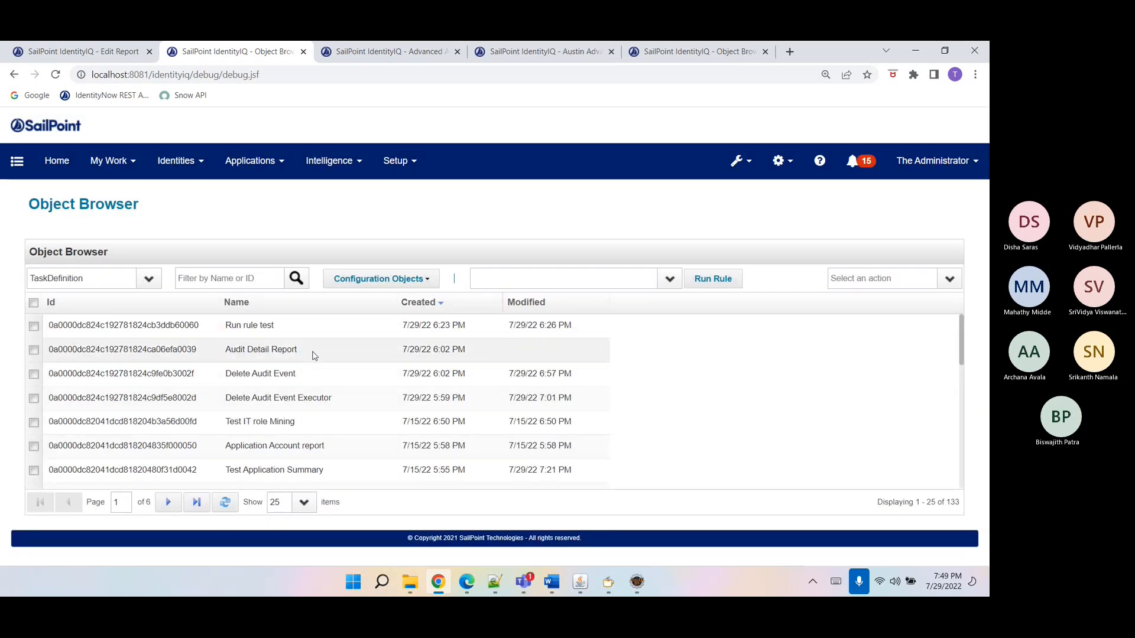
- Open the Audit Detail Report TaskDefinition and remove the application parameter line from its QueryParameters
left_click(314, 356)
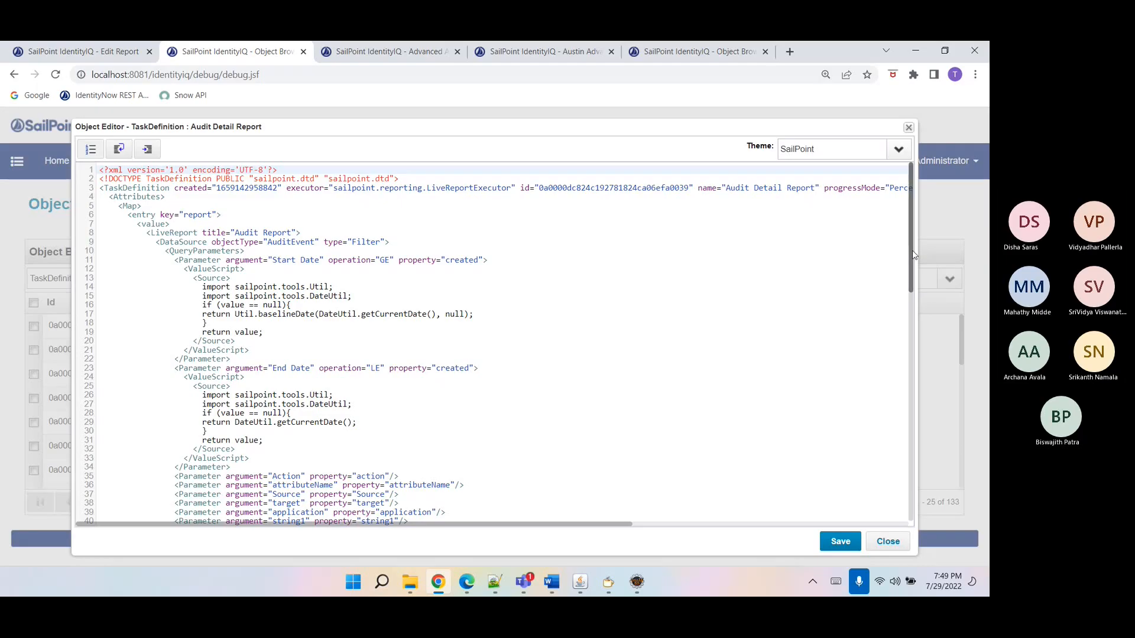
scroll(913, 255, "down", 2)
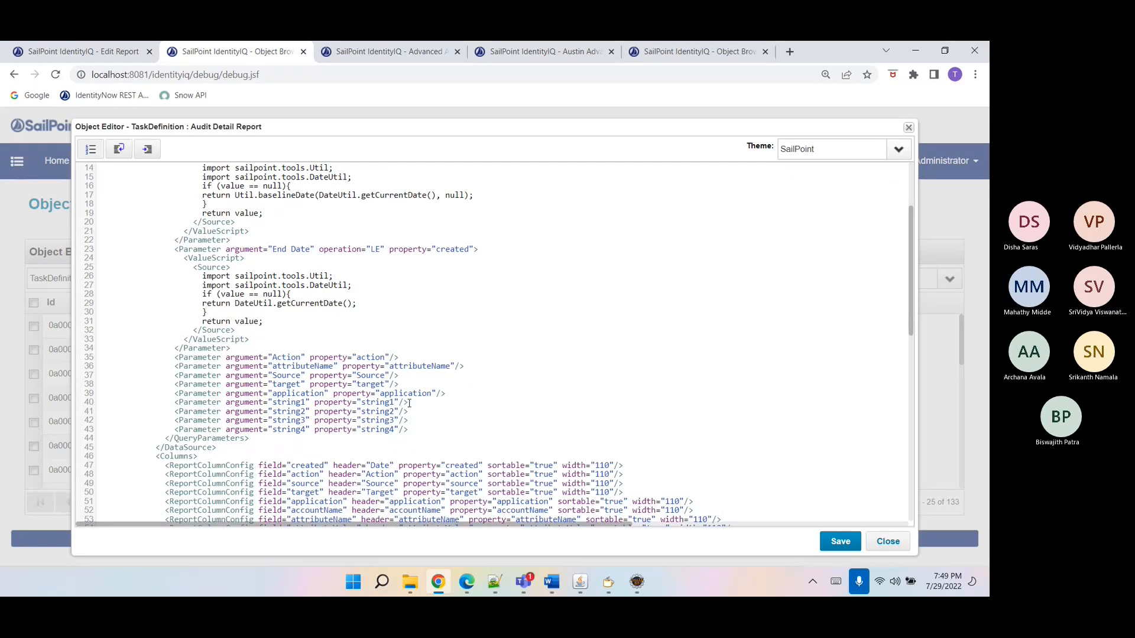
triple_click(409, 394)
key("Delete")
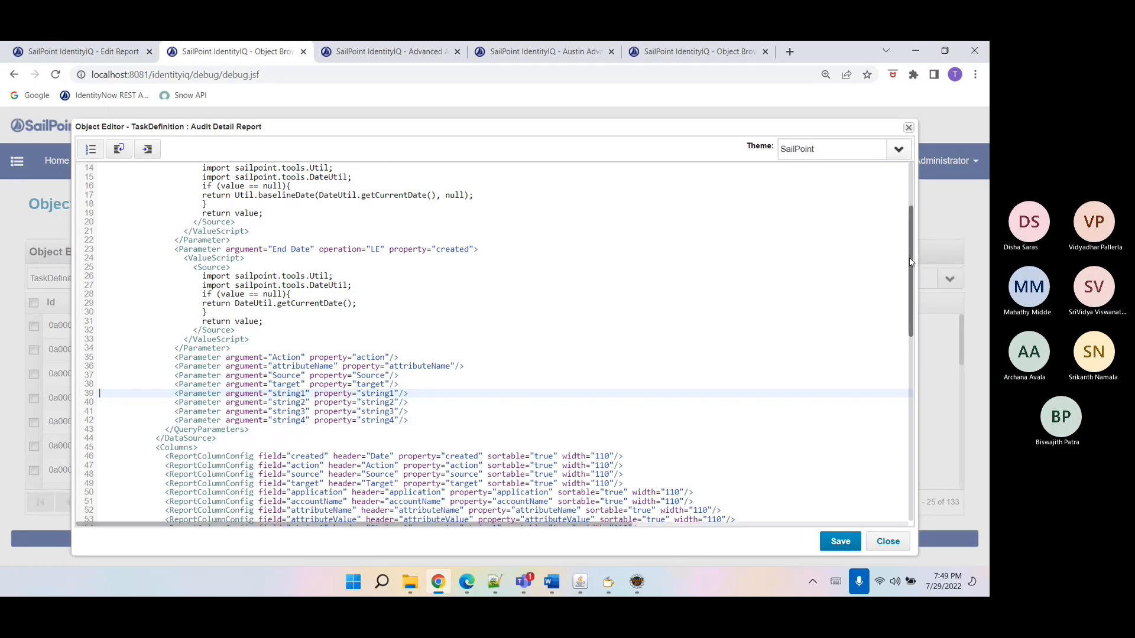
- Remove the whole application Argument block from the Signature inputs, save the TaskDefinition, and refresh the list
scroll(910, 262, "down", 9)
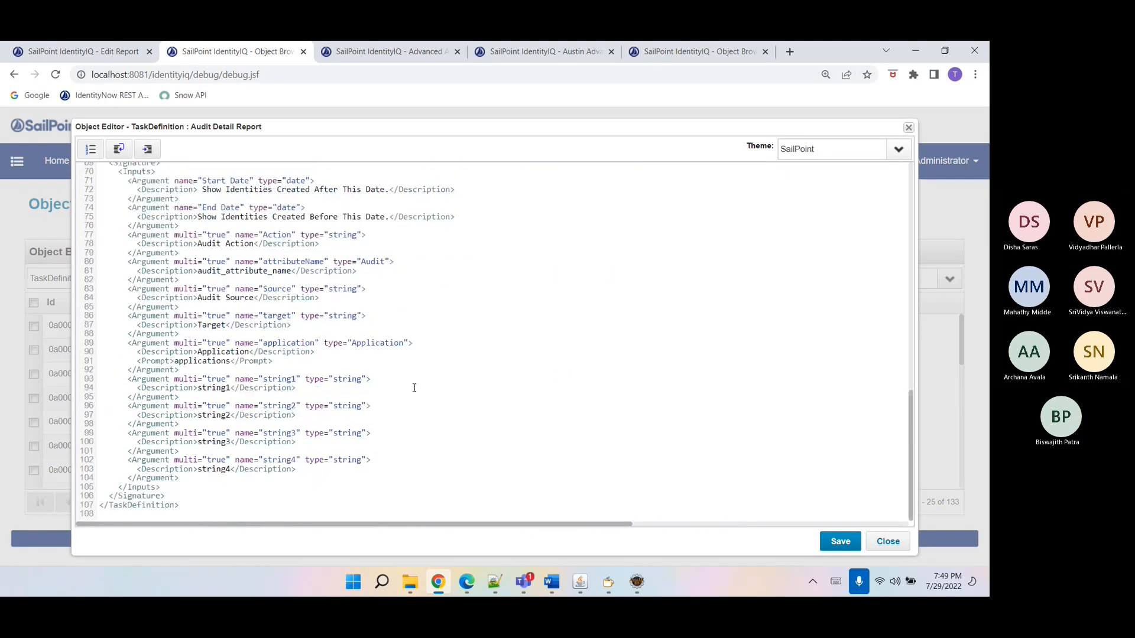
left_click_drag(214, 370, 90, 347)
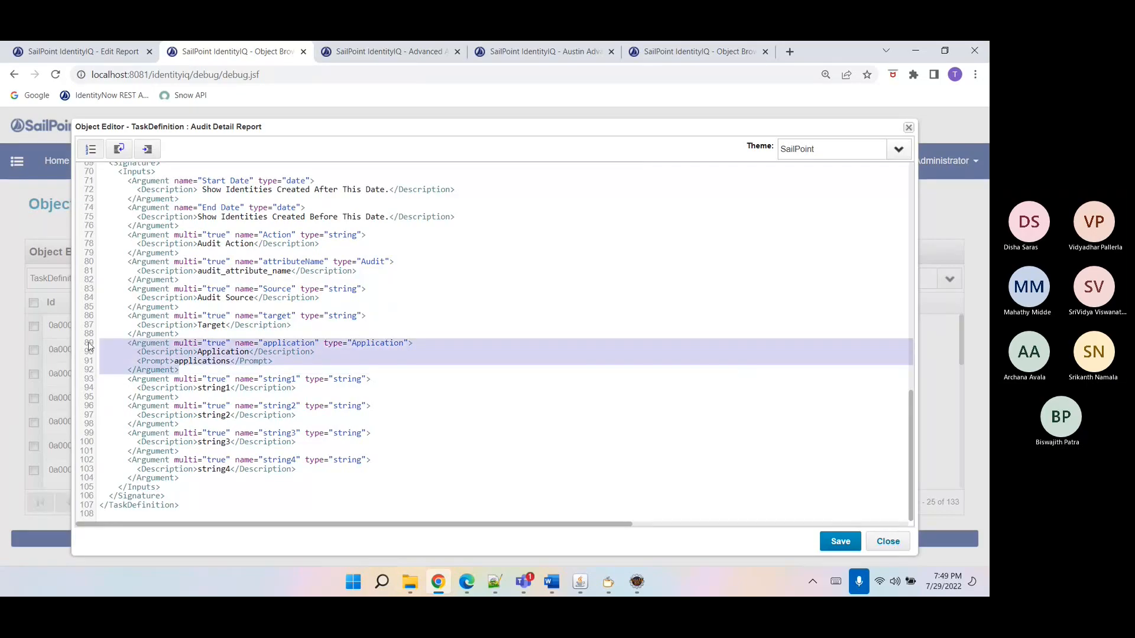
key("Delete")
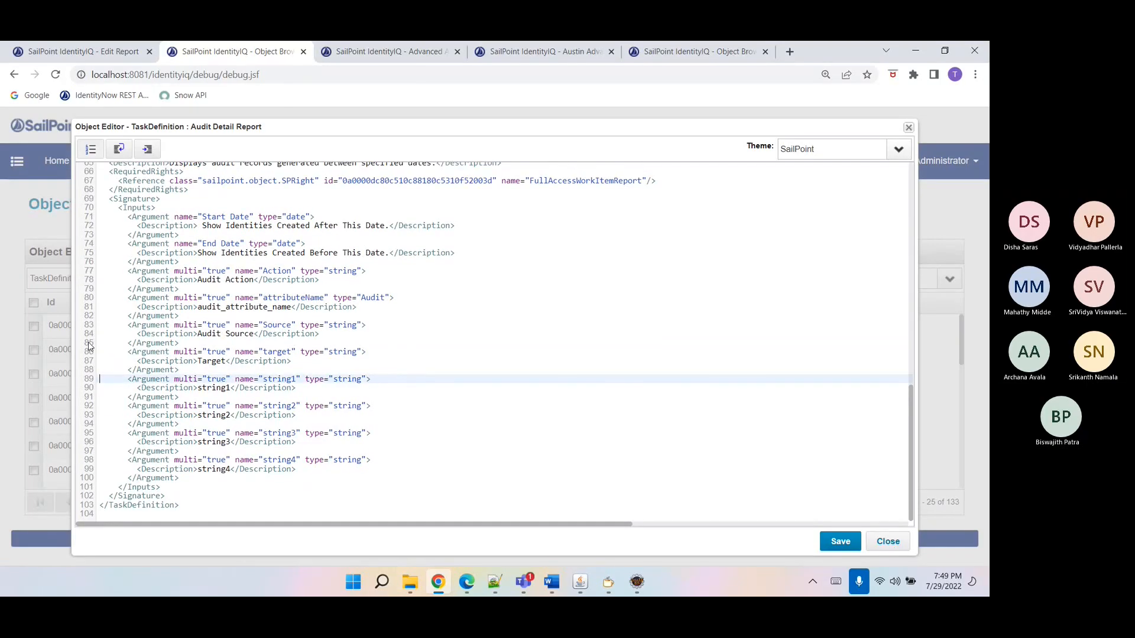
left_click(851, 537)
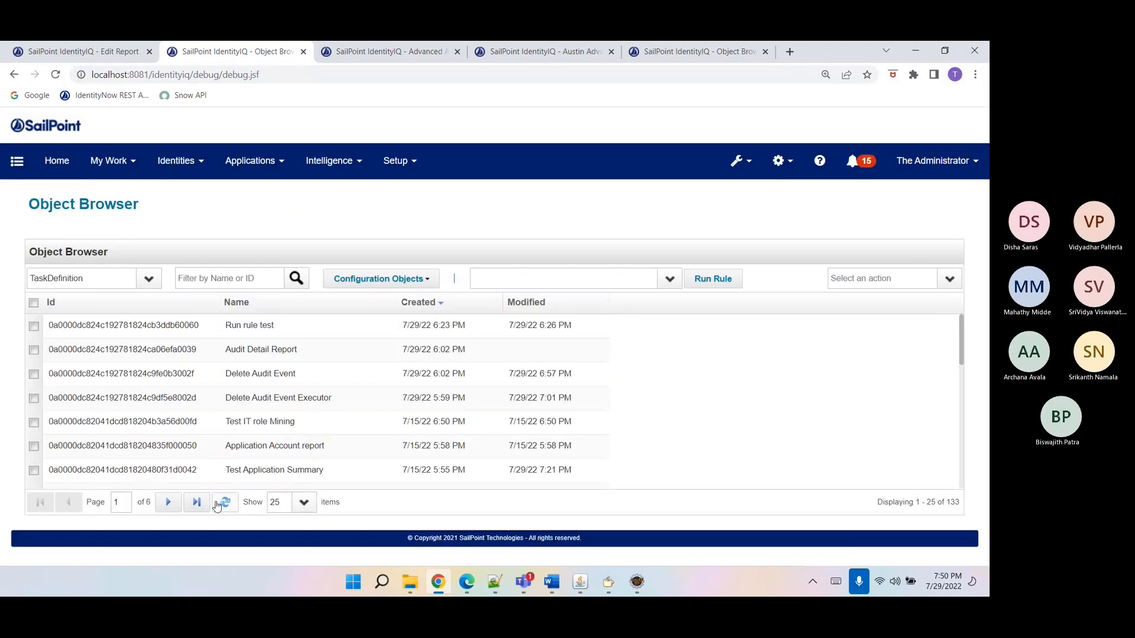
left_click(218, 504)
- Return to the Reports page, search the available reports for "au", and start a new report from Audit Detail Report
left_click(85, 52)
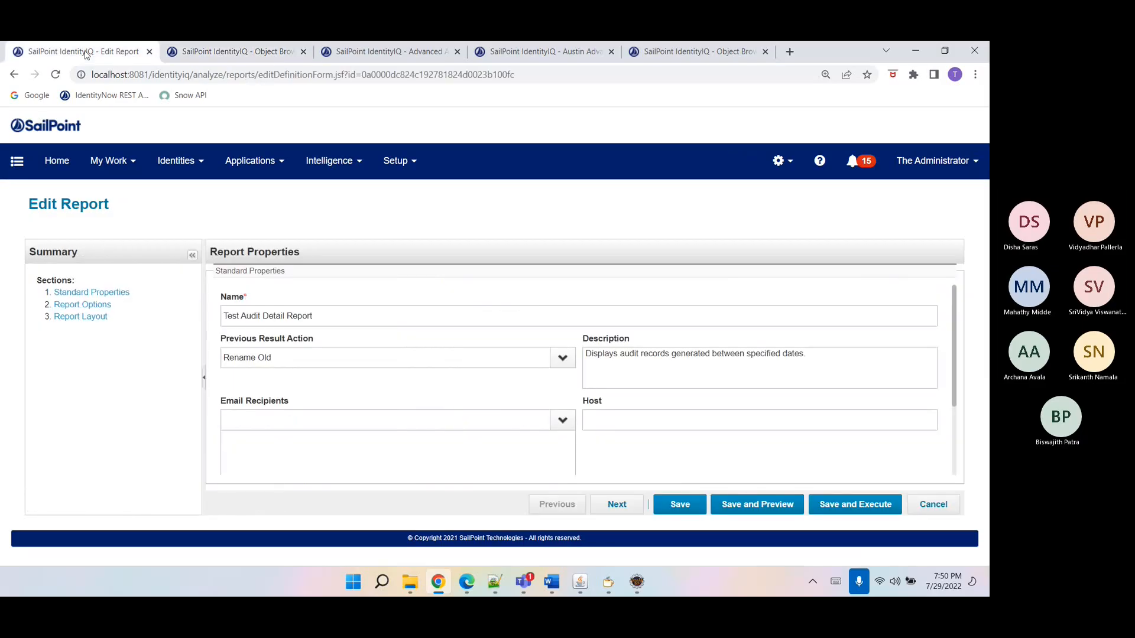
left_click(403, 168)
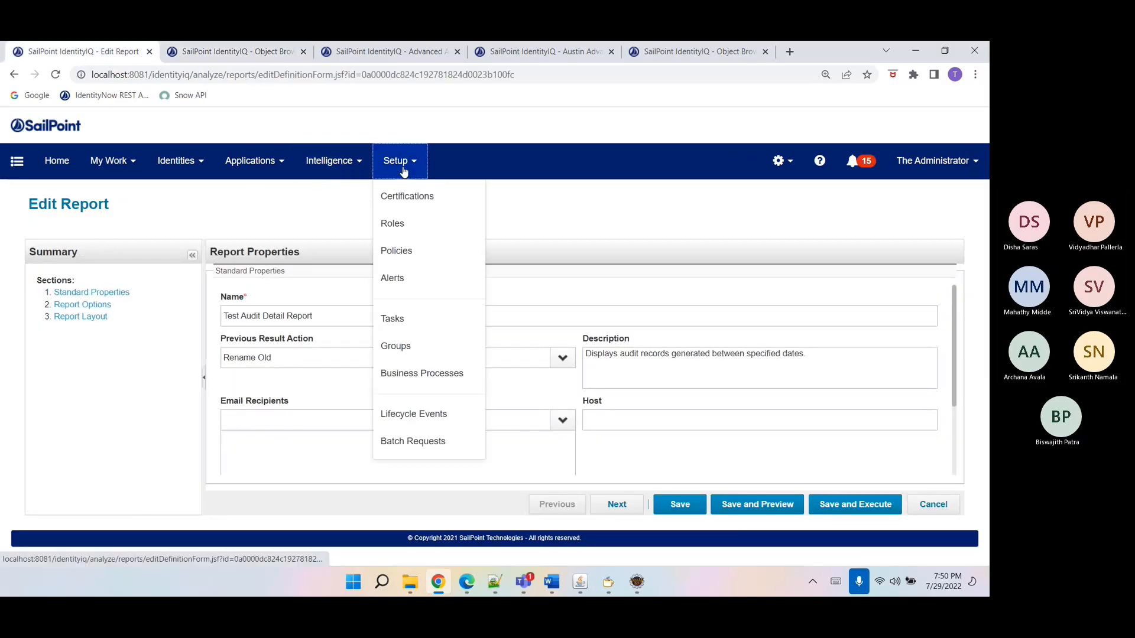
left_click(329, 161)
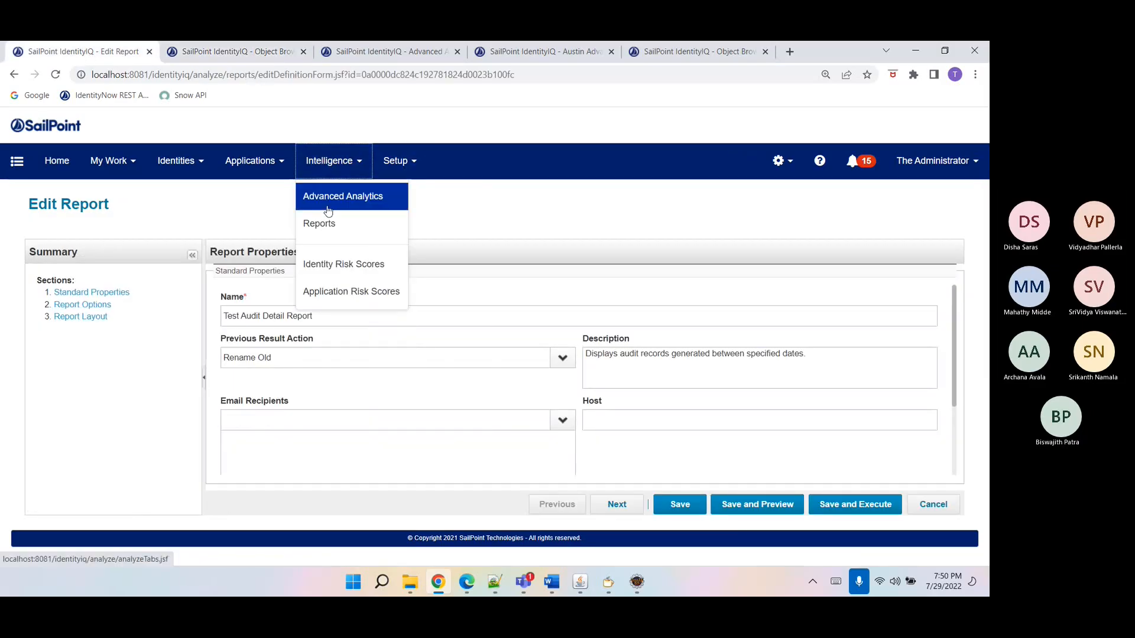
left_click(326, 223)
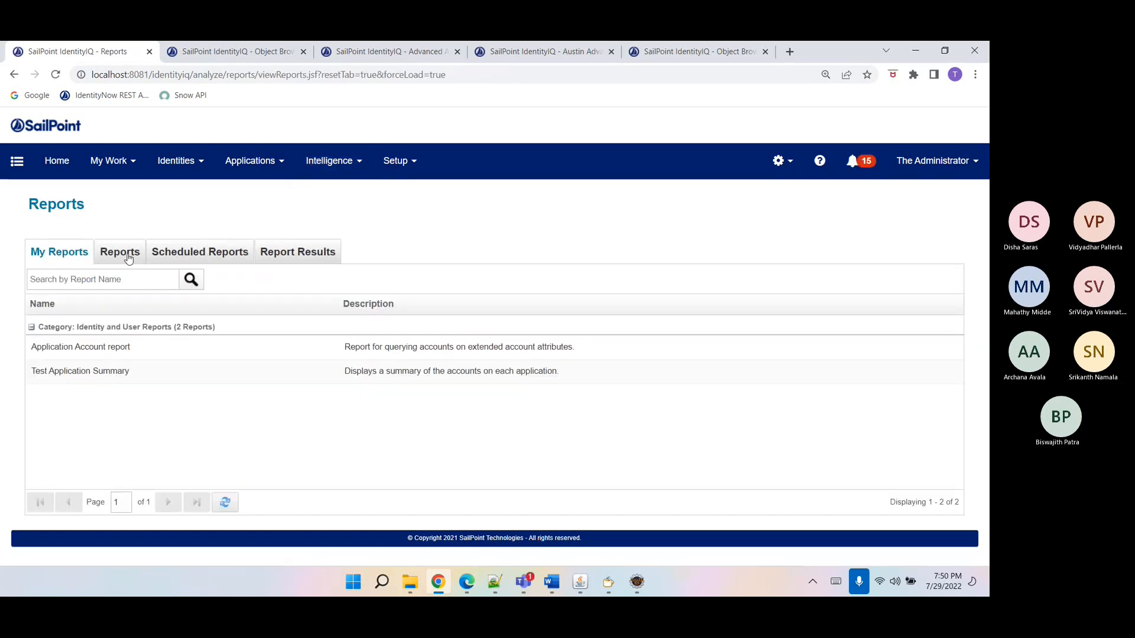
left_click(120, 252)
type("au")
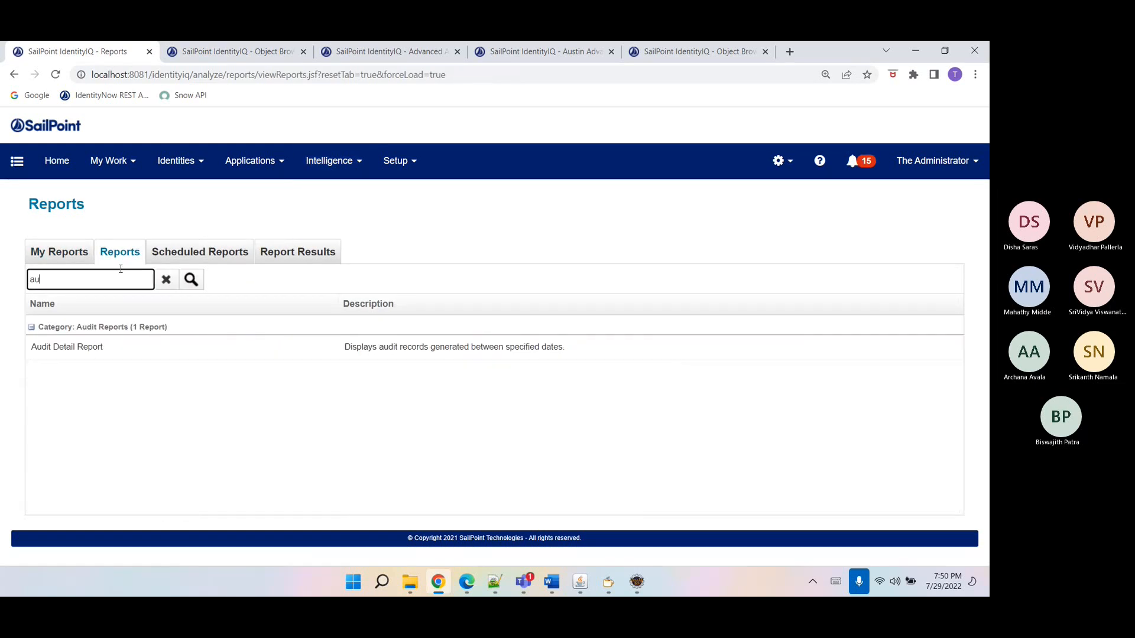
left_click(108, 355)
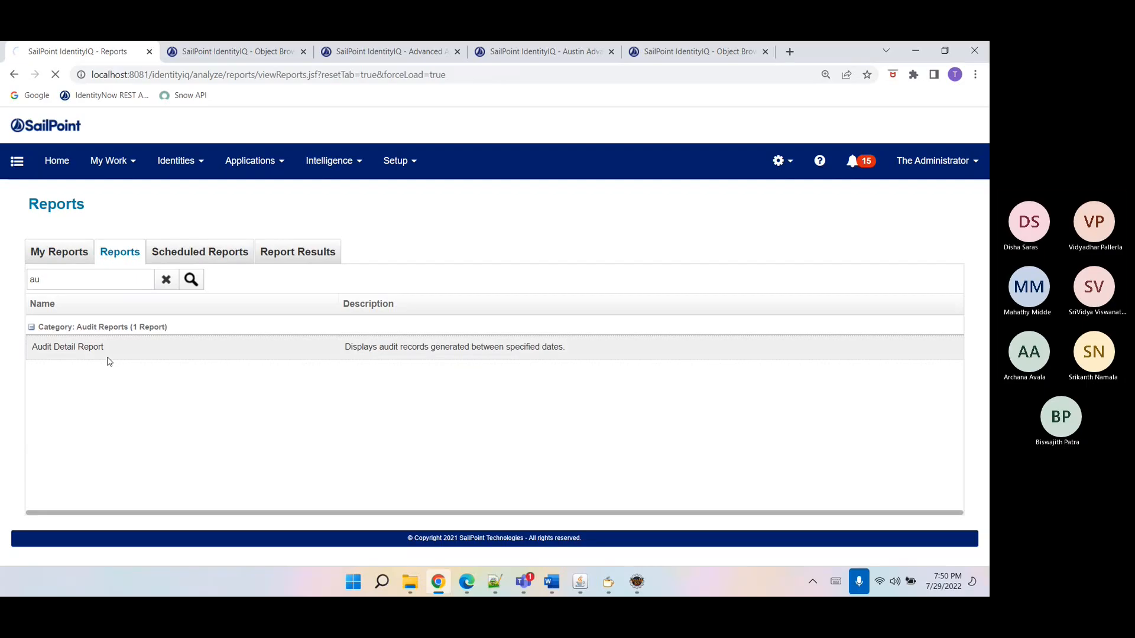
- Name the new Audit Detail Report instance Test Ausit reprot
left_click(314, 317)
type("Test")
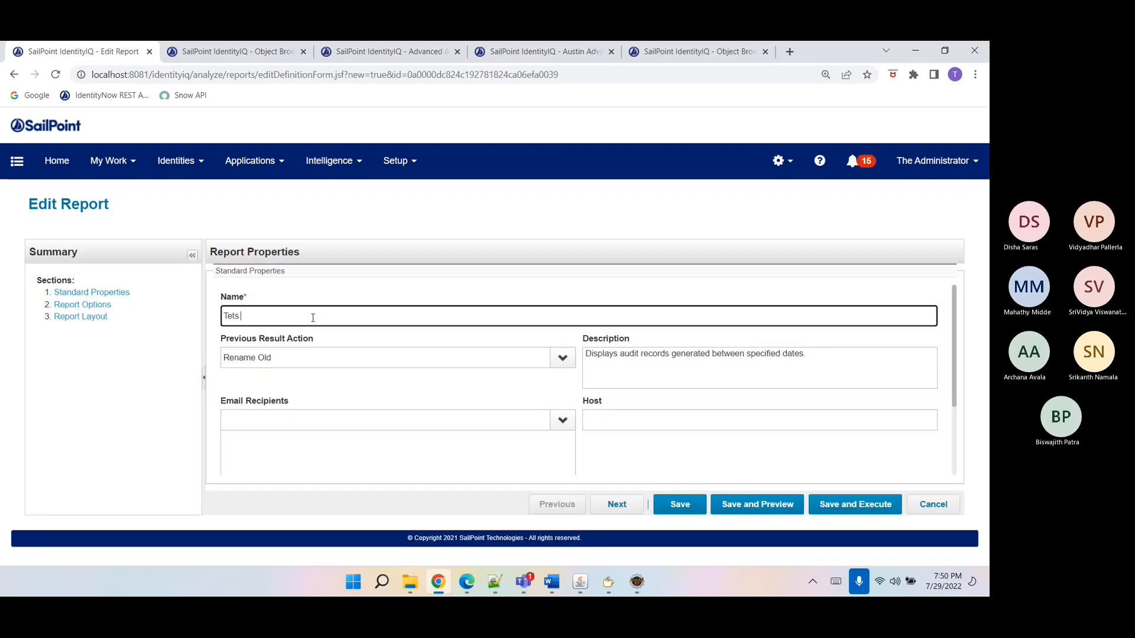
type(" Aduti r")
key("BackSpace")
key("BackSpace")
key("BackSpace")
key("BackSpace")
key("BackSpace")
type("usit reprot")
- Add AccessRequestStart as the Action in the report options, save and preview the report, and reopen it for refinement
left_click(96, 305)
left_click(264, 429)
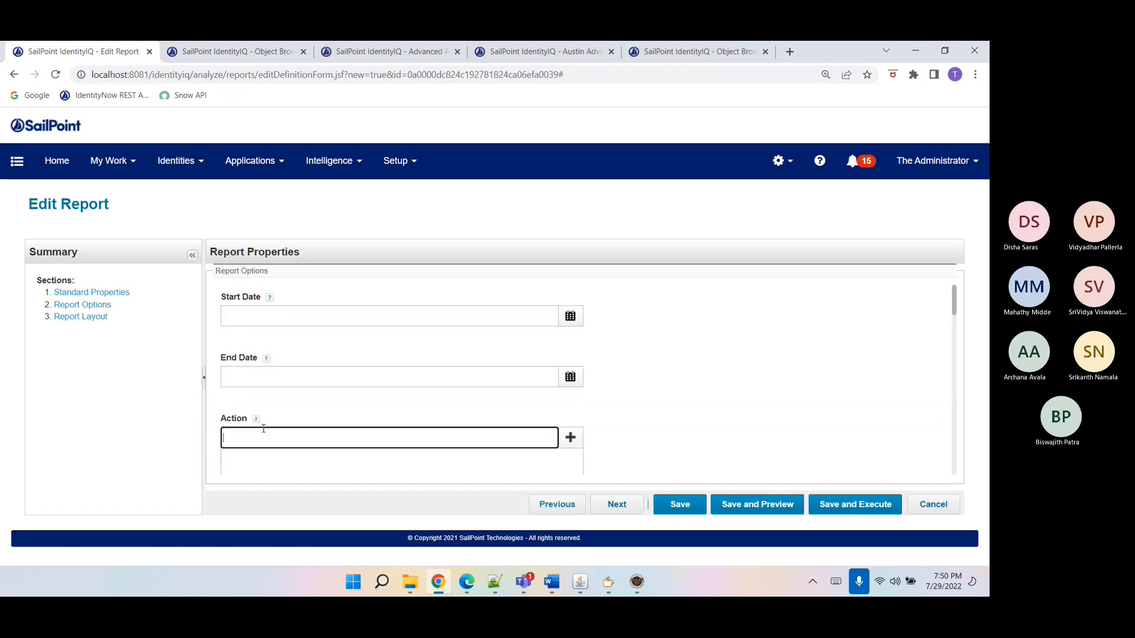
type("AccessRequestStart")
left_click(570, 437)
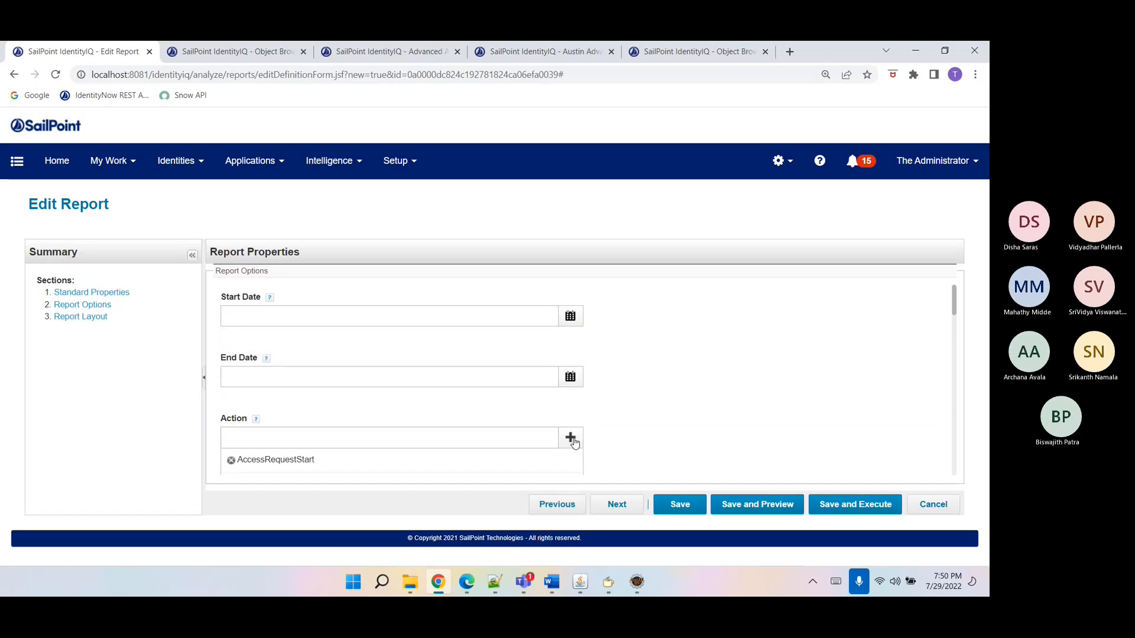
left_click(784, 503)
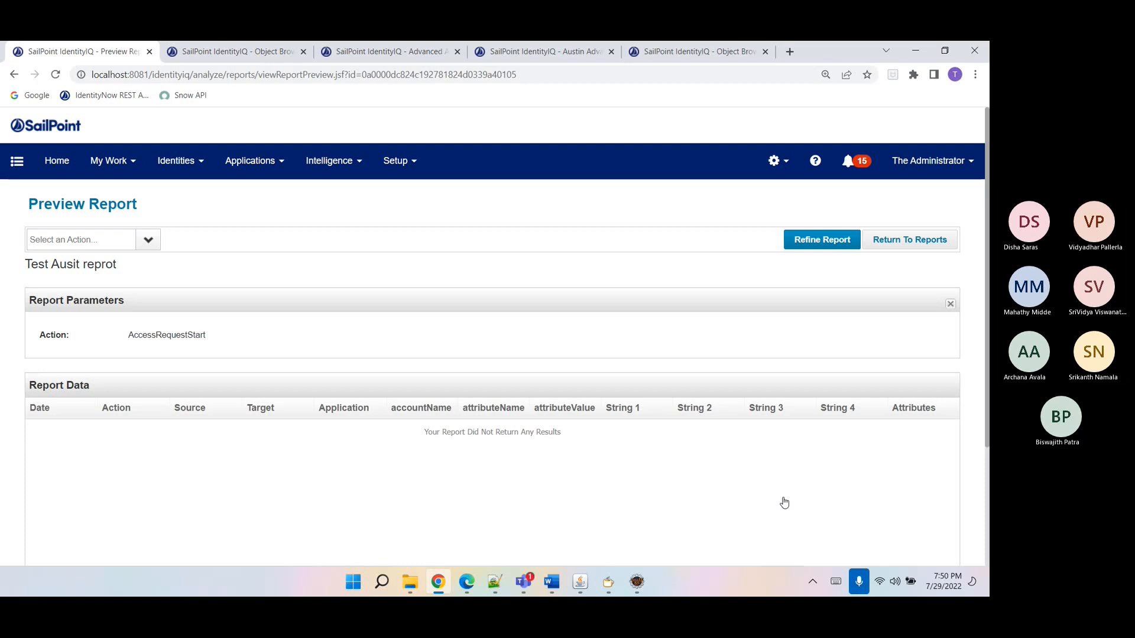
left_click(825, 247)
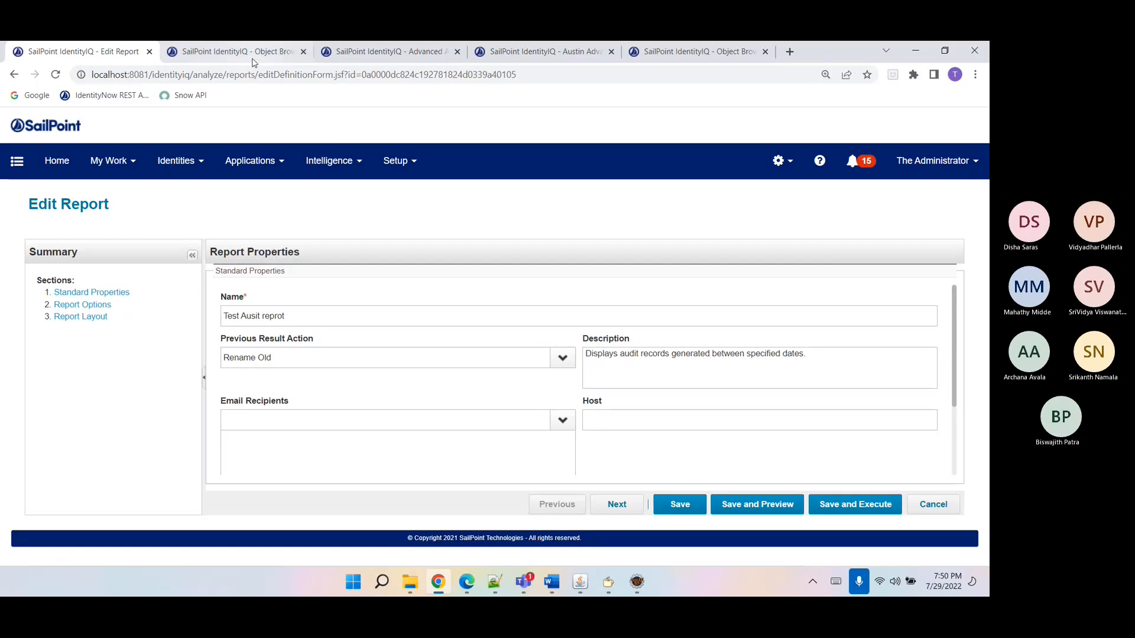
- Remove multi="true" from the Action argument in the Audit Detail Report TaskDefinition, save it, and refresh the Object Browser list
left_click(253, 59)
left_click(338, 54)
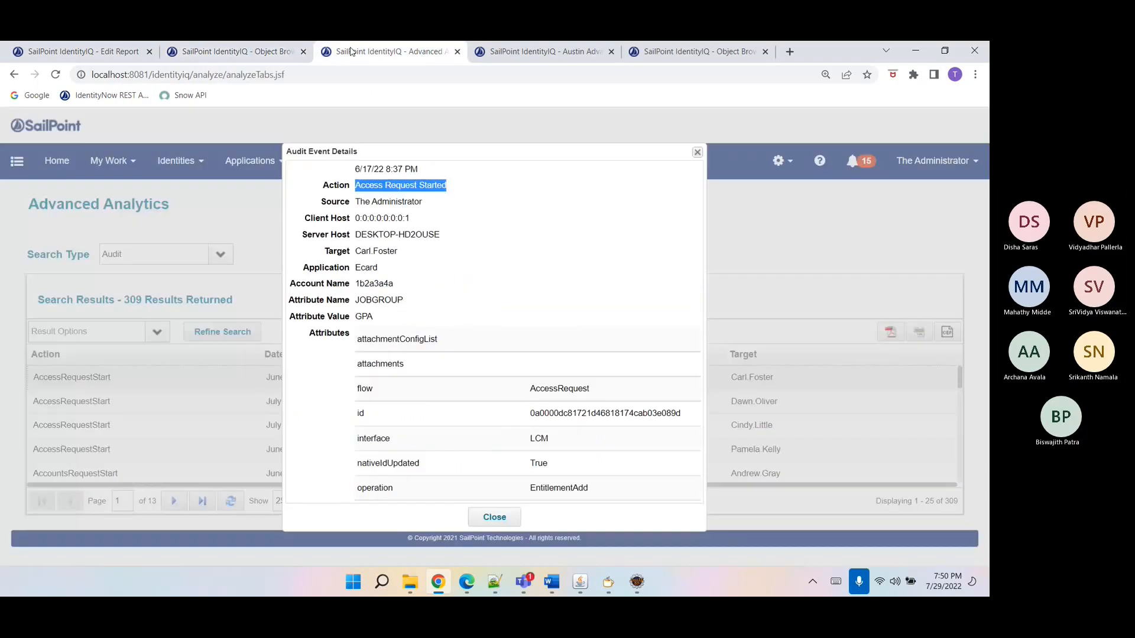
left_click(236, 52)
left_click(273, 350)
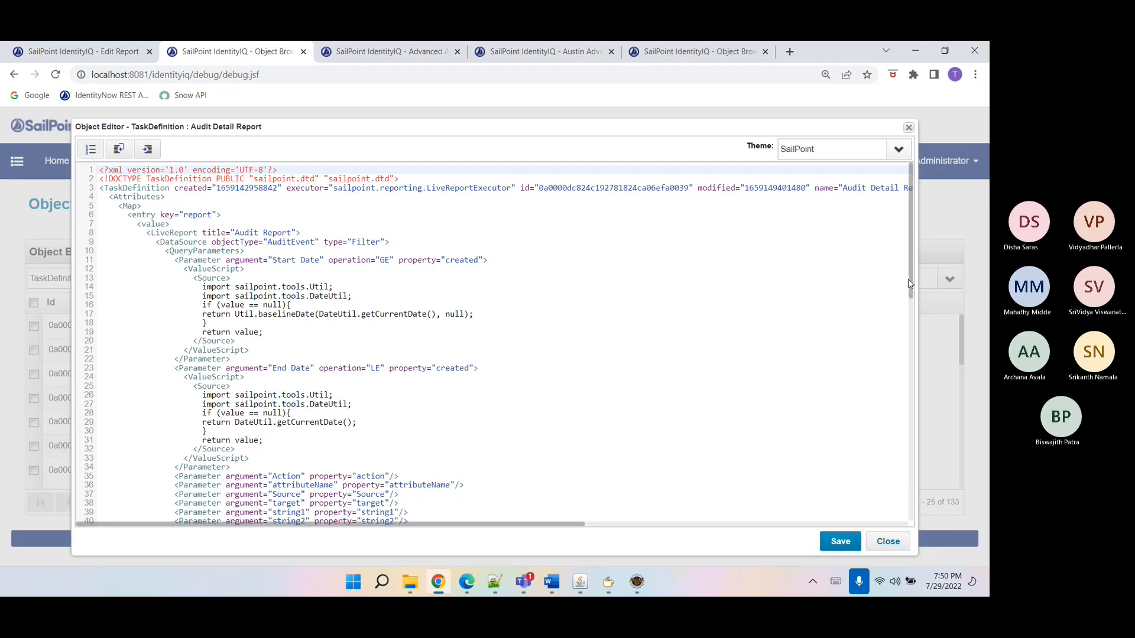
left_click_drag(910, 285, 895, 458)
scroll(895, 459, "down", 3)
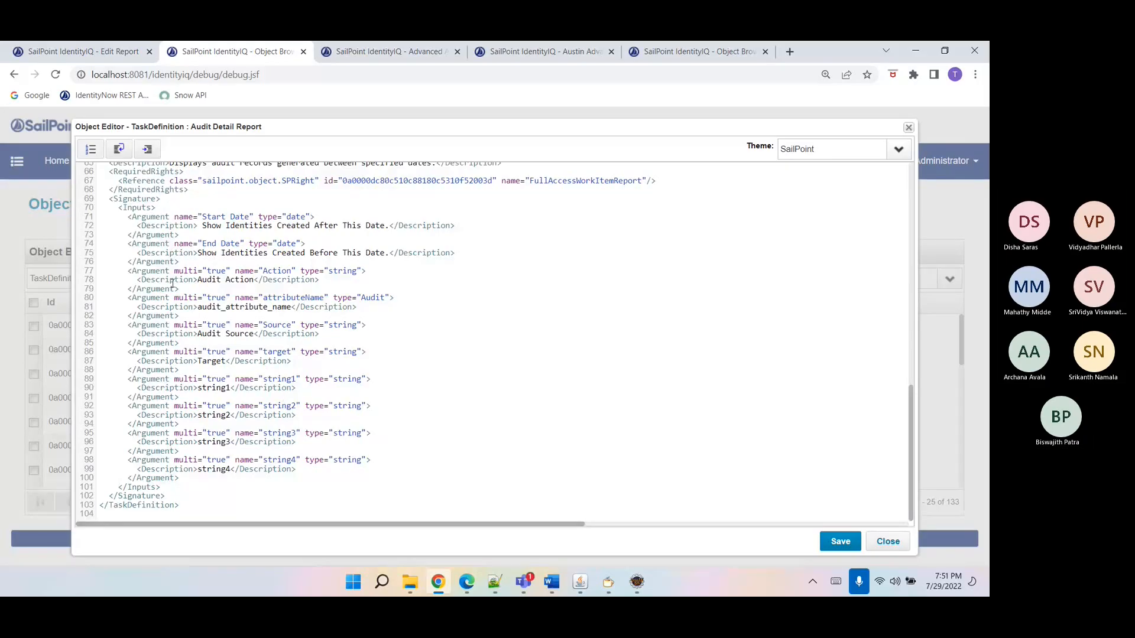
left_click_drag(174, 271, 235, 270)
key("Delete")
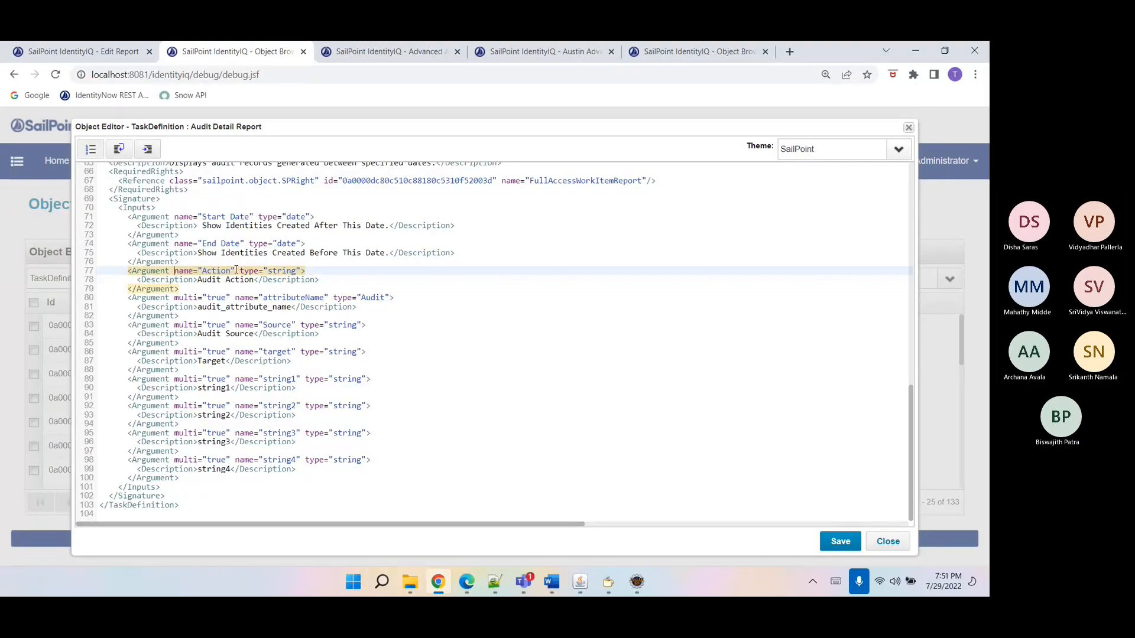
left_click(842, 541)
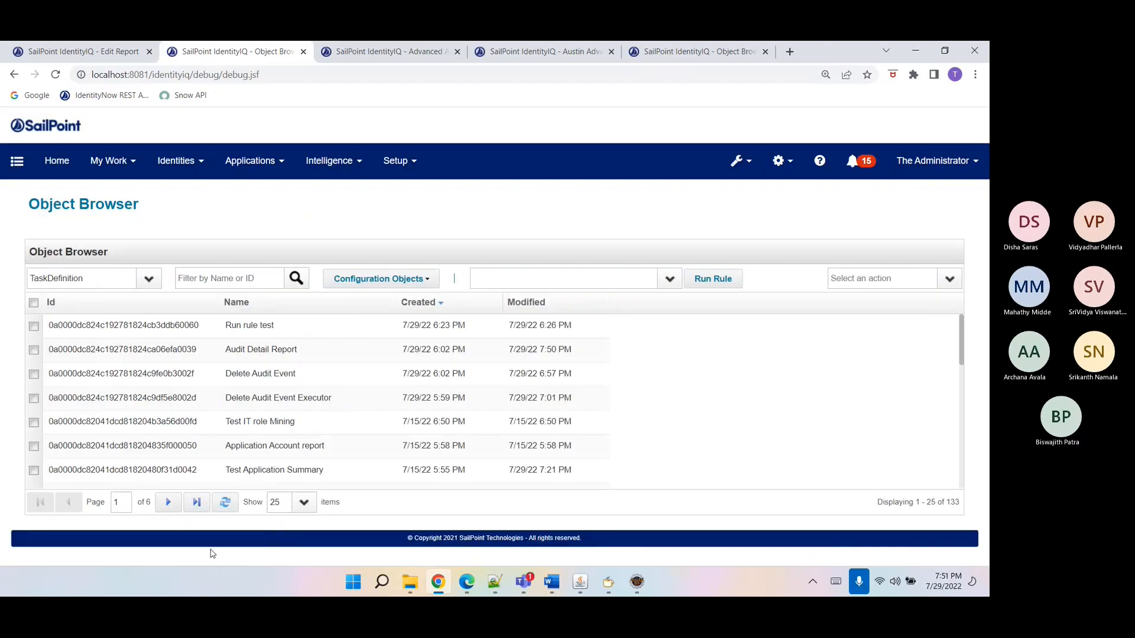
left_click(225, 502)
- Return to the edited report, correct its name to Test Ausit report, and save and preview it again
left_click(114, 53)
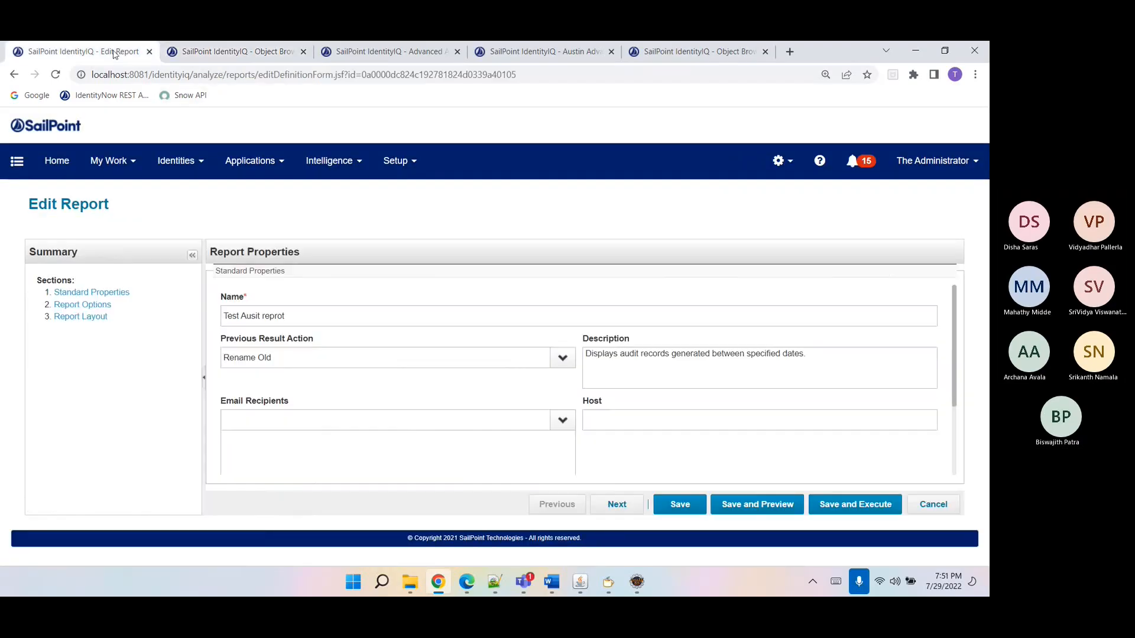
left_click(750, 502)
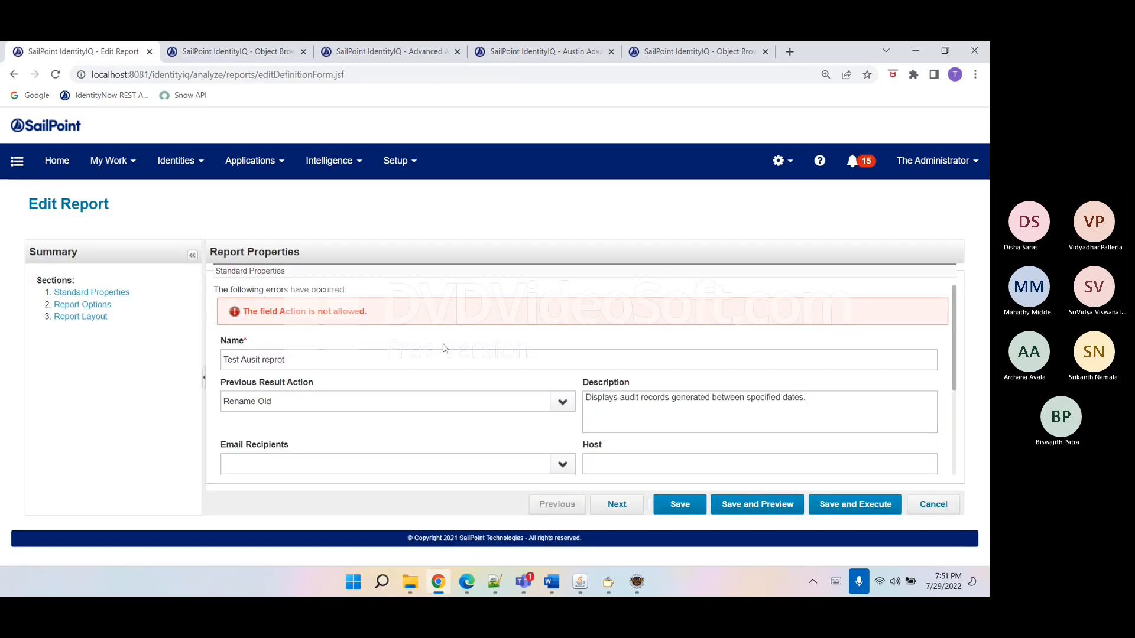
left_click(295, 365)
double_click(295, 364)
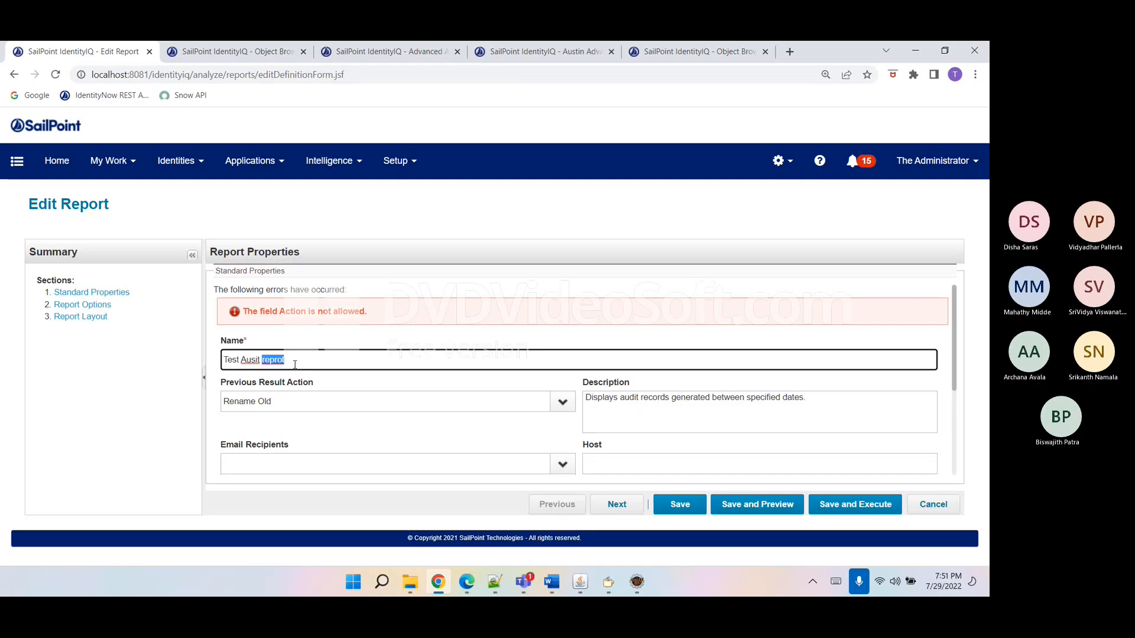
type("repo")
left_click(766, 501)
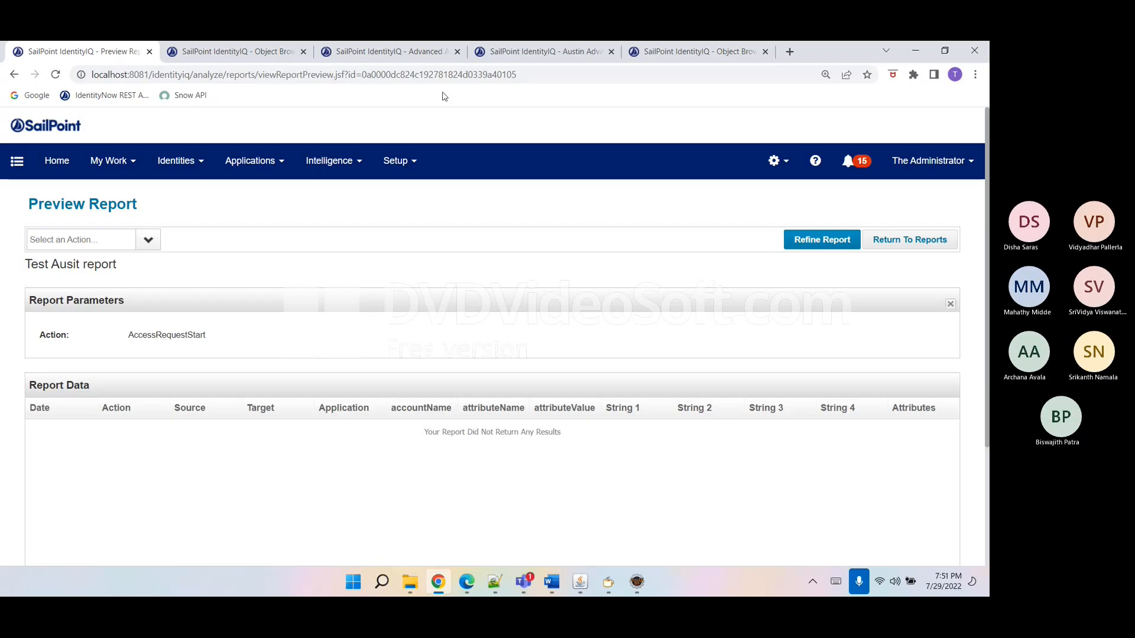
- Close the AuditConfig object and open the Audit Detail Report TaskDefinition at its QueryParameters
left_click(704, 58)
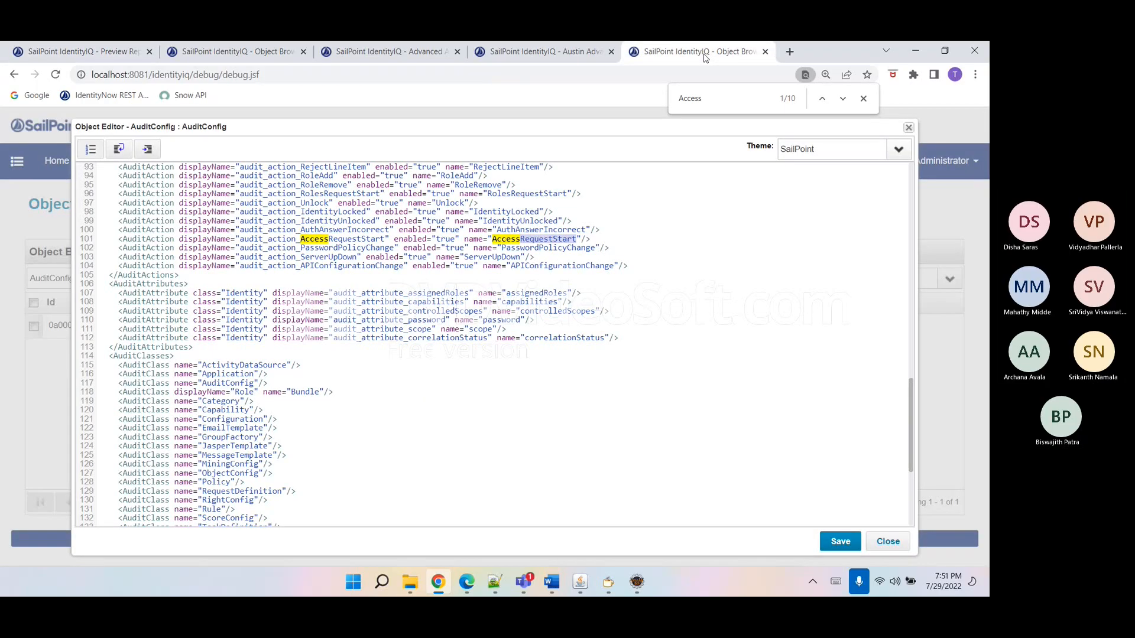
left_click(888, 541)
left_click(255, 53)
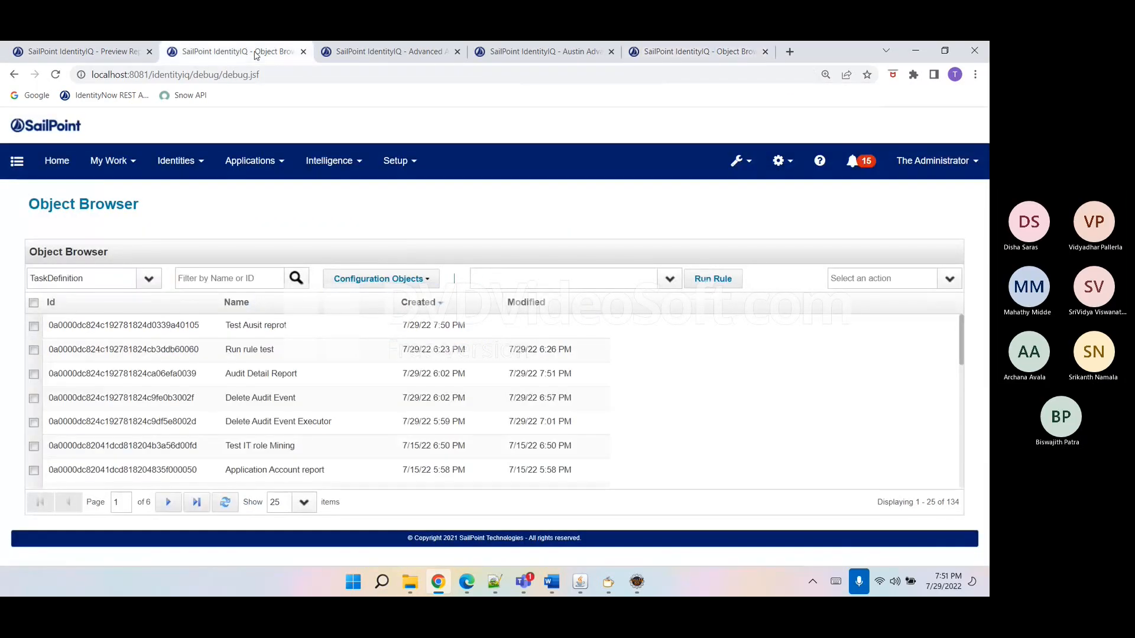
left_click(262, 374)
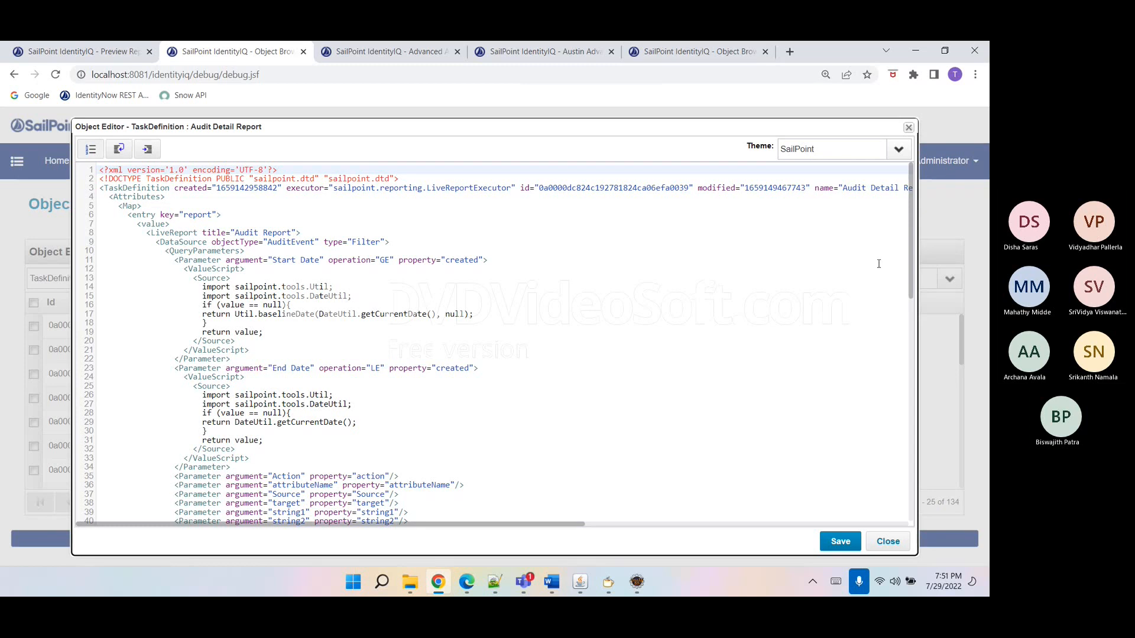
left_click_drag(913, 264, 896, 328)
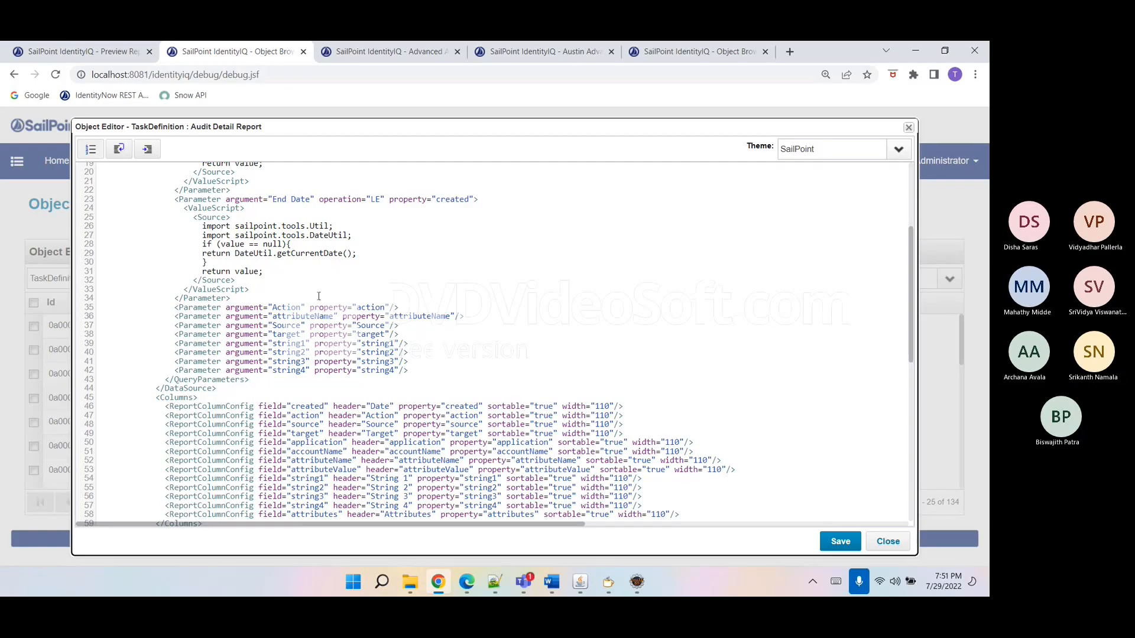
- Delete every parameter in QueryParameters except Action, including the Start Date and End Date blocks
left_click_drag(399, 308, 407, 370)
key("BackSpace")
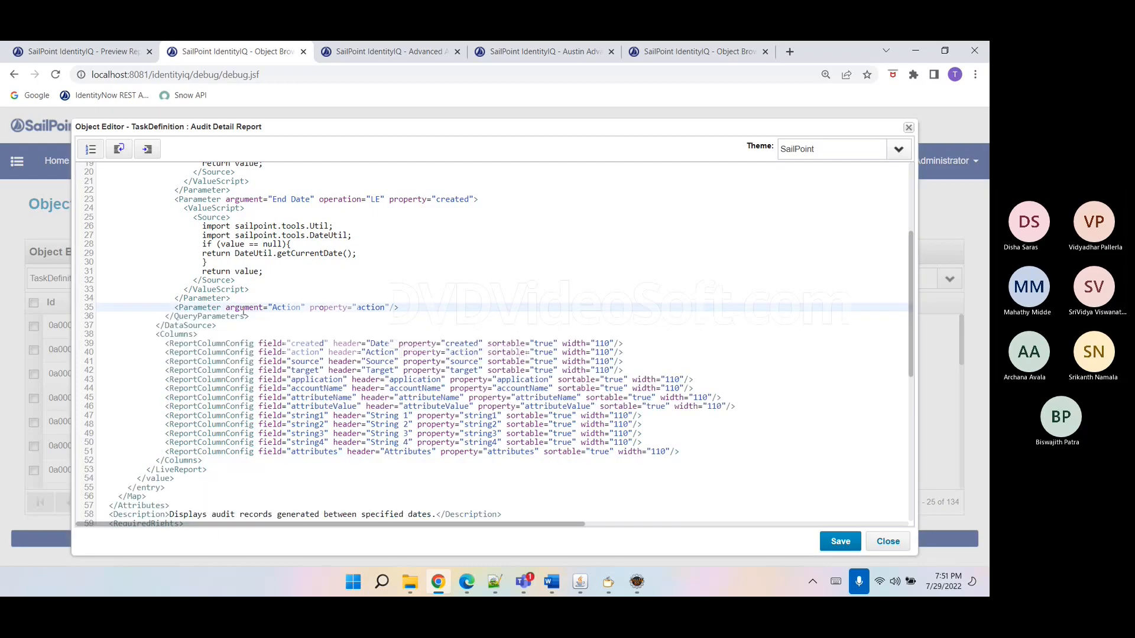
left_click_drag(254, 297, 104, 183)
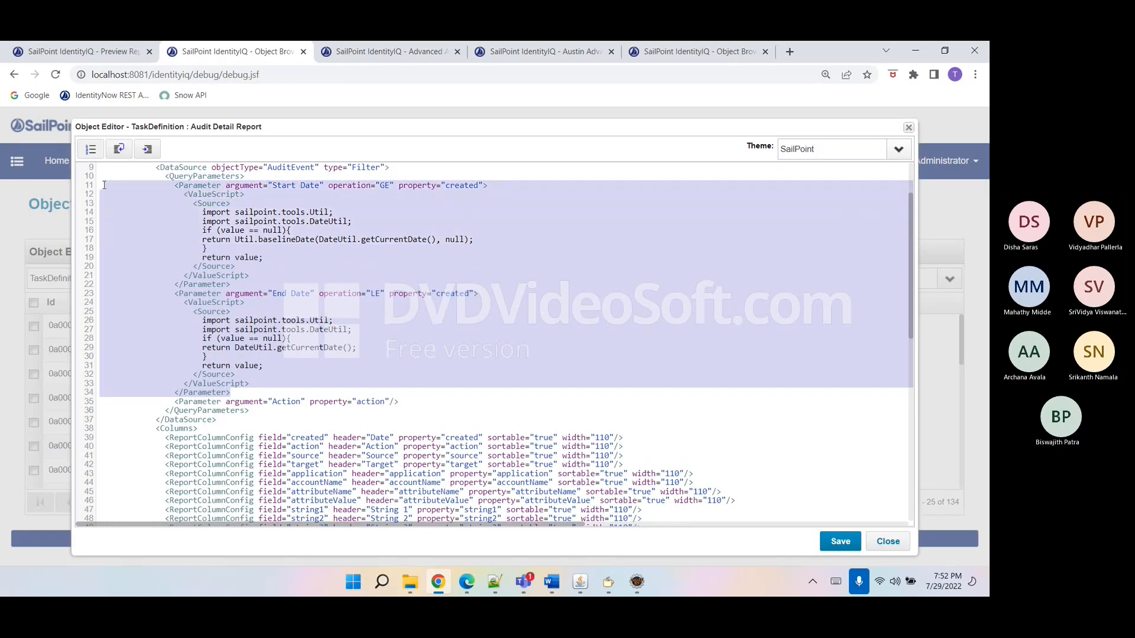
key("BackSpace")
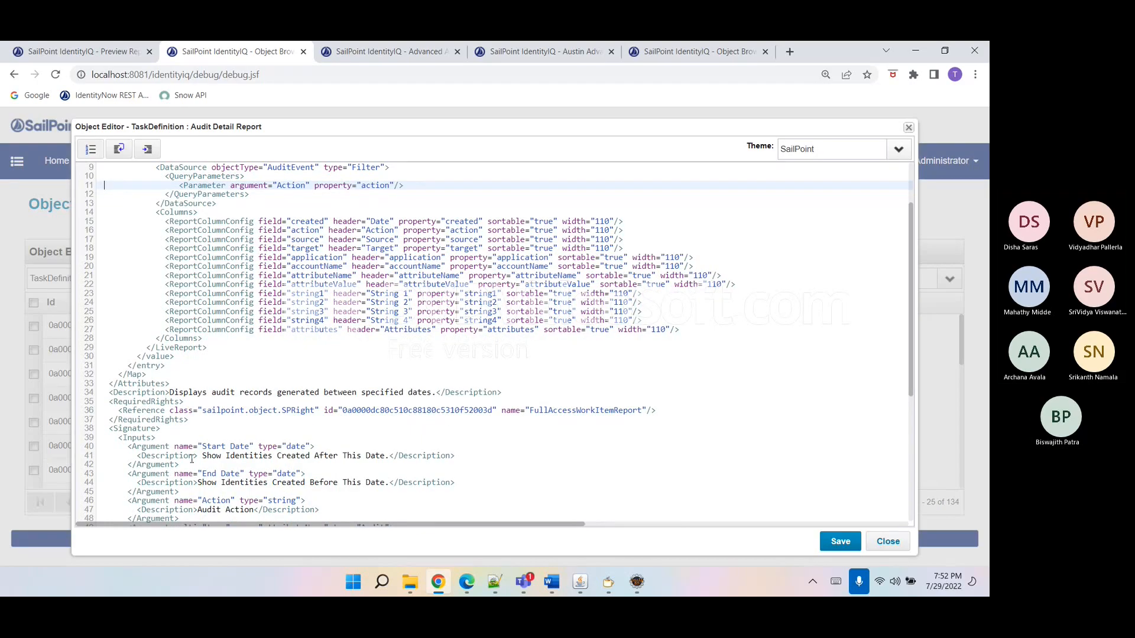
- Delete all Signature input arguments except Action, from Start Date and End Date through attributeName to string4
left_click_drag(128, 446, 193, 488)
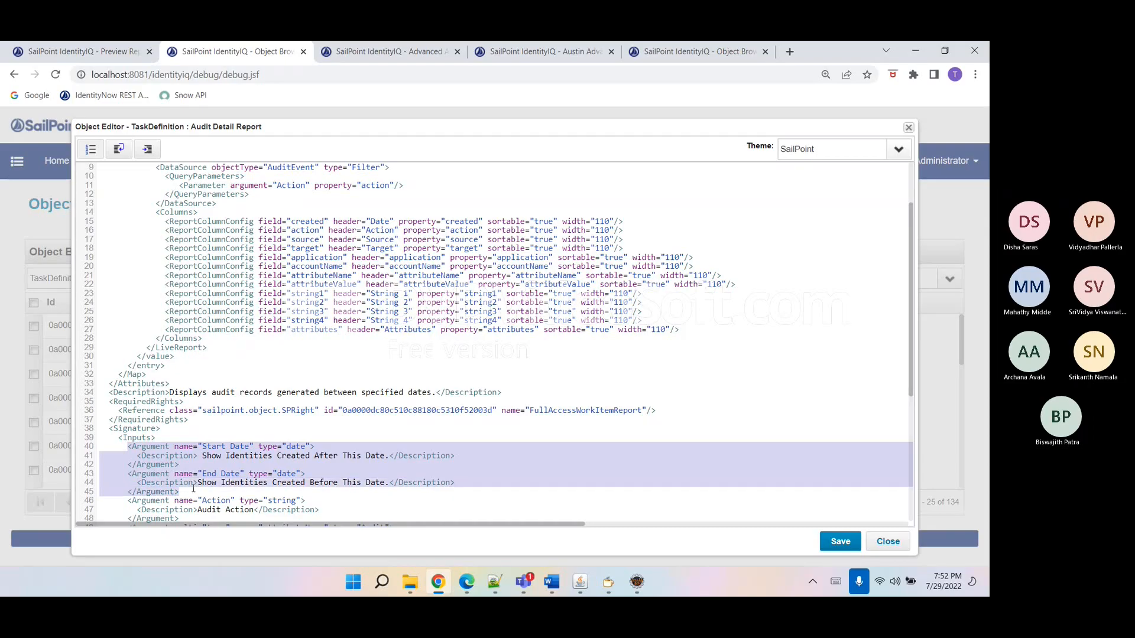
key("BackSpace")
key("Delete")
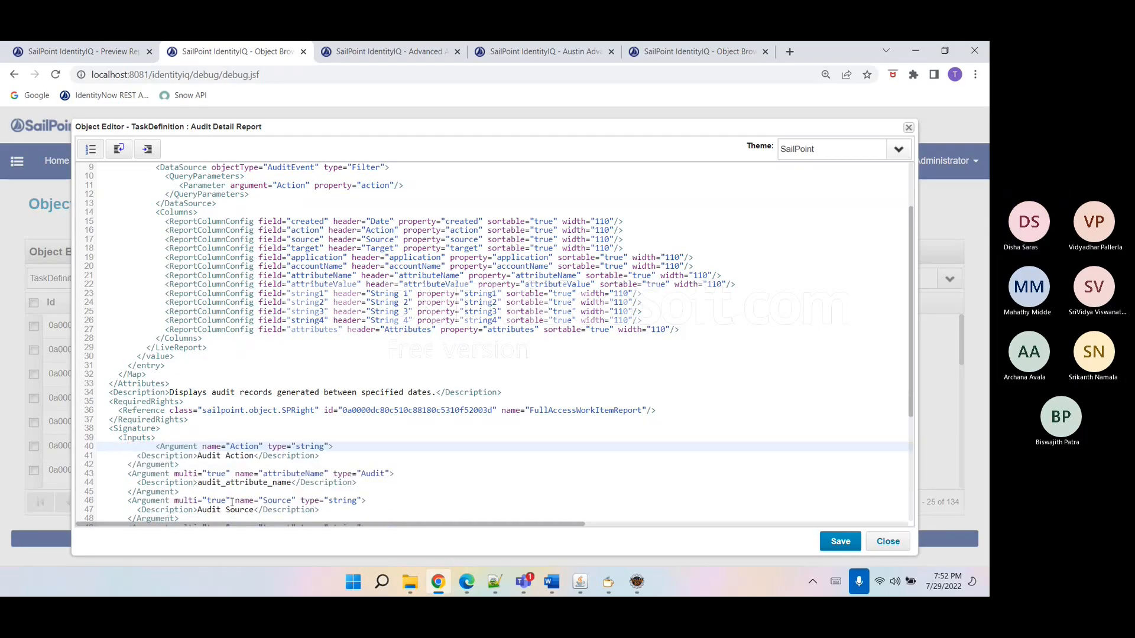
left_click_drag(128, 474, 185, 480)
type("<")
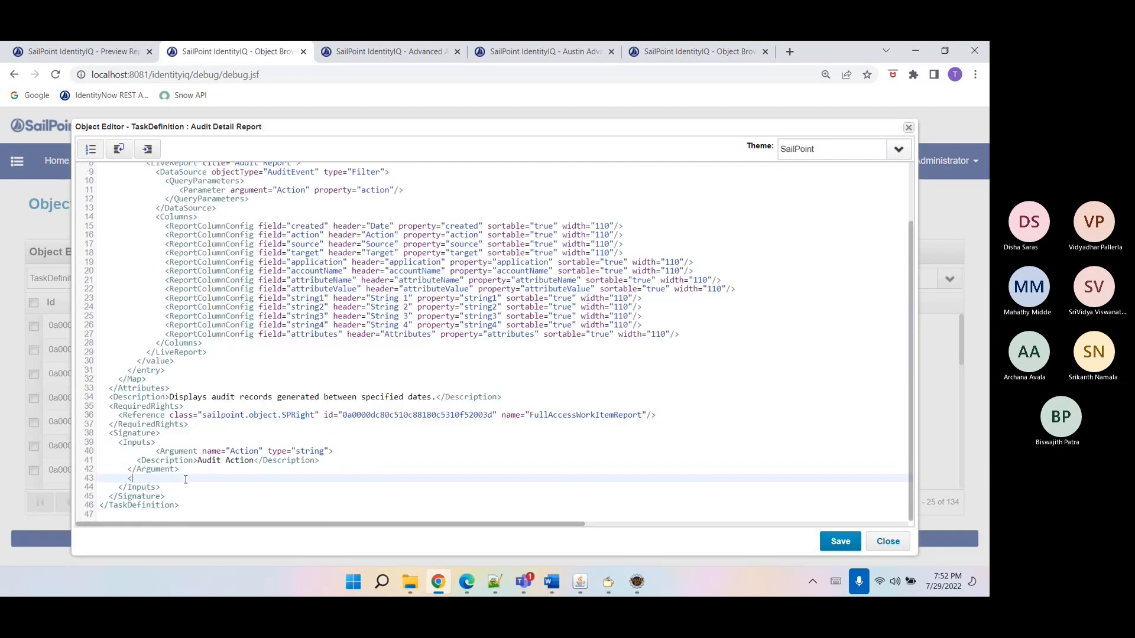
- Remove the stray "<" and empty line after the Action argument, auto-indent the XML, and save the TaskDefinition
left_click(839, 541)
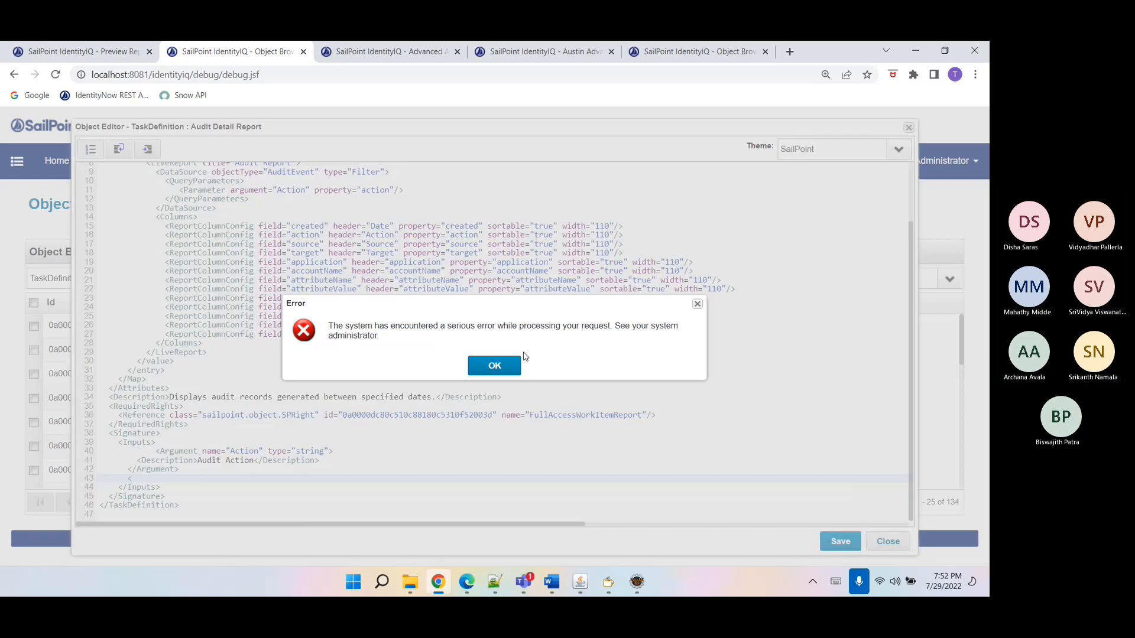
left_click(506, 367)
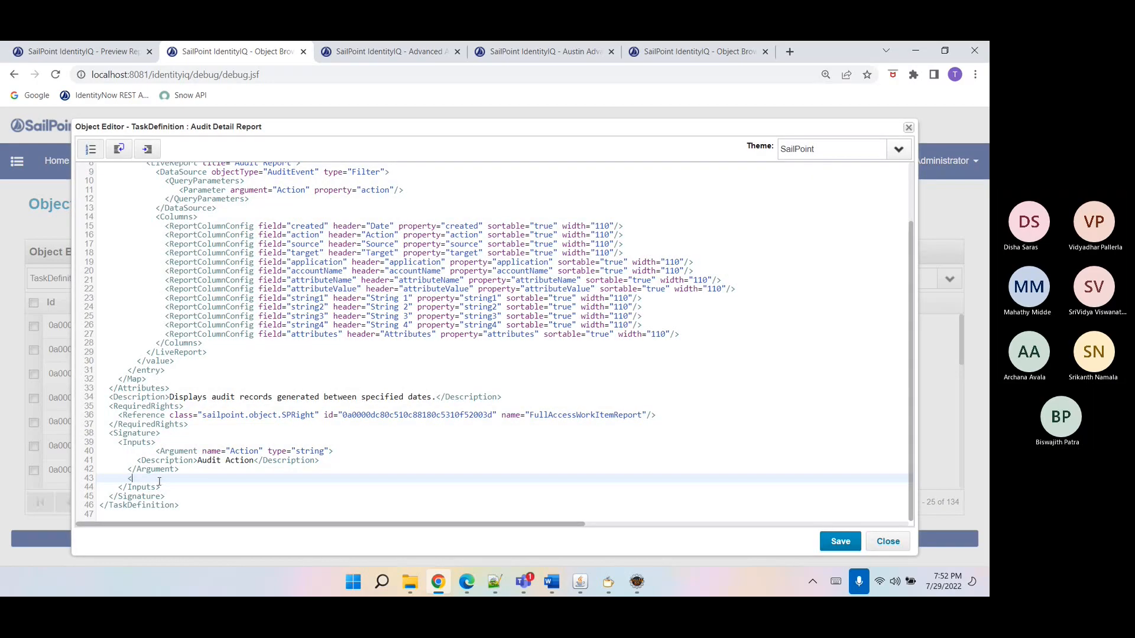
key("BackSpace")
left_click(147, 149)
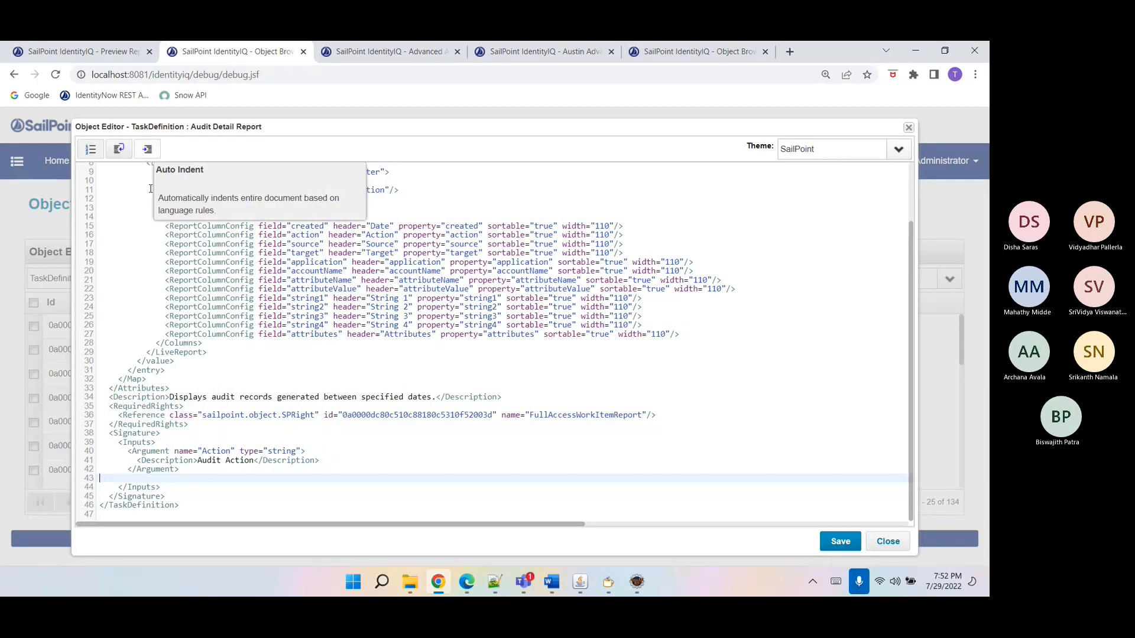
left_click(189, 468)
key("Delete")
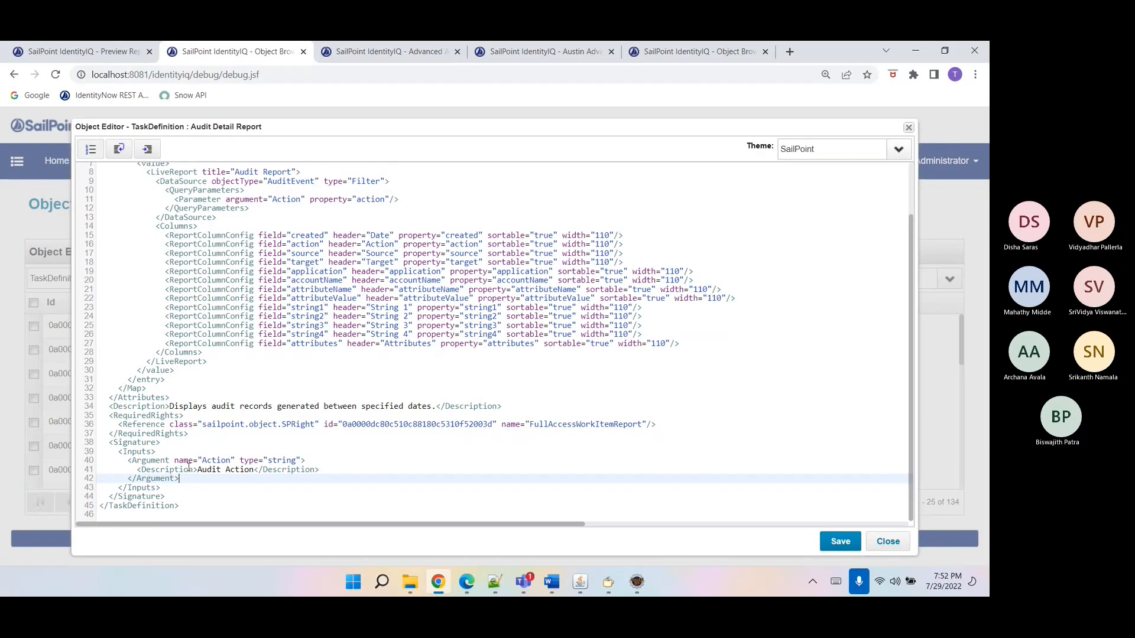
left_click(839, 541)
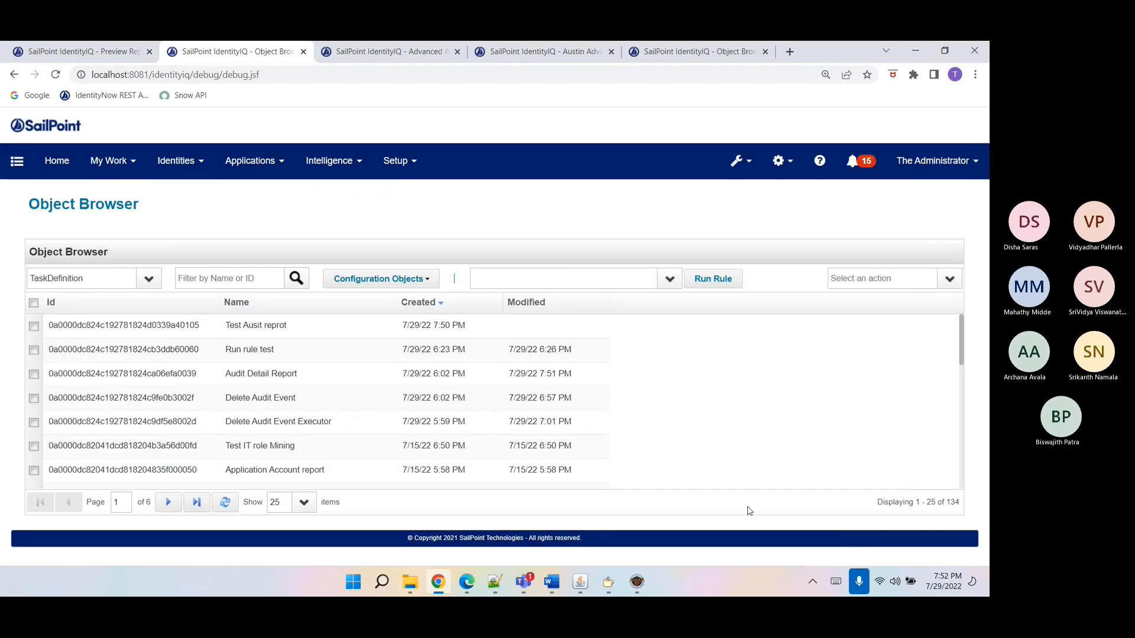
- Refresh the TaskDefinition list, delete Test Ausit report, and refresh the list again
left_click(225, 503)
left_click(34, 327)
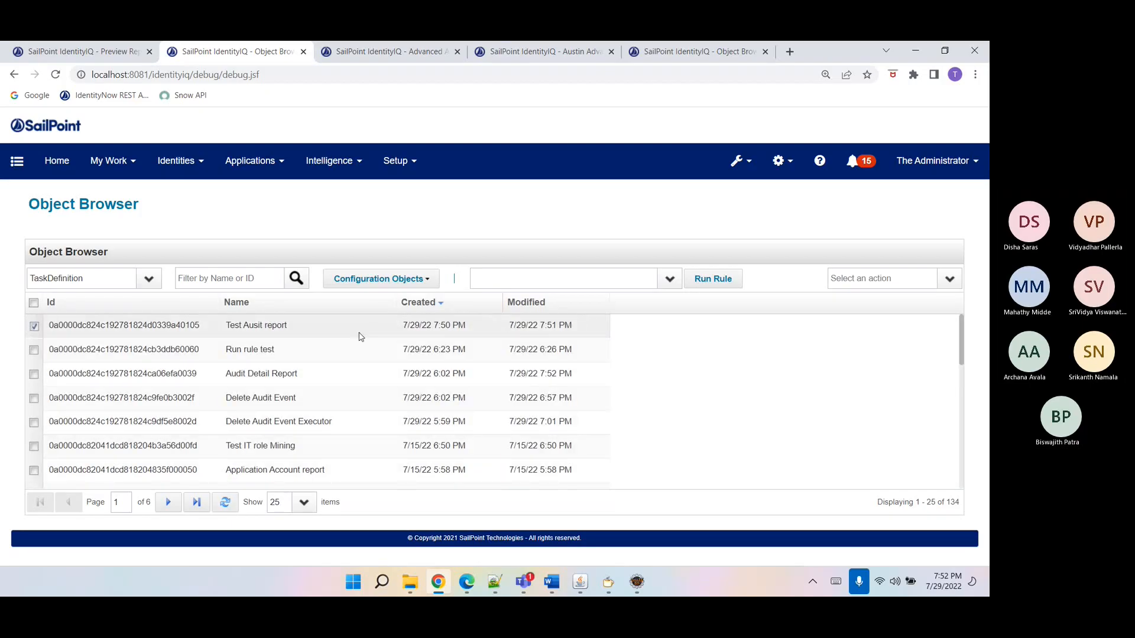
left_click(946, 284)
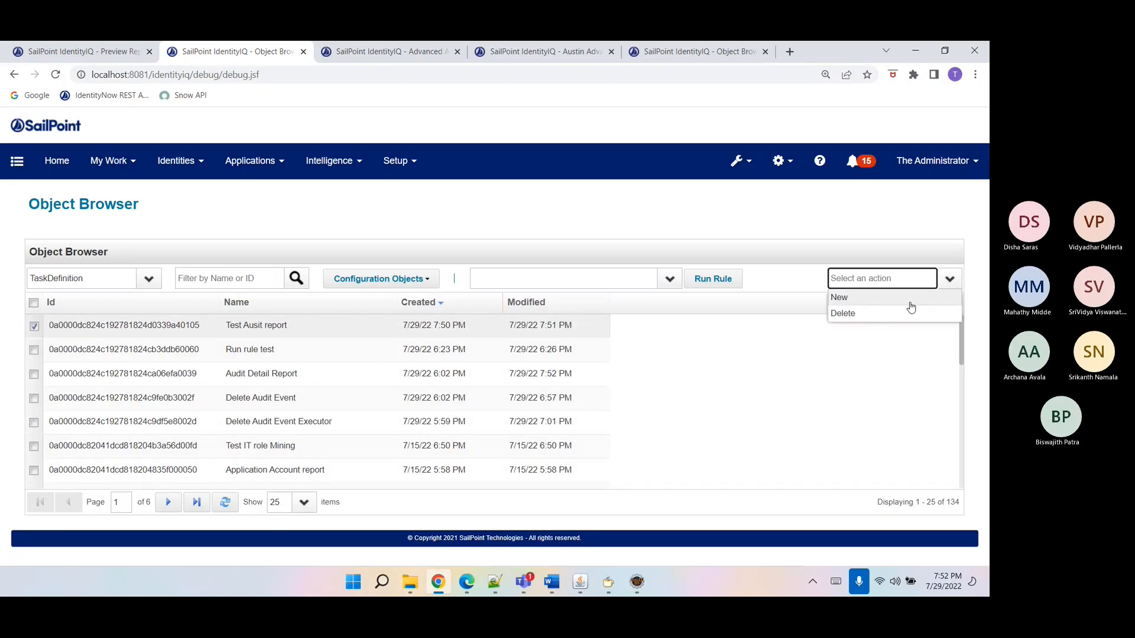
left_click(907, 313)
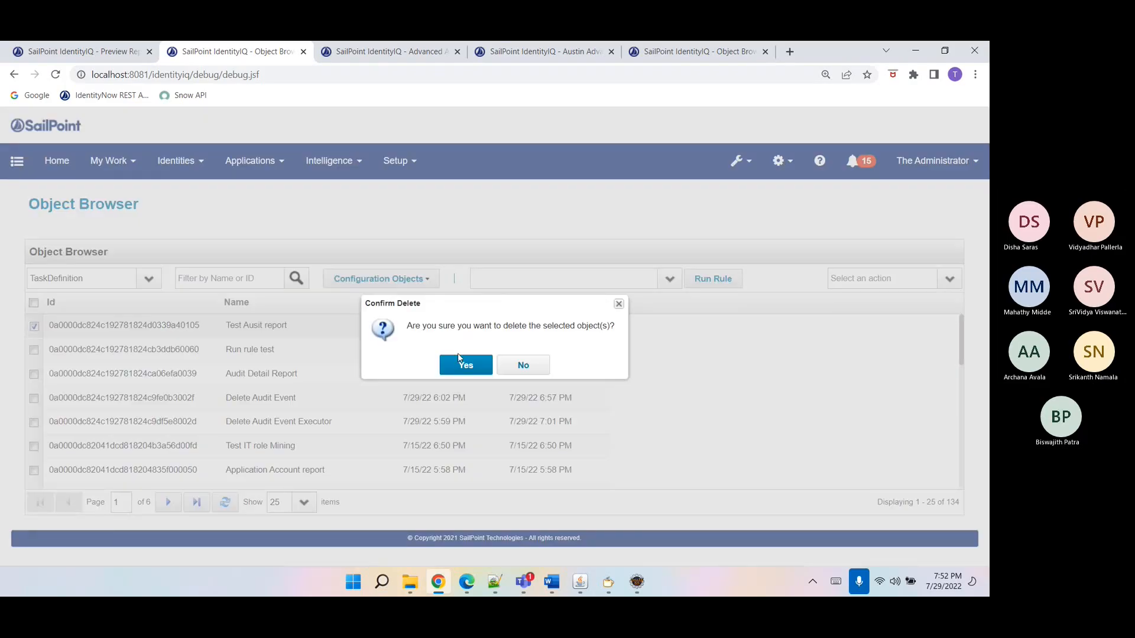
left_click(458, 355)
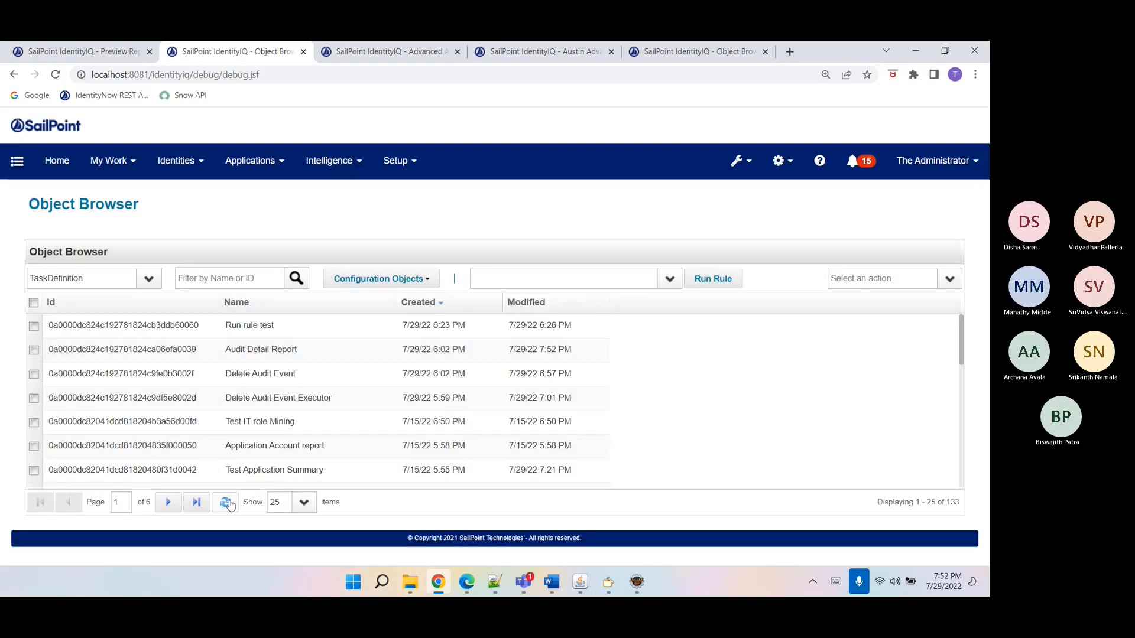
left_click(227, 503)
- Open the System Caches debug page and close the three browser tabs after it: Advanced Analytics, Austin Advanced and the second Object Browser
left_click(739, 160)
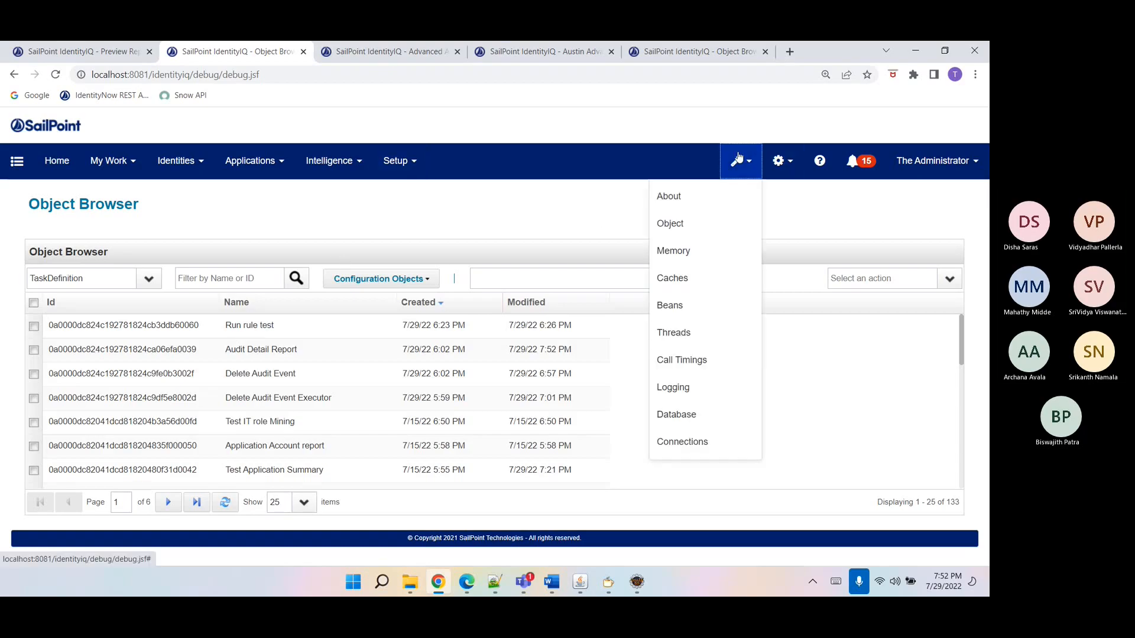
left_click(709, 283)
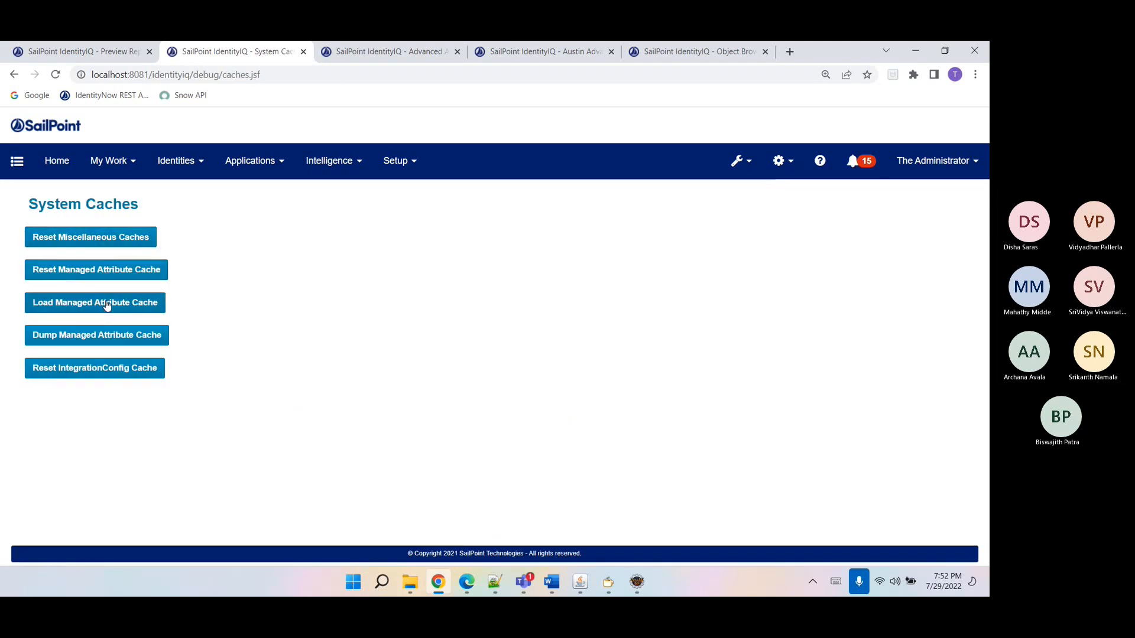
left_click(457, 51)
left_click(457, 51)
left_click(457, 52)
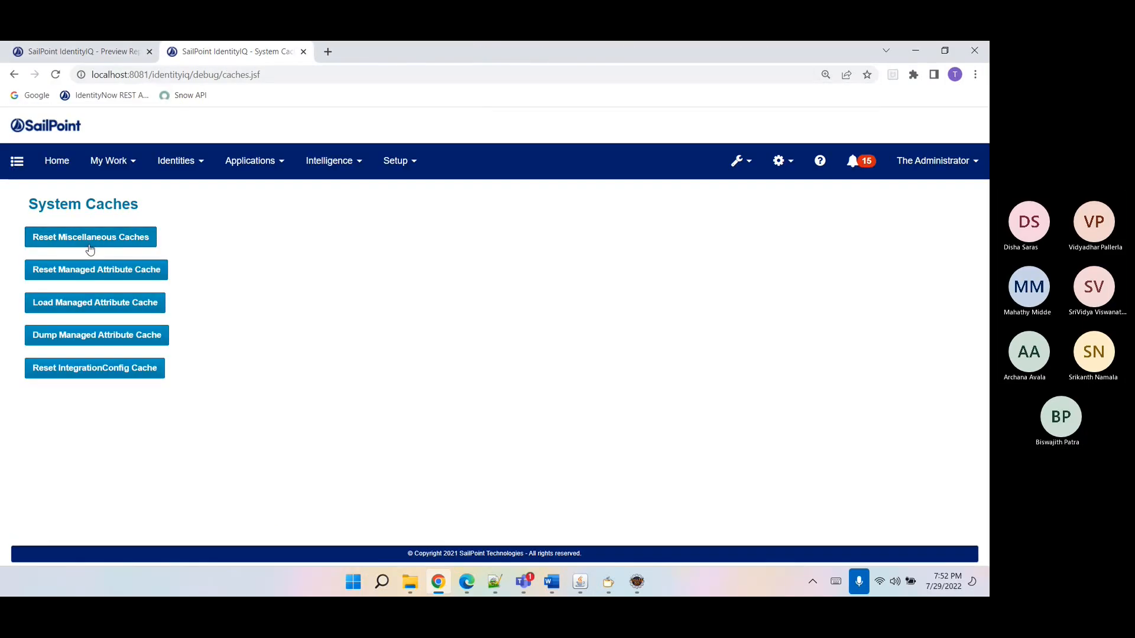
- Open the Reports page in a new browser tab, switch to it, and close the old Preview Report tab
left_click(324, 168)
right_click(330, 223)
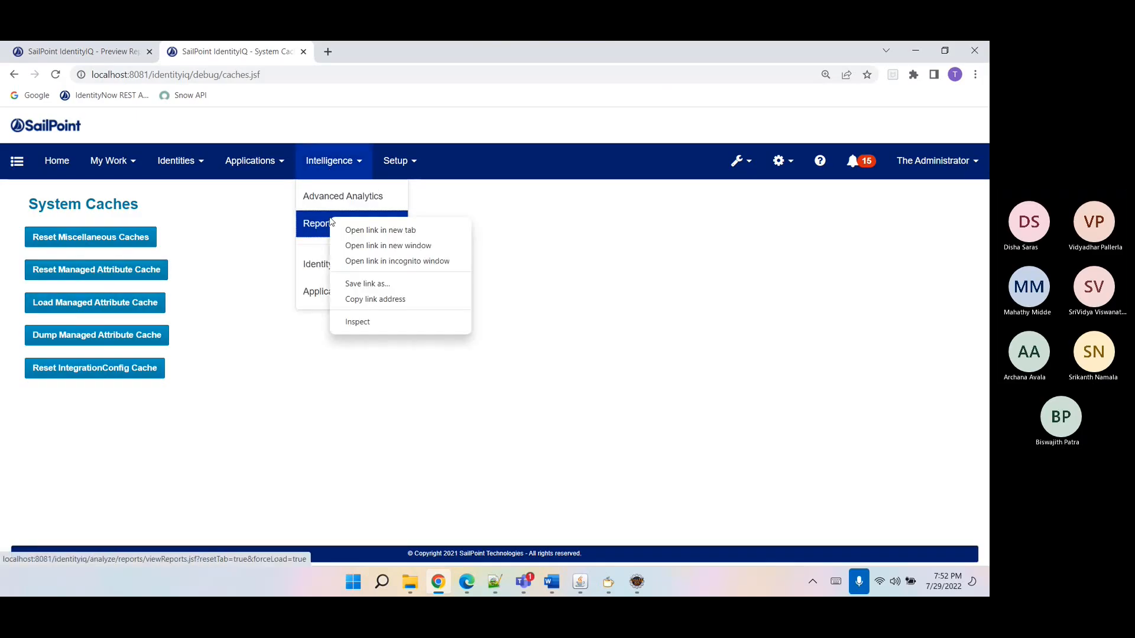
left_click(352, 229)
left_click(392, 50)
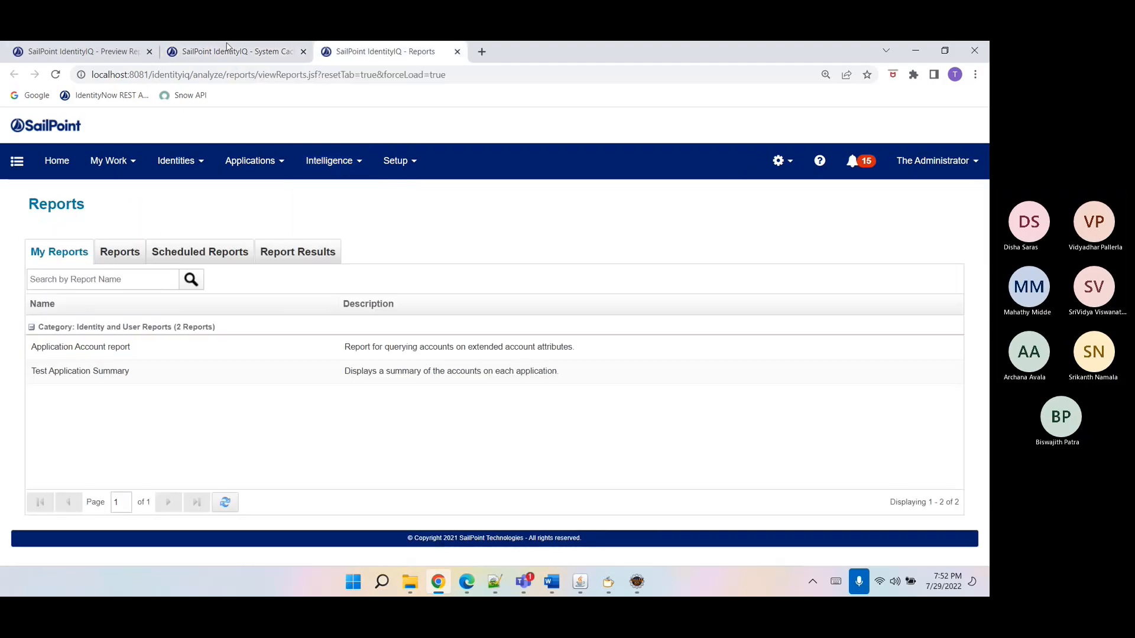
left_click(150, 52)
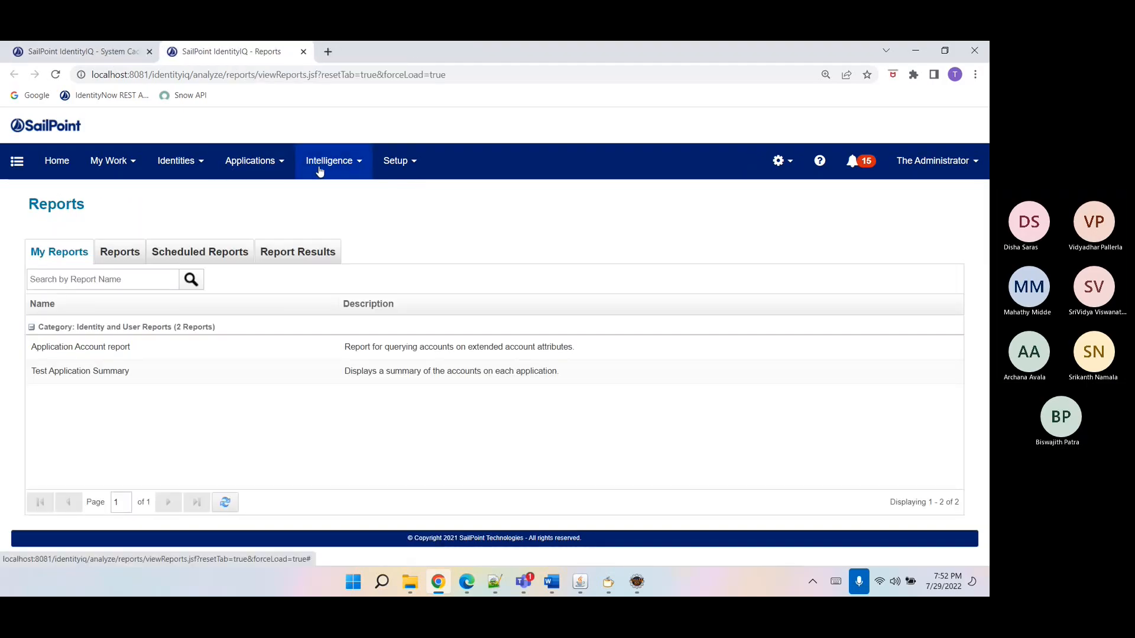
- Search the full report list for "au" and open Audit Detail Report as a new report
left_click(122, 260)
left_click(108, 286)
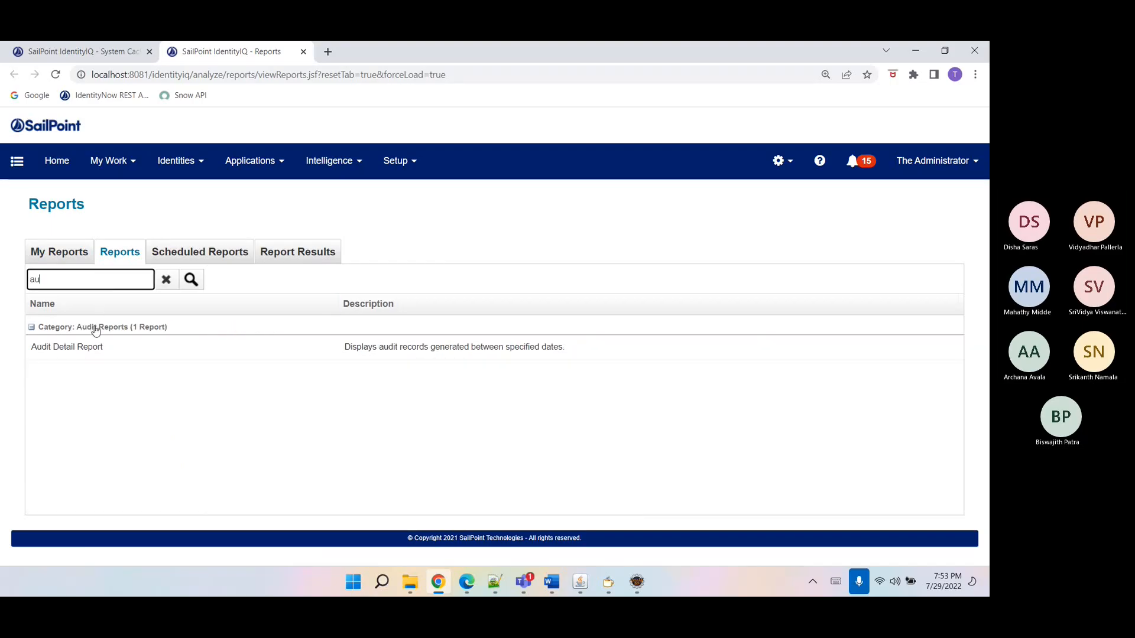
left_click(96, 329)
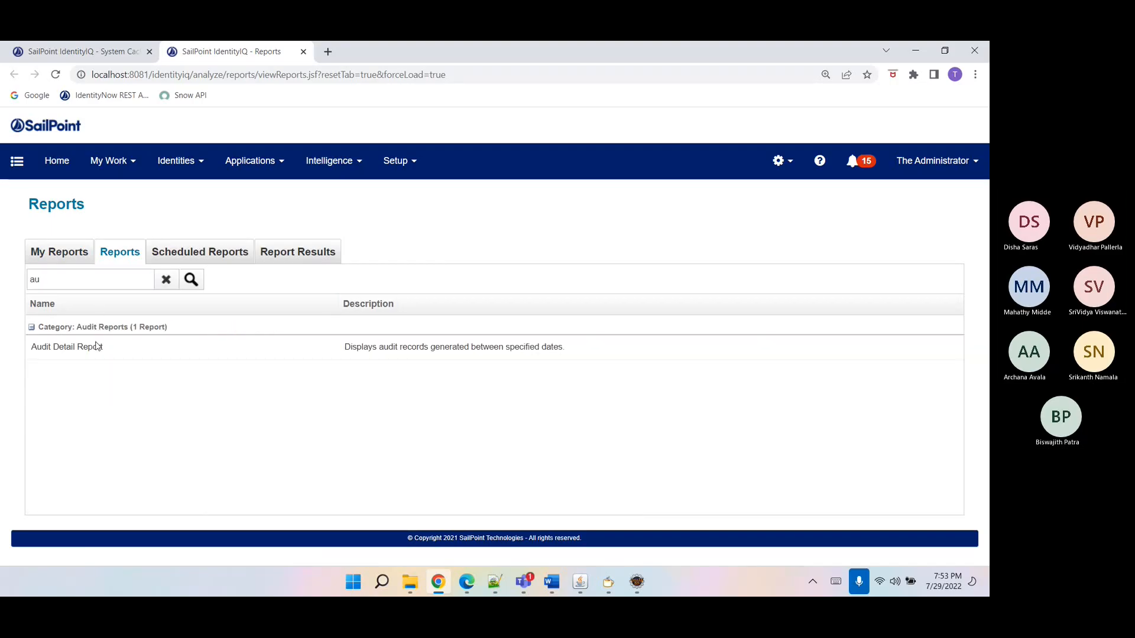
left_click(97, 346)
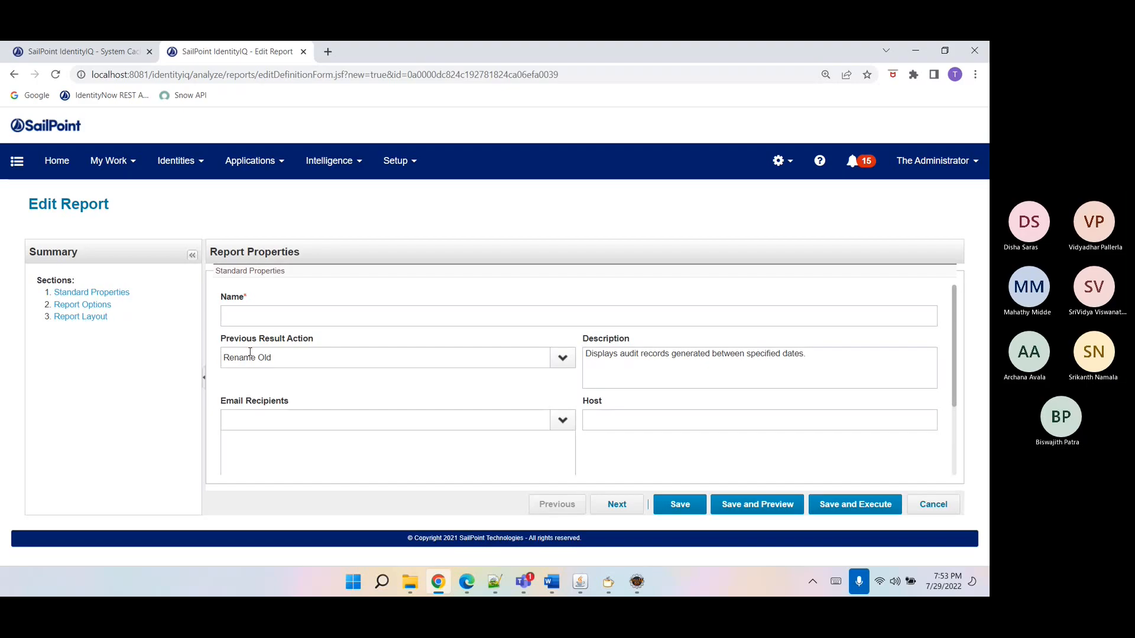
- Name the report Test Audit, set its Action option to AccessRequestStart, and save and preview it
left_click(255, 320)
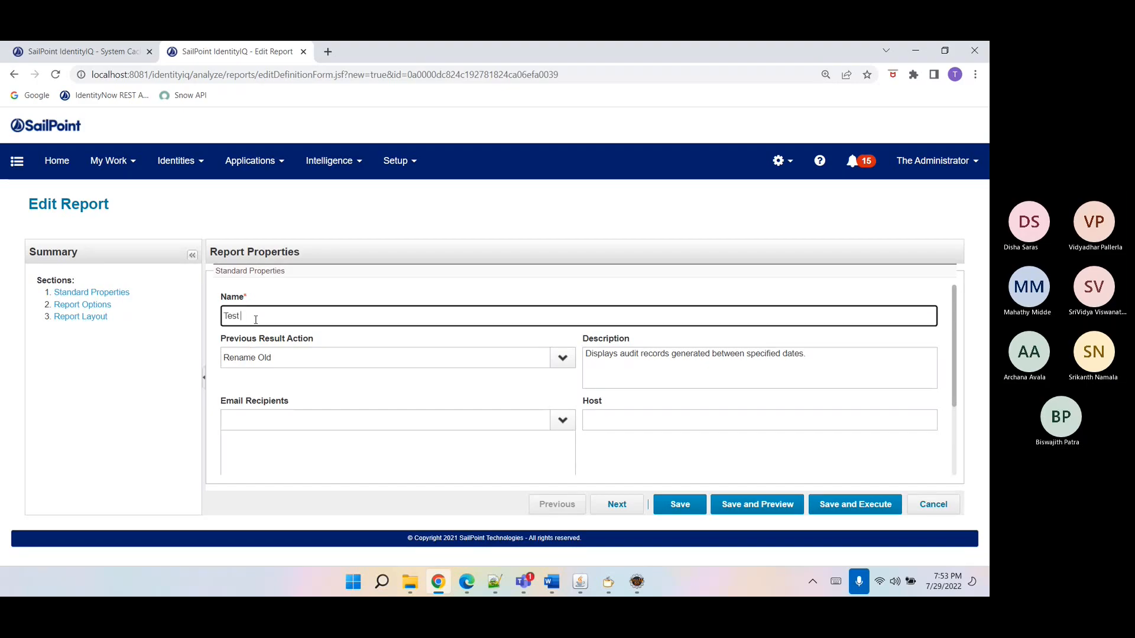
left_click(96, 305)
left_click(244, 321)
type("AccessRequestStart")
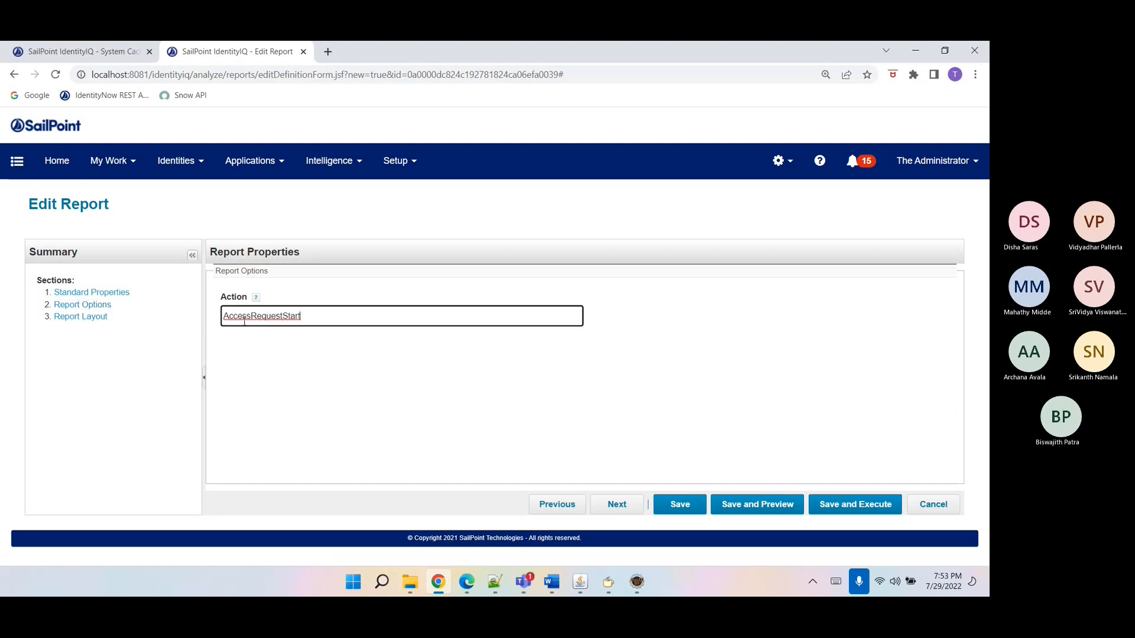
left_click(755, 504)
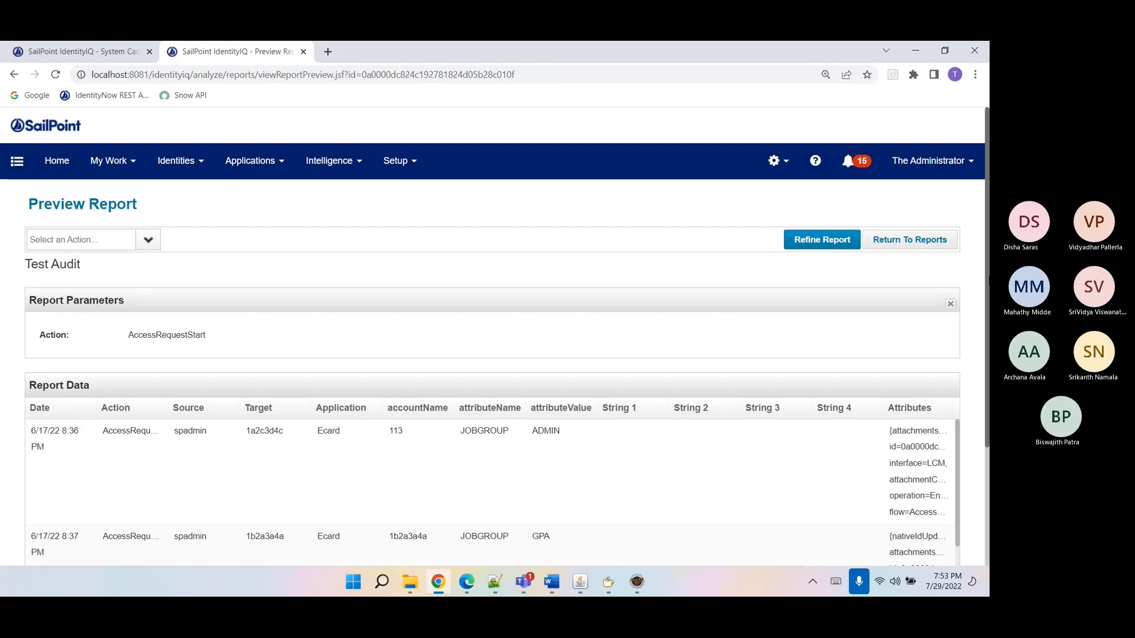
- Examine the records in the Test Audit preview's Report Data, narrowing the String 4 column
scroll(958, 436, "down", 2)
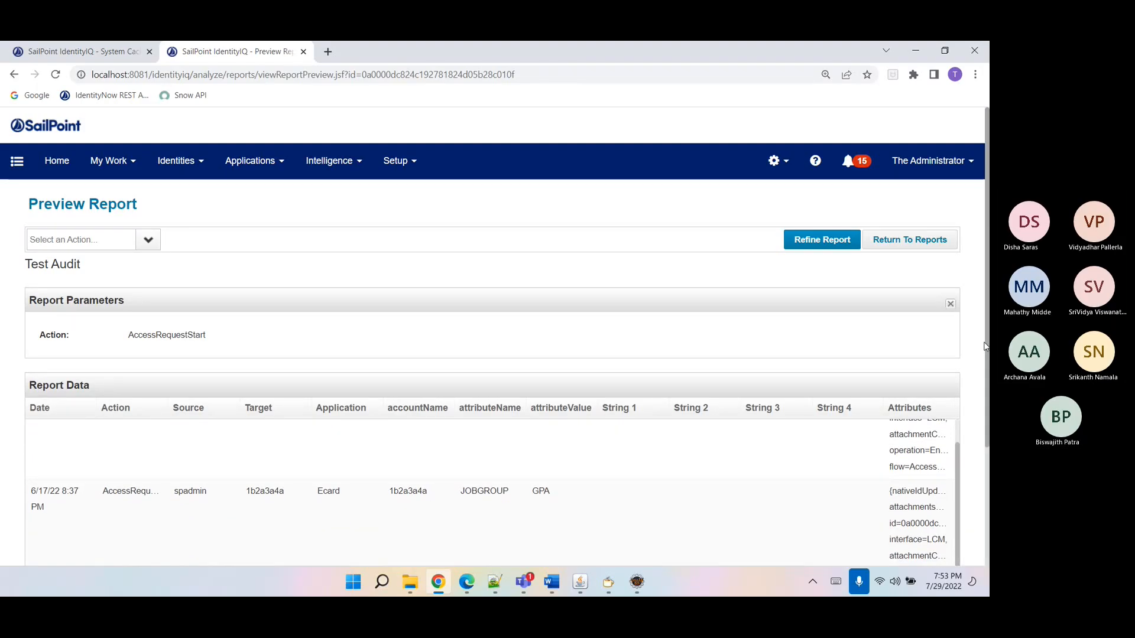
left_click_drag(985, 346, 980, 499)
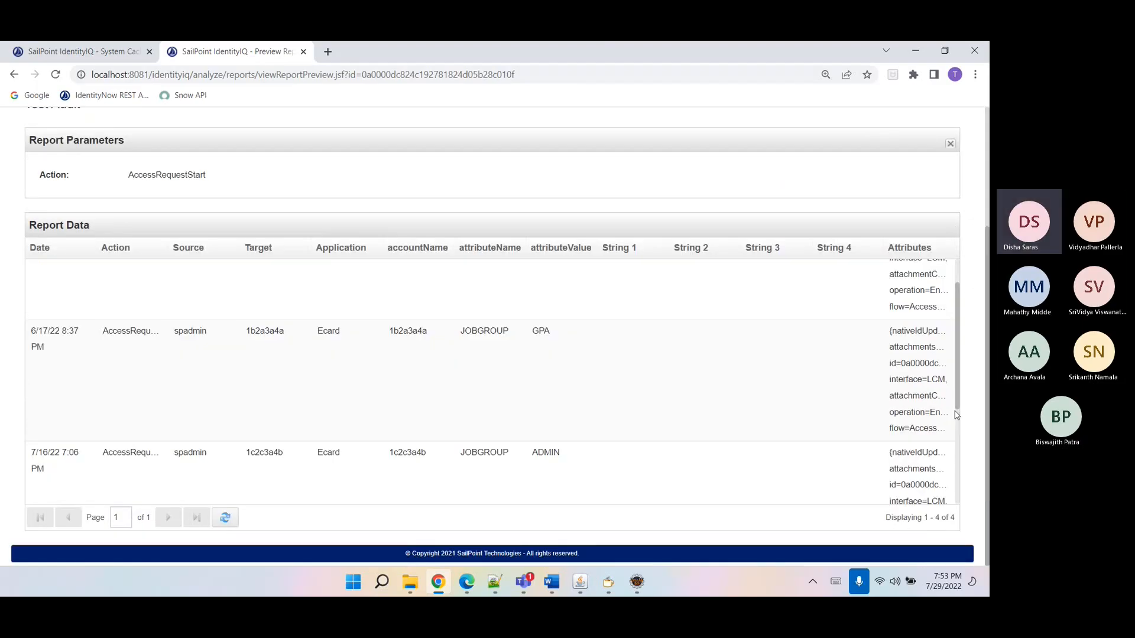
scroll(952, 439, "down", 1)
scroll(953, 438, "down", 2)
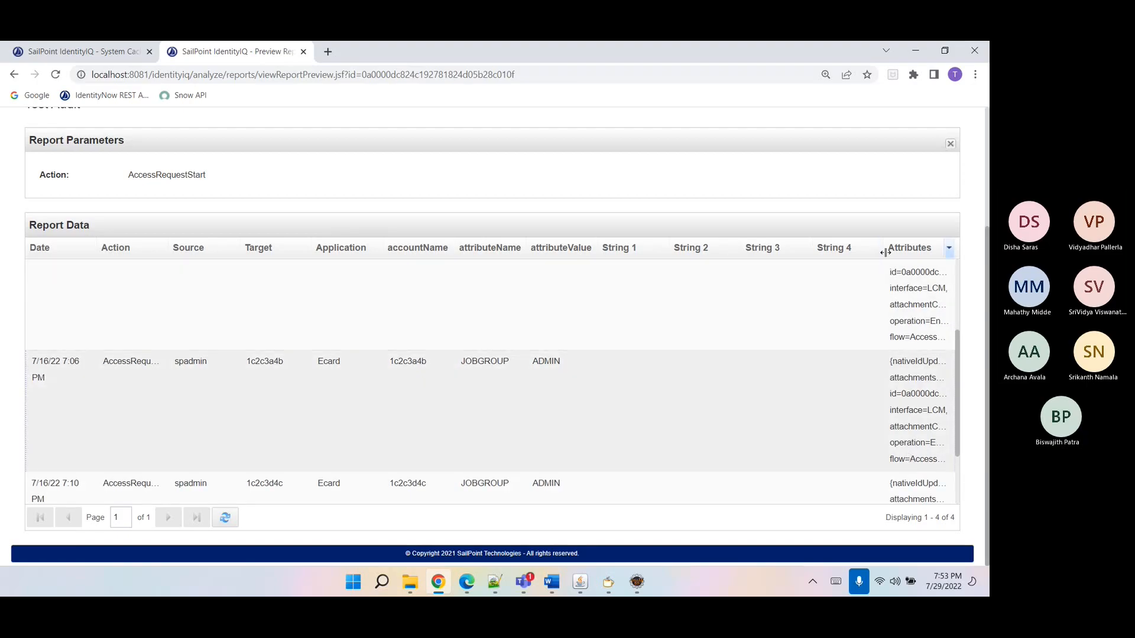
left_click_drag(884, 252, 861, 253)
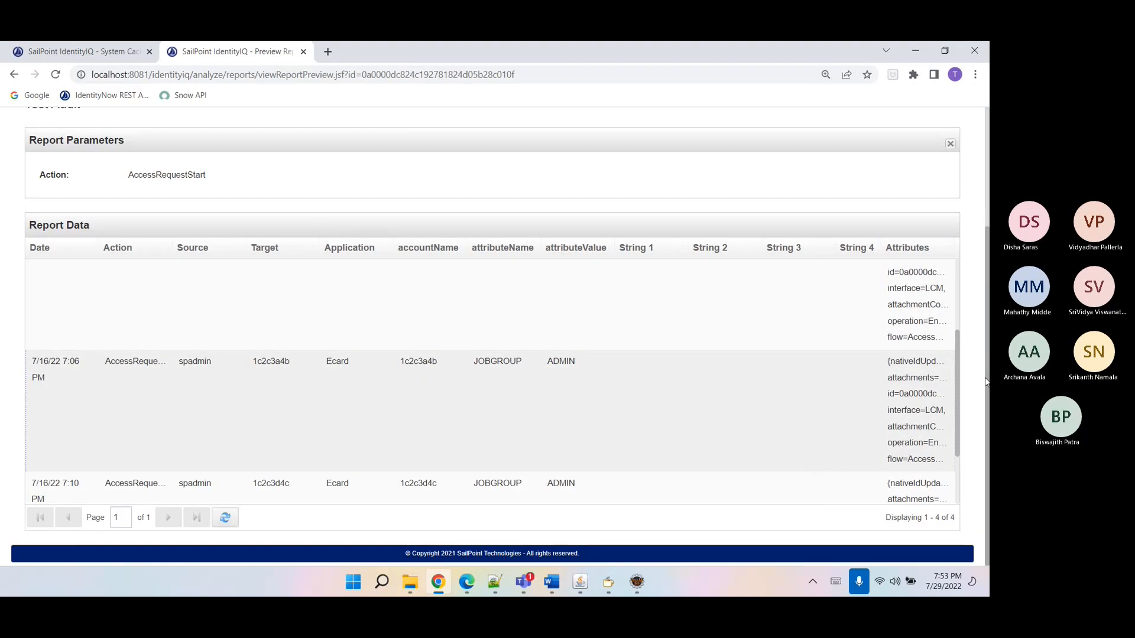
scroll(985, 381, "up", 3)
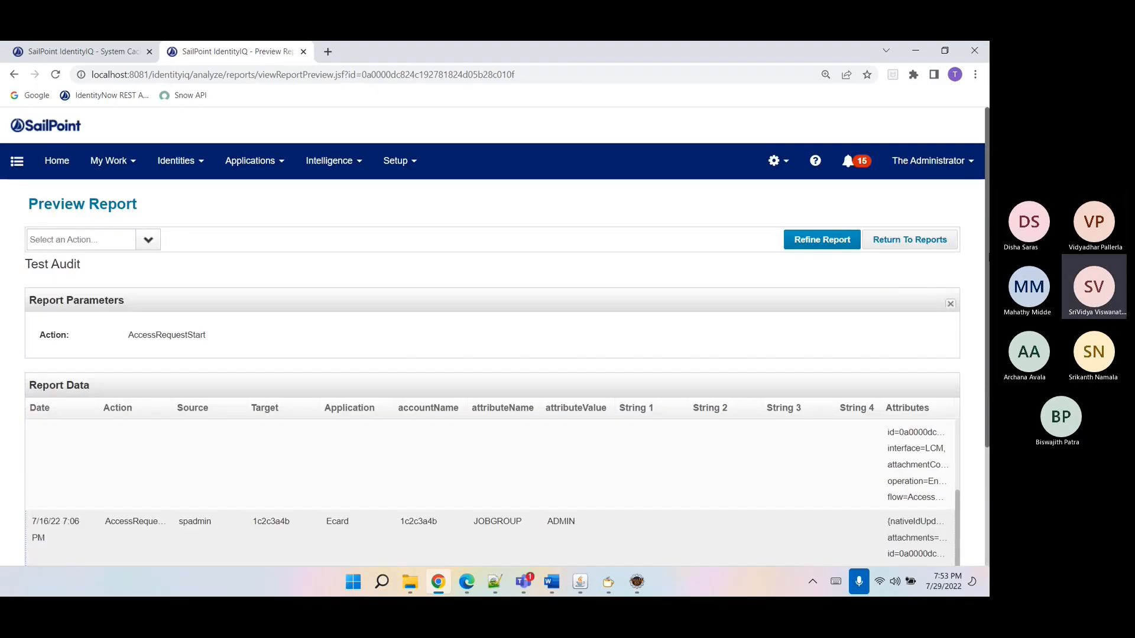
- Refine the Test Audit report to save and execute it, and download the report results as CSV
left_click(842, 247)
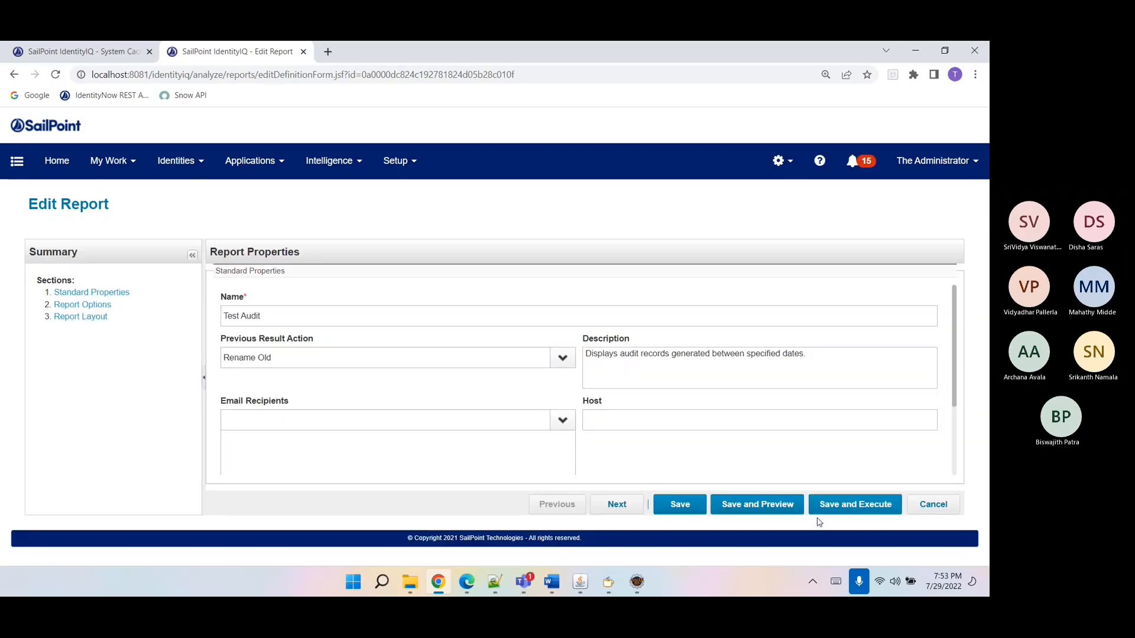
left_click(826, 513)
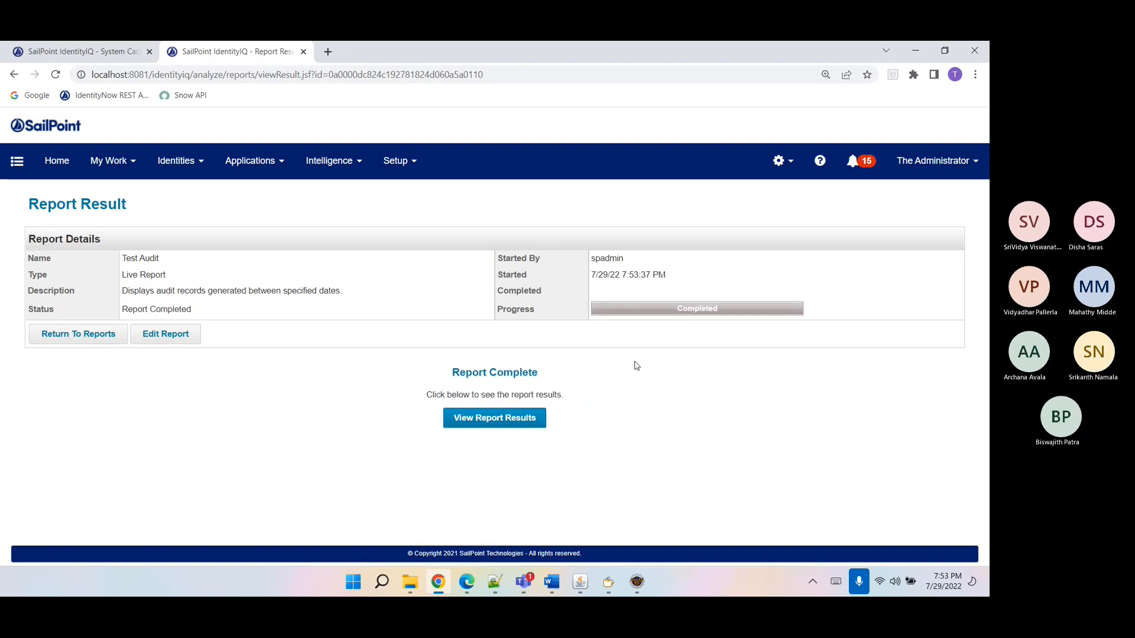
left_click(503, 422)
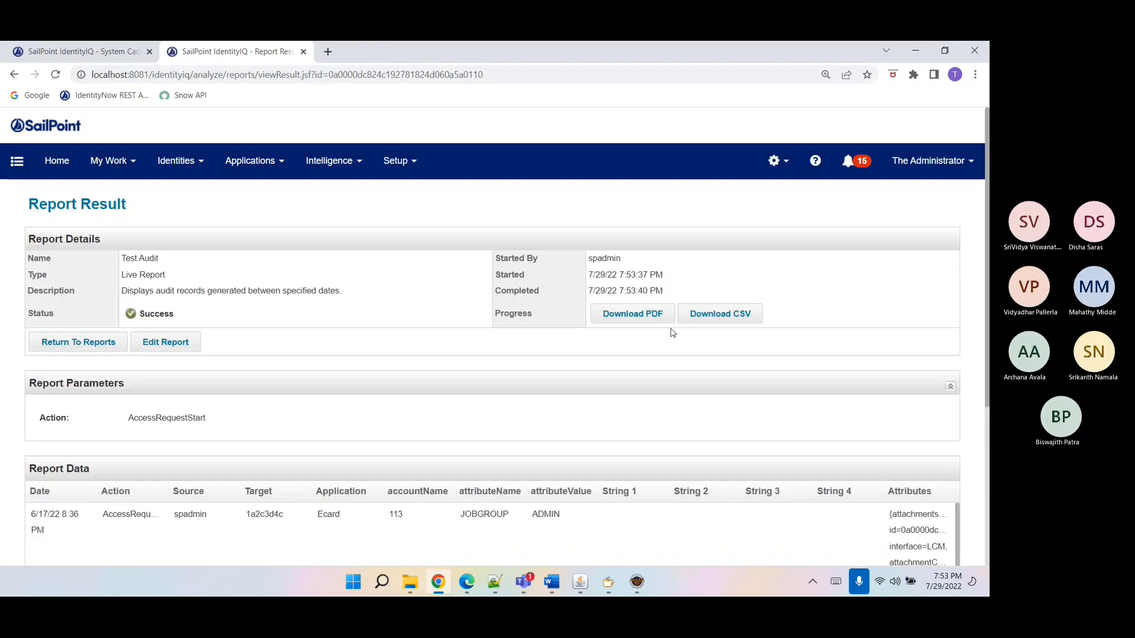
left_click(698, 318)
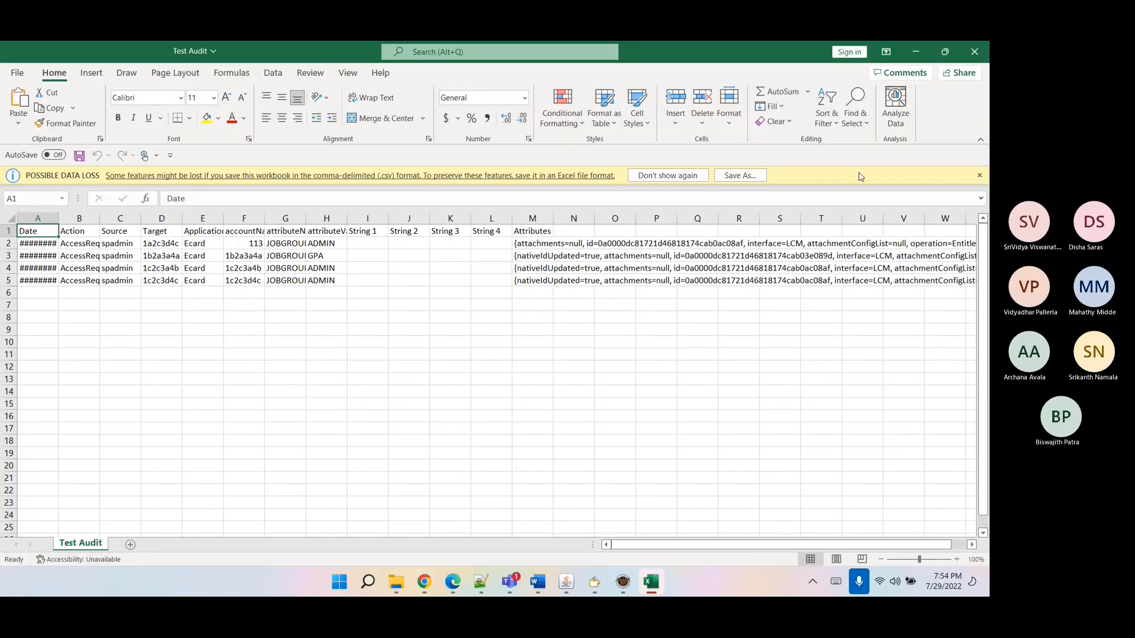
- Auto-fit the Attributes column in the Test Audit CSV, dismiss the Office activation dialog, and inspect the attribute values in rows 2 and 5
double_click(553, 218)
left_click(550, 243)
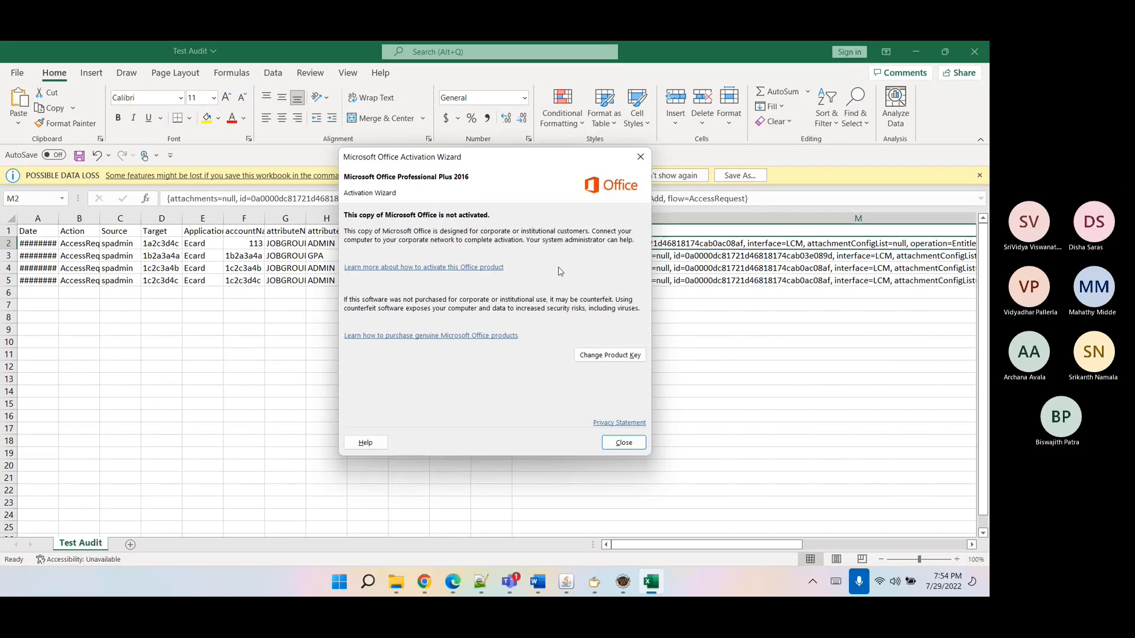
left_click(623, 443)
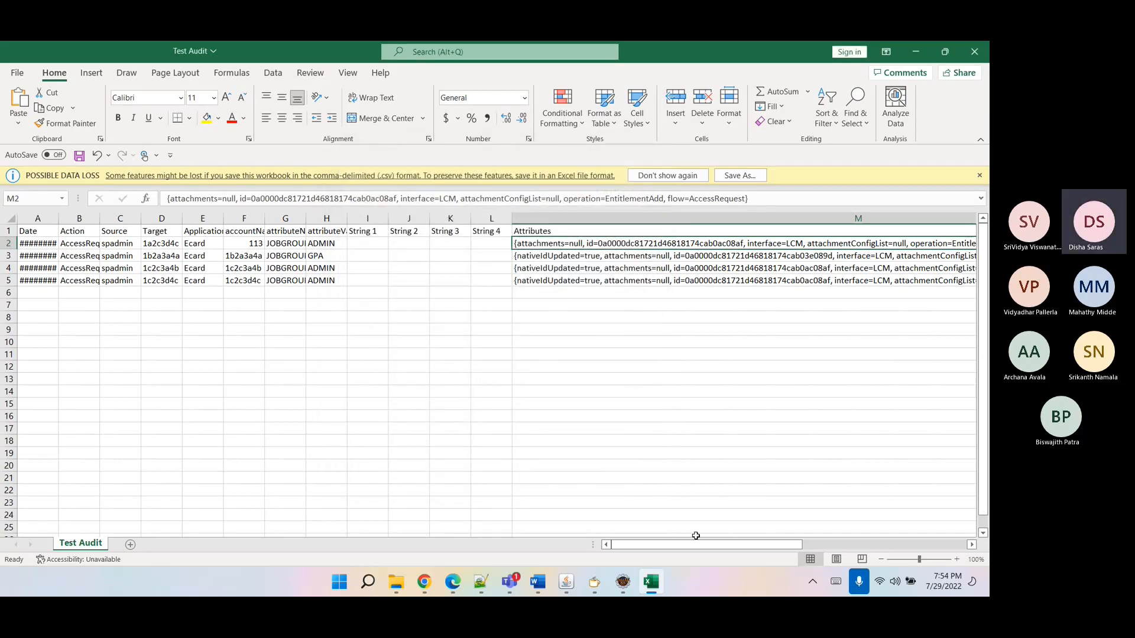
left_click_drag(684, 546, 662, 514)
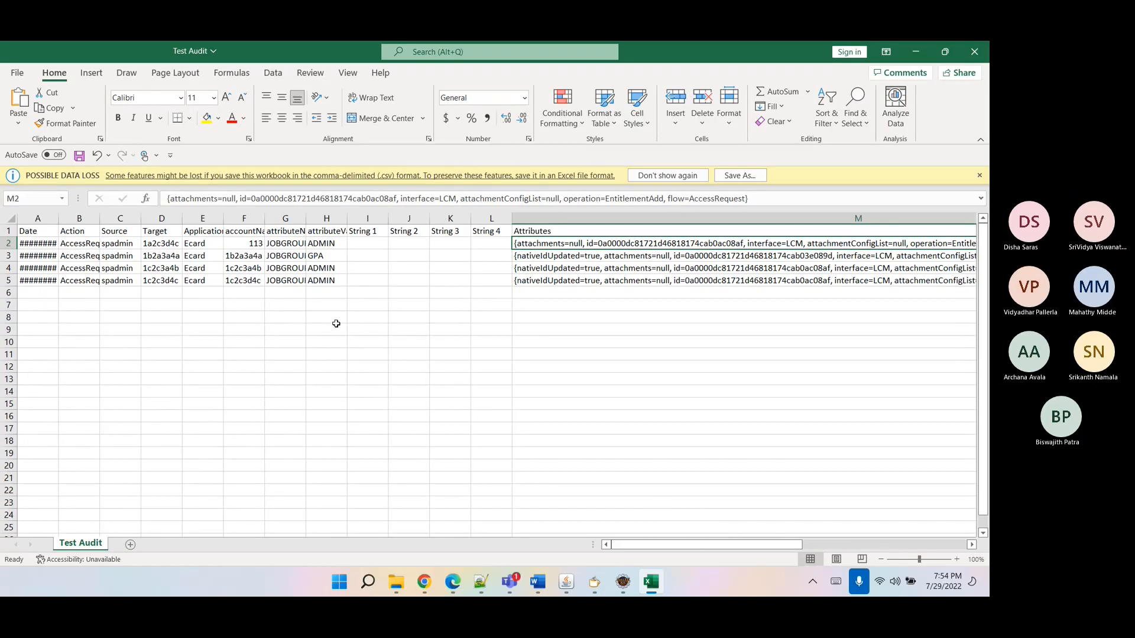
left_click(311, 284)
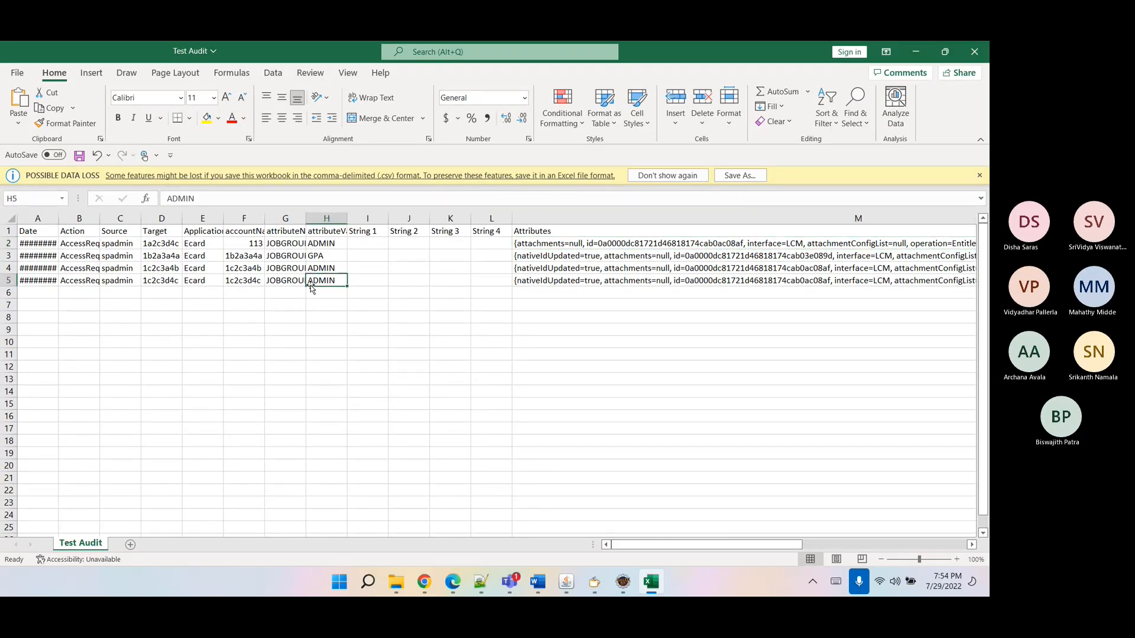
left_click(694, 283)
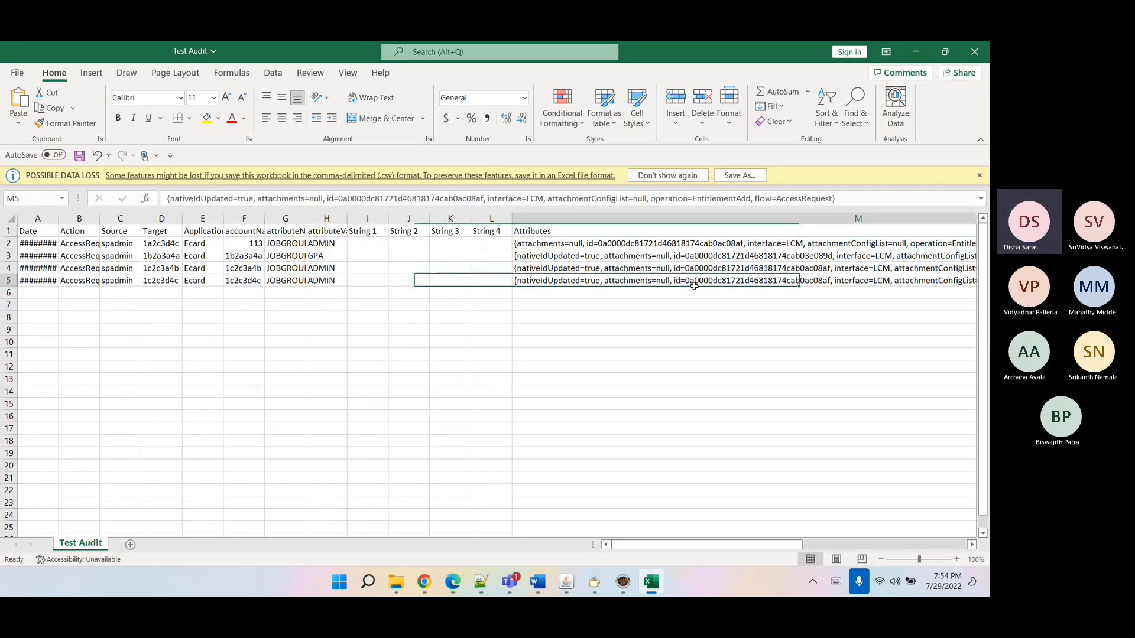